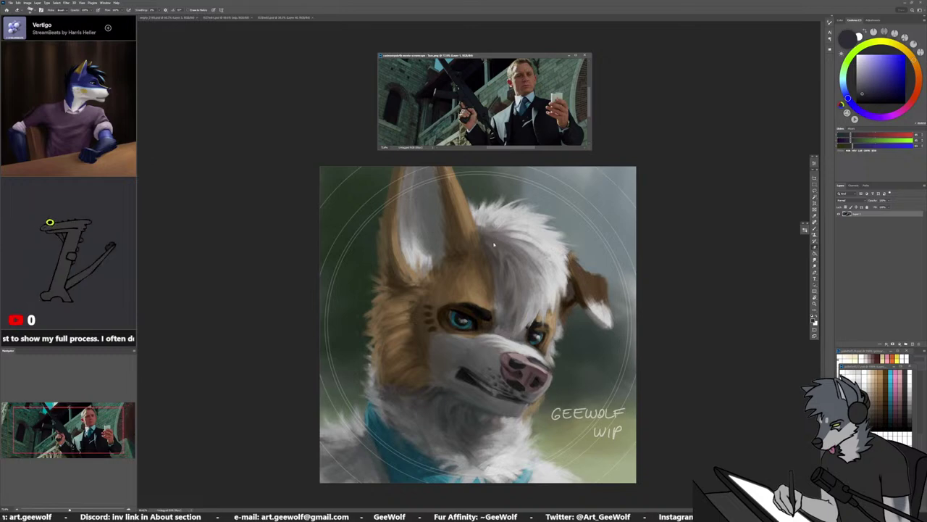
Look through the open paintings, switch to the layered dog portrait and hide its "GEEWOLF WIP" text layer
click(282, 16)
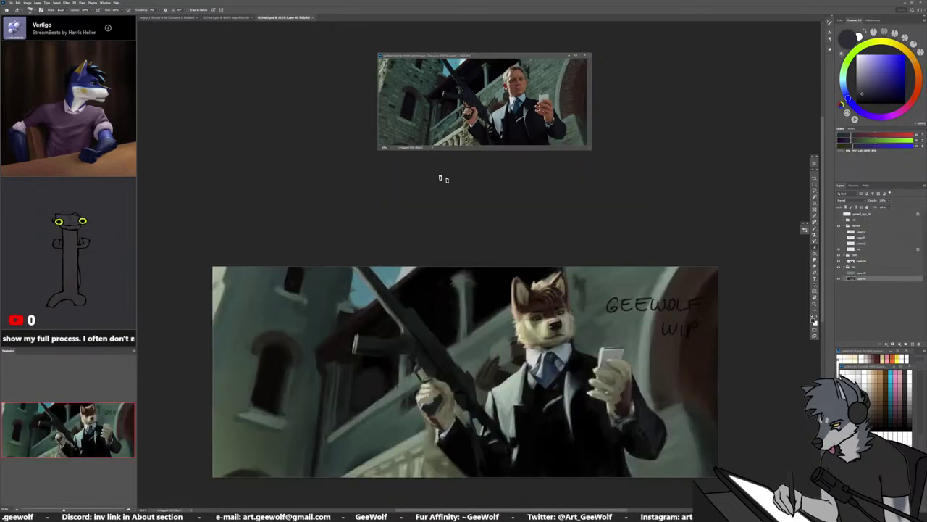
click(225, 17)
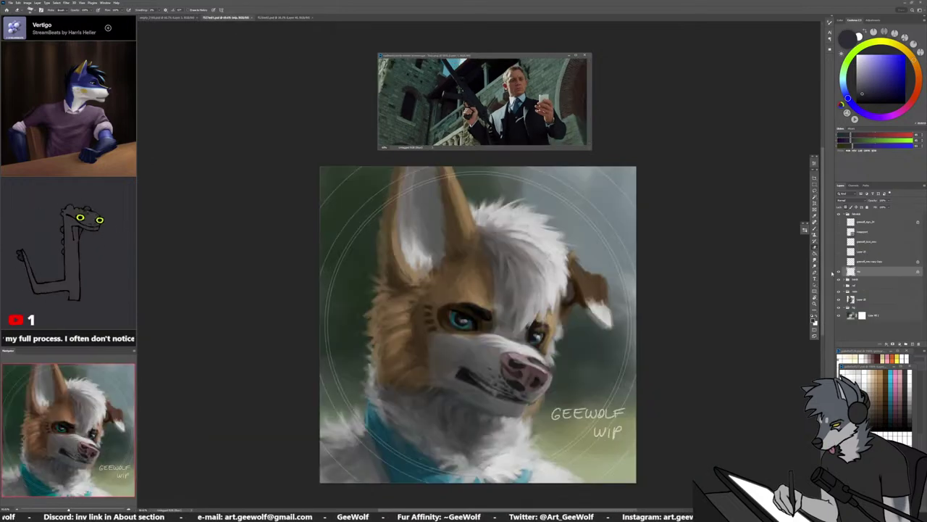
click(838, 271)
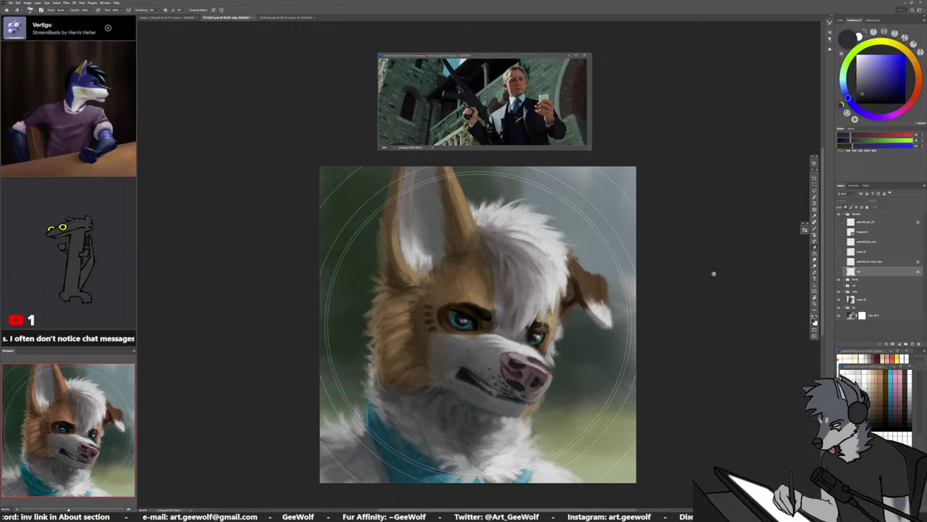
Choose a drawing brush from the brush library and add a new layer above the WIP text layer
click(804, 229)
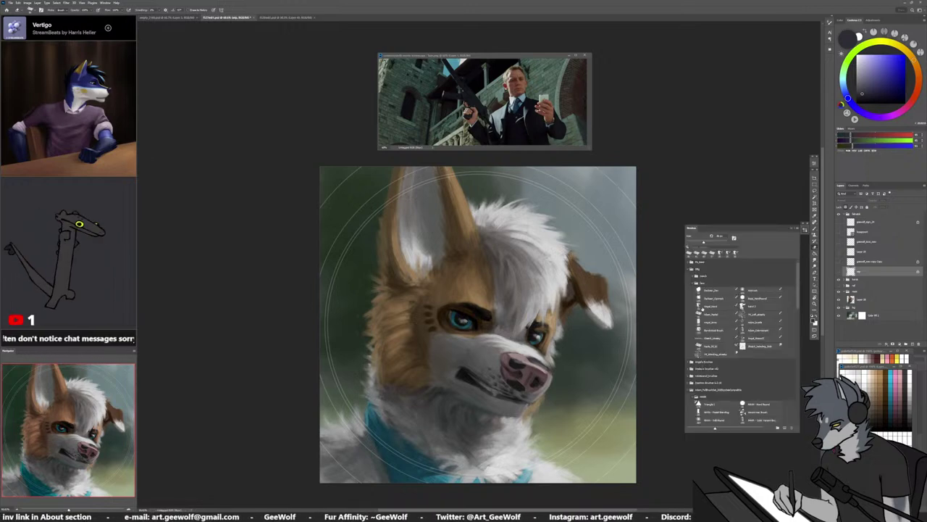
click(705, 306)
click(792, 229)
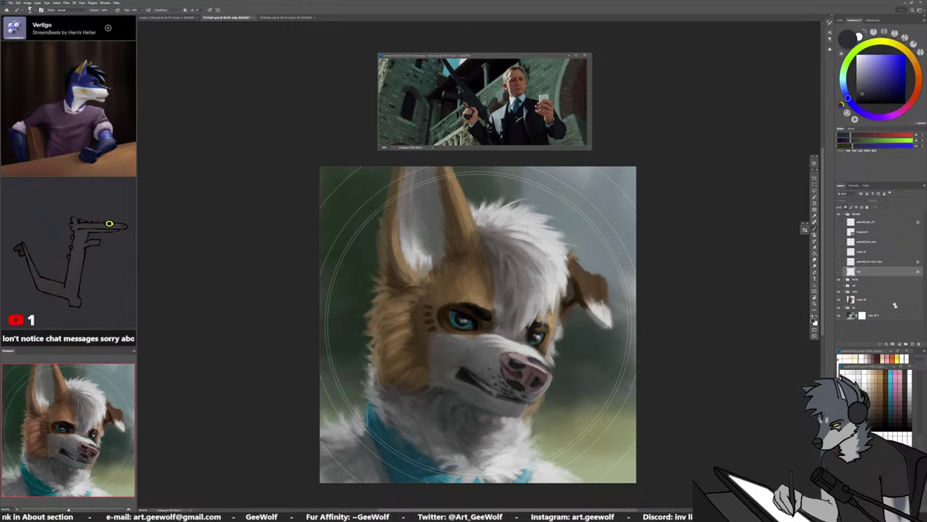
click(906, 345)
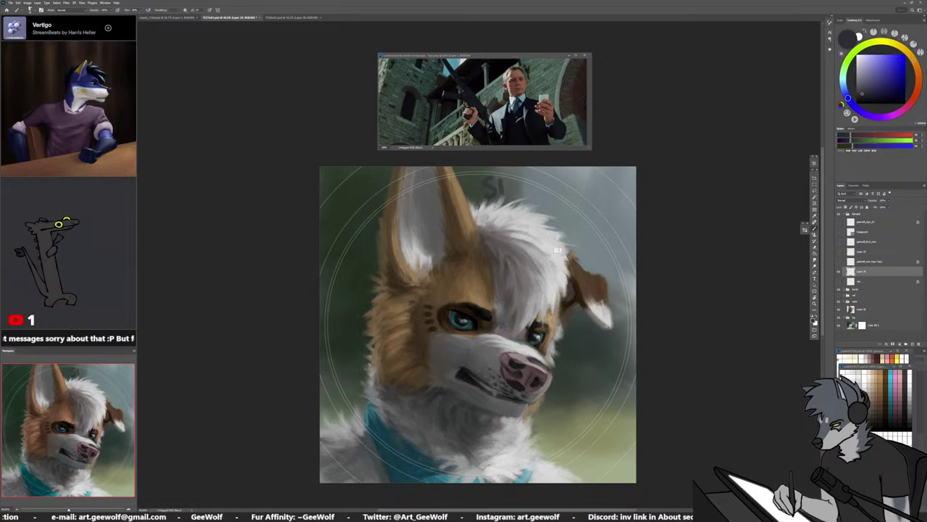
Set the brush colour to black and handwrite "Starting Soon" with a small ·w· face in the portrait's upper background
drag(862, 93, 823, 137)
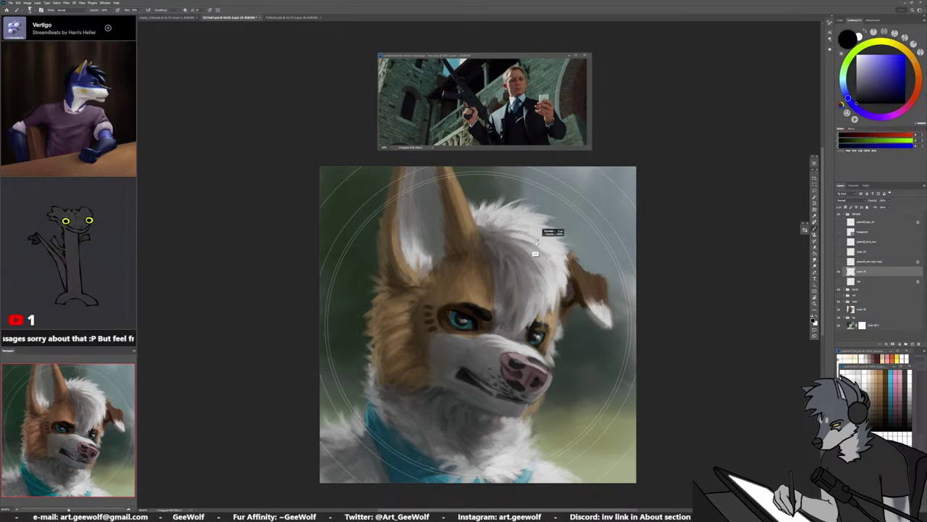
drag(490, 177, 479, 194)
mouse_move(494, 179)
mouse_down()
mouse_move(494, 191)
mouse_move(552, 191)
mouse_move(546, 203)
mouse_up()
mouse_move(578, 181)
mouse_down()
mouse_move(569, 192)
mouse_move(598, 191)
mouse_up()
mouse_move(600, 193)
mouse_down()
mouse_move(609, 192)
mouse_move(610, 214)
mouse_up()
click(591, 215)
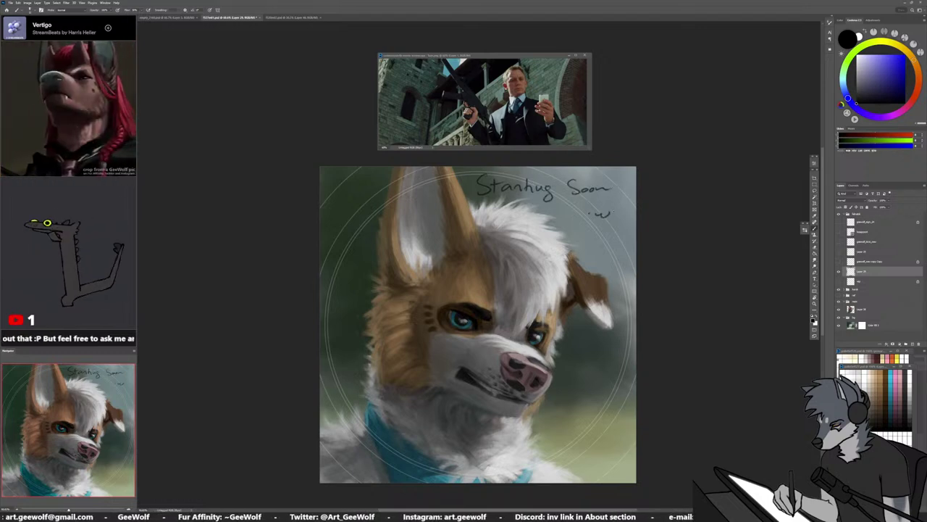
Put away the floating reference photo and delete the handwritten "Starting Soon" layer from the dog portrait
click(573, 55)
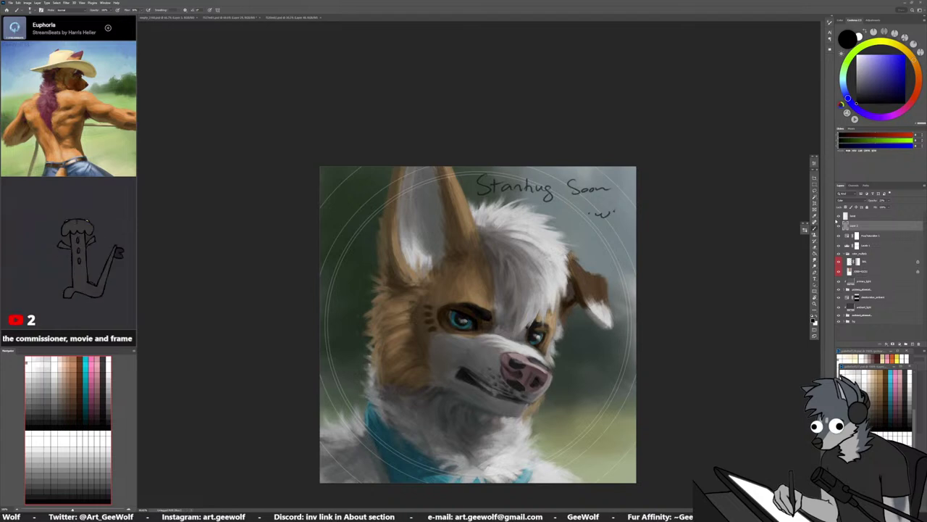
click(292, 18)
click(227, 19)
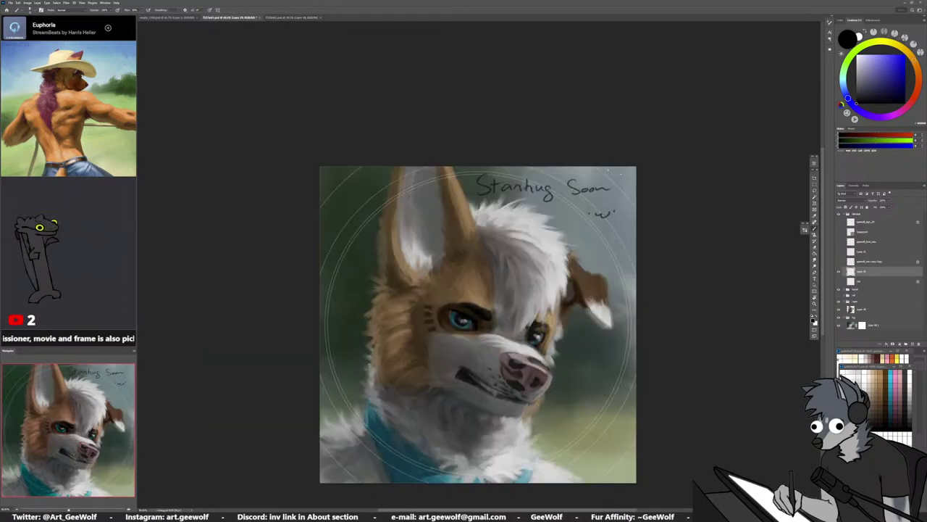
click(839, 271)
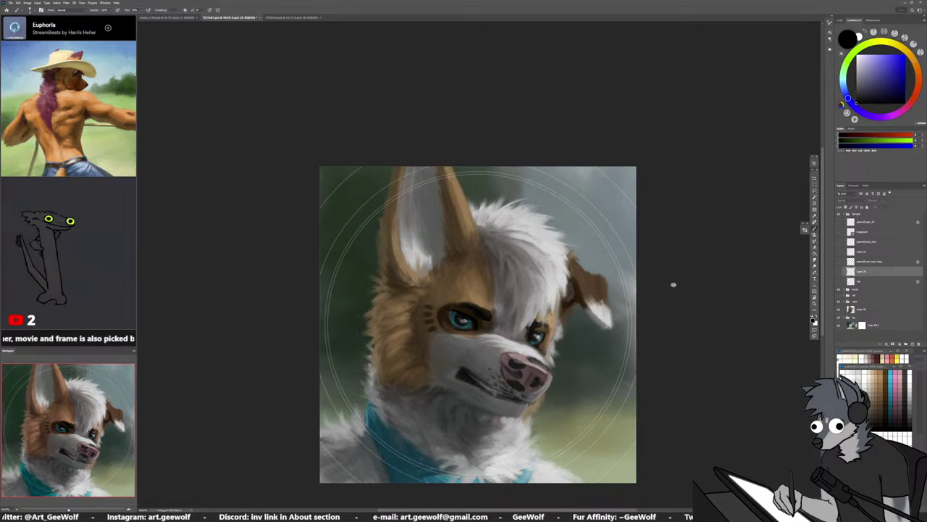
key(Delete)
Preview the duplicated signature layer just above the WIP text layer, and delete that duplicate
click(865, 279)
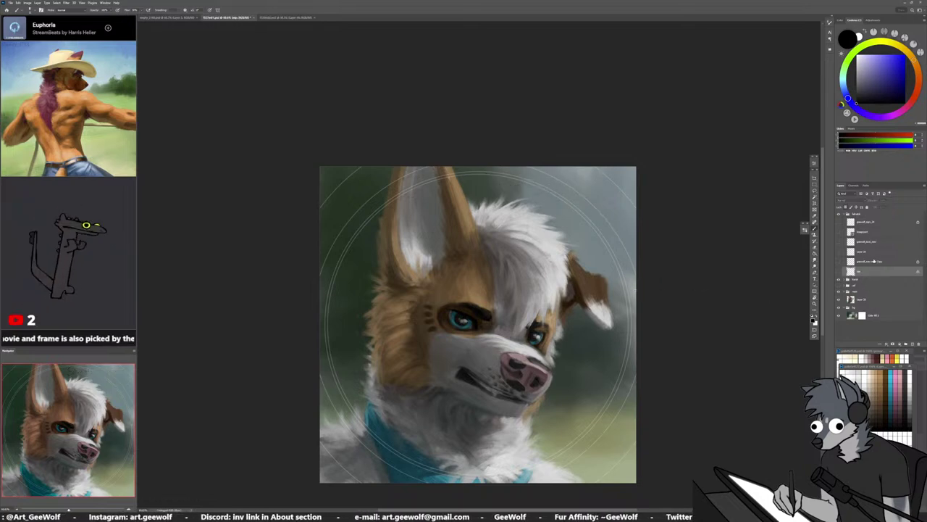
click(873, 261)
click(840, 261)
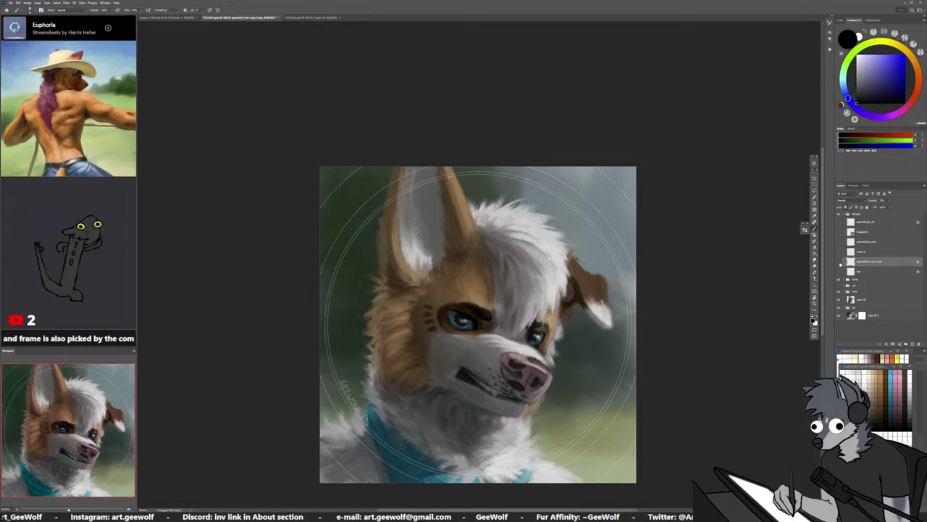
click(840, 262)
click(844, 268)
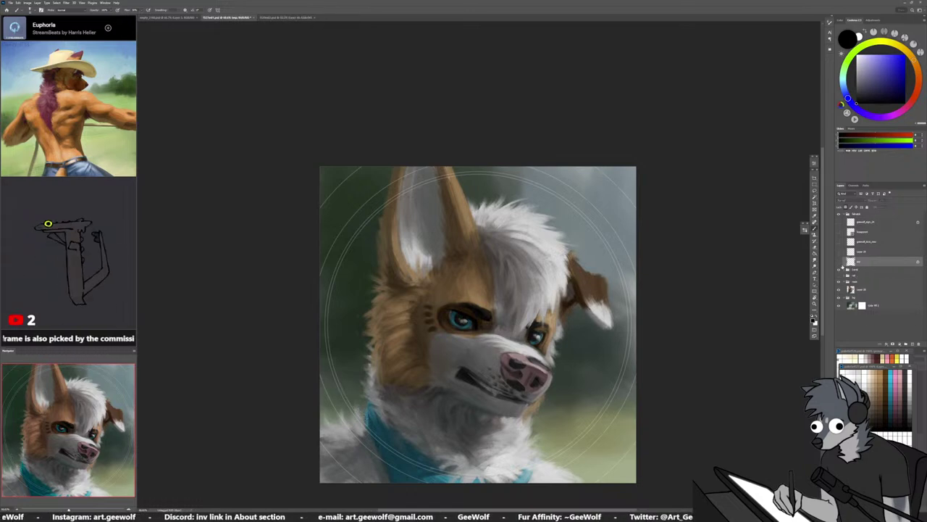
Check the WIP text layer, and reveal and delete the older handwritten "Starting Soon" layer above it
click(840, 262)
click(840, 262)
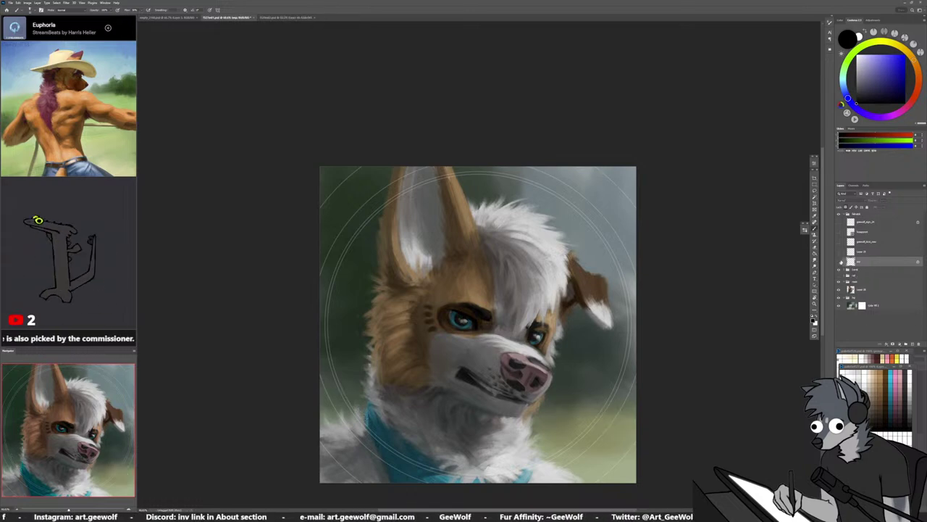
click(840, 254)
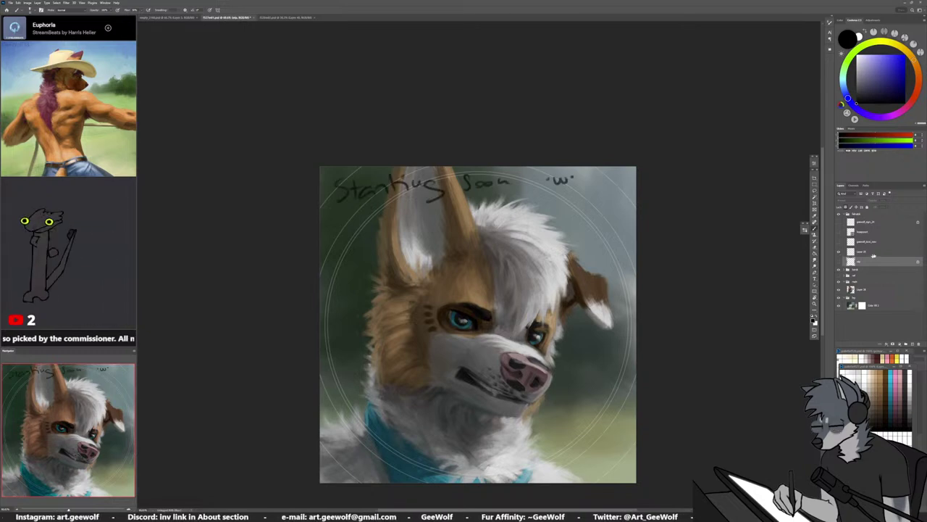
click(873, 254)
key(Delete)
Toggle the older vertical GEEWOLF signature layer on and off to inspect it, leaving it hidden
click(839, 244)
click(840, 245)
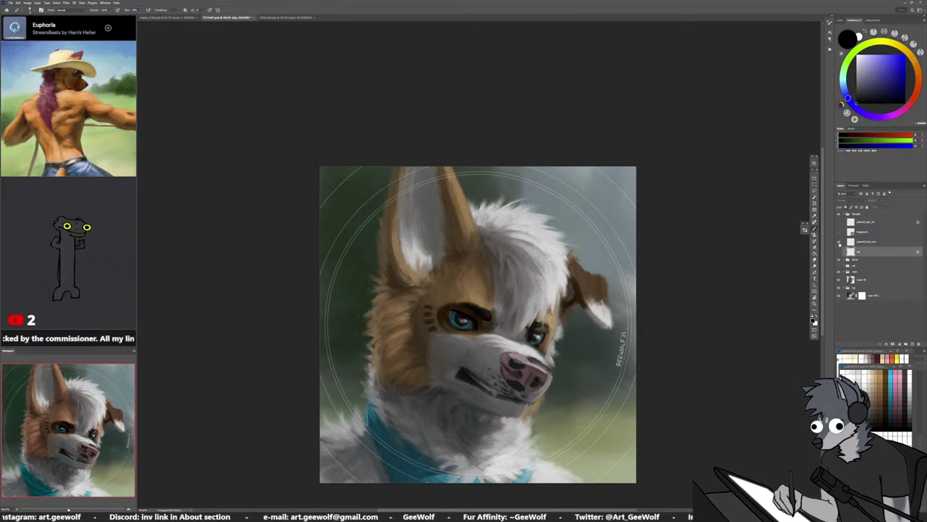
click(841, 244)
click(840, 245)
click(841, 244)
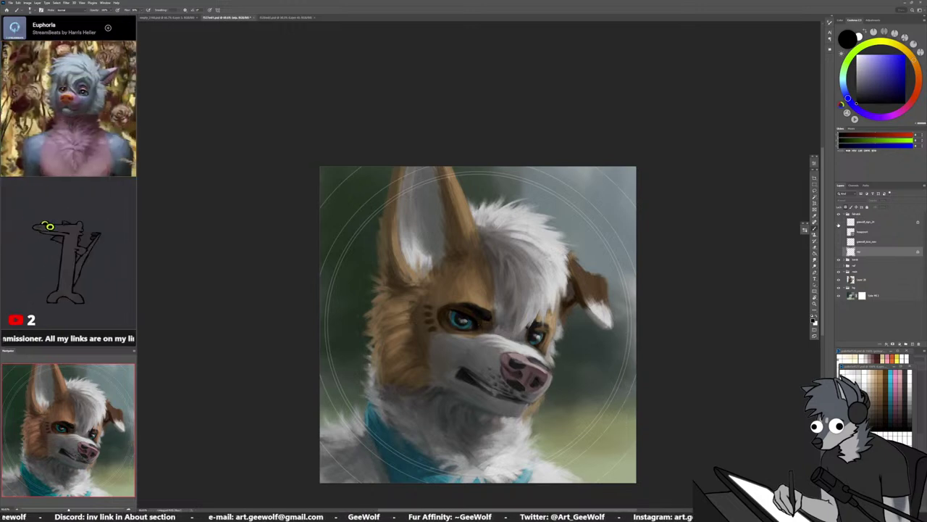
Move the GEEWOLF'24 signature layer out of its group to the stack's top, show it and hide the circular frame guide
click(866, 221)
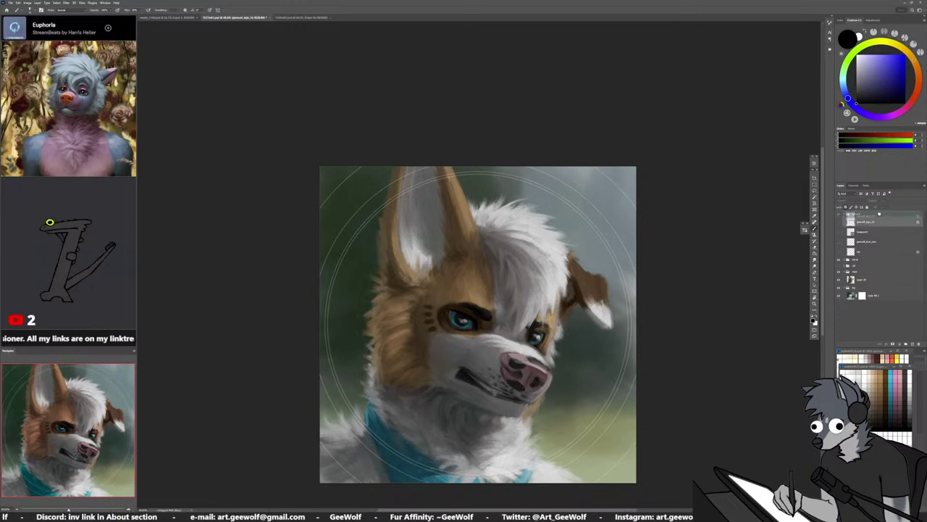
drag(879, 211, 877, 211)
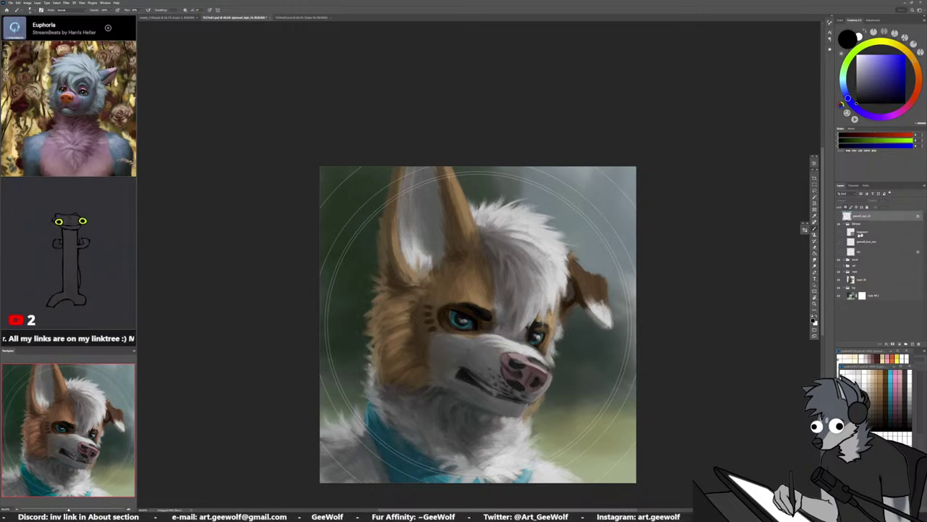
click(839, 260)
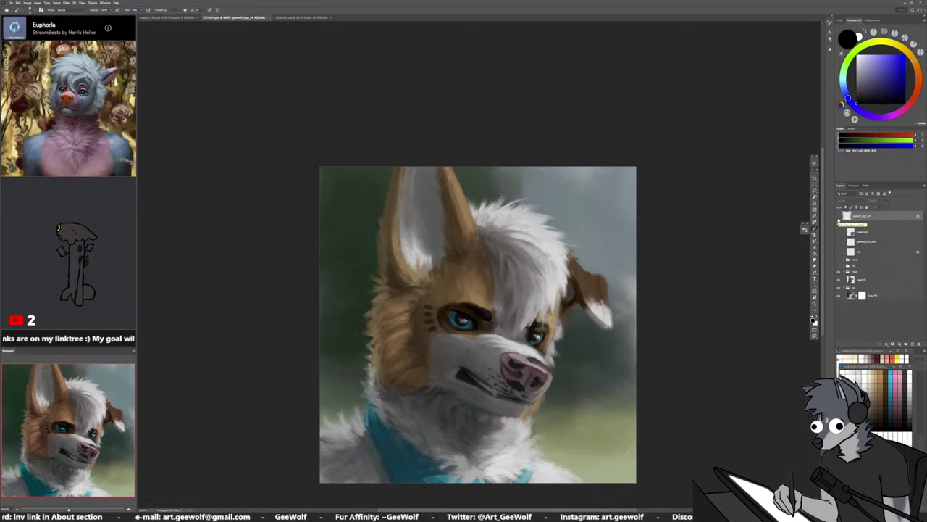
click(839, 216)
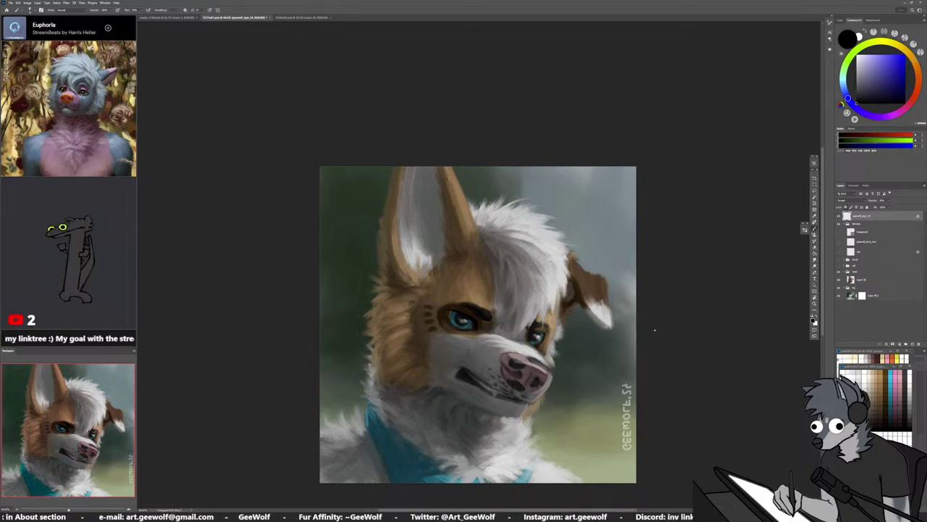
Flip the GEEWOLF'24 signature horizontally and place it vertically along the canvas's left edge, about mid-height
key(ctrl+t)
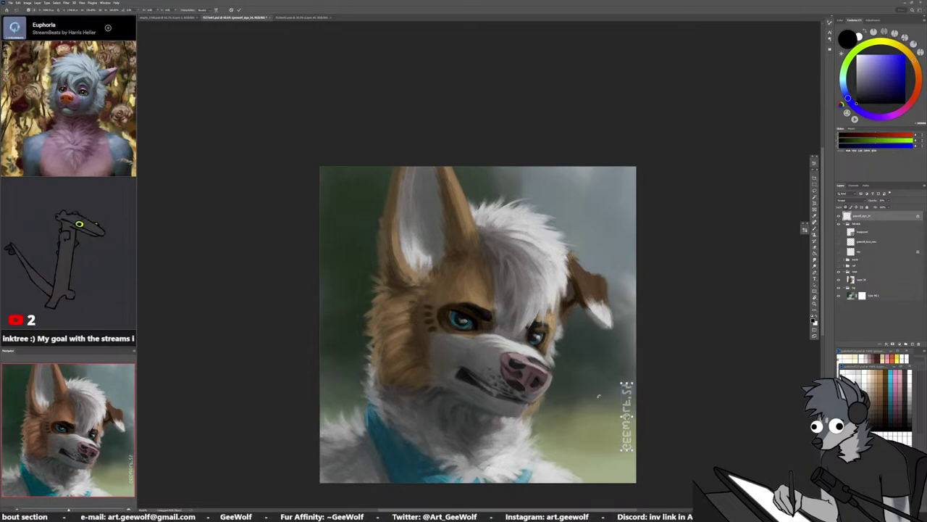
right_click(628, 392)
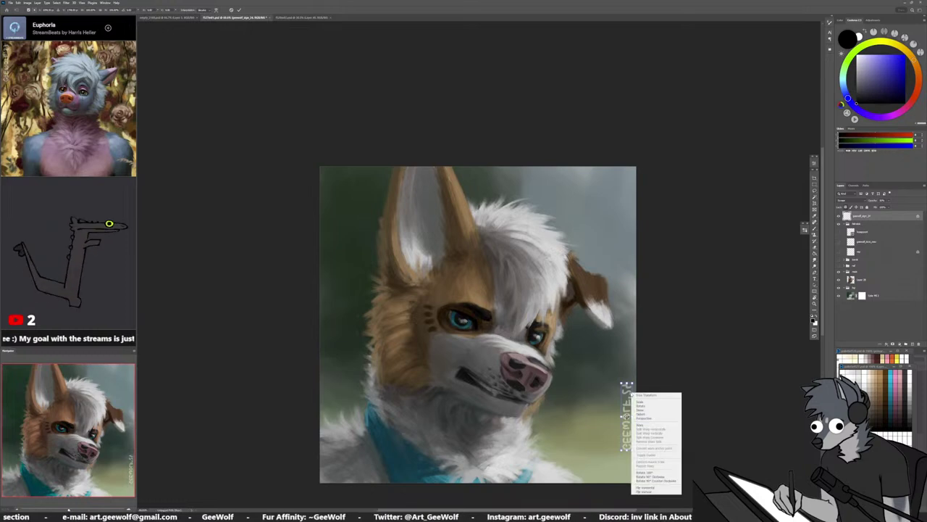
click(650, 487)
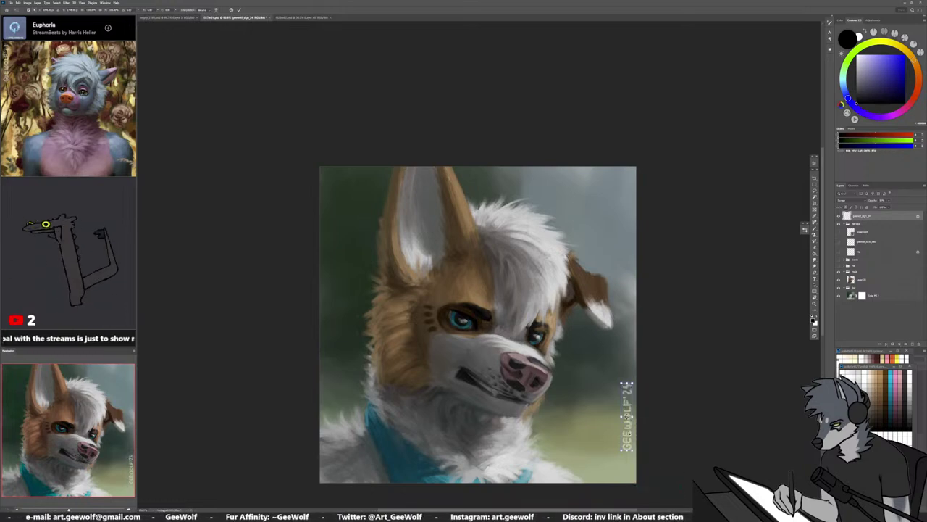
mouse_move(628, 420)
mouse_down()
mouse_move(383, 310)
mouse_move(328, 327)
mouse_move(332, 343)
mouse_up()
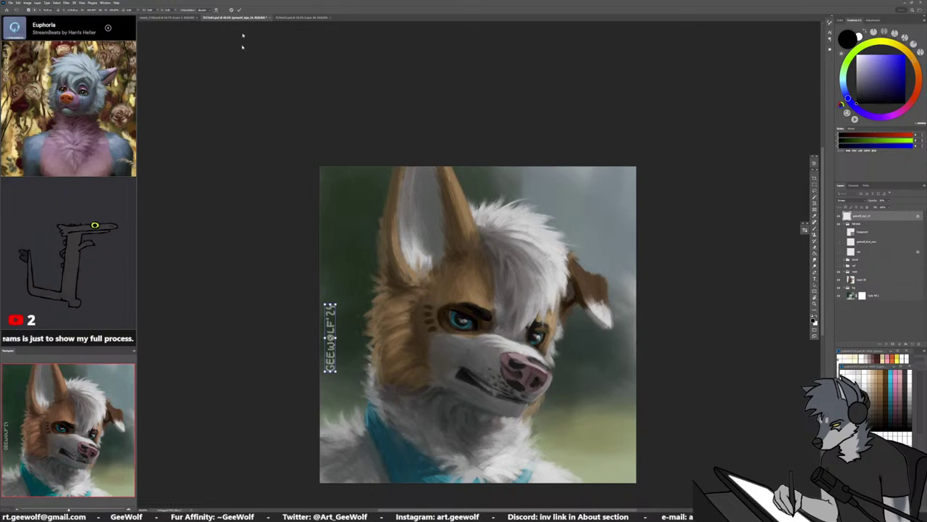
drag(335, 318, 333, 307)
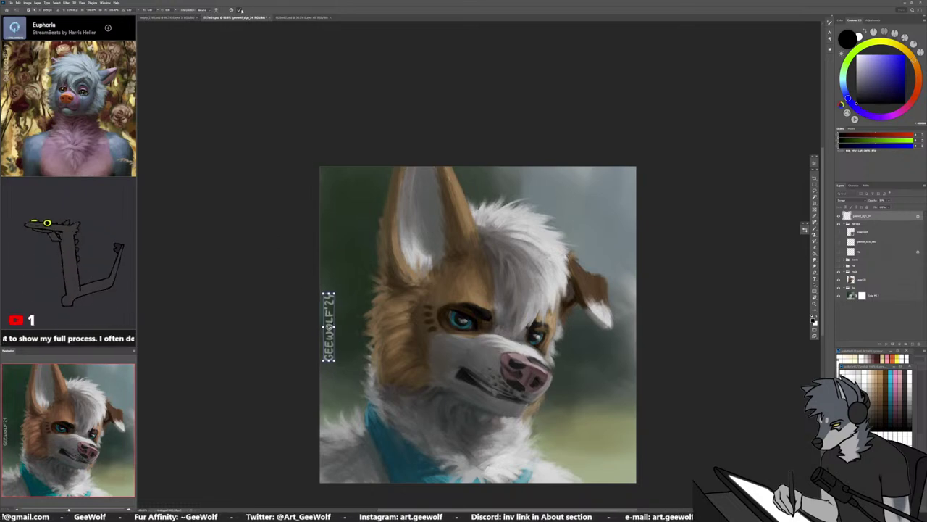
click(240, 10)
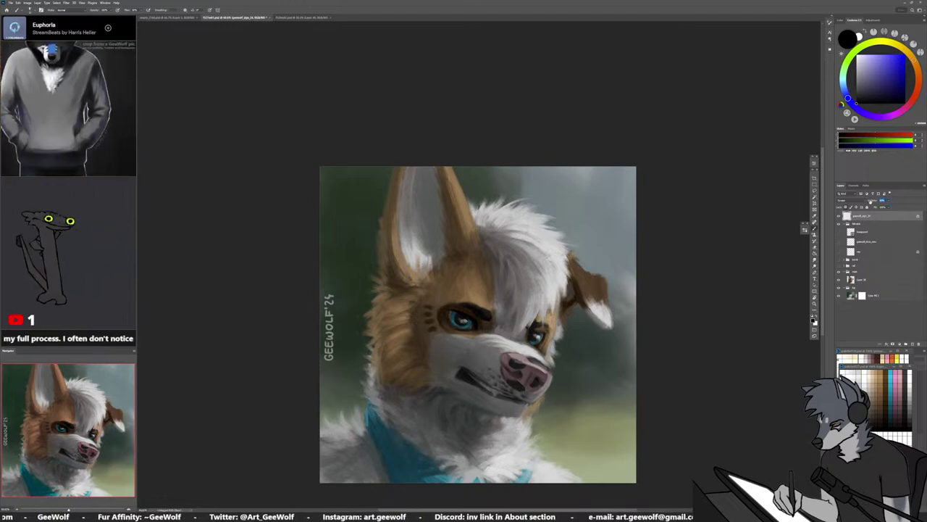
Rotate the dog character layer slightly clockwise, enlarge it a little, and check the composition in a mirrored view
drag(463, 338, 434, 335)
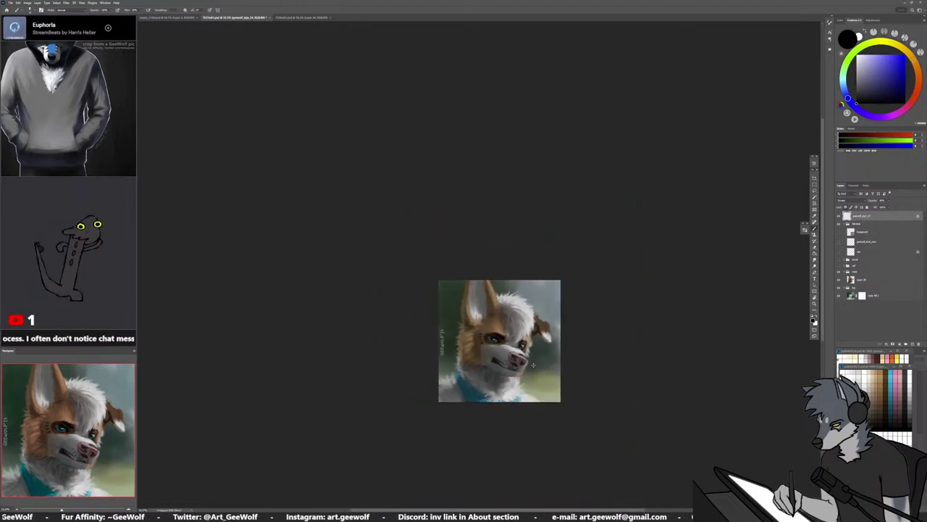
scroll(533, 364, up, 3)
click(863, 279)
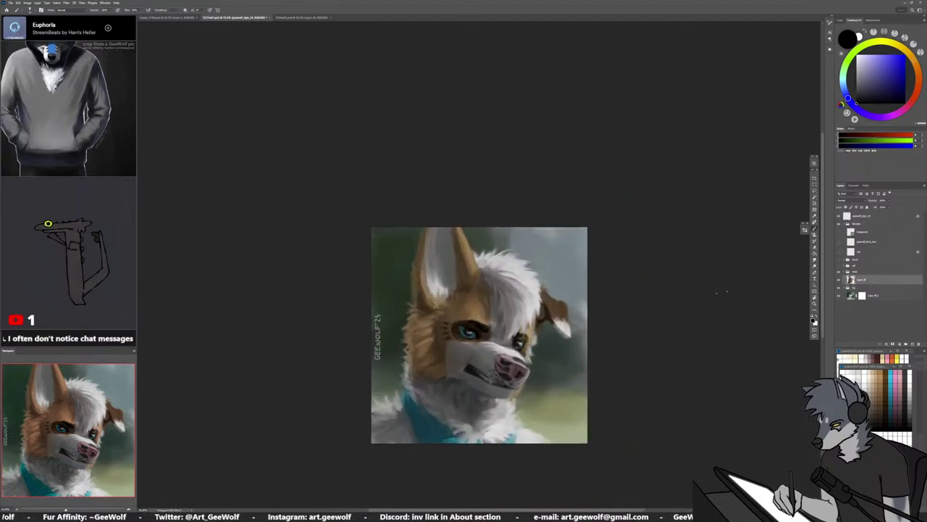
key(ctrl+t)
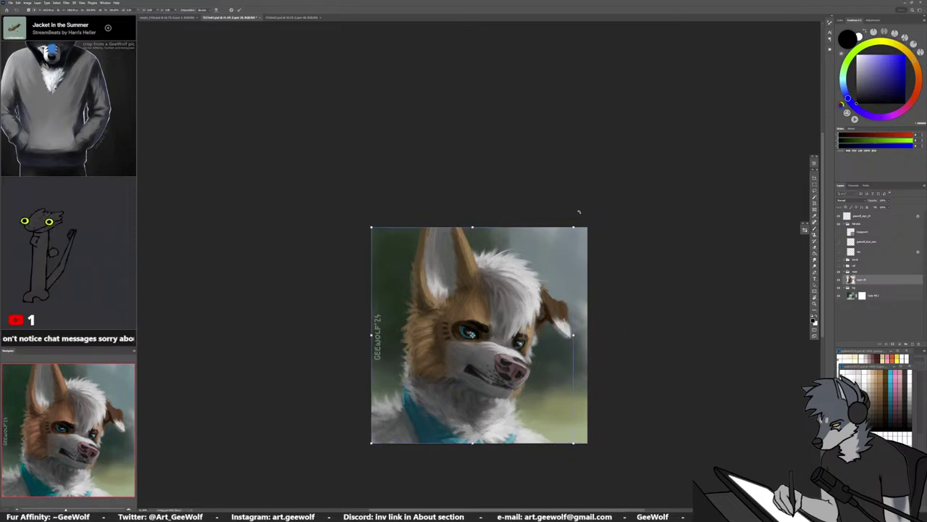
mouse_move(579, 212)
mouse_down()
mouse_move(588, 208)
mouse_move(581, 218)
mouse_up()
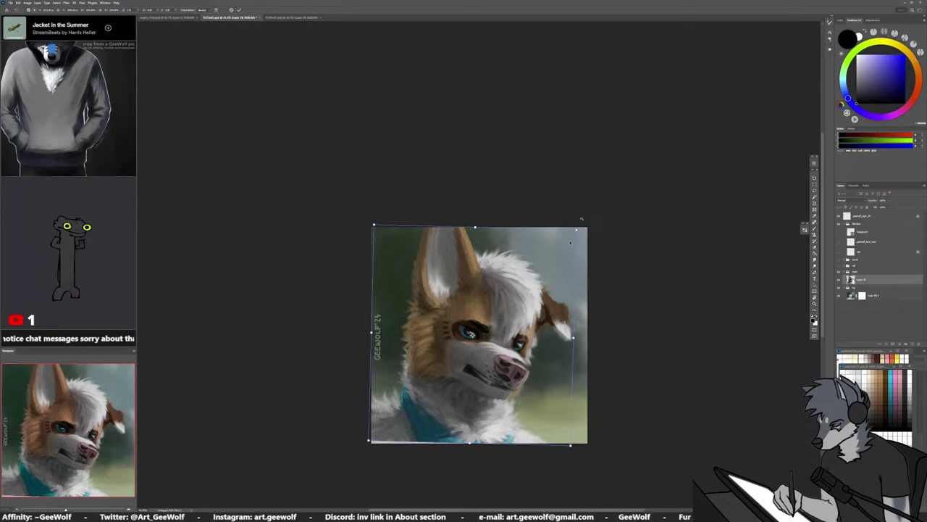
drag(570, 445, 575, 448)
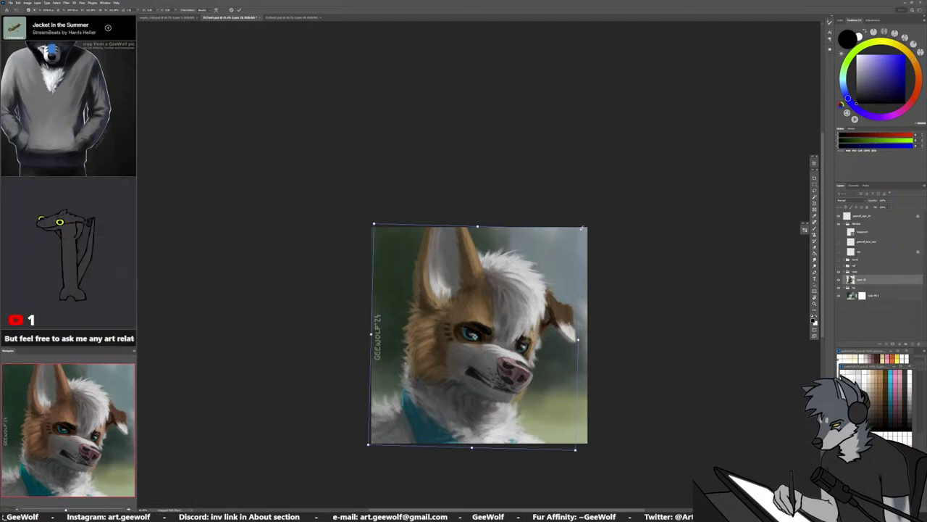
click(239, 9)
key(h)
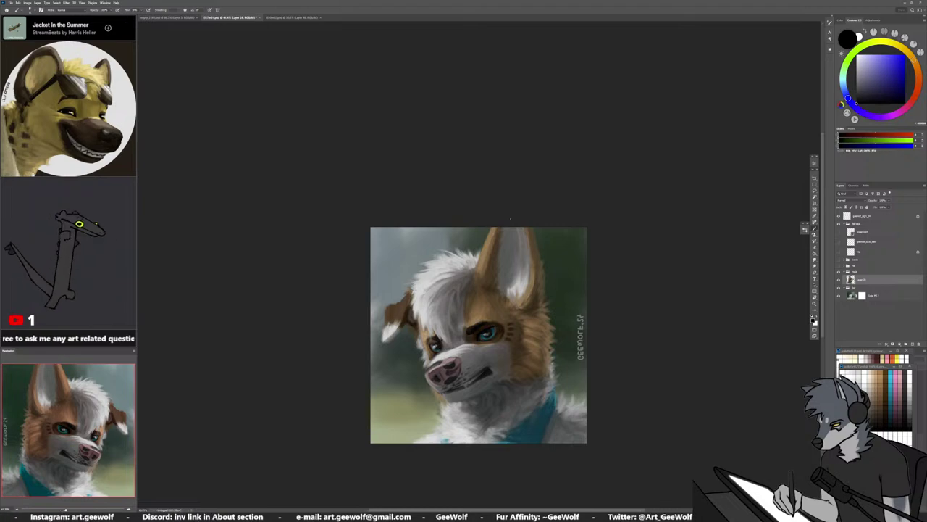
key(h)
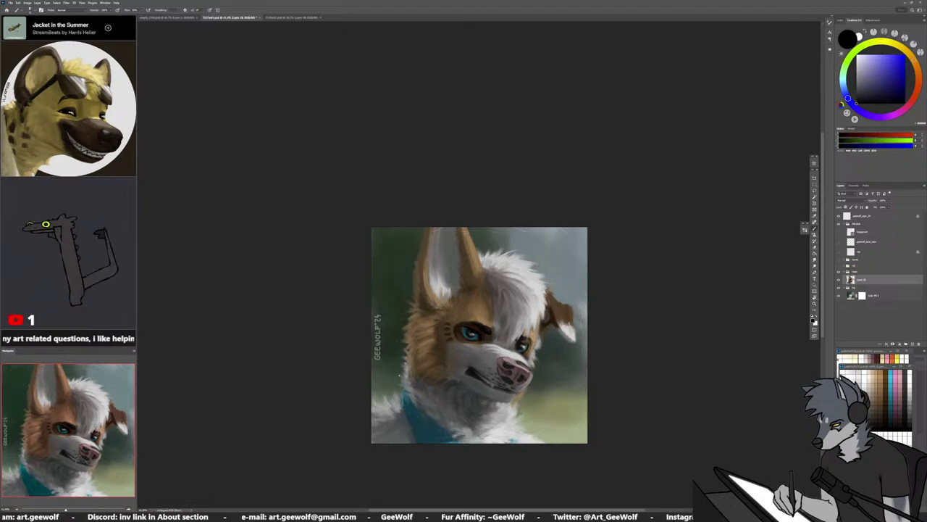
Check the portrait's composition in a mirrored view, return to the normal view and look over the brush presets
scroll(460, 364, up, 2)
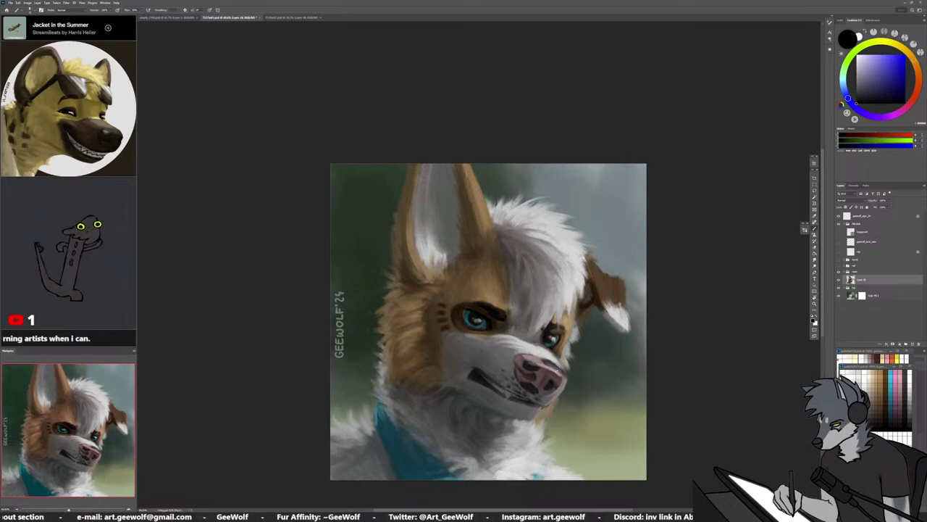
key(h)
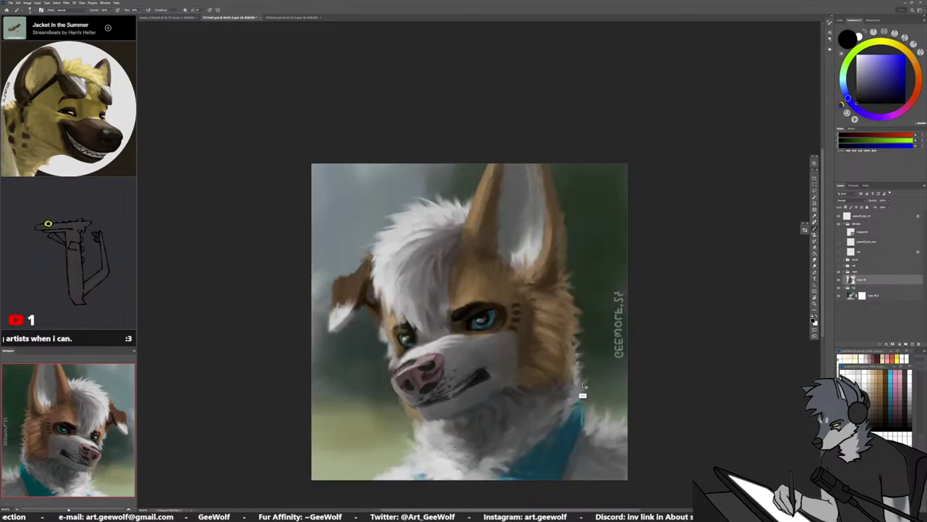
key(h)
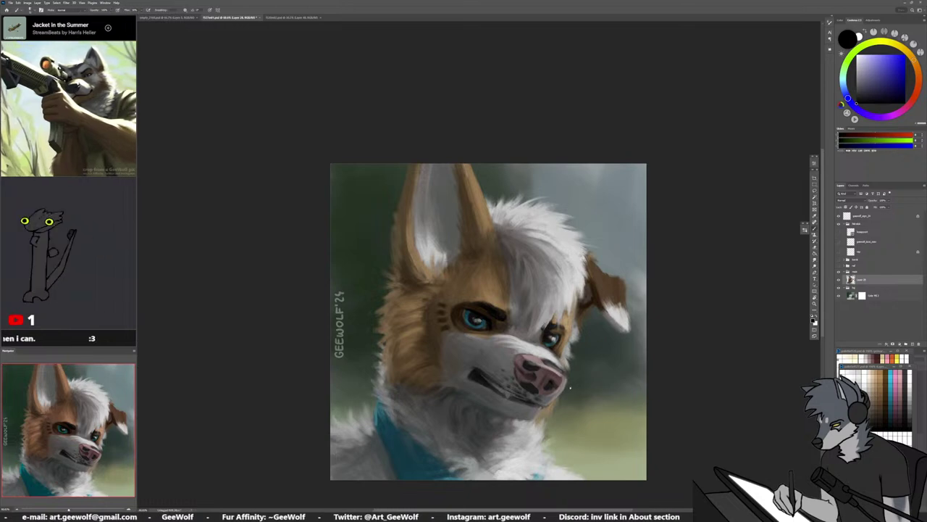
click(805, 230)
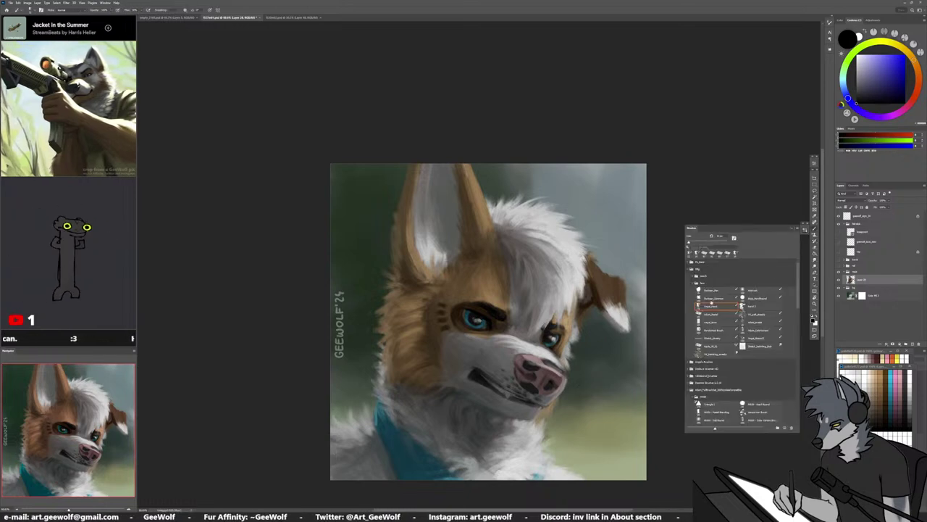
click(792, 229)
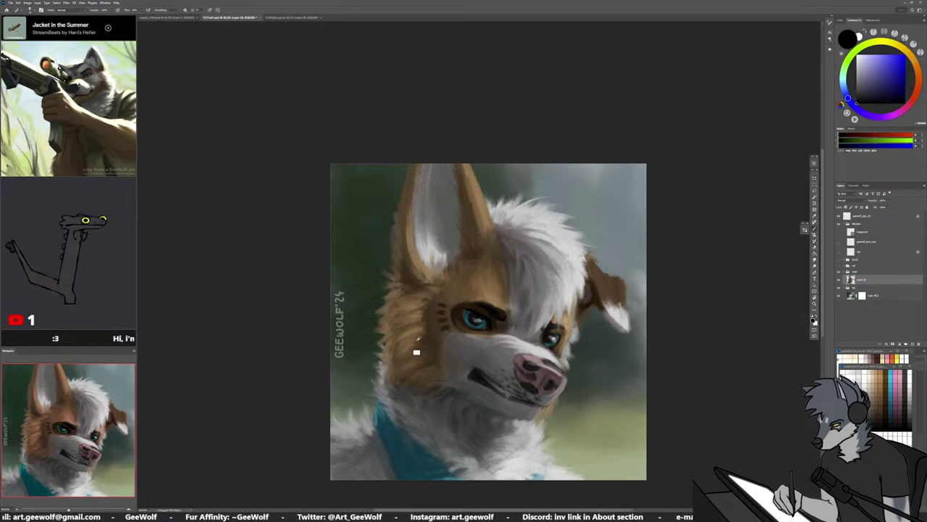
Paint tan fur along the far cheek beside the right-hand eye, using tan and brown sampled from the face
alt+click(483, 289)
alt+right_click(583, 358)
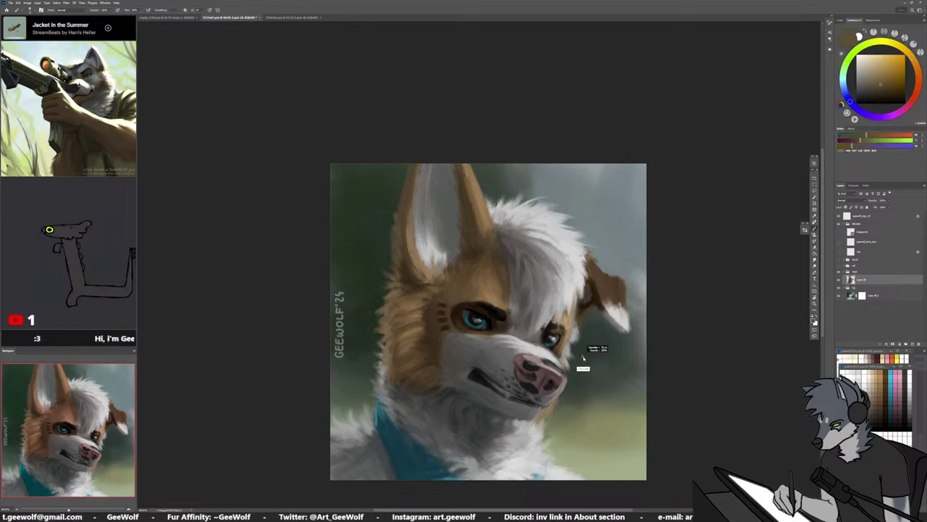
alt+click(574, 348)
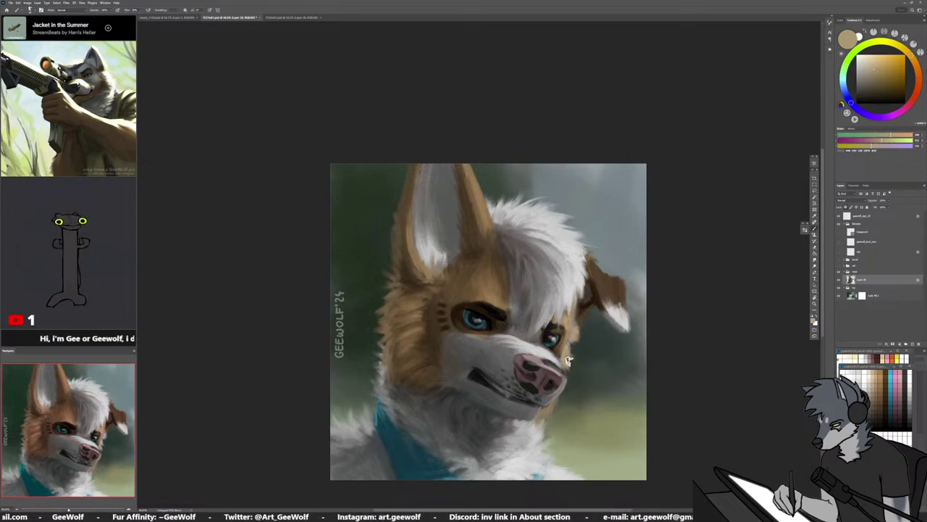
alt+click(569, 329)
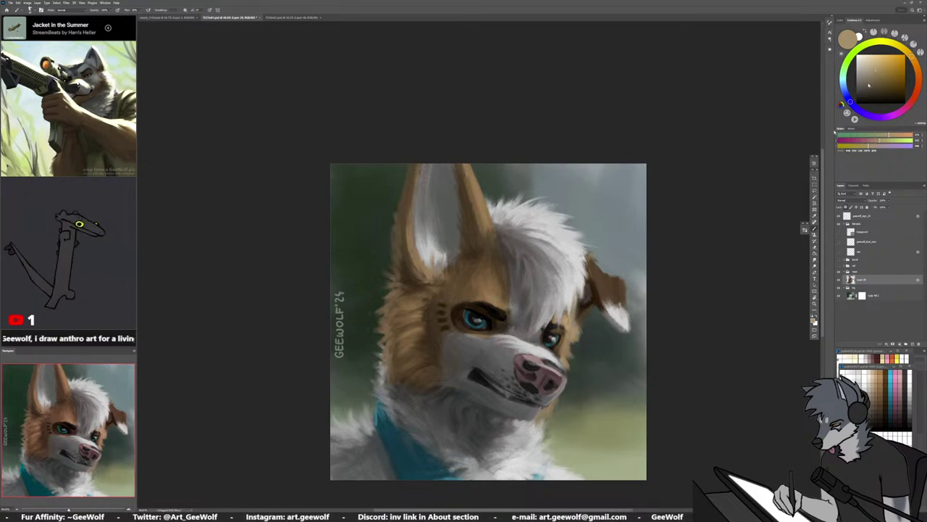
Refine the far cheek's fur beside the right-hand eye with darker tan strokes and pale beige highlights
click(880, 75)
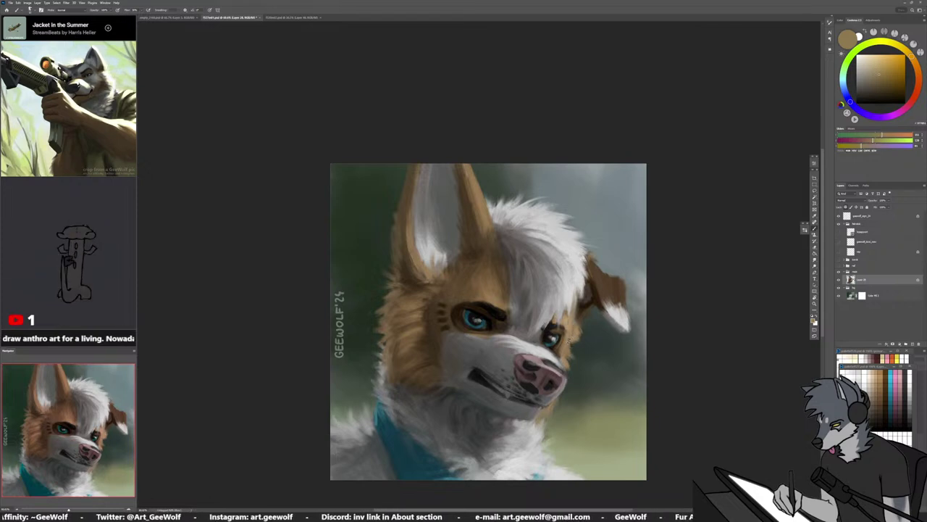
alt+click(575, 339)
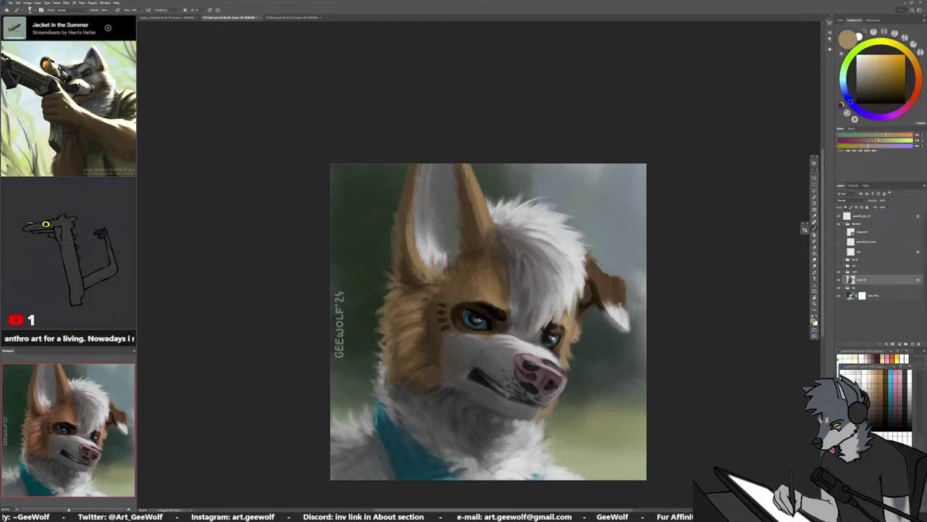
alt+click(572, 346)
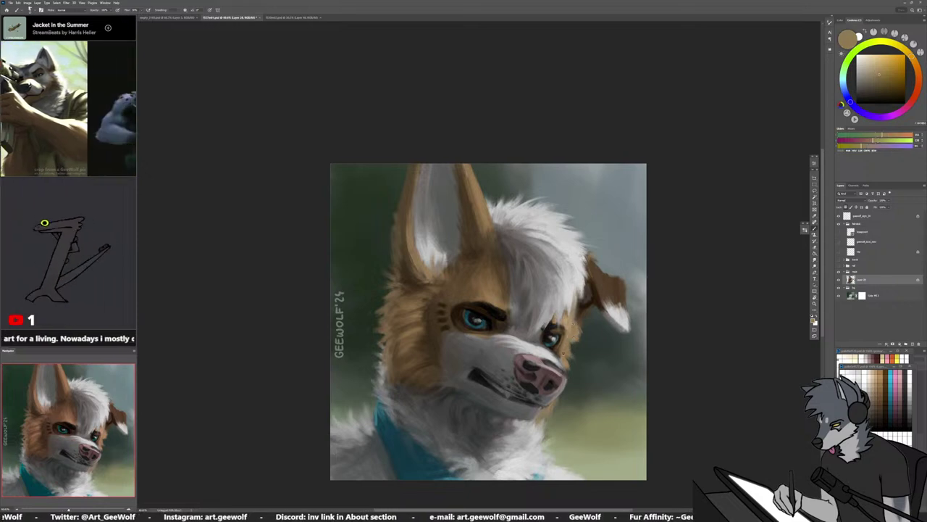
alt+click(570, 337)
click(871, 65)
drag(567, 319, 569, 336)
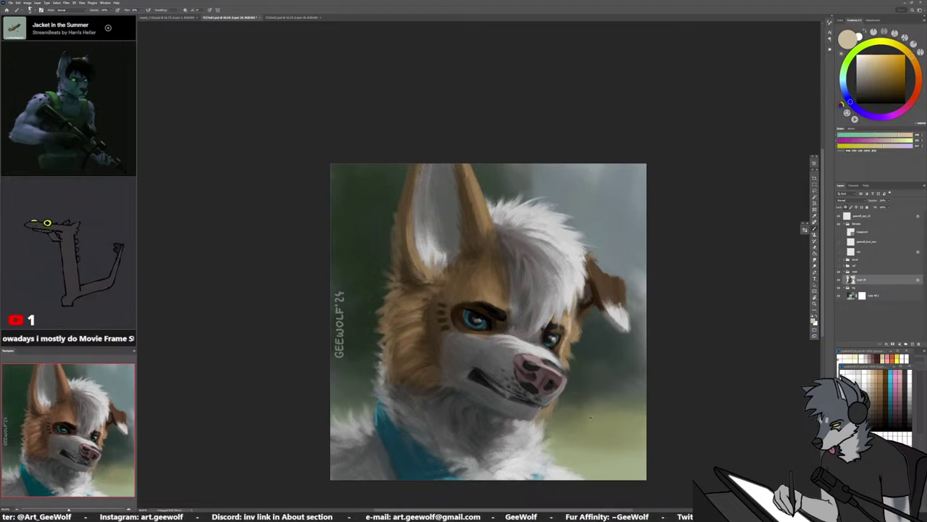
Block in a grey fur patch on the near cheek below the upright ear and paint white strands over it
alt+click(503, 354)
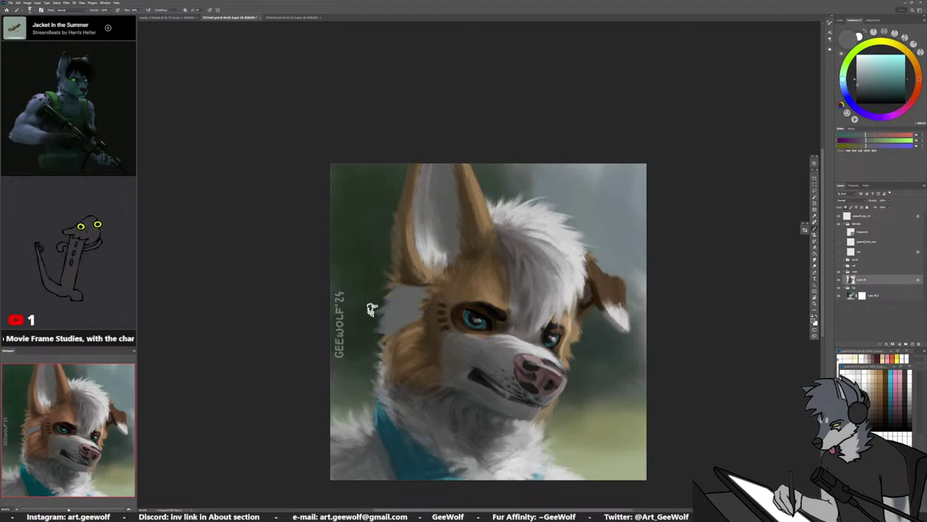
alt+click(431, 251)
mouse_move(419, 304)
mouse_down()
mouse_move(393, 314)
mouse_move(419, 292)
mouse_up()
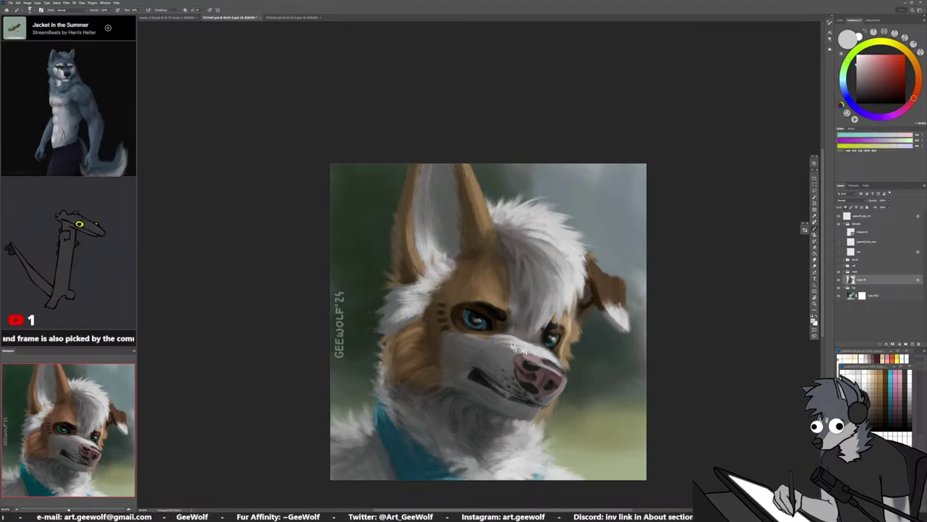
Blend the near cheek's white fur patch into the surrounding brown fur with sampled grey, brown and light grey strokes
alt+click(400, 307)
drag(407, 310, 392, 322)
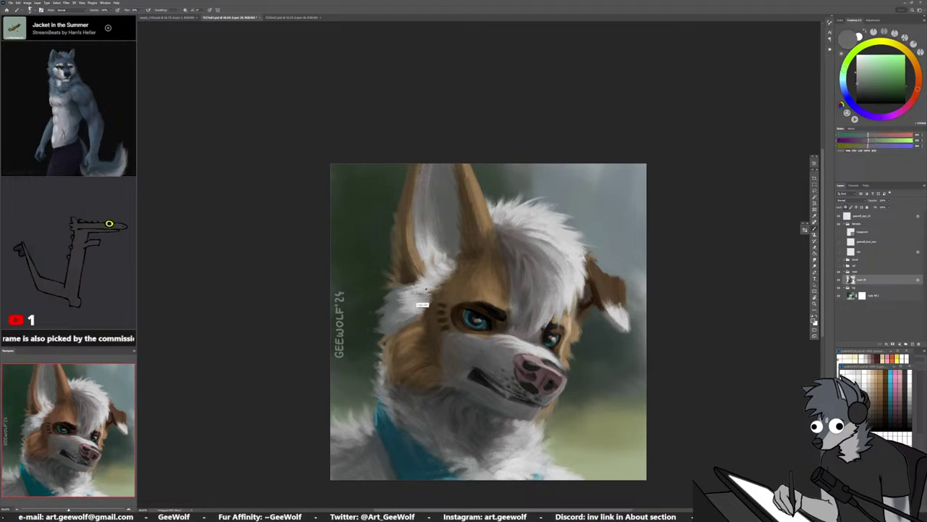
alt+click(426, 287)
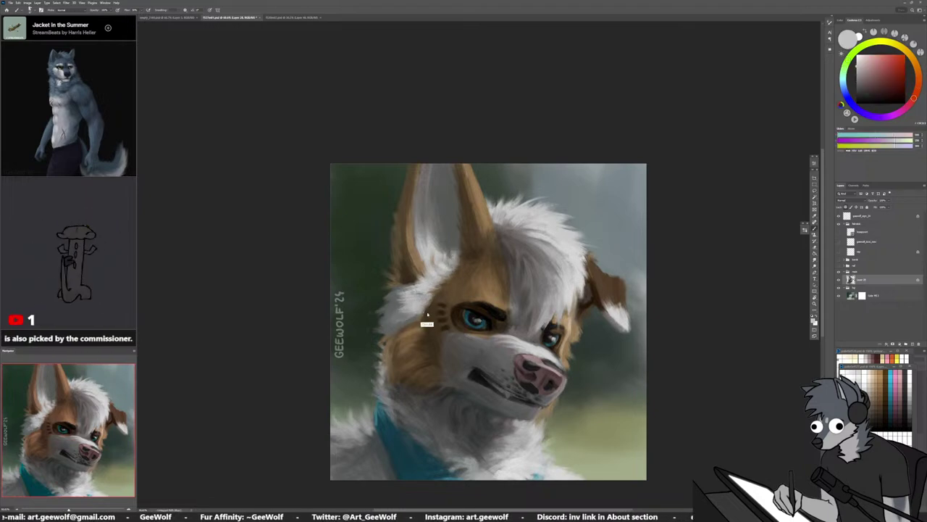
alt+click(409, 313)
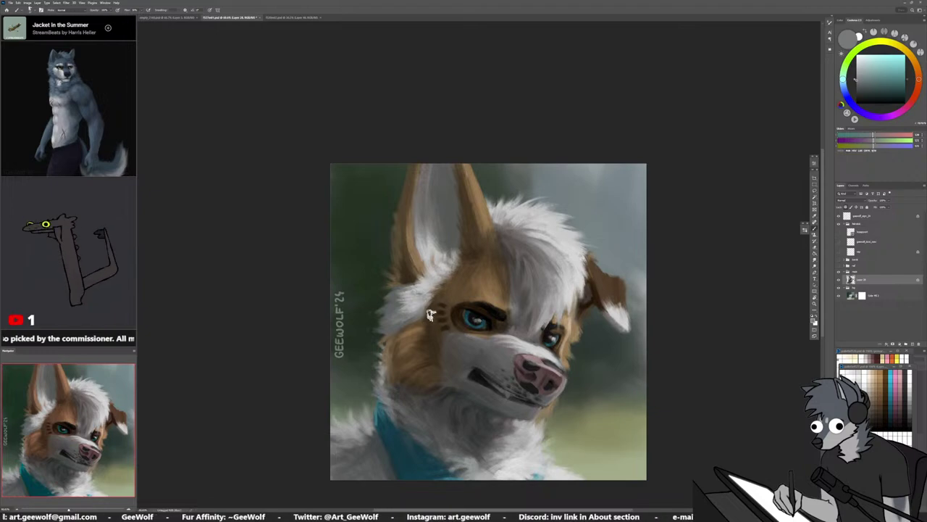
alt+click(434, 293)
alt+click(419, 313)
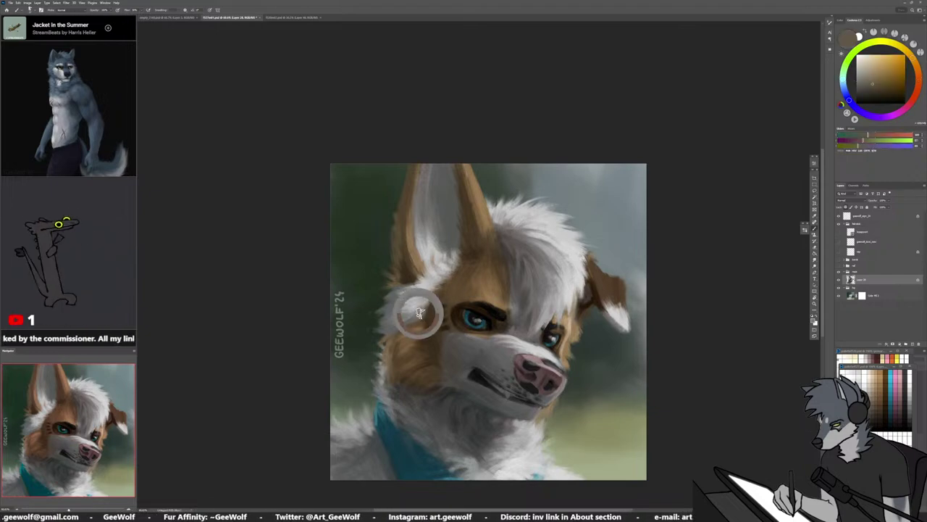
alt+click(417, 299)
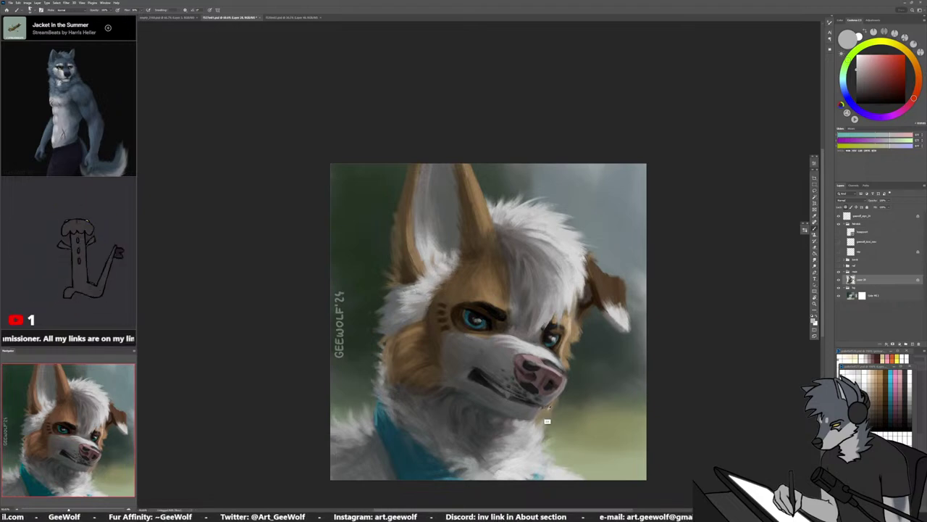
Touch up the tan fur on the far cheek beside the eye and below the muzzle with sampled beige tones
alt+click(568, 327)
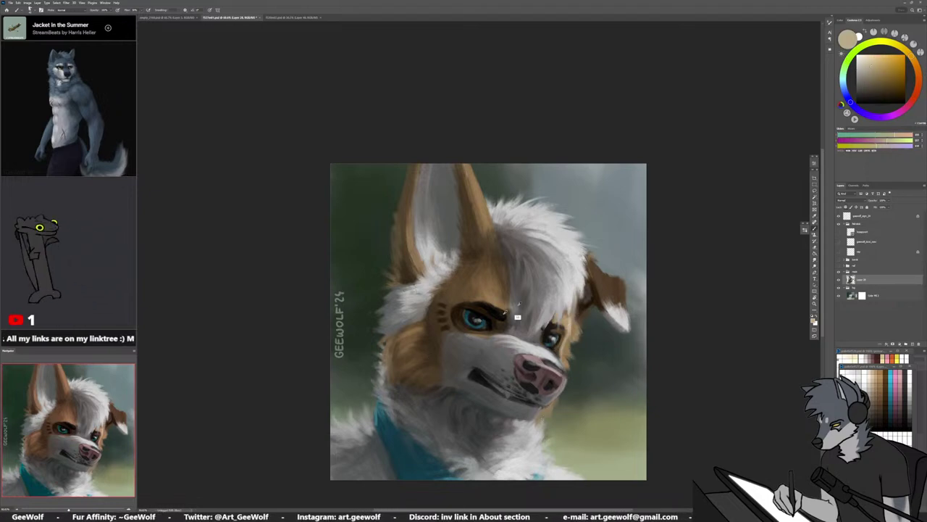
alt+click(562, 335)
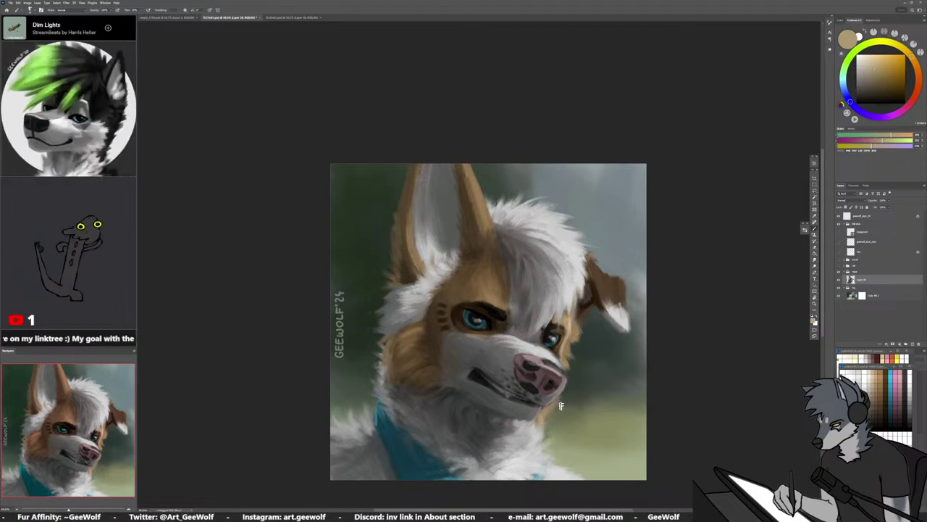
alt+click(556, 338)
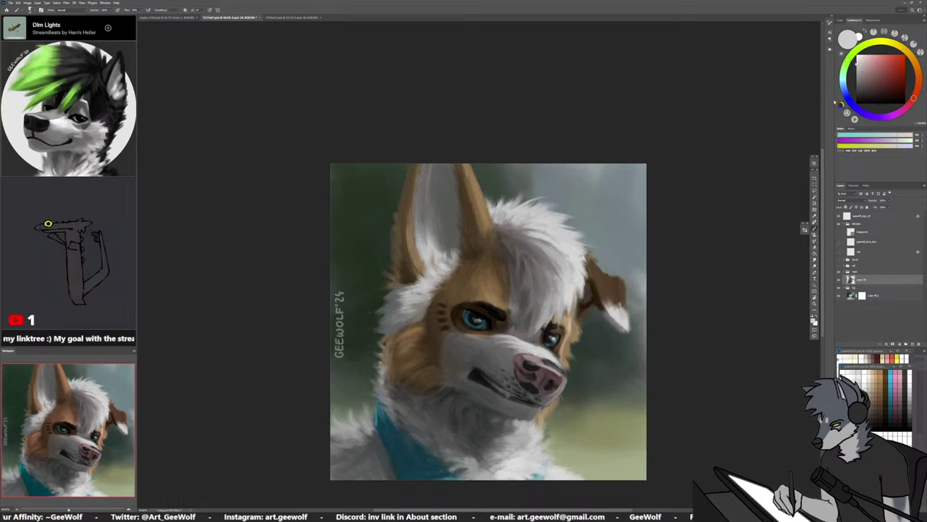
Paint white highlights on the muzzle's bridge just above the nose with a resized brush
click(857, 56)
alt+right_click(531, 365)
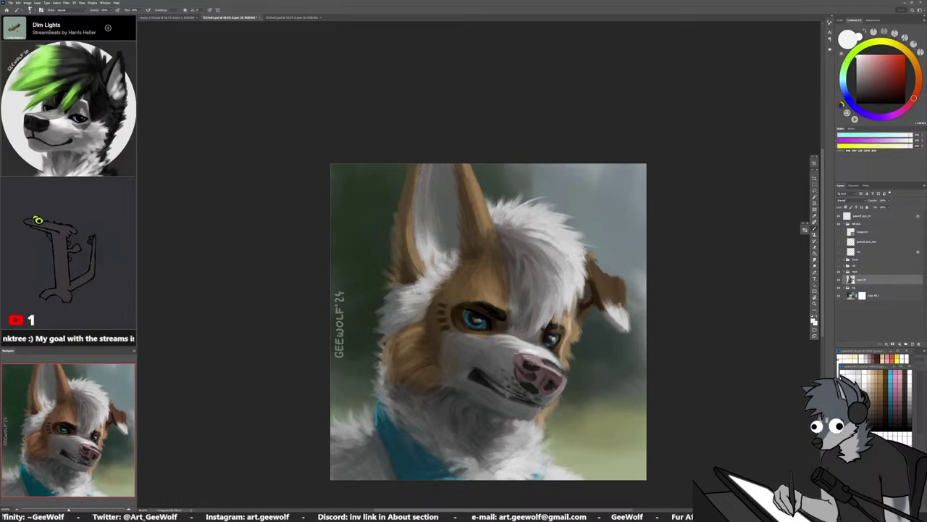
drag(531, 350, 514, 352)
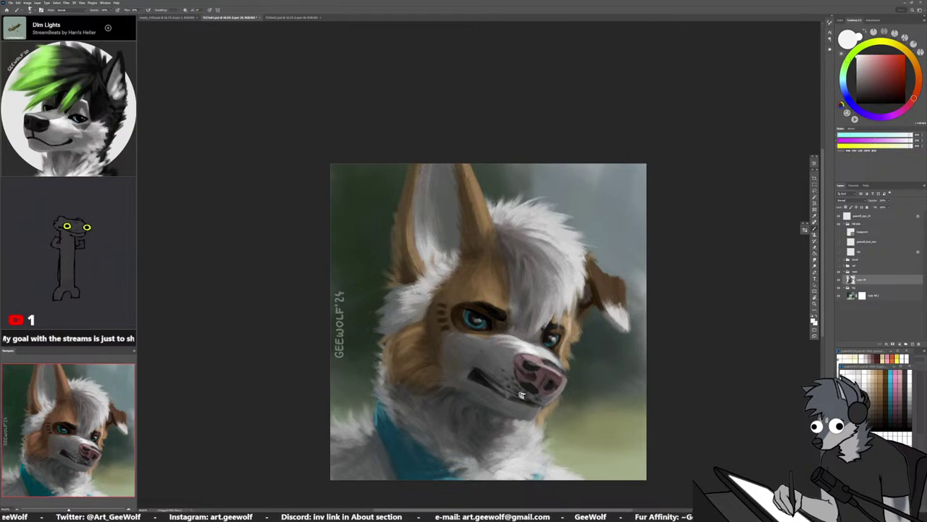
Reshape the corner of the mouth with near-black strokes that extend it upward
alt+click(480, 373)
alt+click(477, 368)
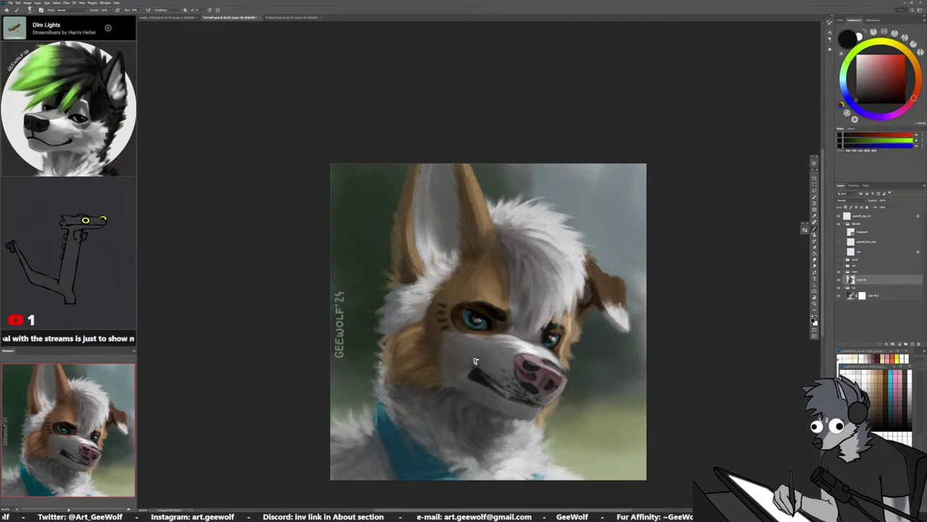
drag(478, 364, 490, 380)
alt+click(481, 373)
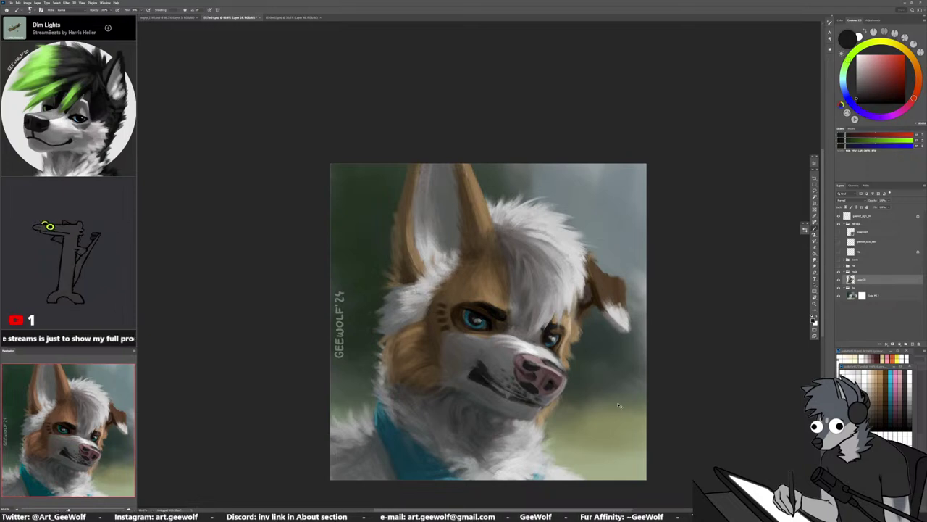
Mirror the view and refine the mouth corner's shape with alternating sampled grey fur and black strokes
key(h)
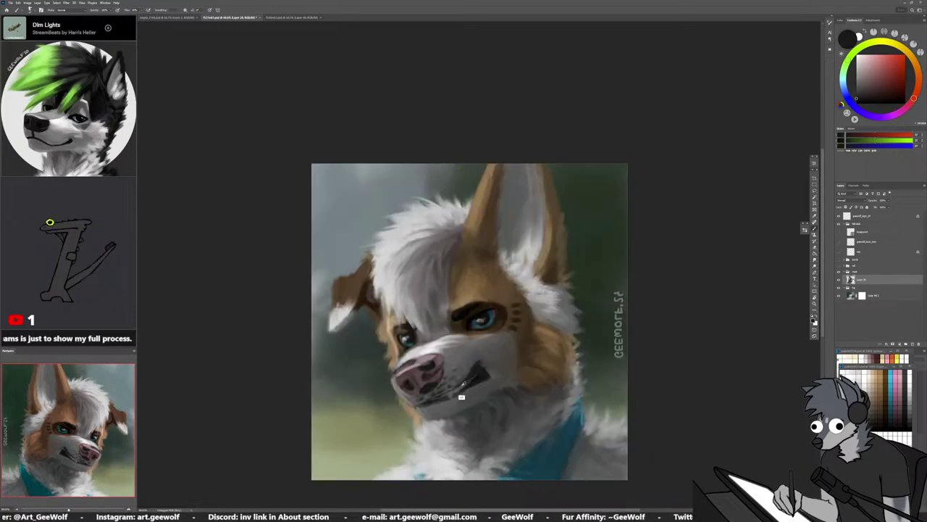
alt+click(462, 397)
alt+click(468, 381)
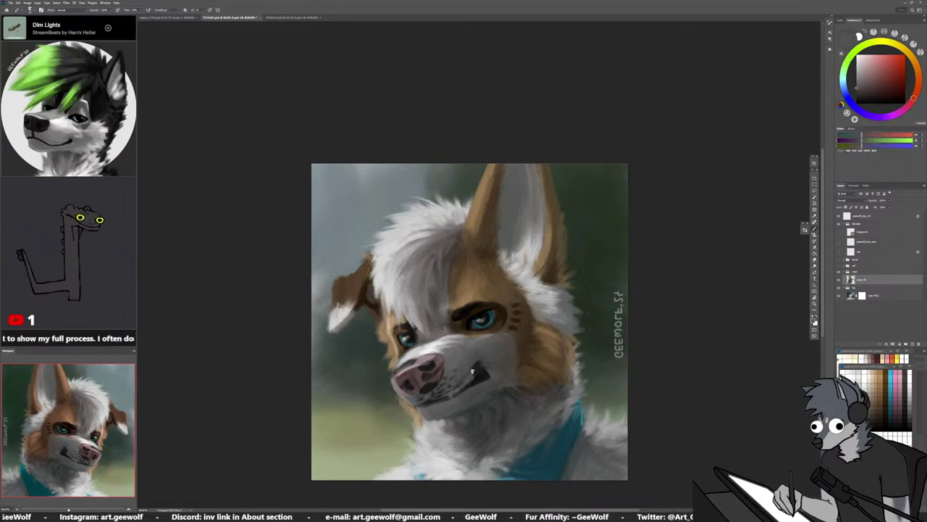
alt+click(472, 383)
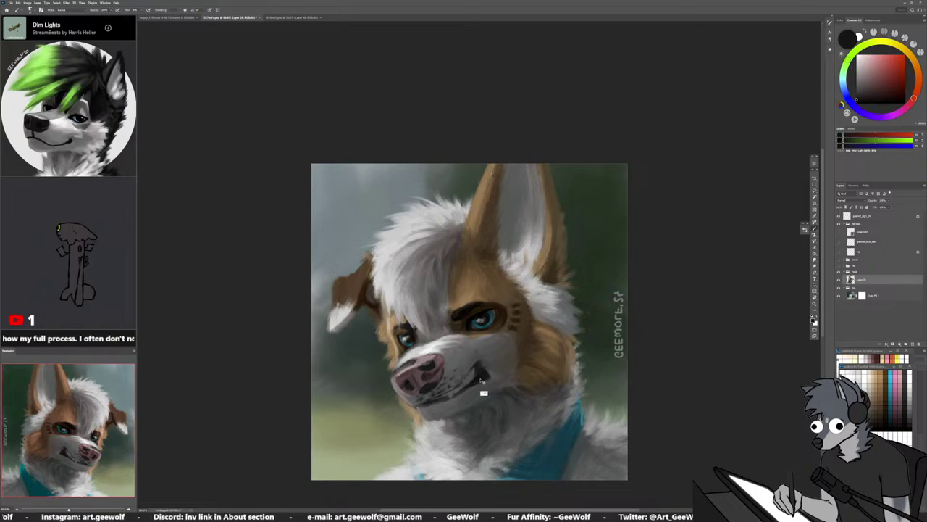
alt+click(480, 380)
alt+click(477, 363)
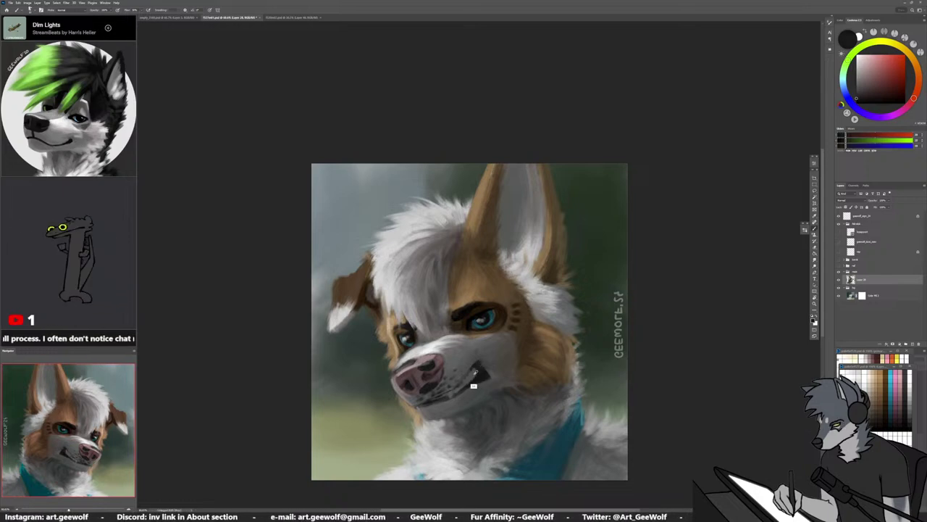
alt+click(477, 373)
alt+click(475, 379)
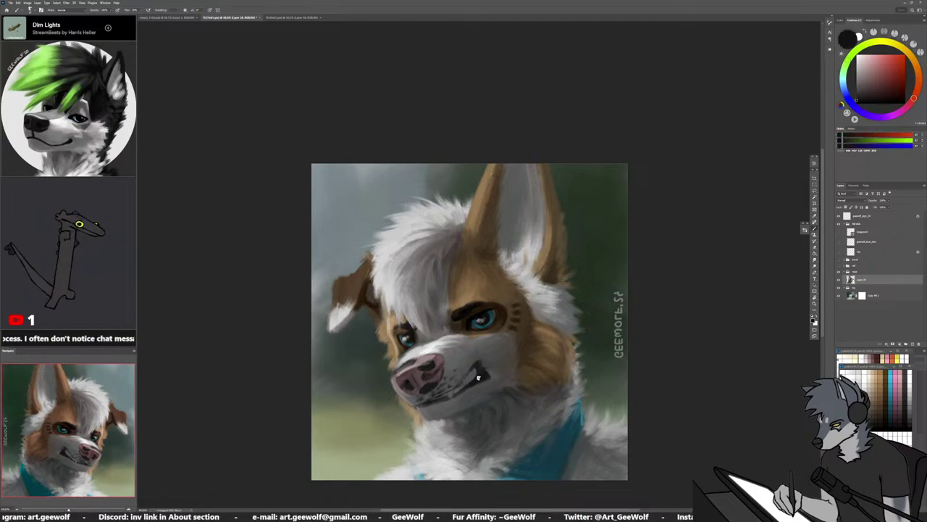
Slim the mouth corner into a thinner curve by painting sampled grey fur over its edges and redefining the dark line
alt+right_click(494, 377)
alt+click(490, 379)
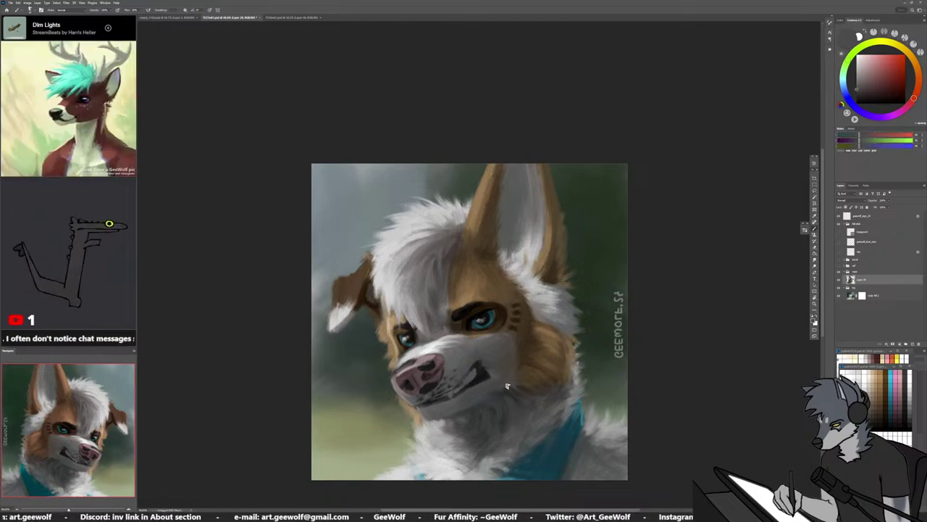
alt+click(490, 379)
alt+click(482, 372)
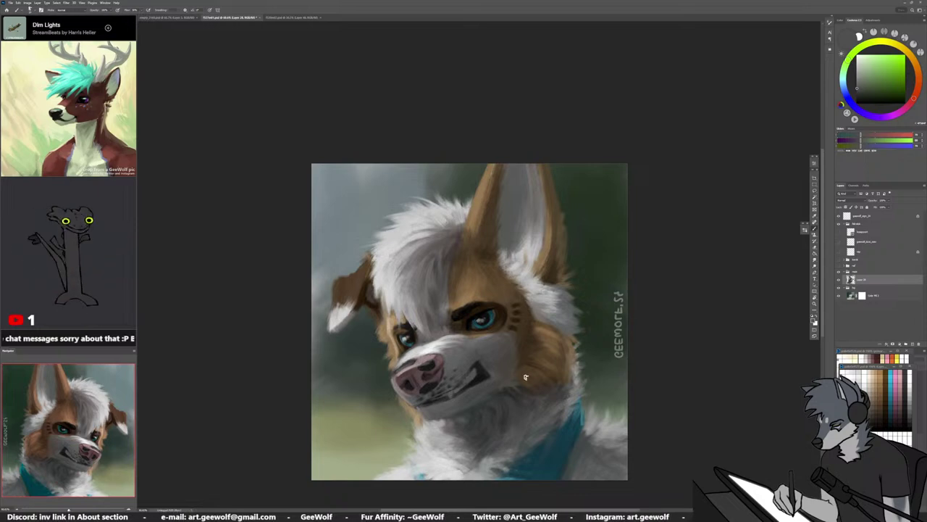
alt+click(488, 381)
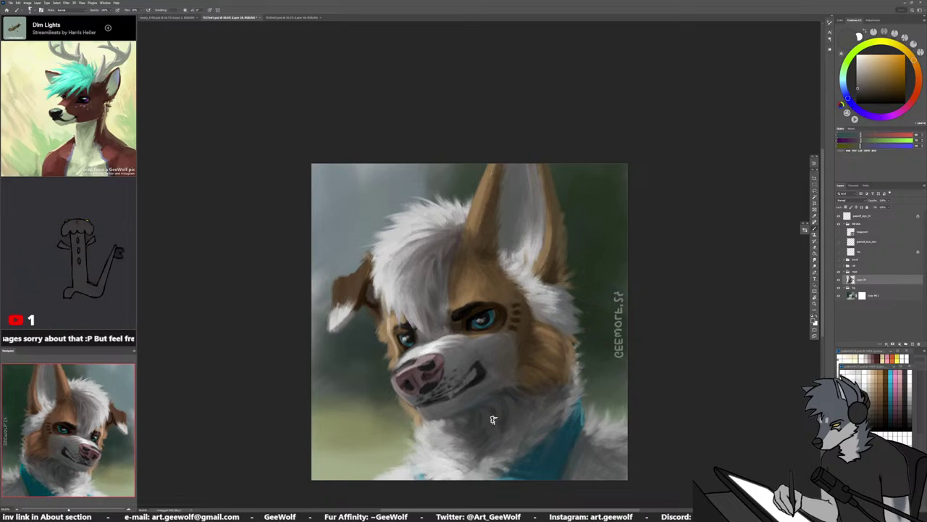
alt+click(490, 373)
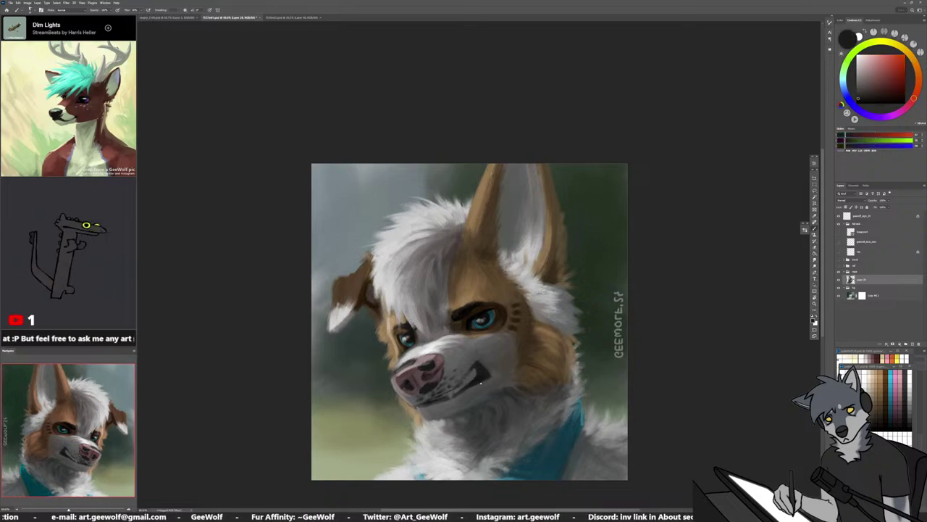
Refine the shape of the mouth corner by alternating sampled grey fur and near-black strokes around its edges
alt+click(479, 385)
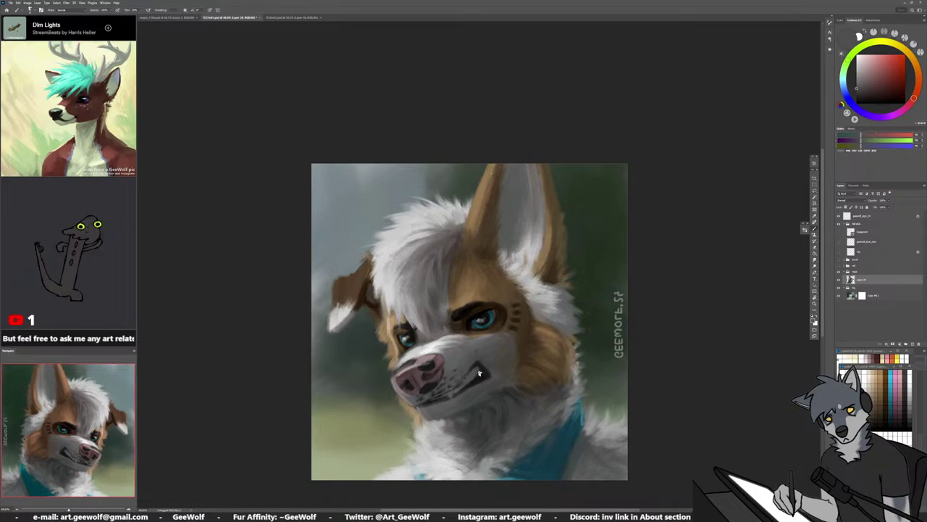
alt+click(483, 372)
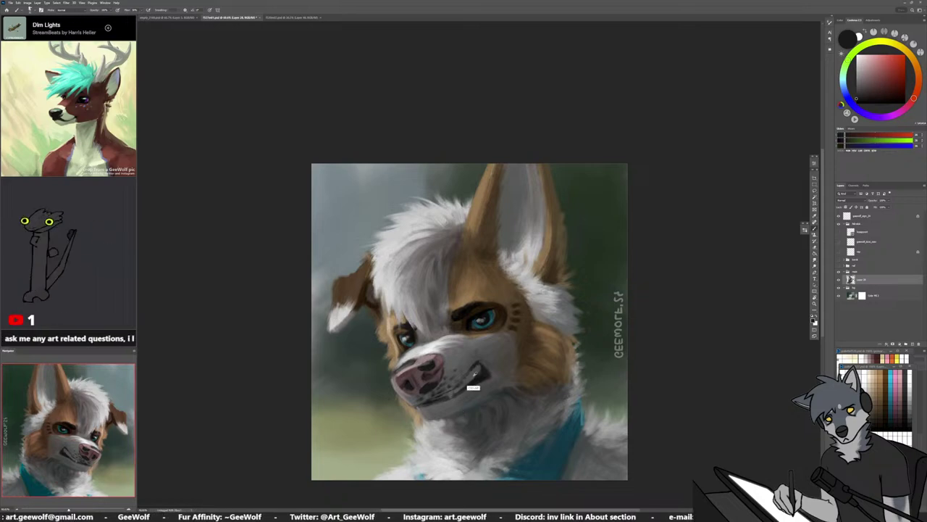
alt+click(474, 375)
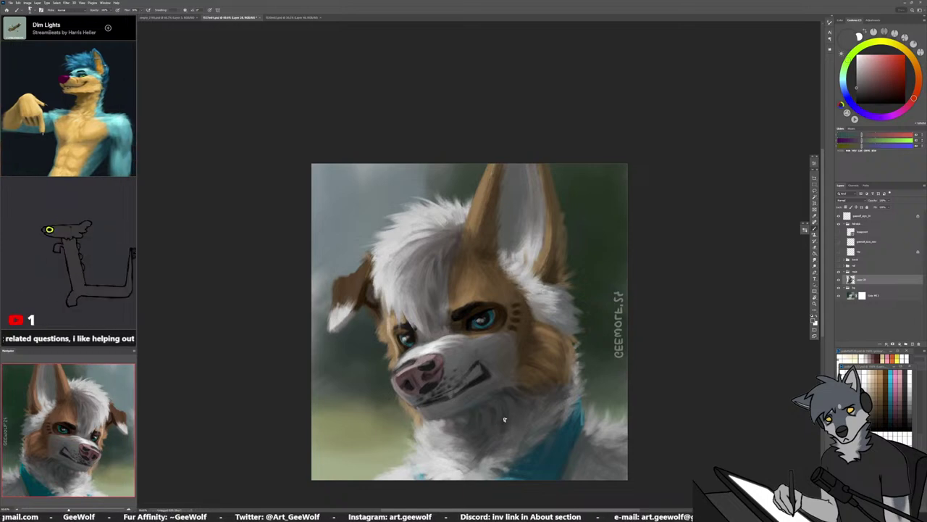
Soften the highlights on the muzzle's bridge above the nose with sampled white and light grey strokes
alt+click(434, 343)
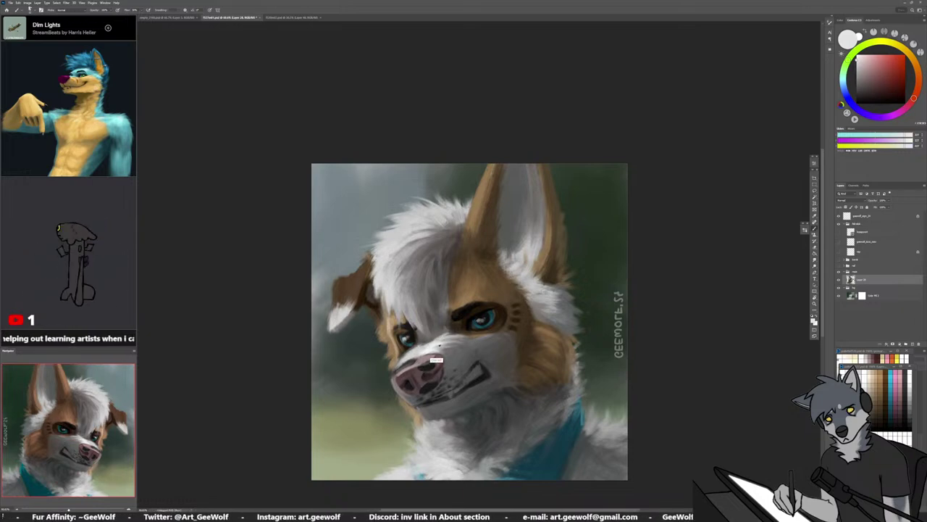
alt+click(440, 350)
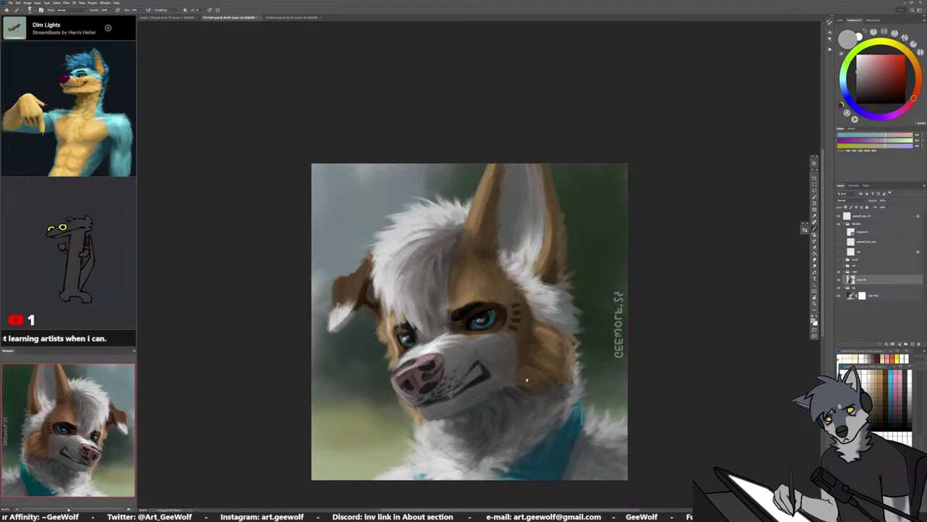
alt+click(435, 360)
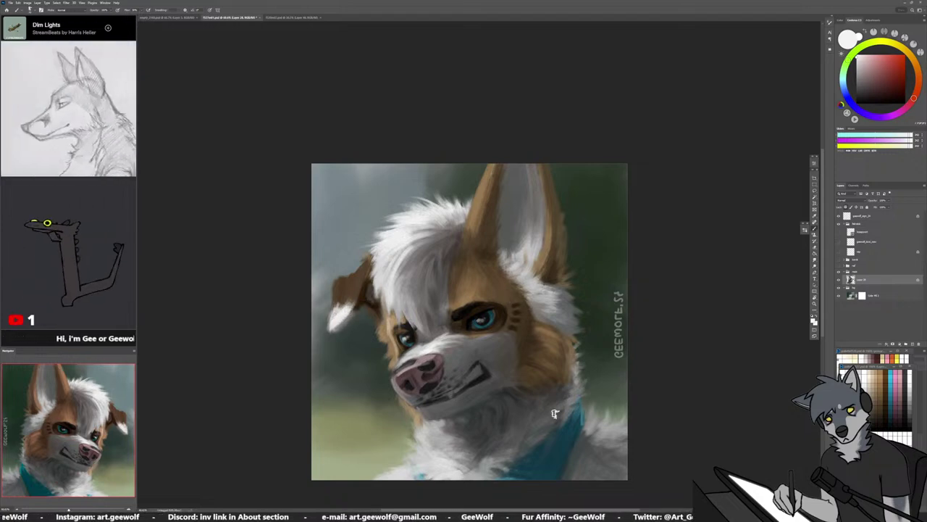
Rework the border between the grey muzzle and brown cheek below the eye using sampled dark brown and tan
drag(512, 341, 511, 344)
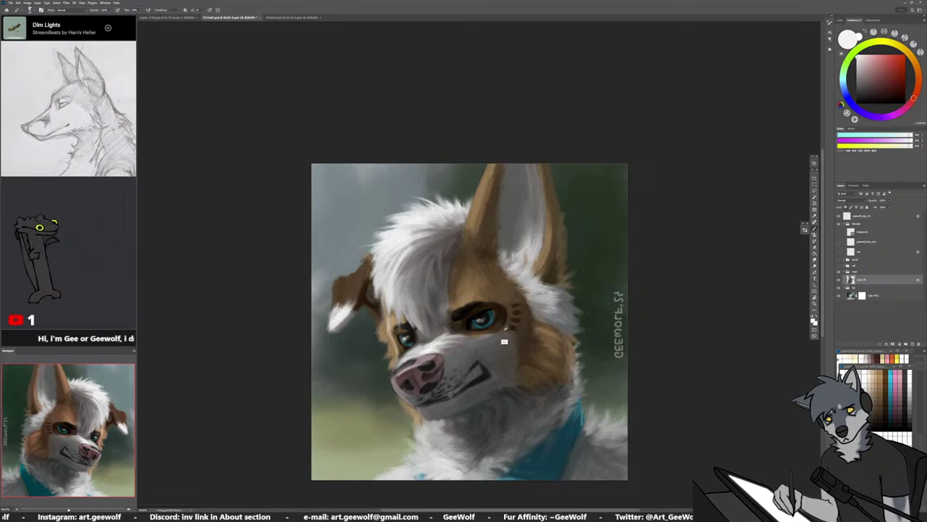
alt+click(503, 331)
alt+click(511, 334)
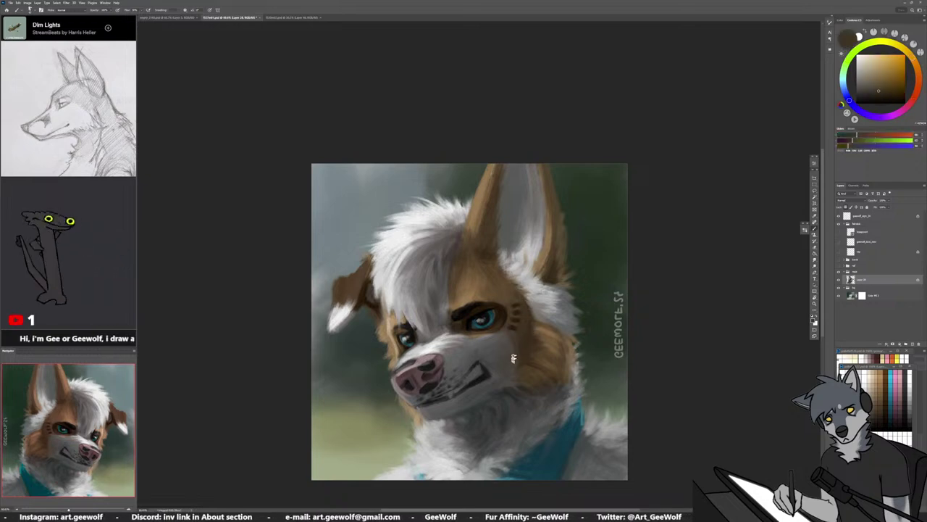
alt+click(476, 334)
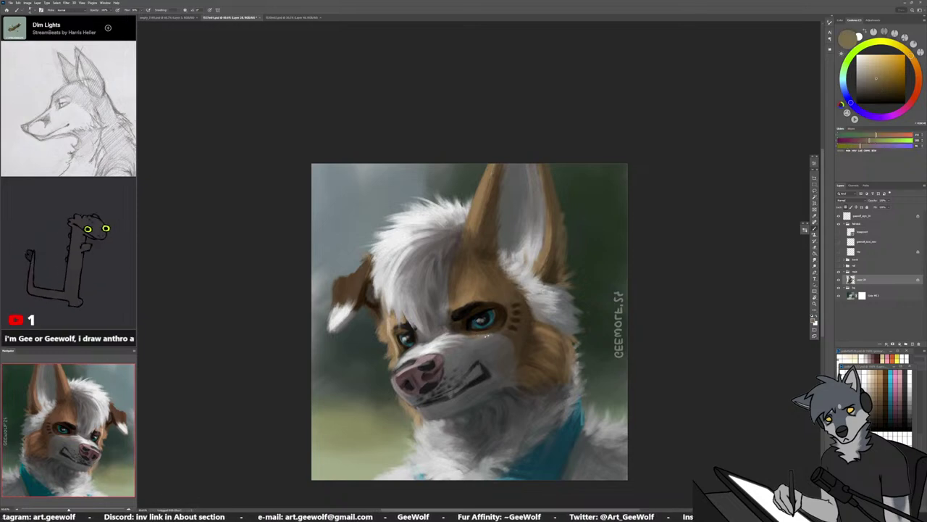
alt+click(515, 341)
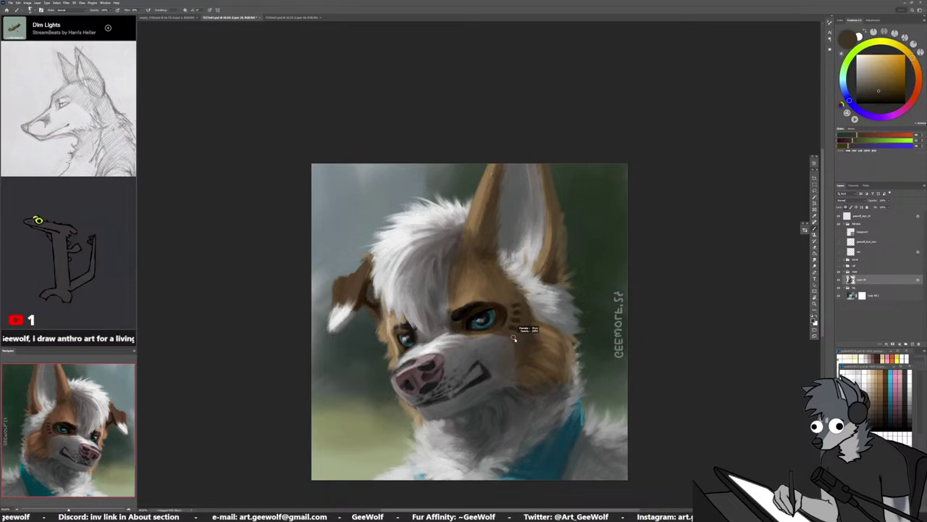
alt+click(516, 363)
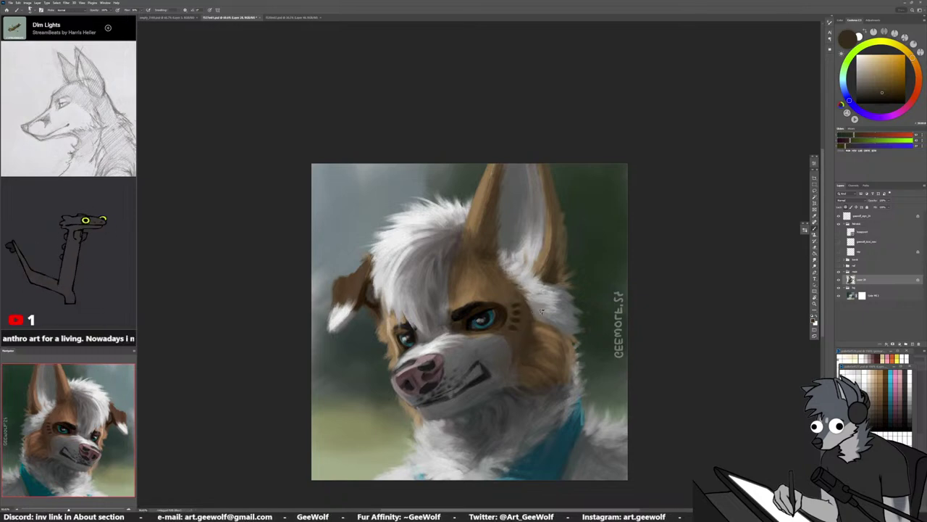
Lasso the dark cheek stripes beside the eye and transform them, tilting them and shifting them slightly down towards the muzzle
key(l)
drag(510, 307, 524, 316)
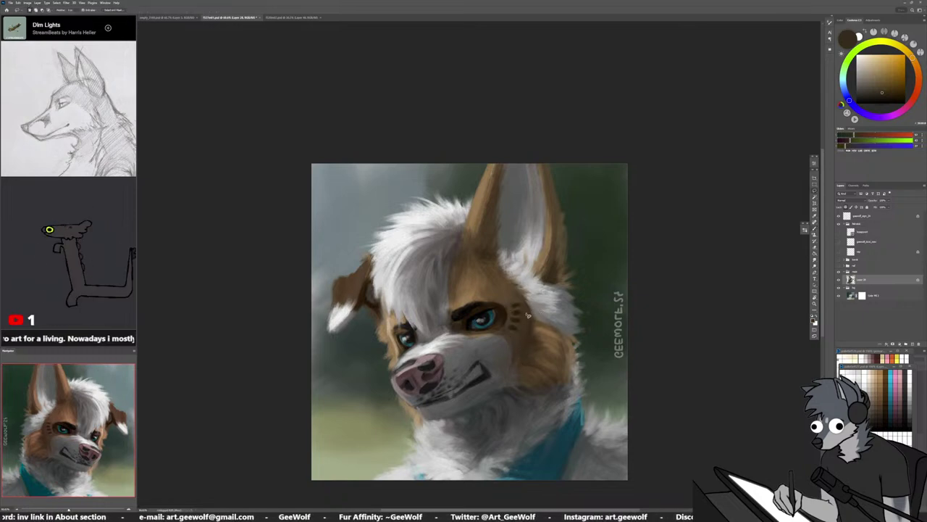
key(ctrl+t)
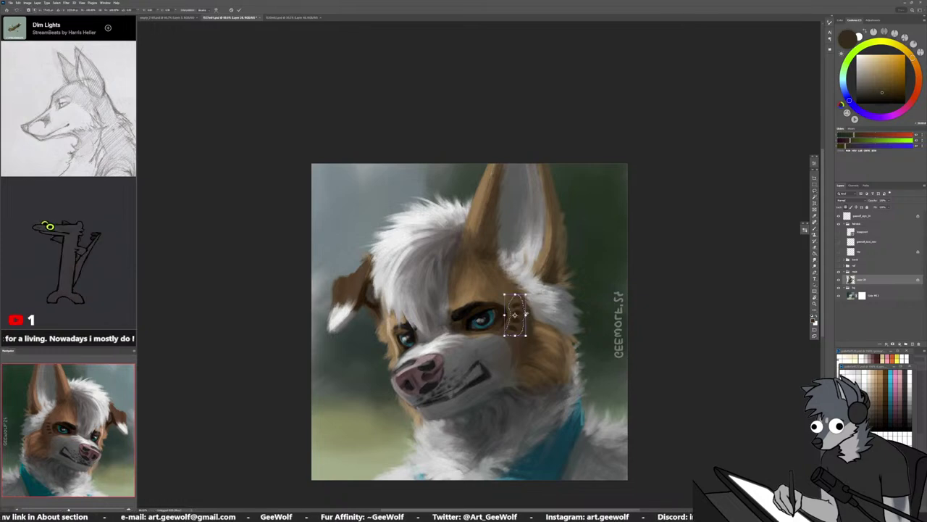
key(Return)
scroll(514, 314, up, 2)
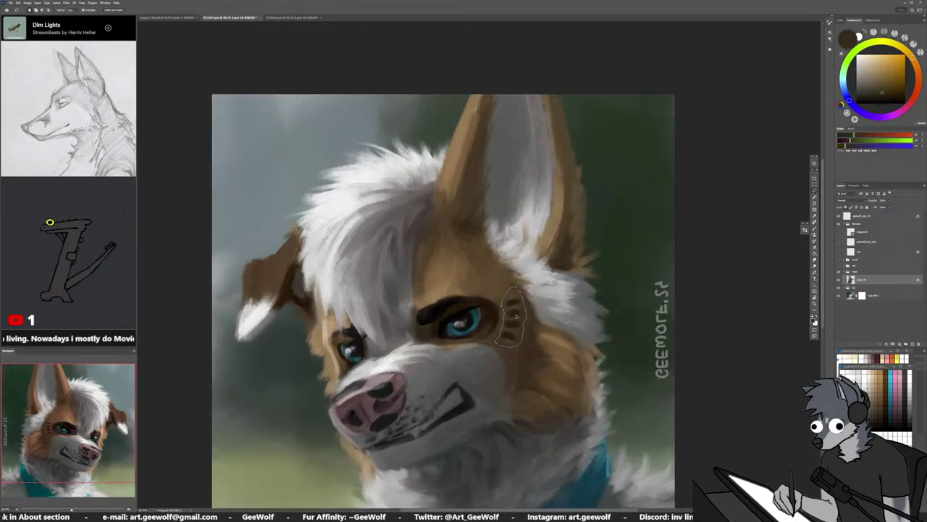
key(ctrl+t)
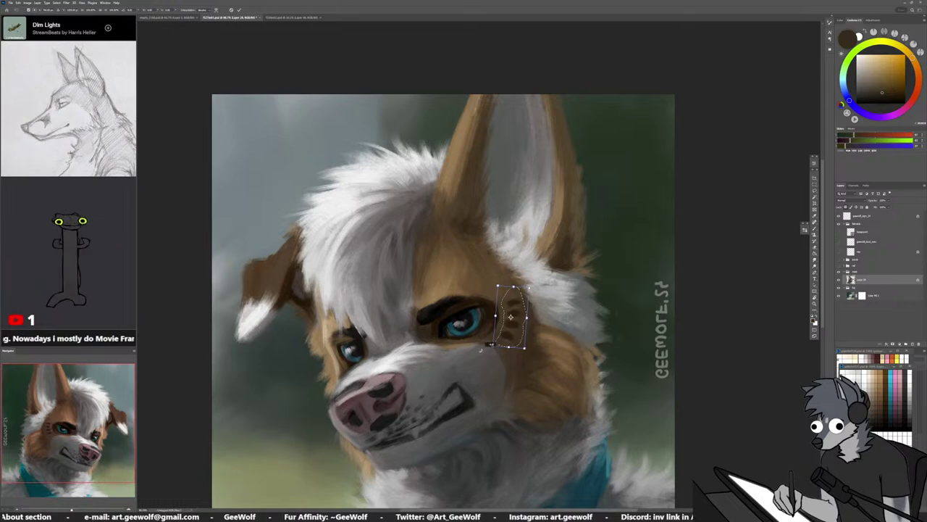
drag(511, 317, 509, 325)
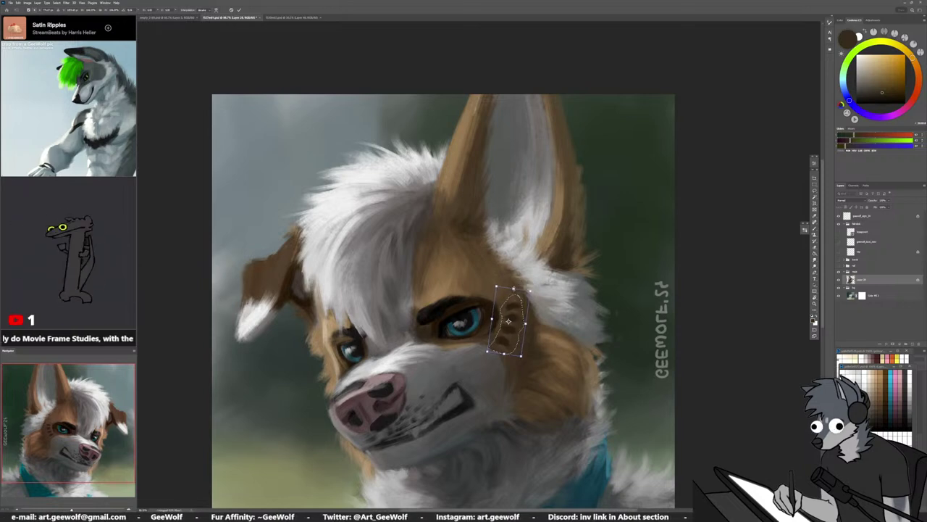
drag(533, 282, 535, 284)
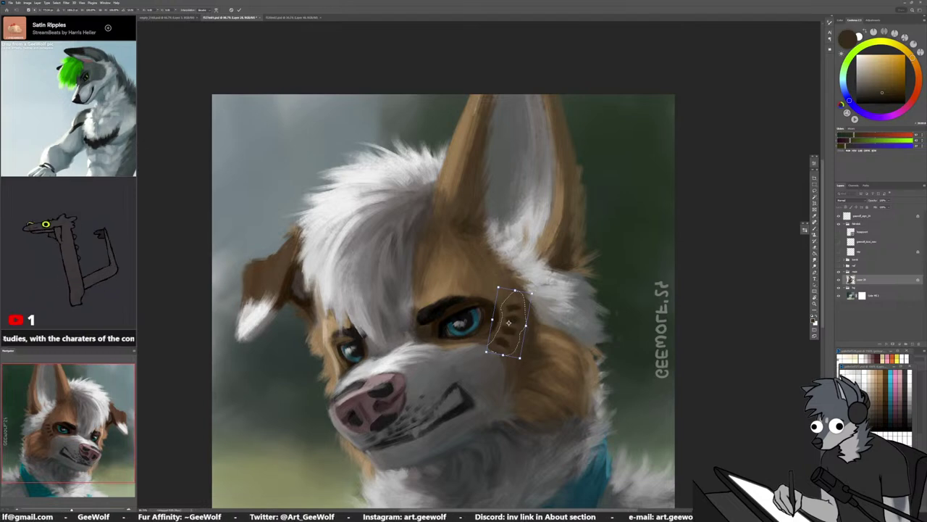
drag(534, 283, 514, 313)
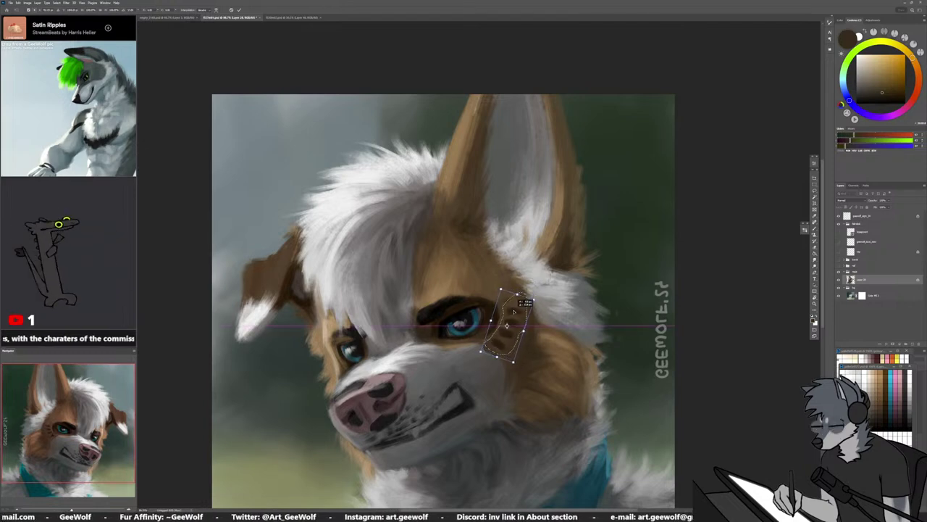
click(239, 10)
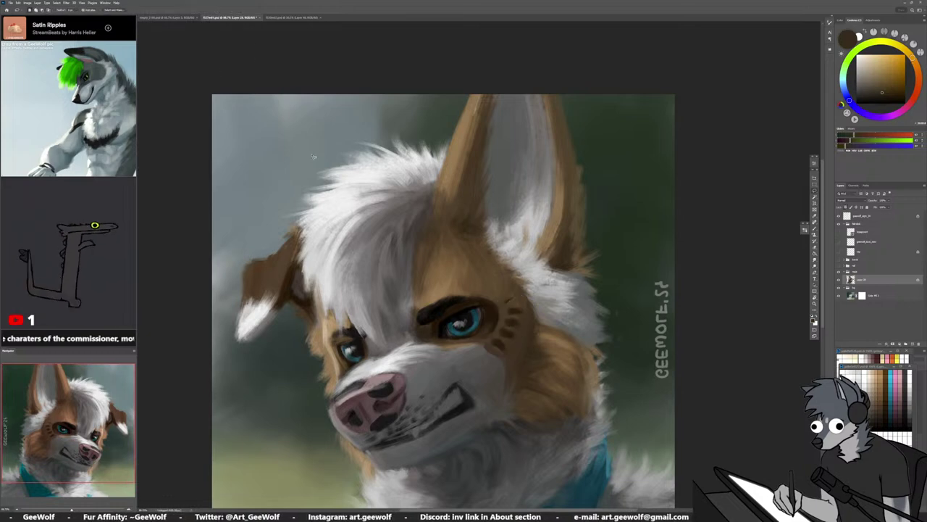
Blend the transformed cheek stripes into the face by painting sampled brown and grey over stray edges near the top and lowest stripes
key(b)
alt+click(512, 298)
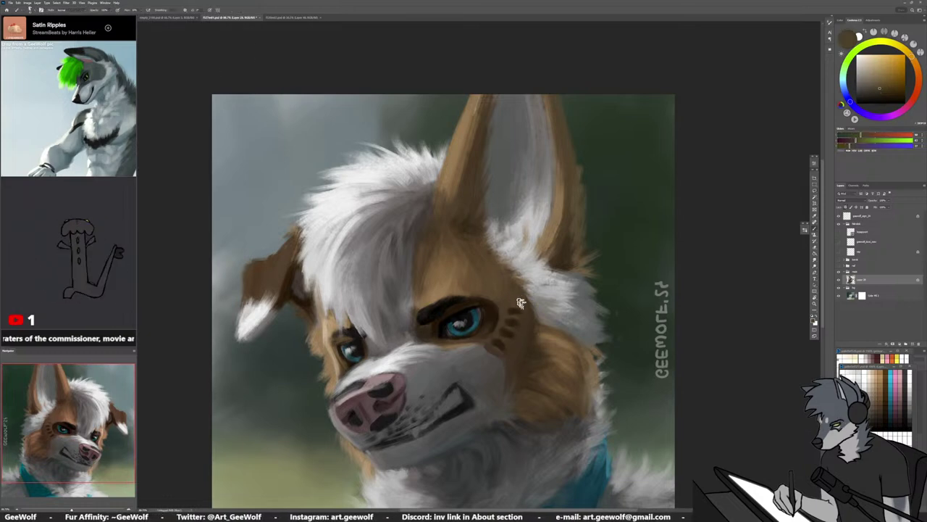
alt+right_click(528, 312)
alt+click(486, 357)
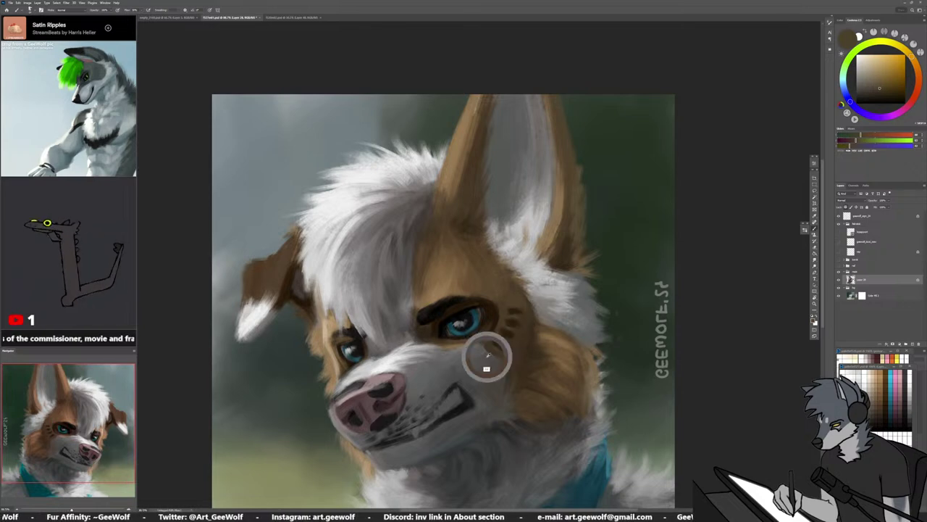
alt+click(504, 359)
alt+click(490, 346)
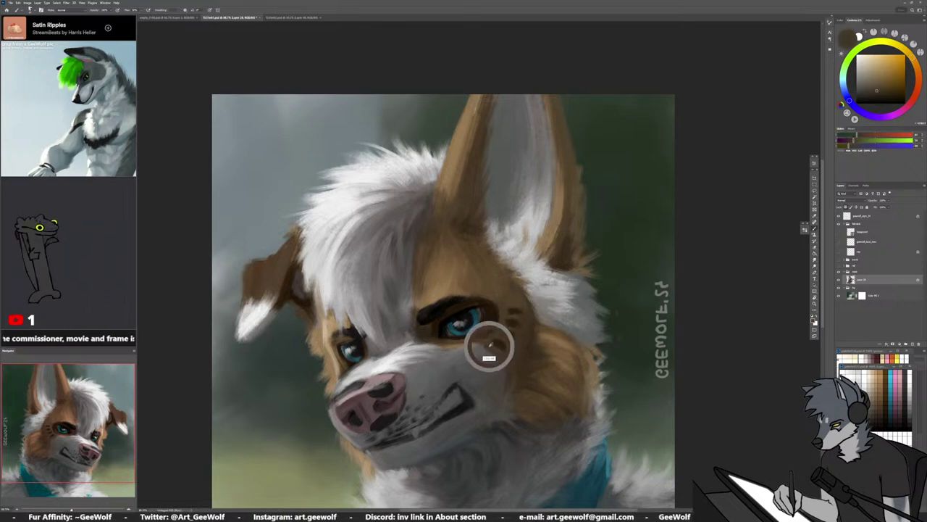
alt+click(493, 349)
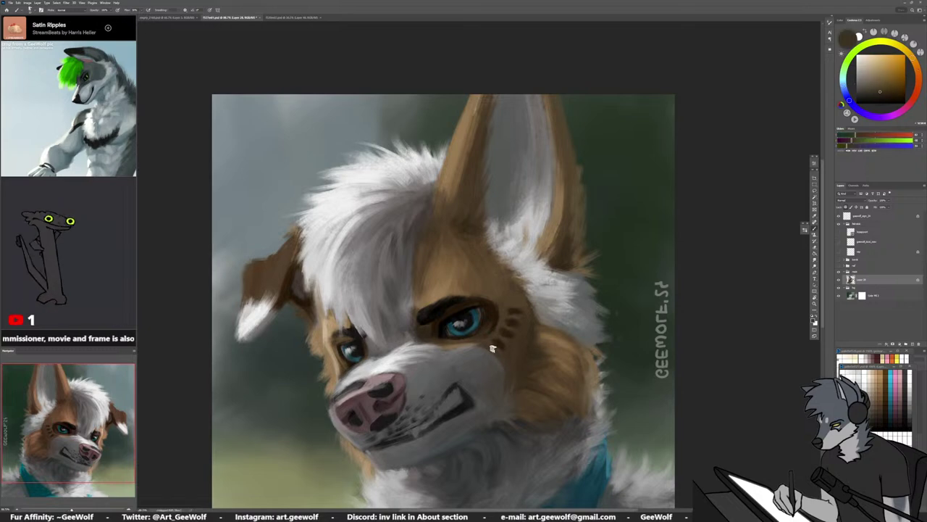
alt+right_click(510, 348)
alt+right_click(486, 347)
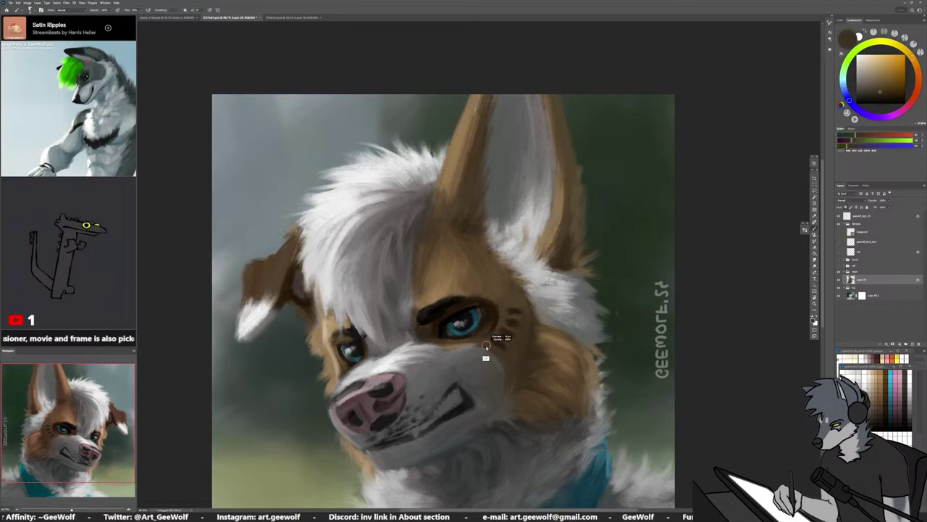
Touch up the fur between the eye and the cheek stripes with sampled browns and a lighter tan along the lower lid
alt+click(503, 318)
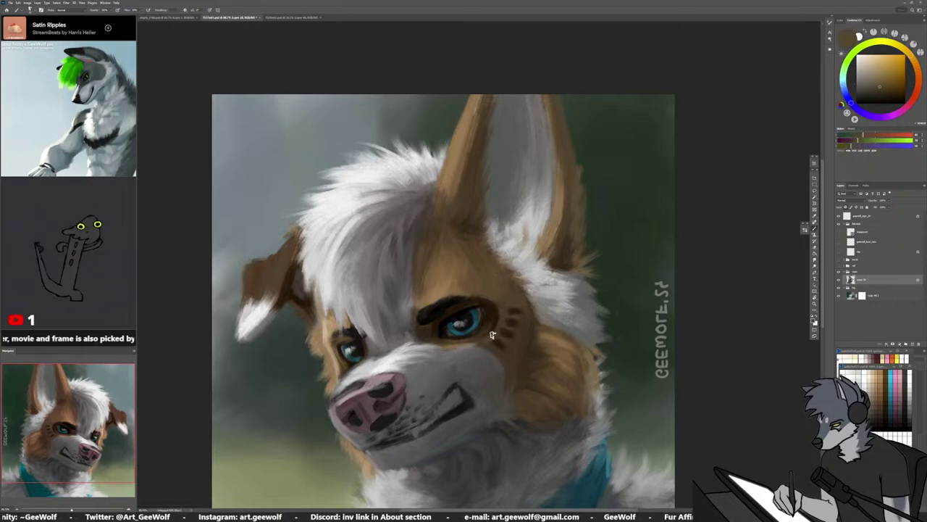
alt+click(491, 328)
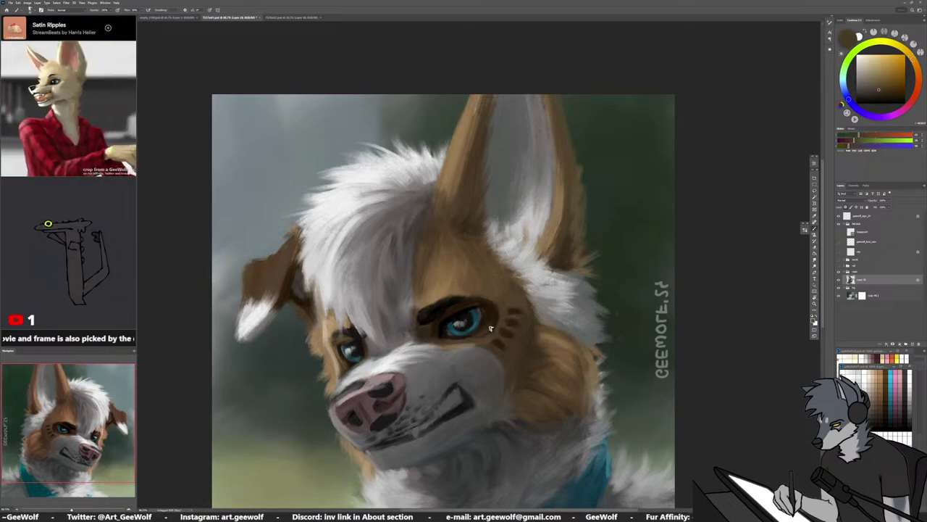
alt+click(459, 338)
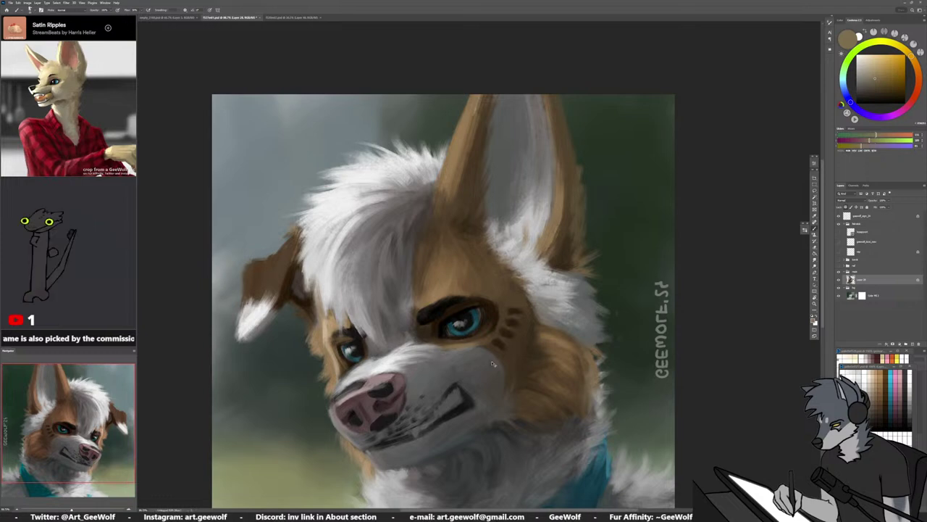
Mirror the view back and paint sampled grey shading on the side of the muzzle above the mouth corner
key(h)
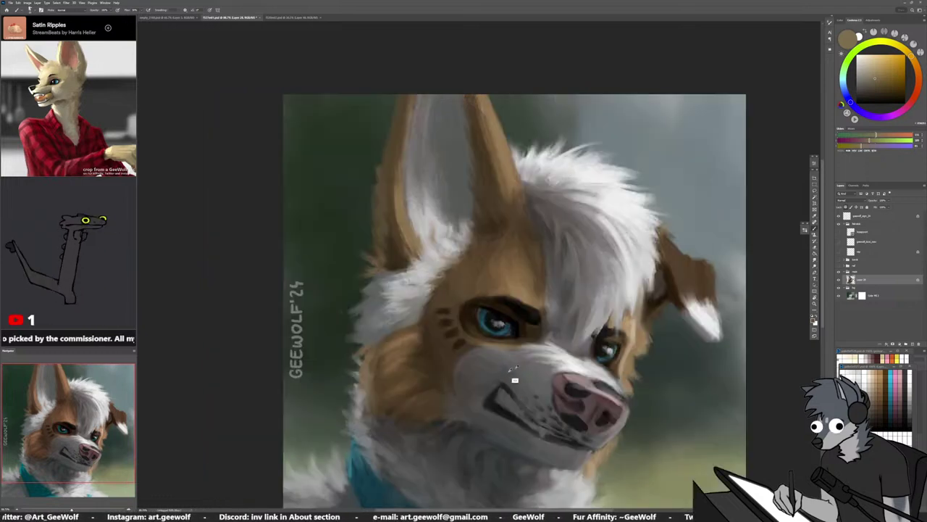
alt+click(628, 335)
alt+click(499, 396)
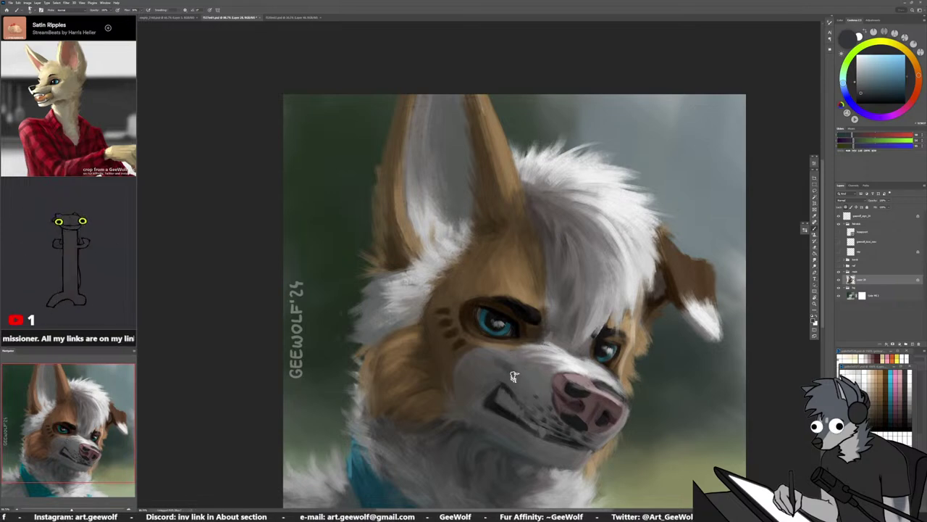
alt+click(515, 373)
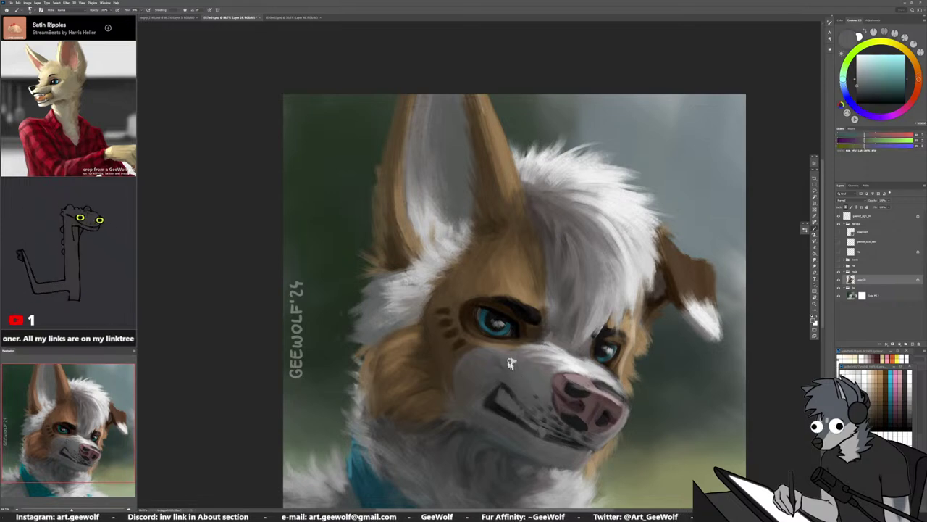
alt+right_click(534, 388)
alt+click(498, 376)
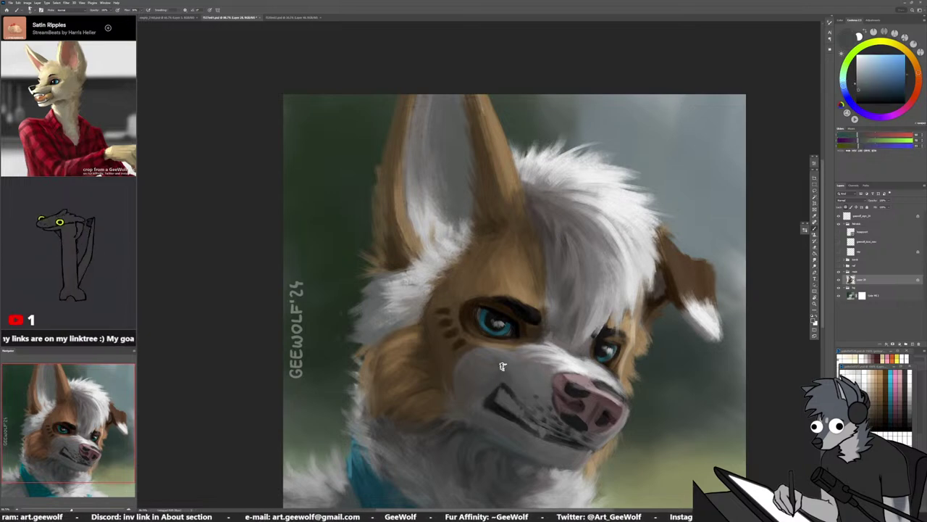
Smooth the grey shading on the side of the muzzle between the eye and mouth corner with sampled greys
alt+click(479, 404)
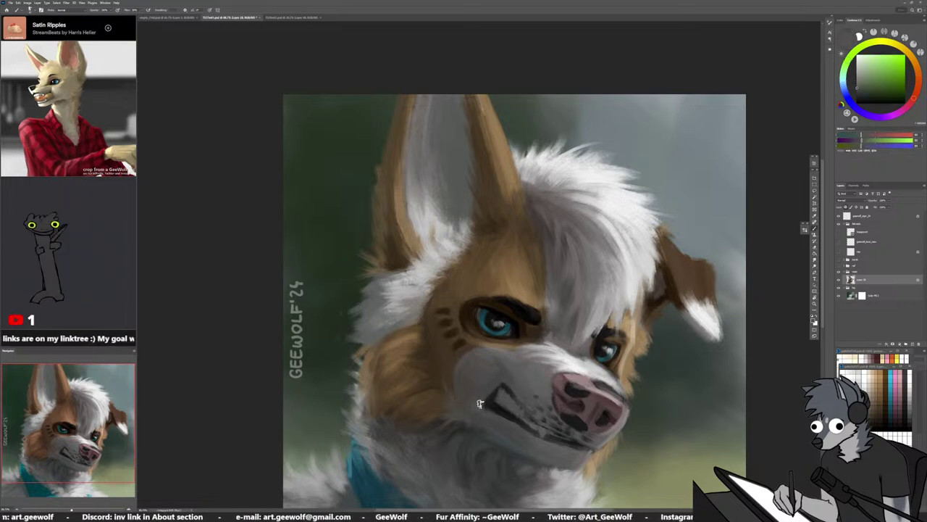
alt+click(510, 371)
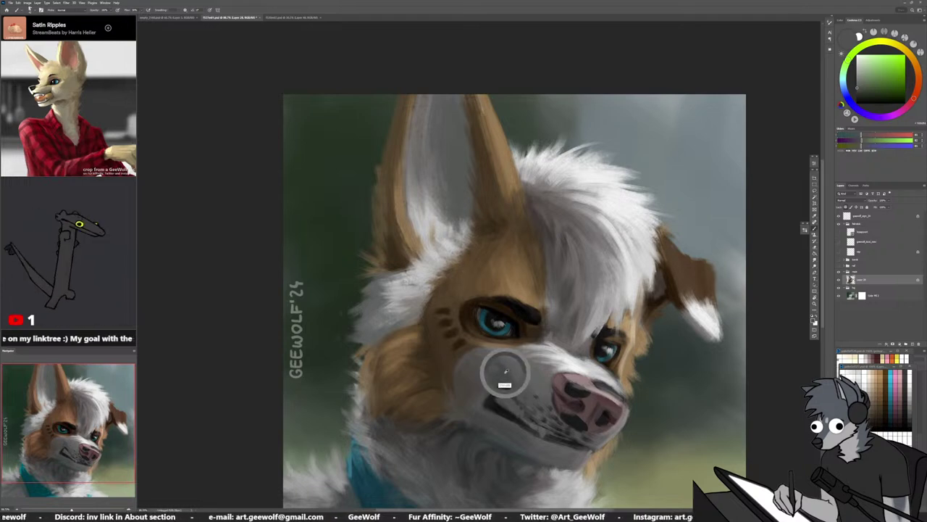
alt+click(533, 396)
alt+click(514, 376)
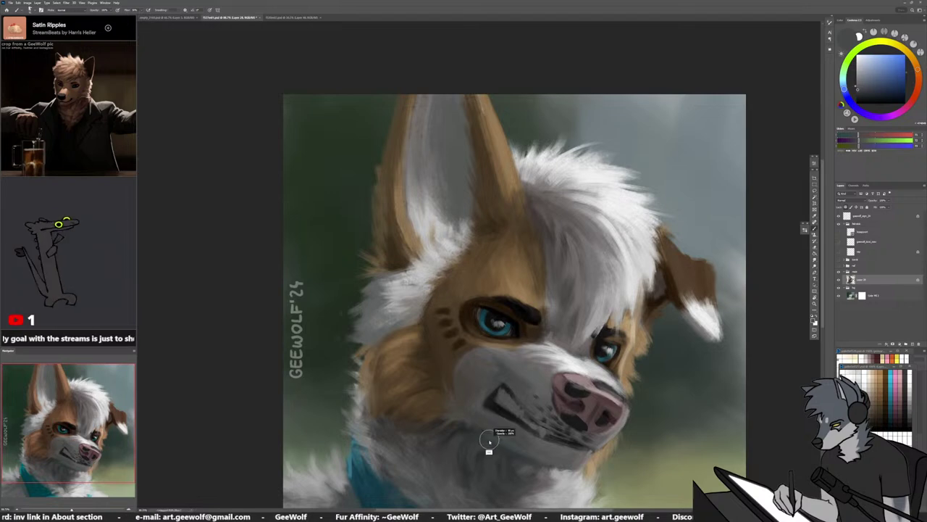
alt+click(507, 458)
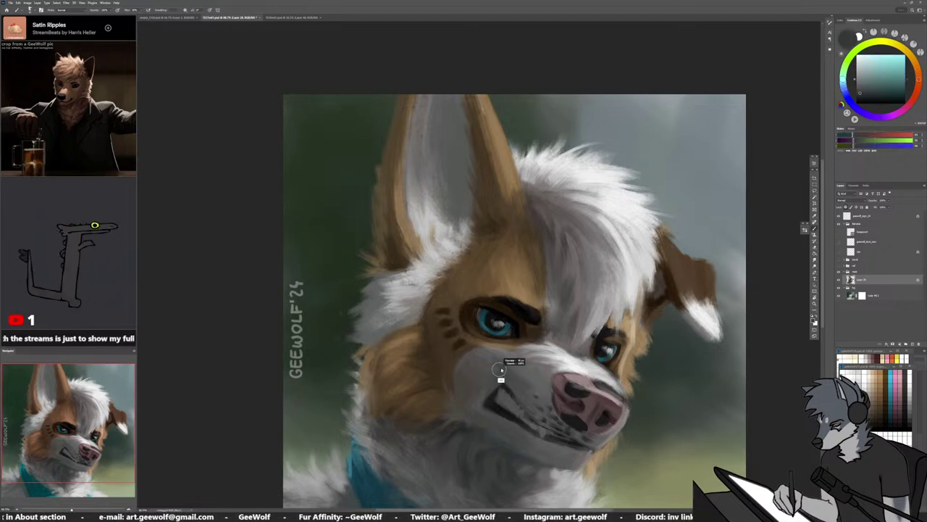
Refine the edge between the brown cheek and the grey muzzle patch with sampled brown and dark grey
alt+click(474, 358)
alt+click(446, 371)
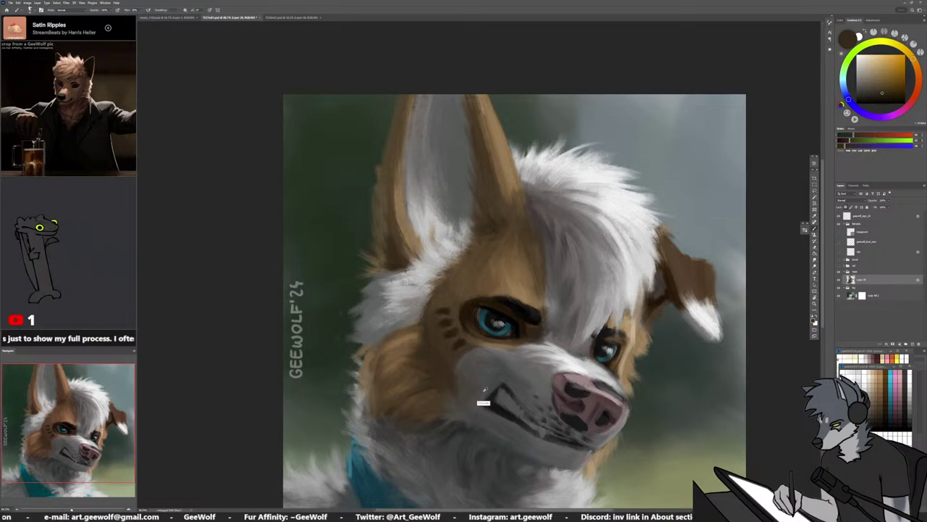
alt+click(468, 429)
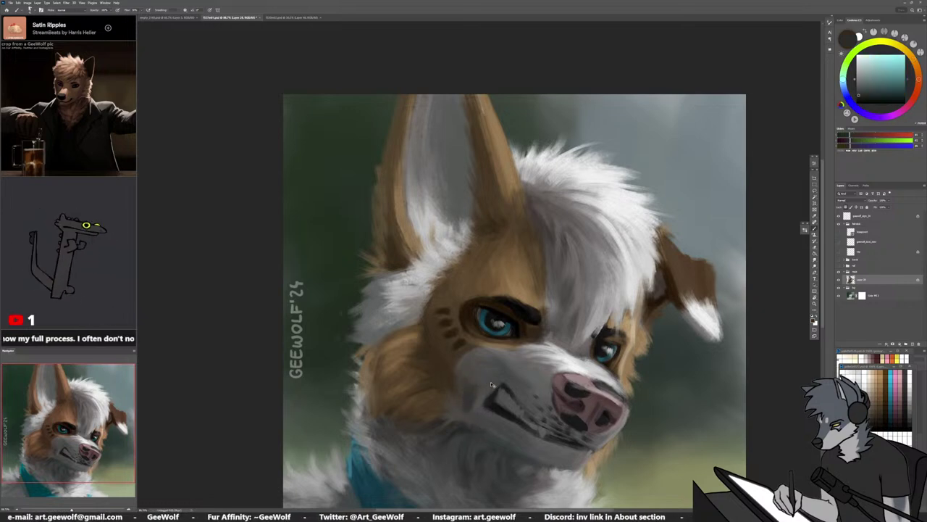
alt+click(459, 374)
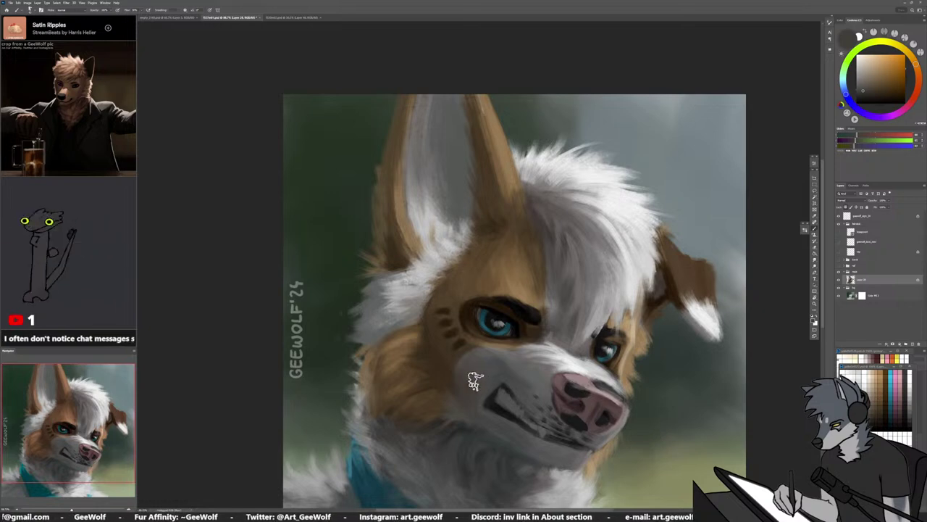
Repaint the cheek stripes beside the eye with sampled browns and a darker brown, defining the lowest stripe
alt+click(446, 331)
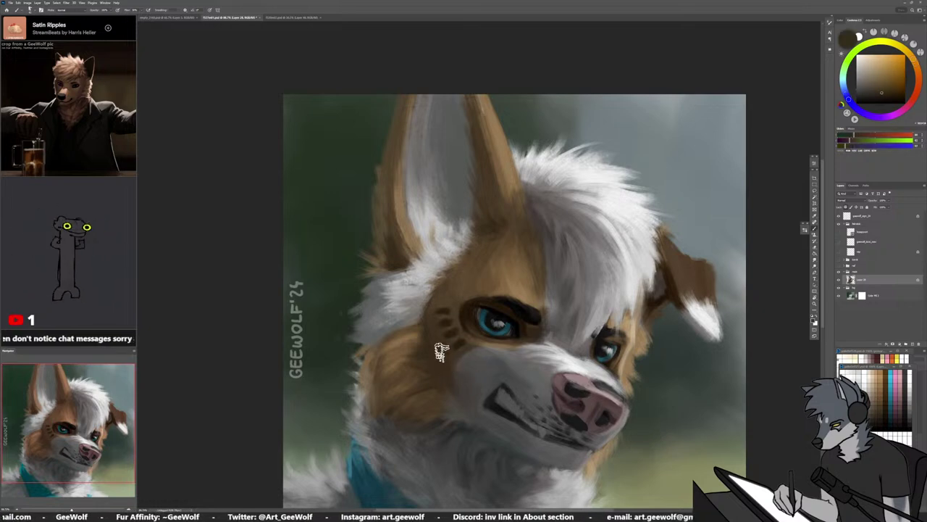
drag(457, 358, 456, 359)
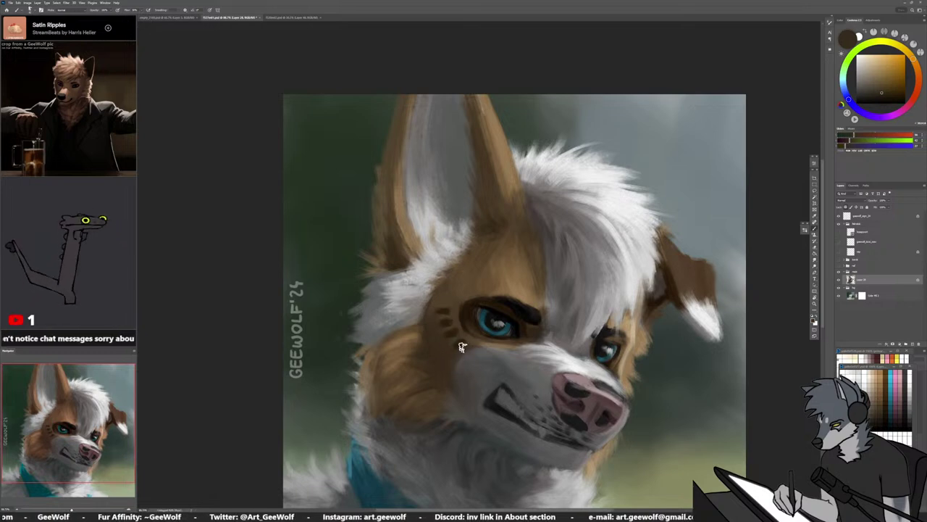
alt+click(460, 347)
click(890, 97)
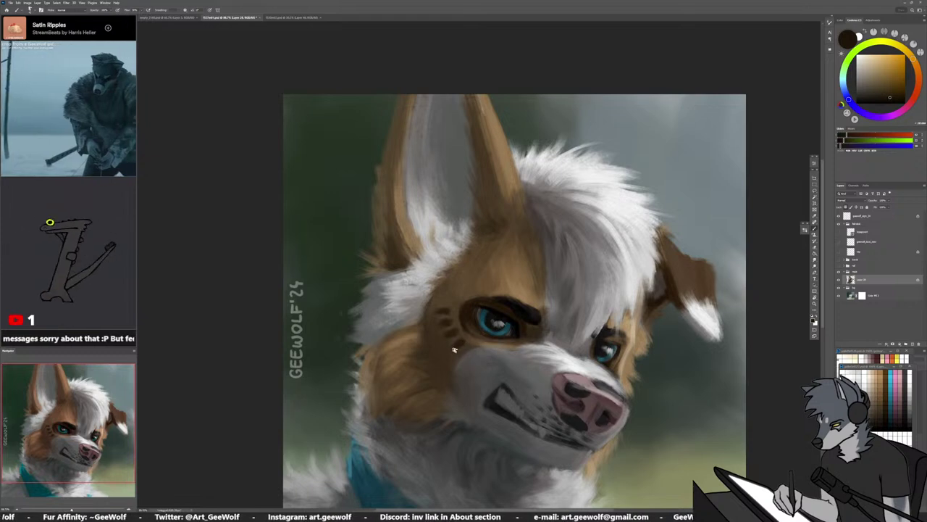
alt+click(440, 313)
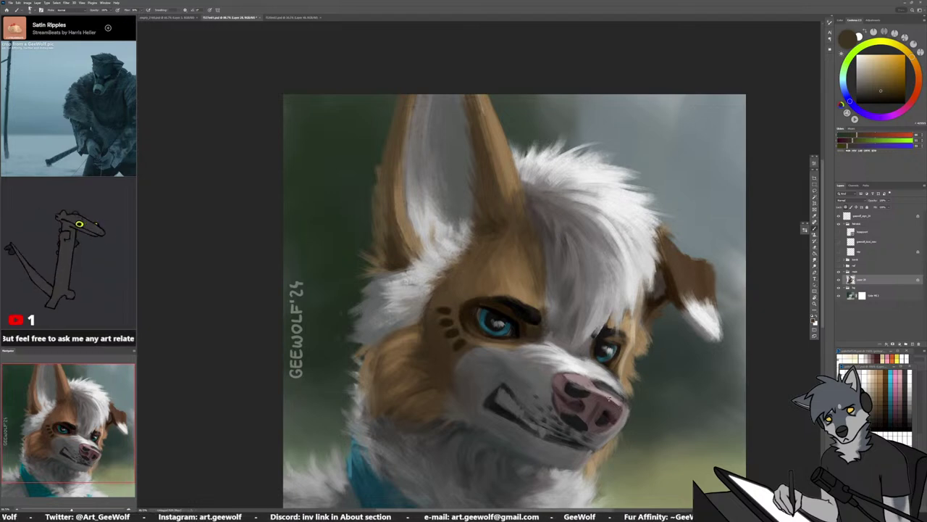
Paint over the dark patches along the top of the nose with sampled muted pinks and a lighter greyish pink
alt+click(580, 395)
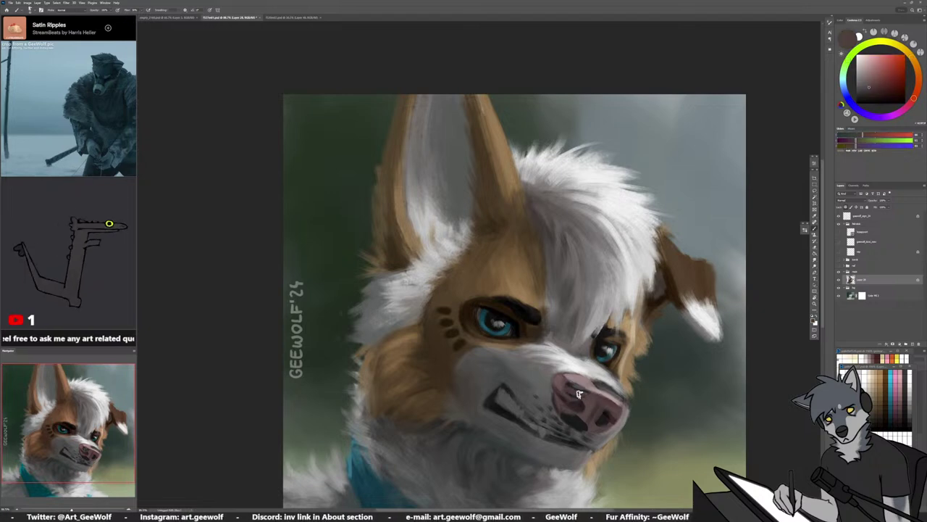
alt+click(619, 402)
drag(598, 385, 621, 400)
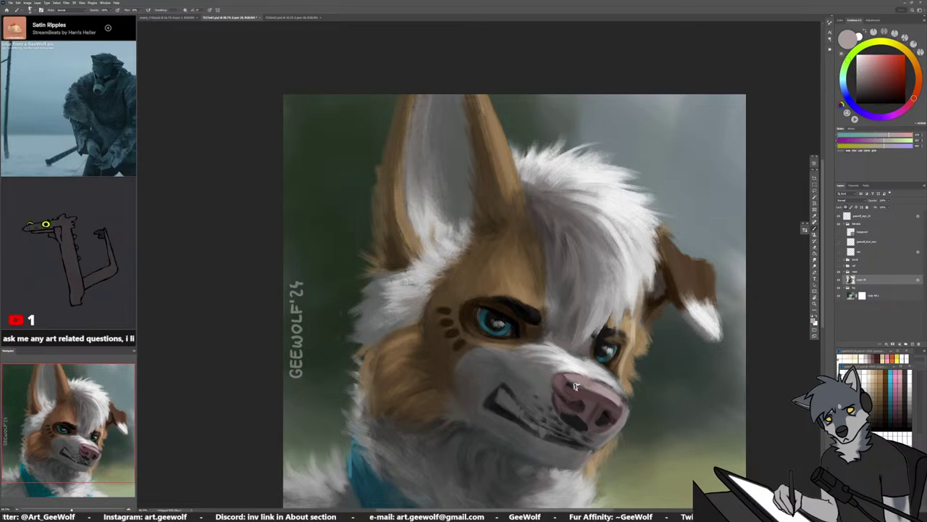
alt+click(577, 380)
key(ctrl+0)
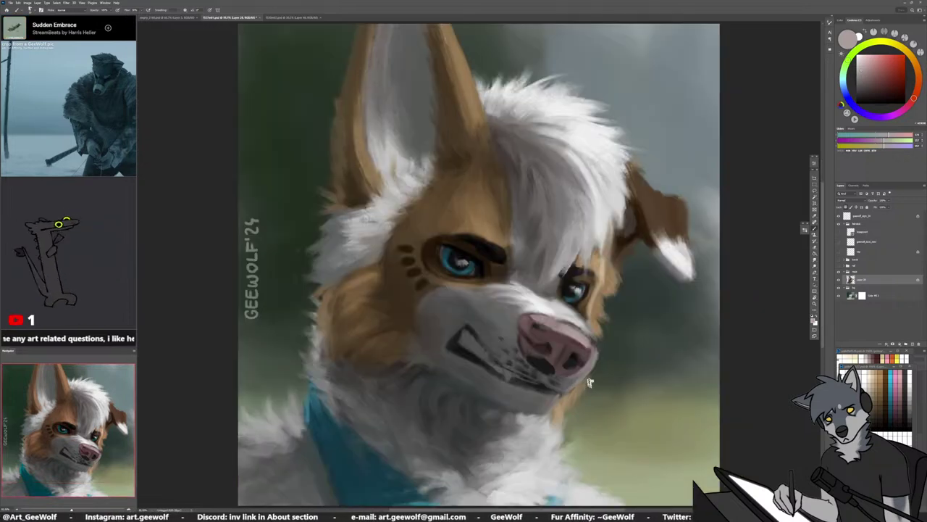
drag(589, 381, 623, 440)
alt+click(579, 374)
drag(578, 378, 587, 387)
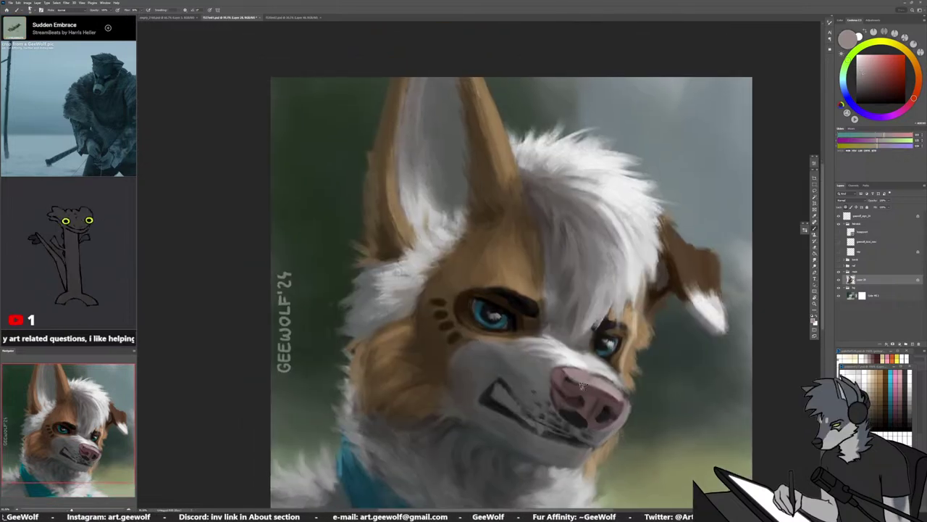
Reshape the near nostril and cover the dark area beneath it with sampled dark reddish tones
alt+click(572, 395)
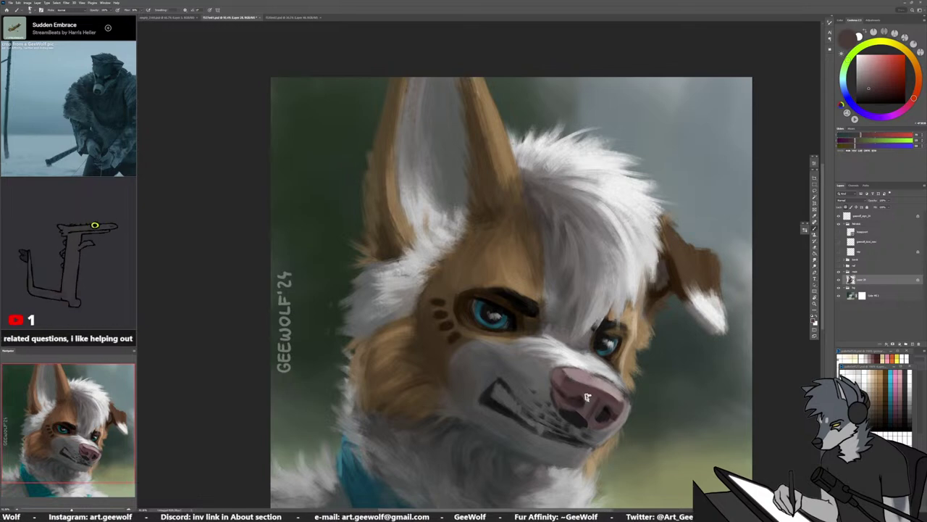
alt+click(580, 415)
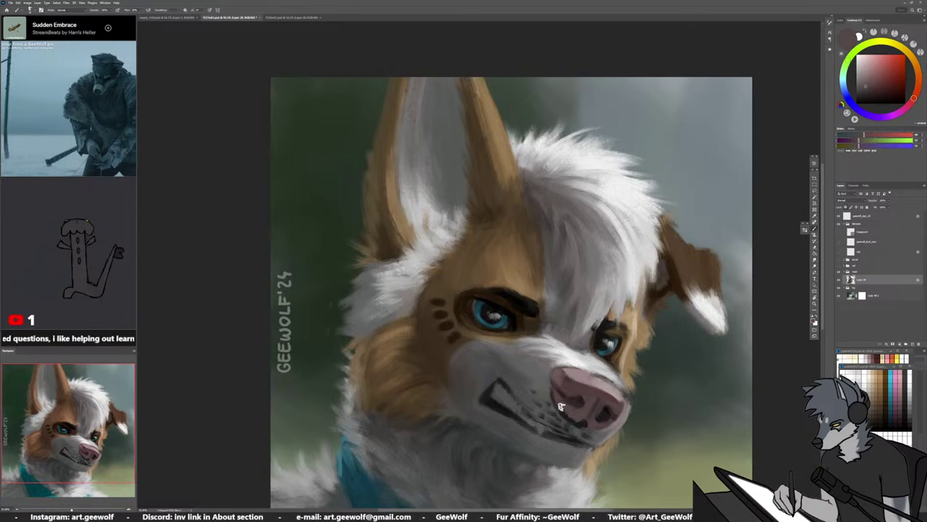
alt+click(590, 414)
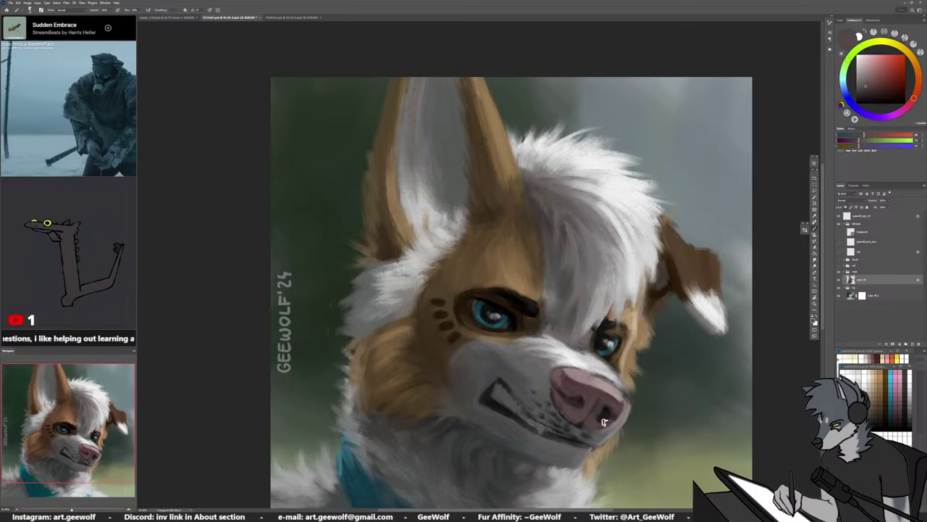
Repaint the far nostril and the nose surface around it with sampled dark red and greyish pink
alt+click(607, 422)
alt+click(603, 410)
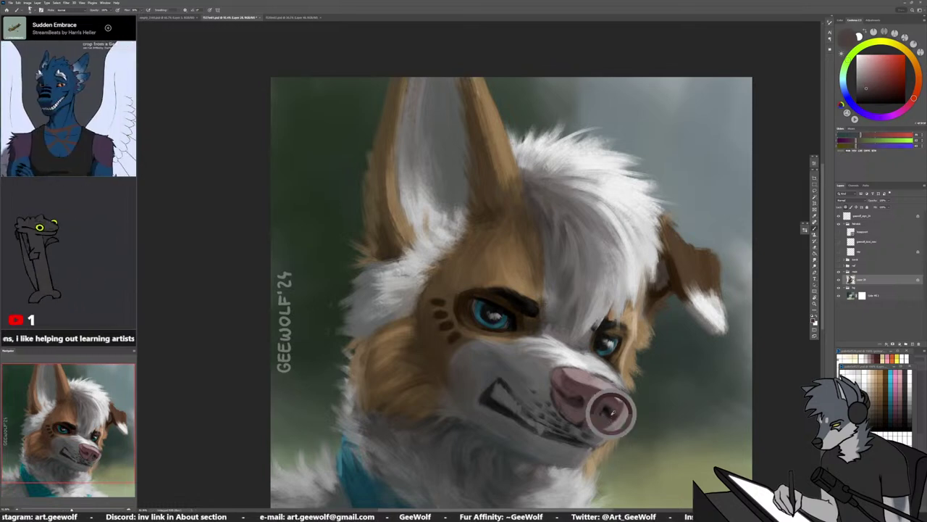
alt+click(602, 420)
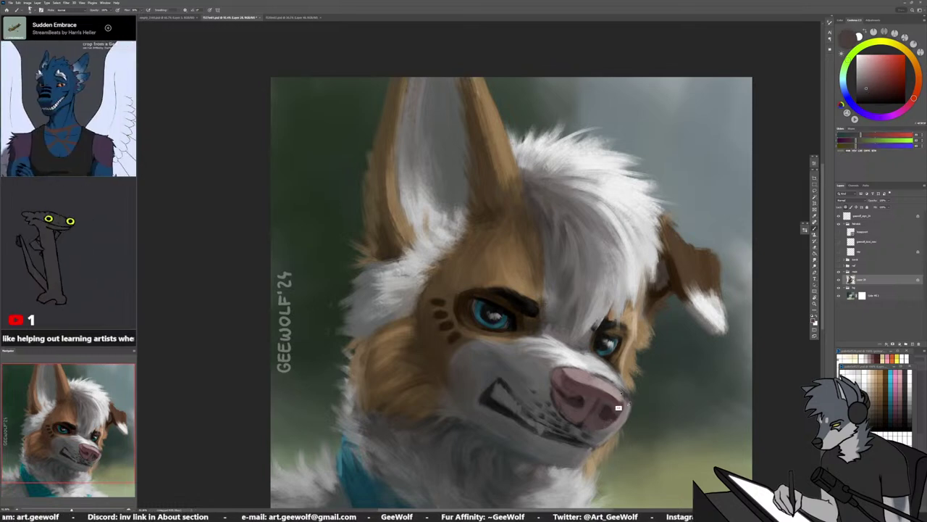
alt+click(620, 411)
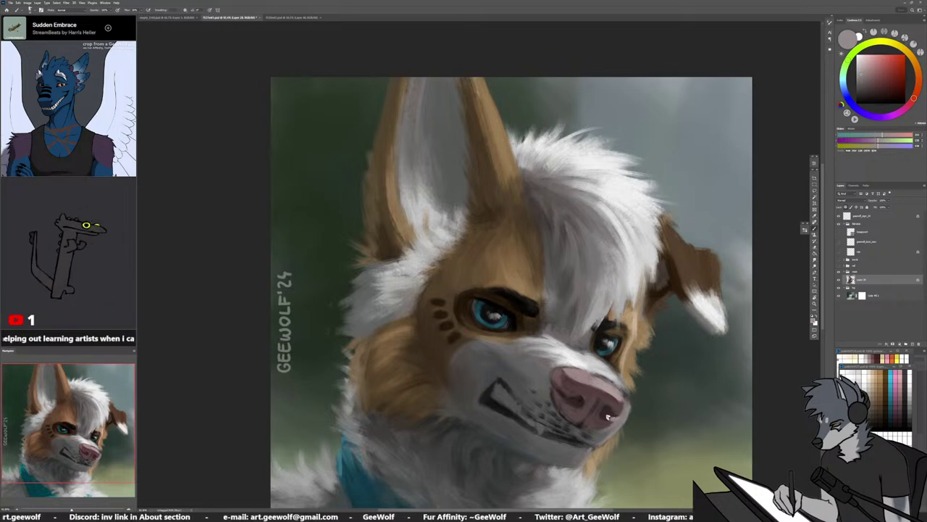
alt+click(610, 416)
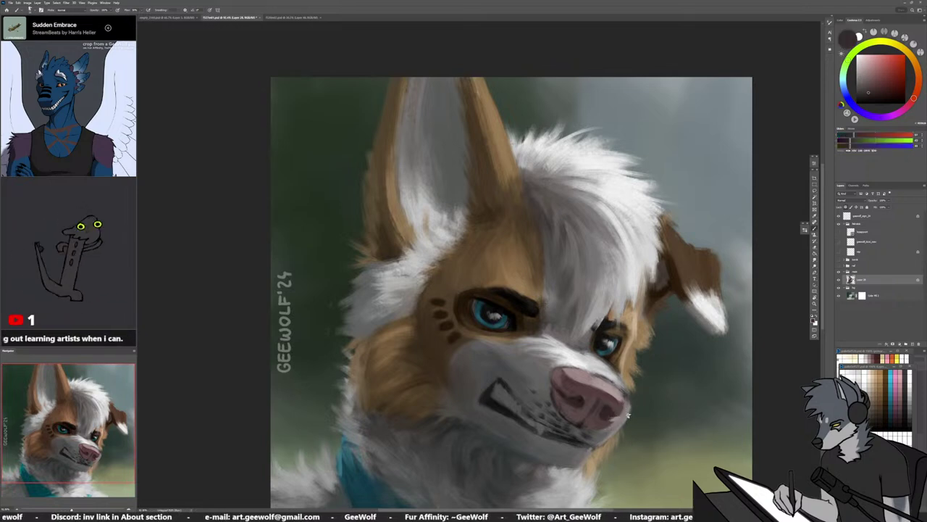
Add pale pink highlights along the far rim of the nose beside the far nostril
alt+click(615, 408)
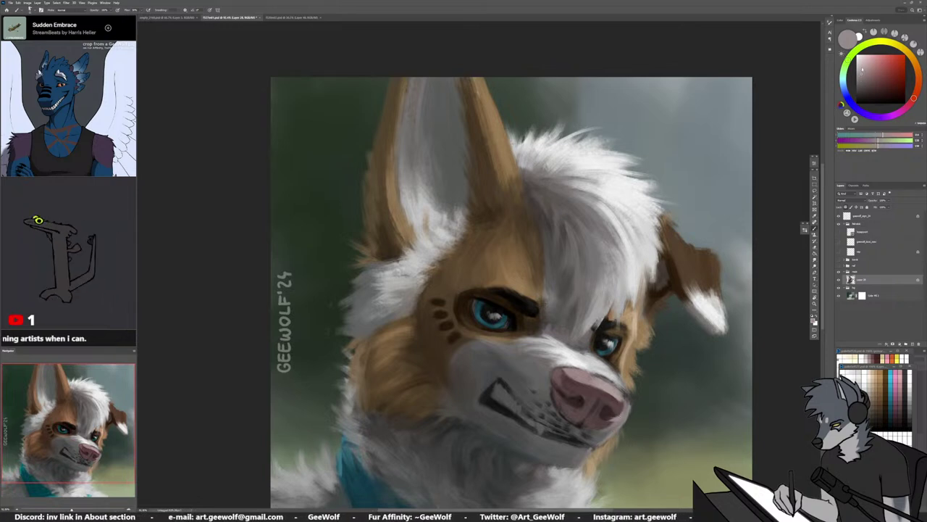
alt+click(624, 397)
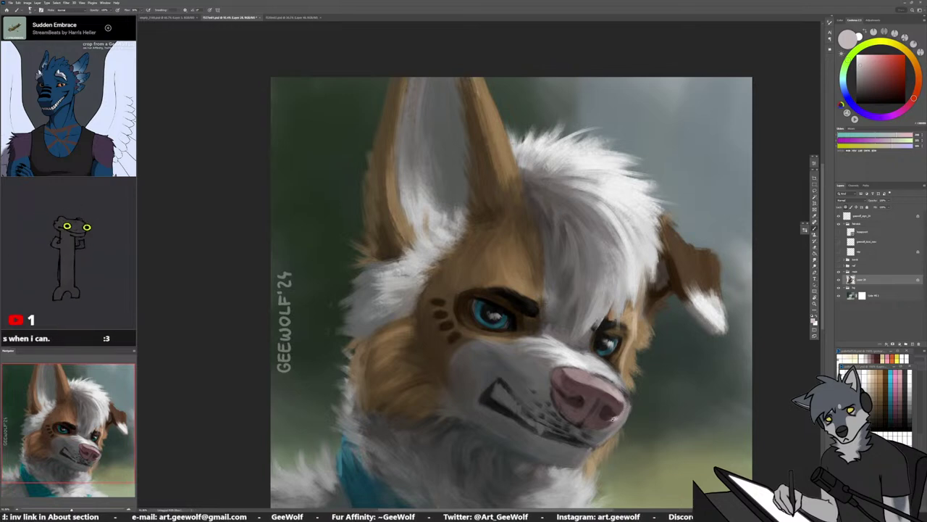
alt+click(621, 410)
alt+click(613, 424)
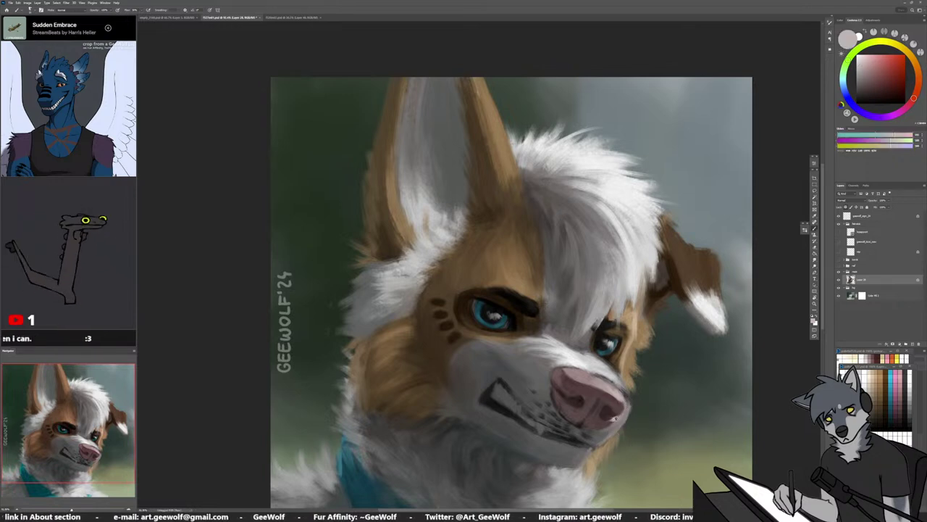
alt+click(614, 418)
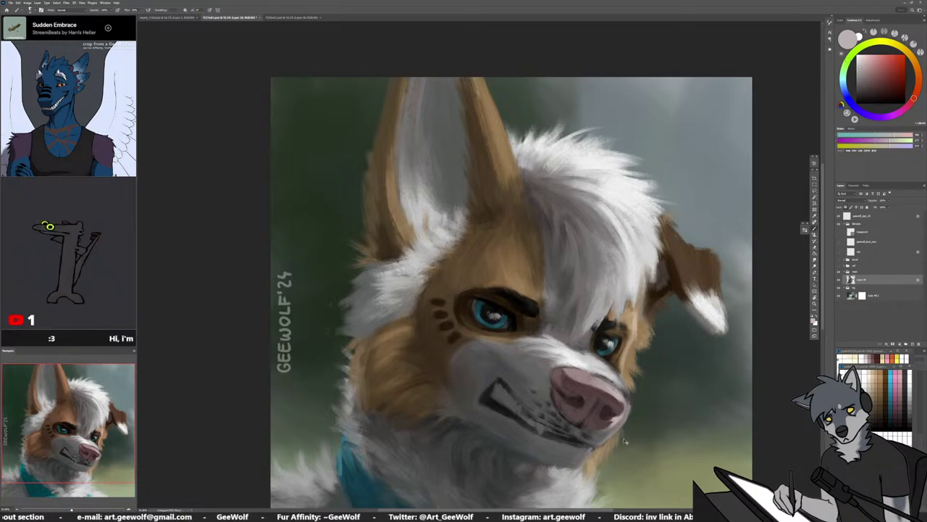
Mirror the view and blend the highlight around the far nostril with sampled pale and dark pinks
key(h)
drag(545, 404, 675, 390)
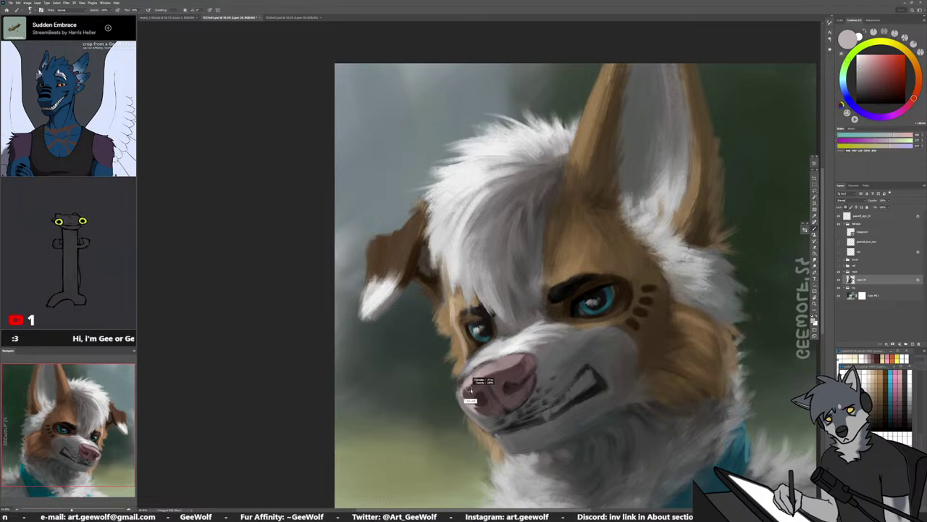
alt+click(468, 390)
alt+click(465, 391)
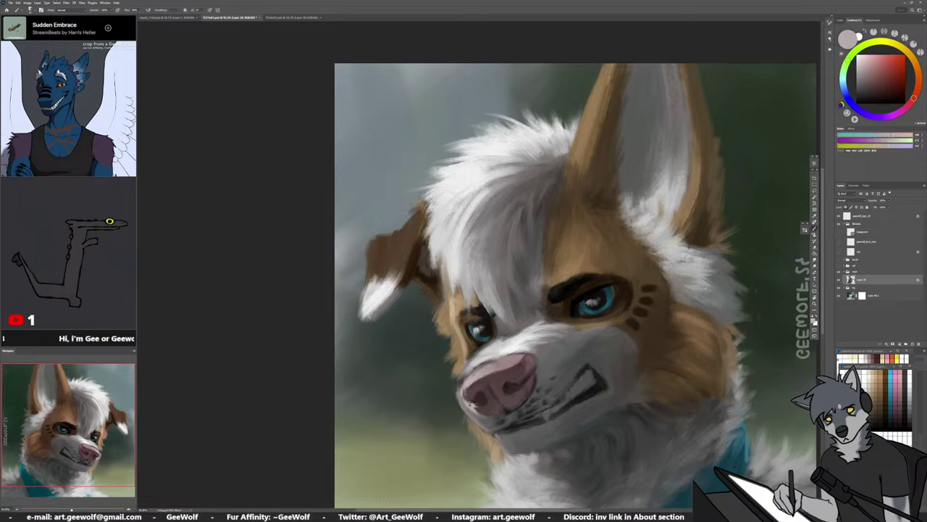
alt+click(470, 385)
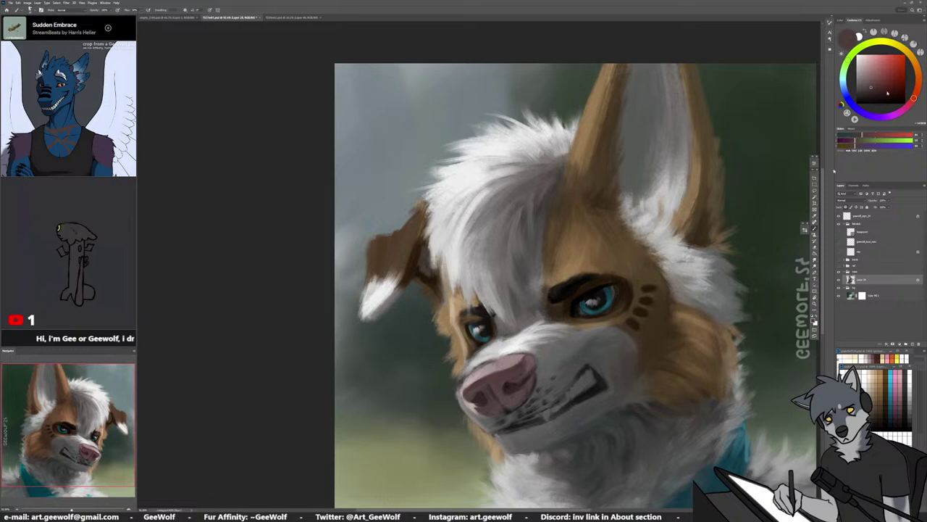
Paint a more saturated muted red over the nose around the far nostril and darken the nostril opening
click(878, 81)
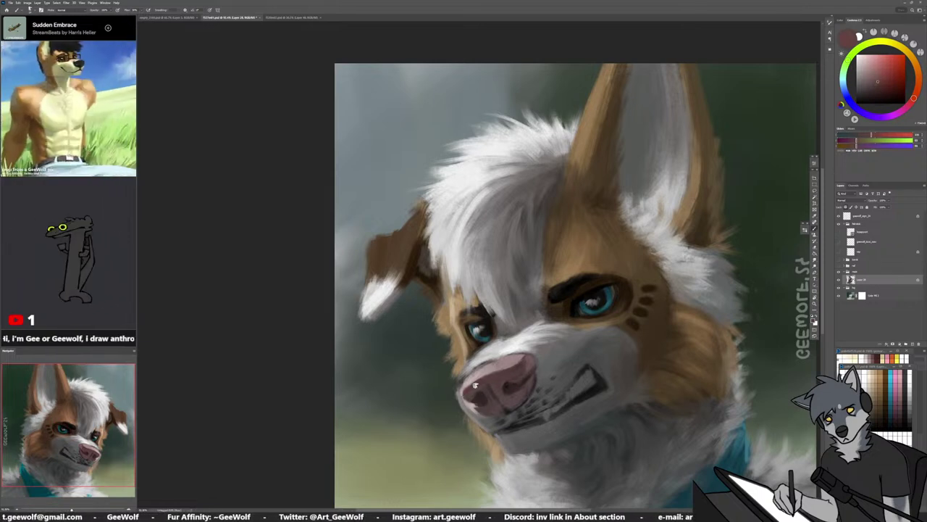
alt+click(466, 408)
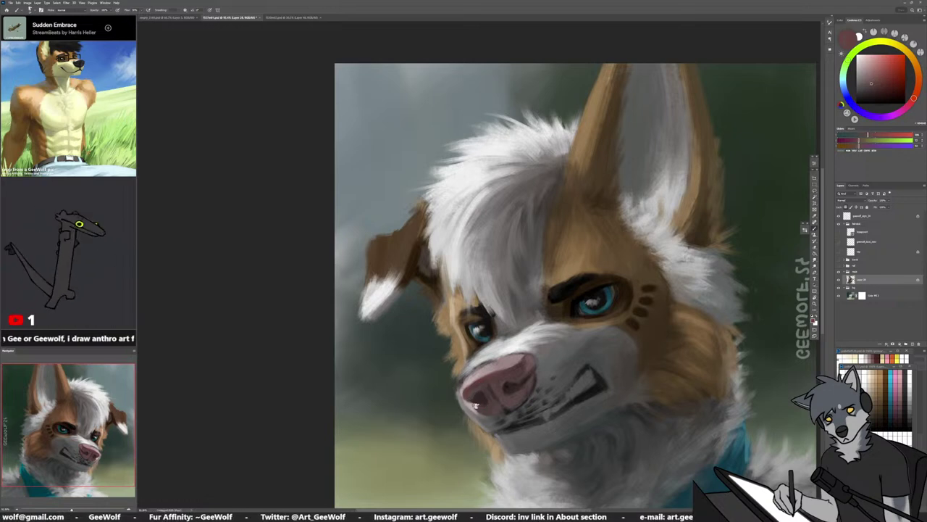
alt+click(472, 406)
alt+click(481, 400)
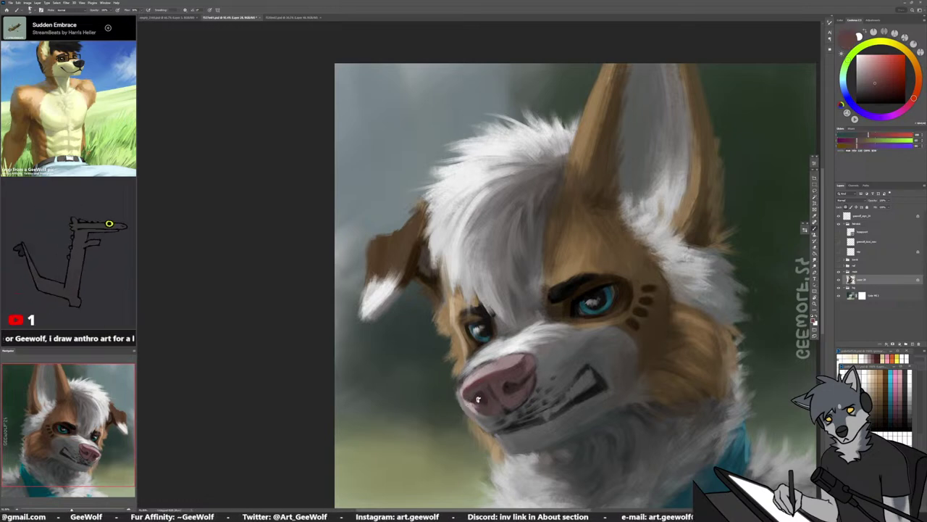
alt+click(483, 398)
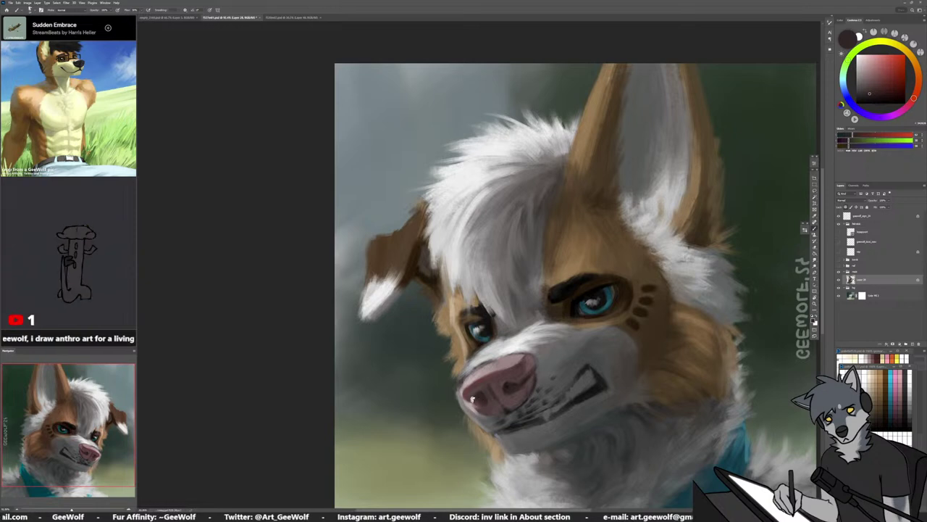
Refine the lower rim of the far nostril with sampled greyish pink and darker nose tones
alt+click(472, 414)
alt+click(474, 412)
alt+click(473, 406)
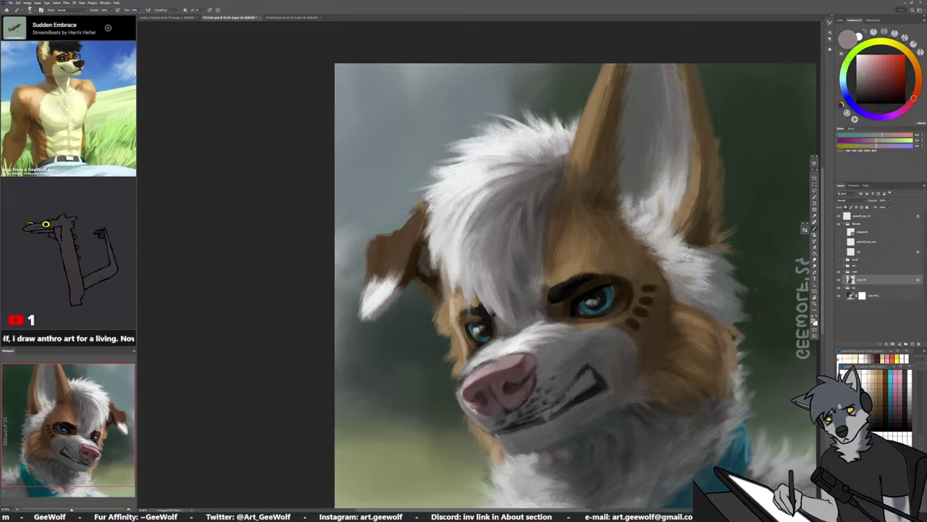
alt+click(470, 394)
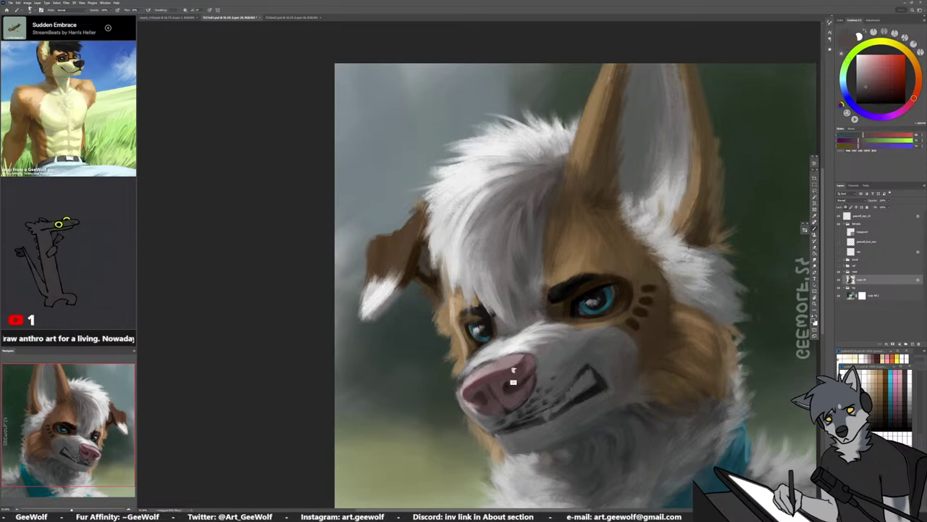
Paint sampled greyish pink and near-white tones along the nose's upper edge and the muzzle's far outline
alt+click(485, 385)
alt+click(474, 388)
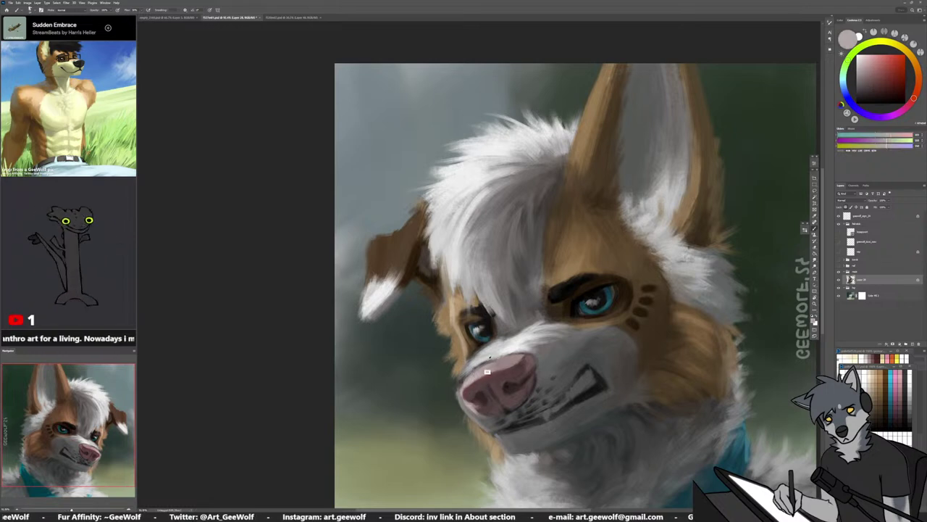
alt+click(489, 357)
alt+click(505, 354)
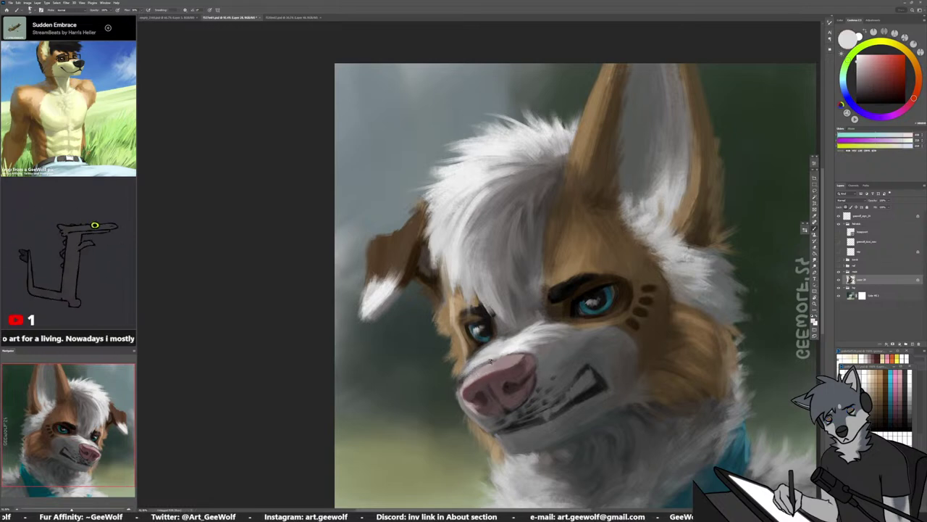
alt+click(490, 366)
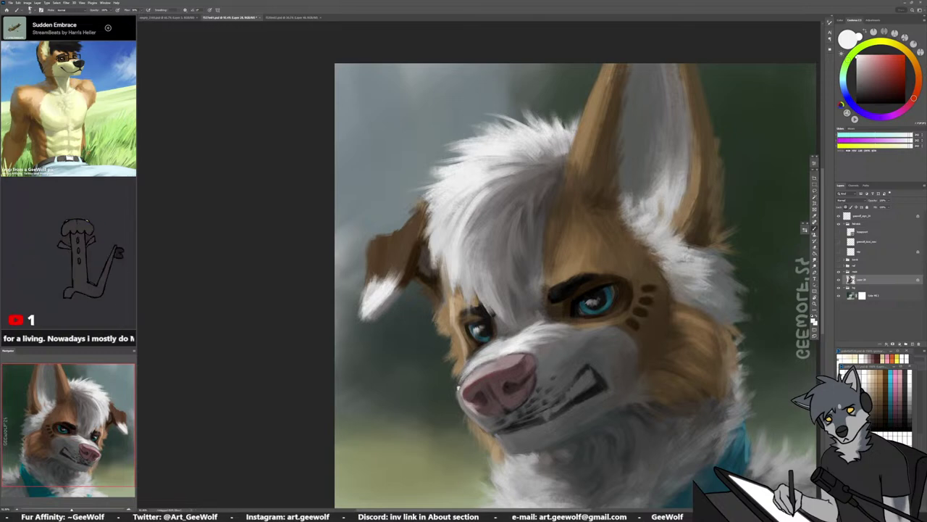
drag(459, 382, 467, 415)
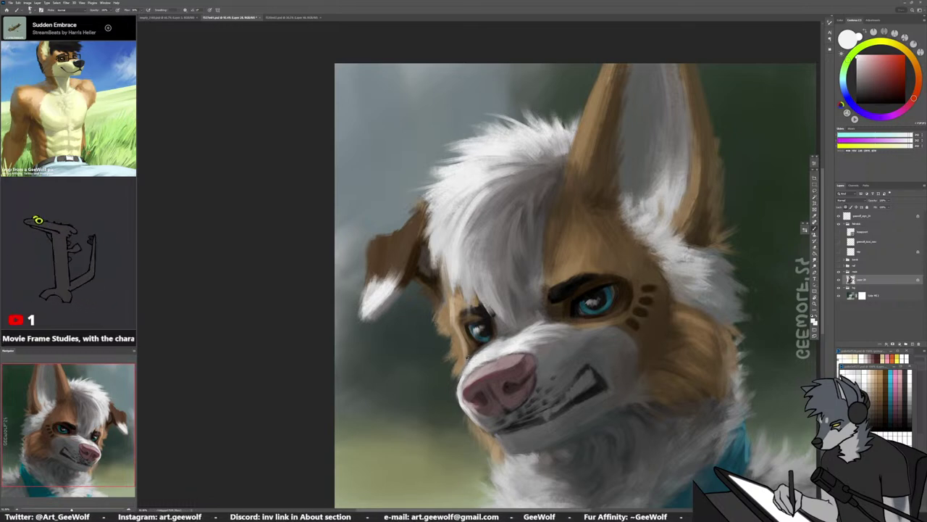
Refine the fur below the far eye with alternating sampled light tan and dark brown strokes
alt+click(465, 342)
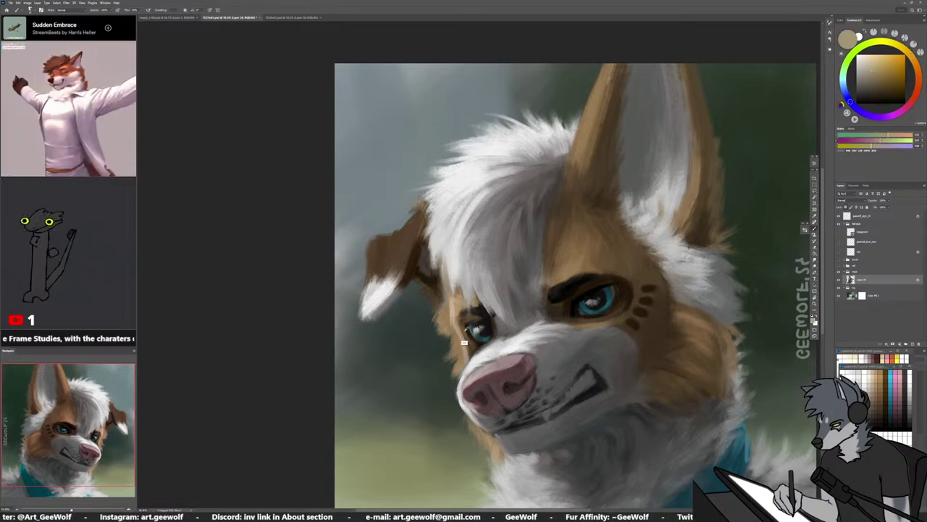
alt+click(471, 351)
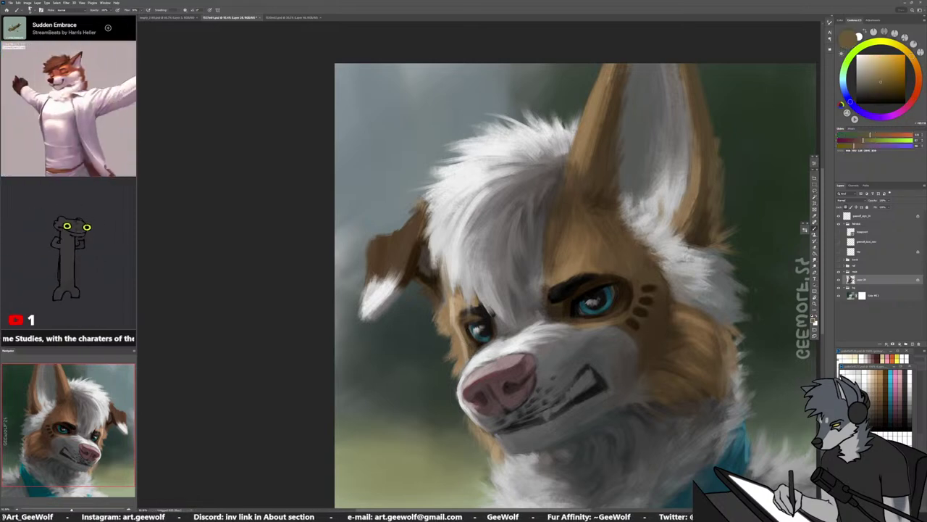
alt+click(468, 353)
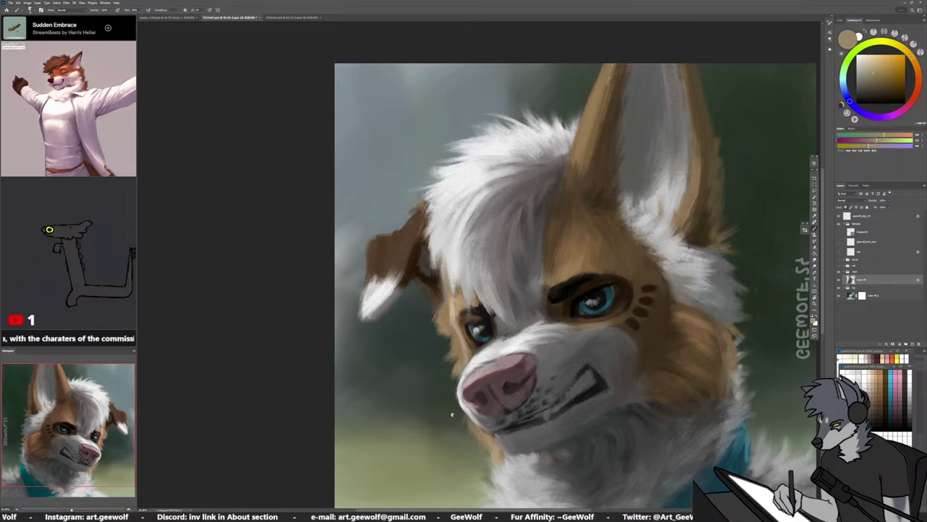
alt+click(472, 344)
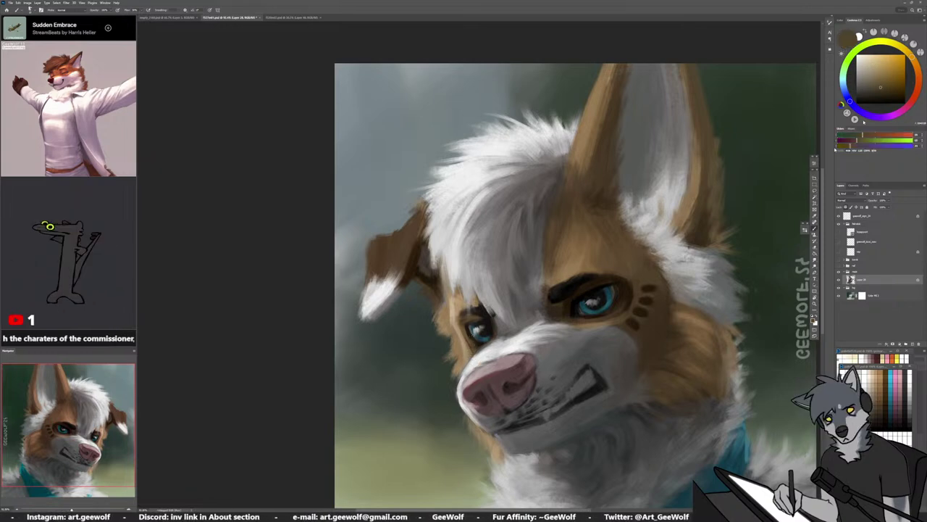
alt+click(470, 335)
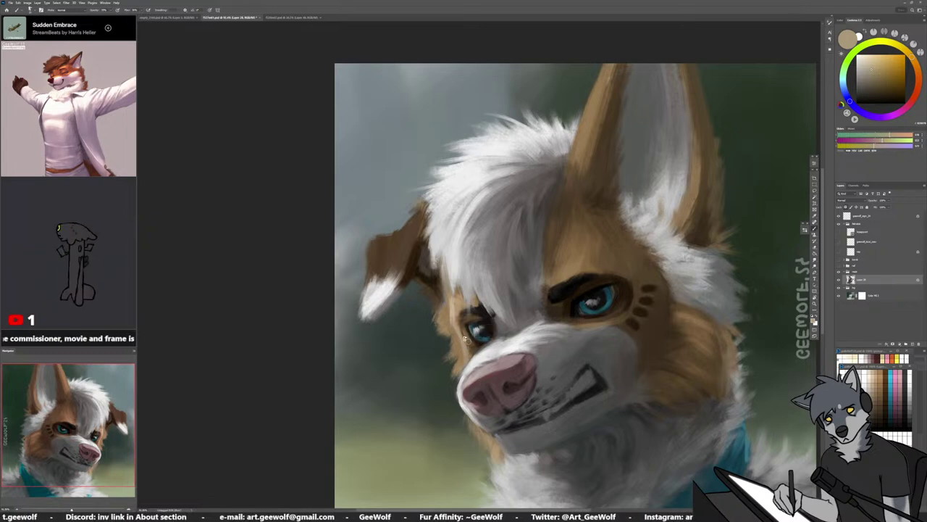
alt+click(462, 339)
drag(466, 337, 468, 349)
alt+click(471, 348)
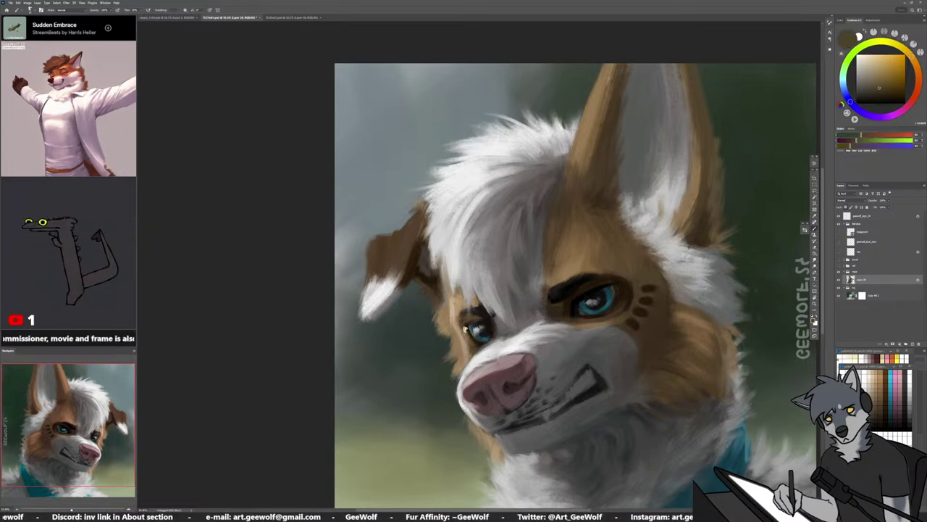
alt+click(468, 356)
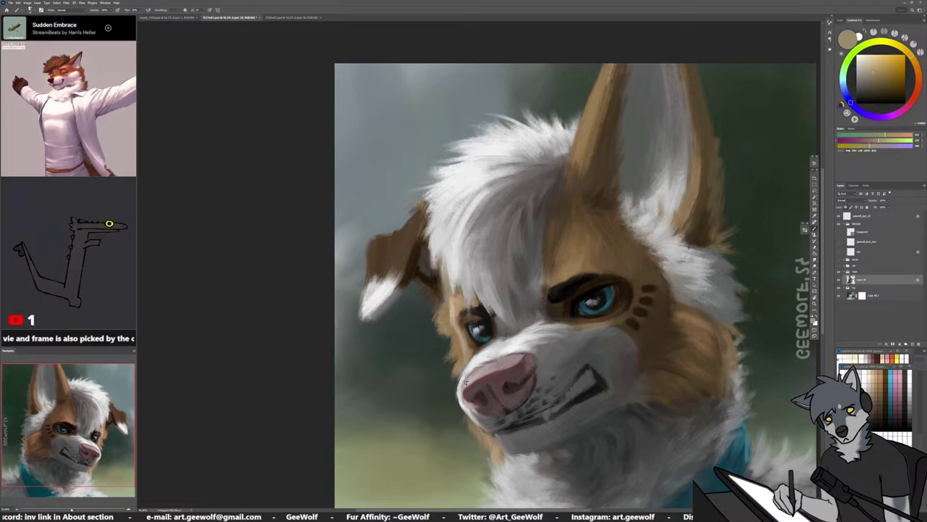
Blend the fur along the far cheek and outer side of the far eye with sampled tan and brown tones
alt+click(455, 339)
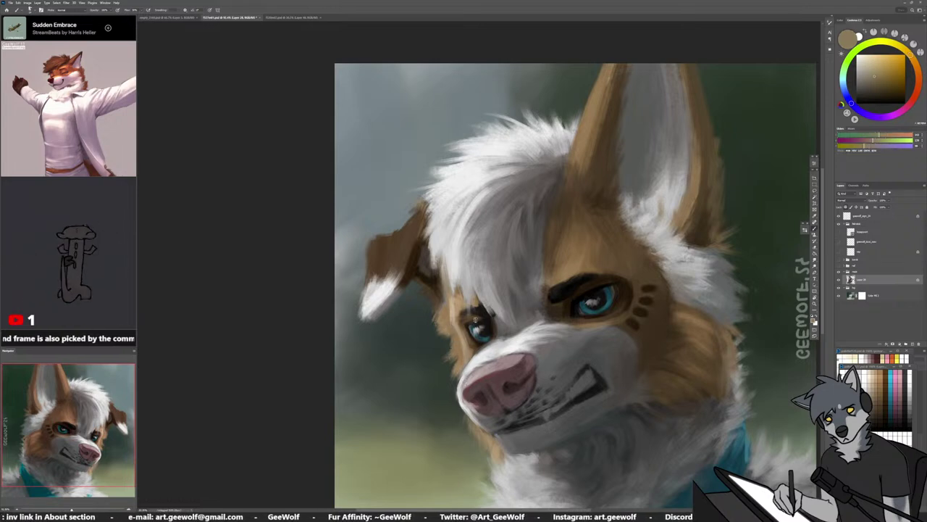
alt+click(610, 273)
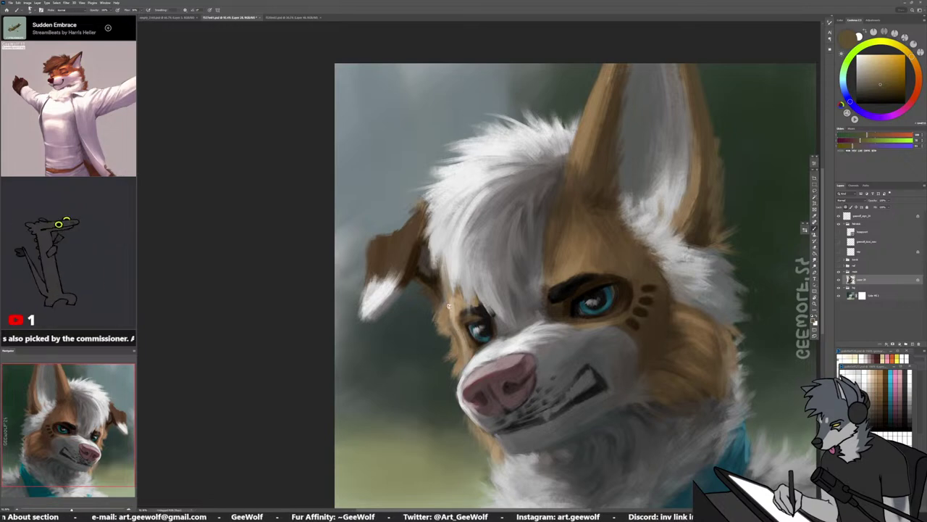
alt+click(451, 334)
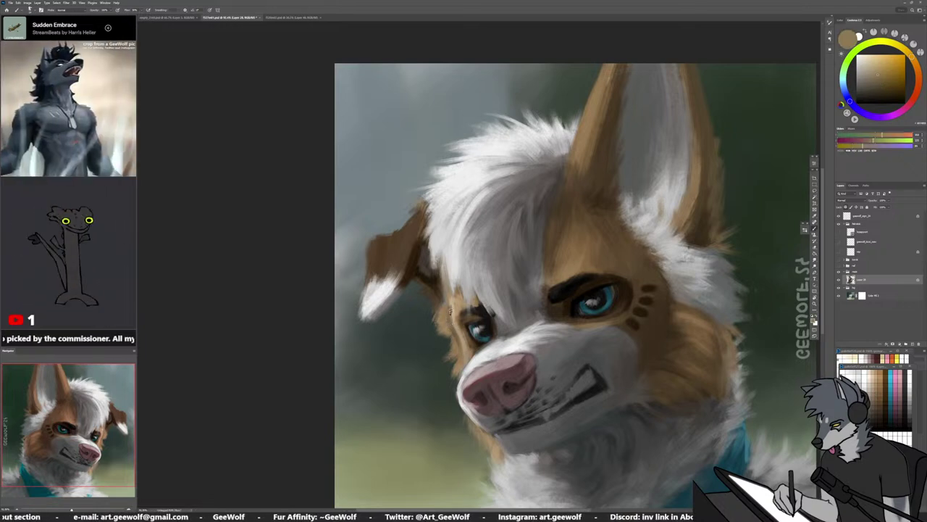
alt+click(461, 333)
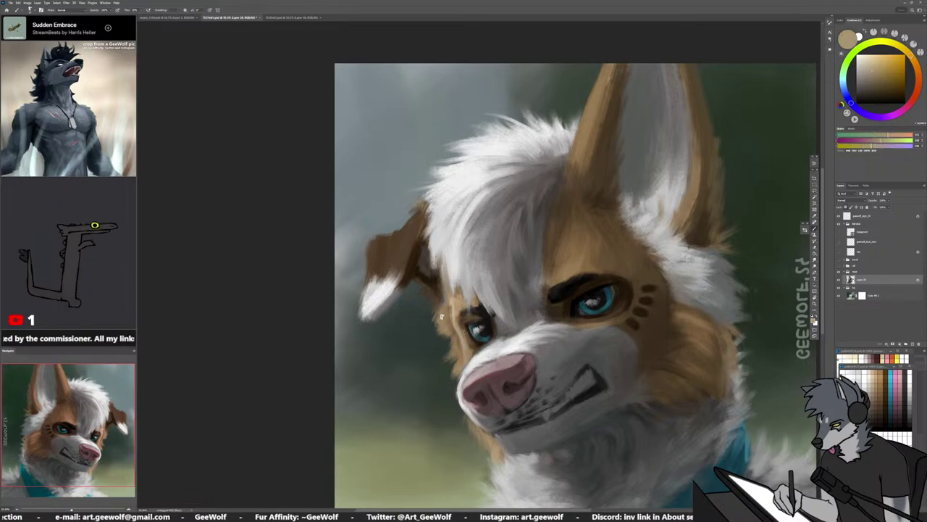
alt+click(456, 318)
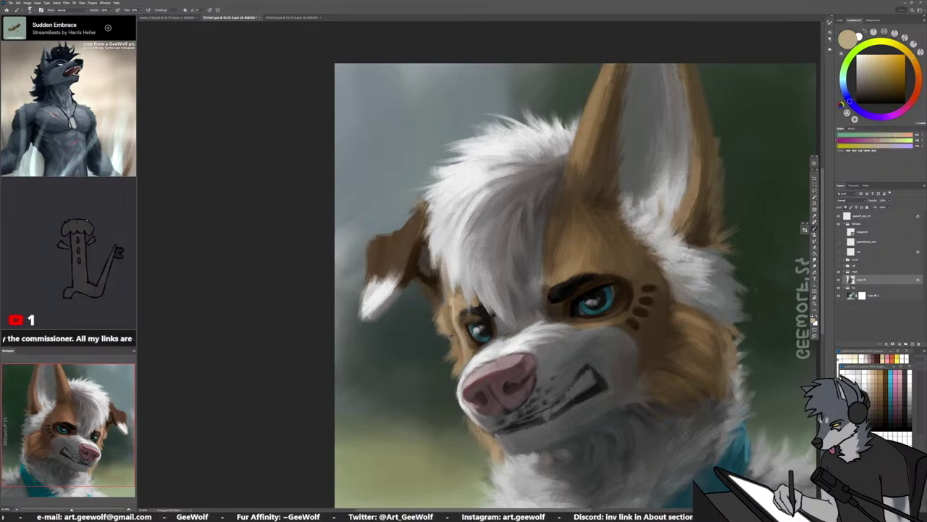
alt+click(457, 350)
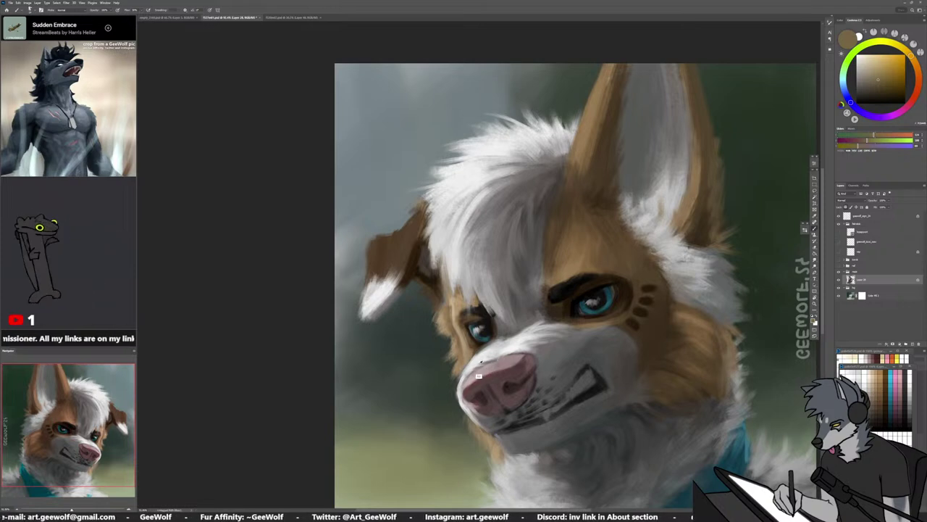
Touch up the white muzzle fur around the nose's far upper edge with sampled off-white and greyish pink
alt+click(464, 391)
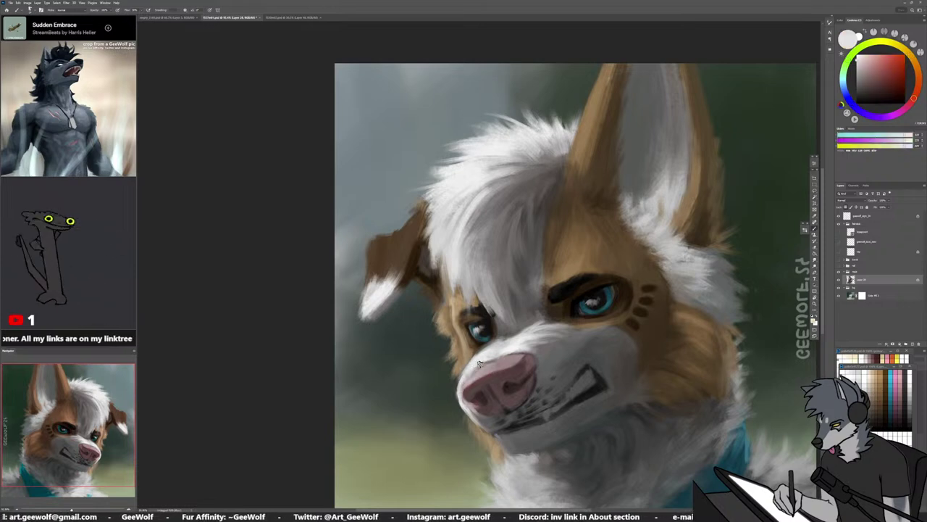
alt+click(467, 381)
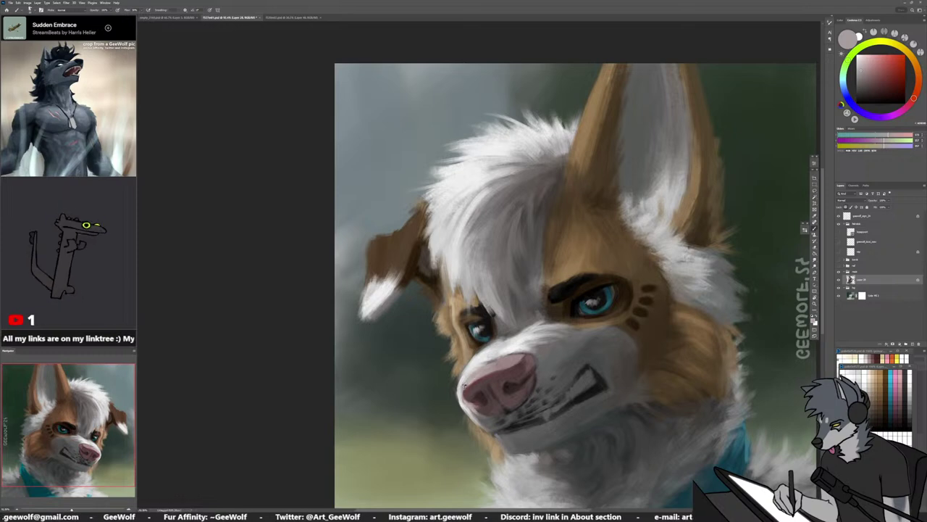
alt+click(467, 371)
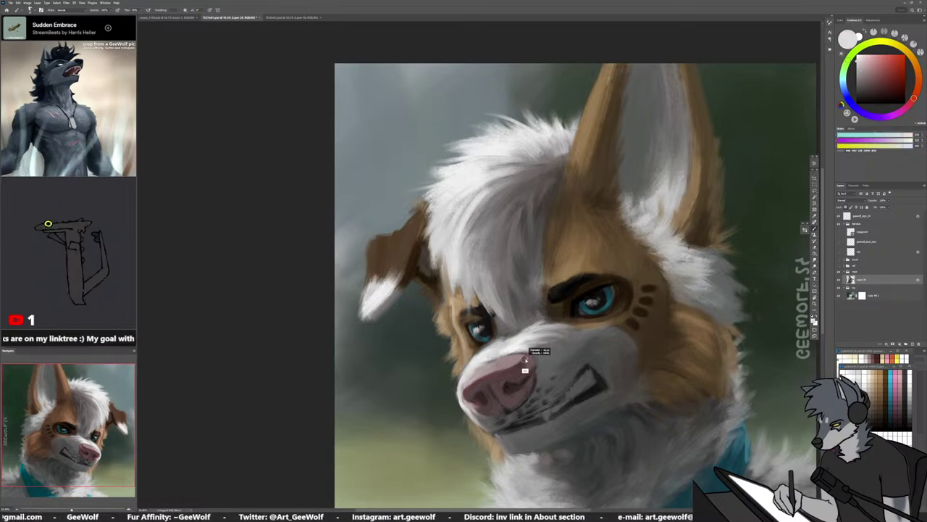
Rework the top of the nose with sampled greyish pink highlights and darker muted red tones
alt+click(504, 357)
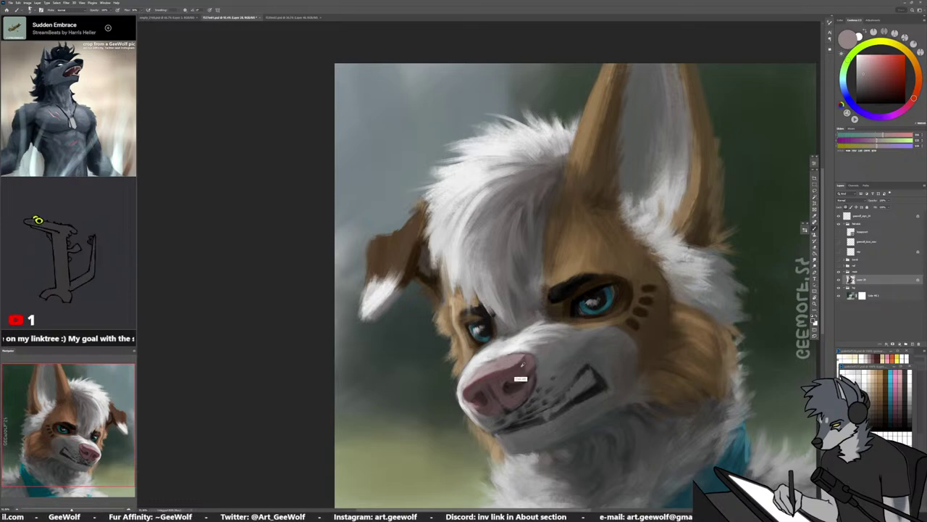
alt+click(520, 379)
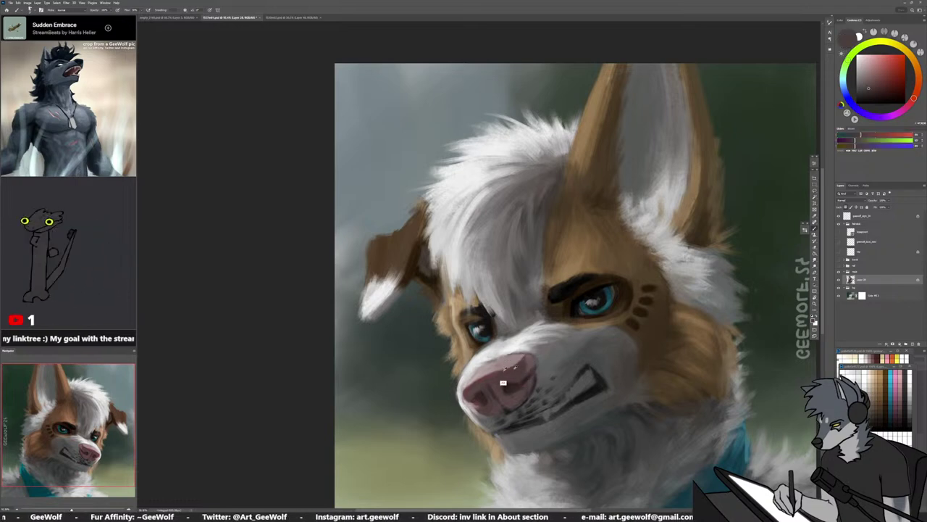
alt+click(498, 372)
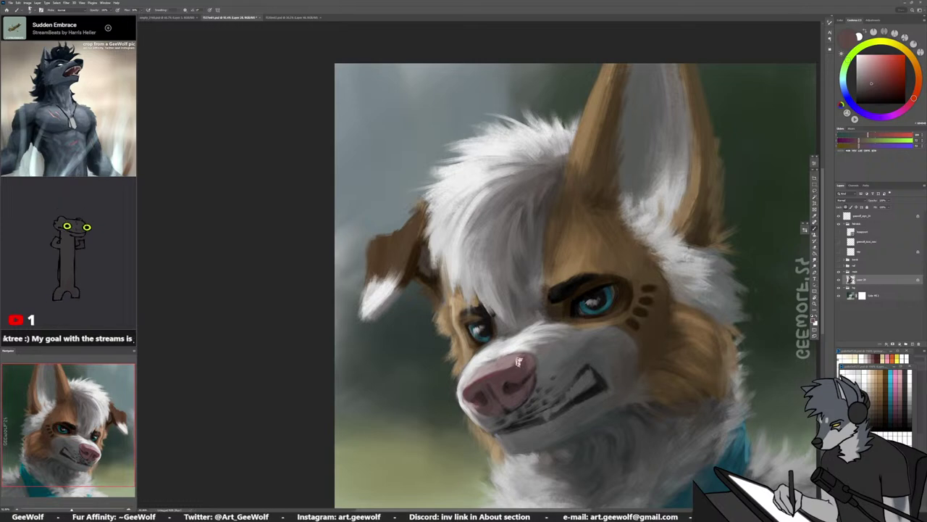
alt+click(511, 360)
Deepen the near nostril with sampled dark tones and shade the nose's near rim down to its lower edge
alt+click(513, 393)
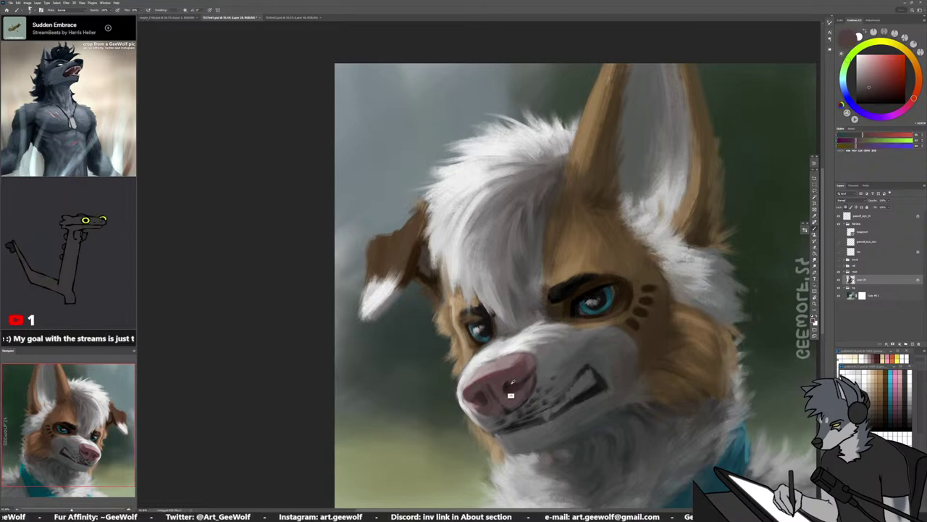
alt+click(508, 387)
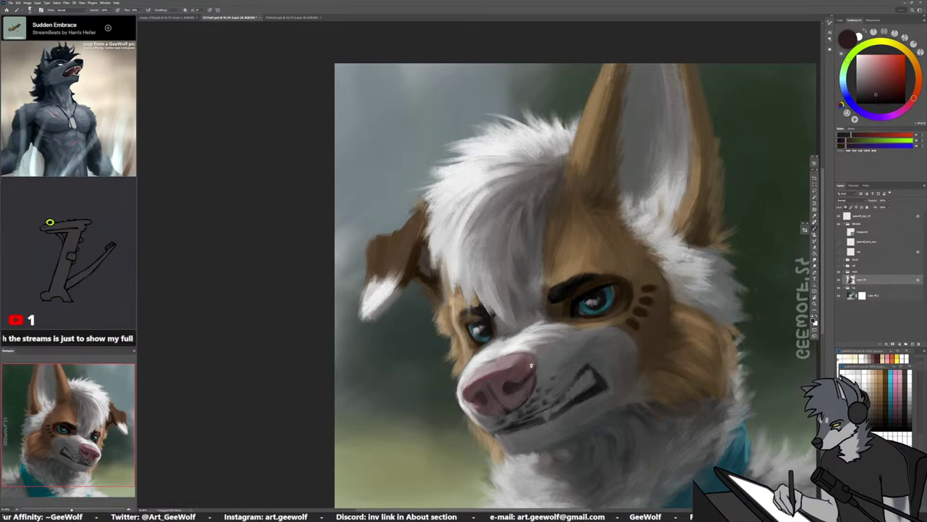
drag(533, 363, 509, 404)
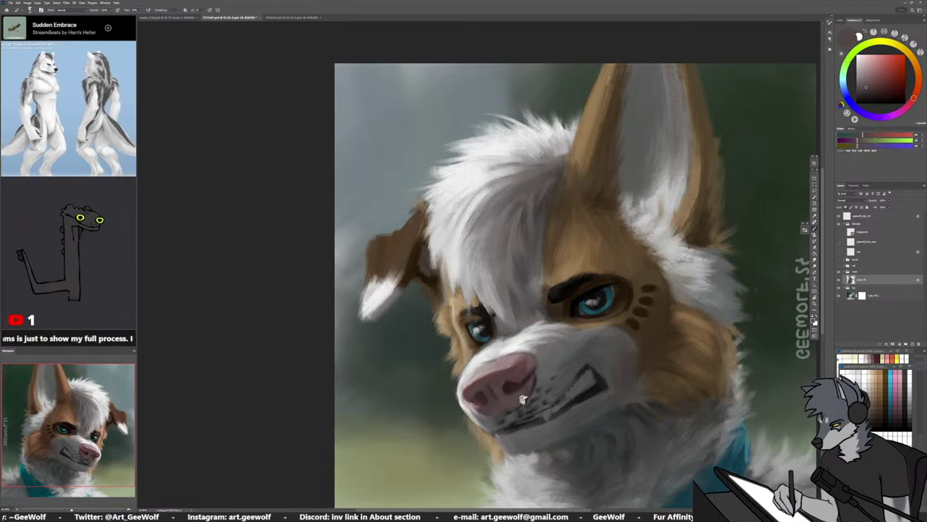
Add a new layer, return the view to its unmirrored orientation and paint black patches over the pink nose
click(917, 342)
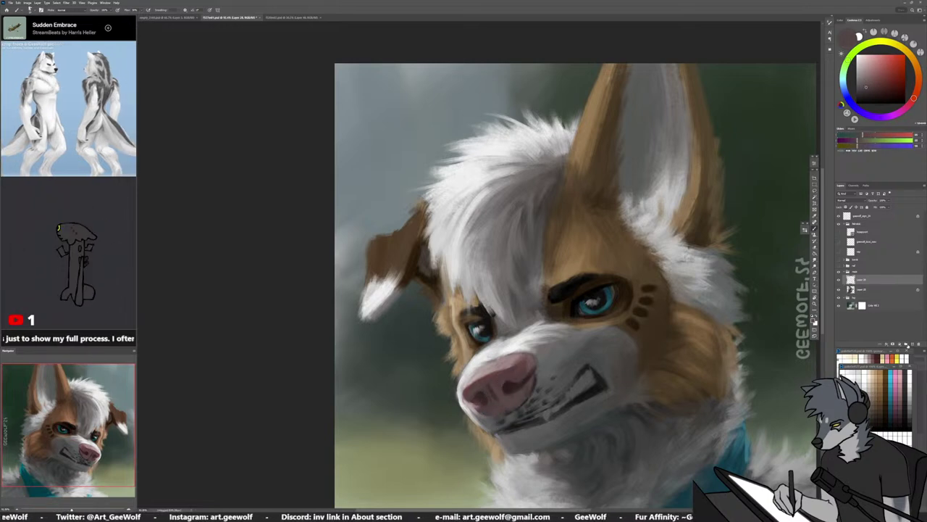
key(d)
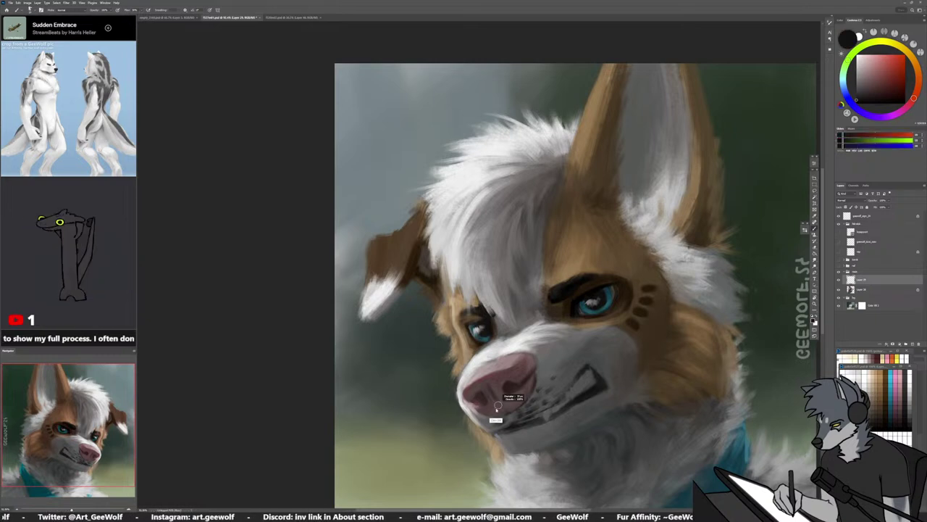
key(h)
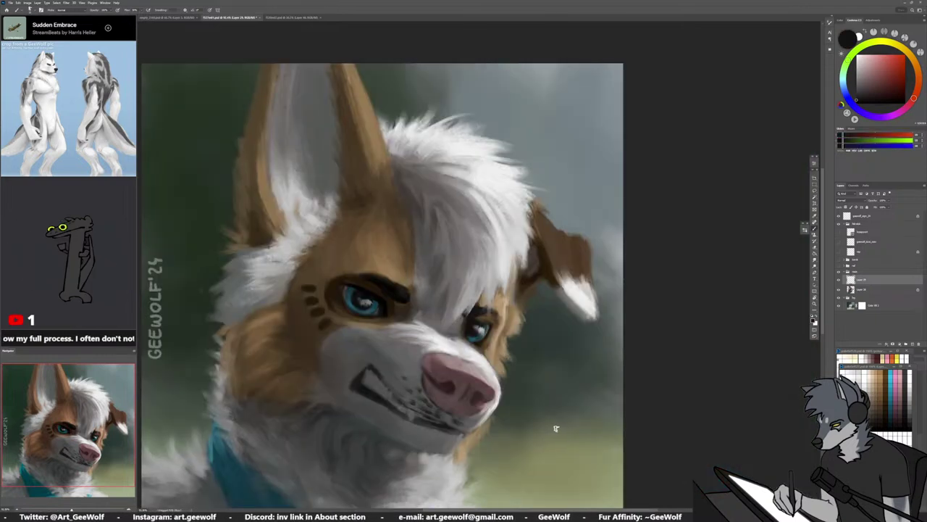
drag(487, 403, 605, 402)
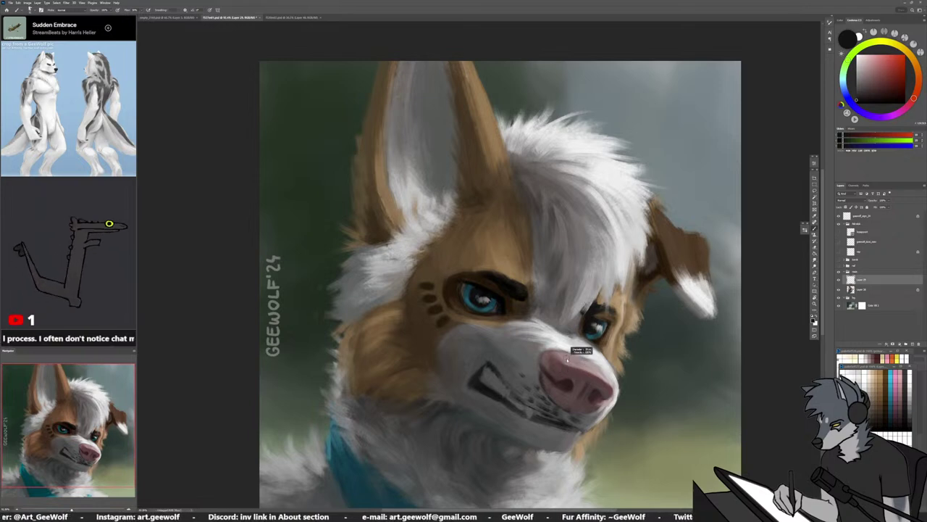
mouse_move(583, 360)
mouse_down()
mouse_move(556, 353)
mouse_move(579, 363)
mouse_up()
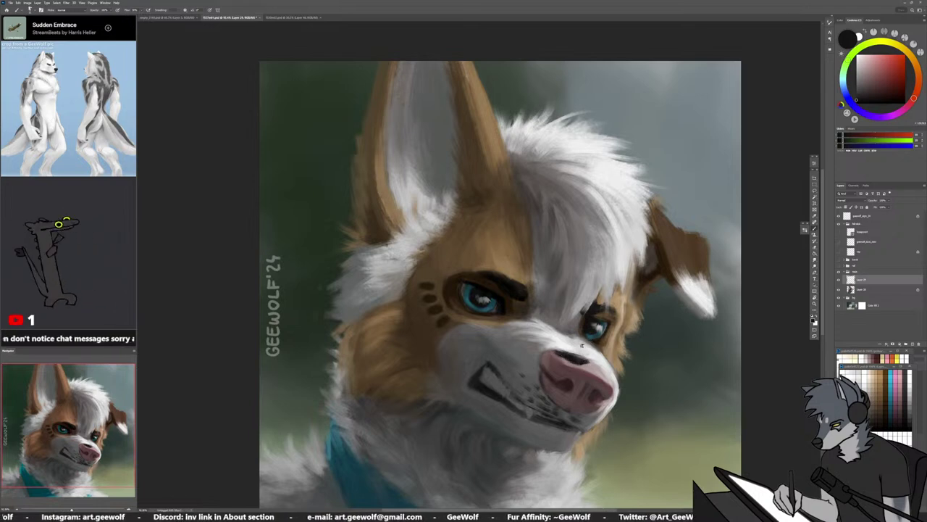
drag(584, 360, 552, 352)
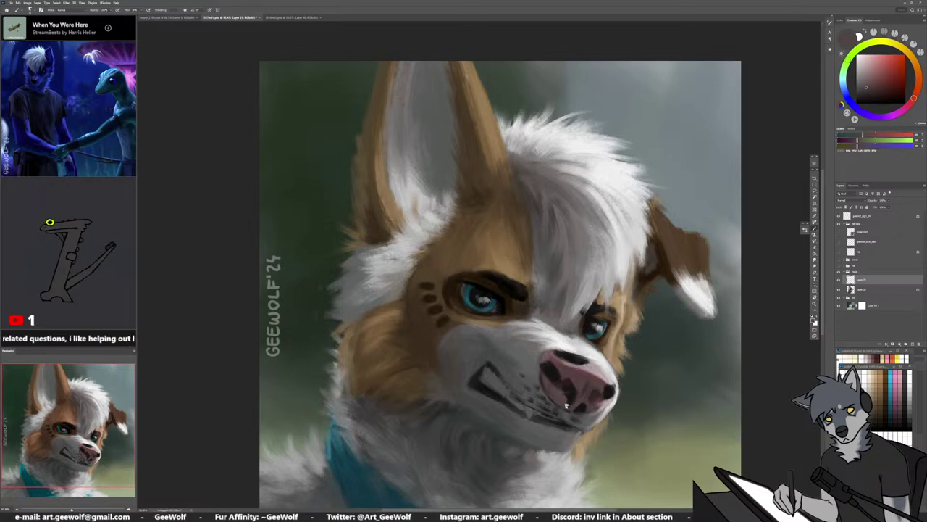
Refine the shapes of the dark nose patches around the near nostril and near rim with sampled dark tones
drag(576, 397, 568, 406)
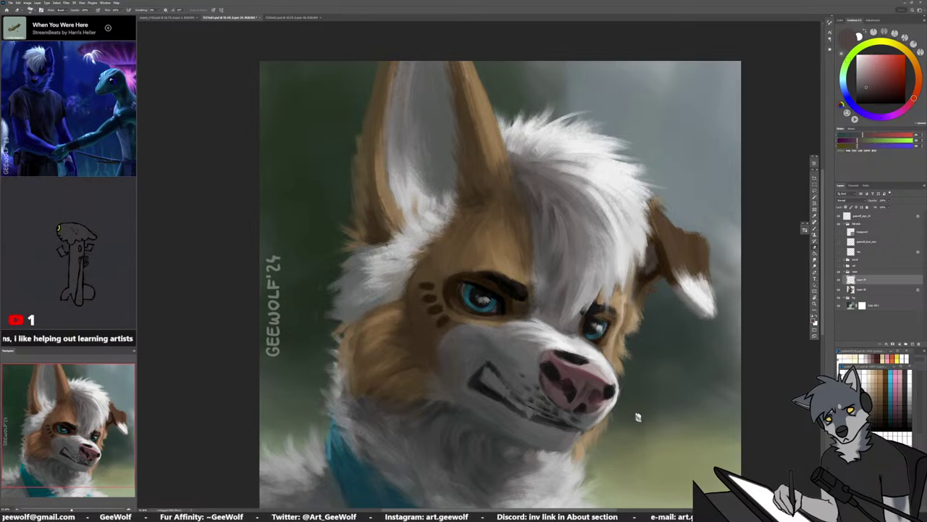
key(b)
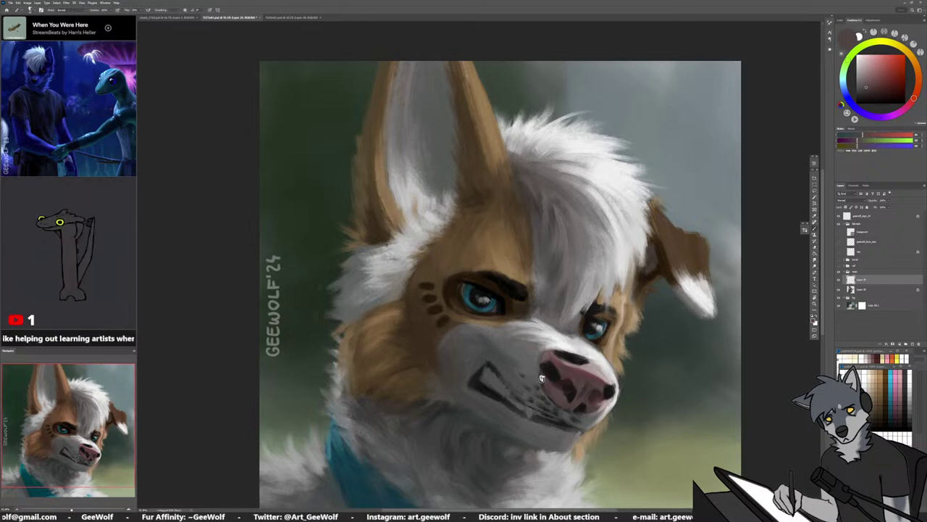
alt+click(551, 368)
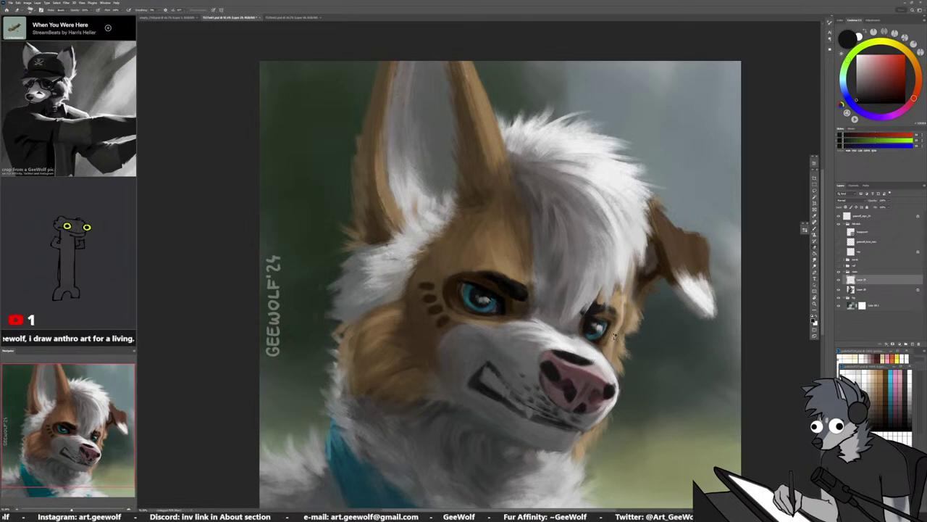
Lock the patch layer's transparency and brush sampled and lighter grey highlights over the dark patch along the nose's top
key(b)
key(/)
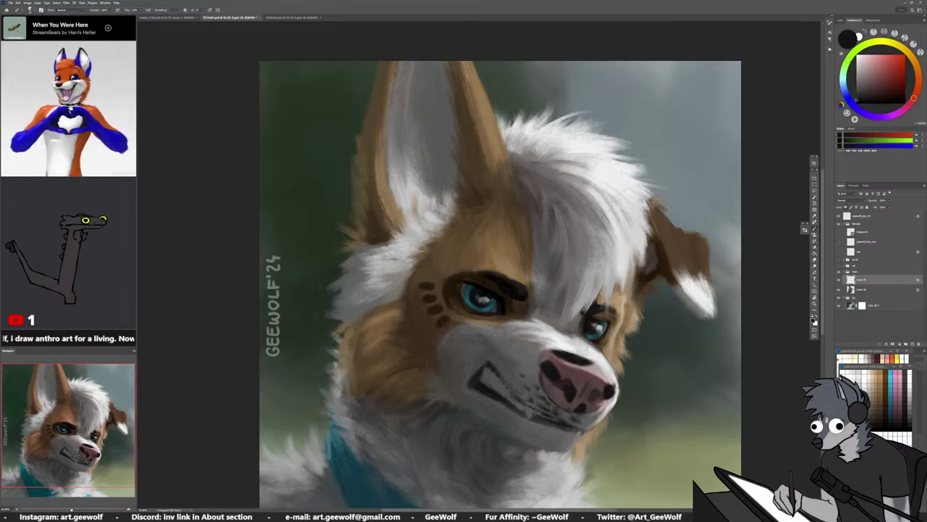
alt+click(579, 363)
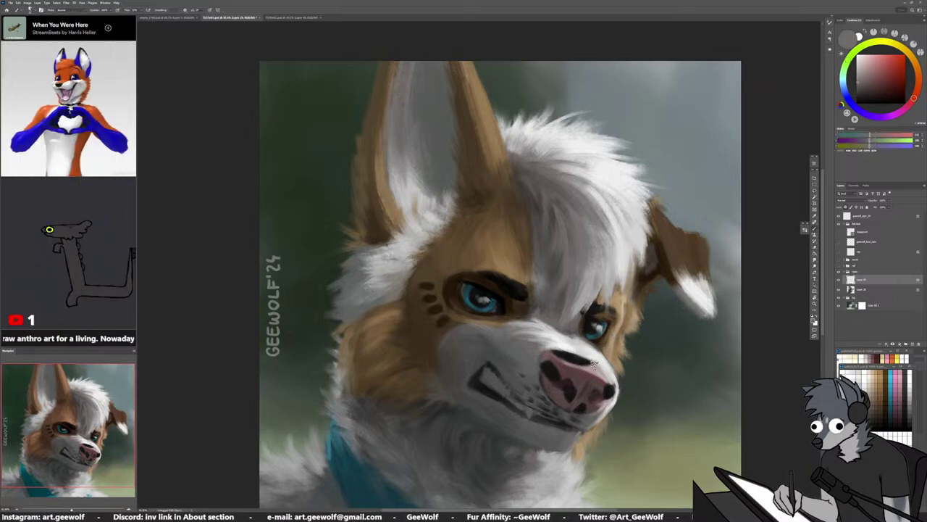
drag(594, 364, 579, 362)
alt+click(568, 356)
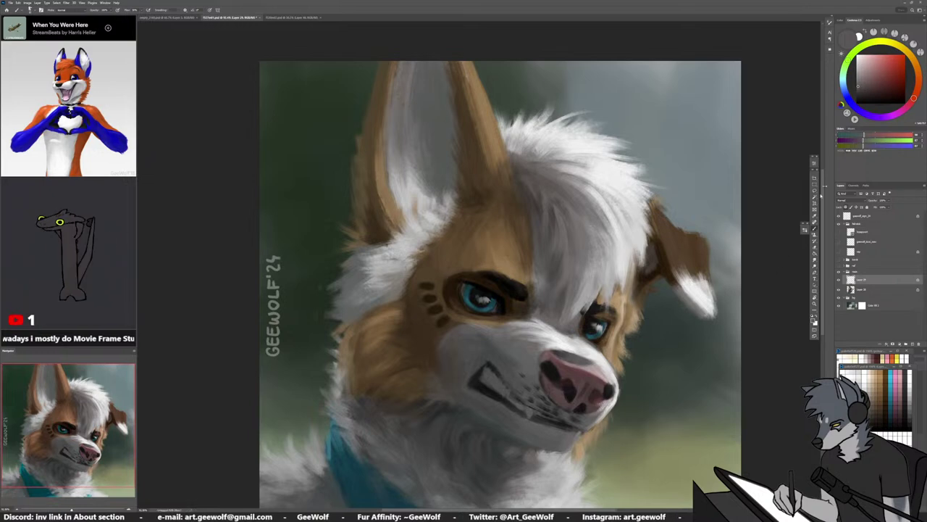
click(859, 74)
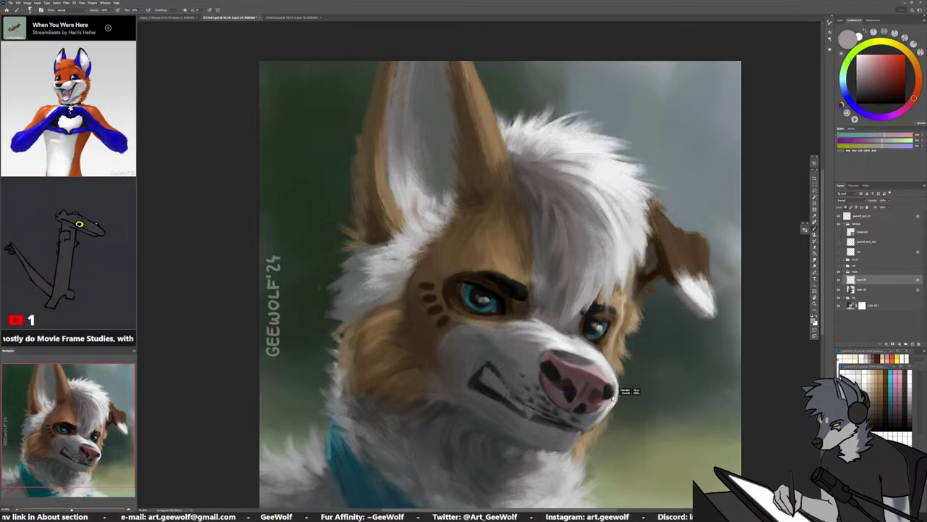
Refine the tones of the nose patches around the near nostril and lower nose with sampled dark greys and near-black
alt+click(557, 390)
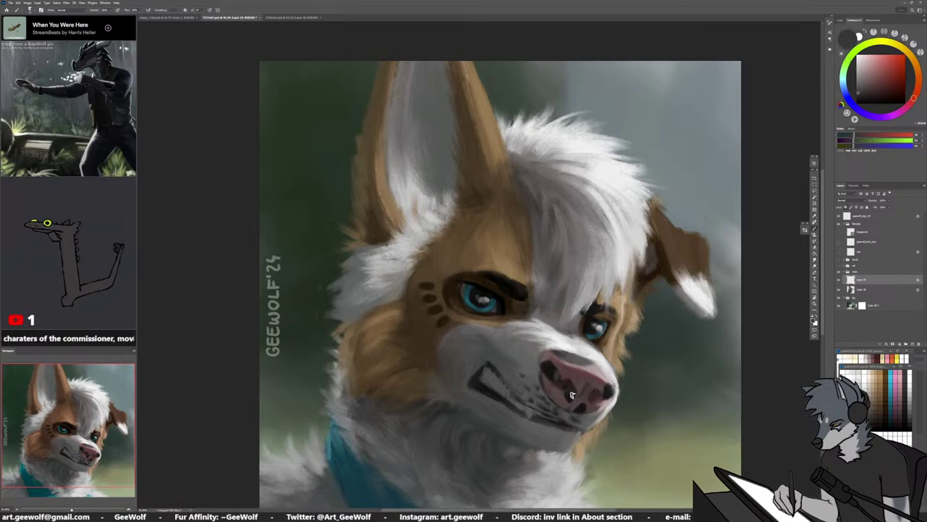
alt+click(567, 385)
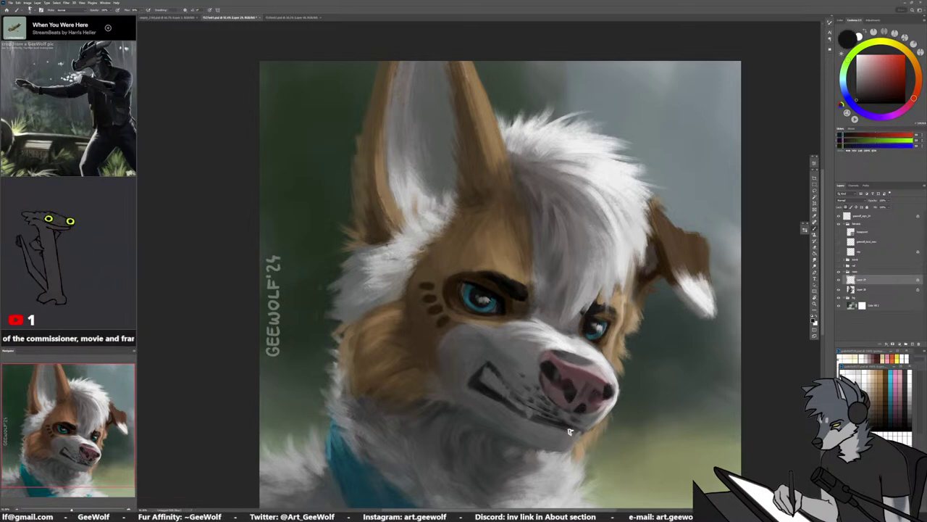
alt+click(554, 374)
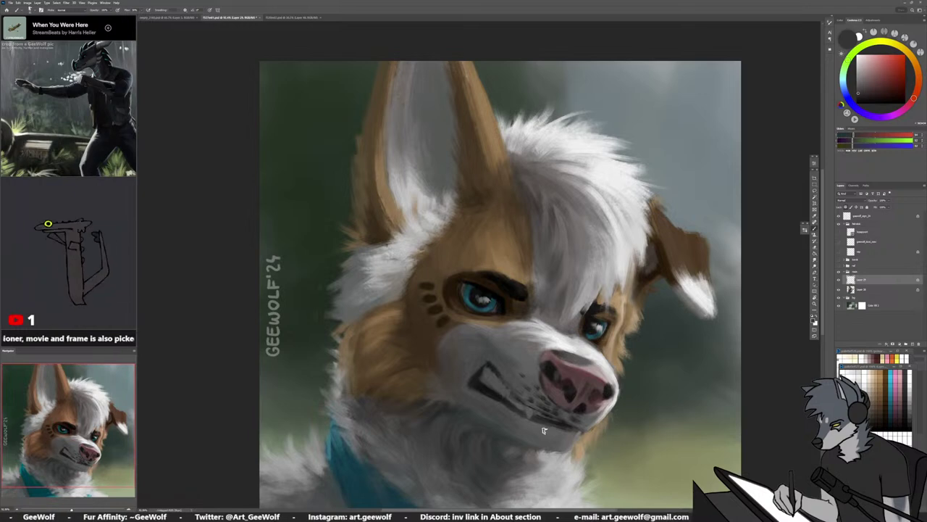
alt+click(553, 380)
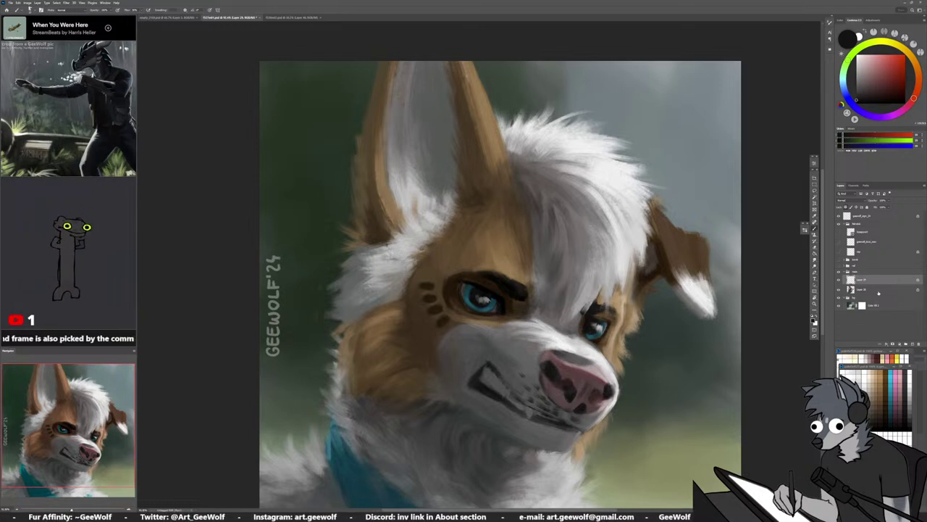
Switch to the portrait layer below the patches and rework the upper lip beneath the nose with sampled dark greys
click(878, 292)
alt+click(554, 407)
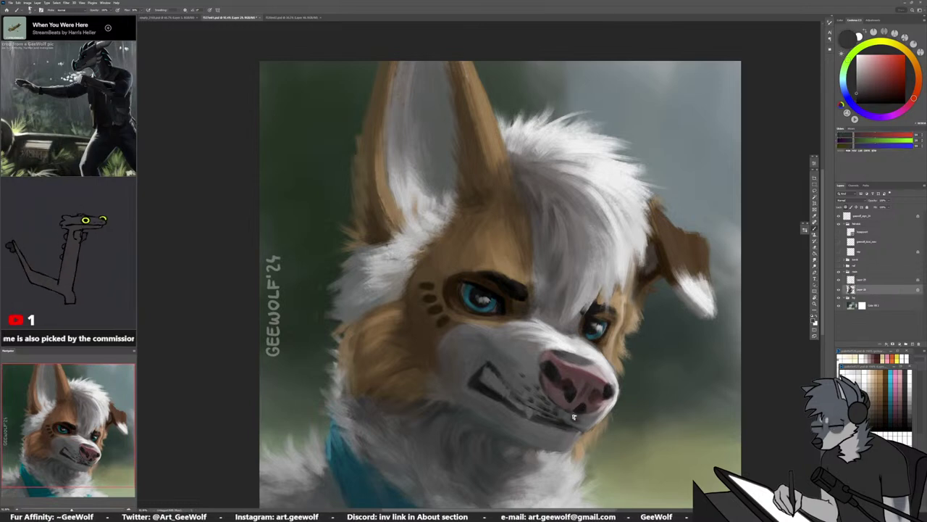
alt+click(555, 405)
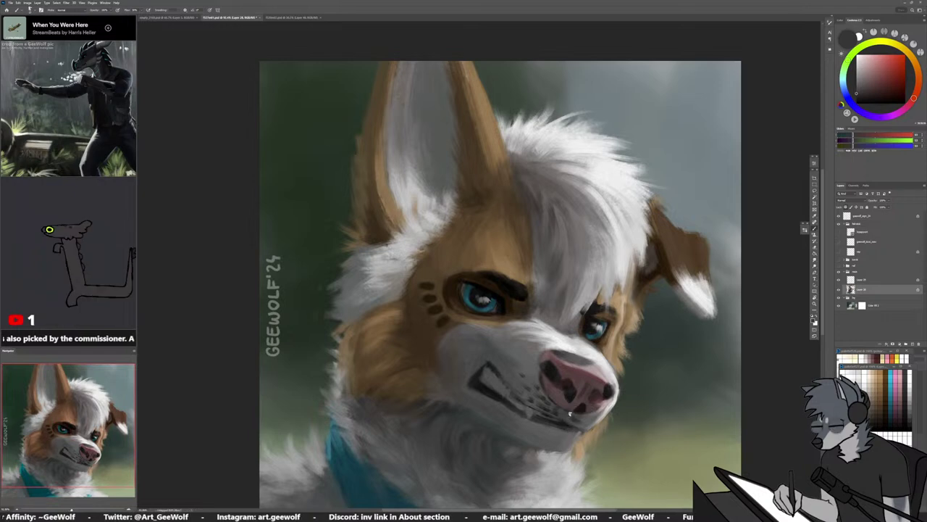
alt+click(557, 411)
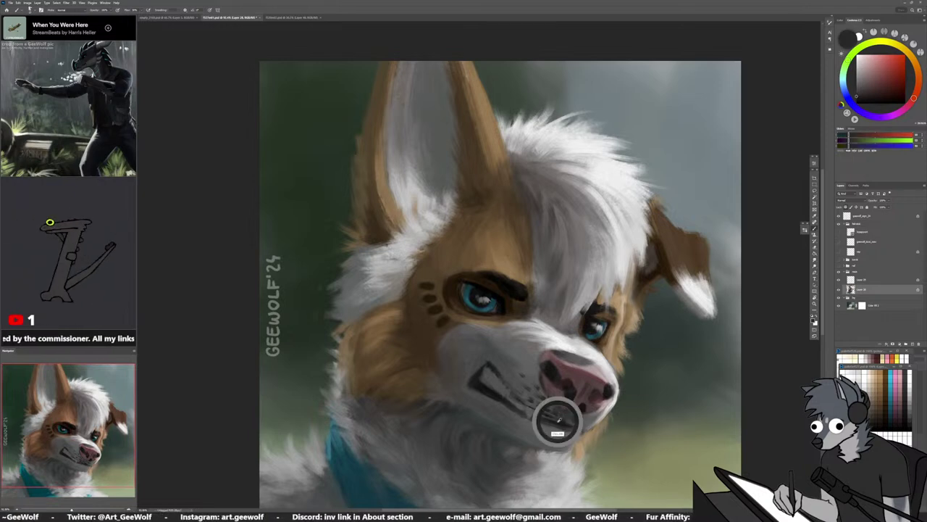
alt+click(558, 411)
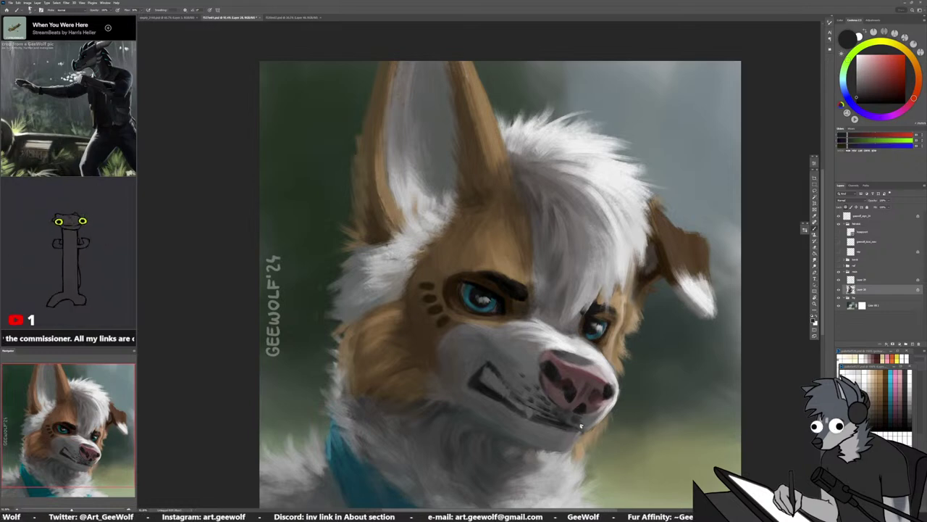
Refine the front lip and far muzzle edge beneath the nose with sampled dark and light greys
alt+click(581, 426)
alt+click(589, 437)
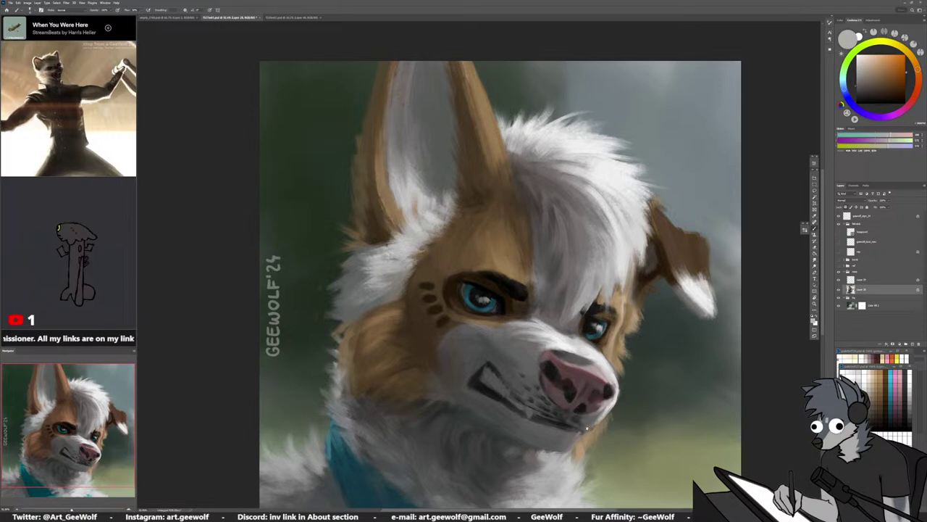
alt+click(600, 415)
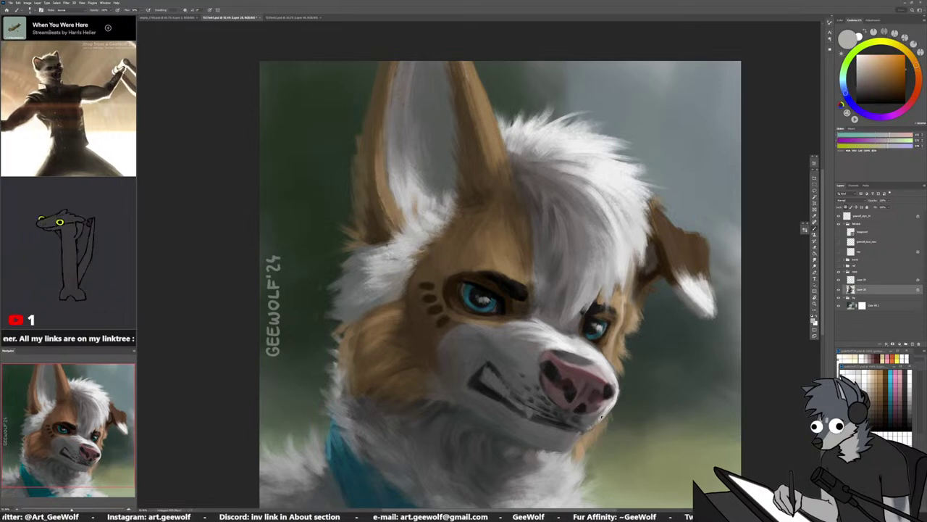
alt+click(602, 417)
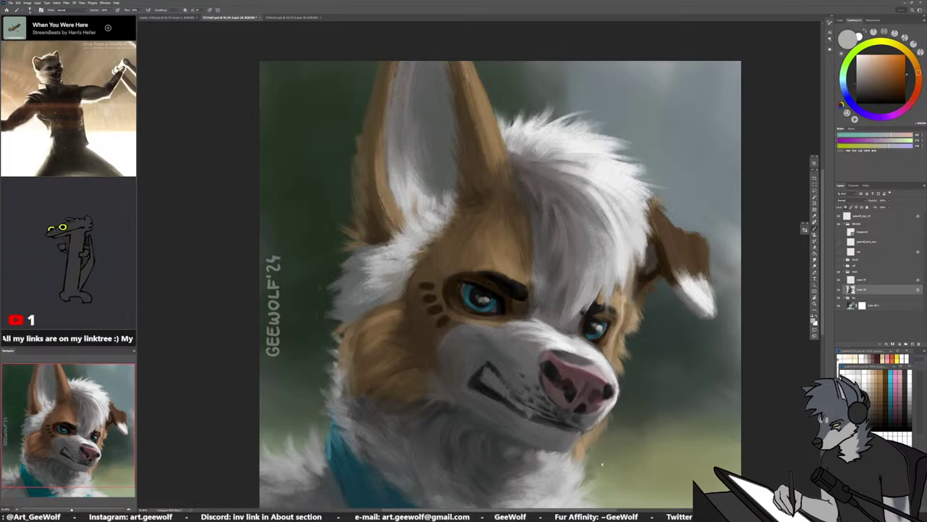
Shade the lower lip, chin and the fur around the mouth corner with sampled grey tones
alt+click(557, 427)
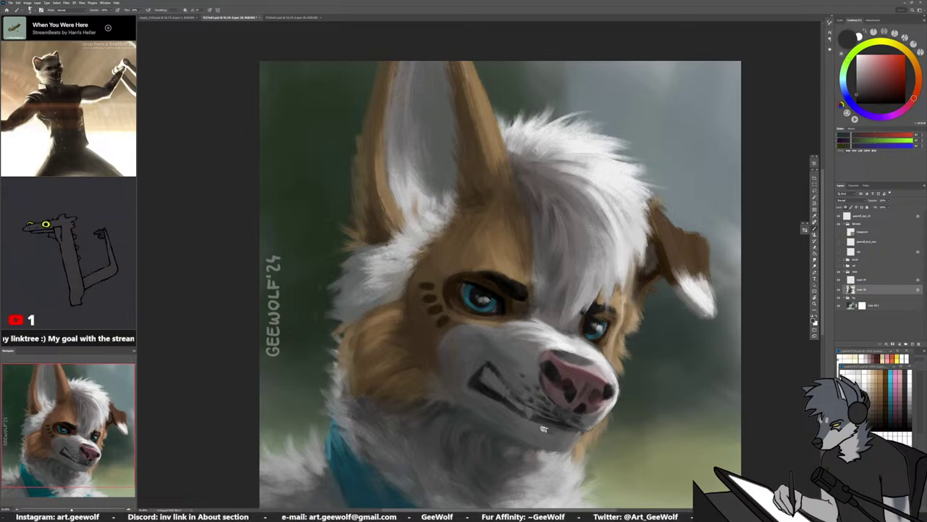
alt+click(547, 430)
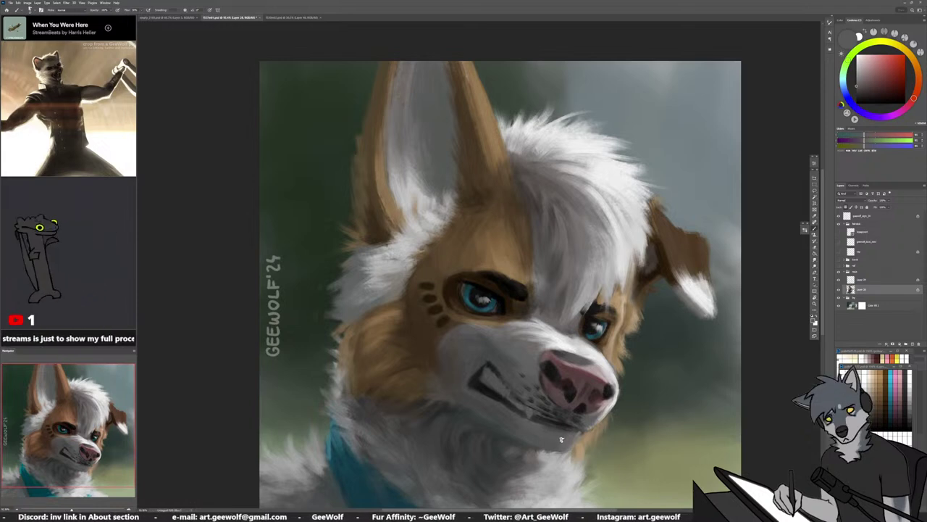
alt+click(460, 387)
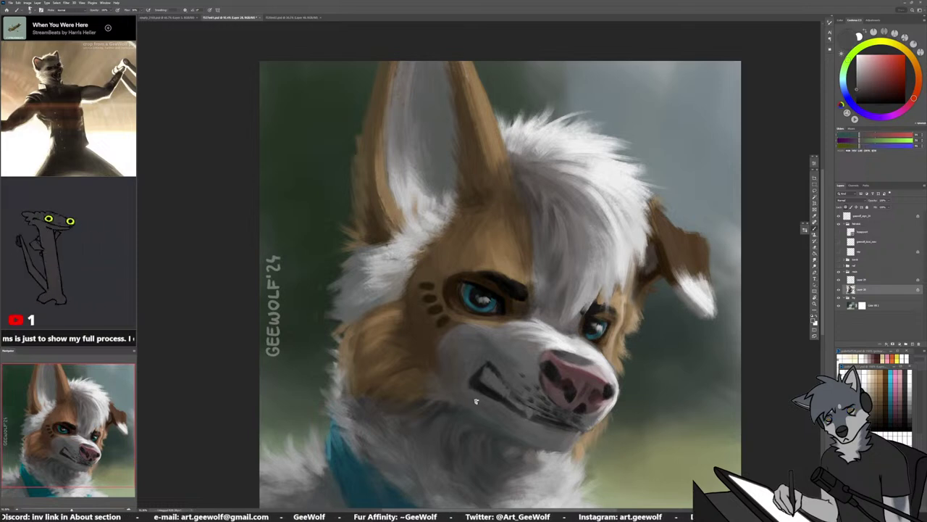
Define the bared teeth in the near mouth corner with dark gaps and outlines and sampled grey tooth tones
alt+click(482, 373)
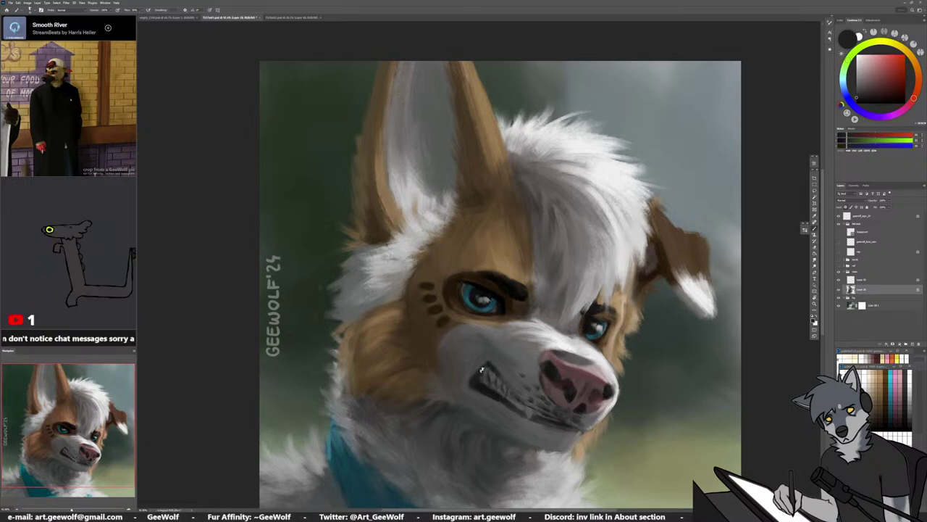
alt+click(512, 289)
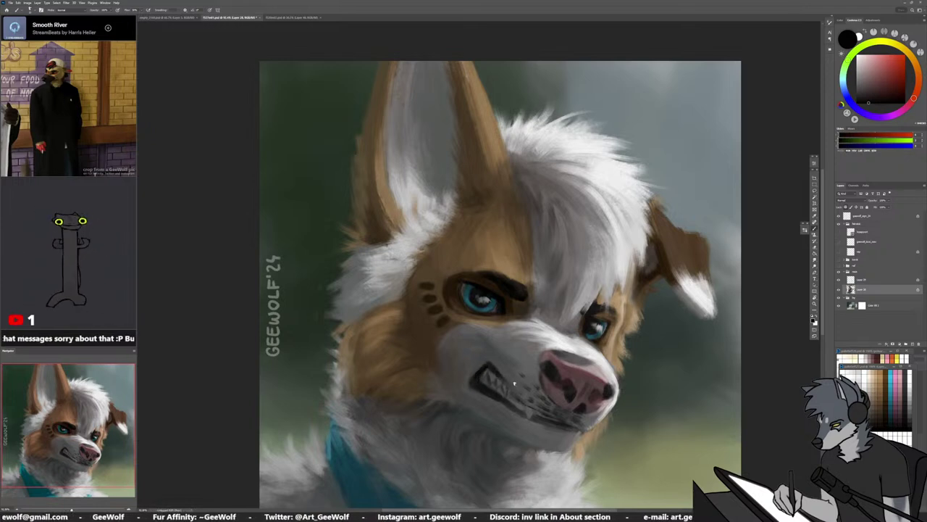
alt+click(514, 383)
mouse_move(513, 399)
mouse_down()
mouse_move(526, 404)
mouse_move(497, 387)
mouse_up()
alt+click(491, 367)
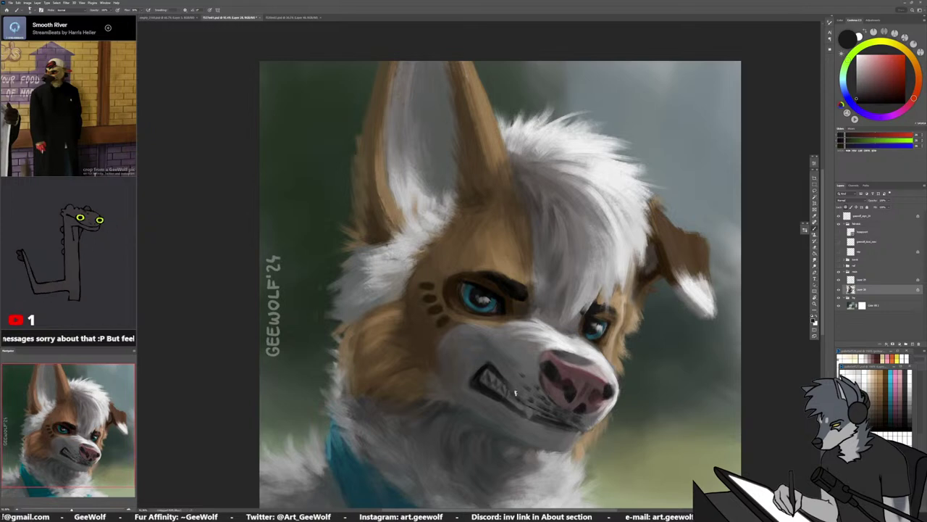
alt+click(519, 394)
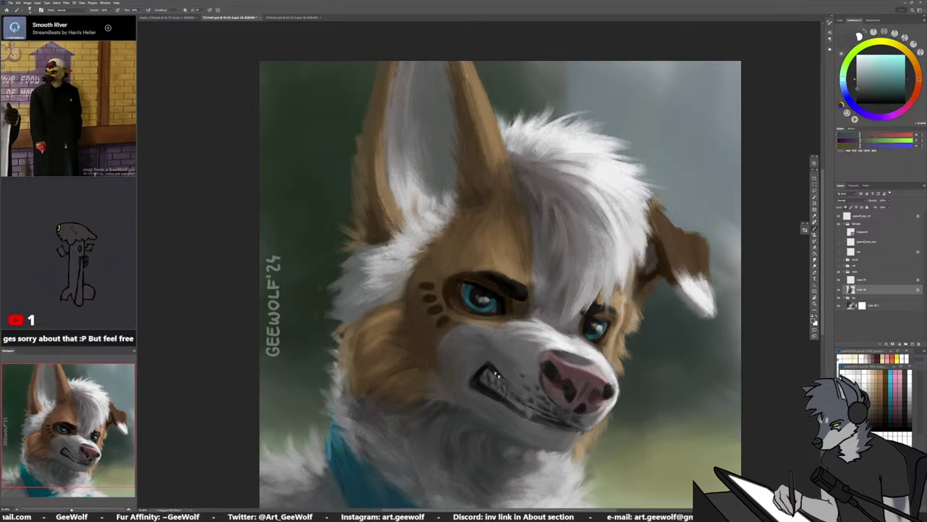
alt+click(461, 411)
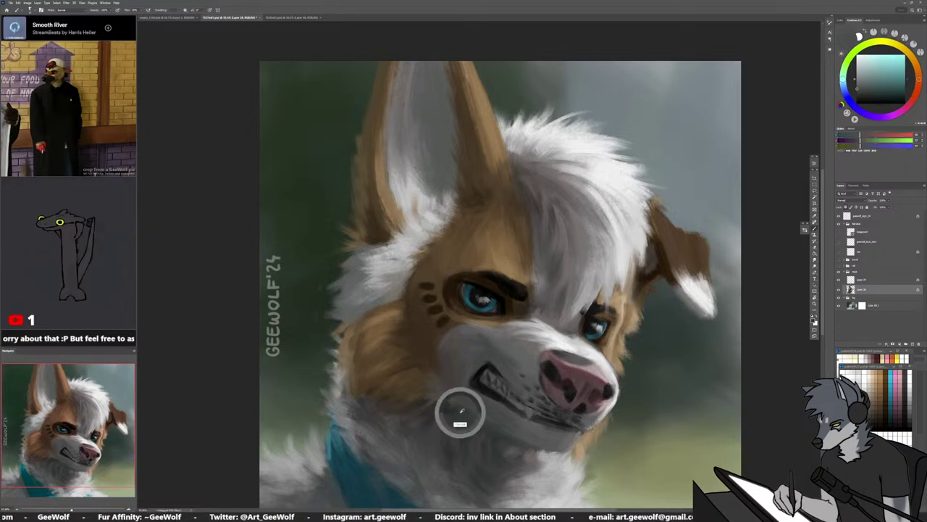
Blend the side of the muzzle above the snarling mouth corner with sampled mid and light greys
alt+click(496, 363)
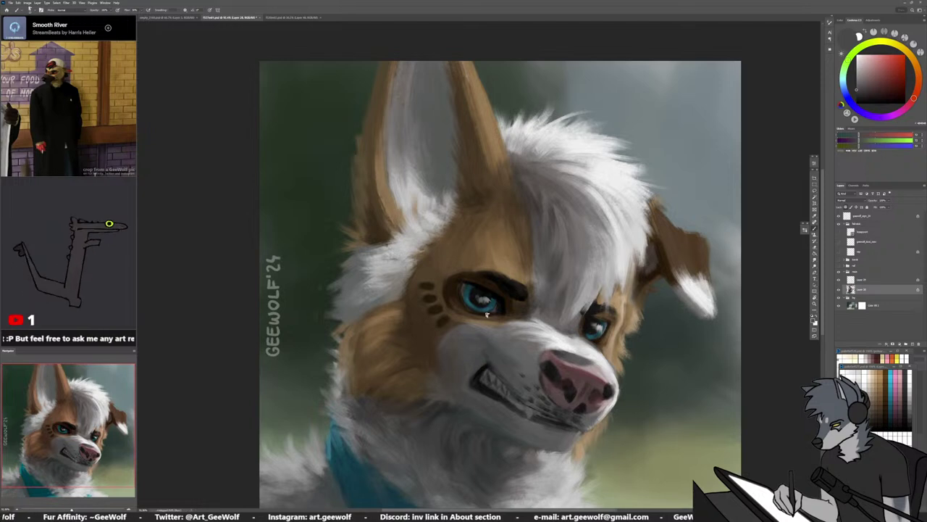
alt+click(493, 359)
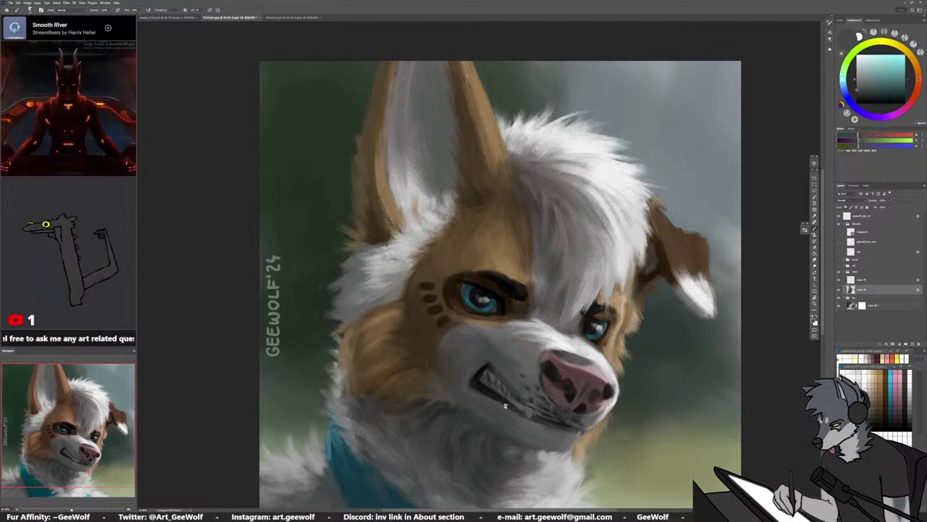
alt+click(498, 344)
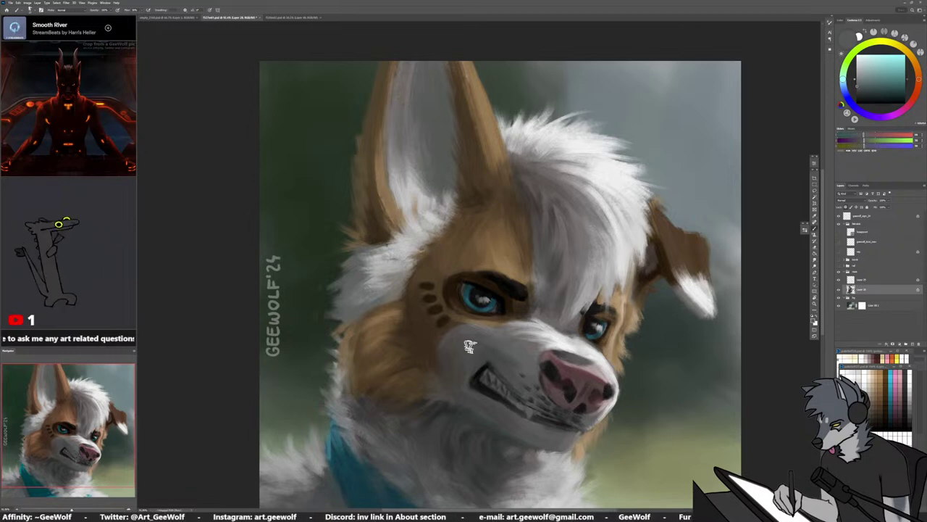
alt+click(505, 331)
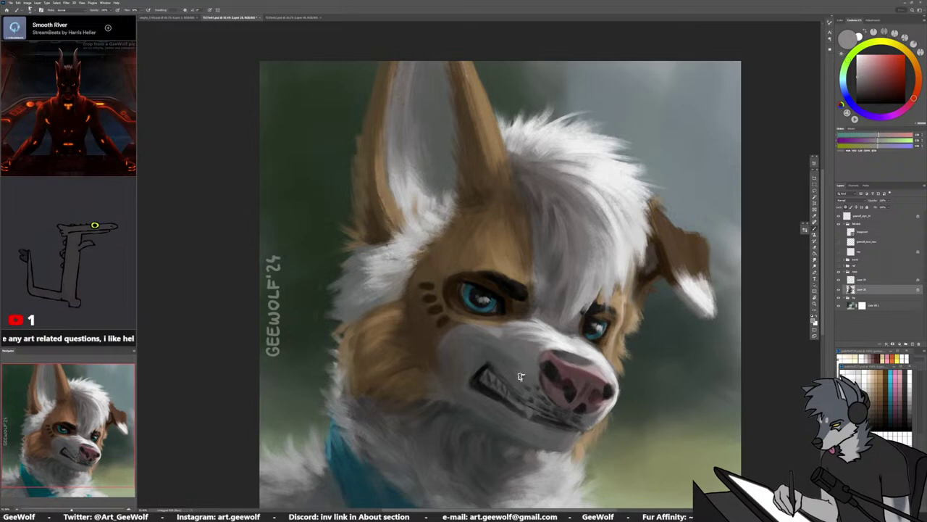
Mirror the view and soften the muzzle fur below the near eye and behind the nose with sampled light greys
key(ctrl+shift+h)
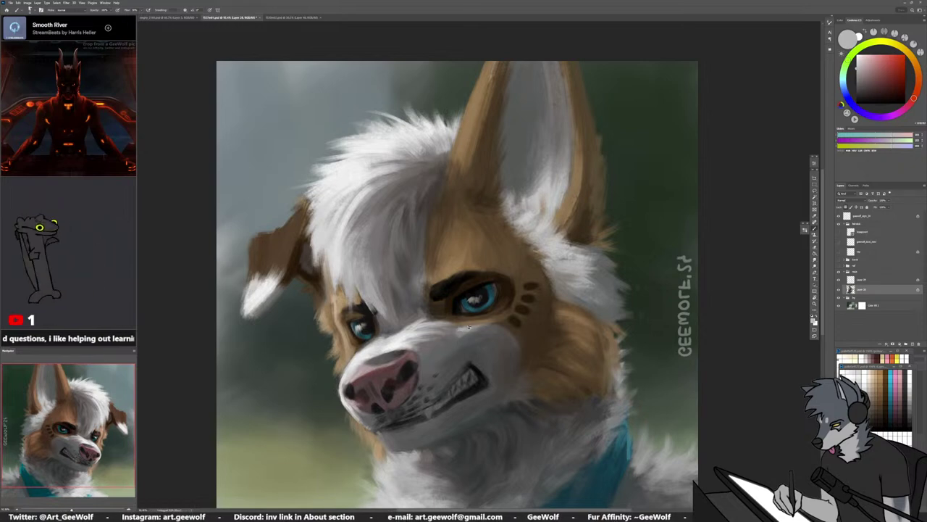
alt+click(483, 326)
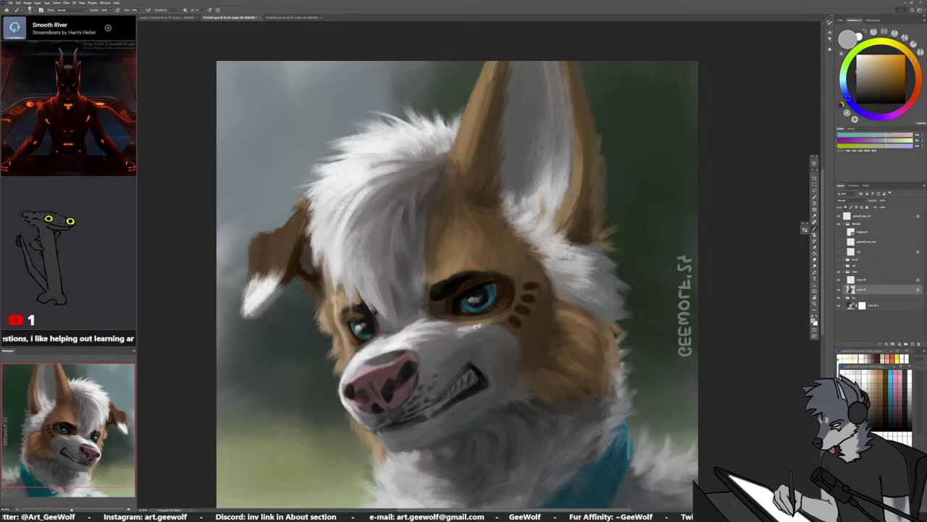
alt+click(420, 342)
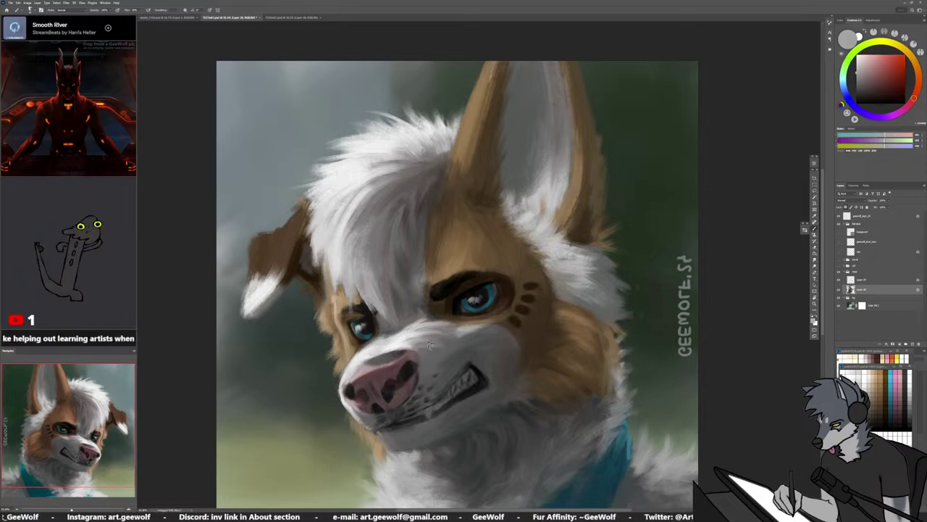
alt+click(428, 357)
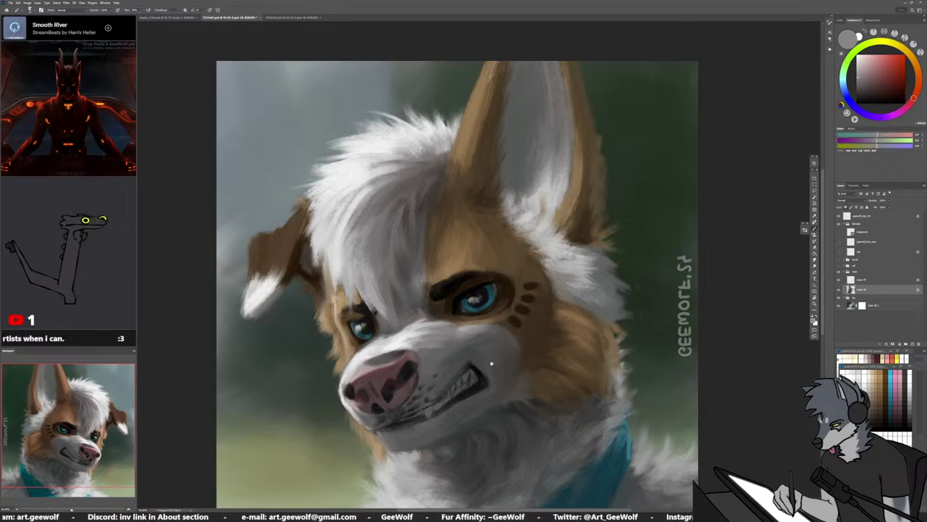
drag(491, 363, 540, 391)
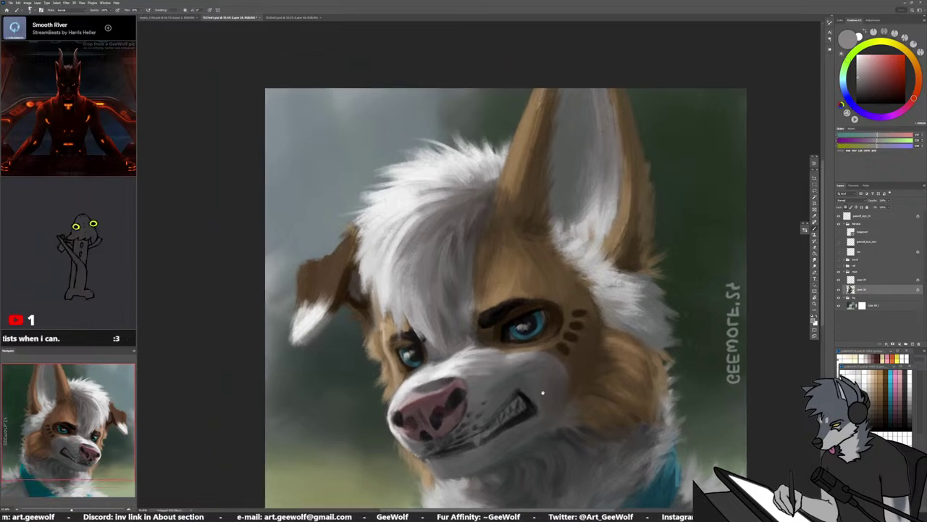
Refine the far eye's rim and the fur beside it with sampled dark brown, near-black and tan
alt+click(398, 354)
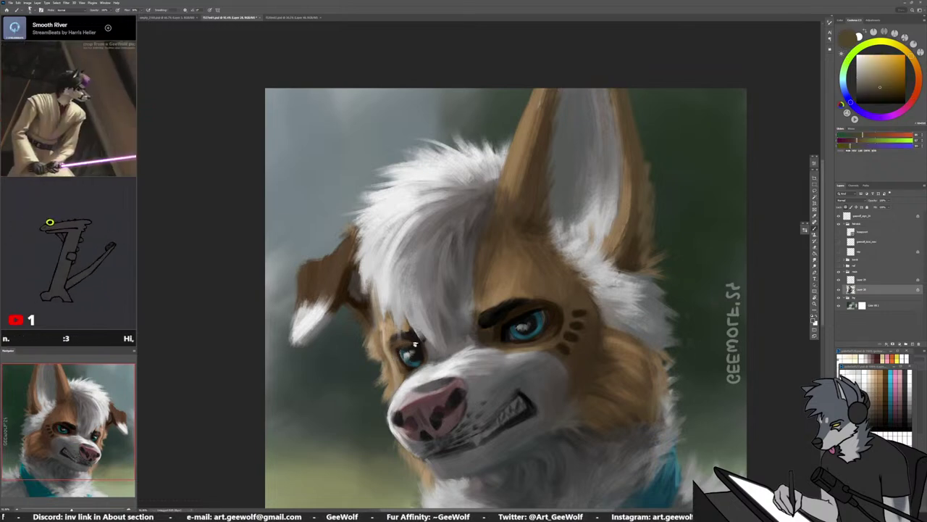
alt+click(410, 349)
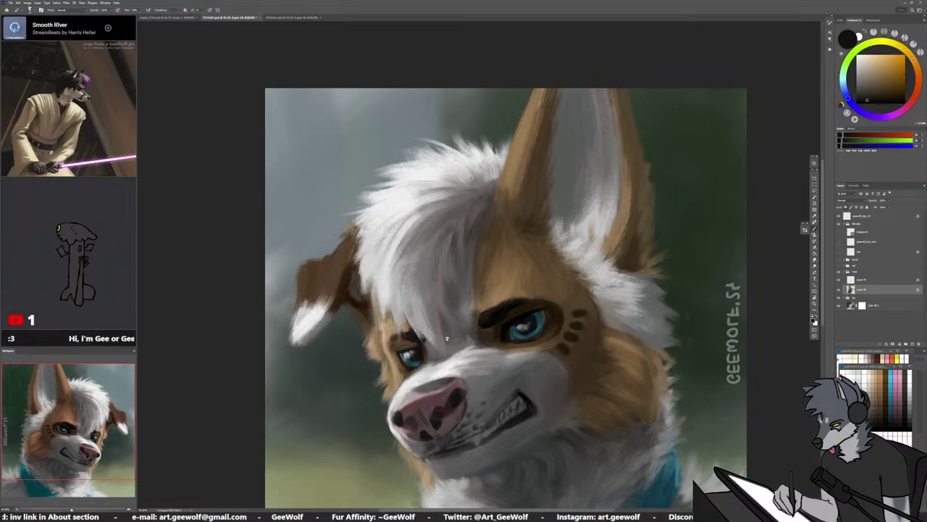
alt+click(382, 364)
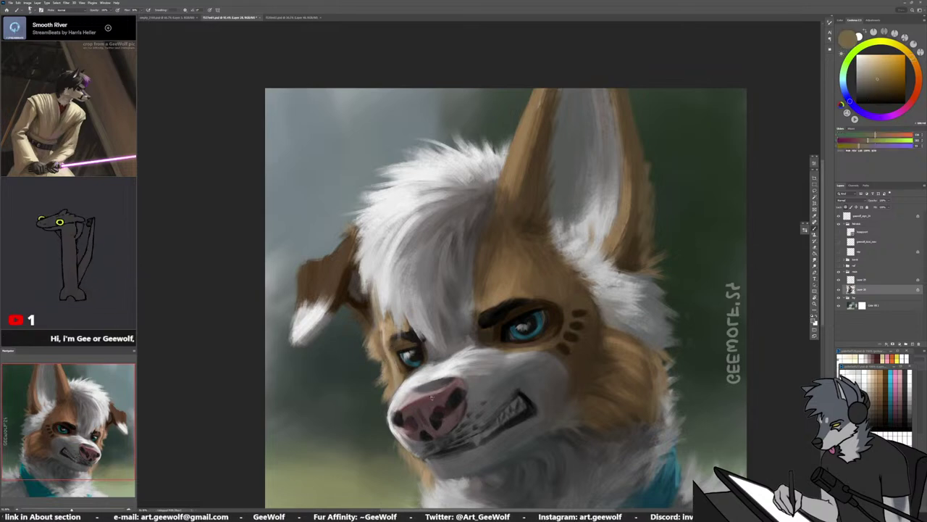
Refine the fur along the far cheek and beneath the forelock beside the far eye with sampled tans and light grey
alt+click(382, 352)
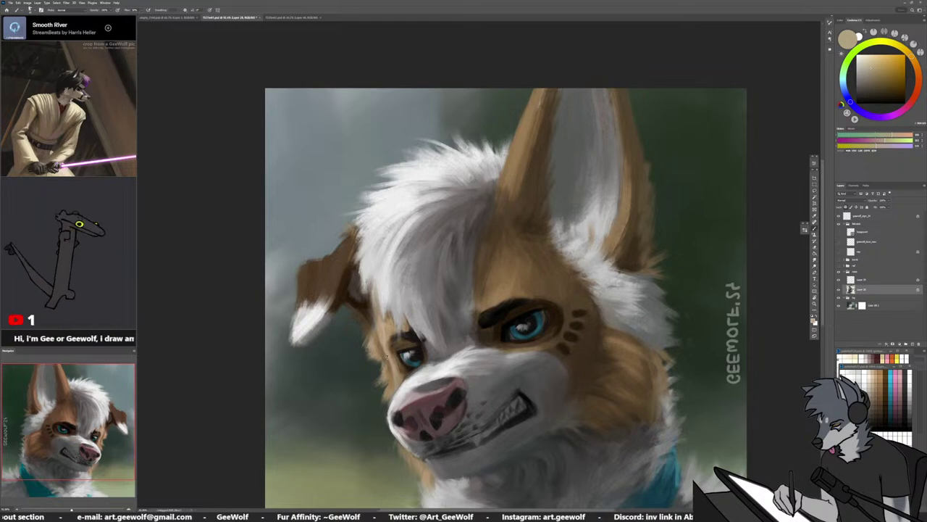
alt+click(390, 365)
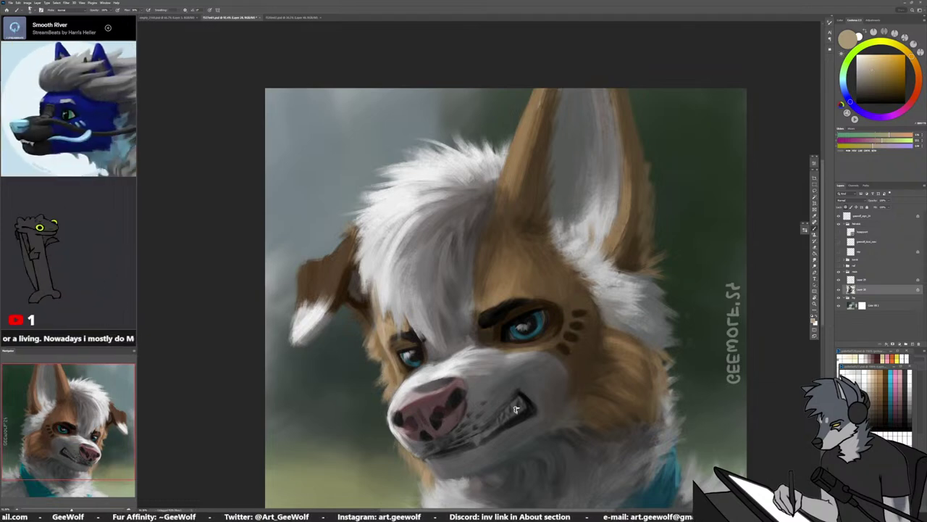
alt+click(377, 341)
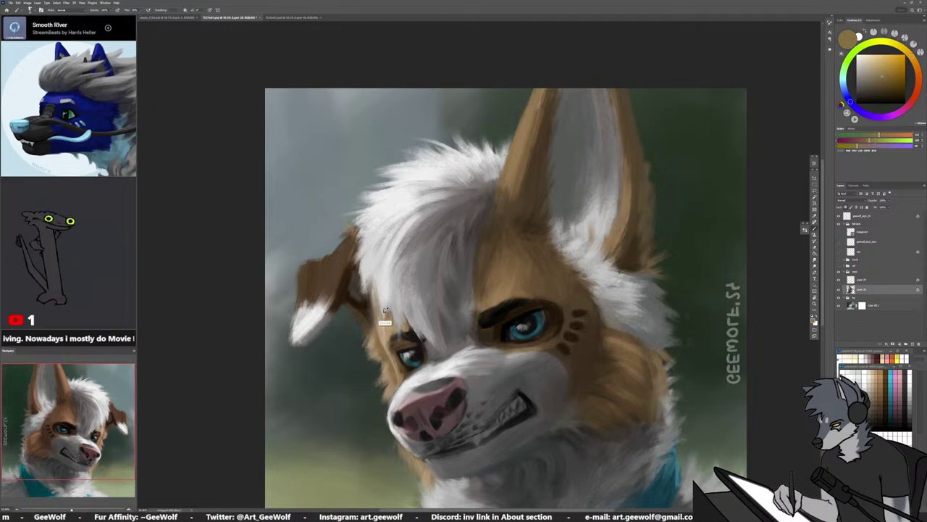
alt+click(379, 286)
alt+click(382, 338)
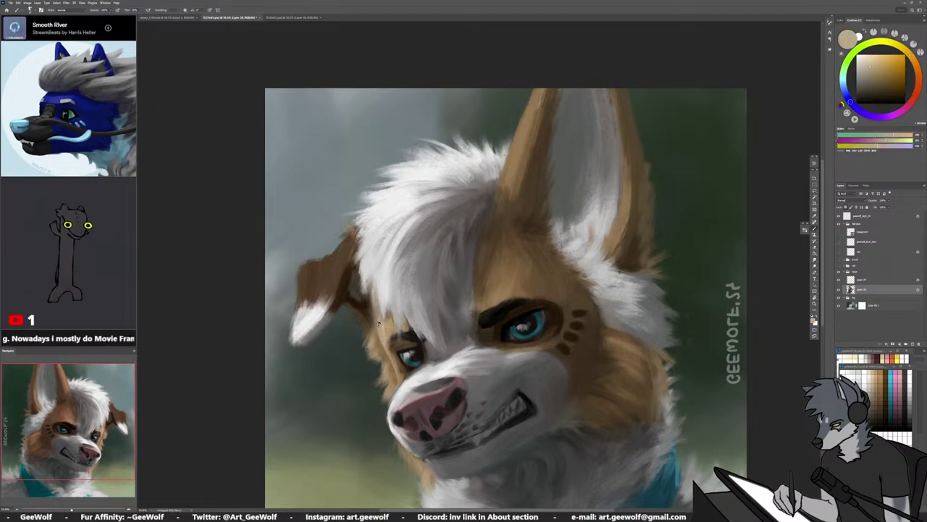
alt+click(376, 286)
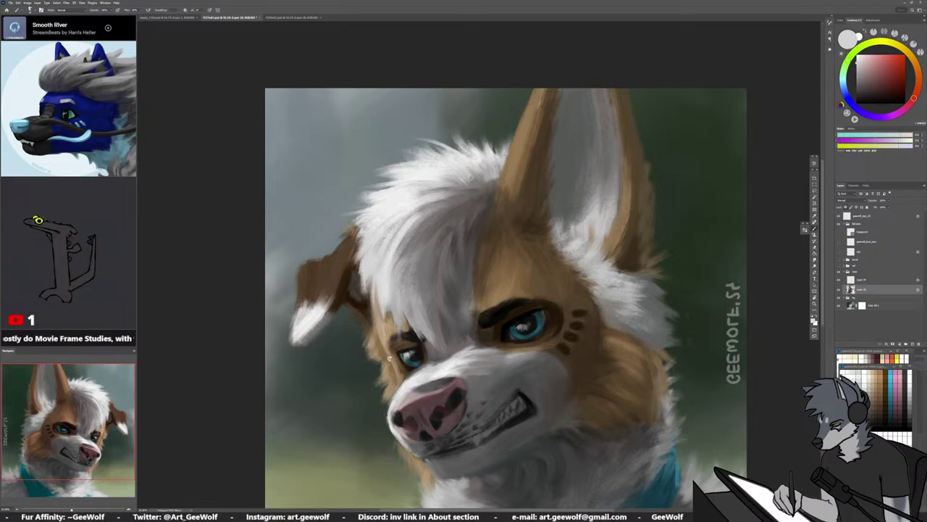
Flip the view back to normal and blend the fur beside the far eye with sampled mid tans
key(h)
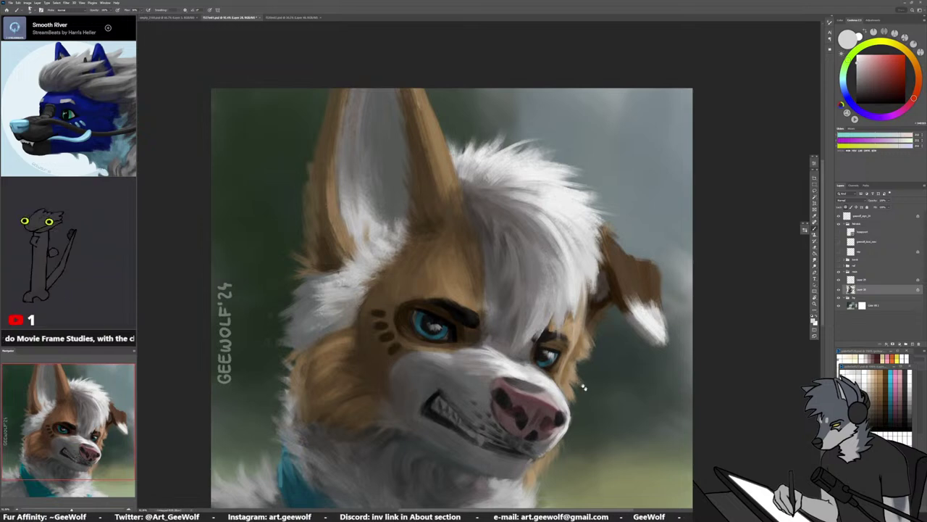
drag(584, 386, 624, 438)
alt+right_click(620, 407)
alt+click(618, 396)
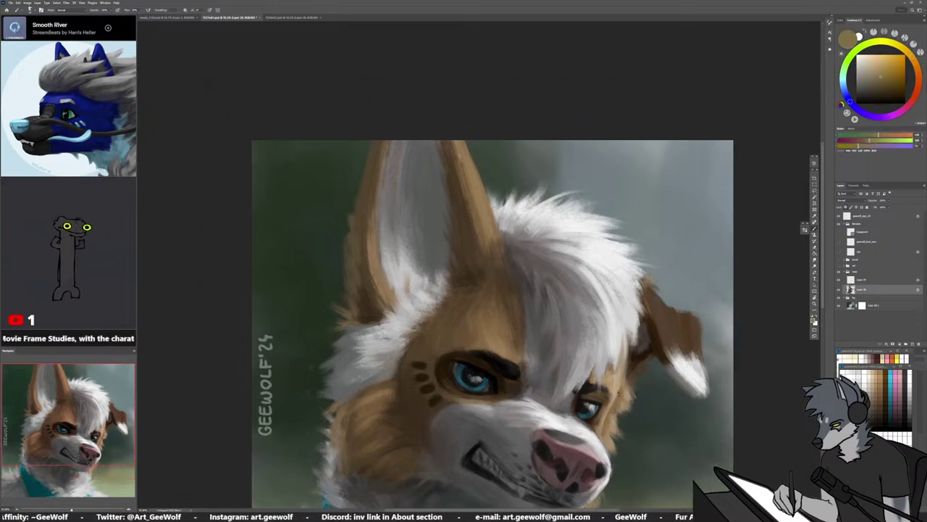
alt+click(622, 383)
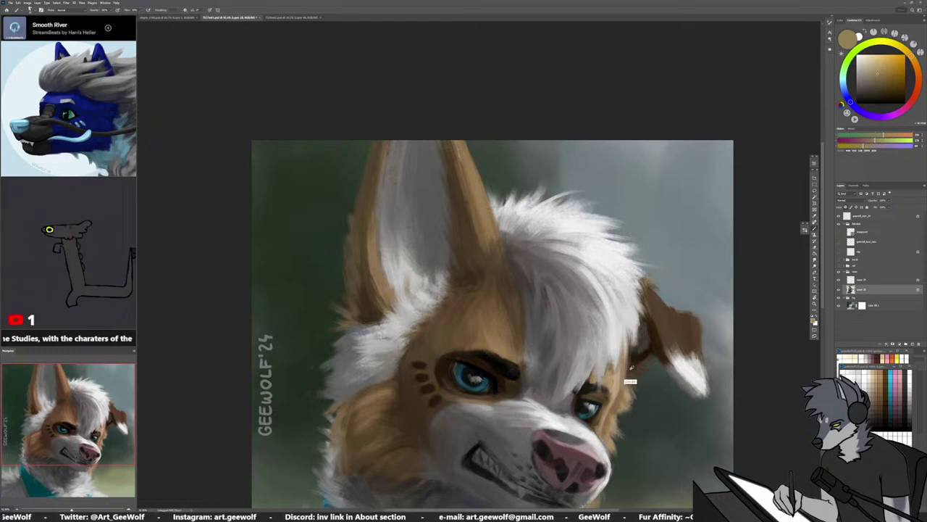
Define the far cheek's fur edge next to the folded ear with sampled dark brown and light tan strokes
alt+click(627, 373)
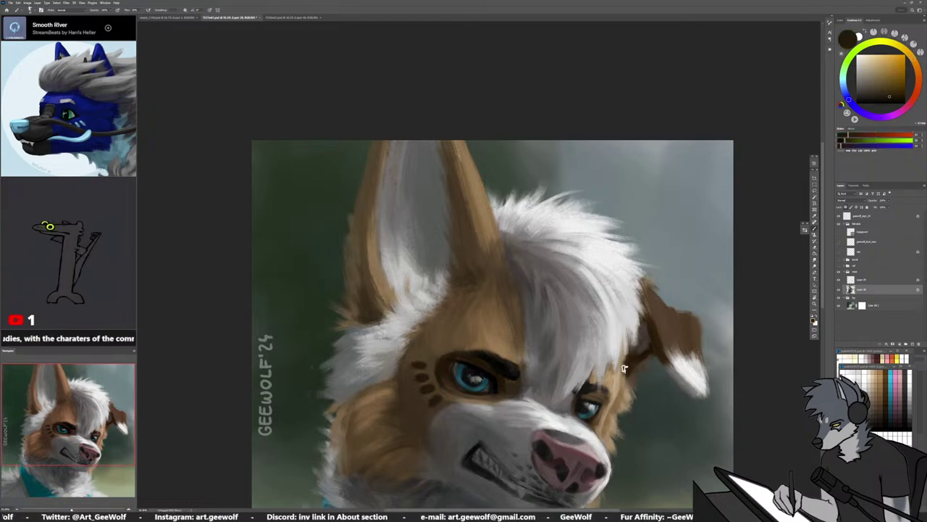
alt+click(628, 378)
alt+click(626, 385)
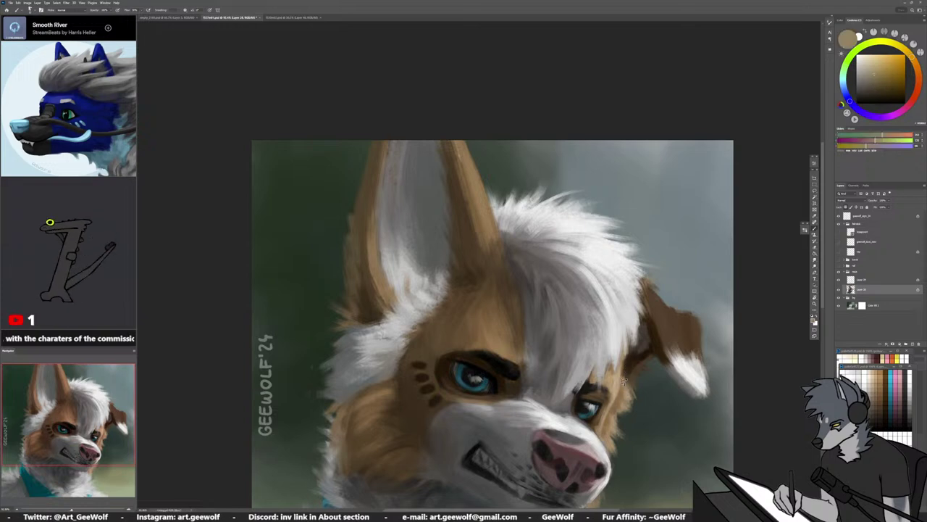
alt+click(633, 357)
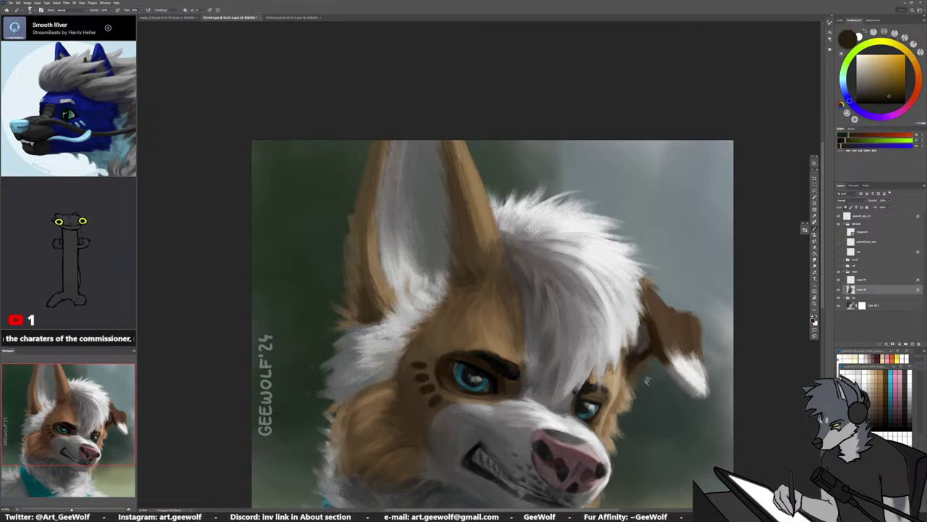
alt+click(613, 381)
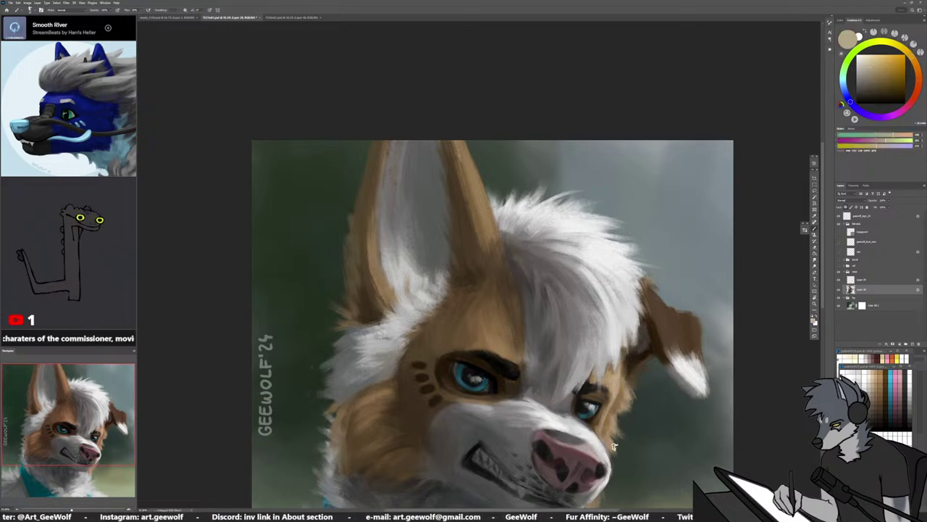
alt+click(603, 400)
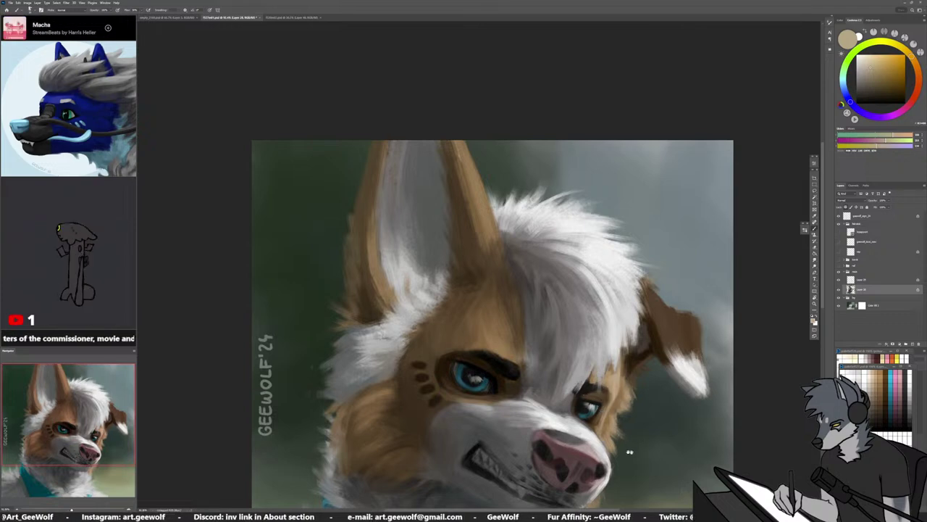
Reshape both eyebrows with sampled near-black and add soft dark grey highlights to them
drag(628, 450, 653, 454)
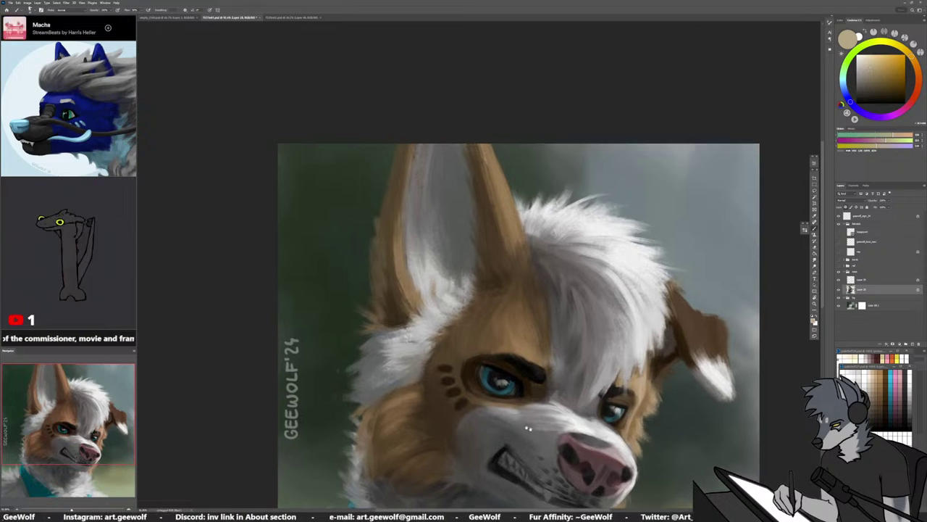
drag(528, 428, 570, 450)
alt+click(509, 387)
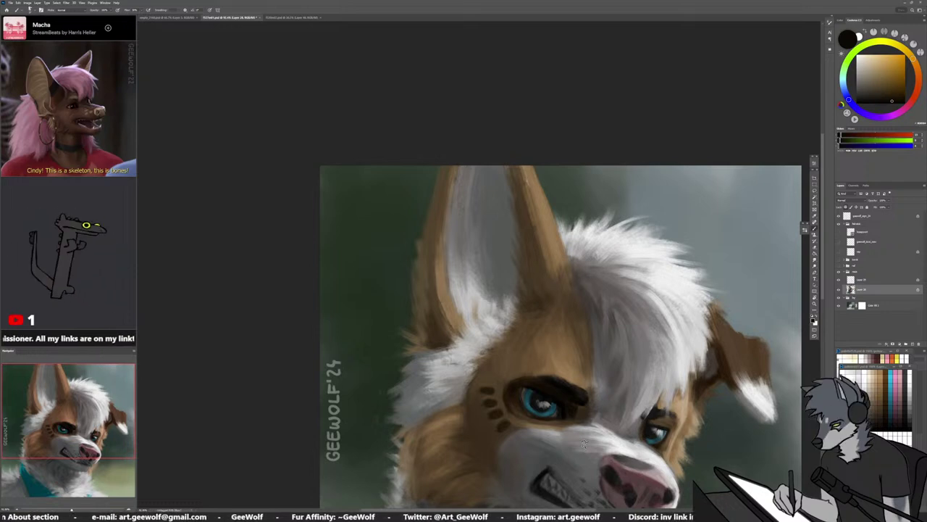
alt+click(564, 386)
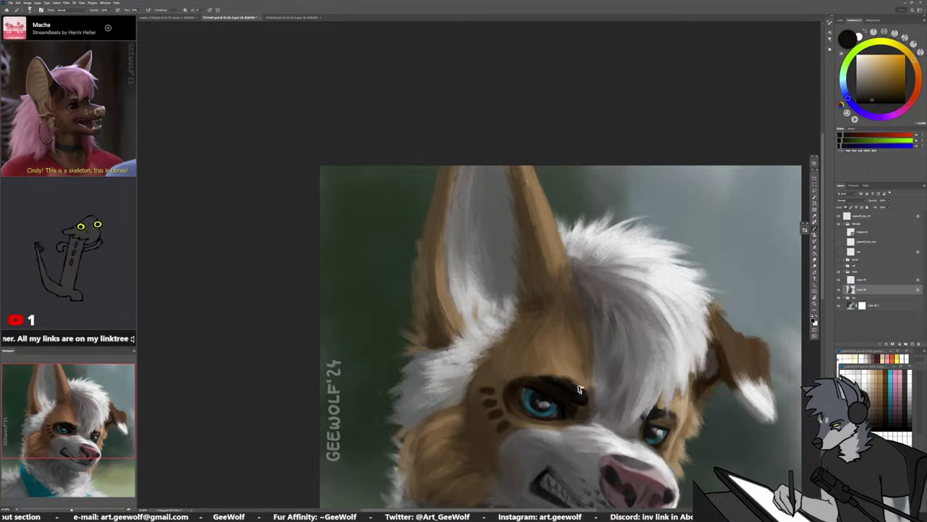
alt+click(568, 387)
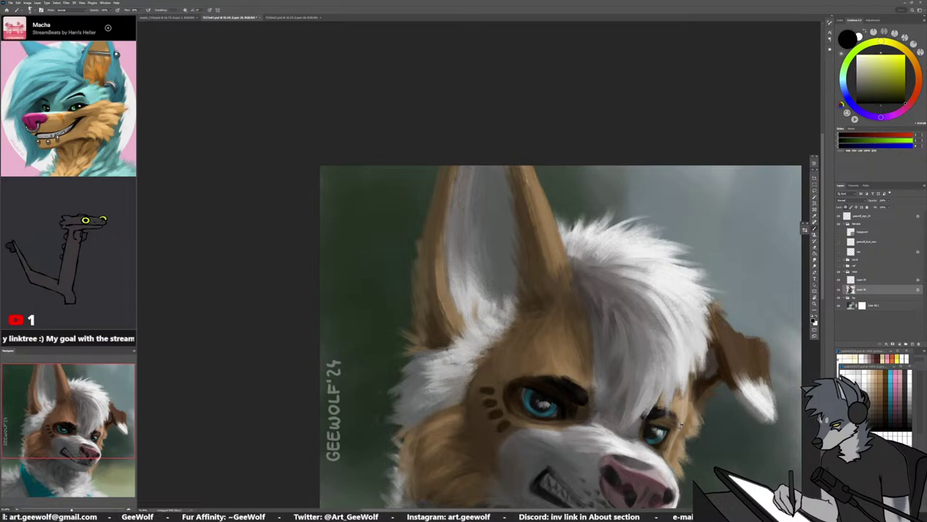
alt+click(570, 407)
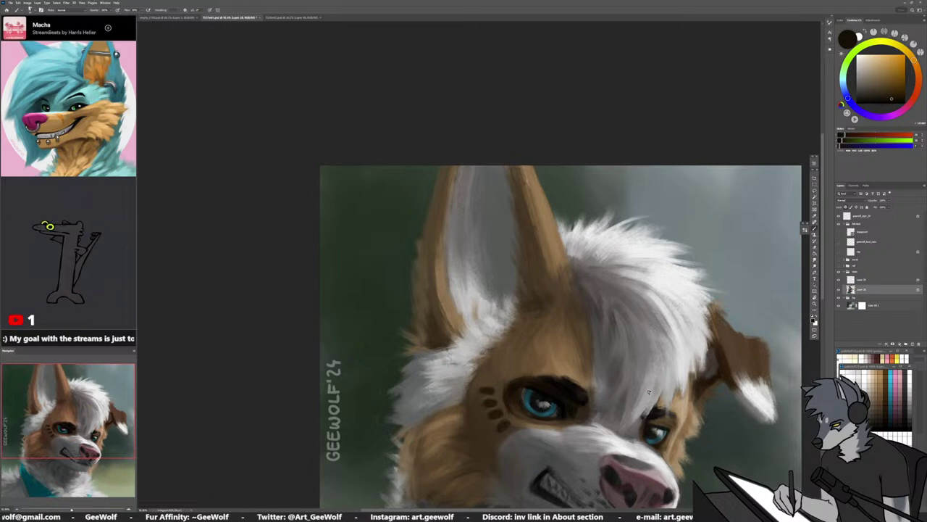
alt+click(581, 392)
click(866, 95)
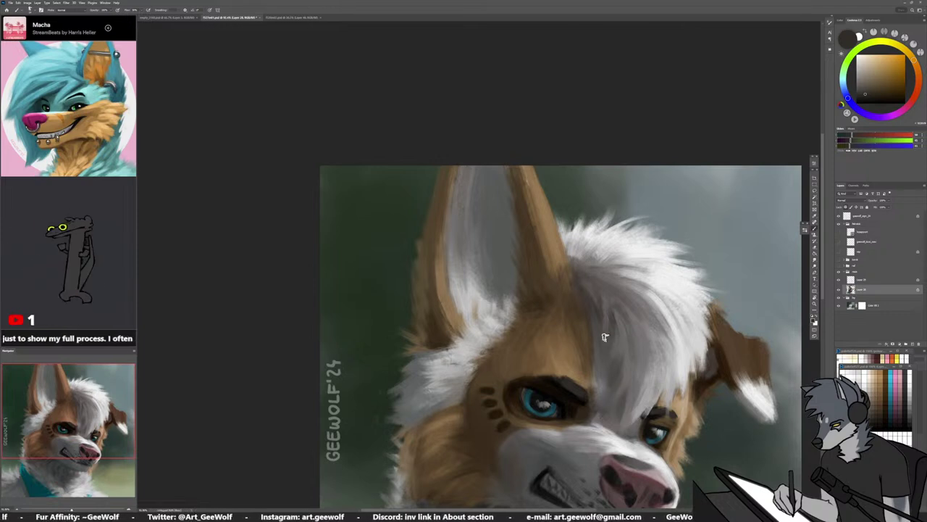
Deepen the forelock's shaded inner side beside the forehead with sampled greys and dark strands in near-black
alt+click(594, 306)
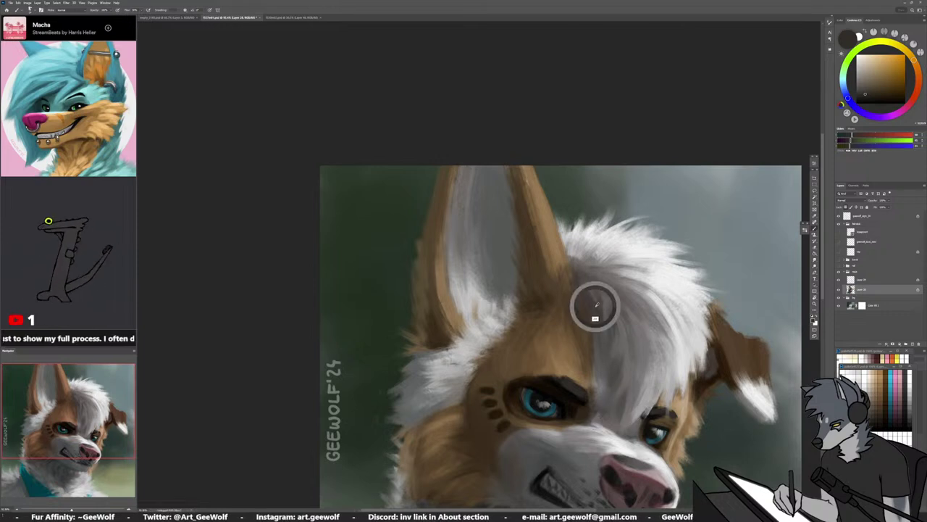
alt+click(614, 355)
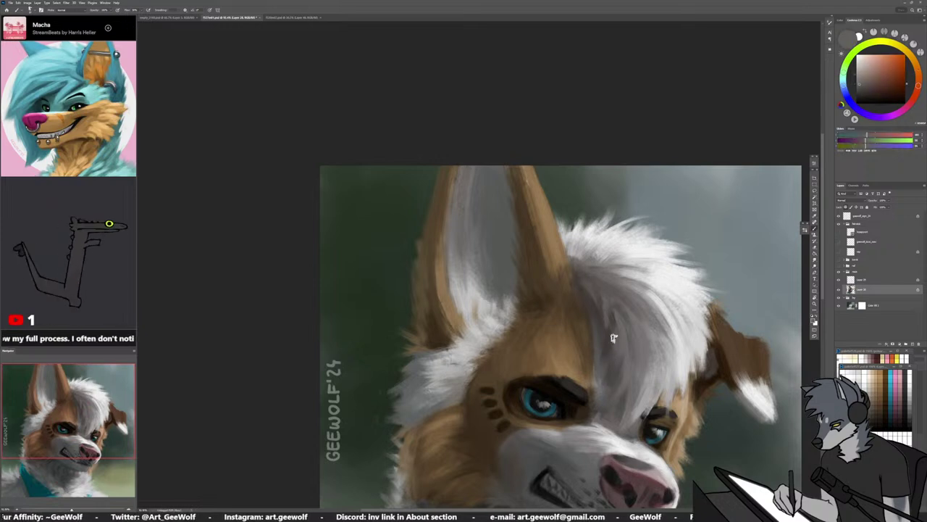
alt+click(616, 316)
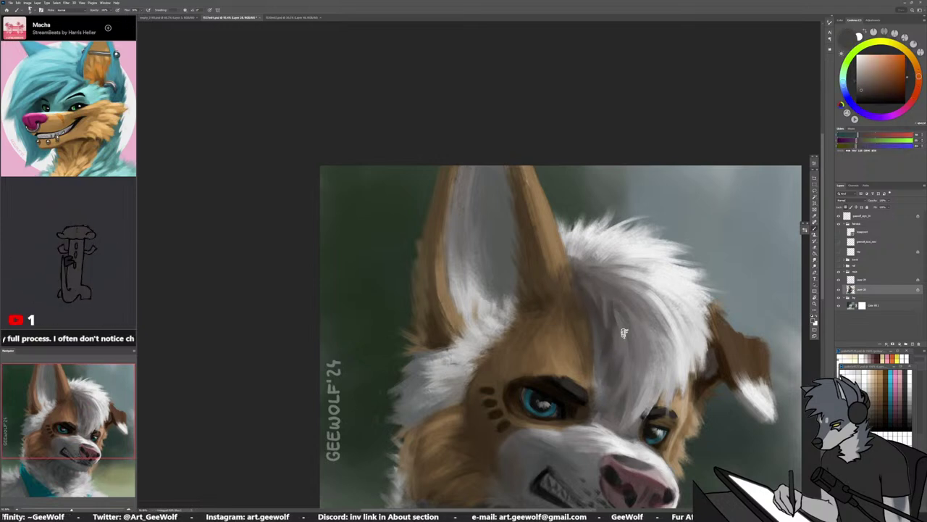
alt+click(618, 345)
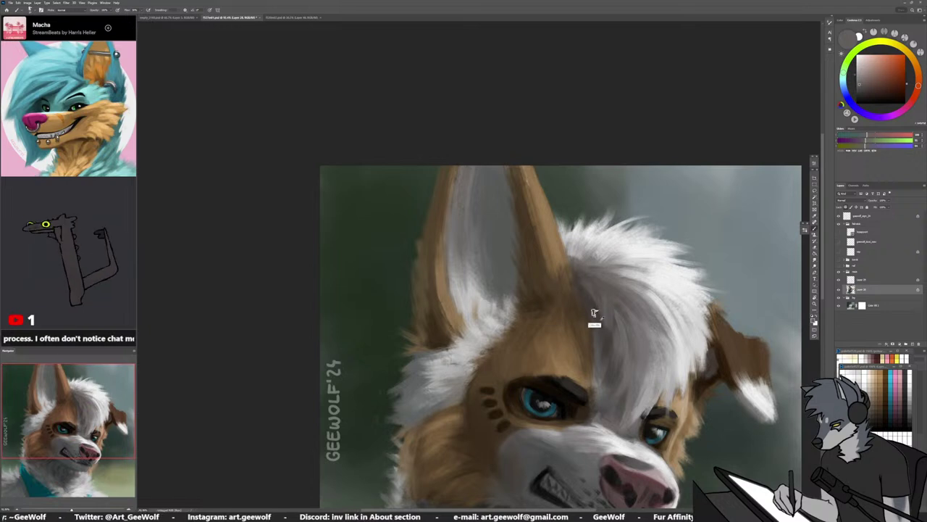
alt+click(594, 313)
drag(865, 92, 865, 97)
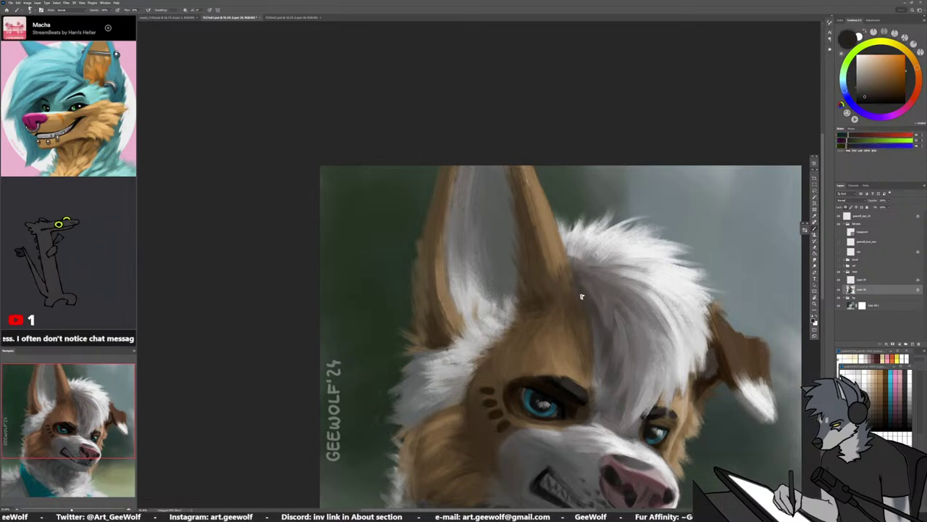
mouse_move(581, 296)
mouse_down()
mouse_move(586, 333)
mouse_move(599, 321)
mouse_up()
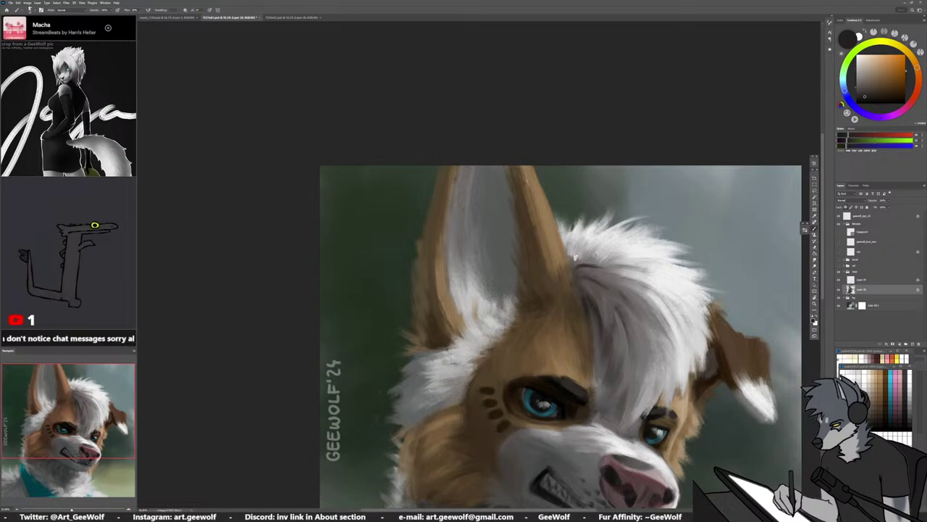
Paint lighter strands through the shaded middle of the forelock with sampled mid grey and light grey
alt+click(599, 269)
alt+click(596, 270)
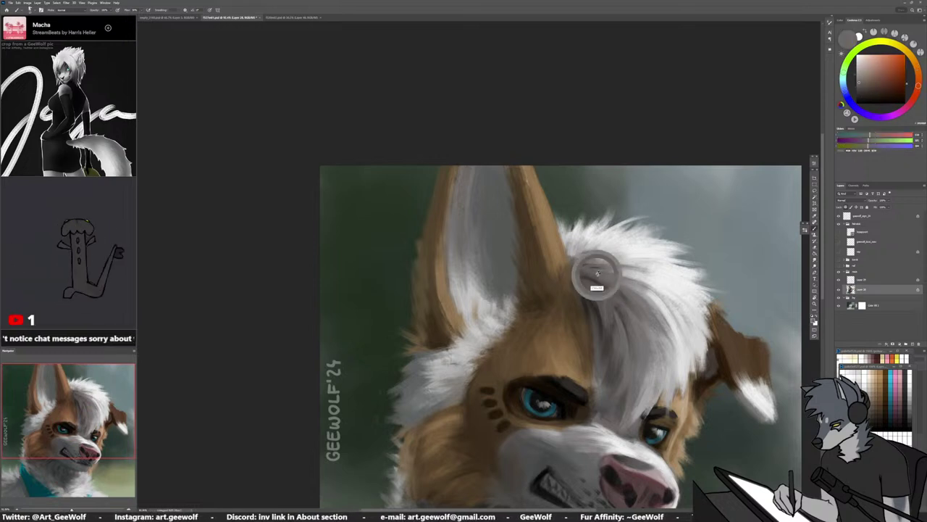
alt+click(645, 275)
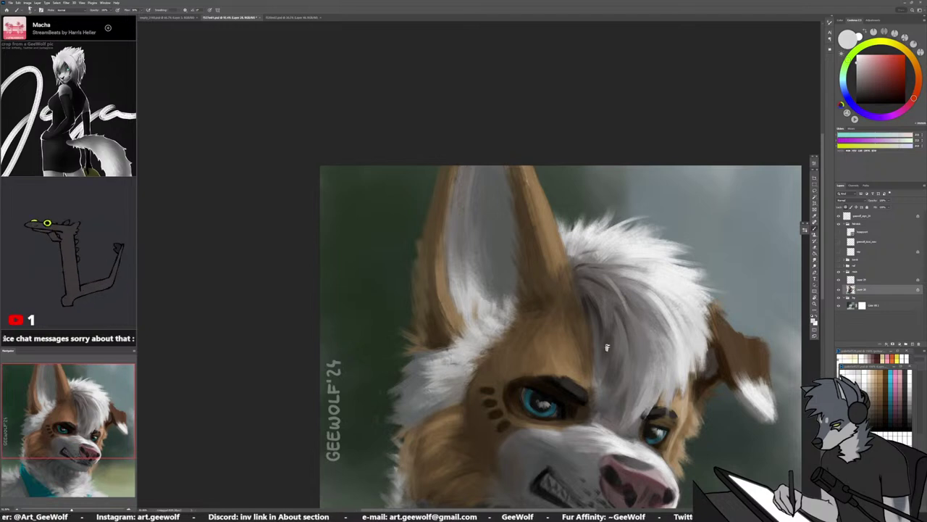
drag(620, 322, 608, 376)
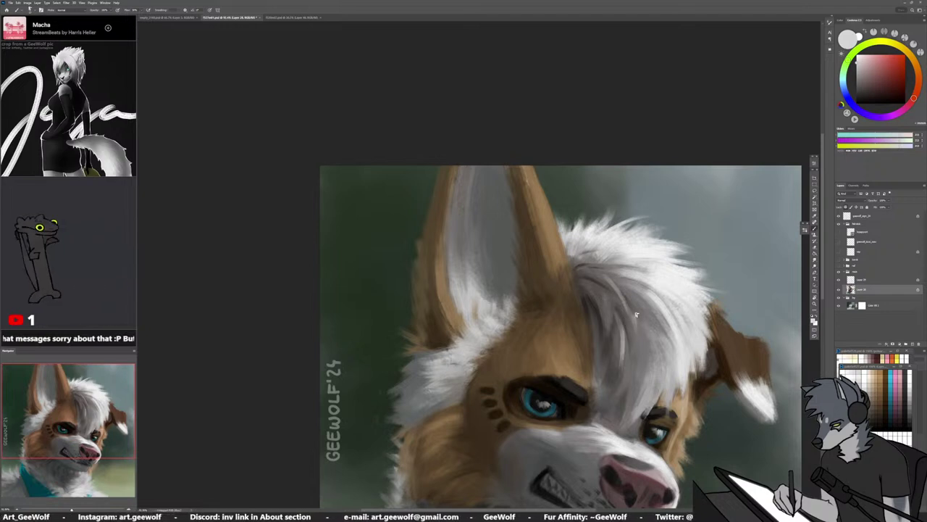
mouse_move(635, 296)
mouse_down()
mouse_move(658, 326)
mouse_move(653, 340)
mouse_up()
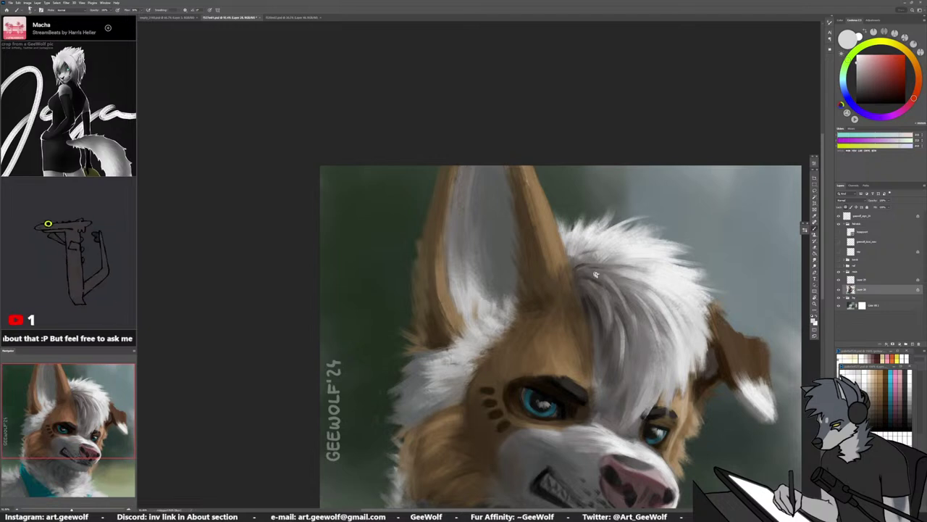
Refine the hair roots beside the upright ear's base with sampled grey and near-white
alt+click(575, 253)
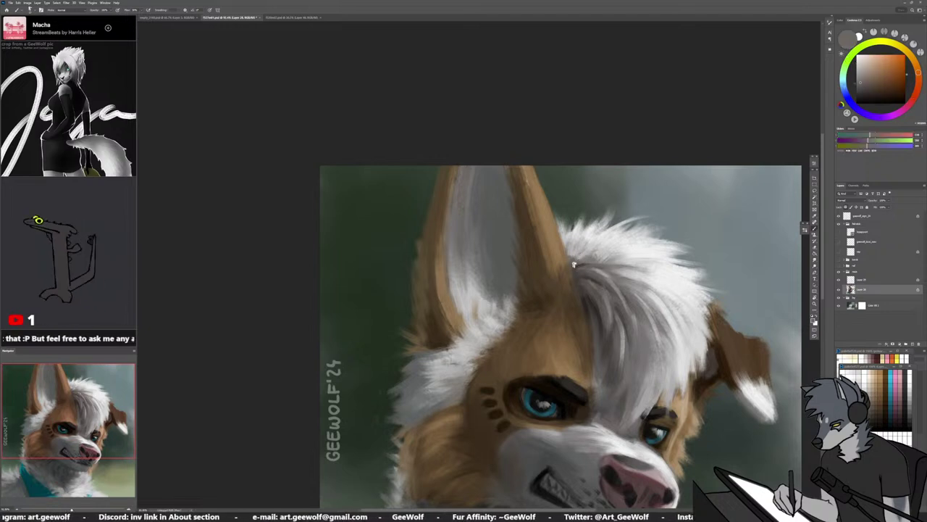
alt+click(593, 243)
alt+click(587, 245)
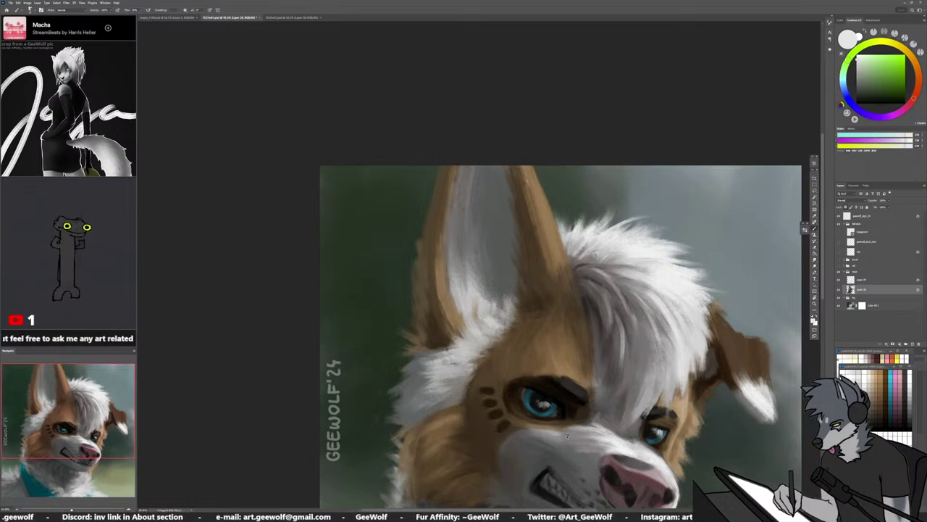
Mirror the view and examine the whole portrait at reduced size
scroll(568, 428, down, 6)
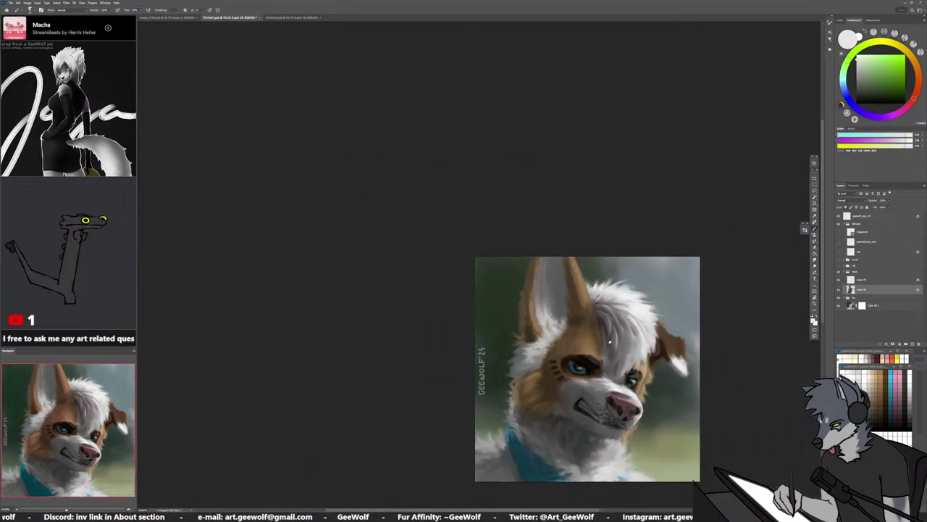
key(h)
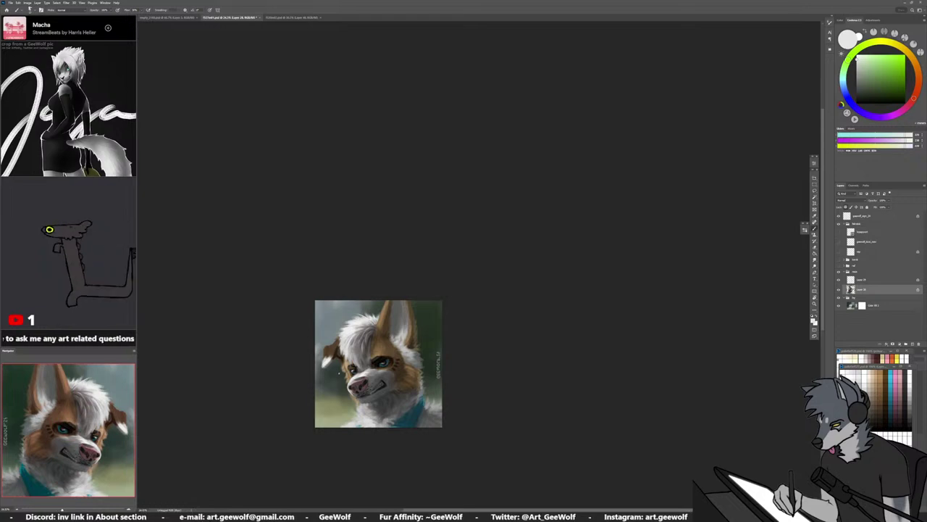
drag(342, 378, 500, 374)
scroll(500, 373, down, 2)
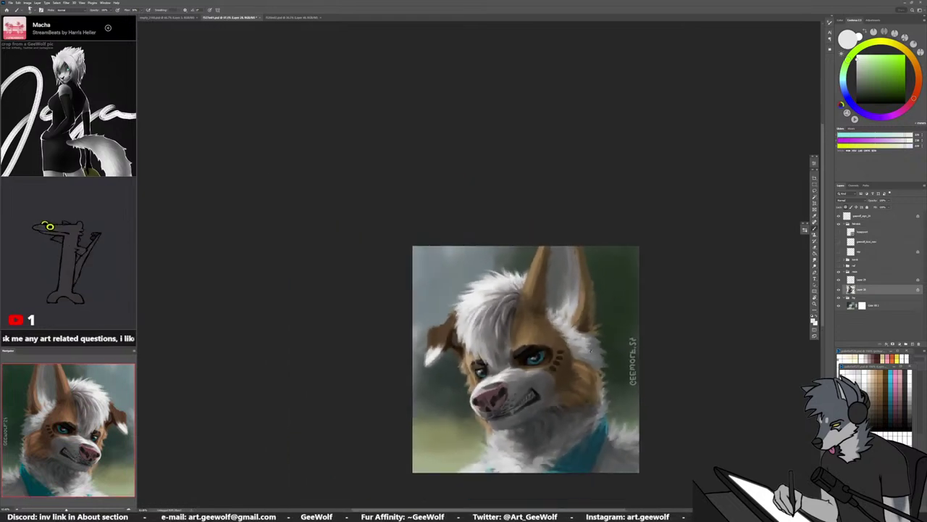
scroll(471, 375, up, 3)
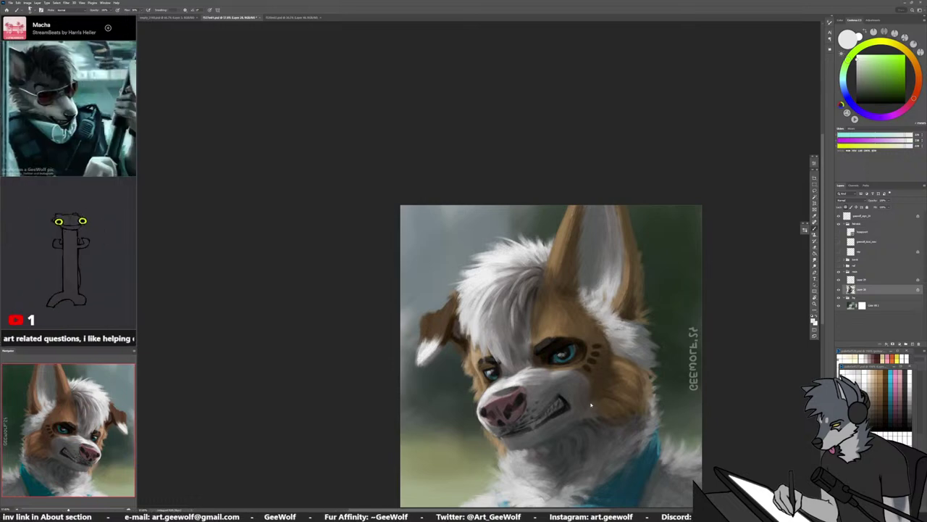
Warp the portrait layer in Liquify, adjusting the mouth corner, forehead and forelock roots
key(ctrl+shift+x)
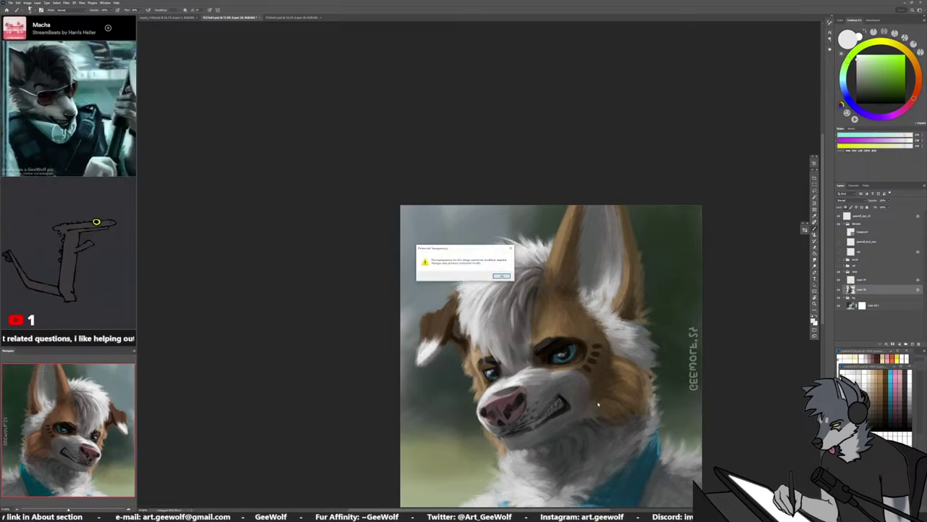
click(502, 276)
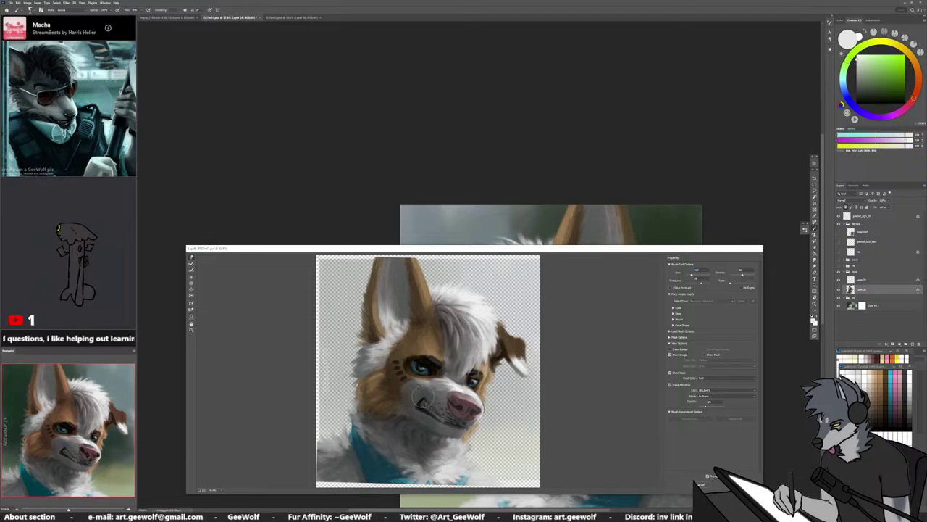
drag(416, 406, 425, 397)
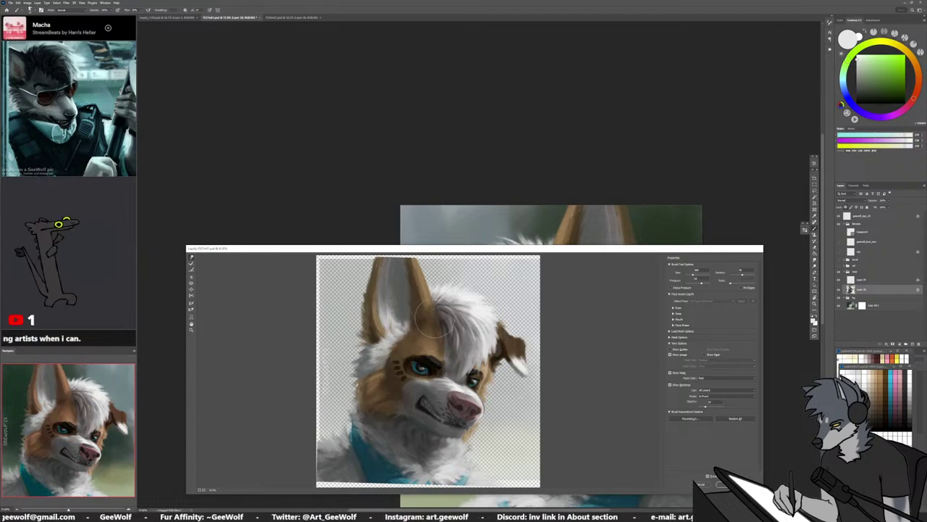
mouse_move(434, 319)
mouse_down()
mouse_move(467, 317)
mouse_move(453, 317)
mouse_move(507, 340)
mouse_up()
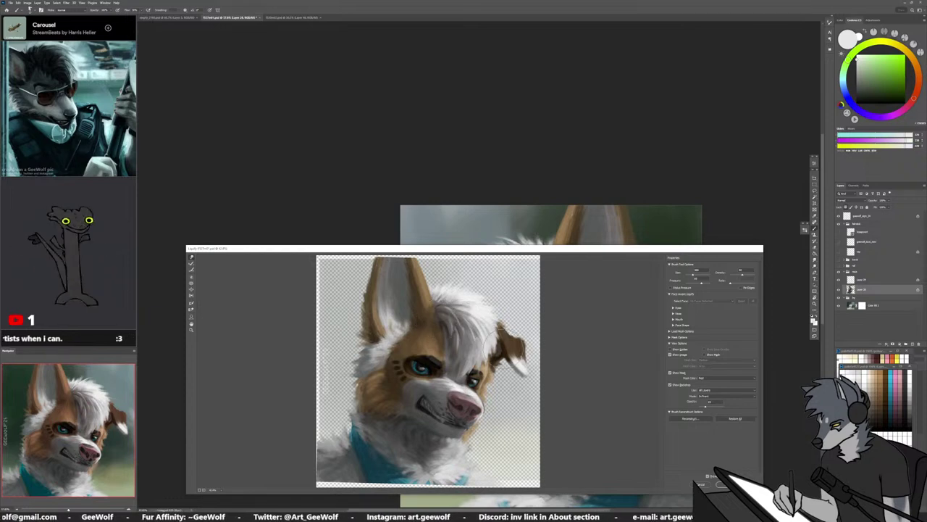
mouse_move(442, 304)
mouse_down()
mouse_move(455, 304)
mouse_move(446, 306)
mouse_up()
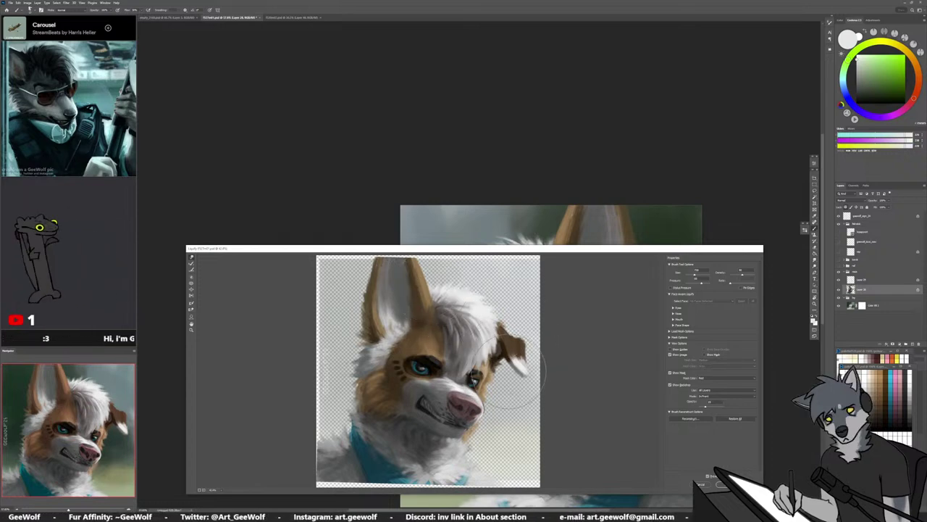
Reshape the far cheek, muzzle edge, nose and near eye area with small Liquify warps and apply the filter
drag(505, 381, 488, 381)
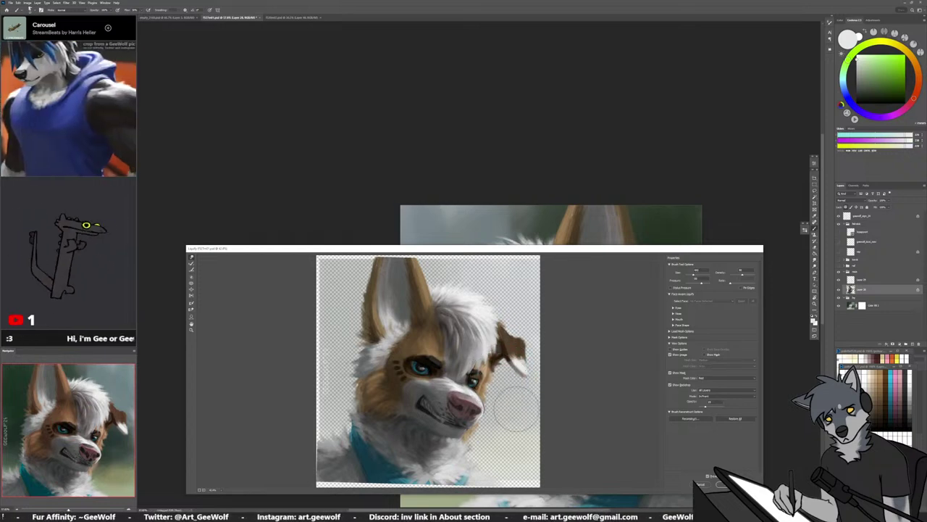
drag(483, 419, 495, 419)
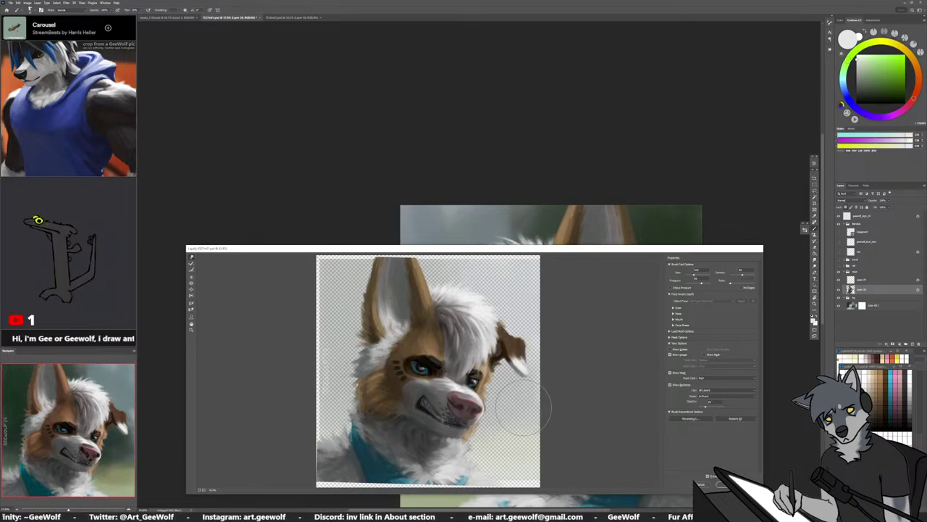
drag(462, 402, 452, 403)
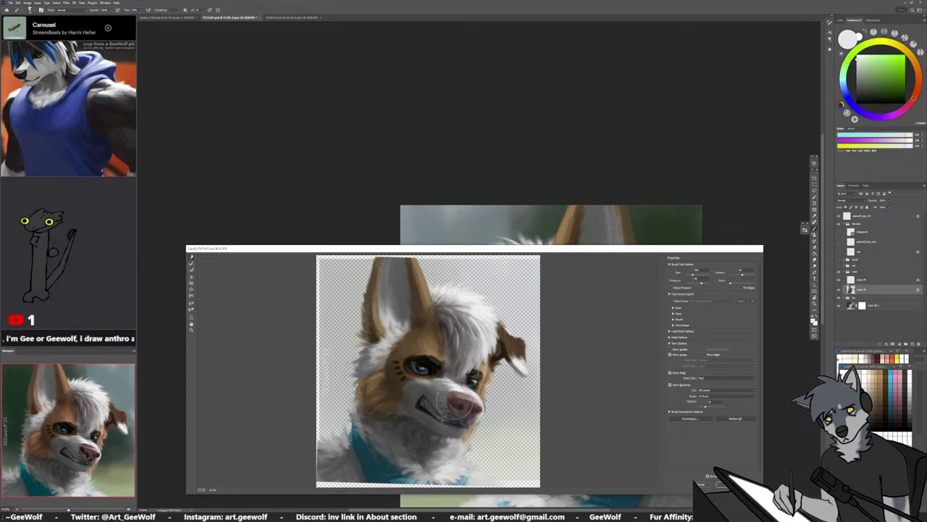
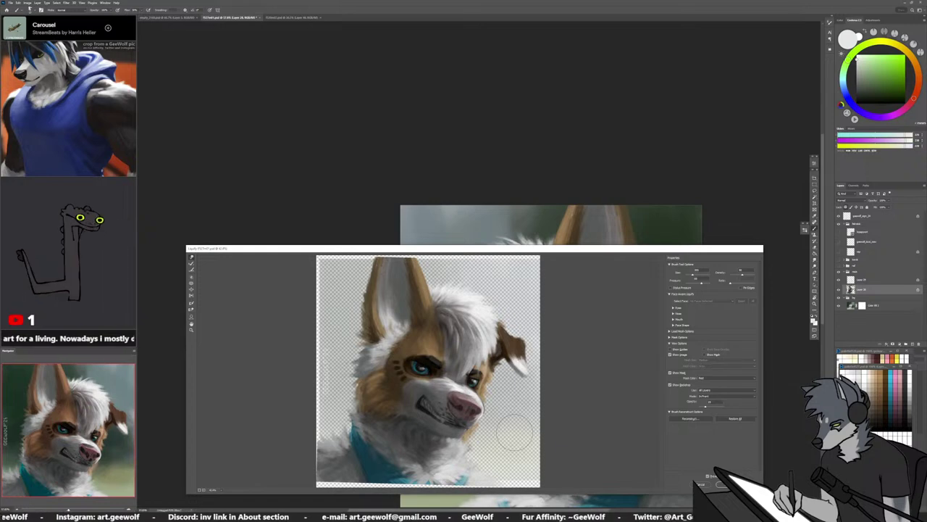
mouse_move(424, 375)
mouse_down()
mouse_move(436, 374)
mouse_move(410, 368)
mouse_move(402, 383)
mouse_move(428, 402)
mouse_up()
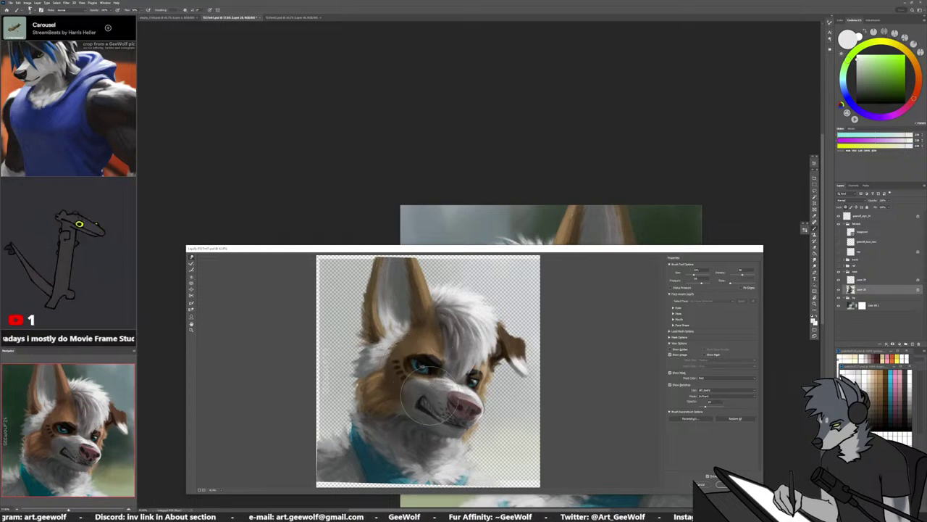
drag(433, 365, 435, 368)
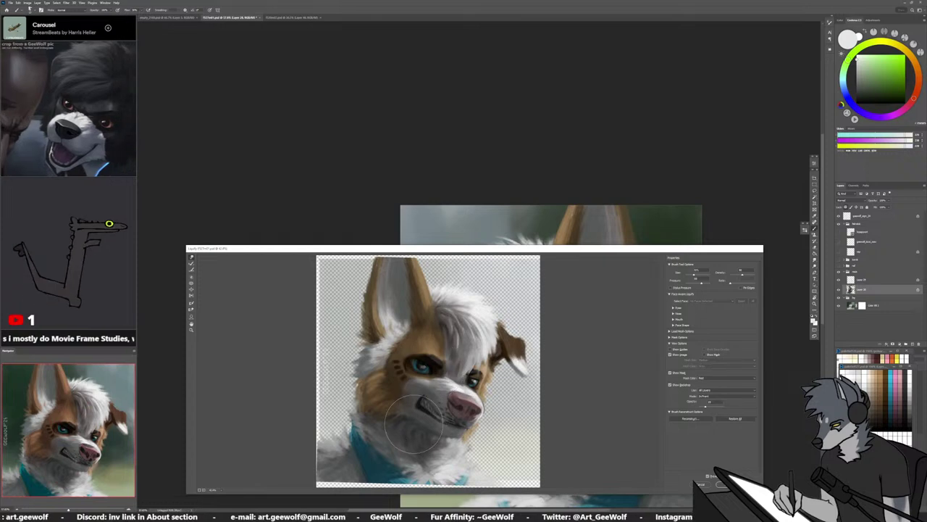
click(721, 484)
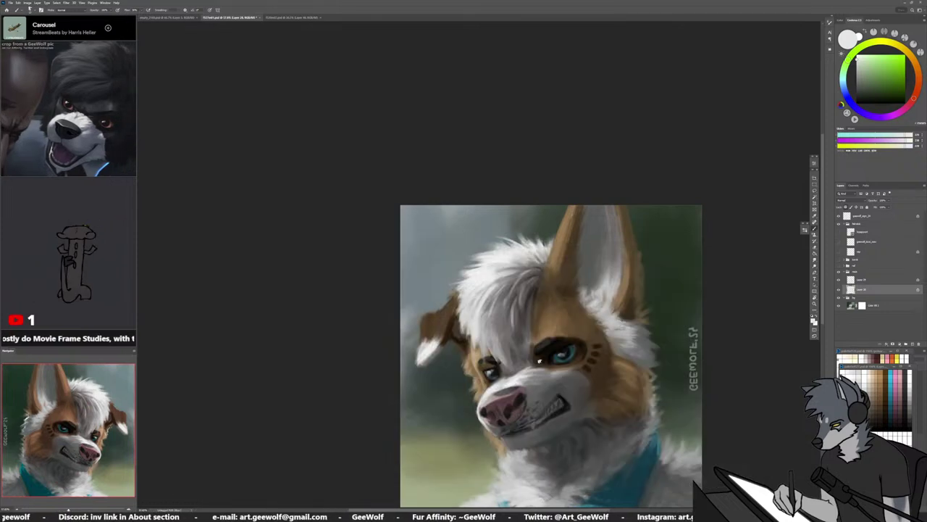
Return the view to its unmirrored orientation and compare the reshaped portrait at reduced and enlarged size
scroll(519, 393, down, 3)
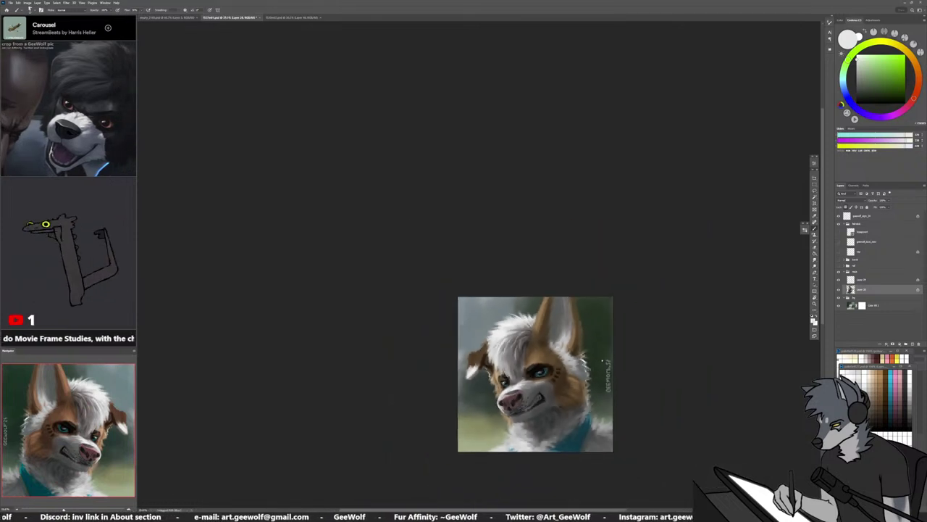
key(h)
drag(439, 362, 449, 388)
scroll(500, 391, up, 4)
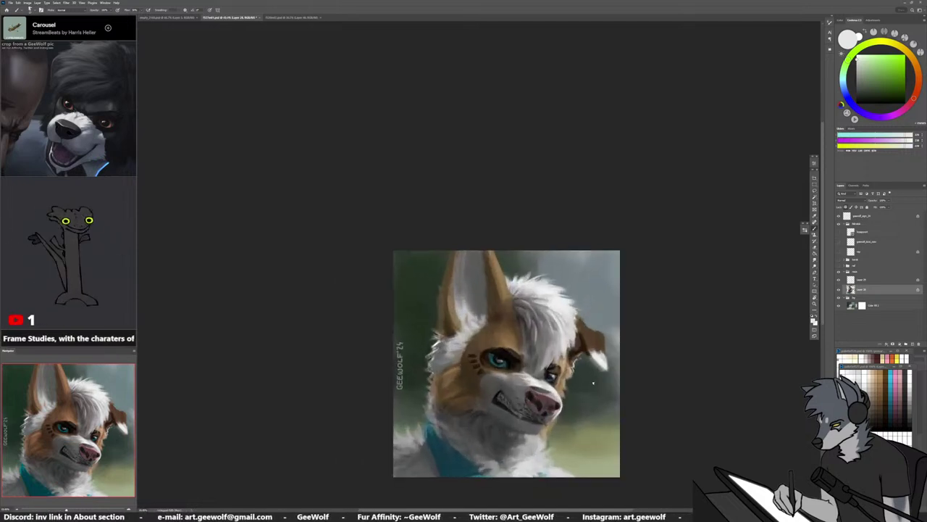
scroll(584, 357, up, 1)
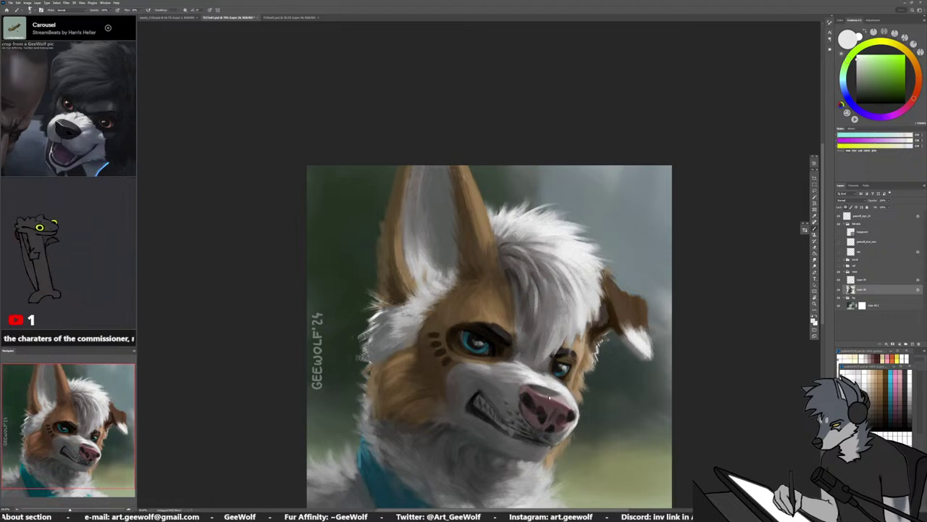
Reshape the muzzle bridge and nose of the portrait layer in Liquify and apply the filter
key(ctrl+shift+x)
click(502, 276)
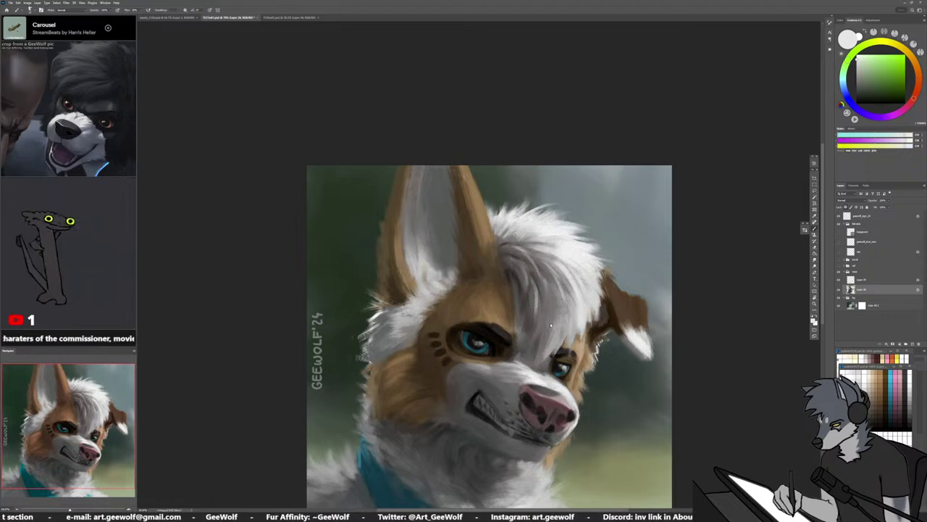
key(ctrl+shift+x)
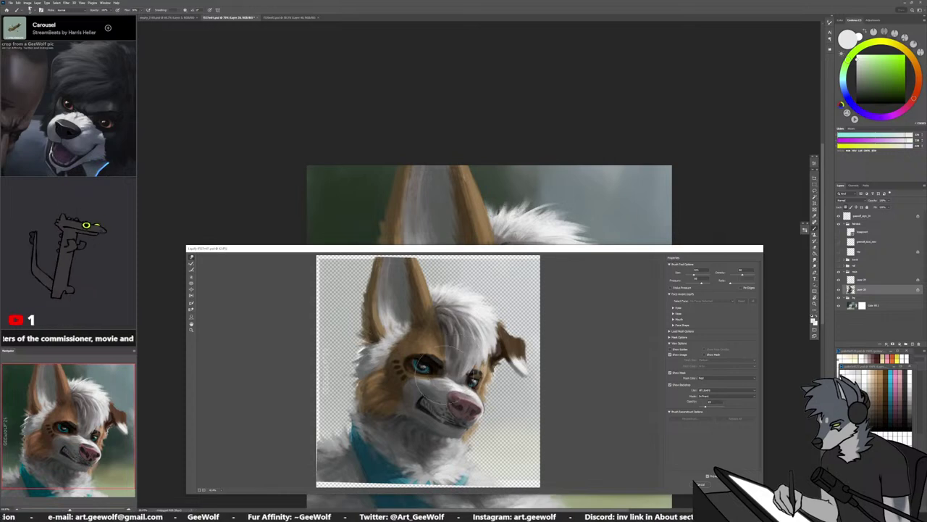
mouse_move(439, 381)
mouse_down()
mouse_move(459, 397)
mouse_move(452, 402)
mouse_move(469, 403)
mouse_up()
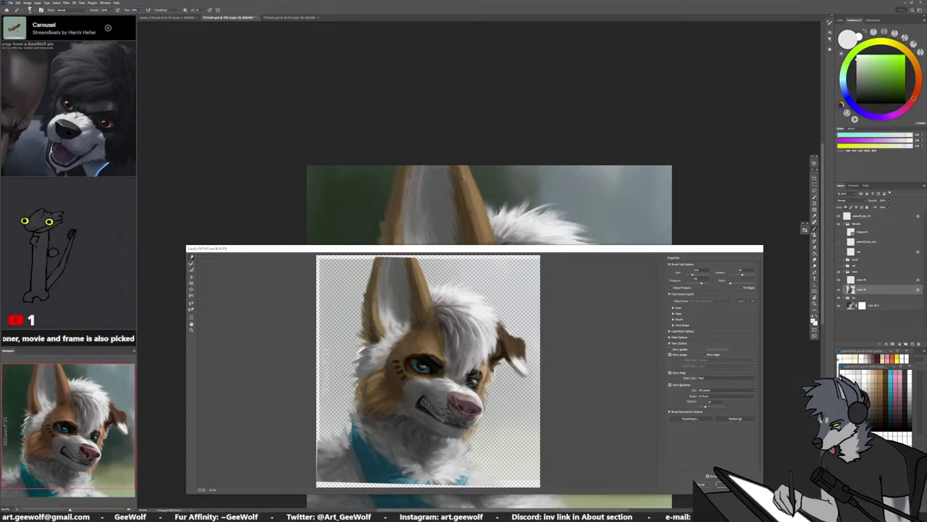
key(ctrl+plus)
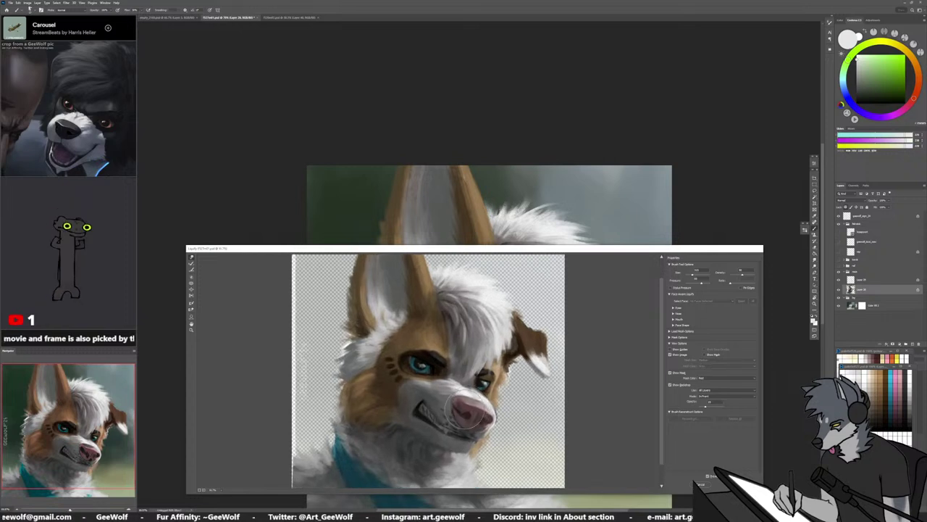
key(ctrl+plus)
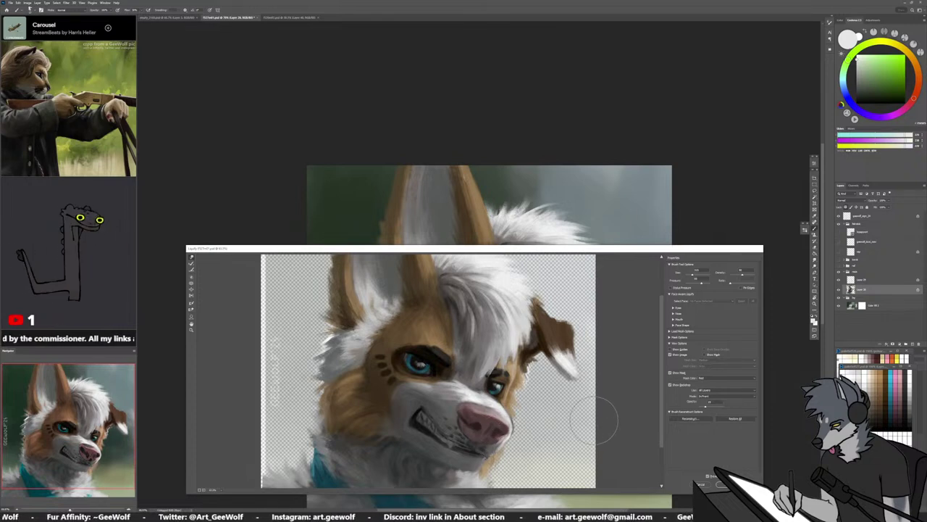
scroll(636, 462, down, 5)
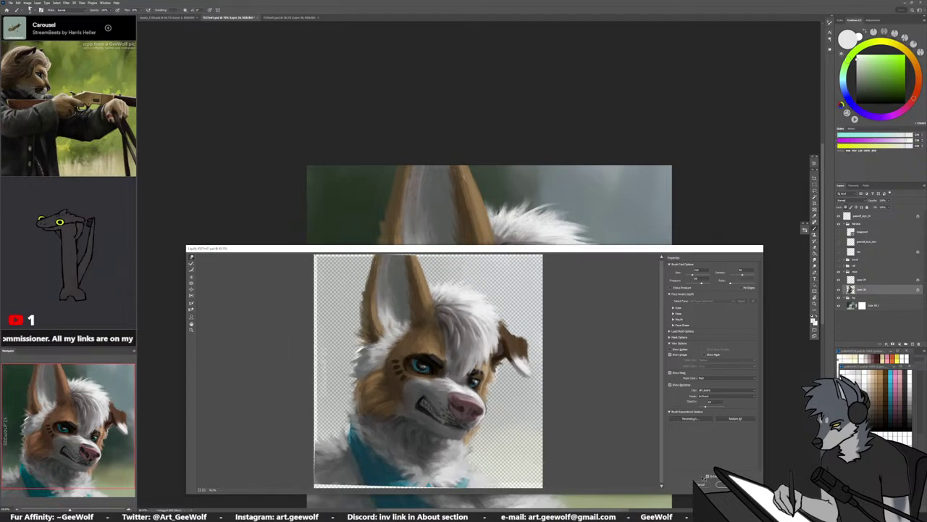
key(Return)
Adjust the dark spots on the nose with Lasso selections on the layer above the portrait, ready for erasing
scroll(523, 401, down, 5)
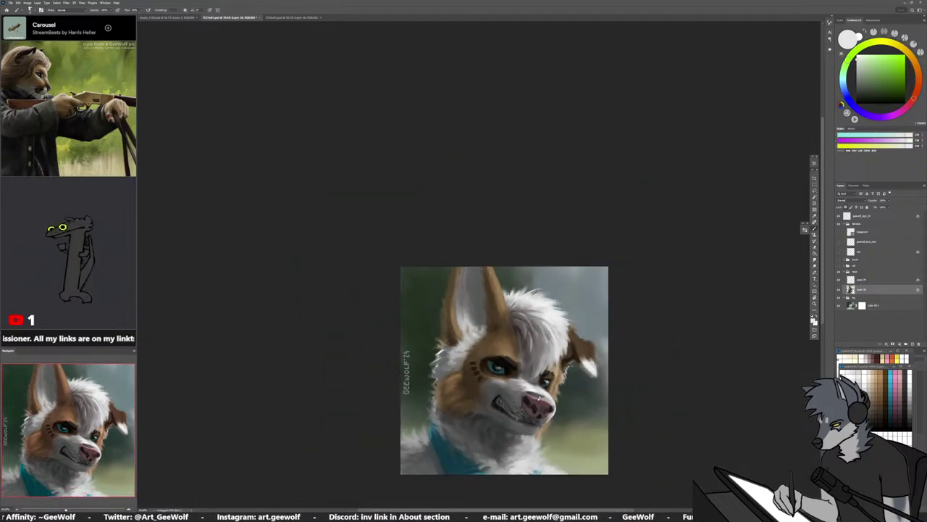
scroll(543, 396, up, 8)
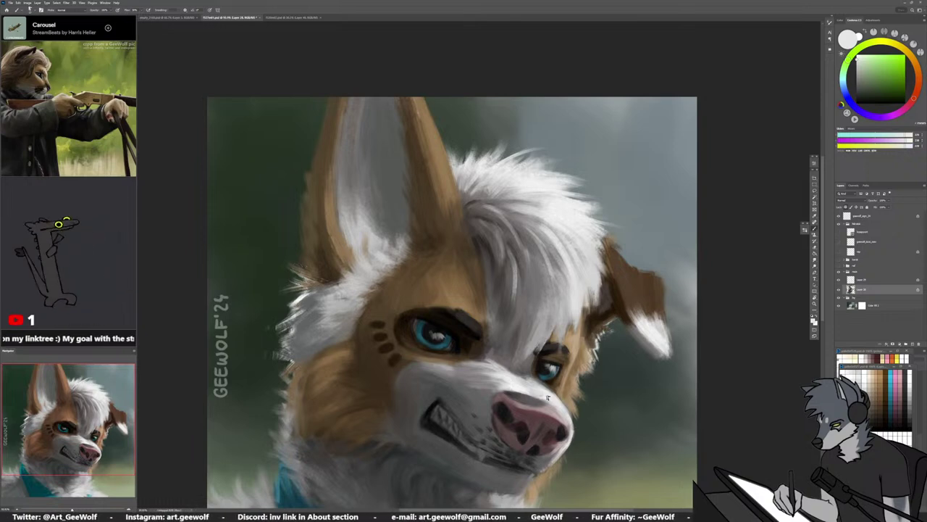
click(870, 279)
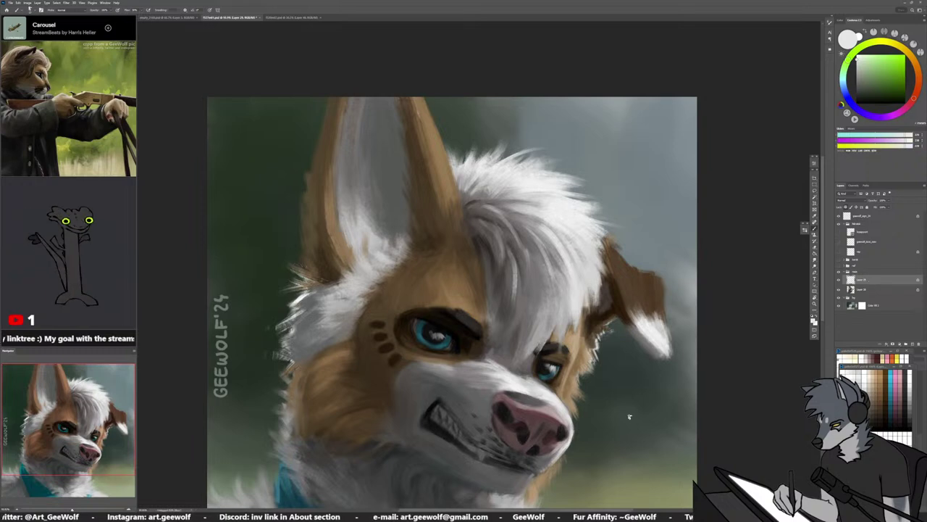
key(l)
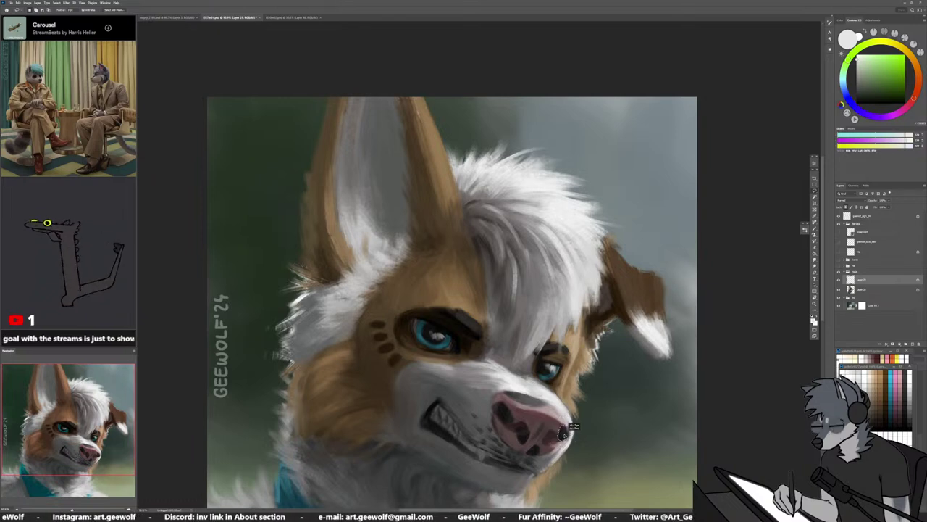
mouse_move(522, 414)
mouse_down()
mouse_move(484, 414)
mouse_move(492, 397)
mouse_move(516, 410)
mouse_up()
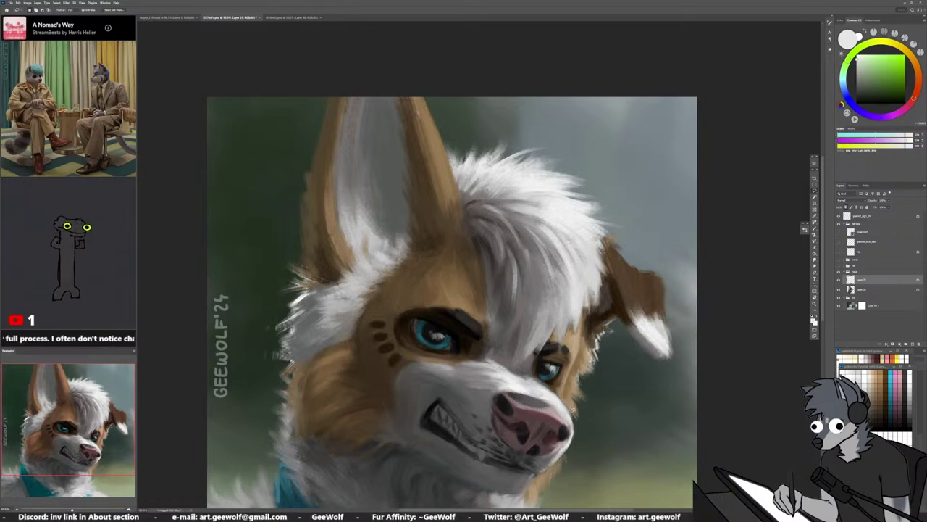
key(e)
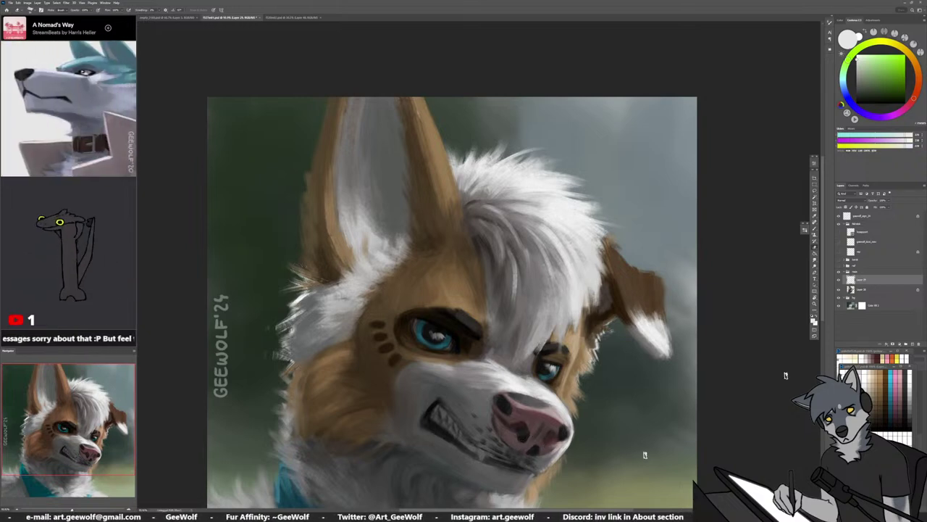
Refine the nose's shading and lower edge on the portrait layer with sampled dark reddish greys and light pinkish grey
click(870, 289)
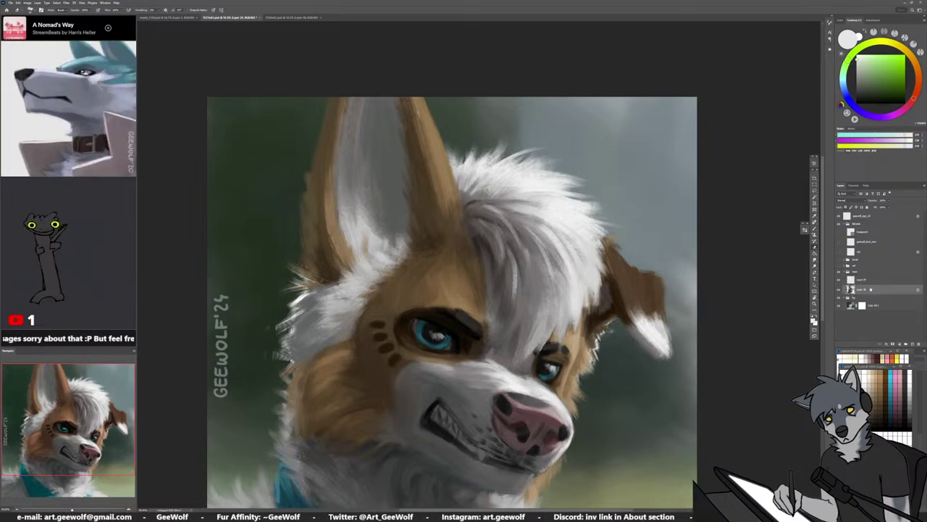
alt+click(537, 435)
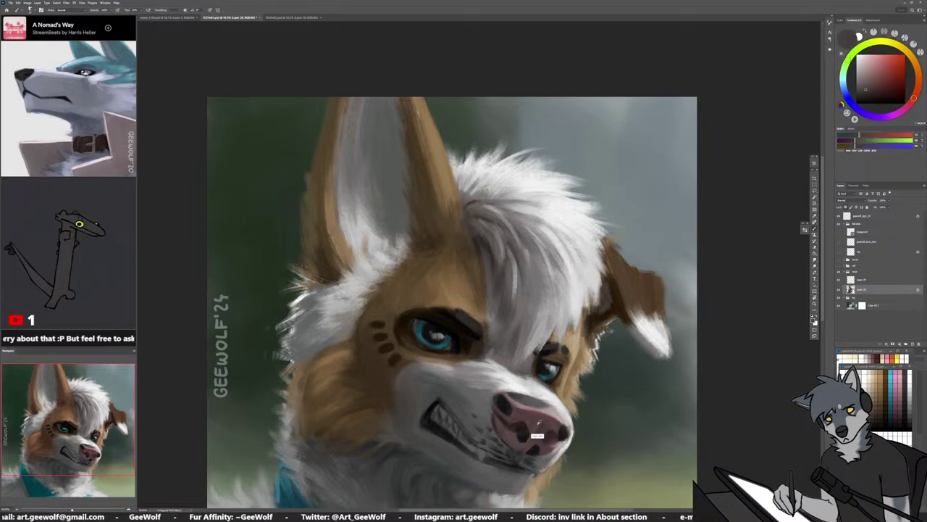
alt+click(539, 424)
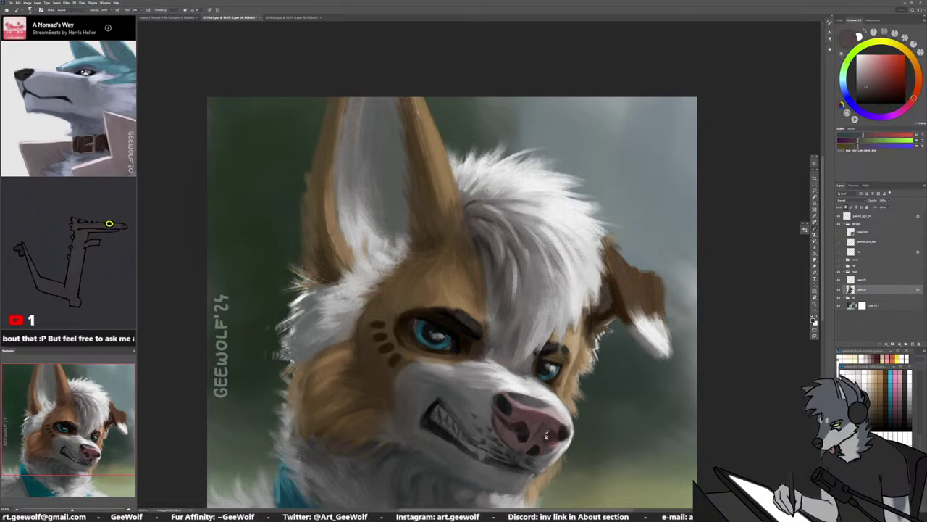
alt+click(524, 450)
alt+click(518, 455)
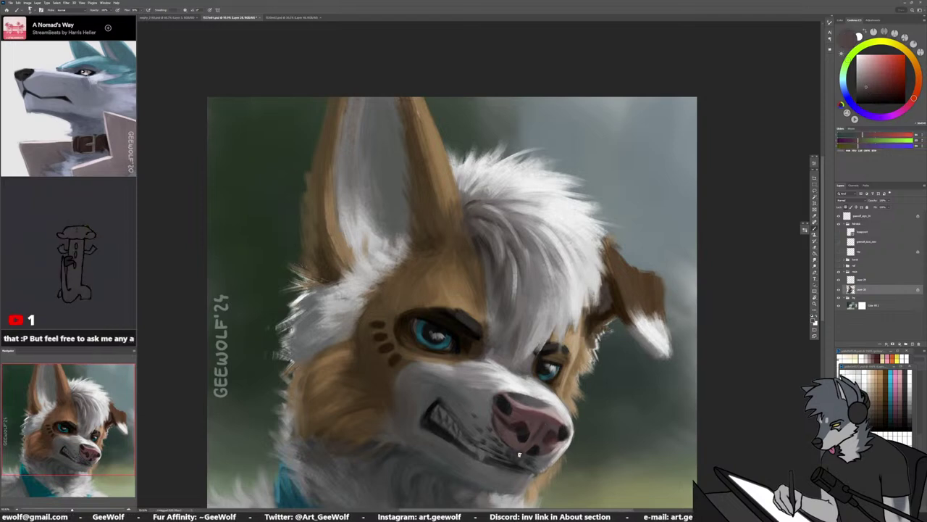
alt+click(549, 426)
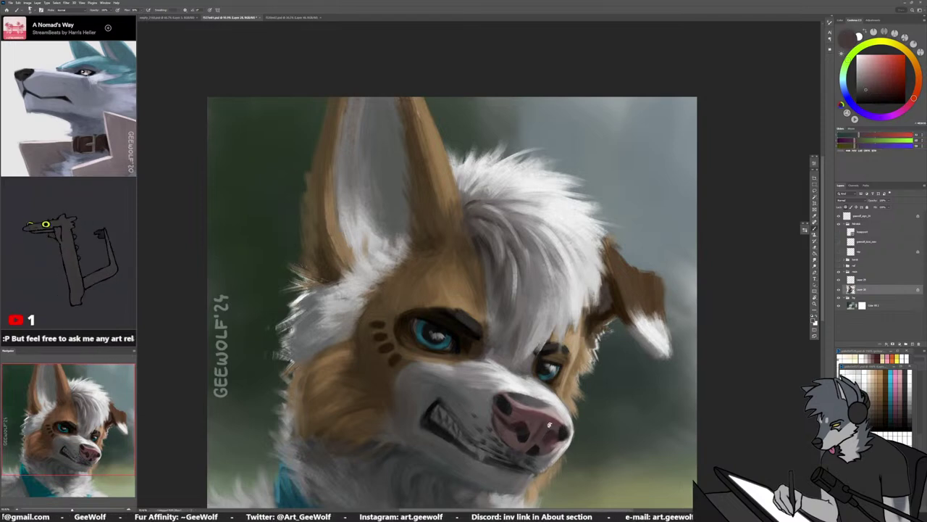
alt+click(540, 447)
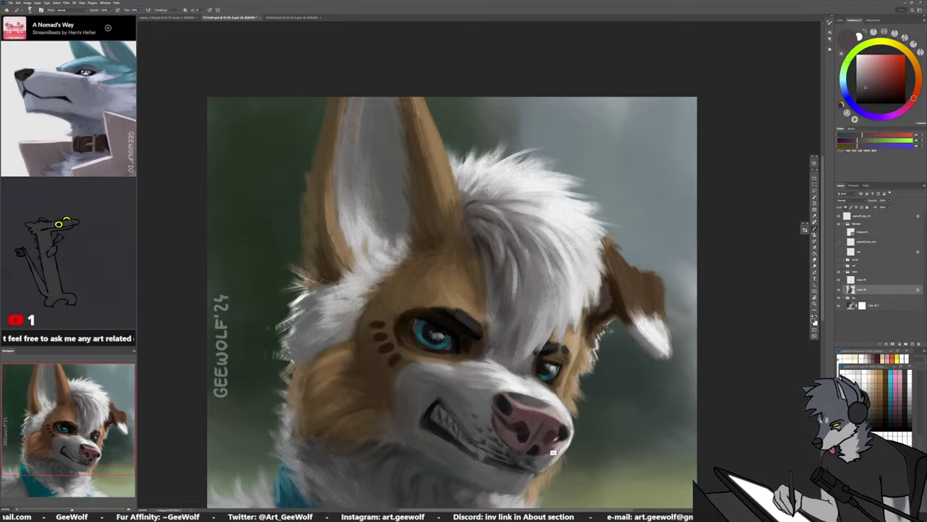
alt+click(557, 423)
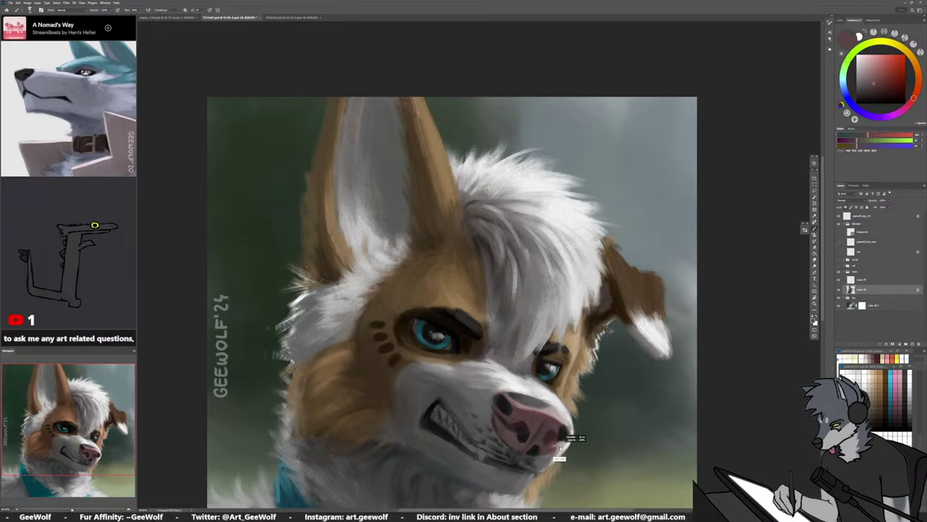
alt+click(558, 453)
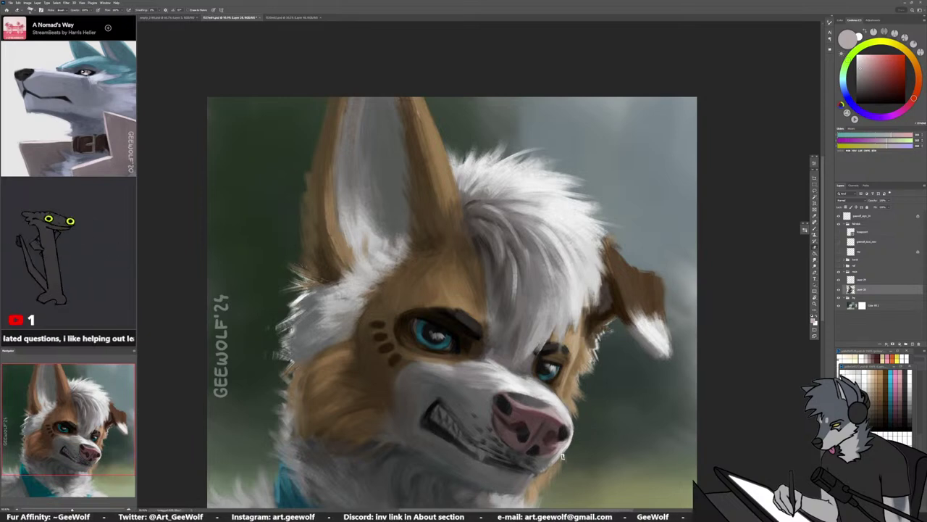
Refine the fur along the far cheek's outer edge on the portrait layer with sampled muted tan and brown tones
alt+click(585, 367)
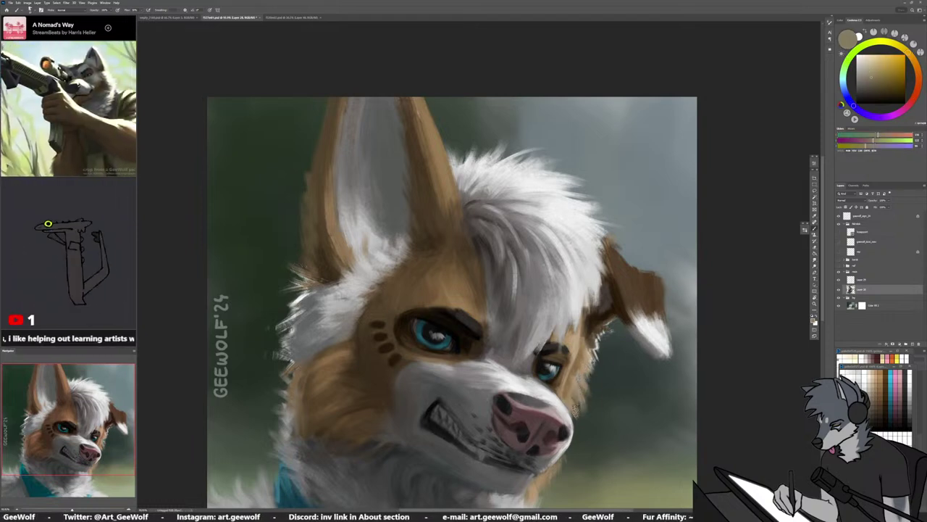
alt+click(571, 386)
alt+click(577, 388)
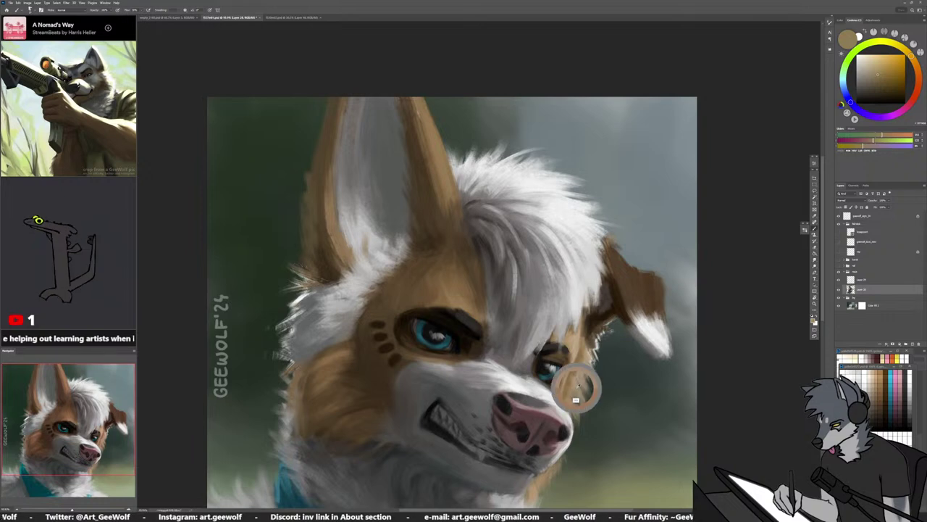
alt+click(577, 372)
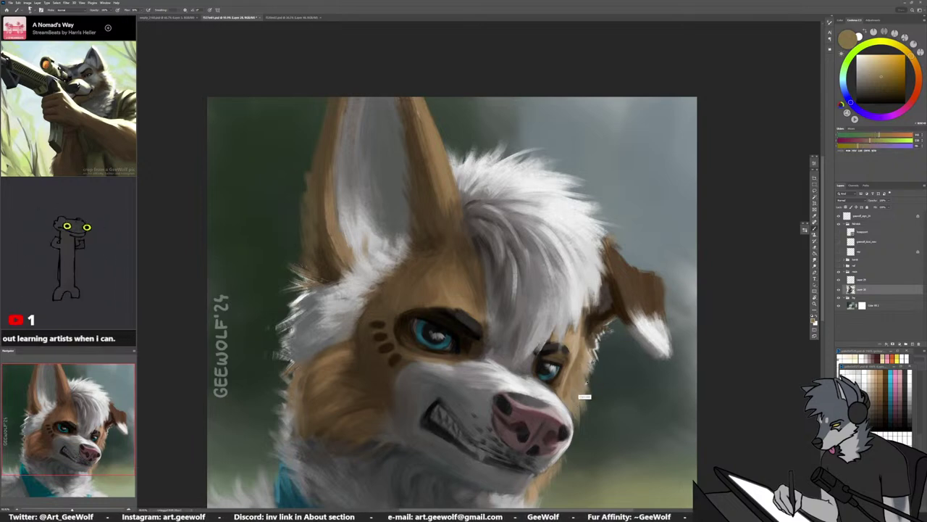
alt+click(589, 371)
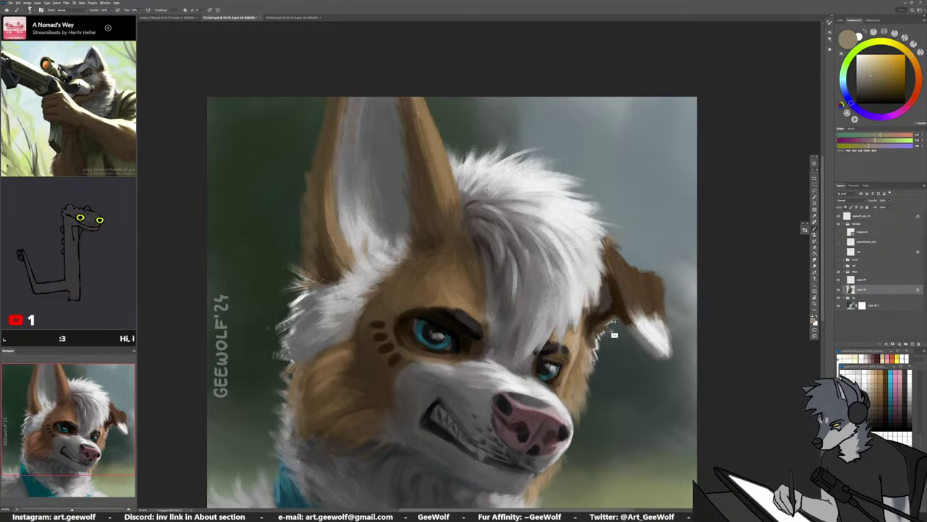
alt+click(586, 358)
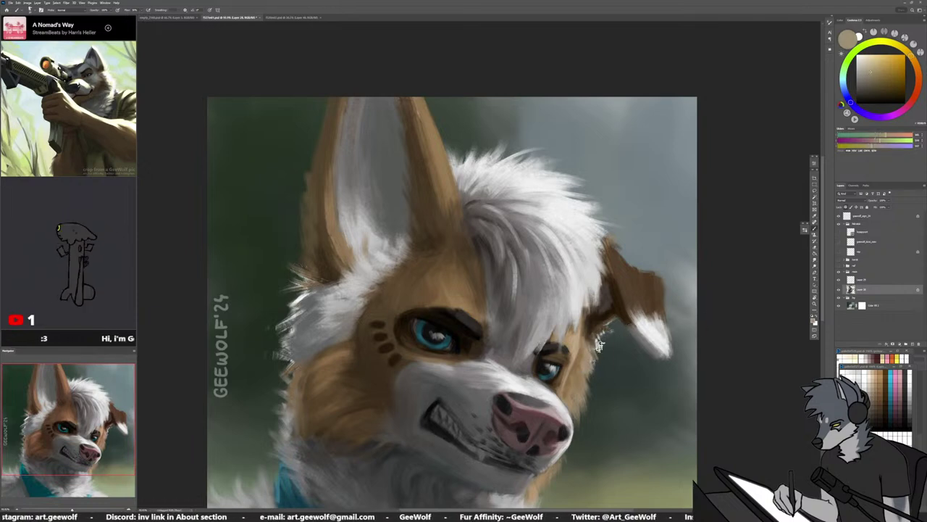
Paint dark brown shading where the folded ear meets the far cheek and blend it with sampled greyish brown and light tan
alt+click(655, 297)
drag(595, 337, 609, 324)
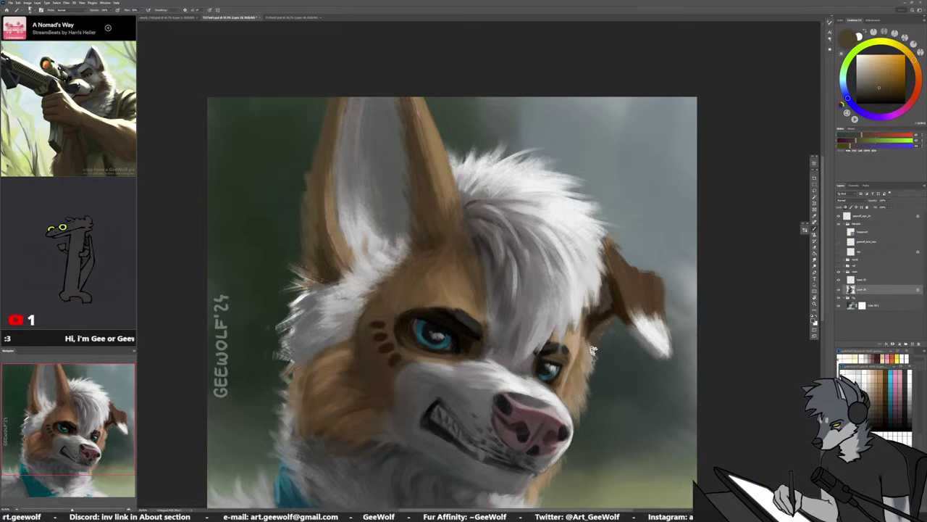
alt+click(592, 334)
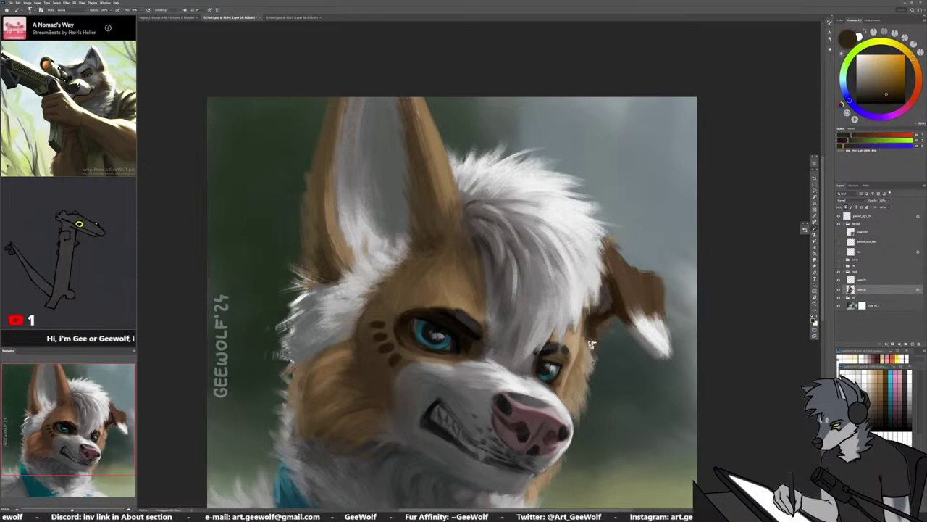
alt+click(589, 345)
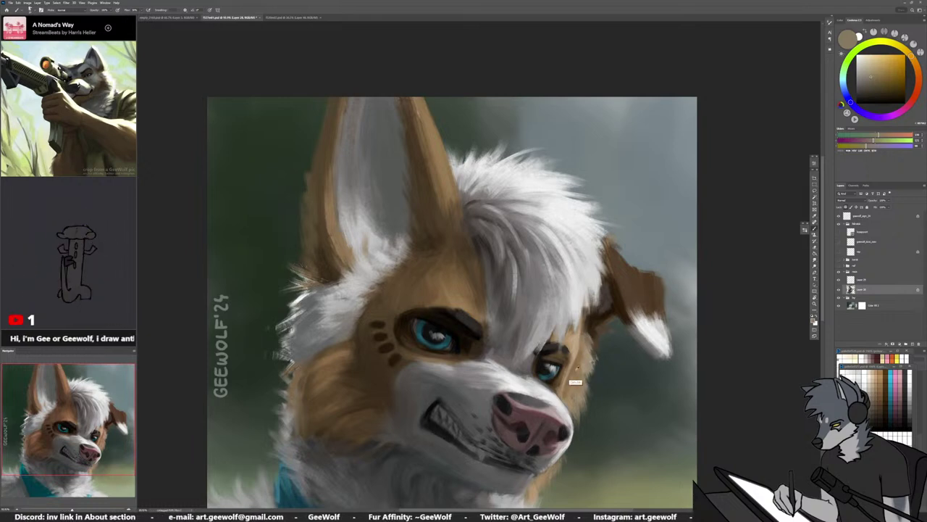
alt+click(592, 334)
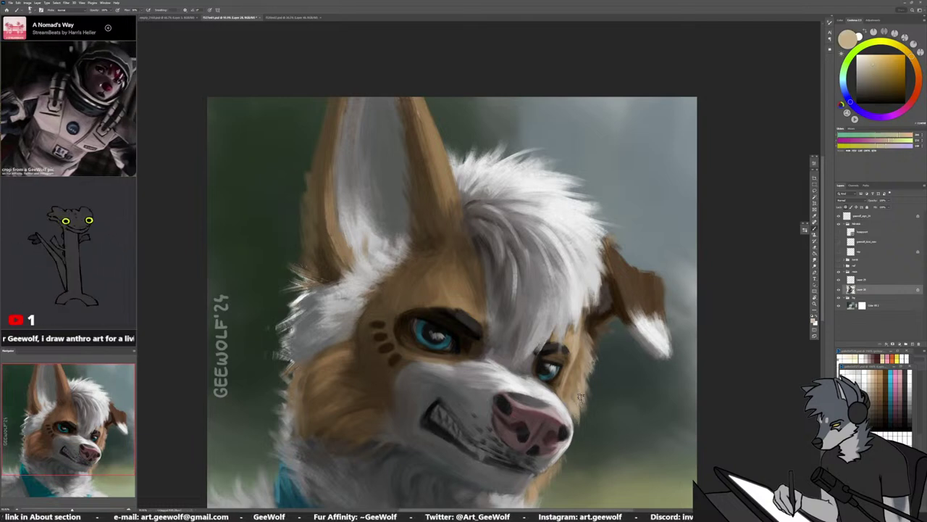
Add a new layer above the portrait layer, sample light tan, and mirror the view to rework the fur edge below the jaw
mouse_move(610, 410)
mouse_down()
mouse_move(612, 391)
mouse_move(586, 364)
mouse_up()
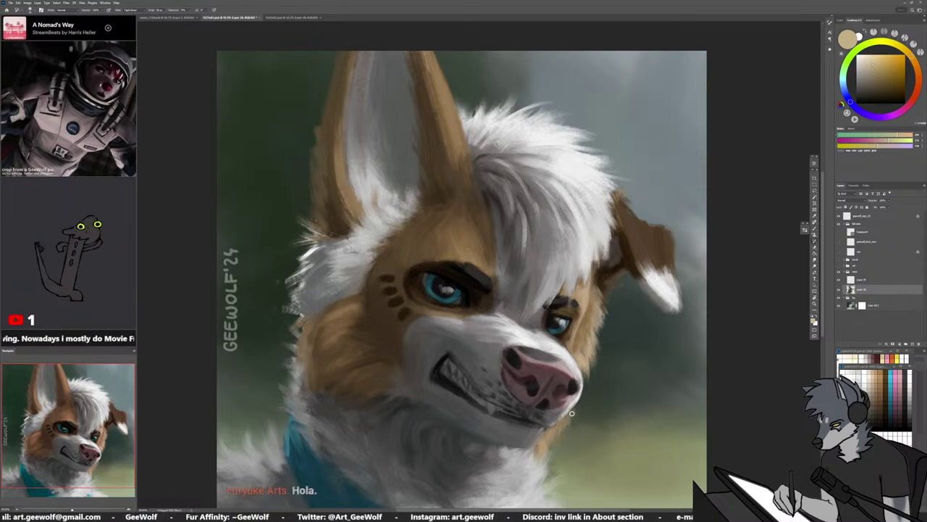
key(e)
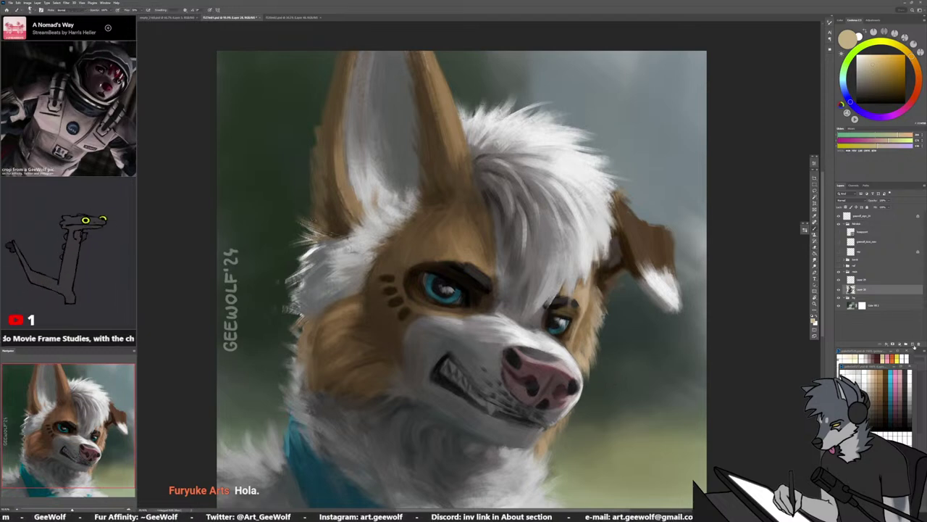
click(912, 344)
alt+click(584, 365)
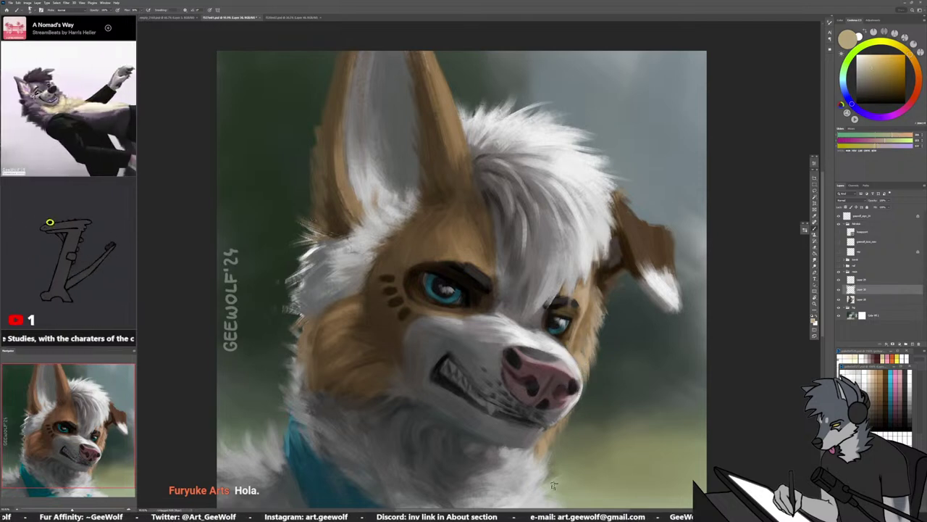
key(h)
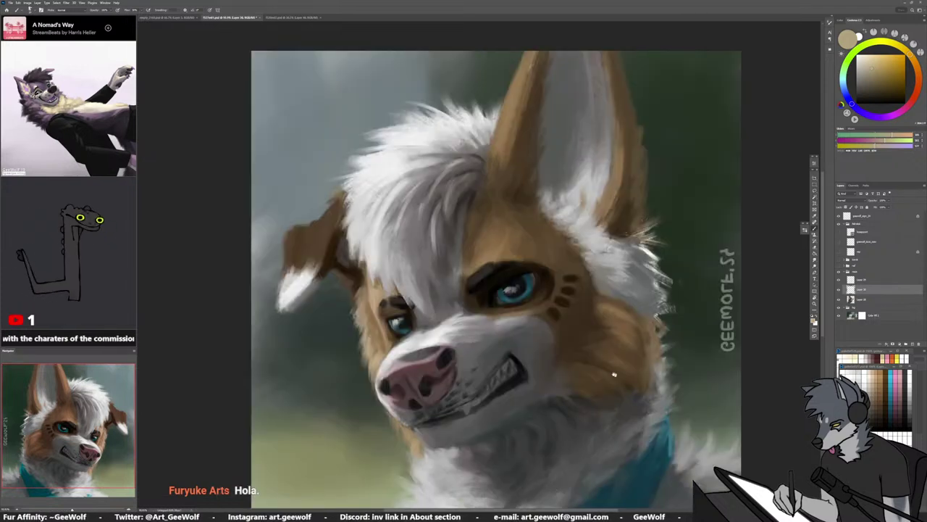
drag(614, 374, 651, 397)
drag(496, 461, 510, 436)
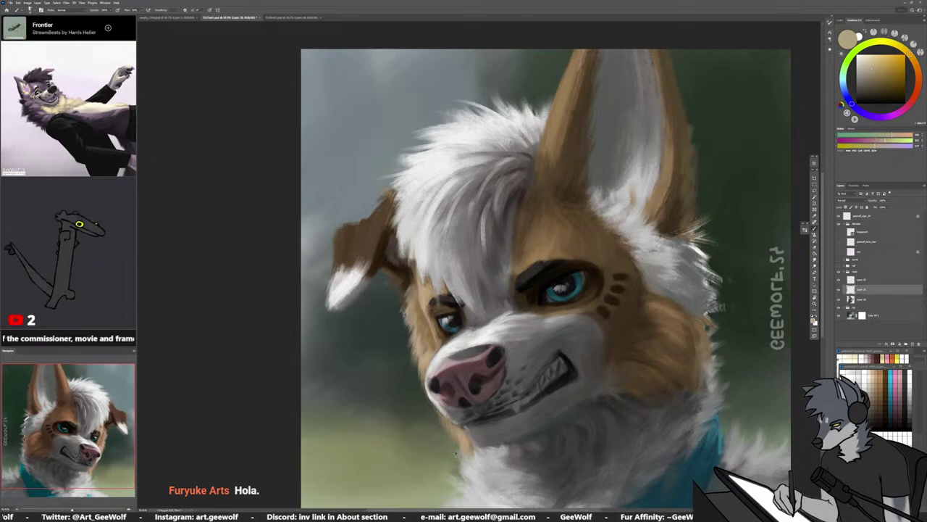
drag(572, 431, 577, 388)
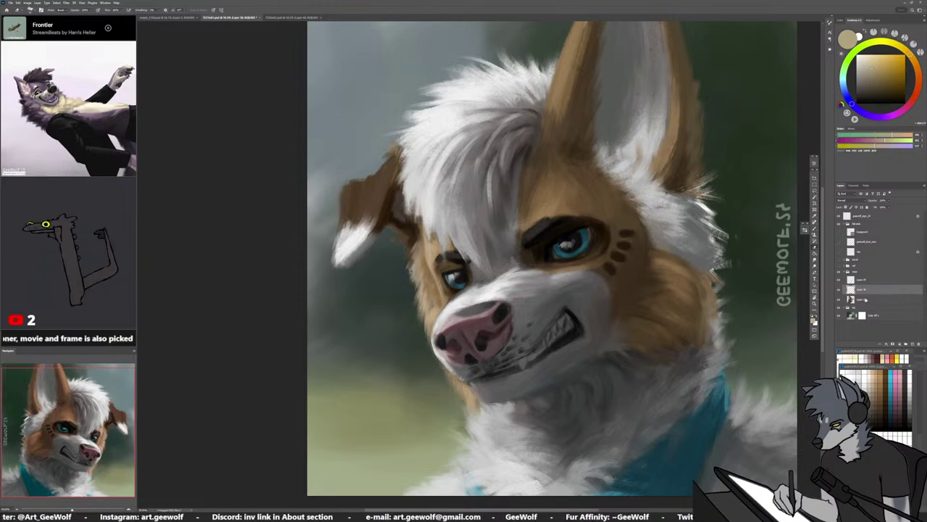
Select the portrait layer and paint near-white fur strokes down the front of the neck below the chin
key(alt+bracketleft)
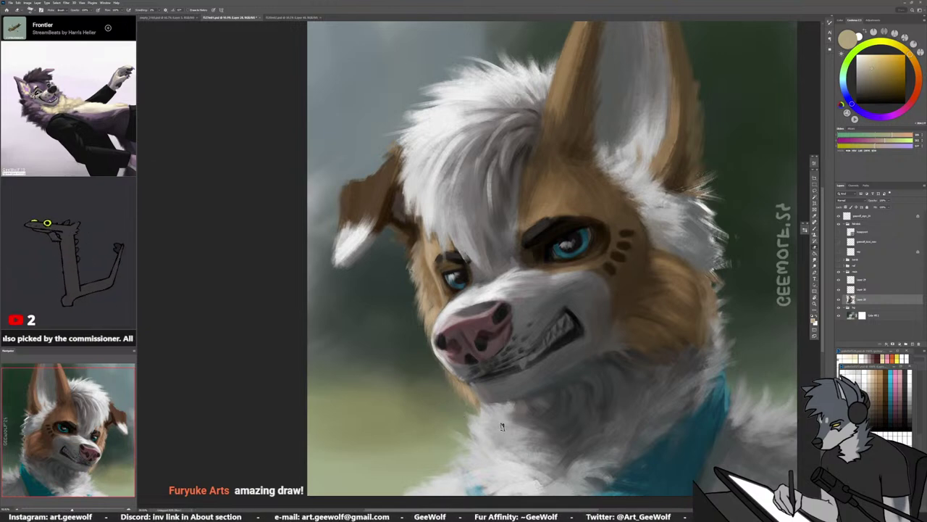
drag(671, 432, 646, 399)
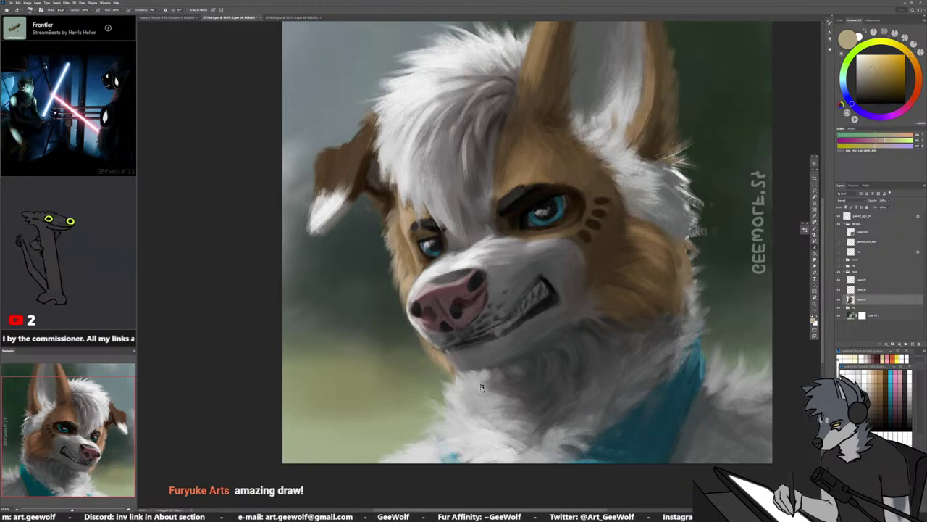
key(b)
click(432, 284)
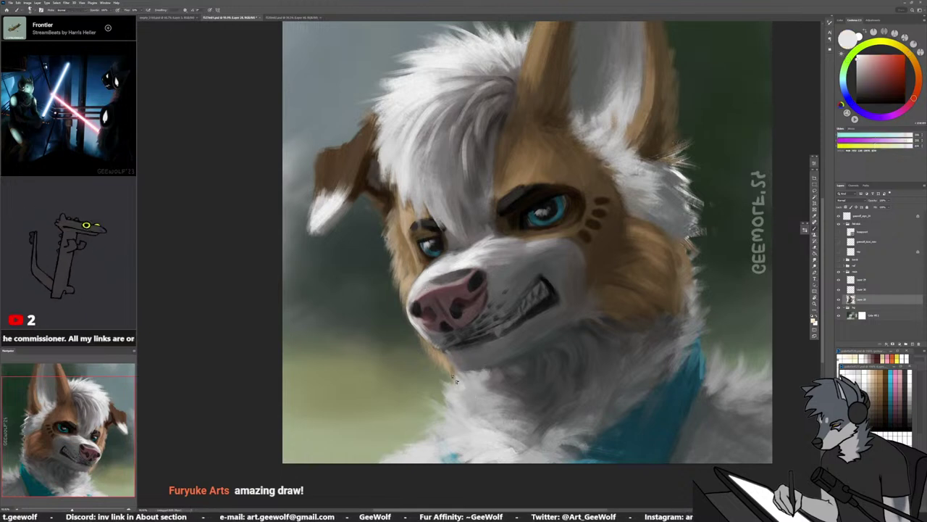
mouse_move(455, 379)
mouse_down()
mouse_move(471, 380)
mouse_move(462, 393)
mouse_move(474, 427)
mouse_up()
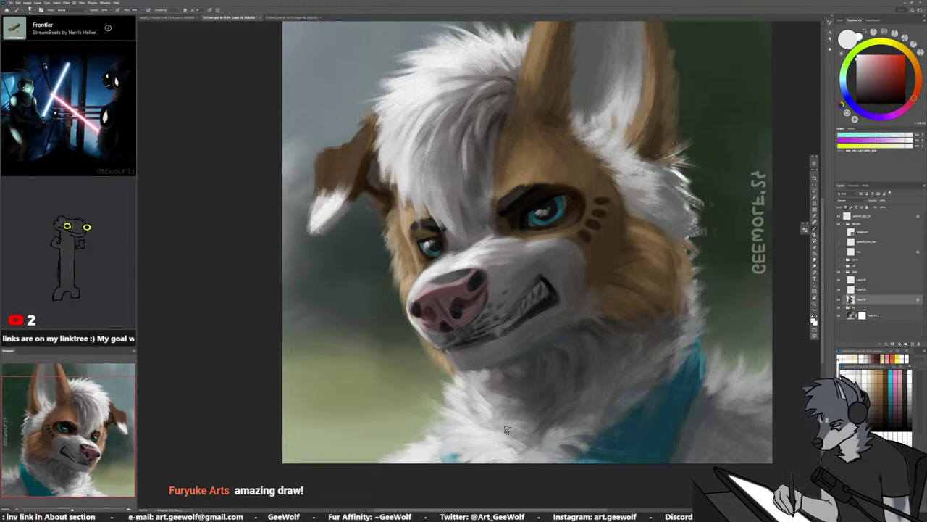
Blend the white neck fur into the shaded throat with sampled mid greys and near-white
alt+click(494, 376)
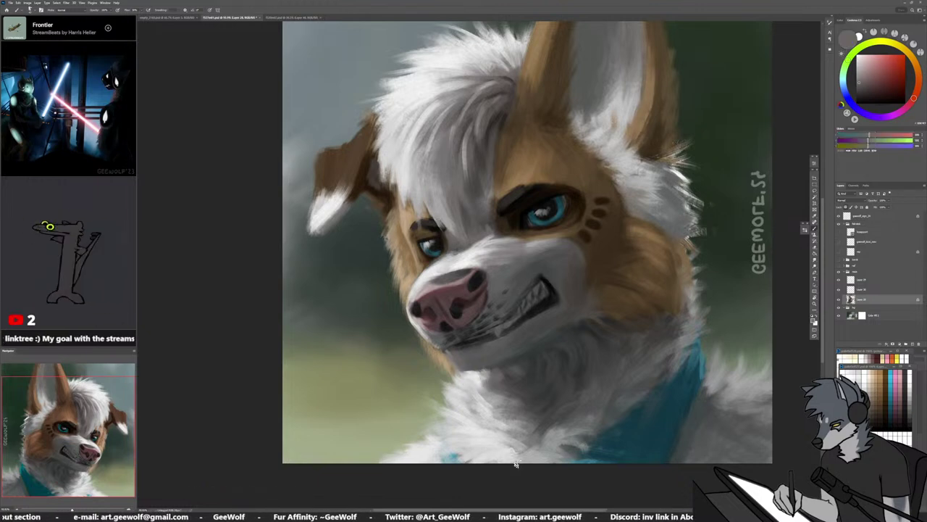
alt+click(478, 397)
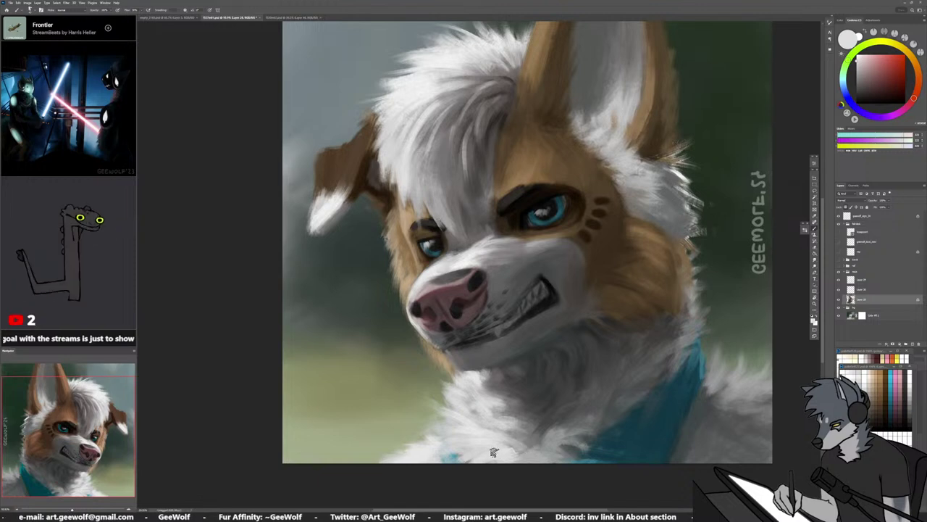
alt+click(499, 387)
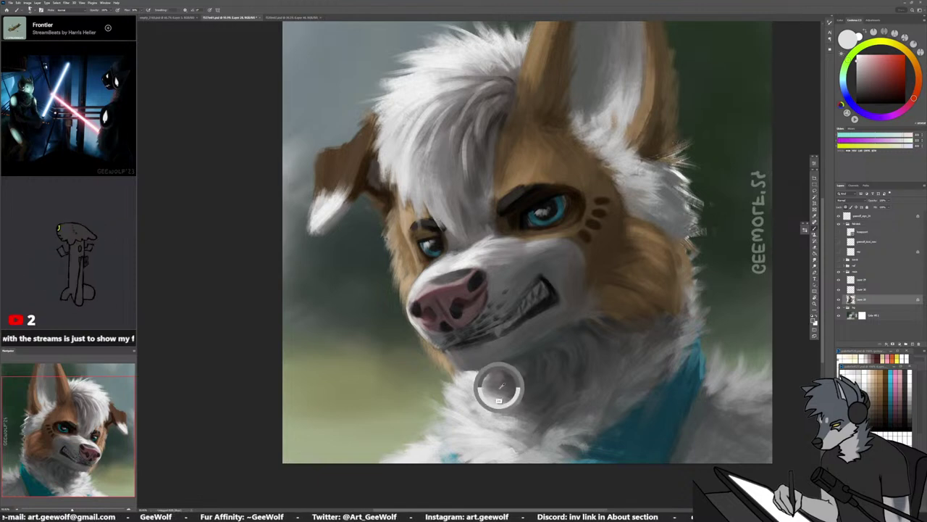
alt+click(517, 416)
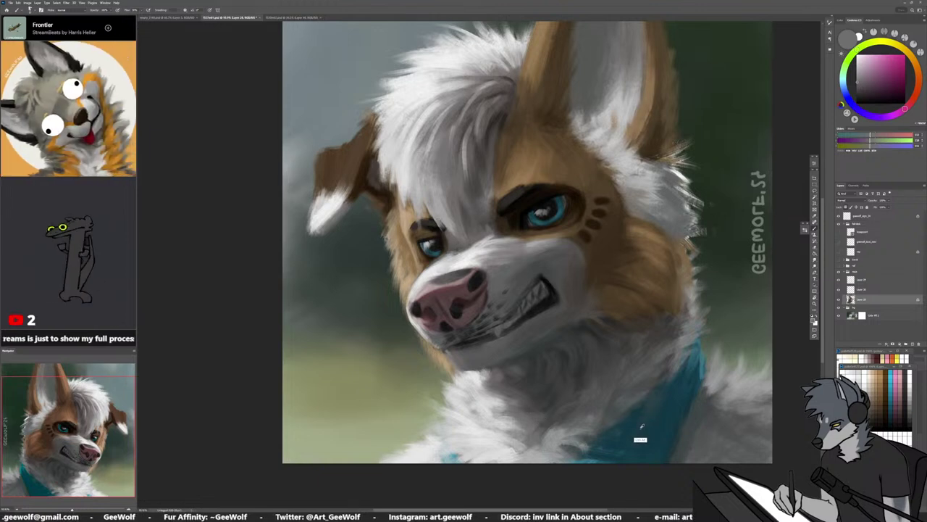
Deepen the shadow on the throat beneath the jaw with dark blue sampled from the scarf and dark bluish greys
alt+click(600, 459)
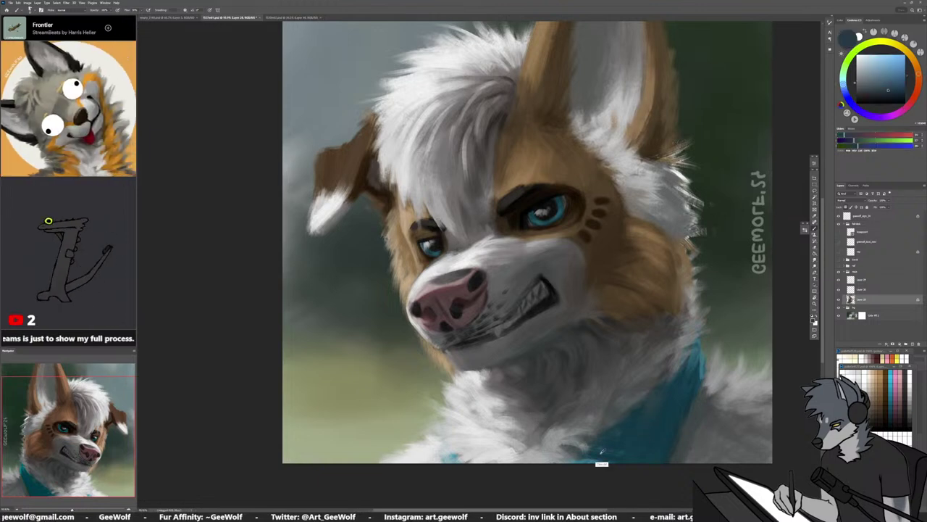
alt+click(538, 347)
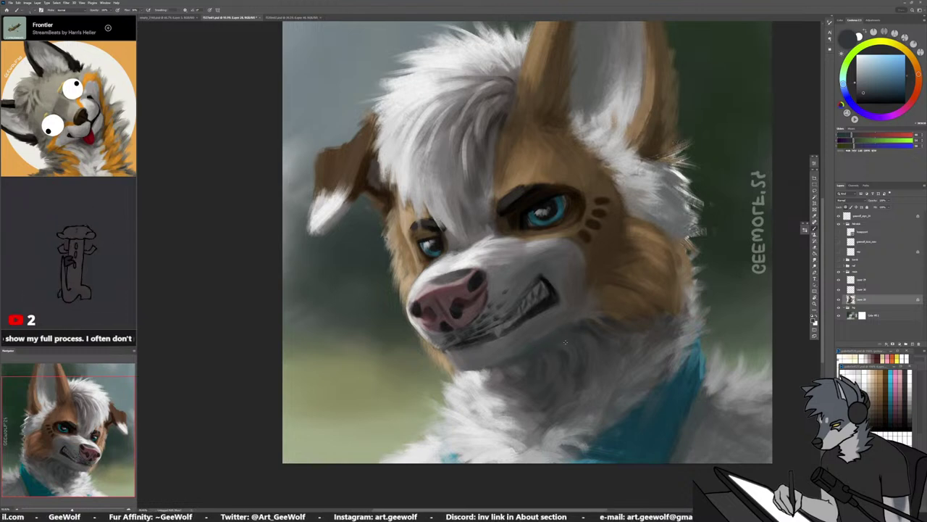
alt+click(528, 355)
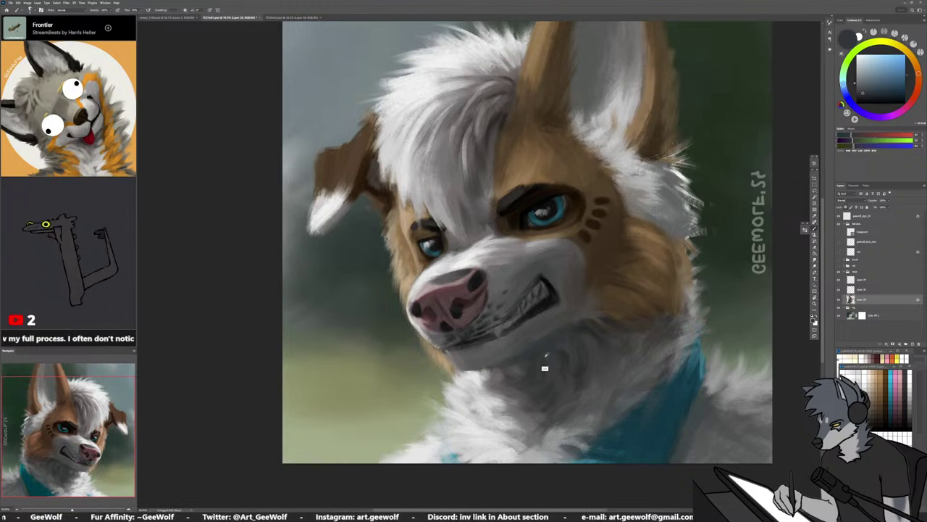
alt+click(562, 348)
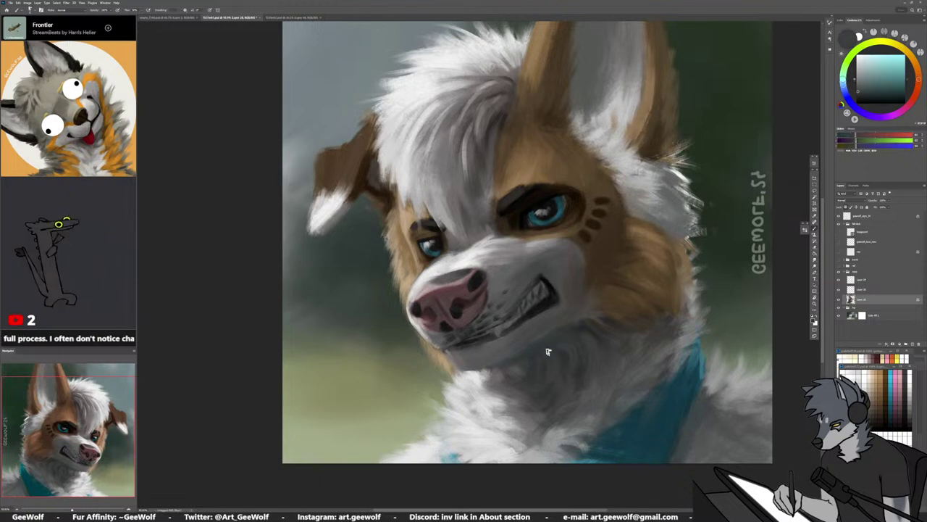
Paint fur strands across the throat and under the chin with sampled light grey, dark blue-grey and light blue
alt+click(516, 404)
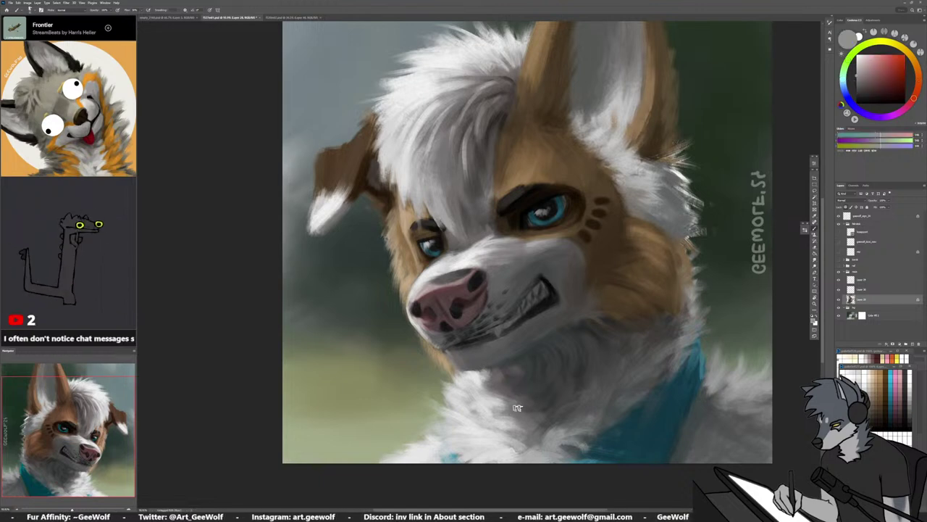
alt+click(485, 373)
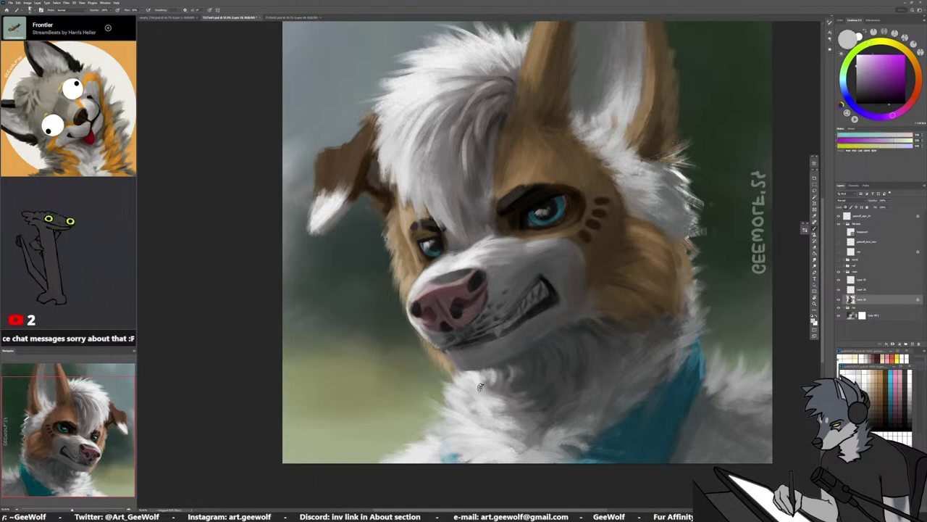
alt+click(484, 373)
alt+click(492, 365)
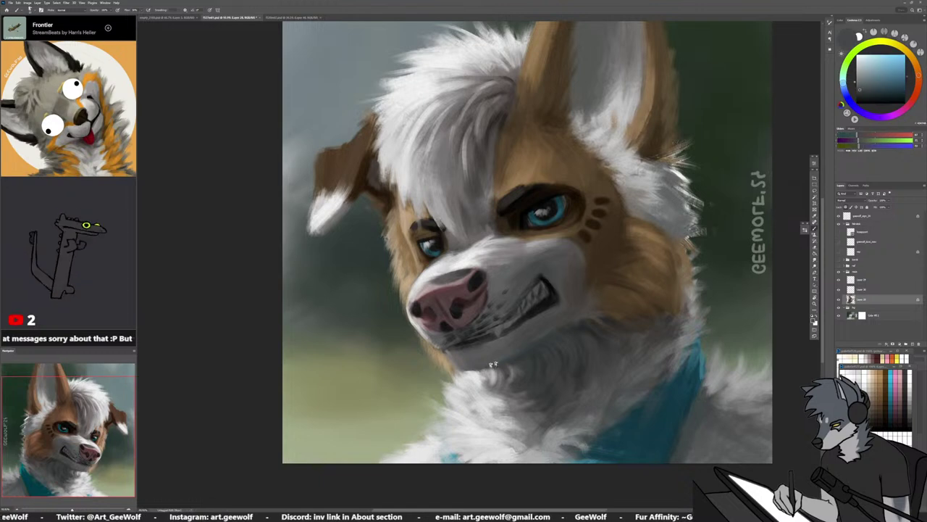
alt+click(484, 392)
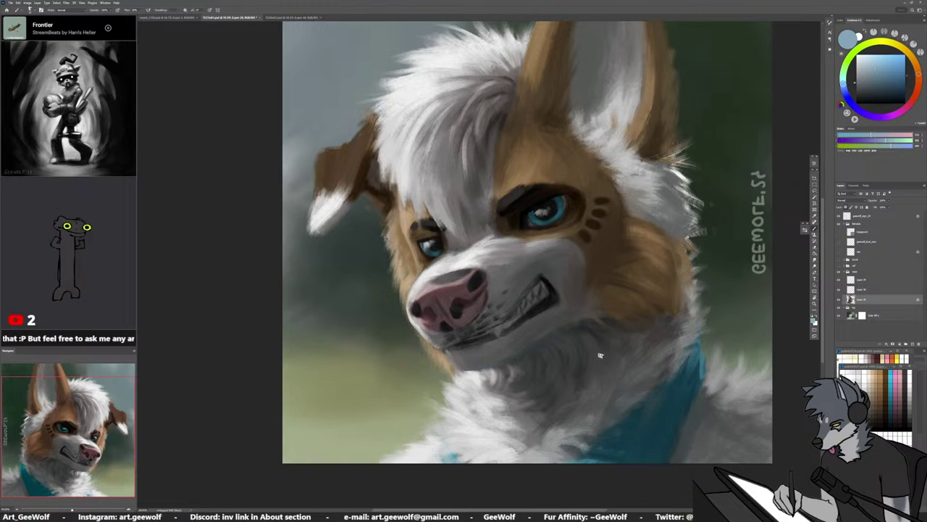
alt+click(543, 355)
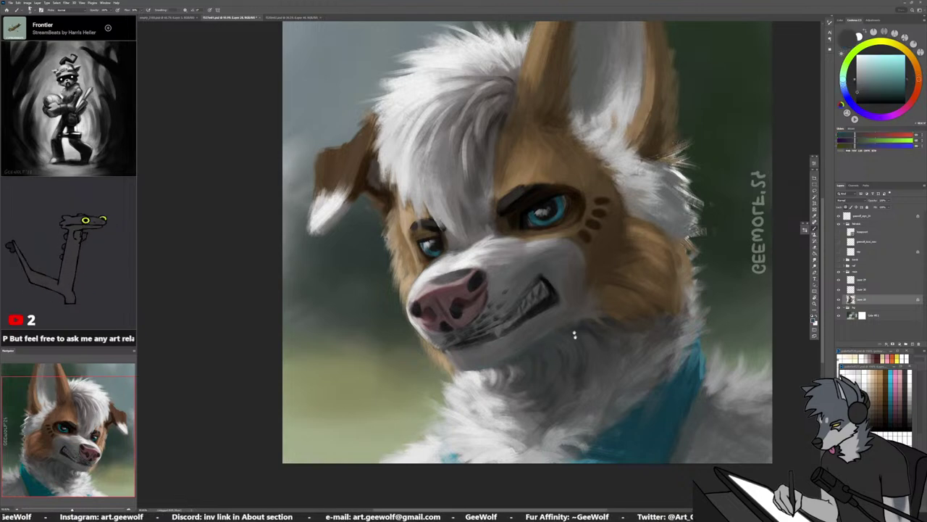
Retouch the forehead fur above the inner end of the near eyebrow with sampled dark brown and tan
drag(575, 331, 567, 383)
alt+click(509, 312)
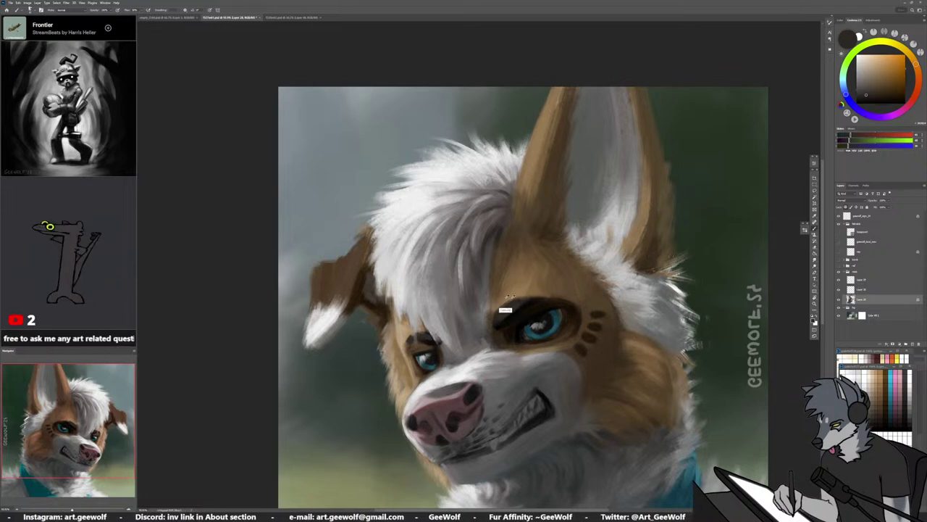
alt+click(506, 299)
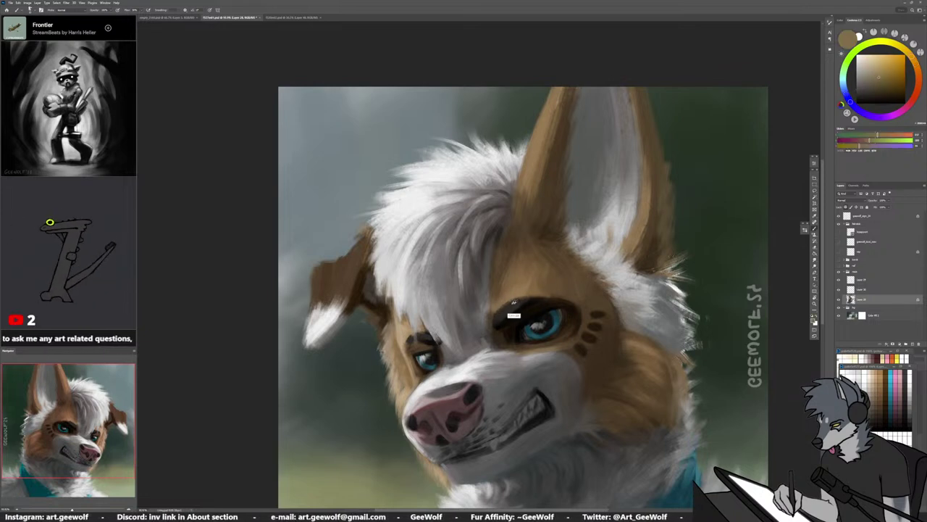
alt+click(494, 294)
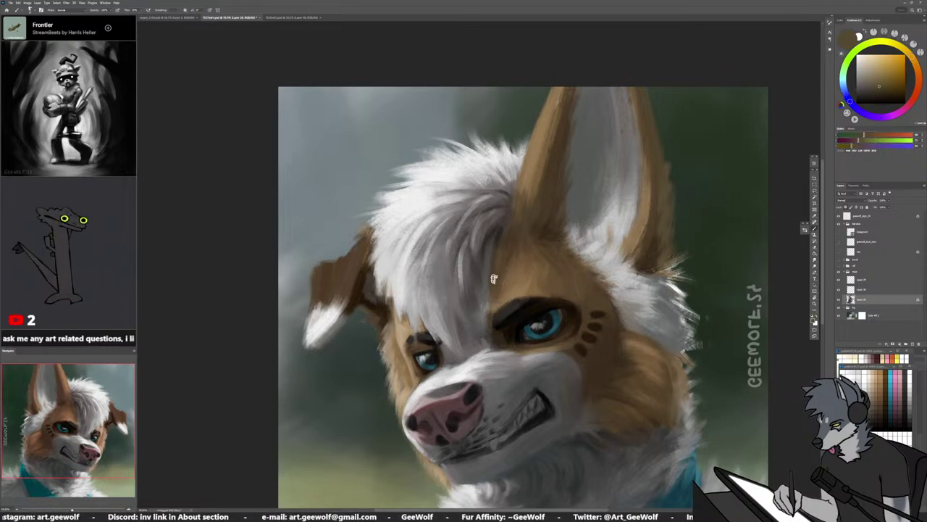
Blend the edge between the white forelock and the tan forehead beside the near eyebrow with sampled brownish greys and tan
alt+click(499, 313)
alt+click(486, 310)
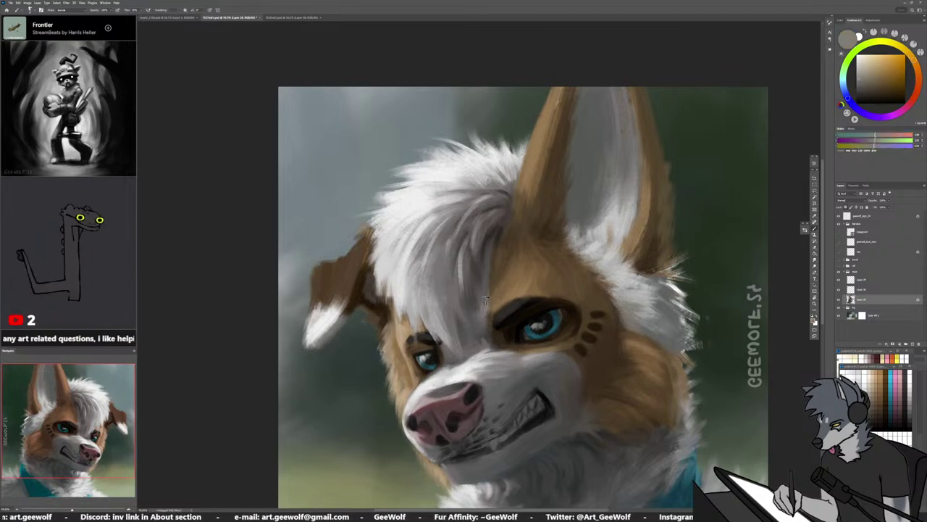
alt+click(492, 316)
alt+click(485, 310)
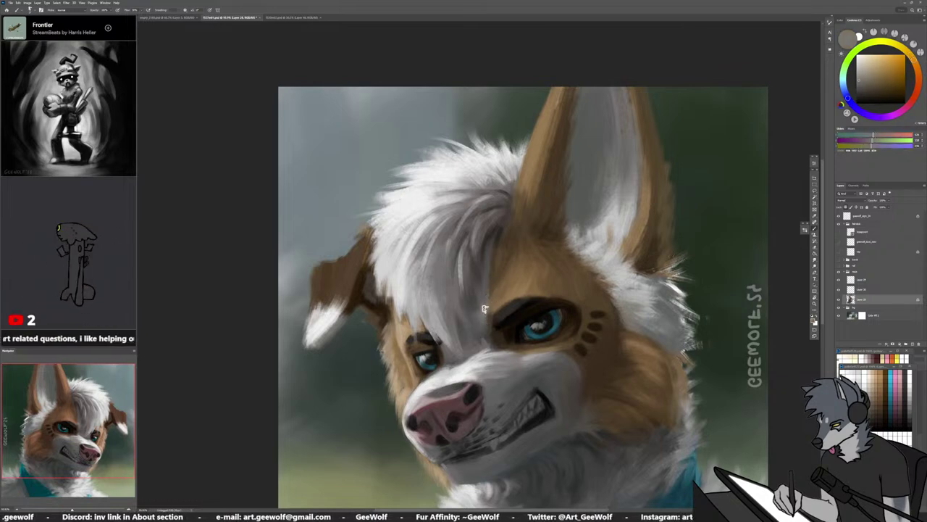
alt+click(495, 319)
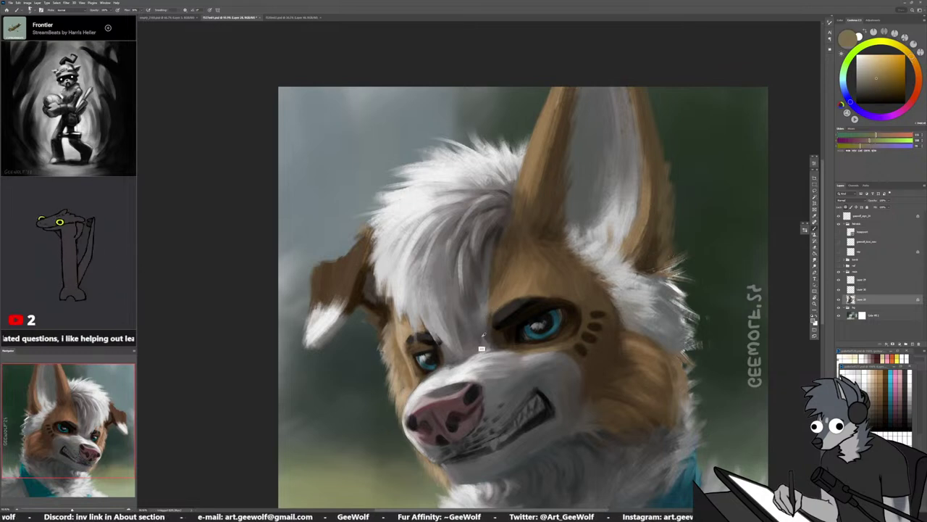
Soften the transition from the near eye's inner corner to the muzzle bridge with sampled dark greys and brown
alt+click(478, 355)
alt+click(481, 346)
alt+click(486, 339)
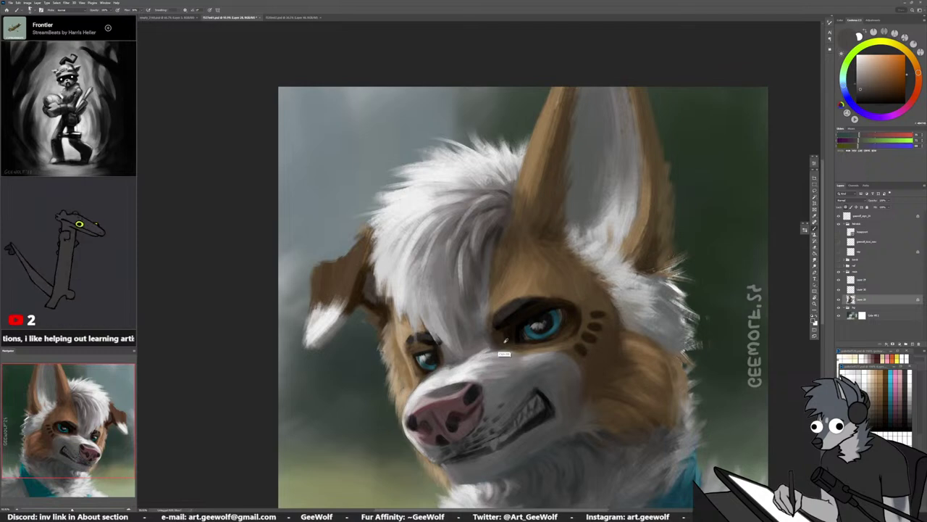
alt+click(527, 351)
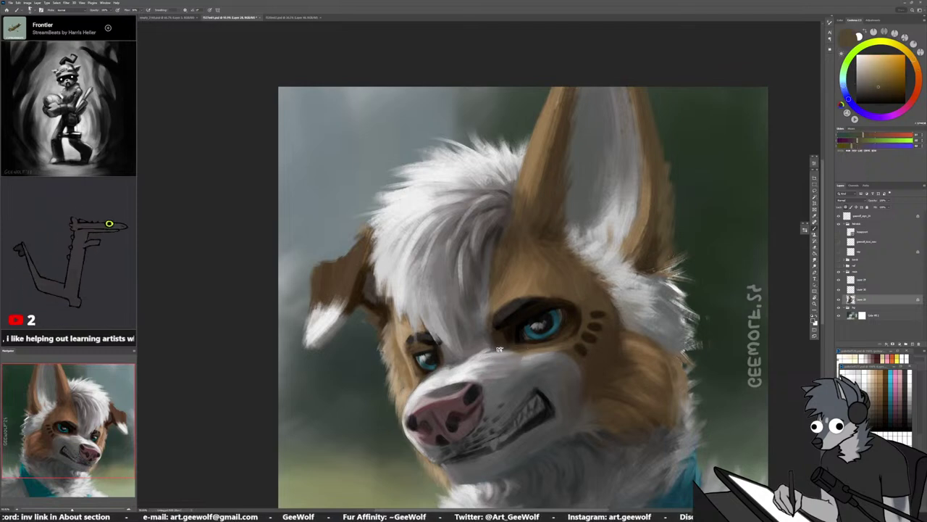
alt+click(496, 340)
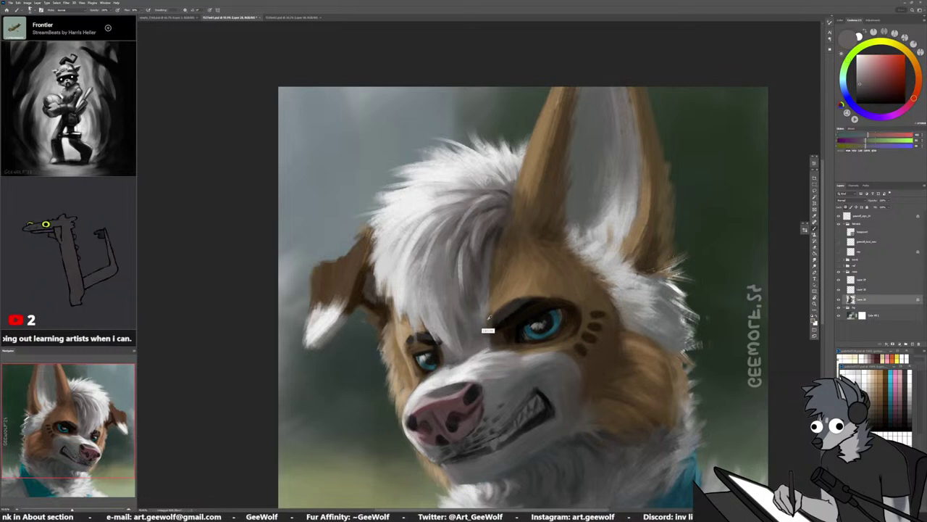
Refine the inner tip of the near eyebrow with sampled tan and dark brown beside the forelock
alt+click(488, 323)
alt+click(492, 310)
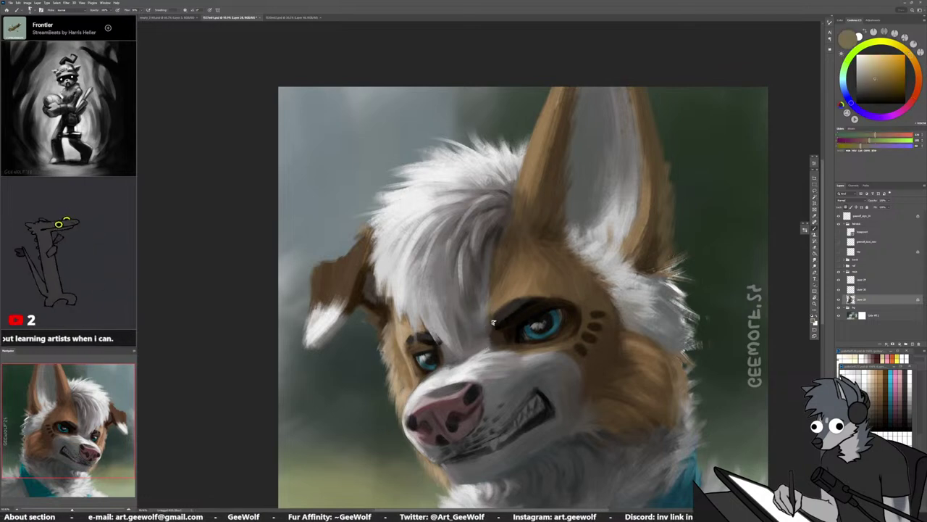
alt+click(492, 322)
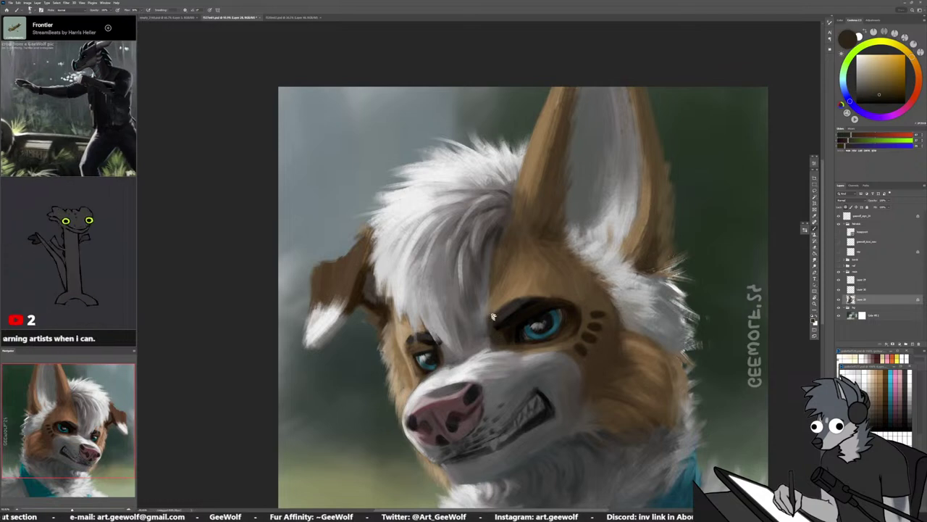
alt+click(491, 313)
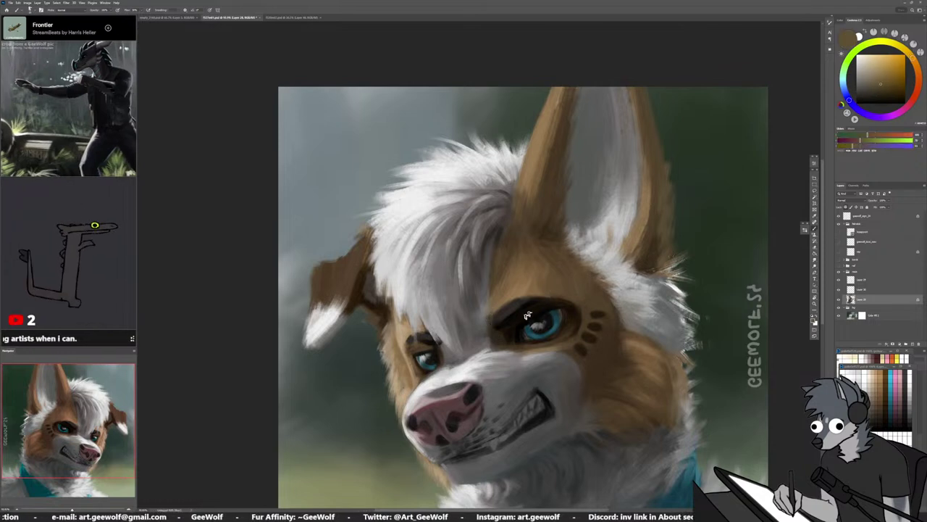
alt+click(492, 319)
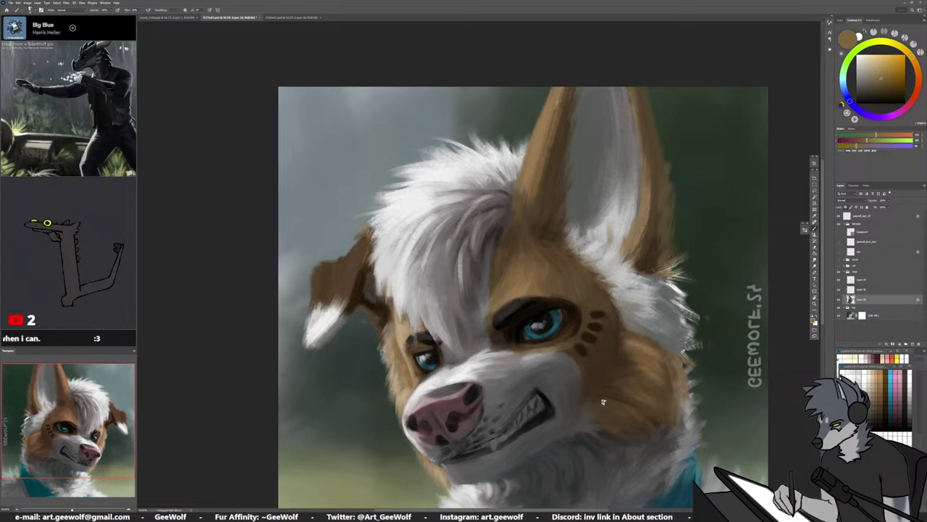
Paint hair strands in the forelock's lower end between the eyes with sampled dark greys and light grey
drag(539, 367, 548, 420)
alt+click(477, 404)
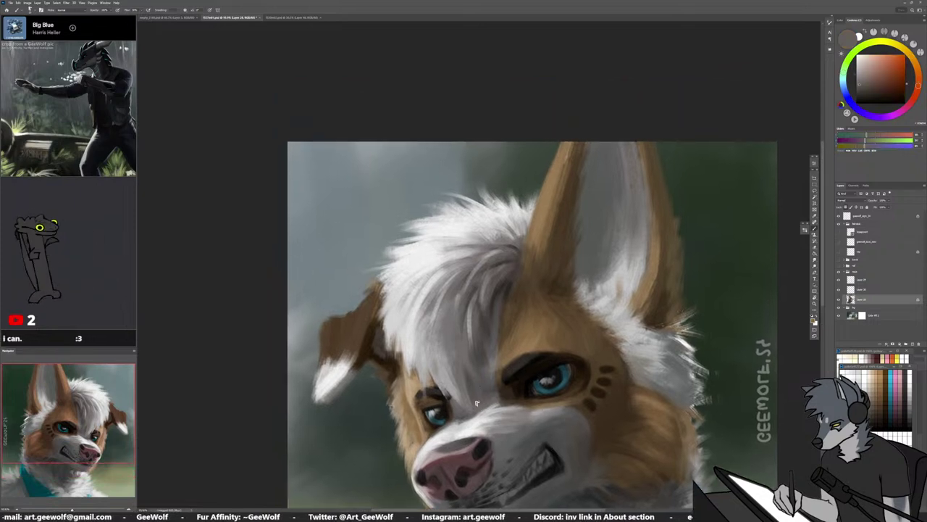
alt+click(480, 380)
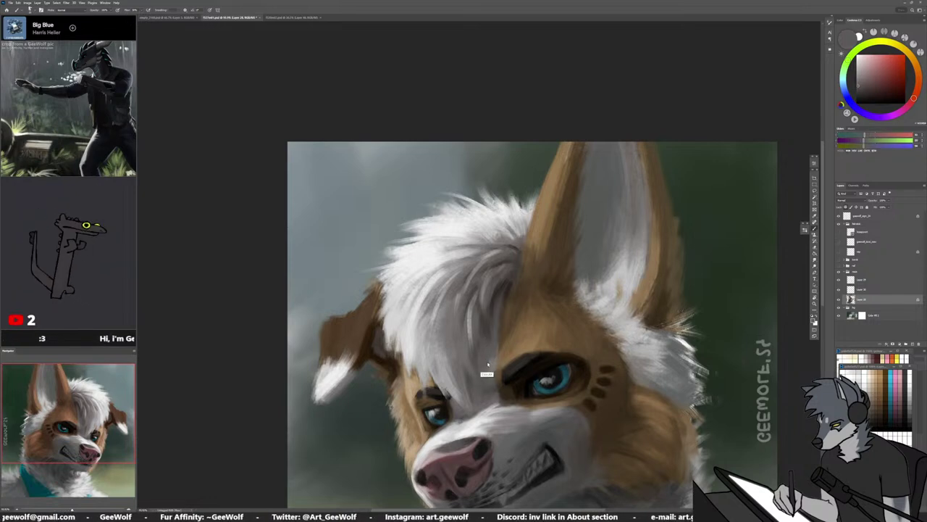
alt+click(484, 368)
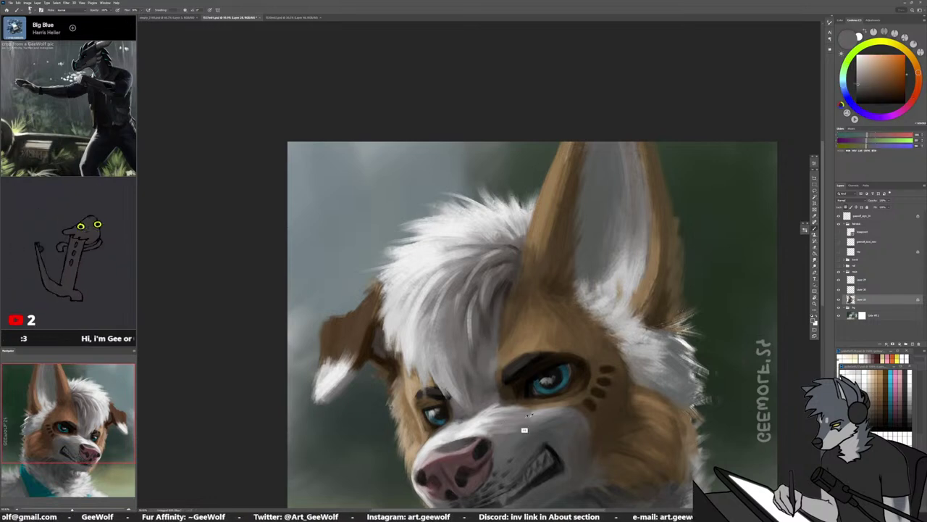
alt+click(517, 392)
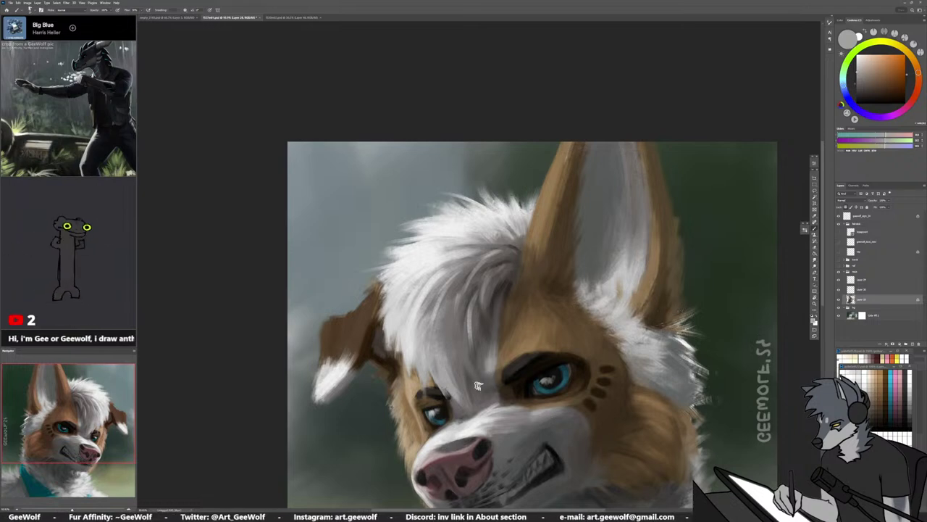
Paint light grey-white strands at the tips of the white fringe between the eyes, using colours sampled from the hair
alt+click(432, 384)
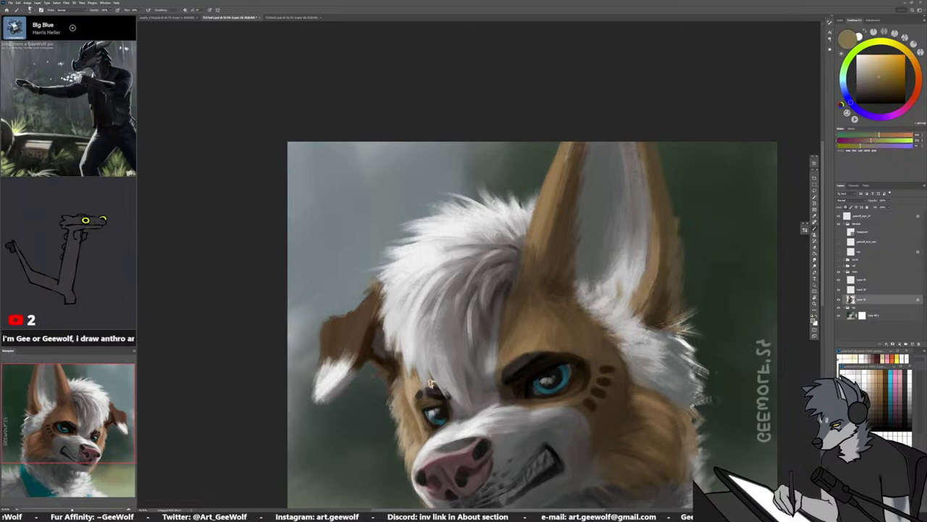
alt+click(426, 366)
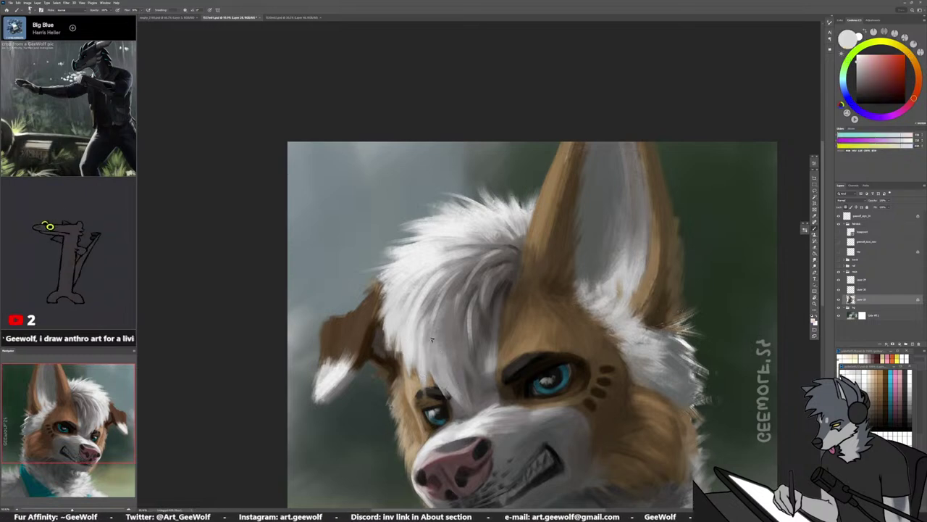
drag(443, 333, 458, 398)
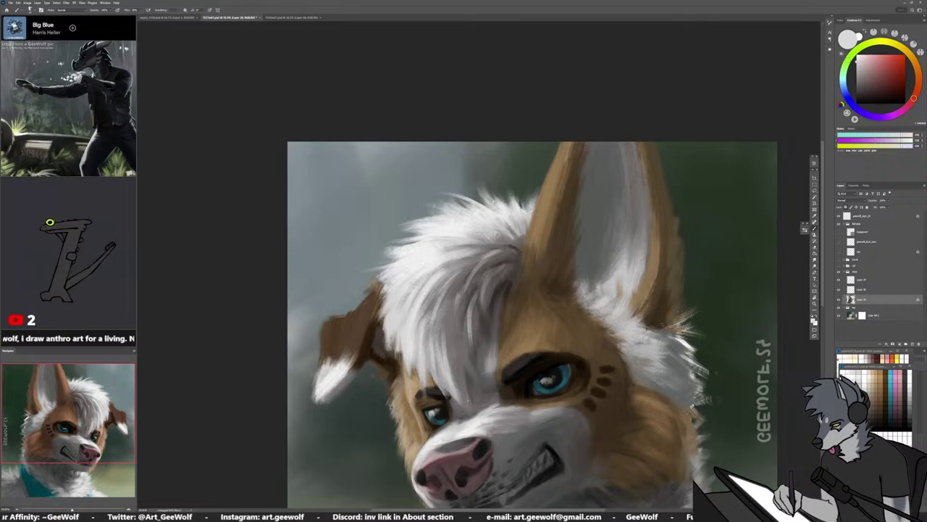
key(ctrl+z)
drag(439, 342, 455, 398)
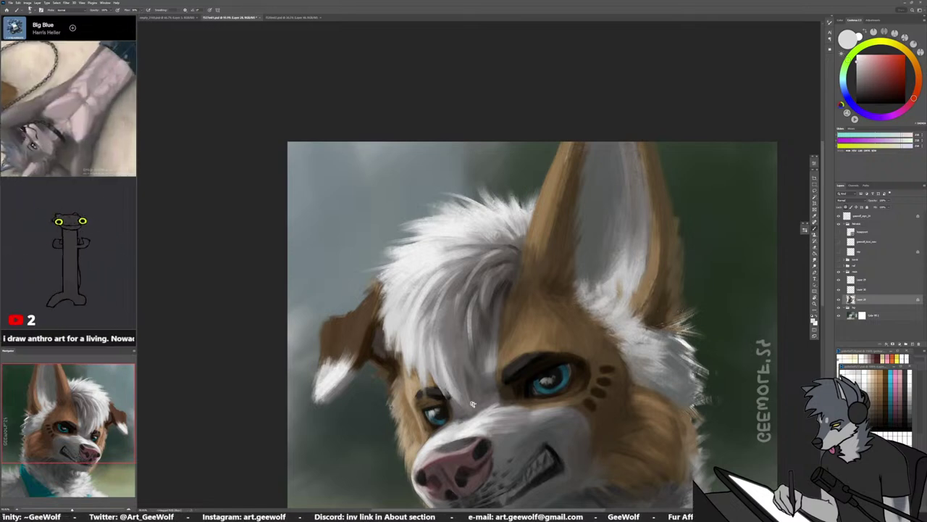
Touch up the fringe ends over the far eyebrow and forehead with sampled tan, brown and light grey fur colours
alt+click(418, 380)
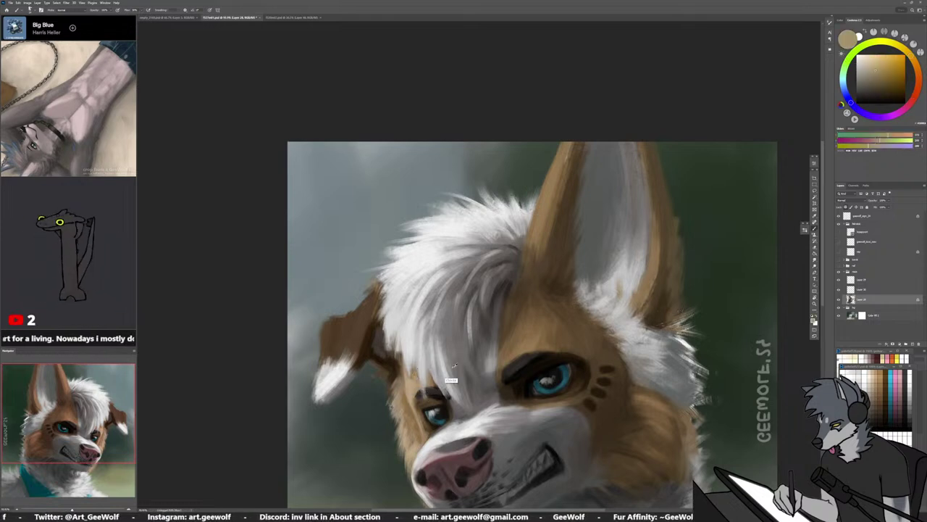
alt+click(506, 339)
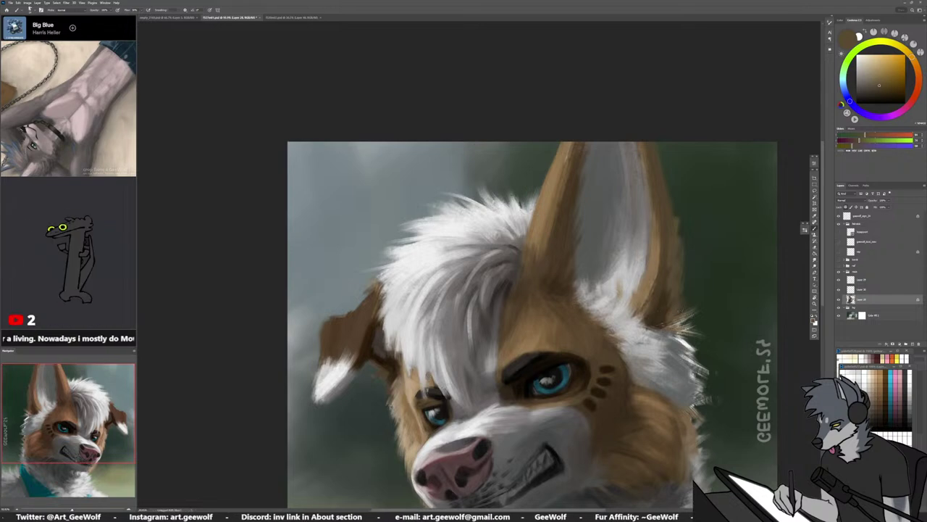
alt+click(410, 376)
alt+click(432, 383)
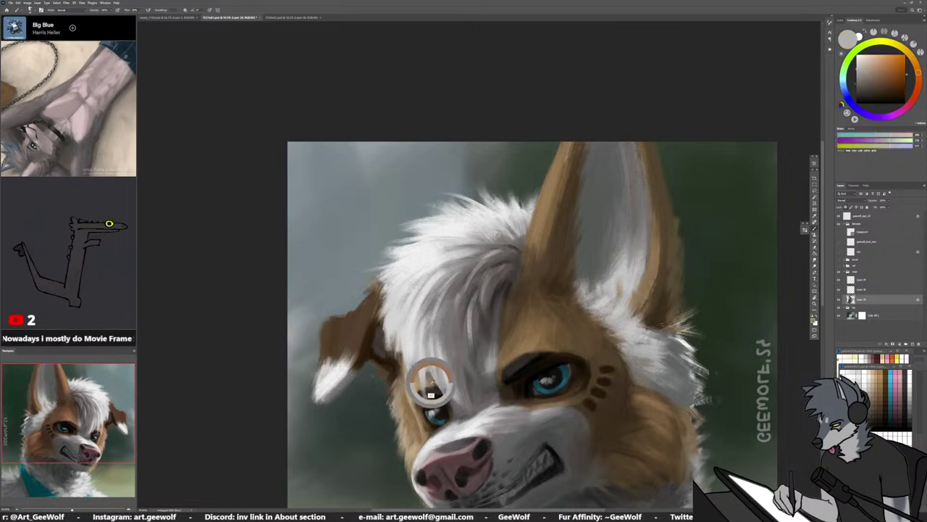
alt+click(428, 376)
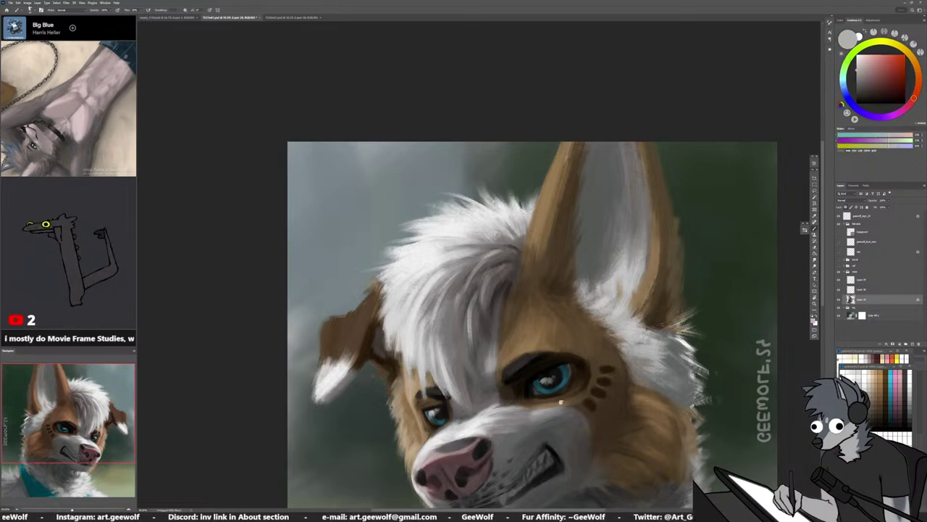
alt+click(405, 395)
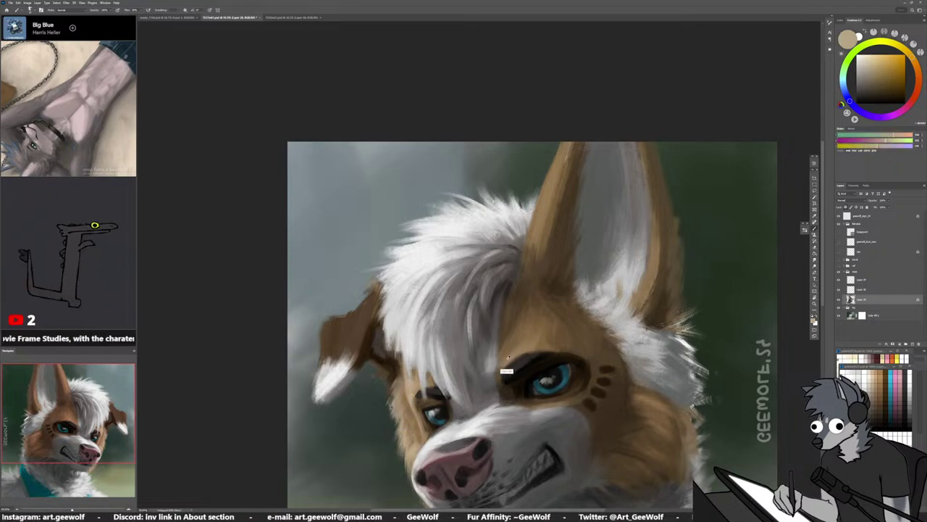
alt+click(507, 357)
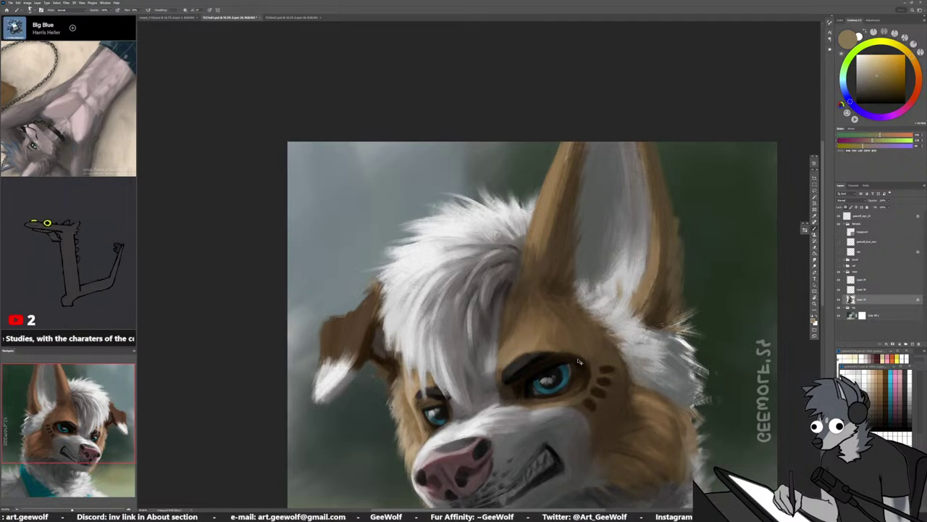
Add dark brown shading strokes to the tan cheek fur behind the muzzle and where it meets the white fur
key(h)
drag(411, 440, 499, 420)
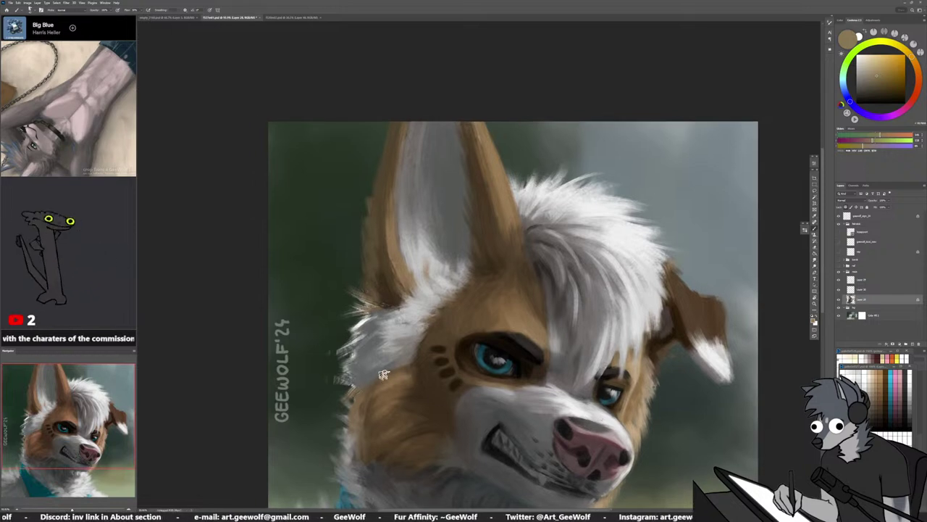
alt+click(392, 360)
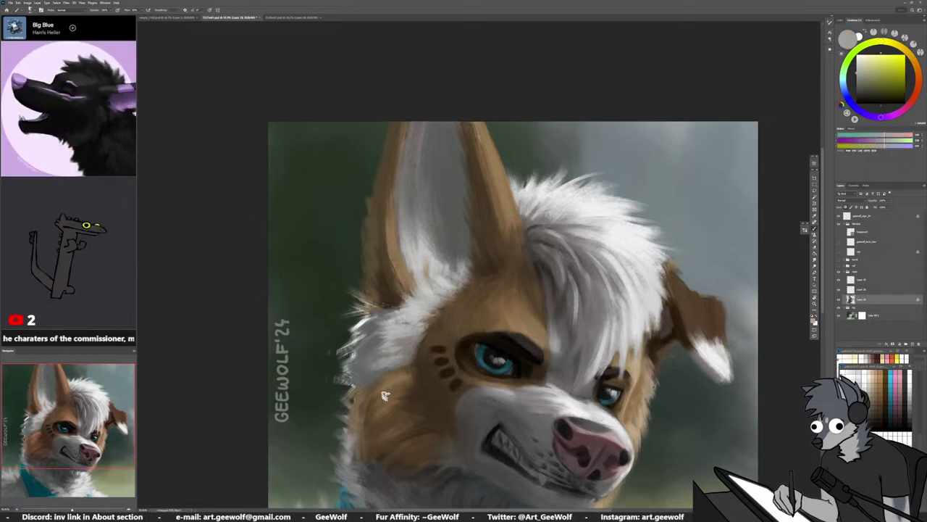
alt+click(396, 414)
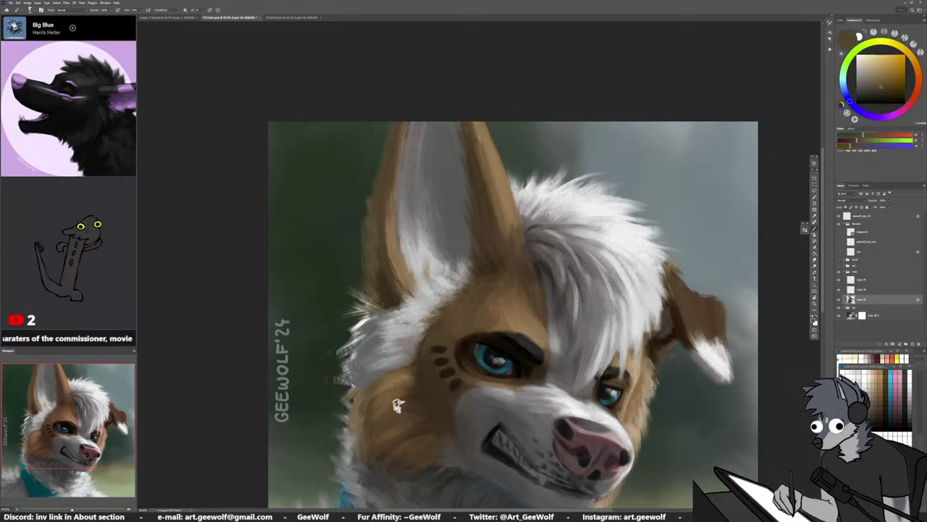
alt+click(384, 384)
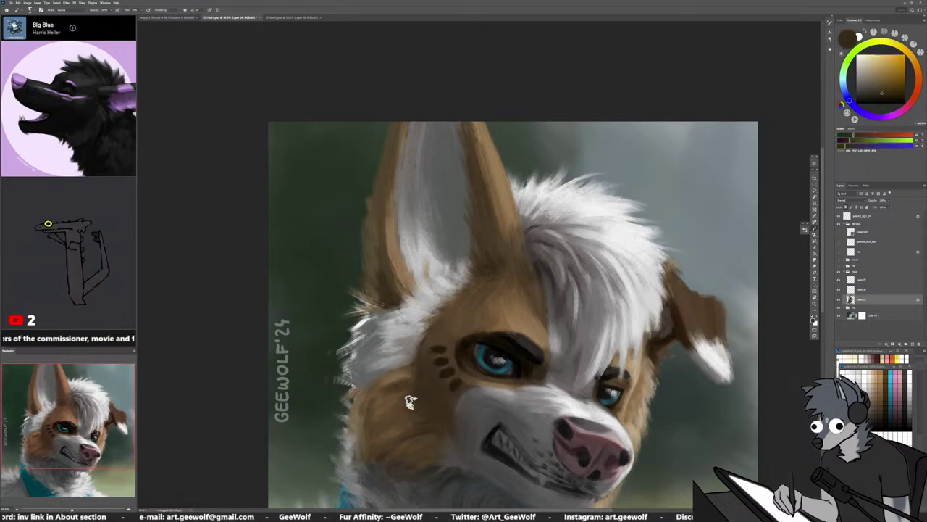
drag(428, 406, 498, 401)
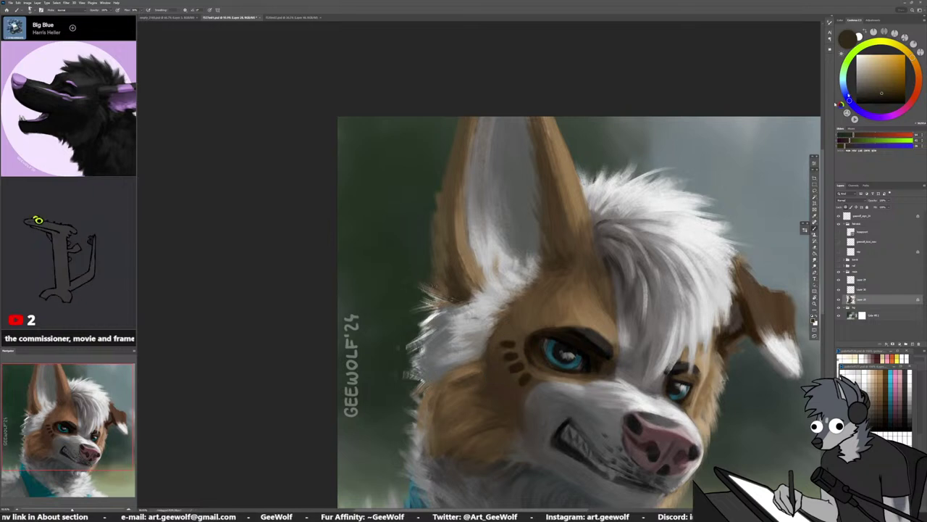
click(884, 97)
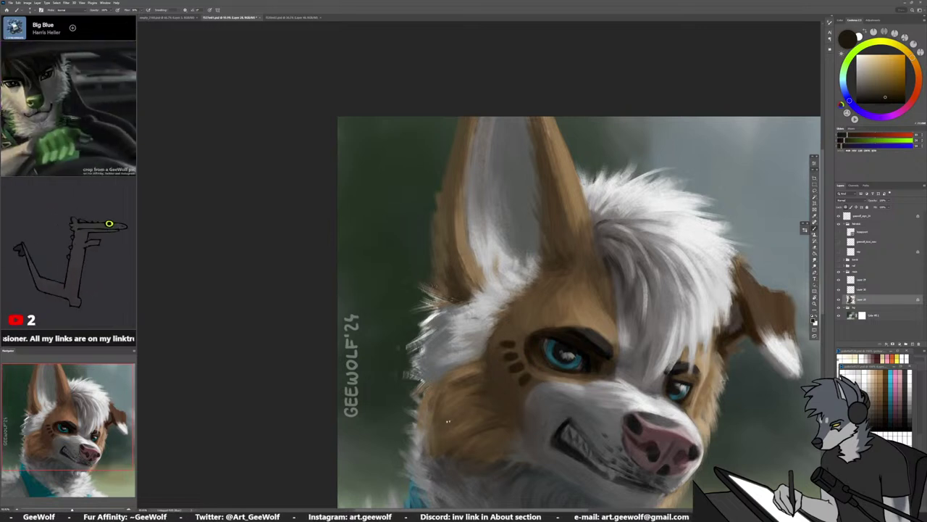
alt+right_click(495, 401)
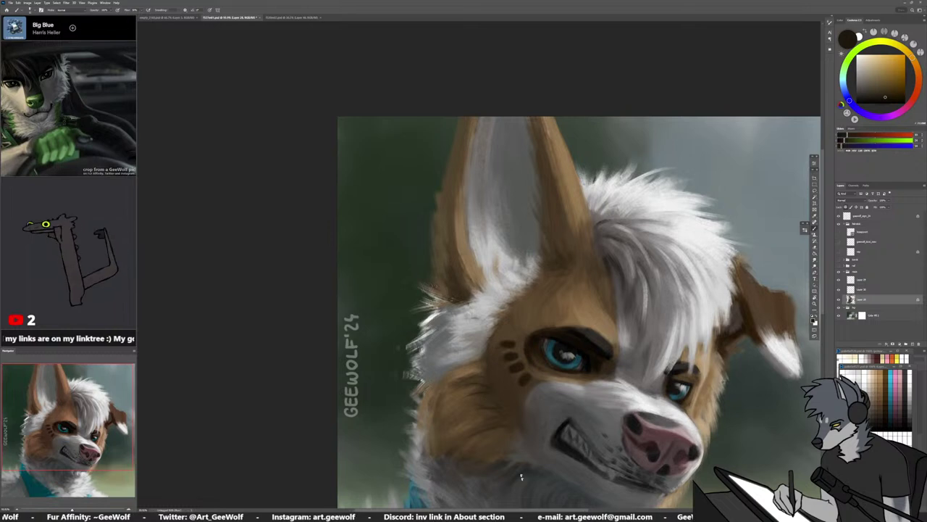
Refine the outer edge of the cheek and white neck fur against the green background with sampled grey and grey-brown tones
key(h)
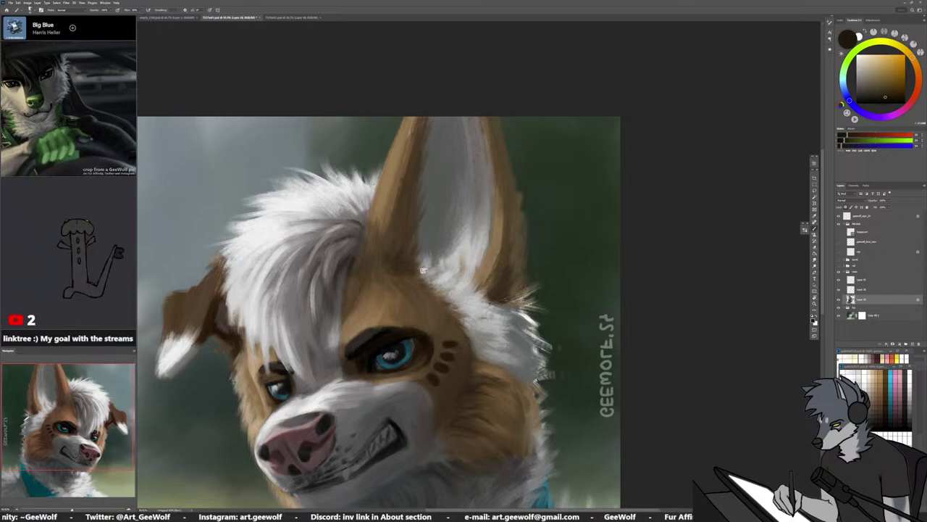
drag(548, 306, 542, 370)
drag(554, 452, 528, 433)
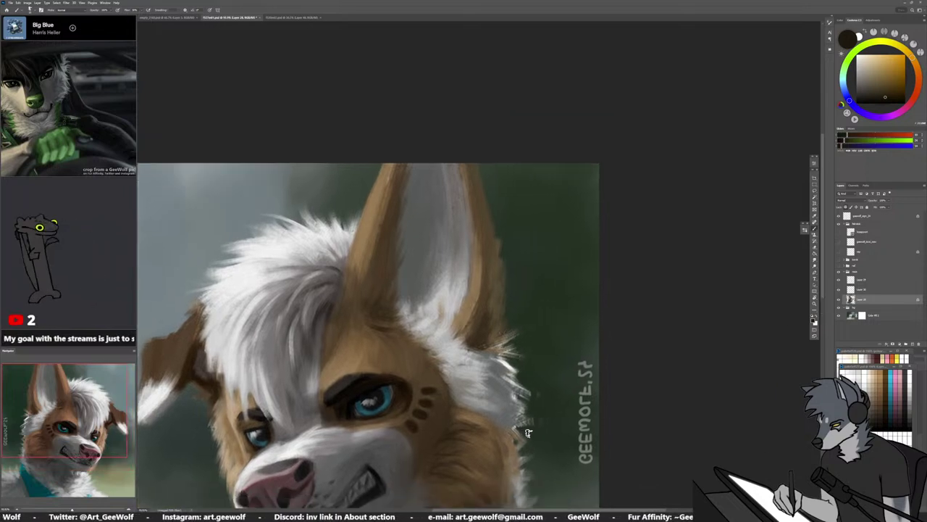
alt+click(452, 430)
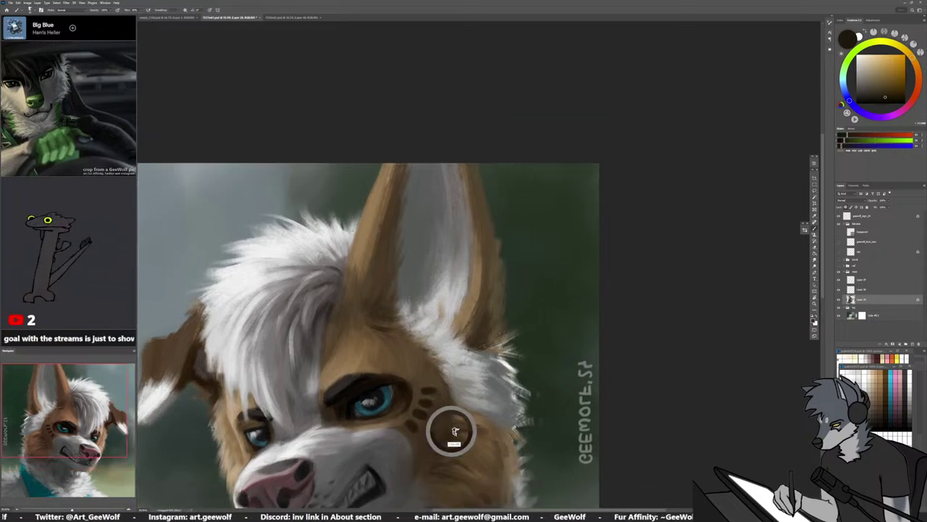
drag(523, 480, 520, 416)
alt+click(511, 413)
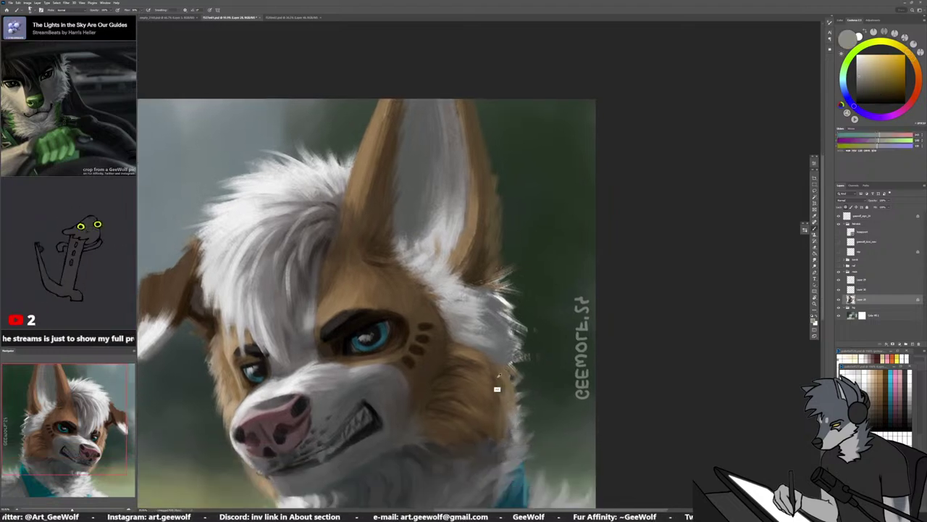
alt+click(515, 409)
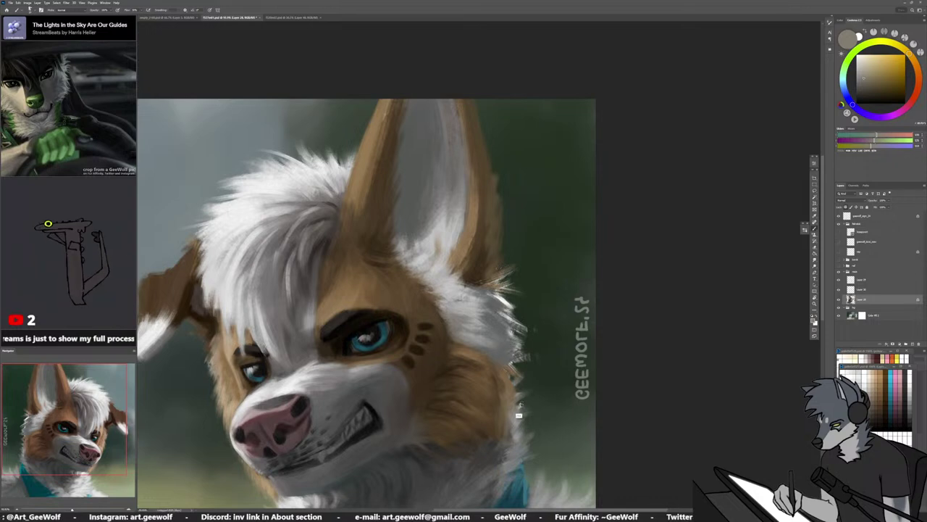
alt+click(516, 435)
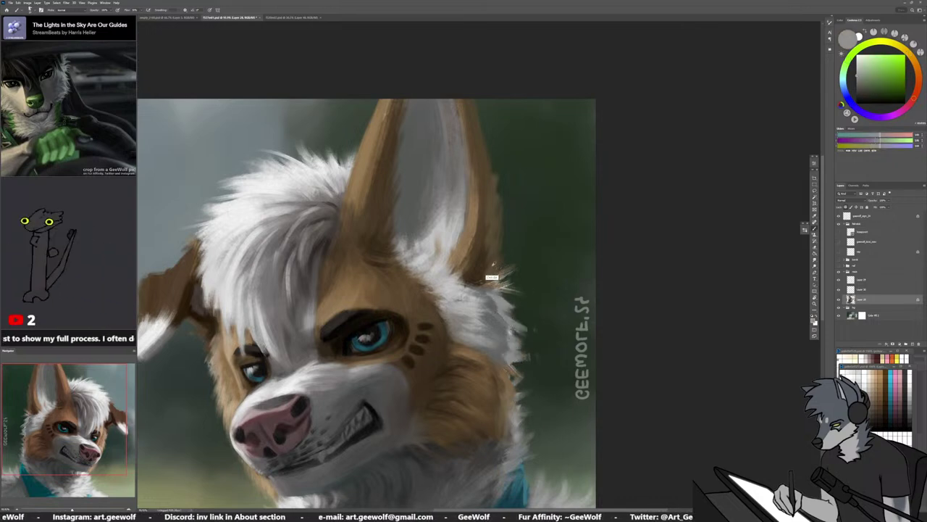
Paint brown fur over the light wisps at the upright ear's base and erase the stray marks beside the white cheek tuft
alt+click(499, 245)
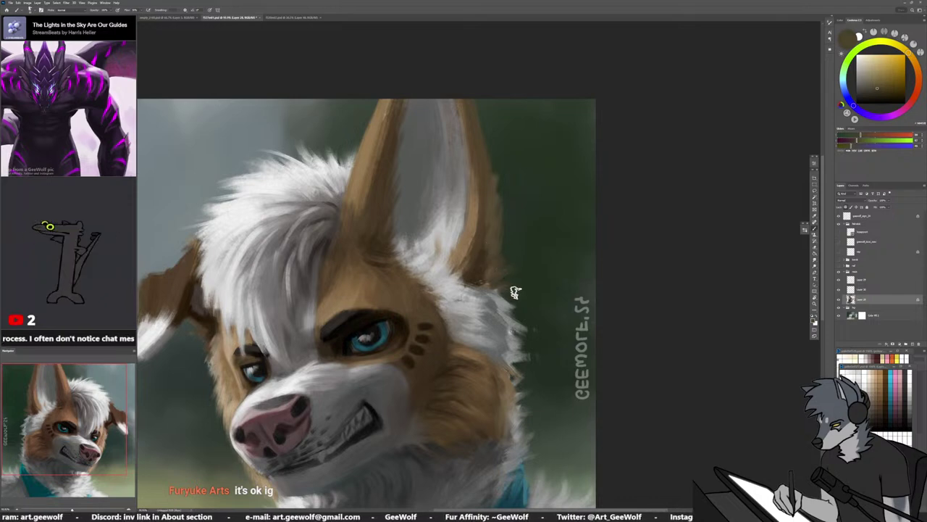
alt+click(478, 259)
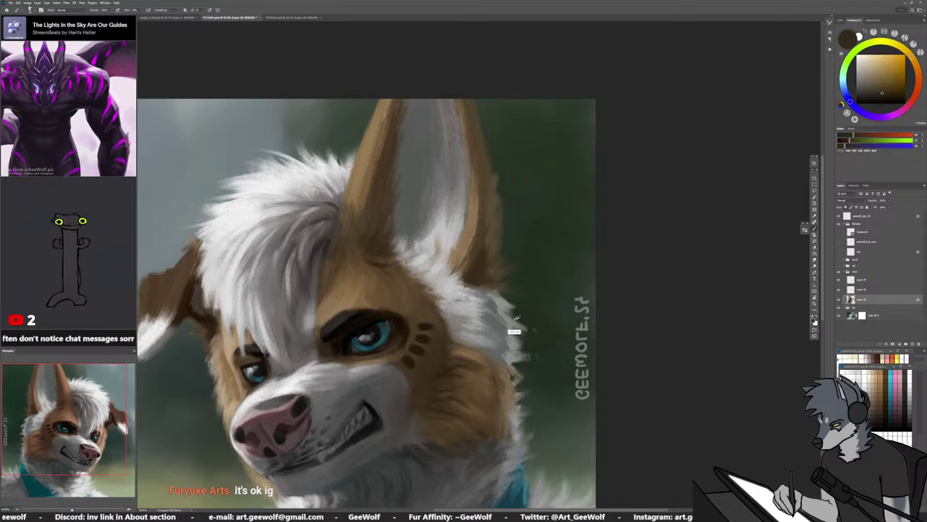
key(e)
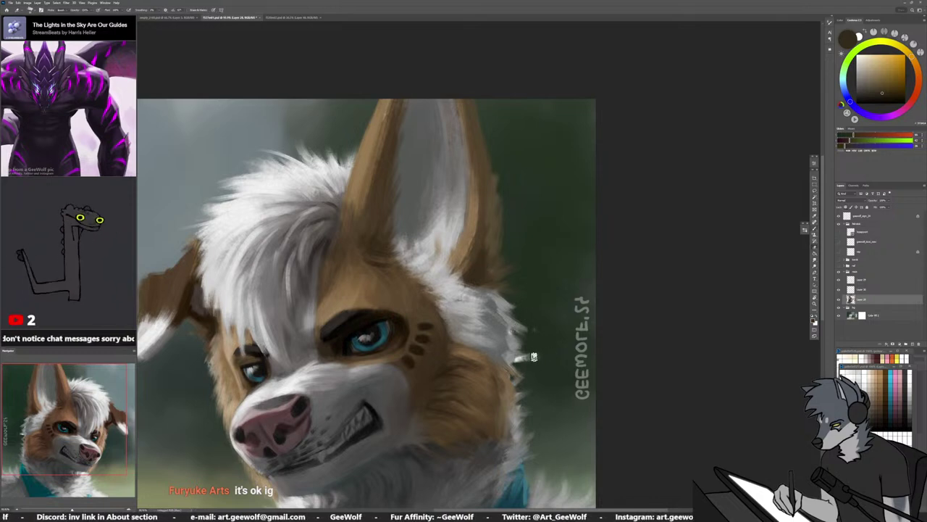
key(ctrl+z)
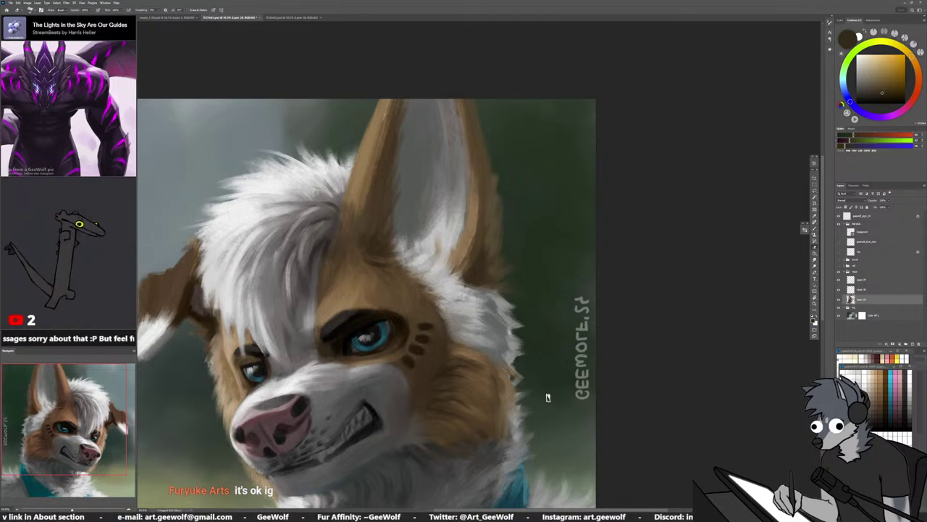
Brighten the white fur tuft below the upright ear with grey and near-white strokes sampled from the fur
alt+click(517, 357)
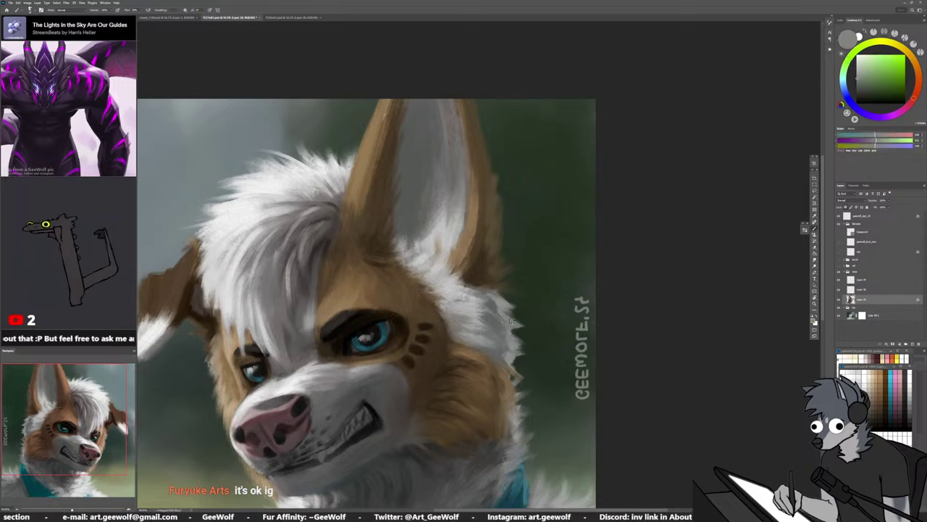
alt+click(474, 325)
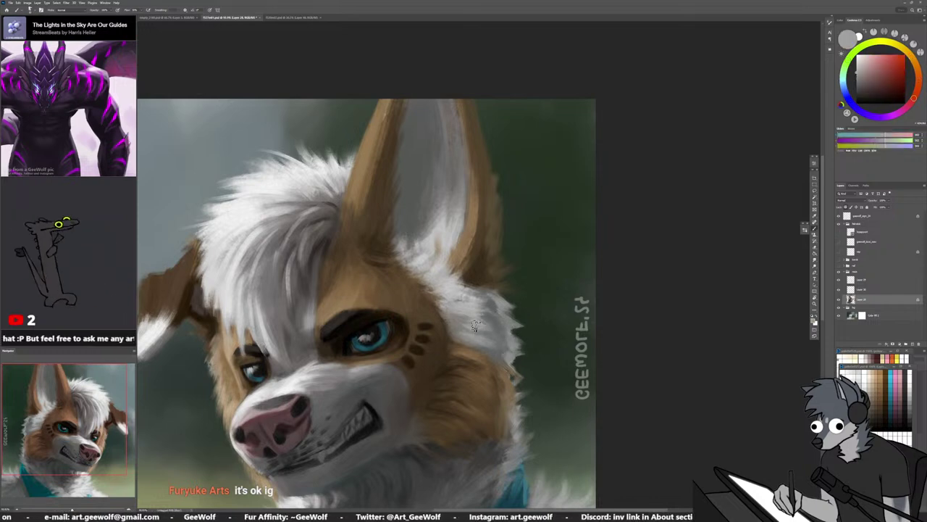
drag(465, 363, 530, 393)
alt+click(356, 413)
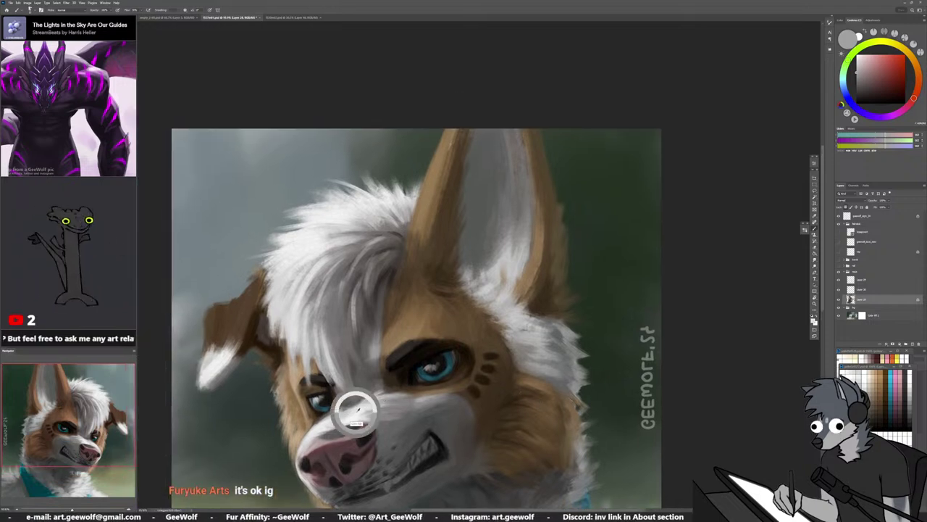
drag(525, 316, 508, 319)
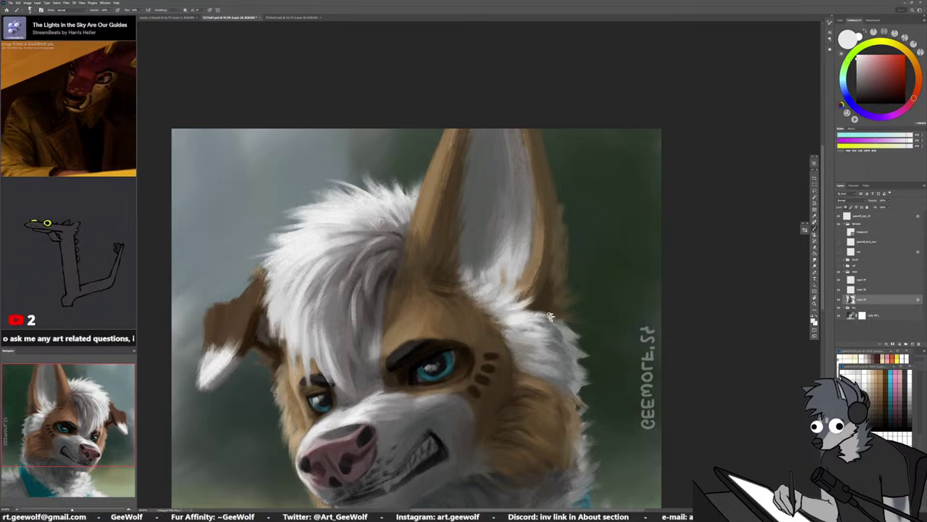
Paint light tan highlights along the inner rim of the upright ear's outer side and add dark brown near its base
drag(538, 263, 500, 337)
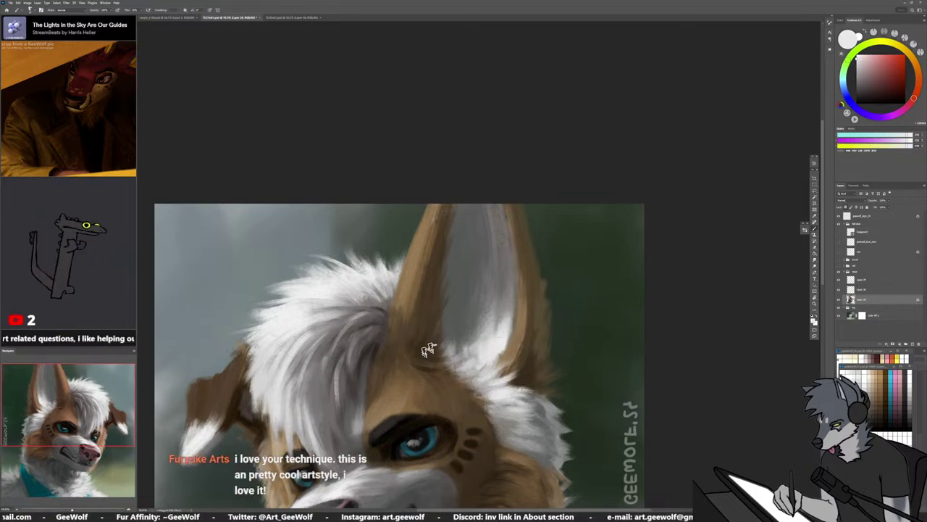
alt+click(387, 386)
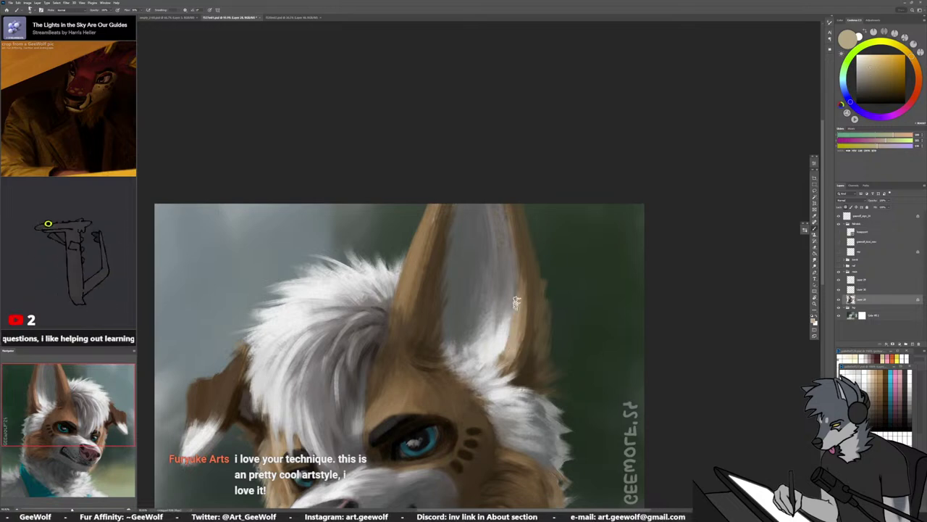
drag(512, 219, 515, 335)
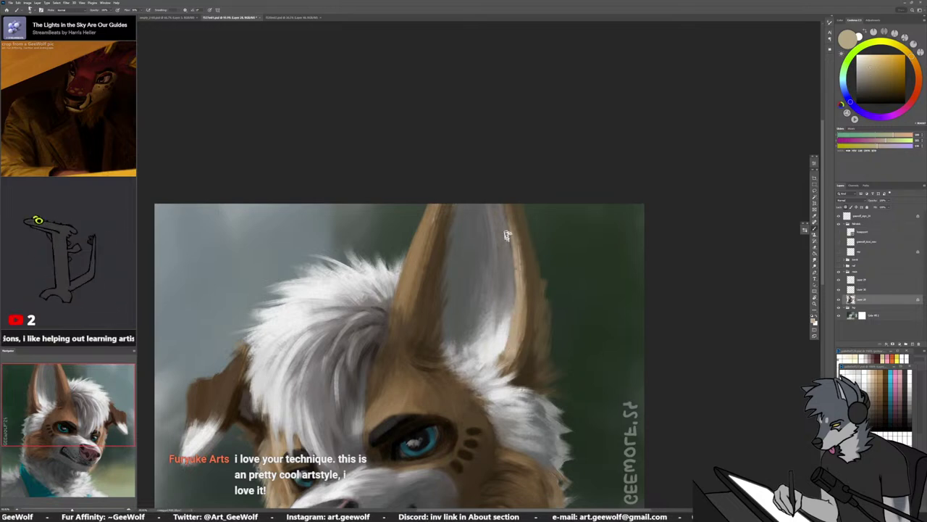
alt+click(531, 261)
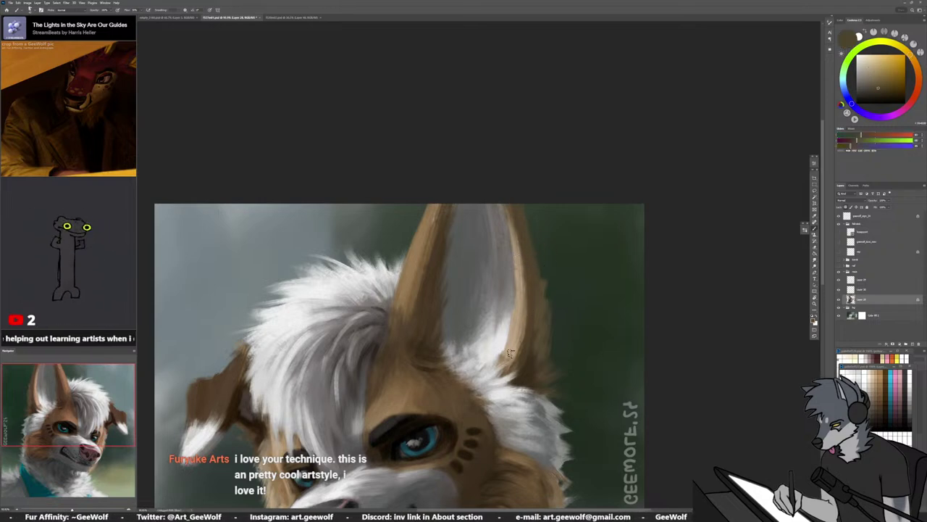
drag(515, 341, 503, 365)
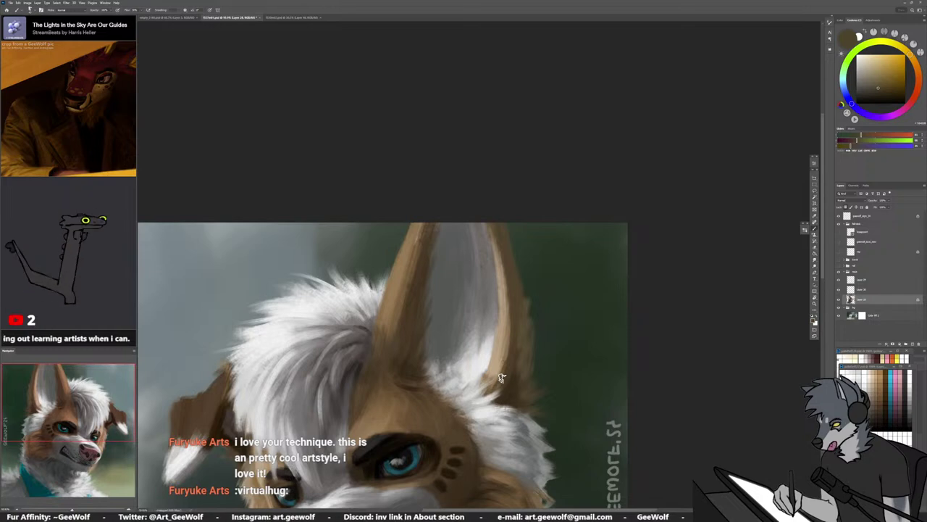
Blend the brown fur on the outer side of the upright ear from base to tip with sampled mid and dark browns
alt+click(394, 414)
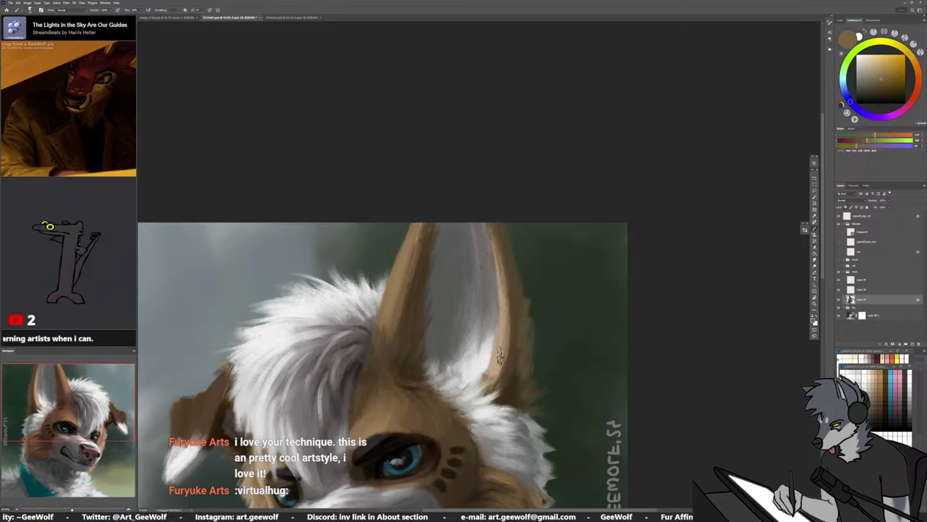
mouse_move(519, 275)
mouse_down()
mouse_move(501, 221)
mouse_move(528, 301)
mouse_move(498, 212)
mouse_move(524, 289)
mouse_up()
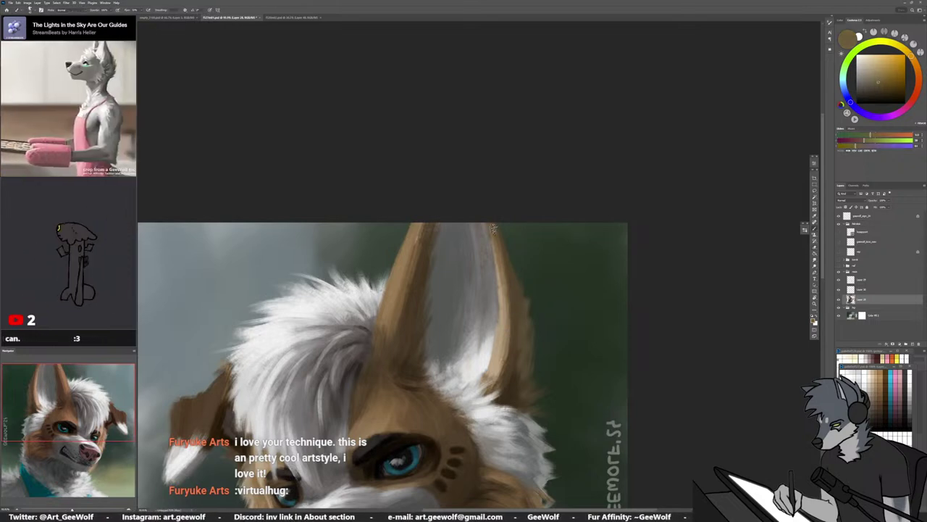
alt+click(511, 287)
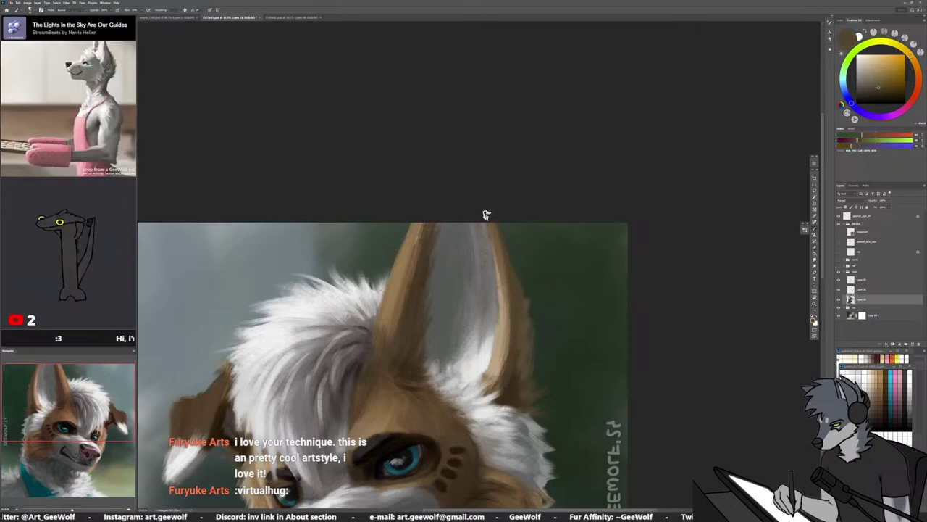
alt+click(506, 288)
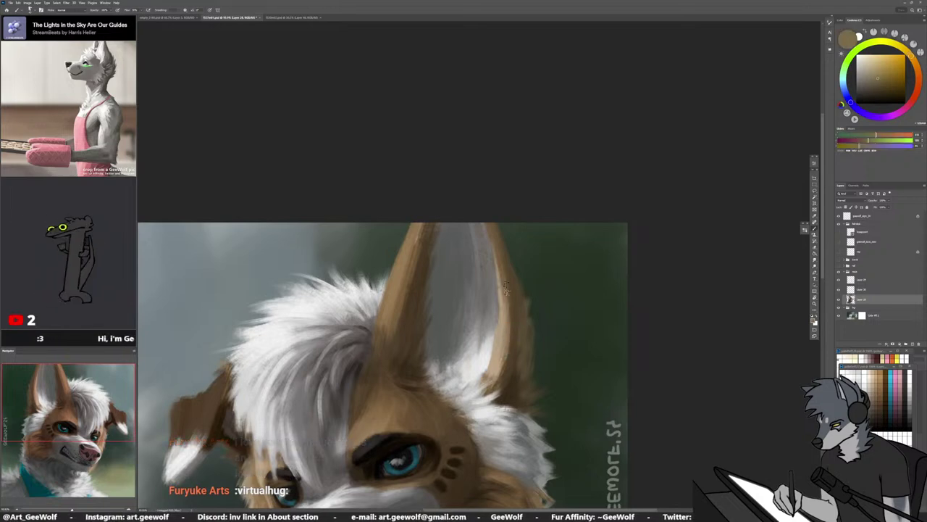
alt+right_click(511, 351)
alt+click(507, 351)
Refine the hair-side band of the upright ear with sampled browns and a light tan highlight along its edge
alt+right_click(431, 319)
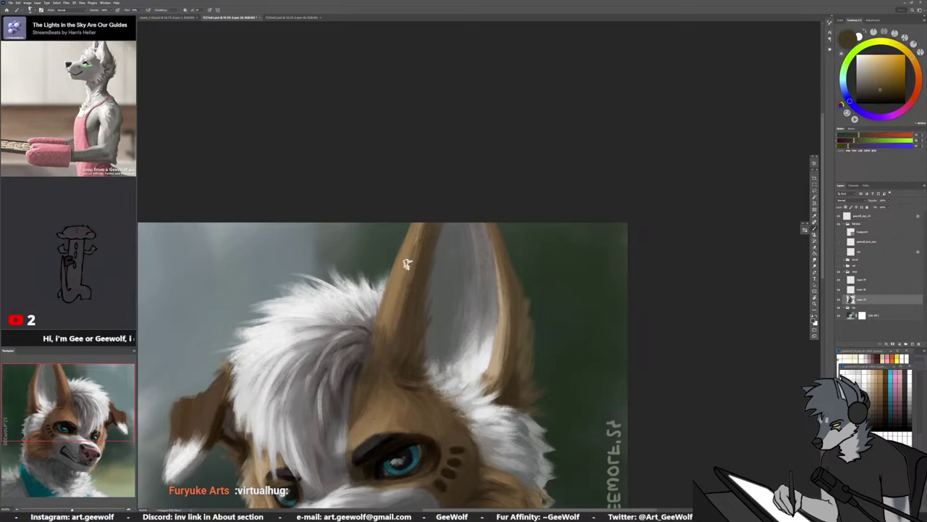
alt+click(404, 294)
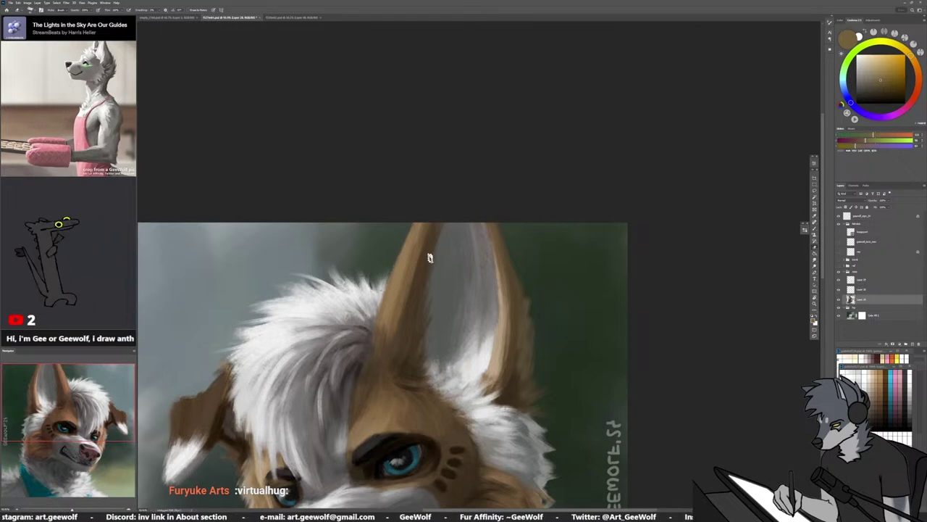
key(/)
key(b)
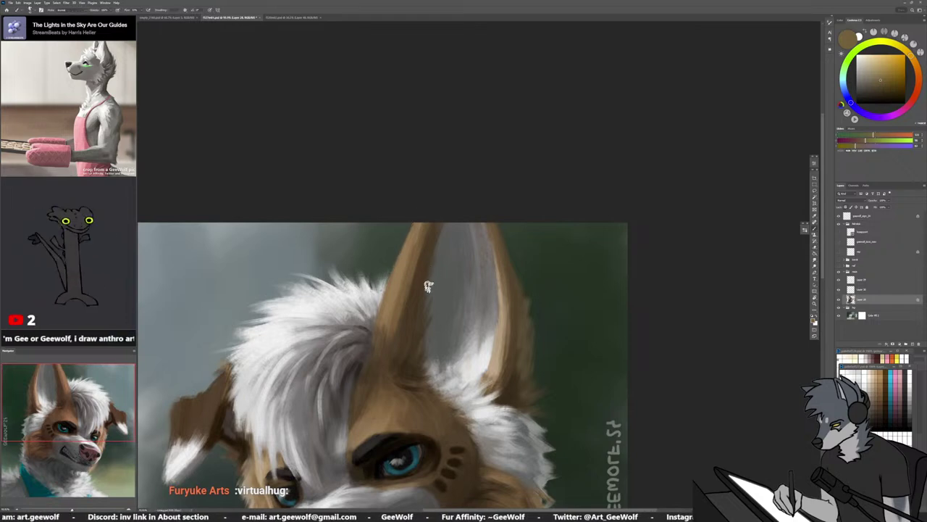
alt+click(263, 473)
drag(384, 316, 414, 221)
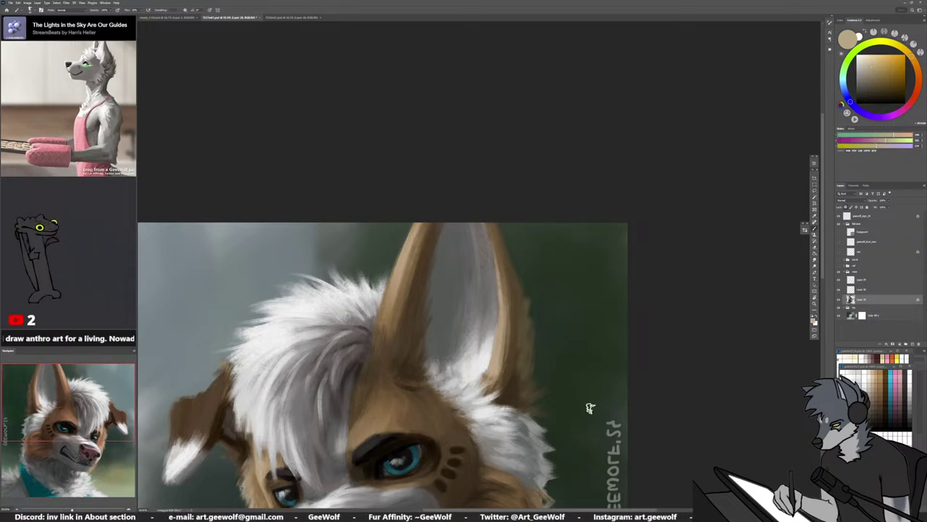
Shade the white neck fur beneath the jaw and tan cheek with sampled dark grey and grey strokes
drag(486, 362, 429, 355)
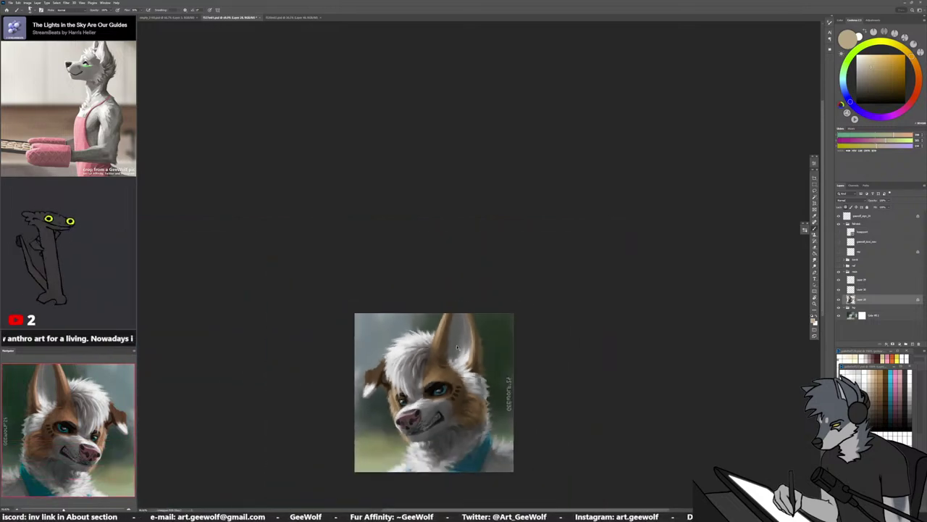
key(h)
drag(528, 371, 547, 356)
drag(454, 372, 427, 372)
drag(484, 388, 504, 391)
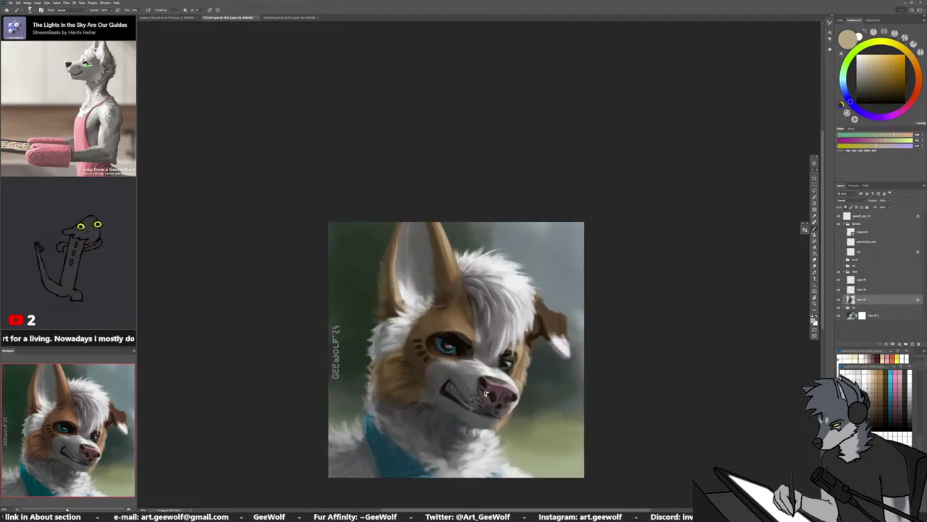
alt+click(438, 377)
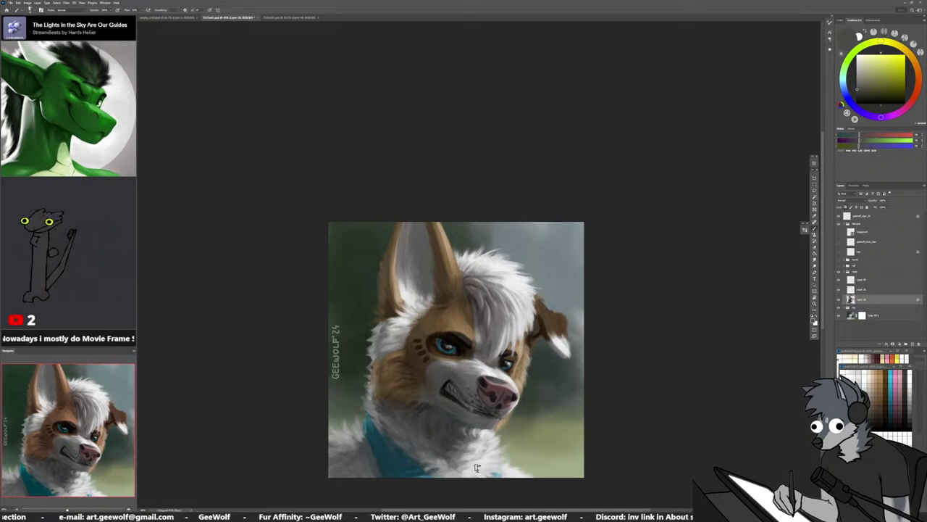
alt+click(410, 407)
alt+click(398, 407)
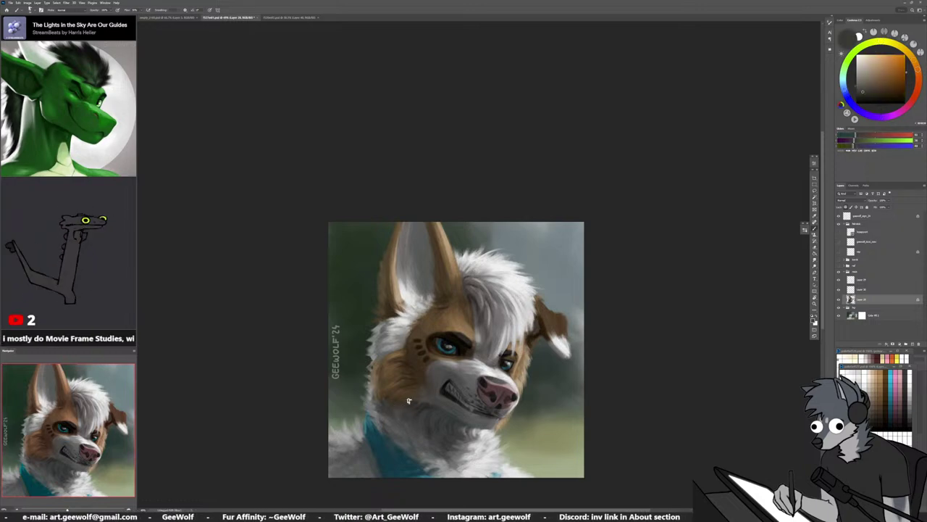
alt+click(431, 452)
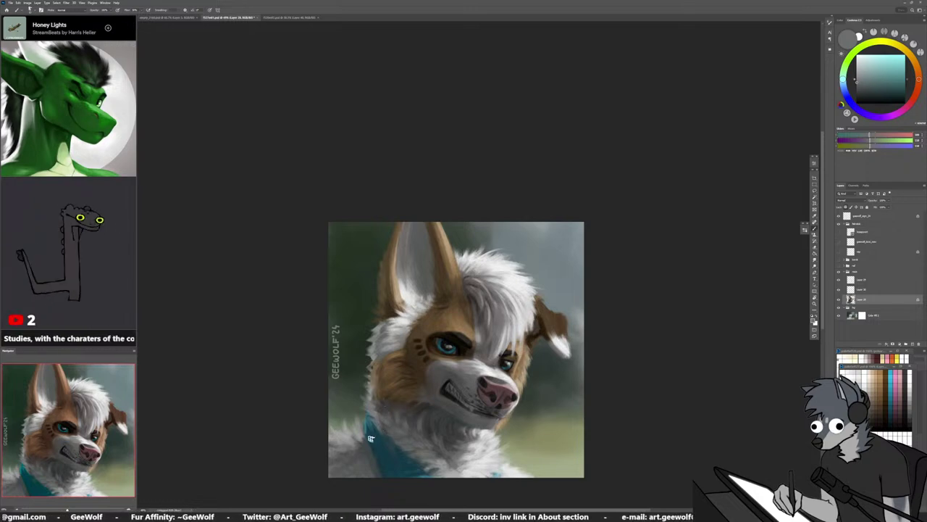
Deepen the shadows on the teal collar below the neck fur with sampled dark blue tones
alt+click(374, 421)
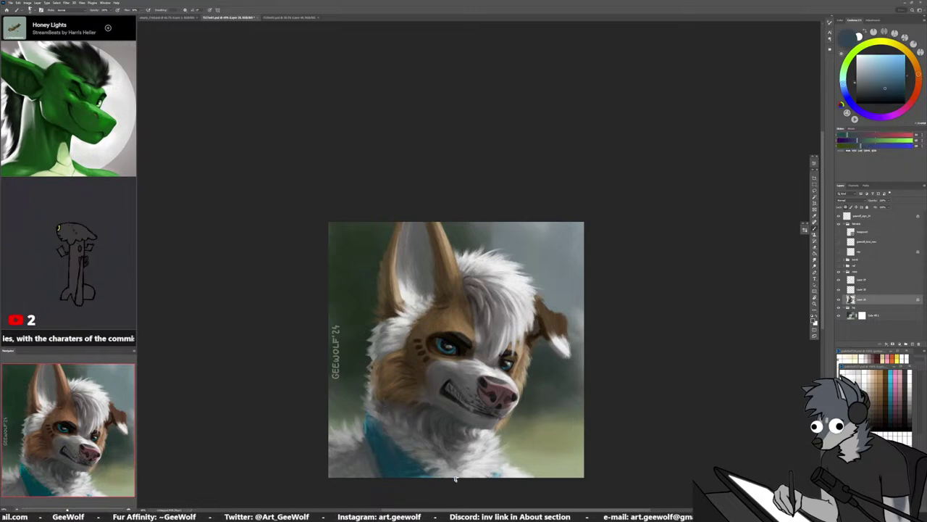
alt+click(452, 421)
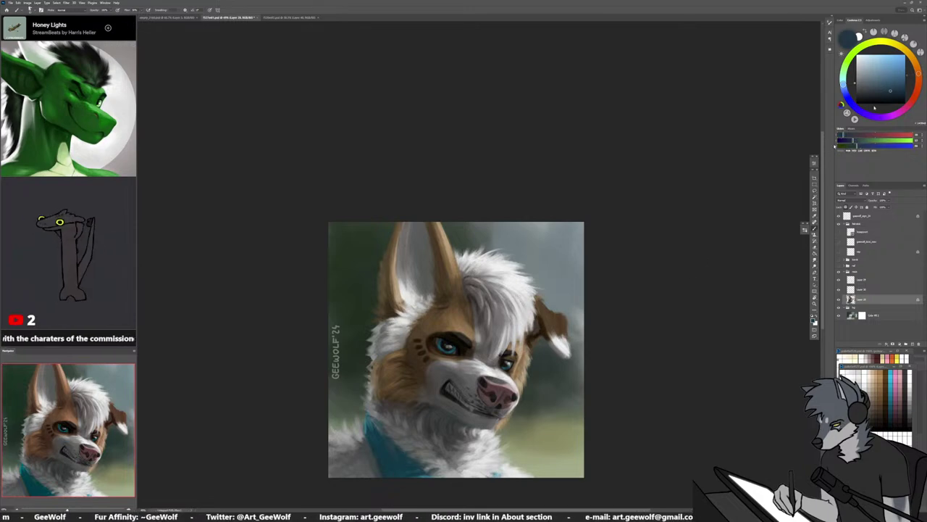
alt+click(443, 405)
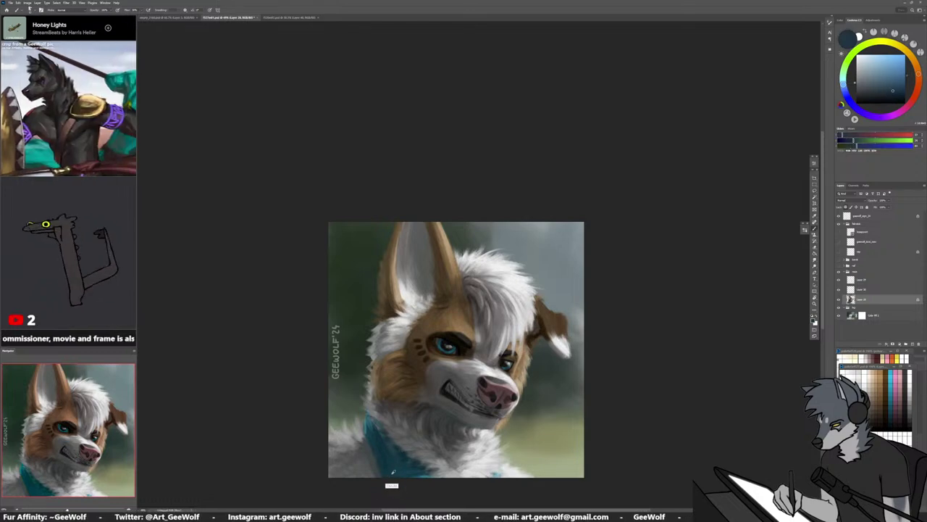
alt+click(374, 438)
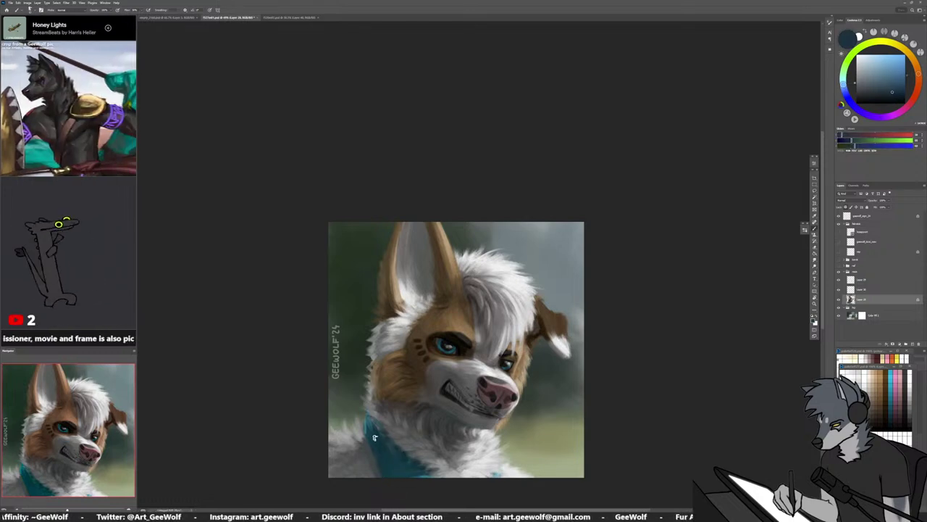
Refine the teal collar's lower area and outer edge with lighter and darker blue tones sampled from it
alt+click(425, 475)
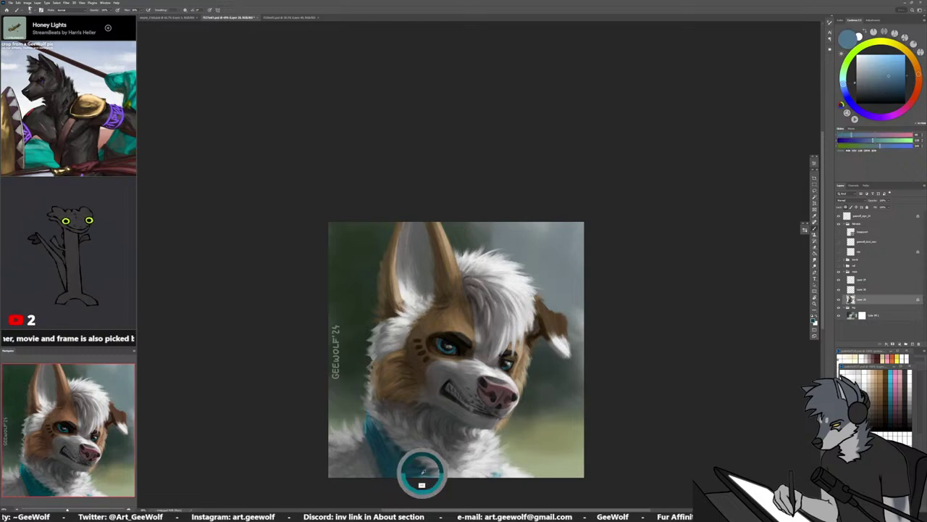
alt+click(411, 473)
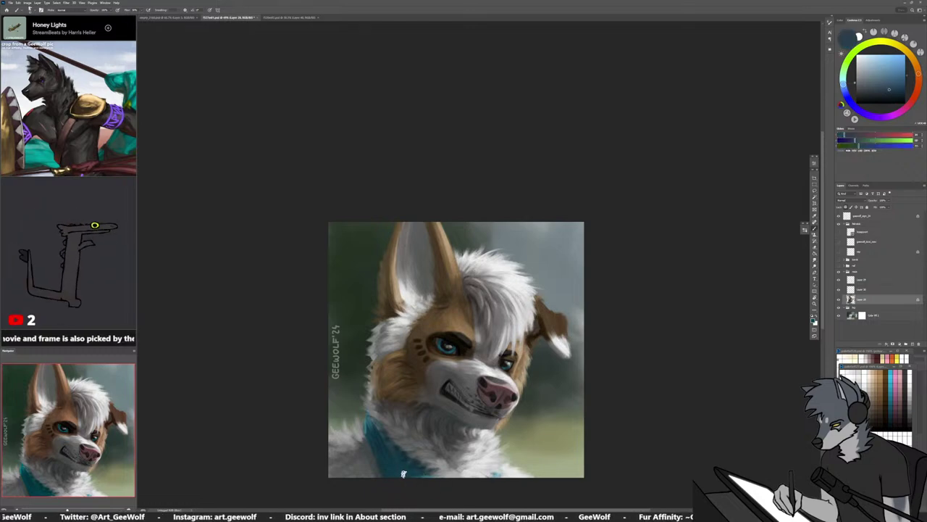
alt+click(396, 450)
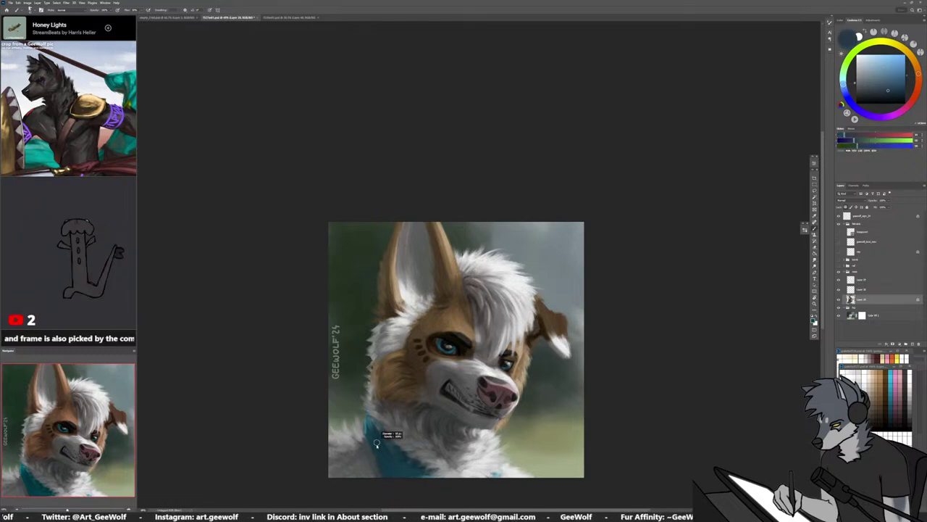
alt+click(374, 454)
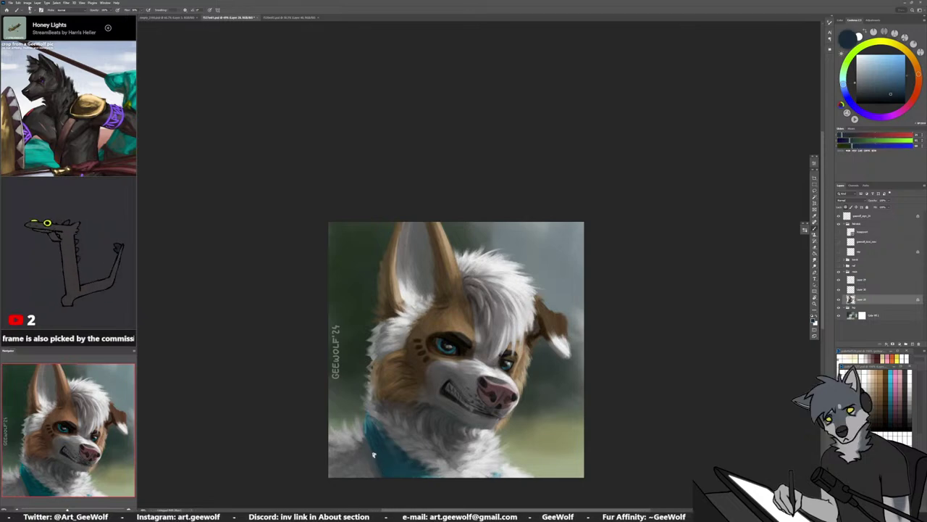
drag(366, 430, 371, 447)
alt+click(378, 459)
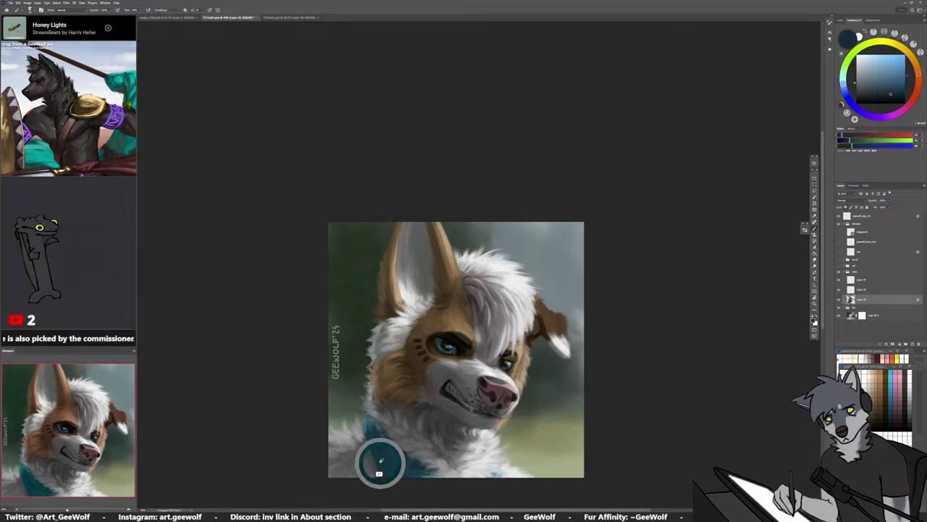
Touch up the shoulder fur along the collar's outer edge with sampled grey tones
alt+click(366, 449)
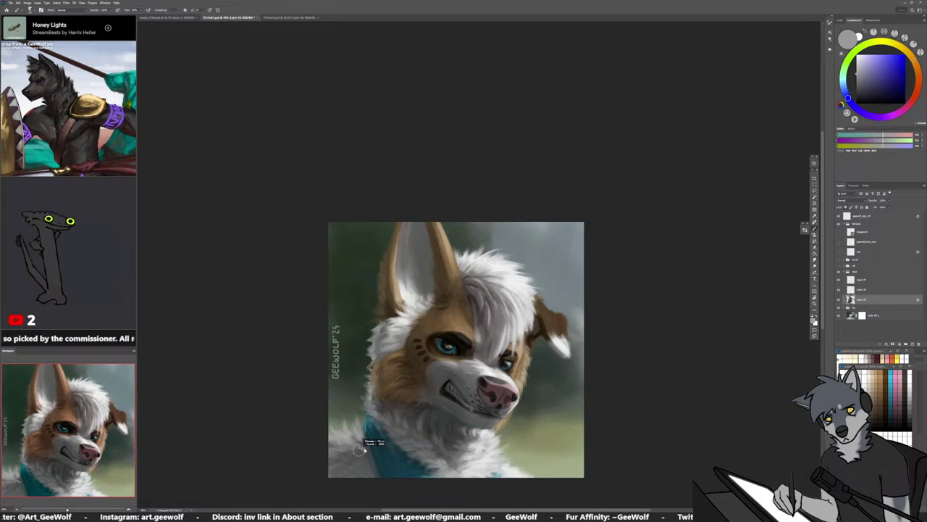
alt+click(366, 449)
alt+click(355, 450)
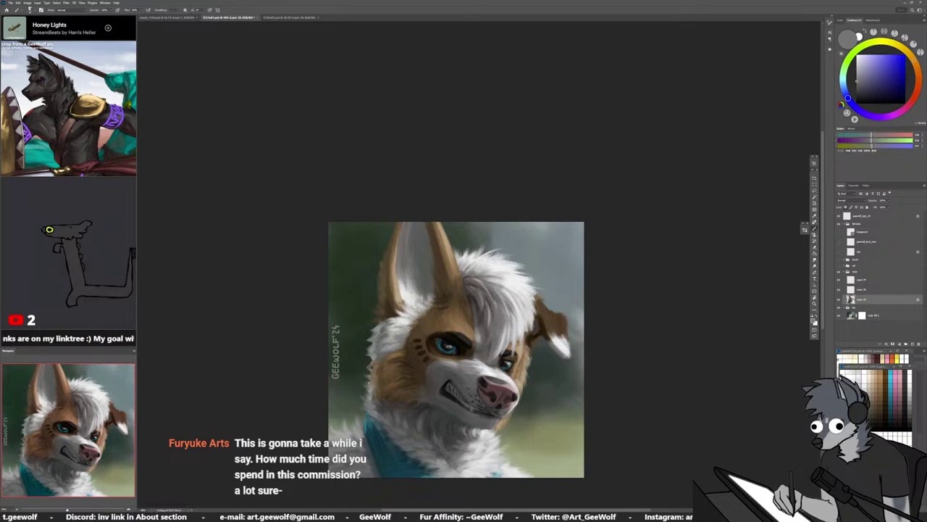
Examine the whole portrait in mirrored and normal orientation at several zoom levels
key(h)
scroll(297, 391, down, 3)
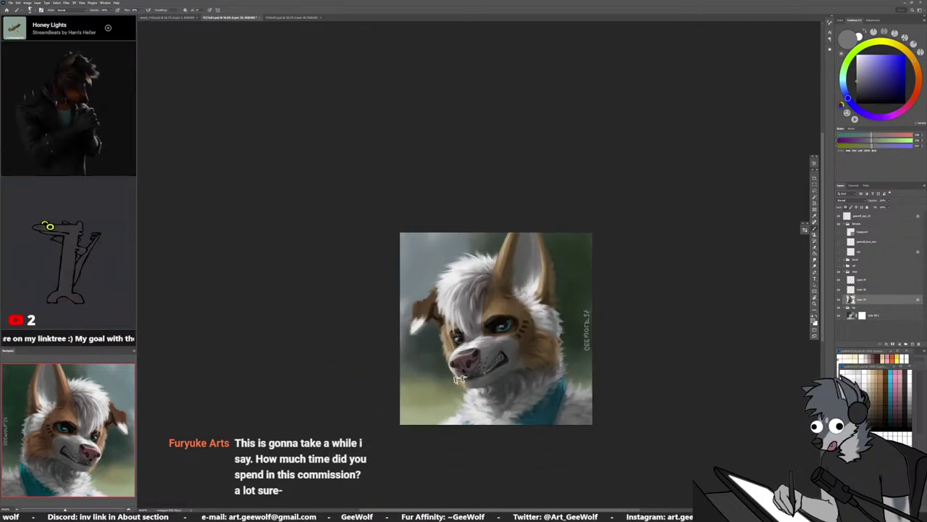
scroll(493, 371, up, 6)
scroll(395, 383, down, 2)
key(h)
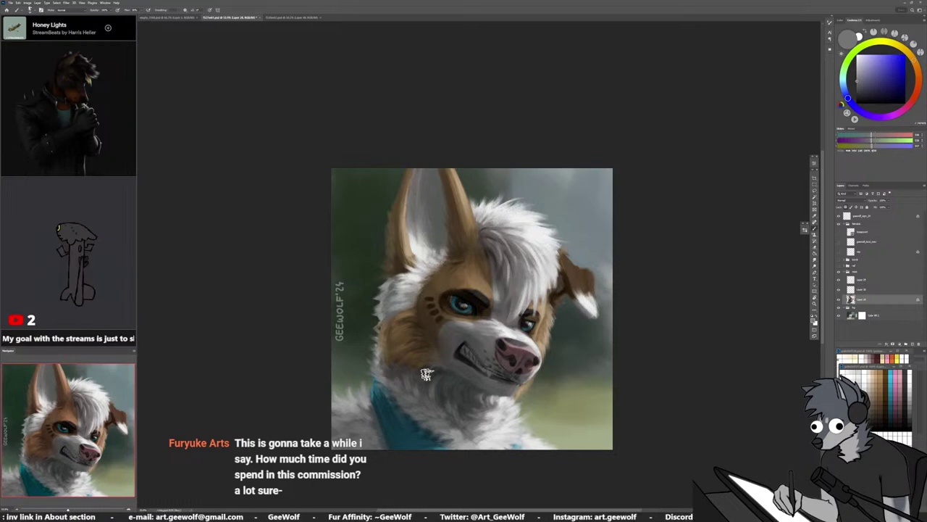
scroll(467, 373, up, 2)
scroll(468, 373, up, 1)
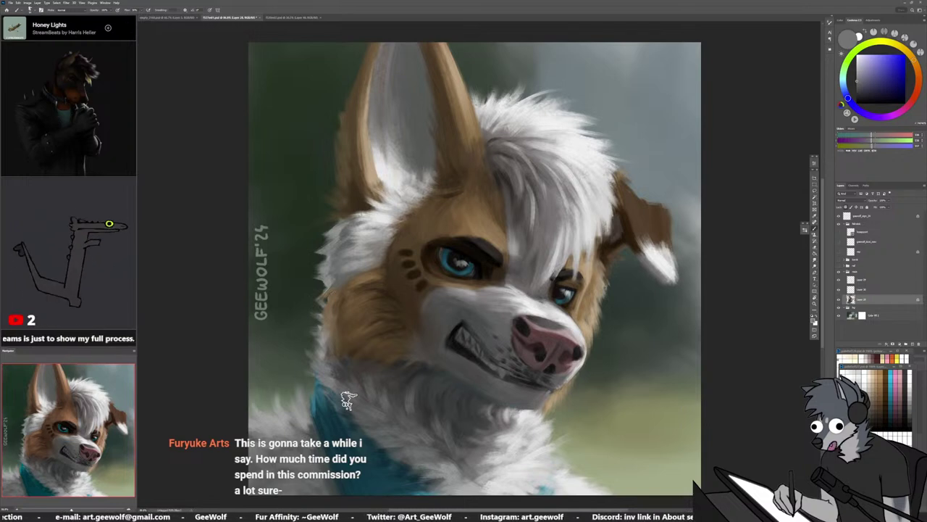
scroll(347, 400, down, 1)
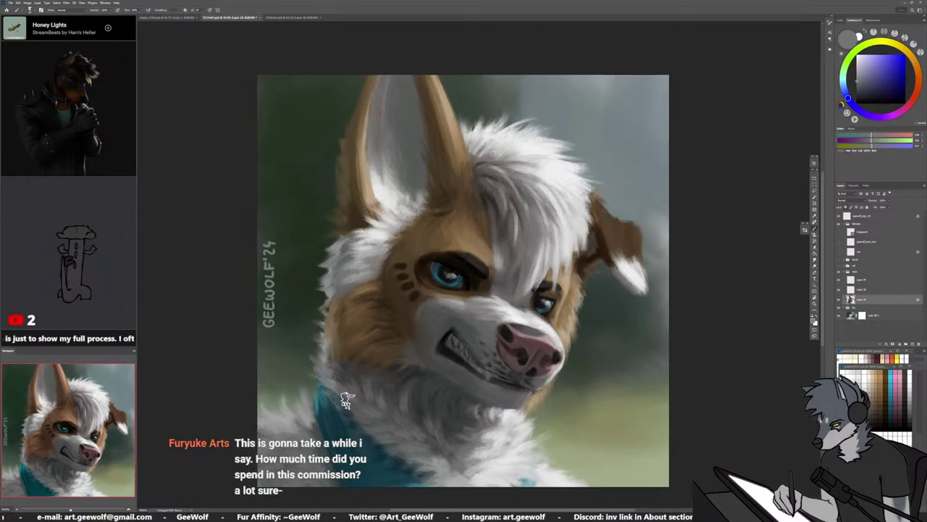
key(h)
key(ctrl+minus)
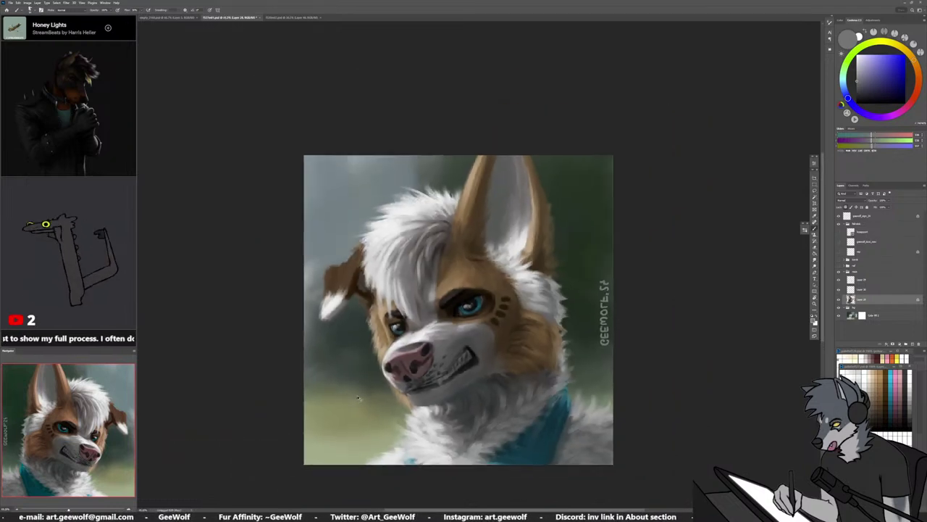
key(h)
key(ctrl+minus)
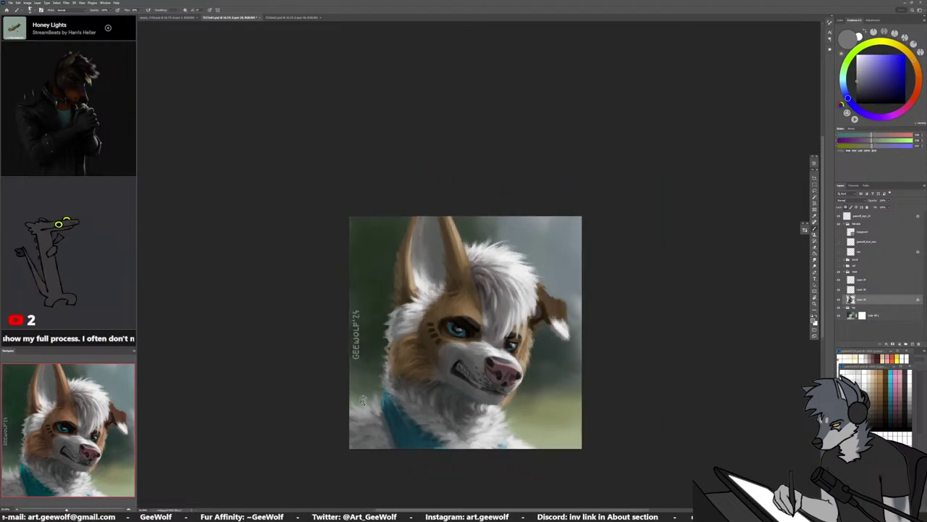
Touch up the shaded strands of the white forelock with a grey tone sampled from the hair
key(h)
key(ctrl+plus)
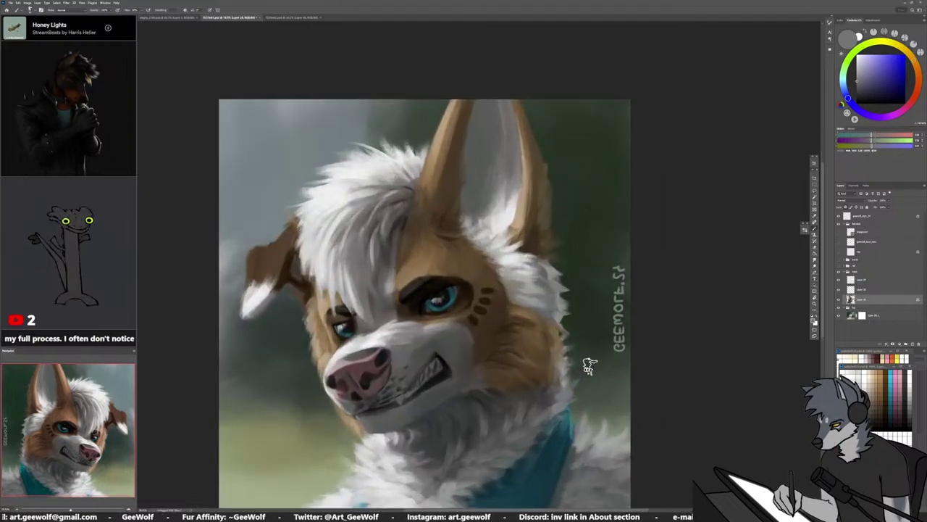
key(h)
key(ctrl+minus)
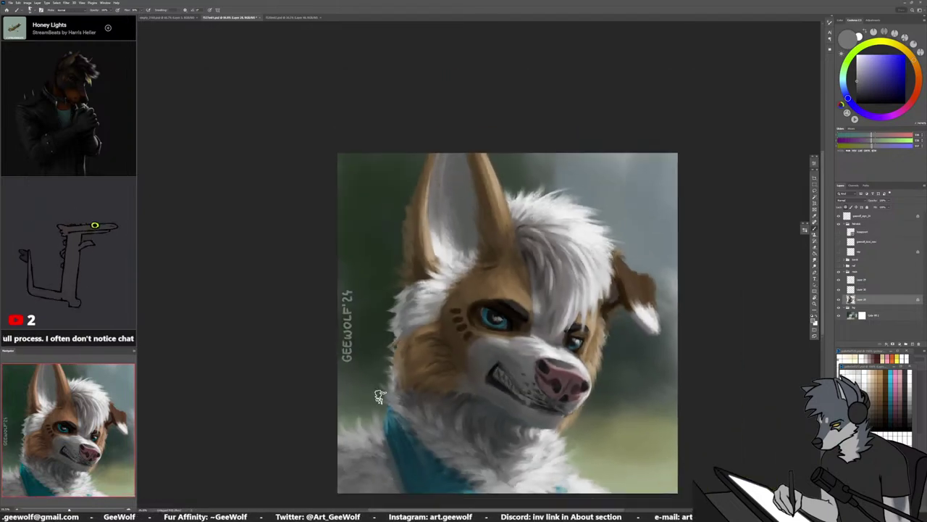
key(h)
key(h)
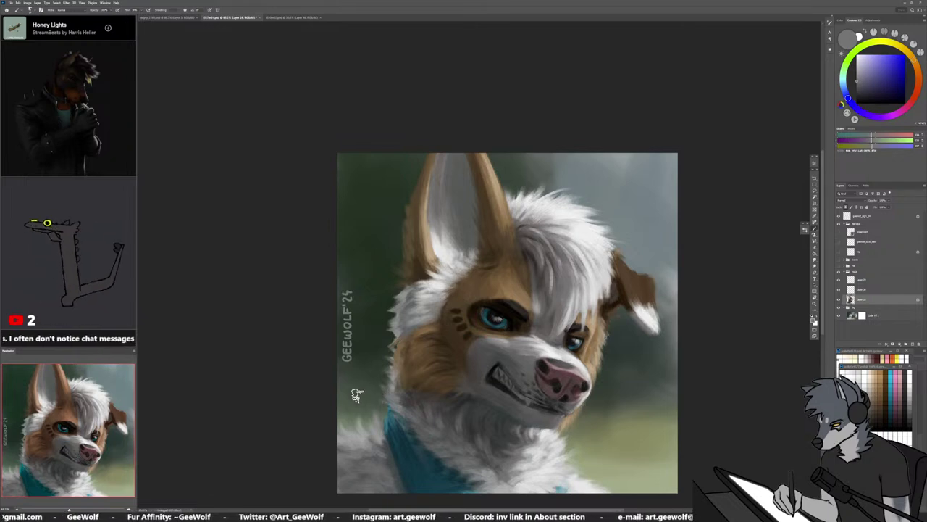
alt+right_click(547, 282)
alt+click(544, 282)
alt+right_click(537, 257)
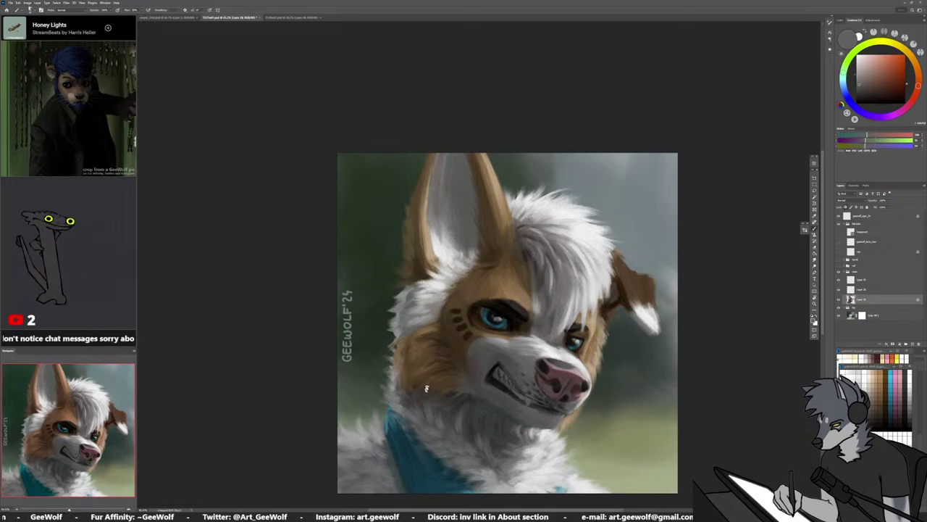
Refine the white fur tufts between the tall ear and the brown cheek with sampled grey and near-white tones
alt+click(395, 318)
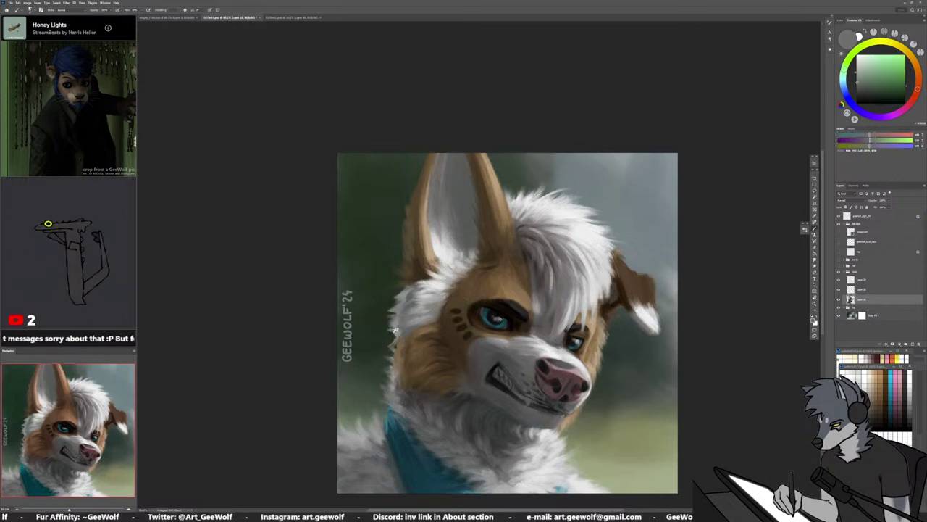
alt+click(405, 321)
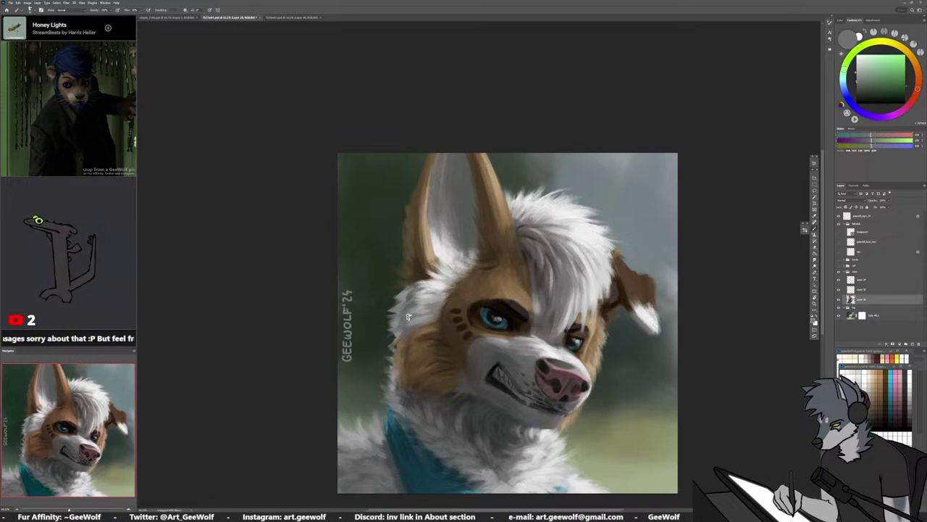
alt+click(402, 318)
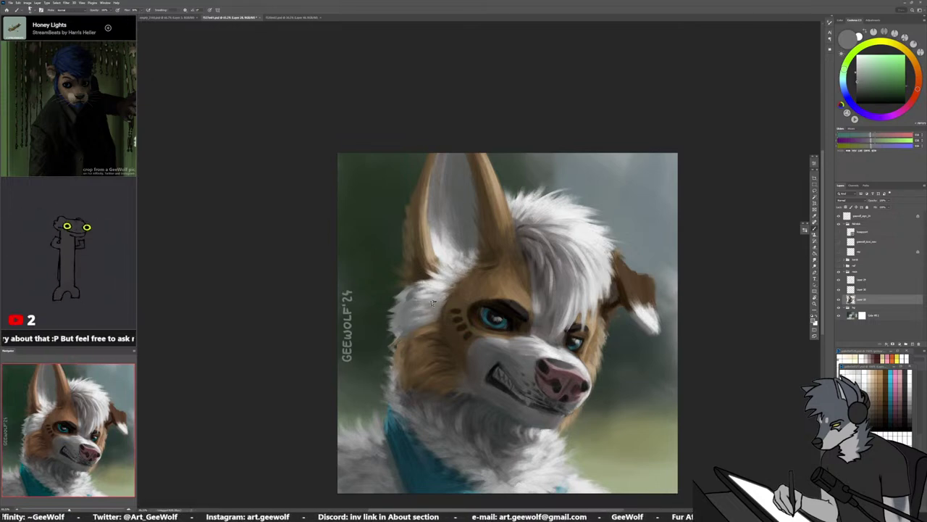
alt+click(432, 283)
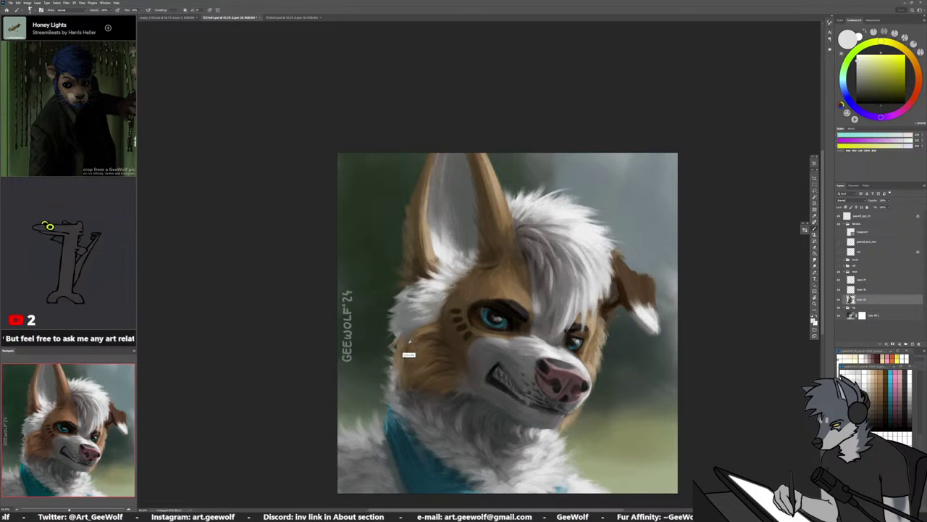
alt+click(391, 371)
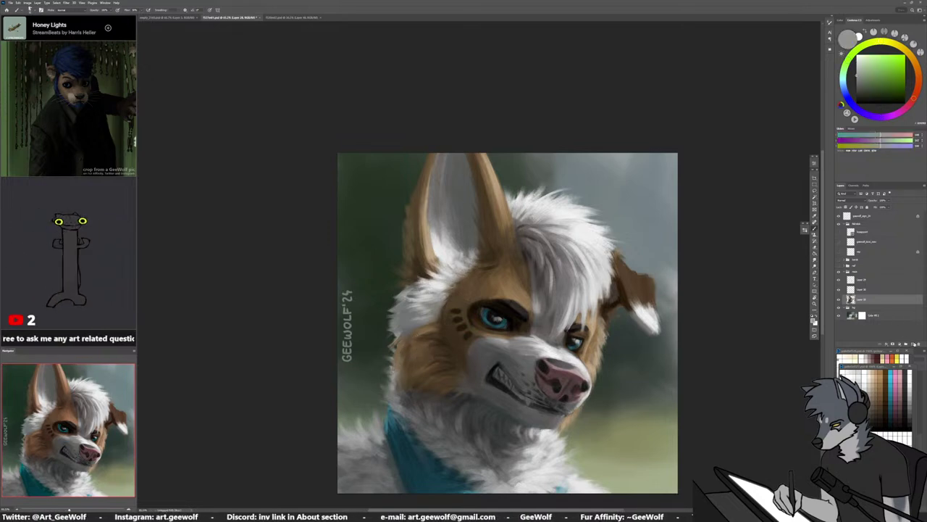
Add a new layer and place it directly beneath the character's painting layer
click(901, 346)
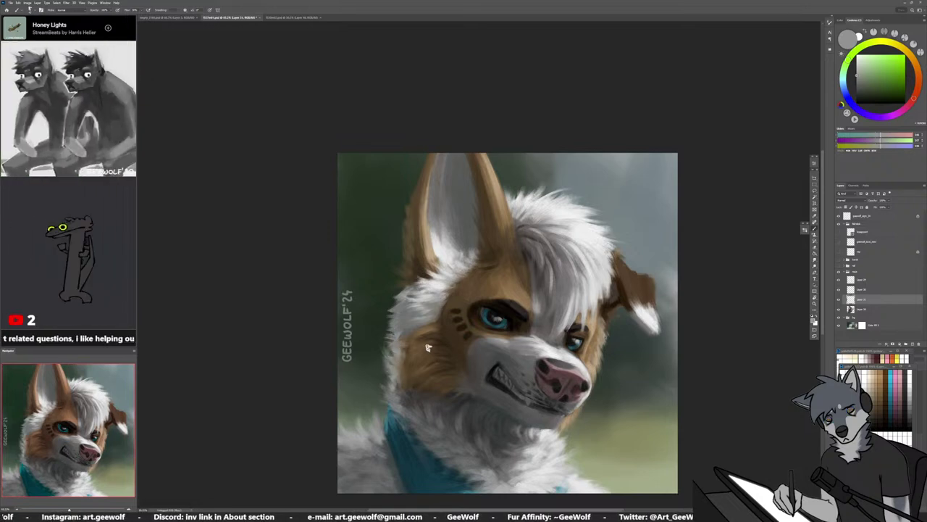
drag(880, 298, 880, 314)
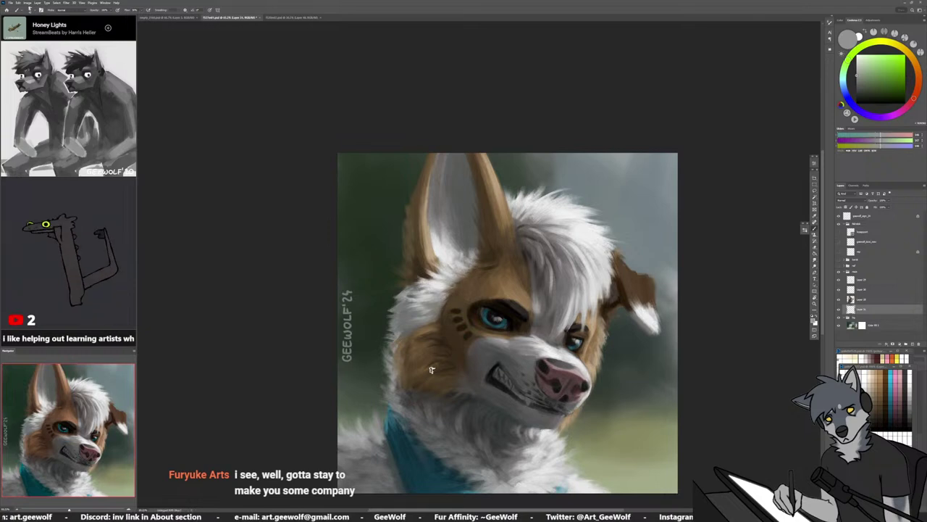
key(h)
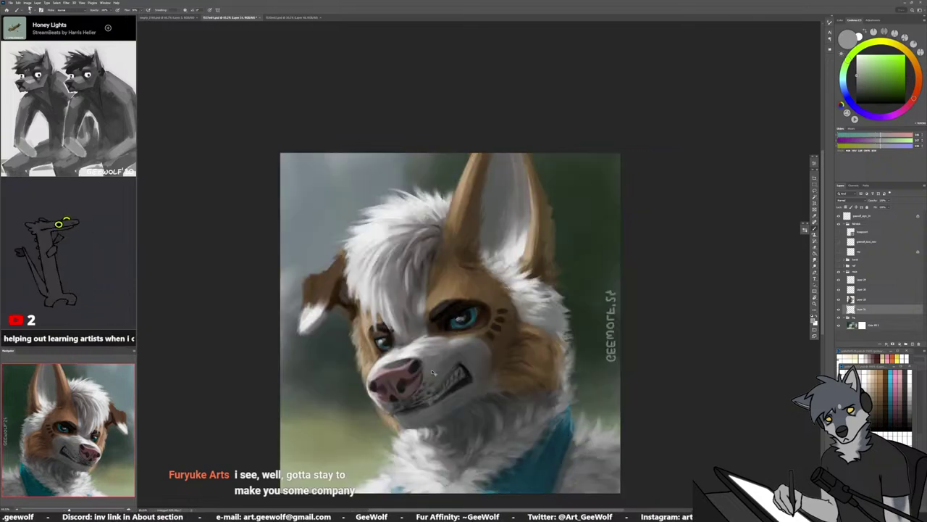
Rework the edge where the brown cheek meets the white fur on the character's painting layer, using sampled brown and grey tones
alt+click(552, 331)
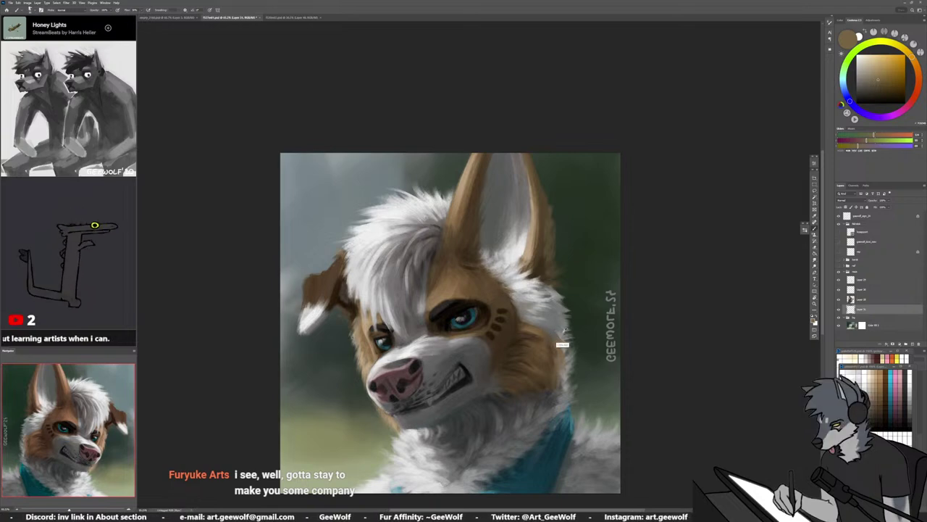
alt+click(557, 332)
click(873, 298)
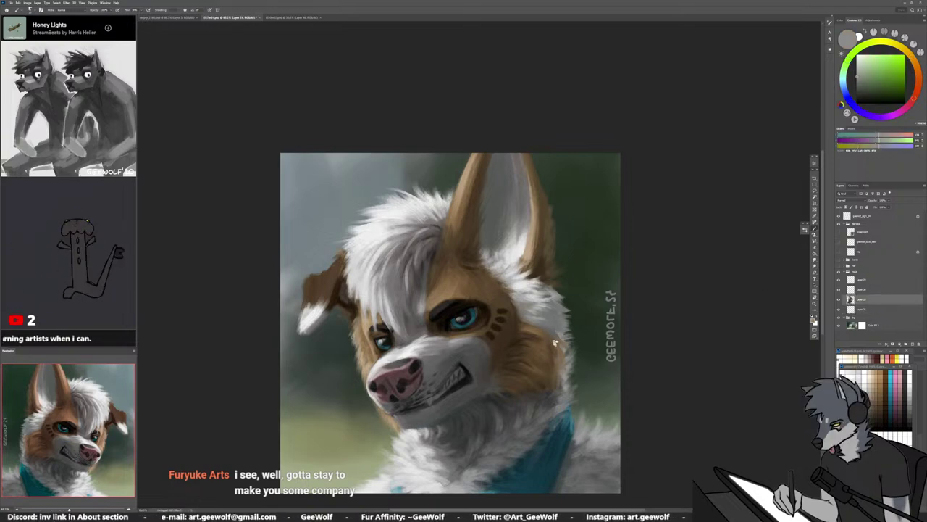
alt+click(558, 348)
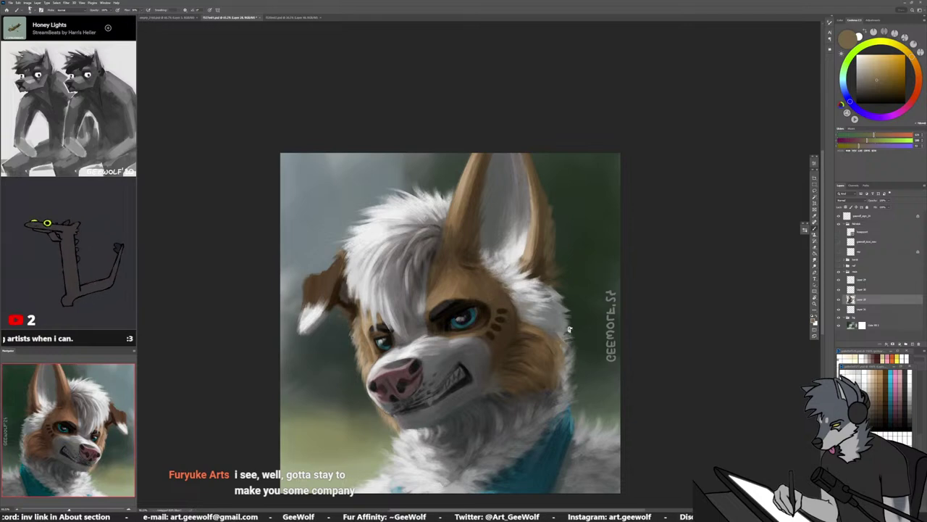
alt+click(549, 291)
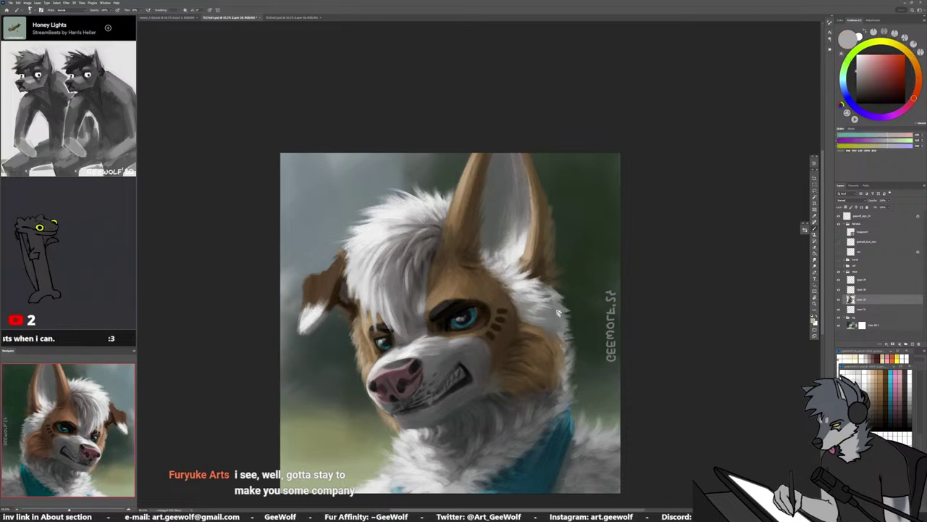
drag(554, 316, 561, 332)
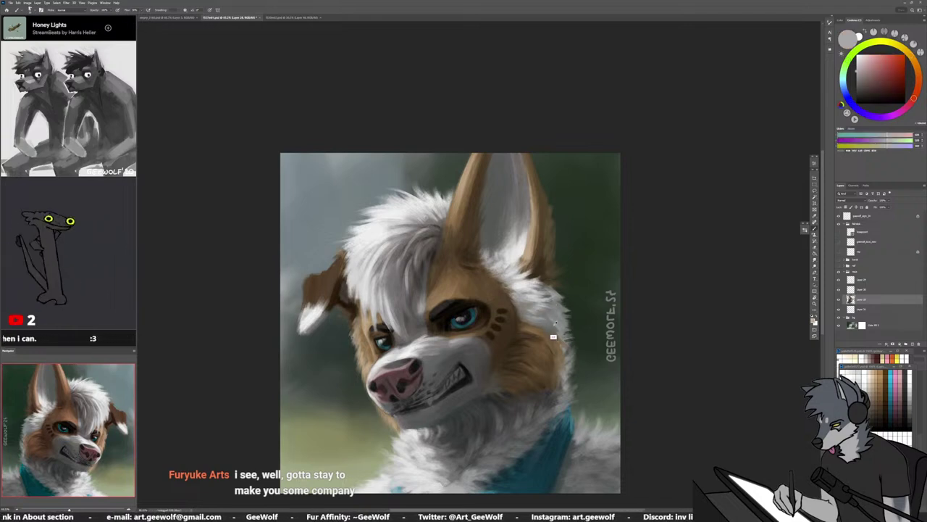
alt+click(544, 316)
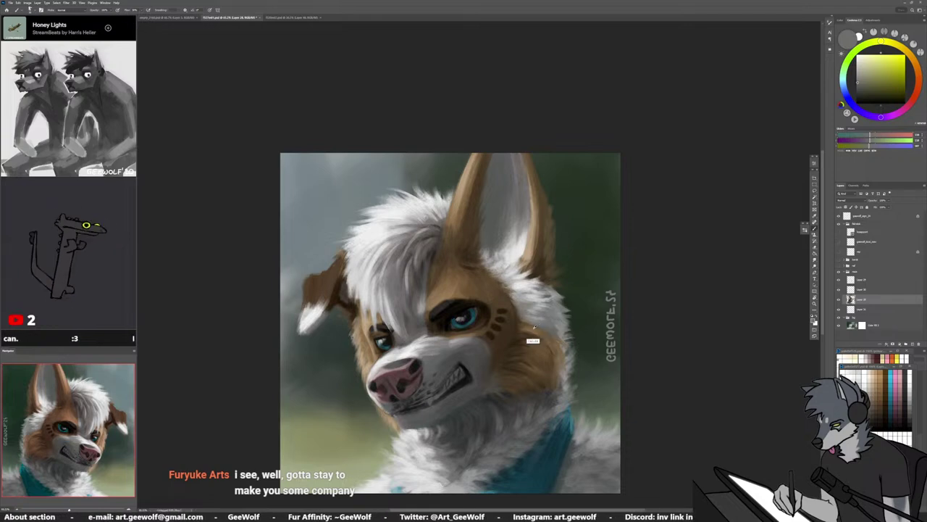
Deepen the brown cheek fur with sampled darker browns and shade the neck fur below the jaw with sampled dark grey
alt+click(527, 339)
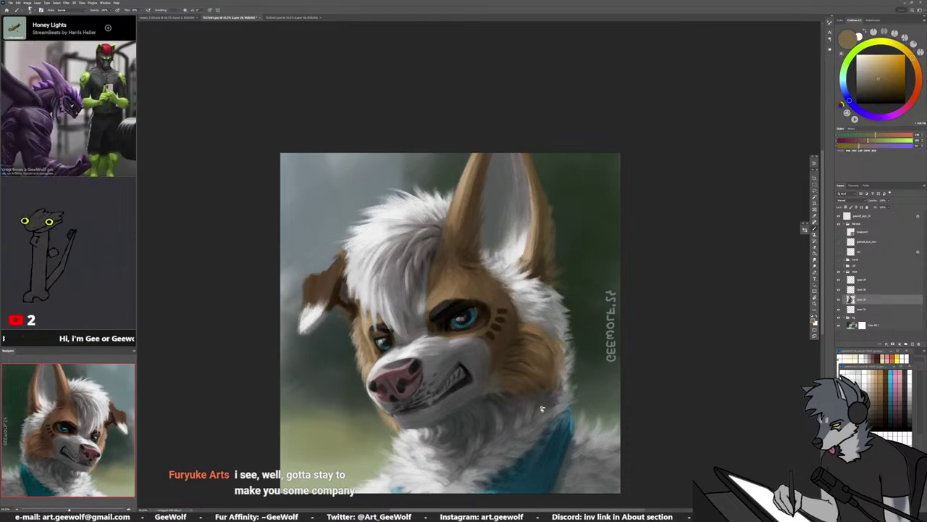
alt+click(520, 349)
alt+click(527, 340)
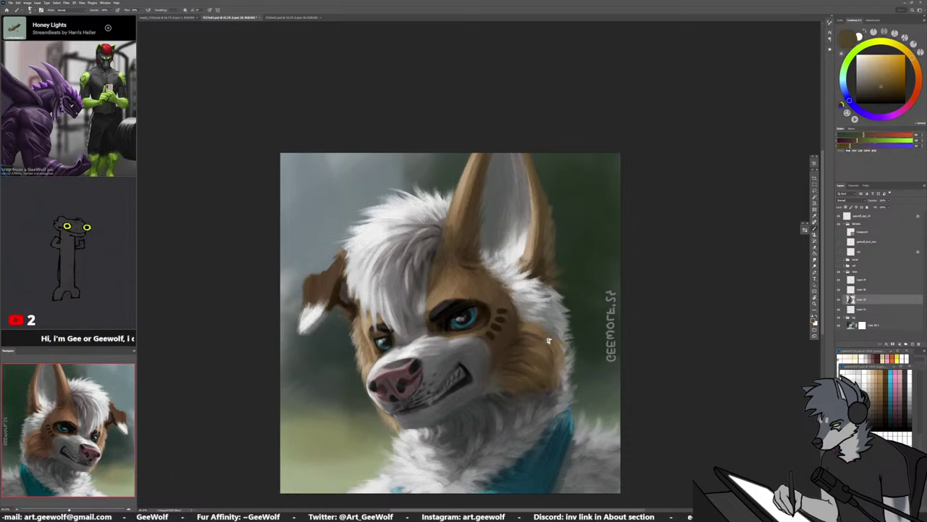
alt+click(521, 326)
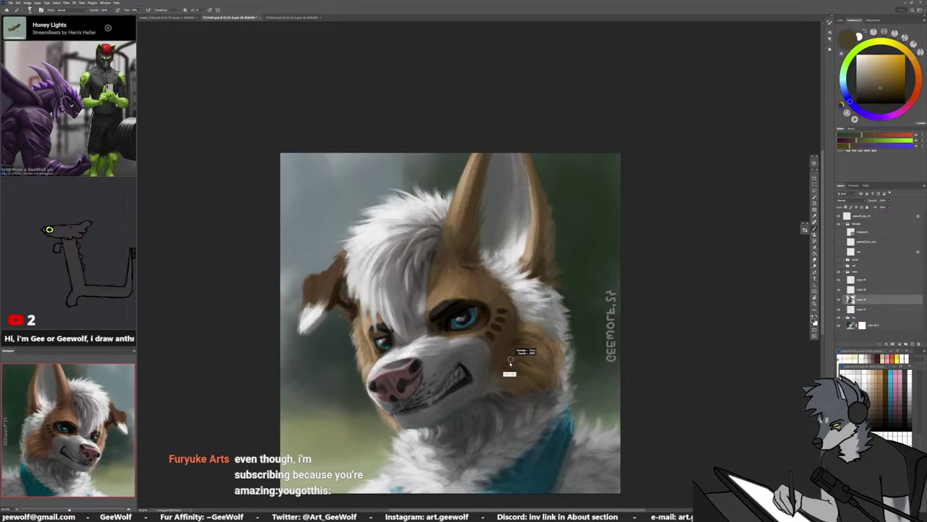
alt+click(513, 339)
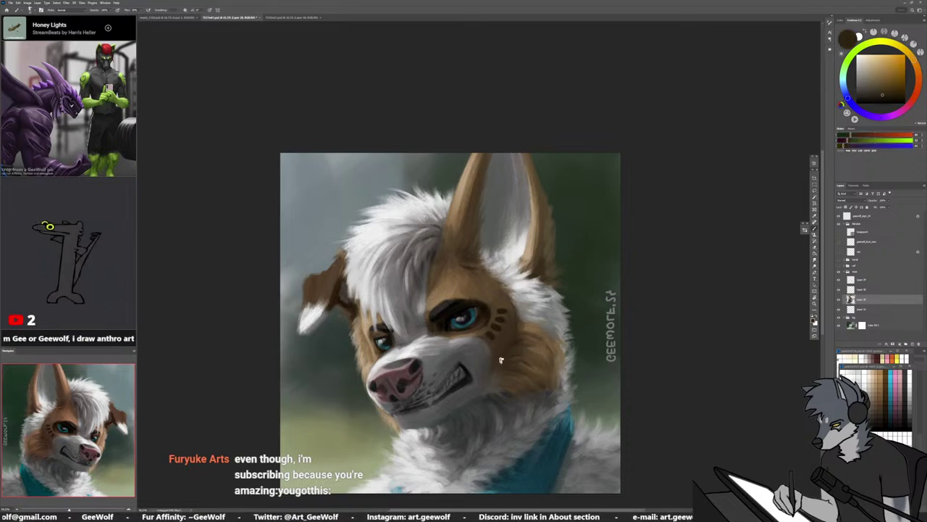
alt+click(511, 342)
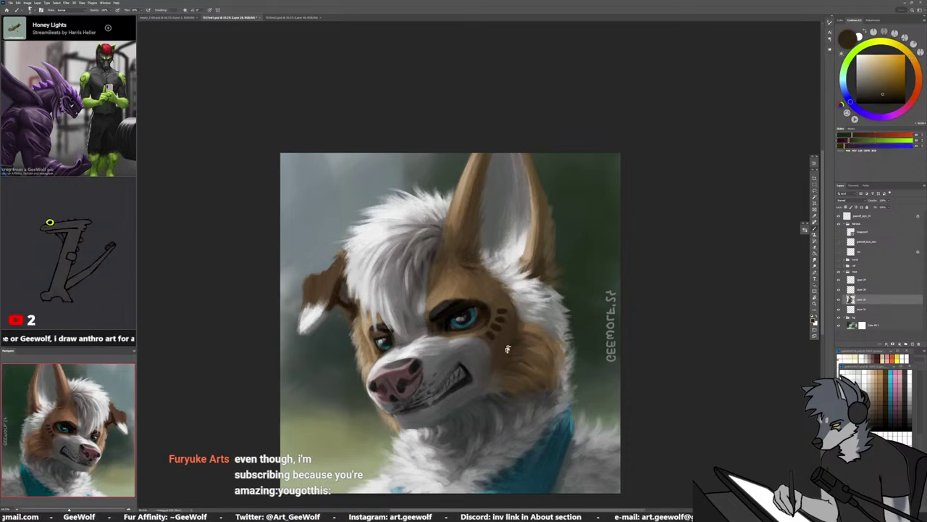
alt+click(509, 346)
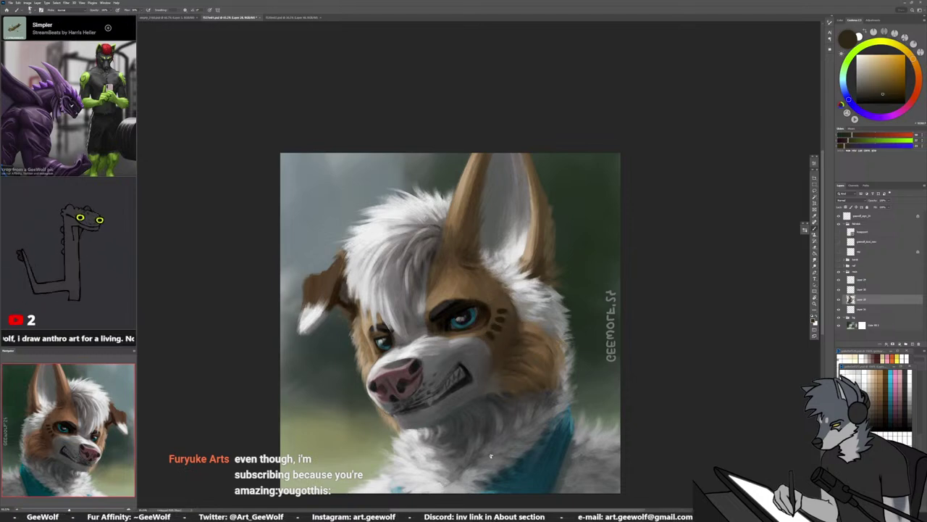
alt+click(494, 419)
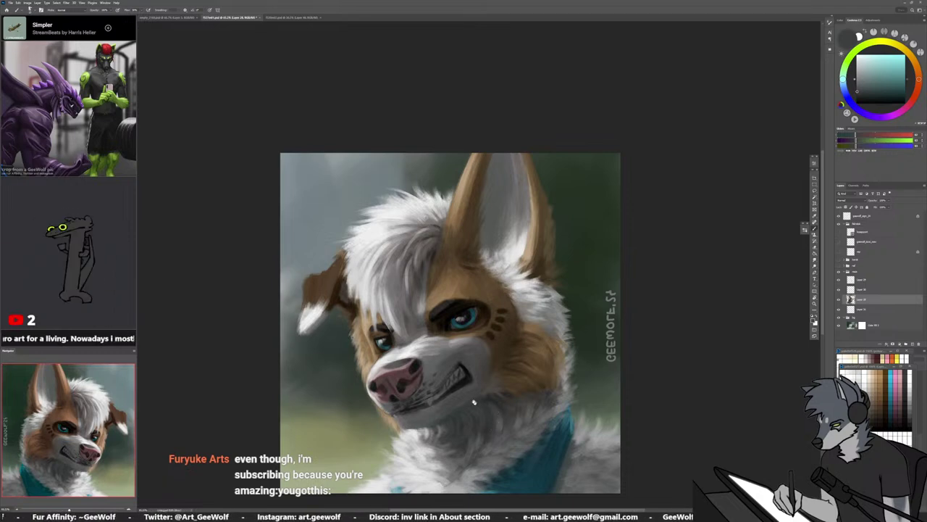
Define the forelock's edge along the brown forehead and ear base with sampled brown, dark brown and grey tones
drag(468, 399, 449, 434)
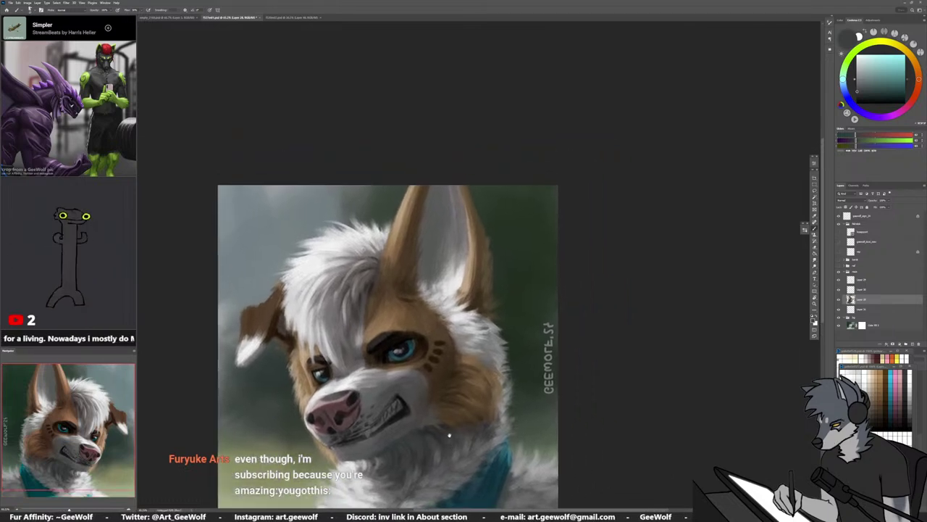
alt+click(375, 322)
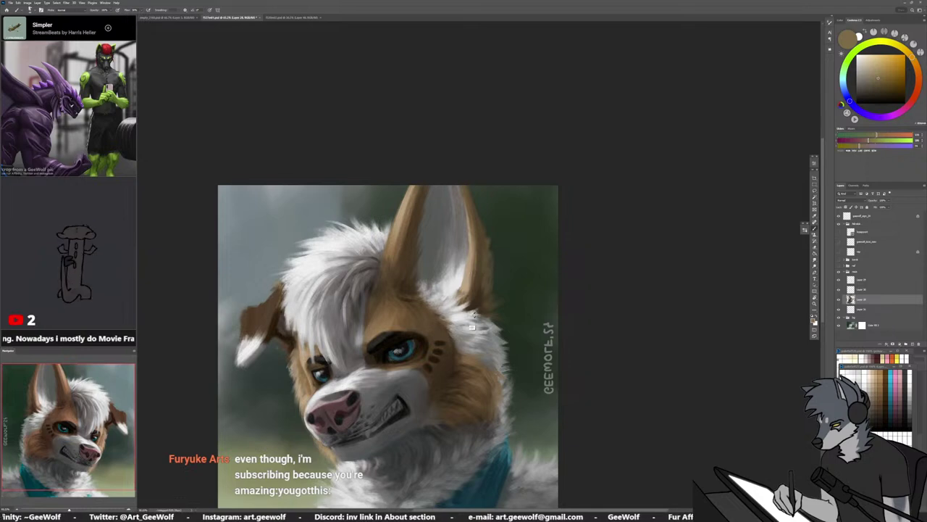
alt+click(457, 369)
drag(380, 307, 367, 311)
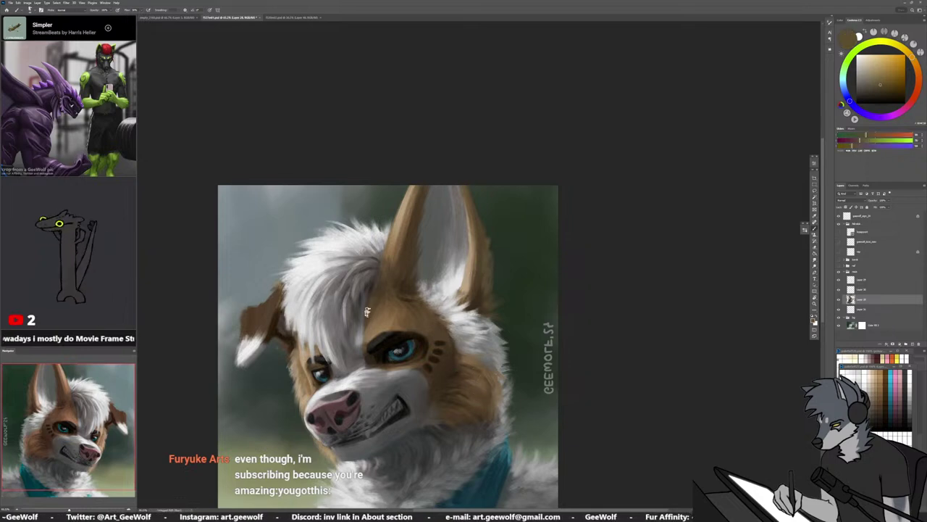
alt+click(402, 287)
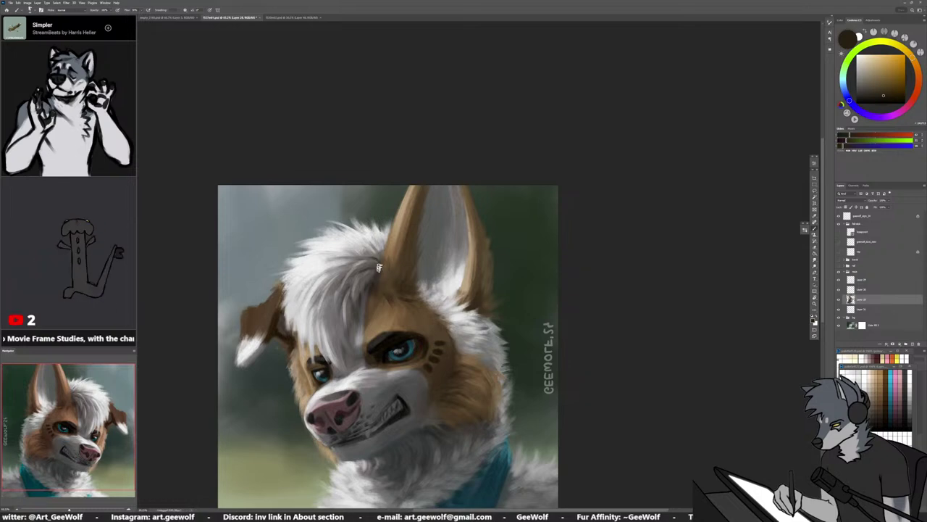
alt+click(379, 261)
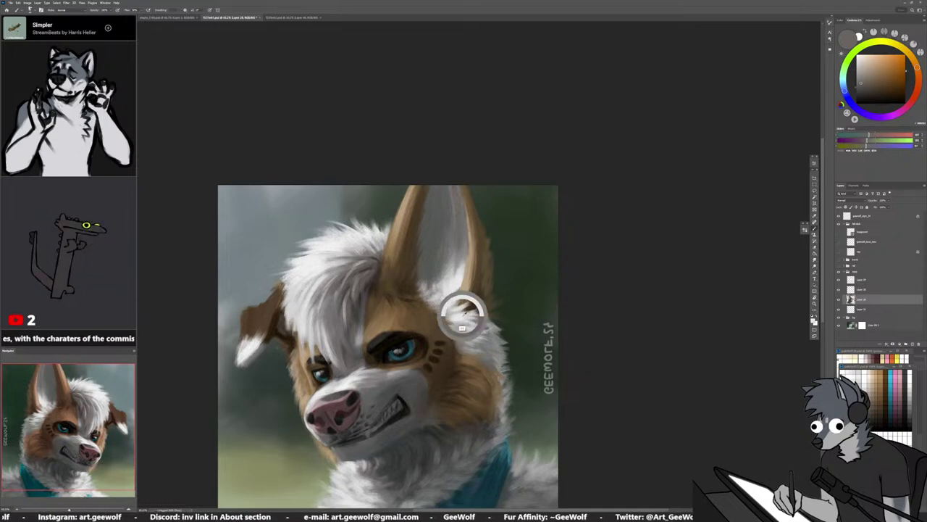
Brighten the white fur tufts below the tall ear and along the cheek's outer edge with a sampled near-white
alt+click(462, 313)
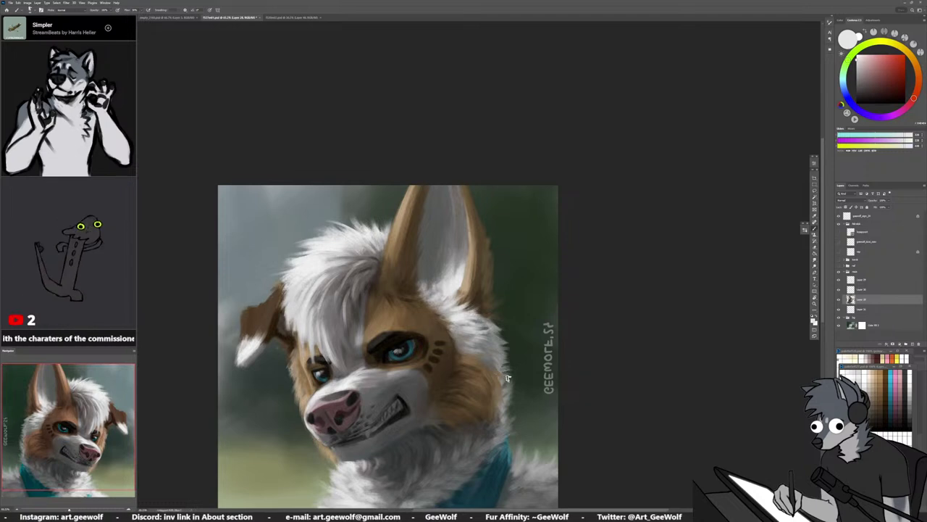
drag(474, 411, 497, 344)
drag(512, 389, 502, 370)
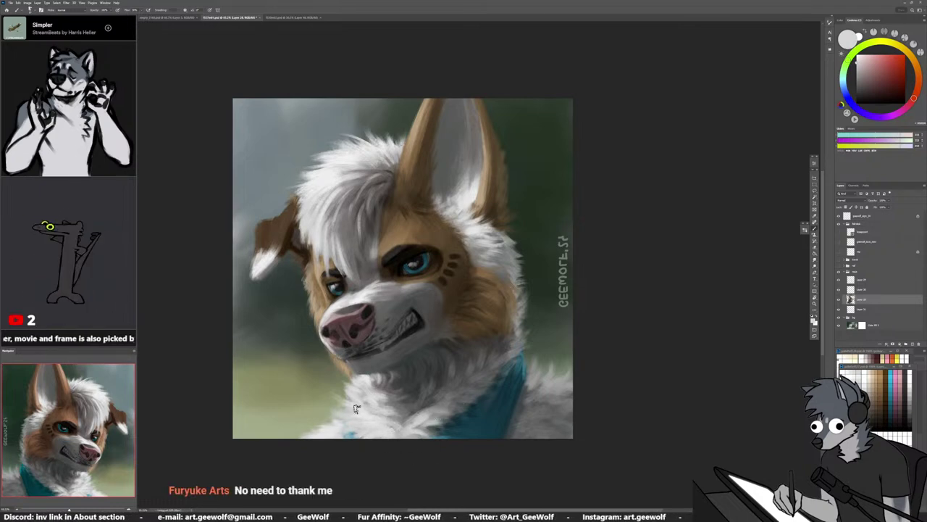
Refine the chest fur above the collar and the shoulder fur beside it with sampled grey and near-white tones
alt+click(394, 417)
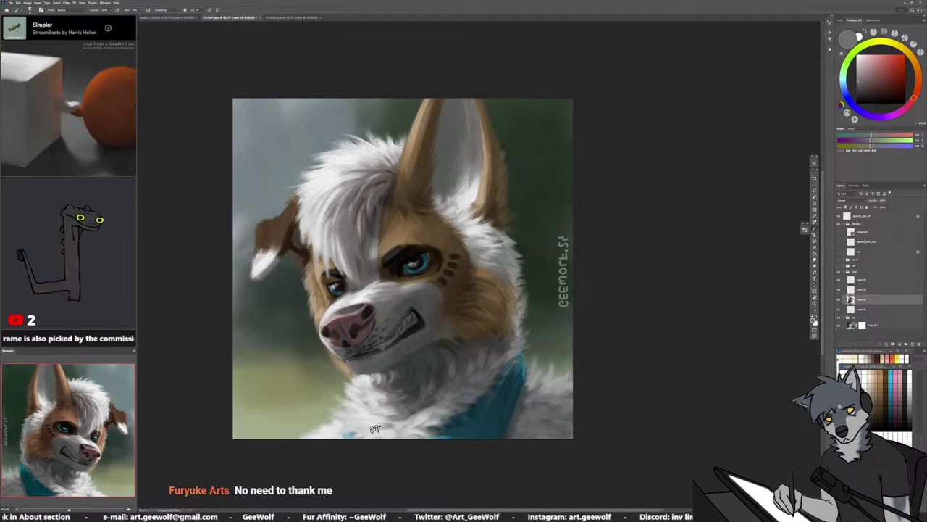
alt+click(390, 429)
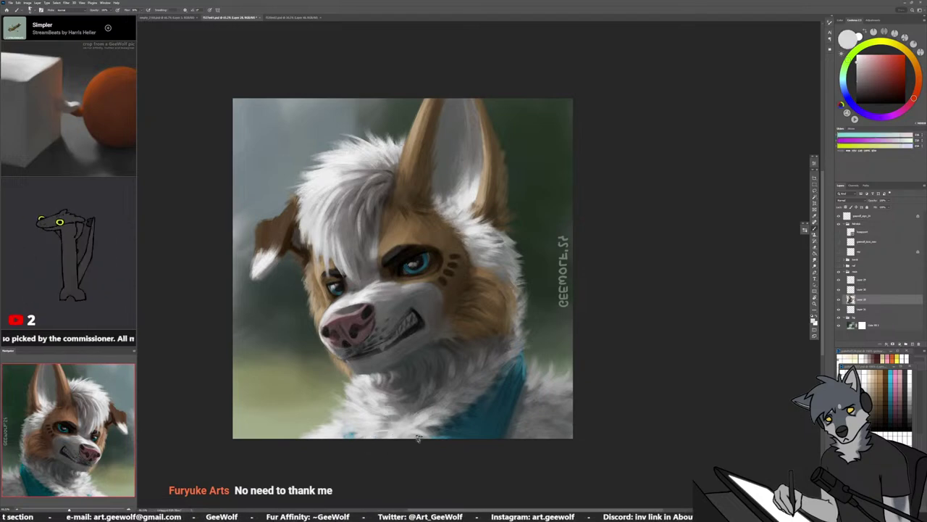
alt+click(537, 391)
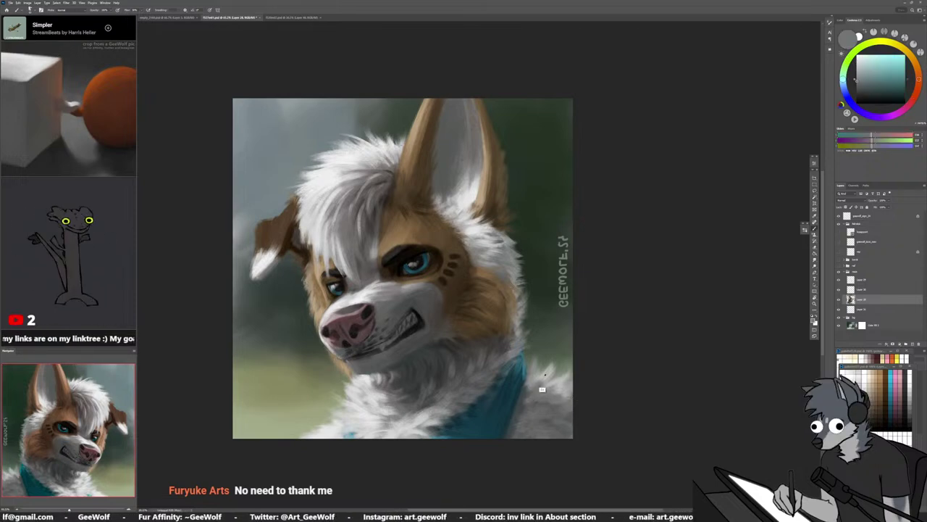
Brighten the shoulder fur beside the teal collar with a sampled light grey and mirror the canvas view
alt+click(545, 374)
alt+click(545, 374)
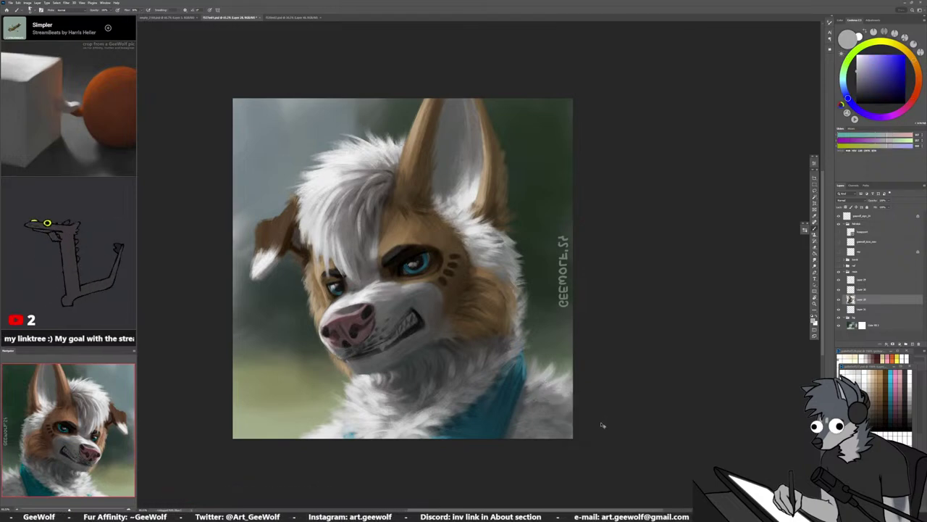
drag(521, 428, 482, 436)
key(h)
drag(594, 326, 621, 325)
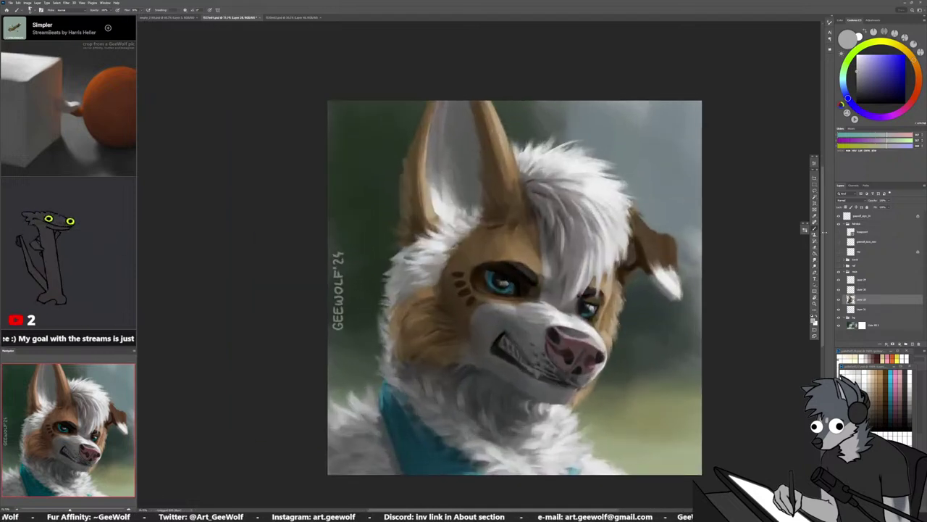
click(804, 229)
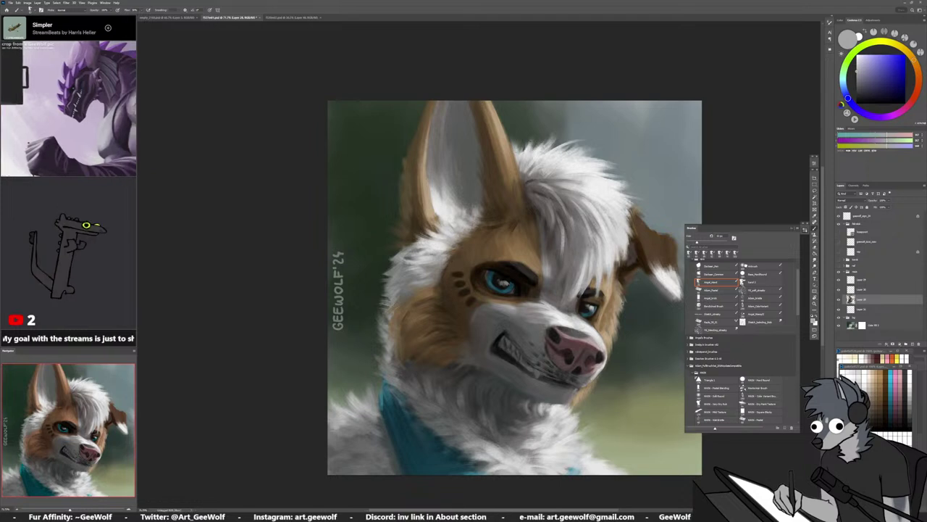
click(795, 229)
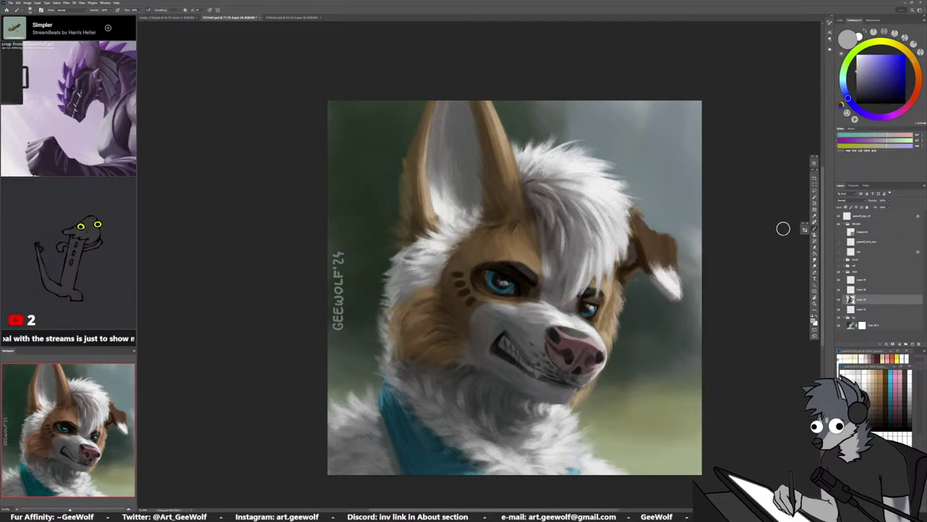
scroll(543, 346, down, 4)
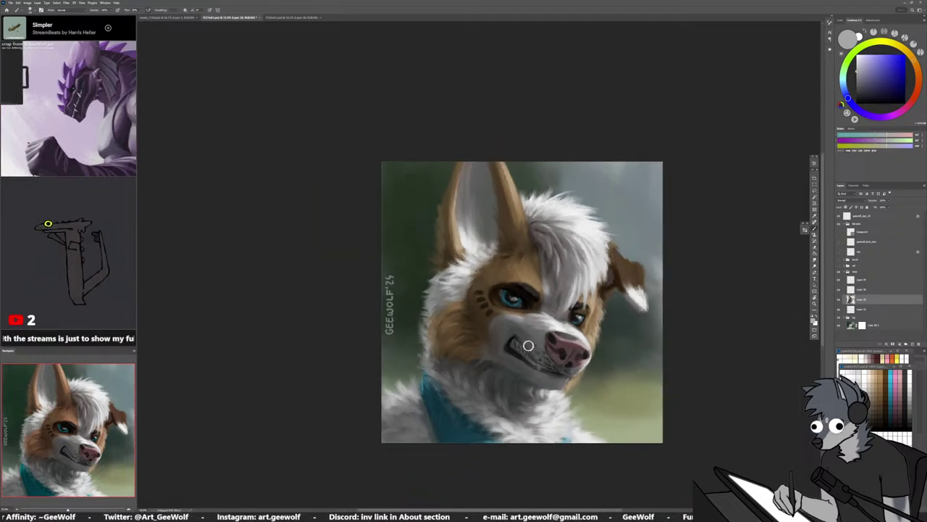
scroll(562, 353, up, 4)
drag(501, 399, 507, 345)
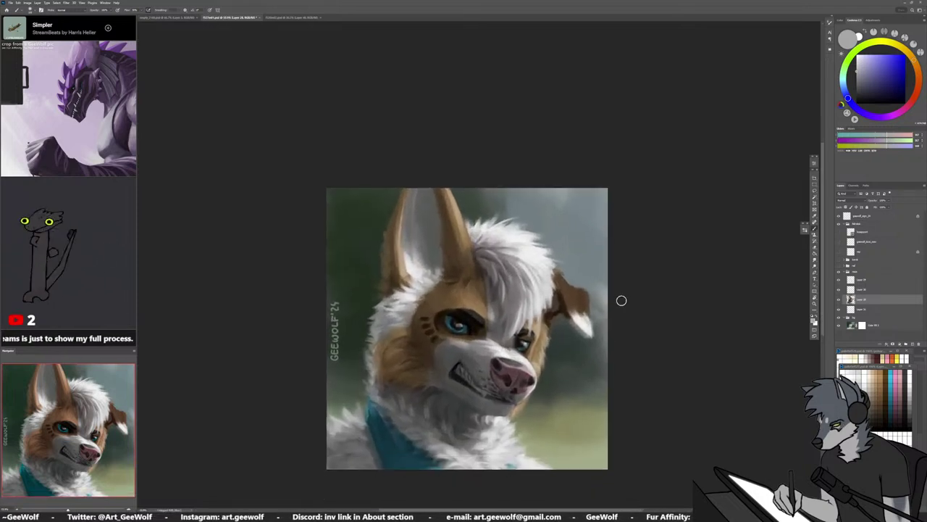
On the background layer, deepen the green behind the tall ear and cheek with sampled dark green and the grass with darker olive
click(855, 326)
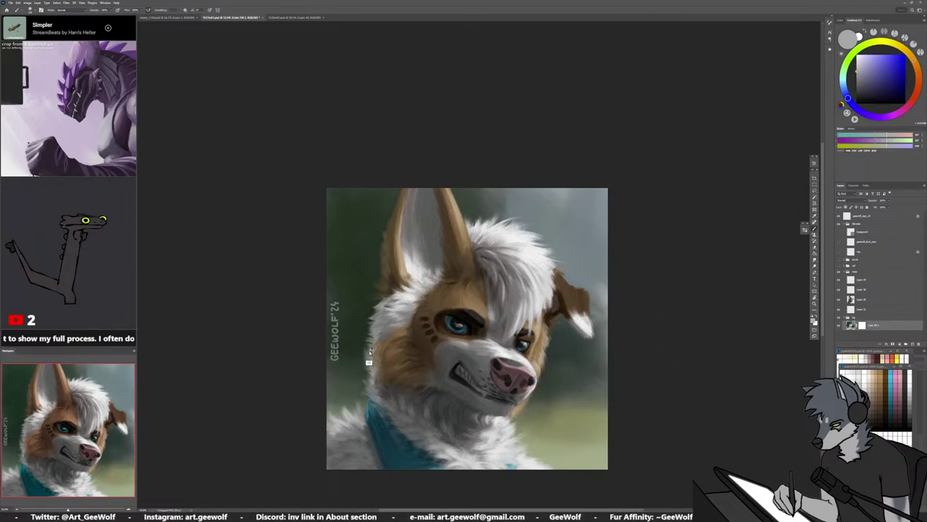
key(ctrl+z)
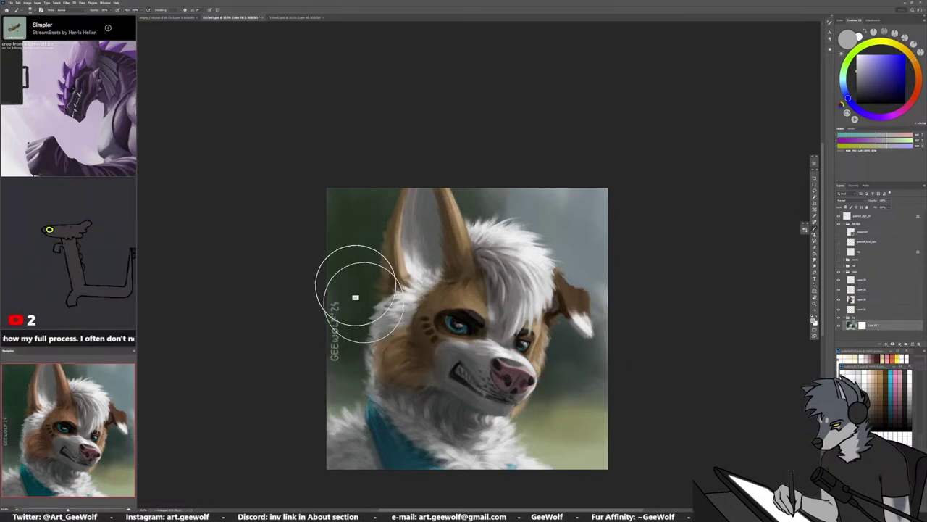
alt+click(356, 294)
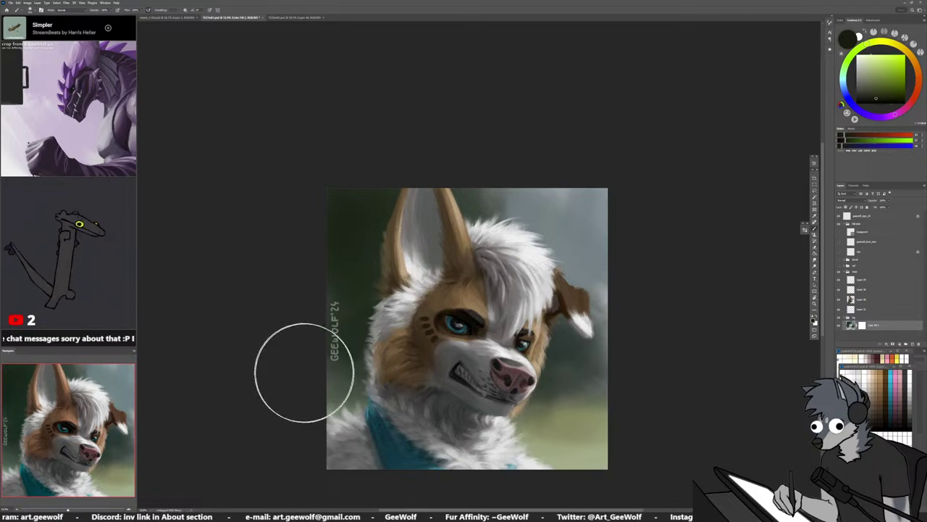
alt+click(566, 406)
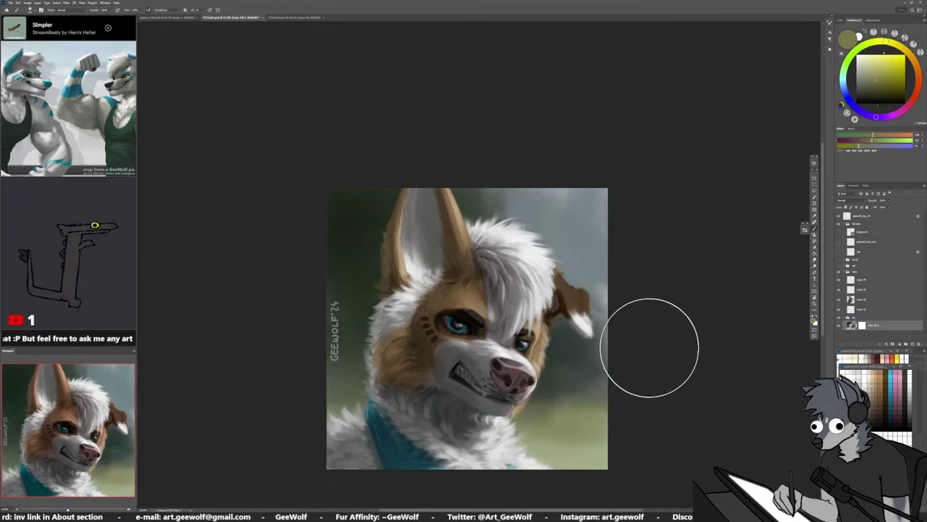
click(877, 86)
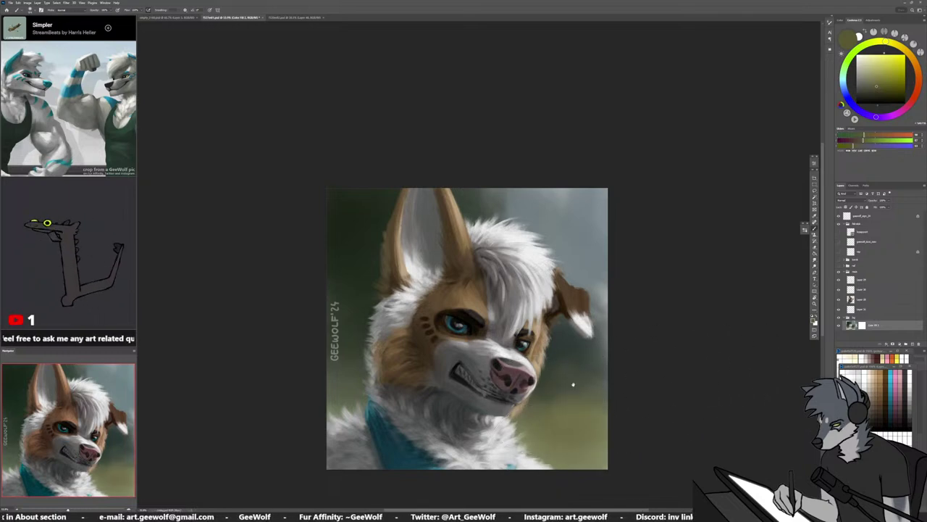
Soften the background around the floppy ear with sampled grey-blue and above the forelock with sampled dark green
mouse_move(573, 385)
mouse_down()
mouse_move(515, 421)
mouse_move(553, 405)
mouse_move(528, 402)
mouse_move(542, 410)
mouse_up()
alt+click(539, 328)
drag(520, 354, 591, 386)
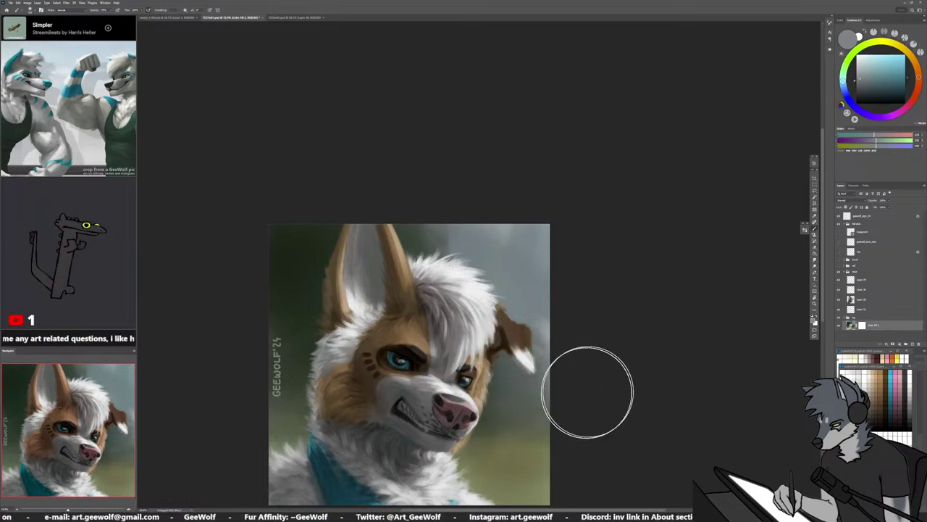
drag(525, 326, 516, 326)
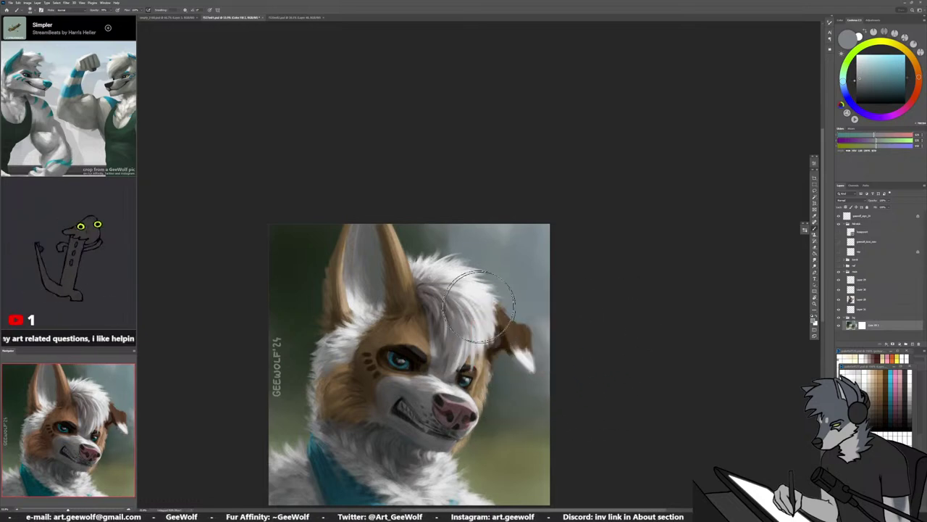
alt+click(425, 243)
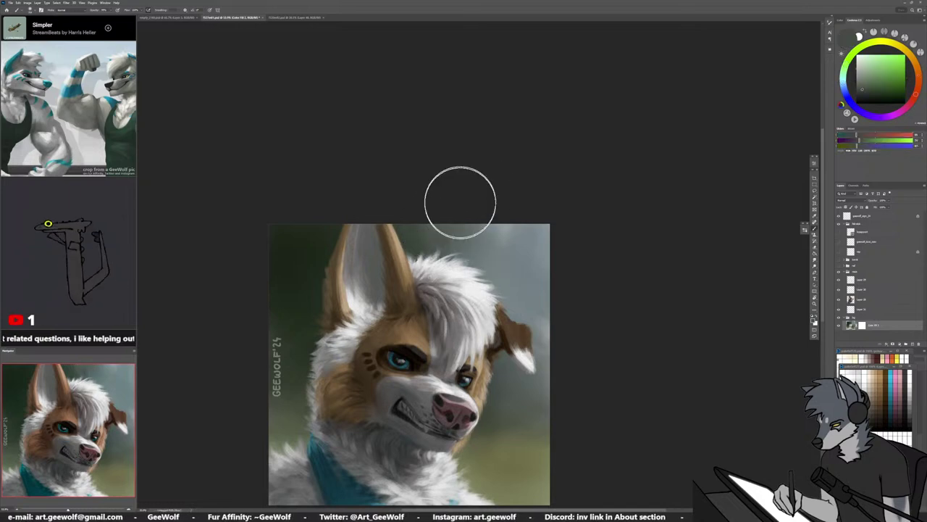
Repaint the sky above the floppy ear with a sampled blue, lightened and shifted towards violet-blue
alt+click(534, 244)
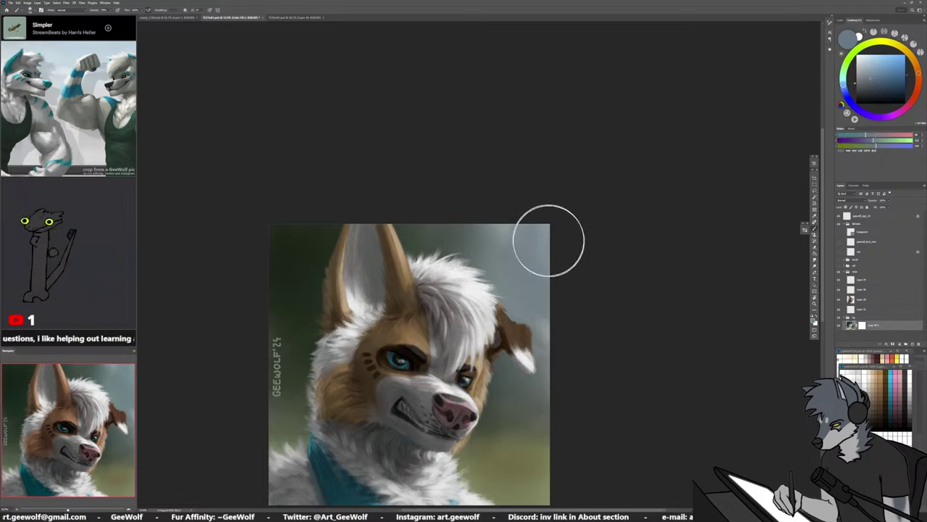
drag(521, 229, 560, 283)
click(874, 69)
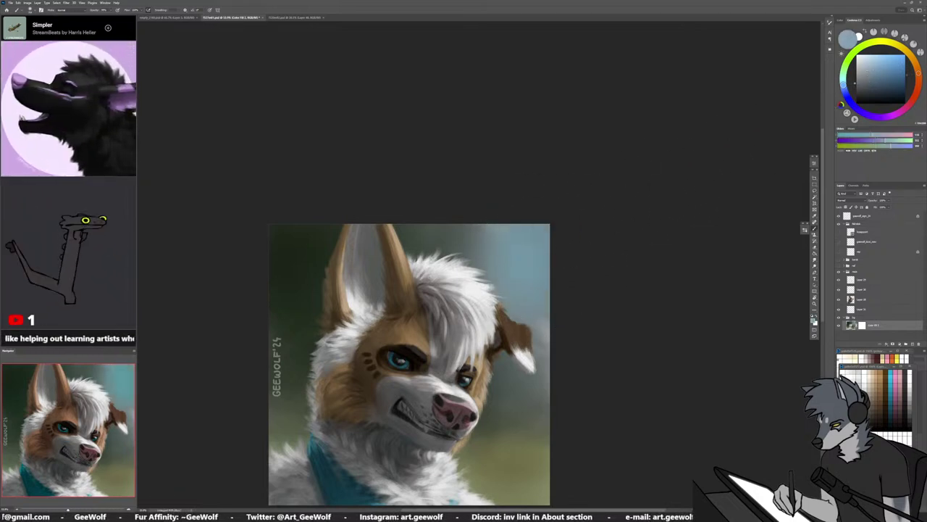
click(844, 91)
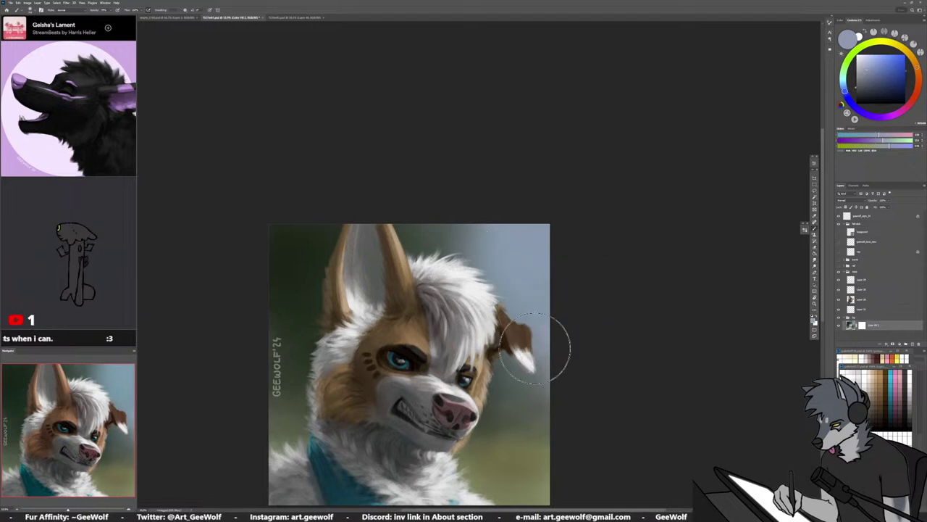
Blend sampled grey-green below the floppy ear and lighten the sky corner with a paler lavender
alt+click(524, 379)
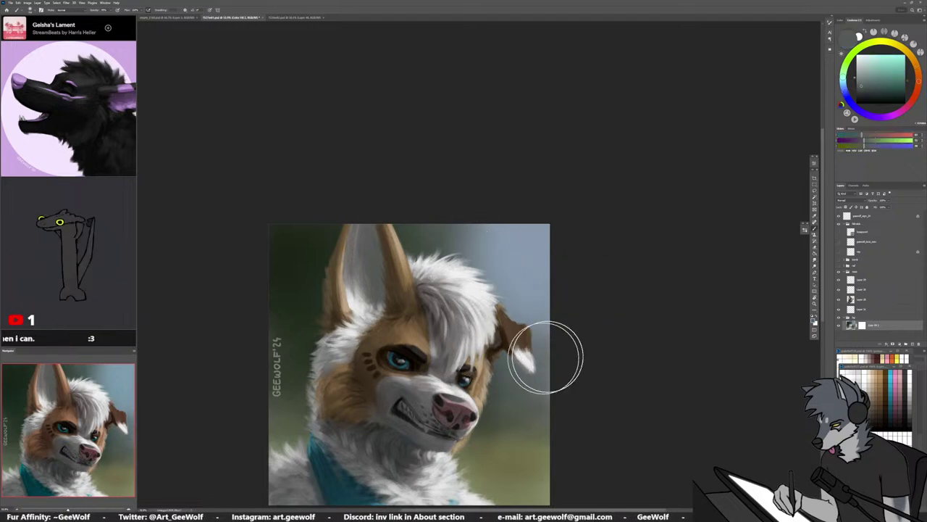
alt+click(537, 242)
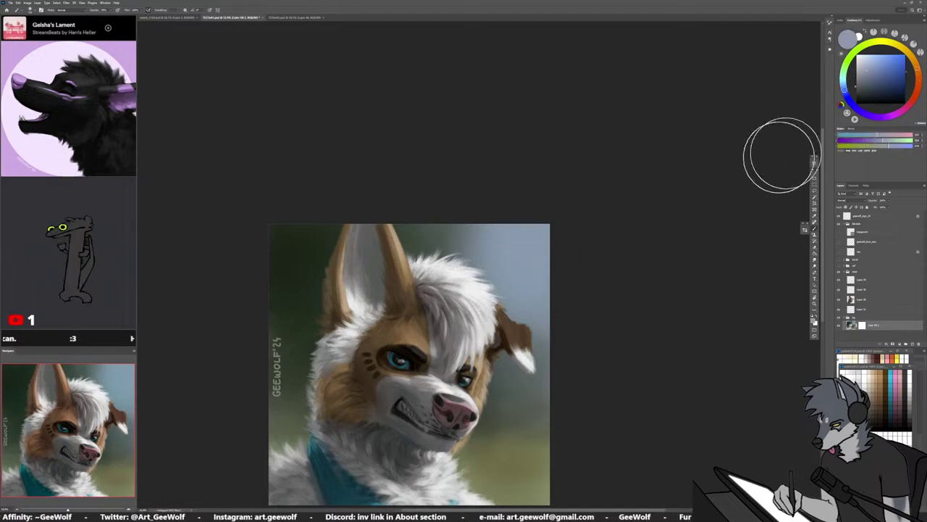
click(863, 65)
drag(844, 90, 846, 96)
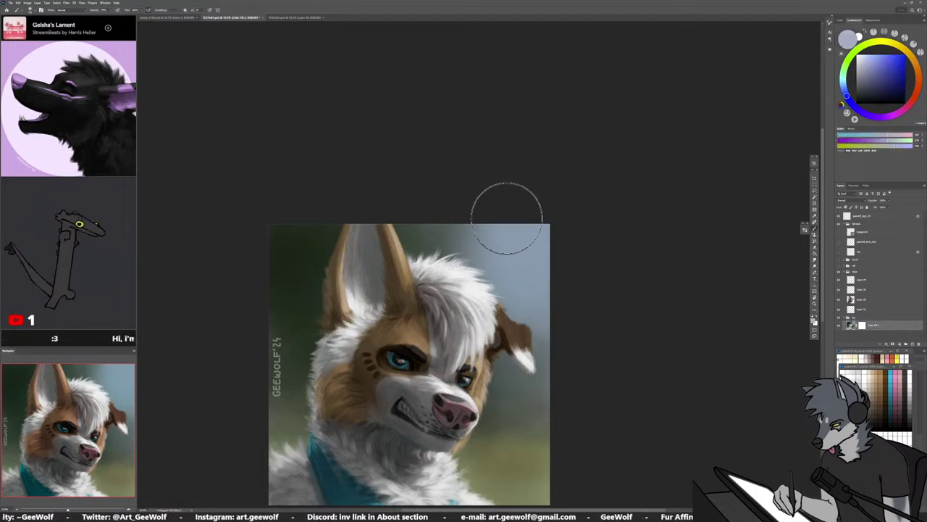
drag(507, 221, 533, 249)
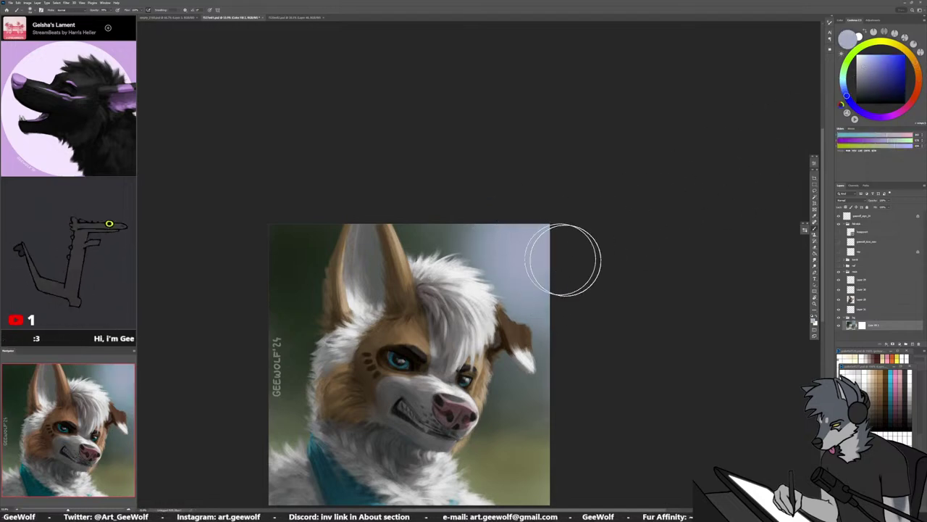
Try a near-white lavender glow in the sky corner and a stroke in the dark green beside the tall ear
click(859, 62)
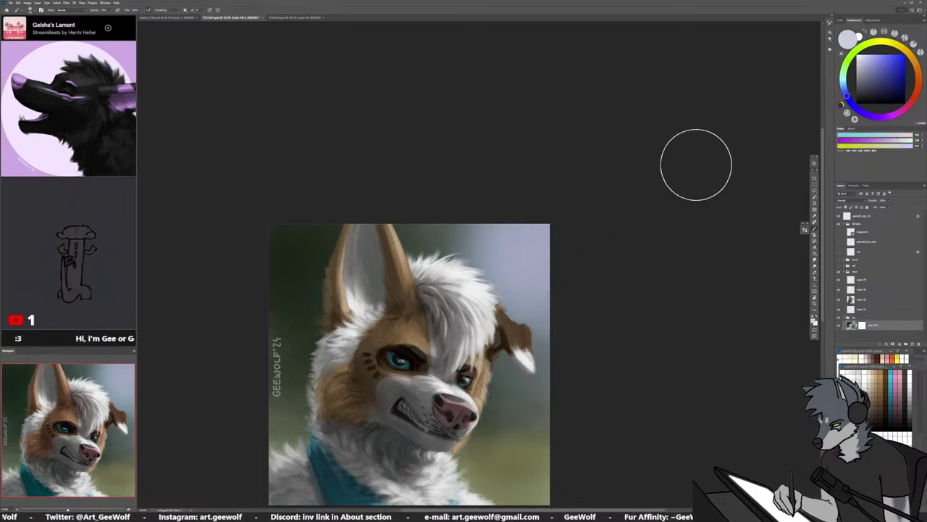
drag(527, 219, 555, 244)
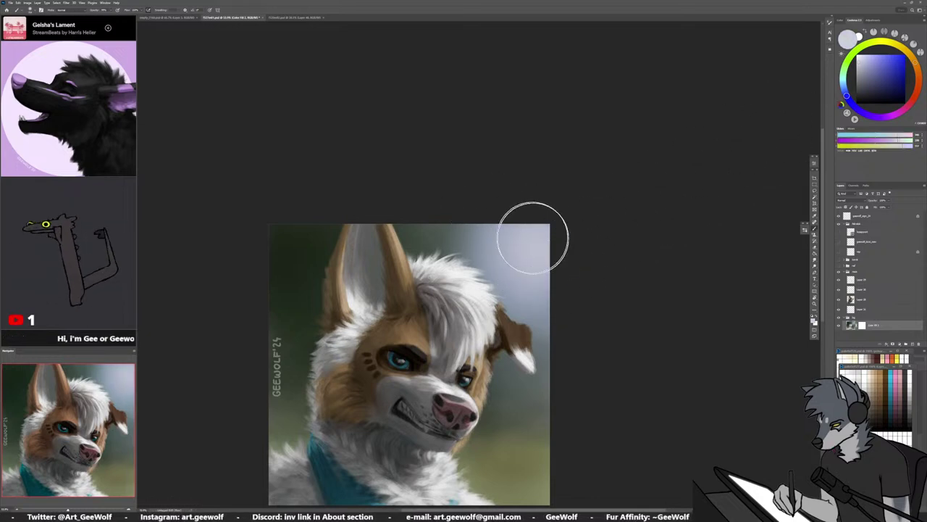
key(ctrl+z)
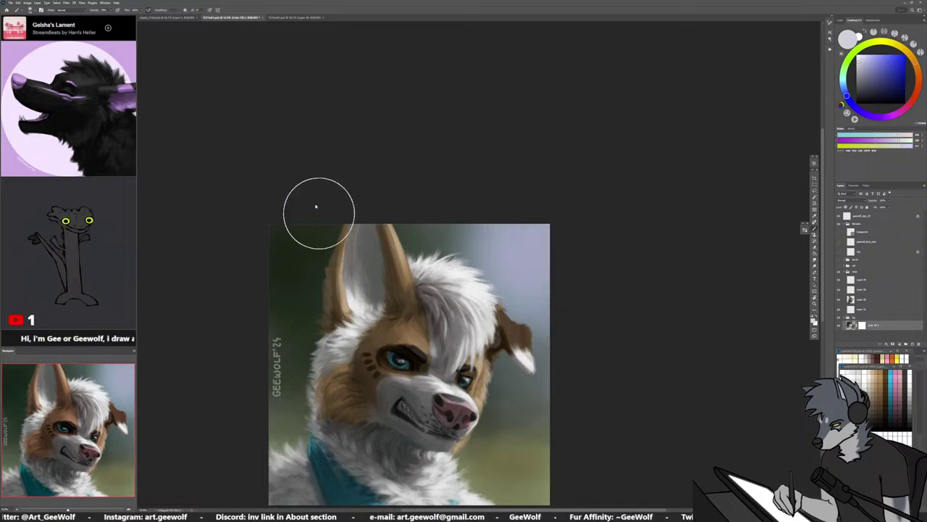
mouse_move(318, 214)
mouse_down()
mouse_move(369, 293)
mouse_move(354, 268)
mouse_move(302, 244)
mouse_up()
key(ctrl+z)
Blend the dark backdrop beside the tall ear's outer edge with sampled dark and greyish greens
alt+click(301, 245)
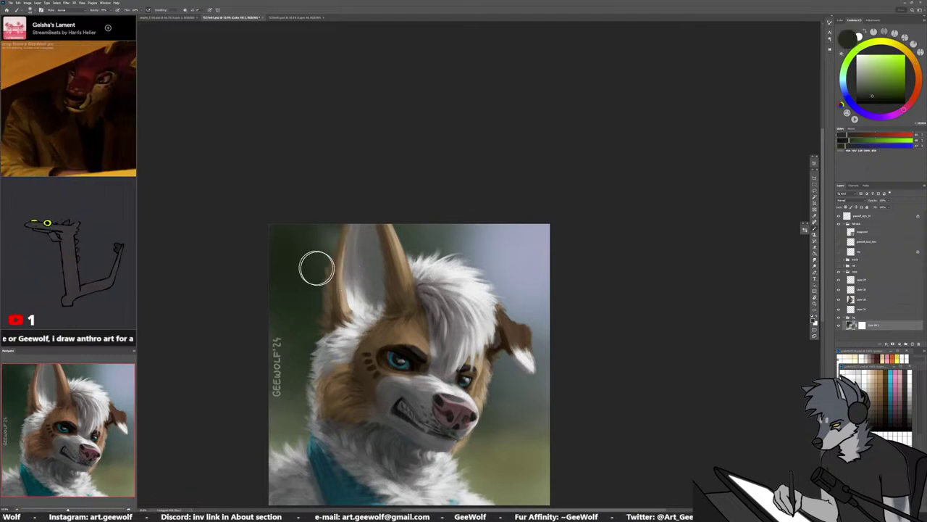
alt+click(326, 258)
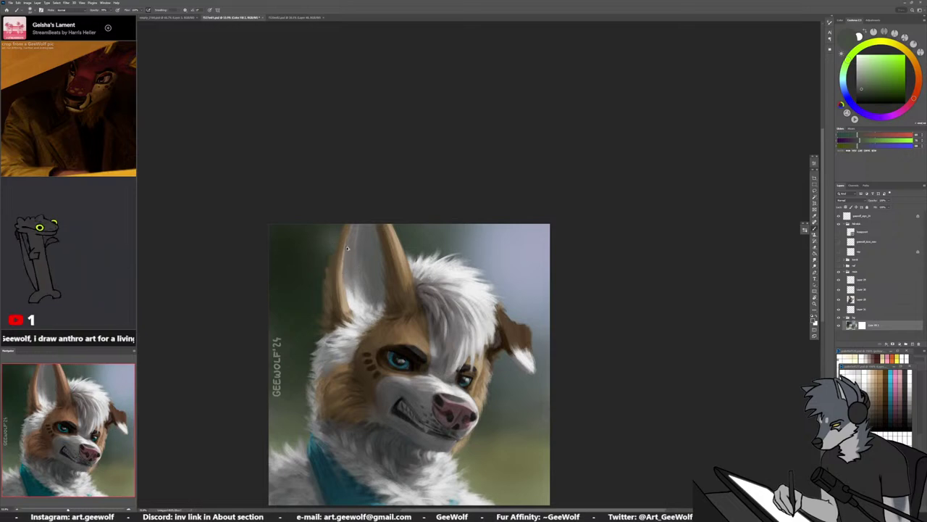
alt+click(351, 247)
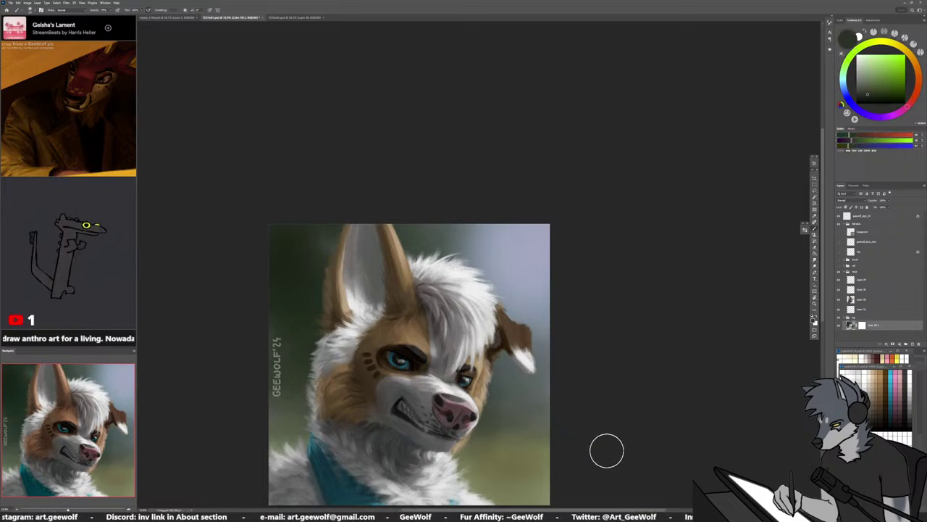
Rework the grass and its dark horizon beside the muzzle and chest with sampled olive, dark green and grey-green
mouse_move(536, 420)
mouse_down()
mouse_move(502, 422)
mouse_move(500, 376)
mouse_up()
alt+click(493, 441)
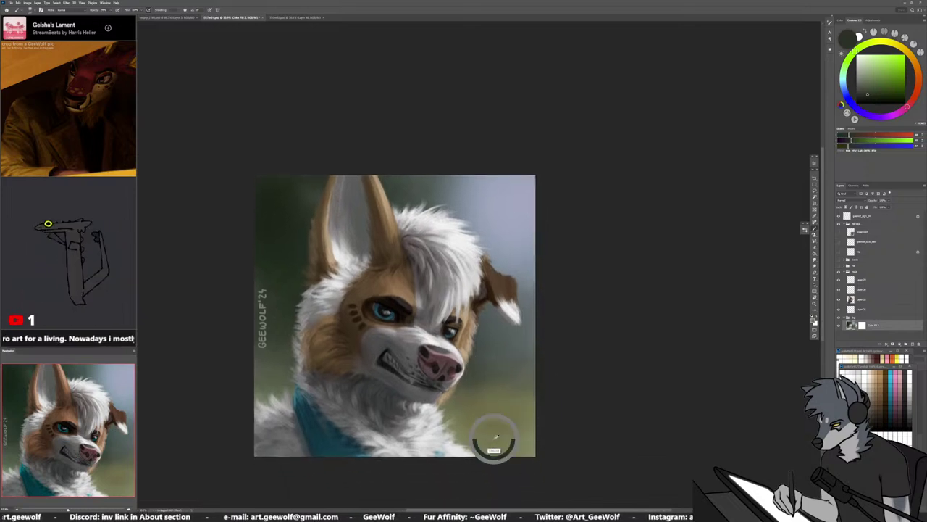
drag(445, 388, 495, 403)
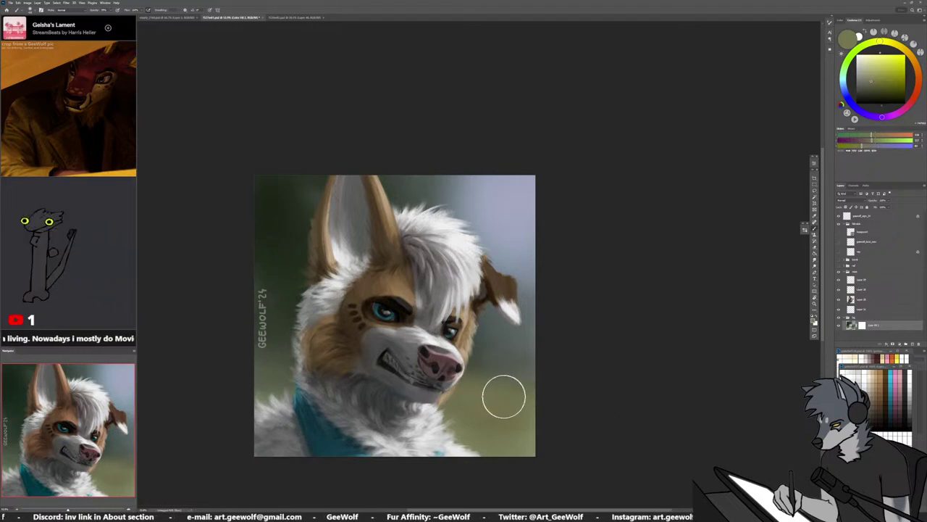
alt+click(283, 259)
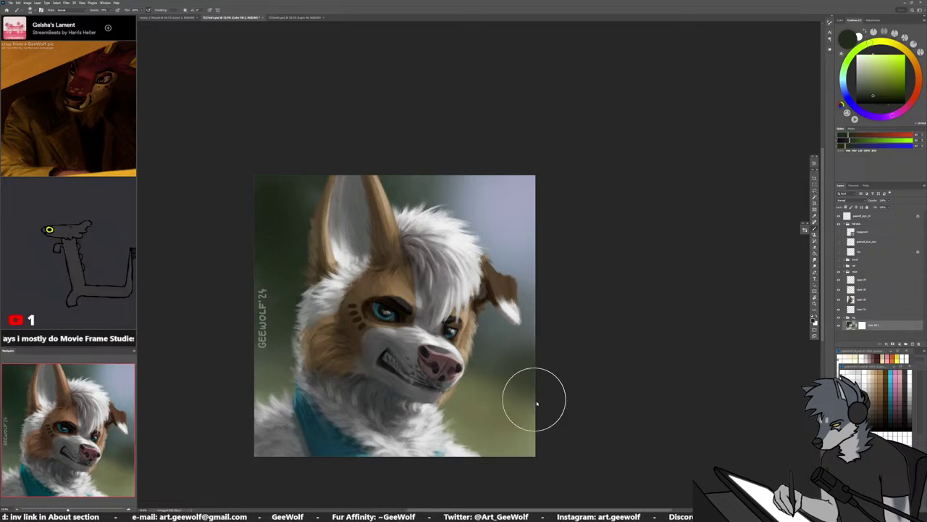
alt+click(497, 340)
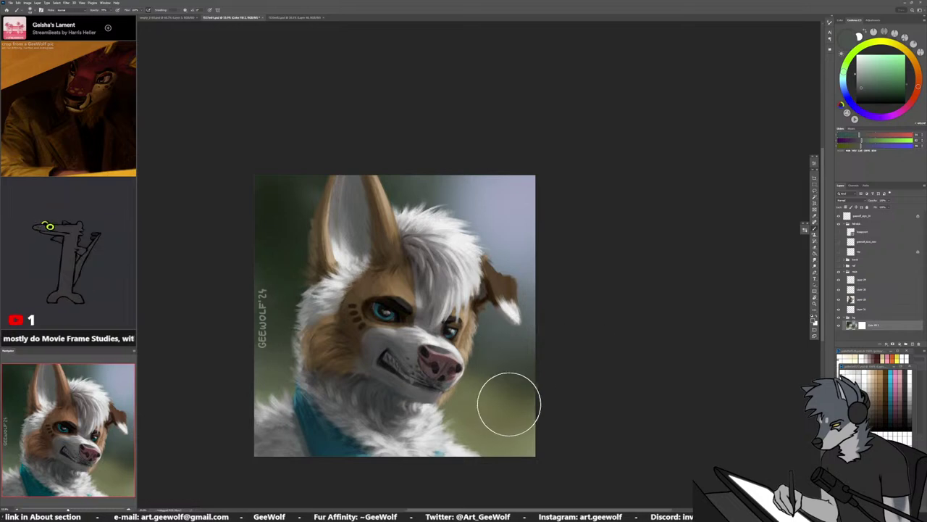
alt+click(491, 429)
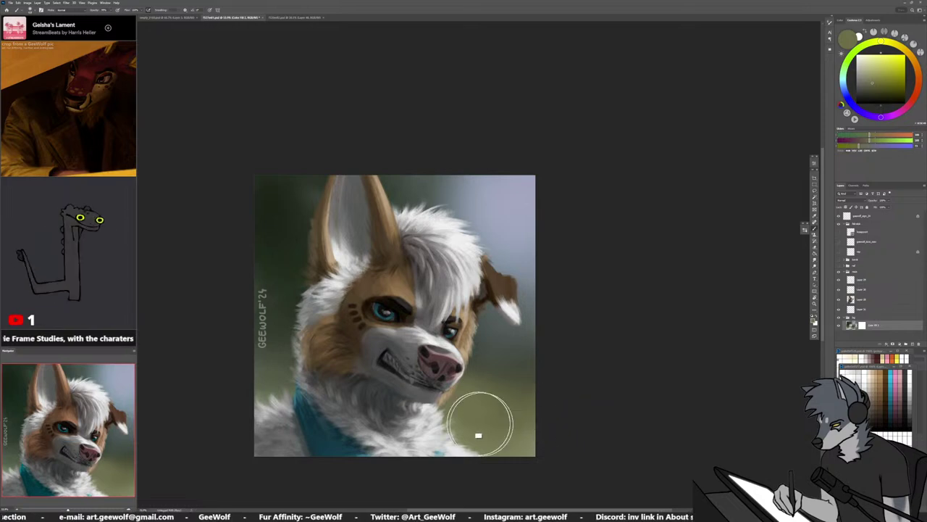
Mirror the canvas view and blend the sky around the floppy ear with a sampled lavender-blue
key(h)
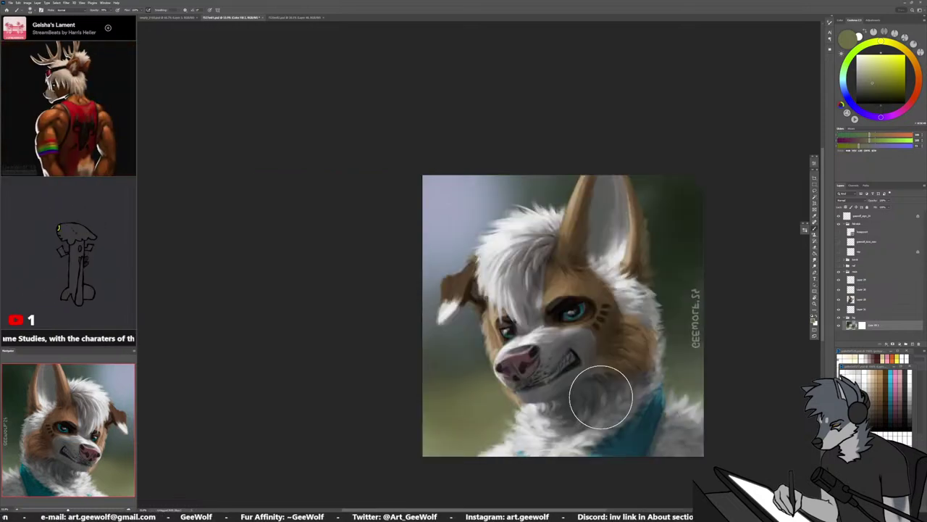
drag(640, 415, 604, 421)
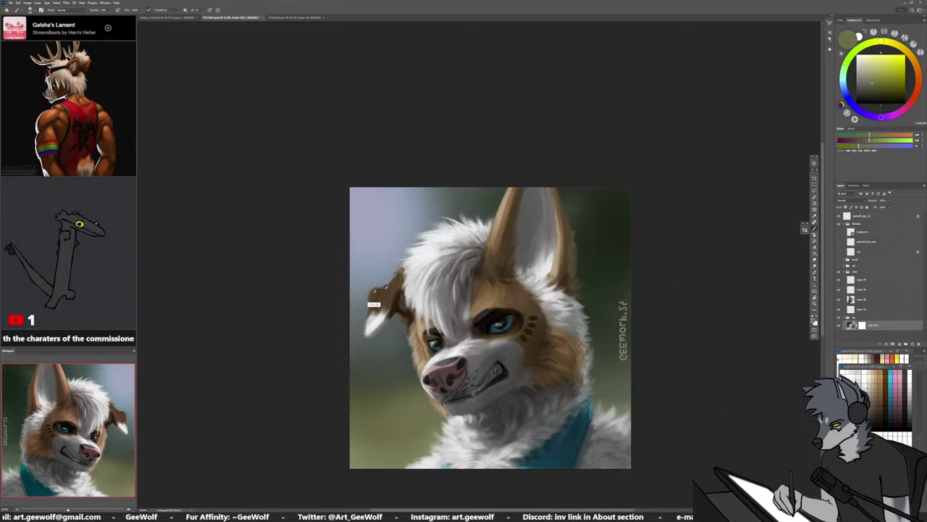
alt+click(374, 304)
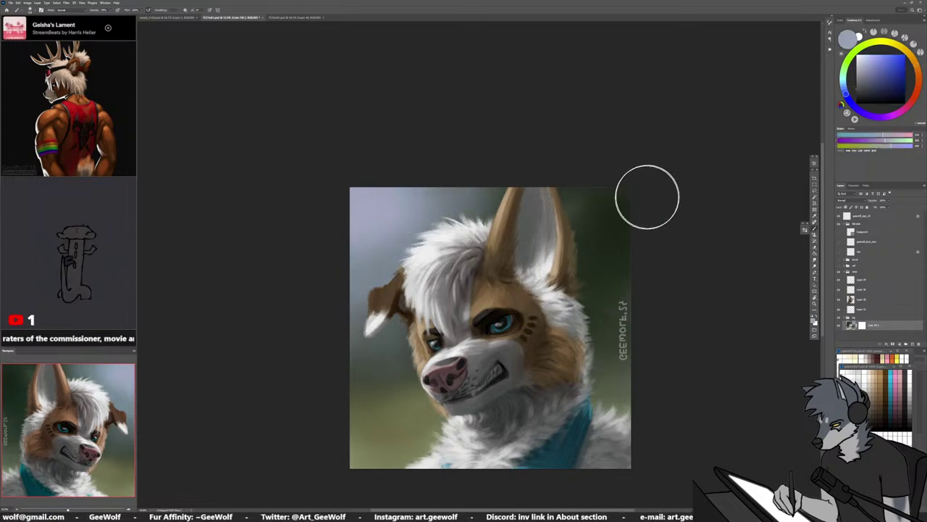
Try a broad lavender-blue glow in the dark backdrop beside the tall ear and undo it
mouse_move(569, 247)
mouse_down()
mouse_move(699, 243)
mouse_move(544, 246)
mouse_move(698, 248)
mouse_move(577, 228)
mouse_move(582, 209)
mouse_move(555, 191)
mouse_up()
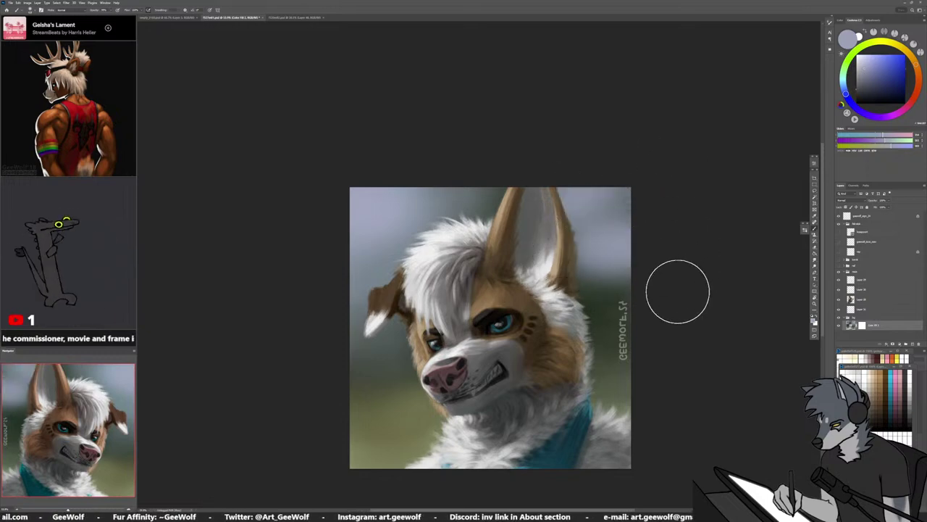
key(ctrl+z)
key(ctrl+z)
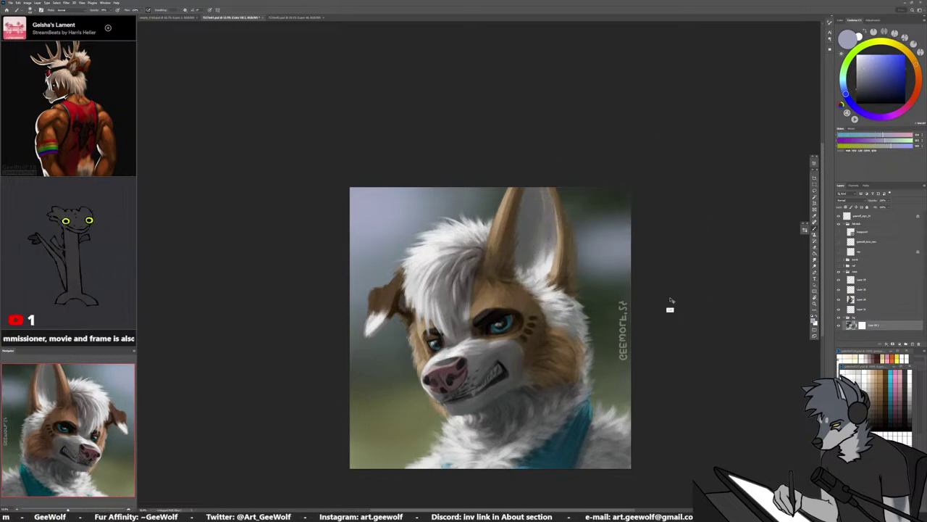
key(ctrl+z)
key(ctrl+z)
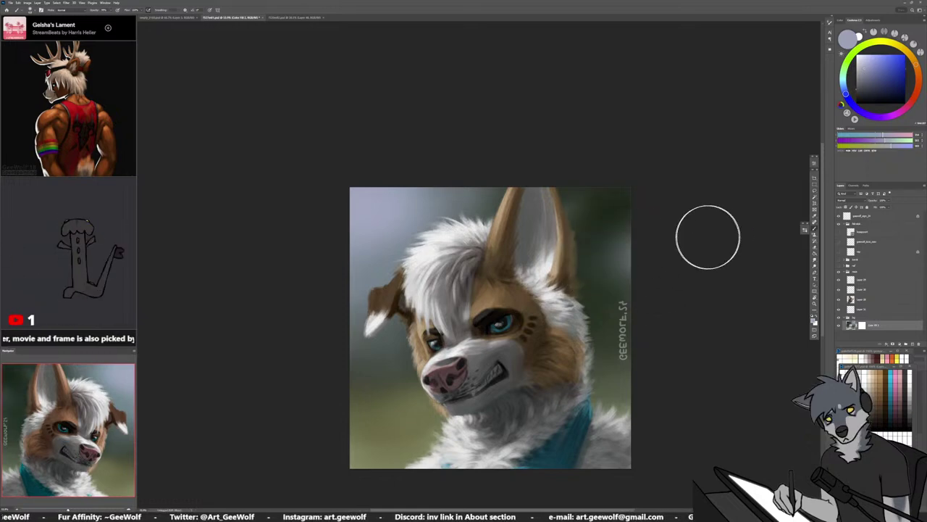
Blend the backdrop beside the tall ear's outer edge with sampled dark greens
alt+click(598, 230)
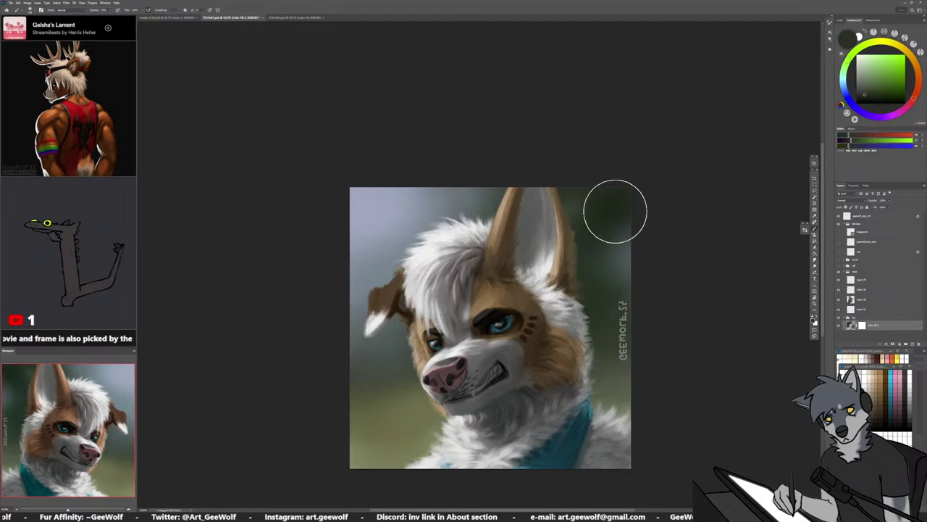
alt+click(594, 277)
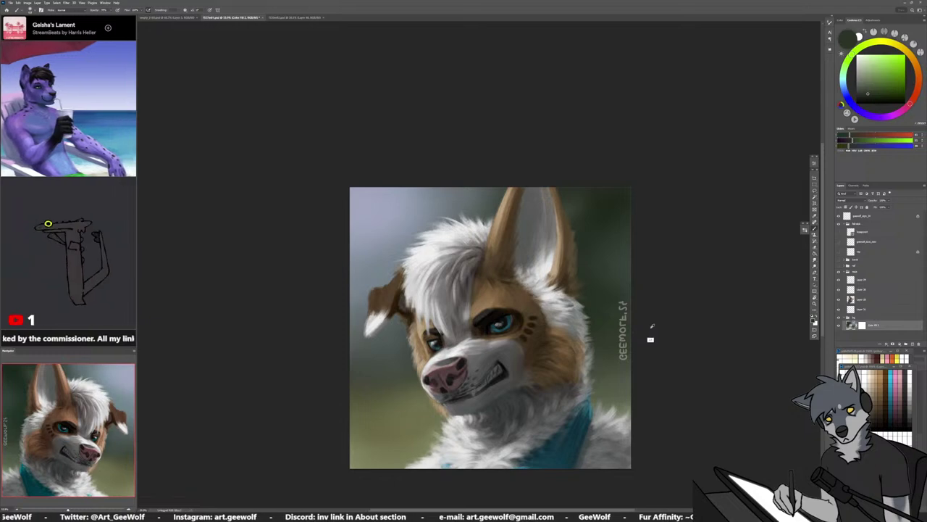
Switch to a textured brush and the character's paint layer, and paint sampled grey fur strands over the teal bandana's edges
click(805, 230)
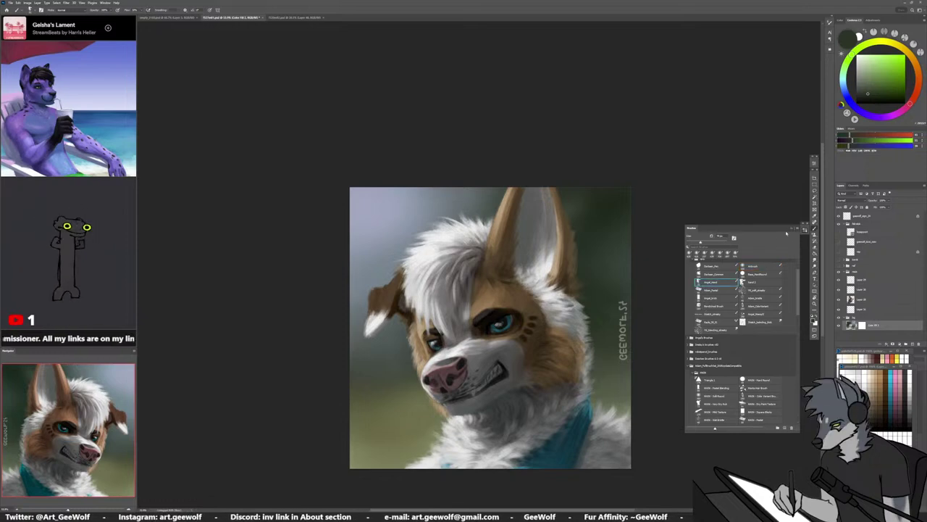
key(F5)
click(859, 299)
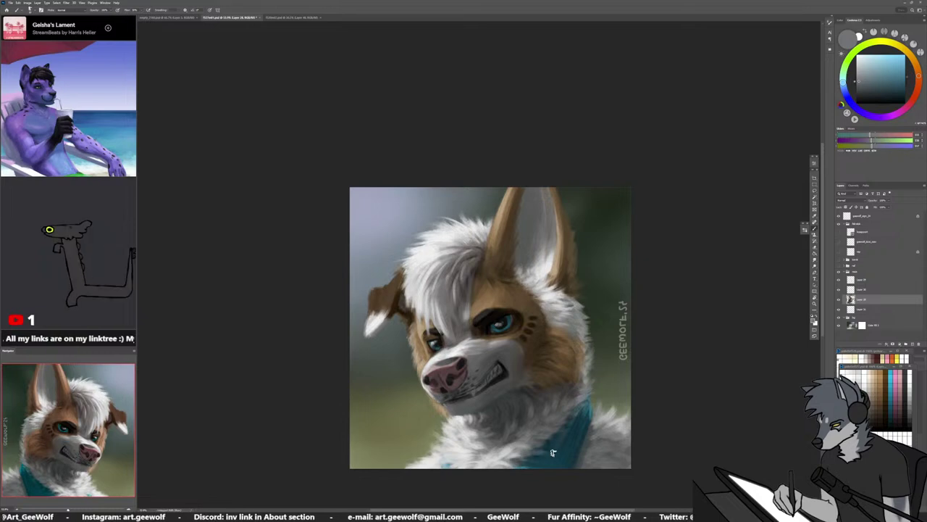
alt+click(527, 448)
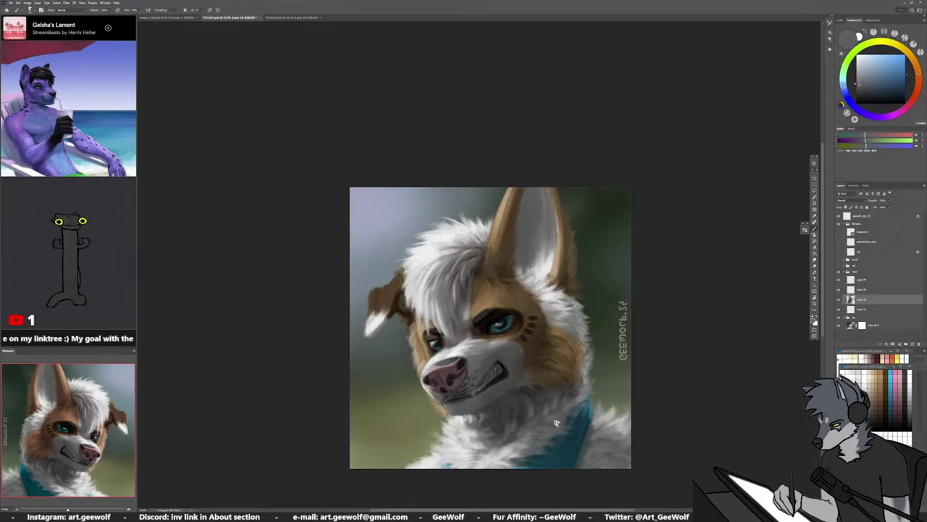
alt+click(595, 434)
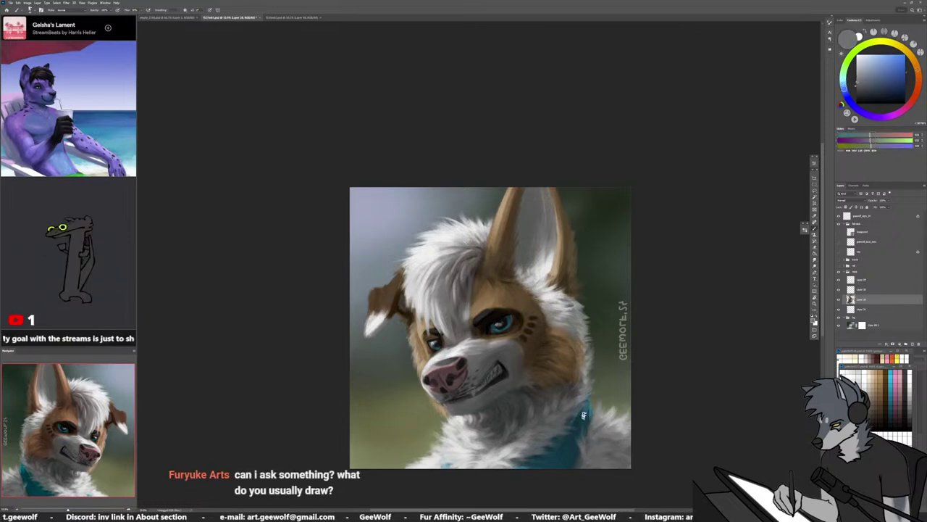
alt+right_click(589, 418)
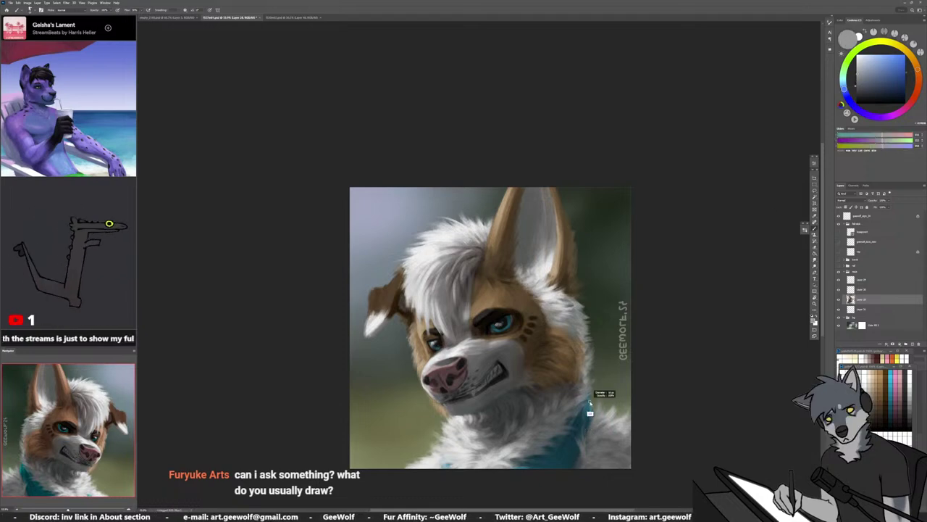
Refine the bandana's upper end beside the neck with sampled teal, a lighter greyish blue and sampled grey
alt+click(590, 421)
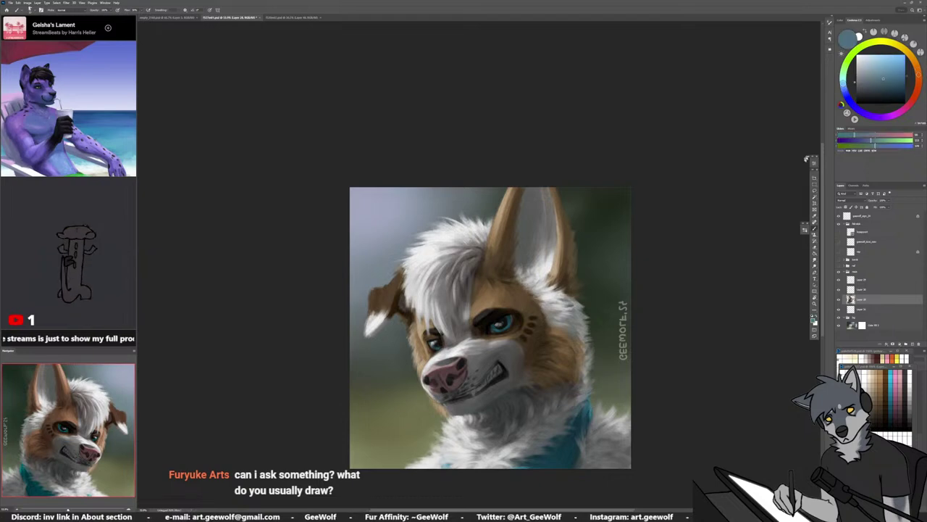
click(875, 74)
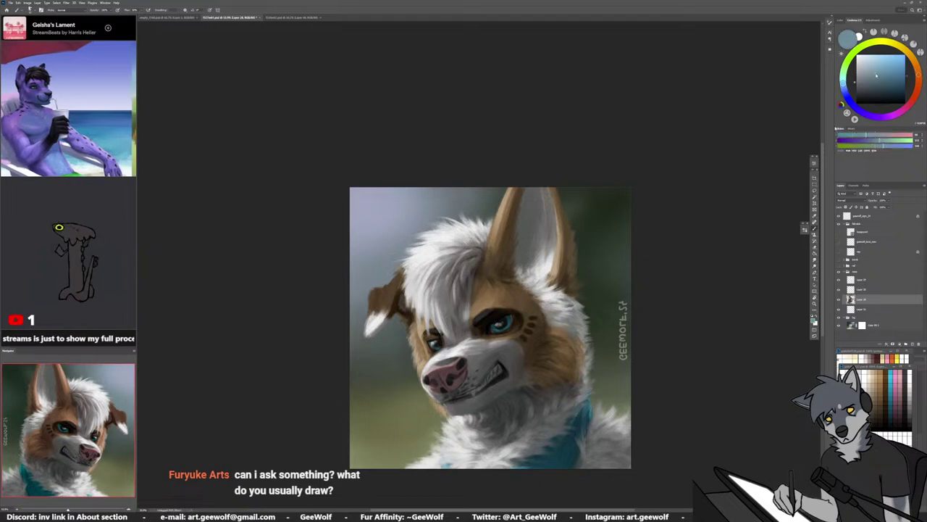
alt+click(595, 414)
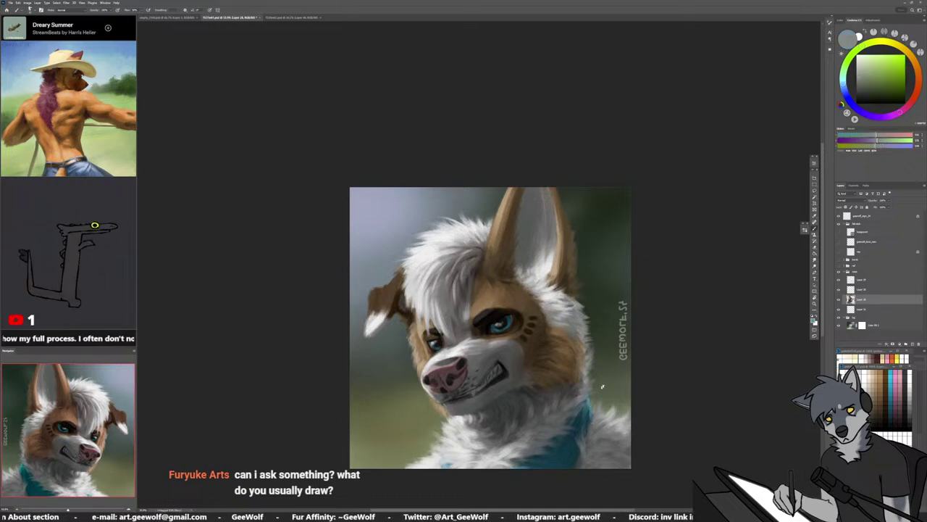
Deepen the neck fur between the brown cheek and the bandana with sampled dark greys
alt+click(577, 394)
alt+click(579, 393)
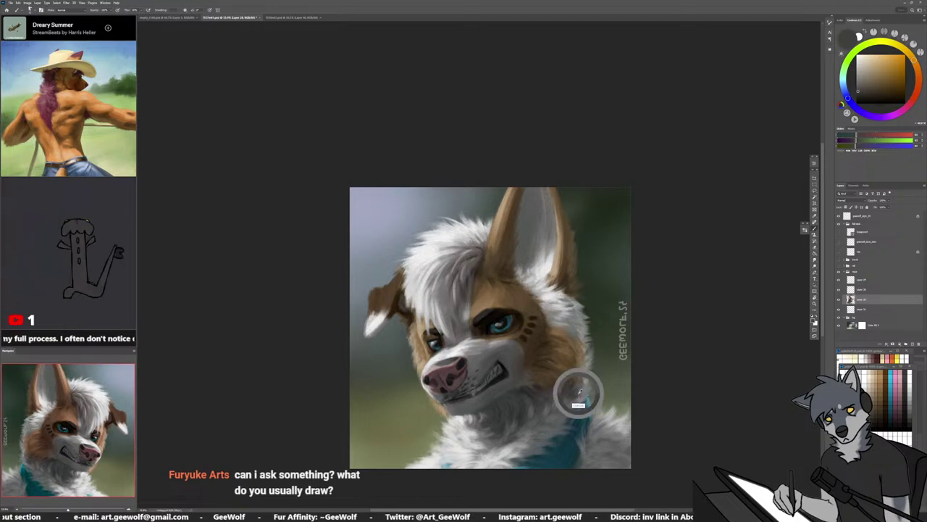
alt+click(582, 394)
alt+click(567, 393)
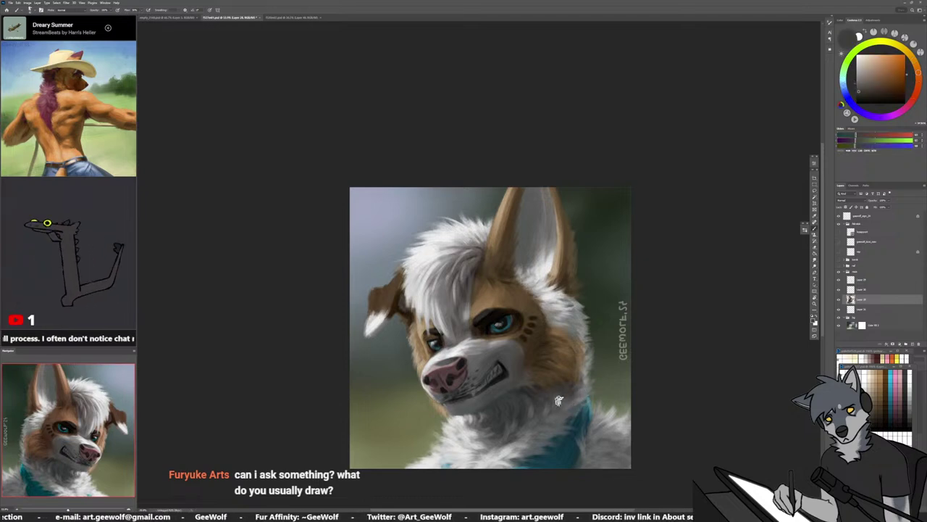
Build up the throat and chest fur with sampled light and dark greys and a mid grey
alt+click(507, 445)
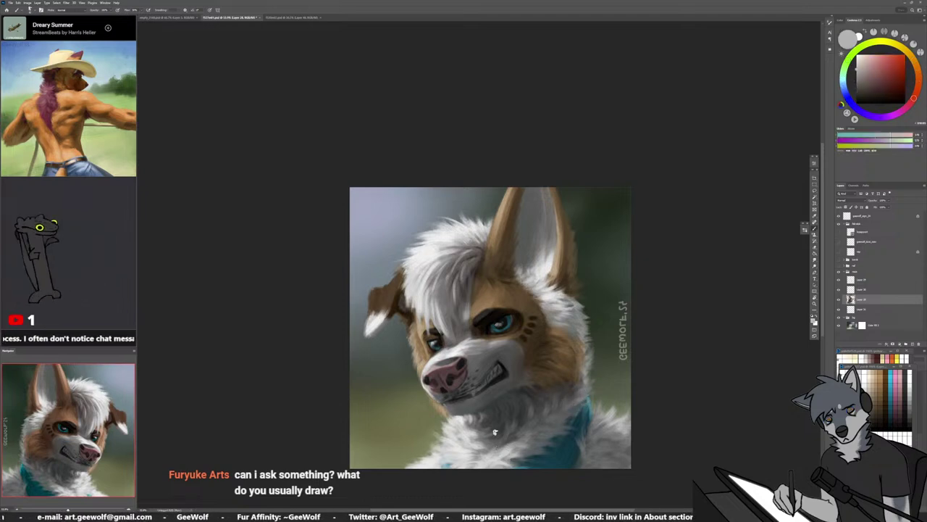
alt+click(522, 444)
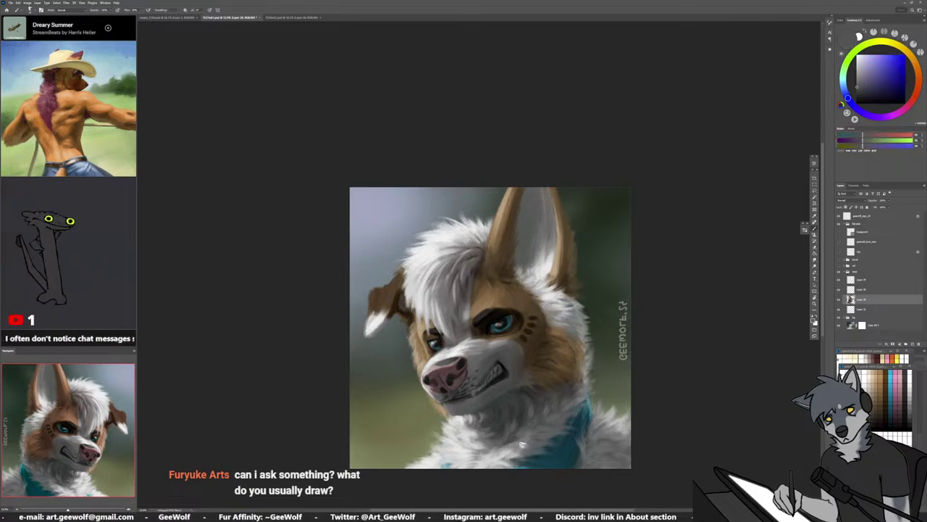
alt+click(508, 452)
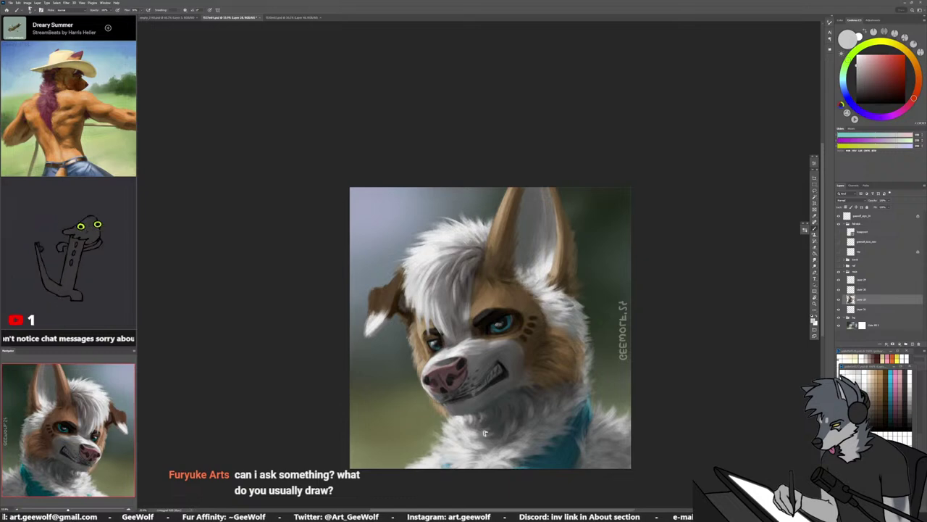
click(857, 80)
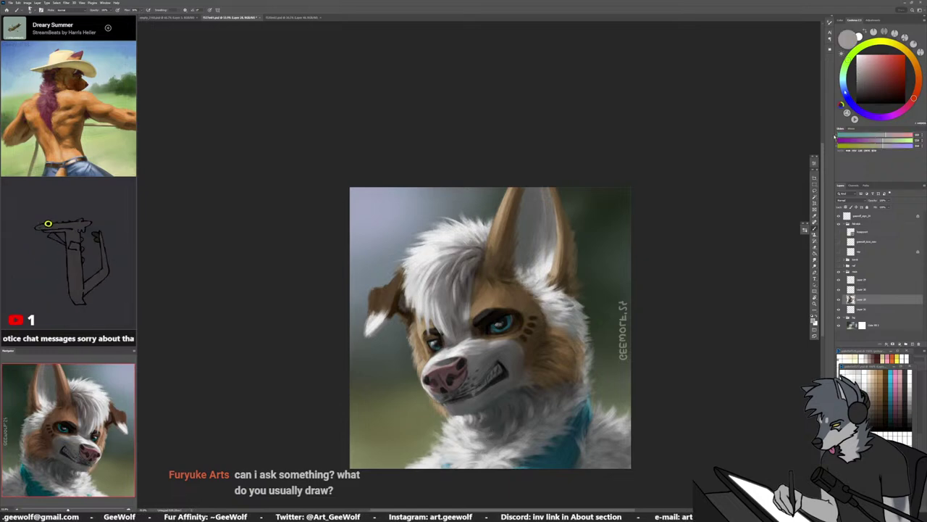
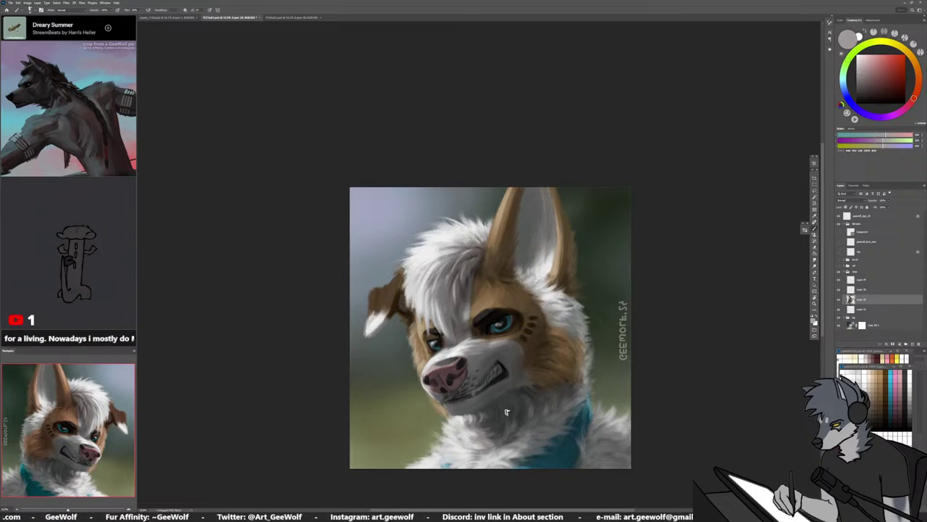
Flip the canvas view back to its original orientation and examine the whole portrait at several sizes
key(h)
scroll(393, 366, down, 2)
scroll(543, 380, up, 6)
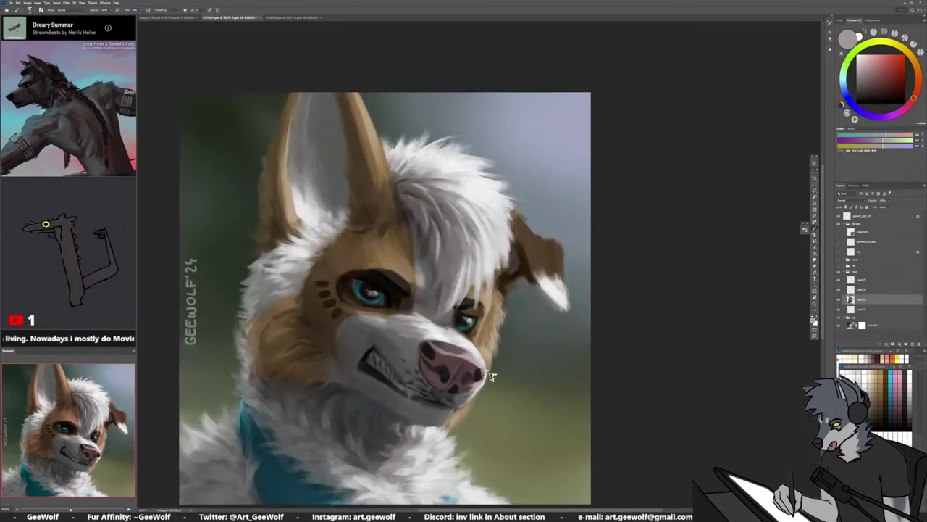
scroll(474, 375, down, 2)
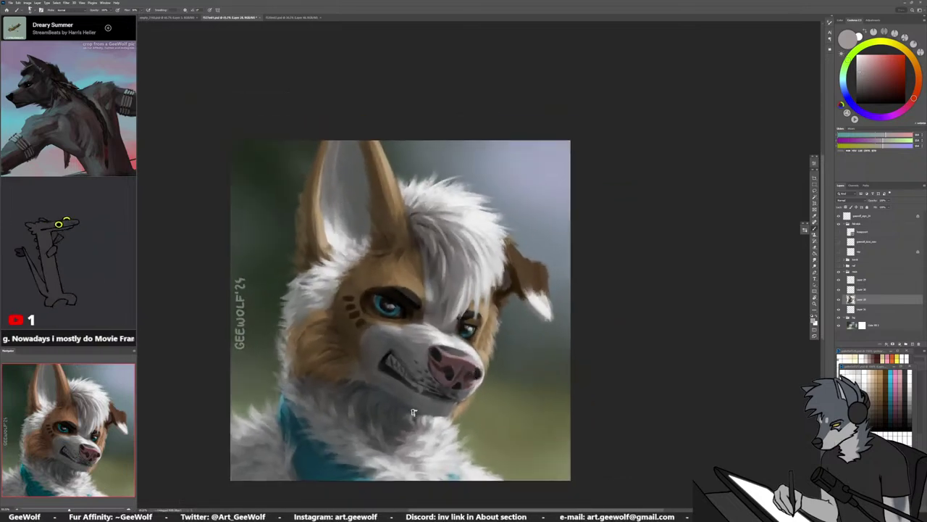
scroll(369, 368, down, 1)
scroll(368, 368, down, 3)
scroll(381, 373, up, 3)
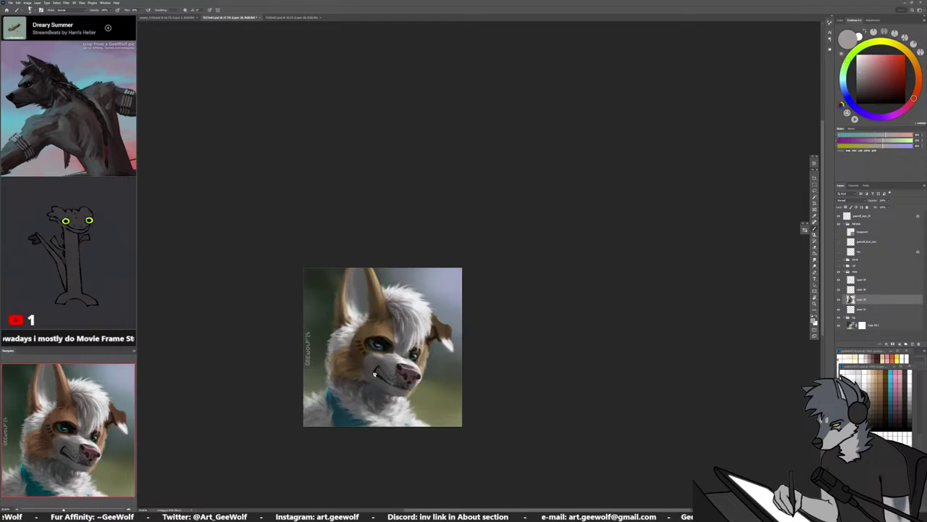
scroll(373, 406, up, 2)
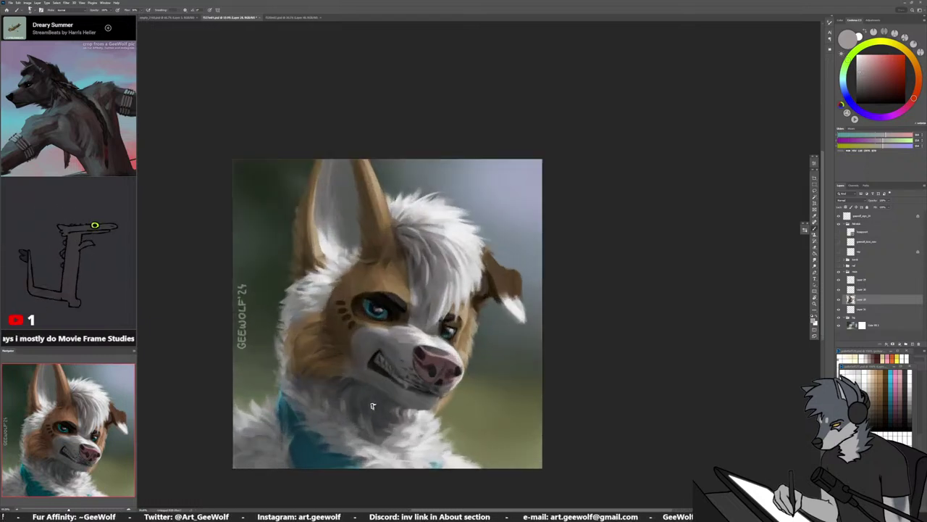
scroll(356, 352, up, 1)
scroll(373, 368, down, 2)
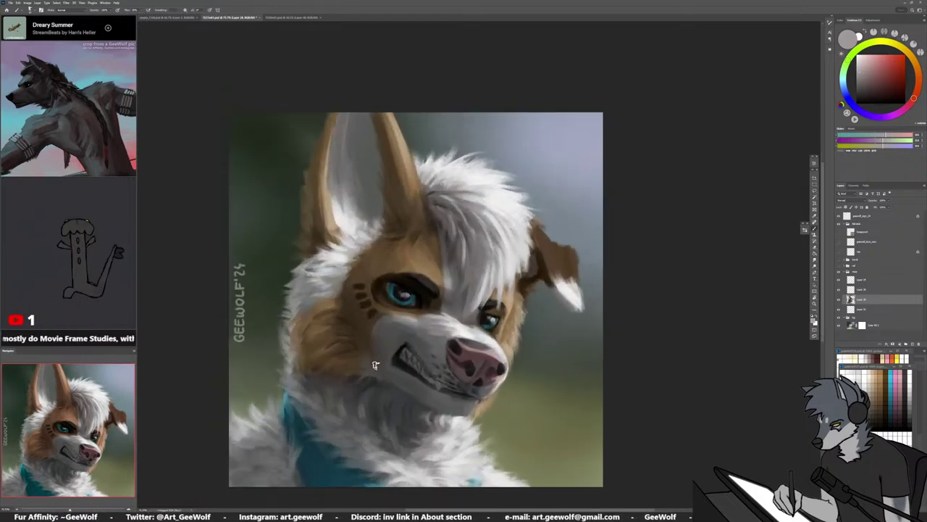
scroll(388, 361, up, 1)
scroll(335, 337, down, 1)
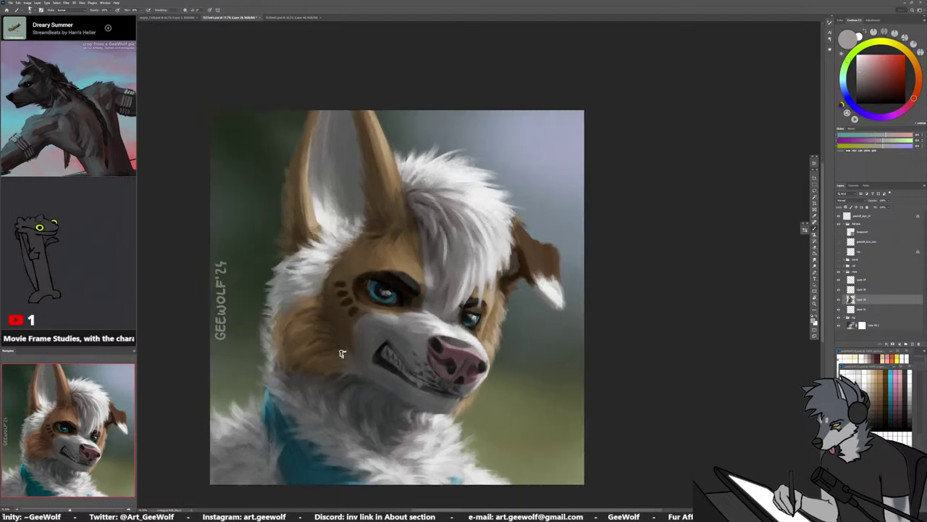
scroll(342, 354, down, 1)
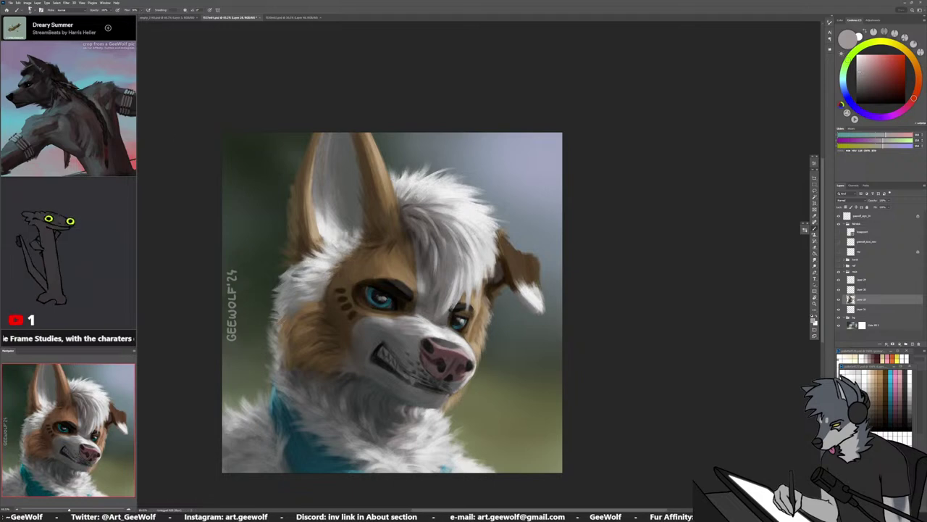
Save the portrait as a new PSD version with the number 2 in its file name
click(10, 3)
click(20, 65)
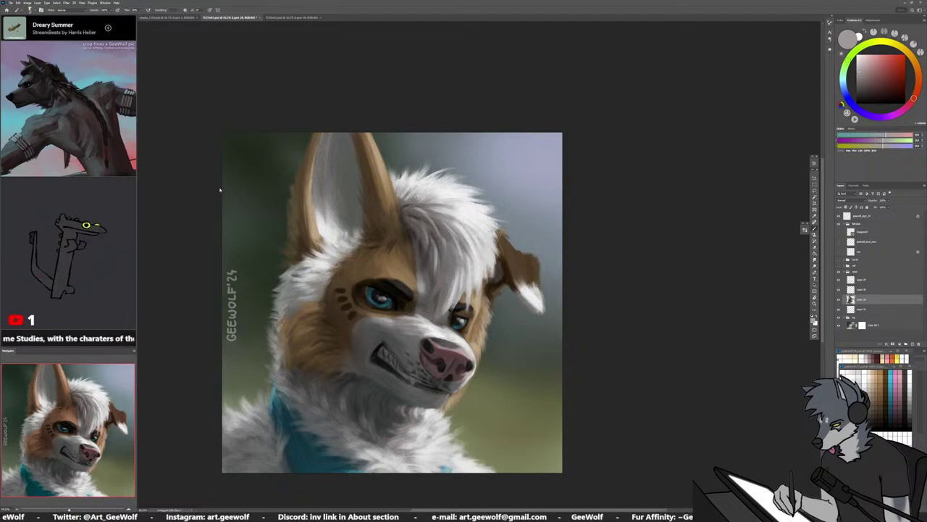
click(241, 345)
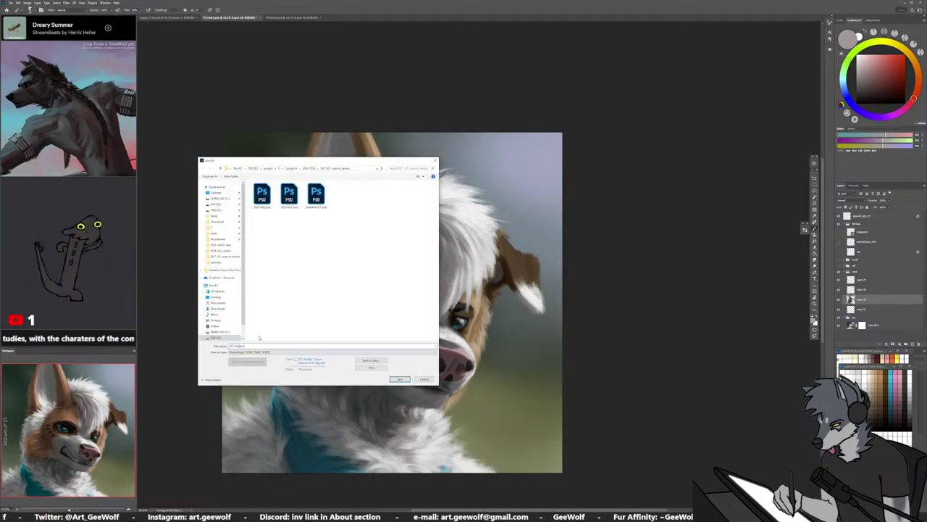
text(2)
key(Return)
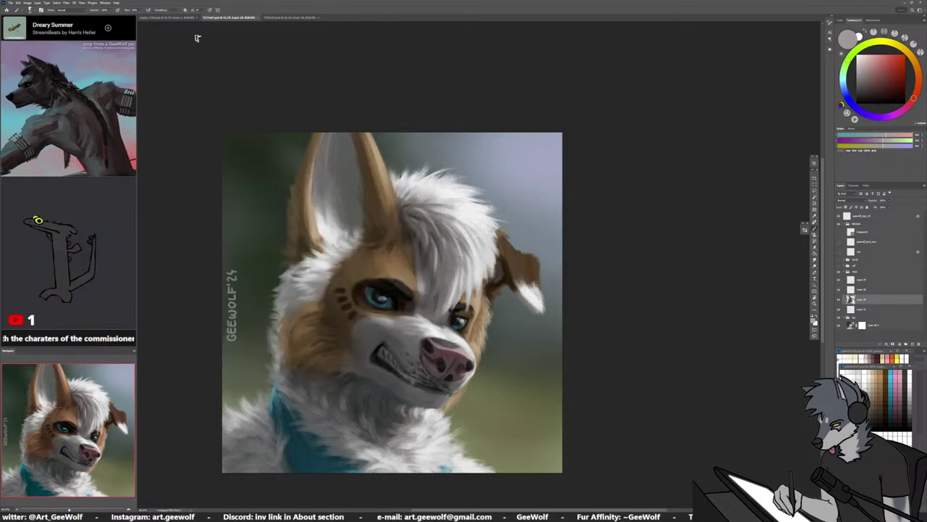
Switch to the painting of the suited canine with a rifle and phone, and show its film-still reference in a floating window
click(273, 18)
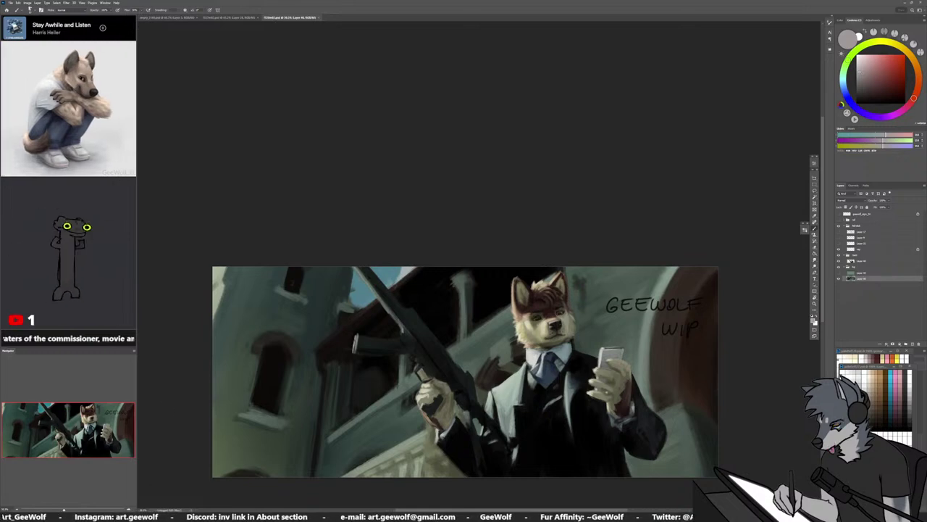
click(181, 513)
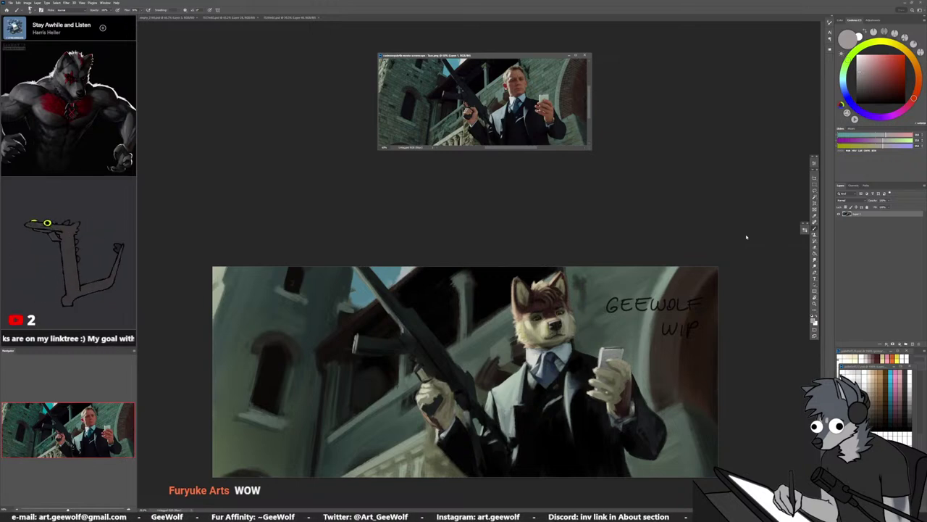
click(295, 19)
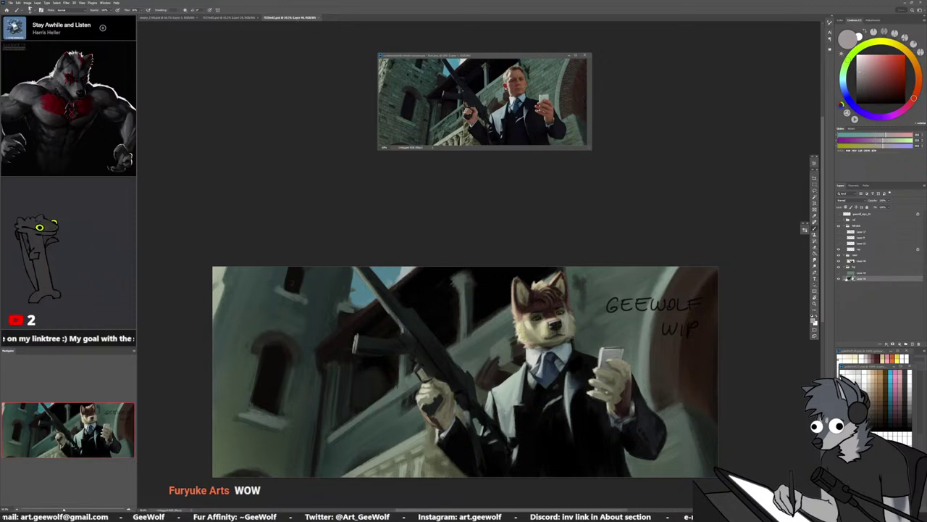
Hide the WIP signature text and touch up the tower and wall behind the rifle with sampled grey-greens
click(839, 251)
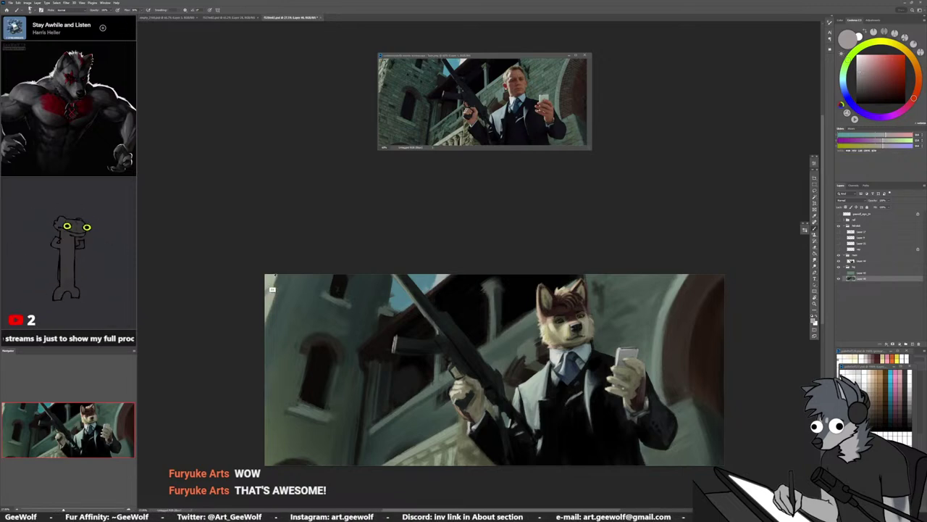
alt+click(684, 311)
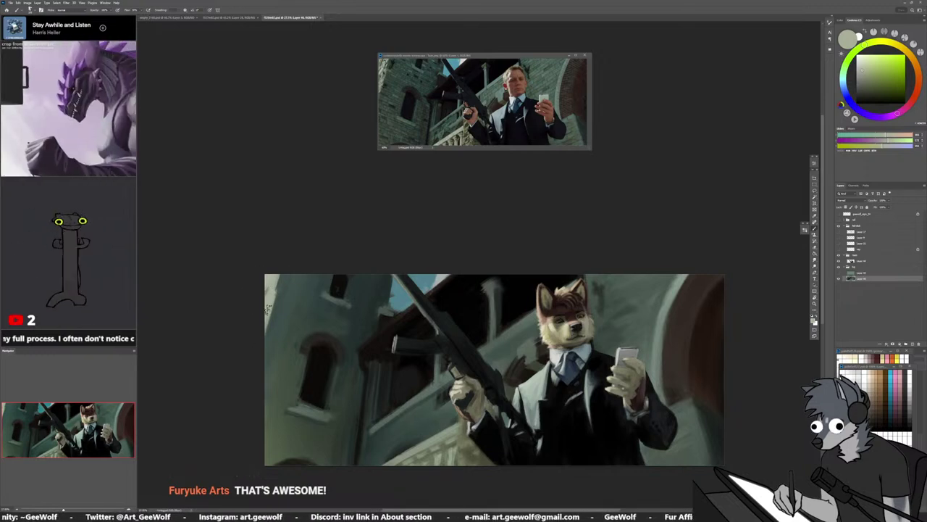
alt+click(282, 278)
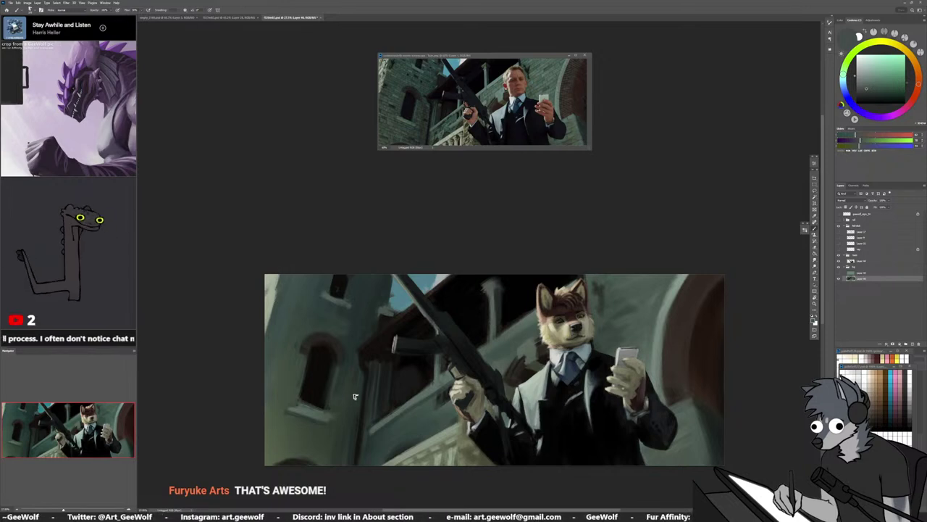
alt+right_click(402, 407)
alt+right_click(393, 418)
alt+click(367, 435)
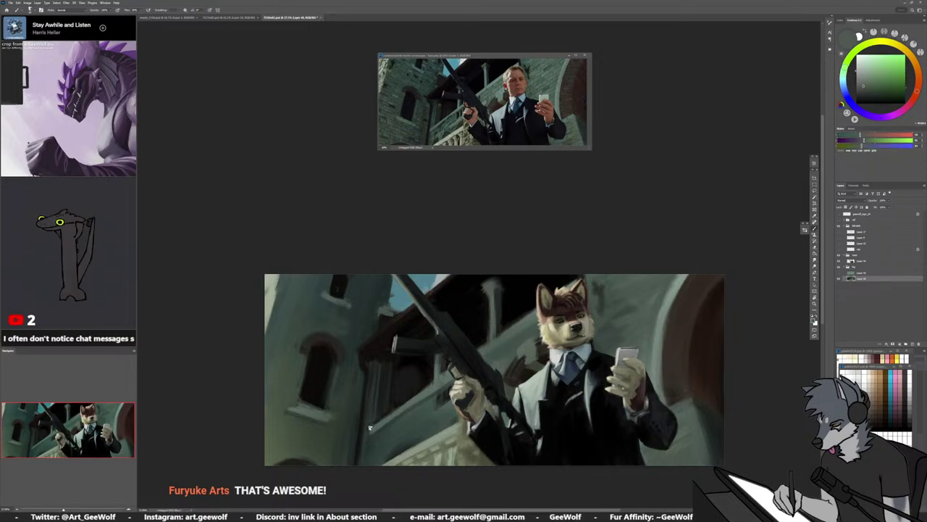
alt+click(371, 429)
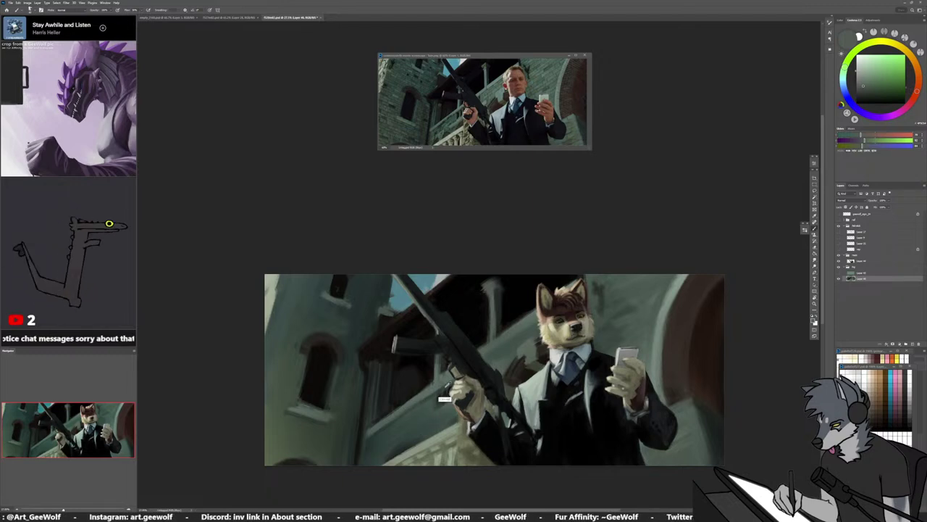
Refine the dark openings around the rifle and gripping hand with sampled near-blacks and a wall grey-green
alt+click(426, 400)
alt+click(417, 390)
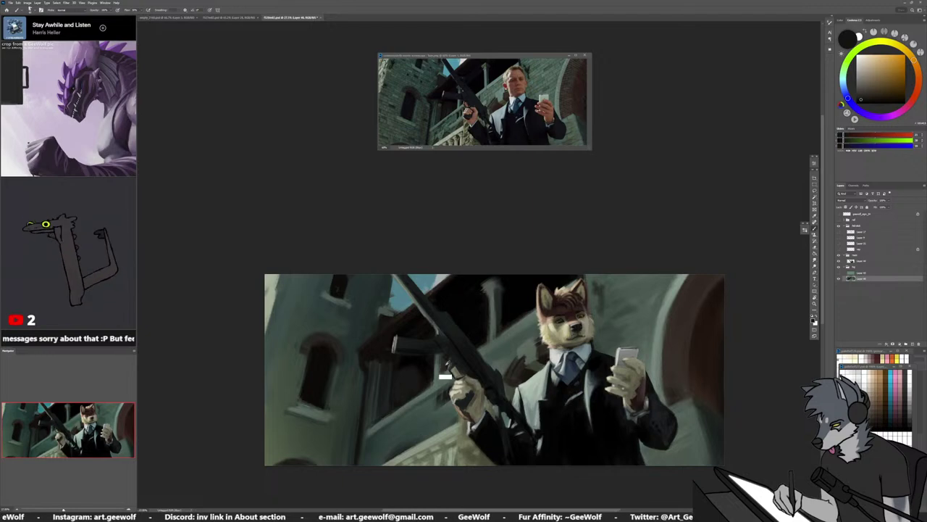
alt+click(472, 342)
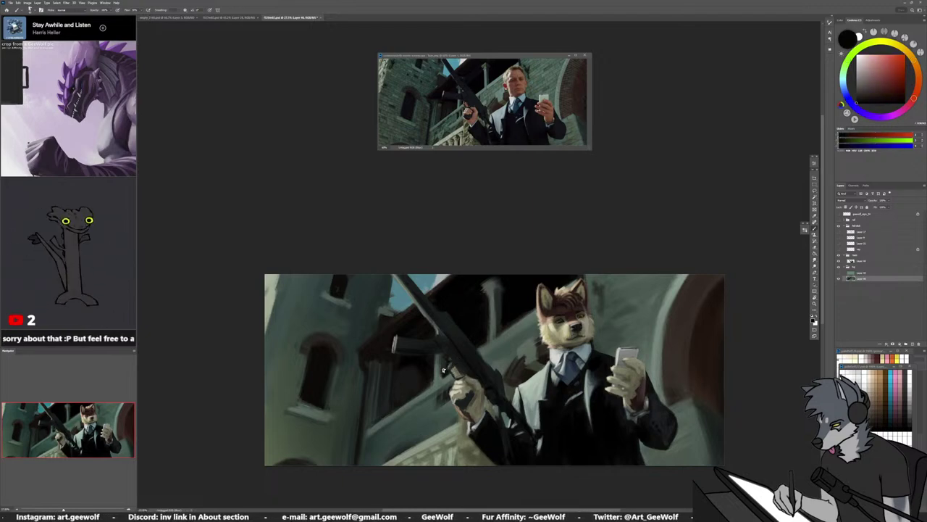
alt+click(446, 375)
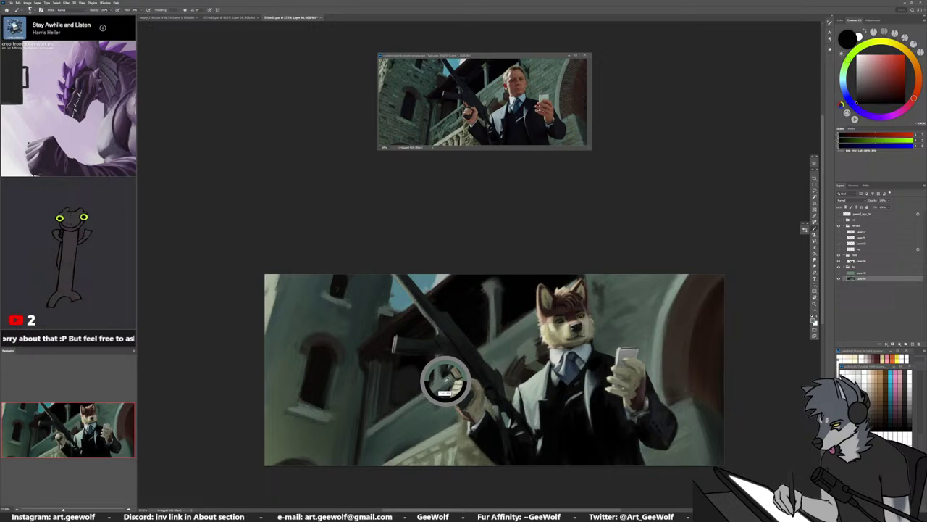
alt+click(484, 345)
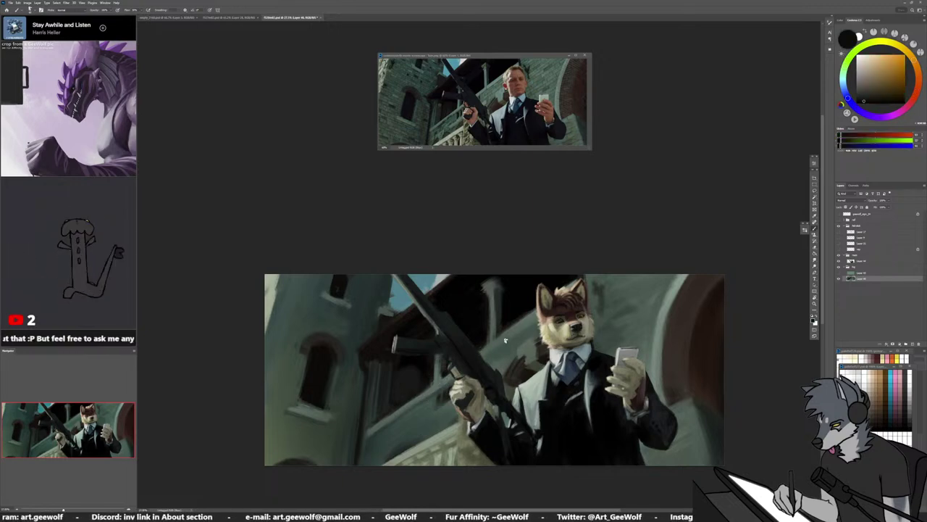
alt+click(492, 339)
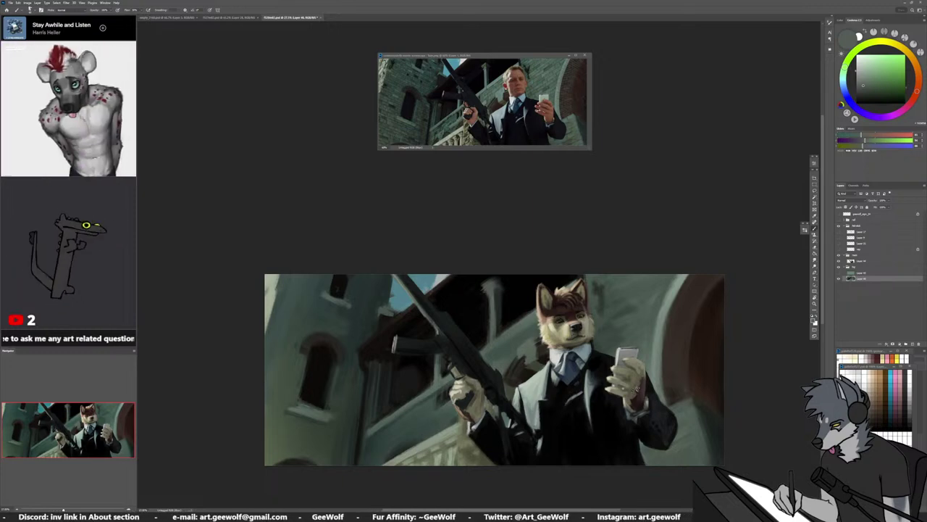
Clean up the black opening and wall edge between the rifle and the canine's head with sampled near-black and grey-green
click(804, 229)
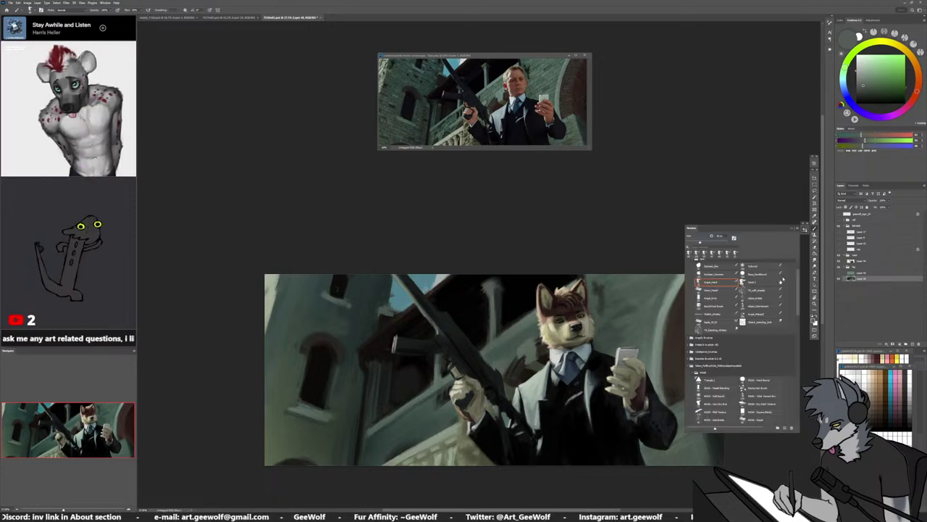
click(789, 227)
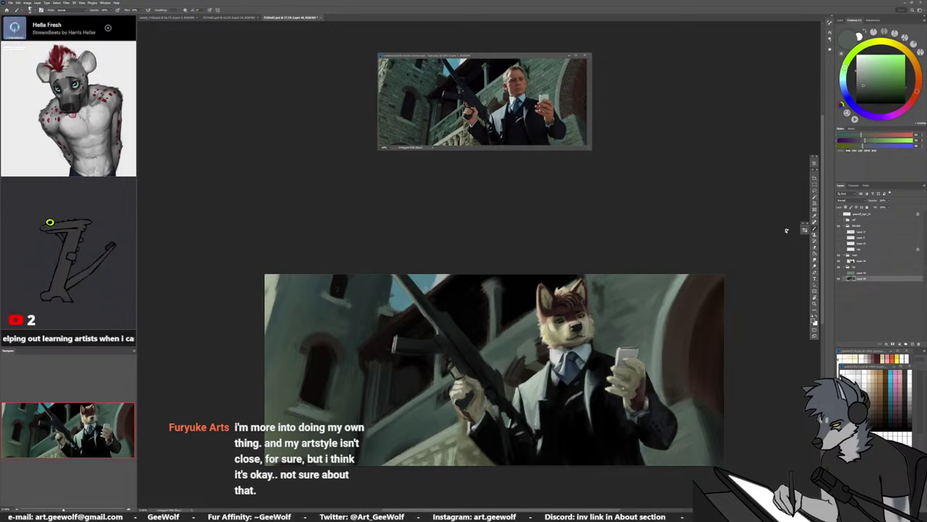
alt+click(476, 344)
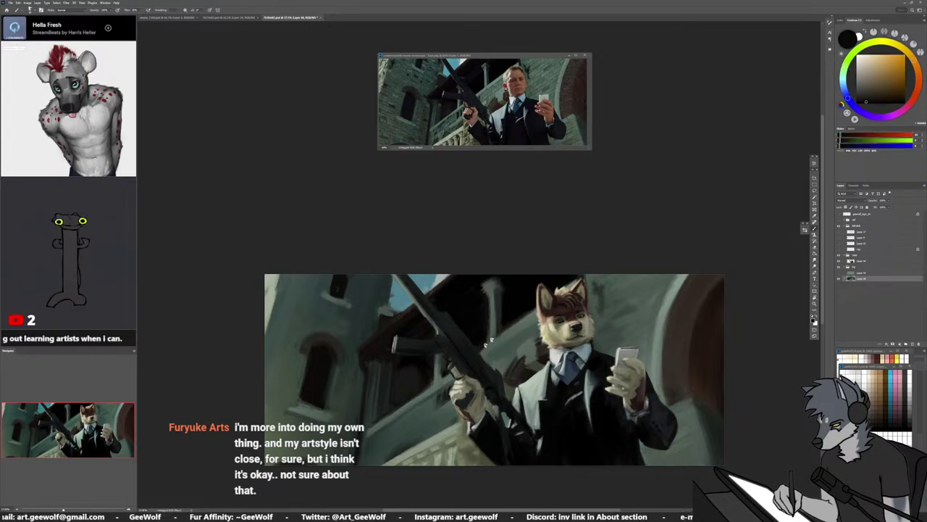
alt+click(504, 326)
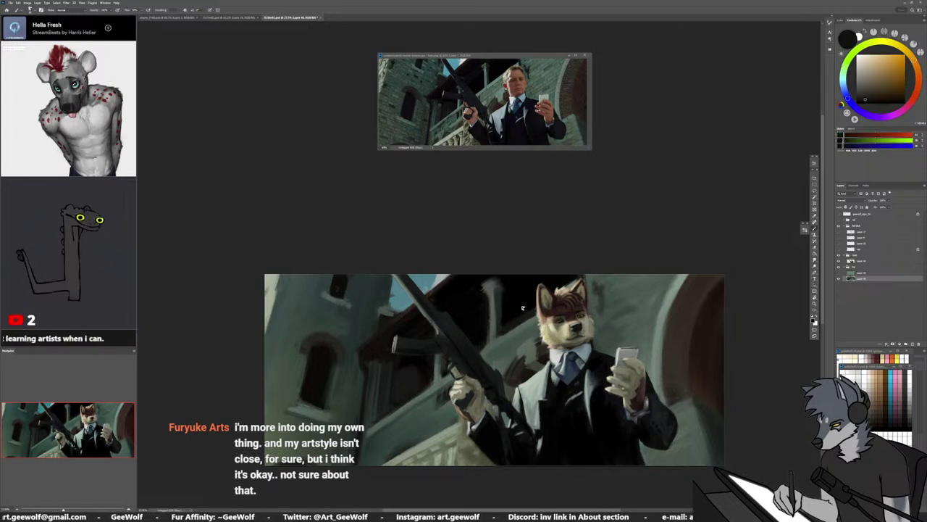
alt+click(504, 329)
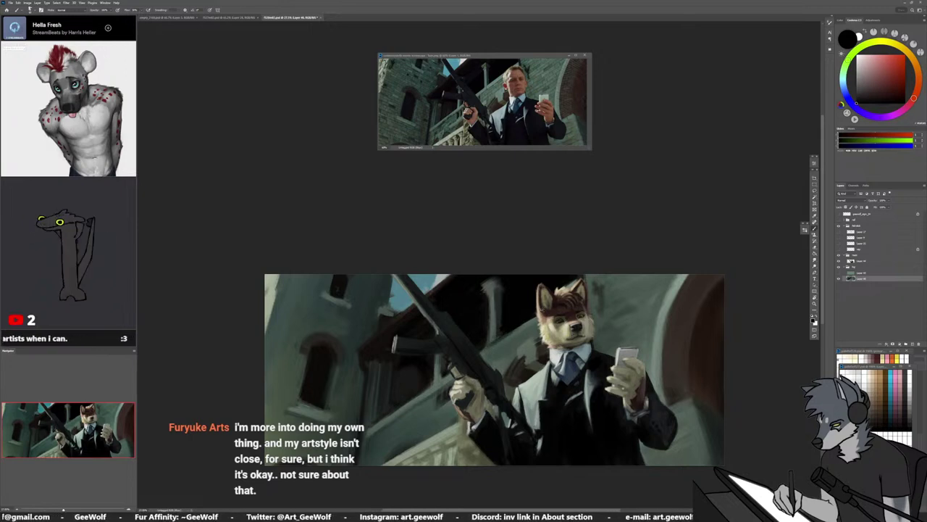
key(x)
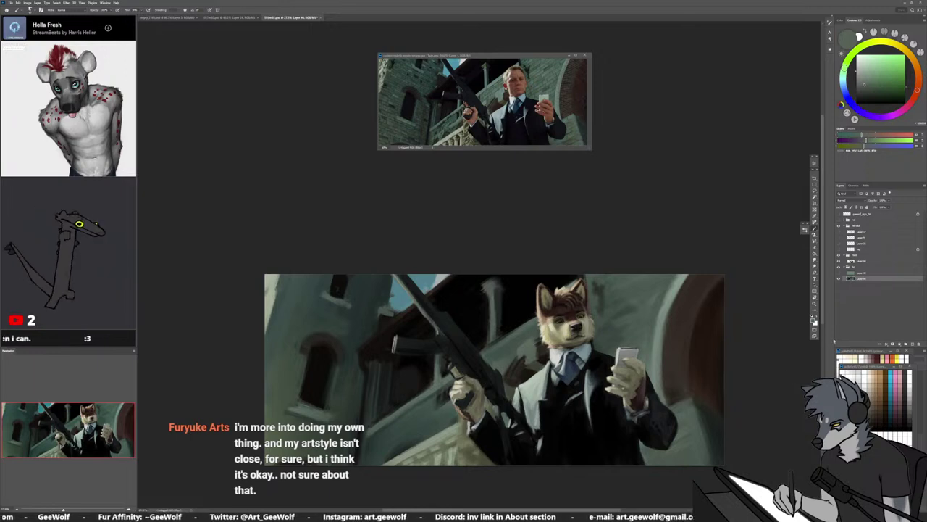
Add a new layer above the background painting, choose the hard round brush, and reset the colours to default black and white
click(804, 230)
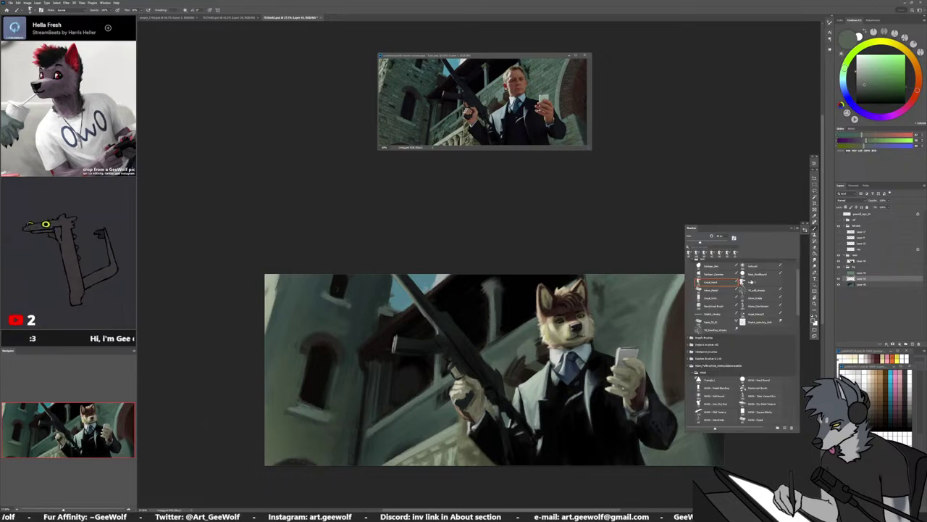
click(746, 273)
click(804, 229)
key(d)
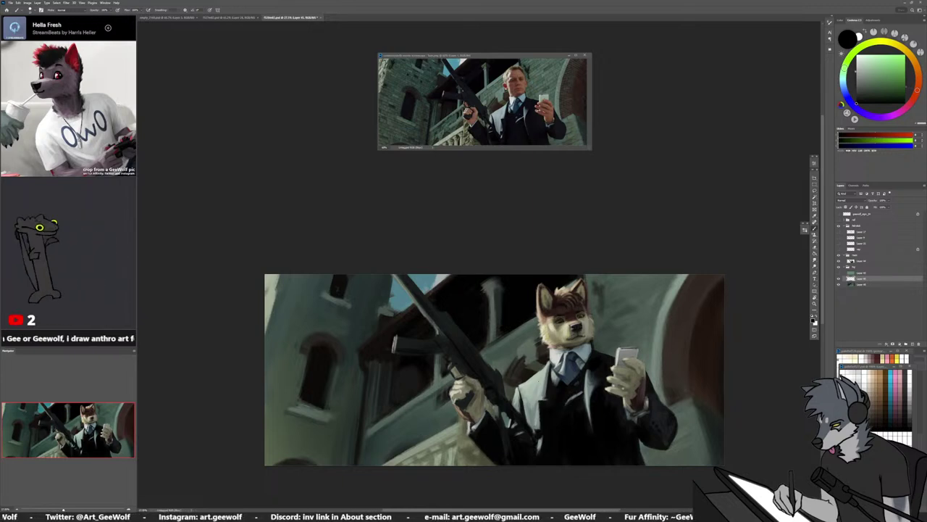
Draw a straight black horizontal line across the lower background, check it in a mirrored view, and move it nearer the bottom edge
drag(356, 447, 479, 447)
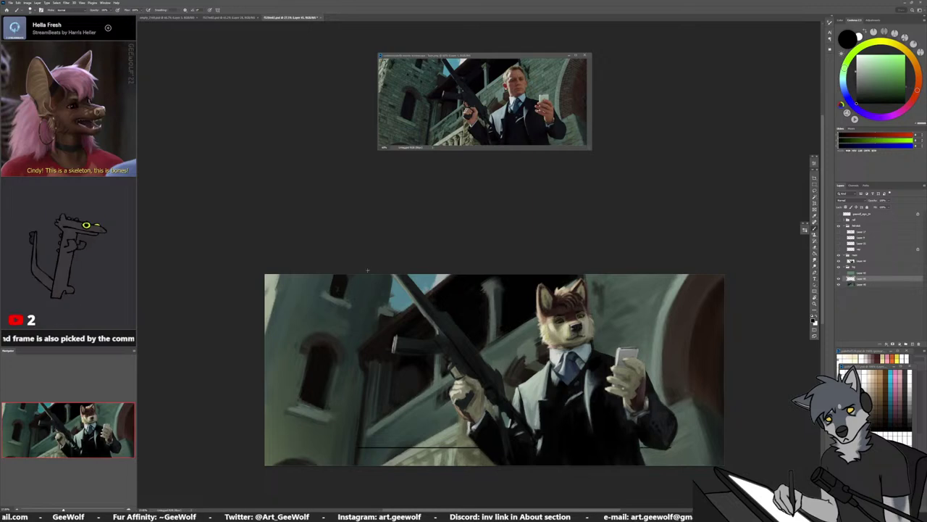
key(ctrl+shift+h)
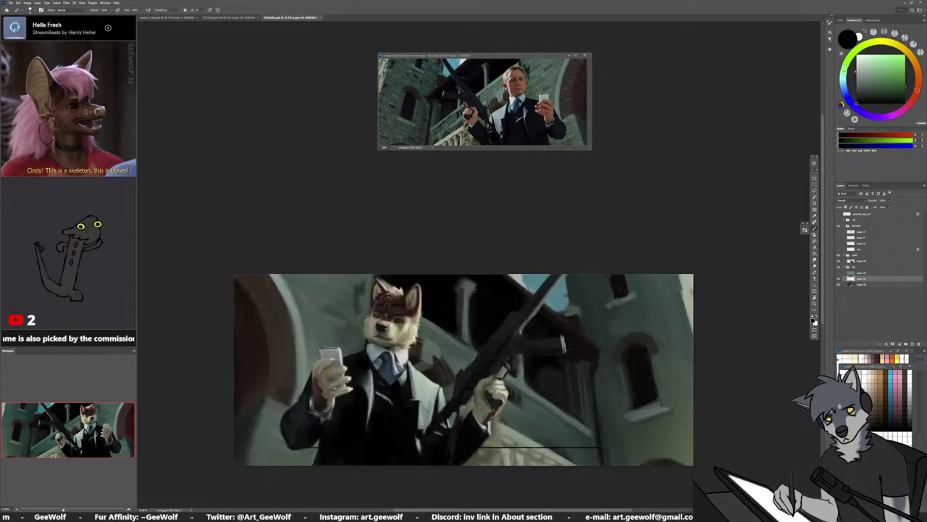
key(ctrl+shift+h)
scroll(405, 439, up, 3)
scroll(406, 441, up, 1)
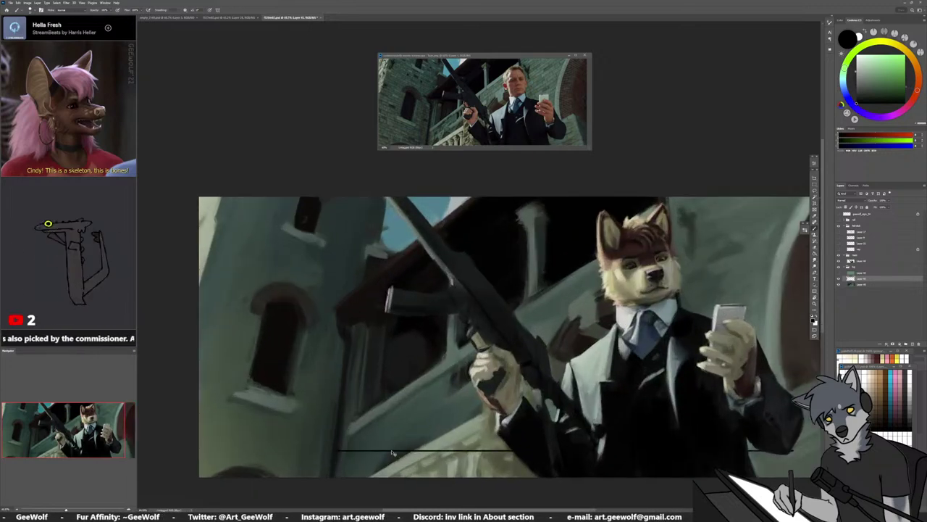
drag(398, 454, 374, 458)
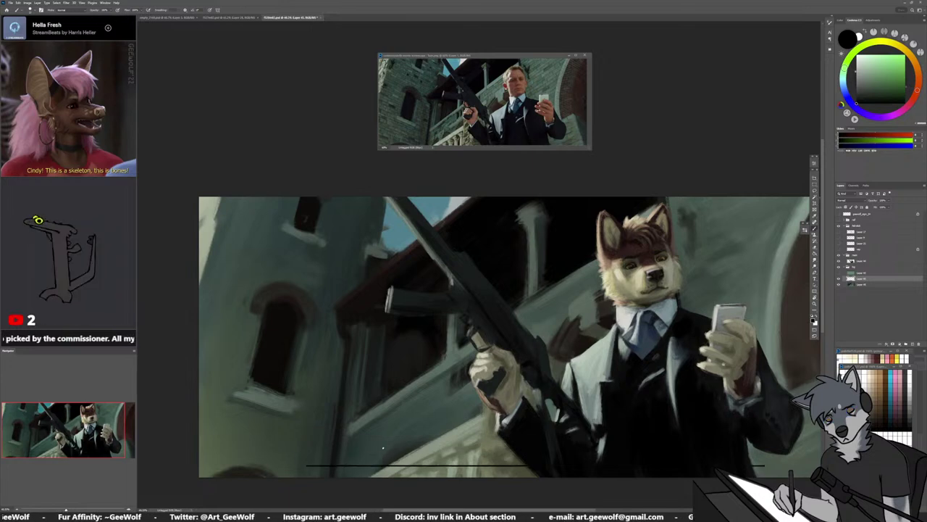
scroll(426, 391, down, 1)
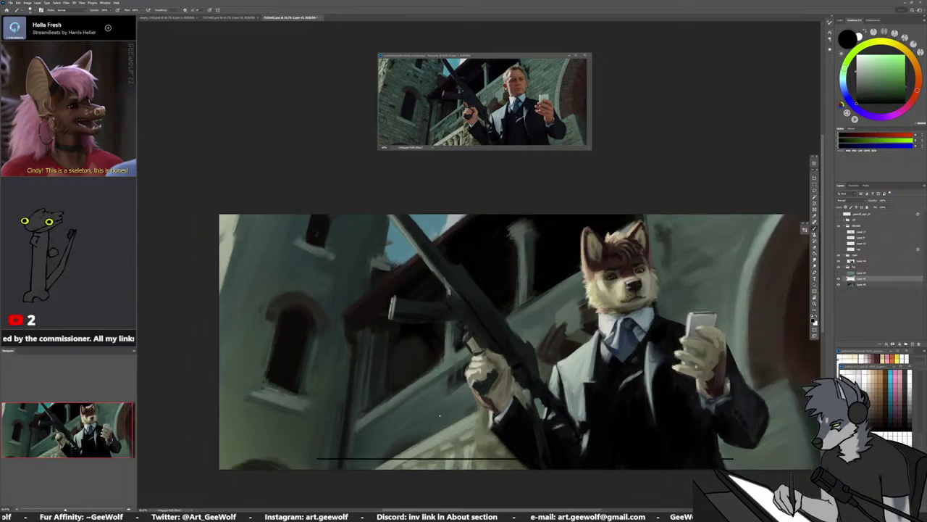
Try to shorten the horizontal line with a free transform, cancel it, and undo the line's last move
key(ctrl+t)
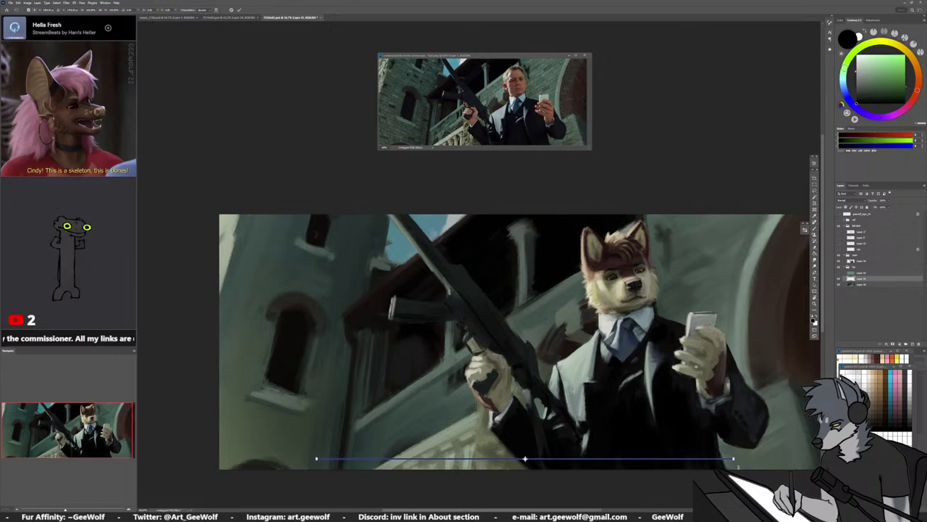
drag(733, 458, 543, 457)
key(ctrl+z)
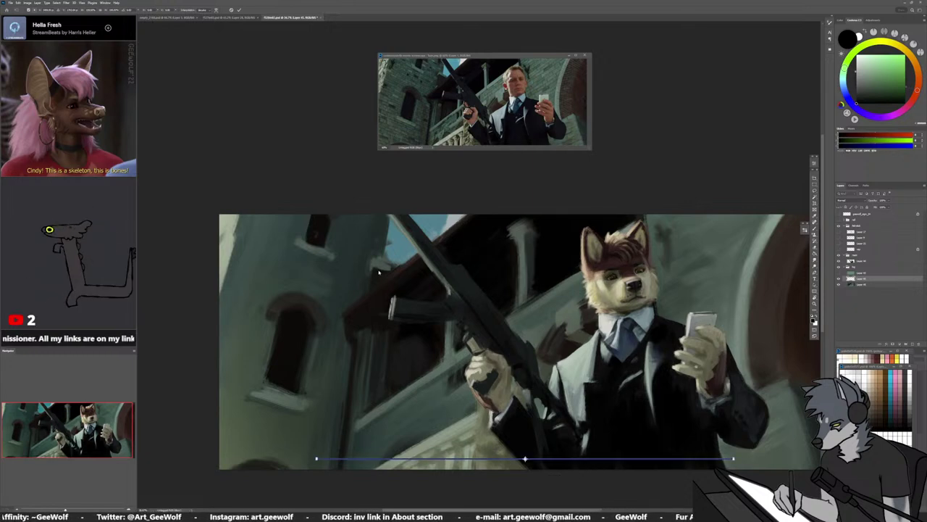
key(Escape)
key(ctrl+z)
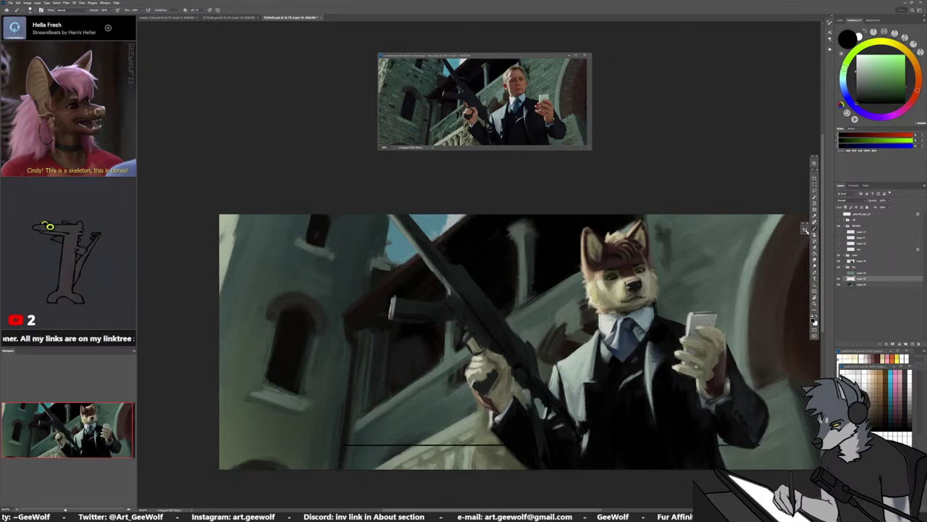
Undo the first line and draw a longer straight black line just above the painting's bottom edge
click(805, 229)
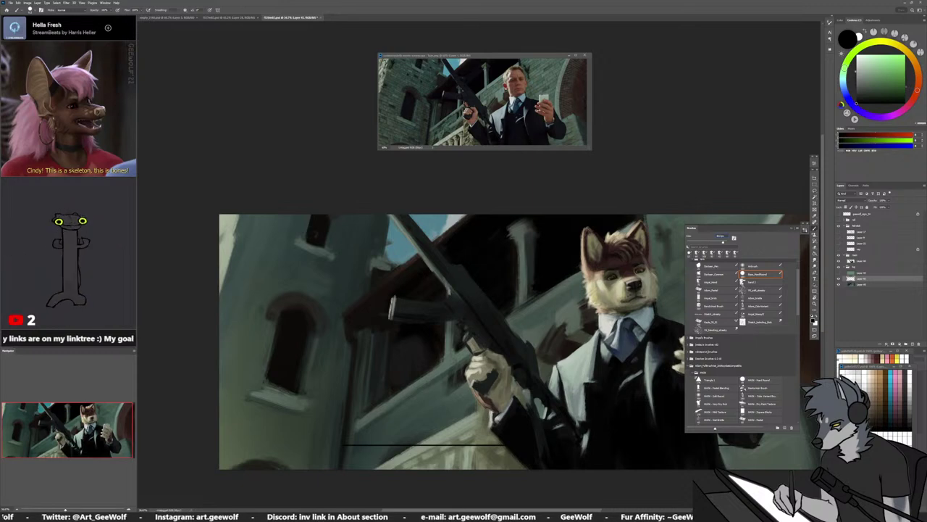
click(791, 229)
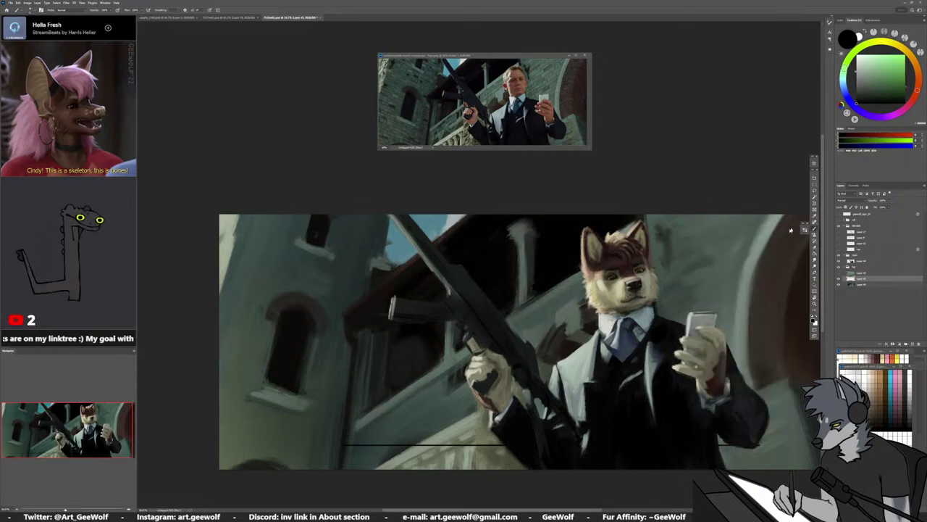
key(ctrl+z)
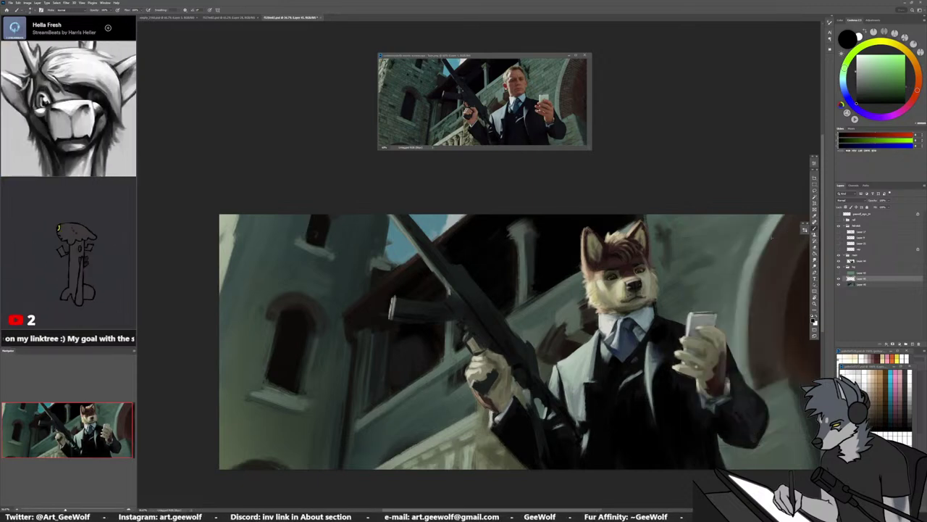
drag(265, 470, 809, 474)
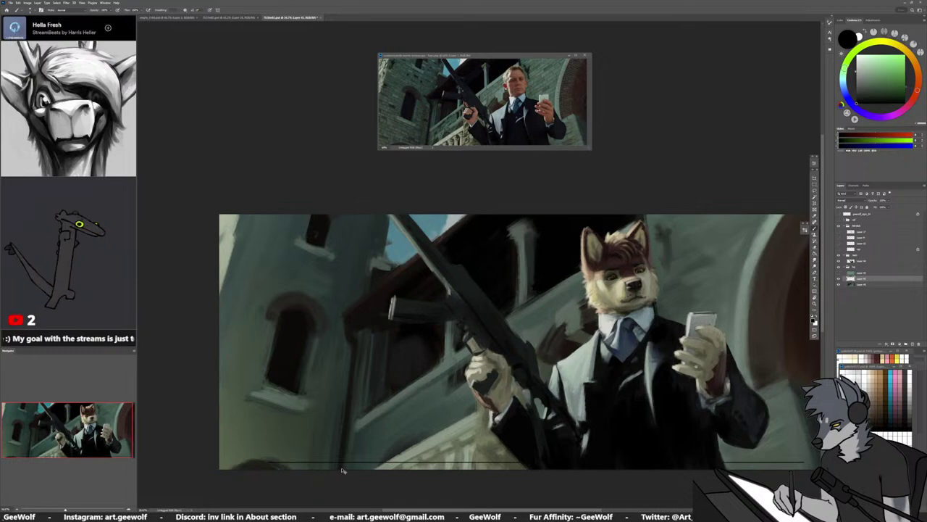
drag(343, 463, 345, 459)
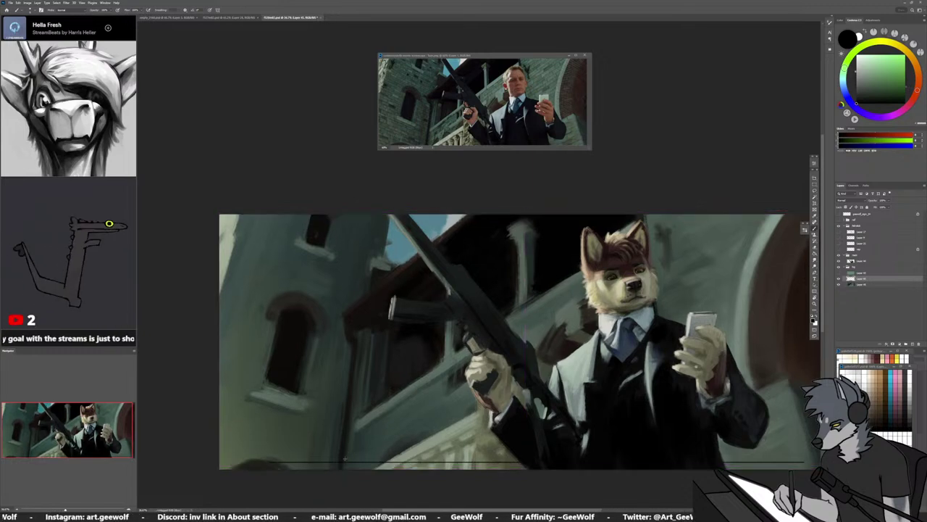
drag(401, 398, 428, 398)
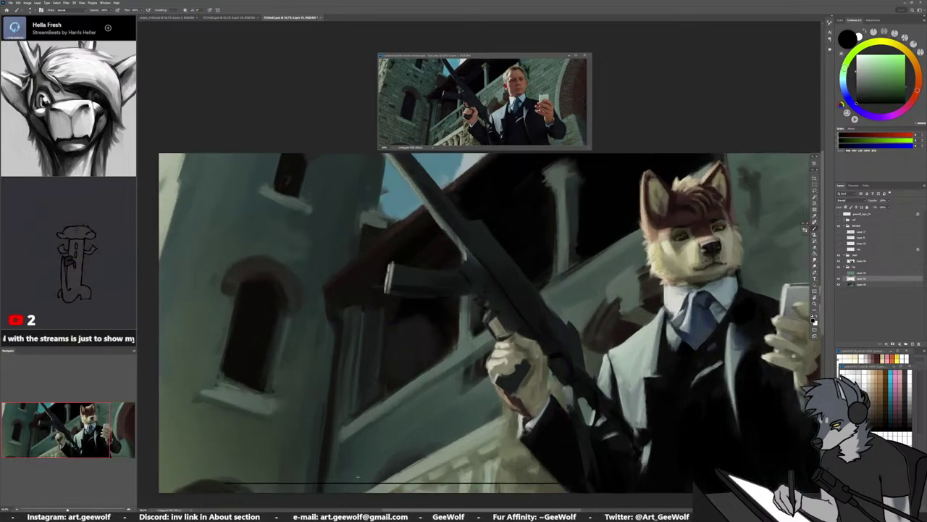
Try short upright strokes from the line at the tower's corner, undo them, and clear the horizontal line from the layer
mouse_move(333, 485)
mouse_down()
mouse_move(337, 463)
mouse_move(333, 475)
mouse_up()
key(ctrl+z)
key(ctrl+z)
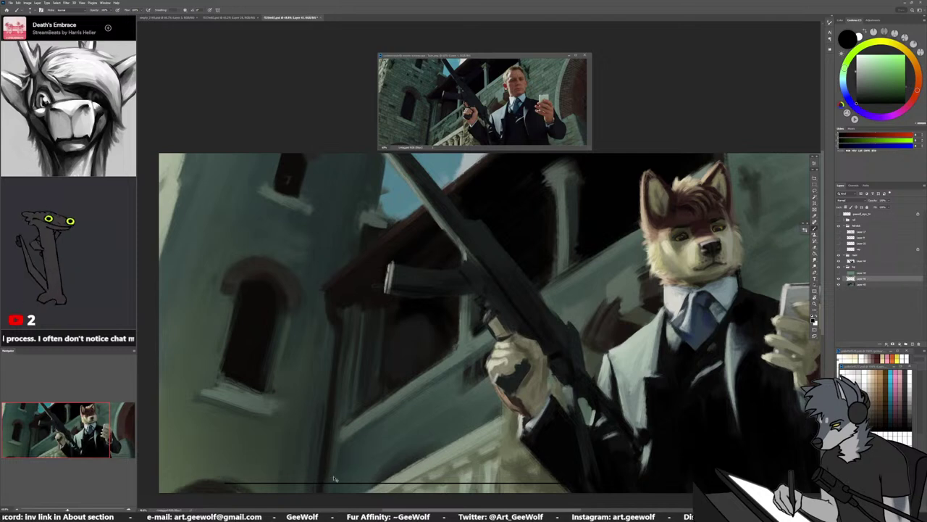
drag(333, 484, 330, 455)
key(ctrl+z)
scroll(318, 476, up, 4)
key(ctrl+z)
key(ctrl+z)
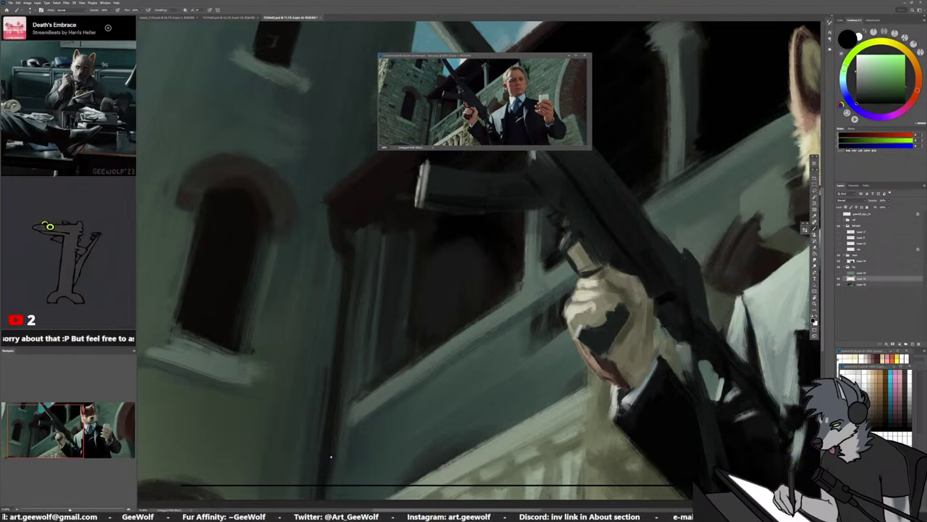
key(Delete)
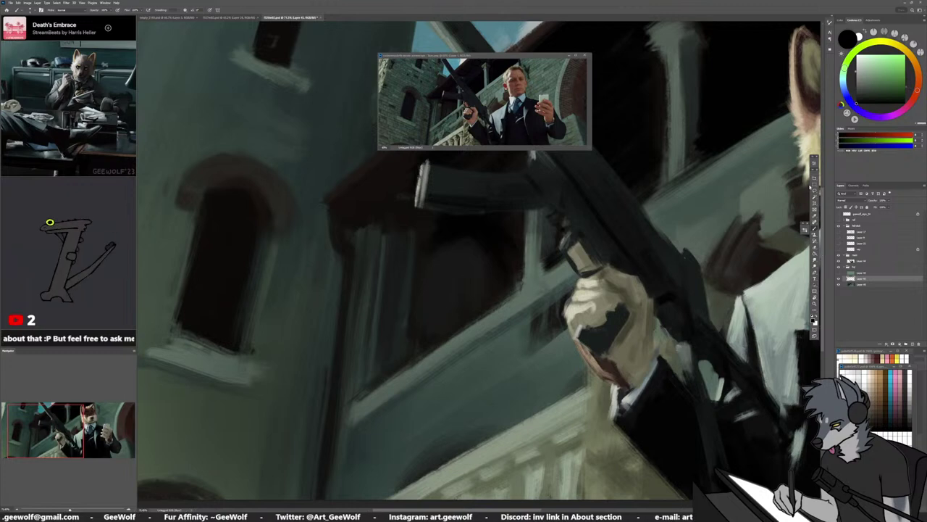
Draw a straight black horizontal line across the lower background, from the tower wall to the painting's right edge
click(805, 226)
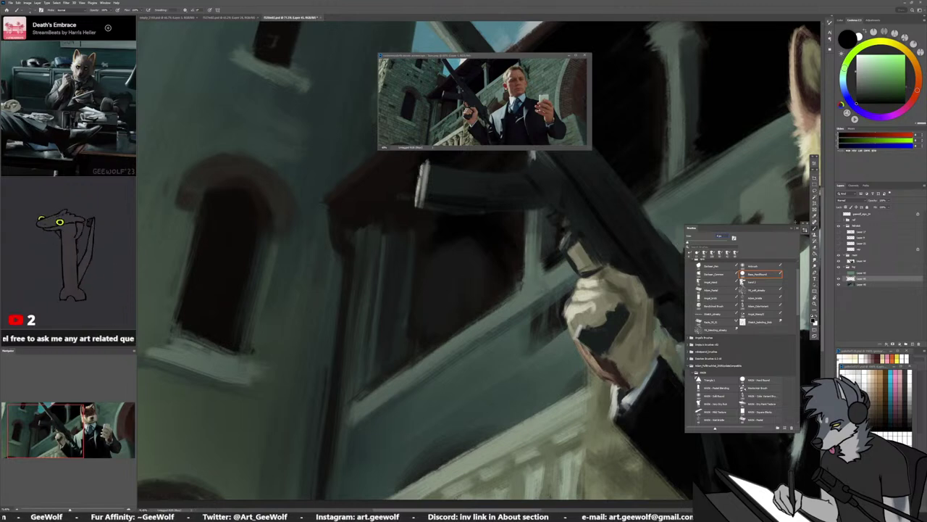
click(792, 227)
drag(257, 473, 647, 467)
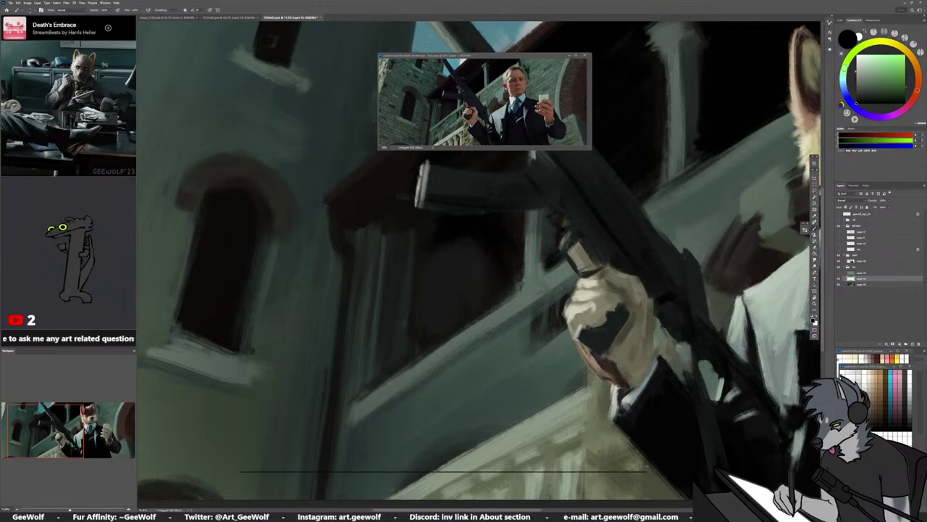
drag(761, 465, 109, 462)
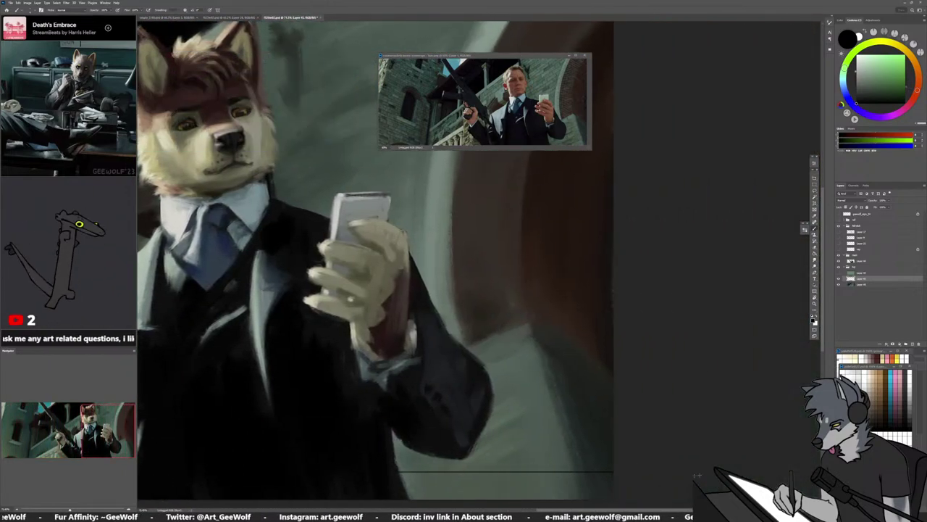
key(ctrl+minus)
key(ctrl+minus)
drag(367, 350, 645, 393)
scroll(250, 386, up, 5)
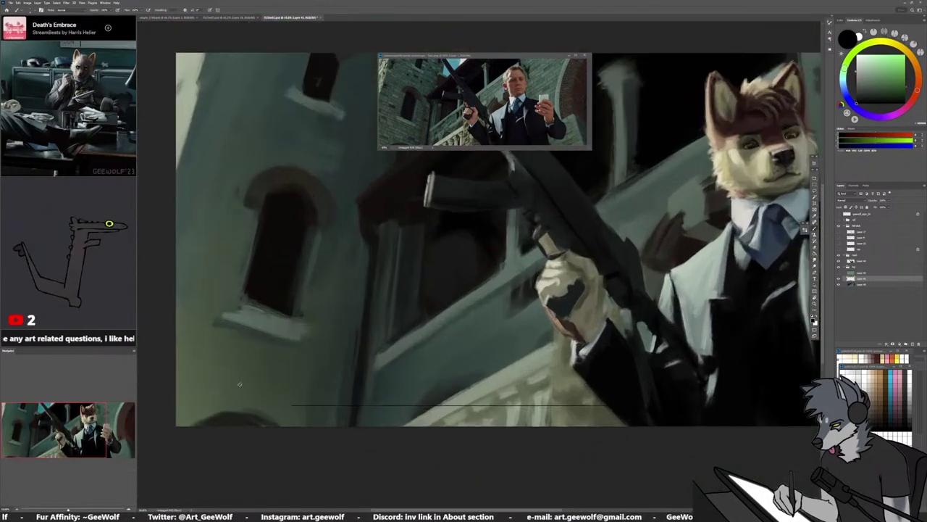
scroll(303, 430, up, 2)
Duplicate the horizontal line upward three times at equal spacing and merge the four lines into one layer
drag(354, 418, 353, 394)
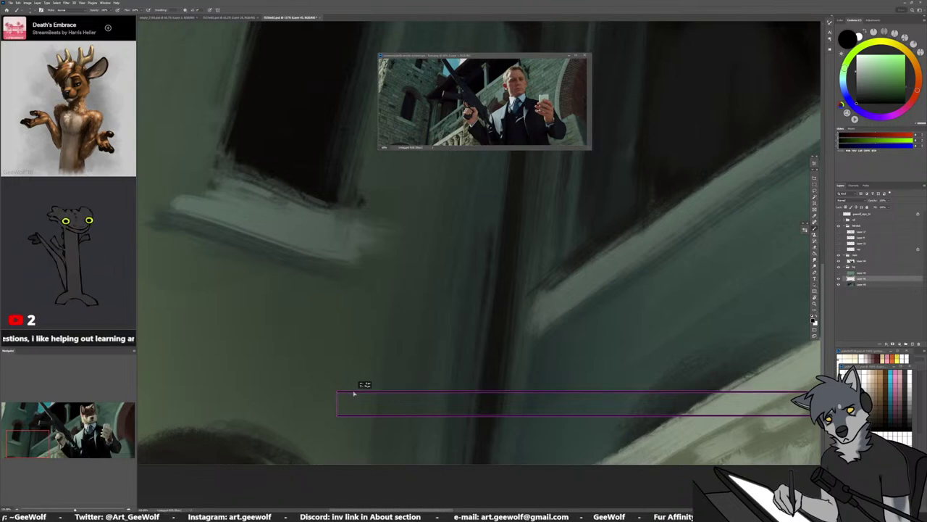
key(Return)
key(ctrl+t)
drag(355, 393, 357, 344)
key(Return)
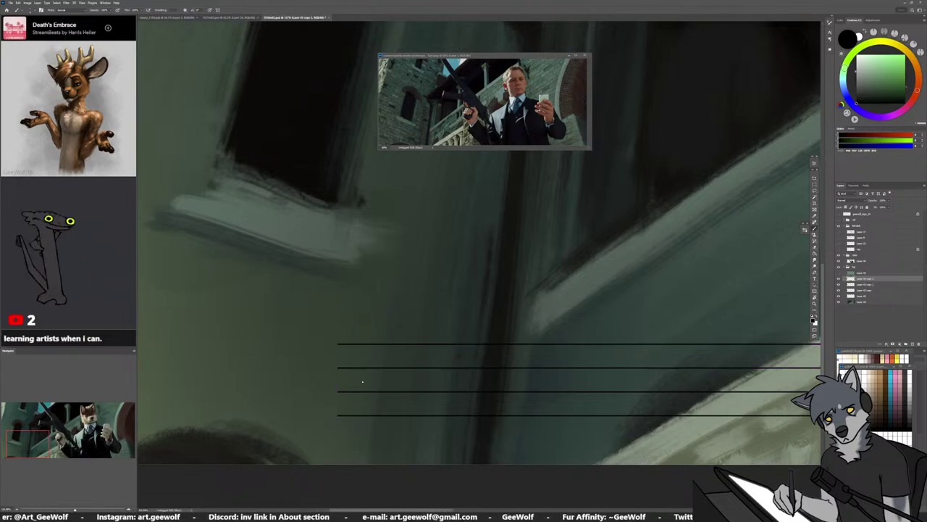
key(ctrl+e)
key(ctrl+e)
key(ctrl+e)
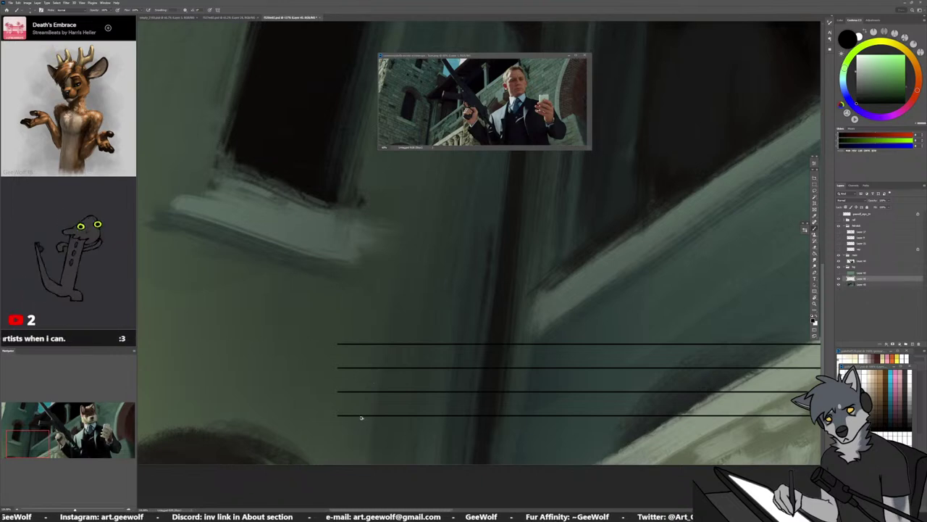
mouse_move(362, 413)
mouse_down()
mouse_move(369, 336)
mouse_move(366, 321)
mouse_move(361, 345)
mouse_move(360, 305)
mouse_move(361, 331)
mouse_up()
key(ctrl+z)
key(ctrl+z)
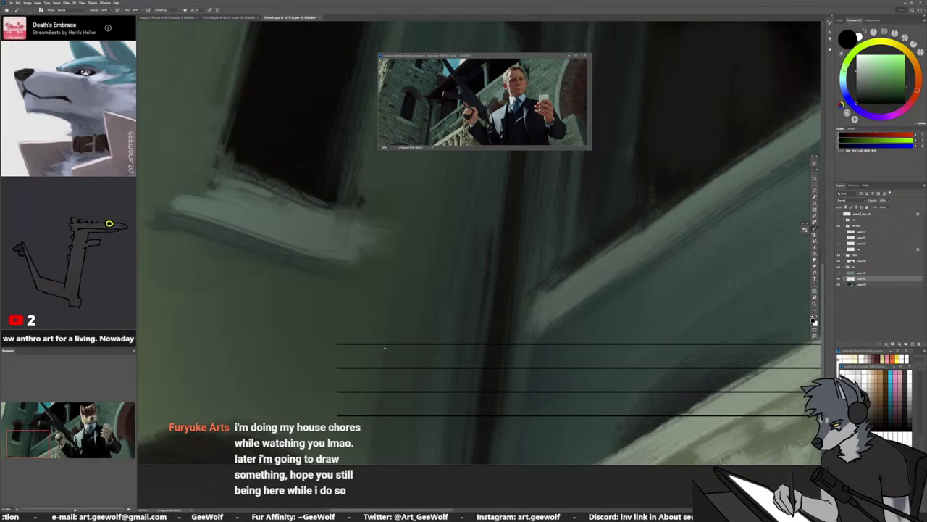
Duplicate the four-line block directly above itself at matching spacing and merge it into one layer of eight lines
drag(346, 407, 348, 321)
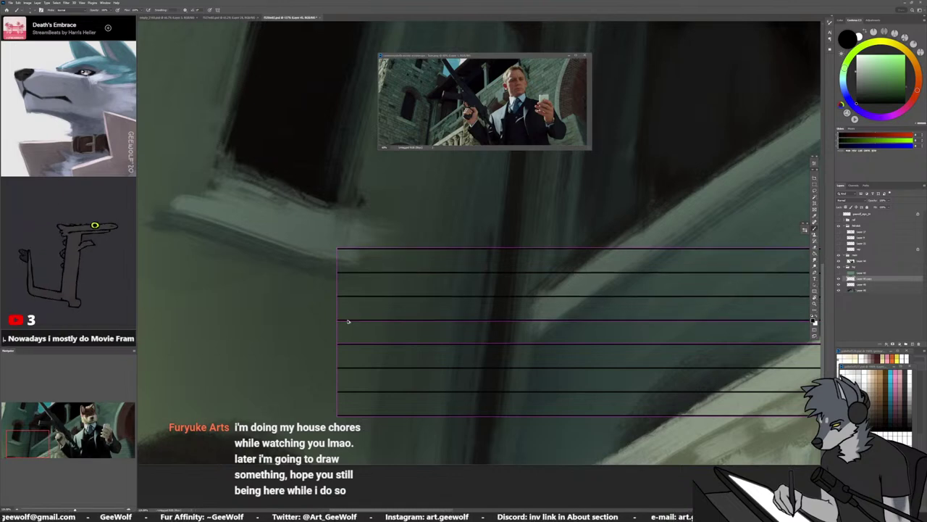
scroll(332, 396, down, 5)
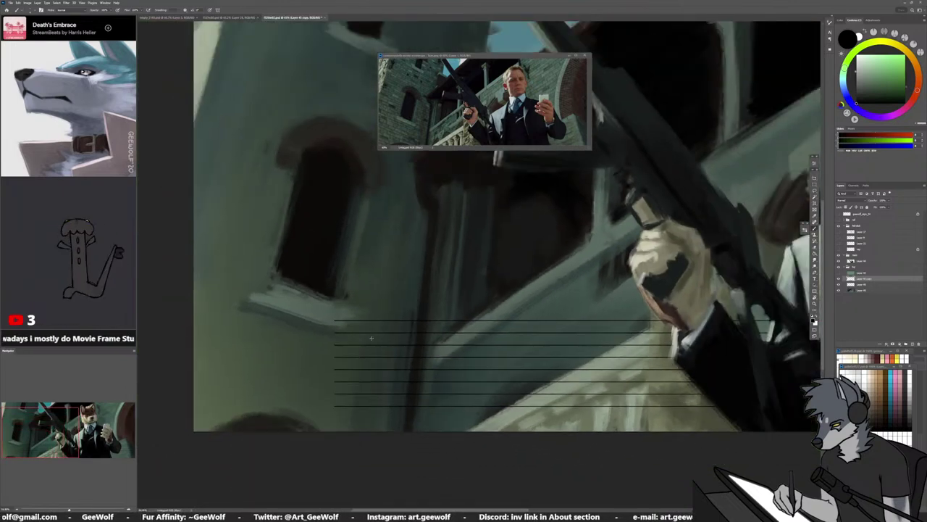
scroll(371, 338, up, 2)
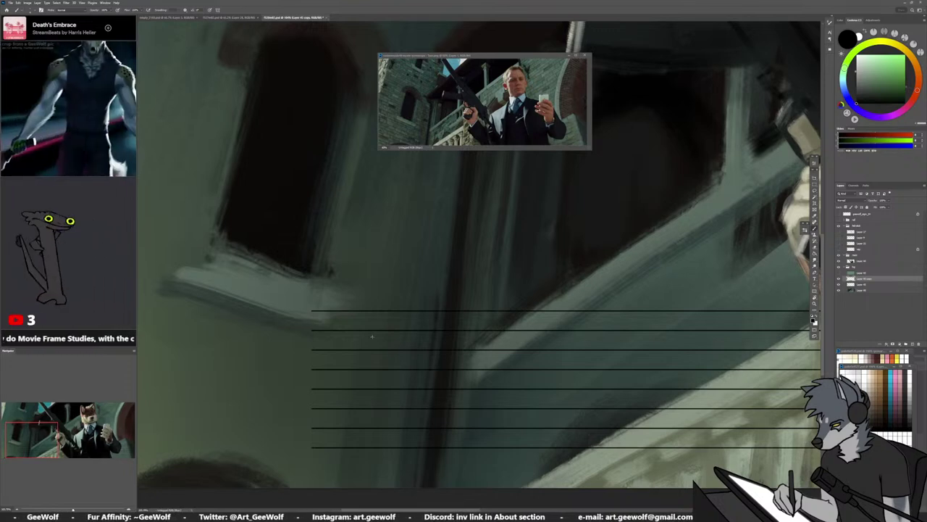
key(ctrl+e)
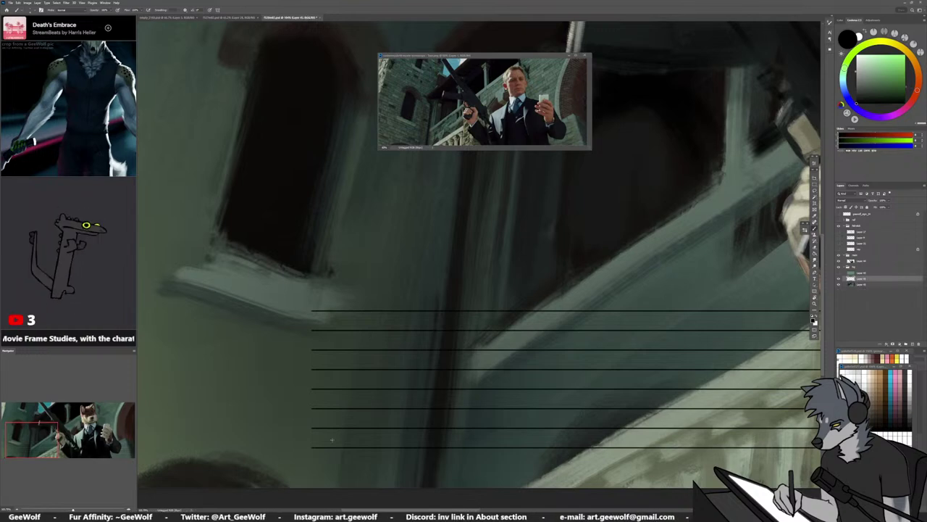
Duplicate the eight-line block above itself, redoing the placement so the sixteen lines keep an even spacing
drag(331, 450, 330, 295)
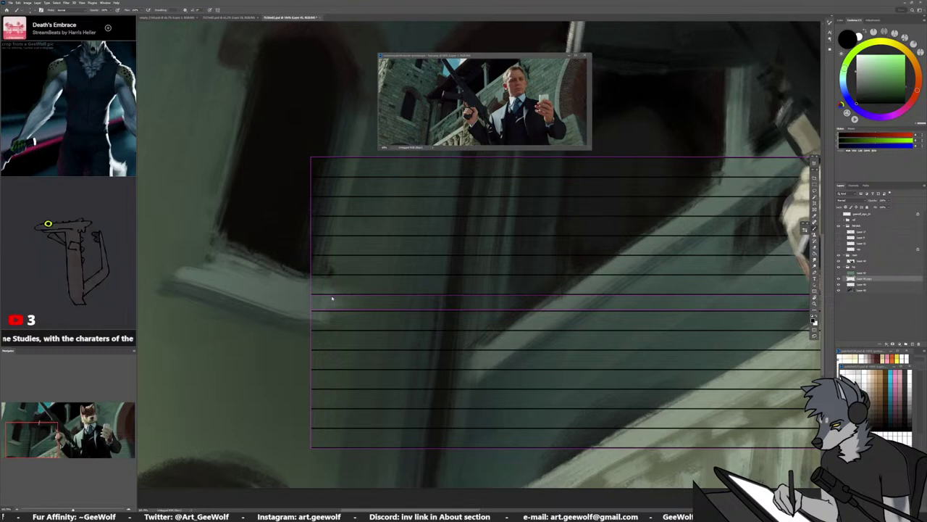
key(ctrl+z)
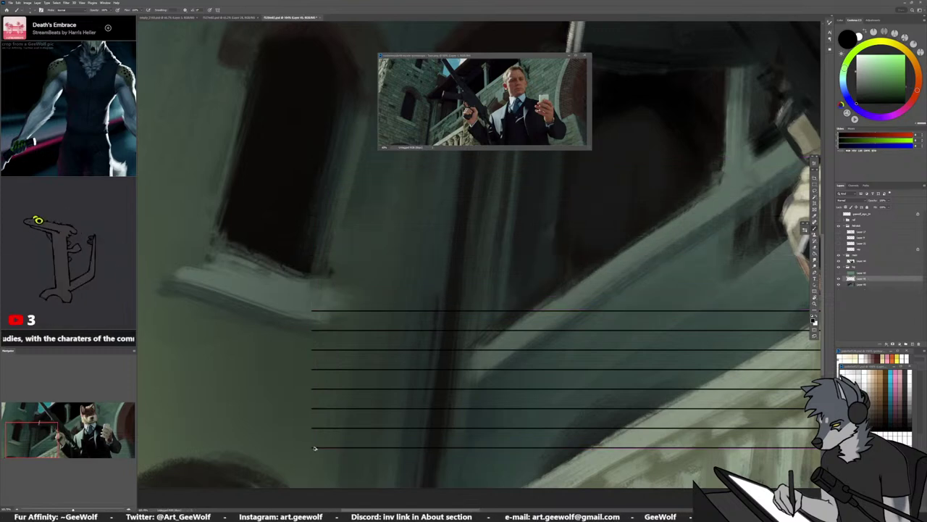
drag(313, 450, 315, 293)
scroll(292, 358, down, 3)
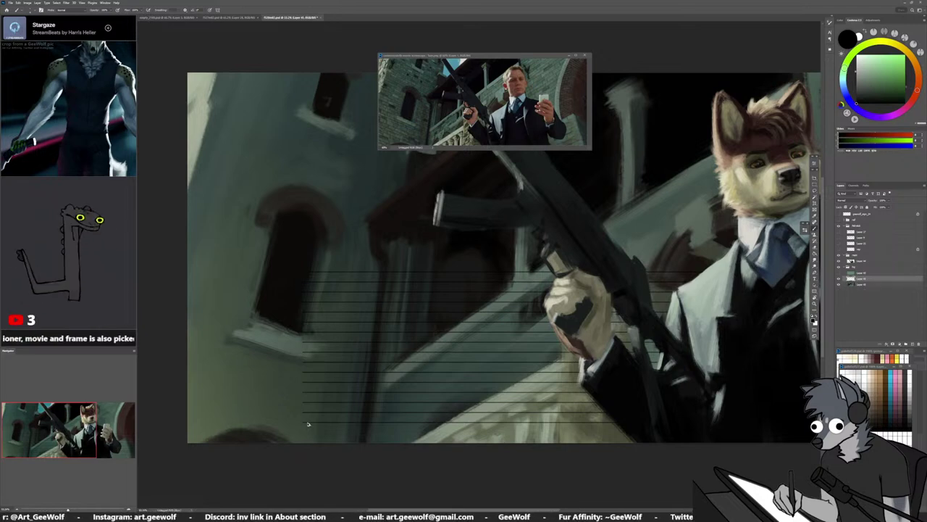
Duplicate the sixteen-line block upward over the upper background and merge both blocks into one layer
drag(307, 424, 322, 289)
scroll(311, 252, up, 6)
key(ctrl+0)
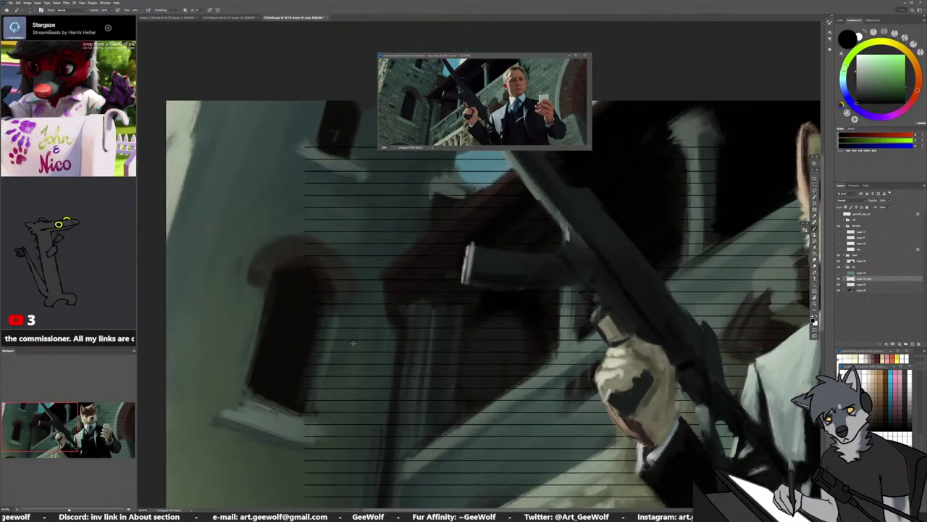
scroll(456, 324, up, 1)
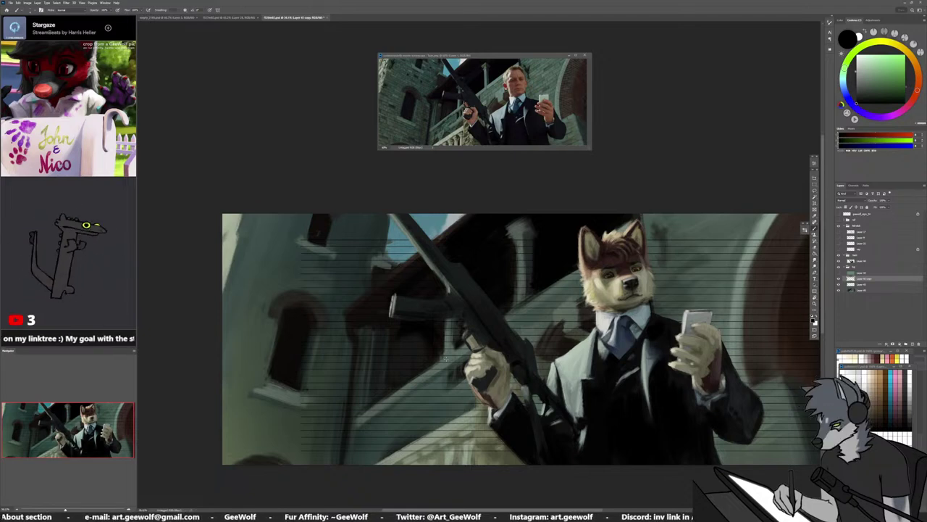
key(ctrl+e)
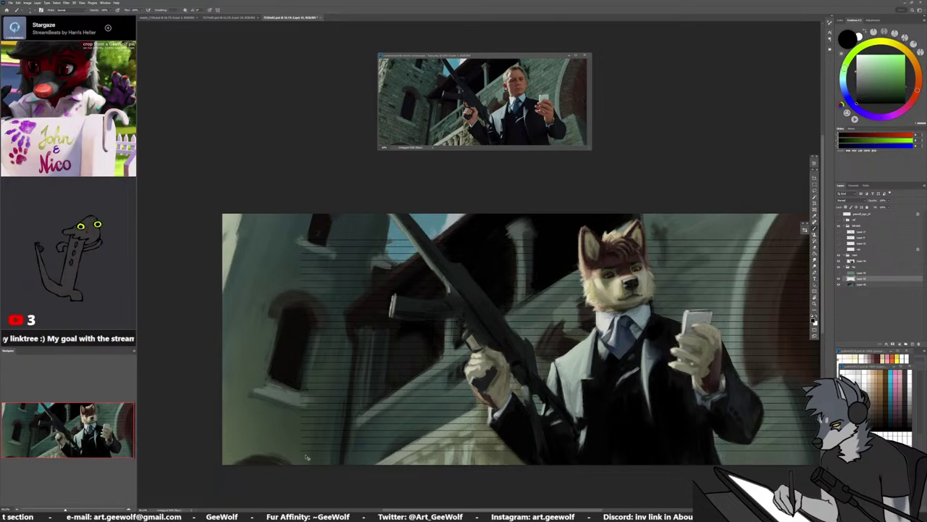
Duplicate the line block beyond the painting's top edge, nudge it to match the line spacing, and merge the blocks
drag(306, 453, 306, 234)
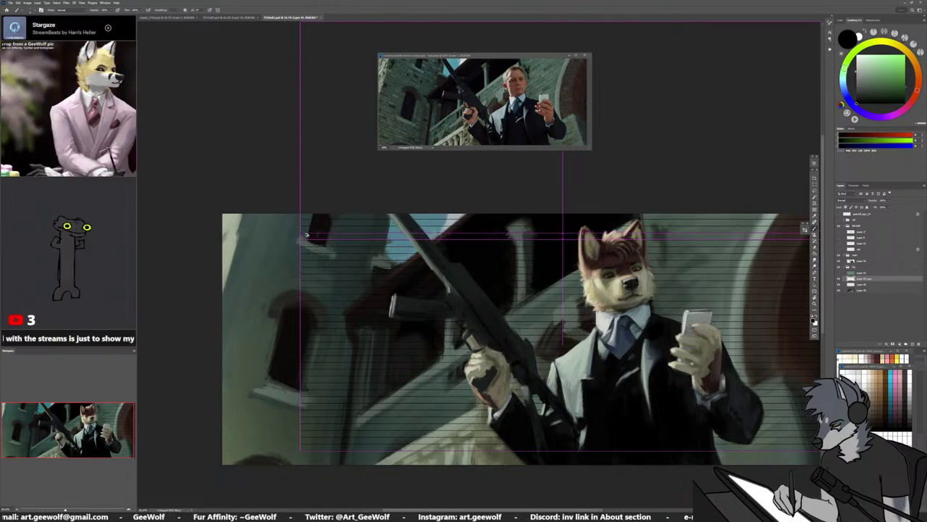
key(Return)
scroll(300, 234, up, 5)
scroll(298, 234, up, 3)
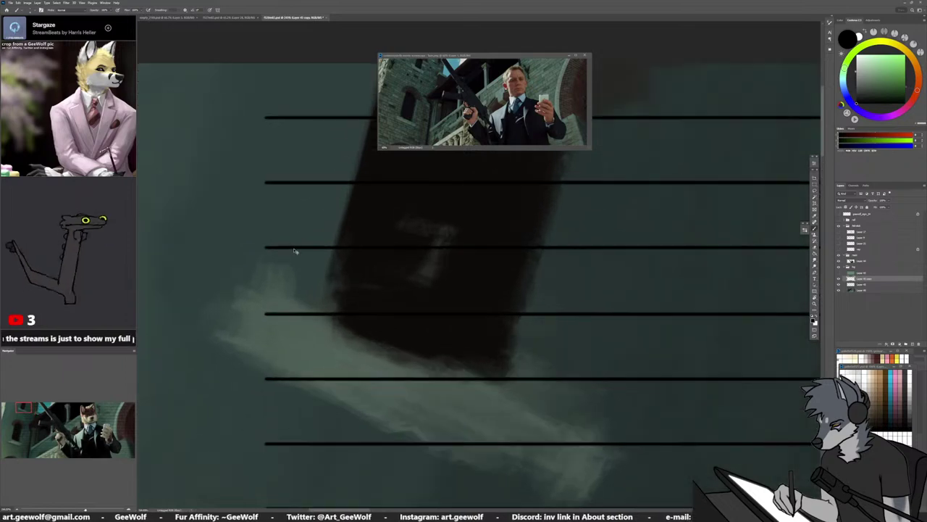
drag(296, 251, 296, 250)
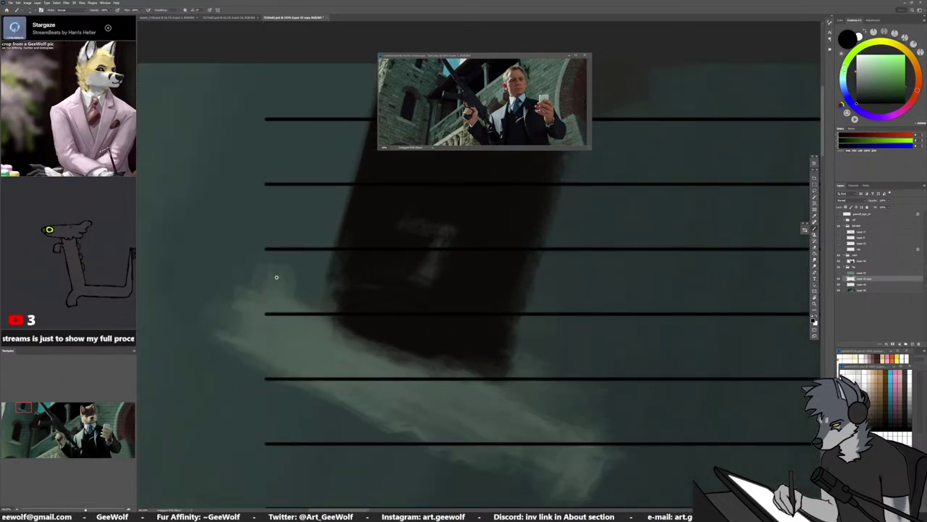
scroll(320, 321, down, 6)
scroll(319, 320, down, 2)
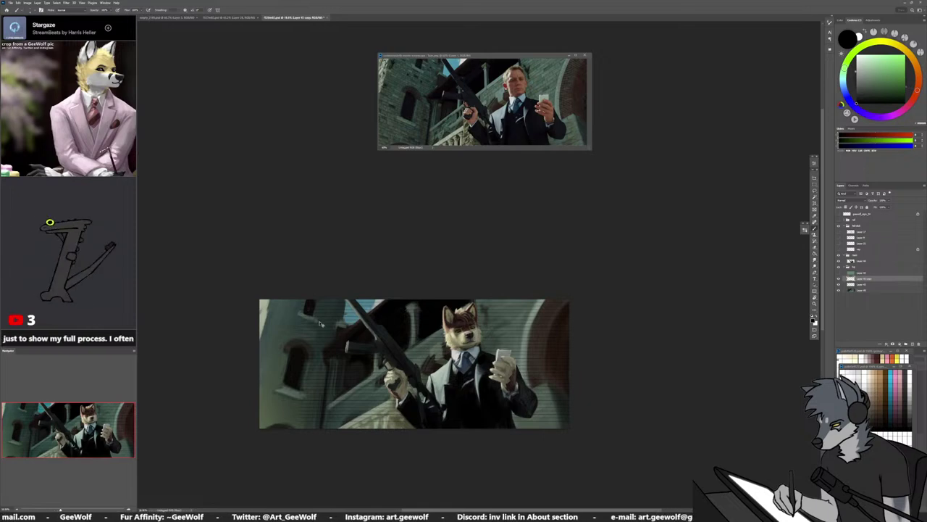
scroll(319, 323, down, 3)
scroll(381, 365, up, 6)
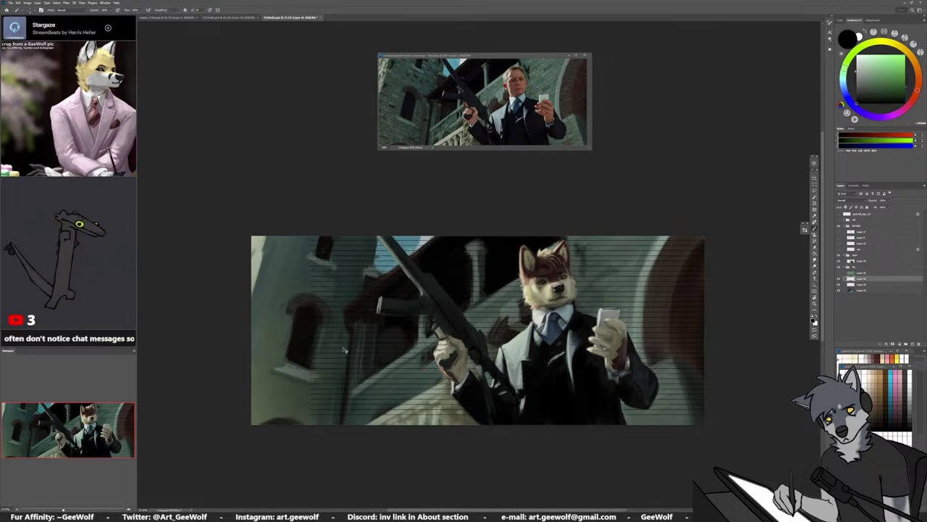
Rotate a copy of the line block upright to form a grid and move it toward the horizontal lines' starting edge
key(ctrl+t)
drag(294, 348, 579, 418)
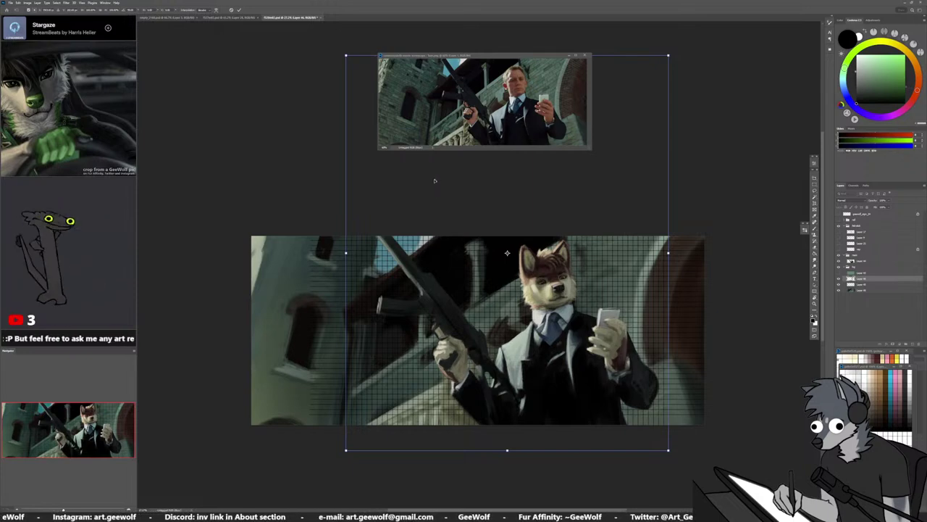
scroll(360, 220, up, 3)
scroll(357, 217, down, 2)
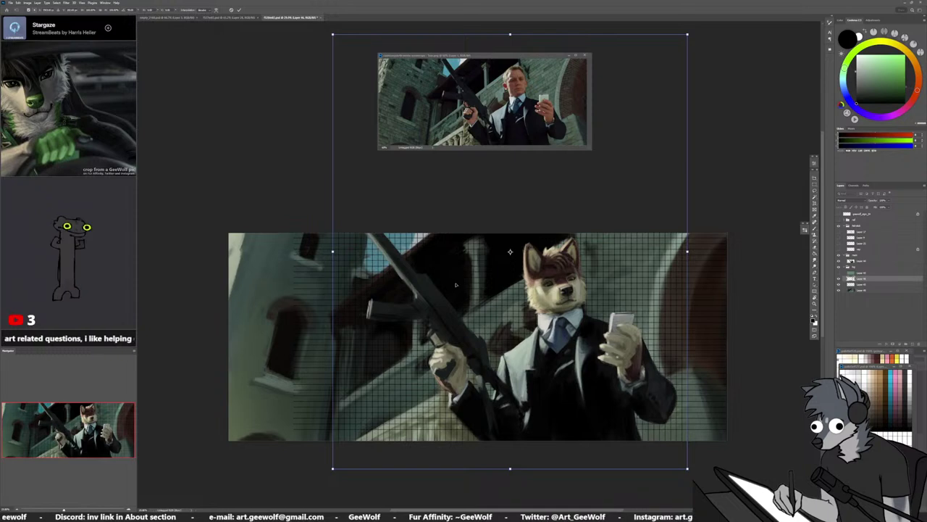
drag(459, 284, 421, 244)
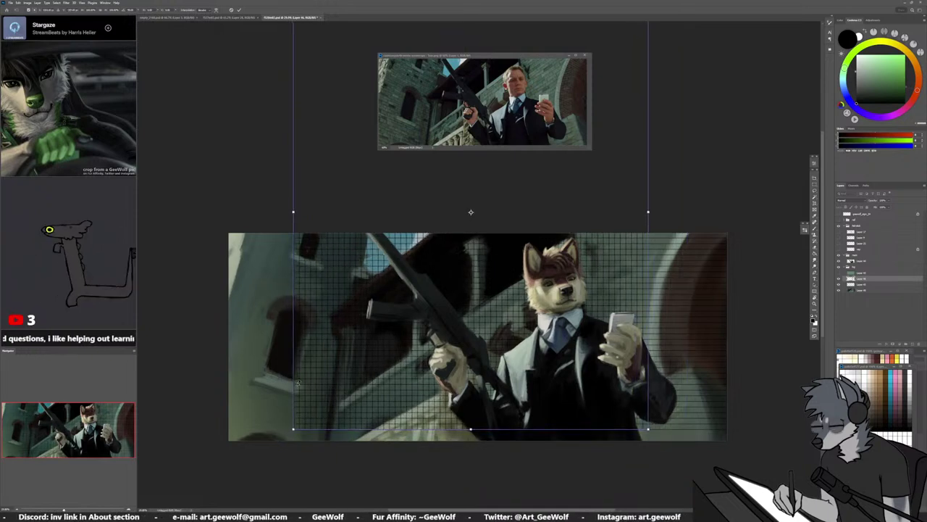
Align the vertical lines' lower corner with the horizontal lines, commit the transform, and merge both sets into one grid layer
scroll(295, 393, up, 5)
drag(298, 434, 410, 267)
scroll(386, 388, up, 2)
drag(351, 474, 349, 473)
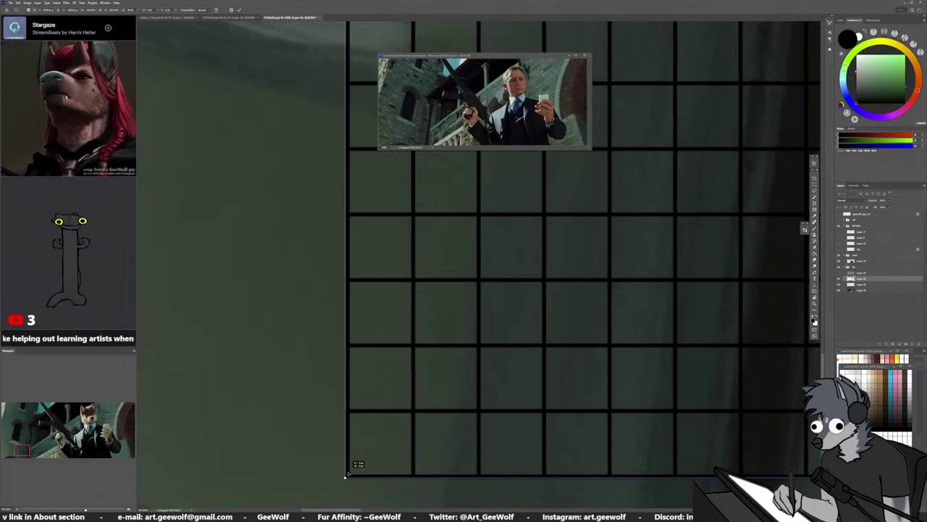
scroll(339, 490, up, 2)
scroll(339, 491, up, 3)
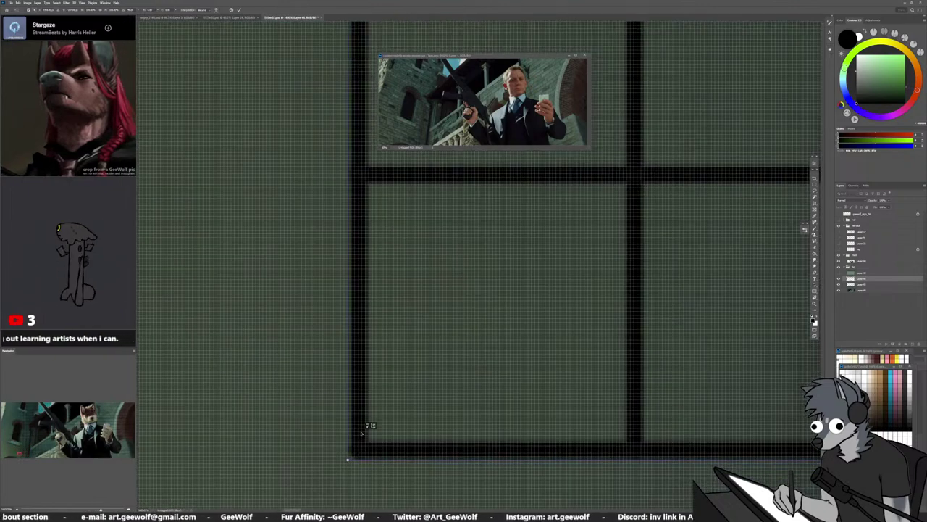
mouse_move(361, 432)
mouse_down()
mouse_move(357, 449)
mouse_move(335, 430)
mouse_up()
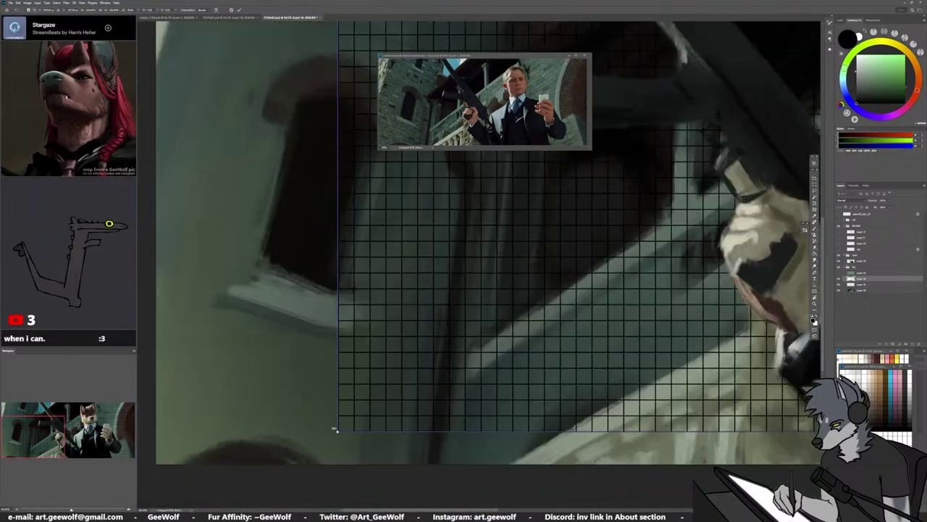
scroll(336, 430, down, 8)
scroll(457, 340, down, 1)
scroll(673, 225, up, 1)
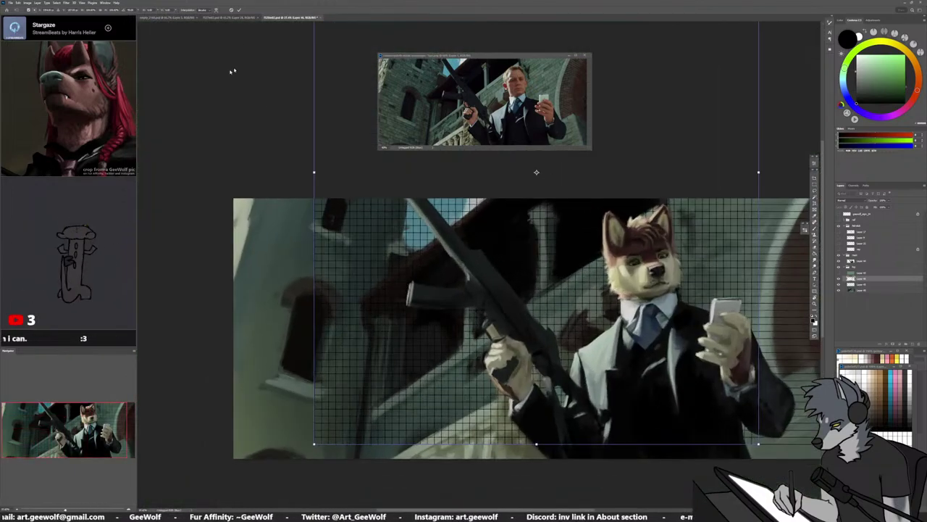
click(239, 9)
scroll(384, 296, down, 3)
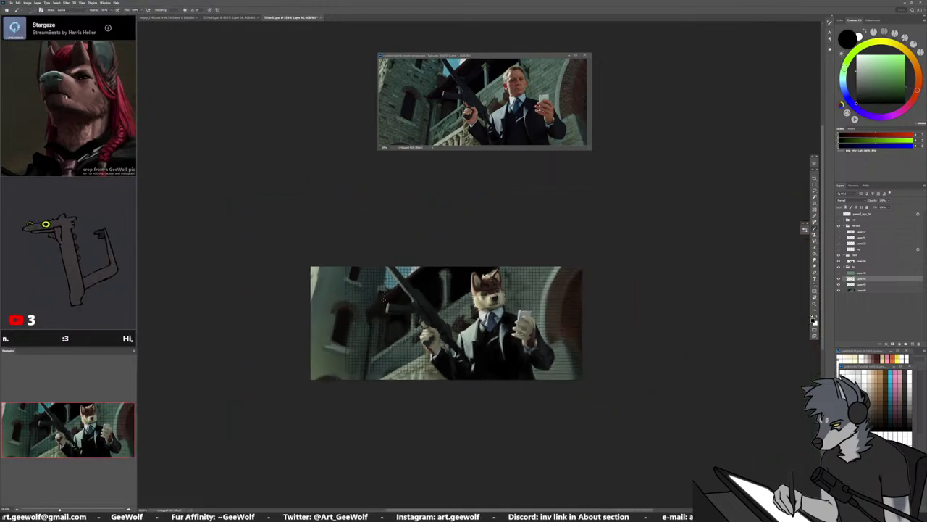
scroll(384, 297, up, 4)
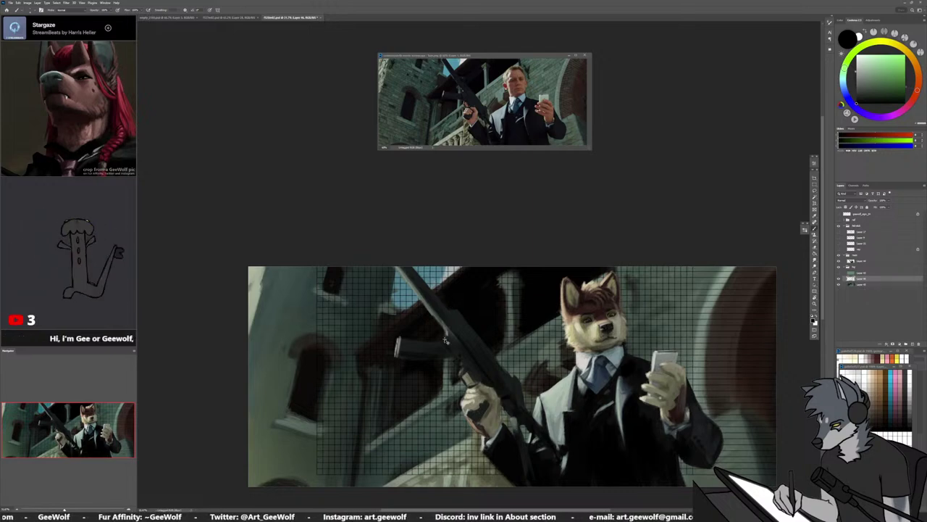
Add a new layer above the grid layer and select the grid layer, leaving its layer style unchanged
key(ctrl+shift+alt+n)
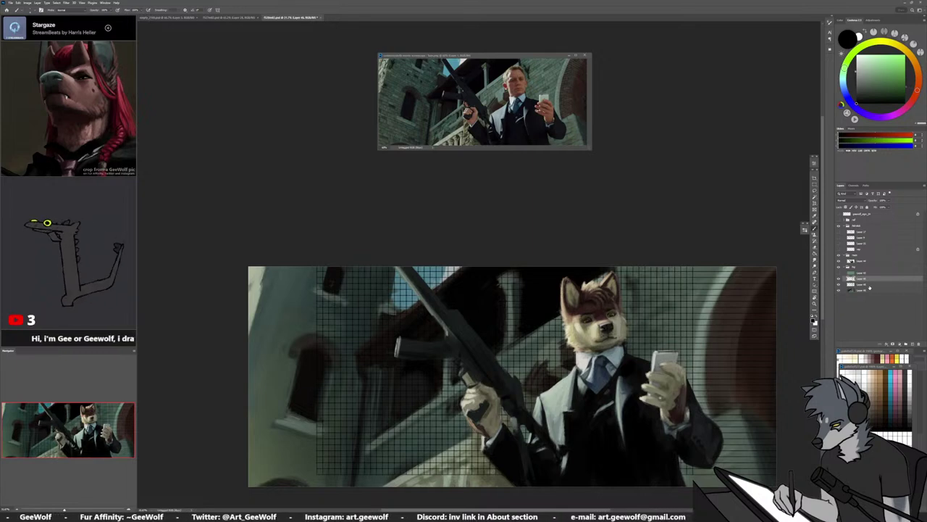
click(869, 287)
double_click(870, 287)
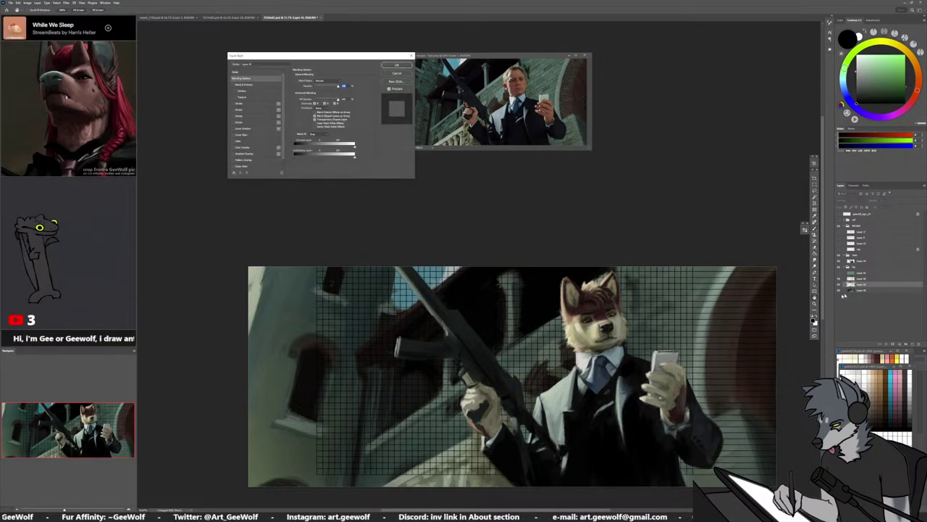
click(398, 74)
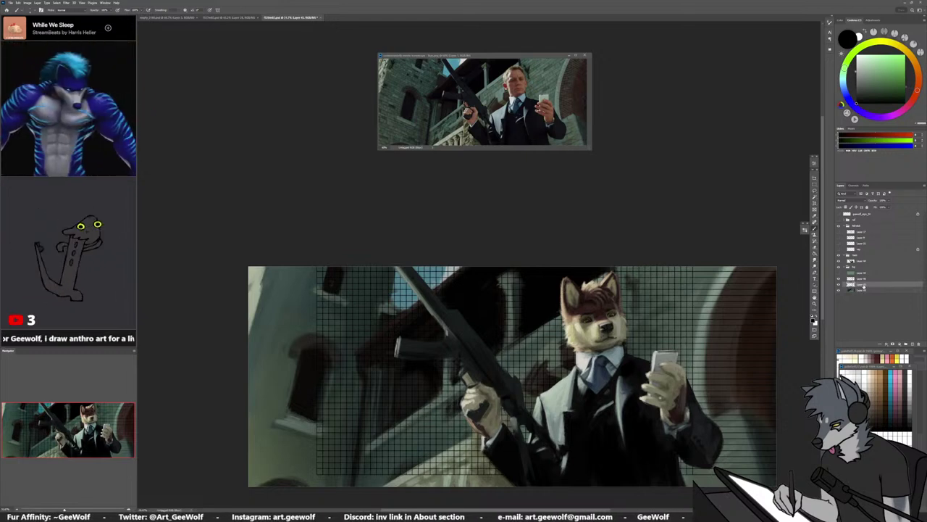
Rename the two grid layers, giving the upper one the name grid
double_click(864, 285)
text(gri)
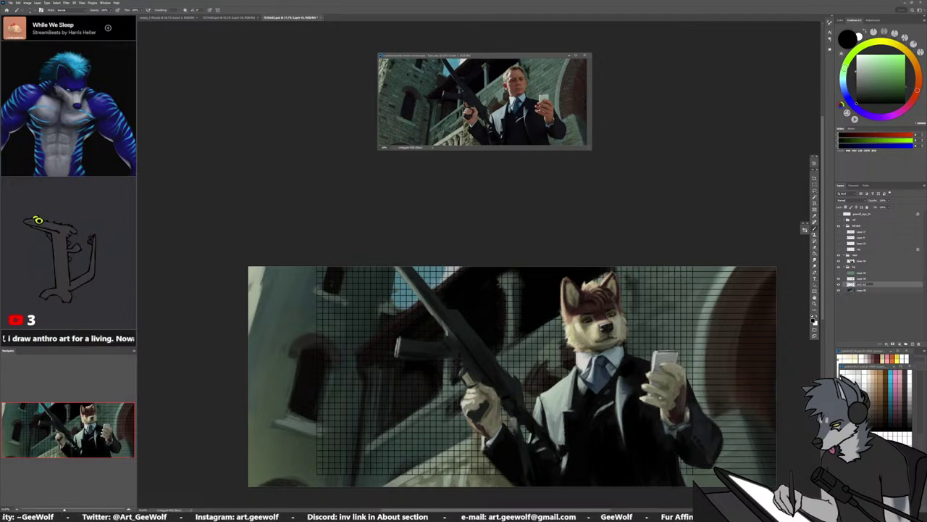
key(Return)
double_click(862, 279)
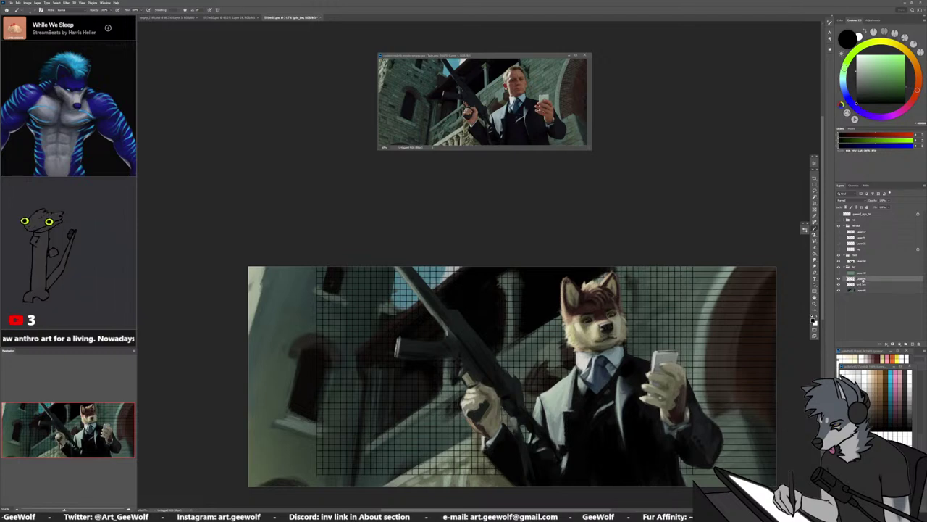
text(gr)
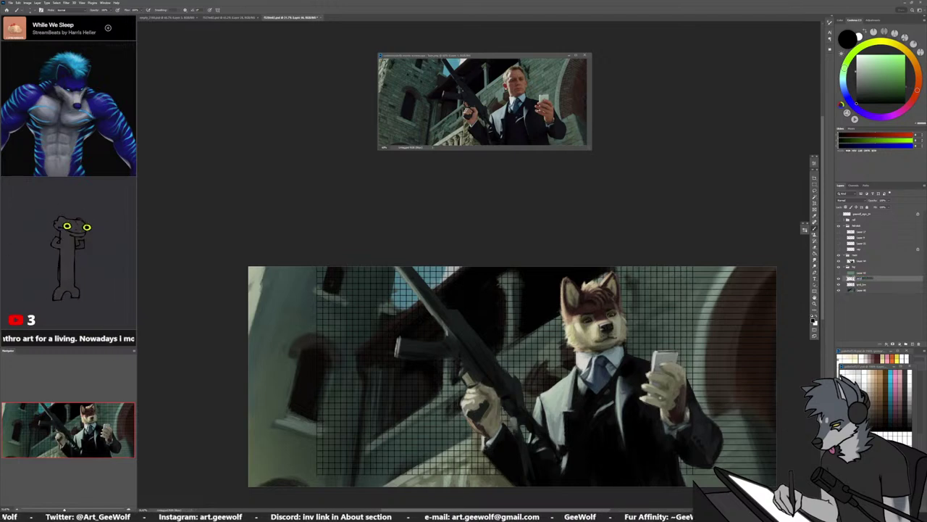
key(Return)
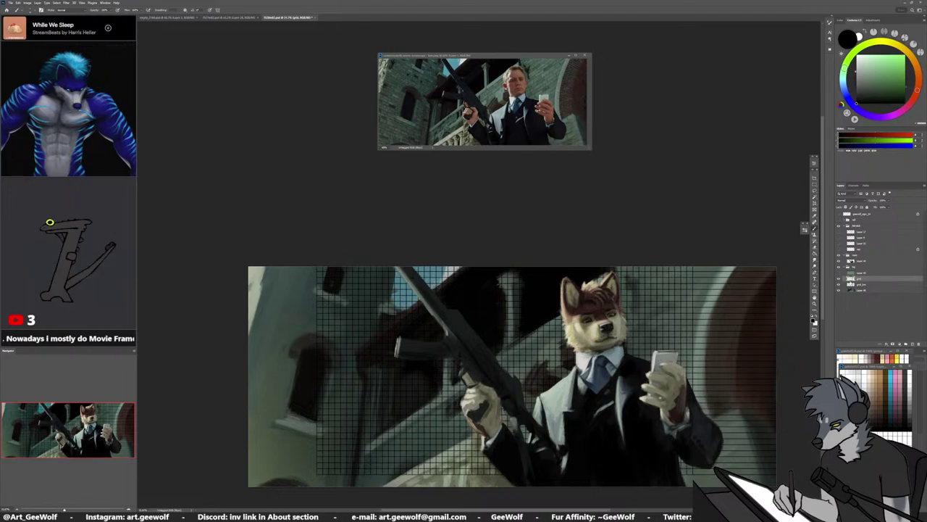
Move the grid so its lower-left corner meets the tower's edge at the painting's bottom, and start a free transform on it
drag(384, 452, 409, 452)
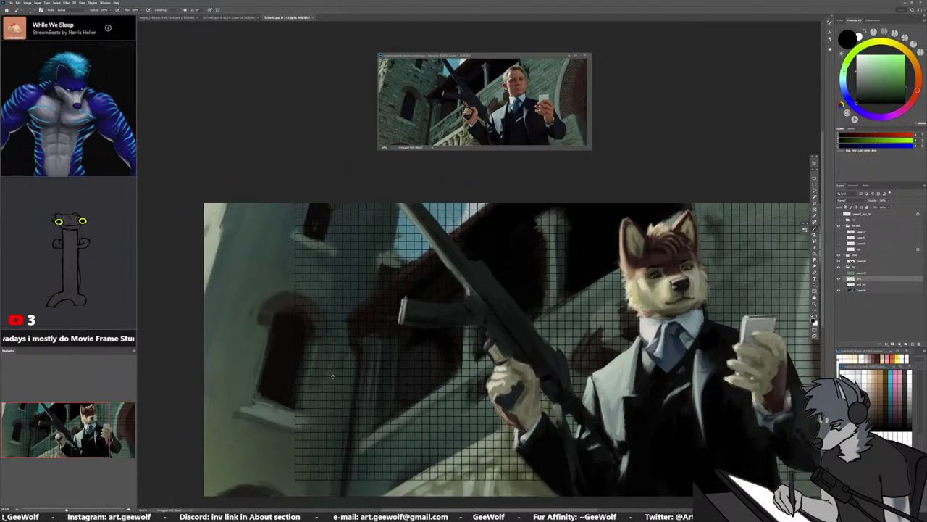
drag(310, 486, 344, 473)
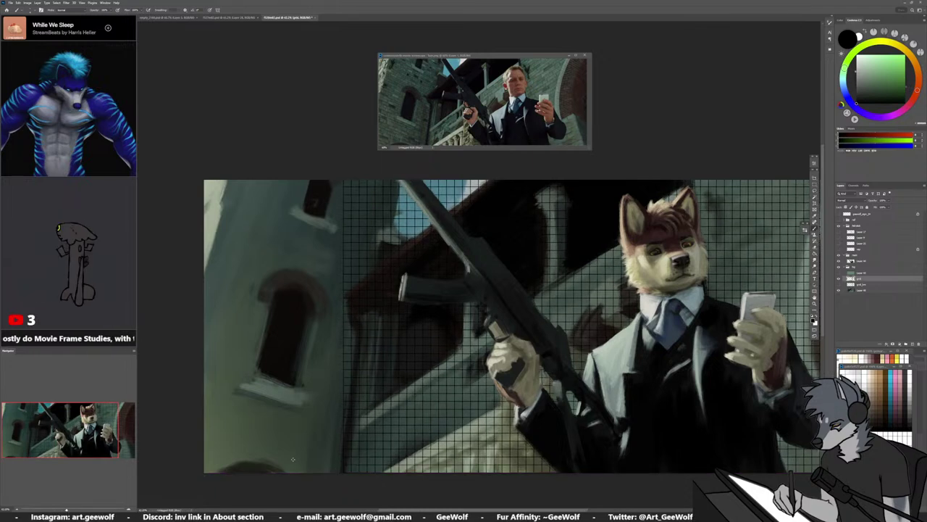
scroll(297, 457, down, 1)
drag(330, 424, 281, 424)
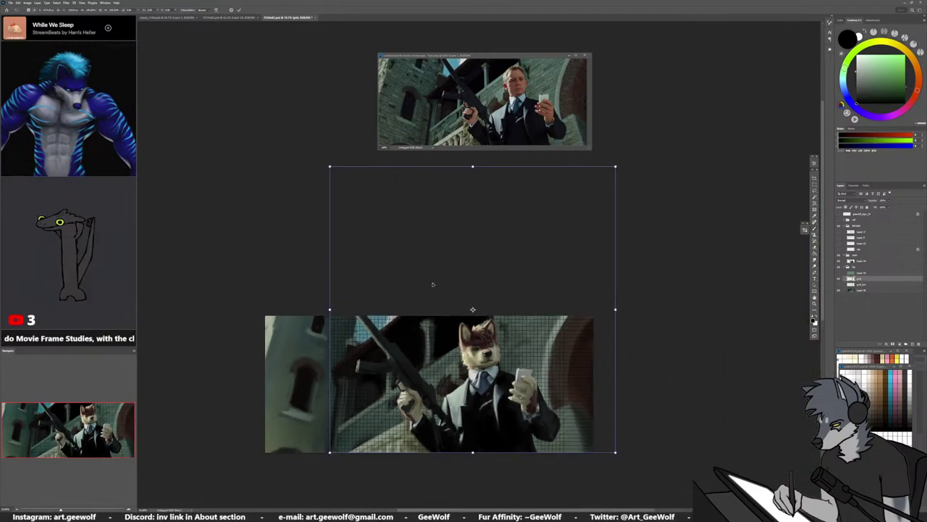
Distort the grid's upper-left corner inward so its left side follows the slanted edge of the round tower
drag(472, 313, 513, 313)
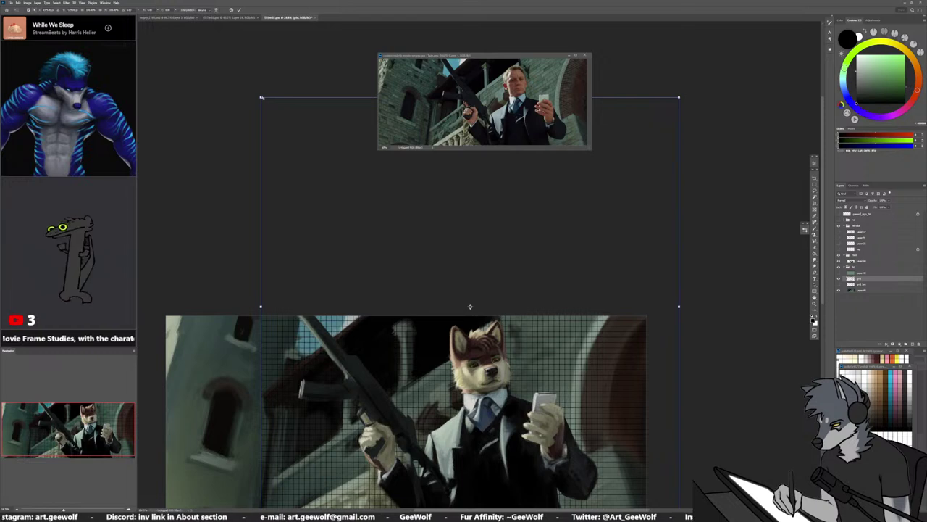
drag(262, 97, 269, 97)
key(ctrl+z)
key(ctrl+minus)
key(ctrl+minus)
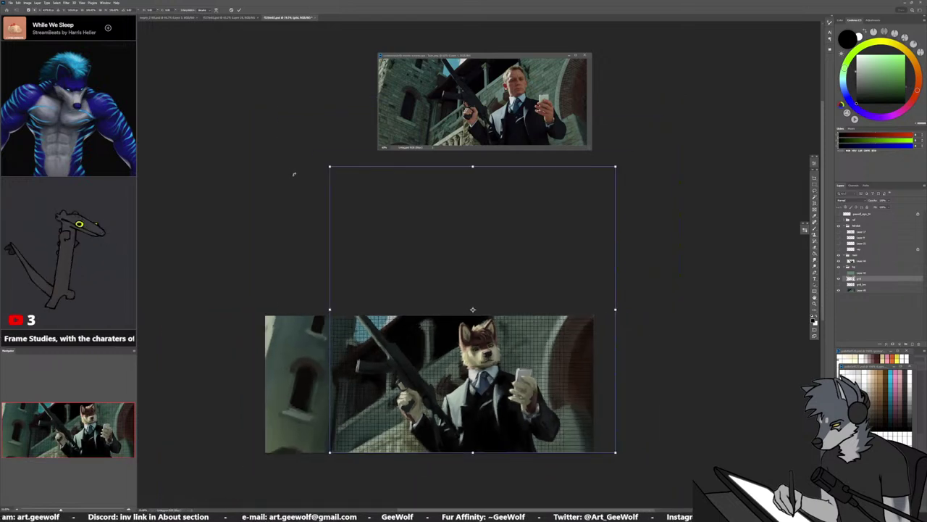
drag(330, 167, 367, 174)
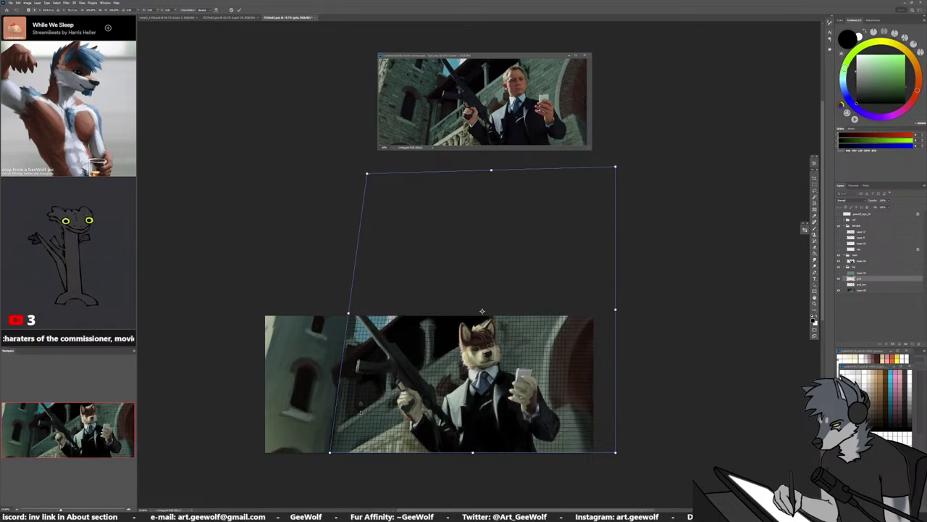
scroll(361, 423, up, 2)
scroll(361, 424, down, 1)
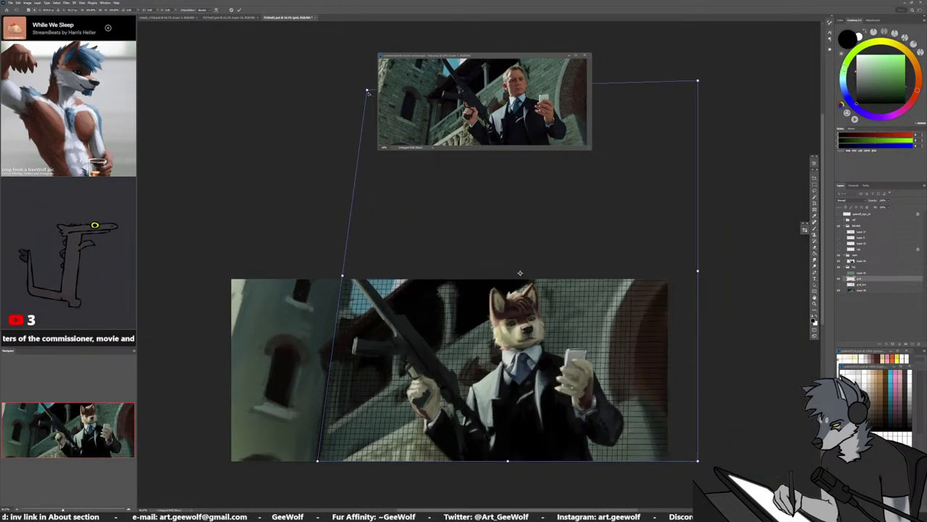
drag(368, 93, 363, 90)
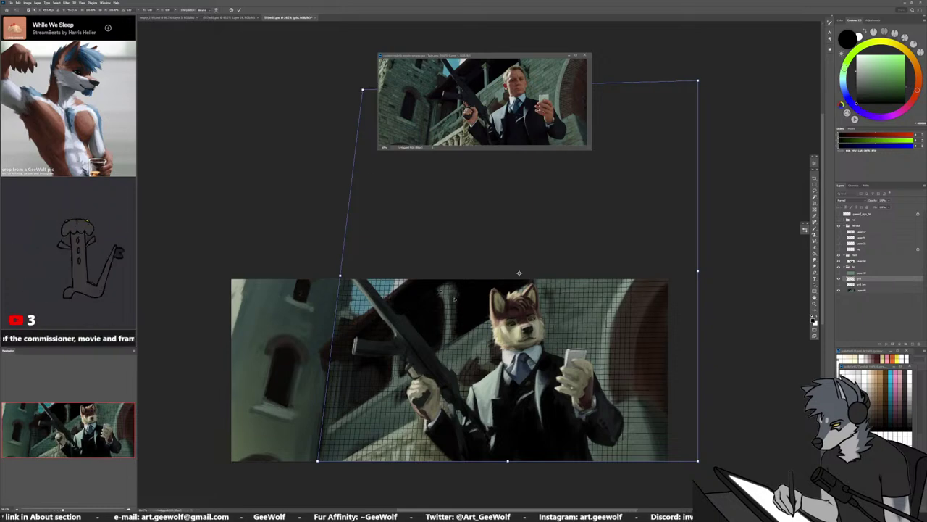
Raise the grid's lower-right corner to slope its lines, shift the grid down, and stretch its upper-right corner upward for perspective
drag(689, 446, 645, 364)
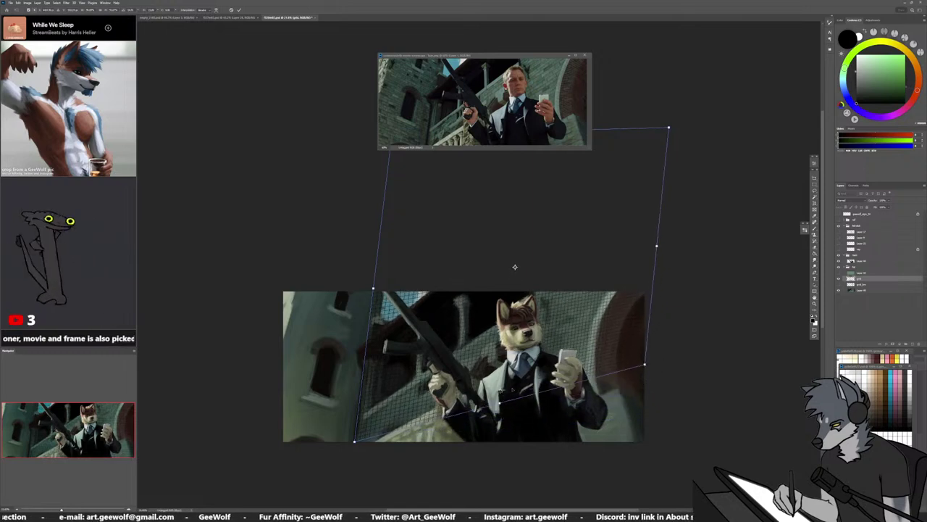
drag(397, 390, 396, 437)
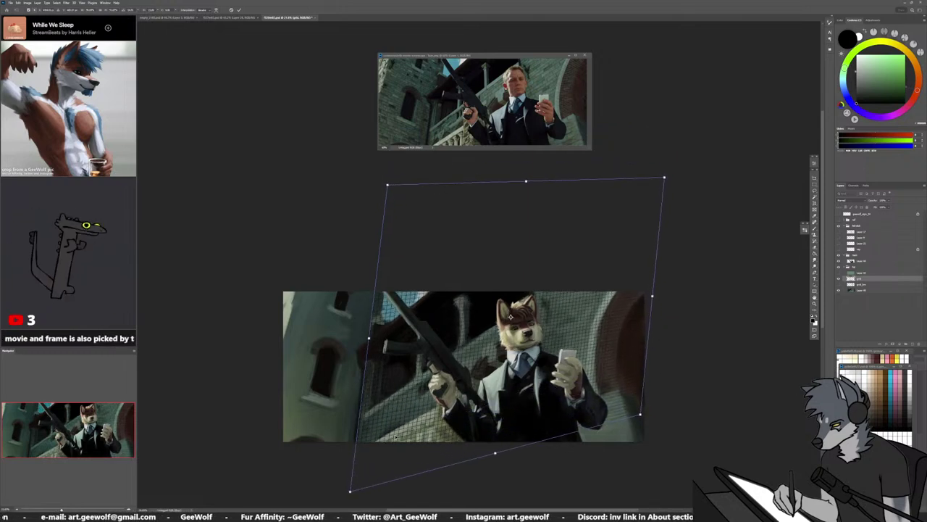
drag(664, 178, 674, 35)
scroll(613, 316, down, 1)
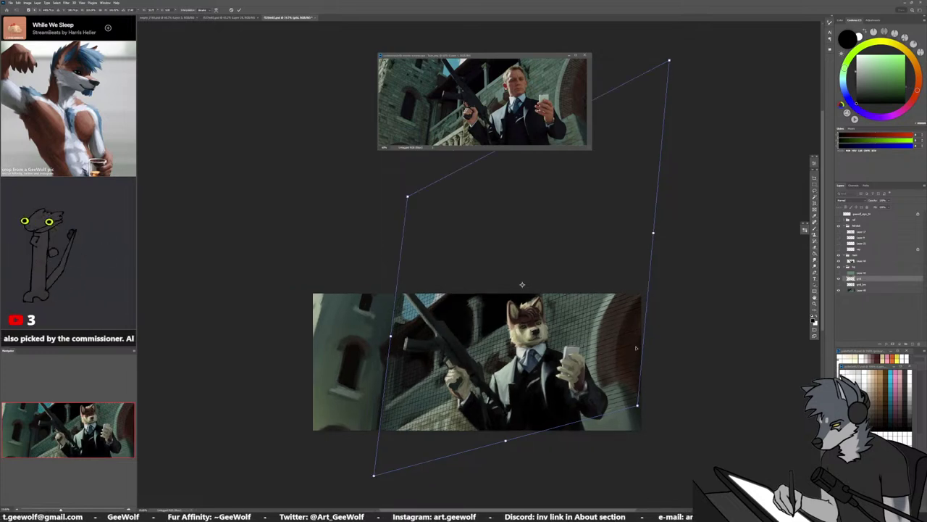
scroll(558, 426, down, 2)
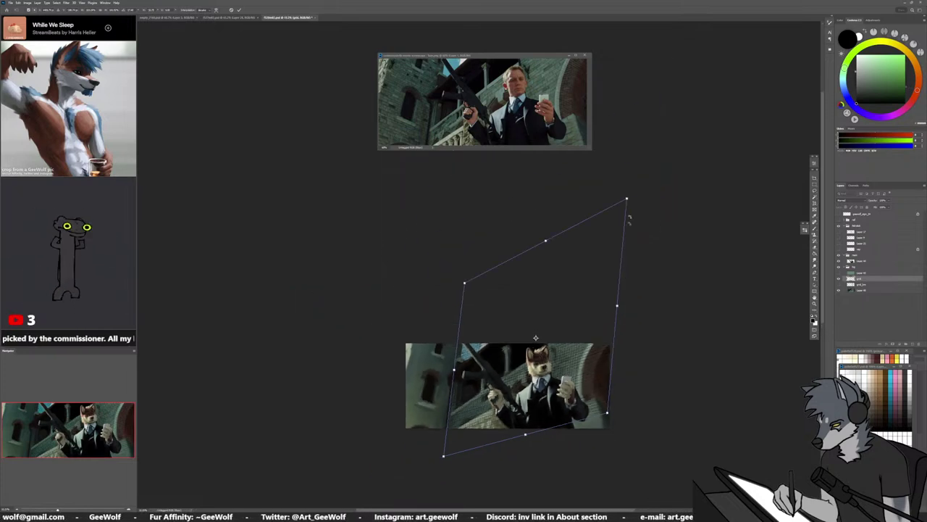
Pull both right corners of the grid further up to steepen its perspective, and move it down below the painting's bottom edge
drag(627, 199, 648, 87)
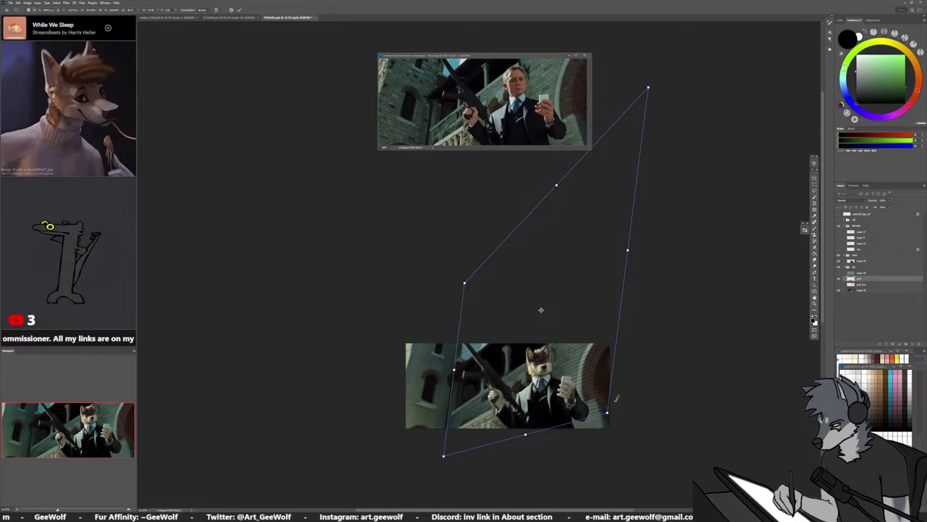
drag(603, 417, 613, 396)
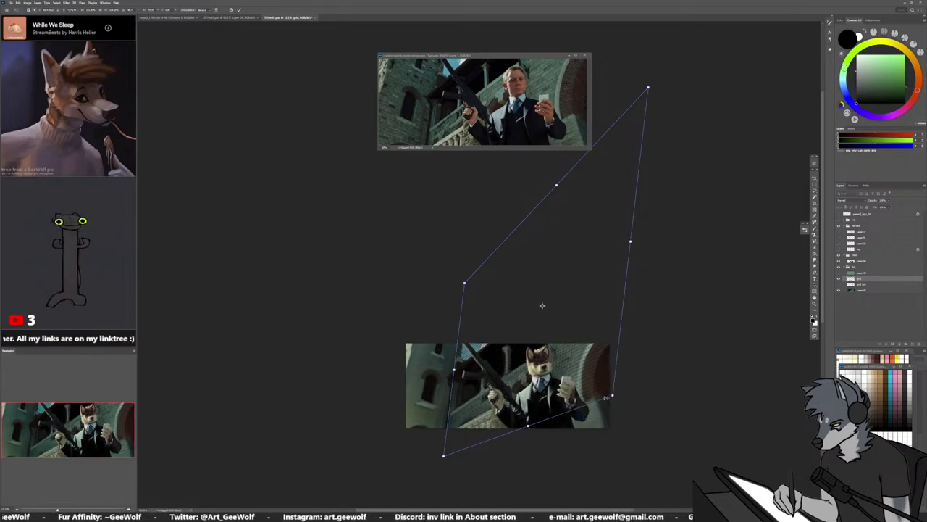
drag(542, 305, 459, 449)
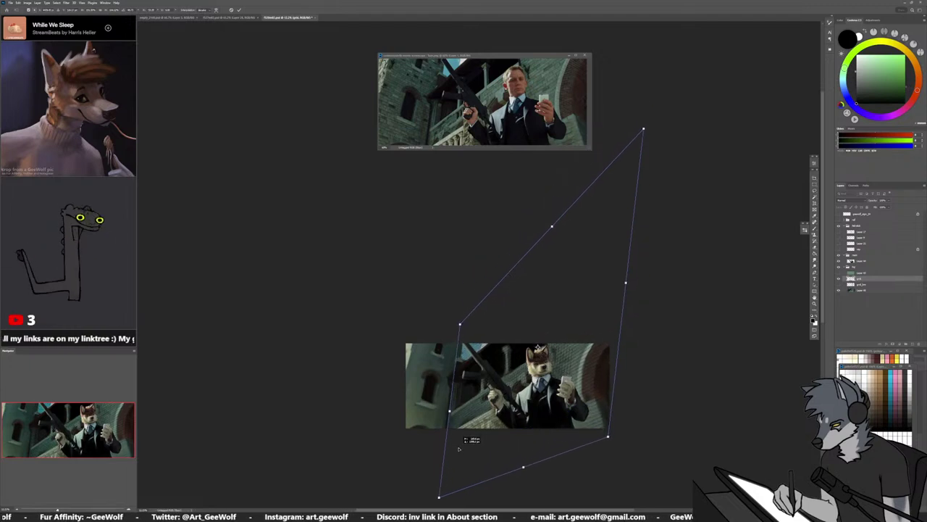
scroll(511, 410, up, 1)
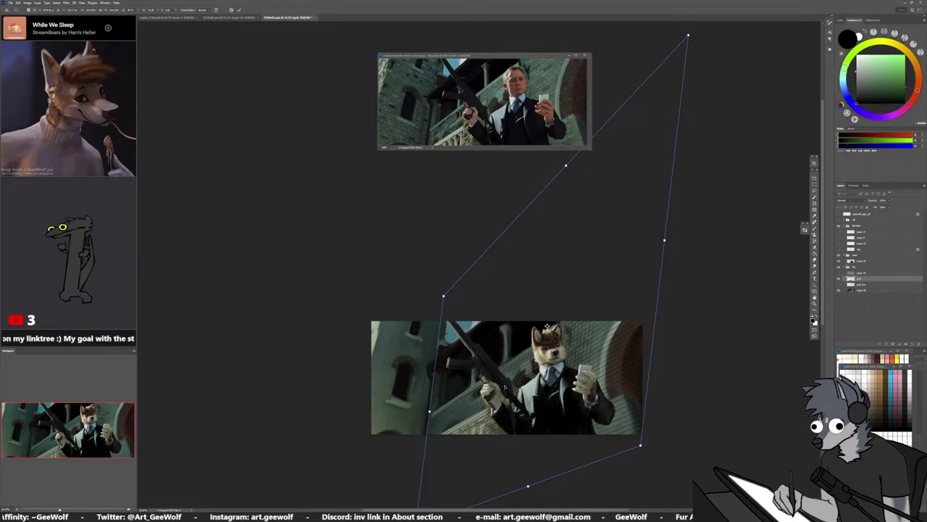
scroll(503, 389, up, 2)
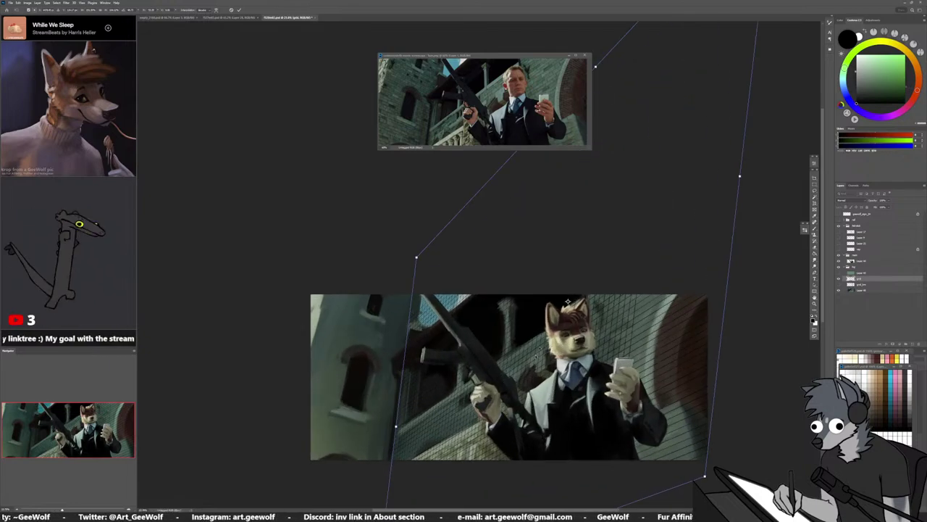
Pull the grid's upper-right corner inward and down so its right side tilts toward the tower
scroll(568, 301, down, 2)
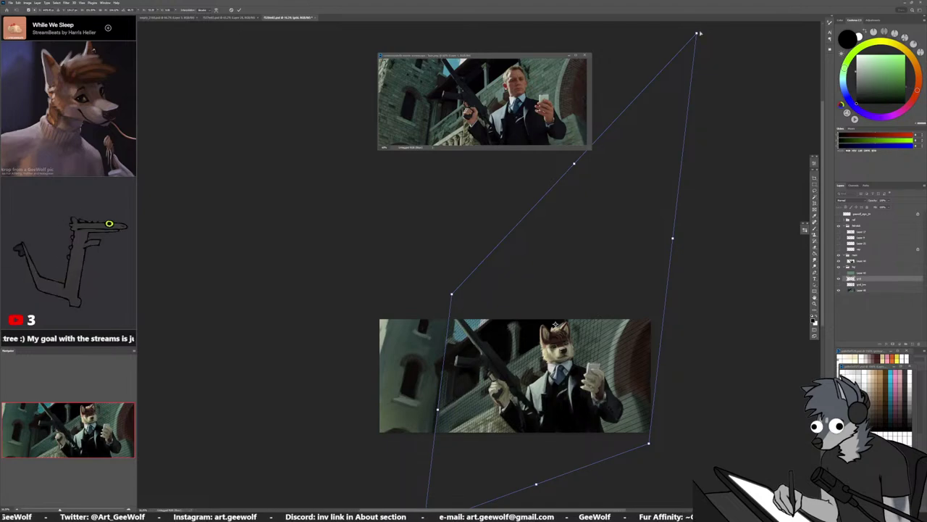
drag(697, 32, 634, 121)
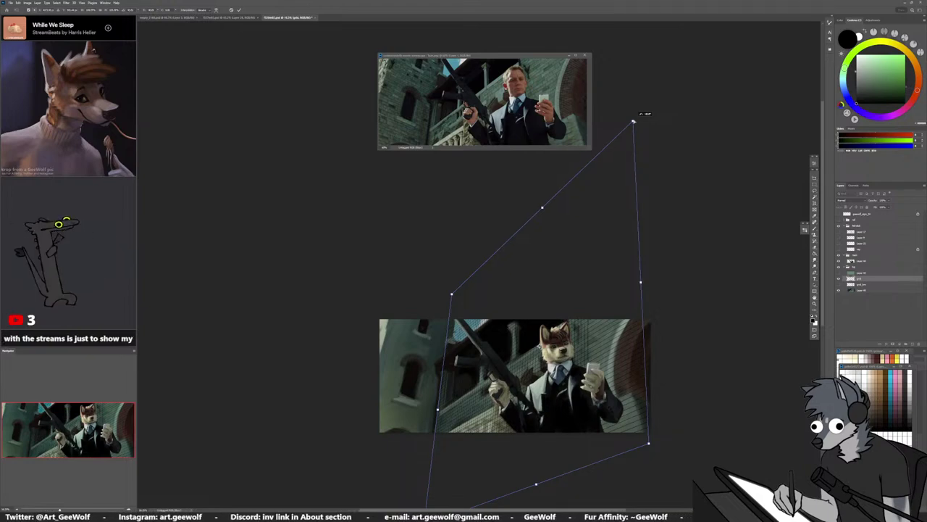
drag(634, 121, 631, 120)
key(ctrl+z)
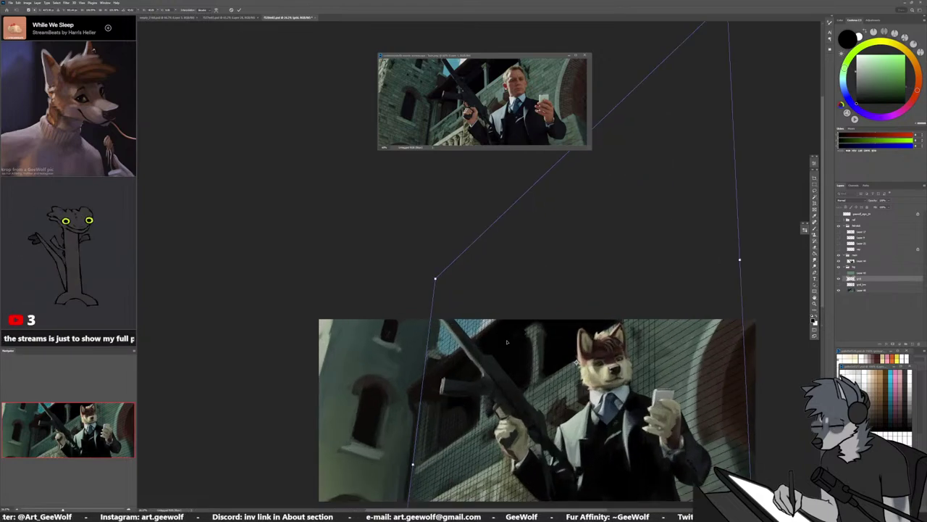
scroll(467, 308, down, 6)
scroll(467, 310, up, 2)
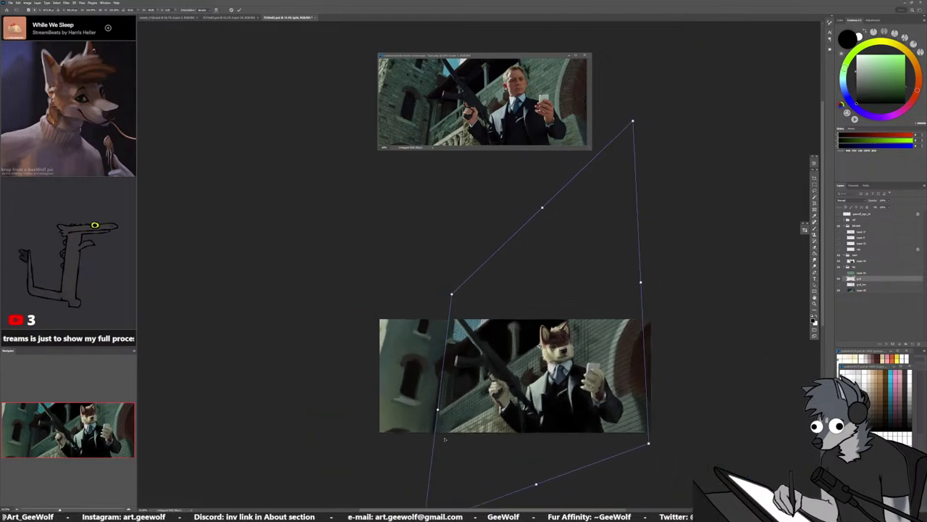
scroll(467, 310, down, 3)
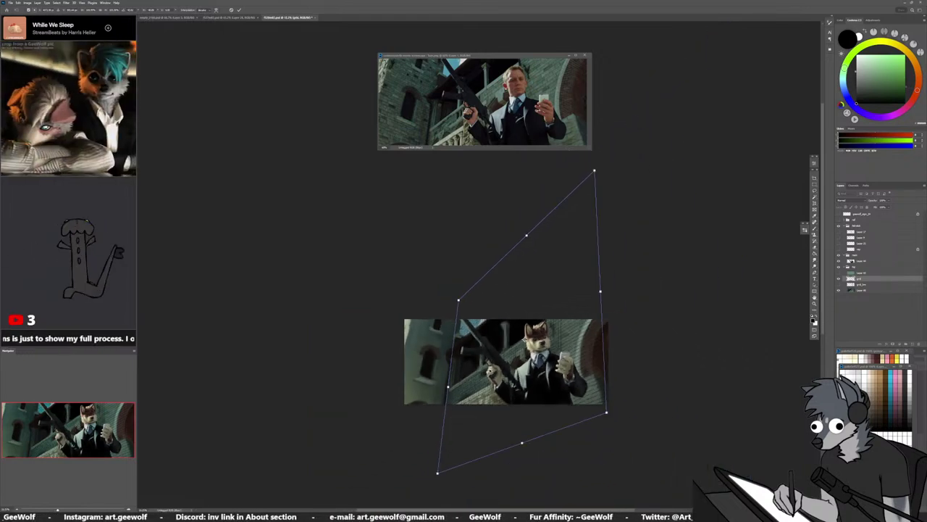
Nudge the grid down slightly and stretch its lower-right corner and right side outward past the painting's edge
drag(489, 375, 498, 371)
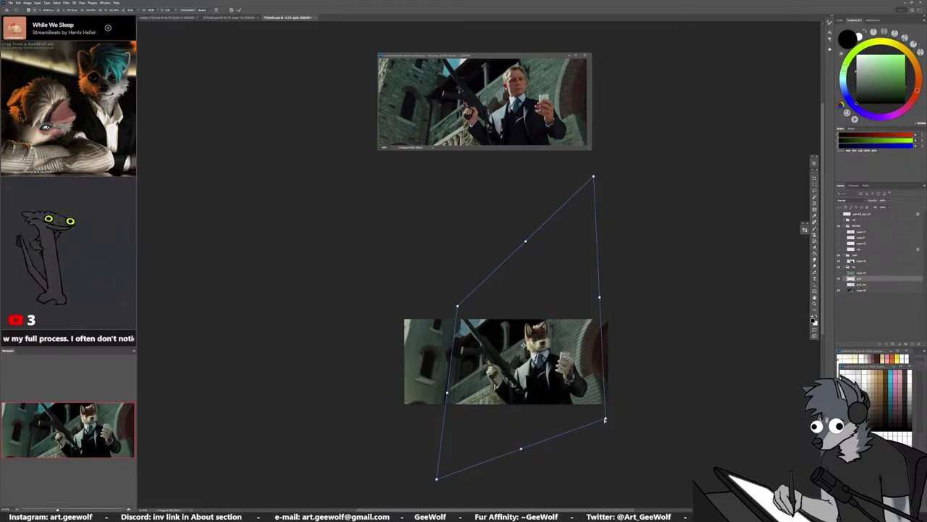
drag(617, 414, 637, 411)
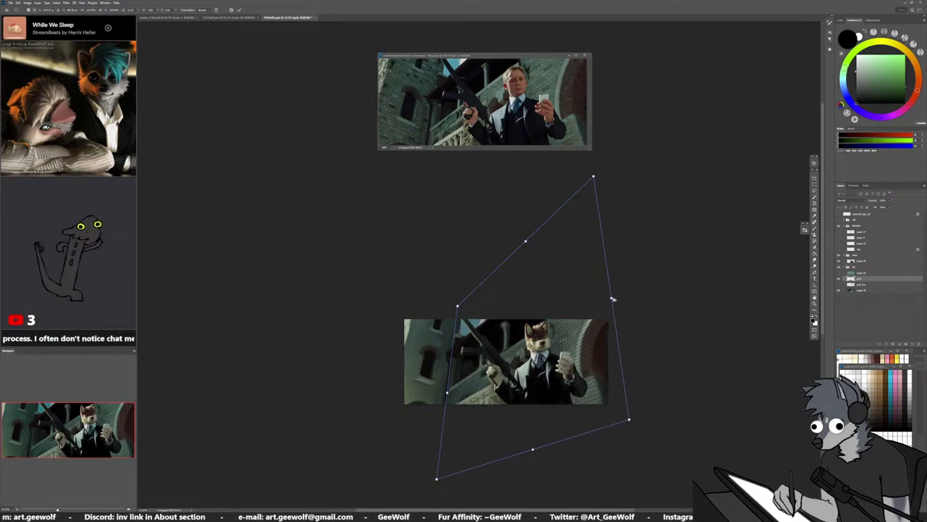
drag(612, 298, 679, 267)
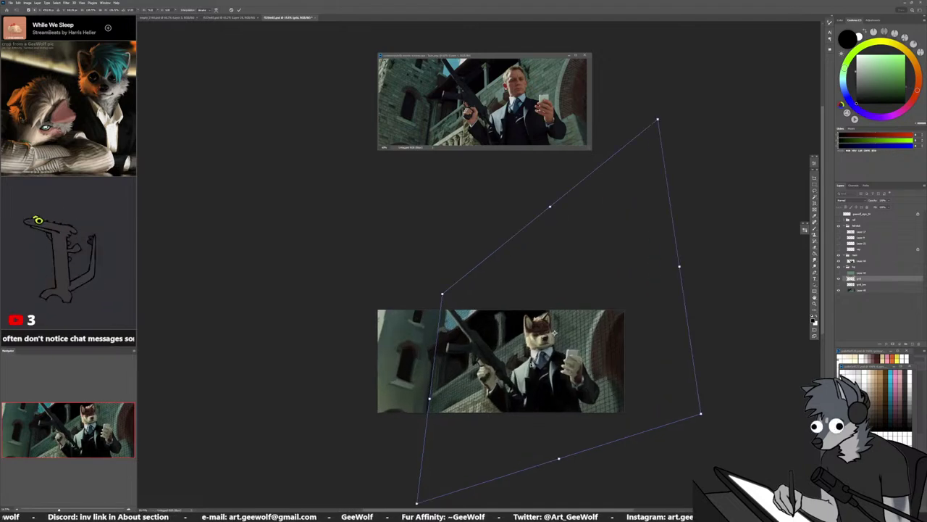
Lower the grid's upper-left corner slightly to fit its lines to the building's perspective
drag(442, 294, 445, 301)
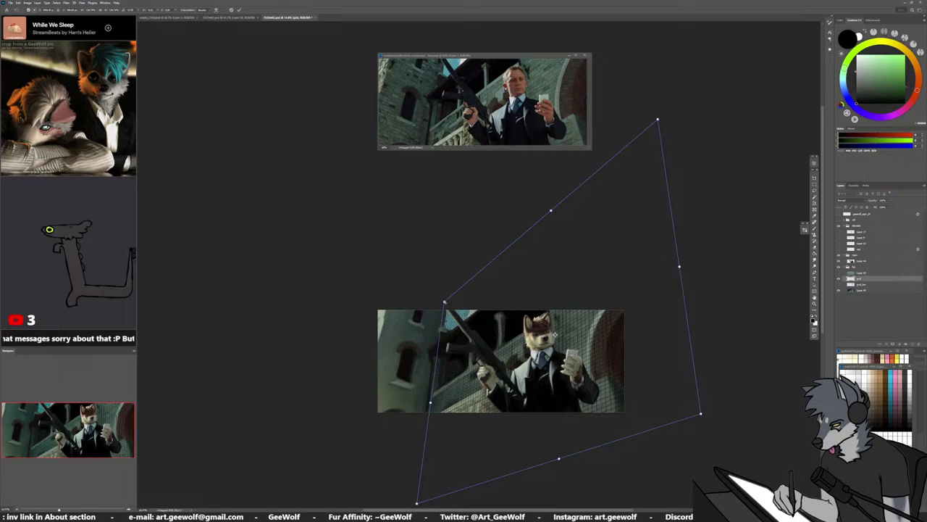
drag(470, 373, 498, 343)
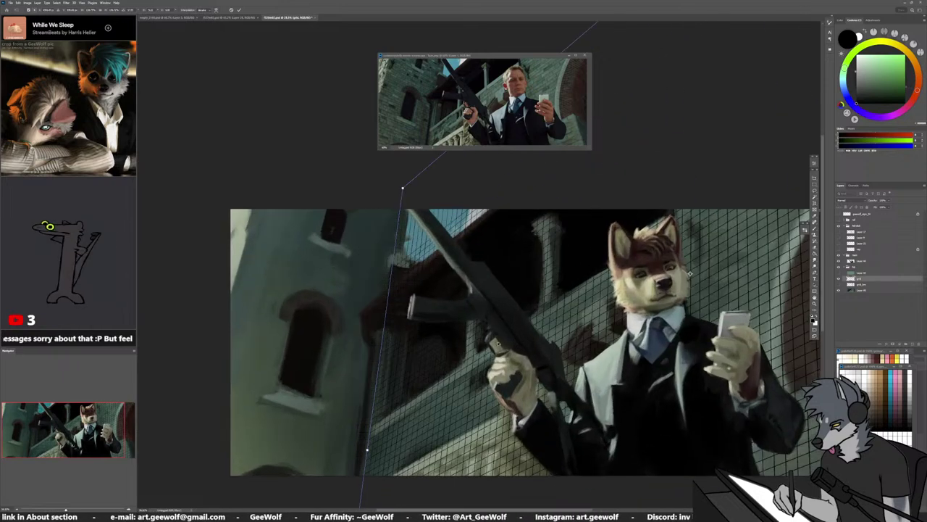
scroll(397, 349, down, 3)
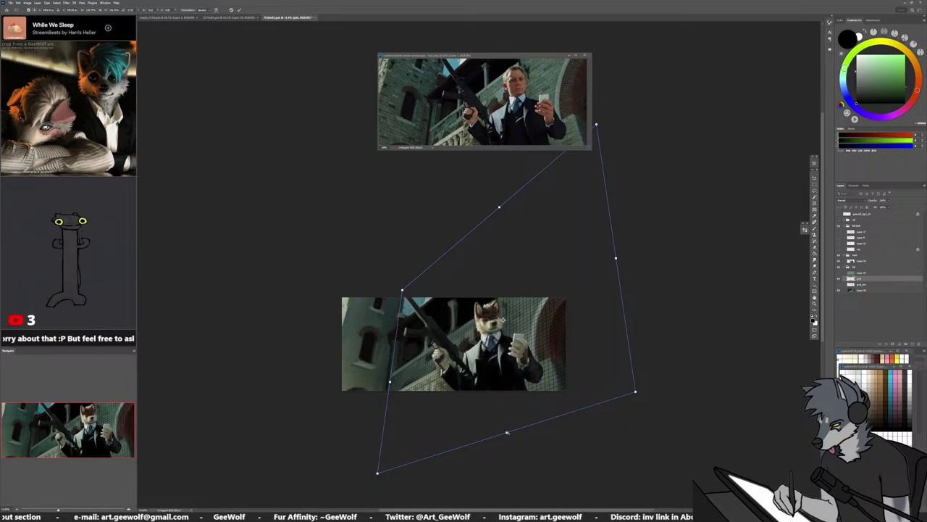
Extend the line grid's bottom edge downward and pull its lower-right corner outward and down, well past the painting
drag(506, 433, 509, 450)
drag(638, 415, 691, 443)
scroll(442, 383, up, 3)
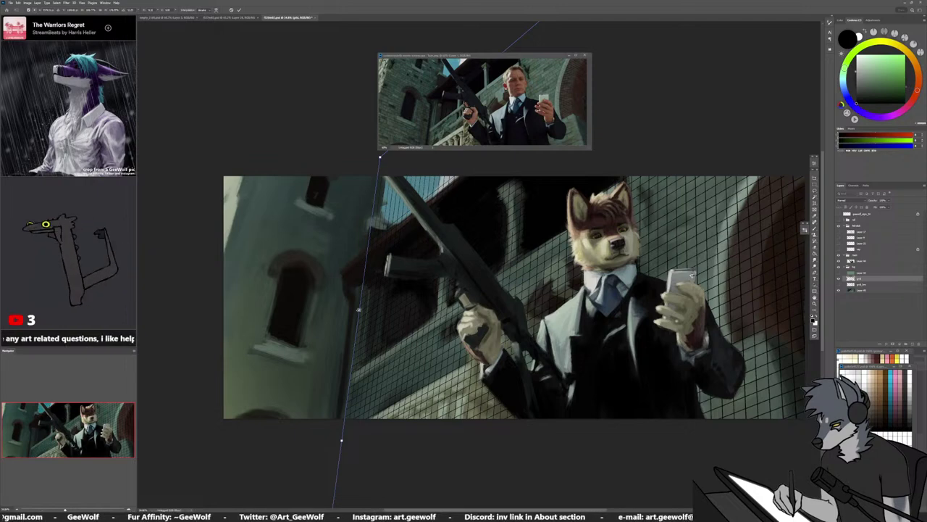
scroll(368, 353, up, 2)
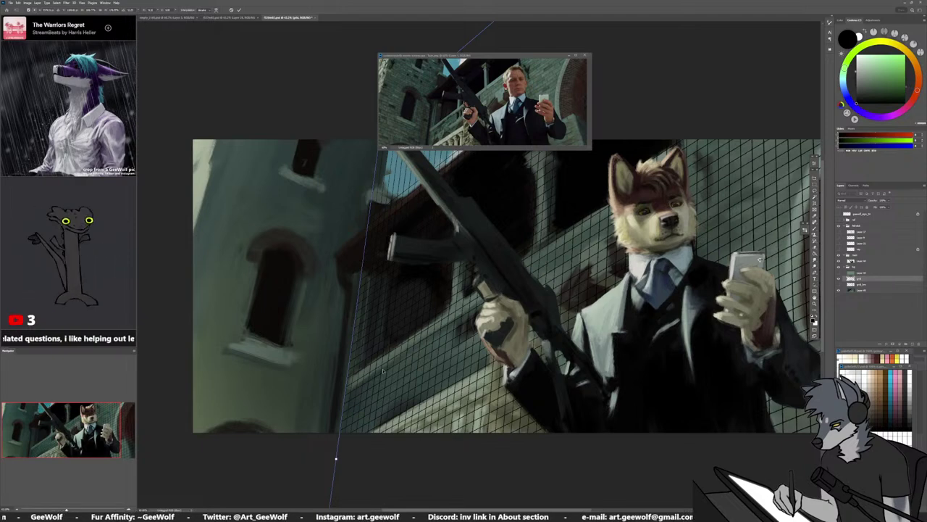
scroll(377, 330, down, 10)
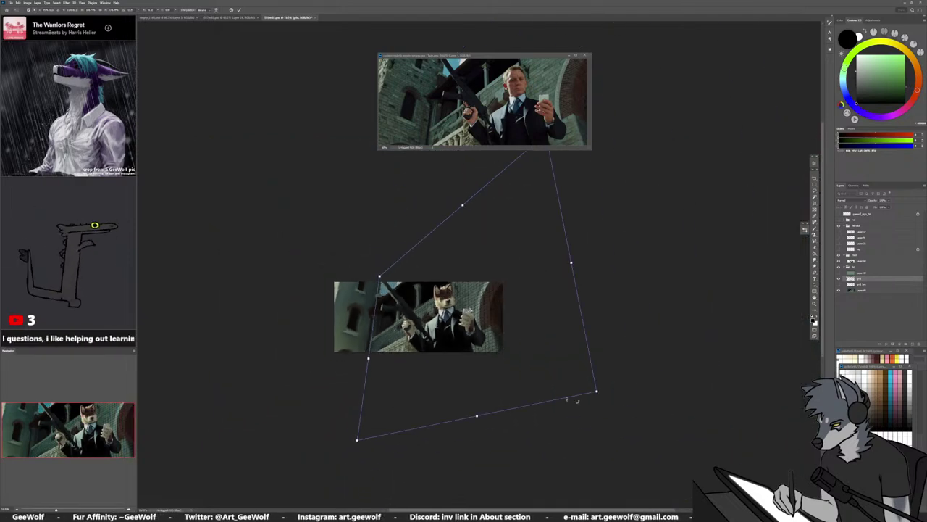
drag(597, 391, 624, 407)
scroll(364, 325, up, 8)
scroll(395, 336, up, 1)
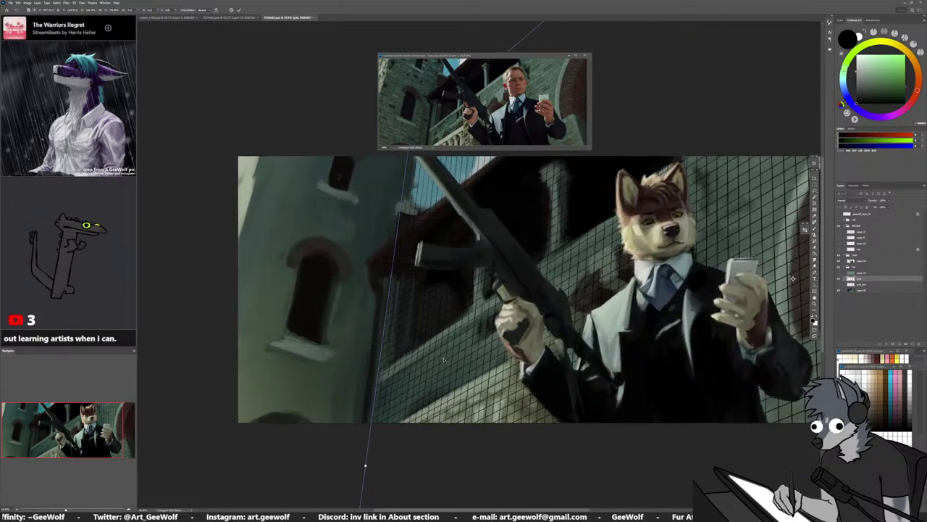
Pull the grid's upper-right corner up and outward, and widen its lower-right corner to steepen the wall perspective
scroll(444, 350, down, 5)
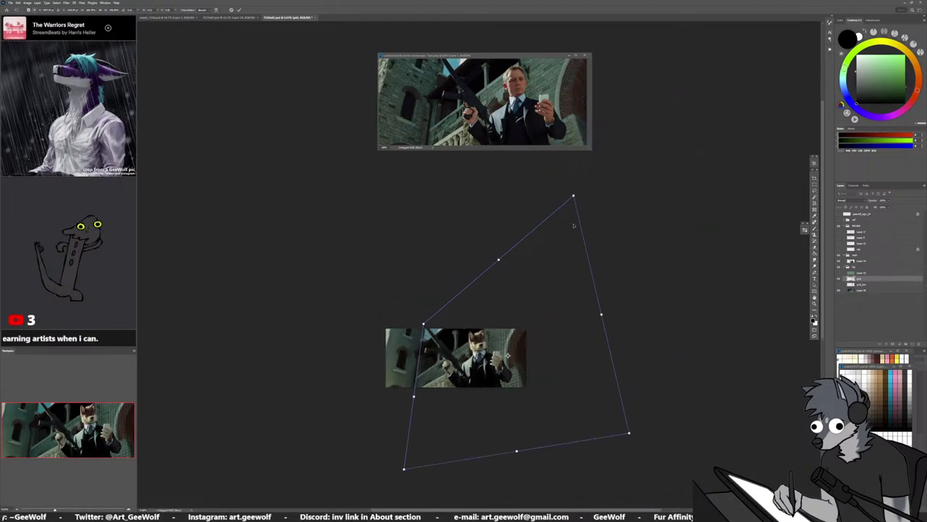
drag(575, 195, 606, 150)
scroll(418, 369, up, 4)
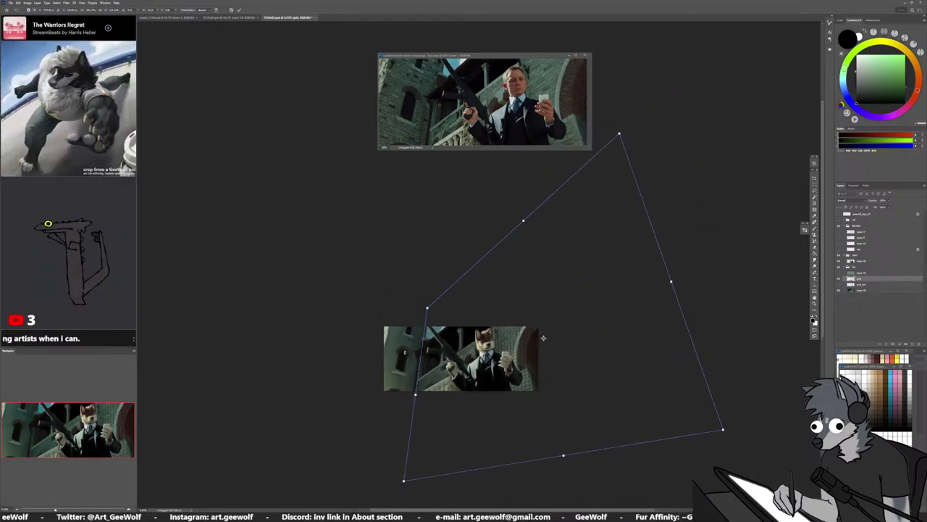
scroll(446, 403, up, 2)
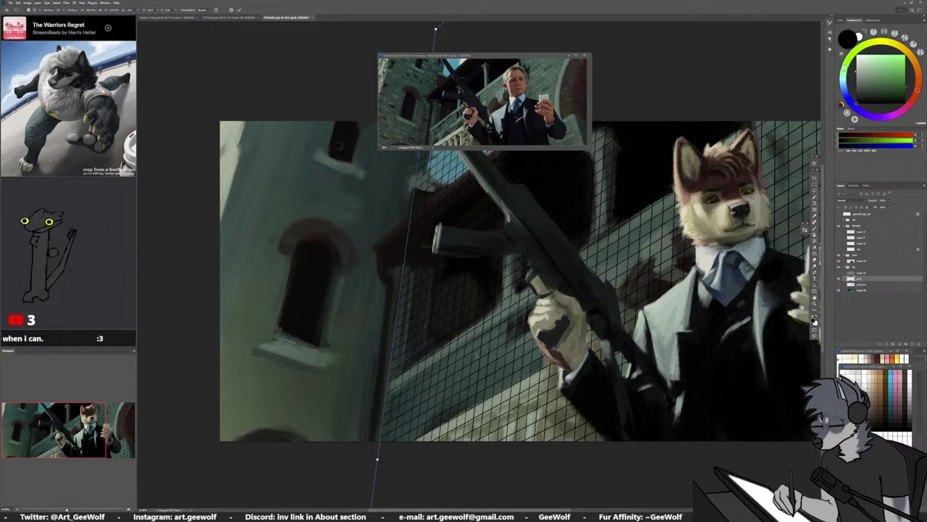
scroll(358, 438, down, 2)
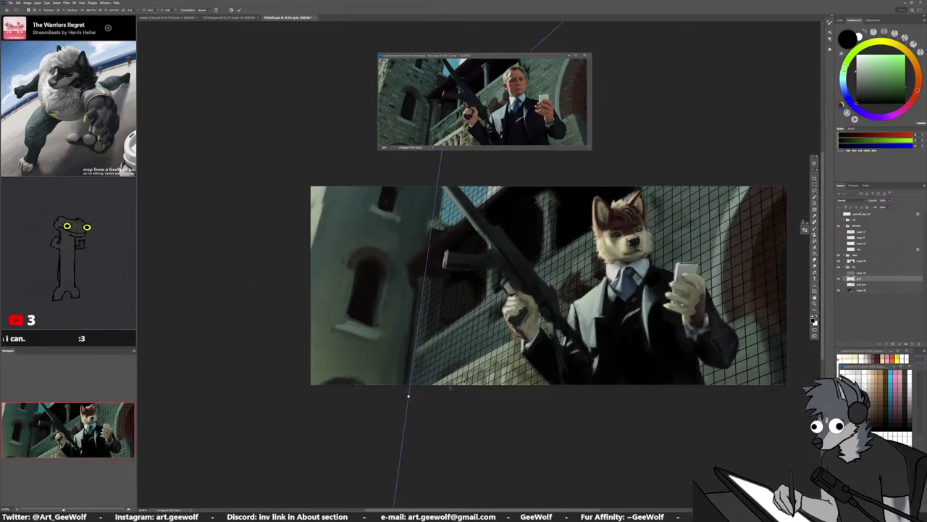
Raise the grid's upper-right corner further up and slightly outward to make the rows climb more steeply
mouse_move(802, 221)
mouse_down()
mouse_move(749, 302)
mouse_move(693, 347)
mouse_up()
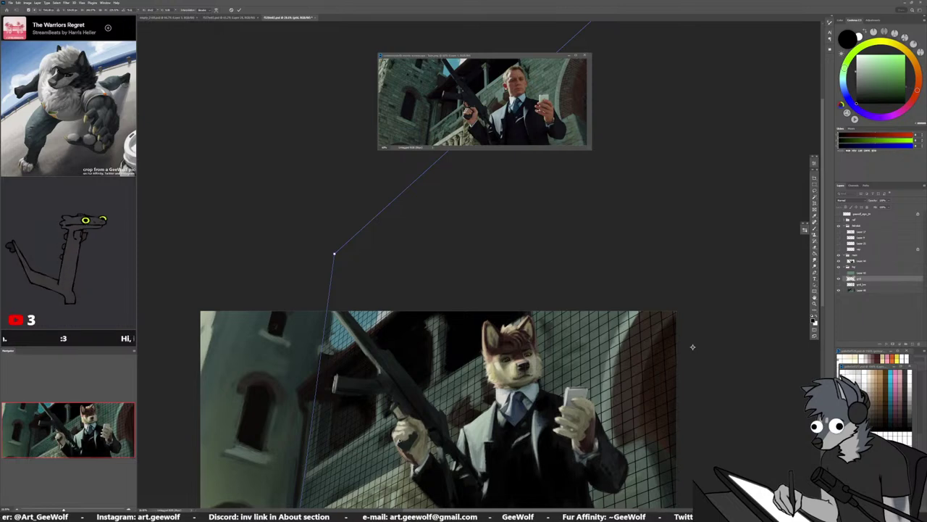
key(ctrl+minus)
key(ctrl+minus)
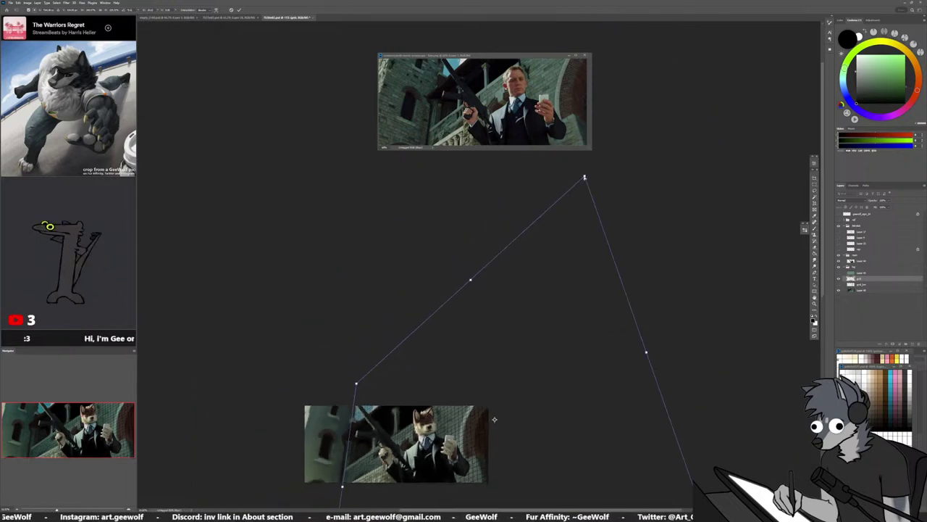
drag(584, 176, 606, 136)
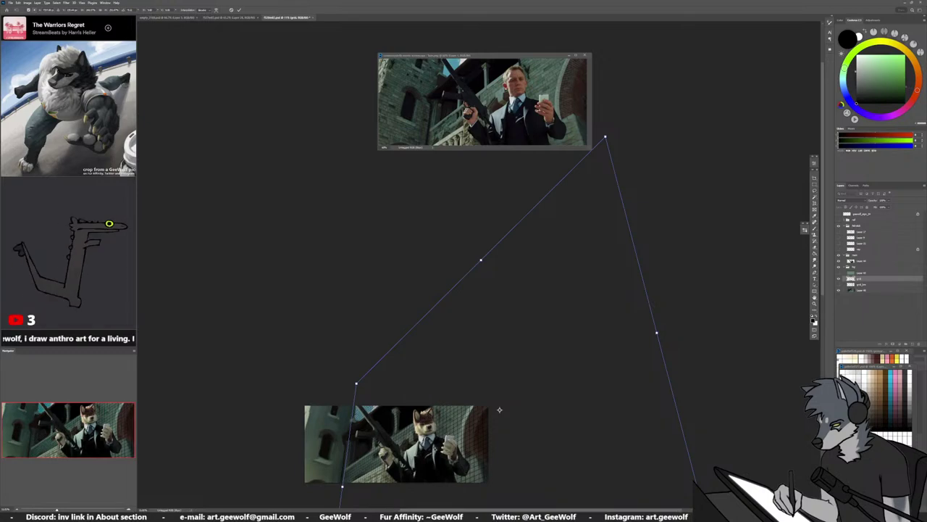
scroll(437, 455, up, 8)
drag(436, 457, 512, 391)
scroll(404, 354, down, 5)
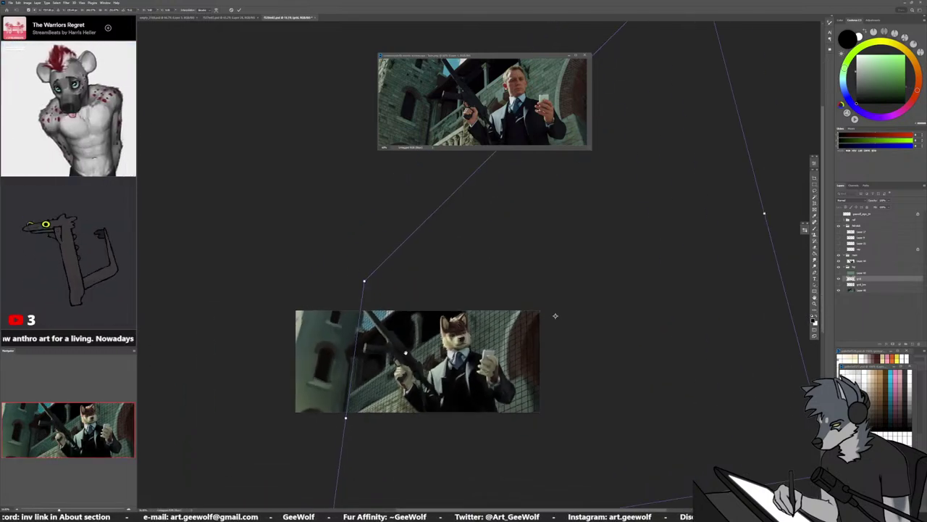
Raise the grid's lower-left corner slightly and lower its upper-left corner a touch beside the tower
drag(555, 315, 510, 316)
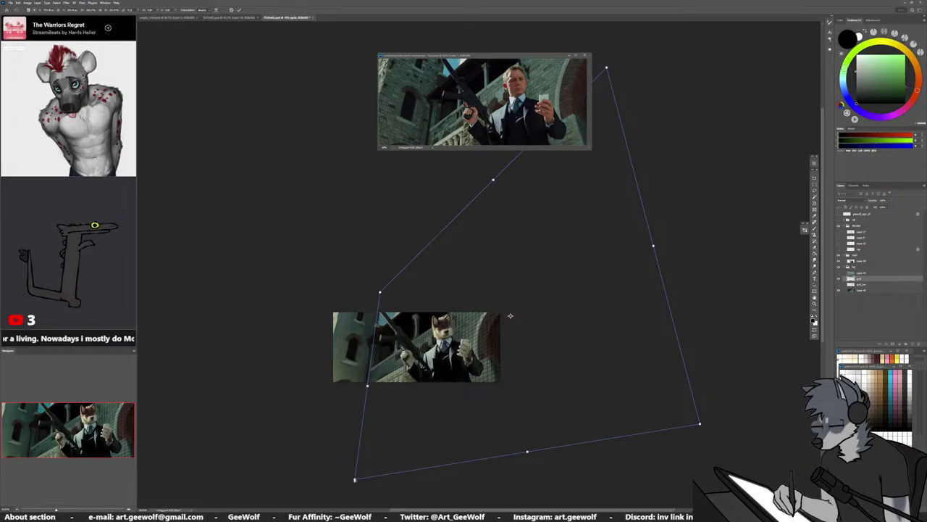
drag(355, 479, 358, 470)
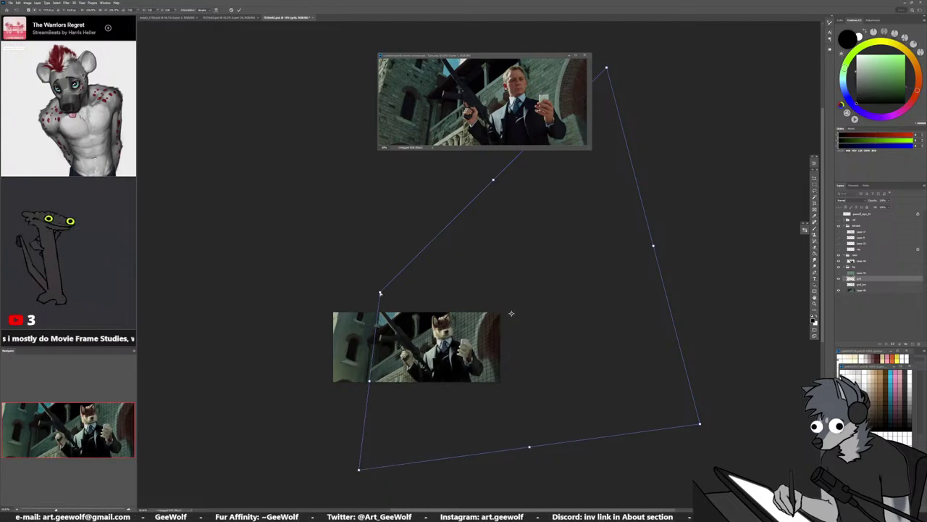
drag(380, 293, 380, 297)
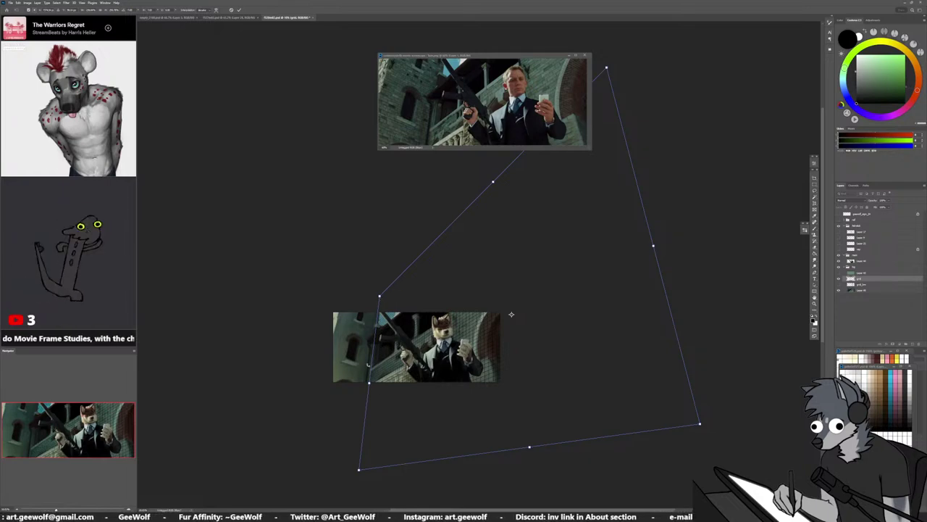
drag(369, 364, 397, 360)
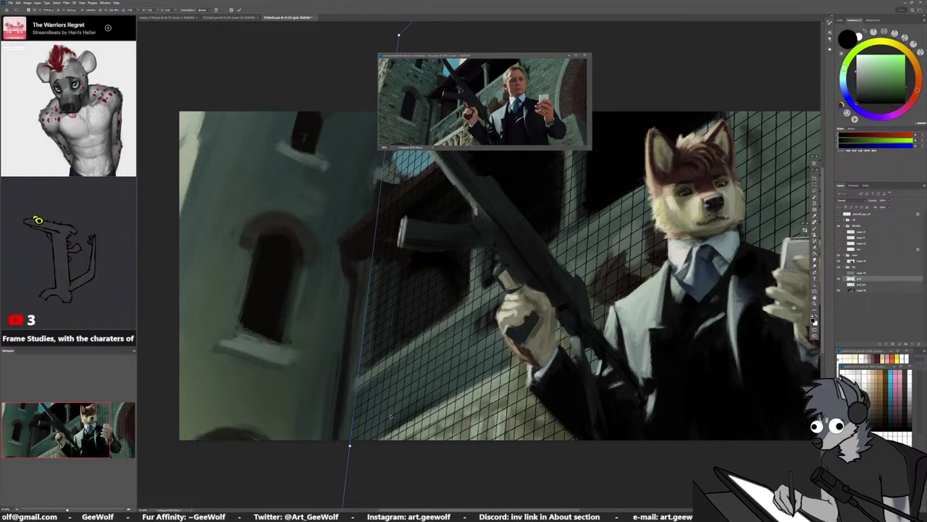
scroll(390, 426, down, 7)
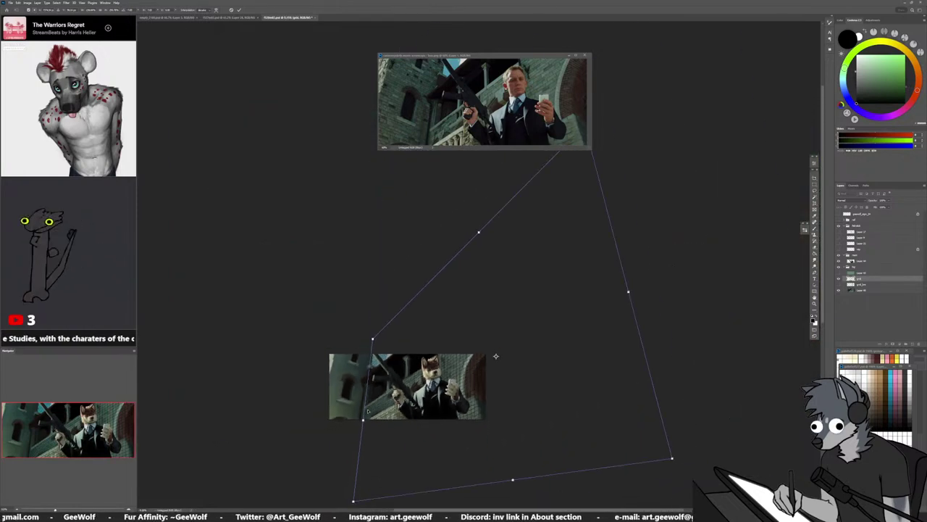
Stretch the grid's lower-right corner slightly outward and shift the whole grid toward the tower and a little down
drag(620, 449, 631, 454)
scroll(383, 415, up, 3)
scroll(363, 406, up, 3)
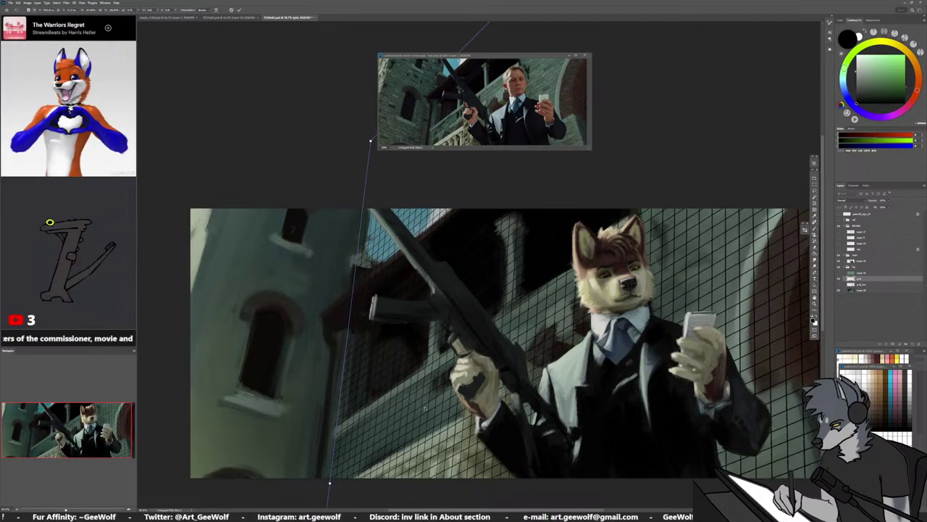
drag(424, 409, 412, 413)
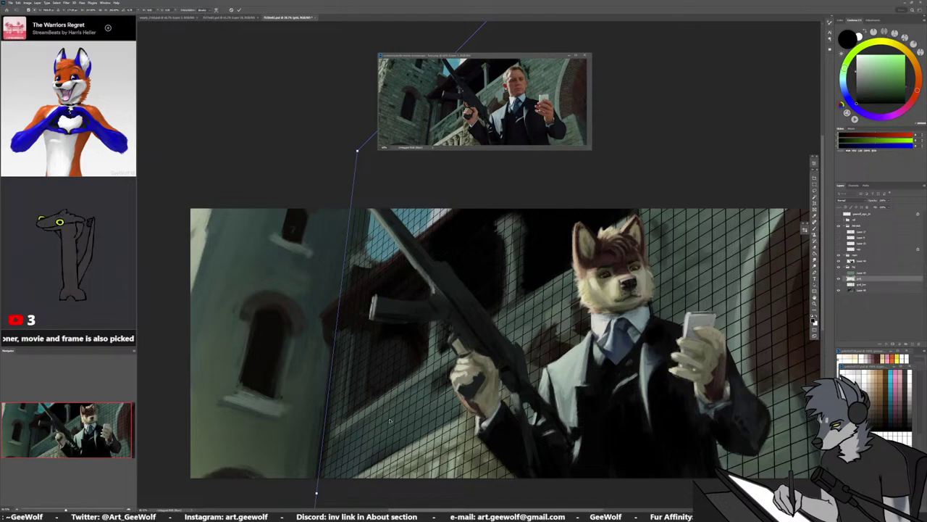
Examine how the grid lines follow the building wall's perspective, both close up and across the whole painting
scroll(389, 420, down, 5)
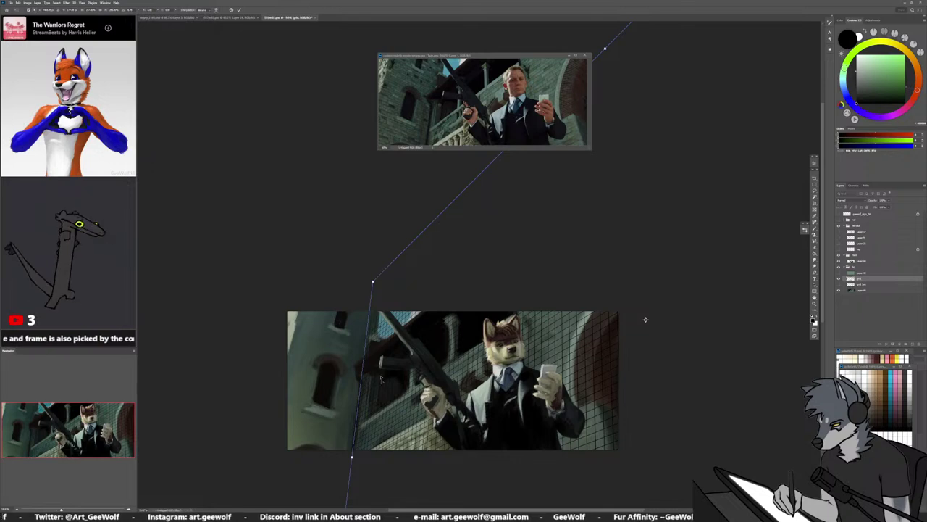
scroll(373, 296, up, 2)
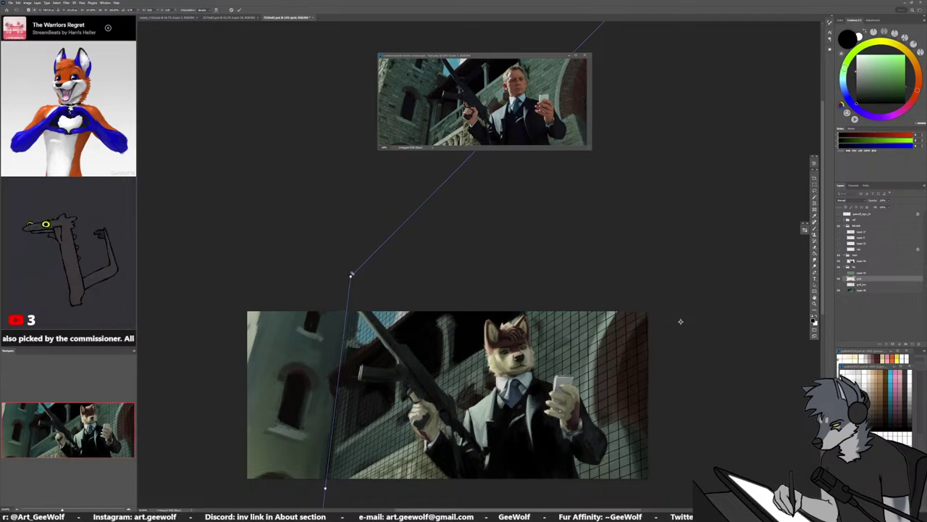
scroll(410, 395, up, 2)
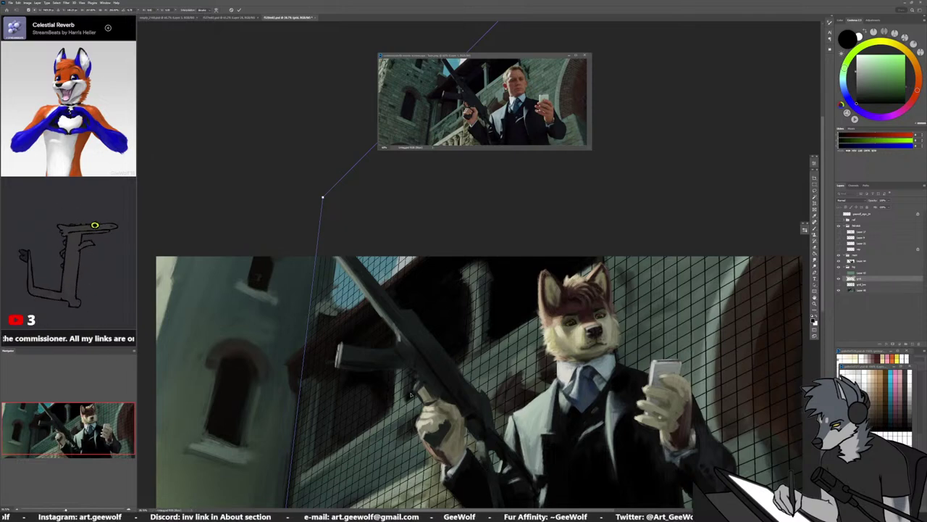
scroll(410, 394, down, 4)
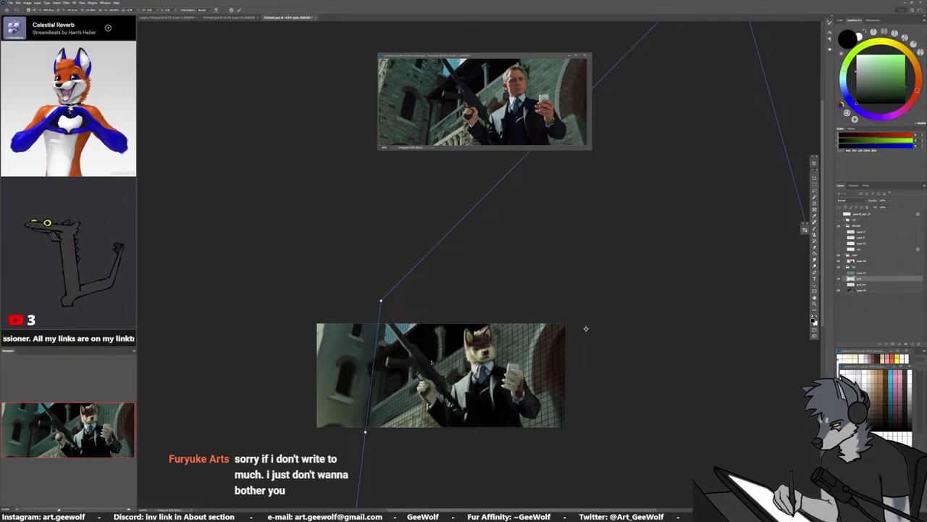
scroll(586, 328, down, 1)
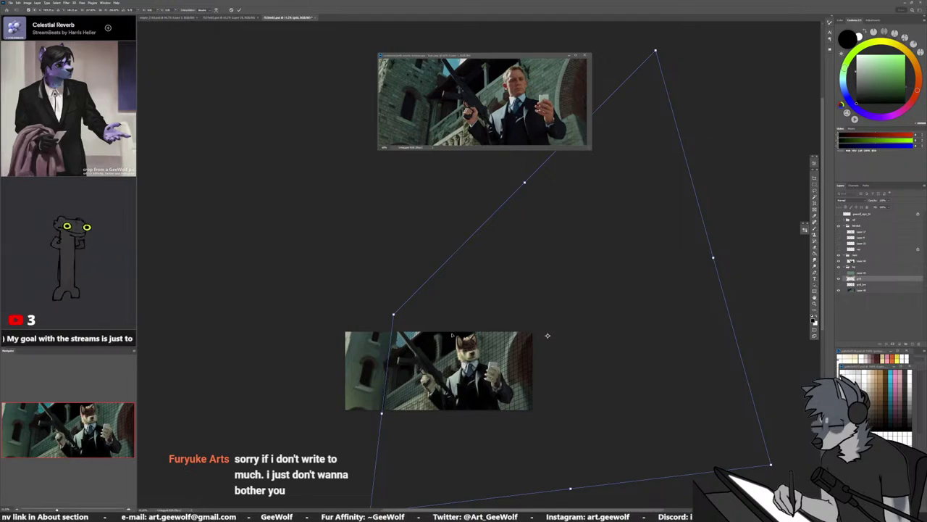
scroll(452, 334, up, 1)
key(ctrl+minus)
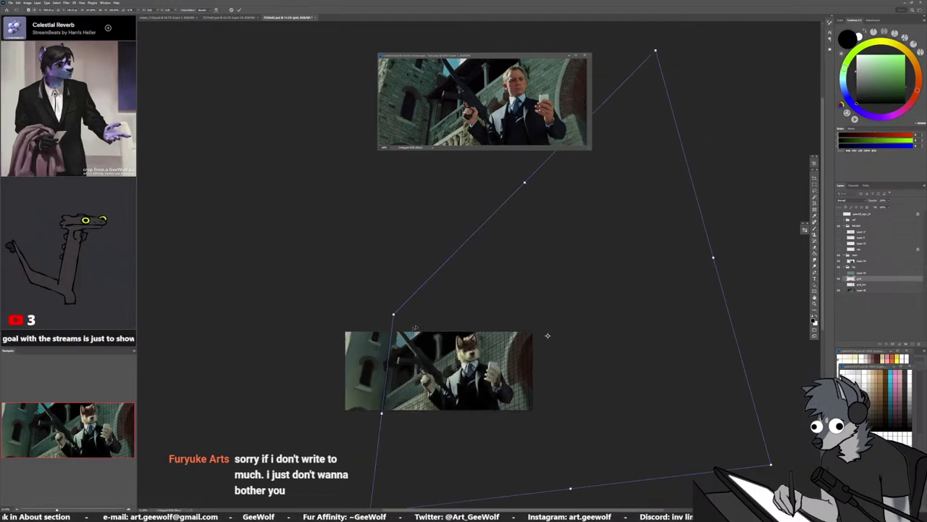
scroll(532, 300, down, 2)
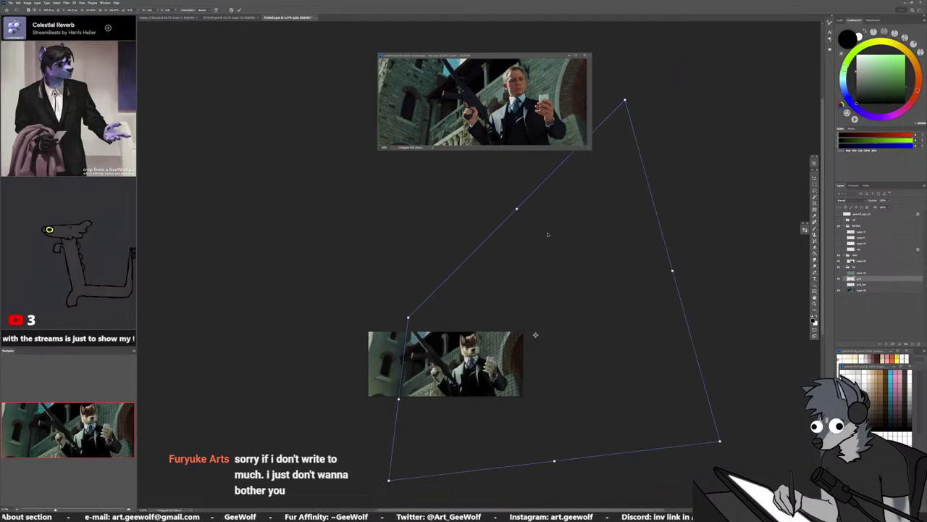
scroll(548, 234, up, 1)
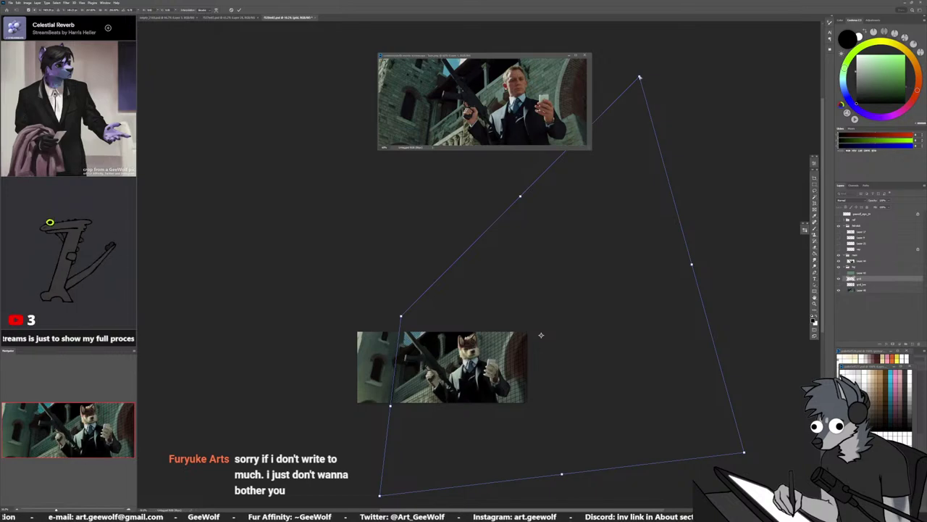
Pull the grid's upper-right corner inward and down toward the painting, and stretch its lower-right corner farther outward
drag(639, 76, 605, 125)
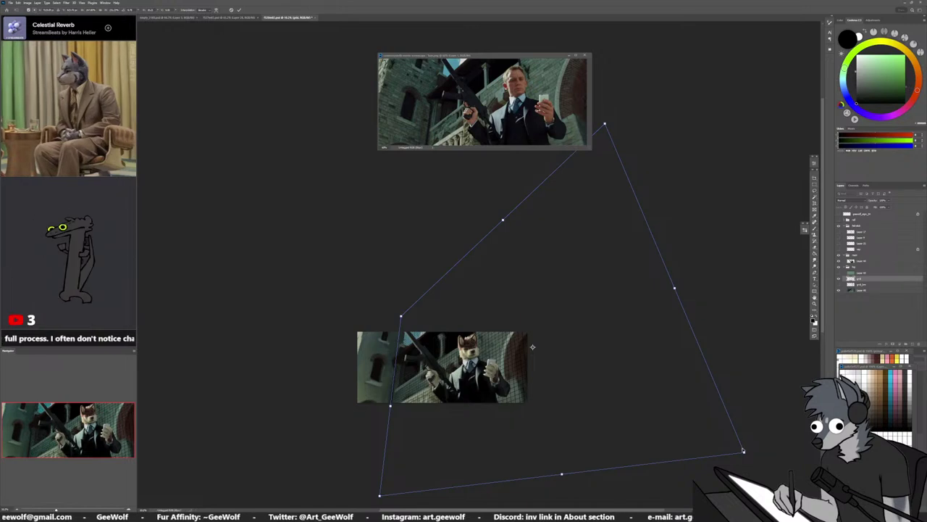
drag(744, 453, 796, 447)
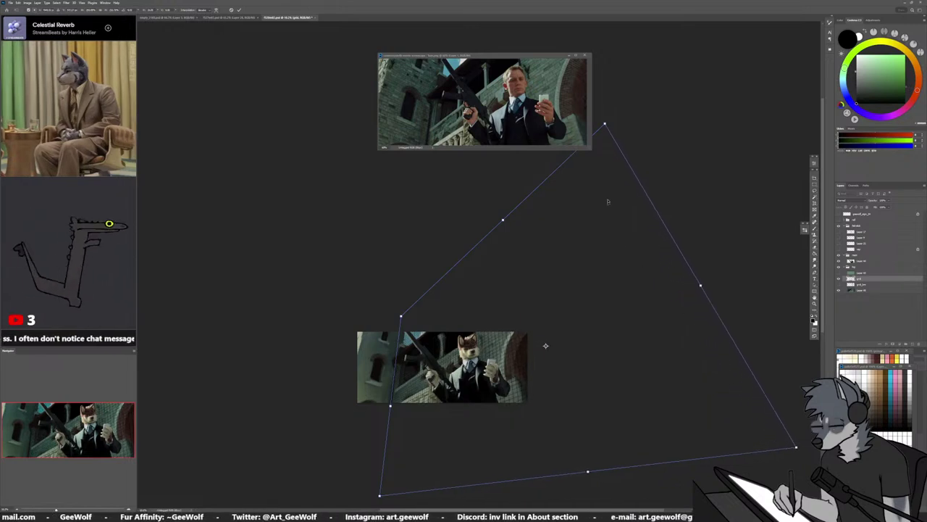
drag(605, 125, 561, 194)
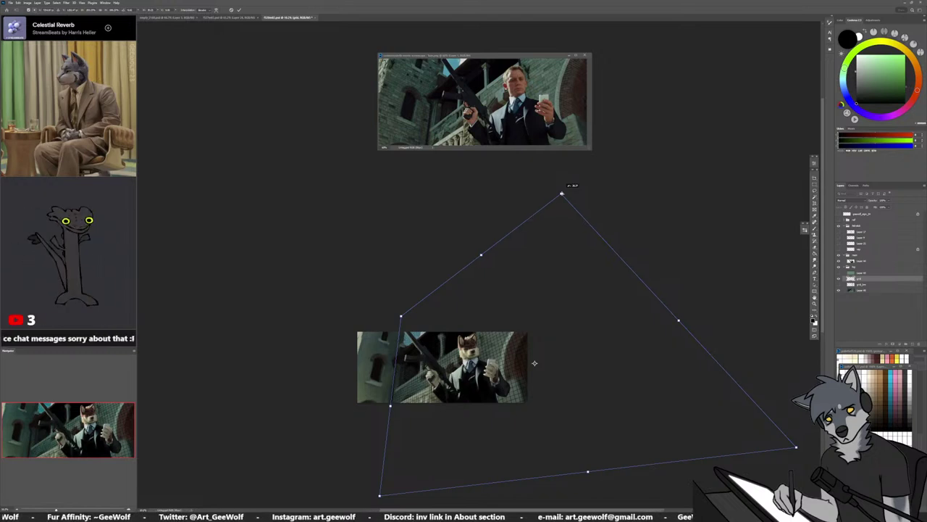
drag(561, 193, 557, 199)
Fine-tune the grid's upper corners, easing the upper-right one outward and nudging the upper-left one inward and up
scroll(479, 304, down, 4)
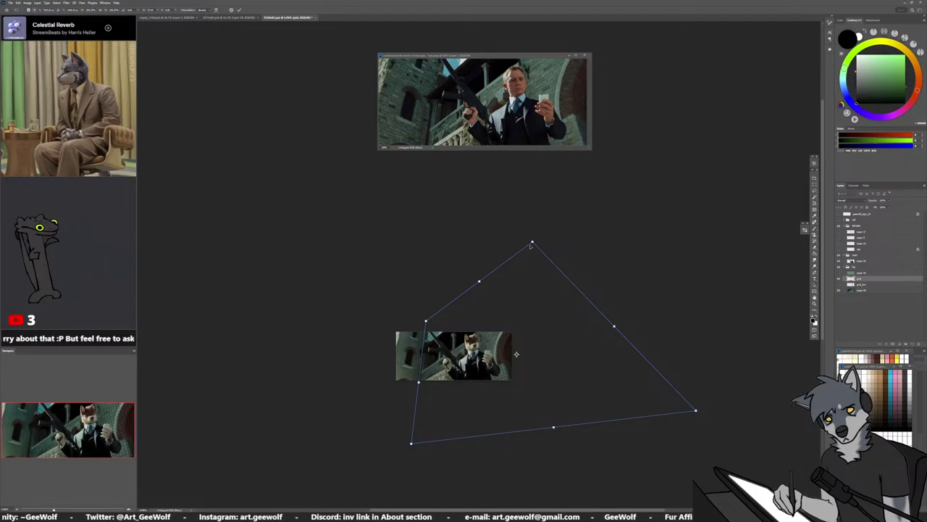
mouse_move(532, 242)
mouse_down()
mouse_move(557, 230)
mouse_move(547, 231)
mouse_up()
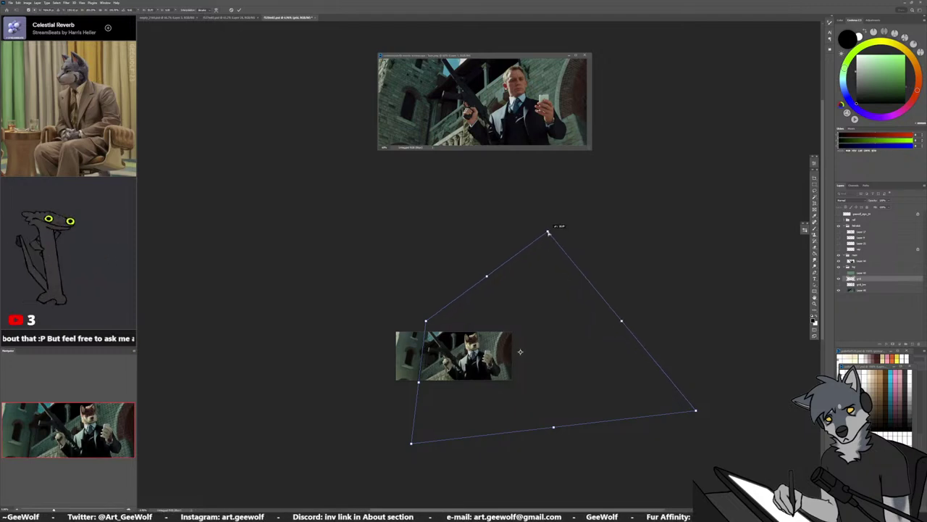
drag(427, 321, 430, 318)
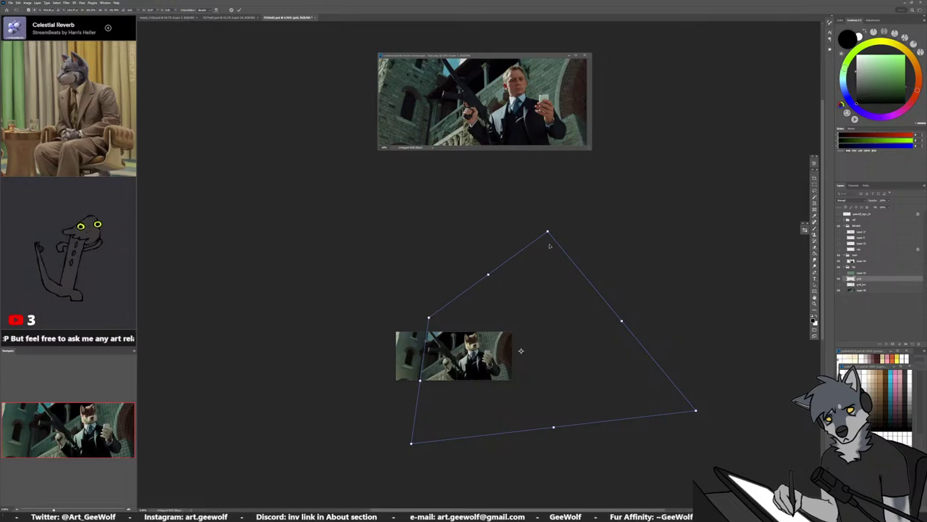
mouse_move(548, 232)
mouse_down()
mouse_move(559, 230)
mouse_move(545, 240)
mouse_up()
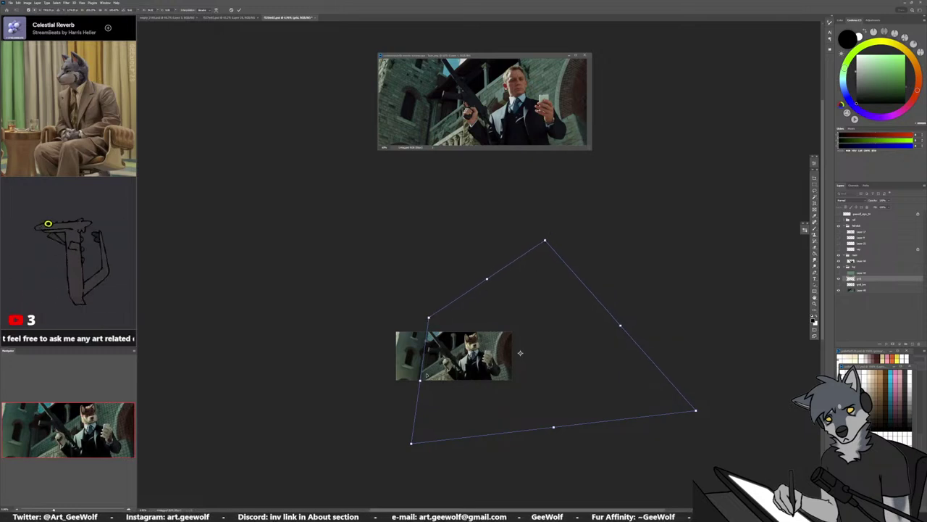
scroll(427, 374, up, 5)
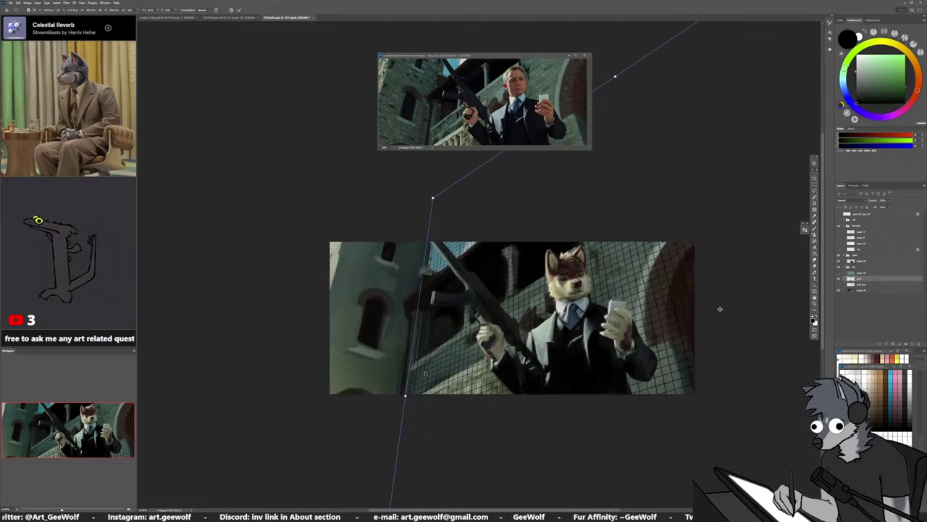
Try lowering the grid's upper-left corner beside the tower, and discard the grid's whole perspective distortion
scroll(424, 373, down, 5)
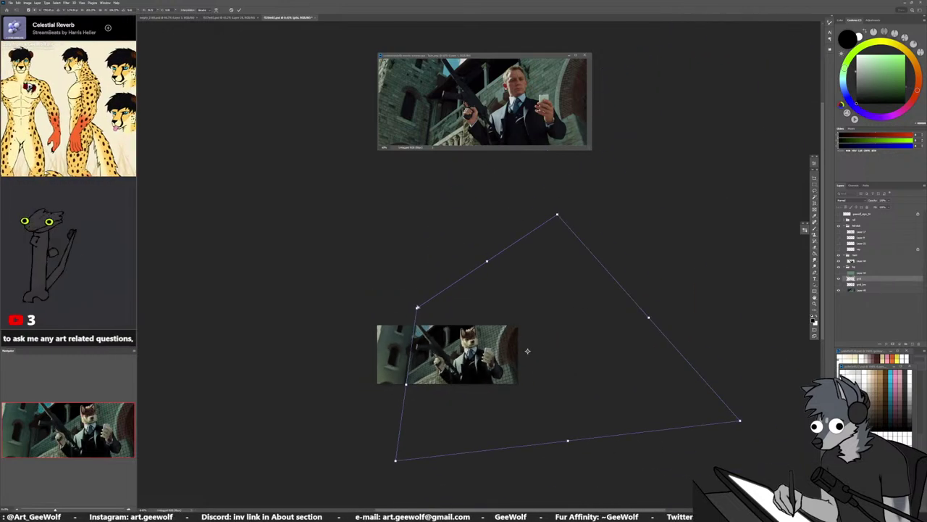
drag(418, 308, 415, 329)
drag(411, 368, 428, 371)
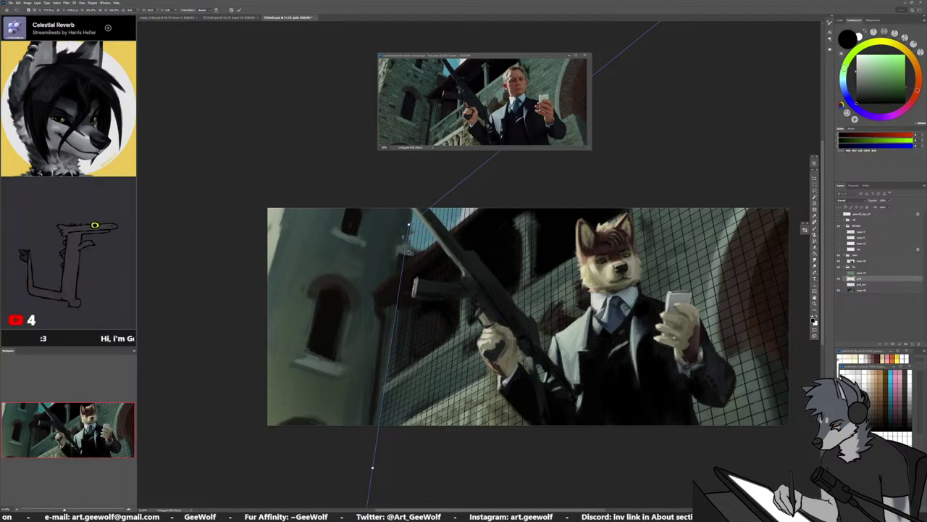
scroll(439, 327, up, 2)
scroll(392, 366, down, 2)
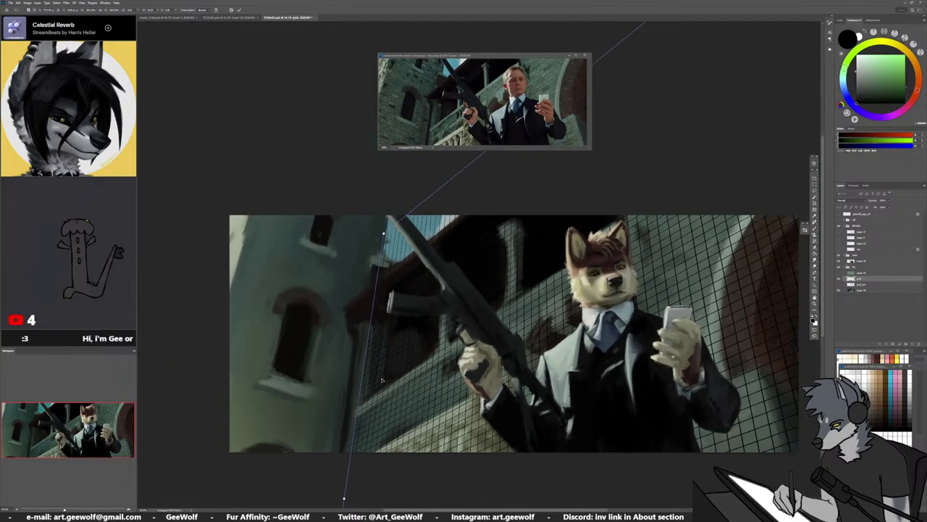
scroll(382, 376, down, 3)
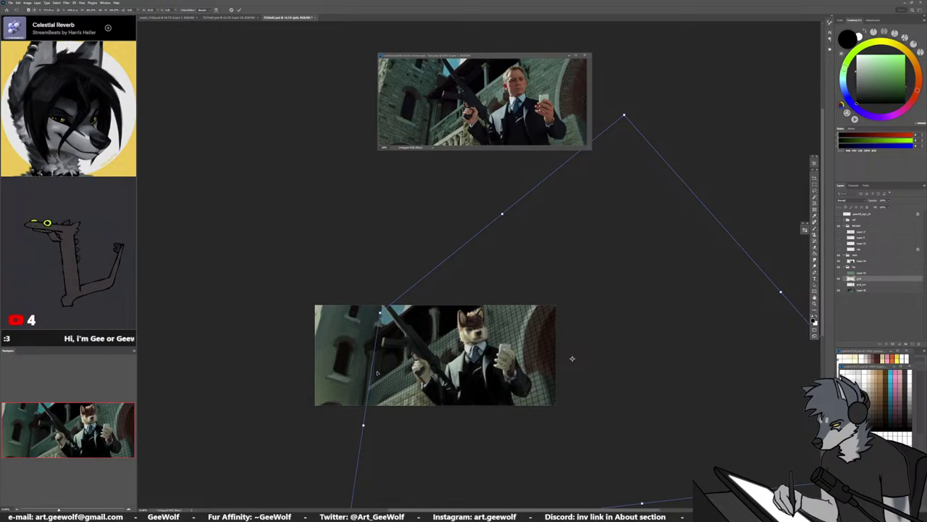
scroll(376, 376, up, 2)
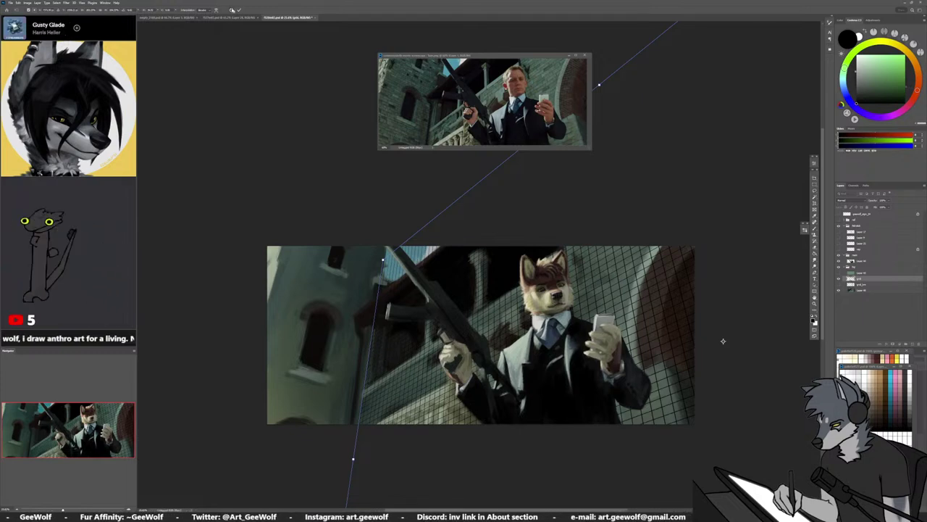
click(231, 10)
Delete the flat grid's bottom strip along the painting's lower edge using a rectangular selection
drag(373, 246, 337, 246)
drag(397, 332, 450, 332)
scroll(320, 305, down, 2)
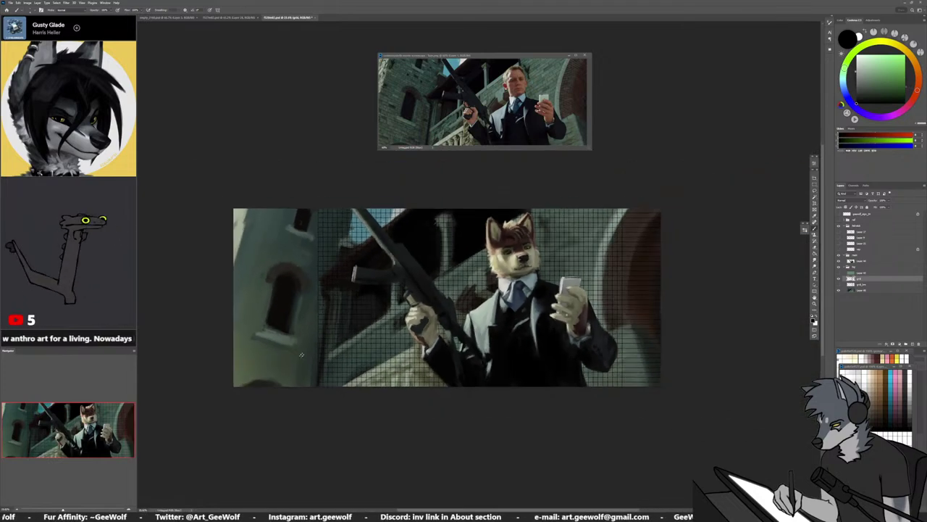
key(e)
drag(321, 348, 336, 348)
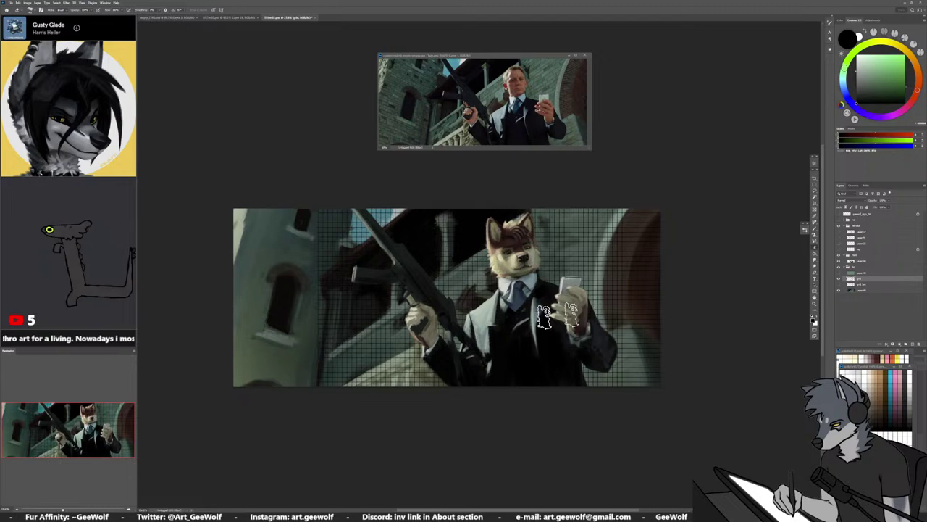
click(815, 184)
drag(372, 379, 415, 379)
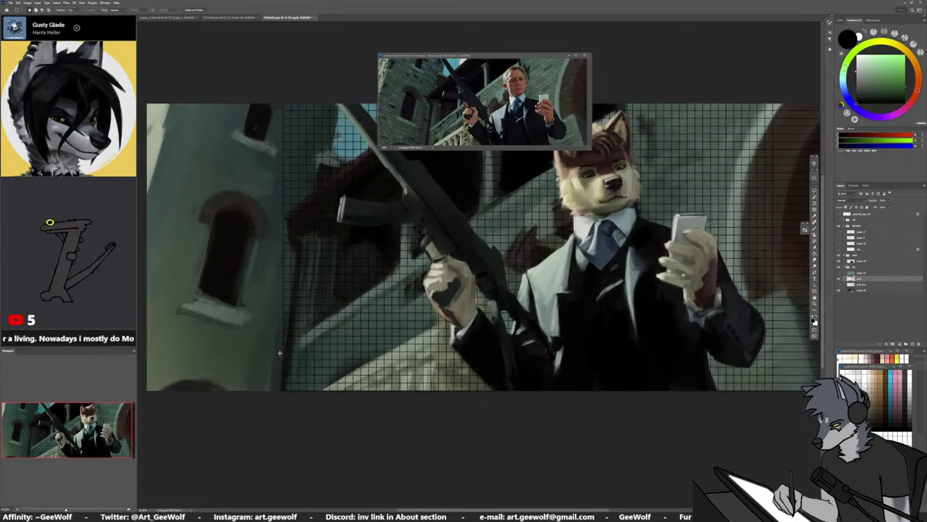
scroll(283, 354, up, 1)
scroll(282, 354, up, 1)
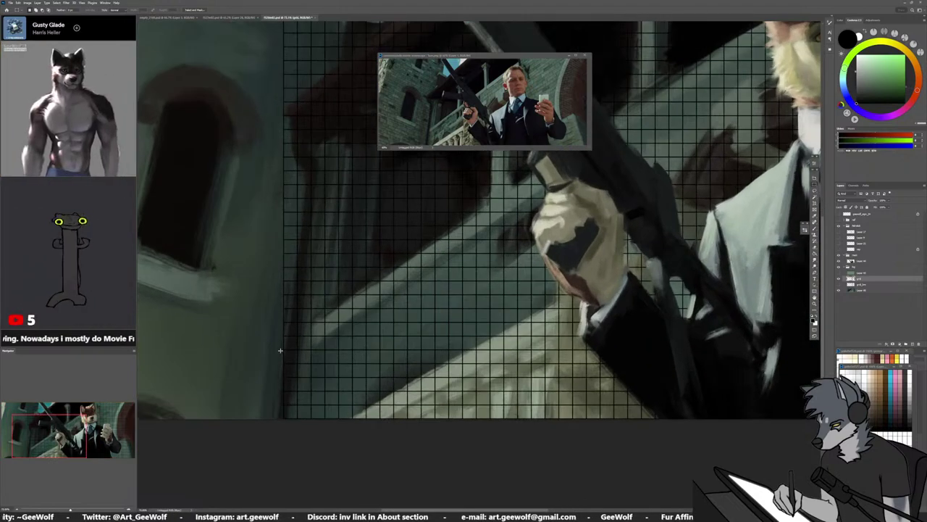
drag(281, 350, 764, 446)
scroll(588, 355, down, 1)
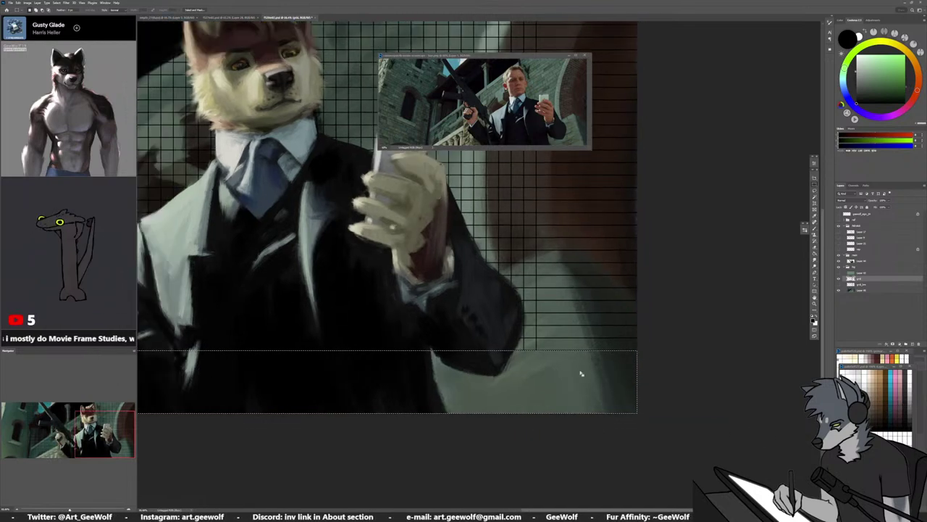
Delete the grid's upper part, keeping only a narrow band across the lower painting, and clear the selection
scroll(500, 360, down, 1)
scroll(500, 360, up, 4)
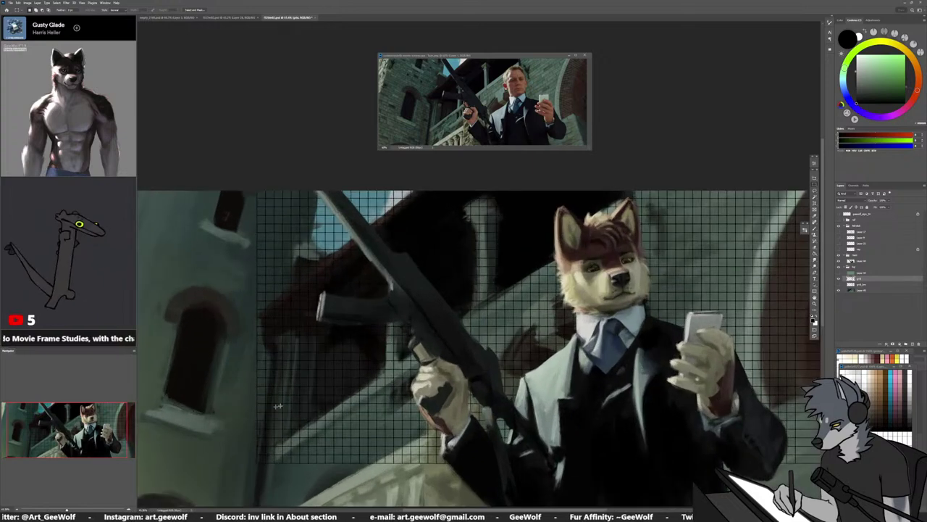
scroll(277, 405, up, 2)
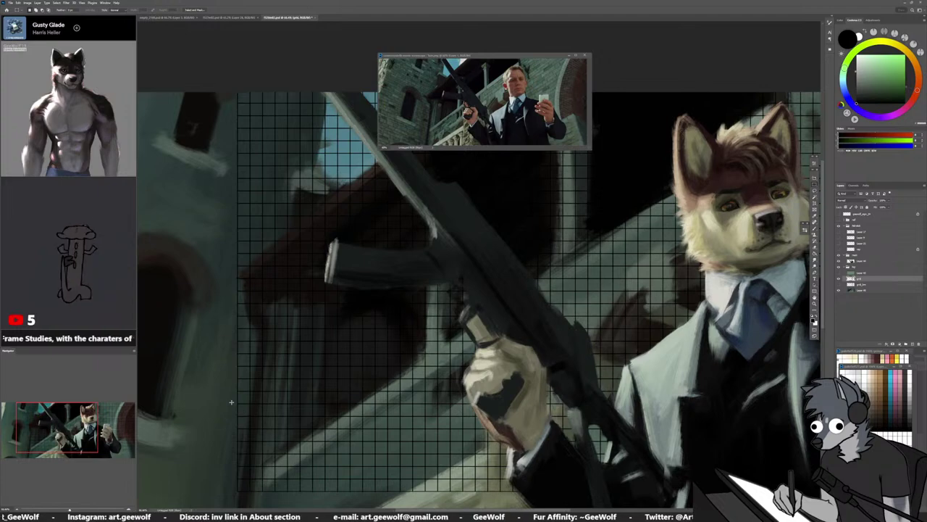
drag(234, 404, 756, 74)
key(Delete)
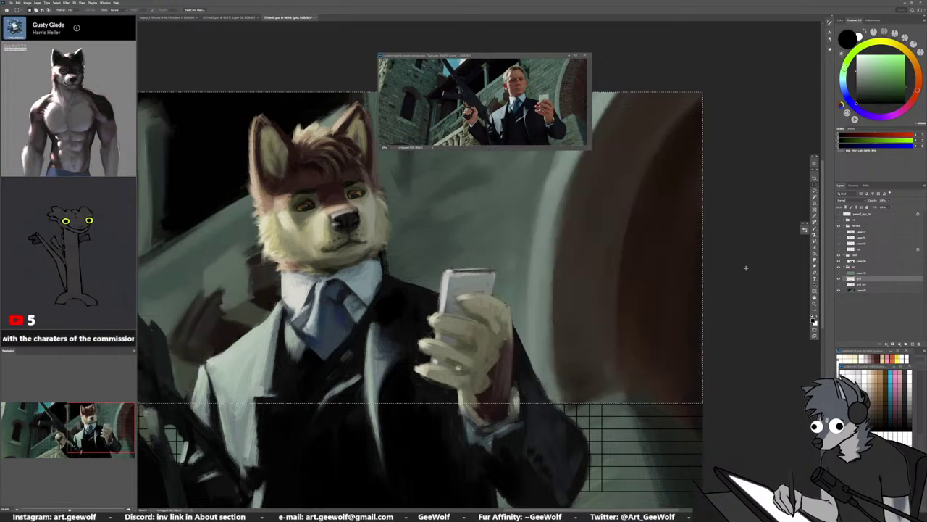
key(ctrl+d)
scroll(644, 305, down, 3)
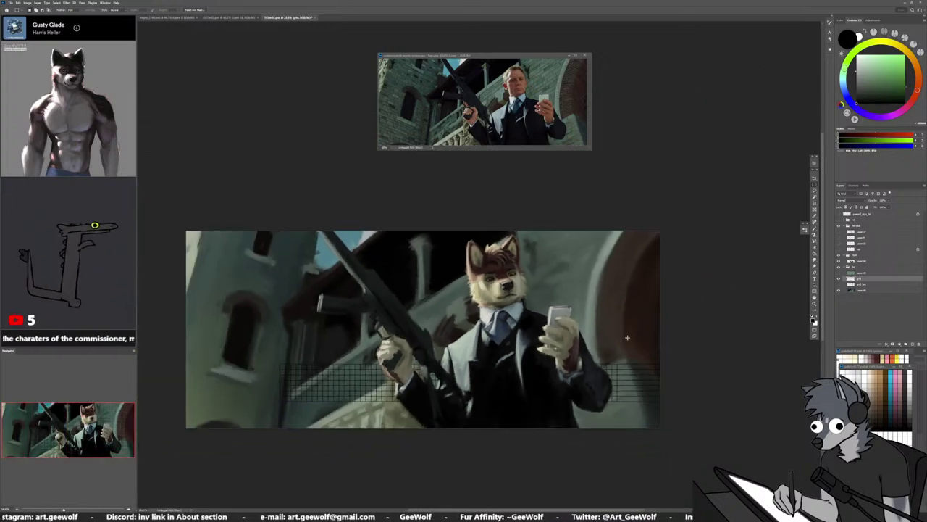
Move the remaining grid band onto the tower and delete the part extending past the tower over the rifle and figure
drag(375, 386, 281, 367)
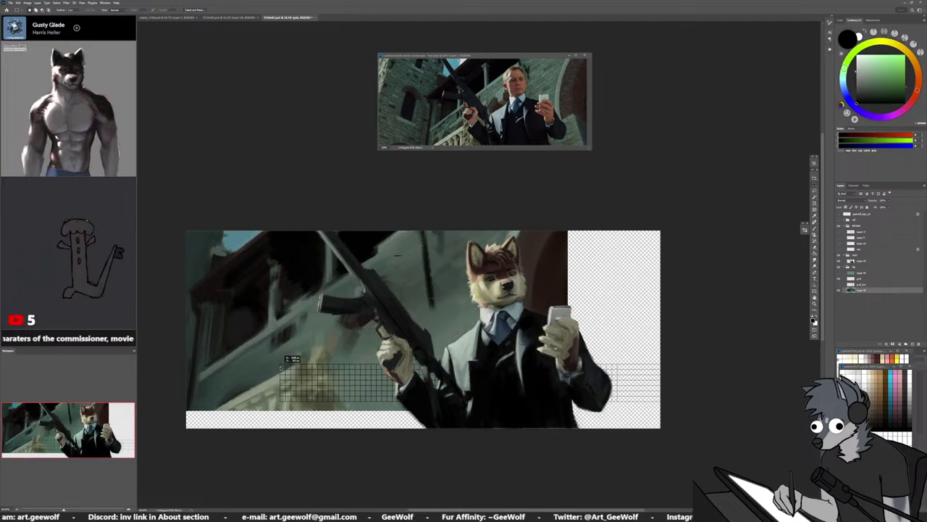
key(ctrl+z)
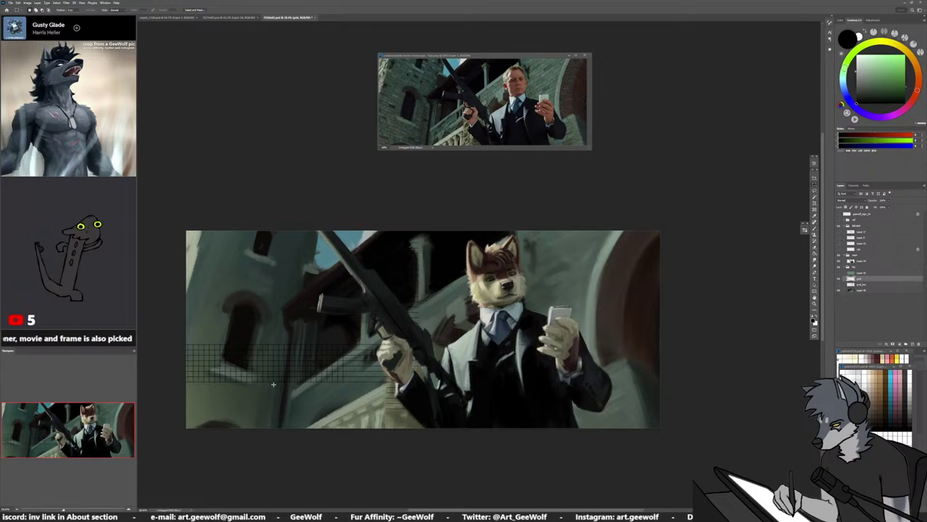
drag(273, 384, 516, 215)
key(Delete)
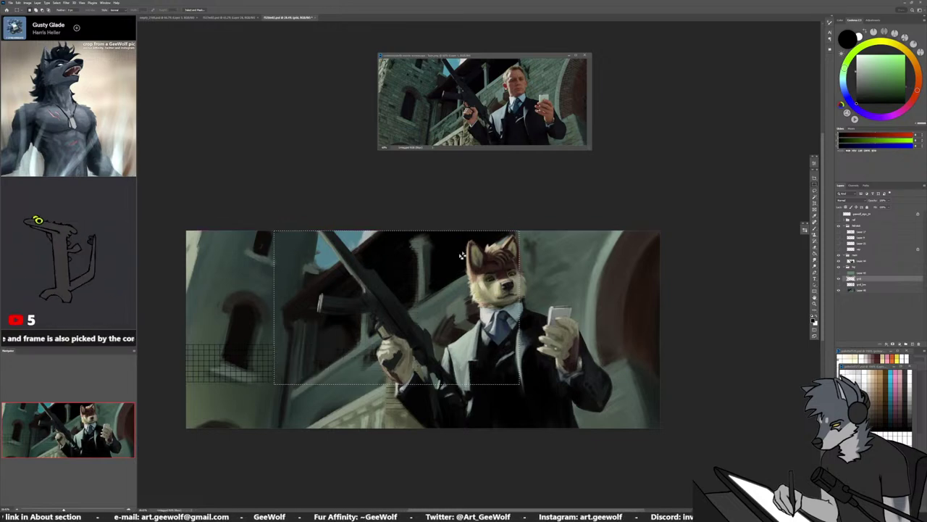
click(384, 420)
drag(462, 428, 365, 350)
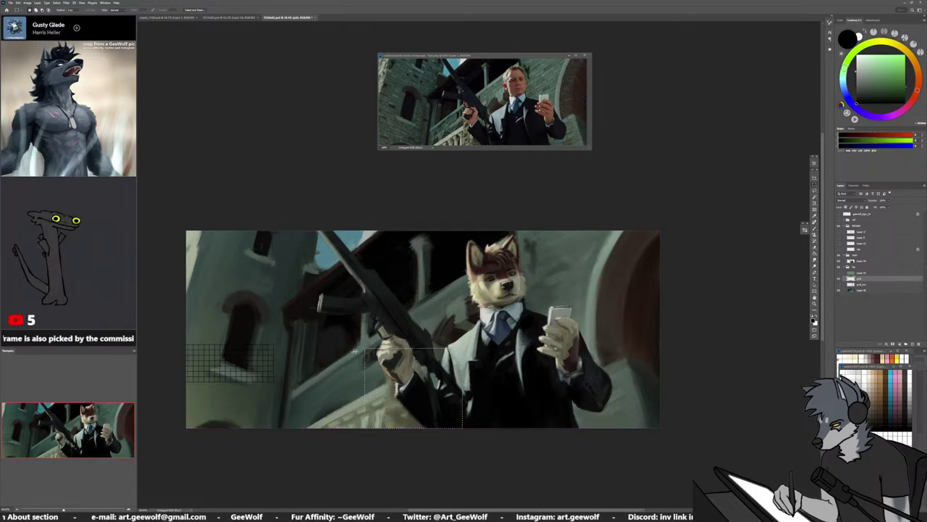
click(303, 362)
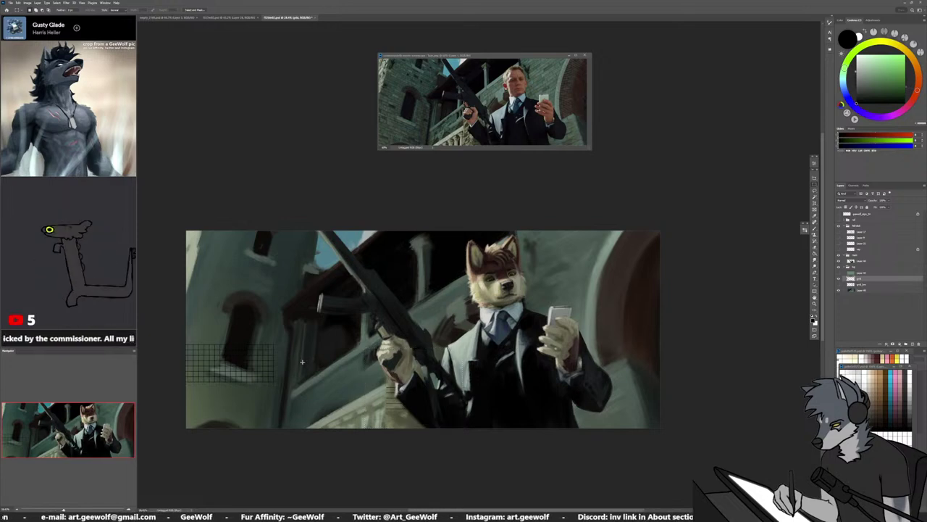
Undo the last edit on the grid layer and clear the rectangular selection
key(ctrl+z)
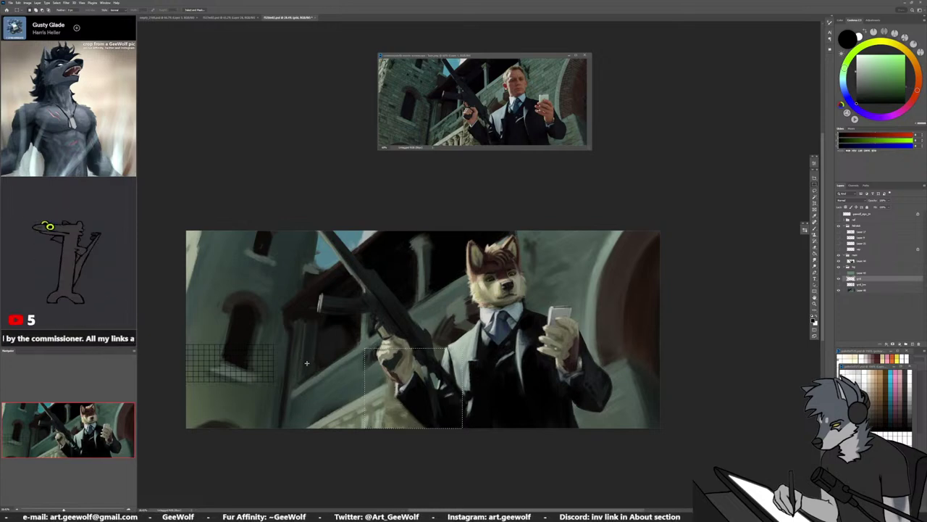
click(307, 366)
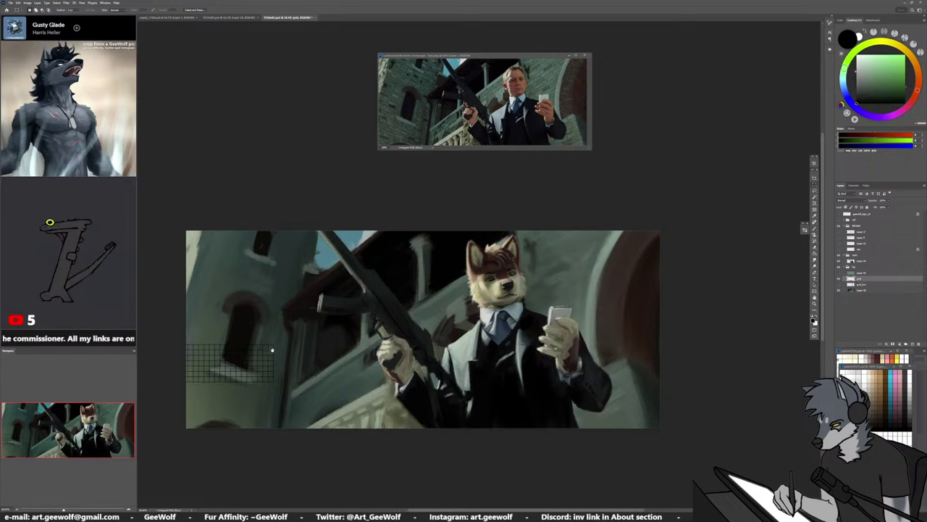
scroll(272, 350, up, 2)
drag(286, 362, 257, 344)
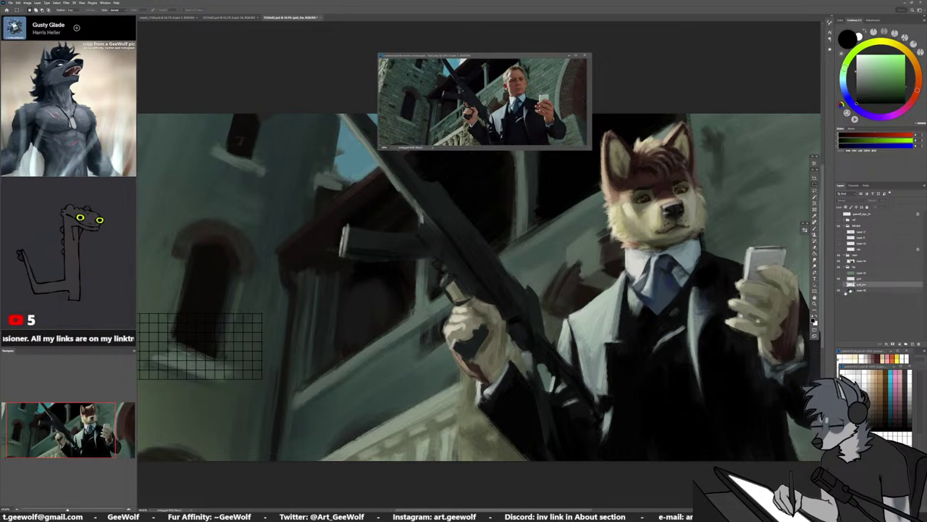
scroll(538, 382, down, 2)
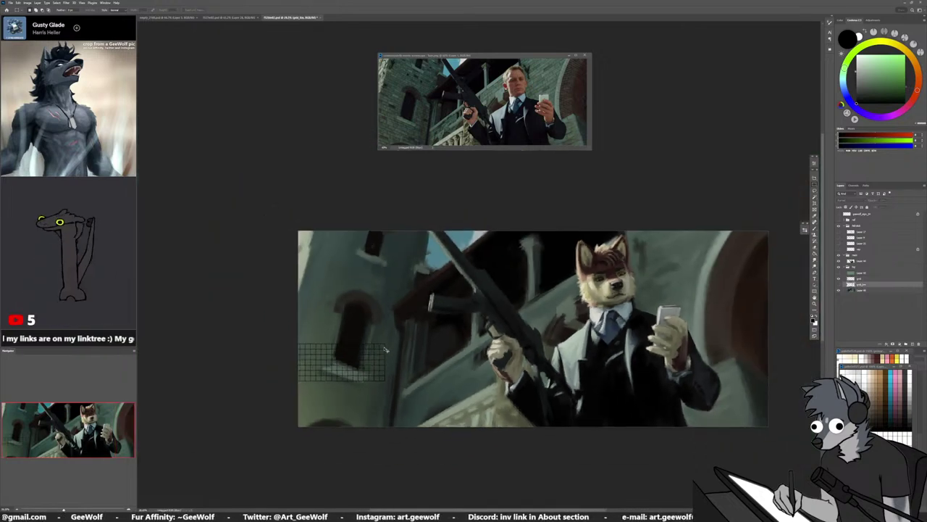
mouse_move(386, 352)
mouse_down()
mouse_move(490, 378)
mouse_move(487, 355)
mouse_move(322, 345)
mouse_move(495, 351)
mouse_move(745, 337)
mouse_move(670, 511)
mouse_move(566, 492)
mouse_move(623, 500)
mouse_move(621, 486)
mouse_move(609, 498)
mouse_up()
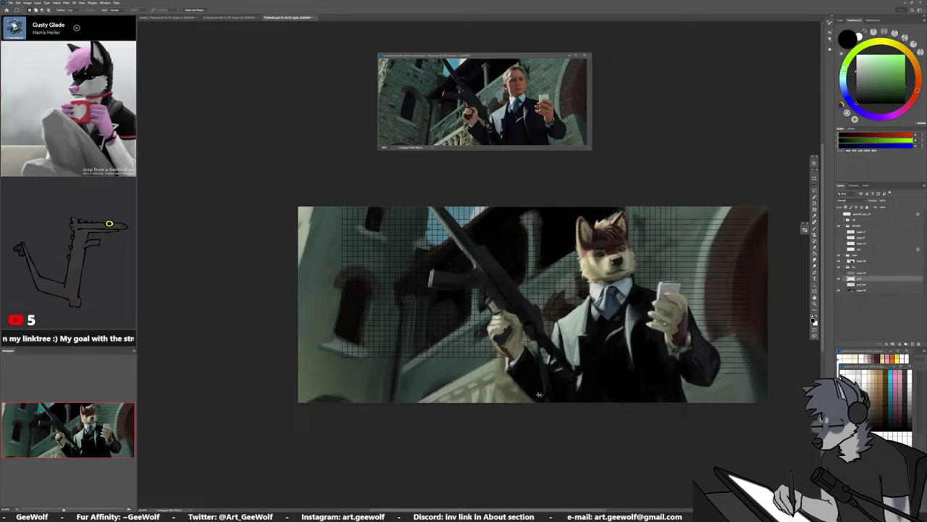
Delete the large block of grid lines covering the painting from the grid layer and clear the selection
mouse_move(307, 211)
mouse_down()
mouse_move(728, 323)
mouse_move(760, 386)
mouse_up()
key(Delete)
key(ctrl+d)
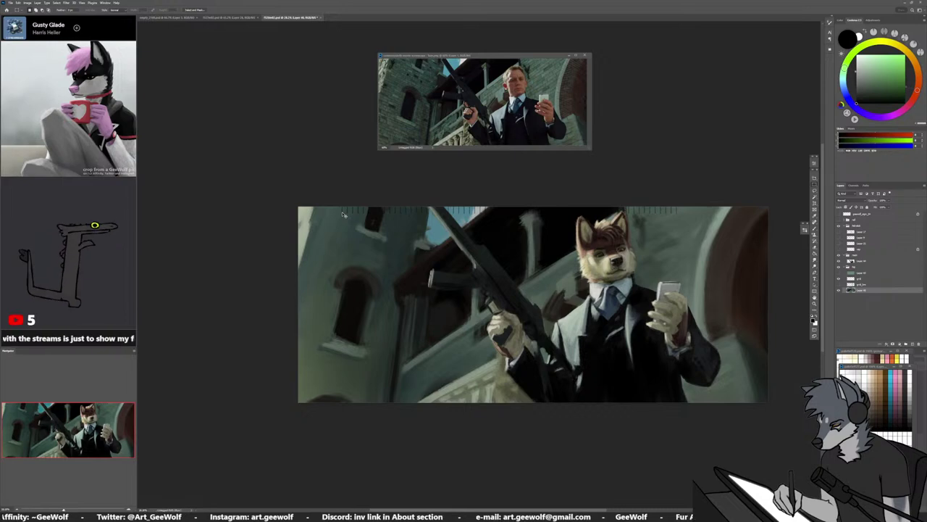
key(ctrl+plus)
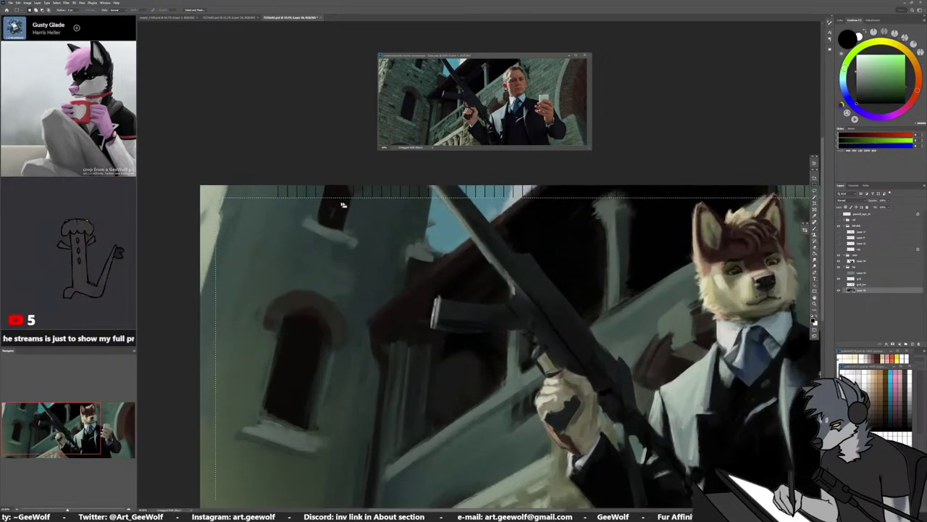
key(ctrl+d)
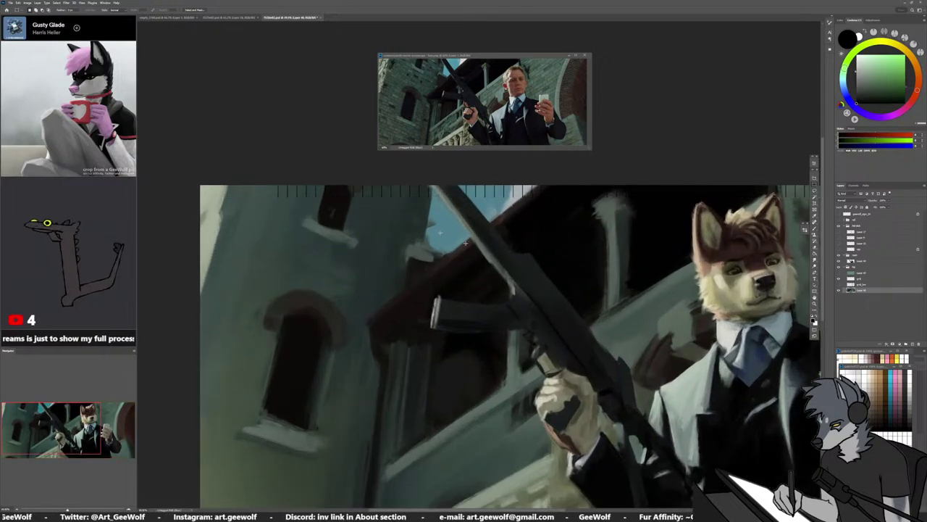
Compare the grid layer with the second grid layer below it by switching their visibility off and on
click(866, 284)
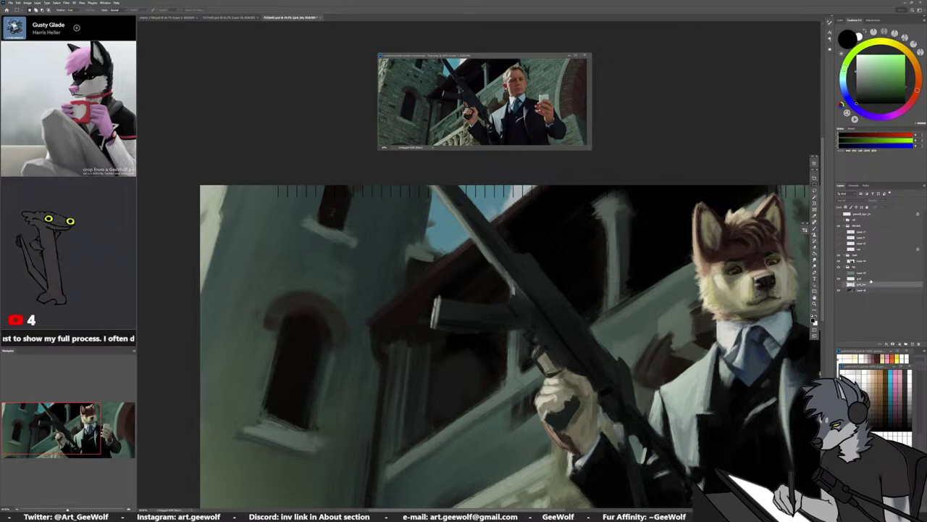
click(870, 279)
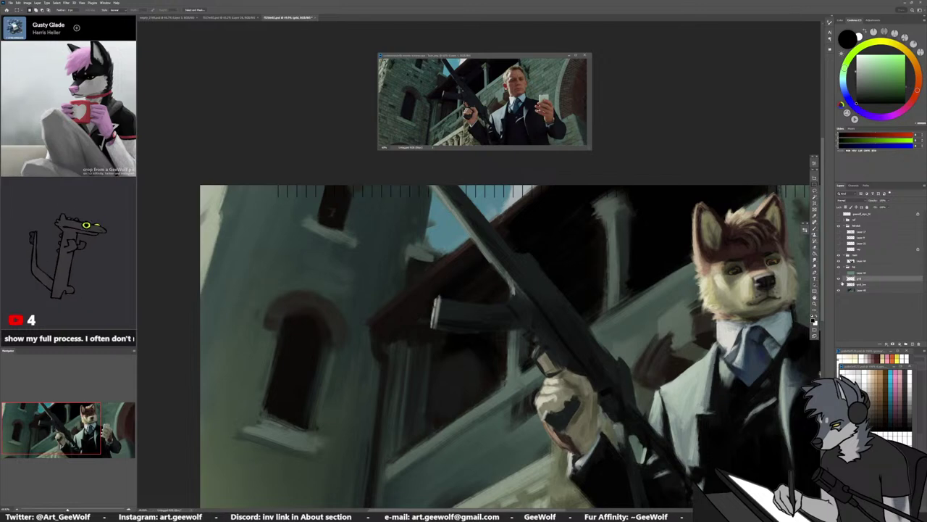
click(839, 279)
click(838, 279)
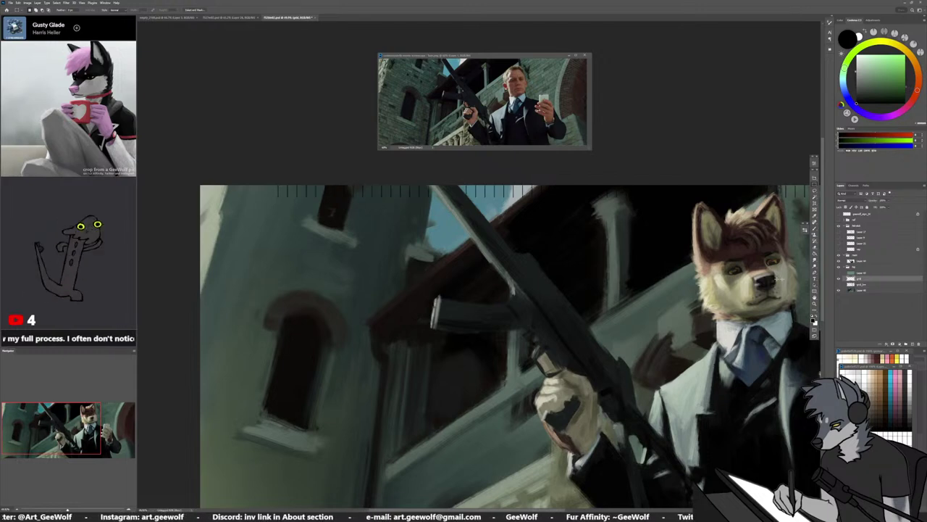
click(855, 285)
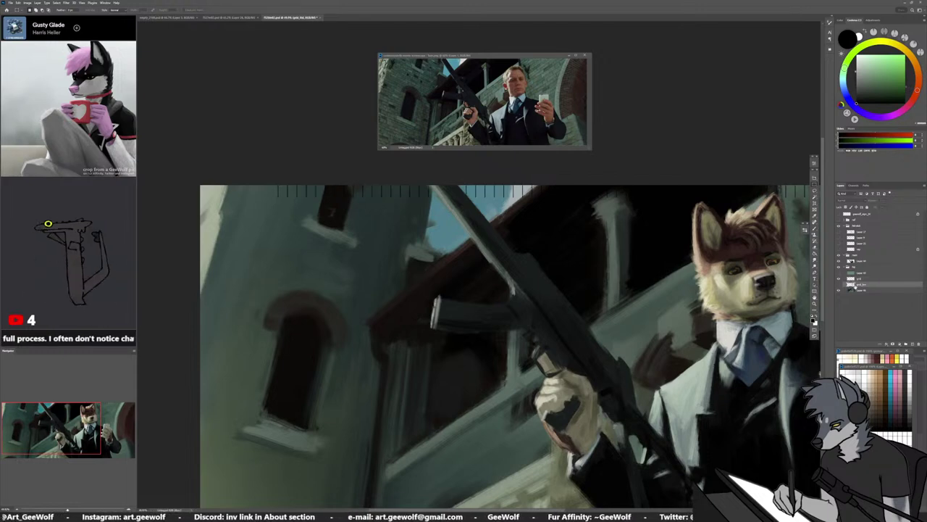
click(840, 285)
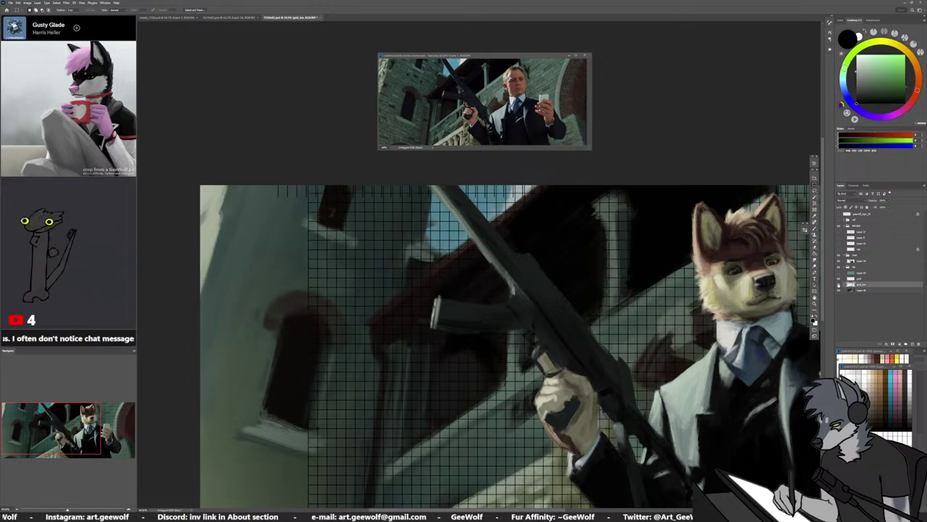
click(839, 285)
Move the grid layer's contents down so the leftover lines from the canvas's upper edge lie fully inside the painting
click(867, 280)
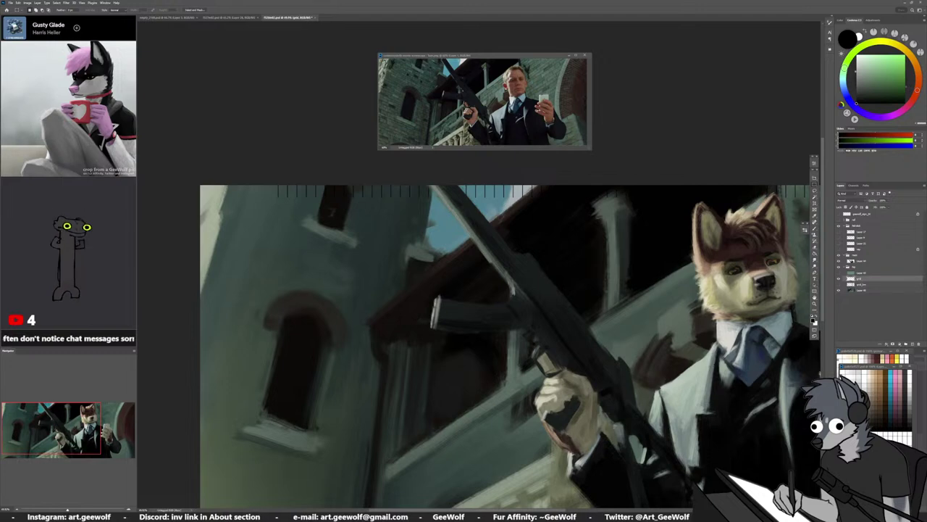
key(ctrl+t)
scroll(241, 248, down, 5)
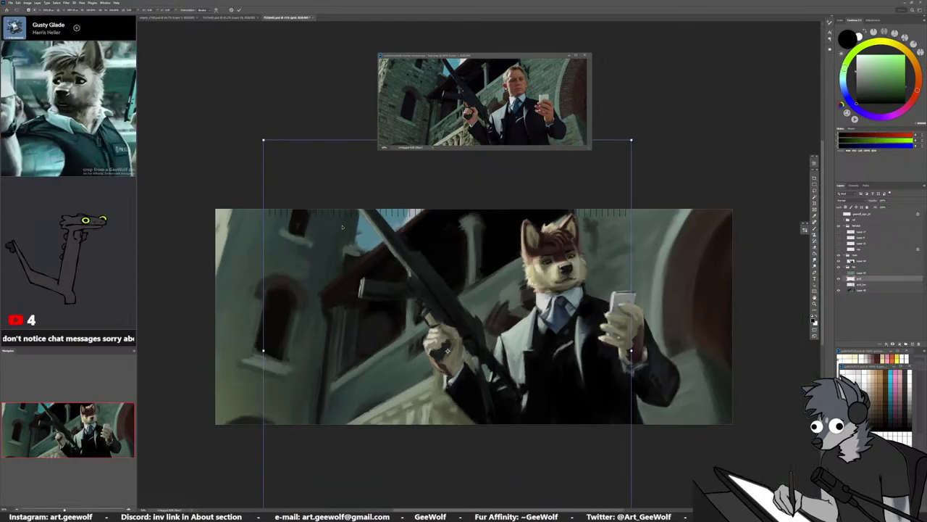
drag(339, 246, 348, 363)
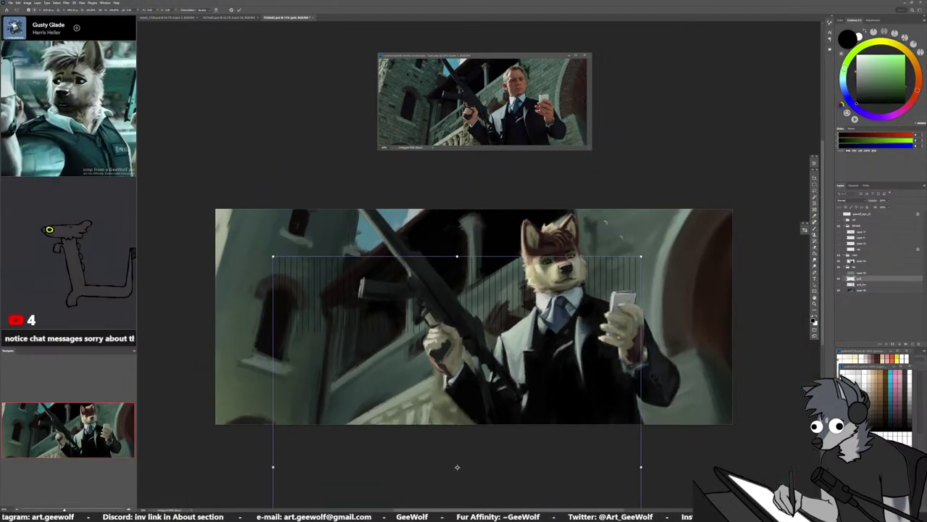
click(239, 10)
Delete the leftover vertical lines from the grid layer and clear the selection
key(m)
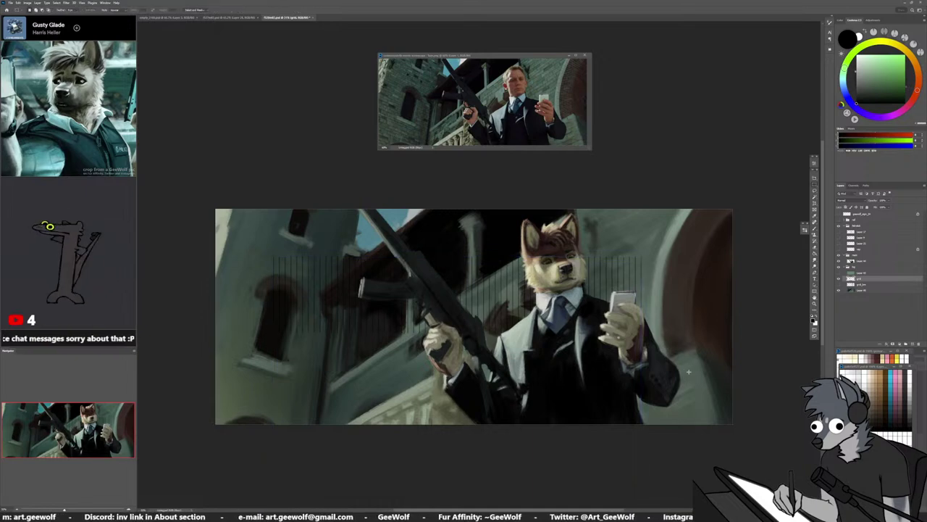
drag(685, 368, 239, 229)
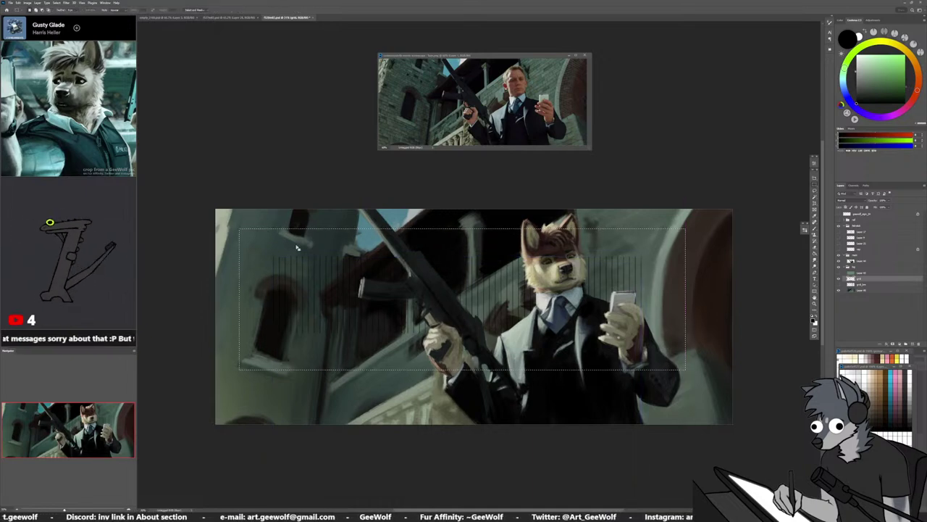
key(Delete)
key(ctrl+d)
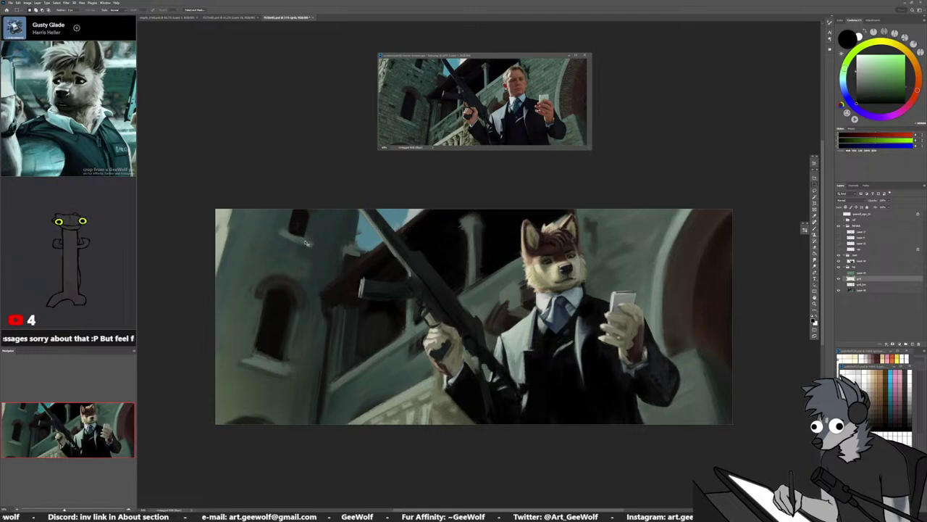
Move the remaining grid strip from below the canvas onto the balustrade along the painting's lower edge
key(ctrl+t)
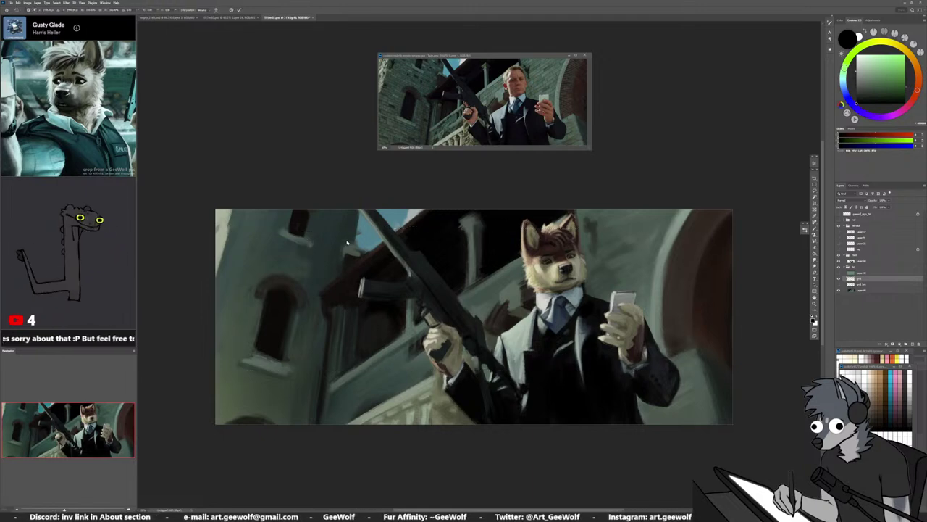
scroll(345, 228, down, 3)
drag(426, 459, 453, 294)
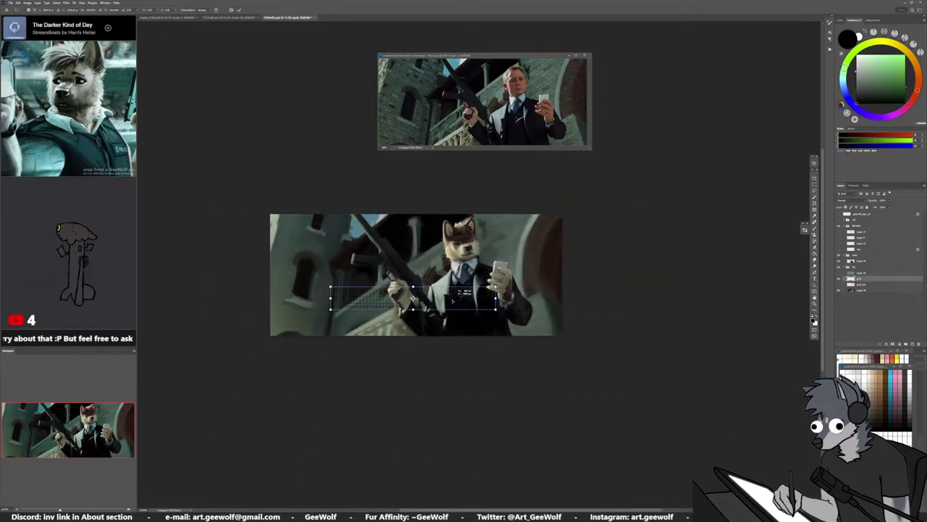
scroll(351, 287, up, 3)
scroll(349, 292, up, 3)
drag(347, 362, 347, 449)
scroll(301, 409, down, 2)
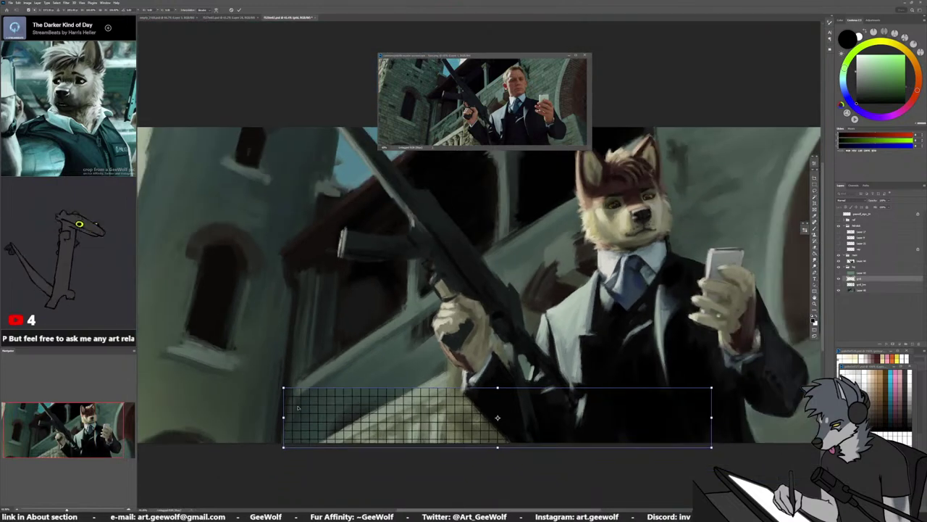
Distort the grid's corners into perspective so it follows the wall rising from the tower's base toward the arch
drag(283, 448, 276, 455)
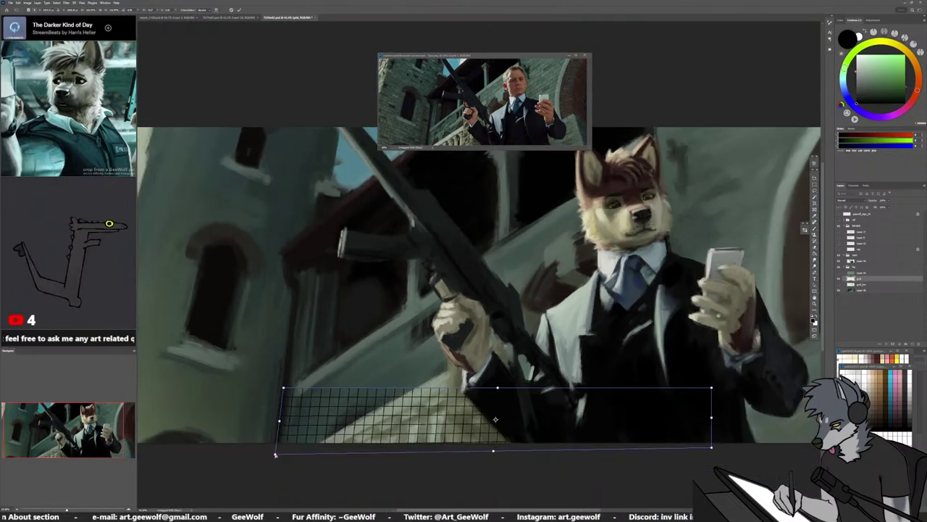
drag(708, 392, 707, 109)
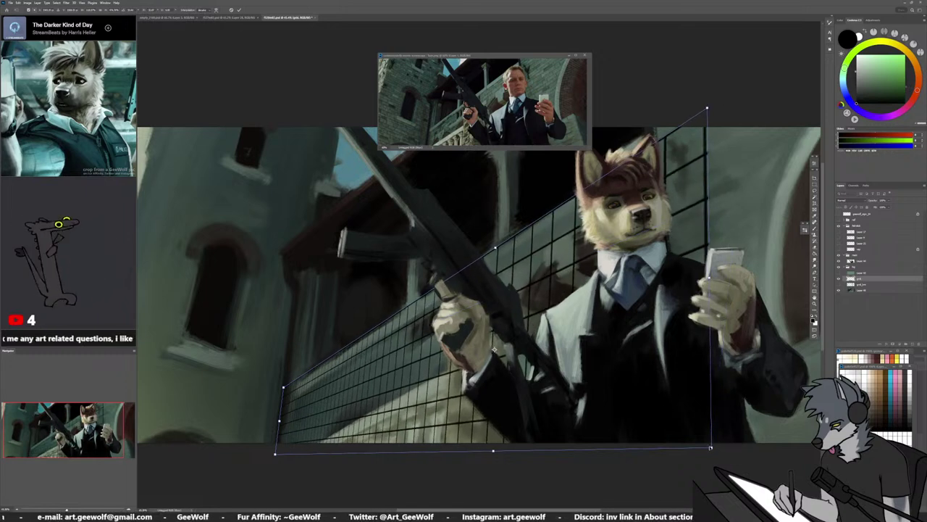
drag(710, 448, 788, 285)
key(ctrl+z)
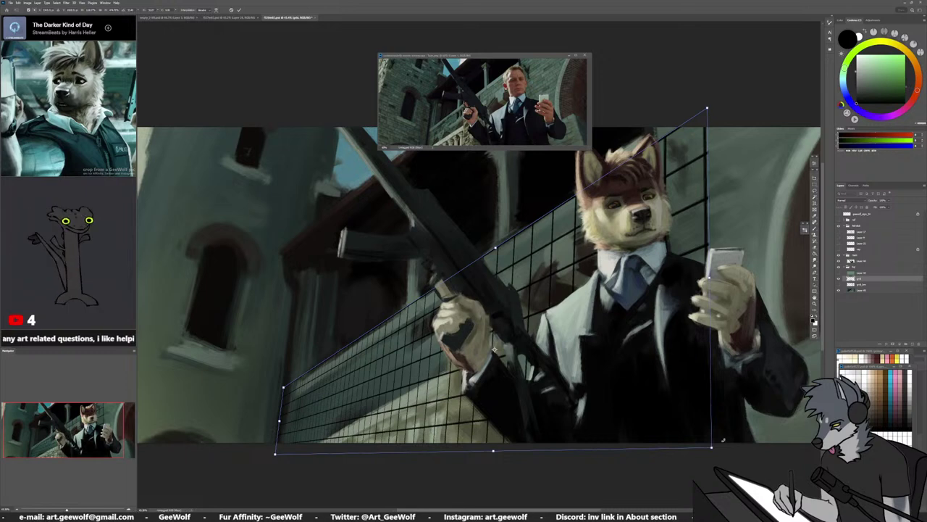
drag(712, 449, 767, 317)
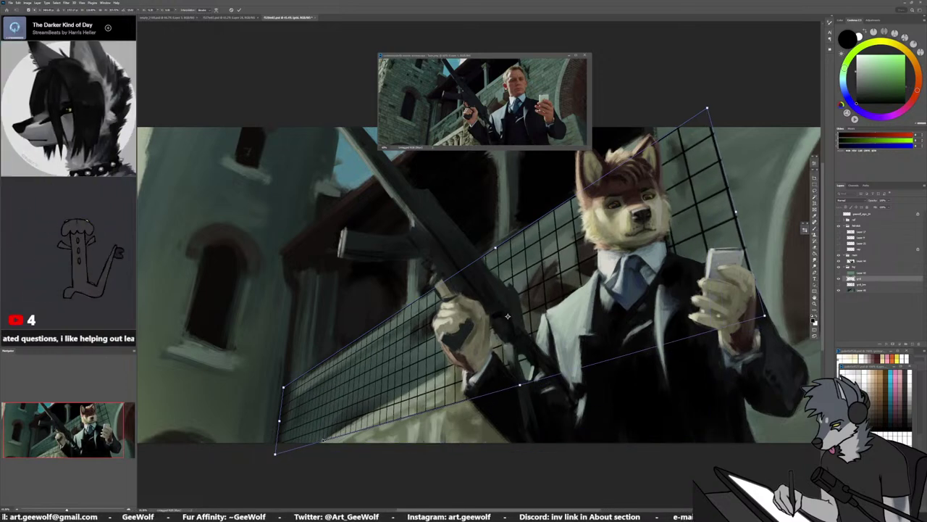
Fine-tune the grid's lower-left corner so its lower edge lines up with the balustrade's upper edge
drag(273, 457, 273, 466)
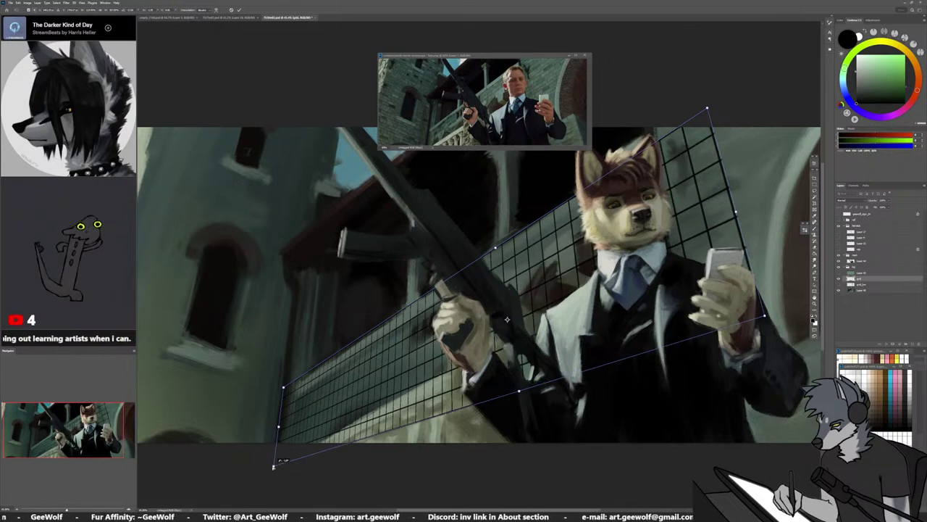
drag(273, 465, 276, 456)
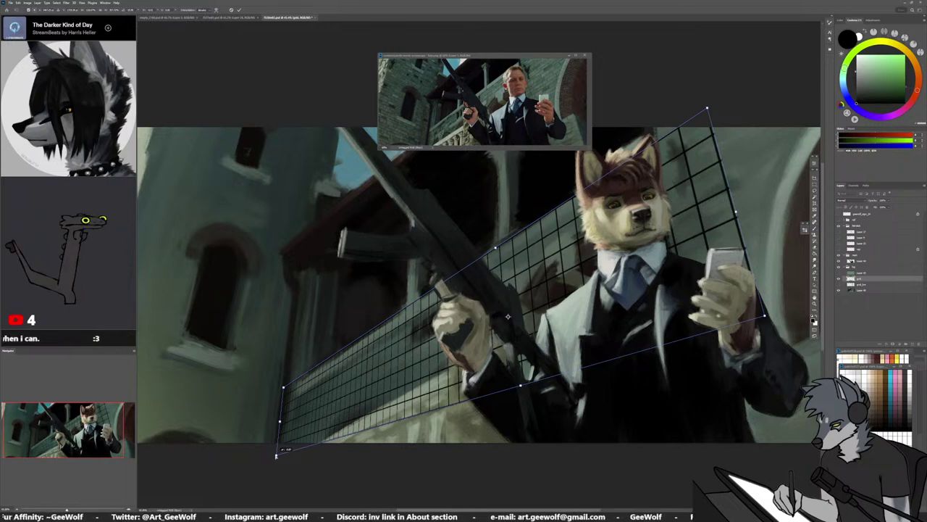
drag(276, 456, 276, 456)
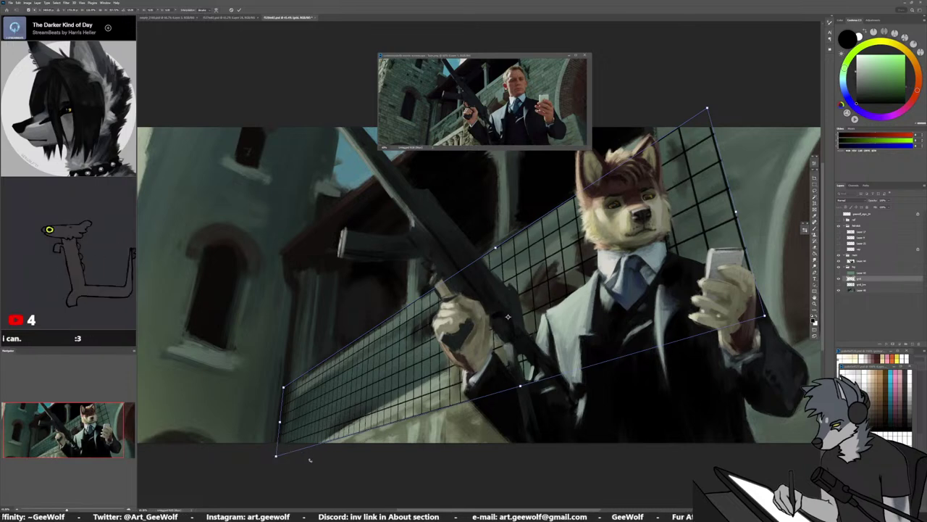
Raise the grid's lower-right corner to just above the phone and adjust the lower-left corner to match the wall's slope
key(ctrl+minus)
drag(693, 303, 663, 241)
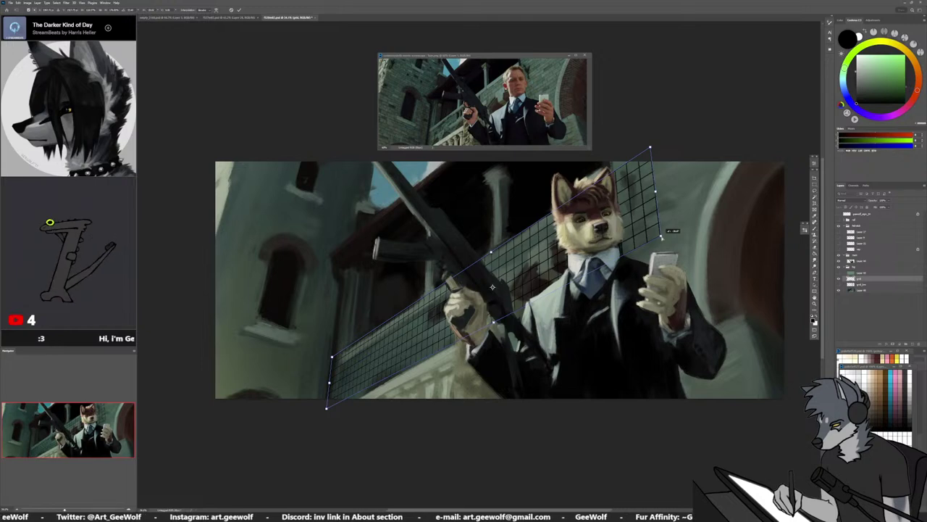
drag(661, 236, 662, 234)
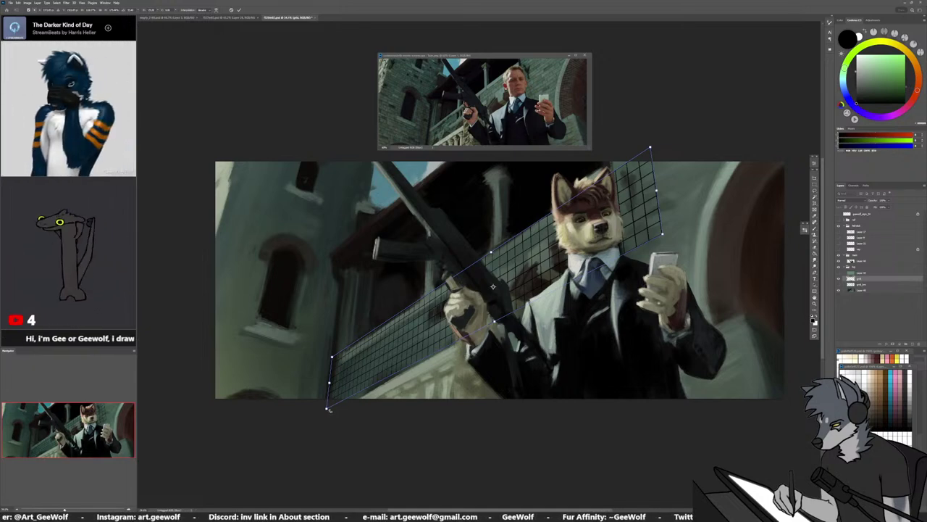
drag(326, 409, 326, 410)
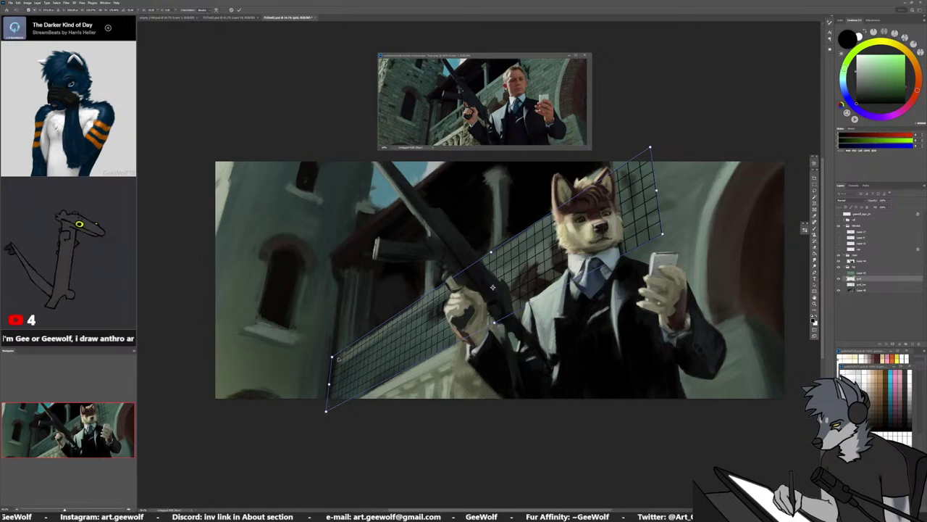
Nudge the grid's left end and its upper-right corner to refine its alignment with the wall
scroll(342, 352, up, 3)
drag(310, 362, 312, 364)
scroll(312, 365, down, 2)
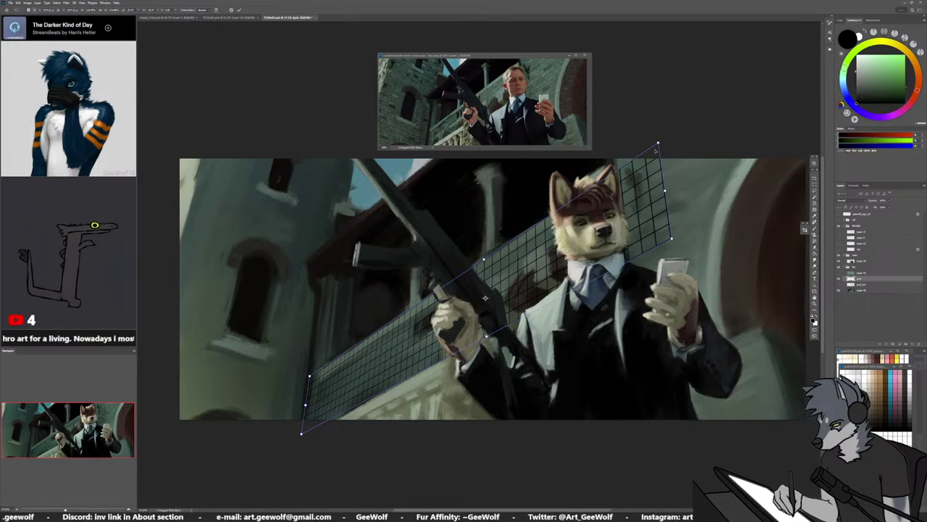
drag(658, 144, 657, 145)
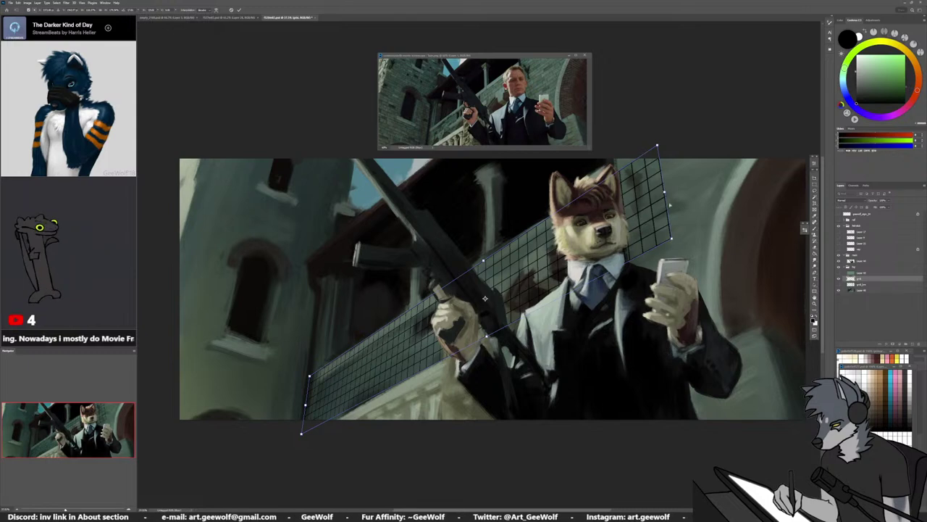
Stretch the grid's right end behind the wolf's head to the red arch, fine-tuning its lower-right corner to follow the wall's slope
drag(485, 298, 523, 272)
drag(746, 187, 789, 179)
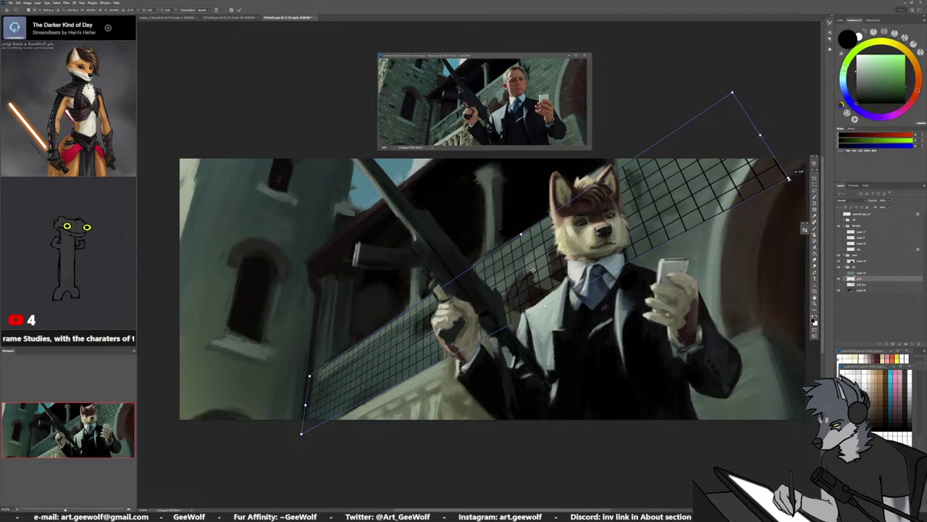
drag(789, 178, 773, 187)
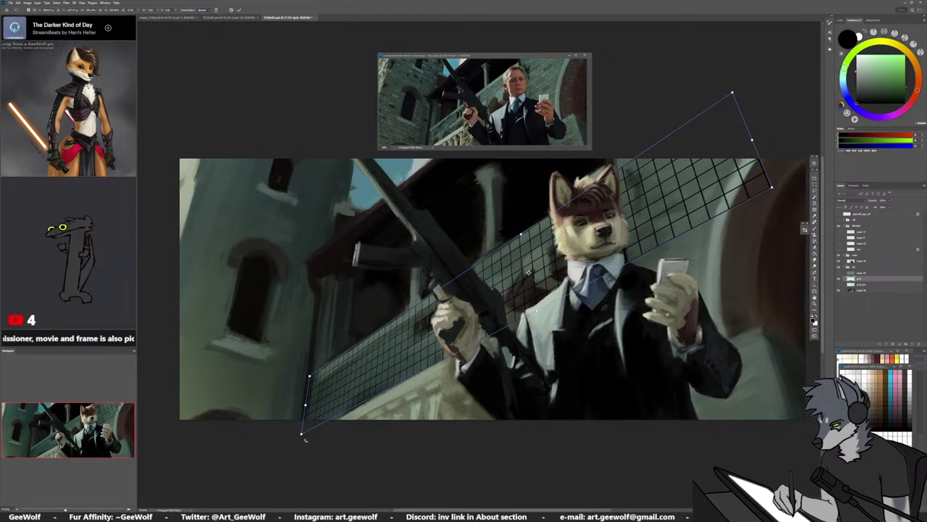
scroll(318, 432, up, 1)
scroll(355, 420, down, 2)
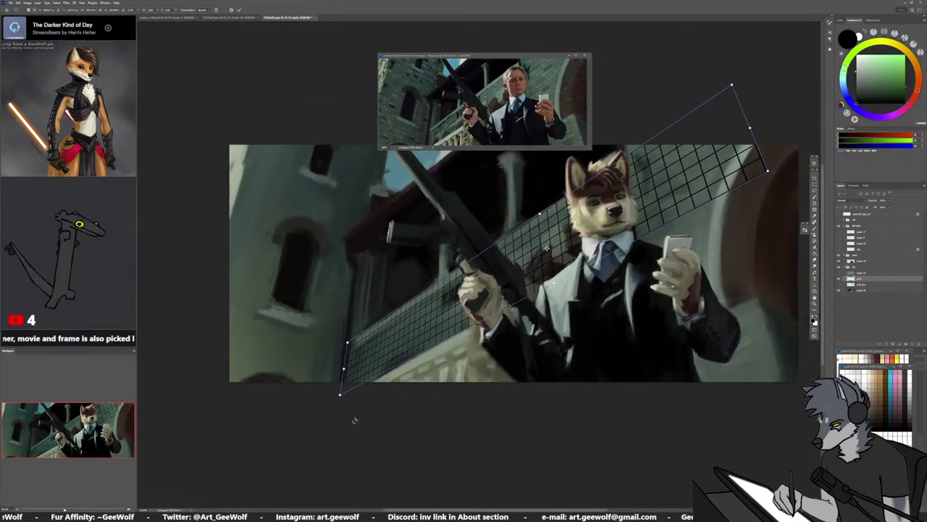
drag(433, 340, 411, 419)
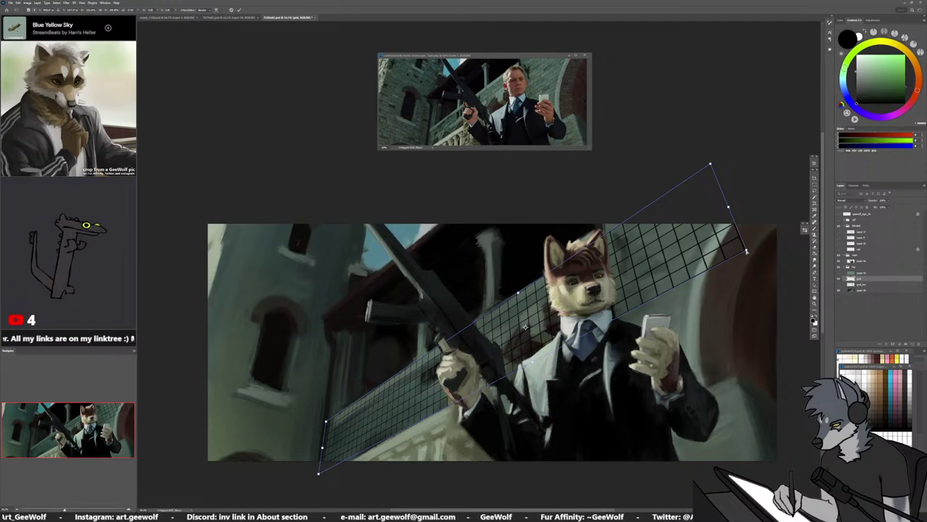
drag(746, 251, 749, 252)
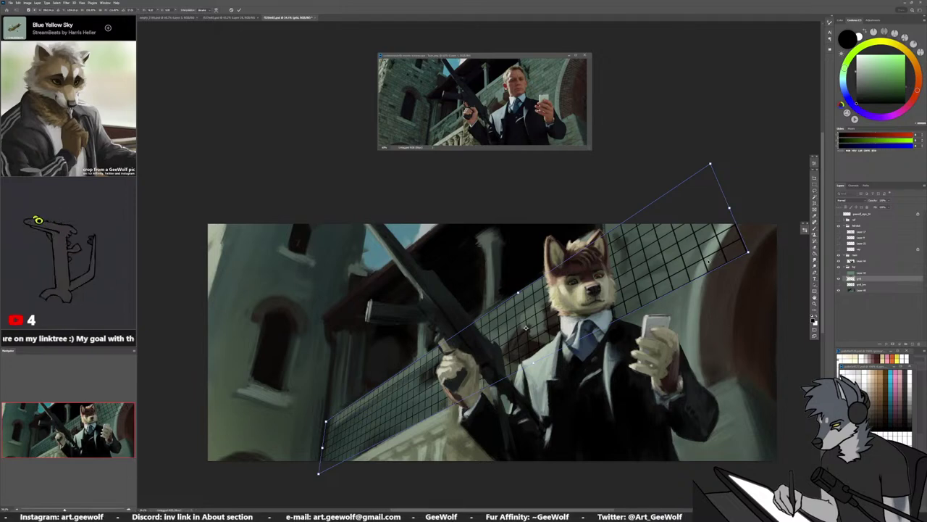
Apply the grid's perspective transform and lower the grid layer's opacity to a faint guide over the wall
scroll(522, 301, down, 3)
scroll(407, 350, up, 5)
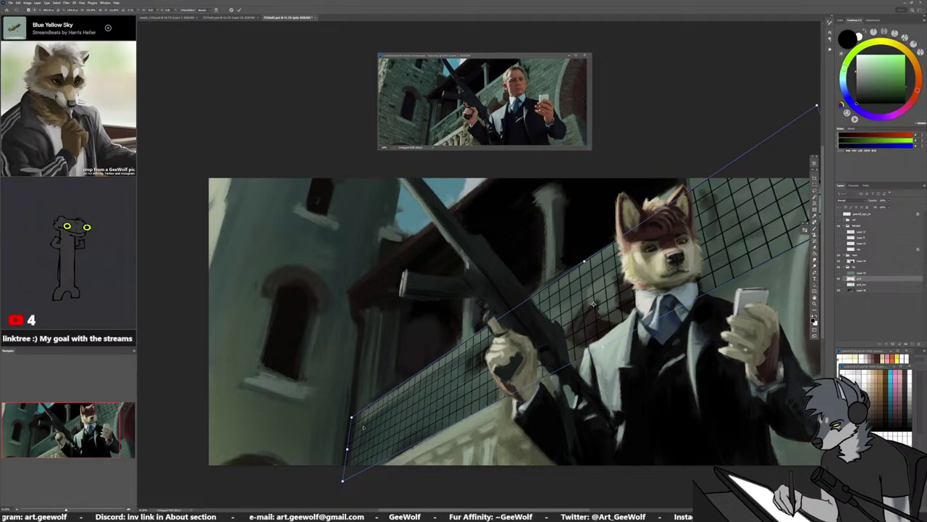
scroll(369, 428, down, 1)
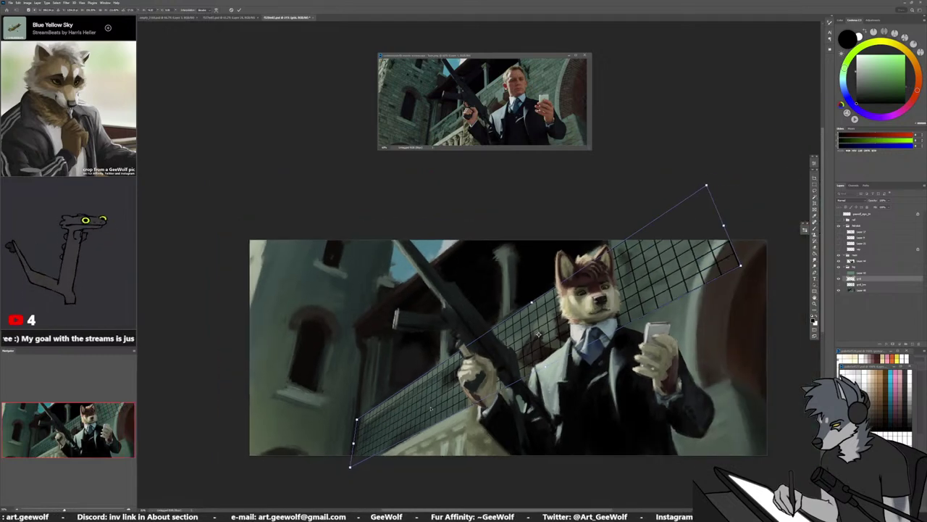
scroll(431, 408, up, 1)
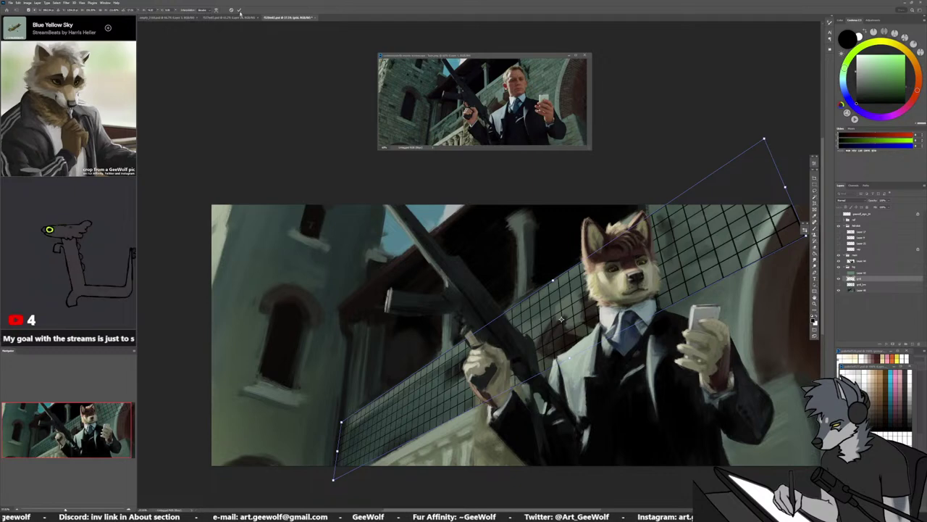
key(Return)
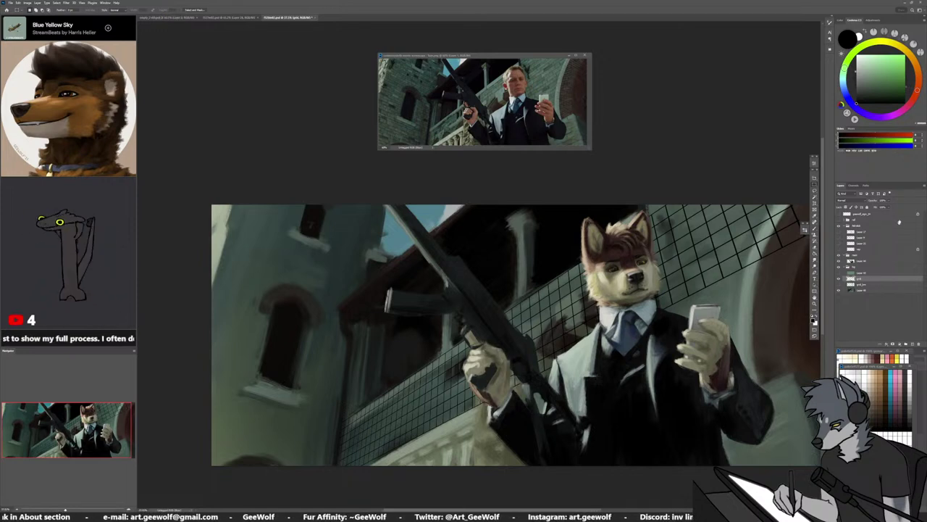
drag(871, 207, 870, 207)
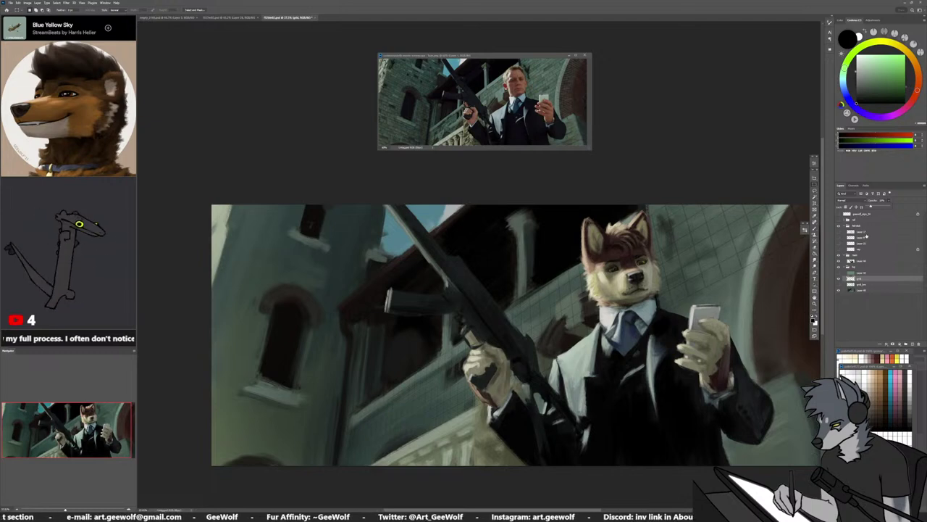
Select the background painting layer beneath the grids and ready the Brush for painting the wall beside the tower
drag(699, 446, 638, 444)
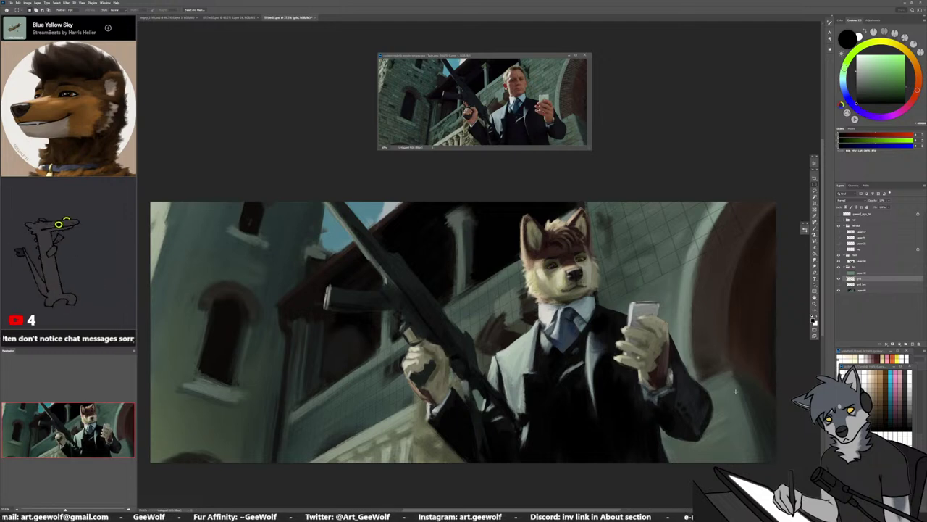
drag(735, 391, 840, 371)
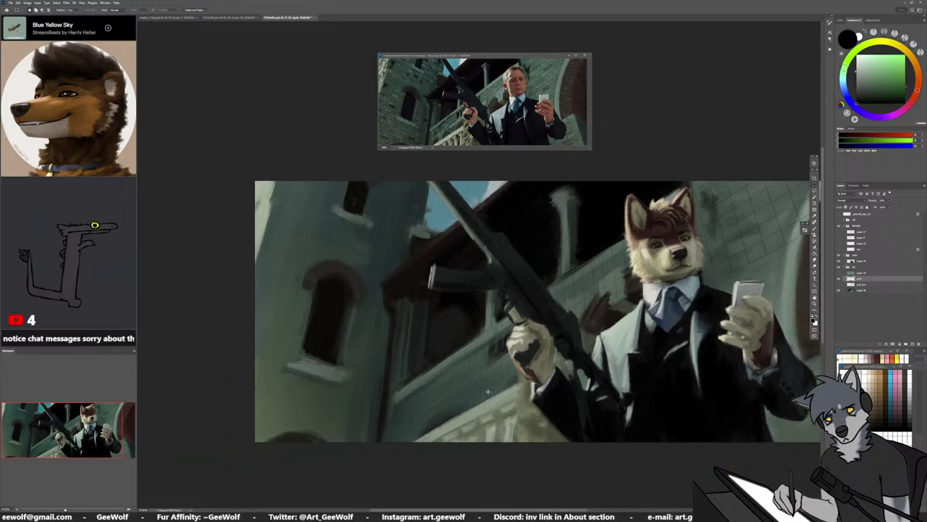
scroll(442, 398, up, 3)
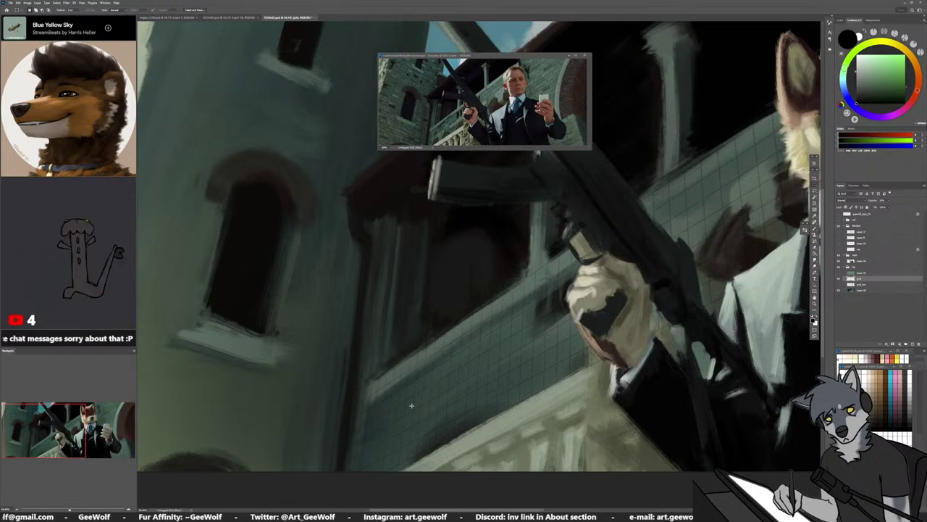
click(863, 291)
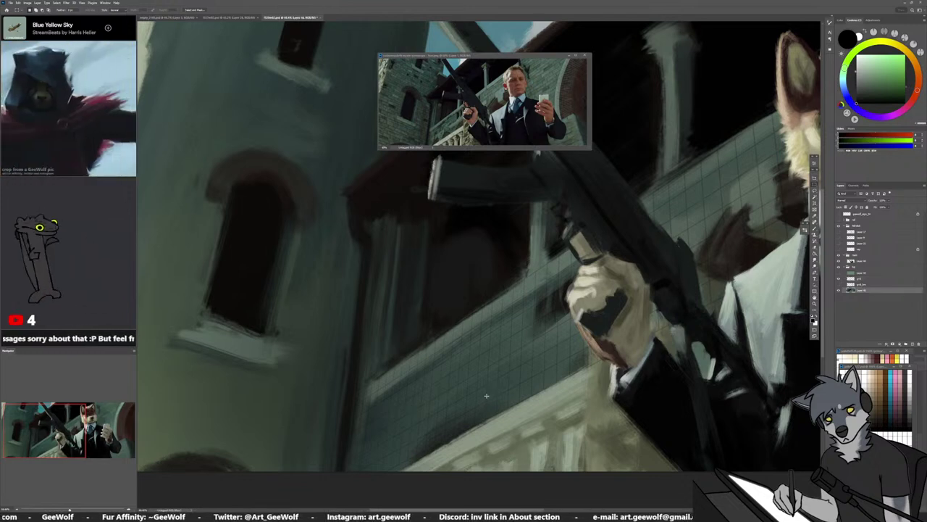
key(b)
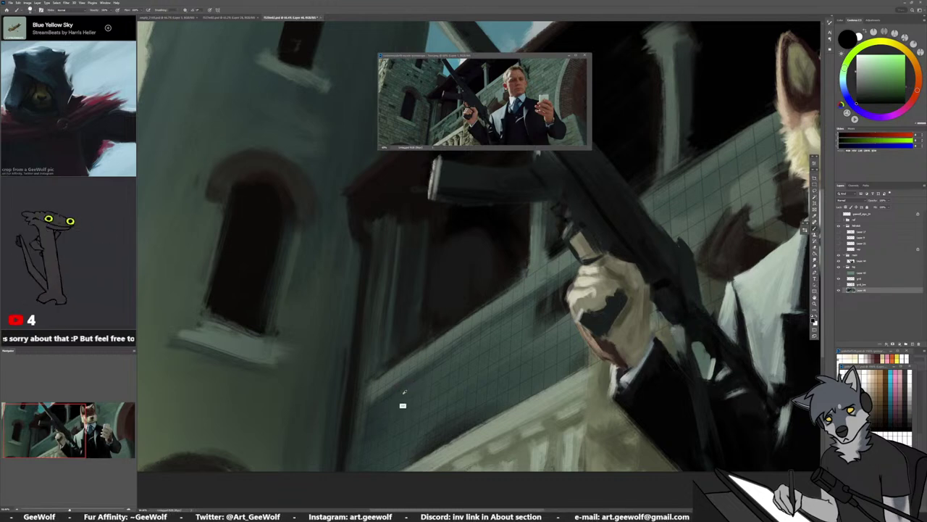
right_click(757, 232)
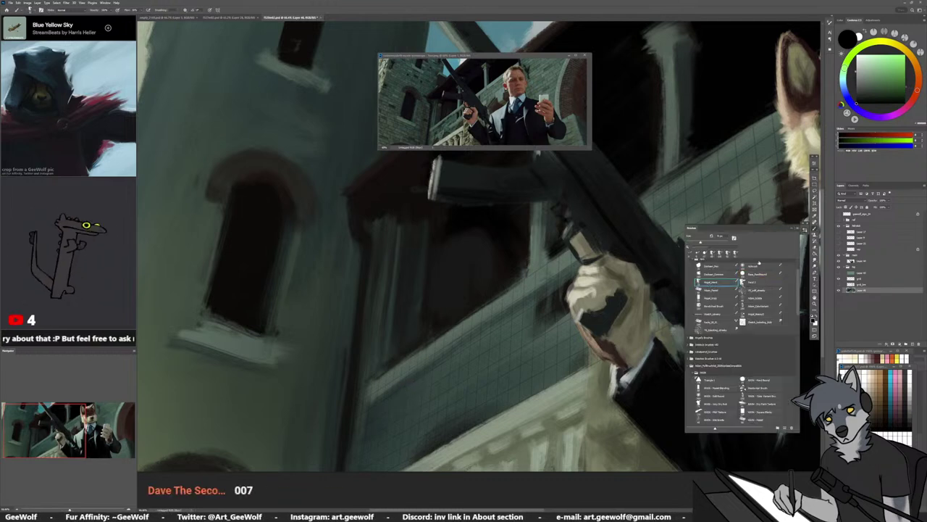
click(795, 228)
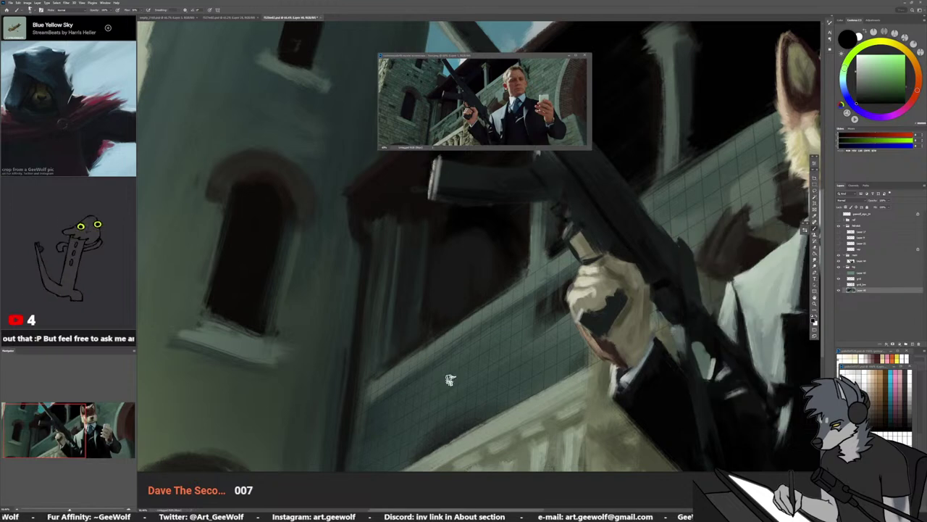
Refine the lower end of the wall's sloping ledge near the tower with dark and grey-green tones sampled from the wall
alt+click(400, 390)
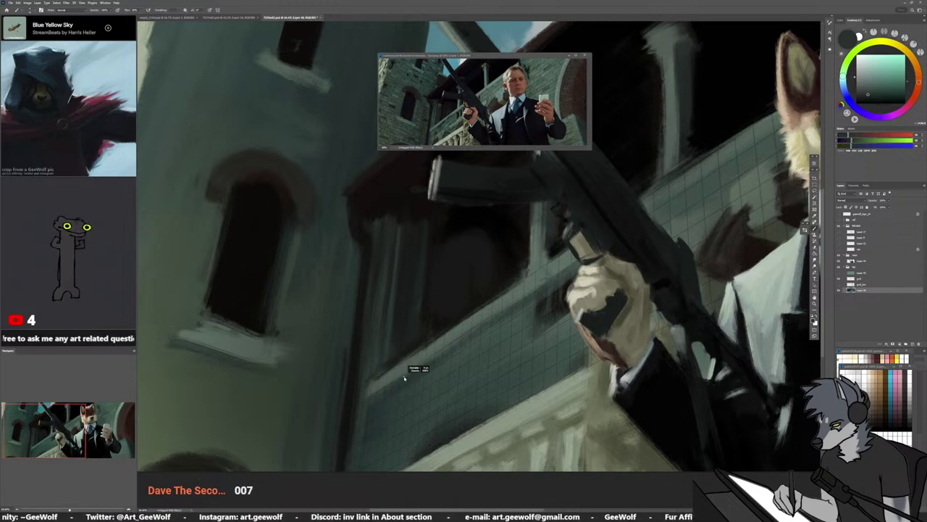
alt+click(381, 377)
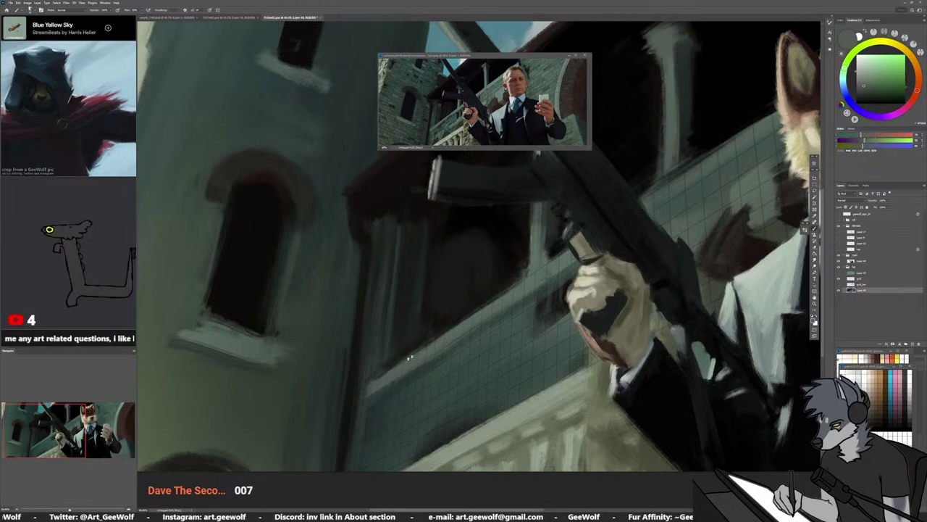
alt+click(491, 290)
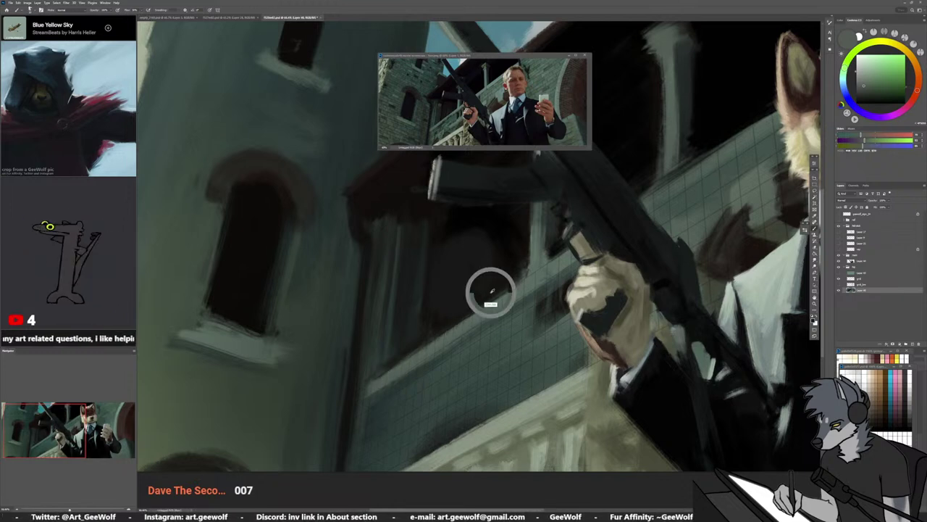
Repaint the column between the tower and the dark opening with sampled tones, cleaning up its base and upper end
alt+click(386, 341)
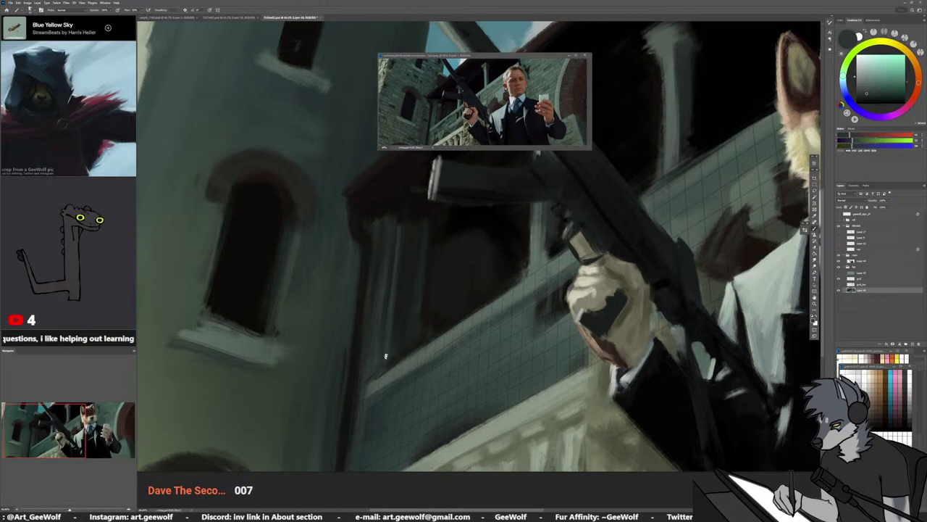
alt+click(395, 355)
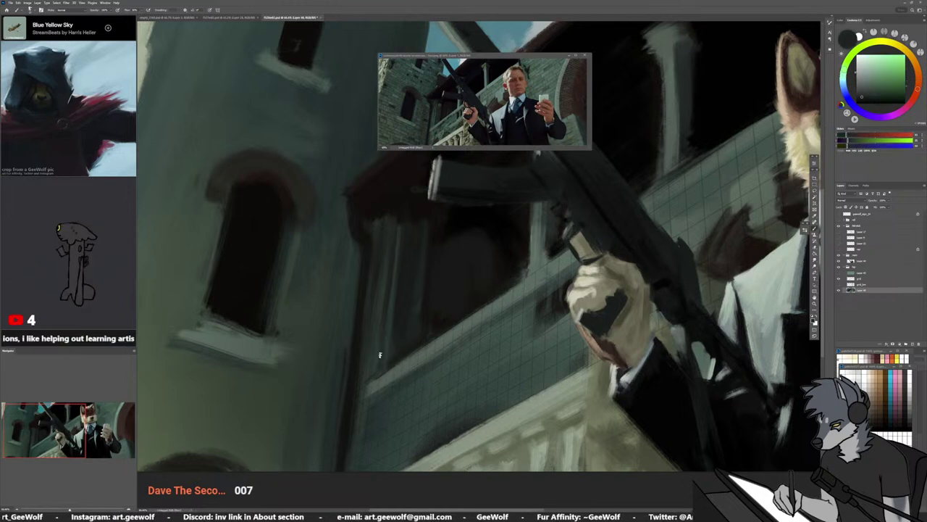
alt+click(372, 357)
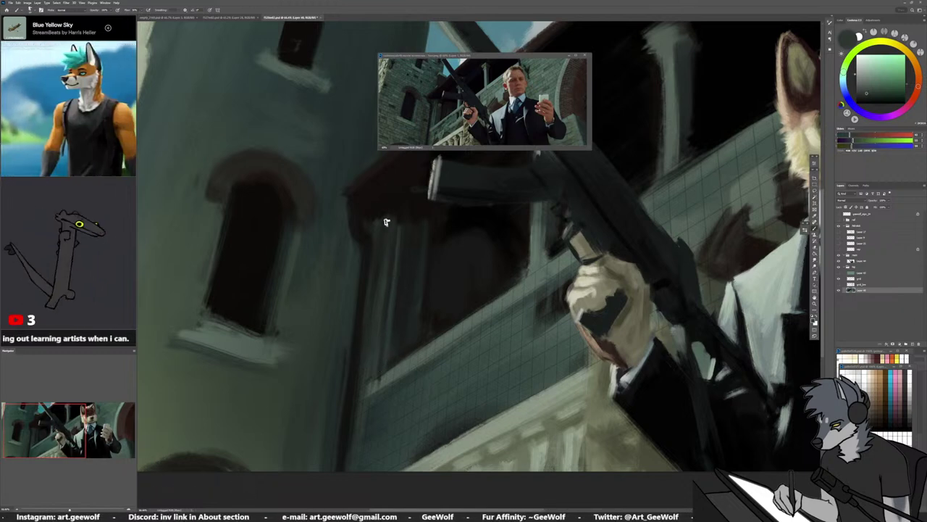
alt+click(410, 247)
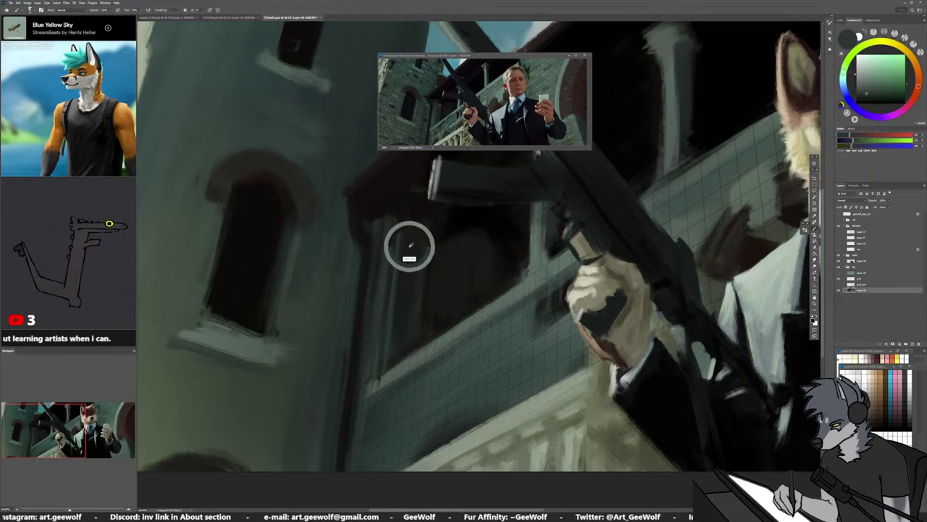
Extend the wall's light ledge to the tower's edge and sharpen it against the dark opening and the wall below
alt+click(368, 390)
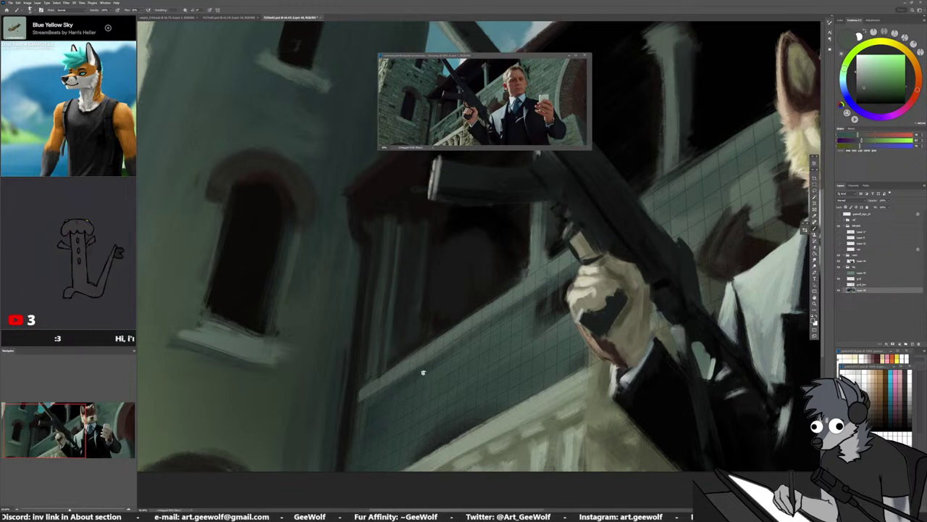
click(866, 90)
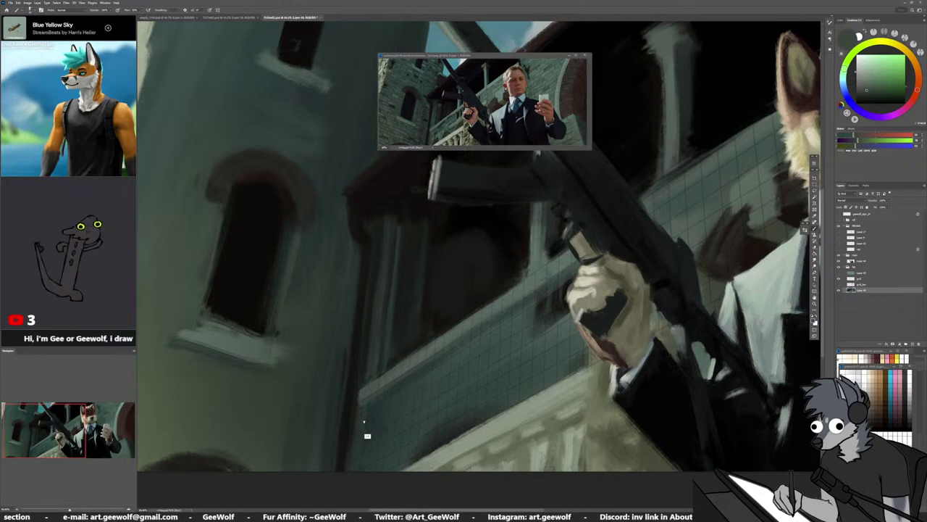
alt+click(434, 335)
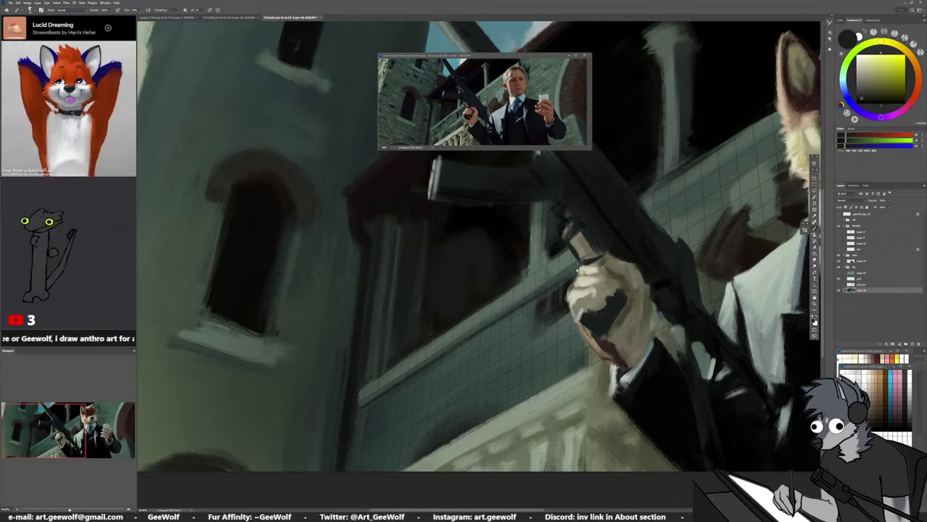
alt+click(447, 347)
alt+right_click(447, 345)
alt+click(454, 347)
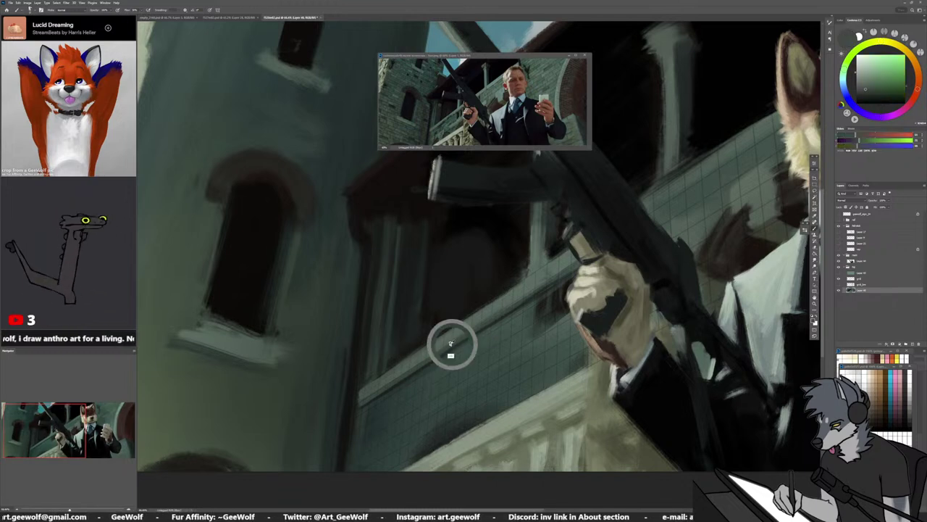
alt+click(524, 312)
Block in a dark, sharp-cornered window opening in the wall beside the gun hand and clean its edges with sampled wall green
drag(560, 314, 475, 378)
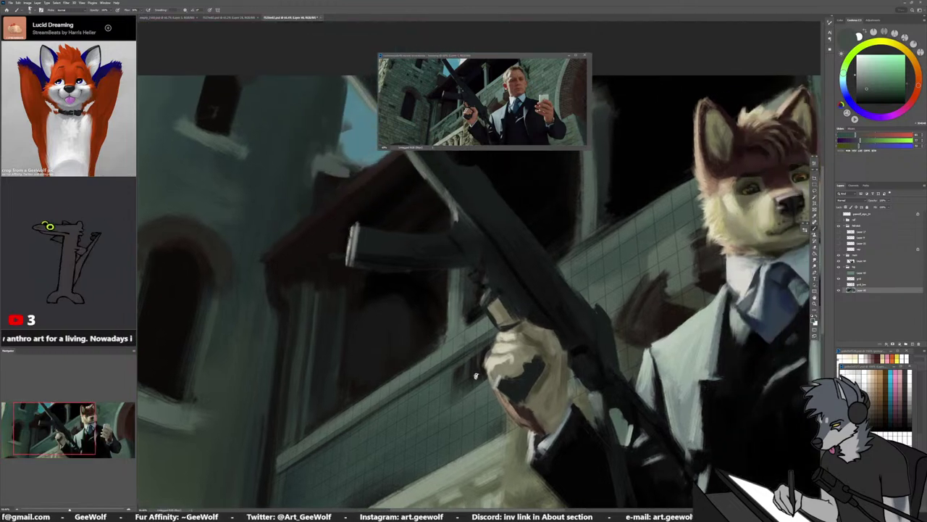
alt+click(459, 336)
drag(445, 397, 443, 384)
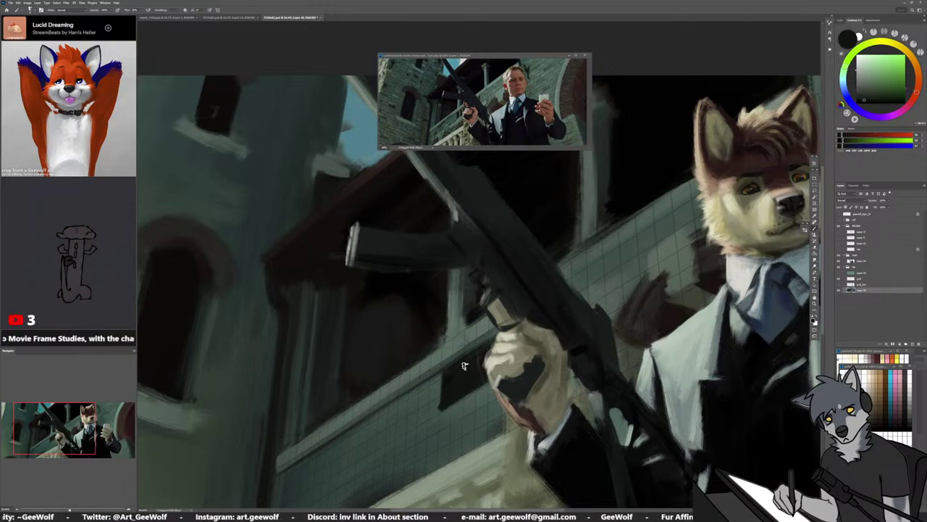
alt+click(432, 414)
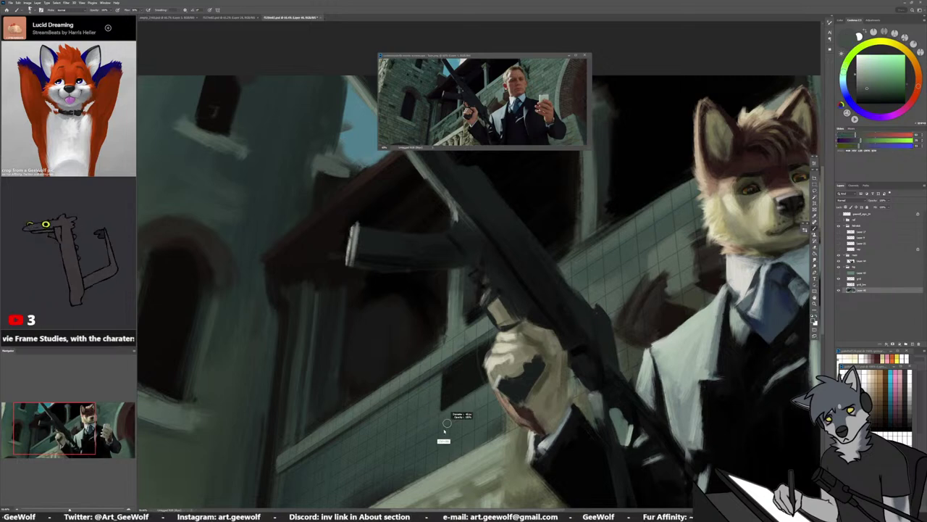
Refine the ledge above the new window opening with lighter grey-green and paint a light sloping sill along the wall beneath it
alt+click(436, 358)
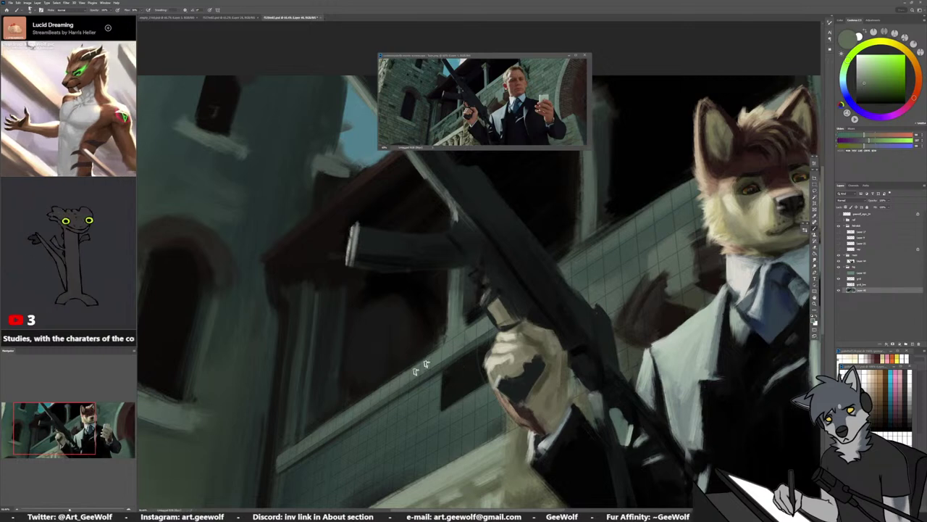
click(859, 79)
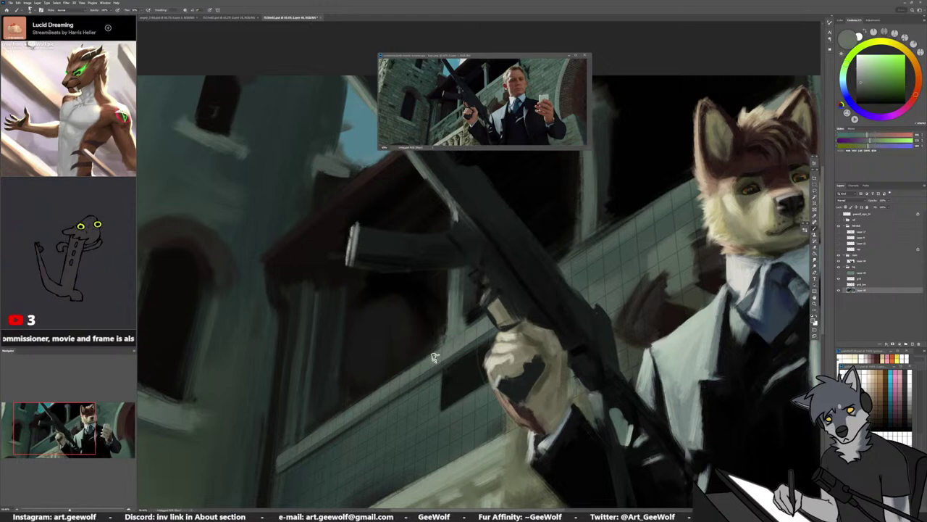
mouse_move(456, 336)
mouse_down()
mouse_move(479, 348)
mouse_move(484, 373)
mouse_up()
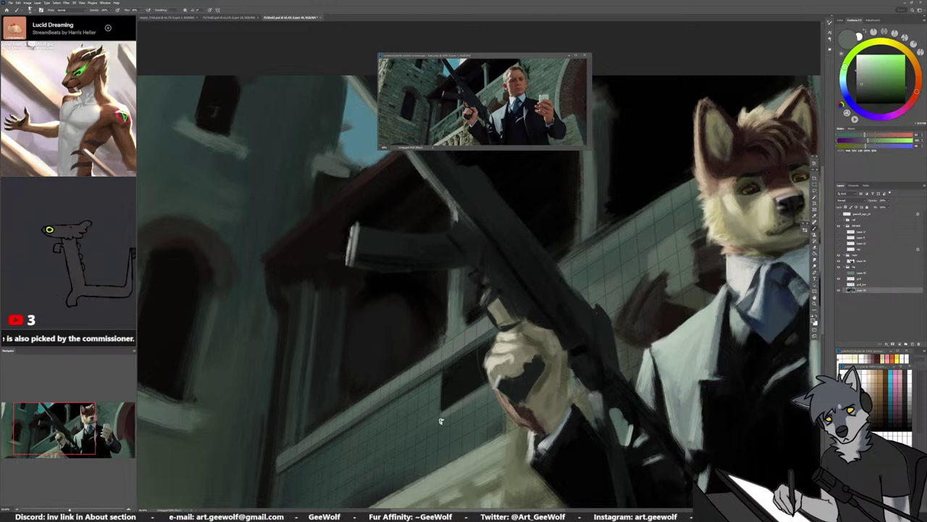
mouse_move(440, 416)
mouse_down()
mouse_move(446, 424)
mouse_move(496, 416)
mouse_move(459, 395)
mouse_up()
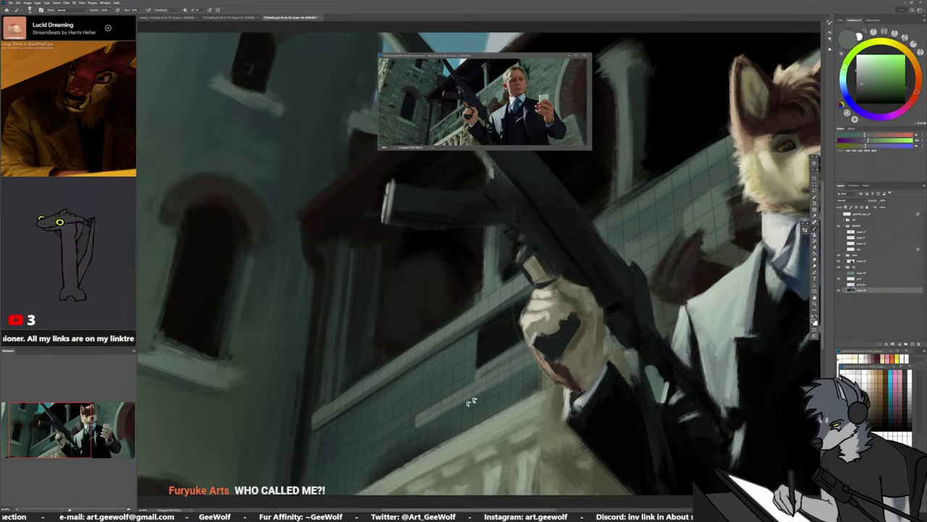
Repaint the wall beneath the light sloping sill with sampled and slightly adjusted dark greens
alt+click(401, 399)
alt+right_click(462, 416)
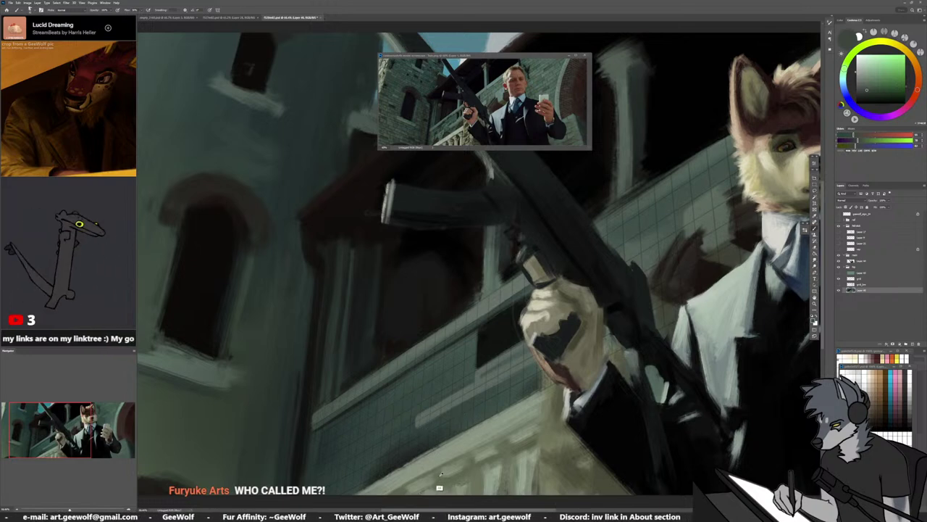
alt+click(442, 474)
alt+click(465, 449)
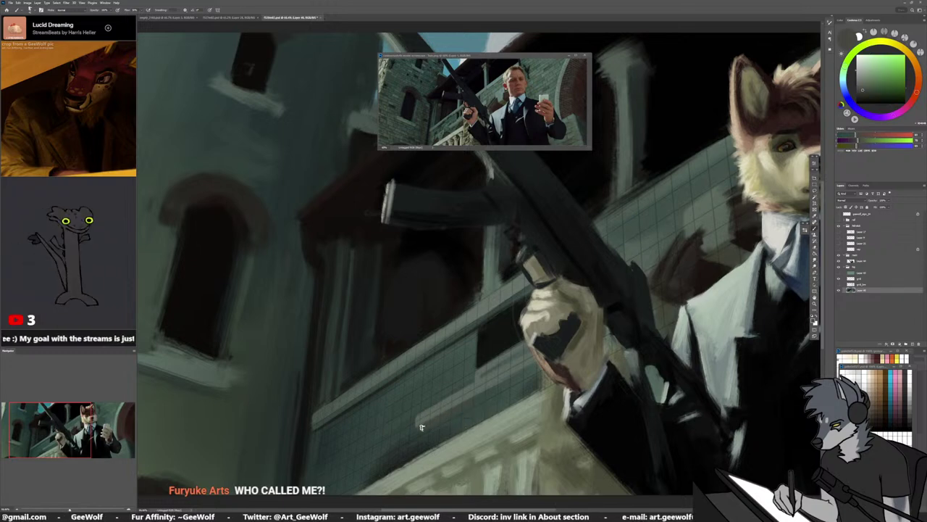
click(866, 87)
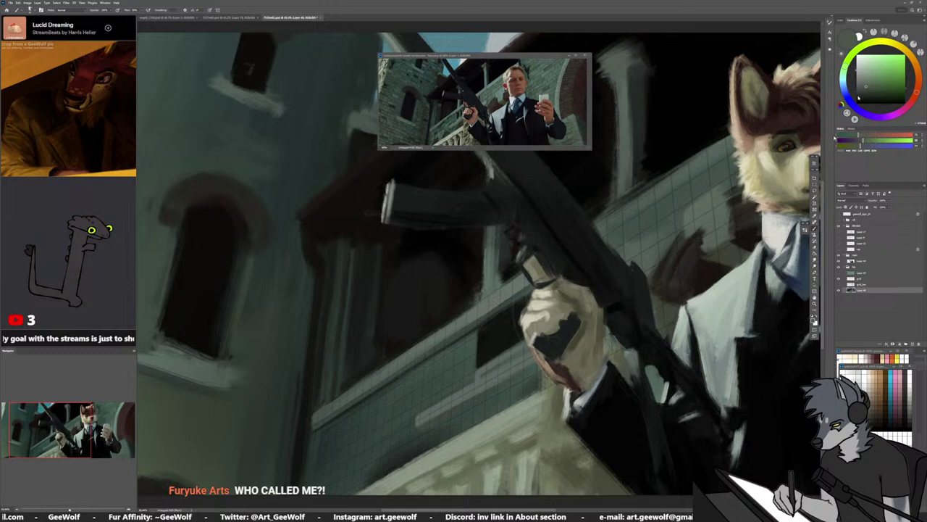
alt+click(432, 426)
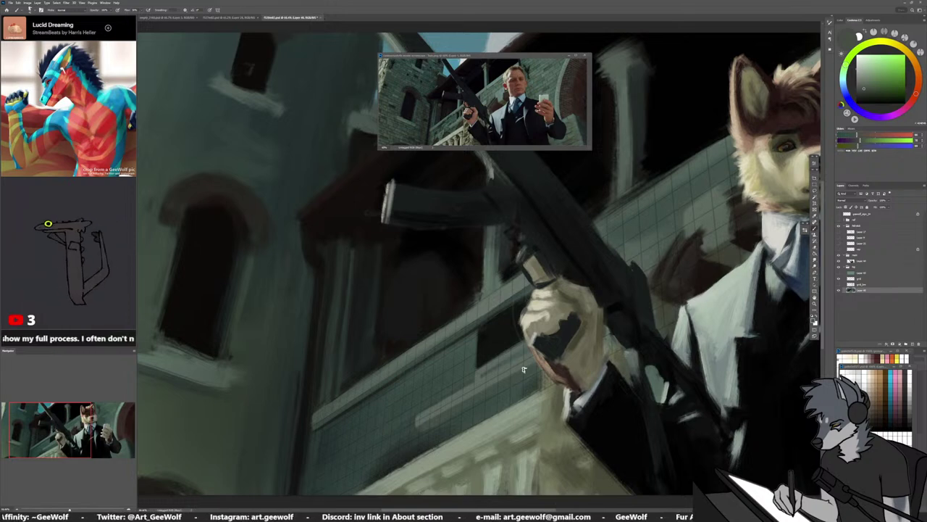
Tidy the wall around the sill and divide the dark window opening beside the gun hand with light vertical bars
mouse_move(453, 429)
mouse_down()
mouse_move(412, 452)
mouse_move(402, 420)
mouse_move(541, 355)
mouse_move(543, 366)
mouse_move(469, 424)
mouse_move(478, 386)
mouse_up()
click(476, 419)
key(b)
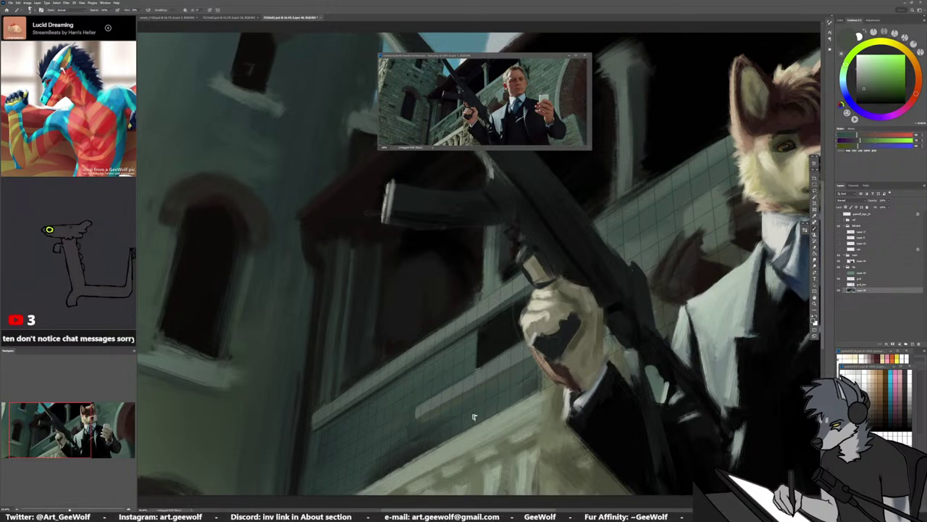
alt+click(479, 377)
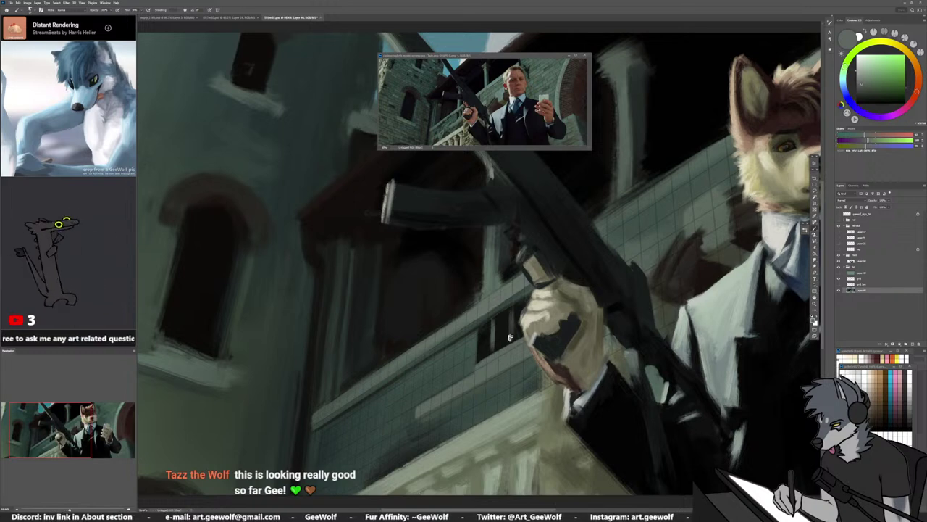
Paint the top edge of the balustrade rail below the wall with a lighter yellow-grey, keeping the line straight along its slope
drag(575, 416, 561, 337)
drag(498, 368, 532, 376)
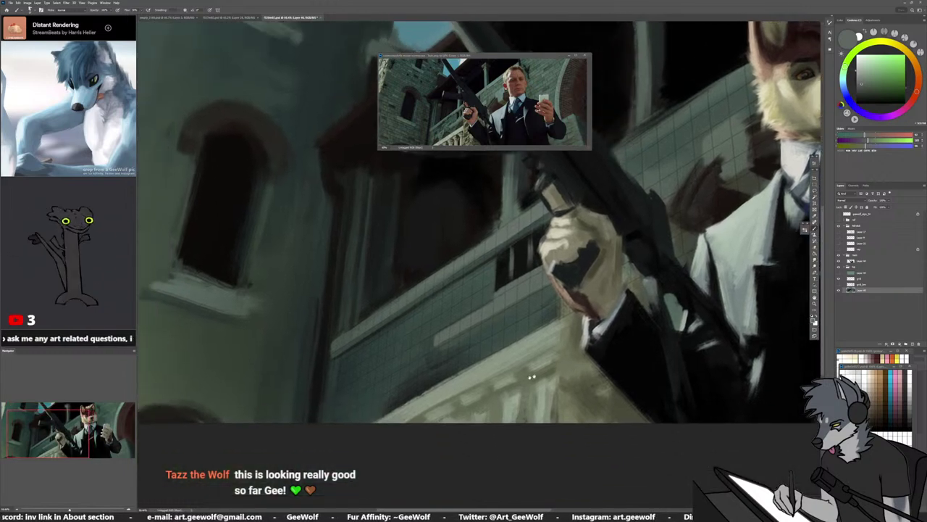
alt+click(402, 414)
alt+click(398, 415)
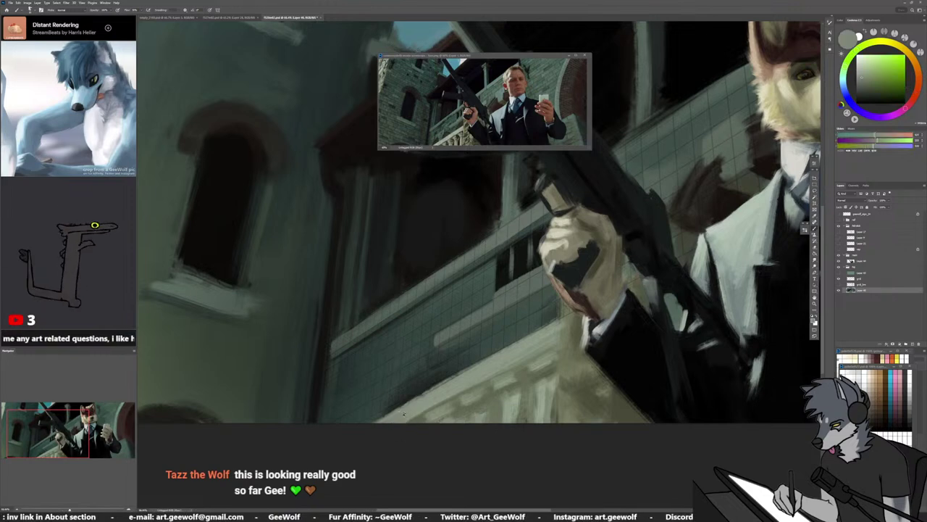
click(862, 72)
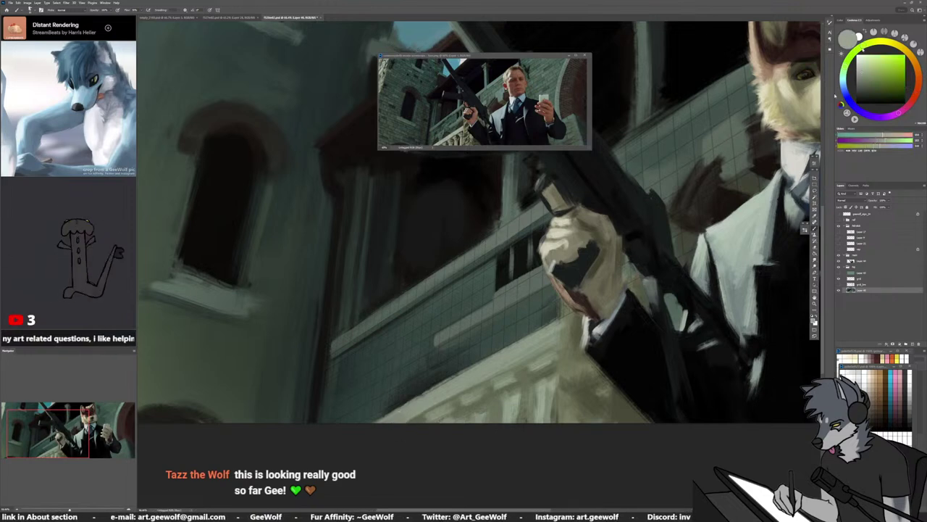
drag(368, 422, 418, 398)
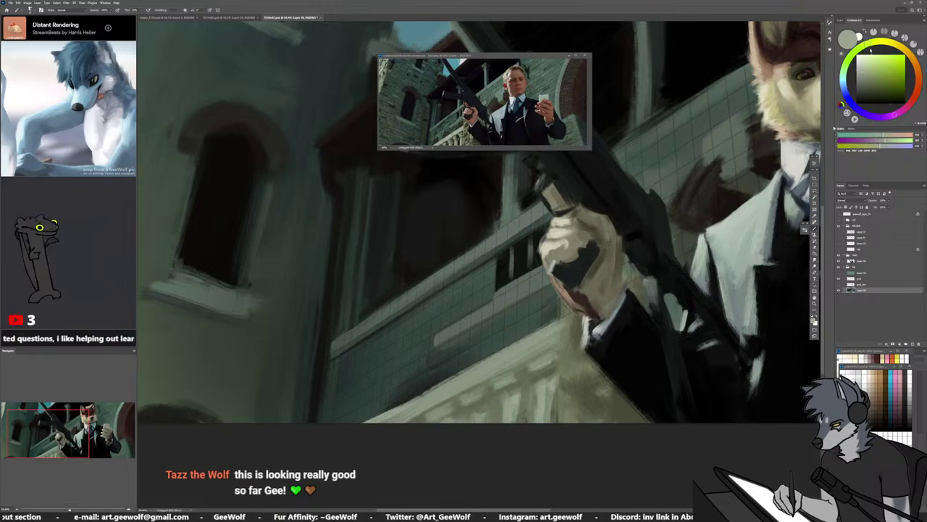
drag(369, 420, 468, 372)
drag(420, 392, 486, 361)
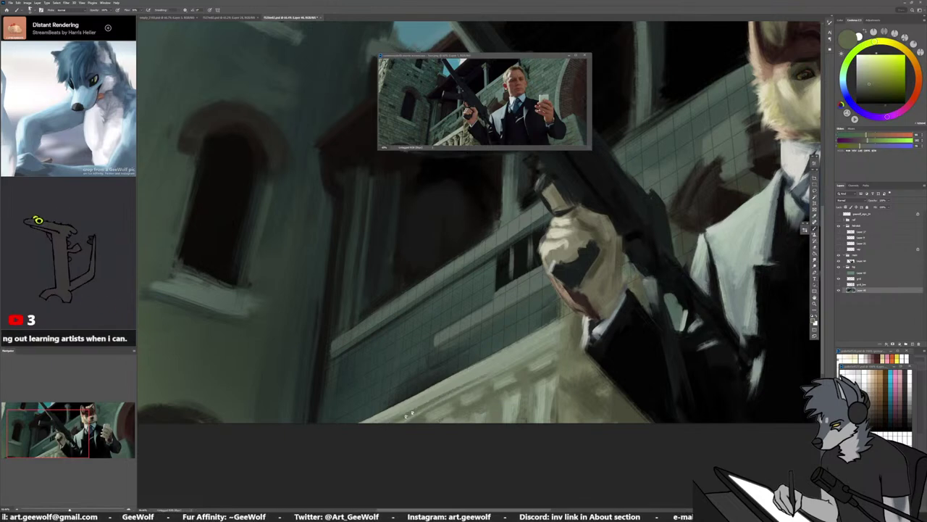
Refine the rail's lit top face and the olive shade beneath it with tones sampled from the rail
mouse_move(507, 365)
mouse_down()
mouse_move(554, 341)
mouse_move(474, 379)
mouse_up()
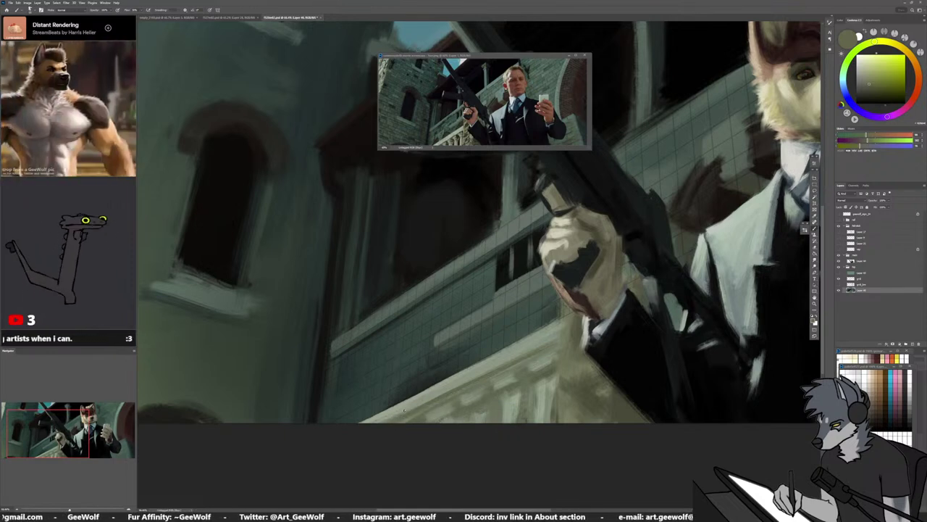
alt+click(361, 423)
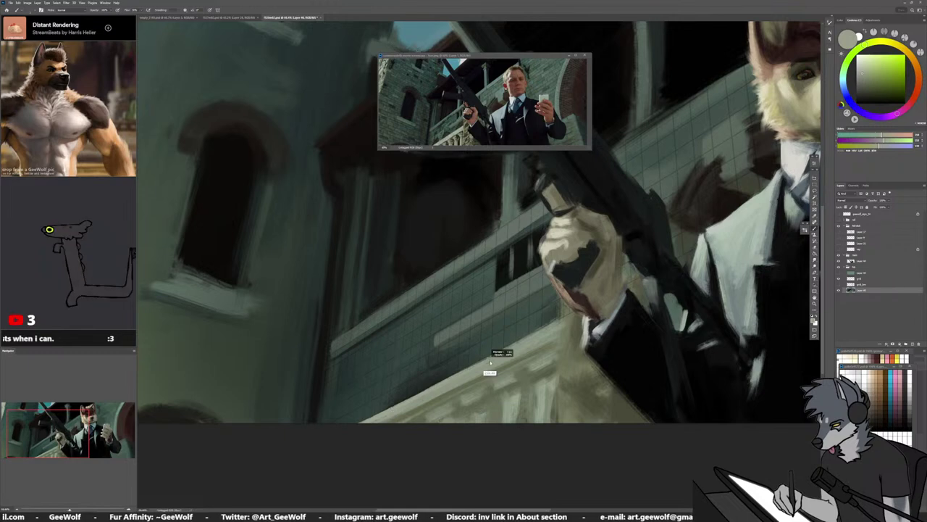
alt+click(405, 404)
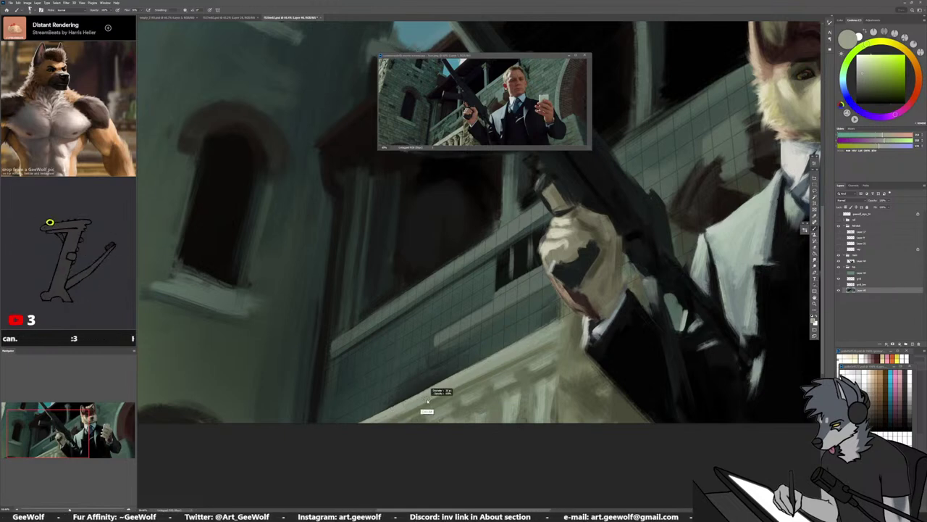
alt+click(392, 412)
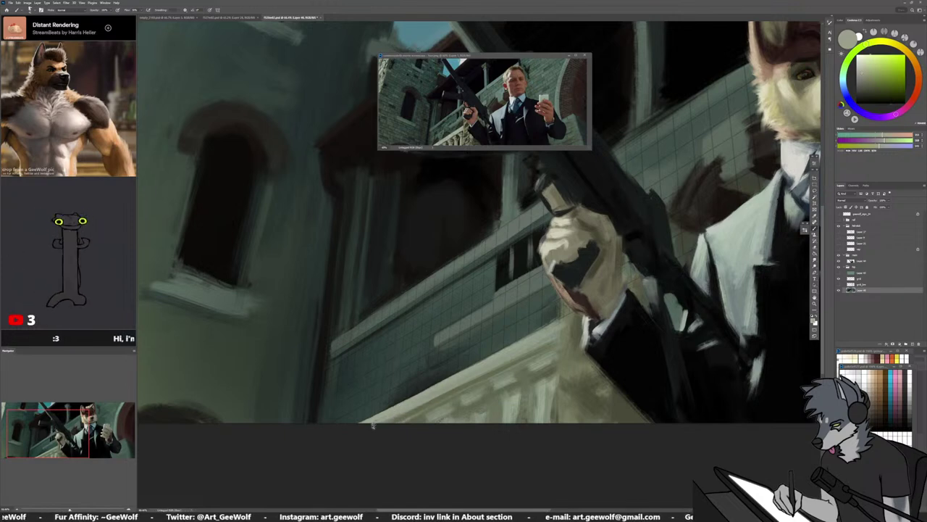
Paint a row of small dark olive notches along the underside of the balustrade rail
alt+click(411, 414)
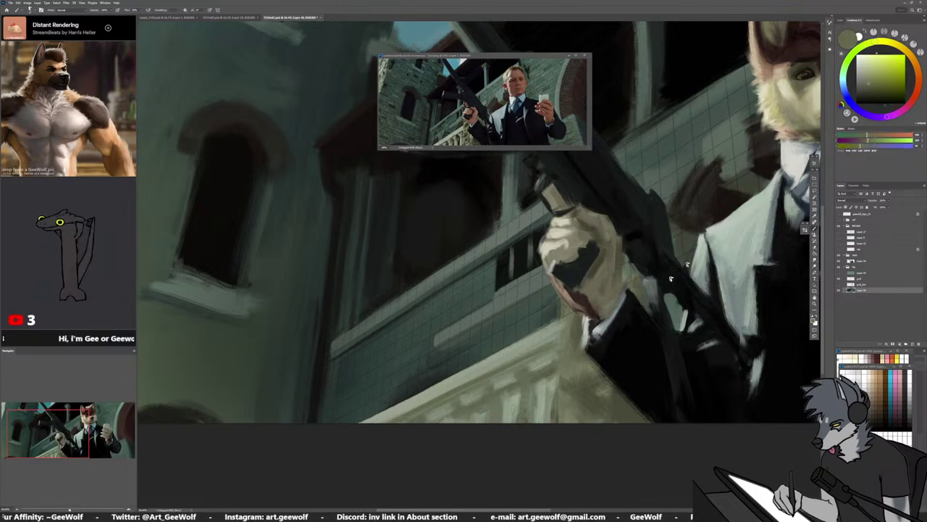
alt+click(431, 417)
drag(402, 423, 457, 389)
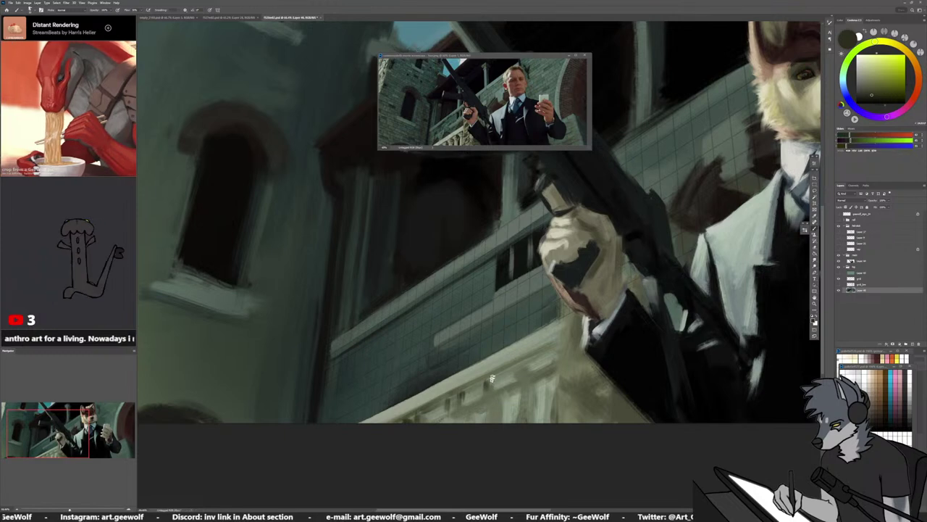
Define the edge of the pillar at the balustrade's end with sampled olive and a pale yellow highlight running down it
alt+click(567, 354)
drag(555, 357, 549, 438)
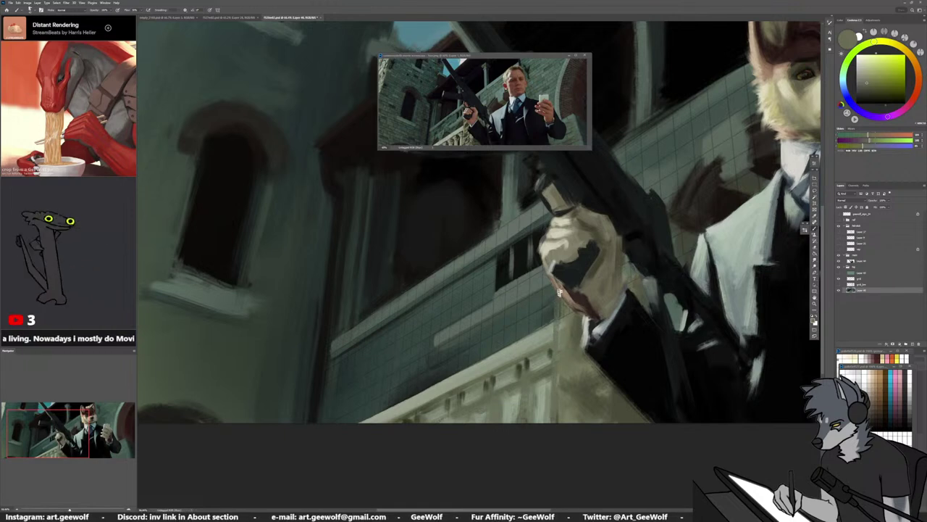
click(867, 76)
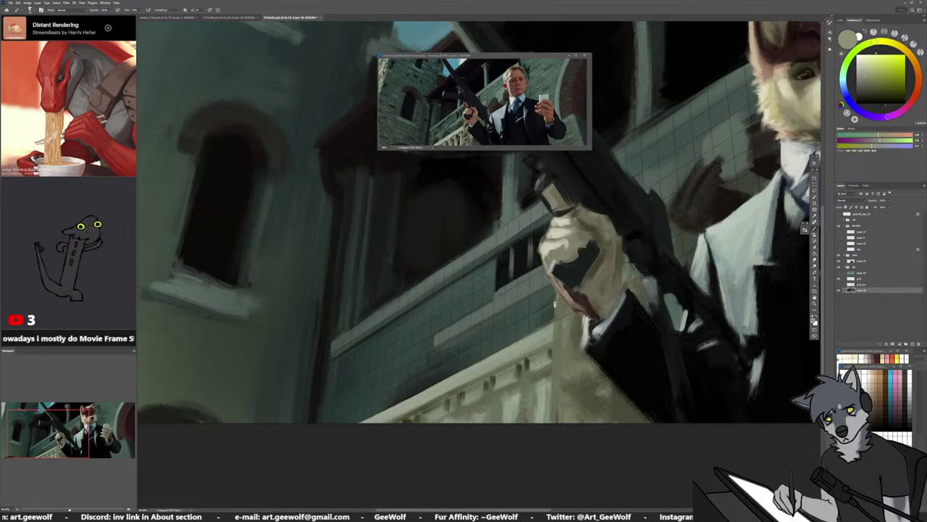
click(866, 67)
click(880, 45)
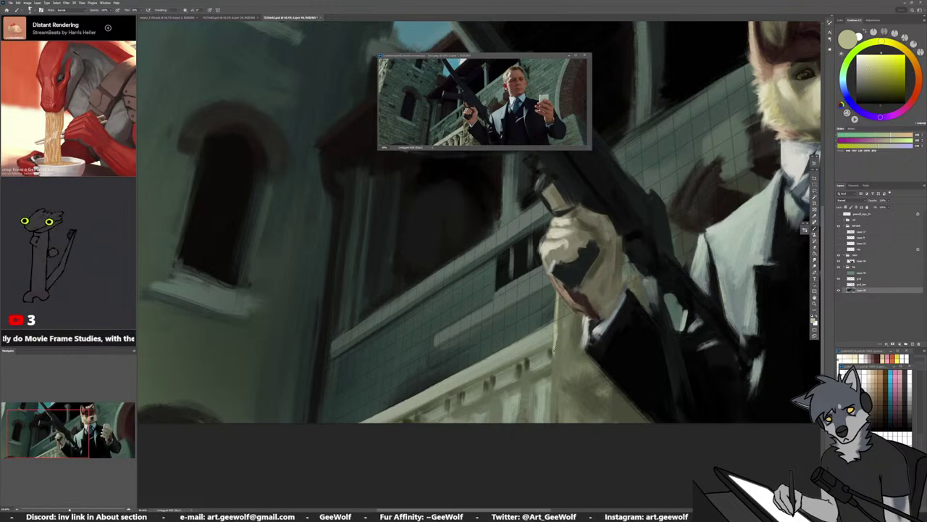
drag(555, 354, 546, 448)
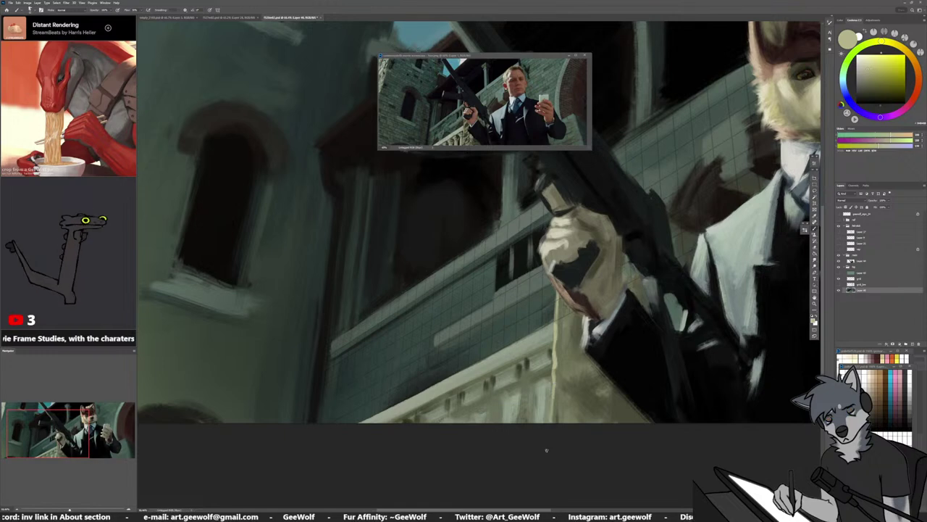
drag(555, 377, 556, 447)
Soften the dark notches under the balustrade rail by painting over them with sampled grey-green and olive tones
drag(575, 358, 521, 399)
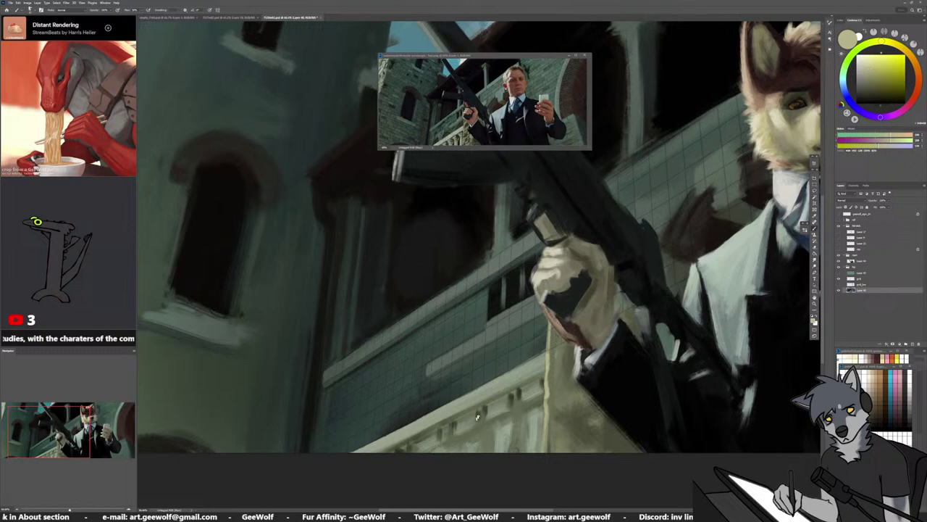
alt+click(427, 437)
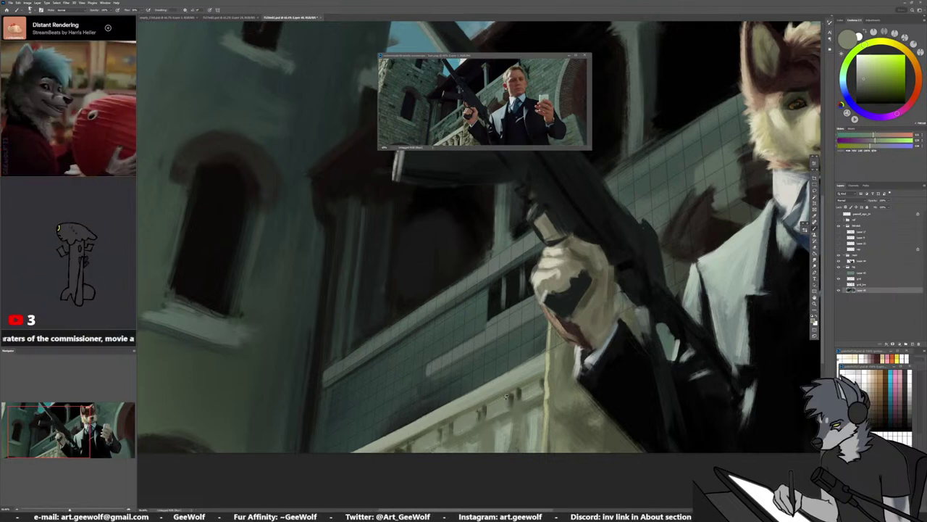
alt+click(449, 435)
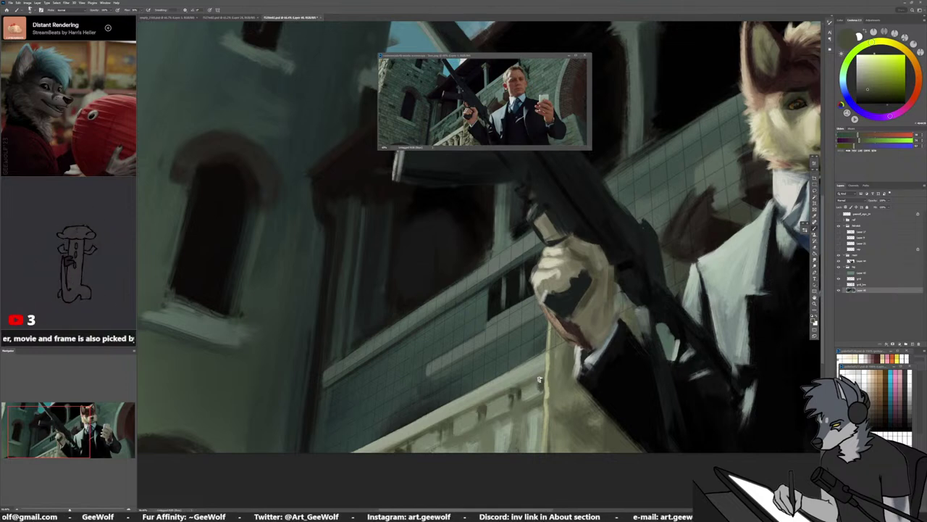
alt+click(520, 395)
alt+click(517, 402)
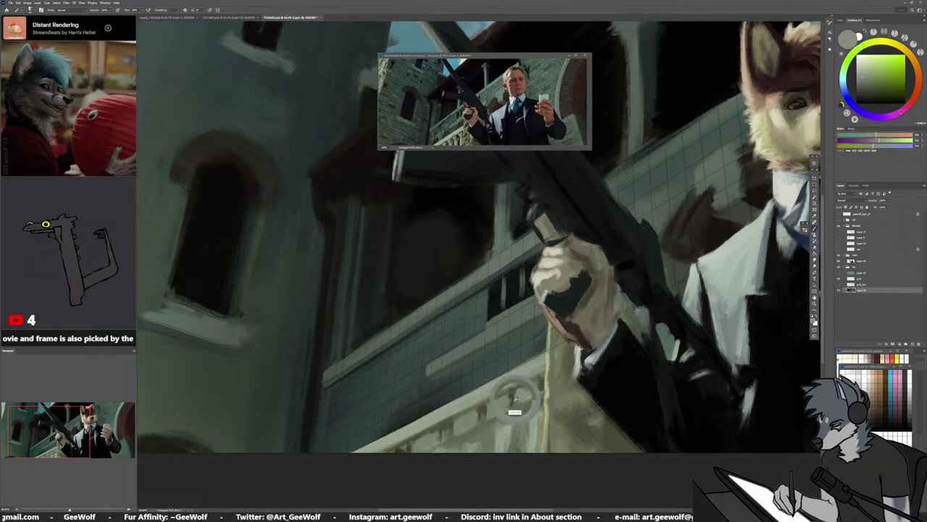
alt+click(512, 404)
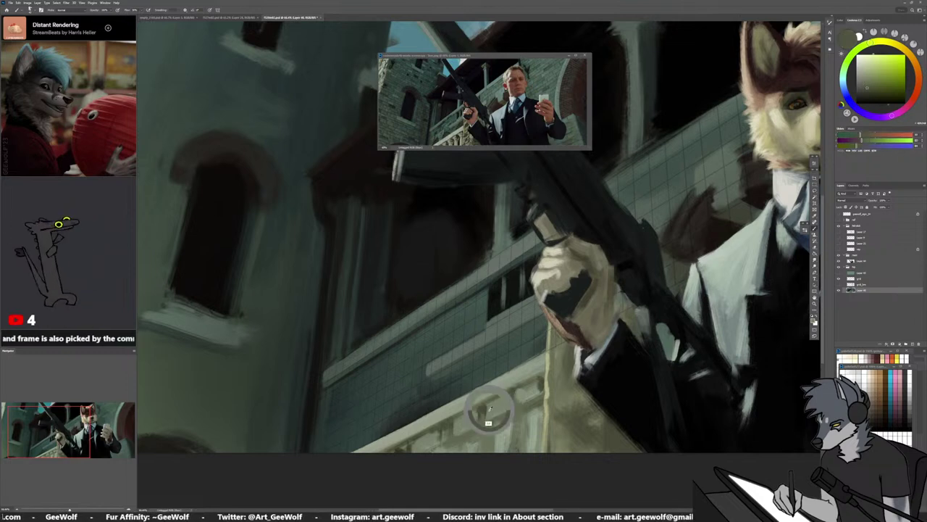
alt+click(490, 410)
alt+click(481, 412)
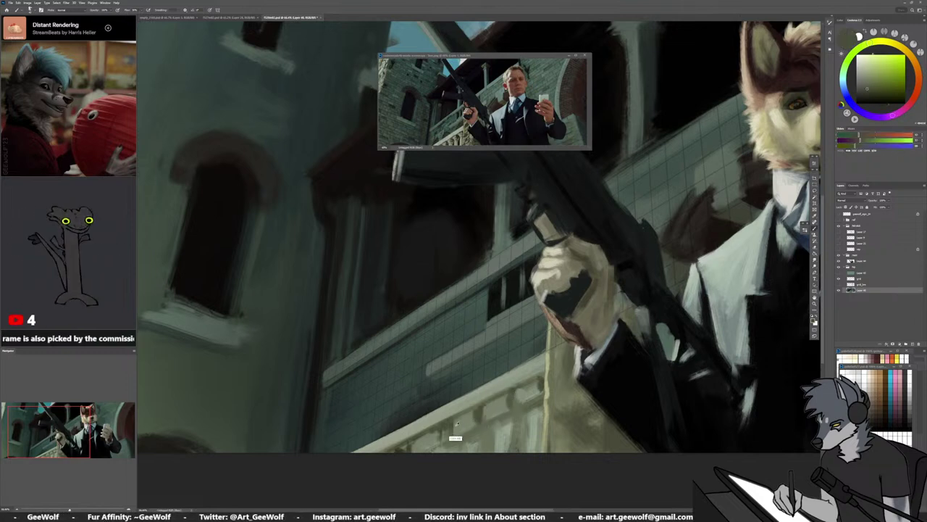
Reshape the blocks and shadows beneath the rail by alternating sampled light stone and darker olive tones
alt+click(451, 435)
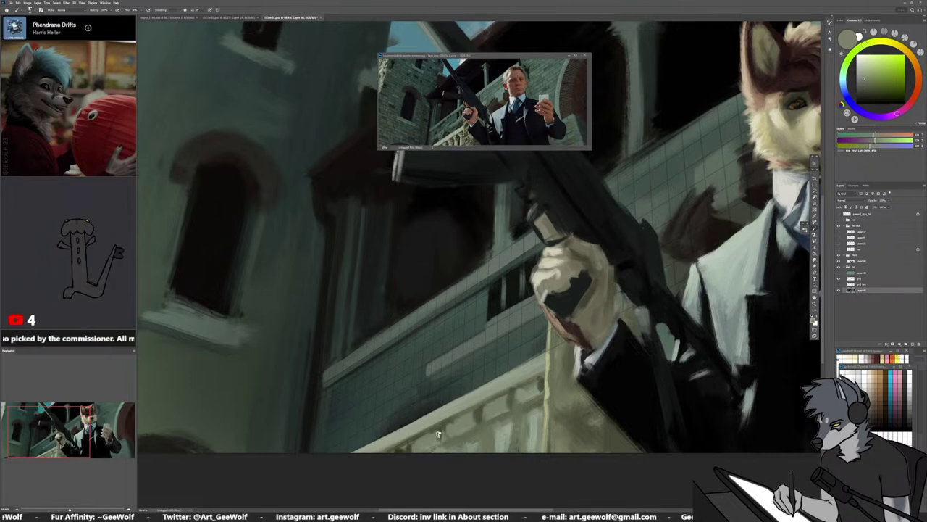
alt+click(437, 435)
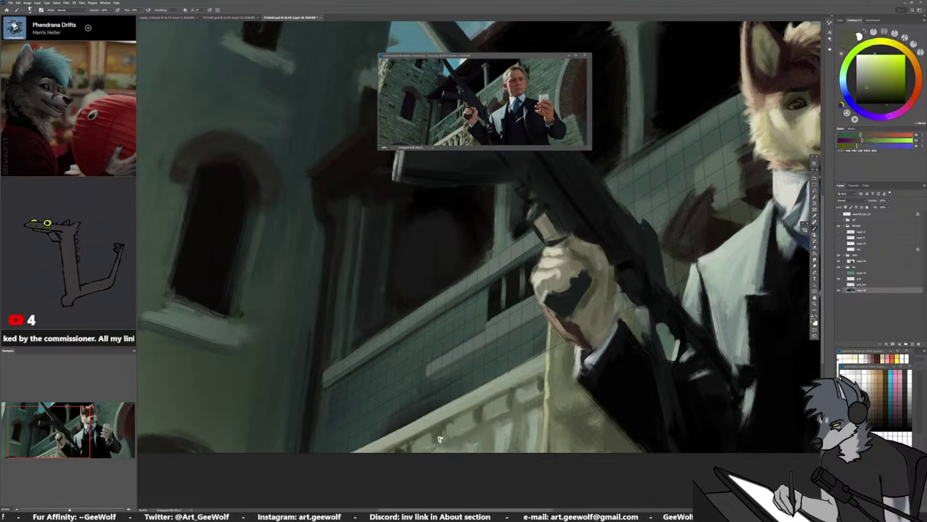
alt+click(442, 434)
alt+click(464, 431)
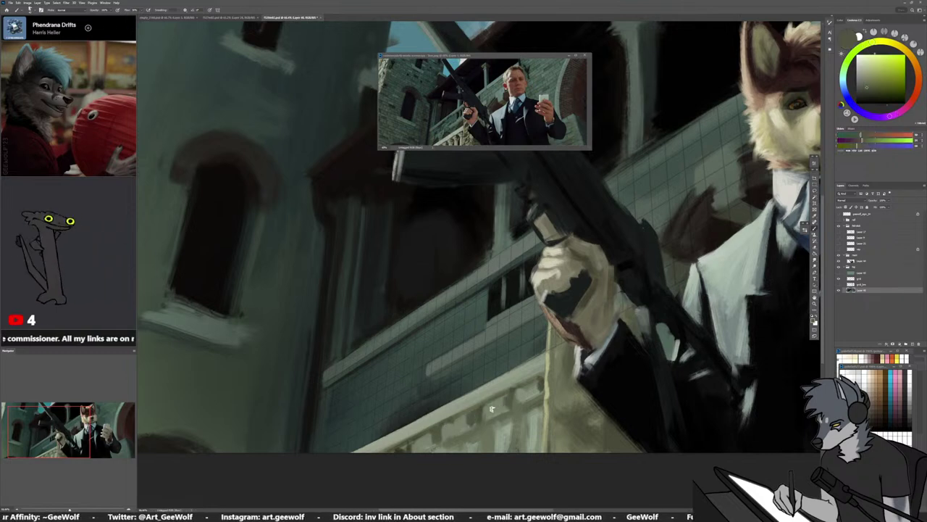
alt+click(483, 423)
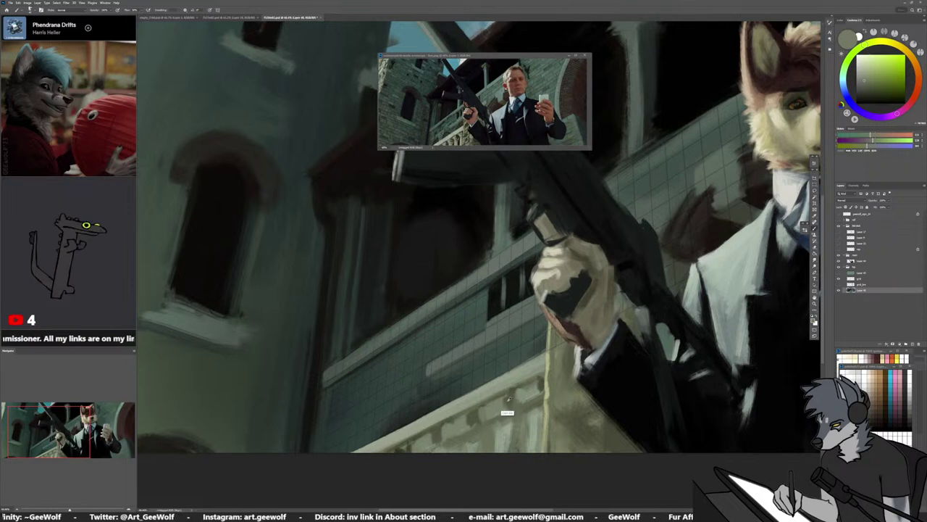
alt+click(509, 399)
alt+click(508, 402)
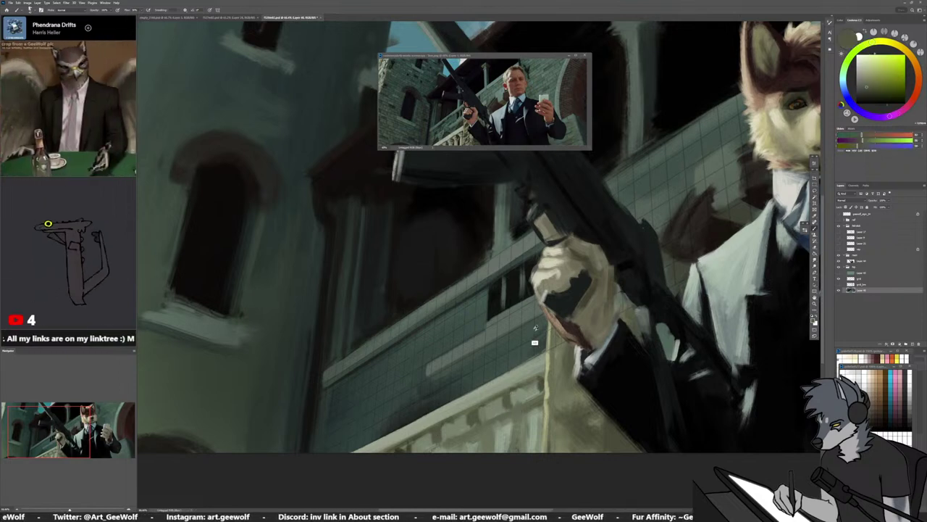
Paint near-black gaps under the rail and between the balusters with the dark tone sampled from the window opening
alt+click(497, 319)
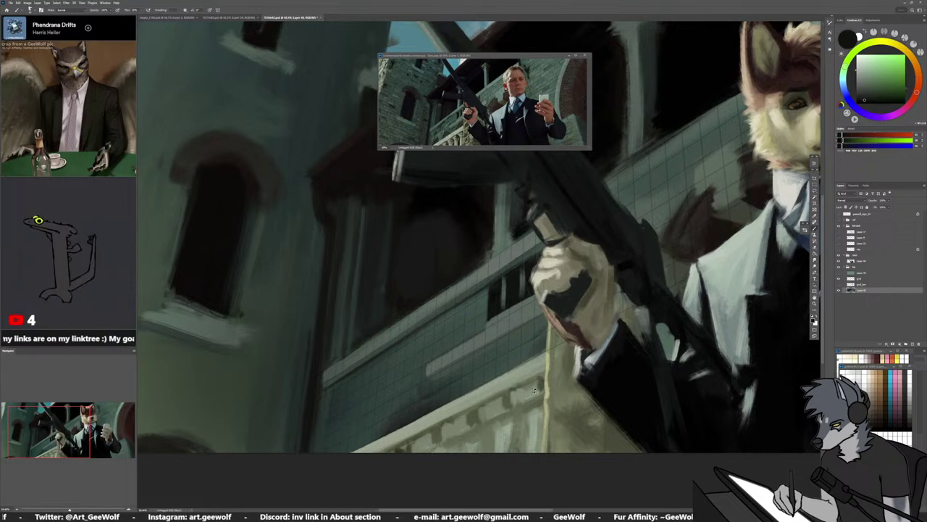
drag(538, 383, 536, 399)
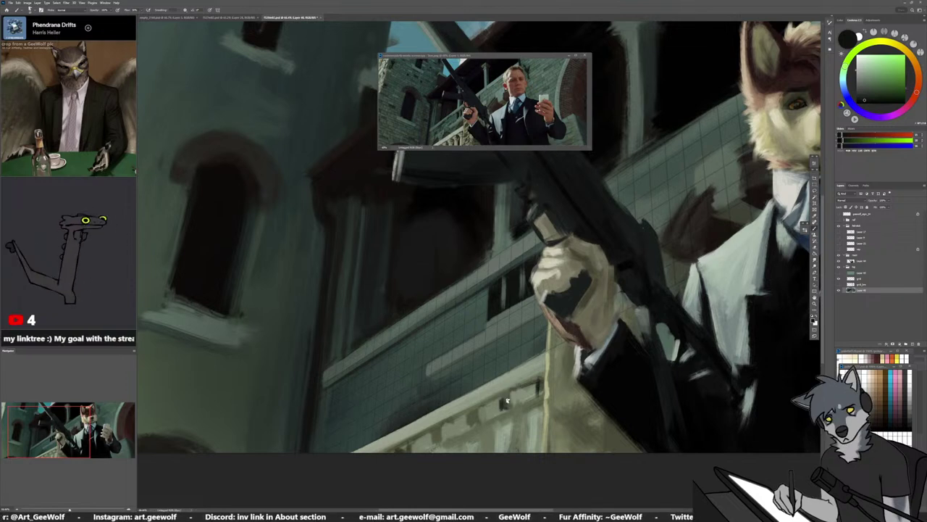
drag(503, 400, 516, 407)
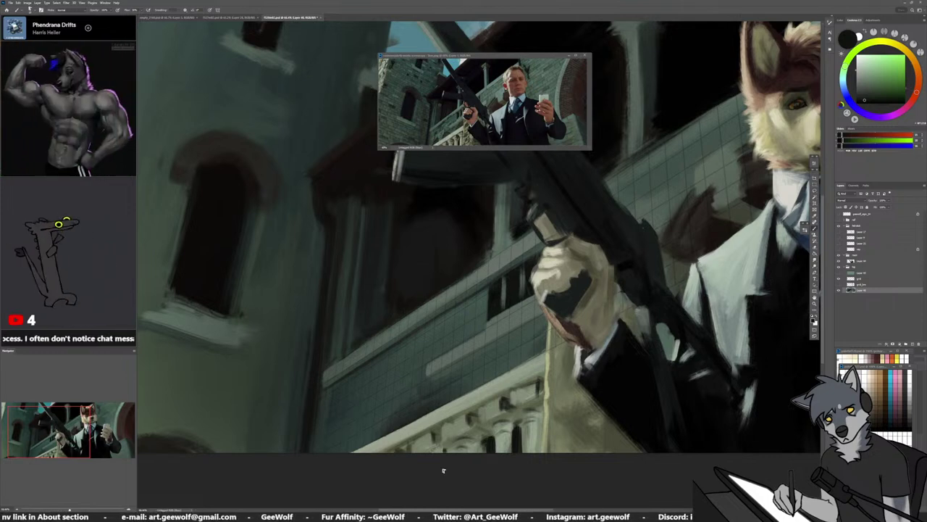
Define the balusters nearest the pillar with sampled grey-green and paler yellowish stone tones
alt+click(488, 423)
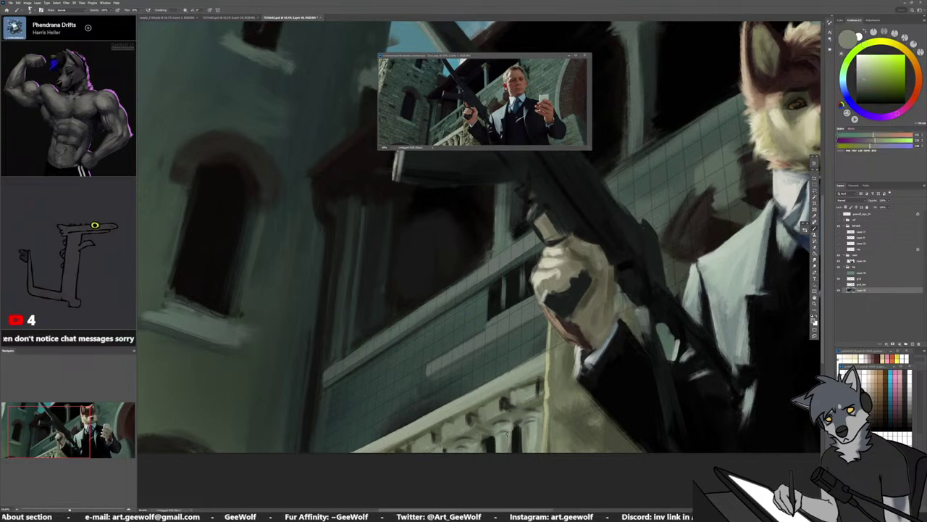
drag(531, 435, 533, 448)
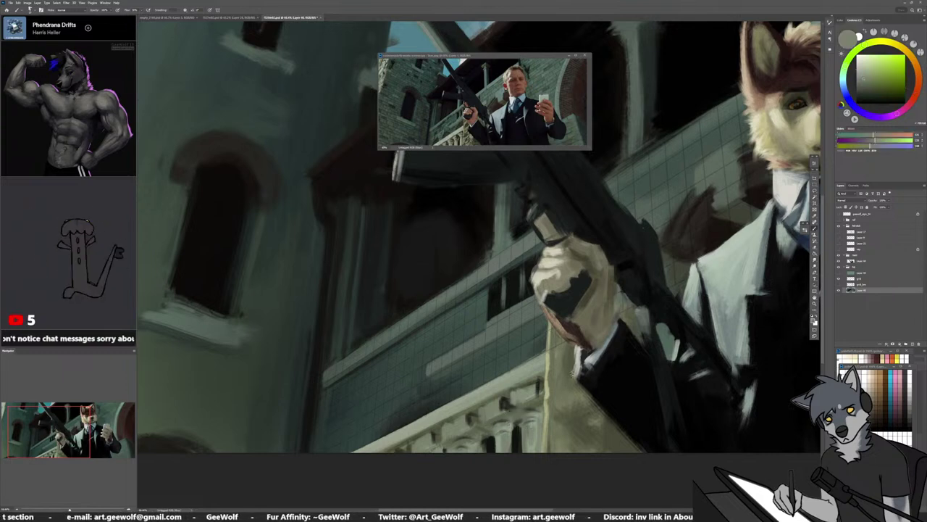
alt+click(770, 214)
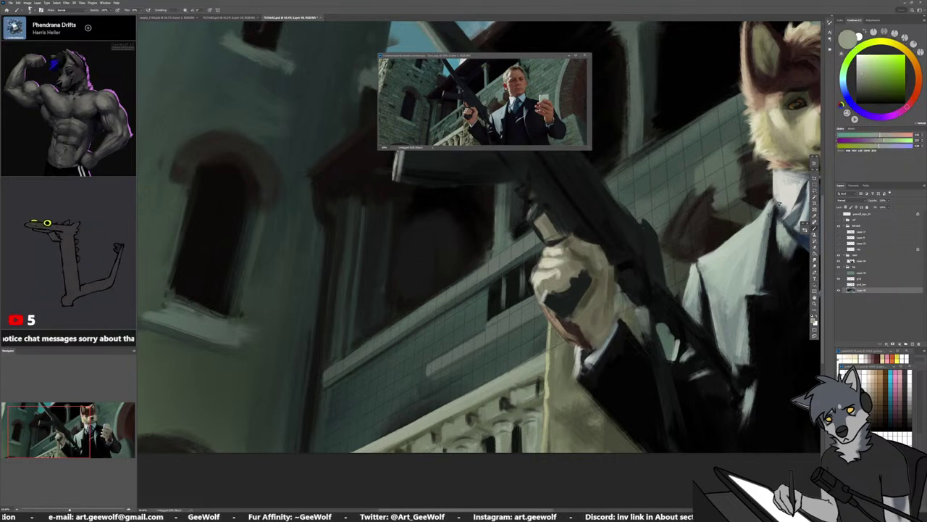
alt+click(547, 397)
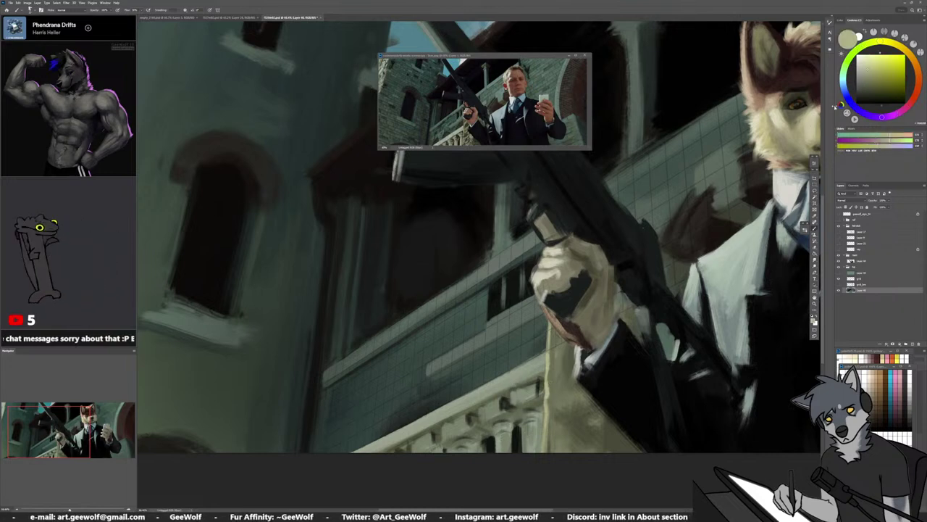
click(862, 67)
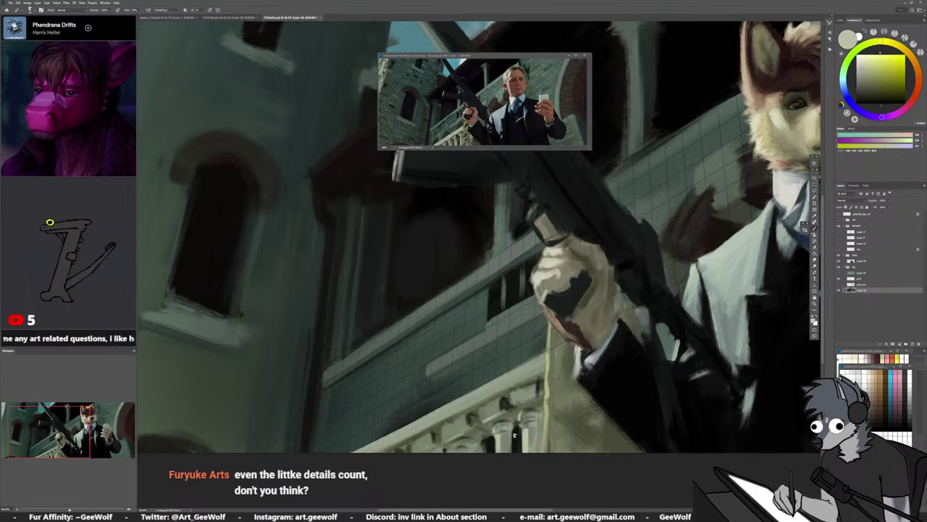
Refine the baluster tops and the rail's junction with the pillar using sampled olive and dark green shadow tones
alt+click(508, 420)
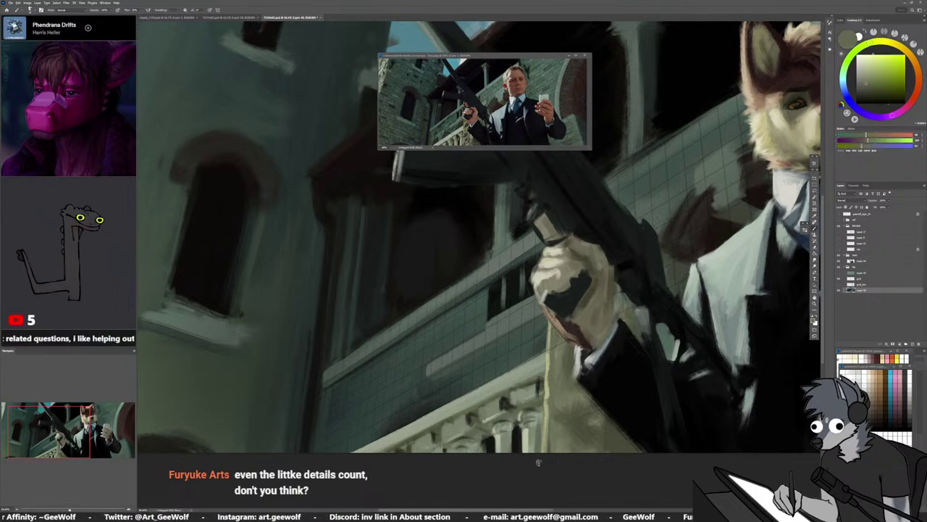
alt+click(541, 419)
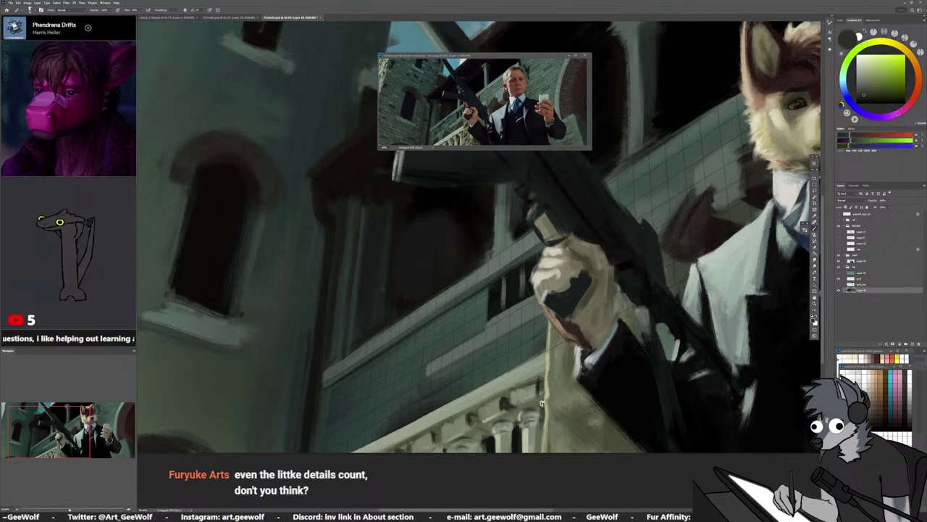
alt+click(543, 406)
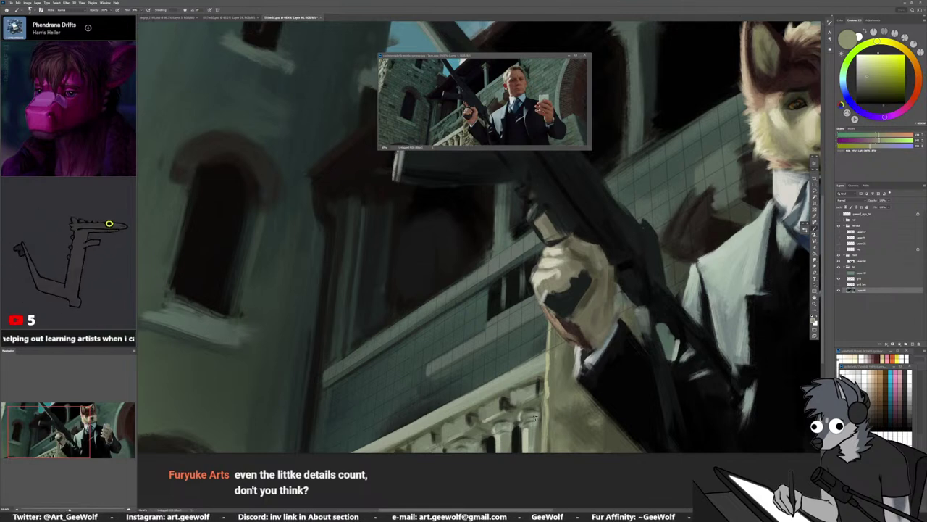
Touch up the far end of the balustrade with sampled dark olive and light stone tones, brightening the rail's edge
alt+click(469, 413)
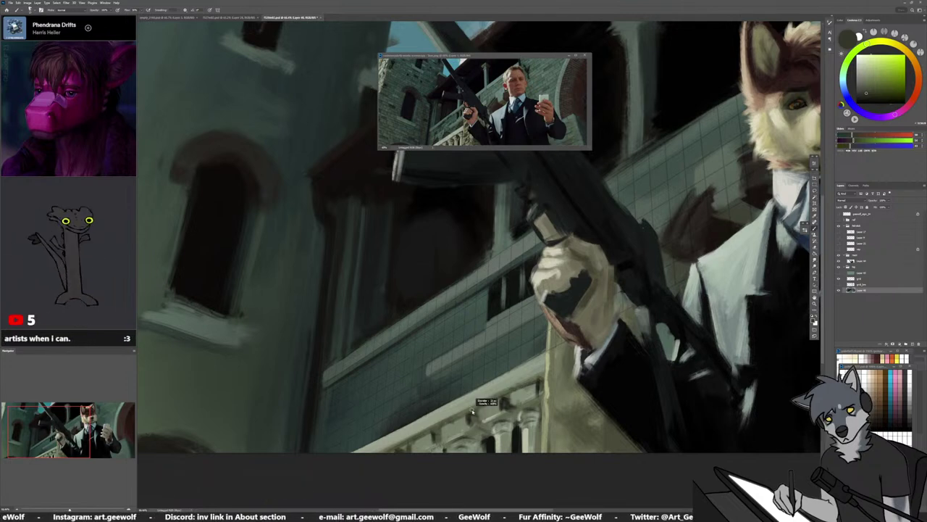
alt+click(423, 442)
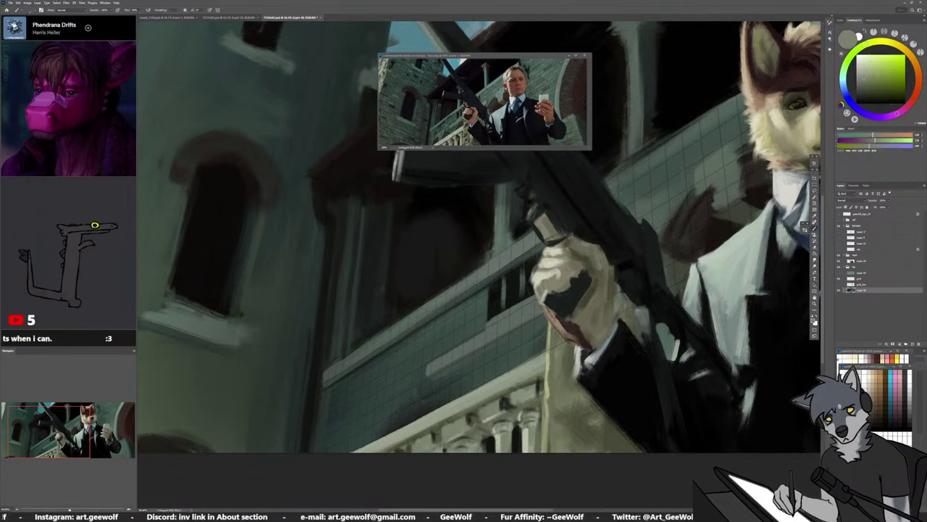
alt+click(388, 442)
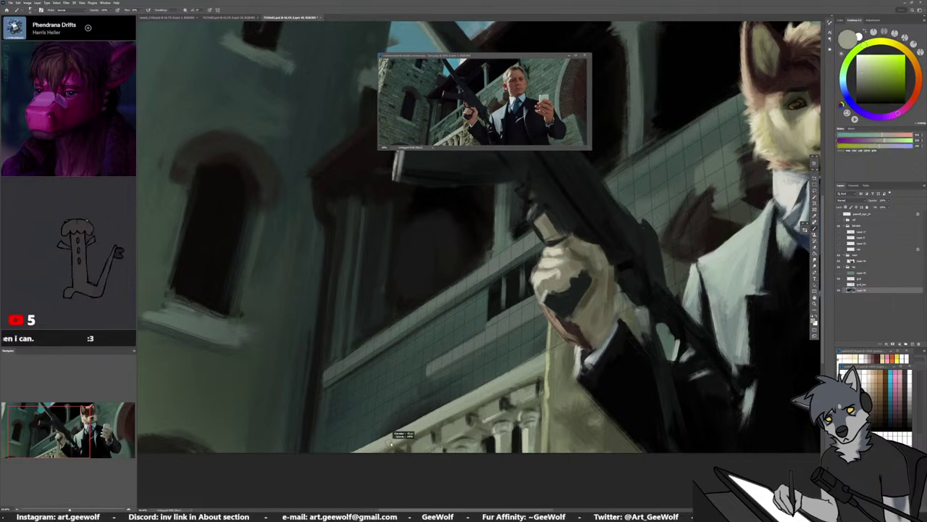
drag(377, 449, 437, 421)
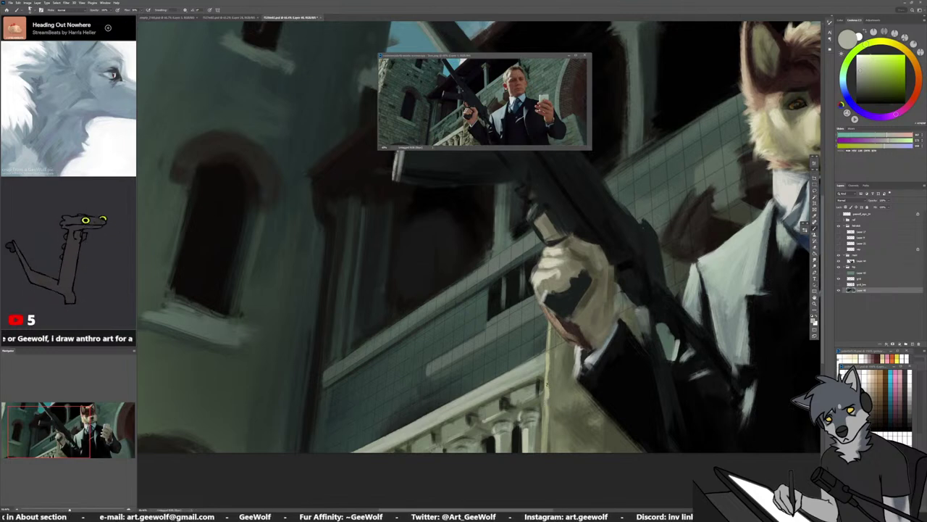
Block in lit stonework on the pillar behind the hand with pale yellow-green dabs from its edge highlight
alt+click(549, 395)
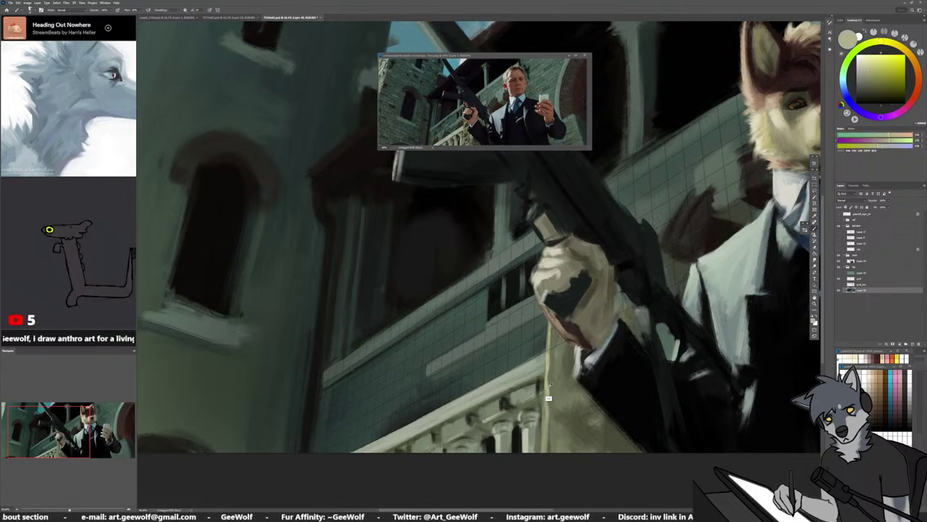
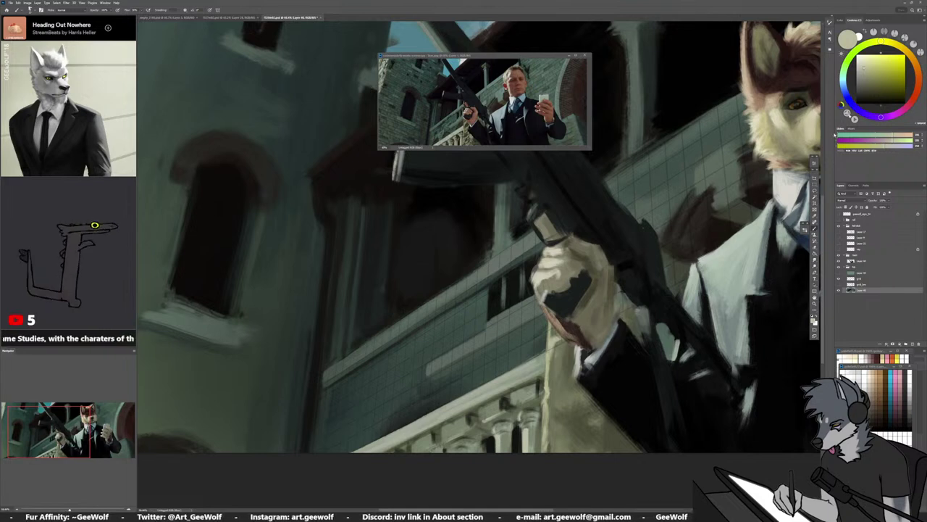
click(867, 73)
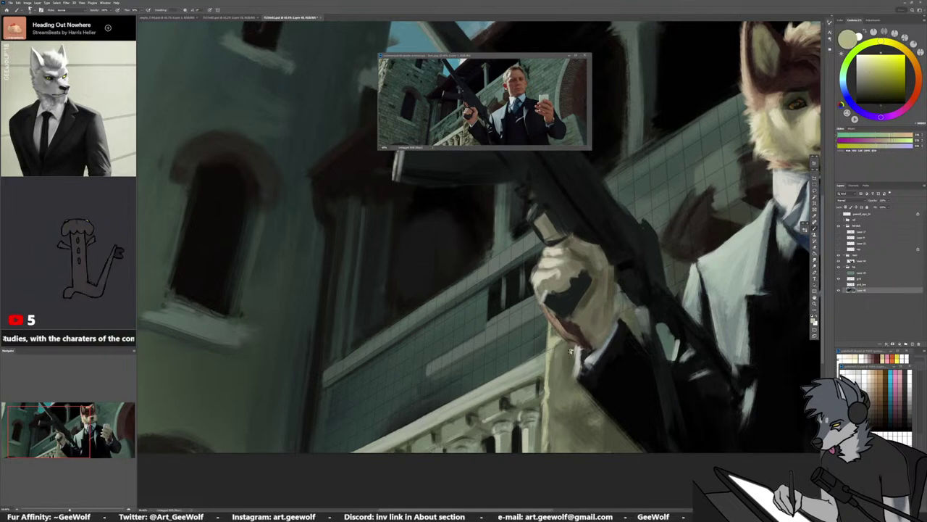
alt+click(558, 342)
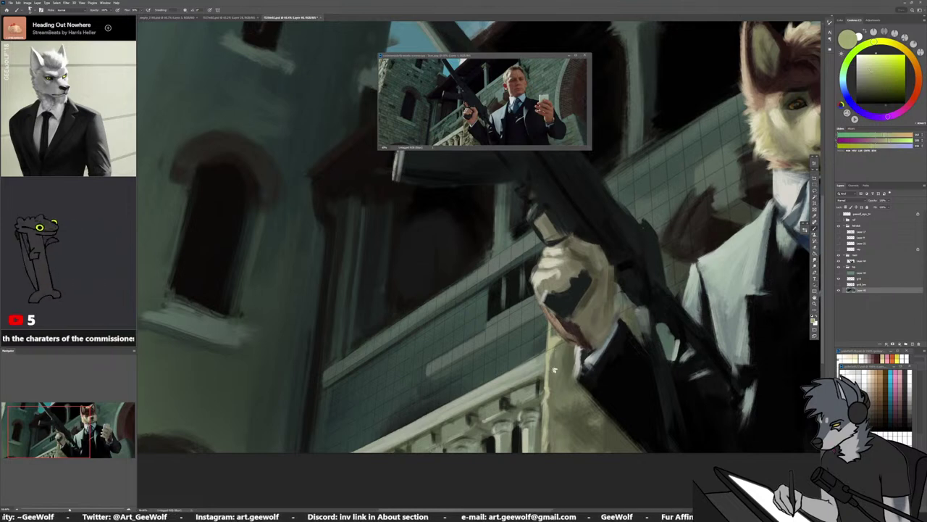
click(878, 44)
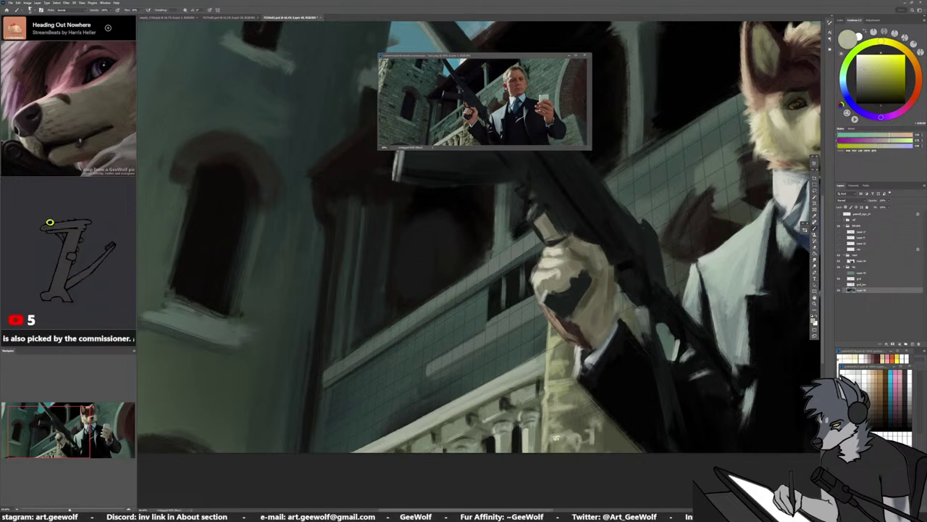
mouse_move(595, 427)
mouse_down()
mouse_move(586, 439)
mouse_move(582, 432)
mouse_up()
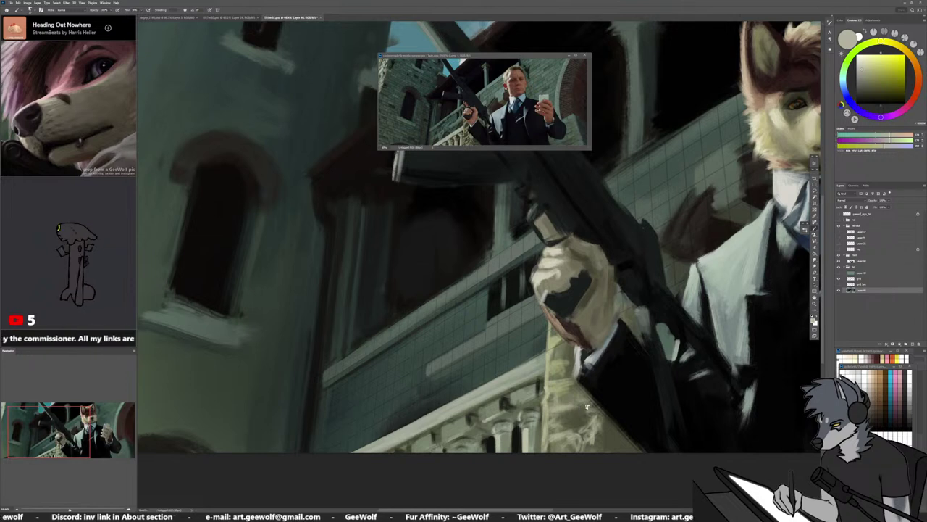
Break the pillar's surface into rough stones by painting sampled dark olive and greener shadows between the light patches
alt+click(580, 407)
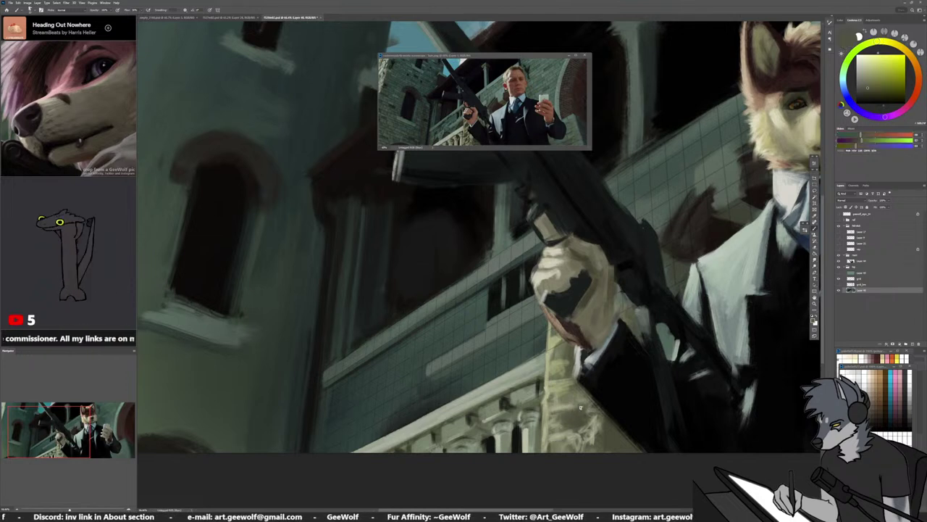
alt+click(580, 419)
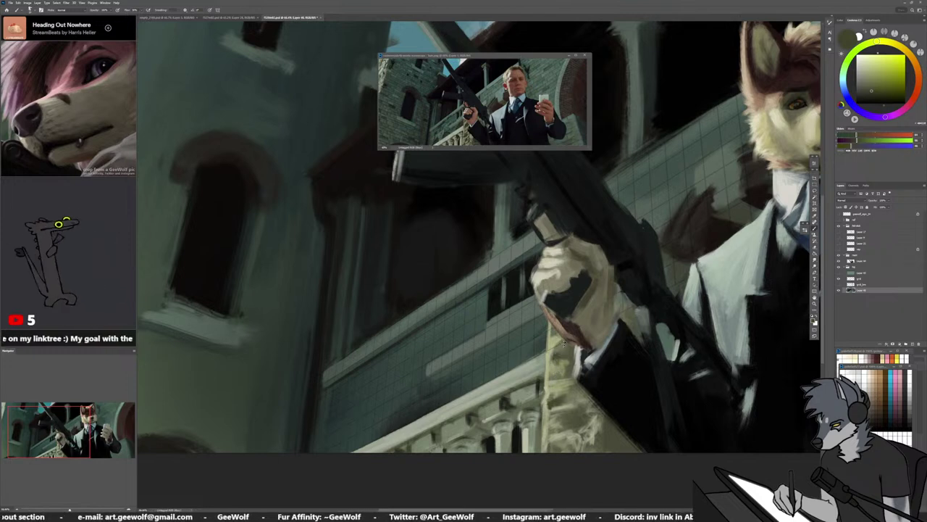
alt+click(590, 432)
drag(581, 418, 584, 432)
alt+click(656, 335)
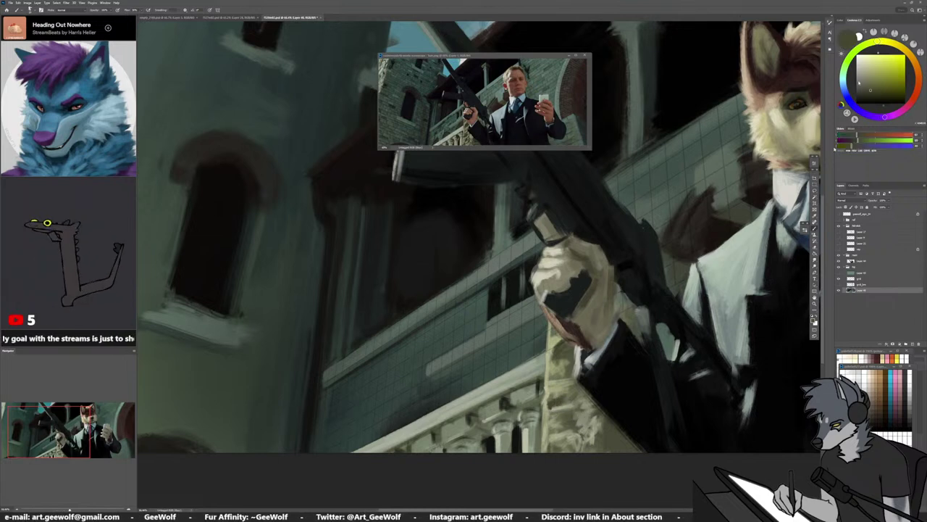
click(862, 45)
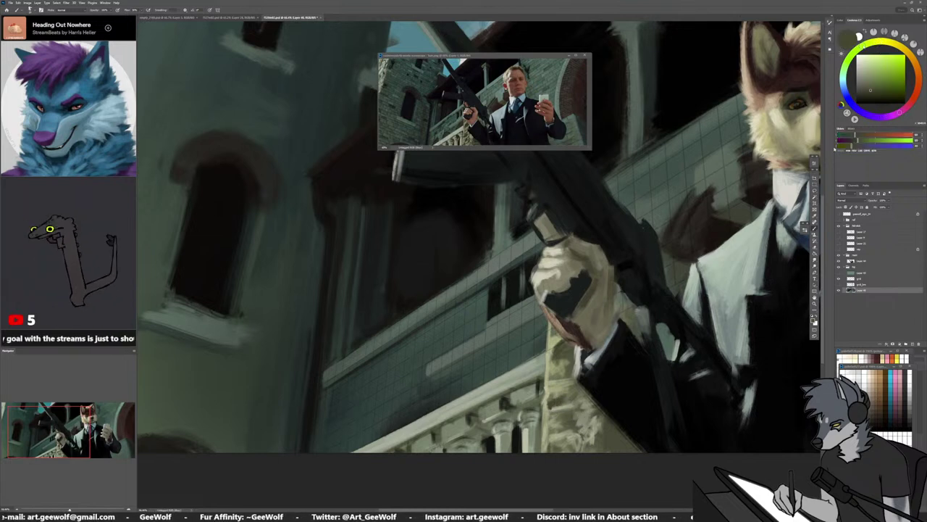
click(869, 93)
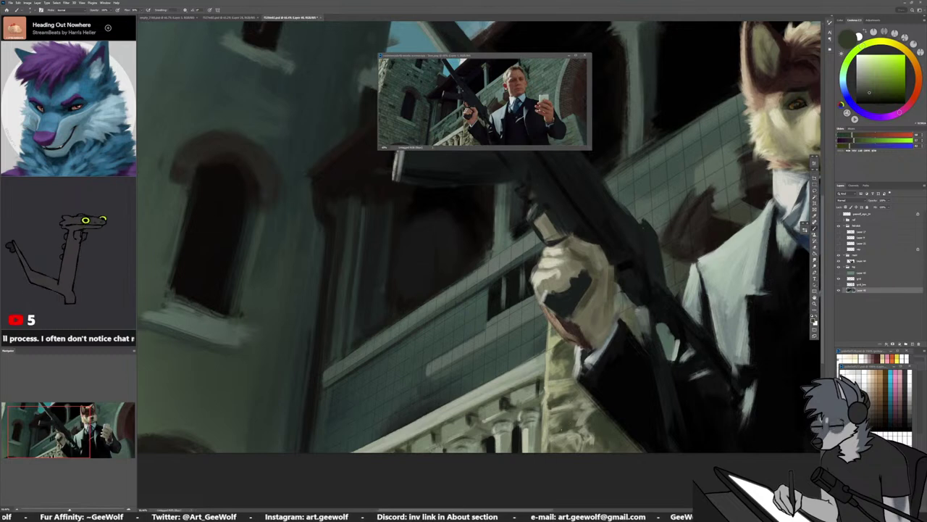
Rework the blocks, baluster tops and shadows under the rail by alternating sampled light grey-green and dark olive tones
alt+click(535, 384)
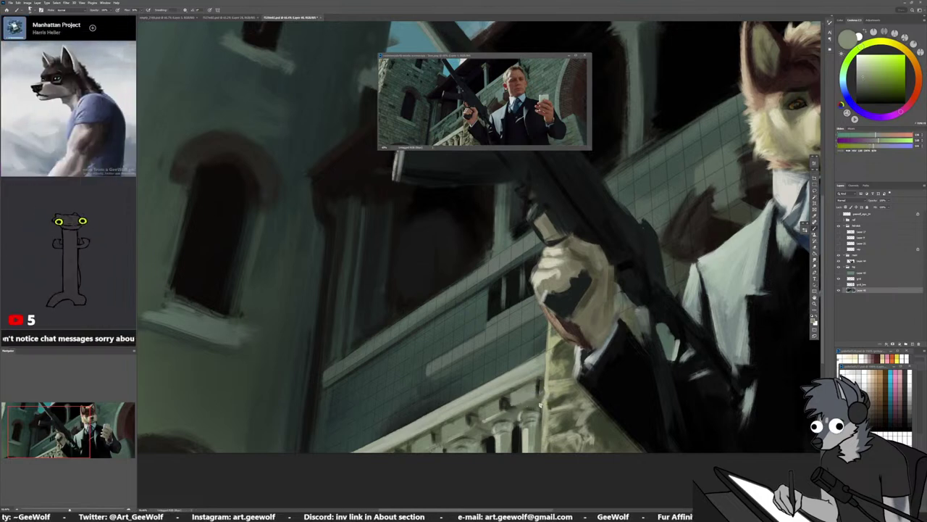
alt+click(535, 408)
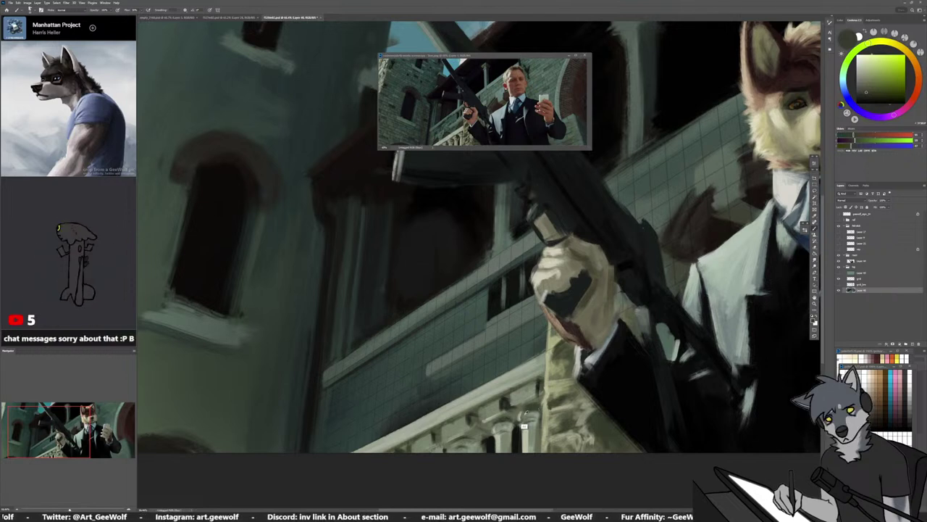
alt+click(535, 414)
alt+click(469, 439)
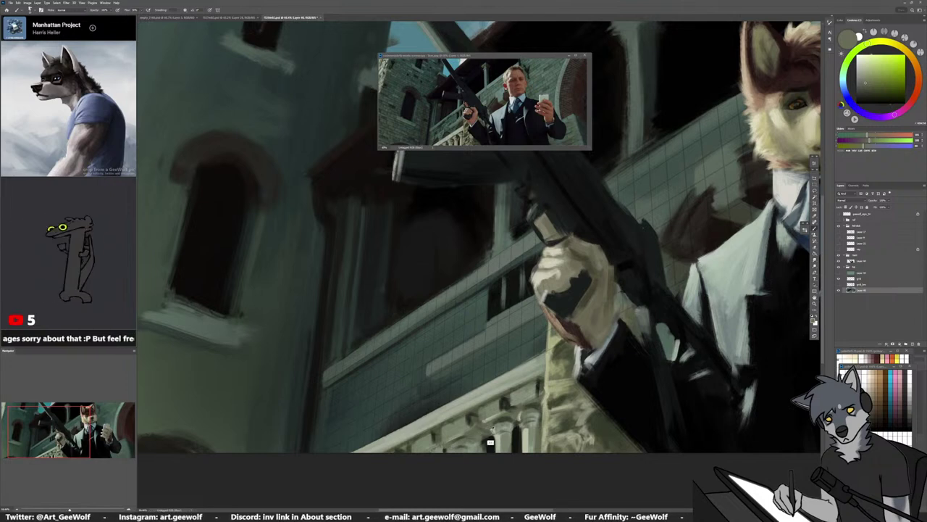
alt+click(471, 427)
alt+click(500, 419)
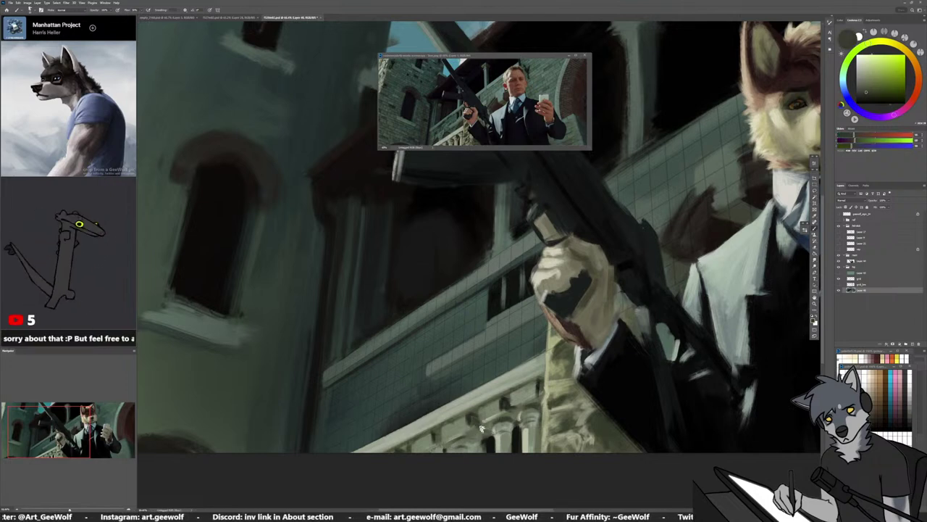
alt+click(406, 443)
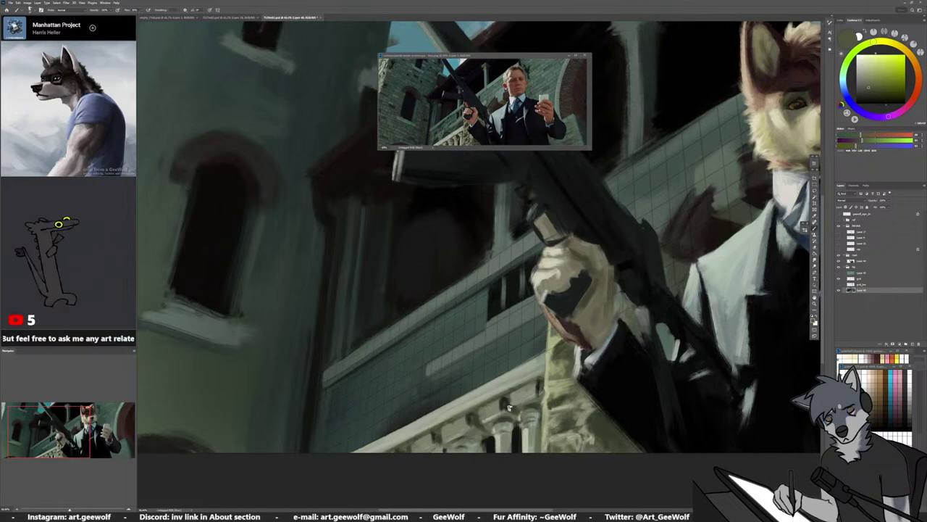
Sketch thin dark outlines of arches and a stone block on the tiled wall above the balustrade using near-black
drag(463, 448, 512, 446)
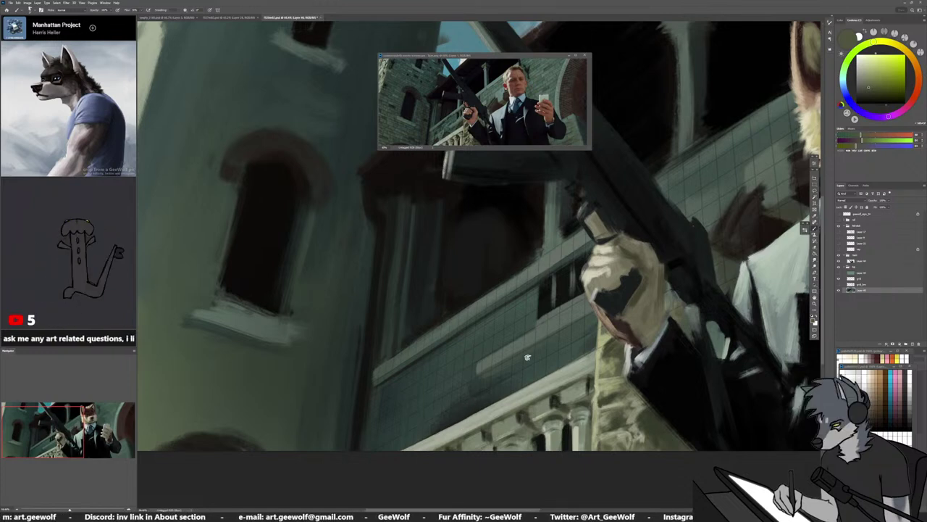
key(d)
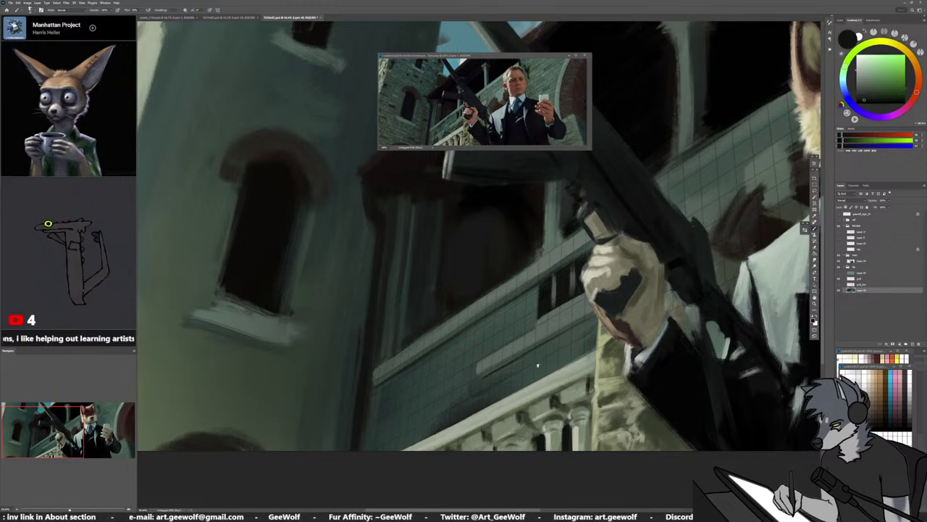
drag(542, 368, 569, 334)
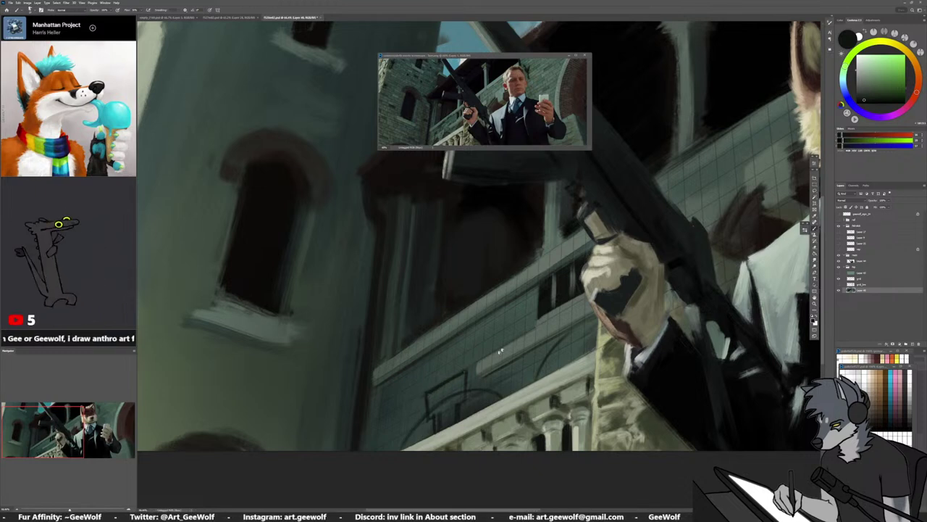
Fill the outlined stone block above the balustrade with the ledge's grey-green and trim its edge with sampled wall tones
alt+click(484, 366)
mouse_move(433, 393)
mouse_down()
mouse_move(435, 415)
mouse_move(460, 397)
mouse_move(459, 377)
mouse_move(435, 403)
mouse_move(448, 384)
mouse_move(456, 394)
mouse_move(435, 415)
mouse_move(449, 416)
mouse_up()
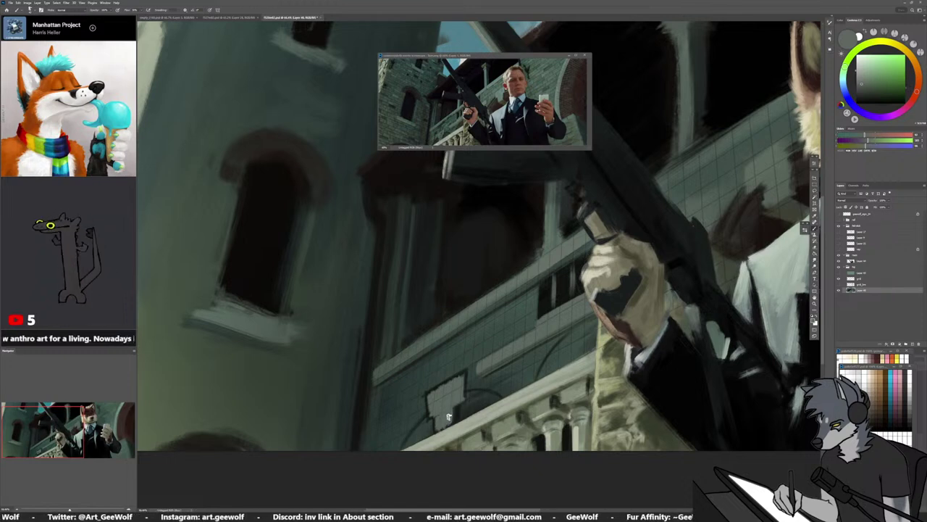
alt+click(467, 382)
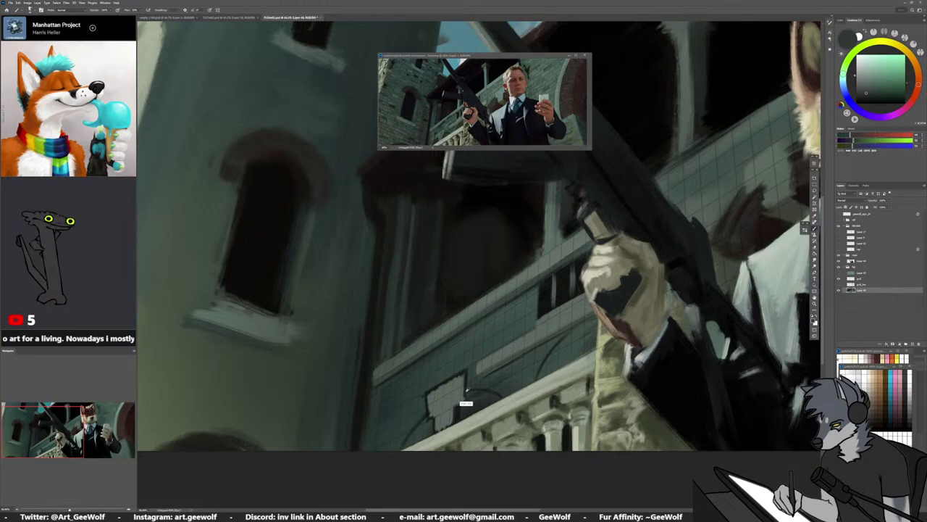
alt+click(466, 389)
drag(459, 378, 464, 402)
alt+click(467, 378)
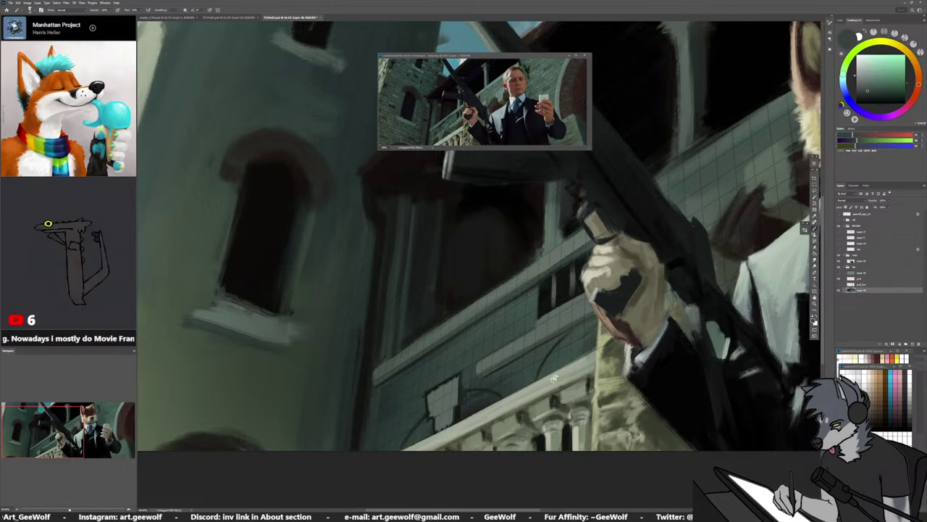
Fill the arches on either side of the stone block above the balustrade with sampled dark reddish brown, deepened towards near-black
drag(619, 344, 154, 441)
alt+click(697, 292)
drag(447, 389, 650, 350)
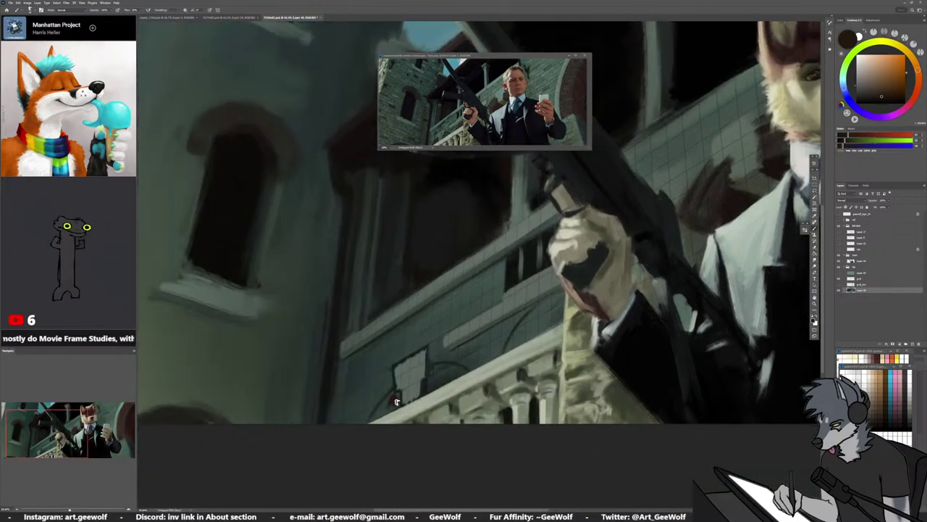
click(866, 97)
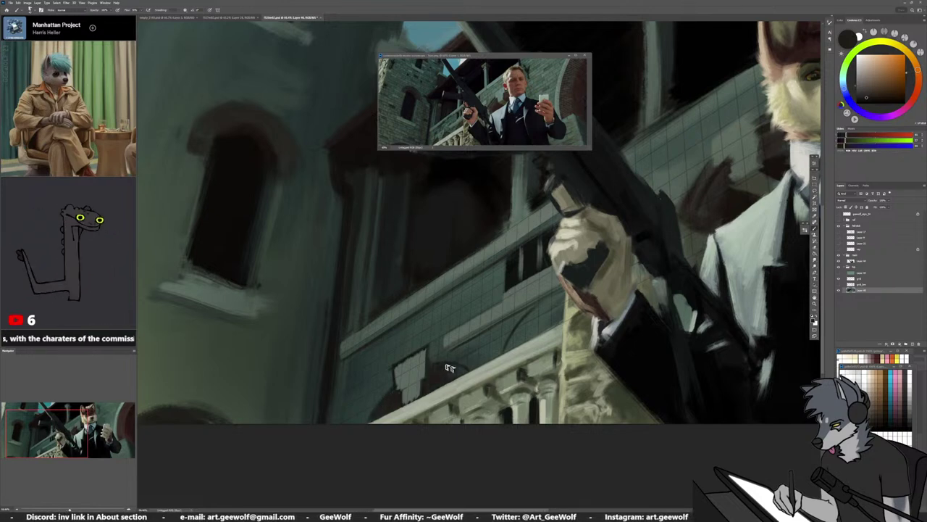
Clean up the stone block's edges with sampled wall tones and paint a lighter grey-green patch beside it
alt+click(541, 310)
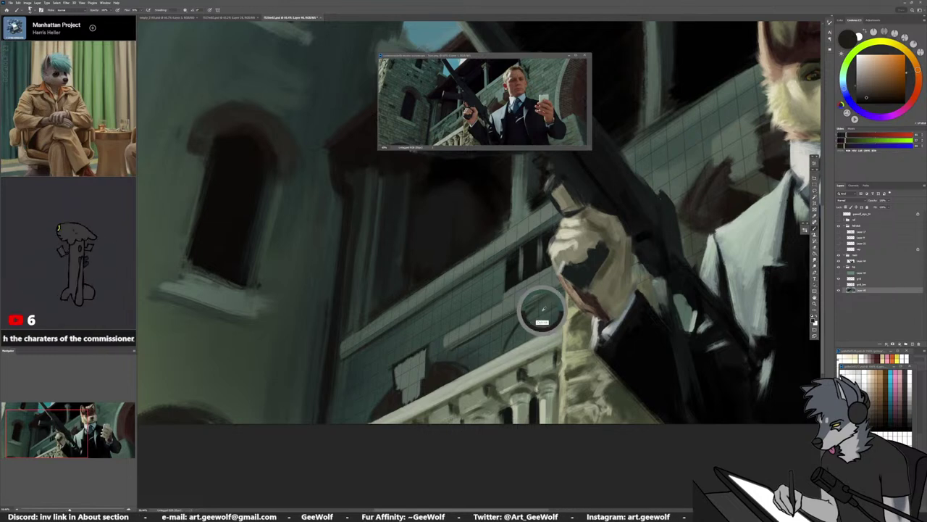
alt+click(410, 389)
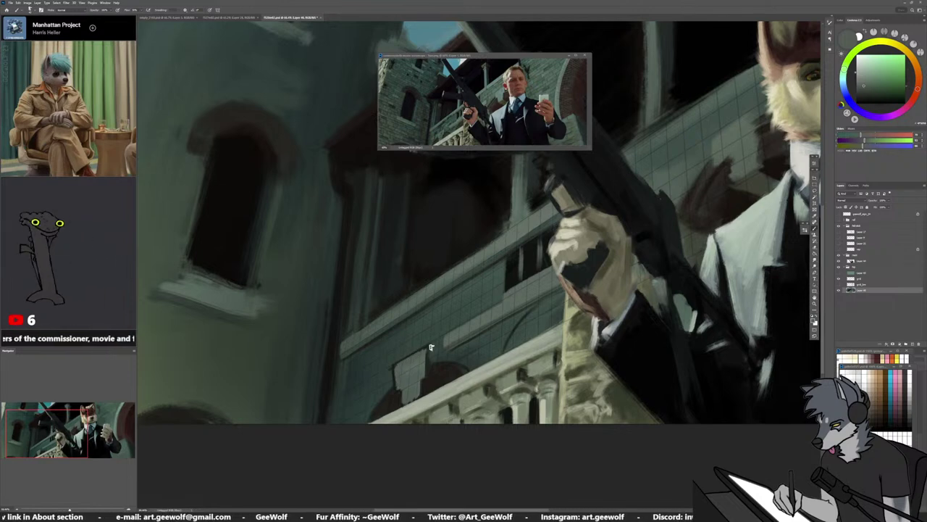
alt+click(398, 370)
drag(388, 368, 387, 377)
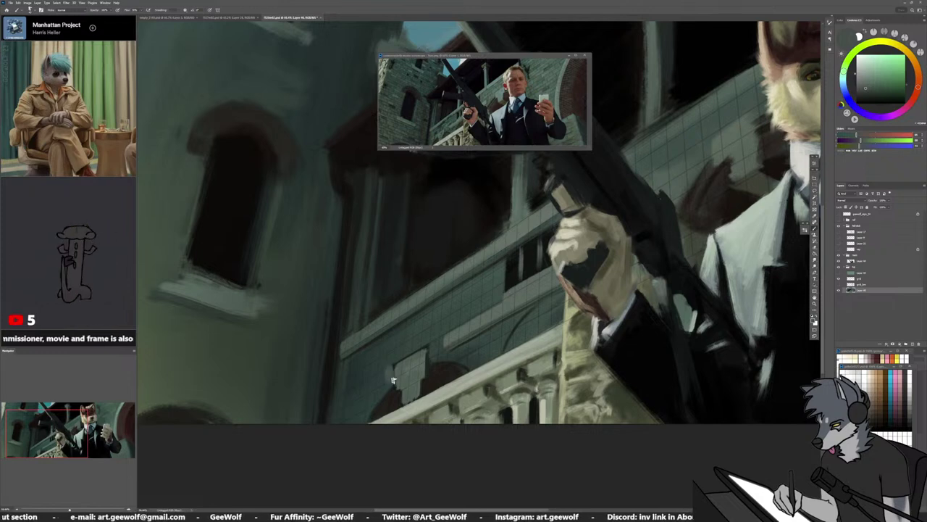
alt+click(395, 376)
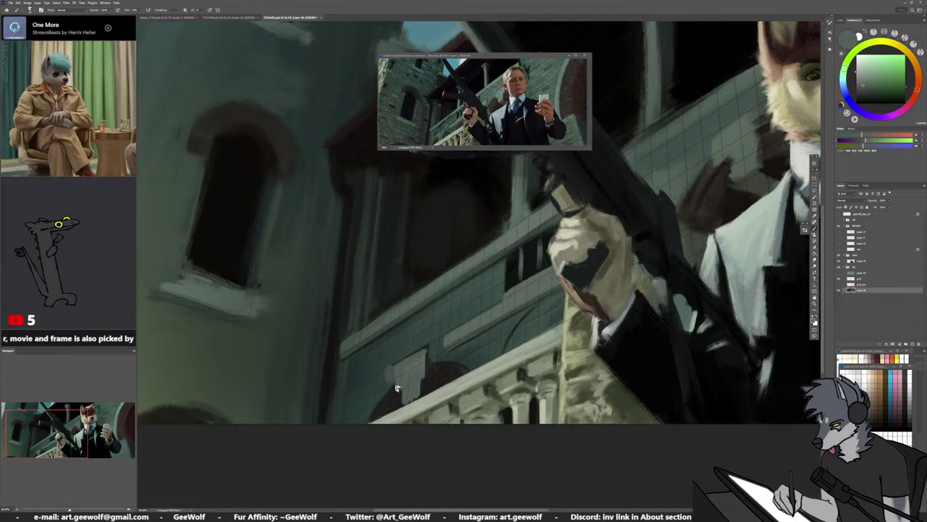
alt+click(387, 377)
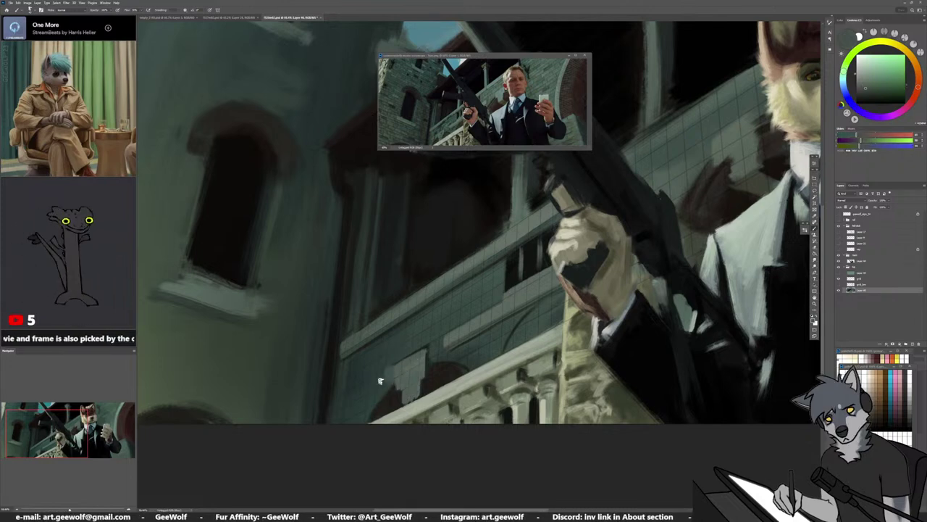
drag(409, 381, 449, 382)
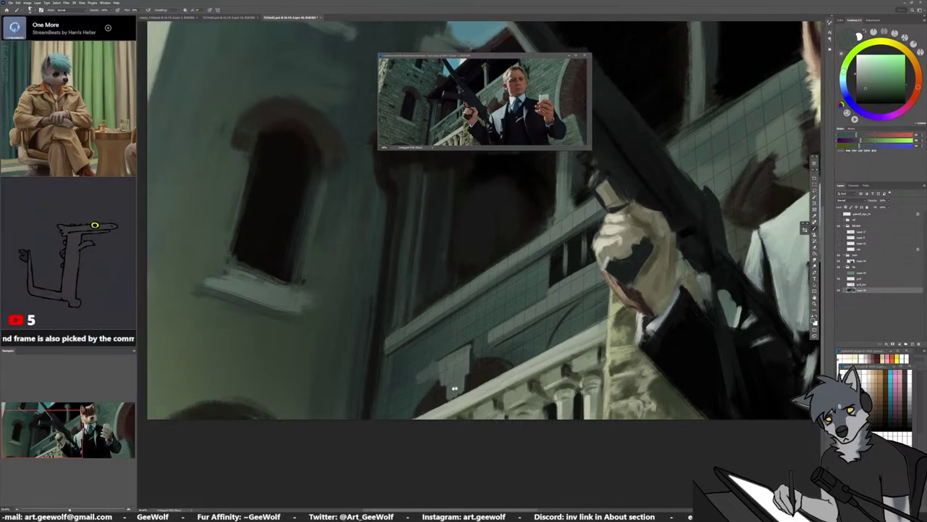
Darken the corner where the tower meets the tiled wall and retouch the tiles below the ledge with sampled greens
alt+click(383, 394)
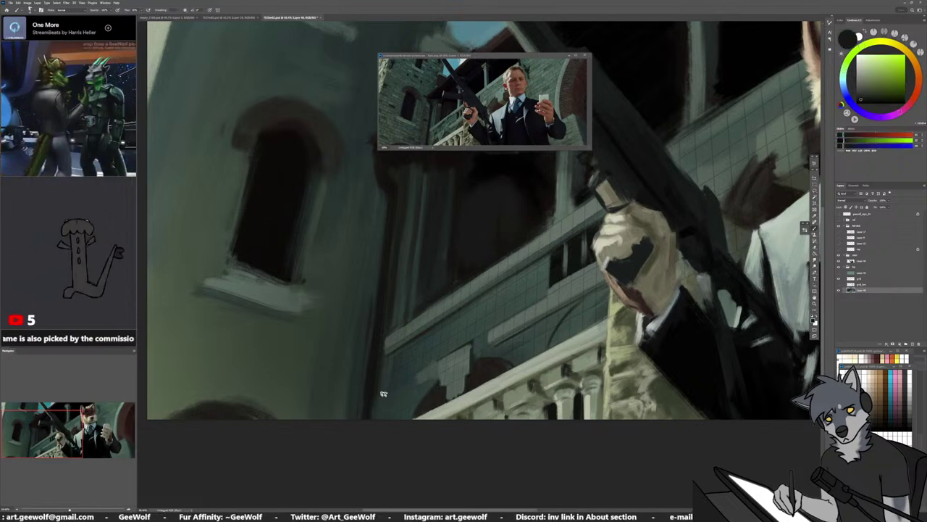
drag(396, 400, 391, 405)
scroll(481, 371, up, 1)
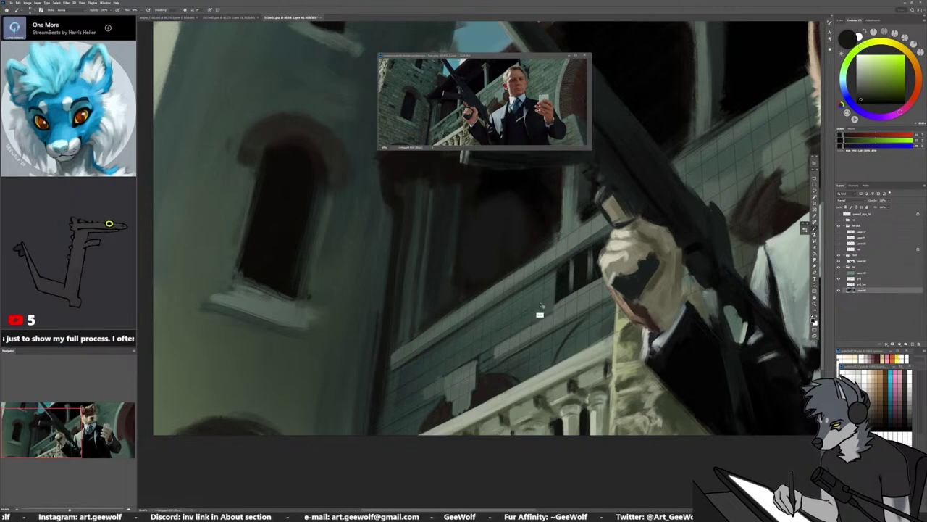
alt+click(461, 343)
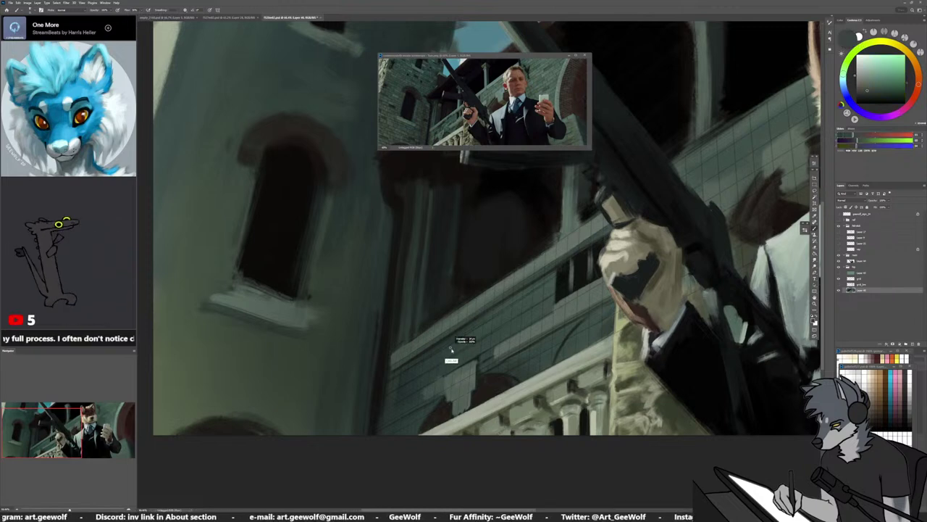
alt+click(424, 362)
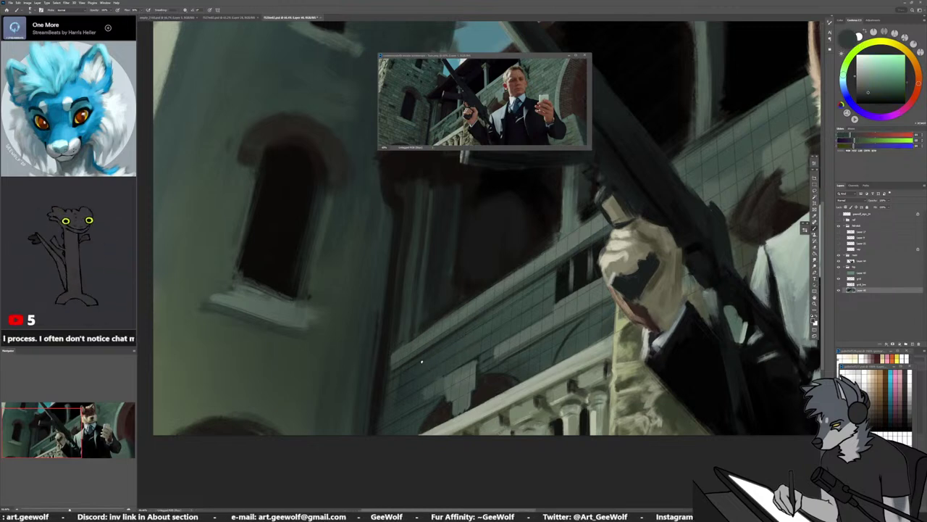
alt+click(425, 364)
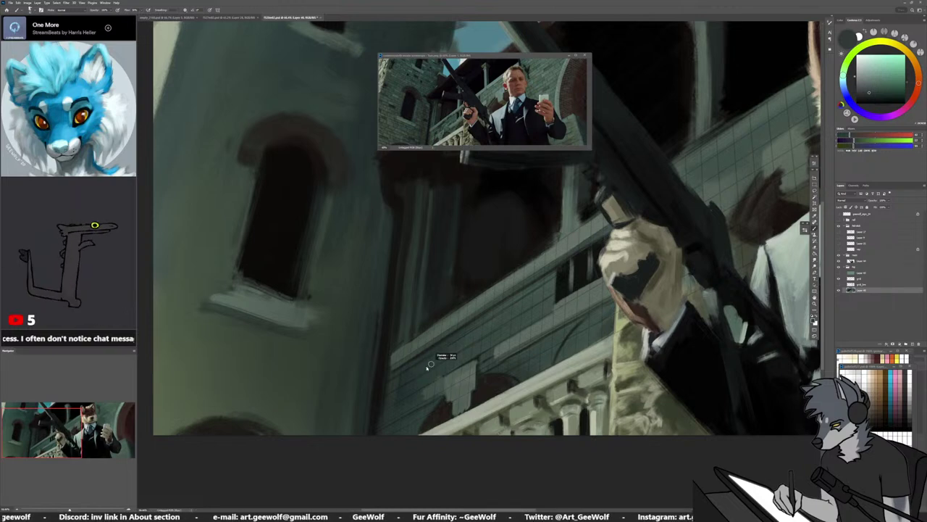
Refine the rim and interior of the small arch beside the stone block with sampled near-black and a slightly lighter dark brown
alt+click(396, 376)
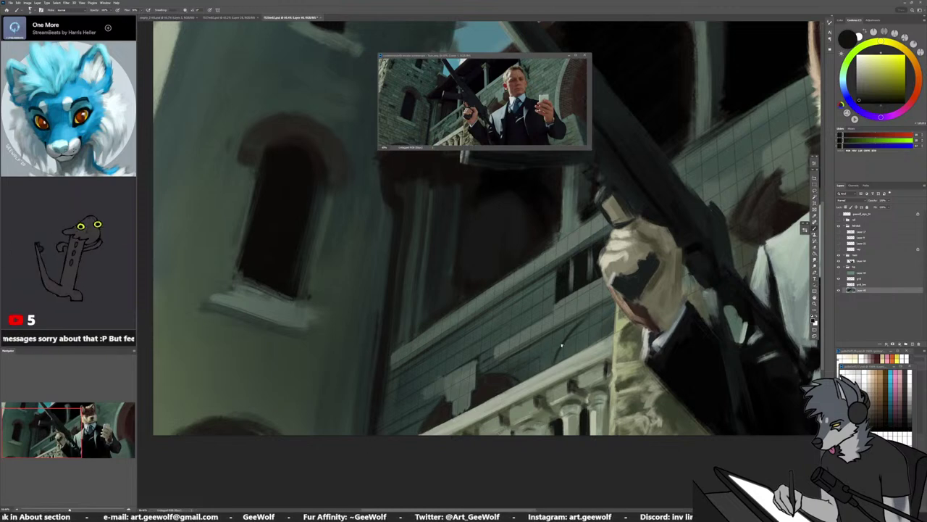
alt+click(528, 367)
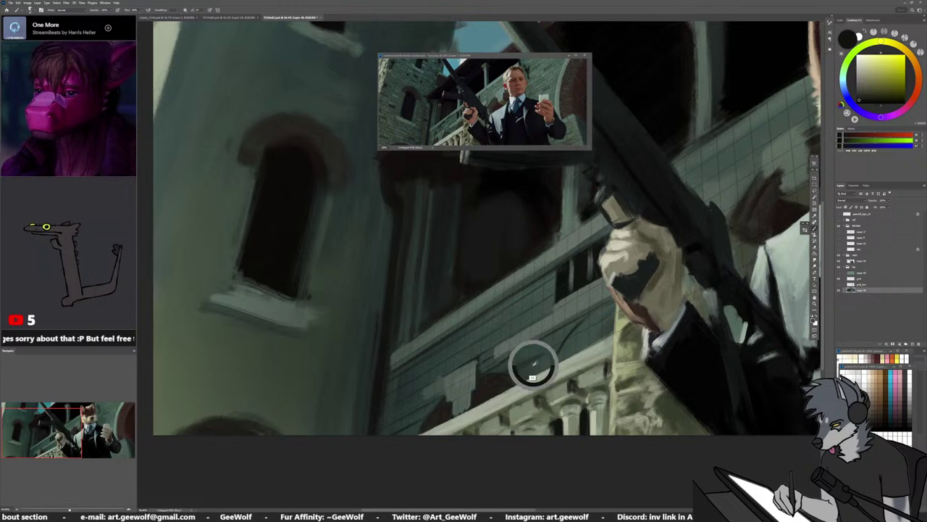
alt+click(491, 387)
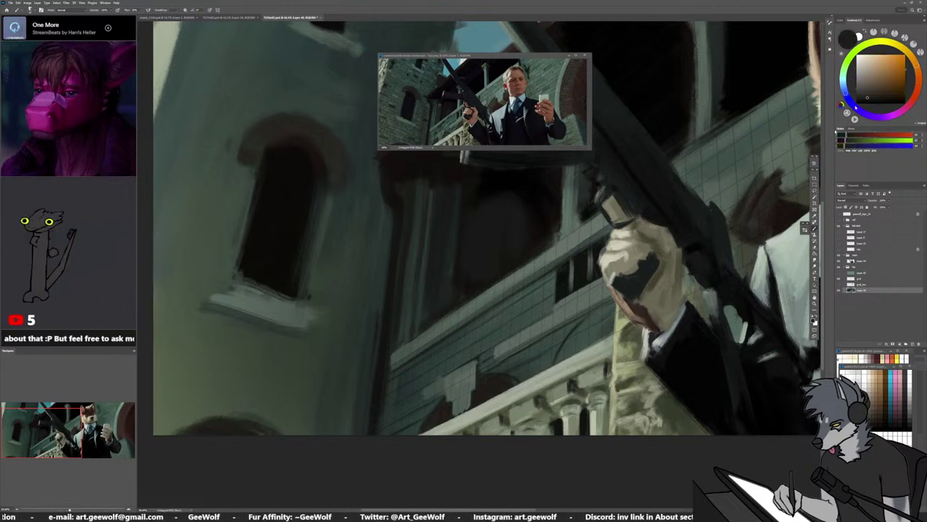
click(864, 93)
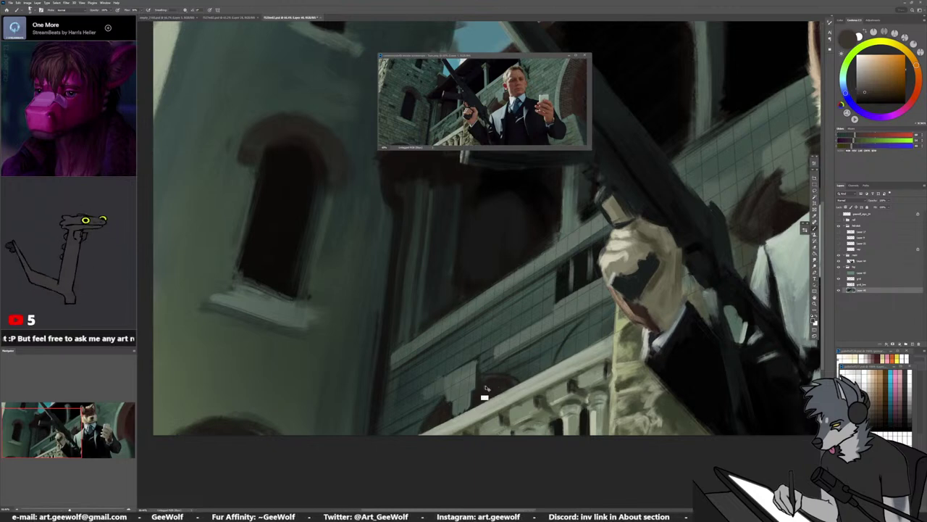
alt+click(504, 378)
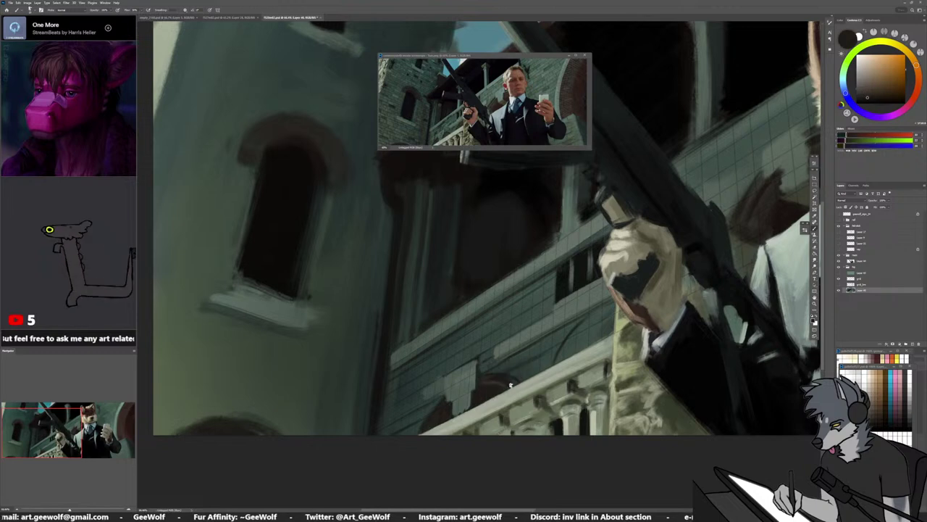
alt+click(476, 387)
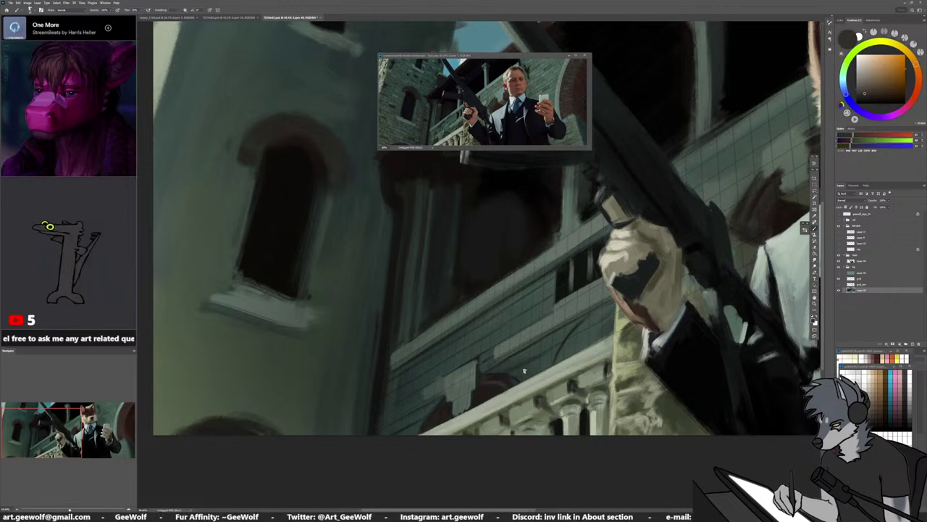
alt+click(497, 378)
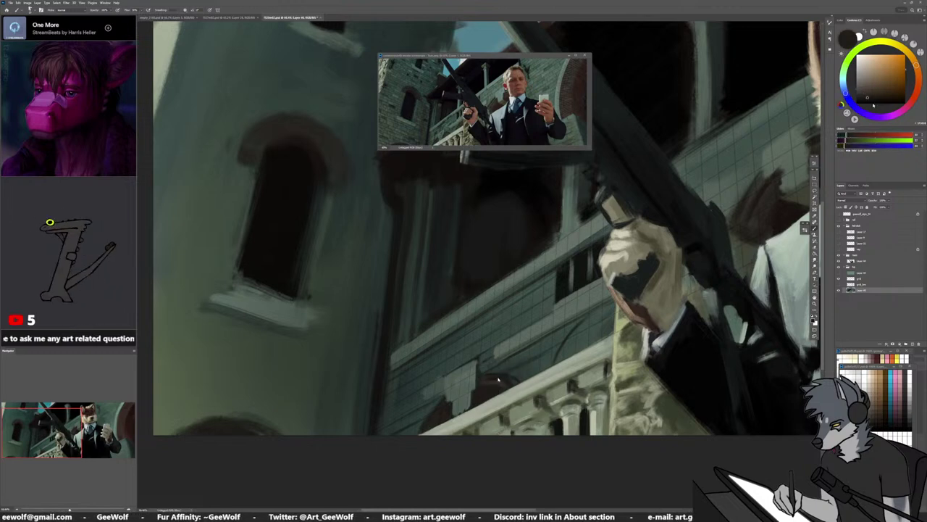
alt+click(498, 378)
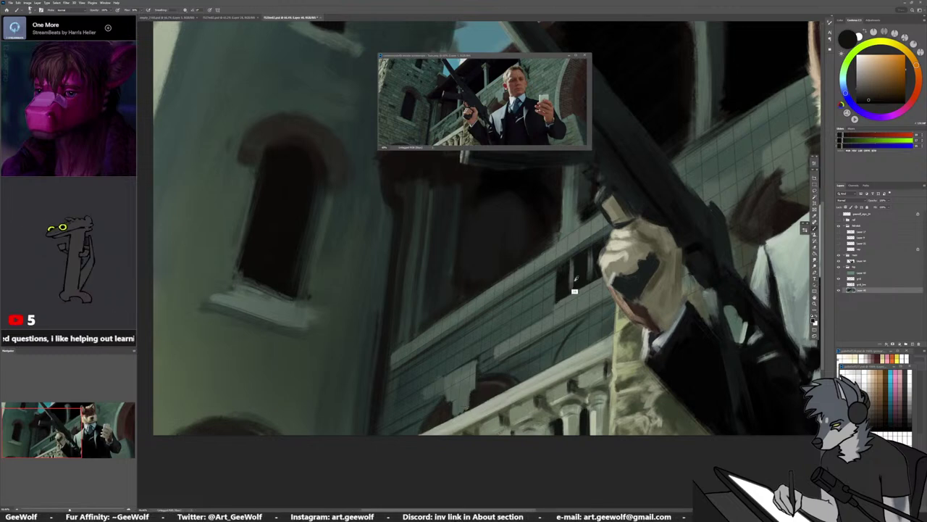
Shape the stone block into a carved bracket with dark olive notches, defining its base with the rail's light grey and the arches' dark tones
alt+click(542, 402)
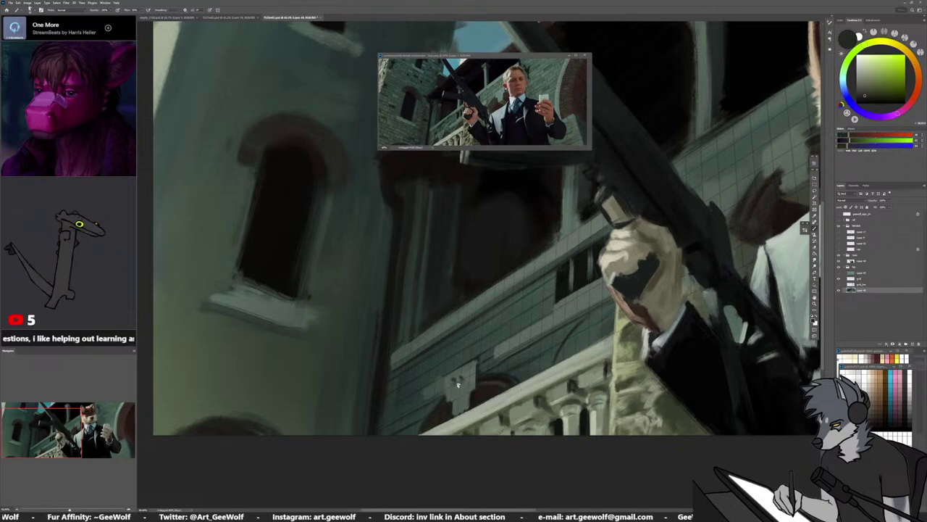
mouse_move(462, 376)
mouse_down()
mouse_move(452, 380)
mouse_move(455, 395)
mouse_up()
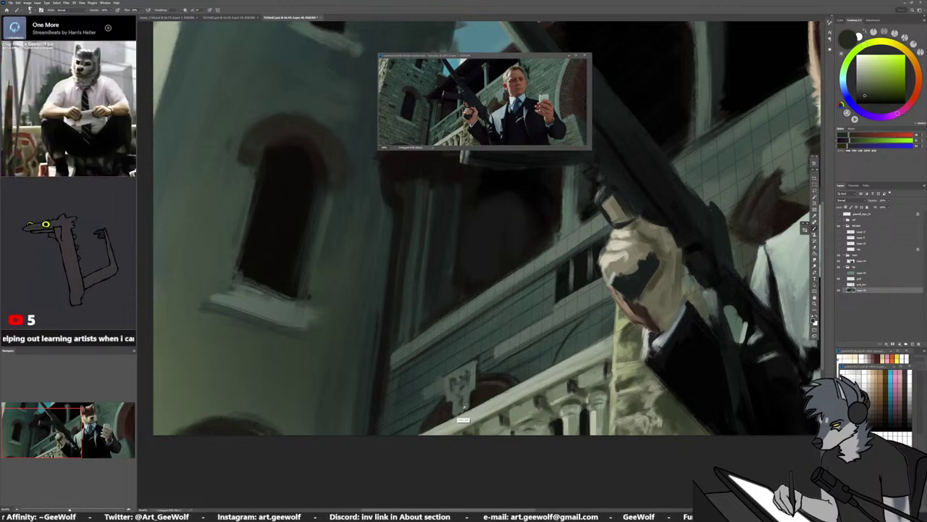
alt+click(455, 414)
alt+click(454, 418)
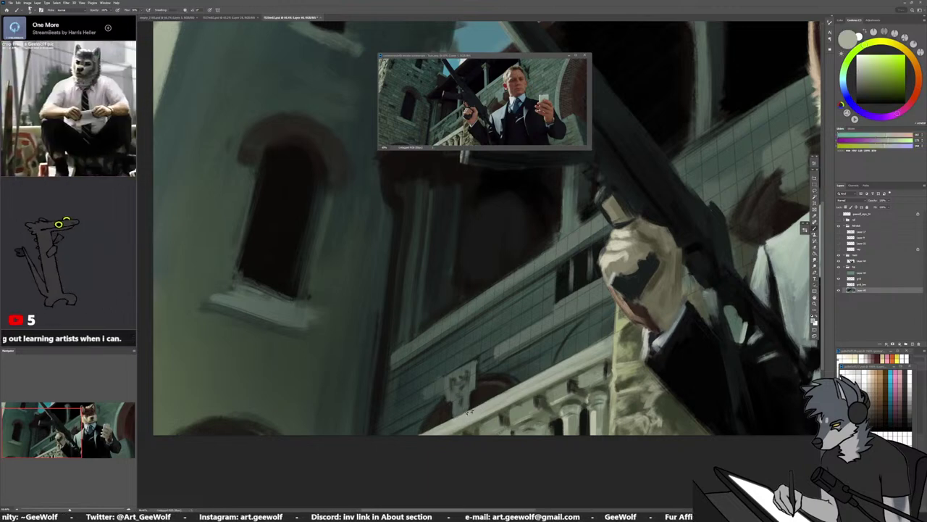
alt+click(455, 418)
alt+click(465, 409)
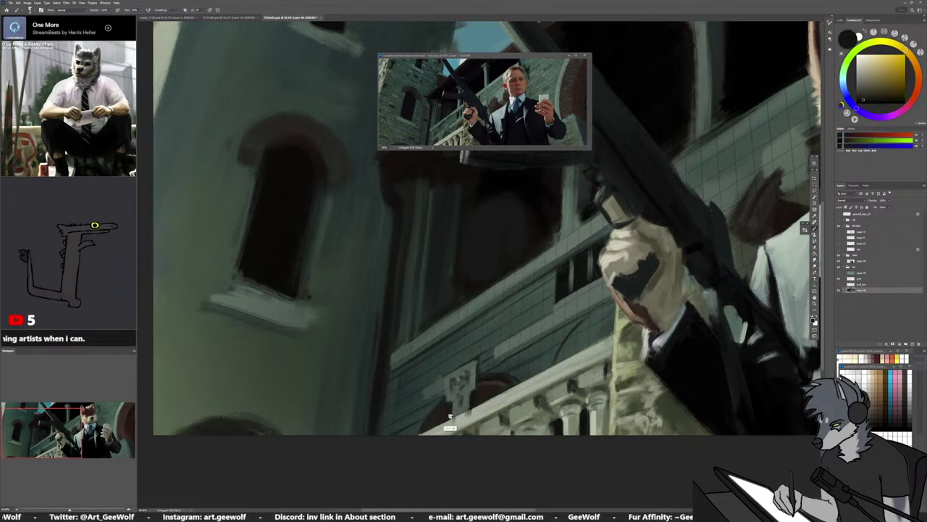
alt+click(451, 412)
alt+click(449, 414)
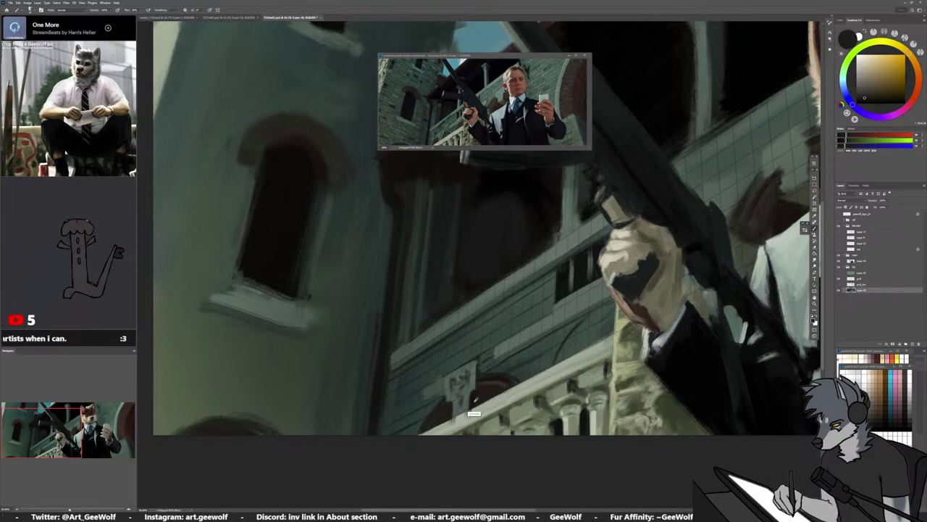
alt+click(472, 402)
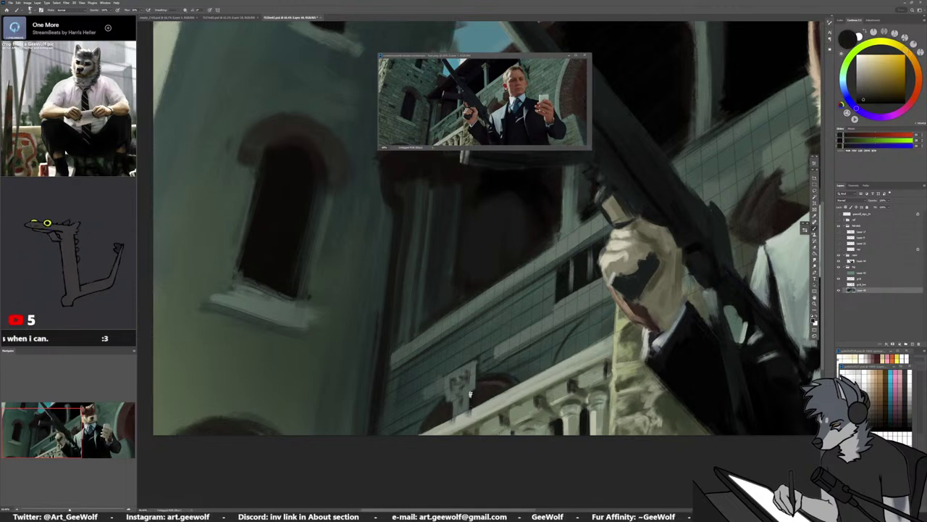
alt+click(477, 410)
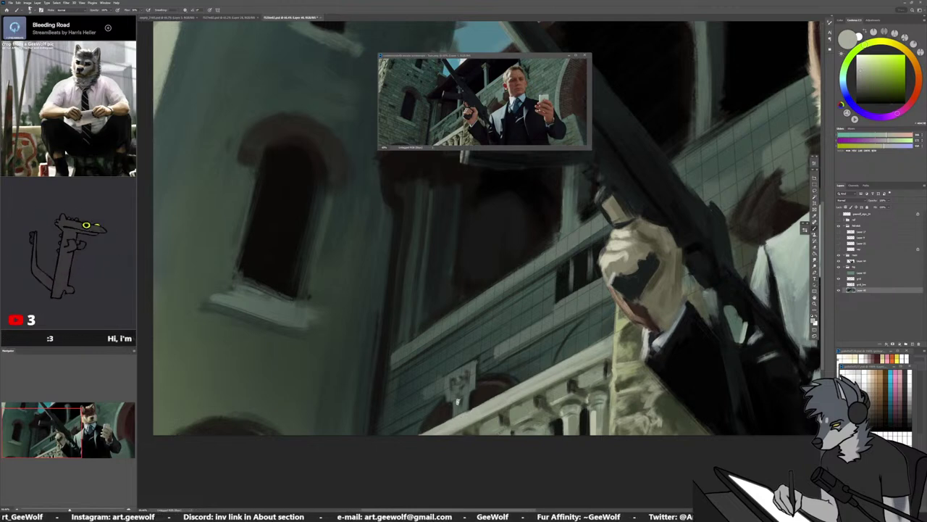
alt+click(448, 416)
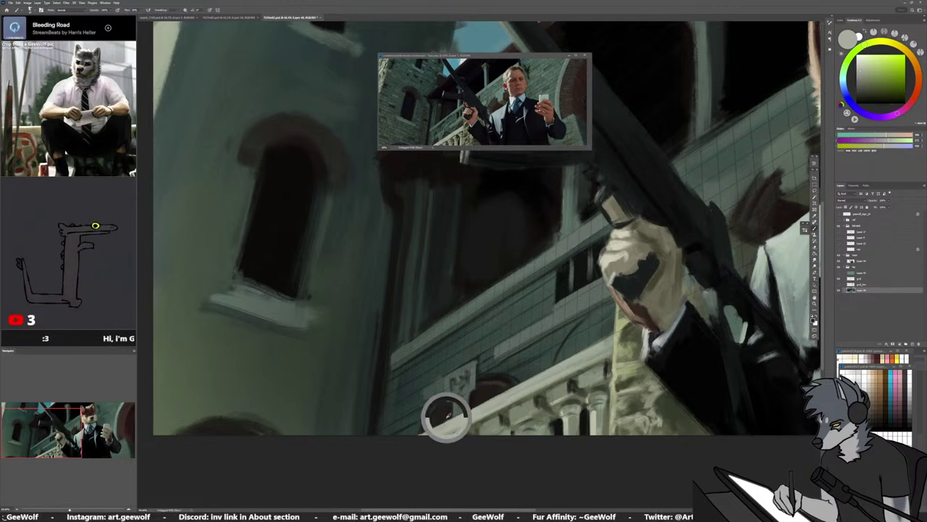
Sharpen the carved bracket's outer edge and blend out the light patch beside it with sampled dark and grey-green wall tones
alt+click(442, 377)
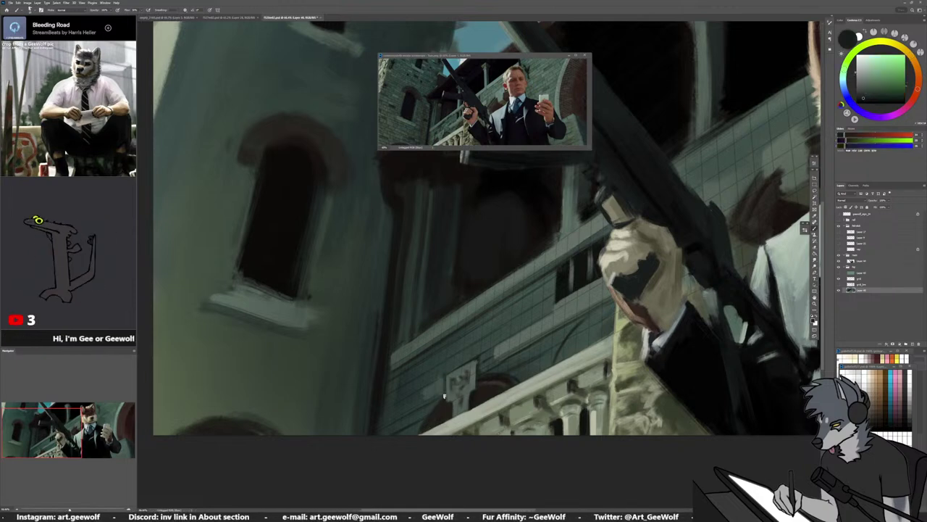
alt+click(442, 379)
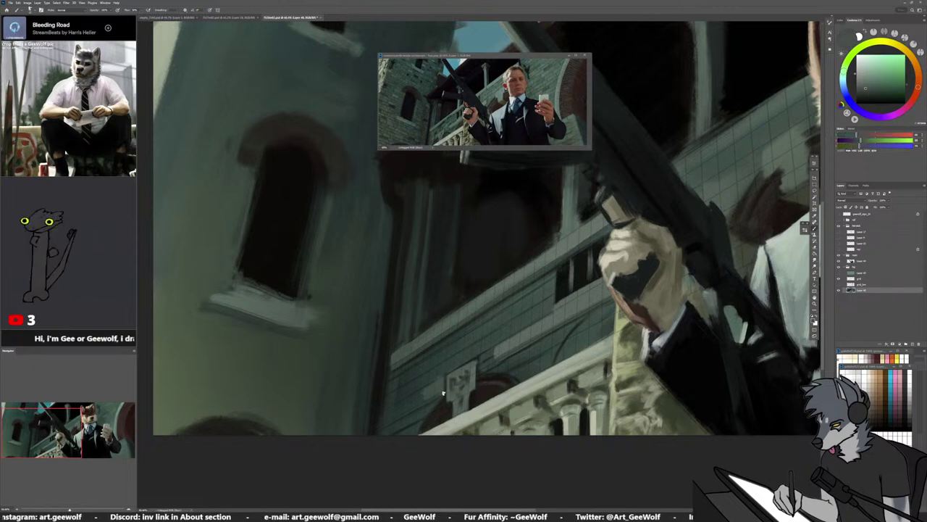
alt+click(437, 373)
alt+click(427, 391)
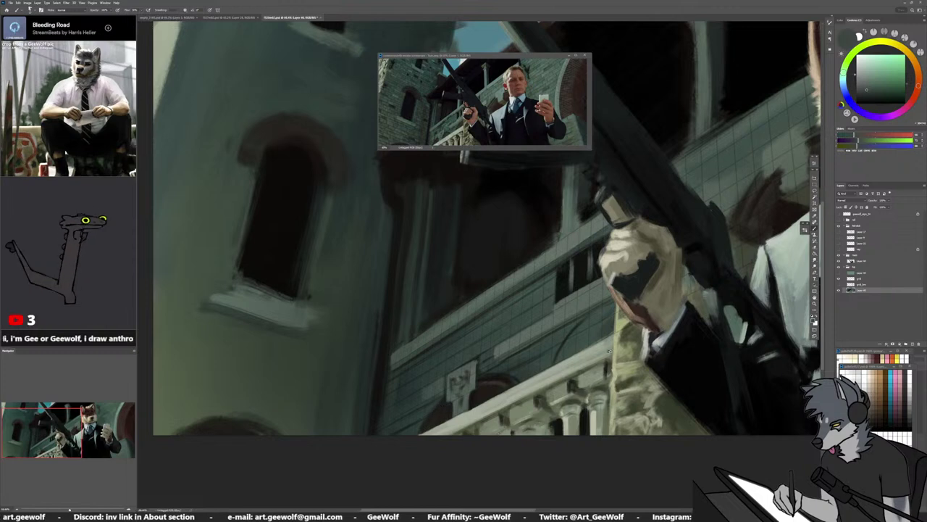
Paint small olive stone patches on the tiled wall between the tower and the carved bracket using the pillar's yellow-green
alt+click(628, 343)
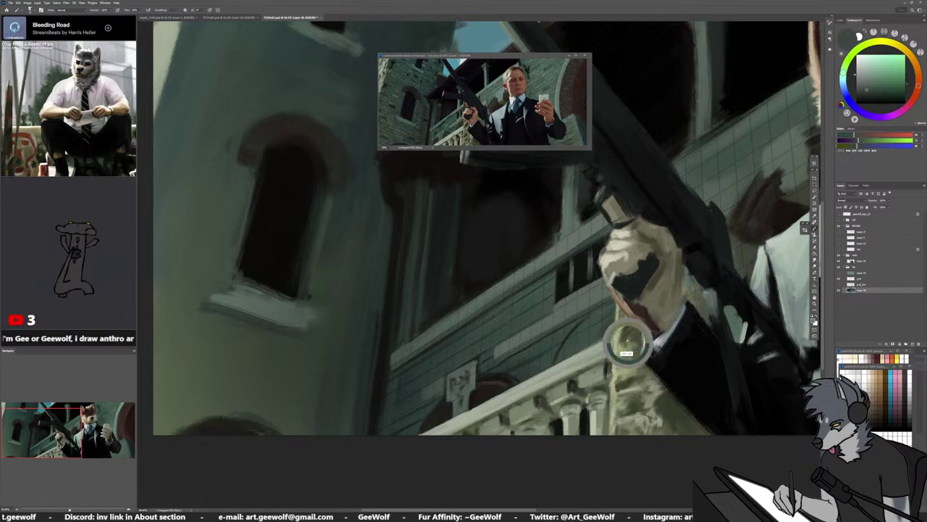
alt+click(420, 402)
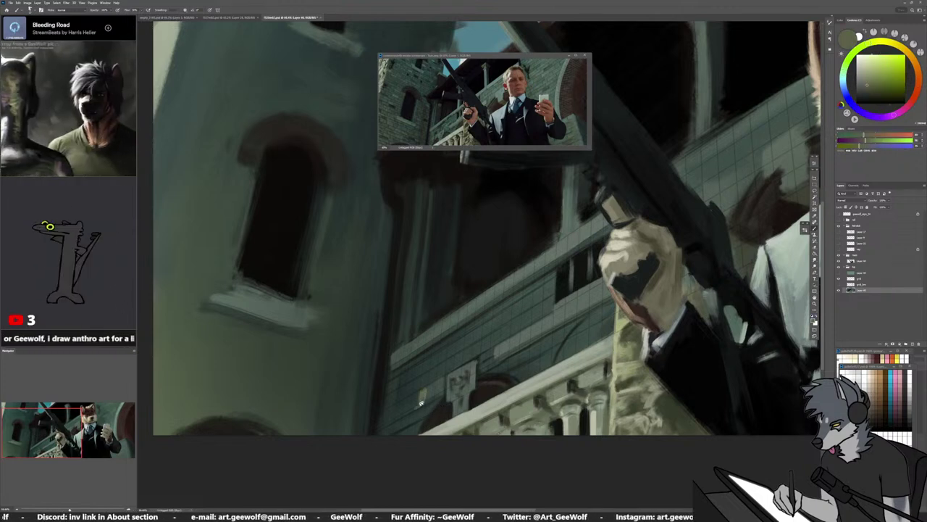
drag(422, 403, 410, 404)
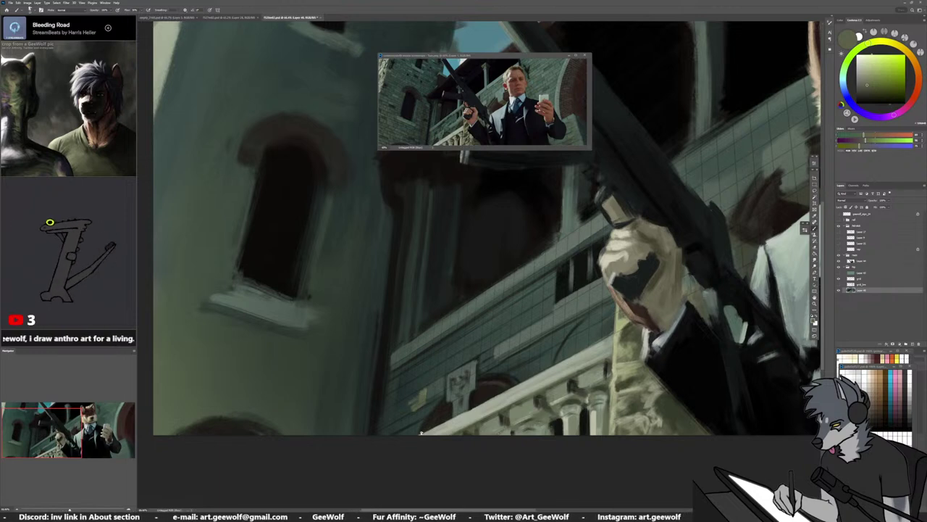
Mute the olive stone patch beside the tower and paint dark green-grey stones on the tiled wall around the carved bracket
click(864, 90)
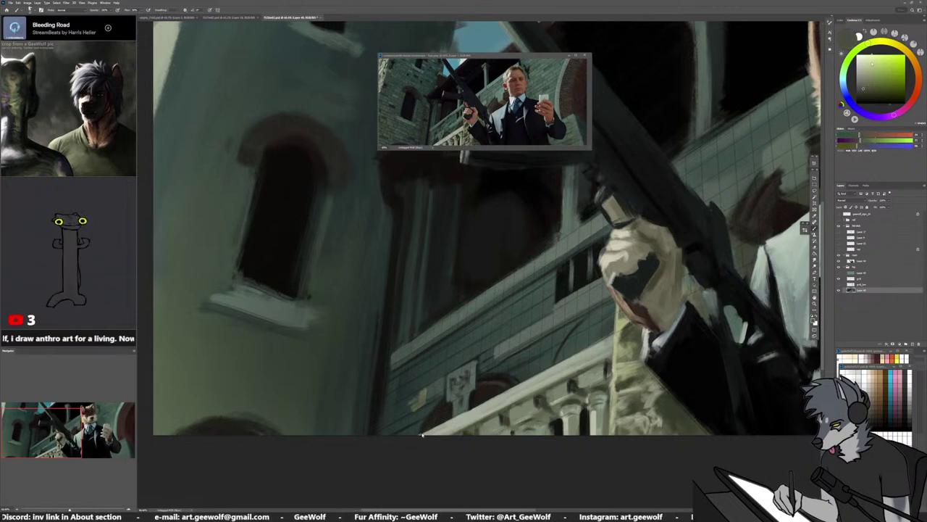
click(871, 44)
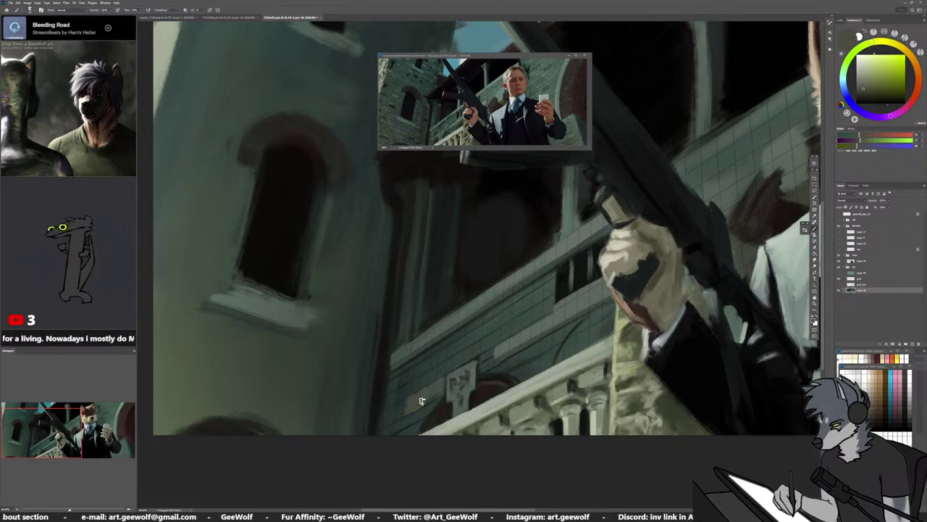
alt+click(431, 406)
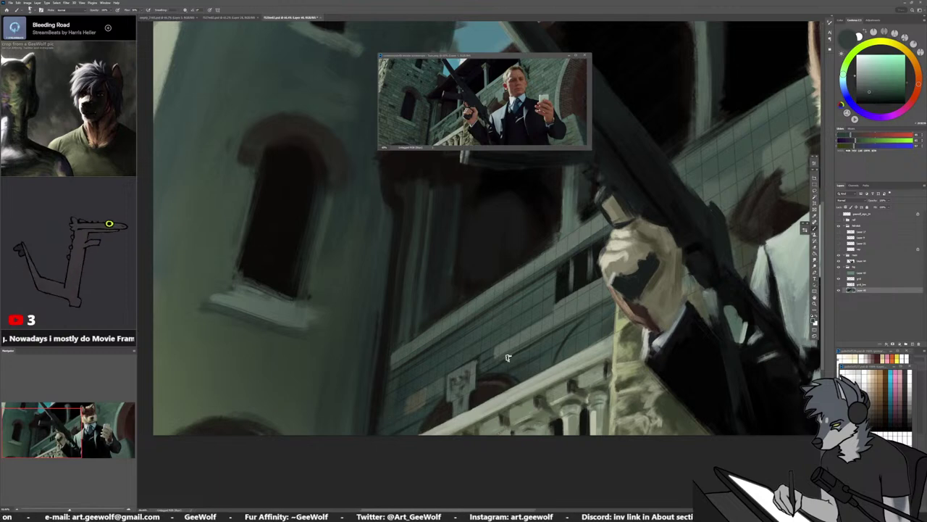
alt+click(483, 357)
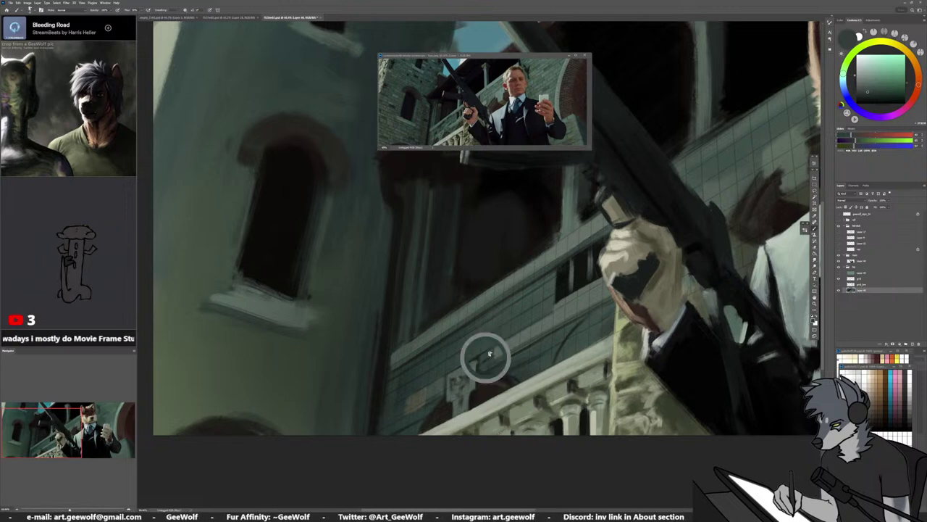
alt+click(472, 367)
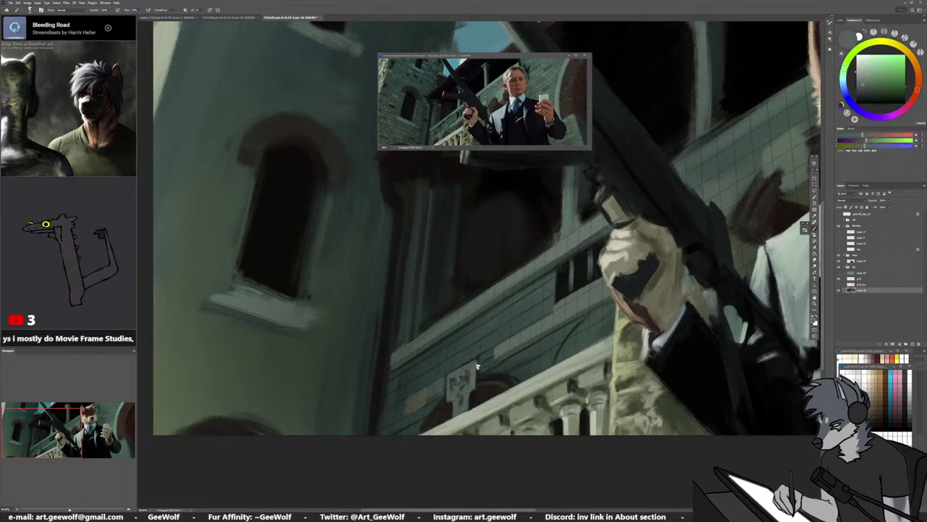
alt+click(439, 374)
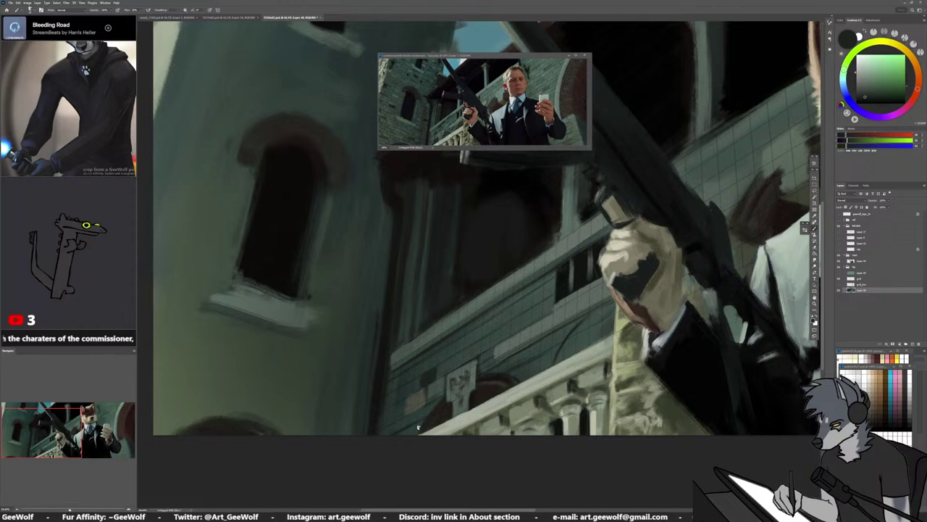
Paint a dark brown arch on the wall between the balustrade rail and the stone pillar, marking bricks along its rim
alt+click(474, 402)
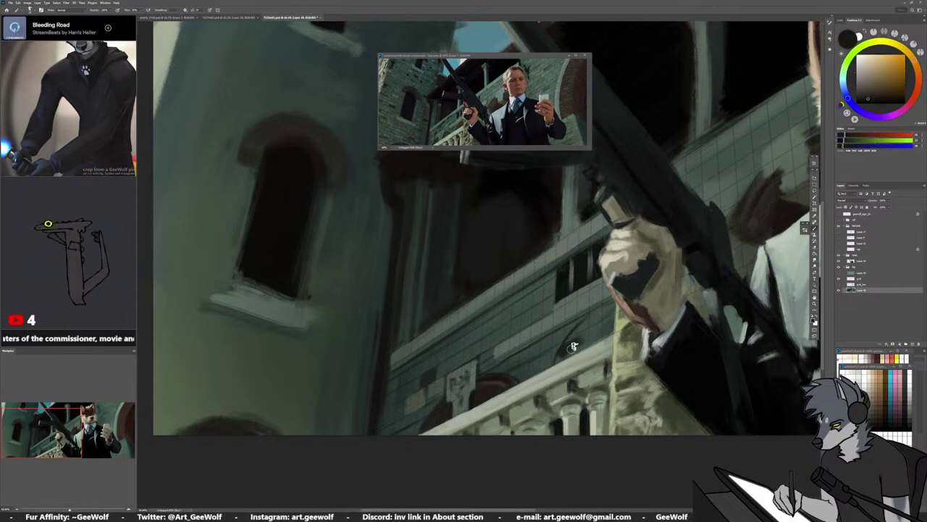
mouse_move(555, 360)
mouse_down()
mouse_move(604, 333)
mouse_move(583, 342)
mouse_move(600, 311)
mouse_move(564, 347)
mouse_move(611, 327)
mouse_up()
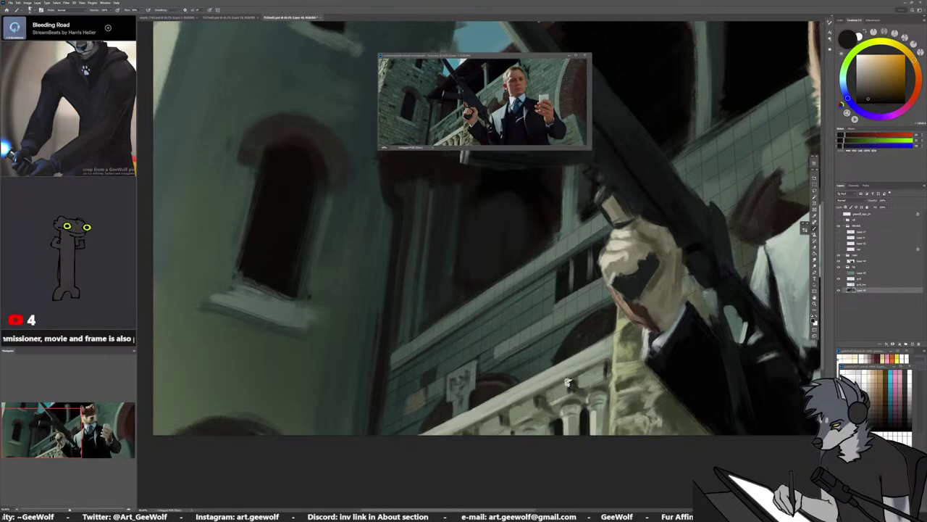
alt+click(497, 383)
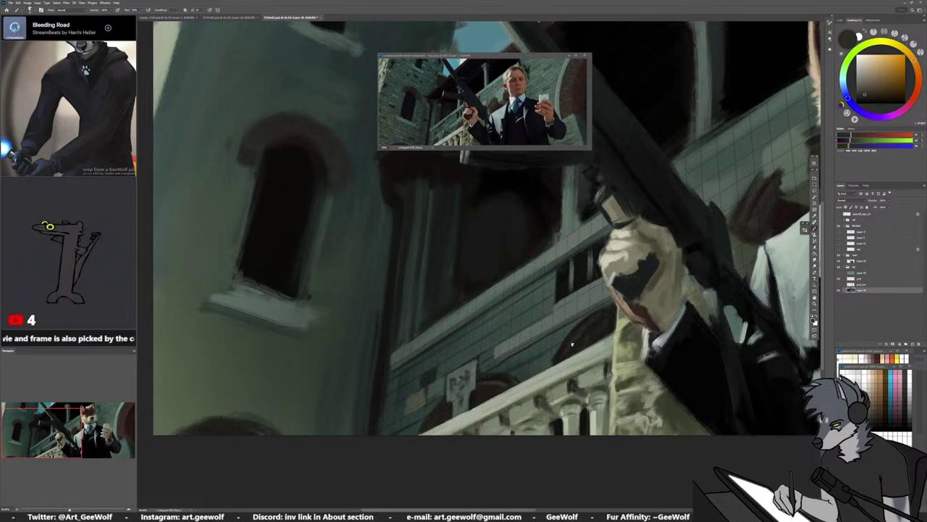
alt+click(560, 352)
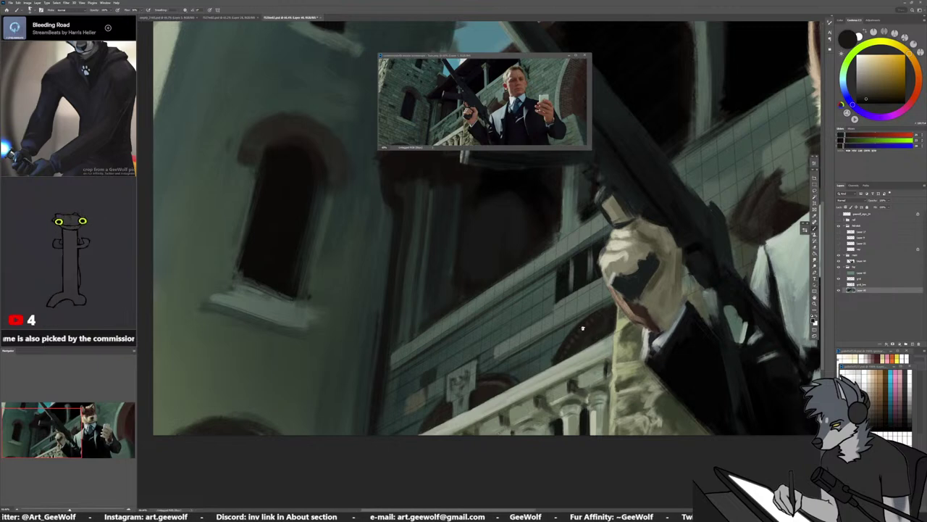
alt+click(571, 339)
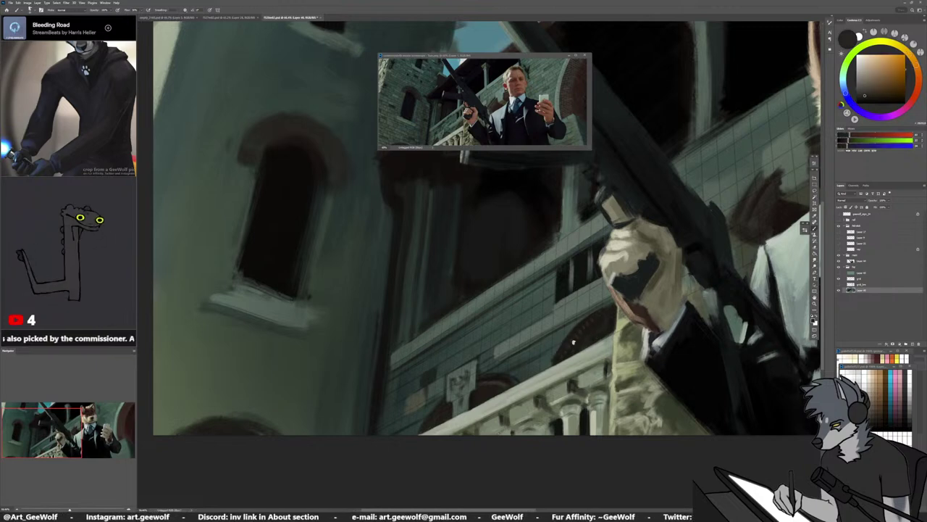
Refine the interior and brick rim of the arch beside the pillar with sampled near-black and a slightly lighter brown
alt+click(473, 396)
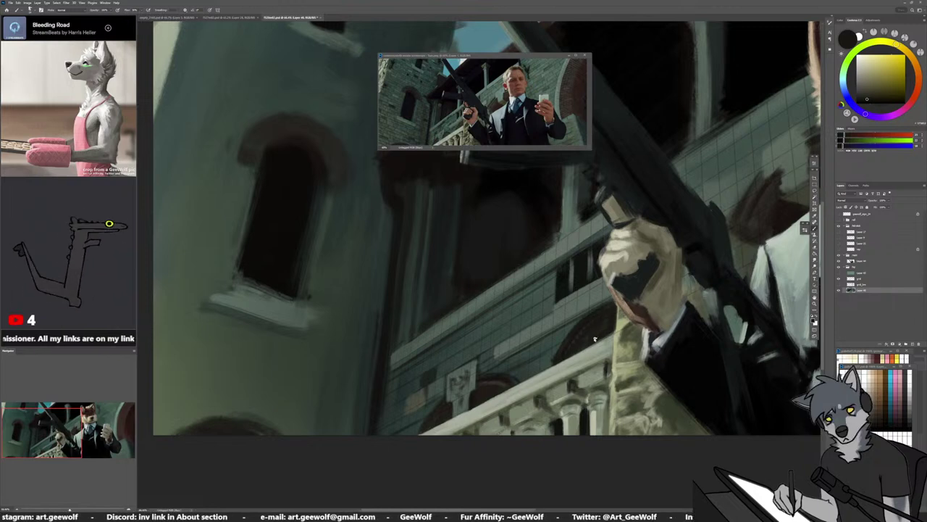
alt+click(493, 386)
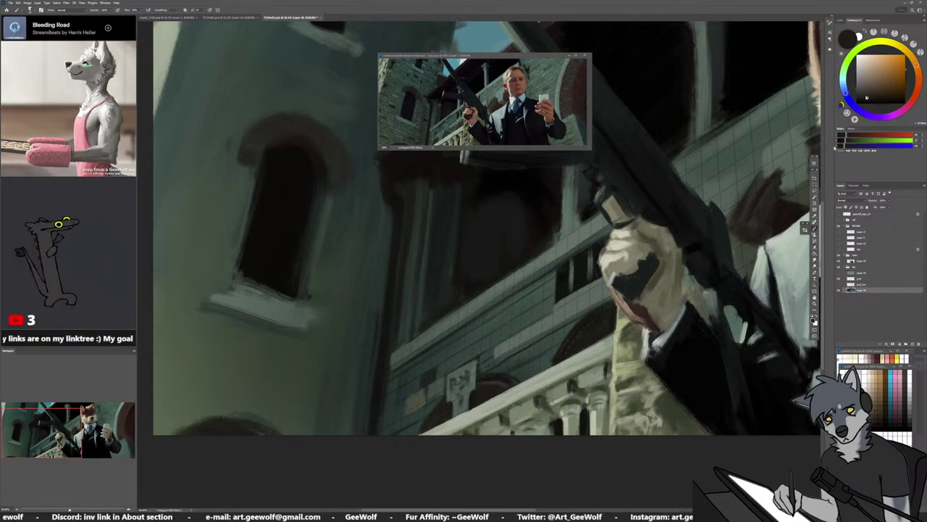
click(866, 96)
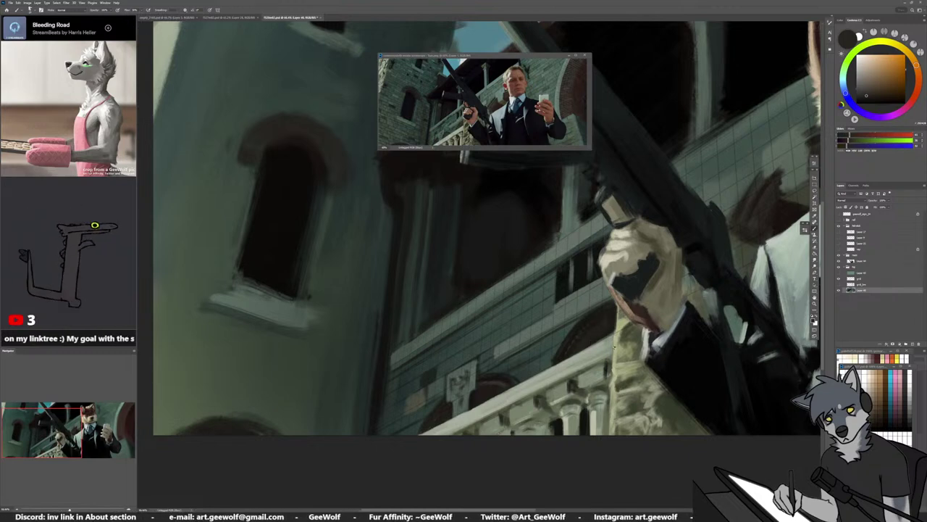
alt+click(579, 336)
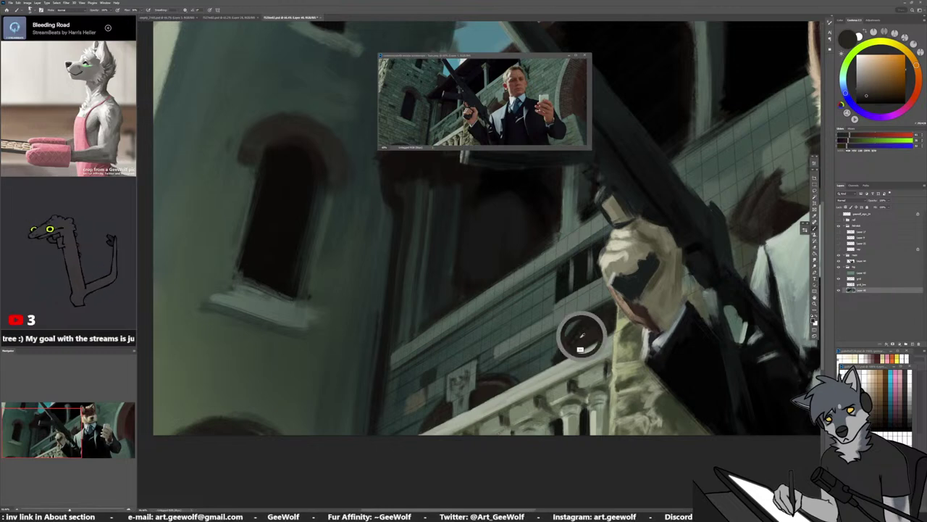
alt+click(472, 396)
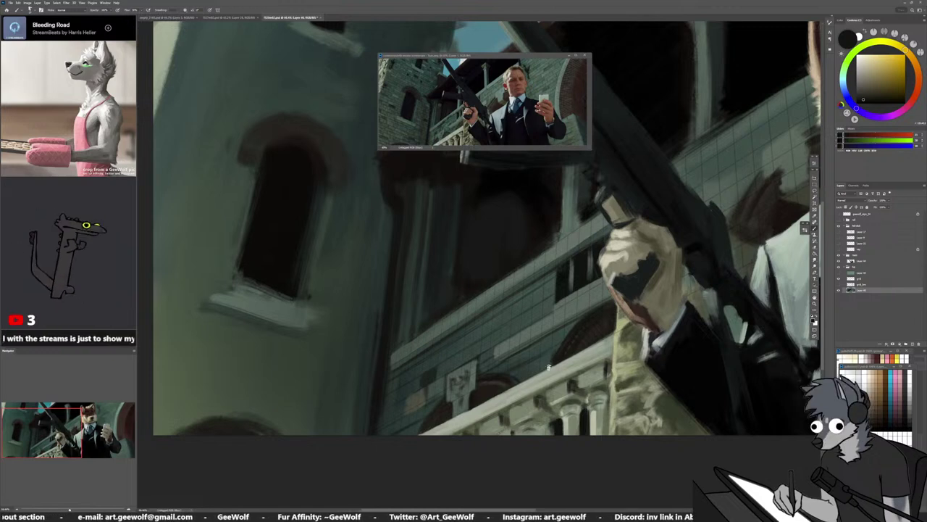
Add short dark vertical stone marks on the wall between the two arches using sampled wall green and near-black
alt+click(554, 353)
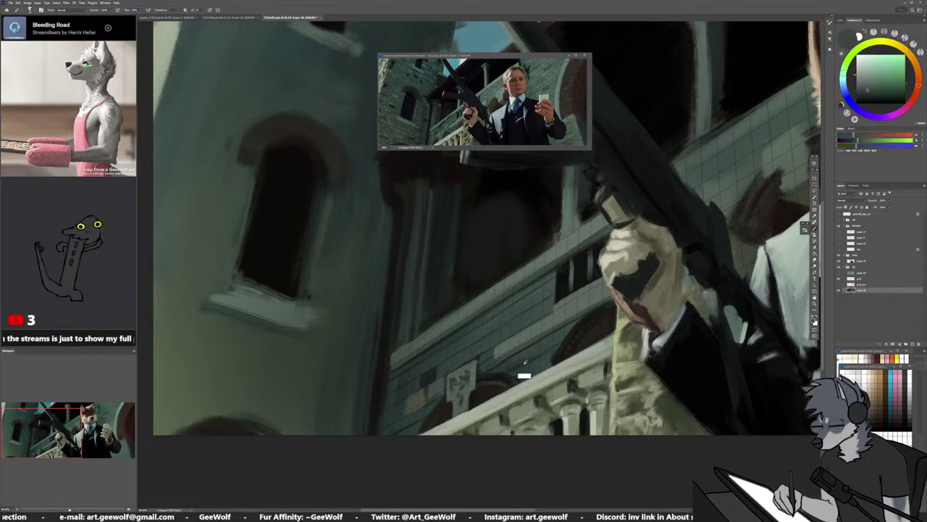
alt+click(503, 365)
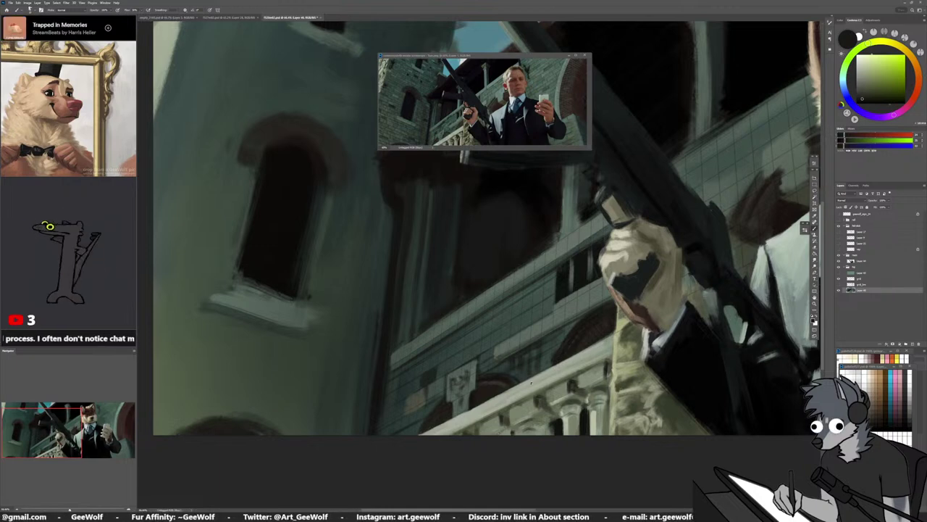
alt+click(529, 406)
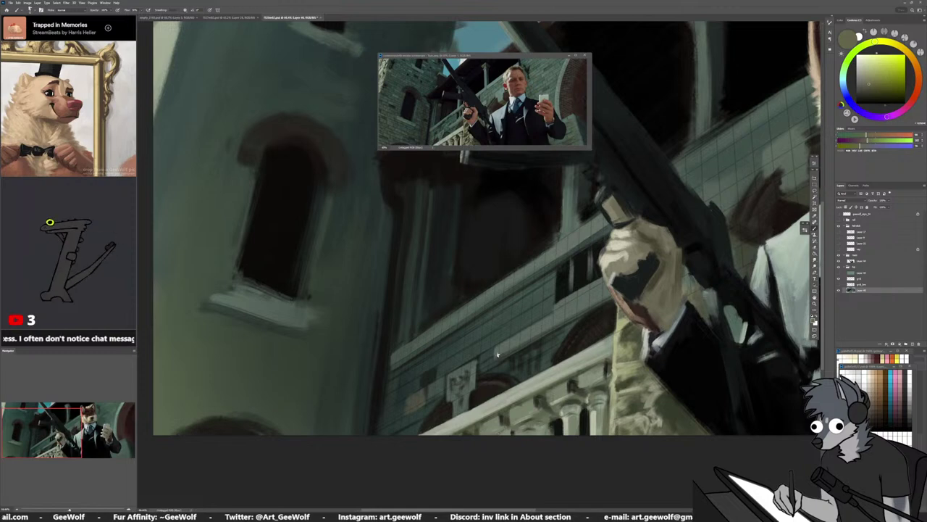
Brighten the pale stone strip above the arches, moving from the rail's olive to a lighter grey-green
alt+click(497, 411)
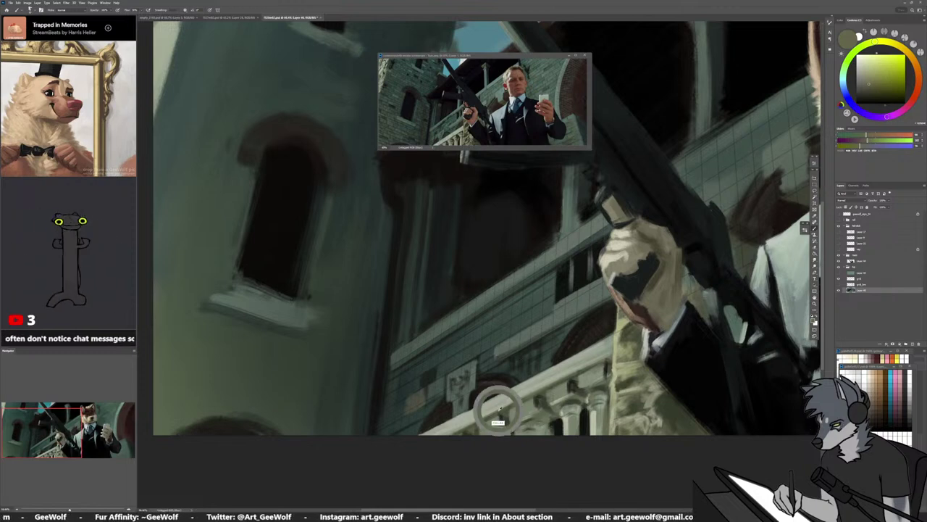
drag(514, 351, 515, 353)
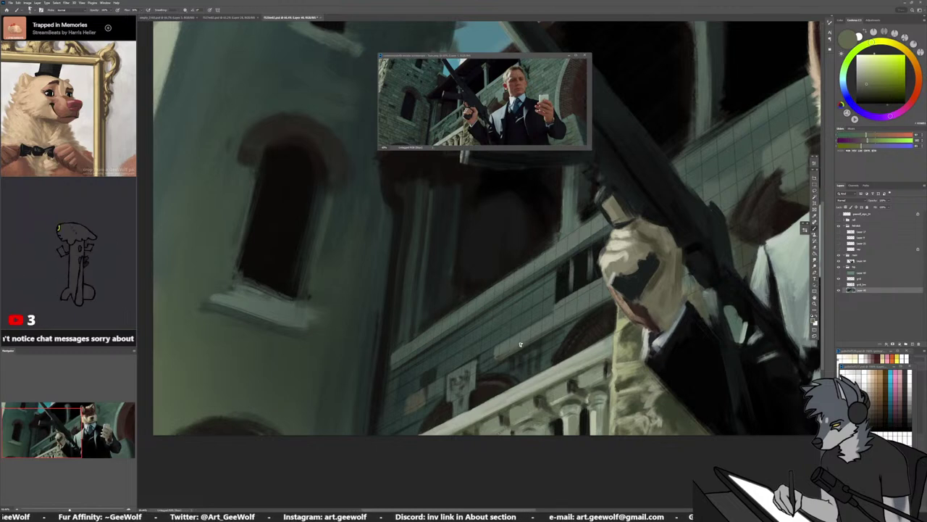
alt+click(513, 342)
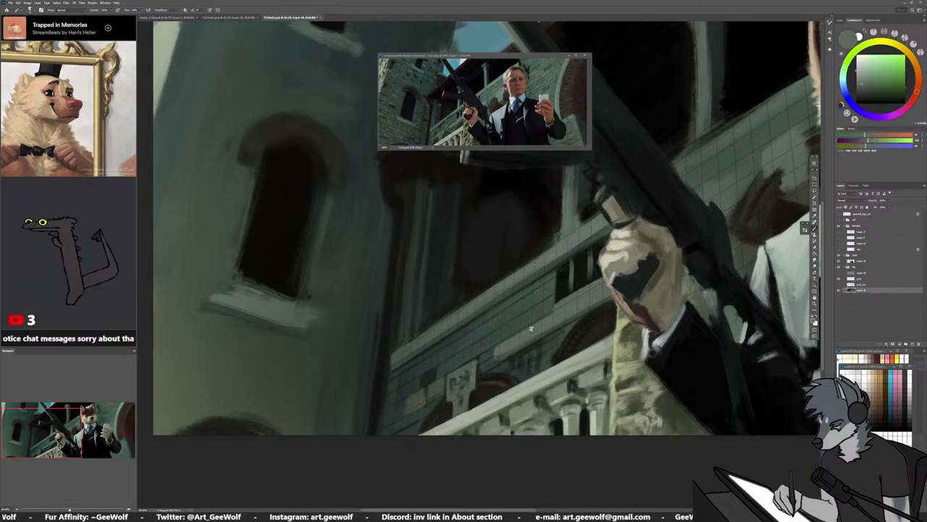
click(861, 82)
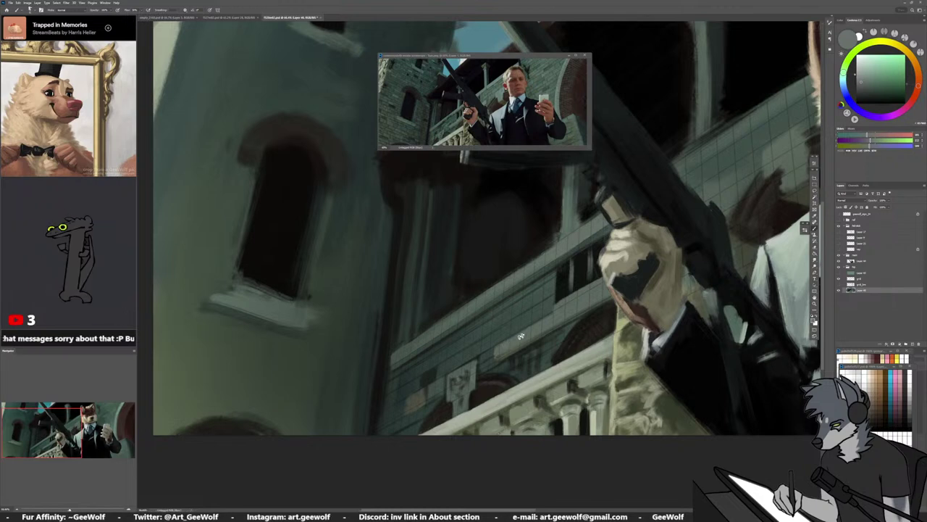
click(862, 80)
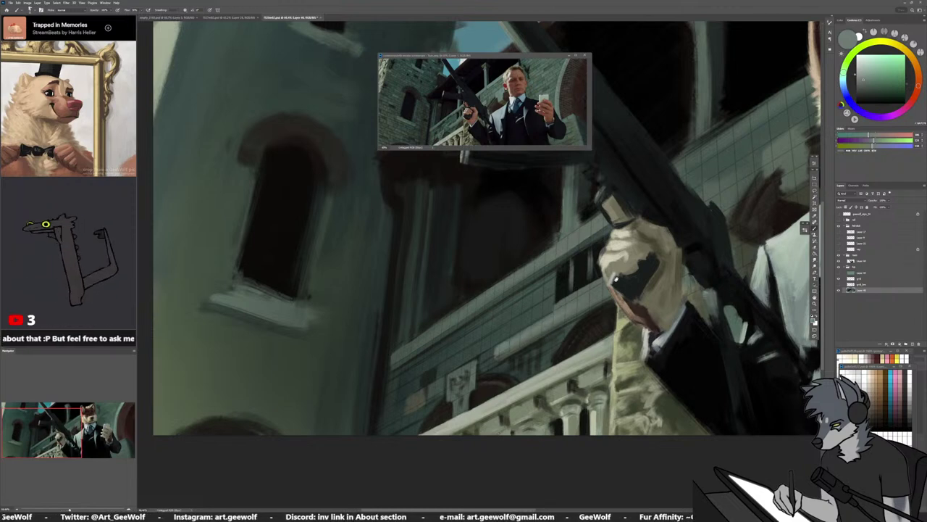
Sharpen the pale column between the gun's magazine and the upper ledge with sampled near-black and light grey-green
drag(615, 269, 571, 351)
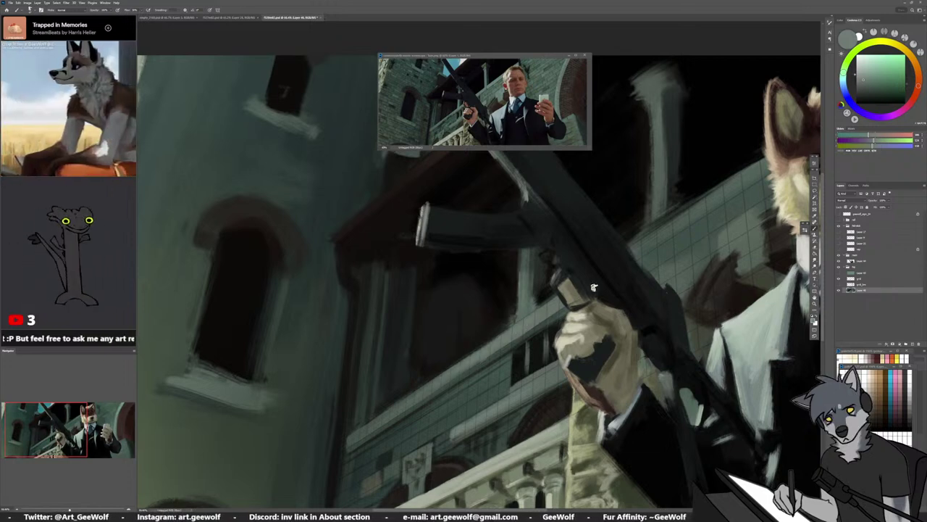
drag(552, 341, 530, 363)
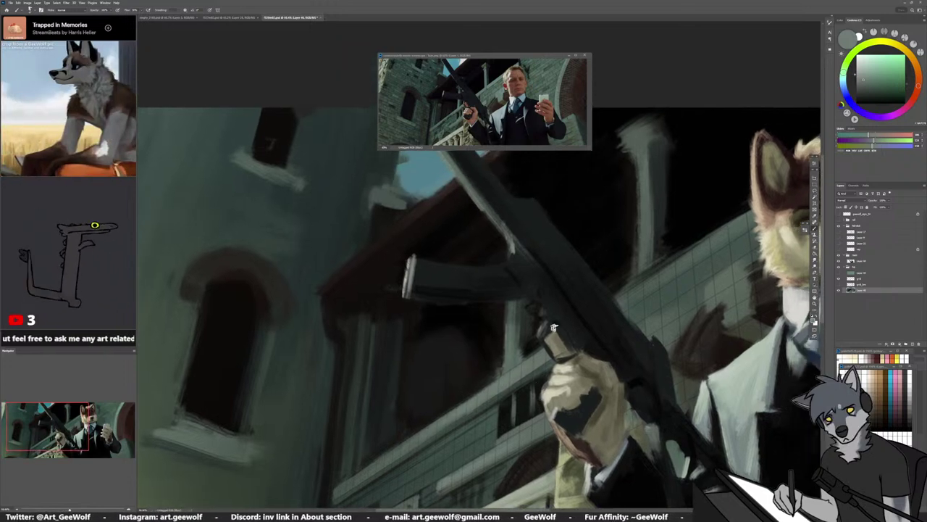
alt+click(491, 334)
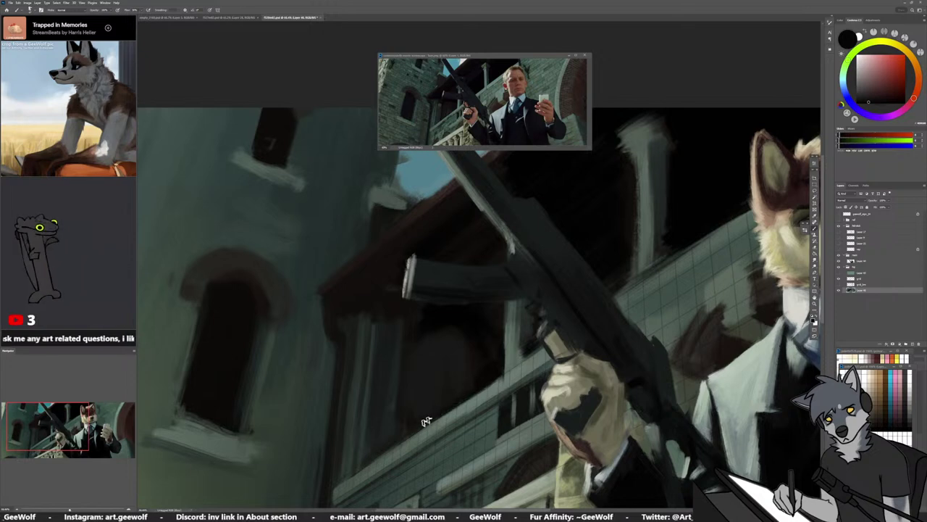
alt+click(483, 397)
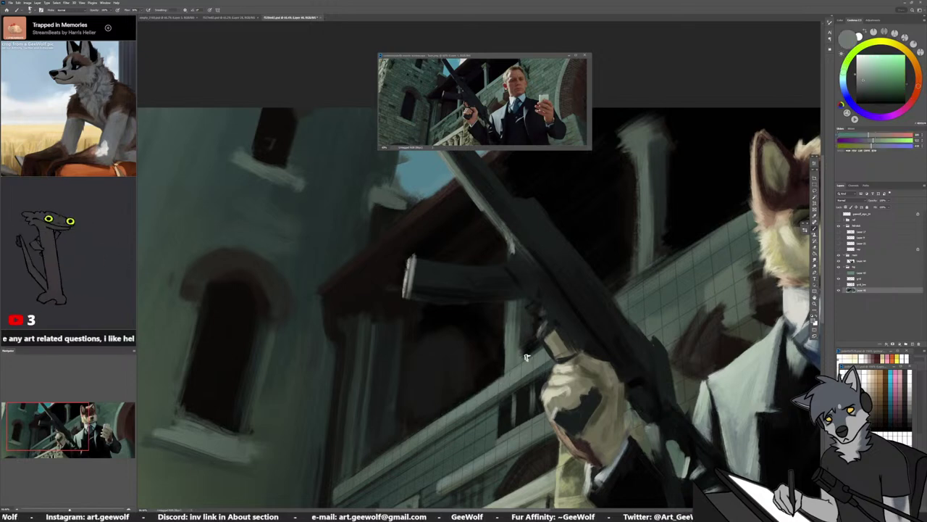
drag(539, 379, 523, 427)
alt+click(486, 362)
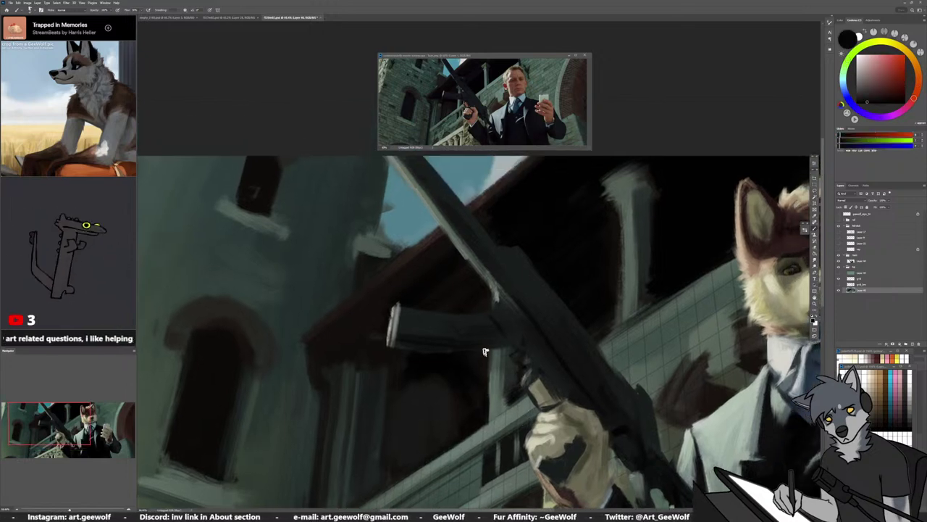
drag(487, 350, 486, 399)
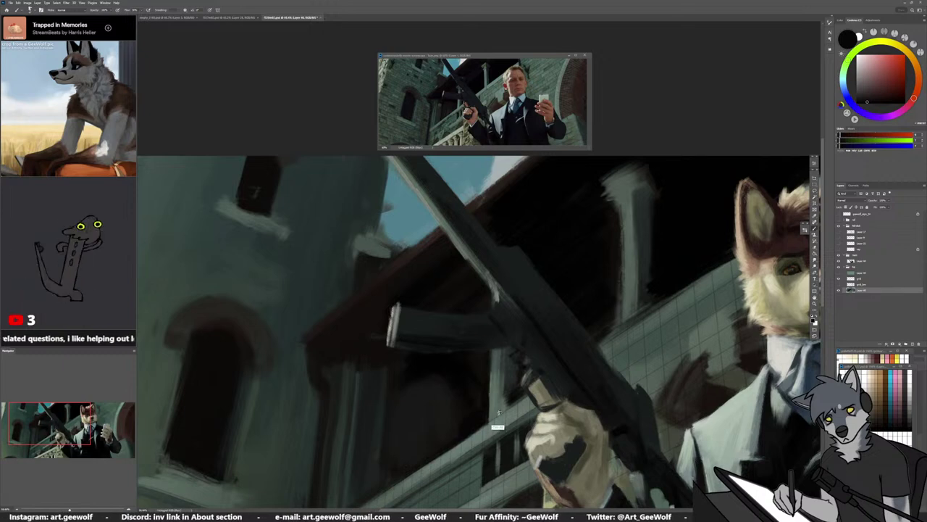
alt+click(493, 428)
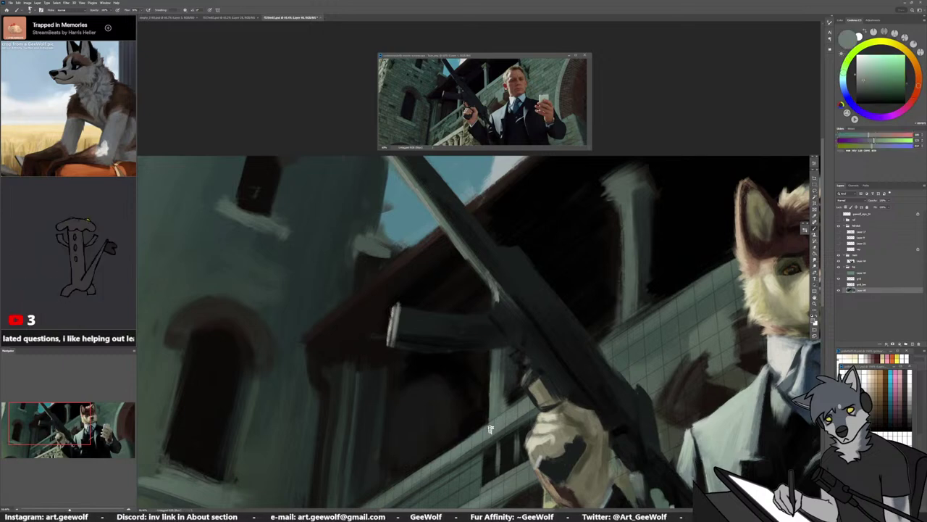
Refine the pale column below the gun's magazine, alternating sampled dark grey-green and black shadows with light grey-green stone
alt+click(505, 346)
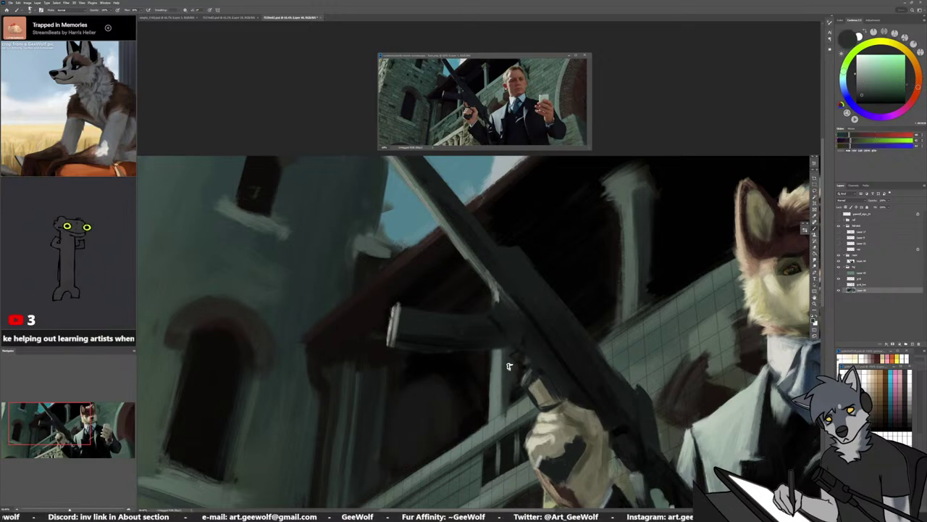
alt+click(538, 318)
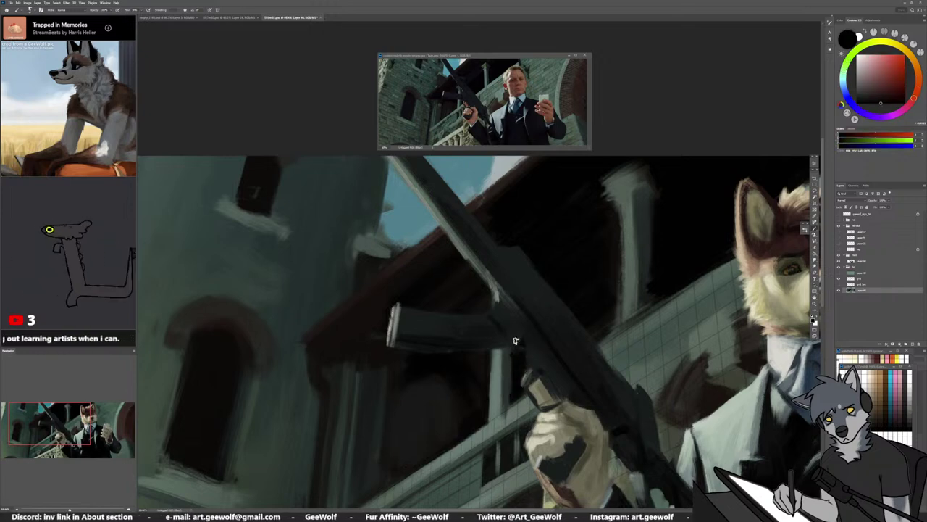
alt+click(507, 378)
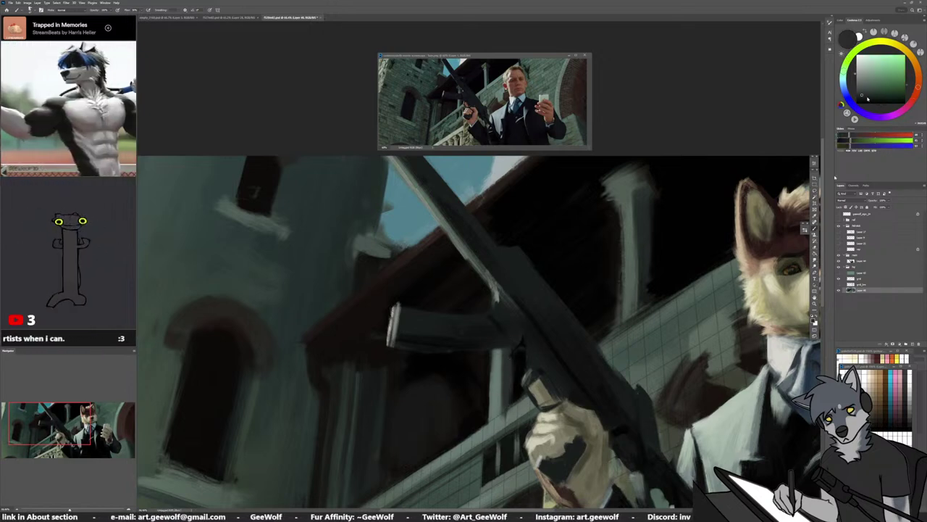
alt+click(507, 410)
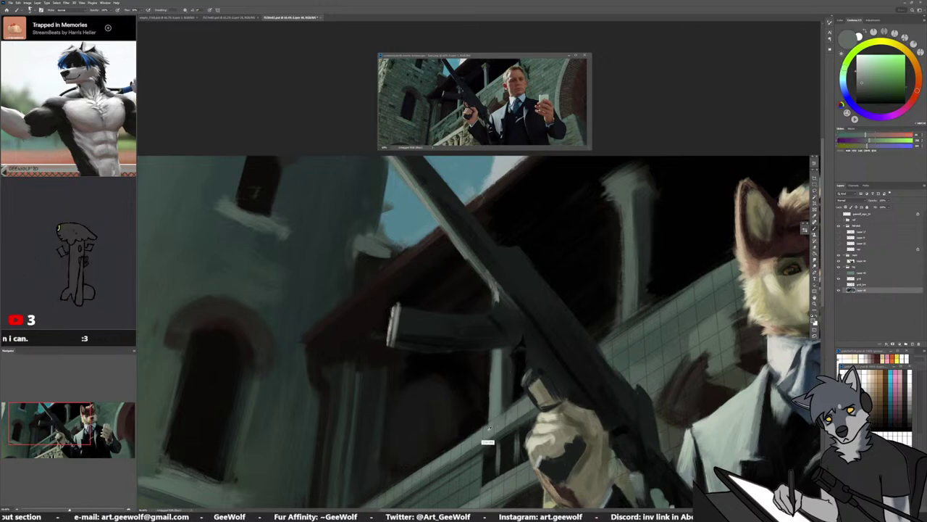
alt+click(519, 395)
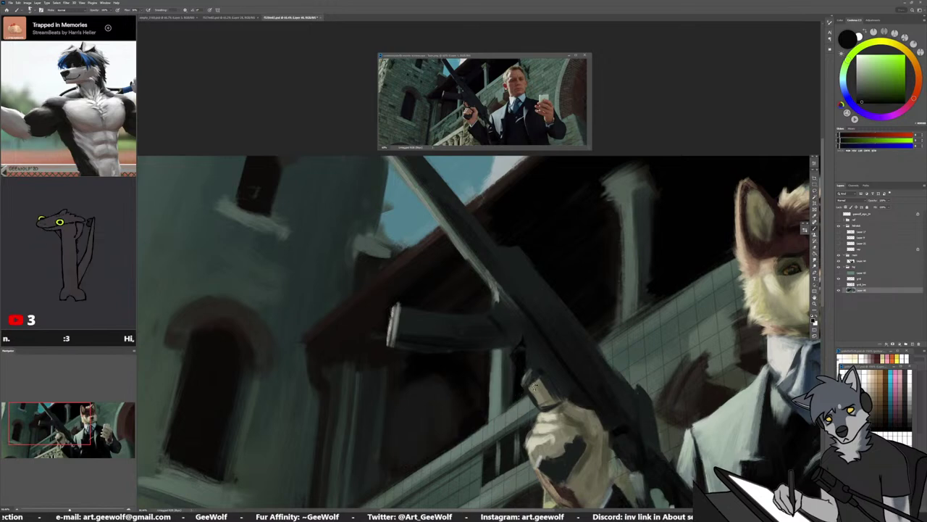
Clean up the column's foot and the ledge beside the gun hand with sampled light grey-green and dark green
mouse_move(534, 392)
mouse_down()
mouse_move(559, 430)
mouse_move(597, 405)
mouse_up()
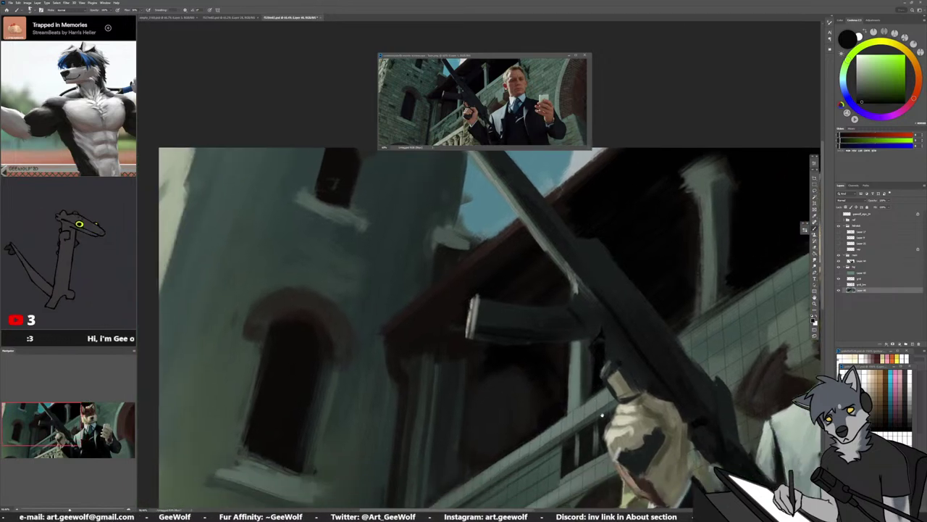
alt+click(569, 384)
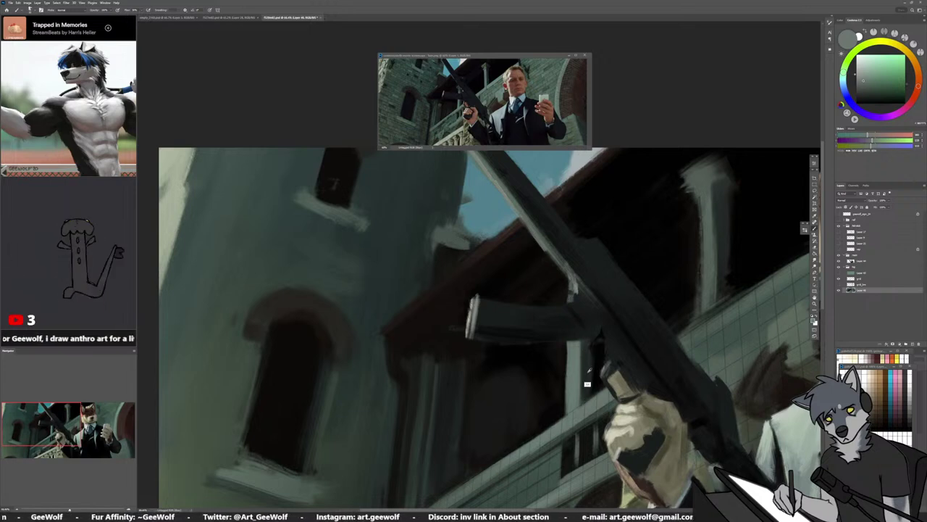
alt+click(588, 374)
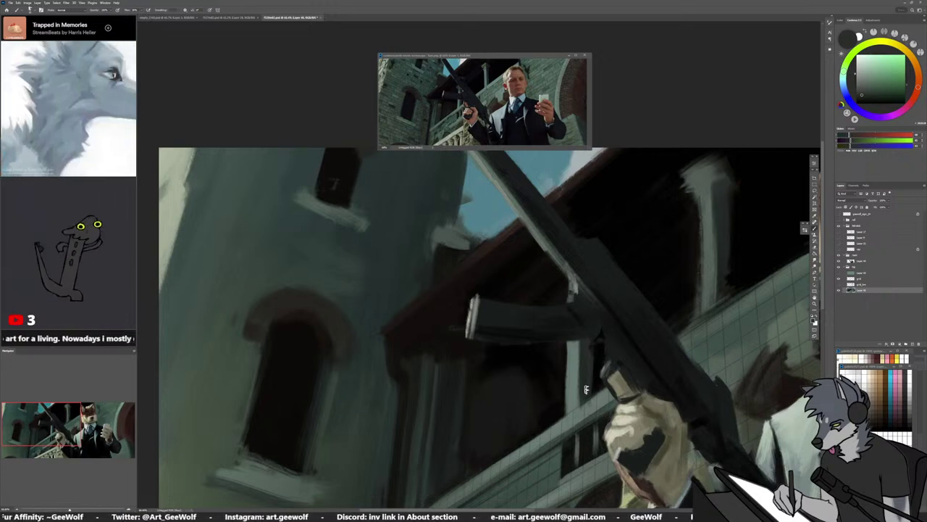
alt+click(591, 415)
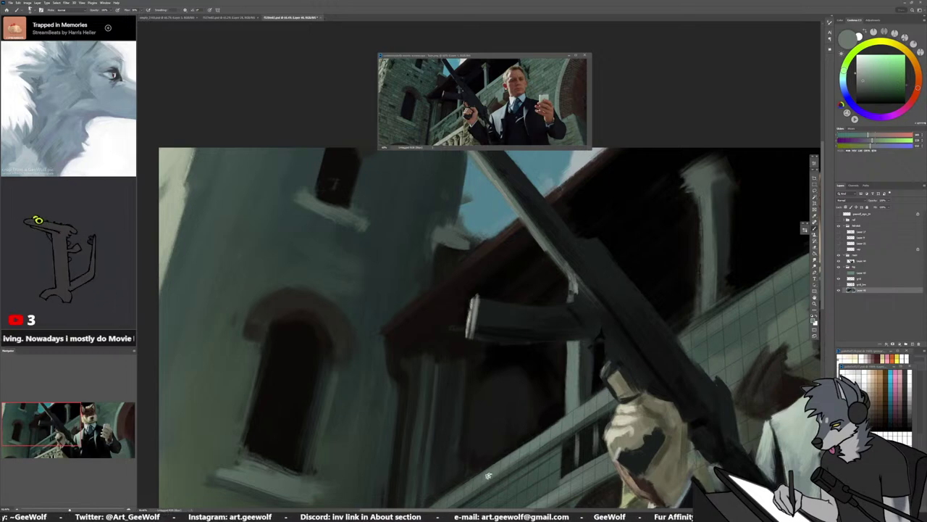
alt+click(536, 465)
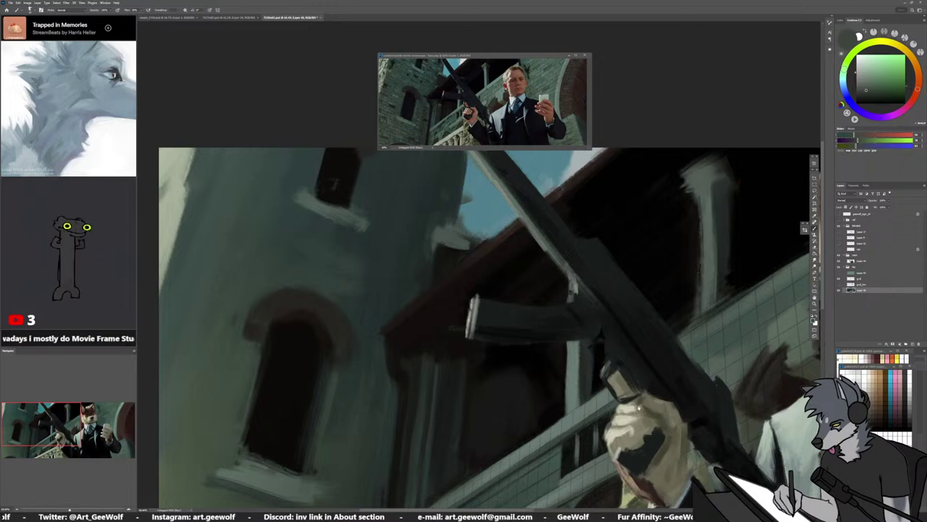
drag(636, 395, 501, 469)
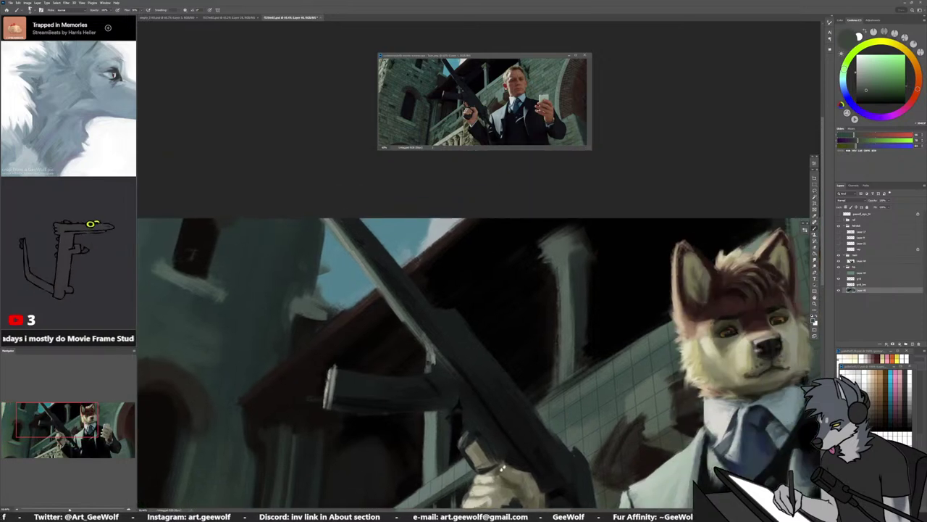
Define the sloping ledge between the gun and the wolf with a lighter grey-green top band and darker green shadow beneath
alt+click(462, 462)
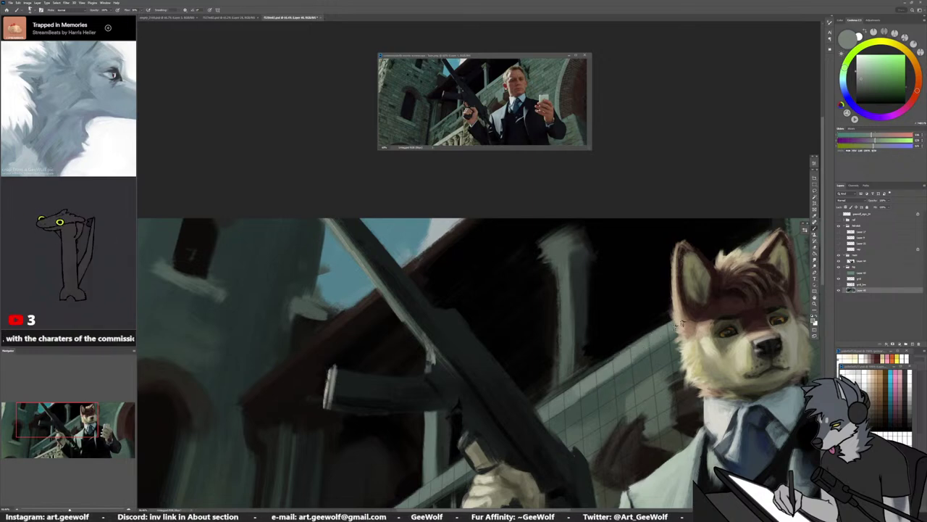
alt+click(450, 485)
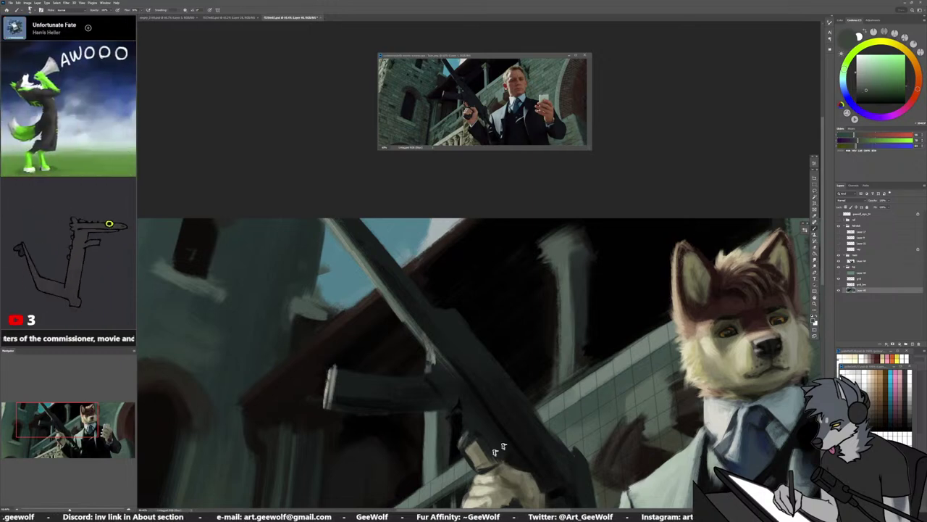
alt+click(563, 393)
click(862, 82)
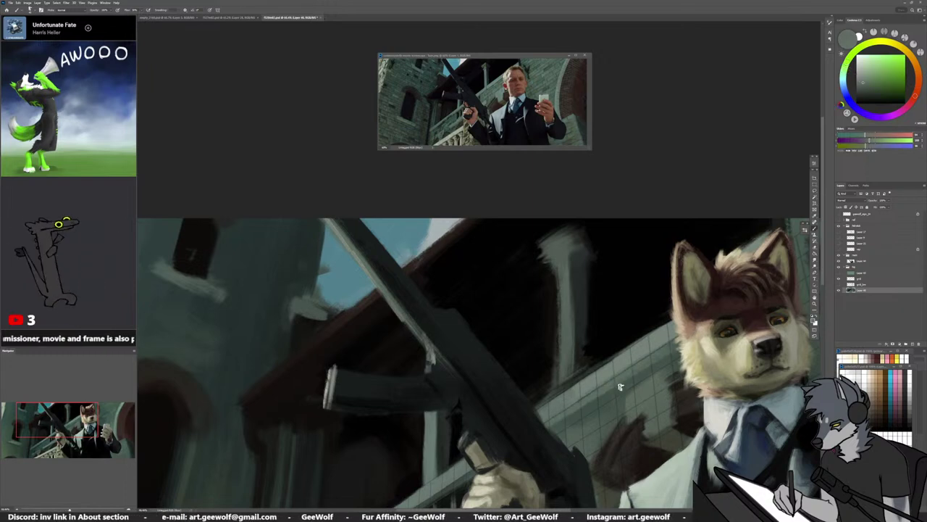
alt+right_click(596, 404)
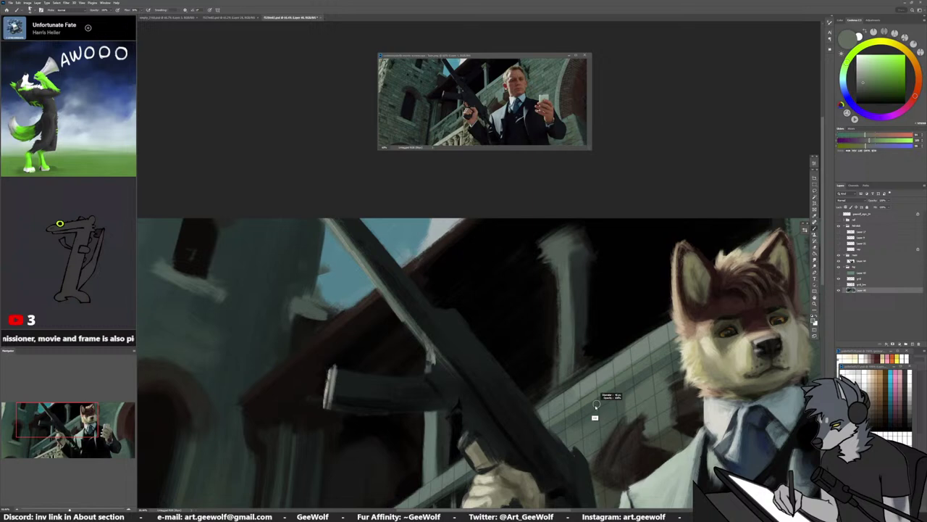
alt+click(547, 429)
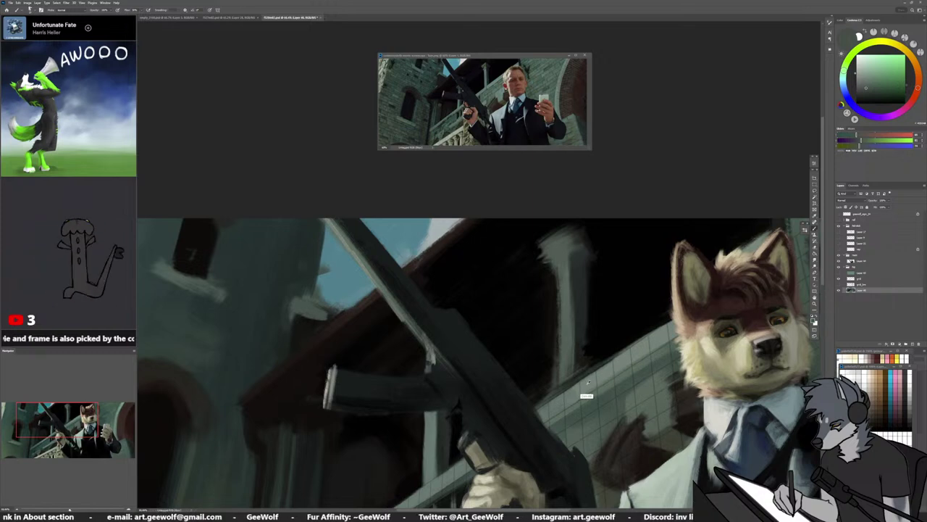
alt+click(578, 393)
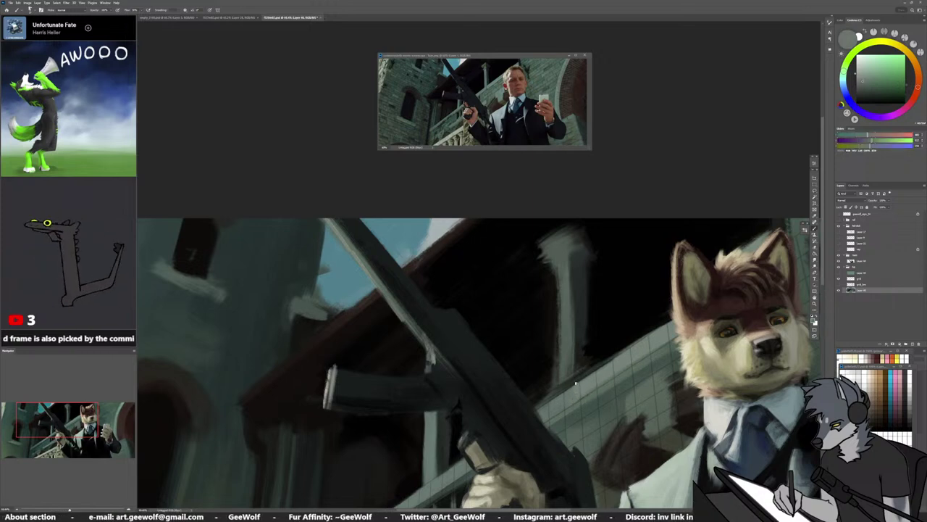
Paint a light vertical stroke down the tall column between gun and wolf, narrowing its left side with sampled black
mouse_move(572, 256)
mouse_down()
mouse_move(574, 371)
mouse_move(567, 380)
mouse_move(546, 372)
mouse_move(555, 310)
mouse_move(579, 340)
mouse_up()
alt+click(547, 371)
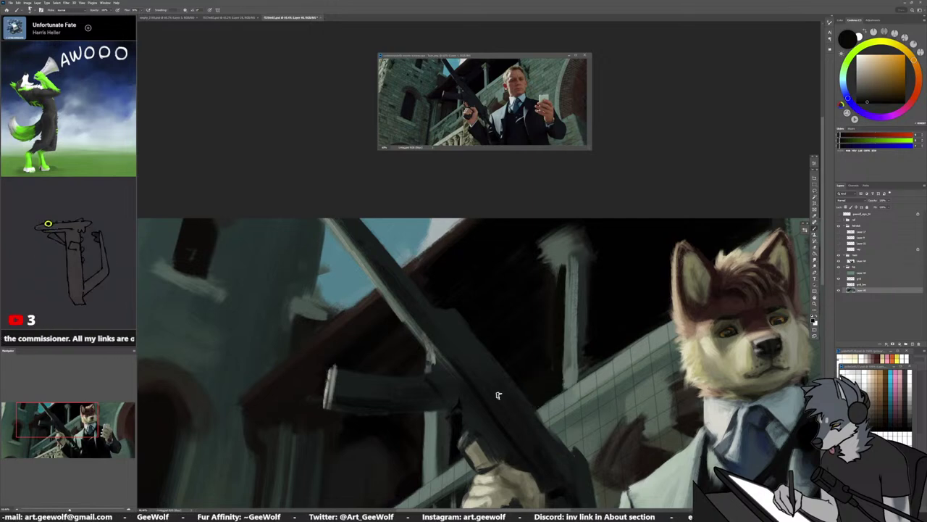
scroll(484, 372, down, 5)
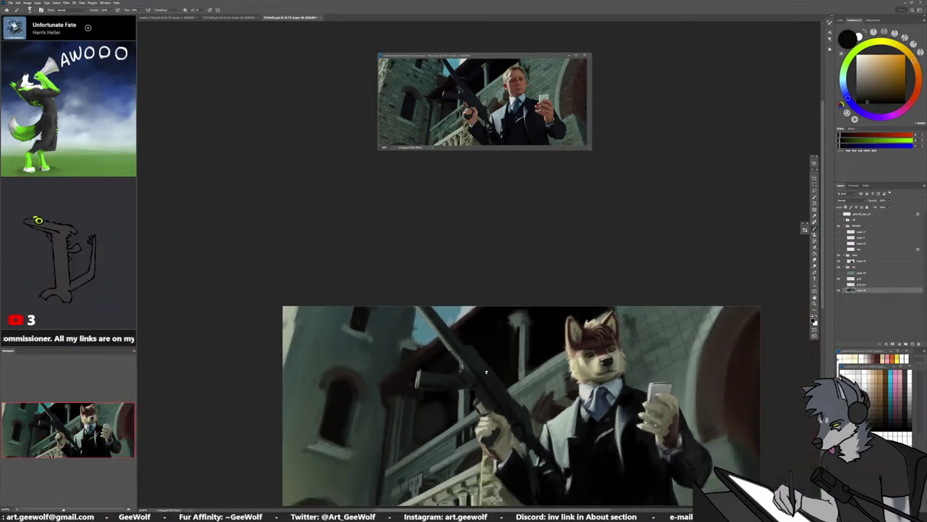
scroll(484, 306, up, 4)
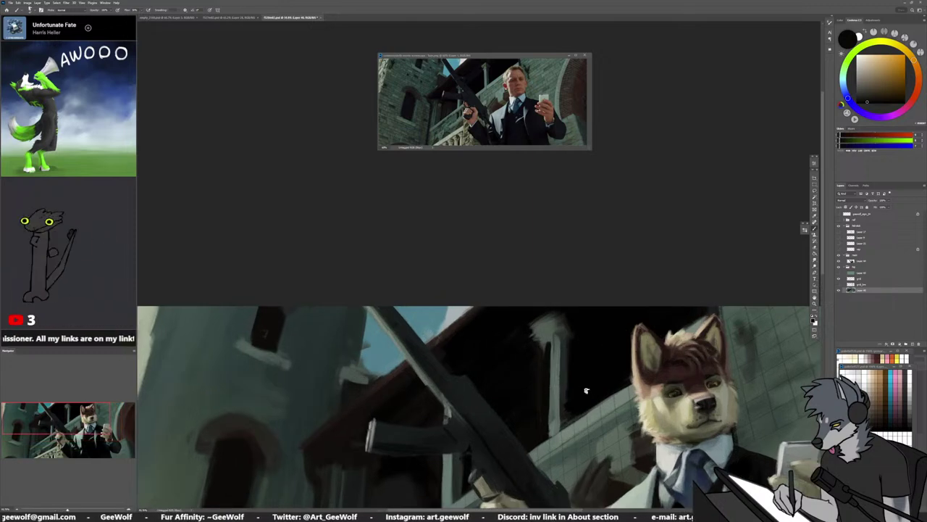
key(l)
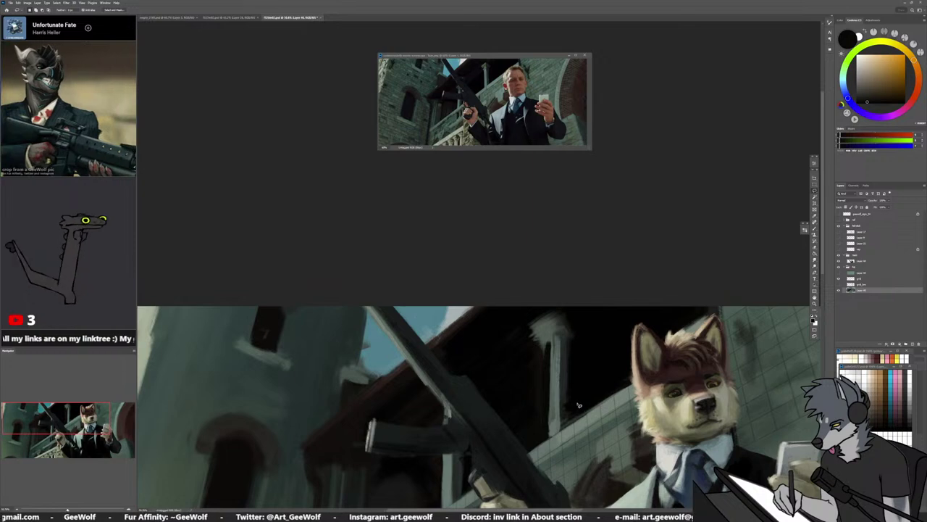
Rebuild the tall column's foot in light grey-green and cut its left edge further in with sampled black
alt+click(567, 421)
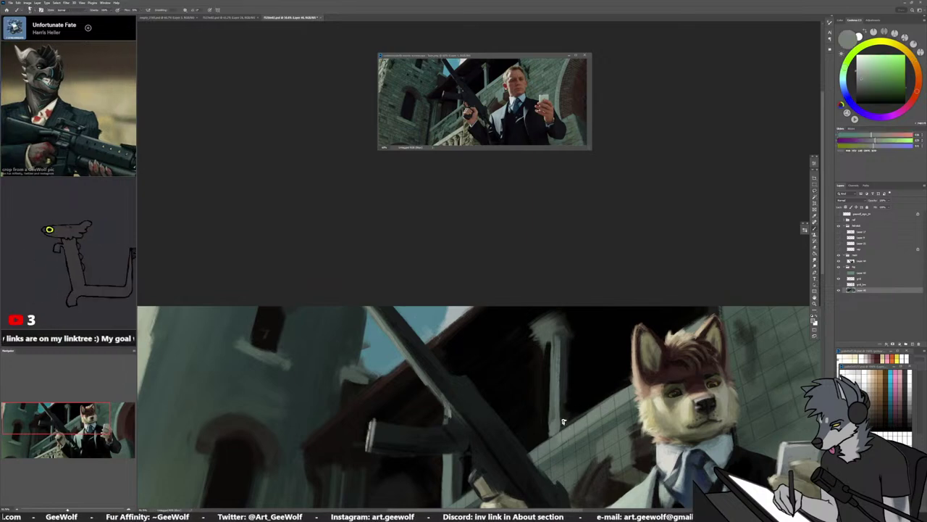
mouse_move(565, 417)
mouse_down()
mouse_move(559, 368)
mouse_move(558, 424)
mouse_move(543, 411)
mouse_move(555, 431)
mouse_up()
alt+click(543, 422)
drag(552, 351, 556, 415)
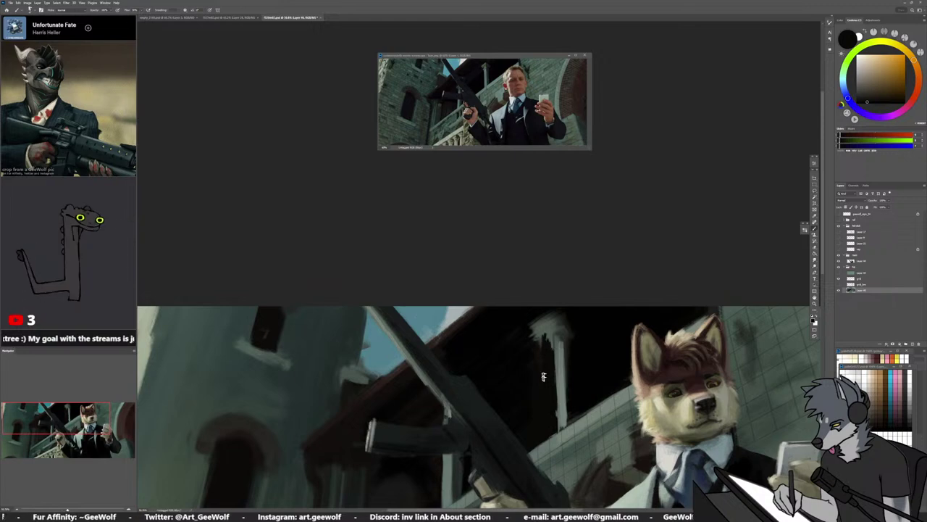
alt+click(565, 412)
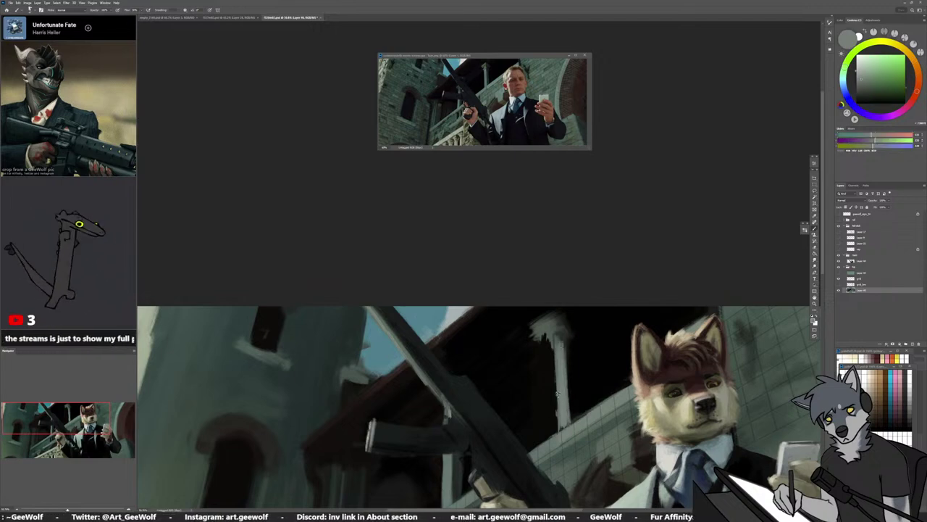
alt+click(550, 410)
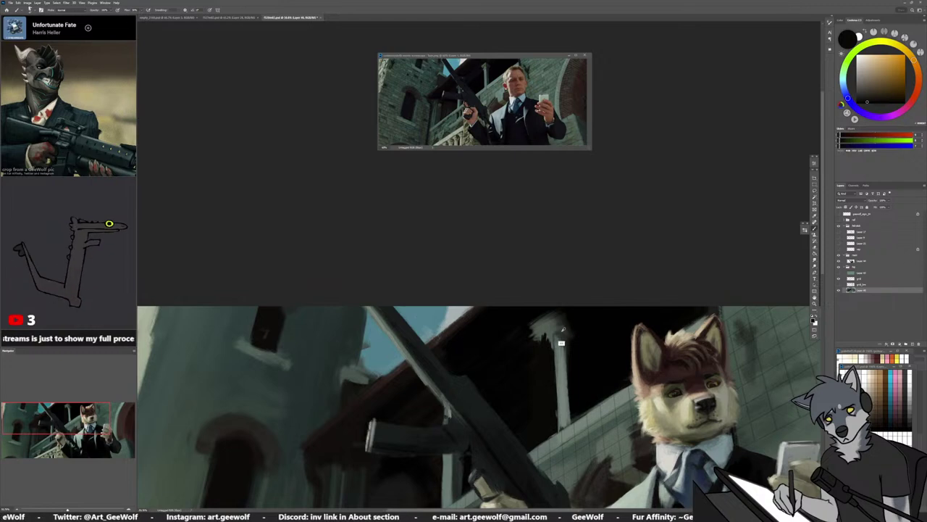
Shade the right side of the tall column's shaft with vertical strokes of sampled dark green
alt+click(575, 412)
alt+click(585, 448)
drag(563, 347, 570, 401)
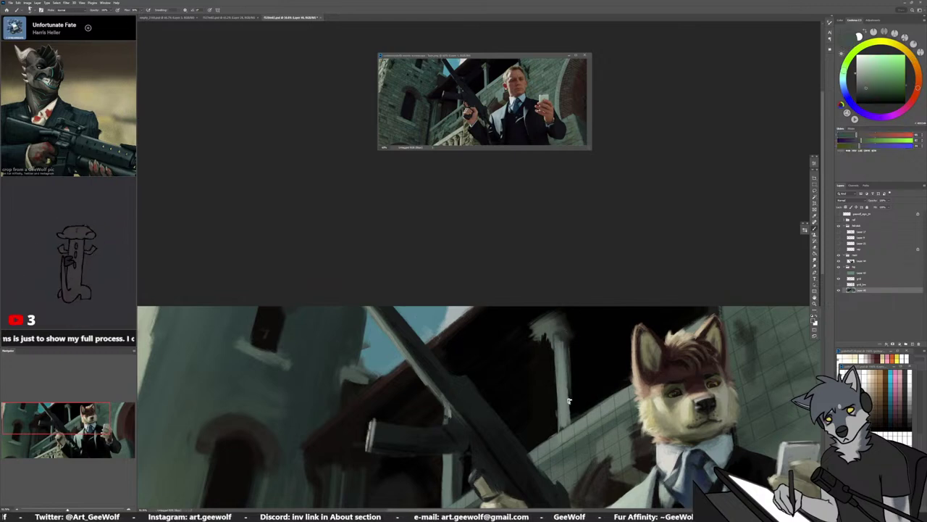
alt+click(577, 360)
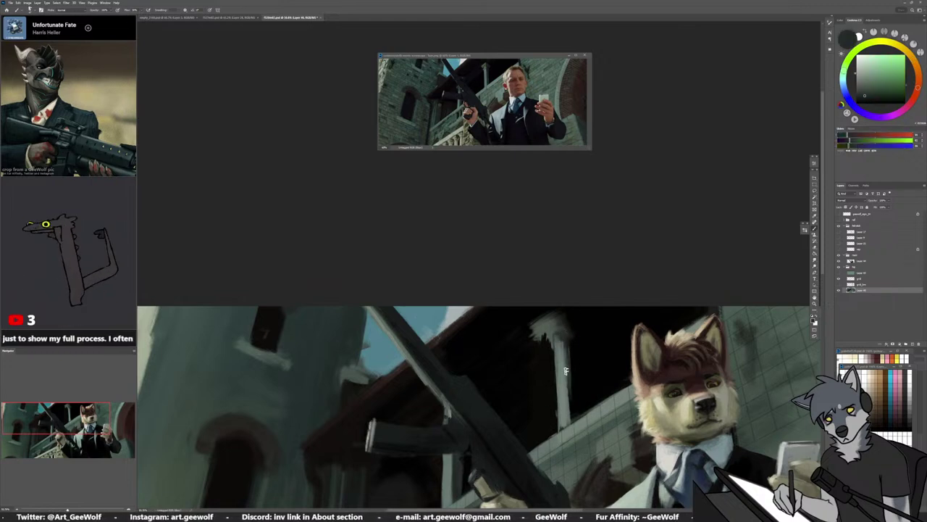
drag(567, 363, 572, 418)
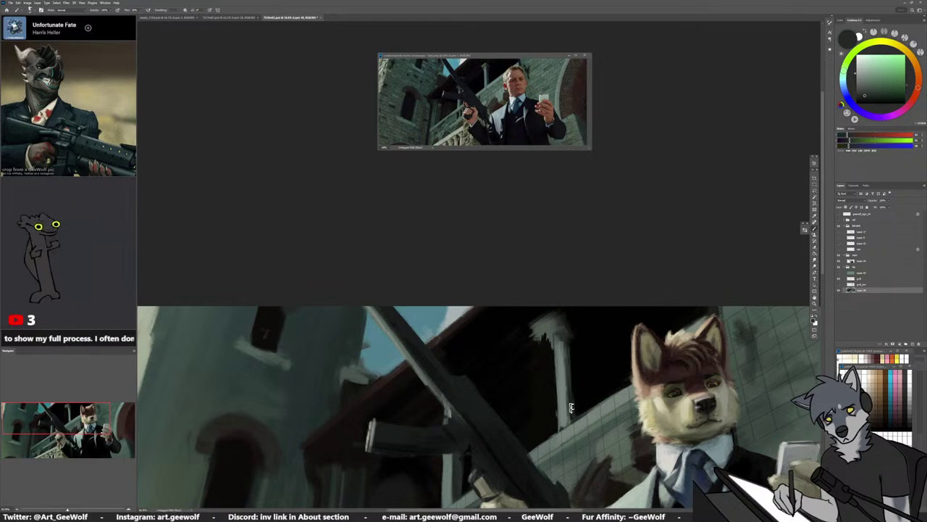
drag(570, 376, 571, 395)
Widen the column's shadow side with a mid dark green and restore the light grey-green strip along its shaft
alt+click(564, 365)
drag(567, 343, 574, 416)
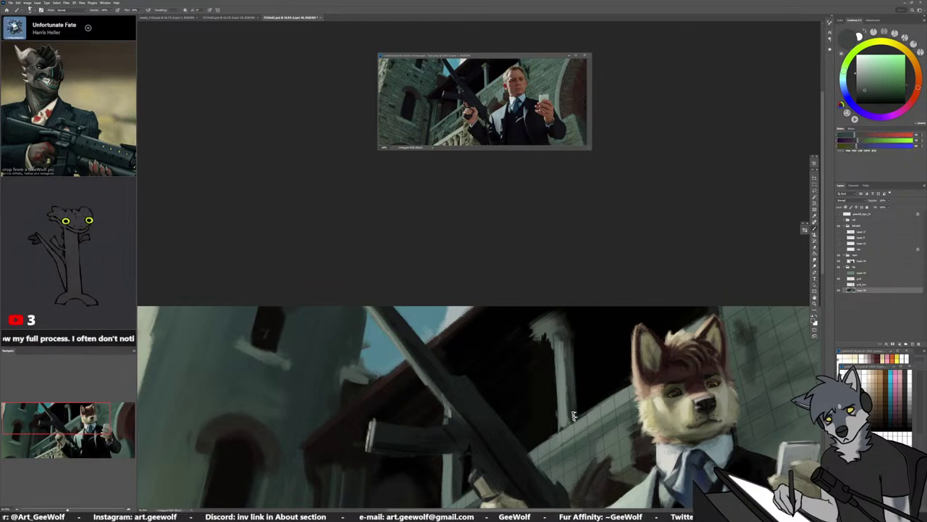
alt+click(569, 404)
alt+click(563, 345)
drag(564, 347, 567, 418)
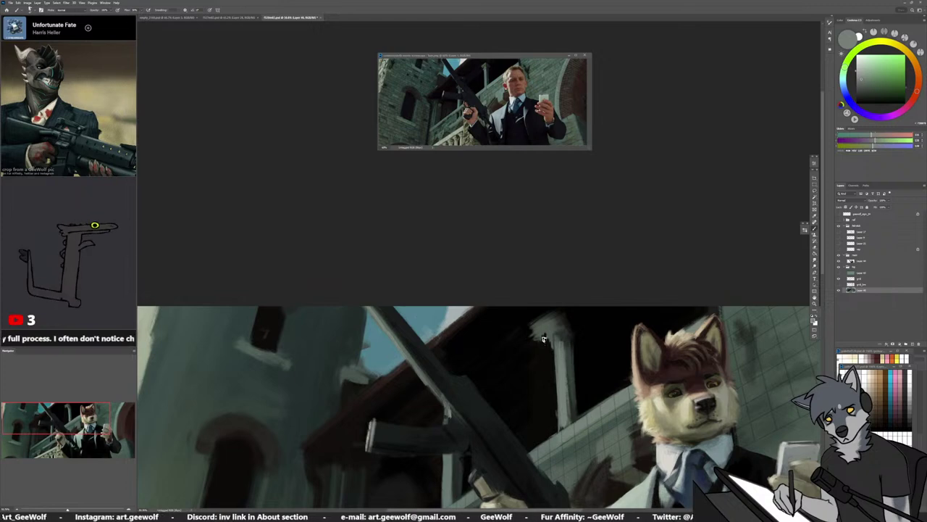
Reshape the tall column's capital by trimming its left overhang with near-black and defining its block with sampled dark greens
alt+click(536, 353)
drag(553, 316, 522, 334)
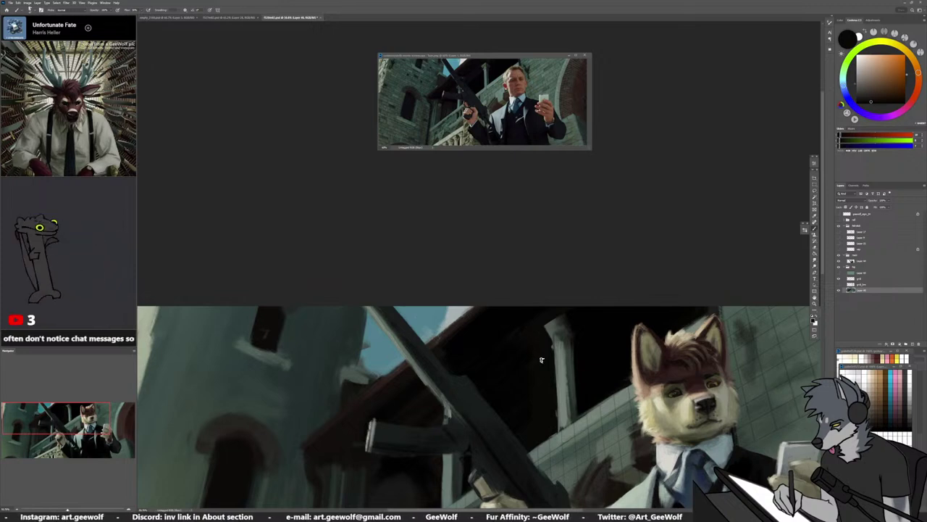
alt+click(565, 351)
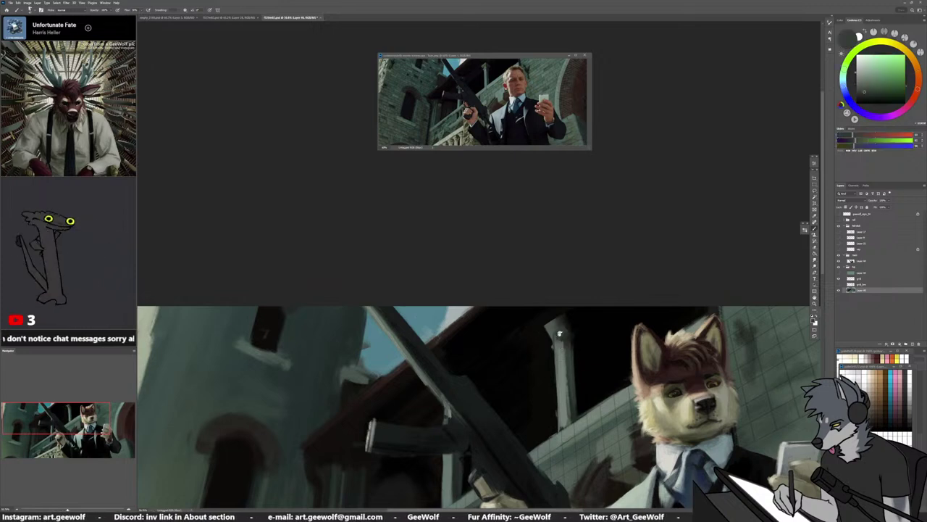
alt+click(580, 400)
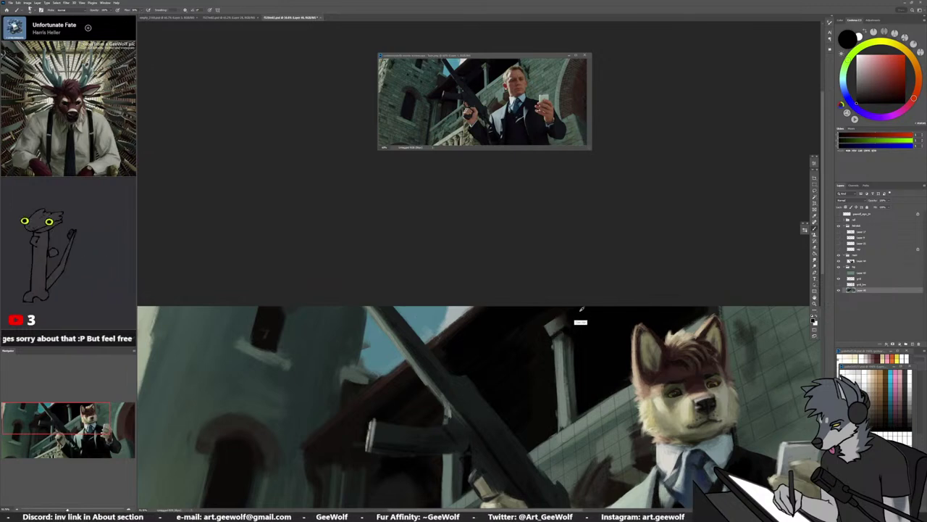
alt+click(562, 327)
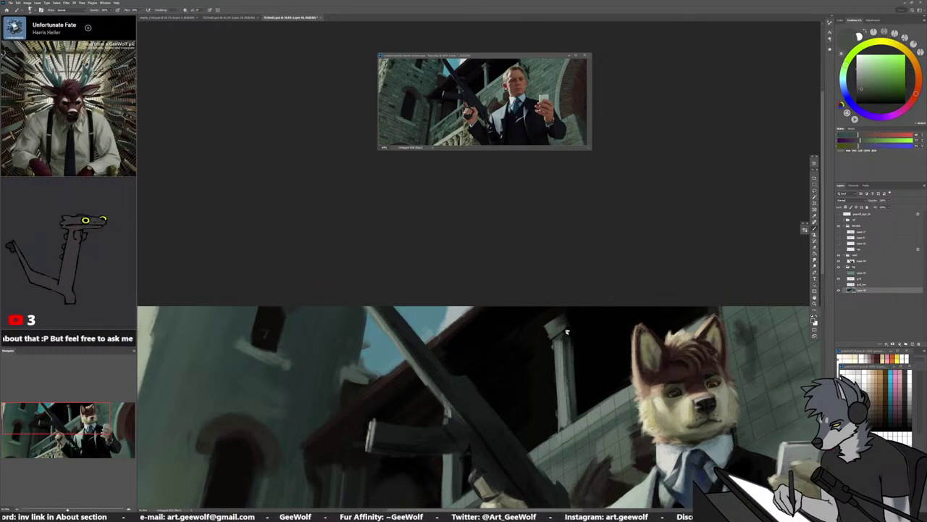
alt+click(566, 330)
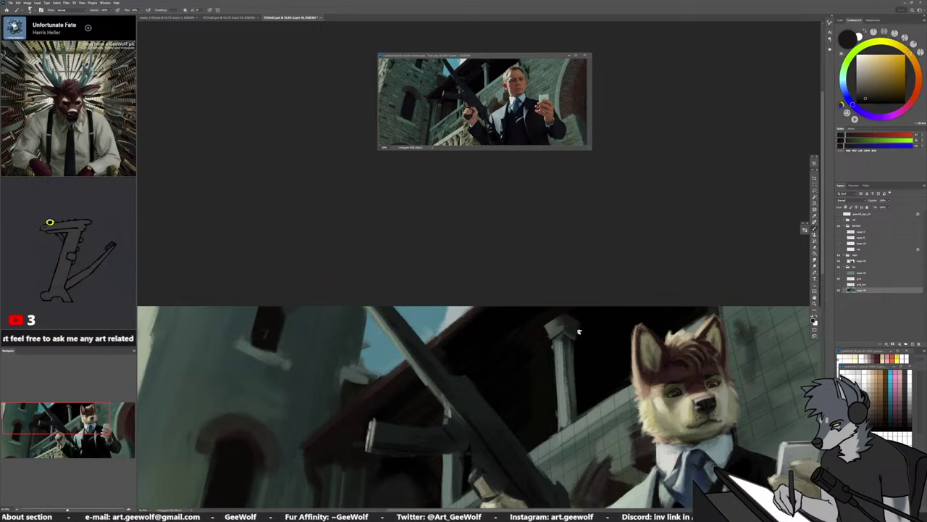
Clean up the tall column's capital and lower shaft with sampled dark green, near-black and light grey-green
alt+click(551, 328)
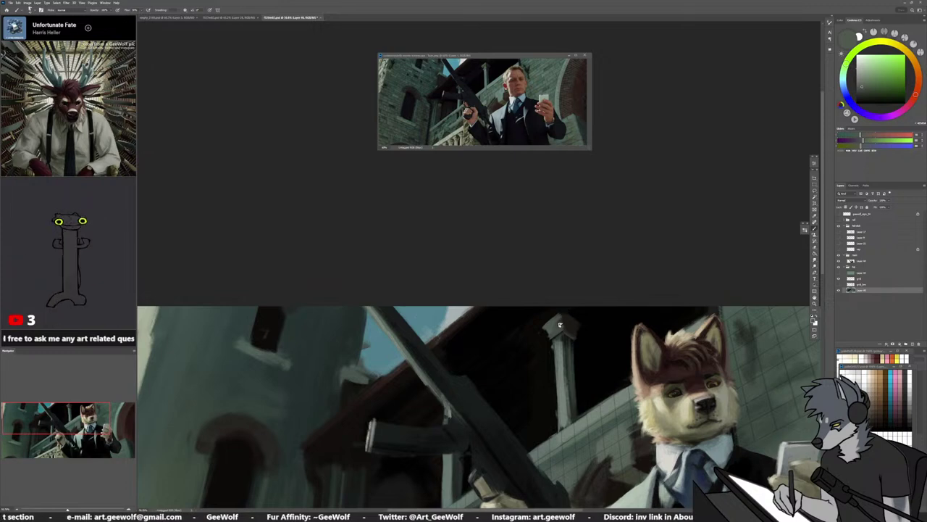
alt+click(544, 334)
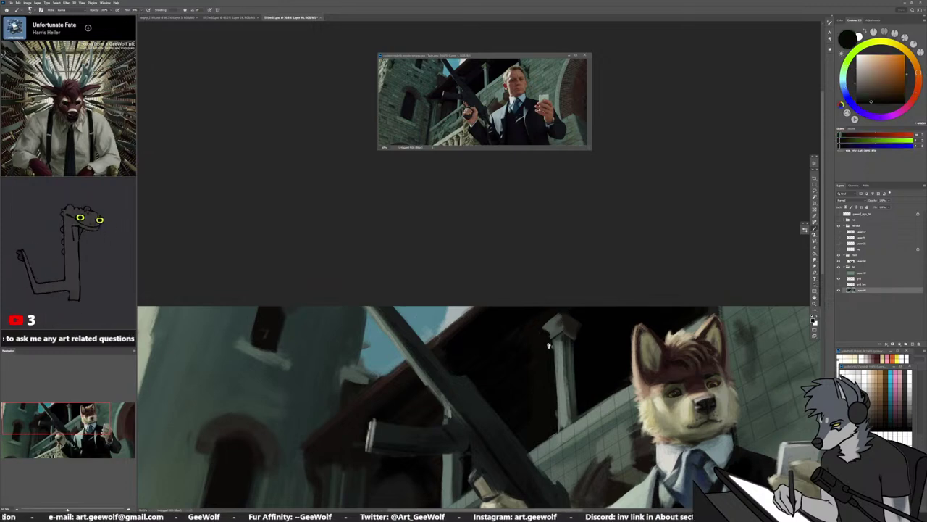
alt+click(548, 346)
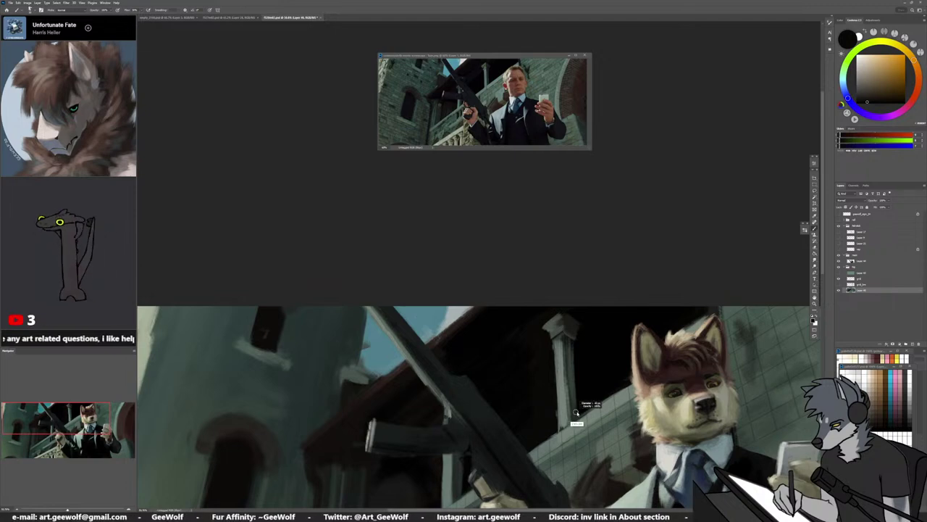
alt+click(565, 419)
alt+click(570, 411)
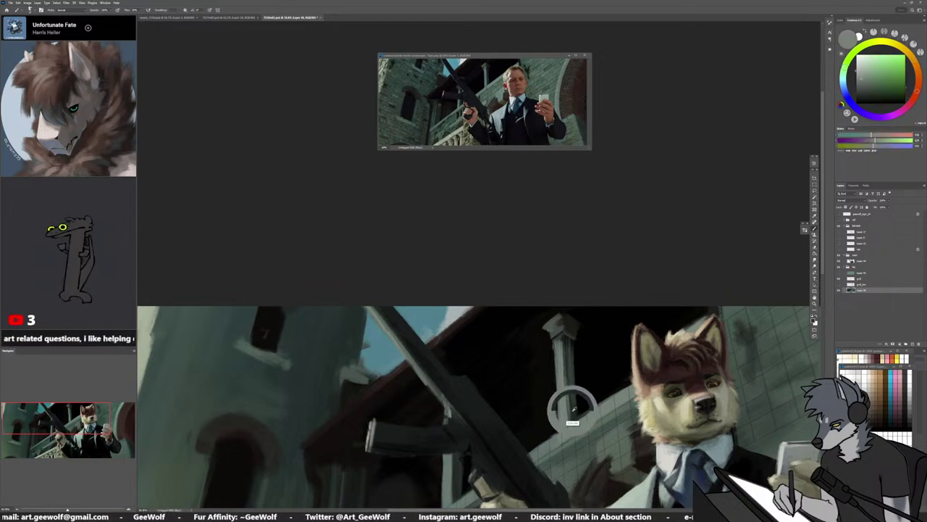
alt+click(570, 378)
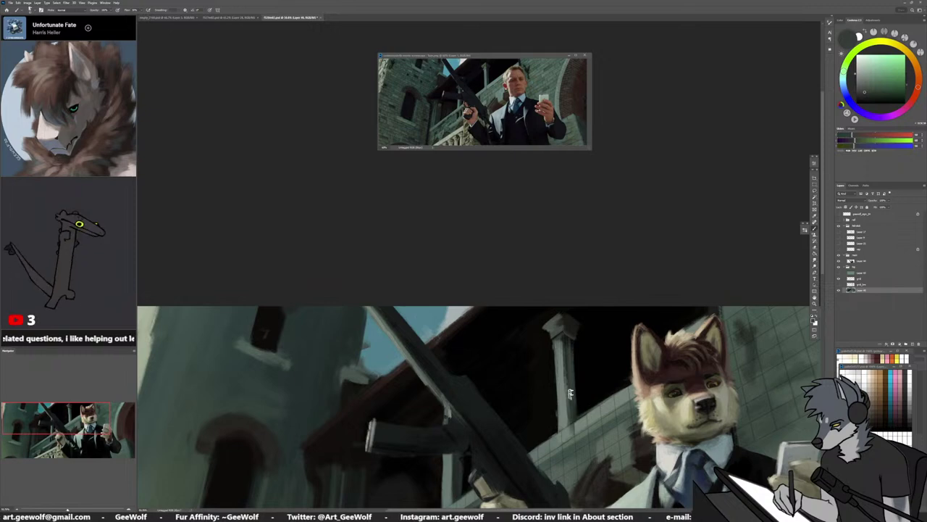
Sharpen the sloping ledge beside the tall column's foot with sampled light grey-green and cut its upper edge with near-black
alt+click(562, 435)
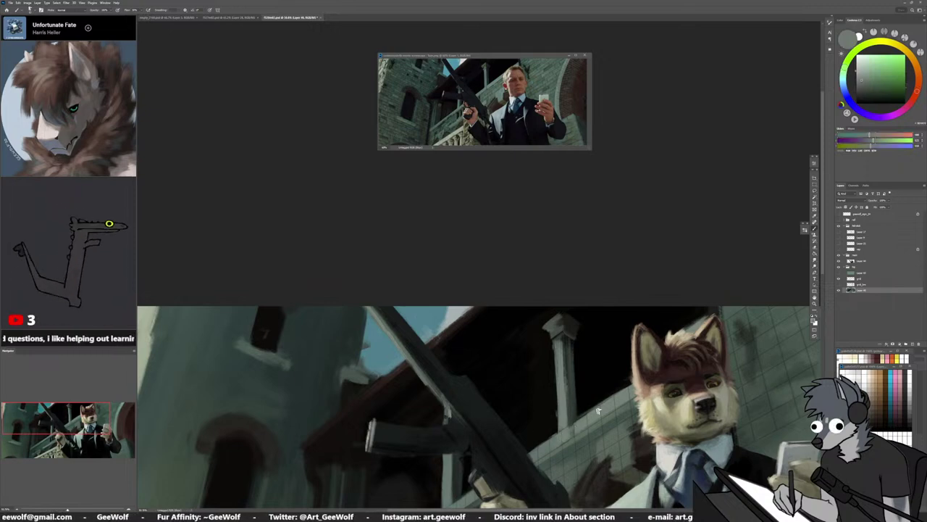
alt+click(581, 408)
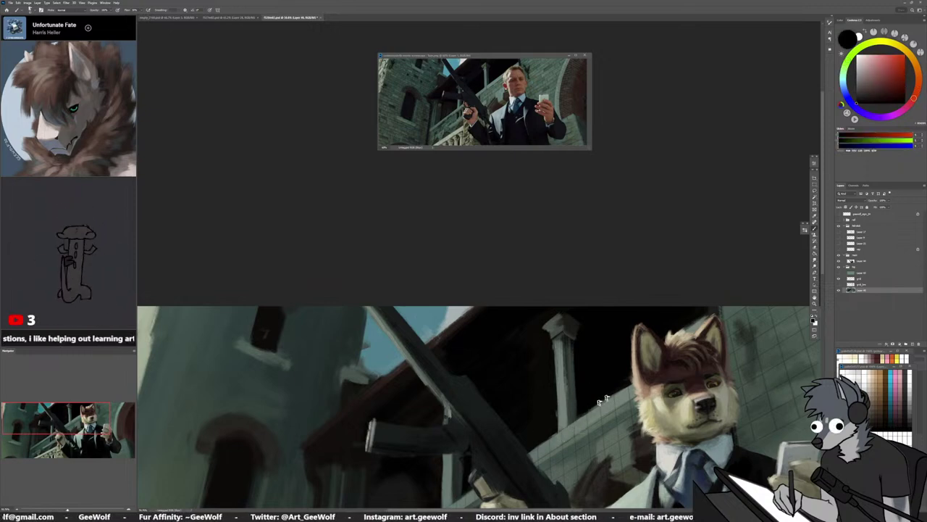
drag(591, 407, 616, 392)
alt+click(557, 416)
Darken the background between the ledge and the wolf's ears with sampled near-black
drag(737, 373, 625, 420)
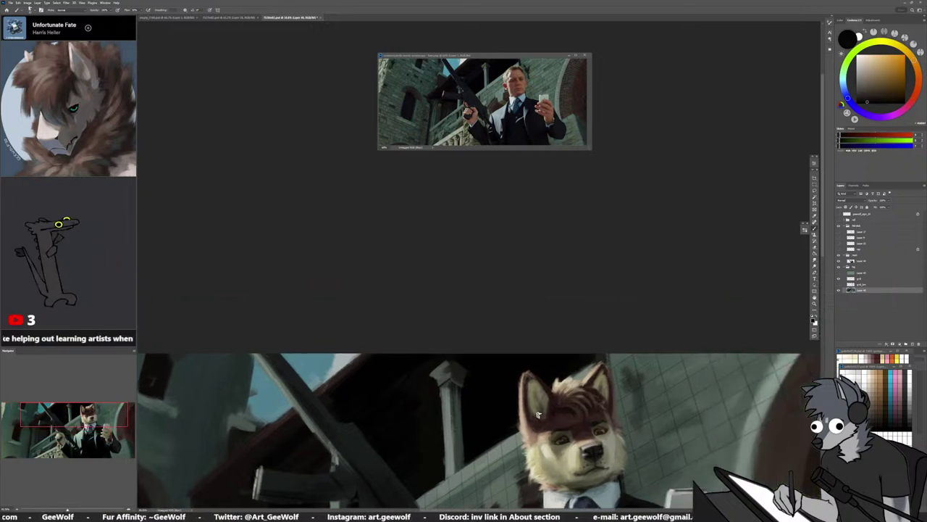
alt+click(513, 440)
alt+click(566, 368)
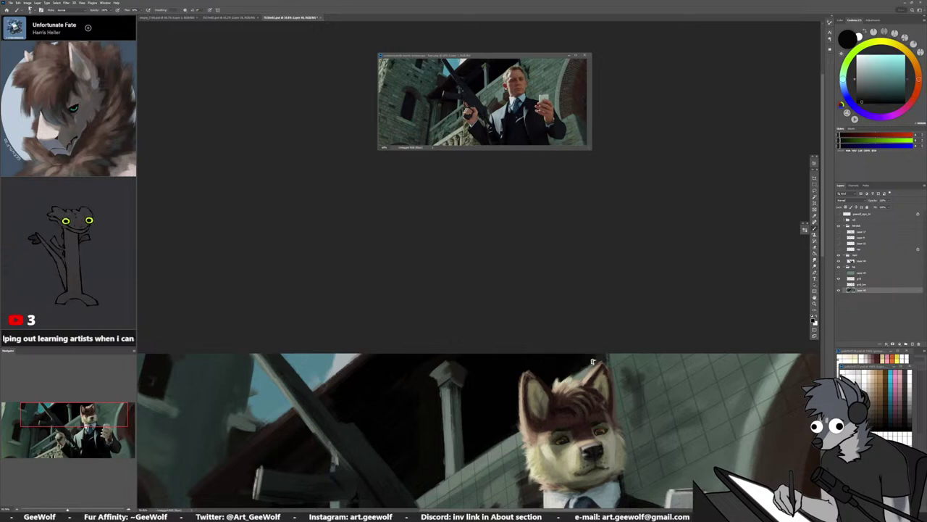
drag(593, 361, 597, 368)
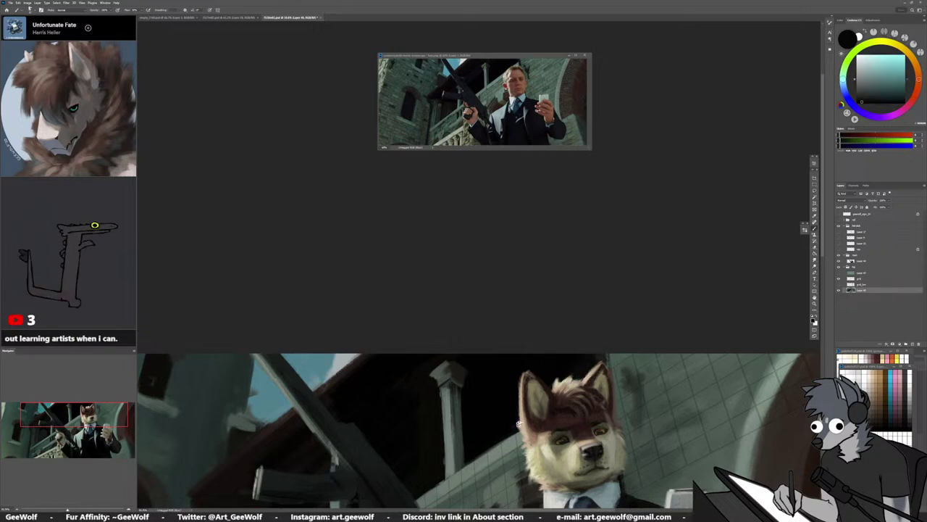
alt+click(490, 450)
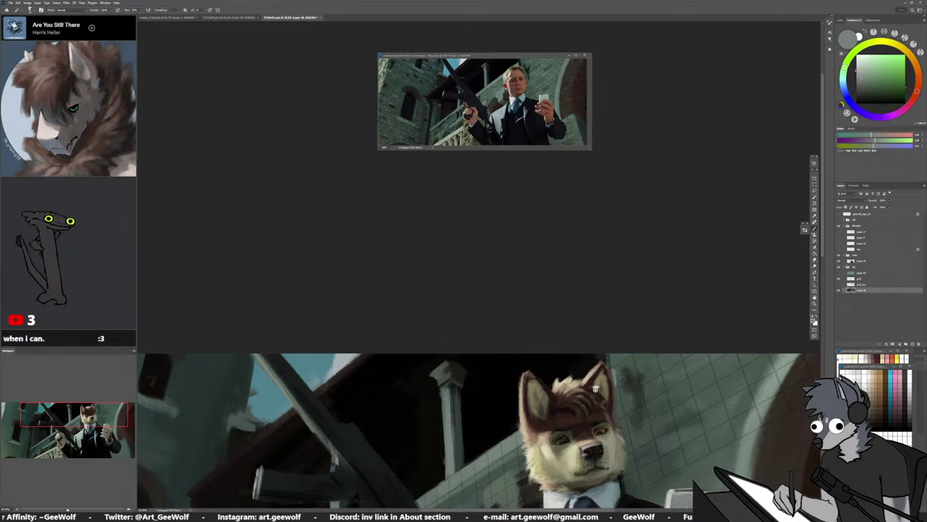
Extend the near-black shadow around the tip of the wolf's ear nearest the gridded wall to define the wall's edge
alt+click(594, 357)
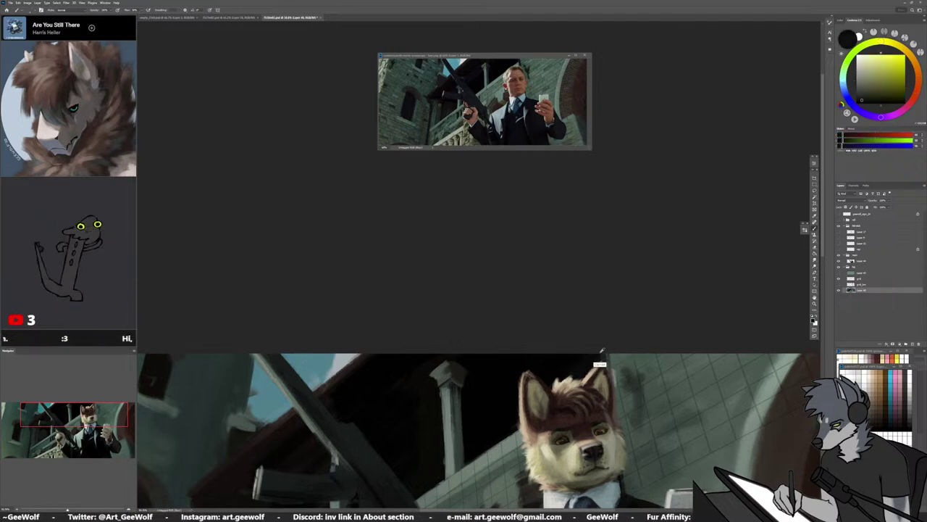
alt+click(595, 360)
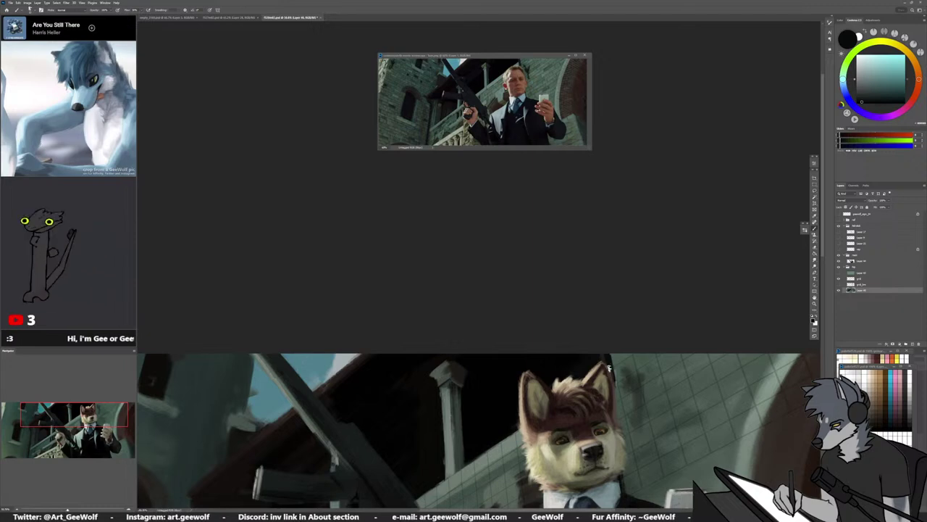
alt+click(596, 360)
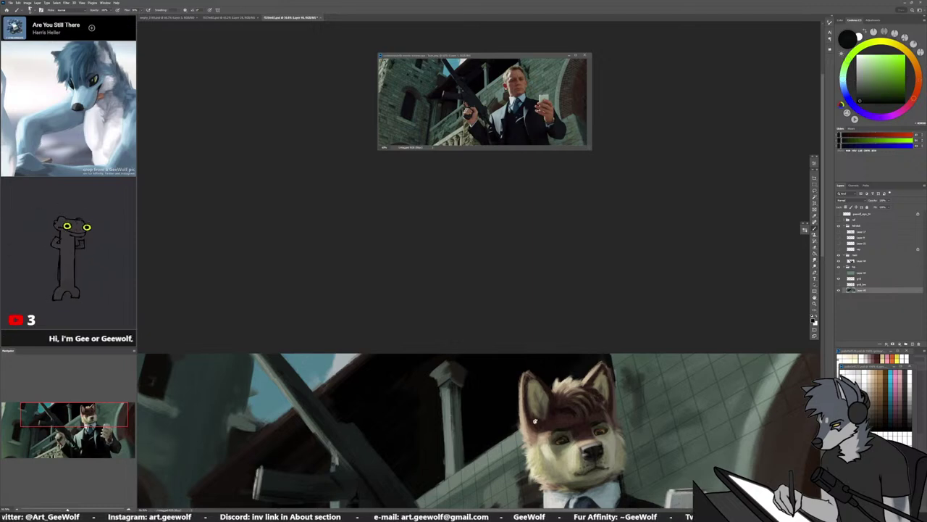
alt+click(576, 379)
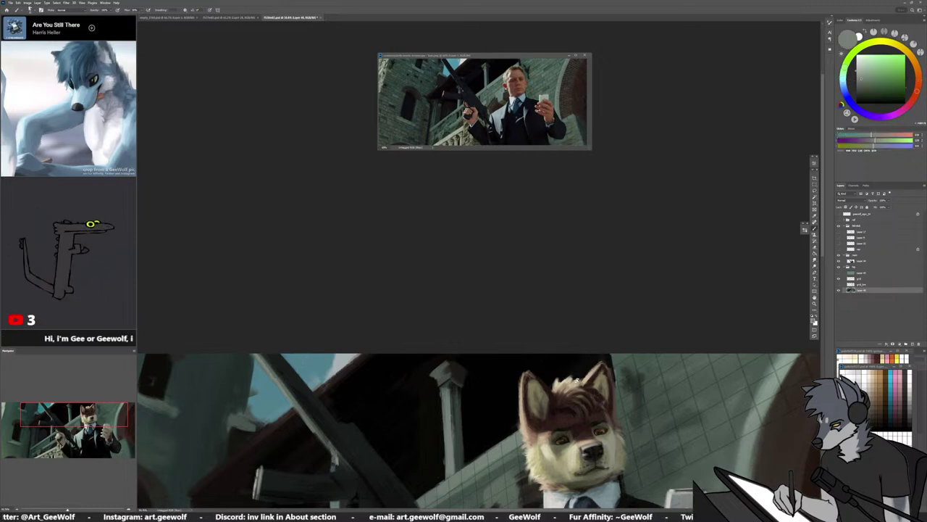
alt+click(605, 351)
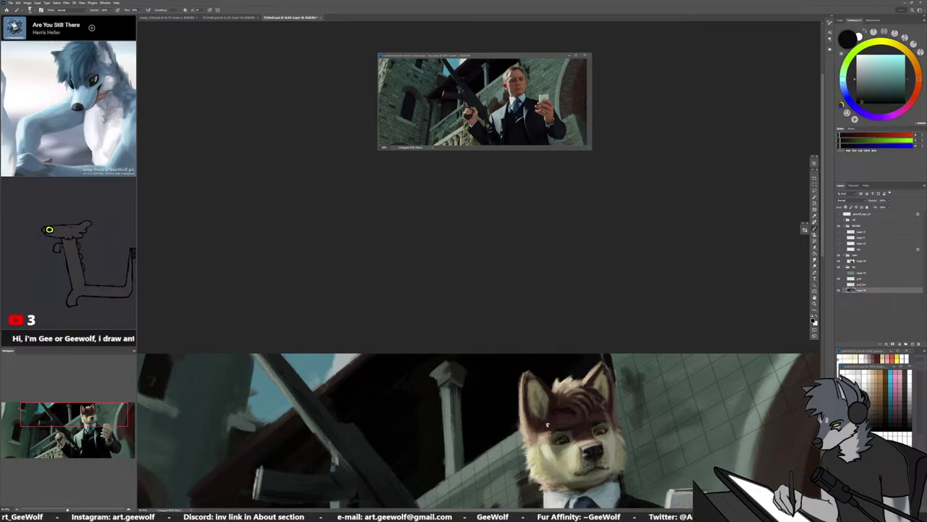
alt+click(515, 445)
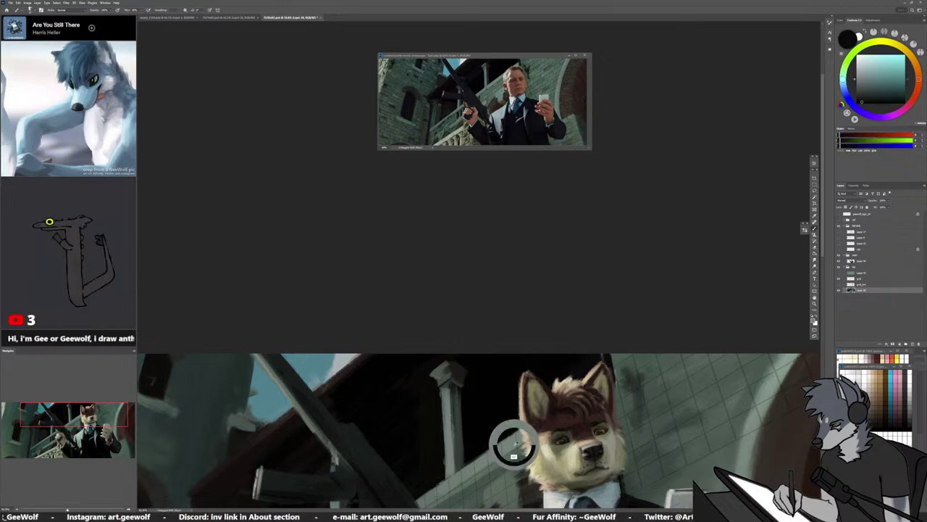
alt+click(608, 356)
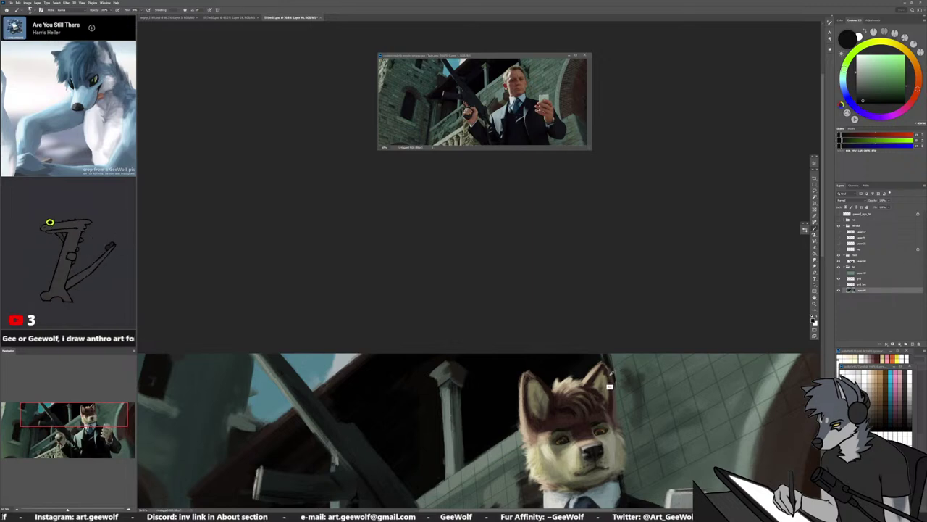
alt+click(615, 372)
Paint the gridded wall's near edge from the canvas top past the ear down to the suit's shoulder with sampled near-black and dark green
drag(649, 428, 608, 373)
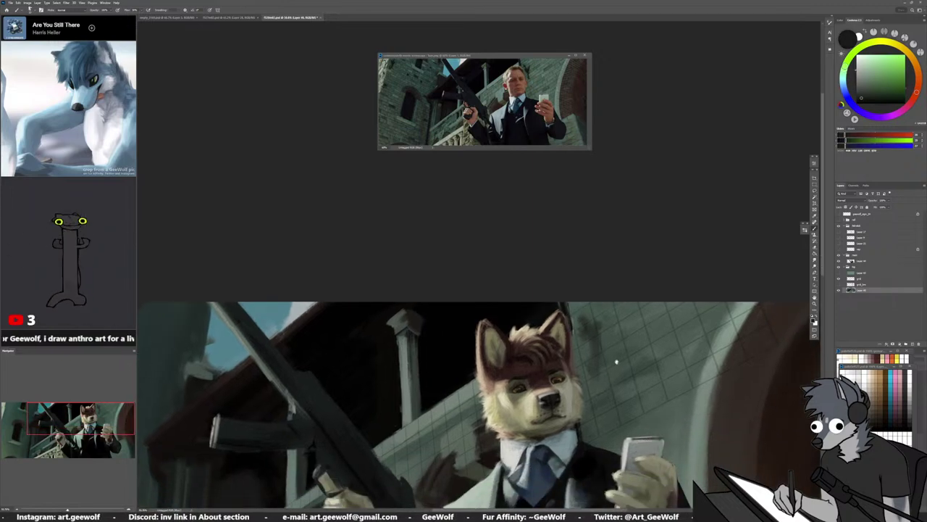
alt+click(564, 305)
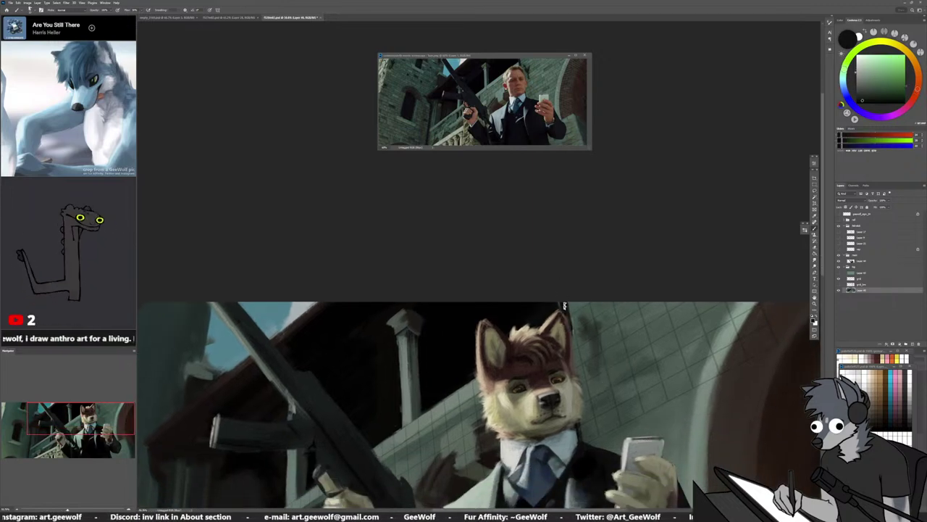
drag(570, 320, 582, 398)
key(ctrl+z)
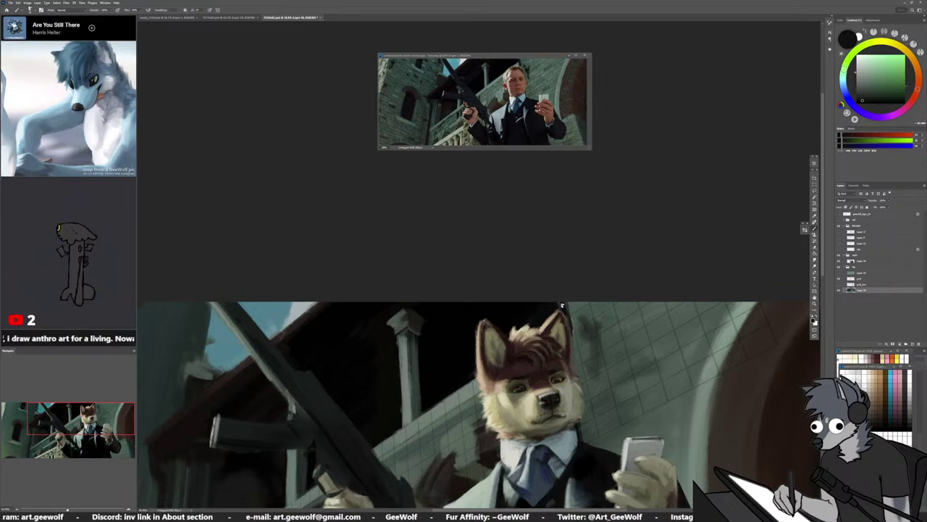
alt+click(559, 303)
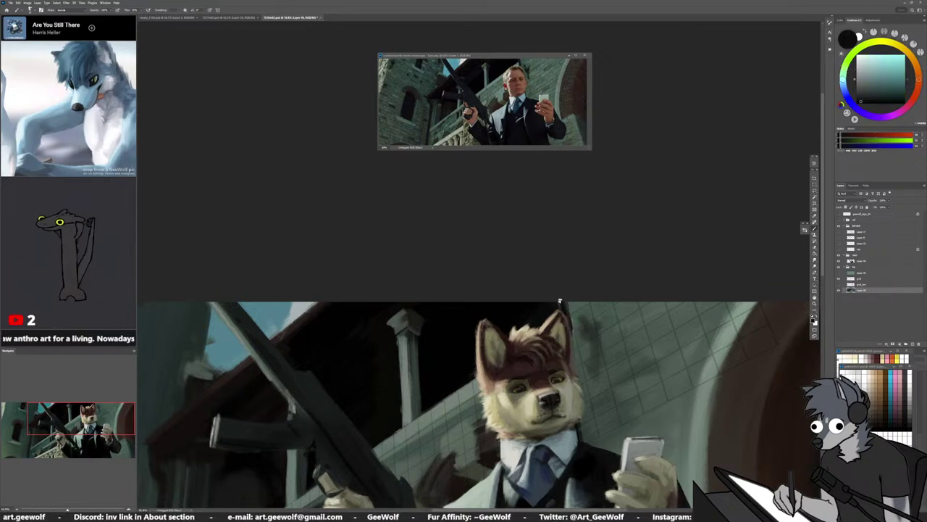
alt+click(575, 320)
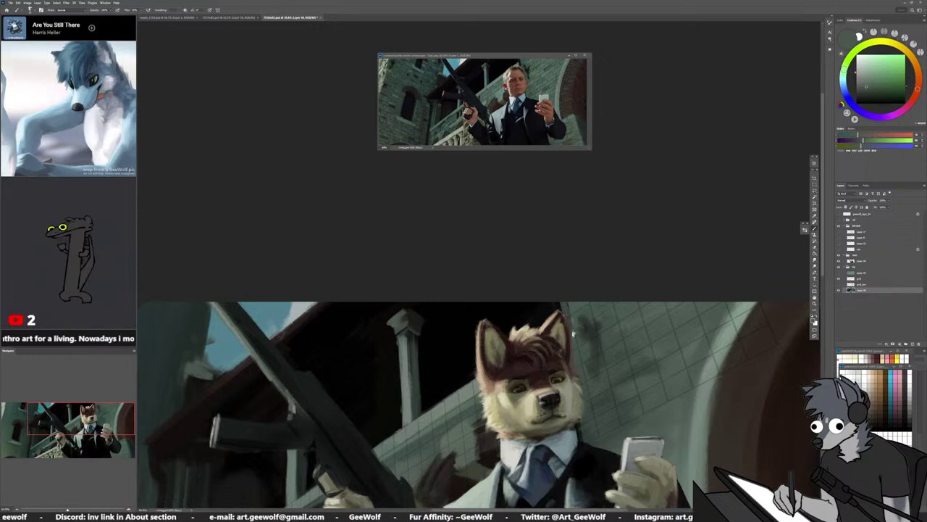
alt+click(559, 309)
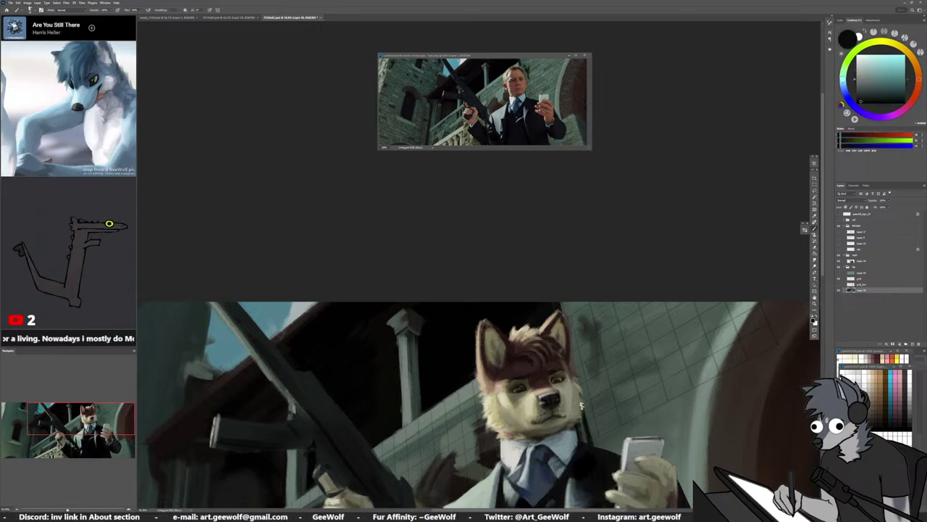
alt+click(561, 310)
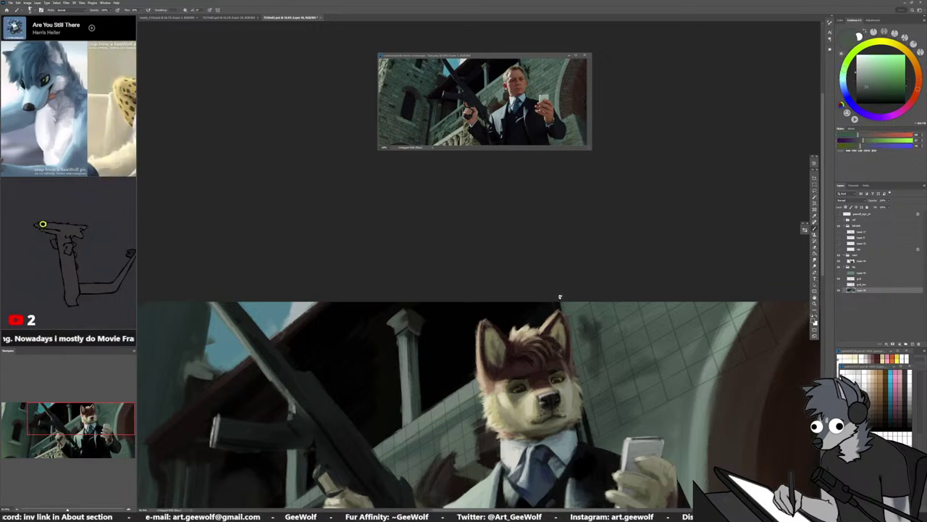
alt+click(586, 438)
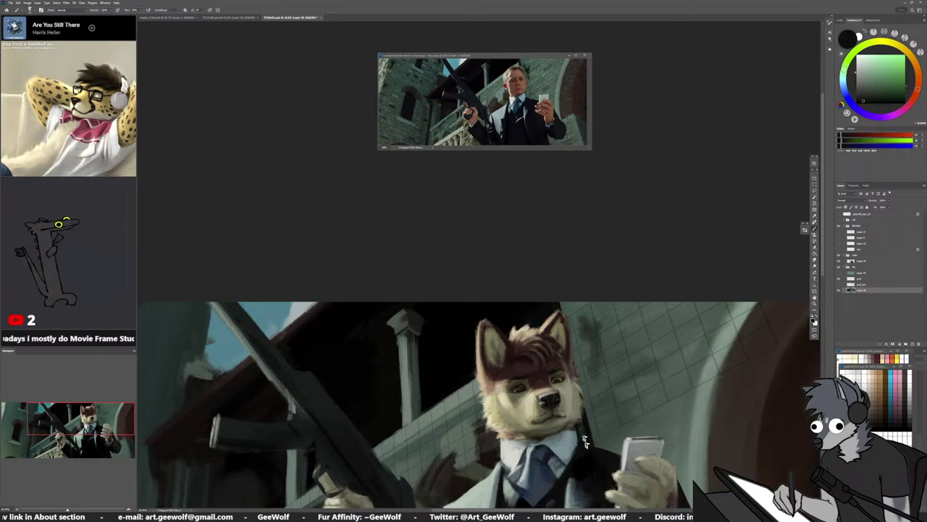
alt+click(590, 424)
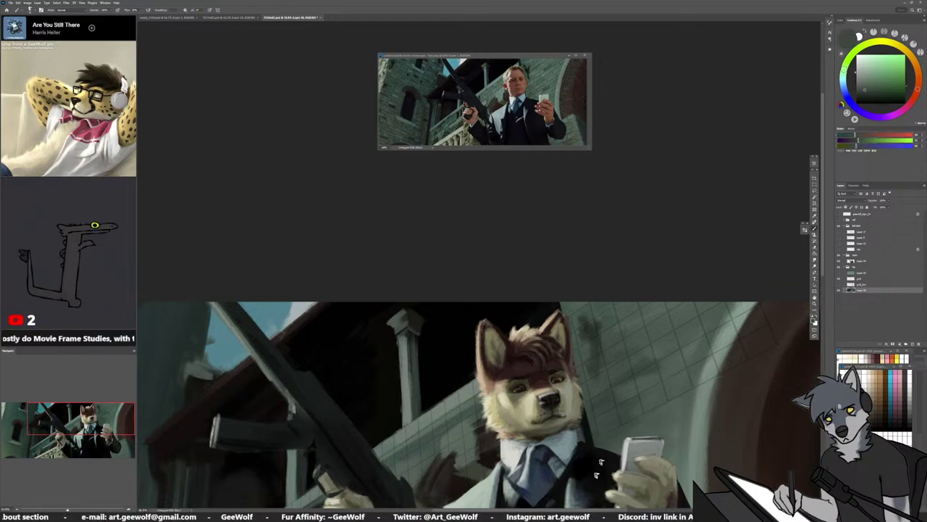
Check the whole composition zoomed out and mirrored horizontally, and restore its normal orientation
key(ctrl+minus)
drag(627, 318, 613, 320)
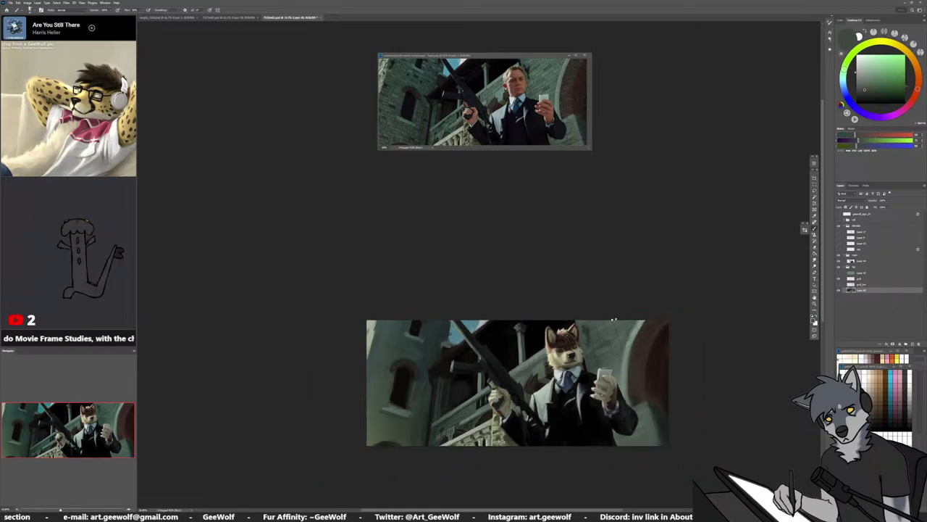
key(h)
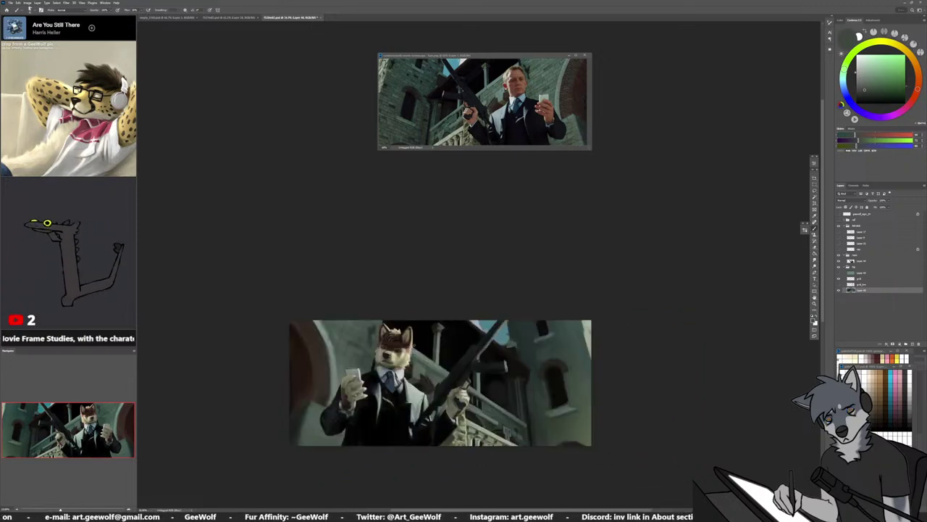
scroll(407, 344, up, 5)
scroll(472, 377, down, 5)
scroll(410, 351, up, 5)
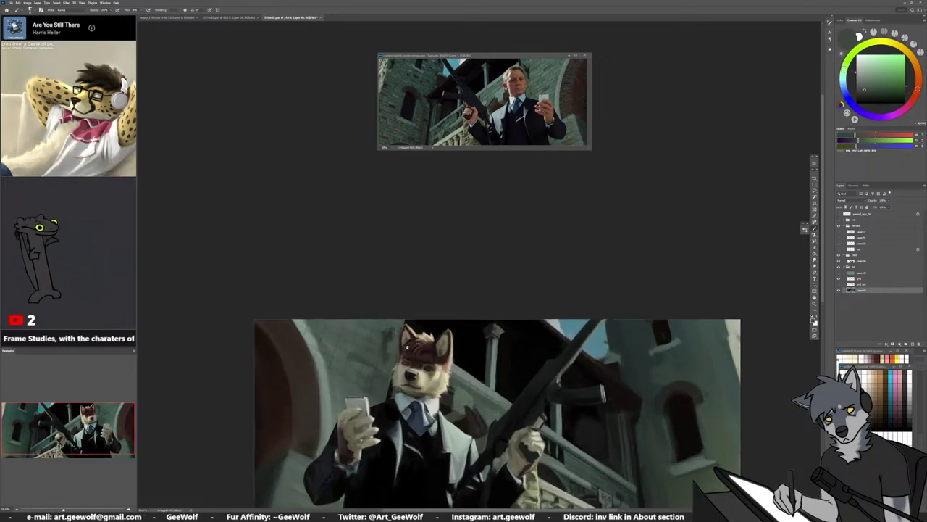
key(h)
drag(514, 361, 570, 366)
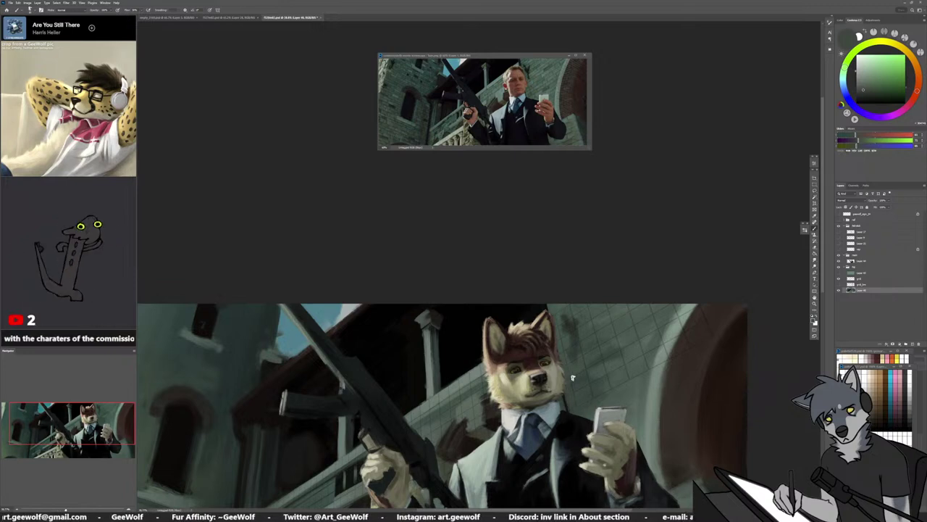
Refine the gridded wall's edge beside the wolf's cheek and ear with sampled near-black and dark greens
alt+click(566, 405)
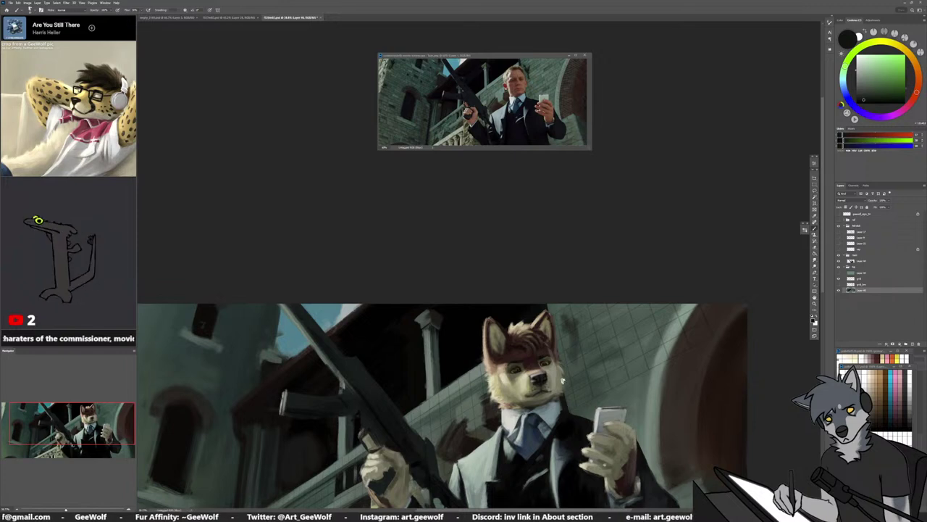
alt+click(562, 380)
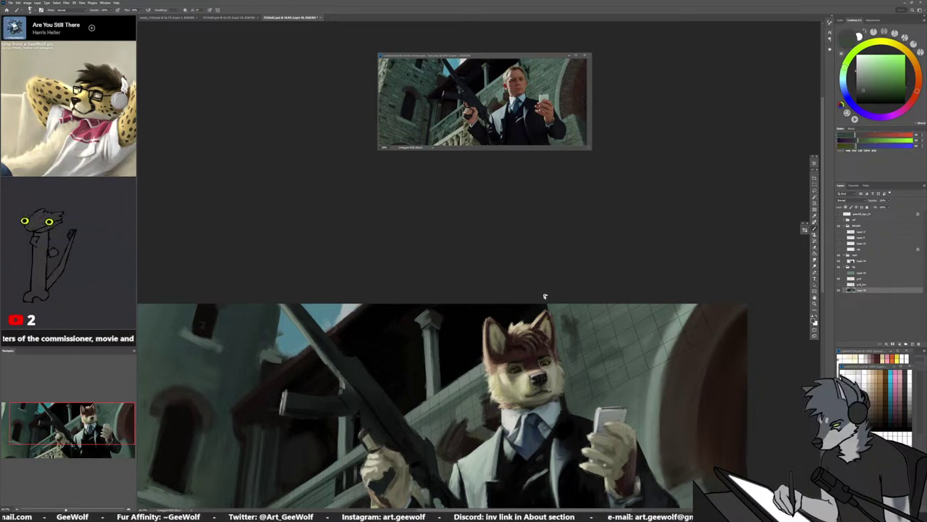
alt+click(555, 320)
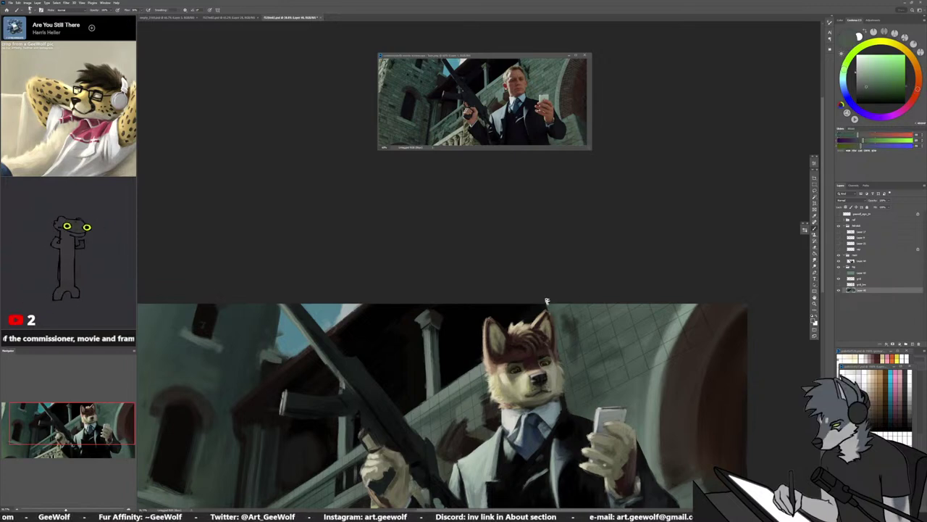
alt+click(569, 403)
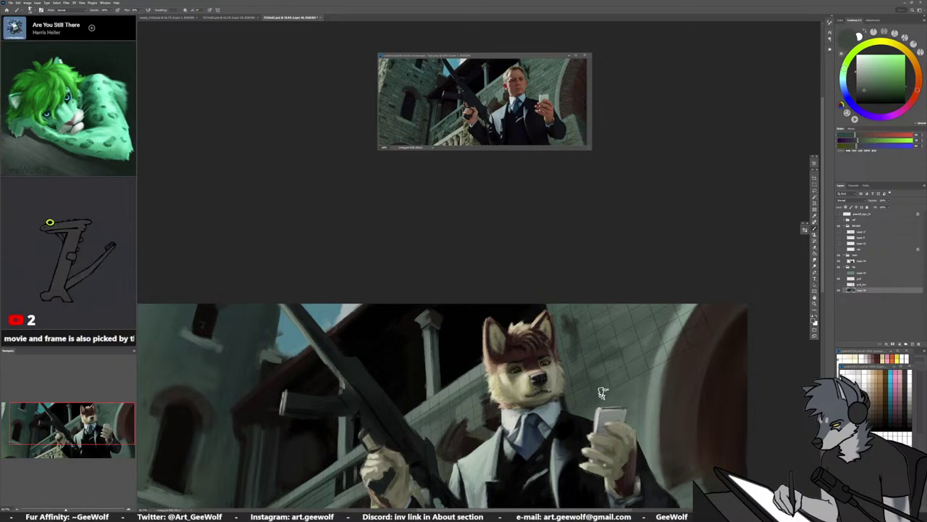
Lasso the capital of the column behind the wolf, nudge it slightly, and sample near-black beside it for touch-ups
scroll(493, 242, down, 3)
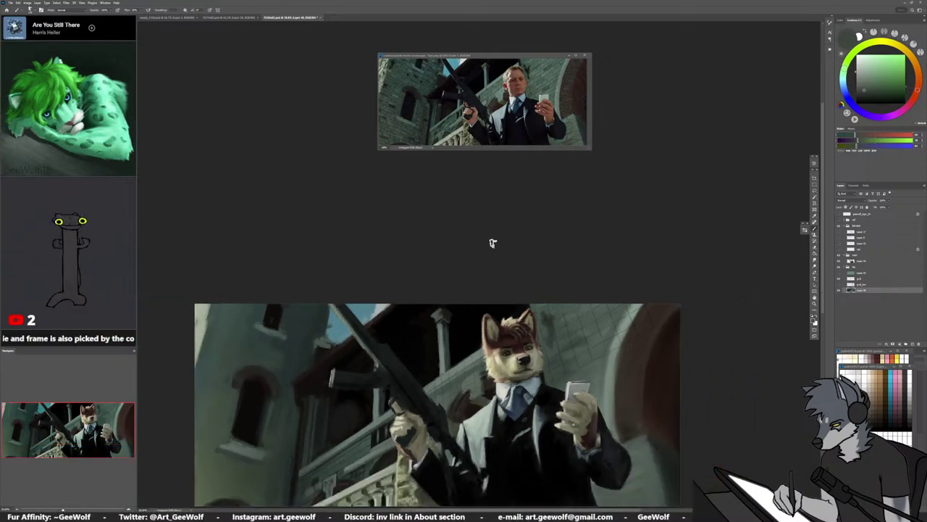
scroll(470, 255, up, 3)
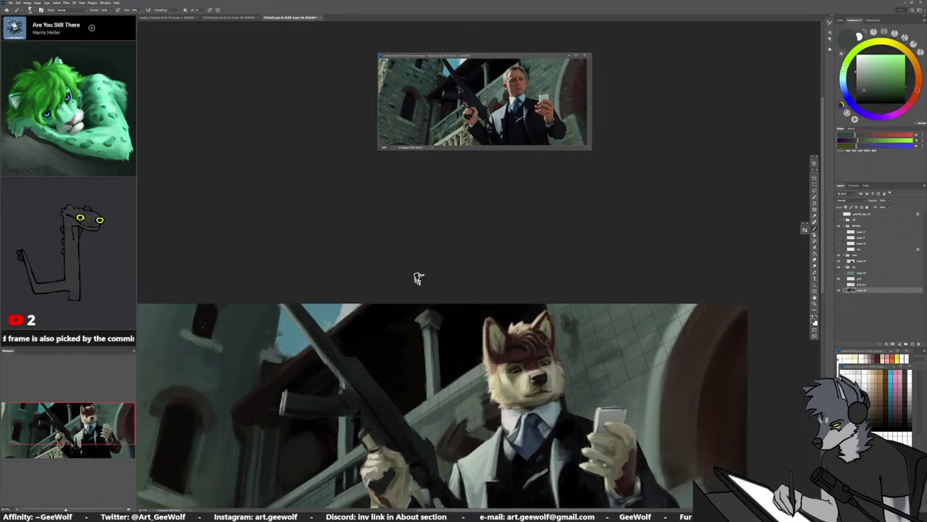
key(l)
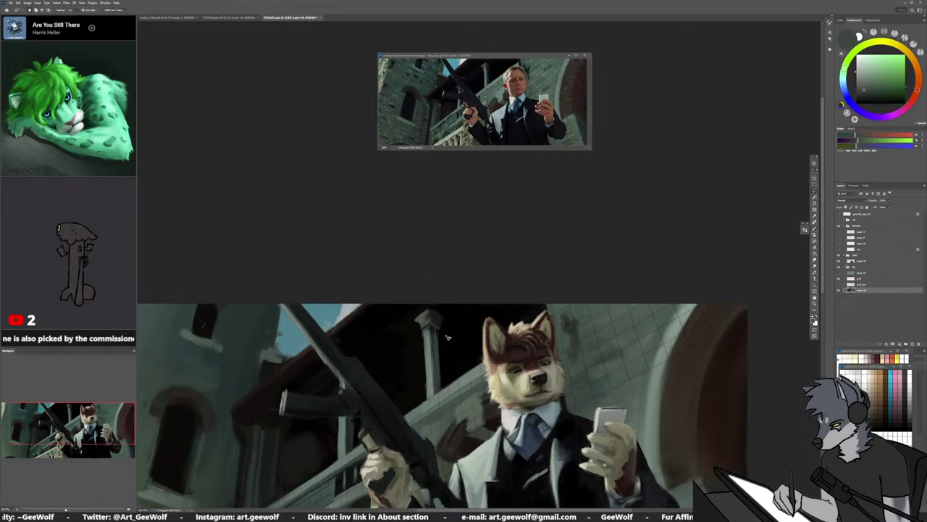
mouse_move(447, 337)
mouse_down()
mouse_move(444, 347)
mouse_move(430, 303)
mouse_move(454, 339)
mouse_move(438, 325)
mouse_up()
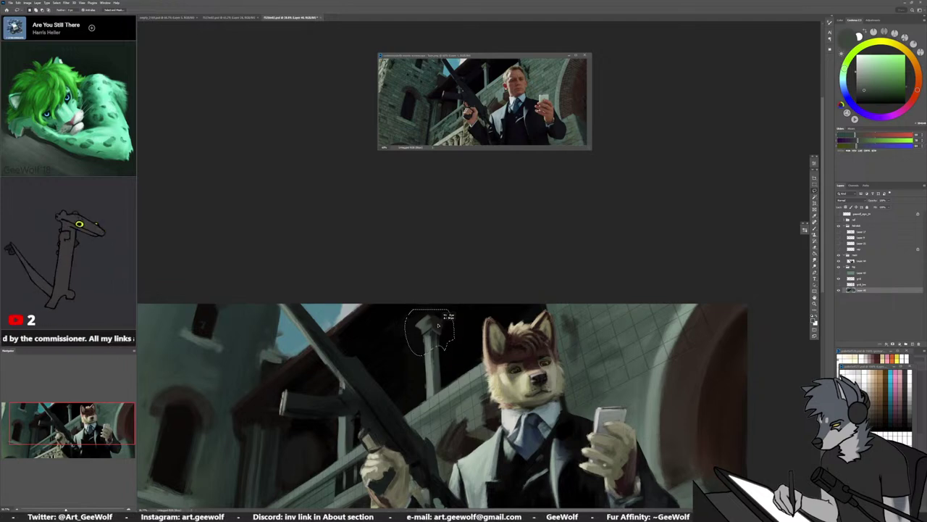
drag(438, 326, 438, 327)
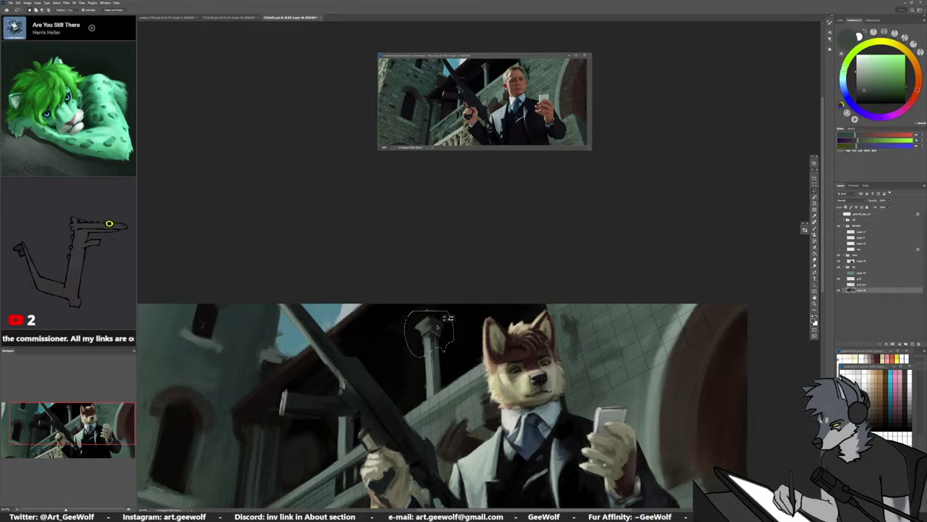
key(ctrl+d)
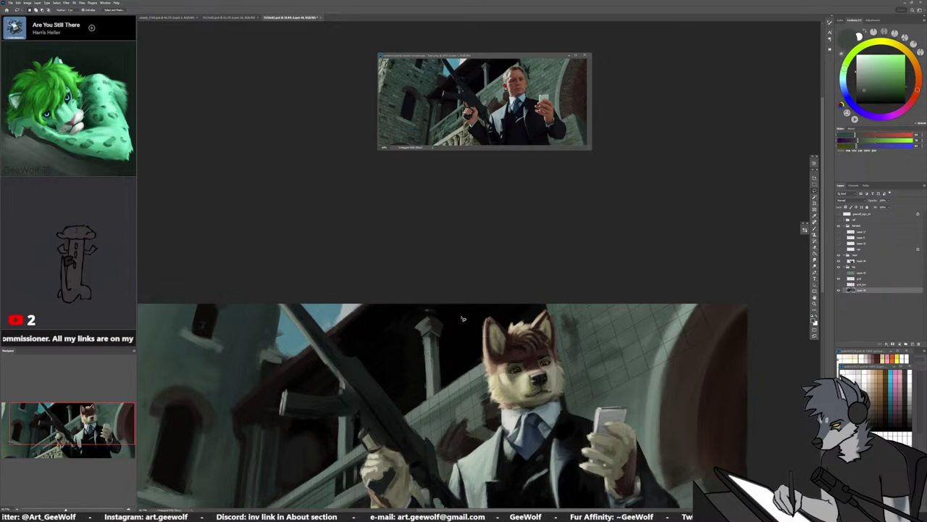
key(b)
alt+click(439, 307)
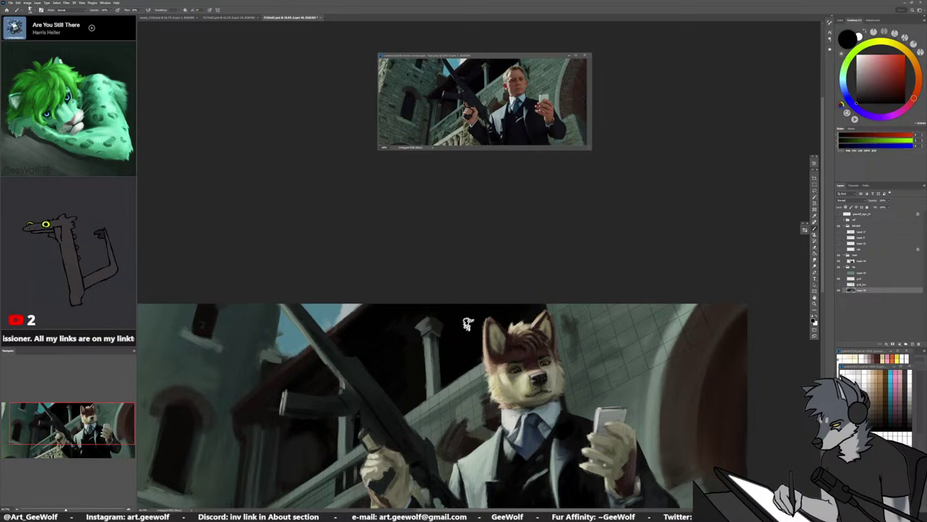
Refine the dark recess and wall edges below the gun's magazine with sampled near-black and dark greens
drag(422, 361, 572, 358)
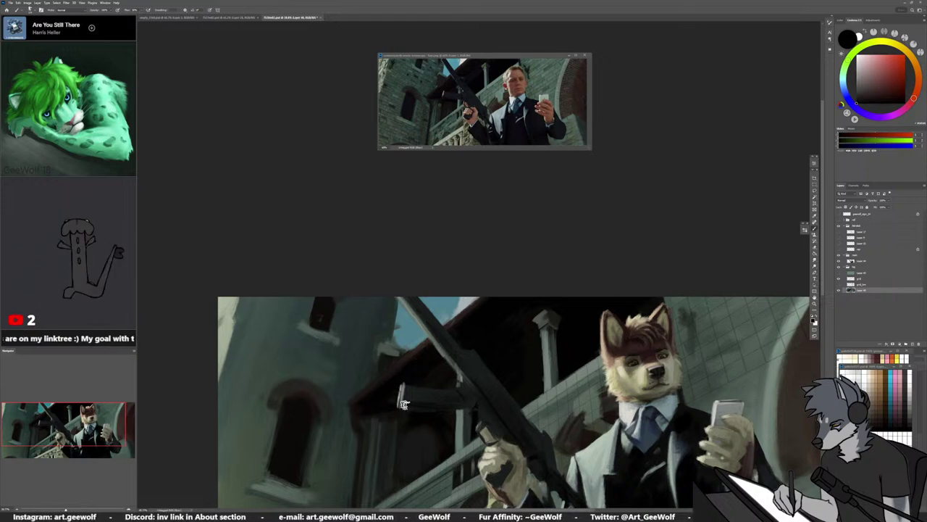
drag(435, 428, 497, 358)
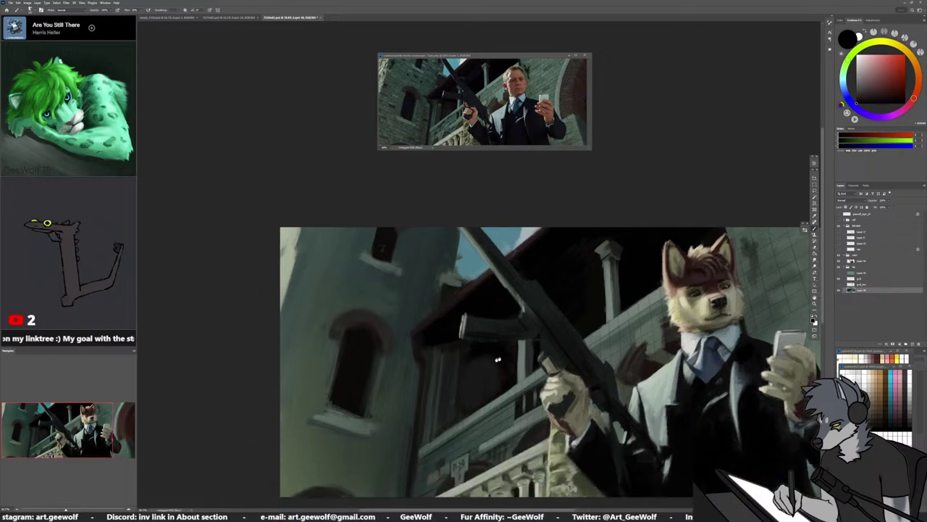
alt+right_click(469, 376)
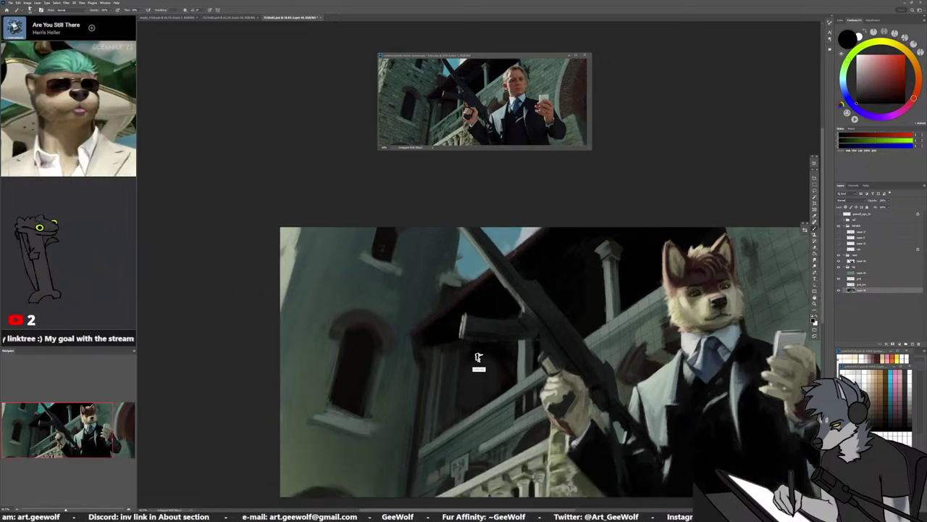
right_click(479, 359)
click(425, 349)
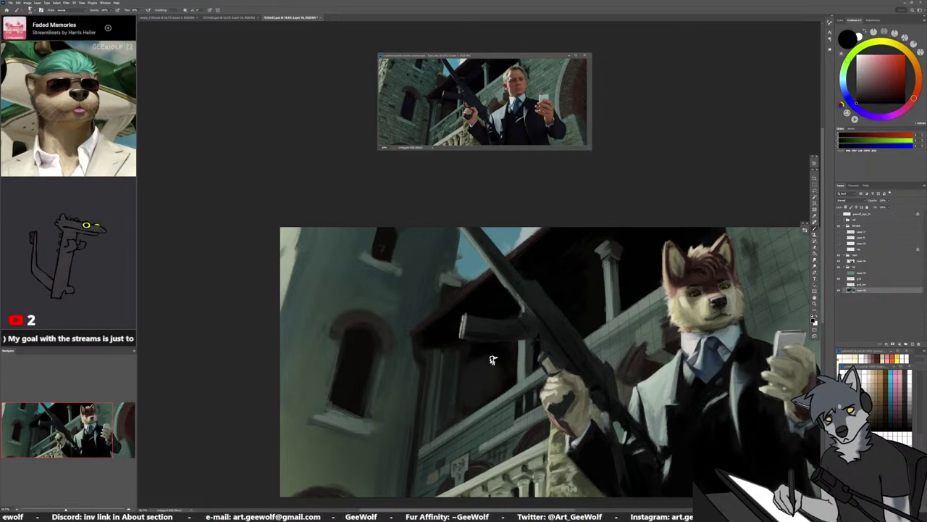
alt+click(478, 360)
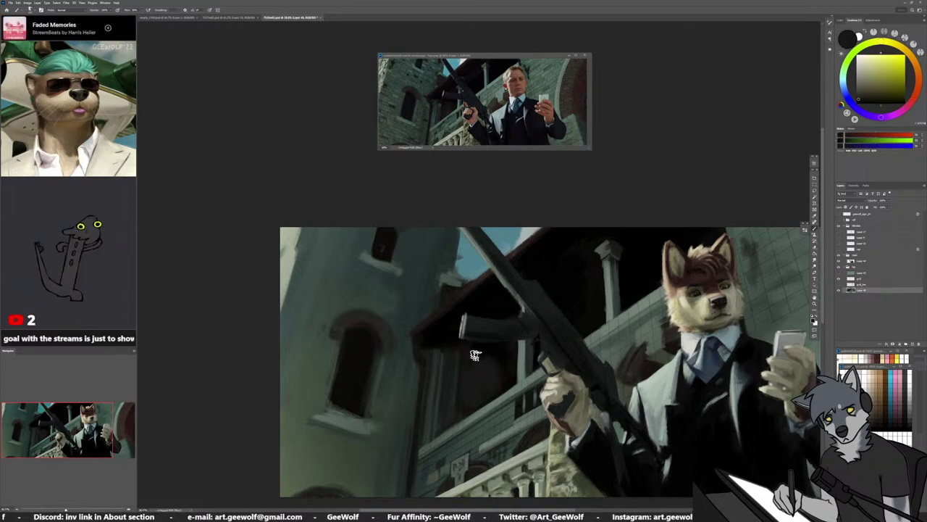
alt+click(464, 345)
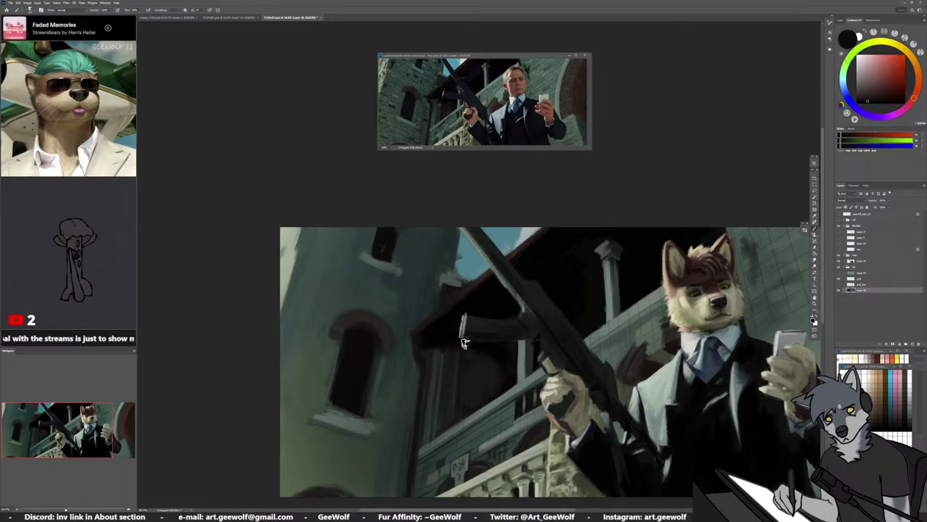
alt+click(449, 407)
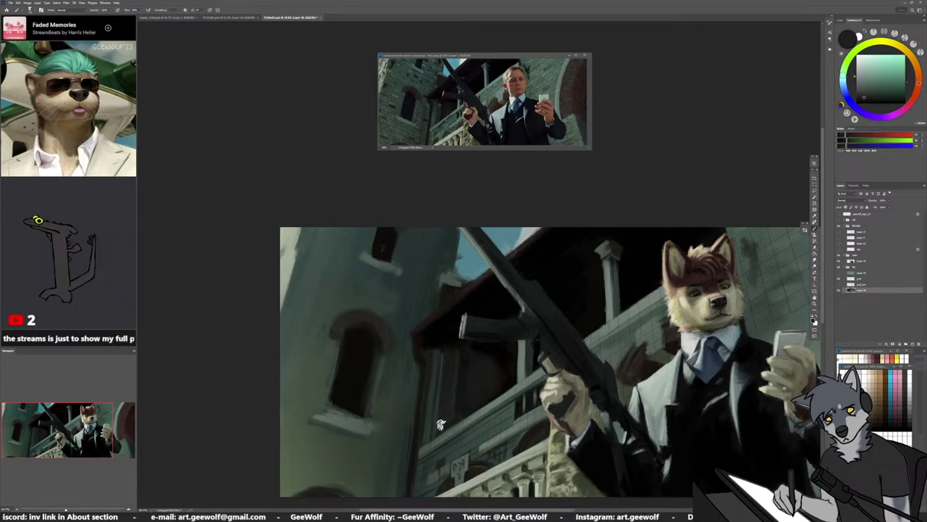
alt+click(450, 456)
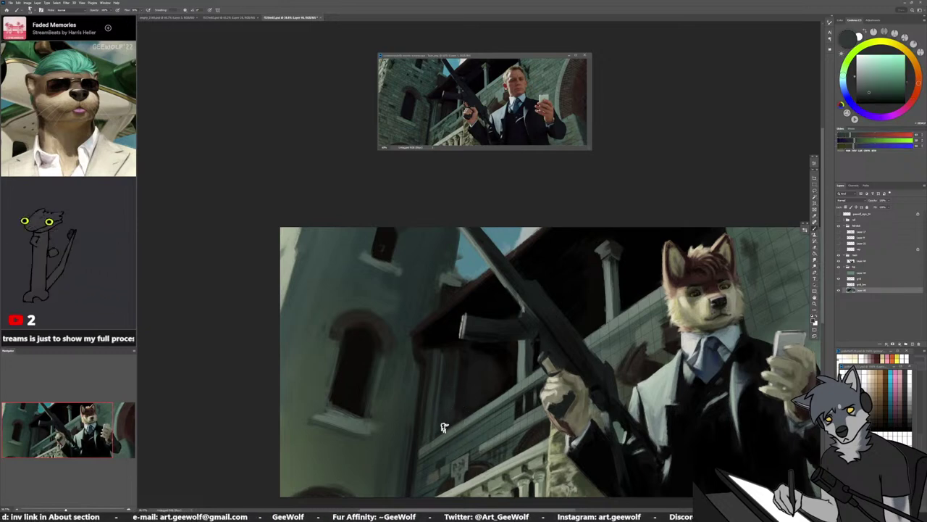
alt+click(443, 404)
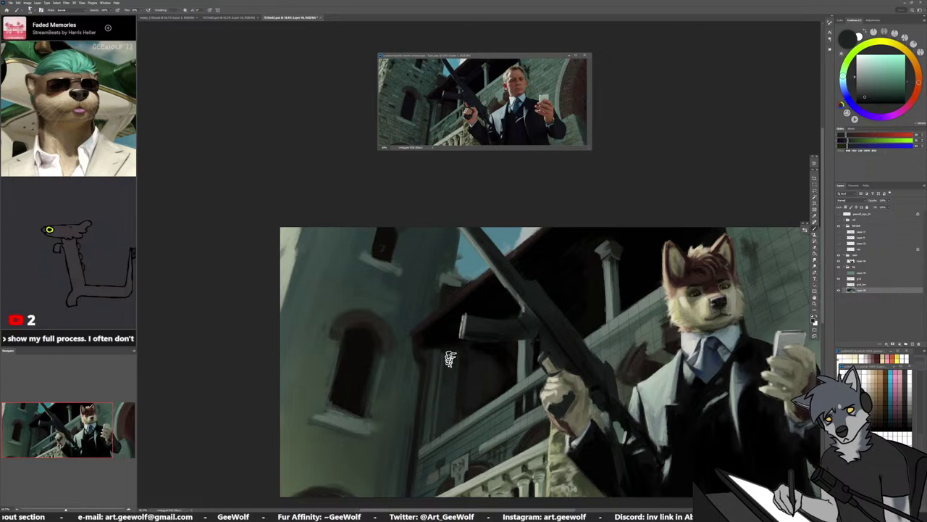
Duplicate the hidden spare grid layer, rename the copy, and make it visible
mouse_move(493, 422)
mouse_down()
mouse_move(490, 384)
mouse_move(474, 410)
mouse_move(435, 404)
mouse_move(504, 397)
mouse_up()
scroll(504, 398, up, 2)
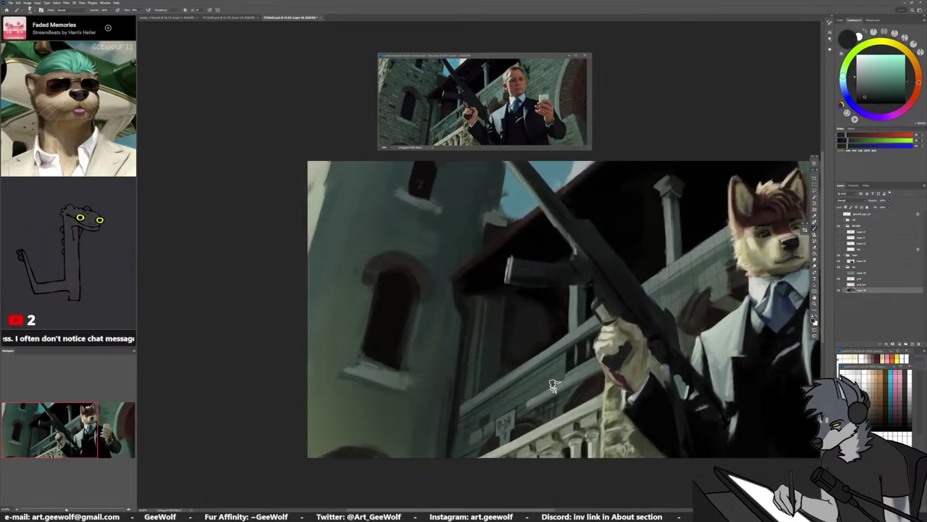
click(862, 285)
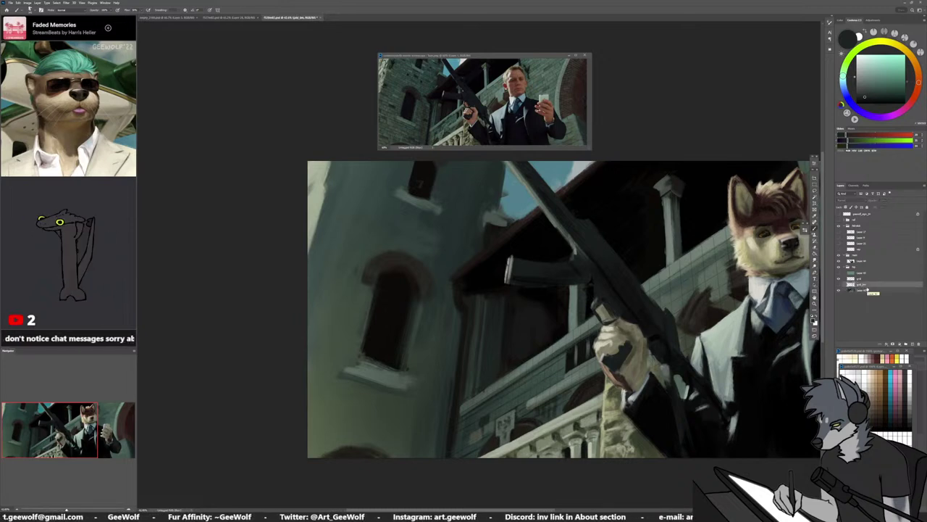
key(ctrl+j)
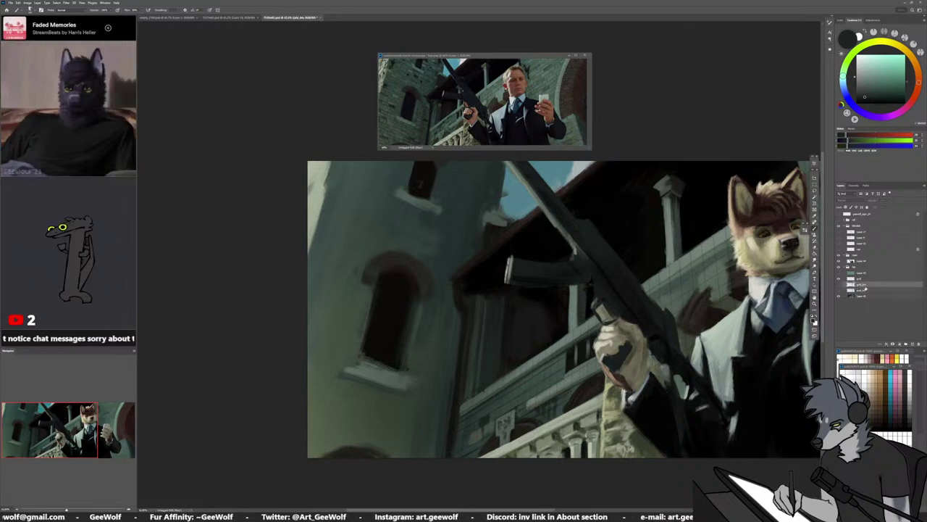
double_click(863, 284)
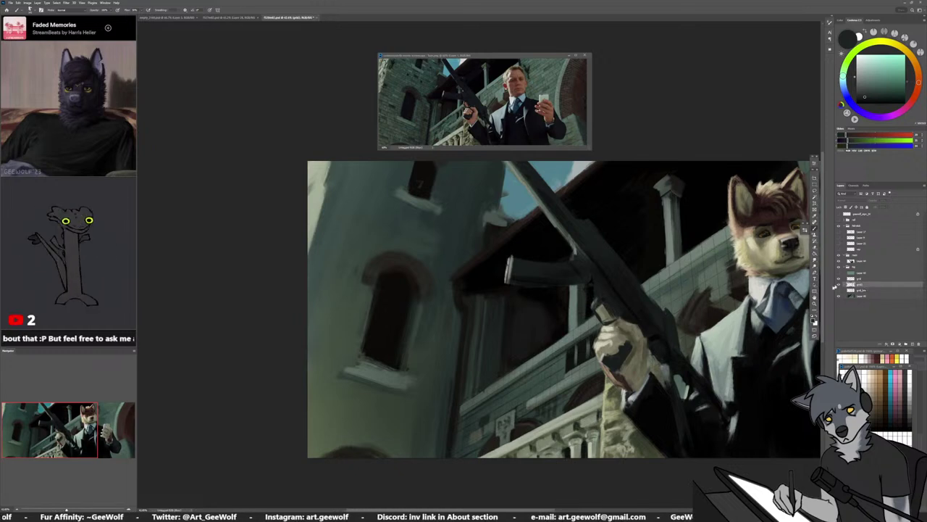
click(839, 284)
Move the copied grid over the tower and delete its rectangular section covering the wolf and the arched wall
scroll(339, 405, down, 4)
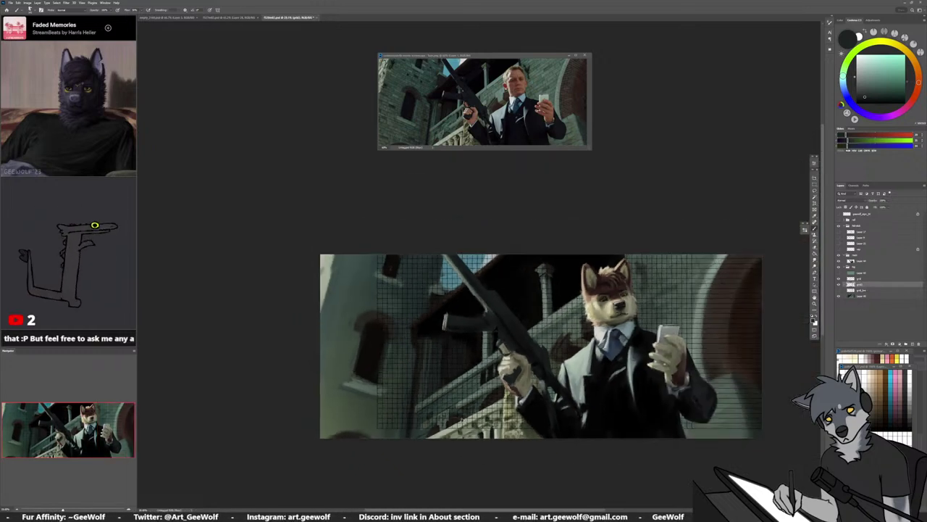
mouse_move(461, 421)
mouse_down()
mouse_move(302, 411)
mouse_move(200, 434)
mouse_move(186, 420)
mouse_move(427, 409)
mouse_move(443, 416)
mouse_move(416, 426)
mouse_up()
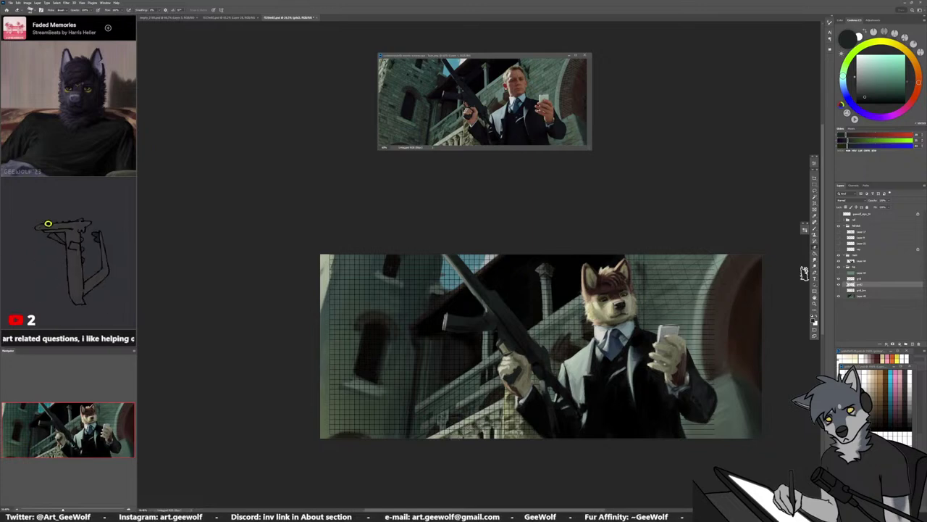
key(m)
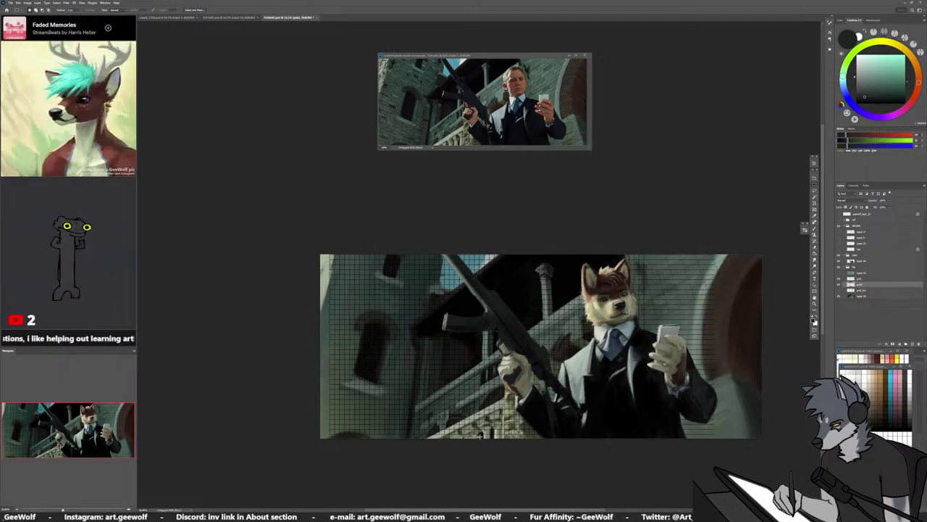
scroll(479, 435, up, 3)
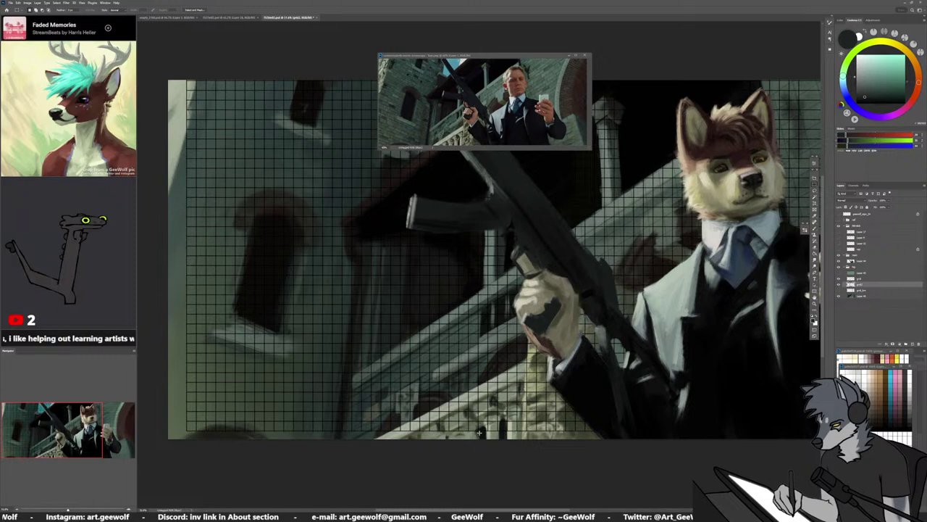
drag(478, 433, 819, 148)
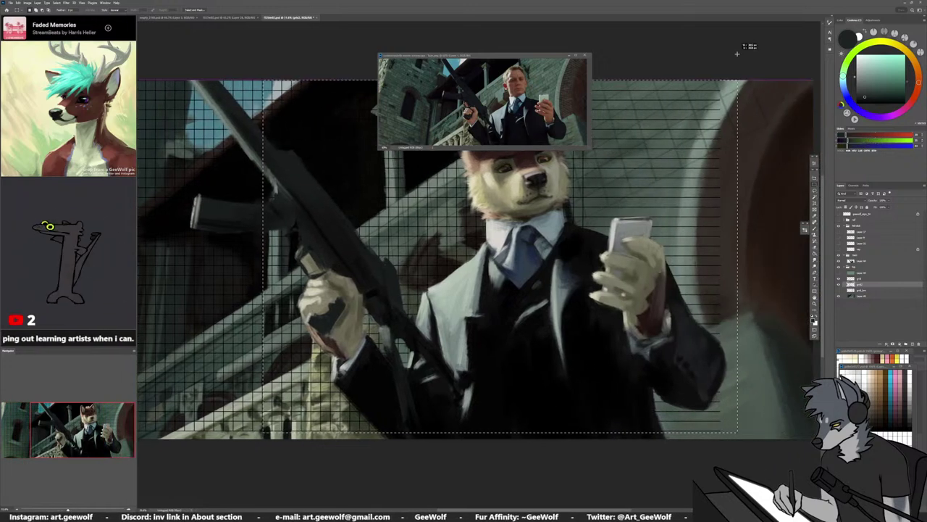
drag(737, 53, 737, 55)
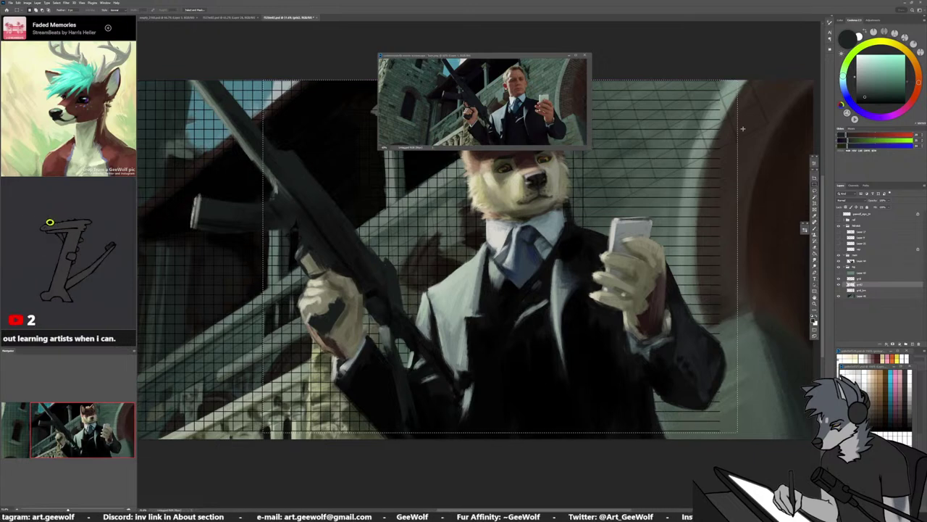
key(Delete)
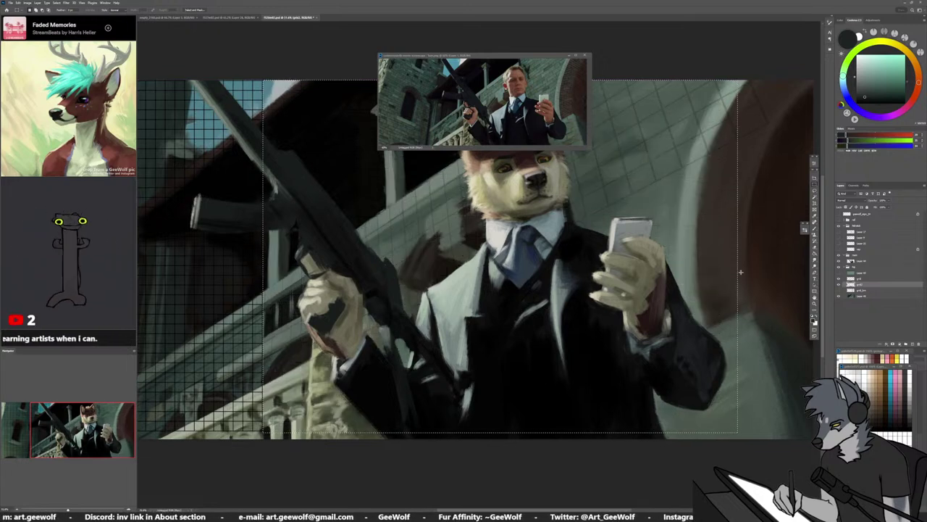
key(ctrl+d)
Reposition the copied grid with Free Transform so it covers the tower out to the canvas edges
scroll(518, 327, down, 5)
scroll(290, 279, up, 2)
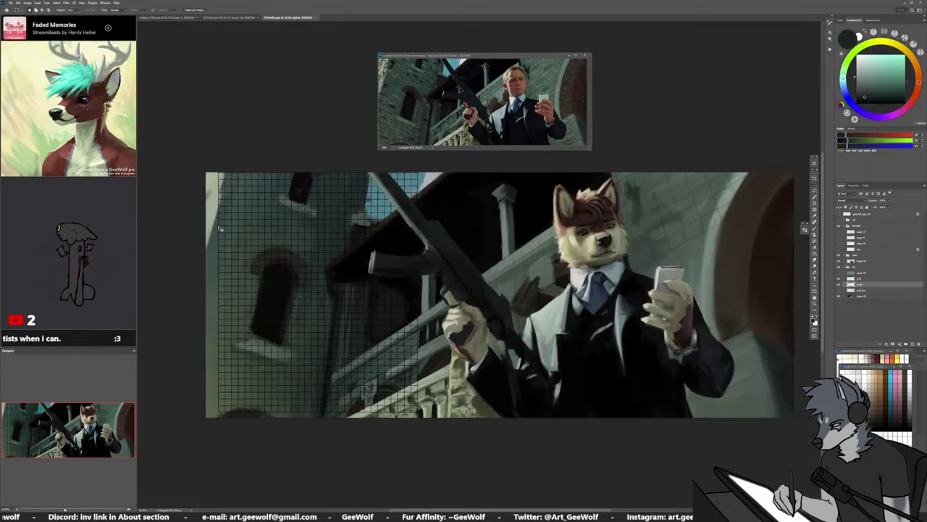
drag(220, 229, 220, 268)
key(ctrl+z)
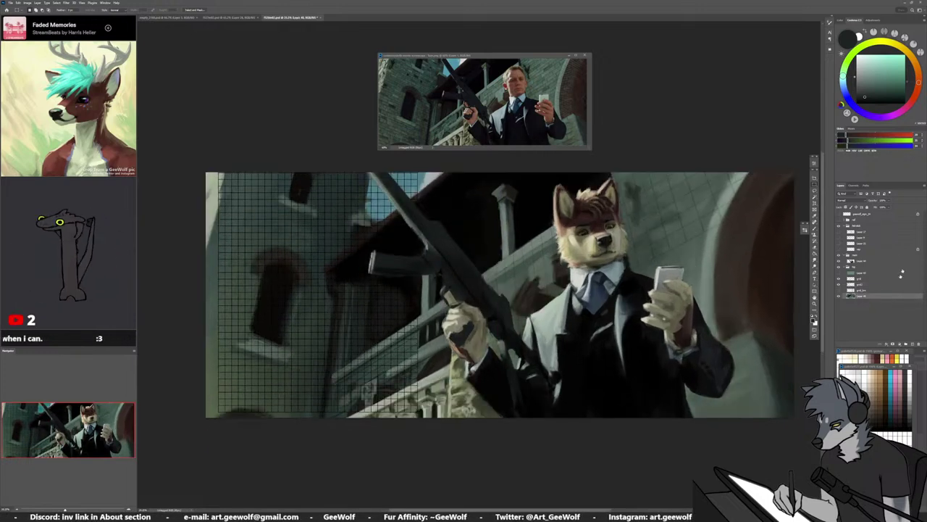
click(867, 285)
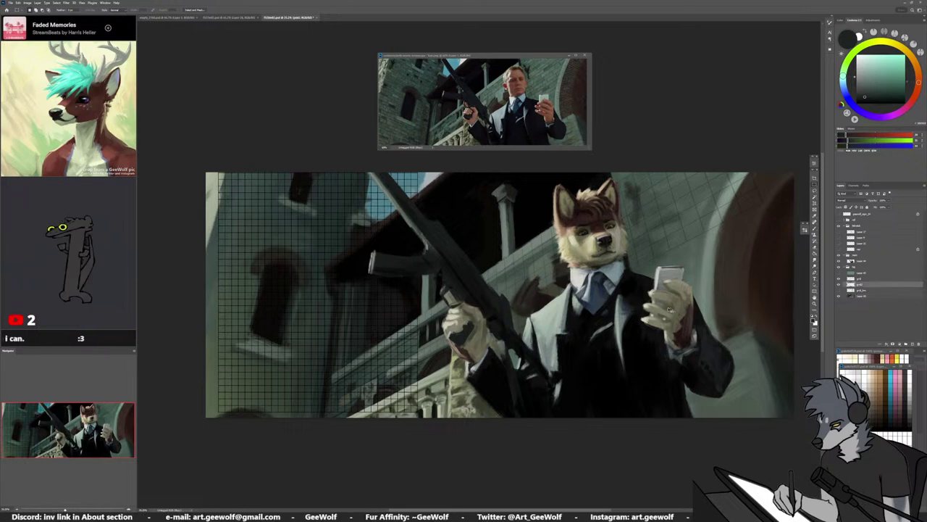
key(ctrl+t)
drag(326, 426, 337, 413)
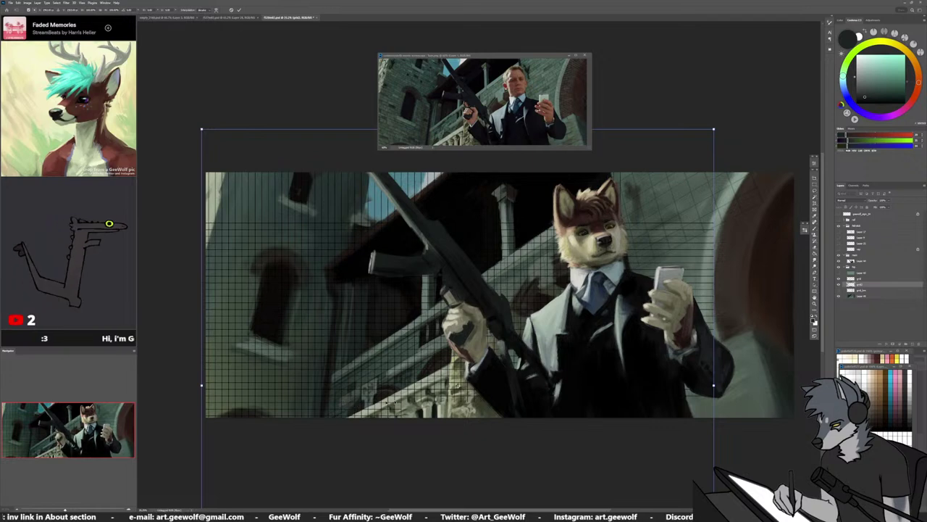
click(240, 10)
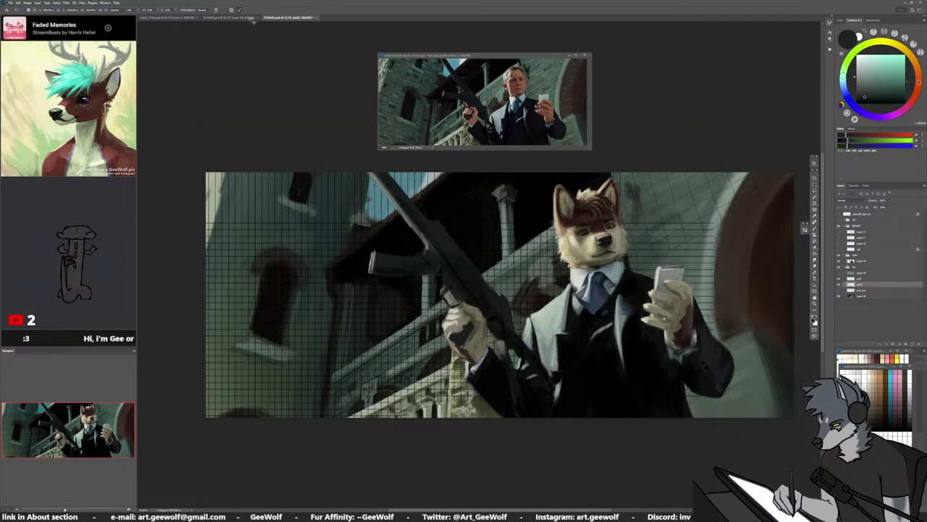
Select the copied grid's leftover lines over the wolf and the arched wall with a rectangular marquee and delete them
scroll(402, 397, up, 5)
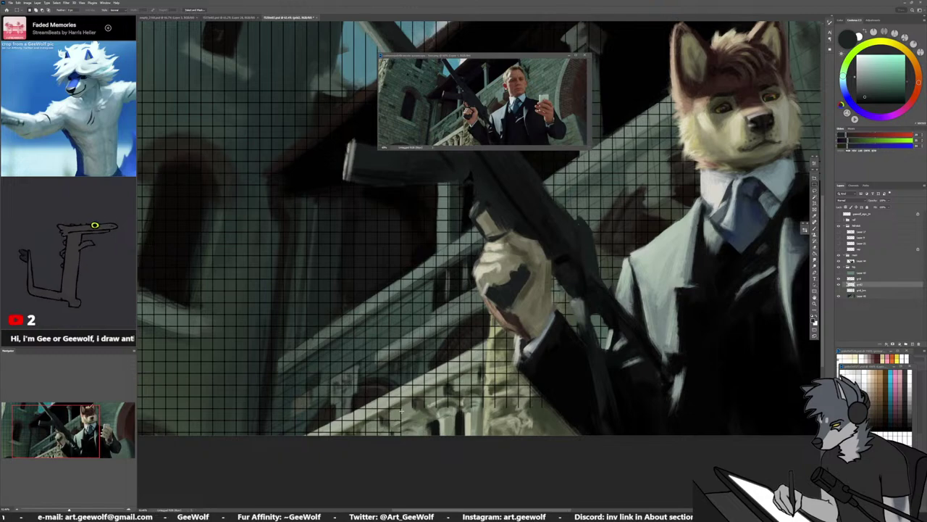
mouse_move(401, 410)
mouse_down()
mouse_move(409, 387)
mouse_move(595, 279)
mouse_move(760, 108)
mouse_move(908, 3)
mouse_move(848, 52)
mouse_move(811, 42)
mouse_up()
key(Delete)
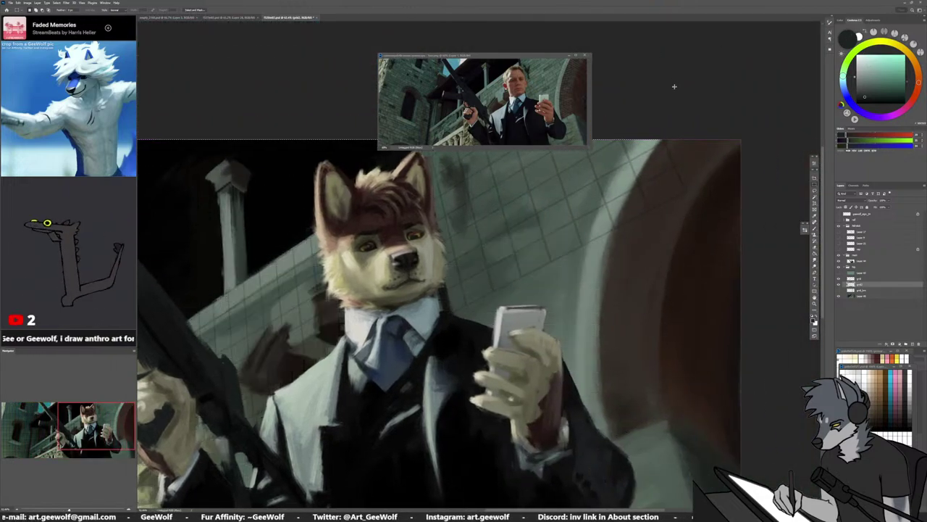
drag(641, 234, 395, 248)
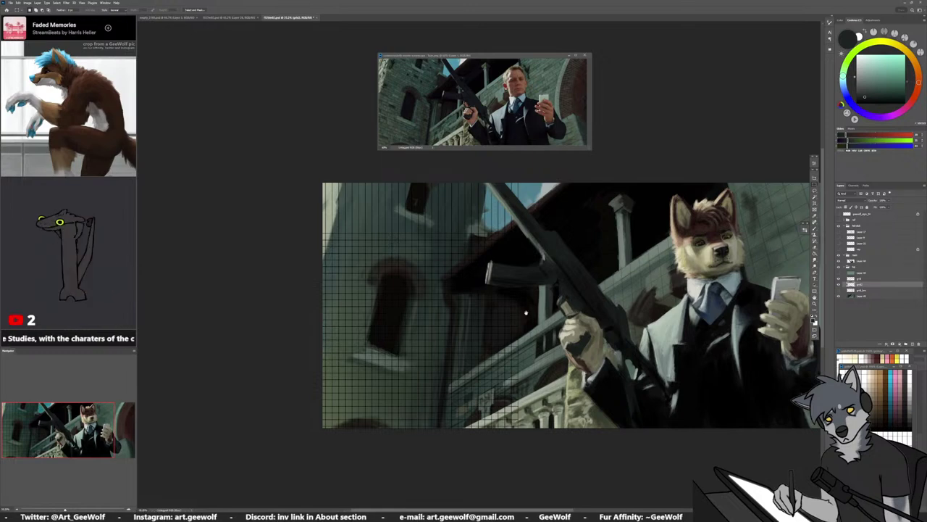
Move the copied grid up with Free Transform so it covers the tower from the canvas's left edge
drag(525, 309, 514, 378)
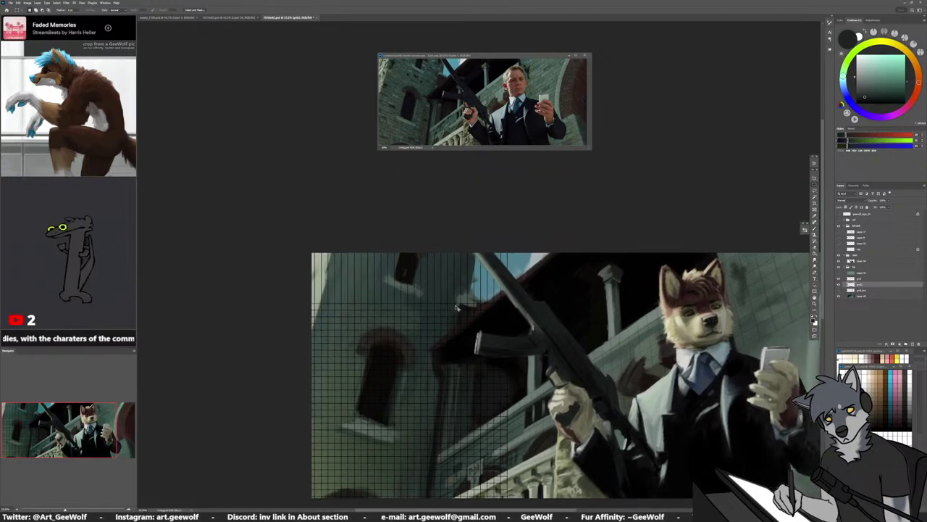
drag(458, 307, 484, 400)
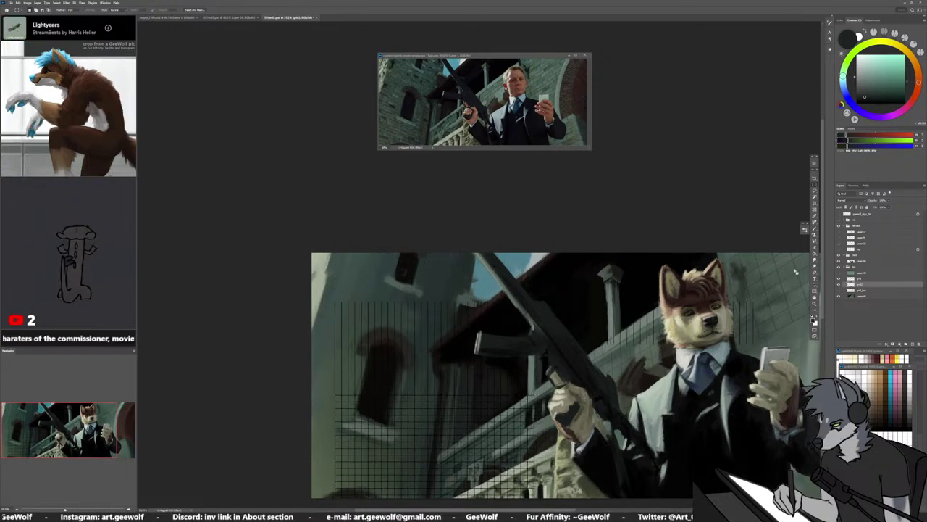
scroll(360, 267, down, 1)
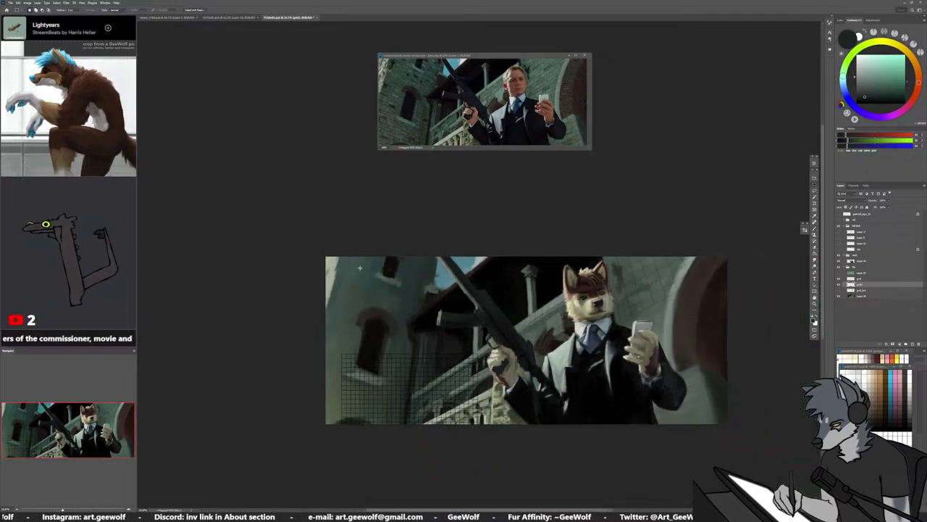
scroll(359, 267, down, 1)
key(ctrl+t)
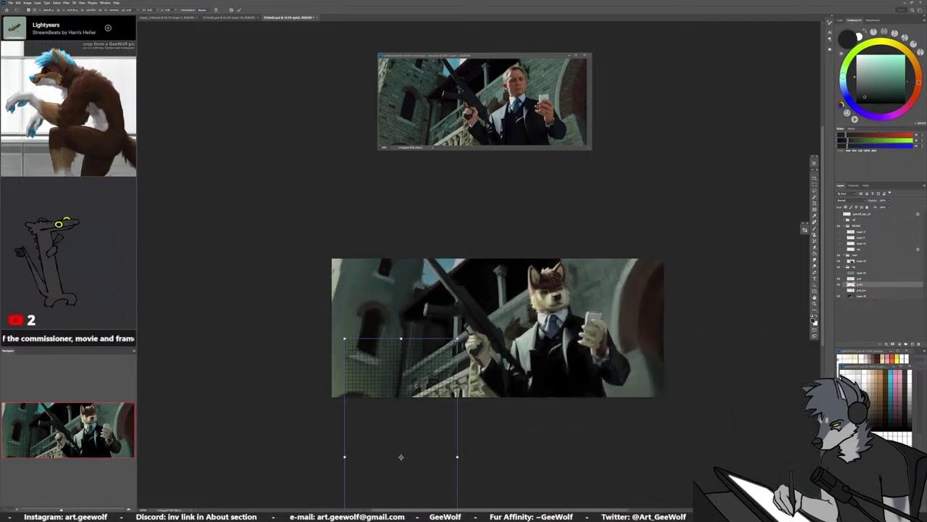
drag(418, 376, 359, 215)
key(ctrl+plus)
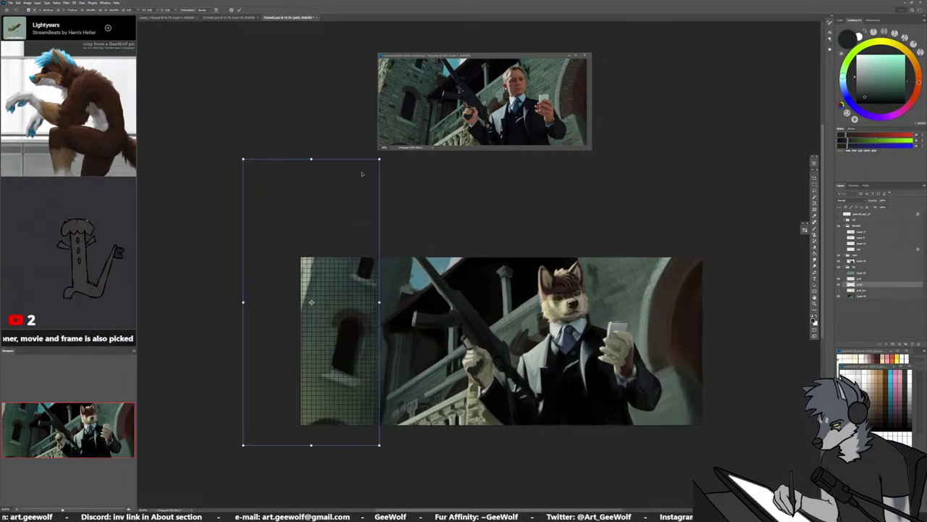
Distort the grid's two upper corners and lower-left corner so its lines tilt with the tower's perspective
drag(378, 160, 429, 166)
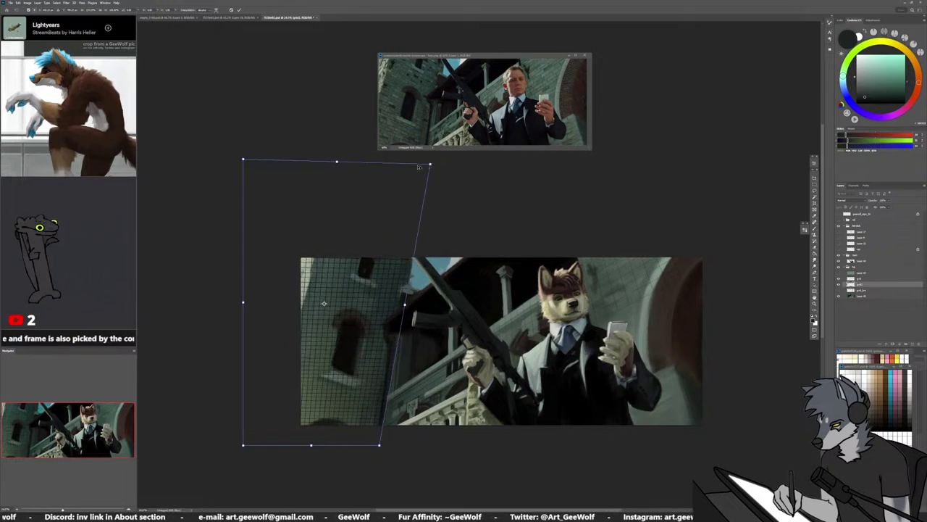
drag(244, 158, 333, 69)
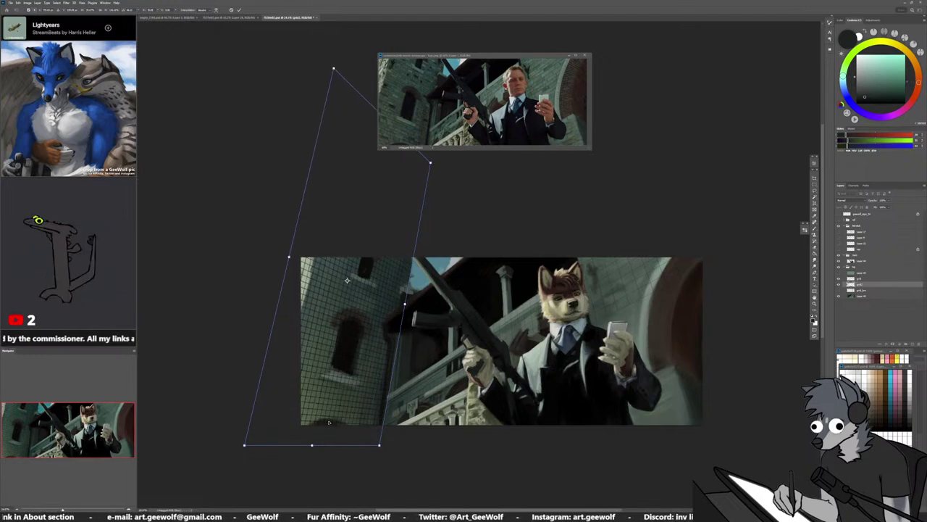
mouse_move(245, 446)
mouse_down()
mouse_move(248, 420)
mouse_move(225, 415)
mouse_up()
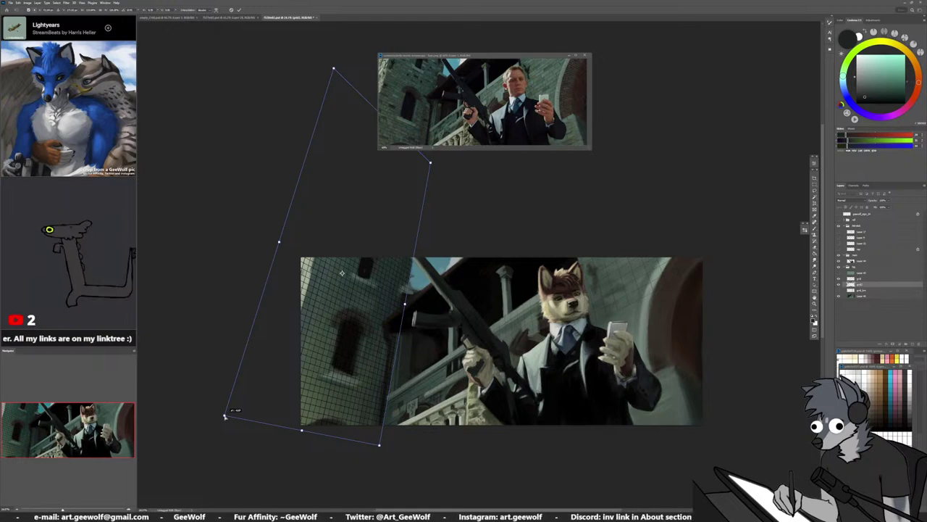
Shift the grid's lower-right corner outward and its upper-right corner slightly inward to follow the tower's right side
scroll(324, 460, down, 2)
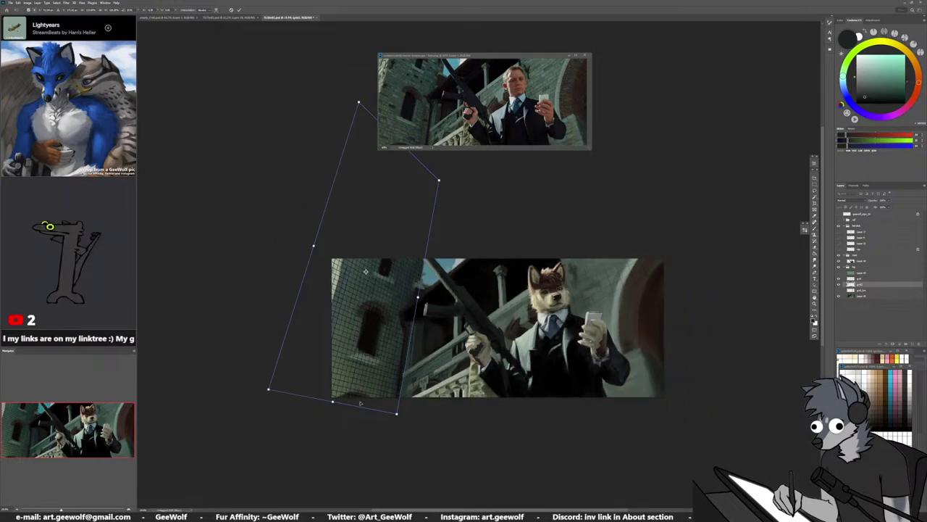
scroll(362, 404, up, 1)
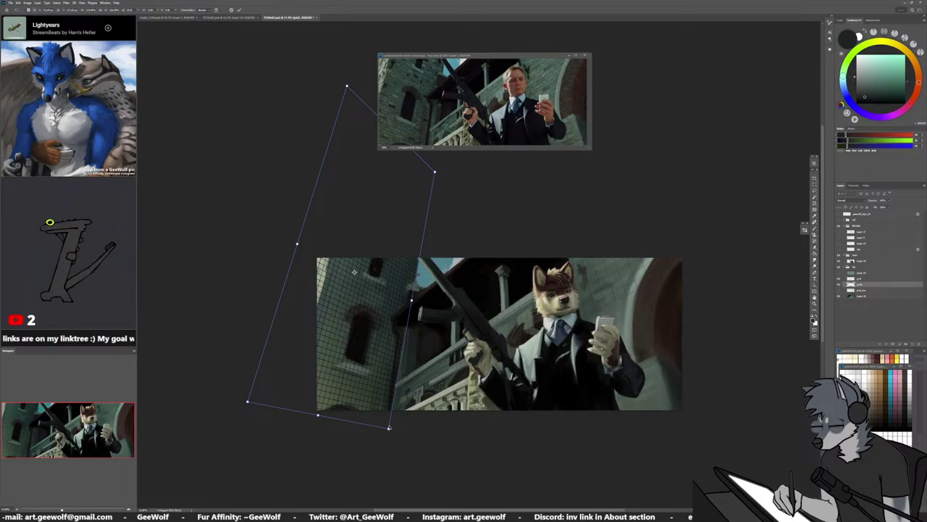
mouse_move(389, 428)
mouse_down()
mouse_move(410, 404)
mouse_move(421, 409)
mouse_up()
drag(449, 232, 442, 292)
drag(450, 207, 444, 209)
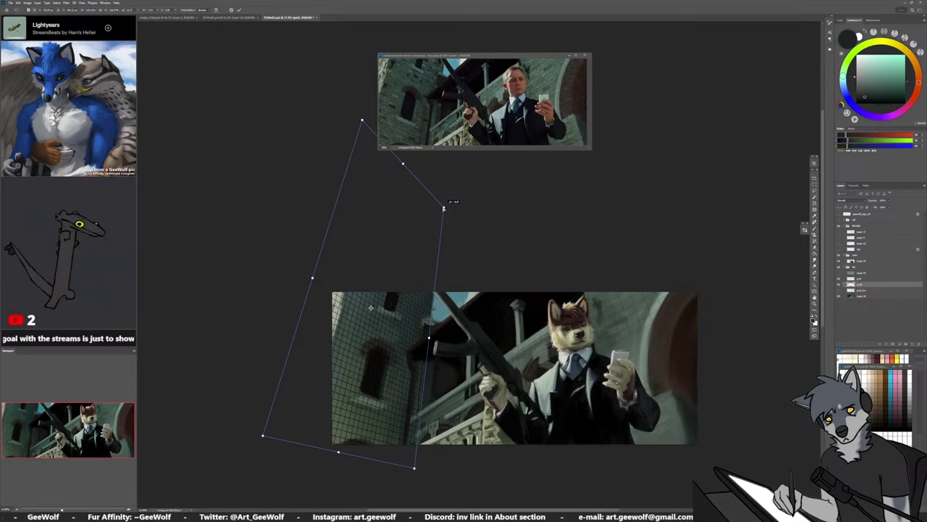
Pull the grid's lower-left corner further down and outward so the brick rows slope less across the tower
scroll(410, 363, up, 1)
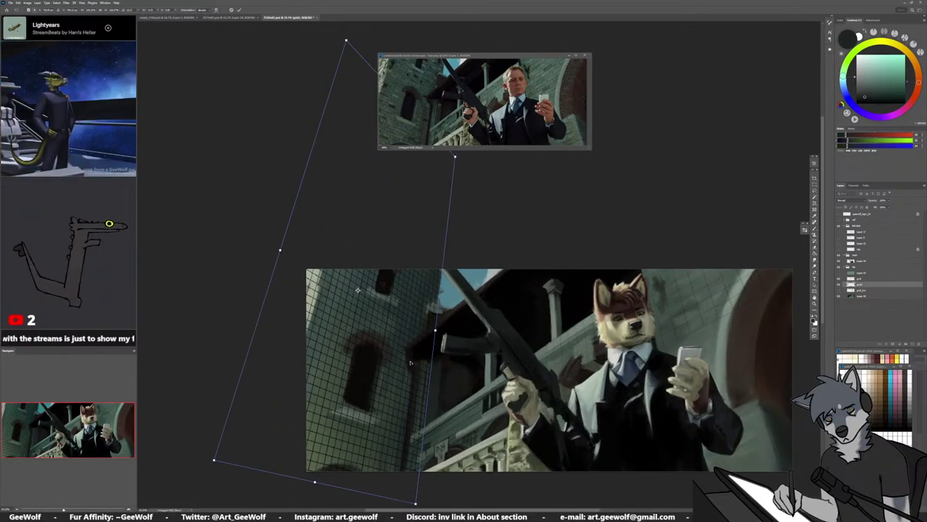
scroll(406, 416, up, 1)
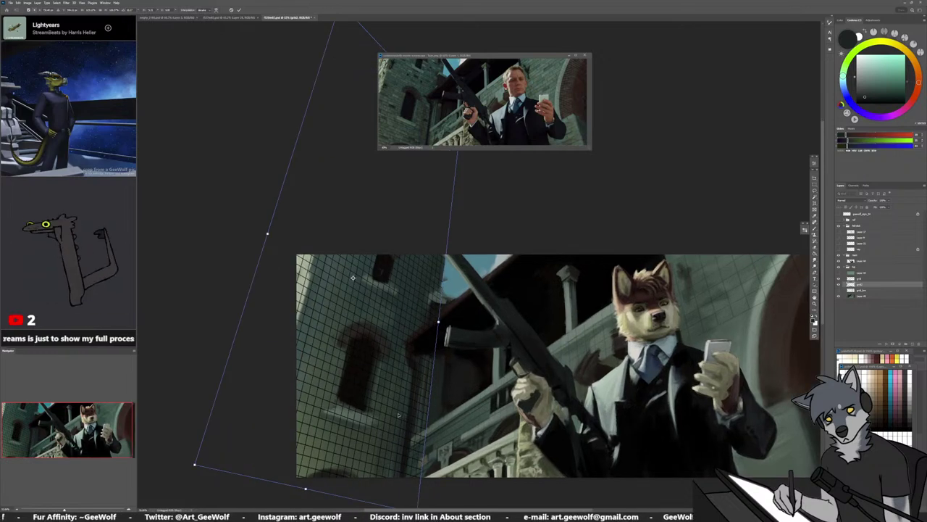
scroll(374, 418, down, 1)
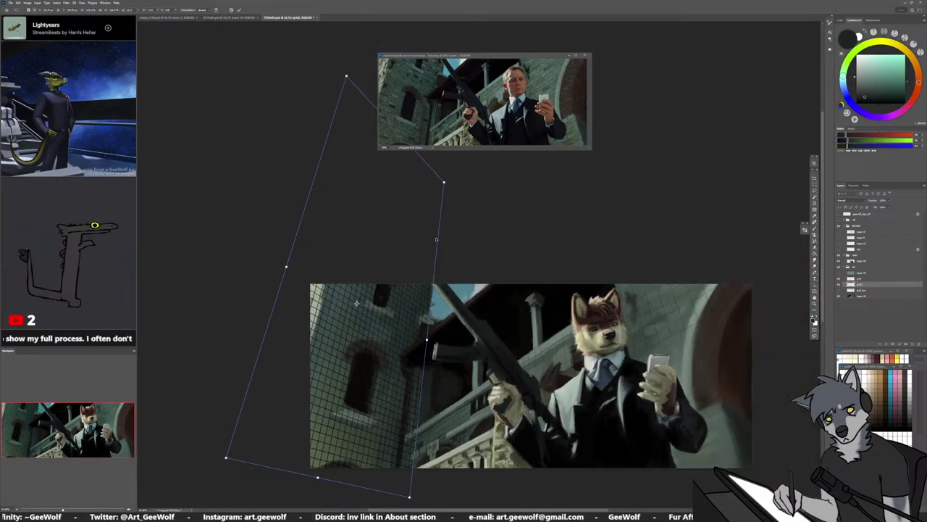
scroll(354, 349, down, 1)
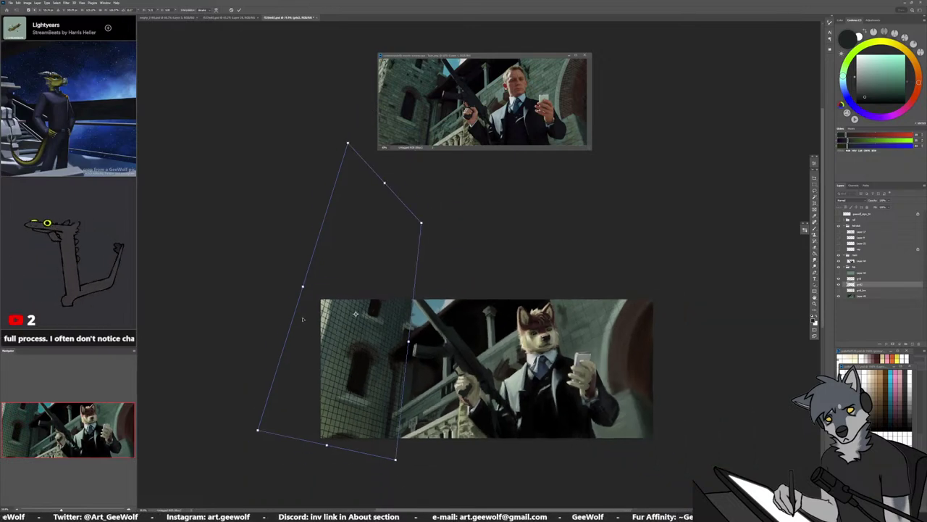
key(ctrl+plus)
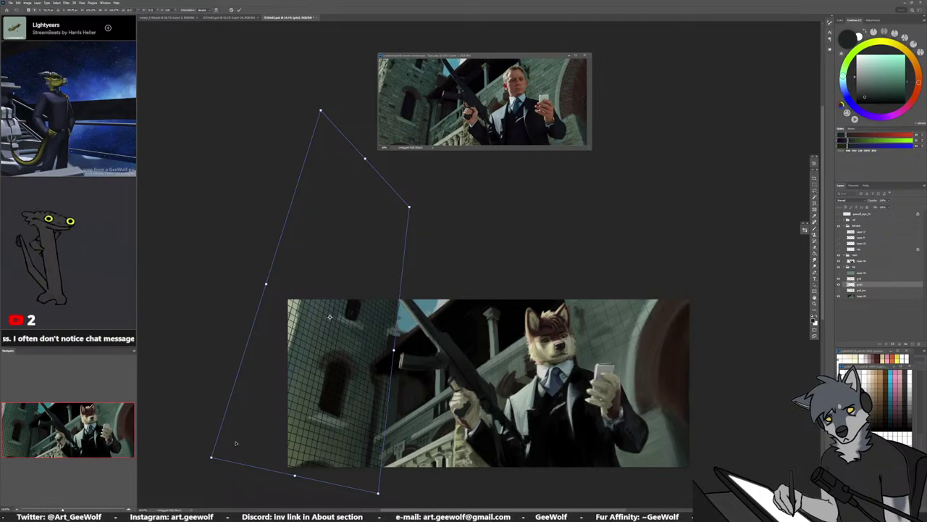
drag(211, 458, 203, 477)
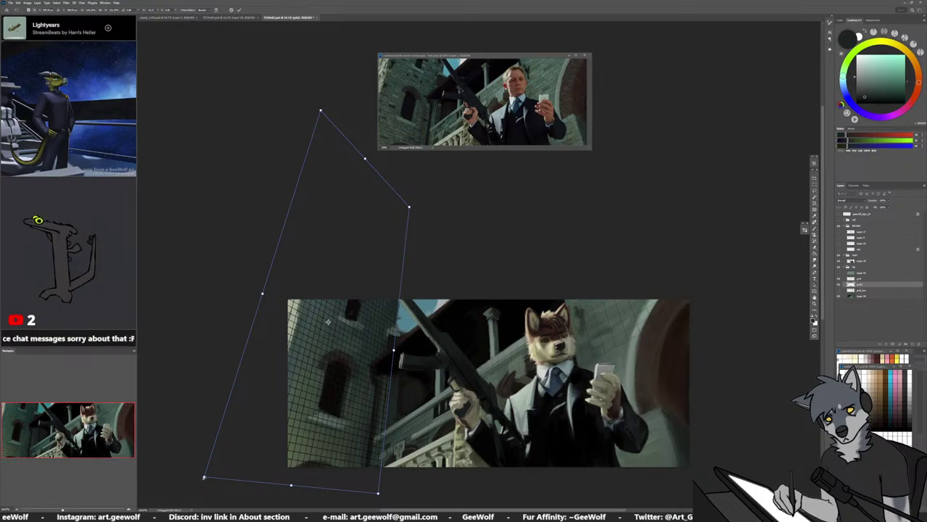
Distort the brick grid over the stone tower by repositioning its upper and lower outer corners to follow the tower's perspective
drag(203, 478, 205, 481)
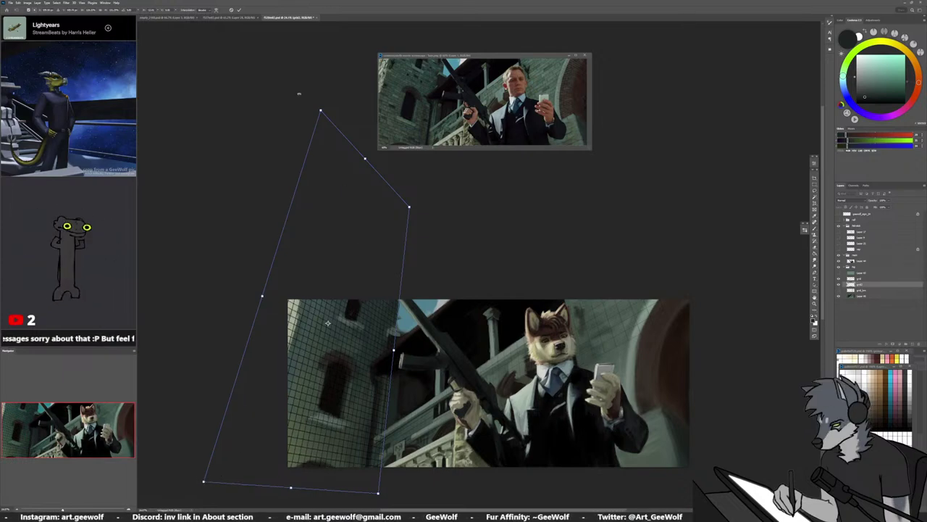
drag(321, 110, 317, 138)
key(ctrl+z)
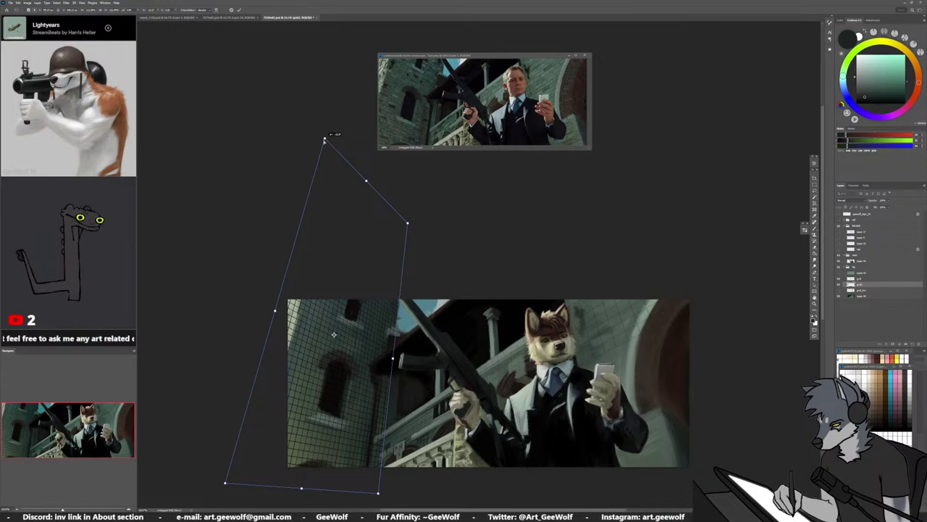
drag(325, 138, 319, 156)
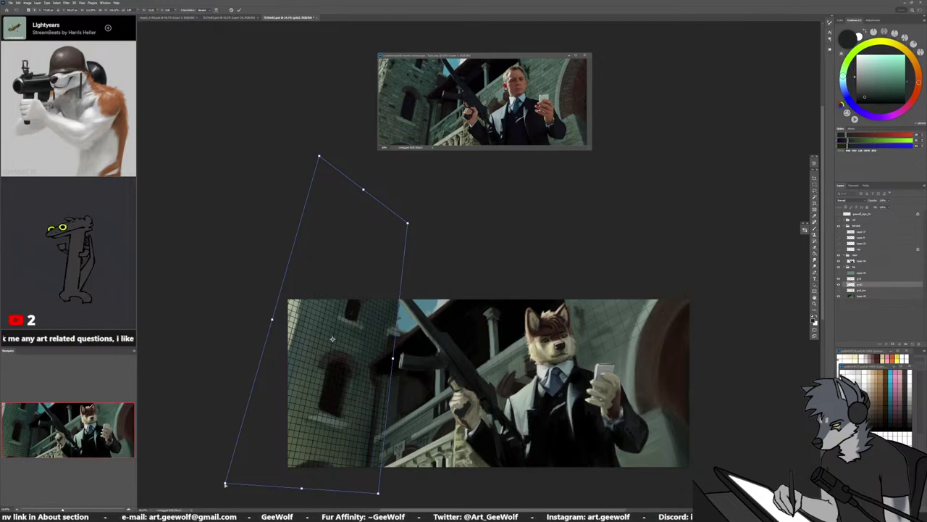
drag(225, 484, 228, 472)
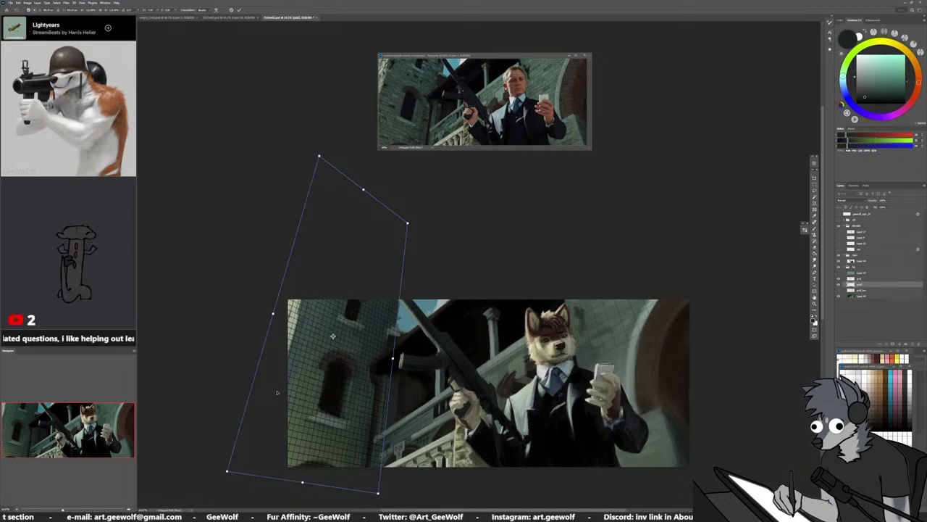
Shift the tower's brick grid slightly downward, fine-tune its upper outer corner and apply the transform
scroll(347, 395, up, 1)
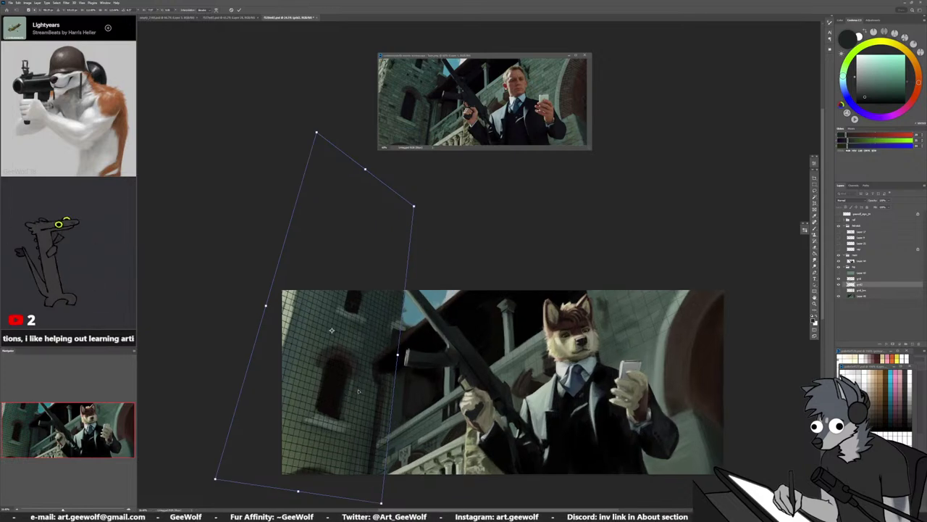
drag(358, 395, 355, 400)
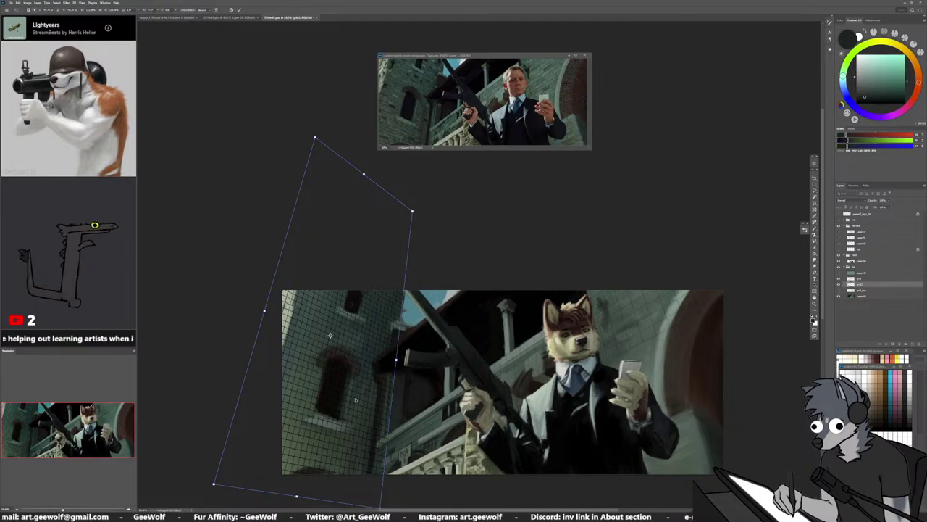
scroll(298, 417, down, 2)
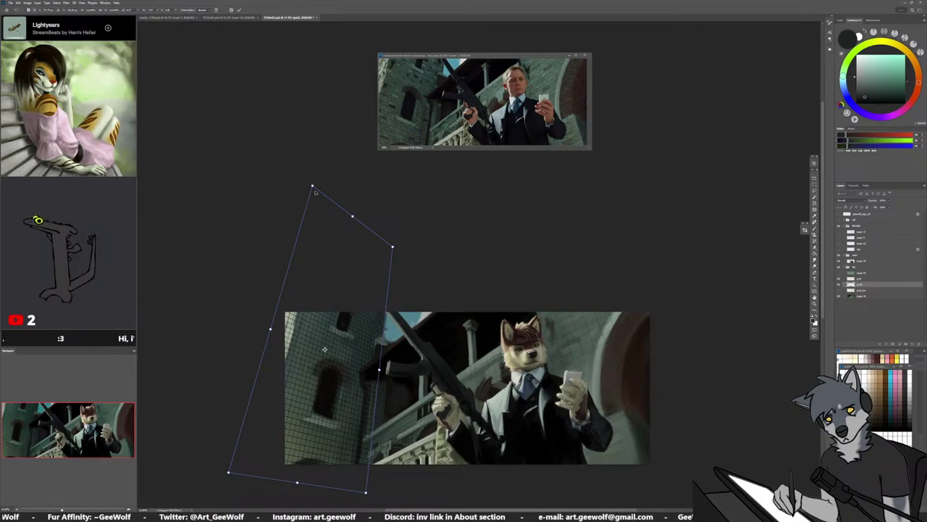
drag(313, 185, 313, 188)
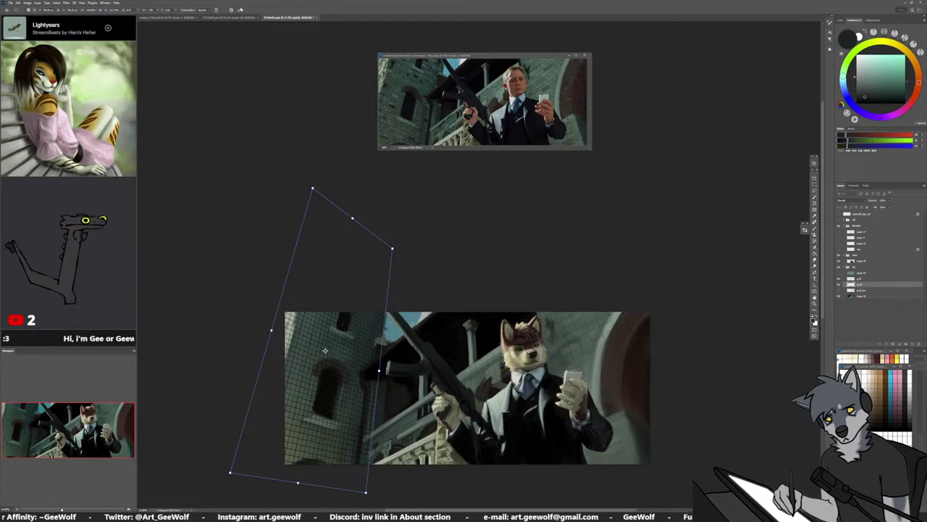
click(239, 10)
On the lowest background layer, touch up the sky gap between tower and roof with sampled sky-blue and stone-gray tones
scroll(303, 388, up, 1)
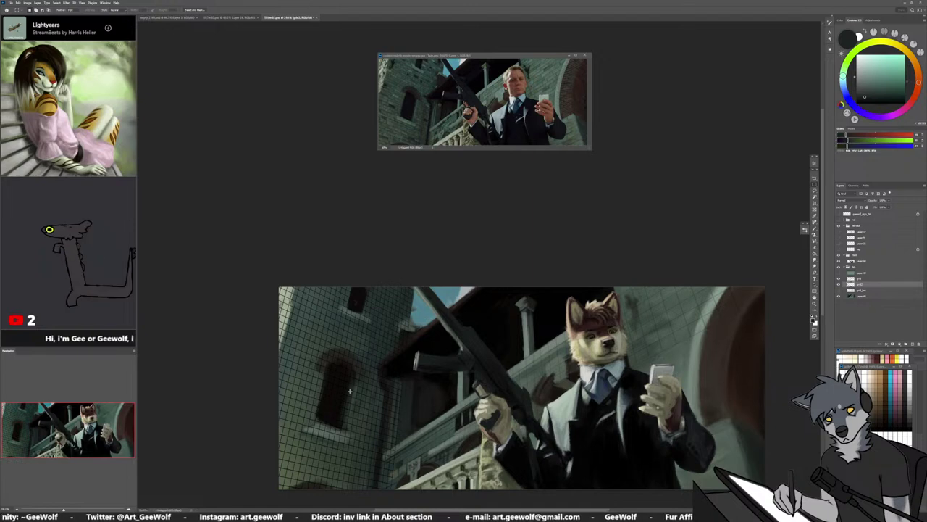
drag(352, 386, 370, 385)
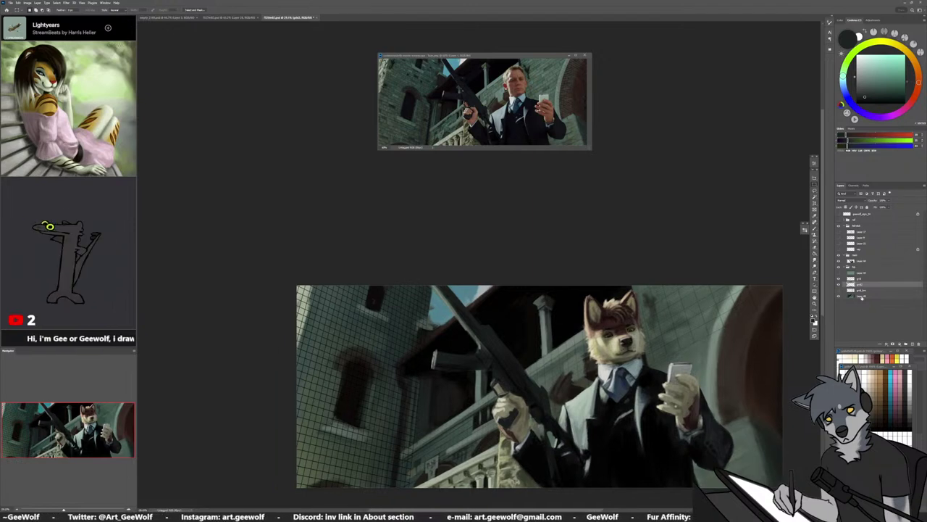
click(862, 297)
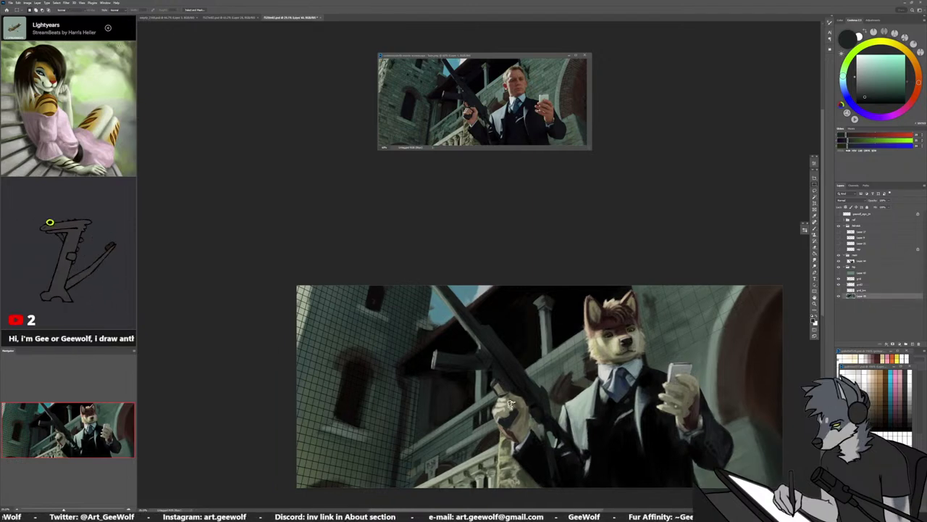
alt+click(438, 299)
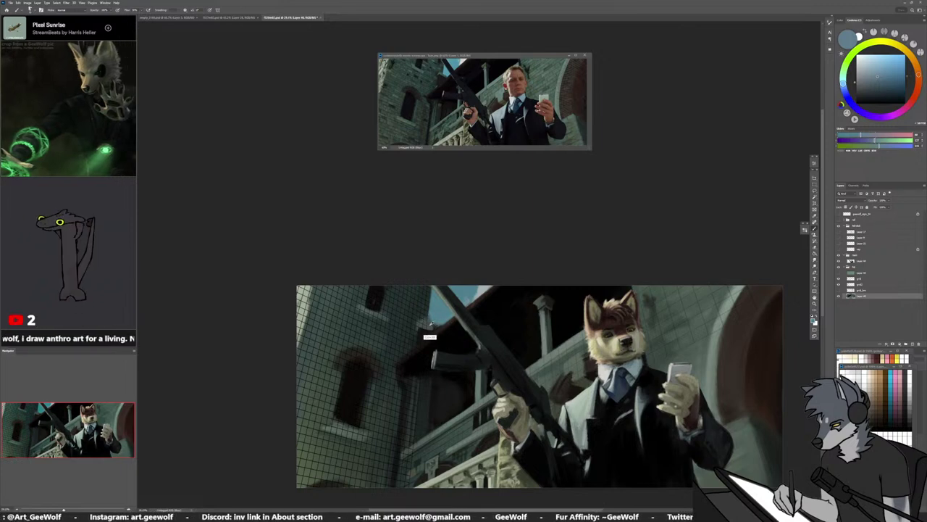
alt+click(428, 326)
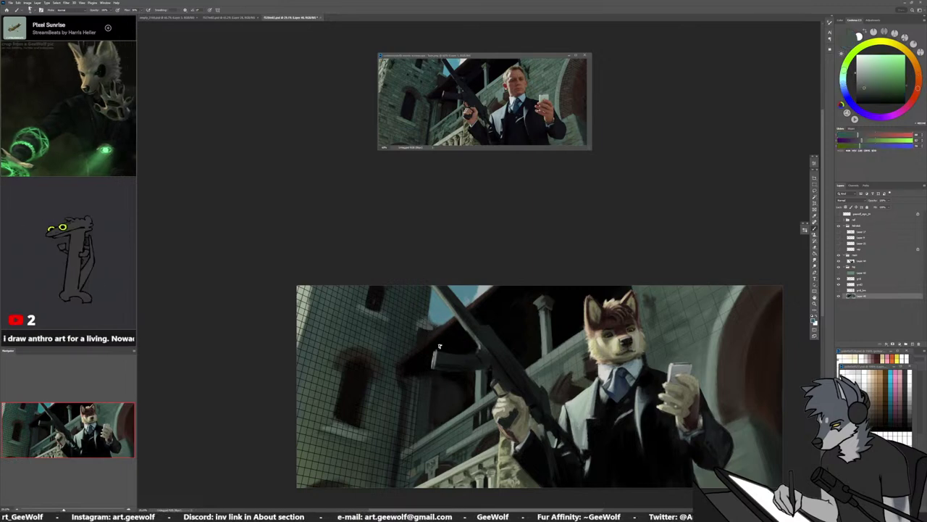
scroll(424, 296, up, 4)
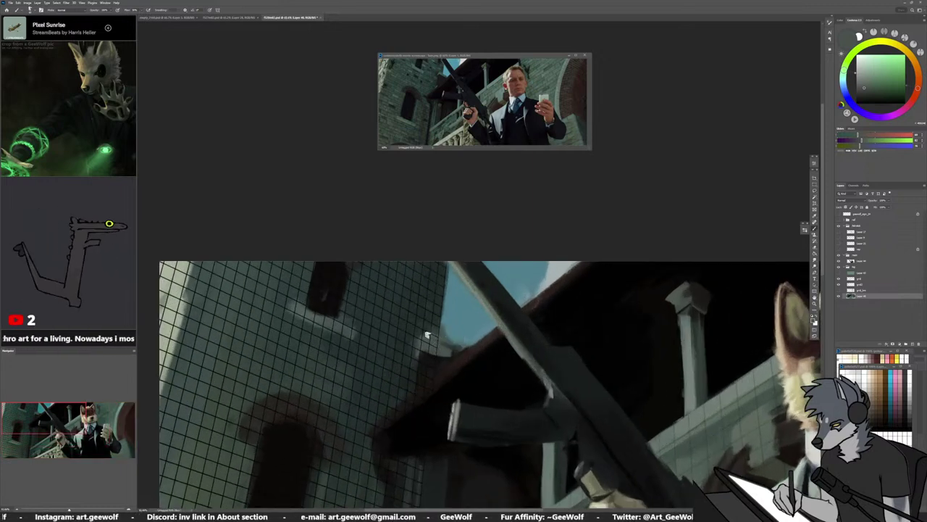
alt+click(447, 331)
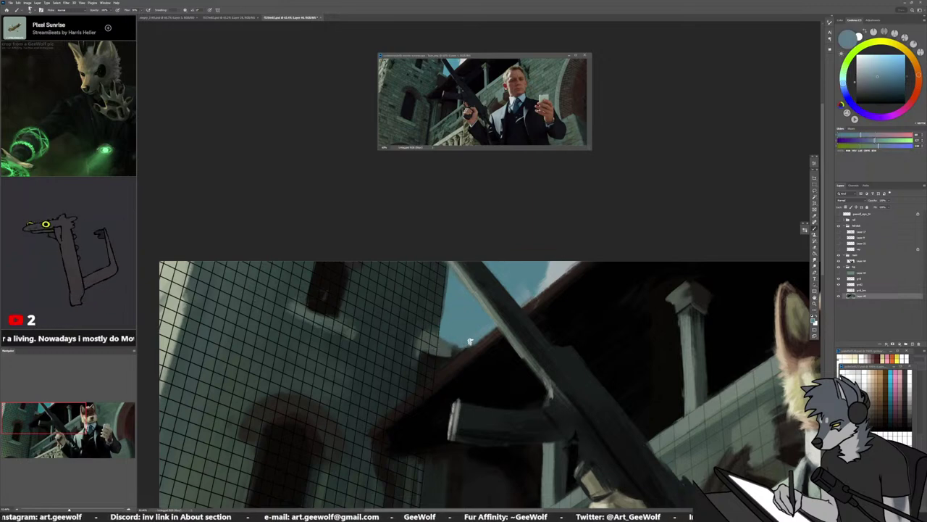
alt+click(449, 349)
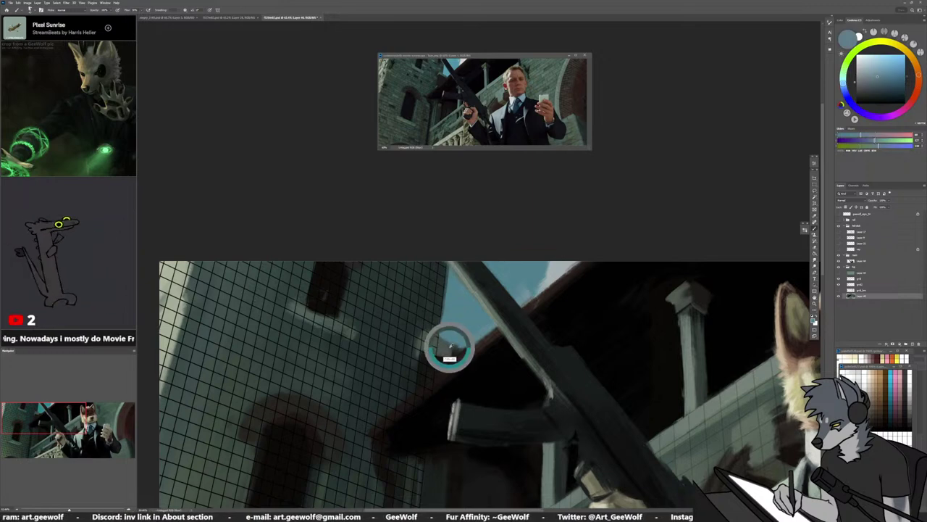
Paint the small stone ledge beside the tower, darkening its shaded side with sampled near-black and gray-green tones
alt+click(438, 356)
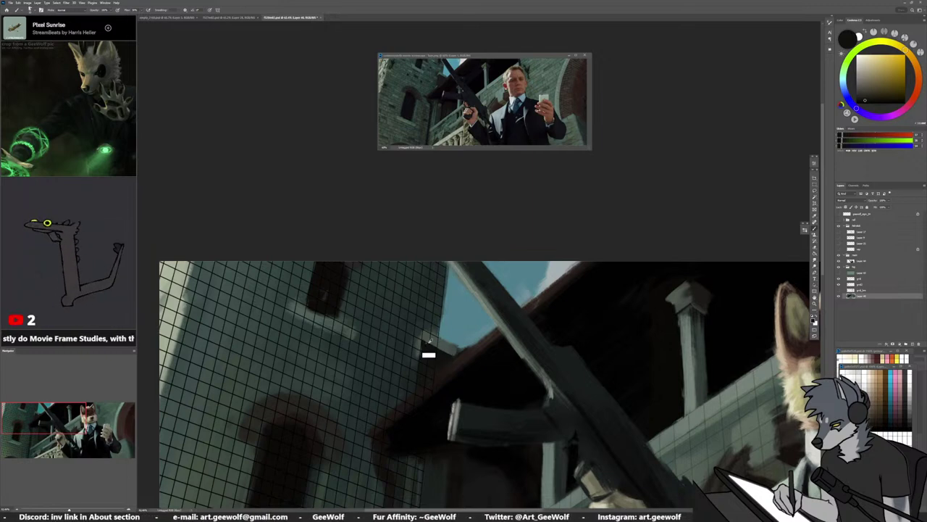
alt+click(428, 342)
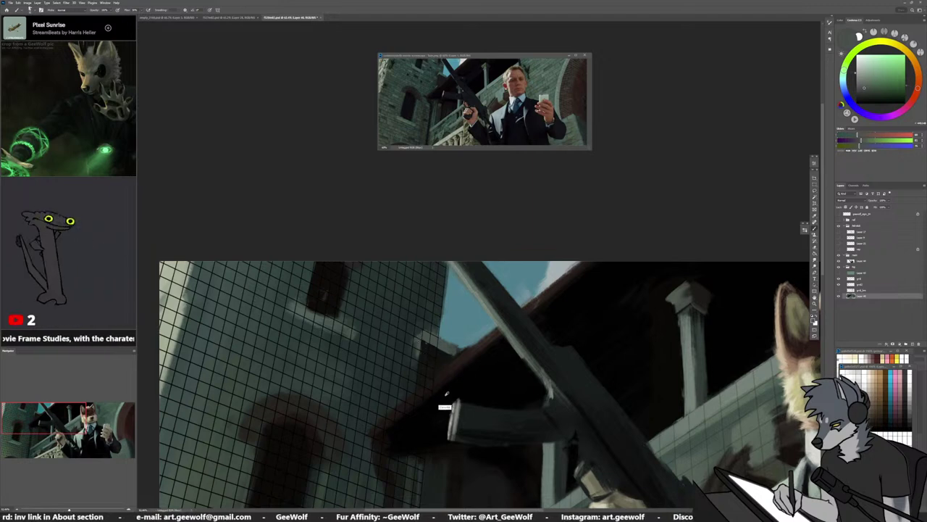
alt+click(417, 352)
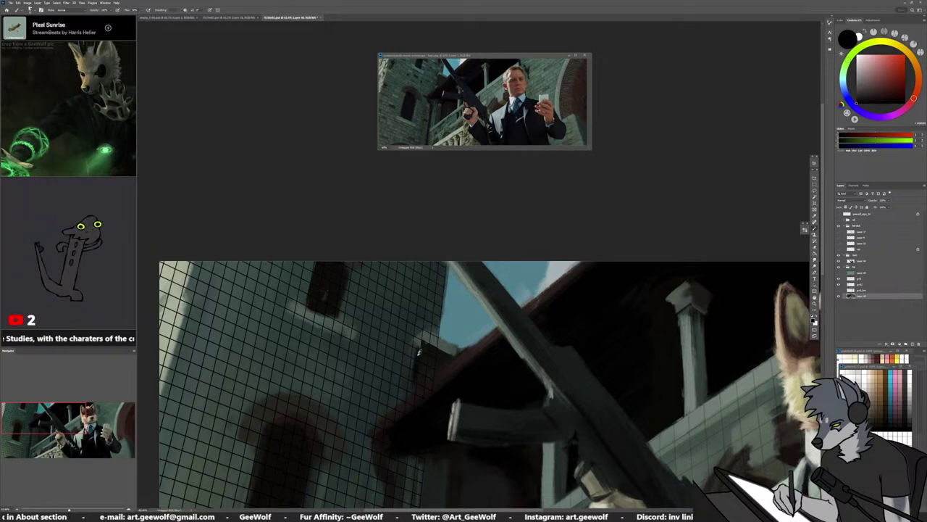
alt+click(417, 363)
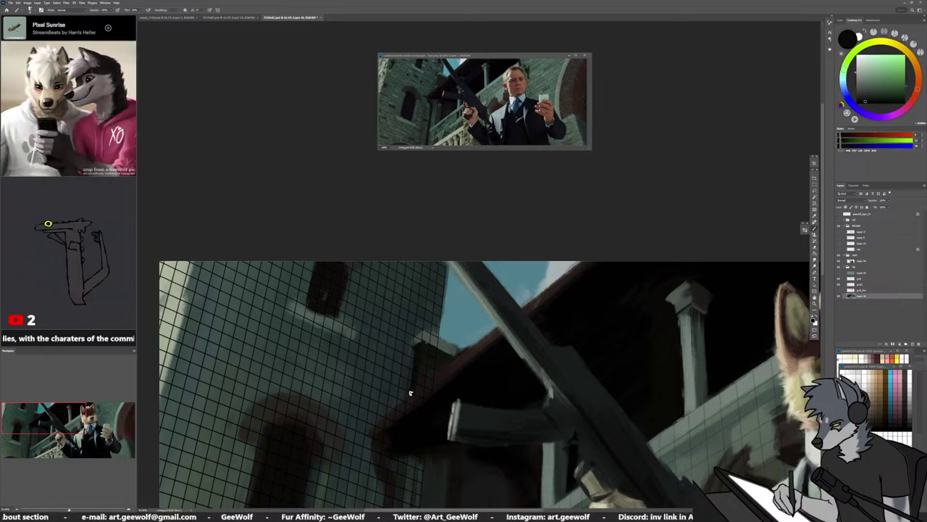
alt+click(435, 359)
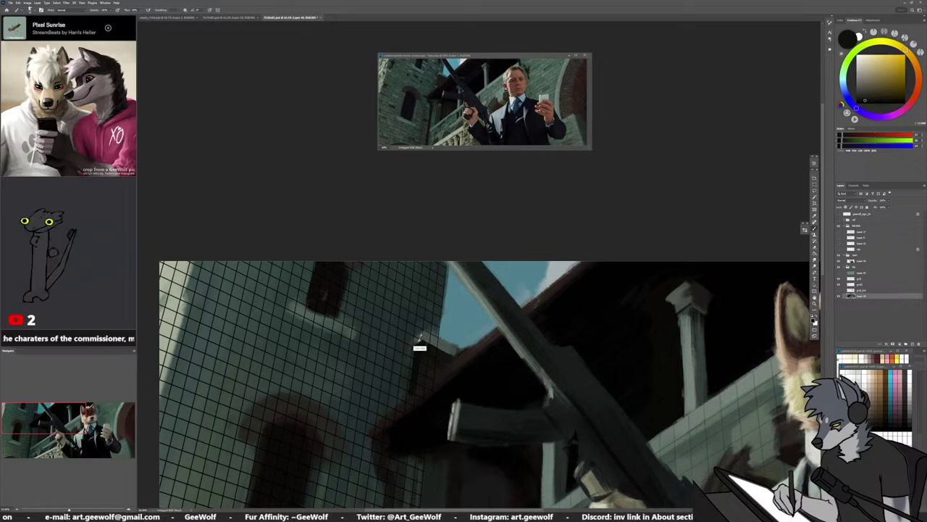
alt+click(420, 346)
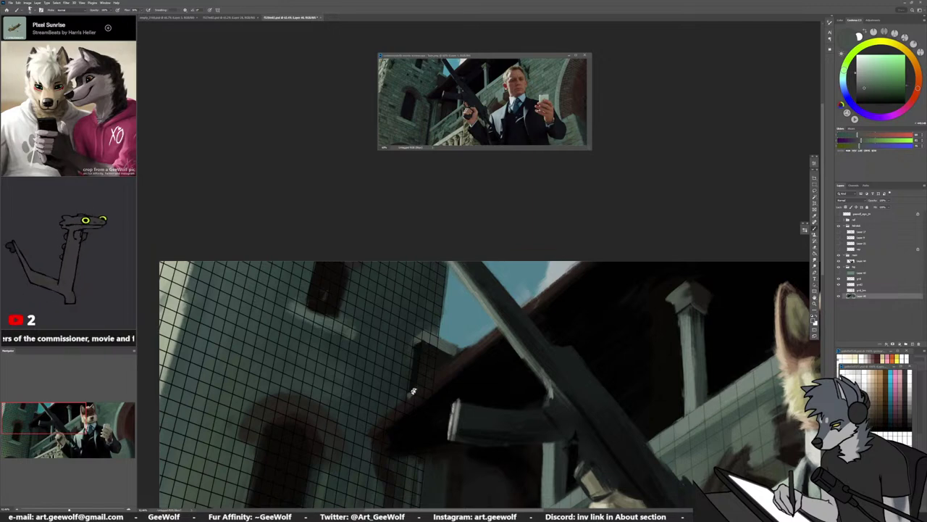
Refine the stone ledge's top edge and its border with the sky using sampled gray and blue tones
alt+click(422, 336)
alt+click(433, 335)
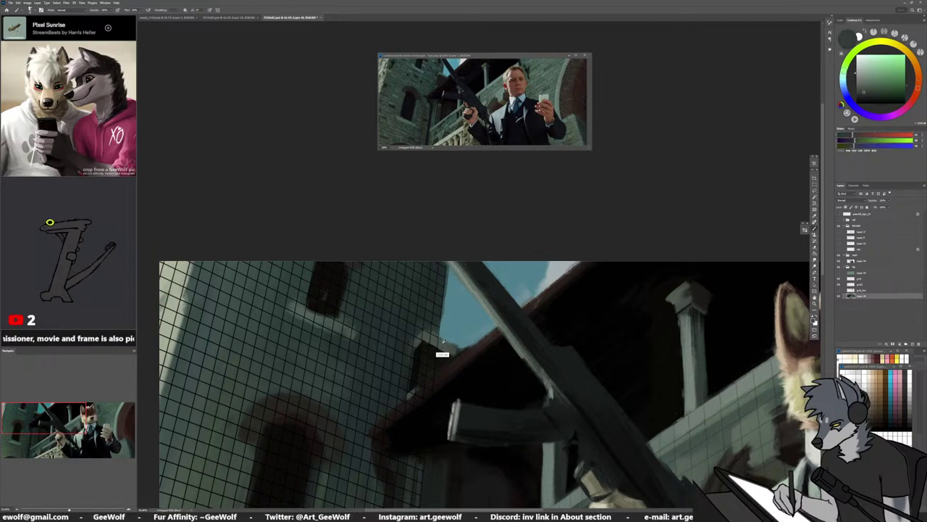
alt+click(443, 342)
alt+click(448, 336)
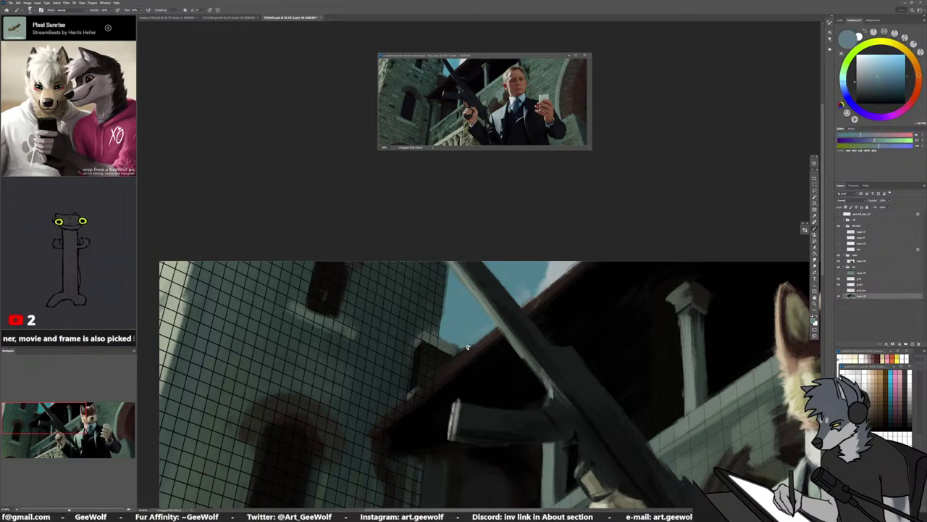
alt+click(432, 325)
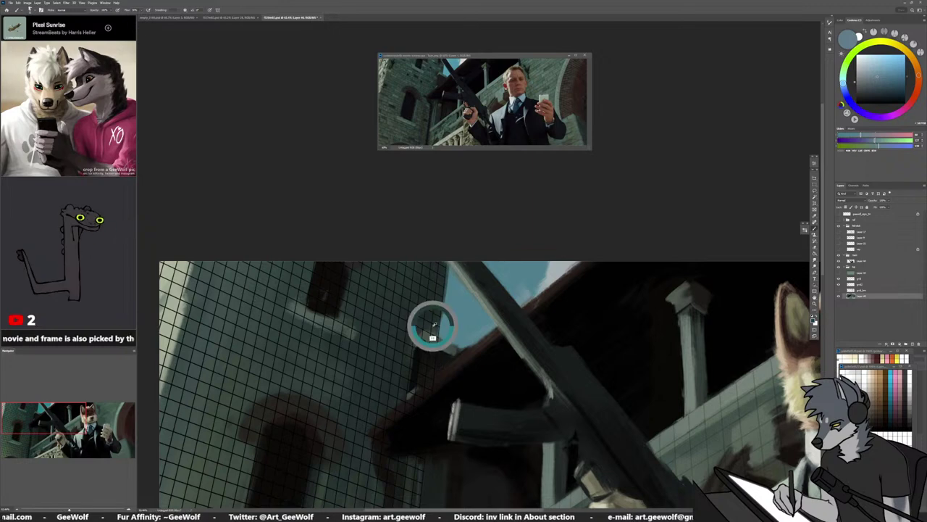
alt+click(439, 351)
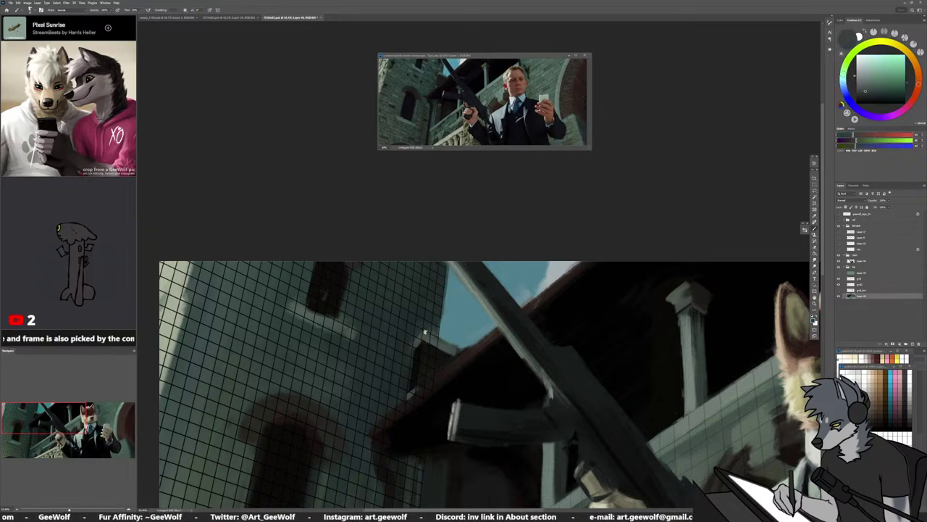
alt+click(454, 342)
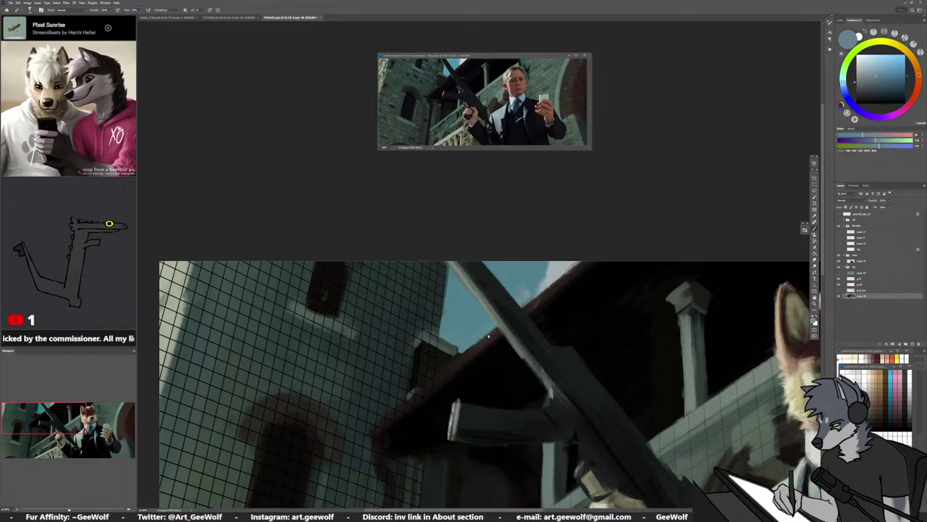
Sharpen the sloping roof edge against the sky with sampled dark brown and black tones
mouse_move(498, 341)
mouse_down()
mouse_move(462, 376)
mouse_move(456, 363)
mouse_move(534, 300)
mouse_up()
alt+click(408, 397)
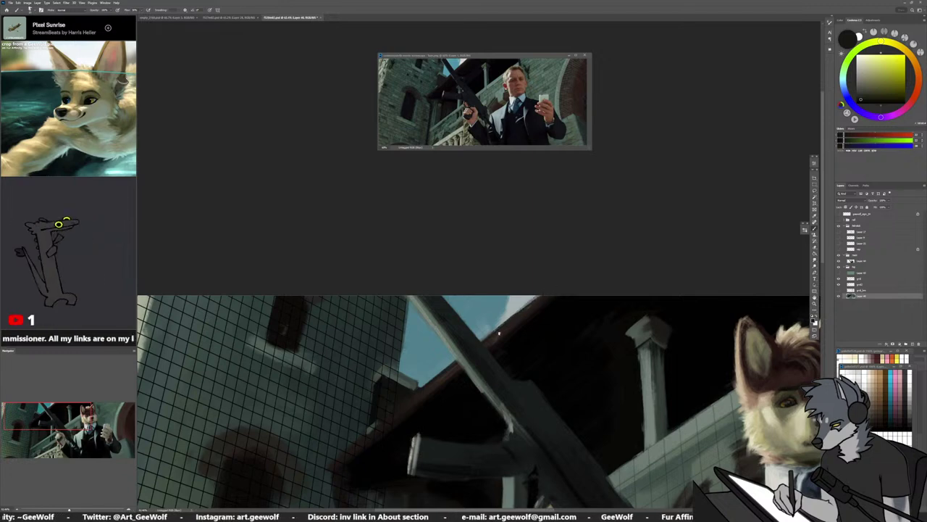
alt+click(421, 397)
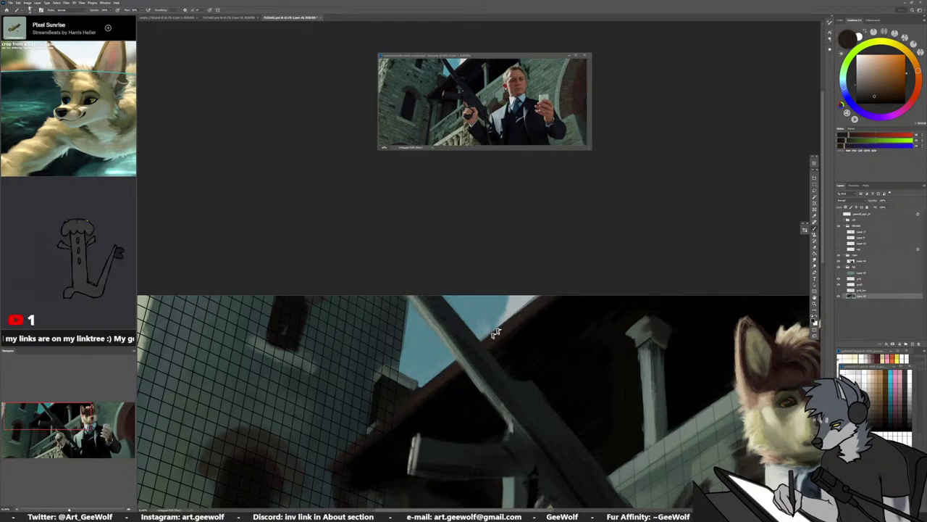
alt+click(447, 396)
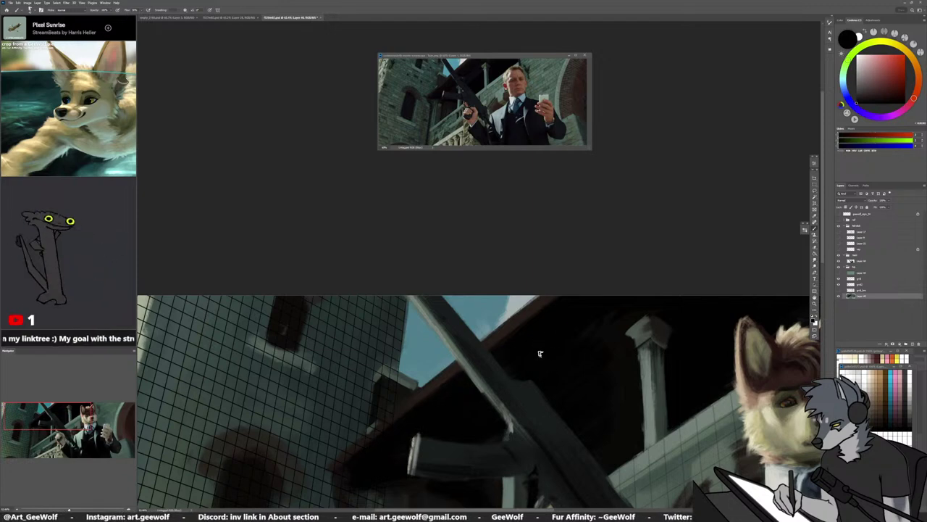
Lasso the roof's lower corner behind the gun magazine, shift it slightly upward and deselect it
drag(581, 385, 623, 379)
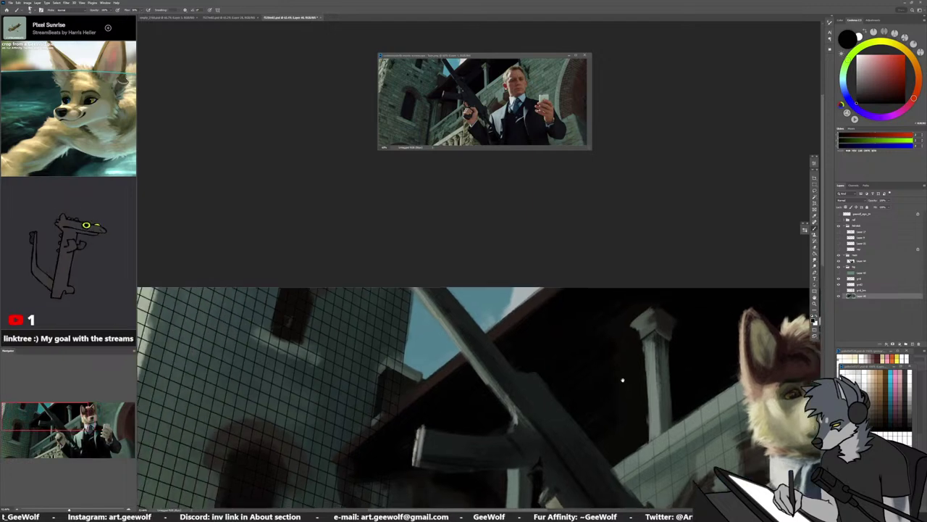
drag(449, 410, 522, 412)
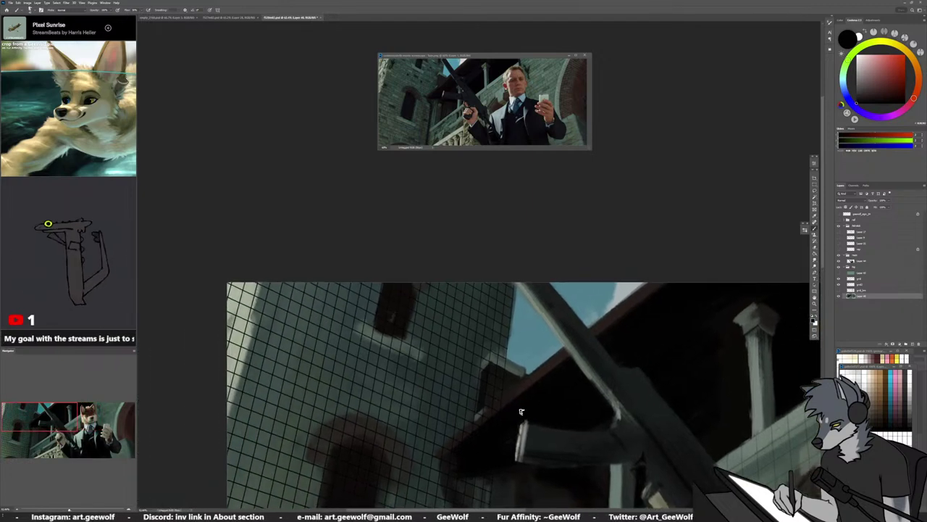
drag(548, 433, 559, 367)
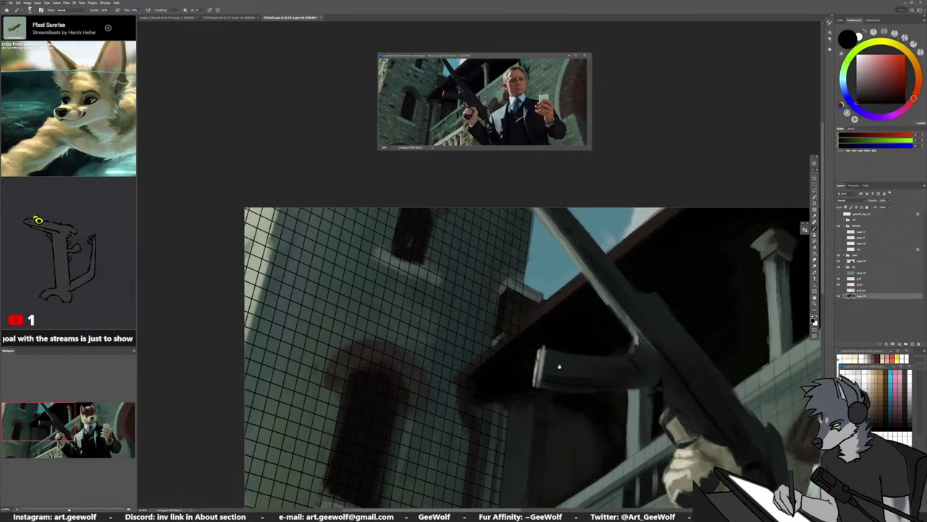
drag(578, 414, 545, 380)
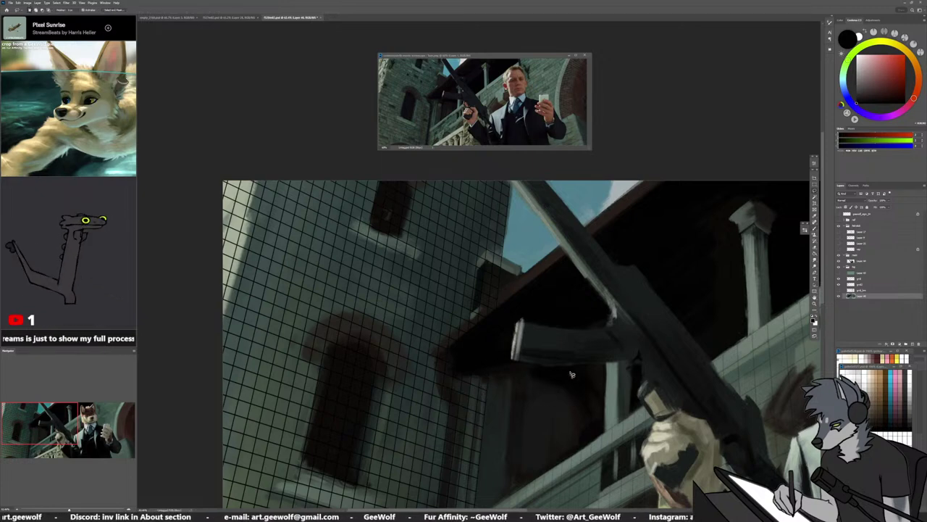
mouse_move(548, 320)
mouse_down()
mouse_move(588, 379)
mouse_move(512, 429)
mouse_move(450, 384)
mouse_move(571, 346)
mouse_up()
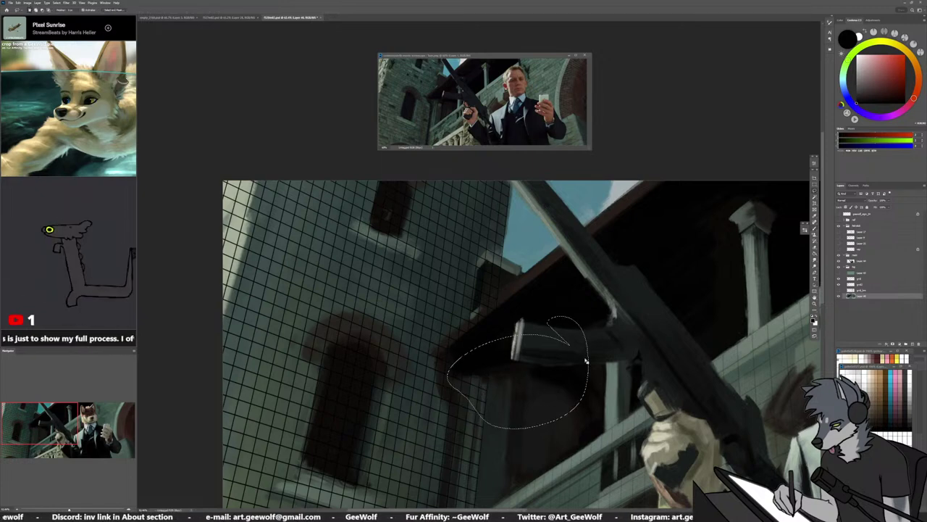
drag(496, 368, 497, 356)
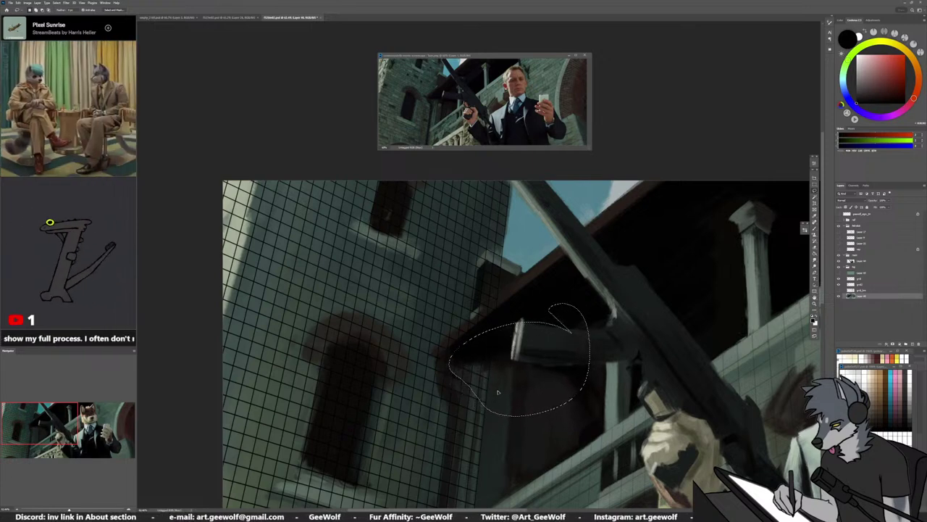
key(ctrl+d)
key(b)
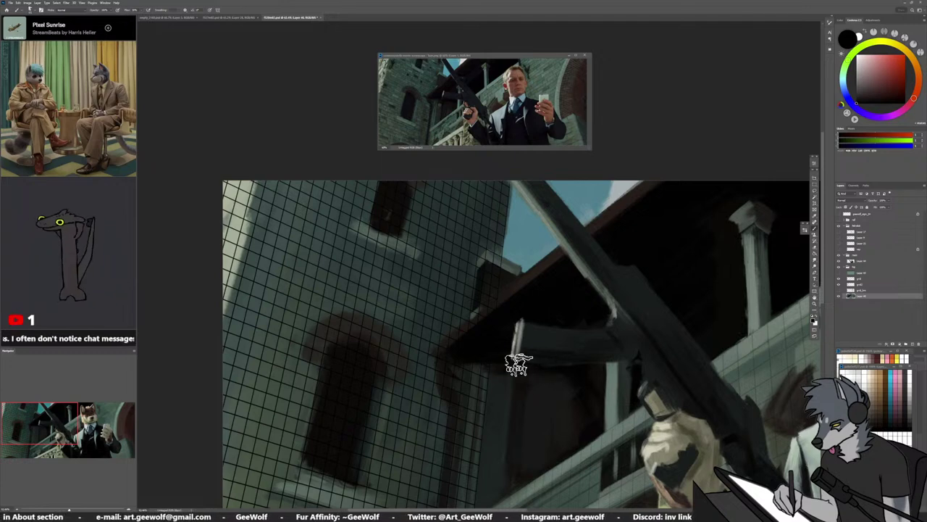
Paint the shadows beneath the roof corner and add a small gray block atop the dim pillar using sampled dark and gray-green tones
alt+click(549, 404)
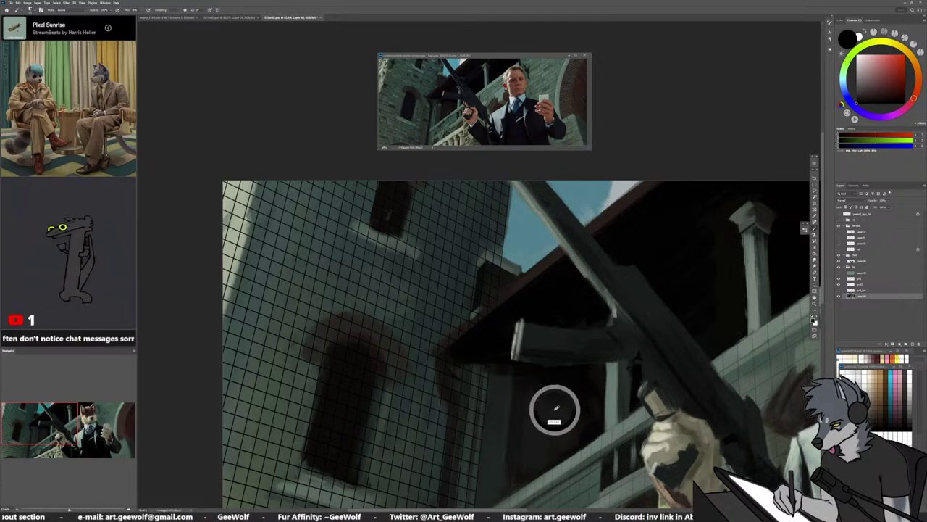
alt+click(583, 314)
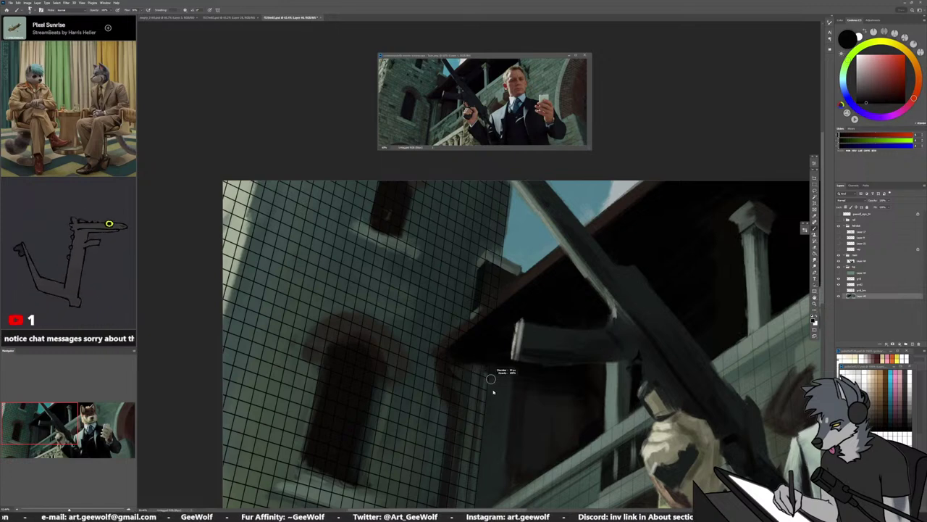
alt+click(516, 354)
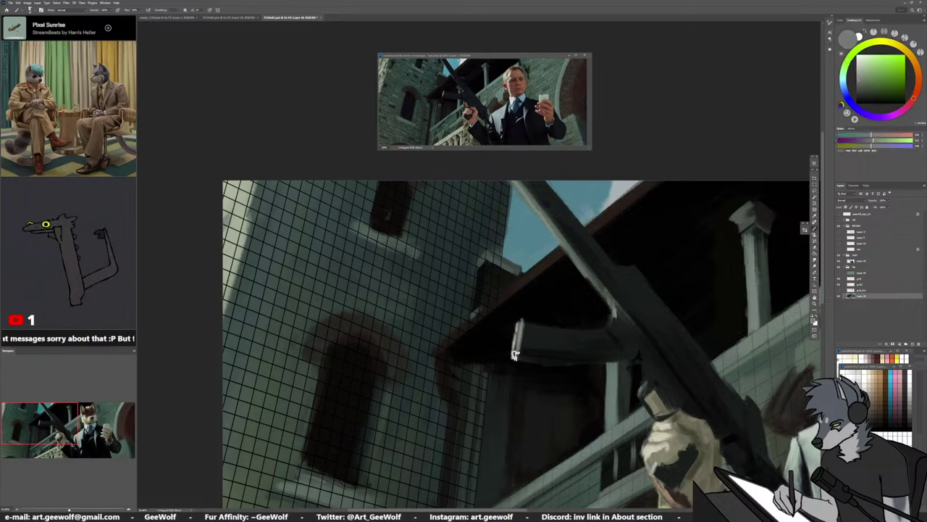
alt+click(613, 382)
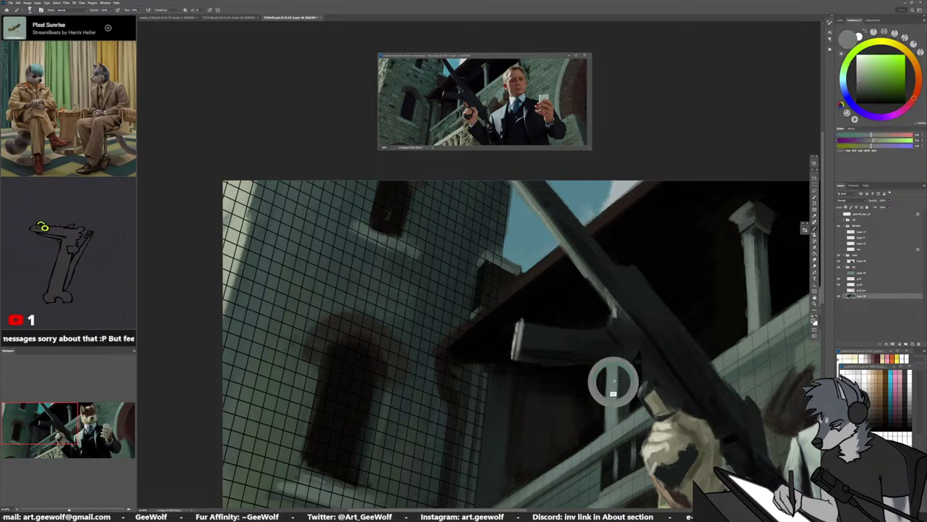
alt+click(503, 392)
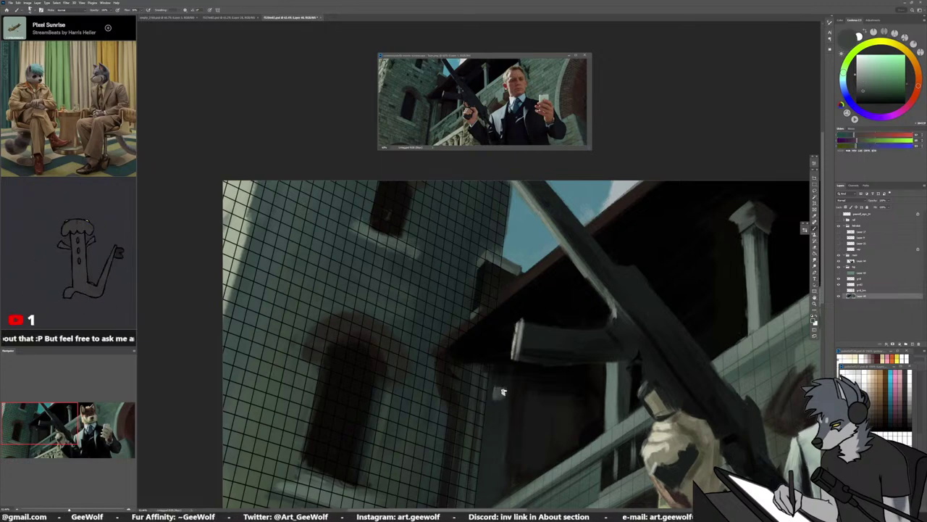
Shape the small gray block on the pillar with sampled near-black around it and gray-green dabs on its face
alt+click(500, 357)
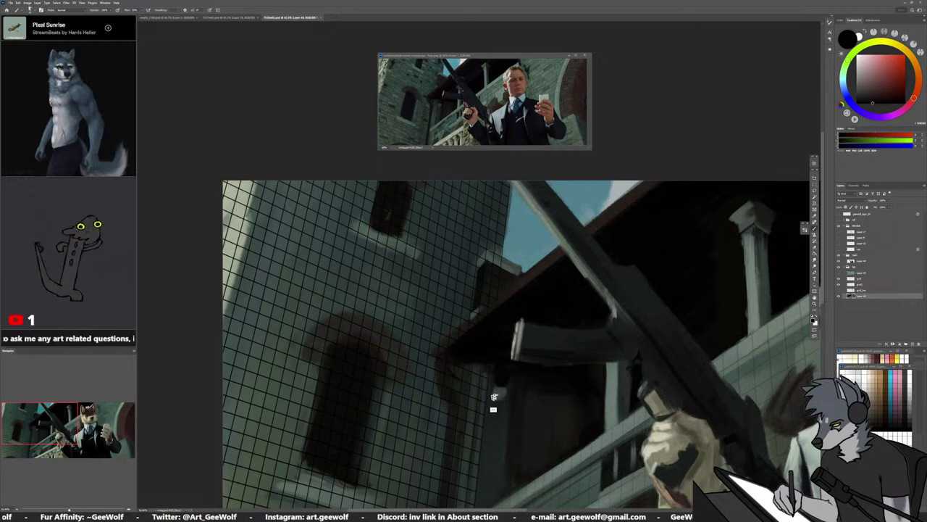
drag(493, 396, 513, 422)
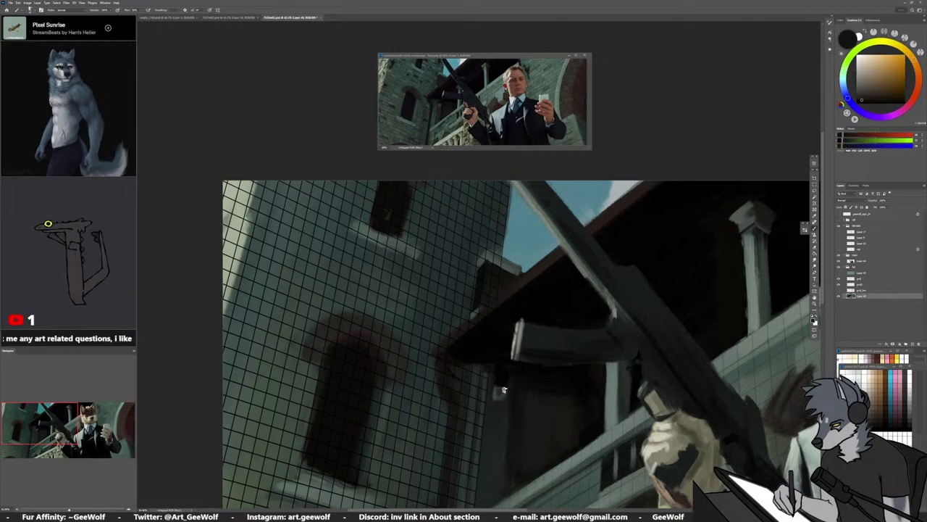
click(497, 395)
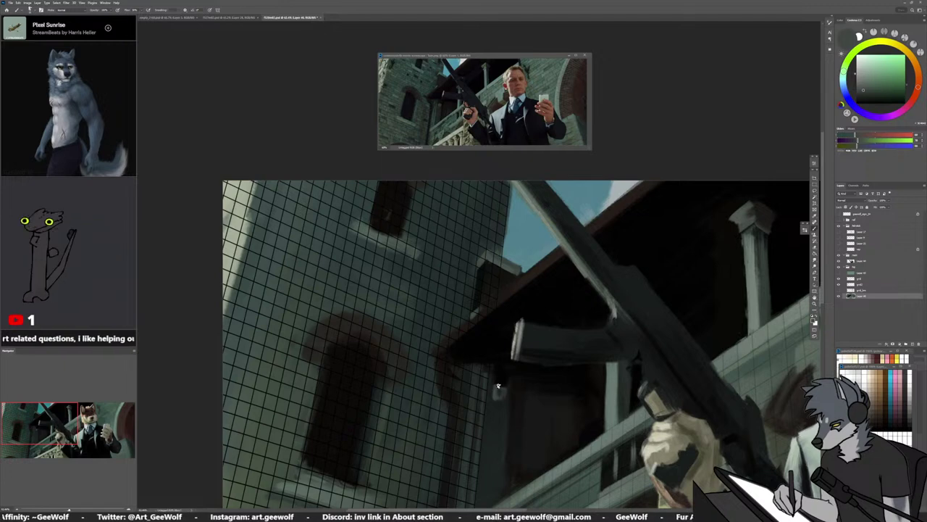
click(498, 389)
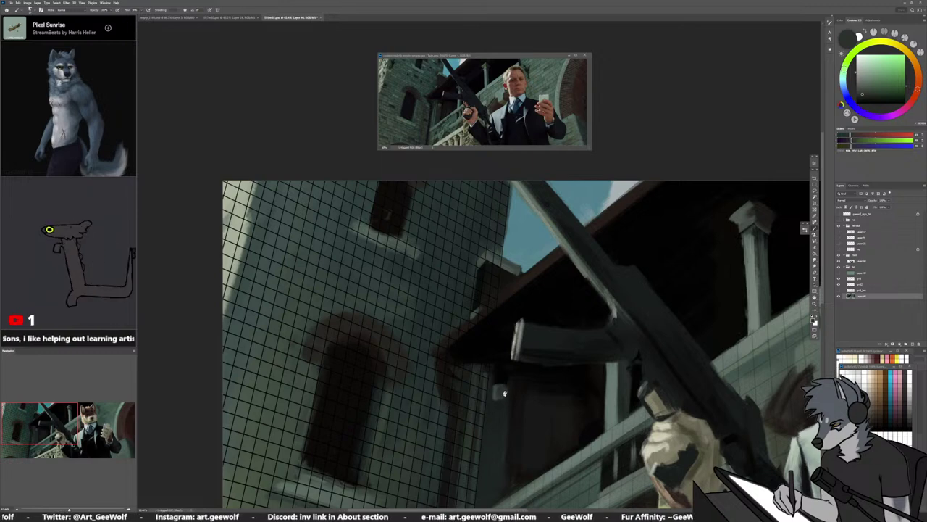
click(500, 388)
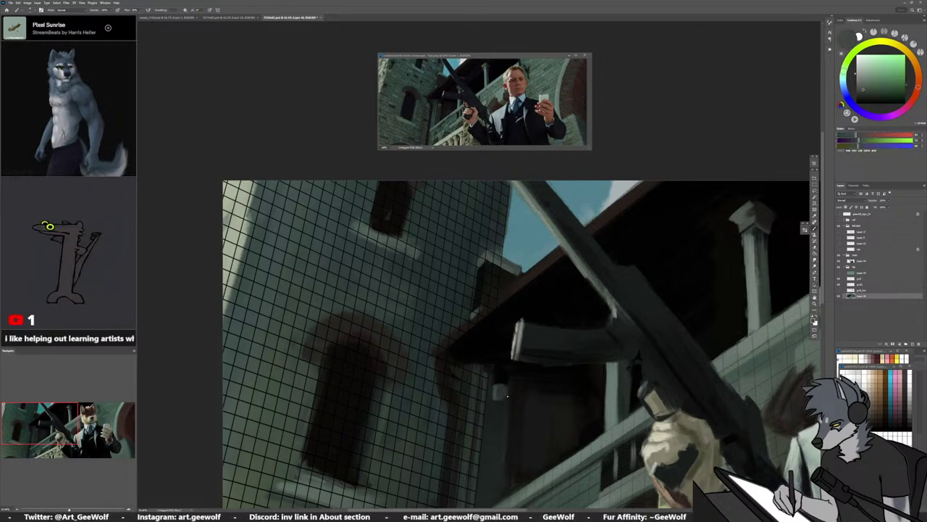
click(499, 395)
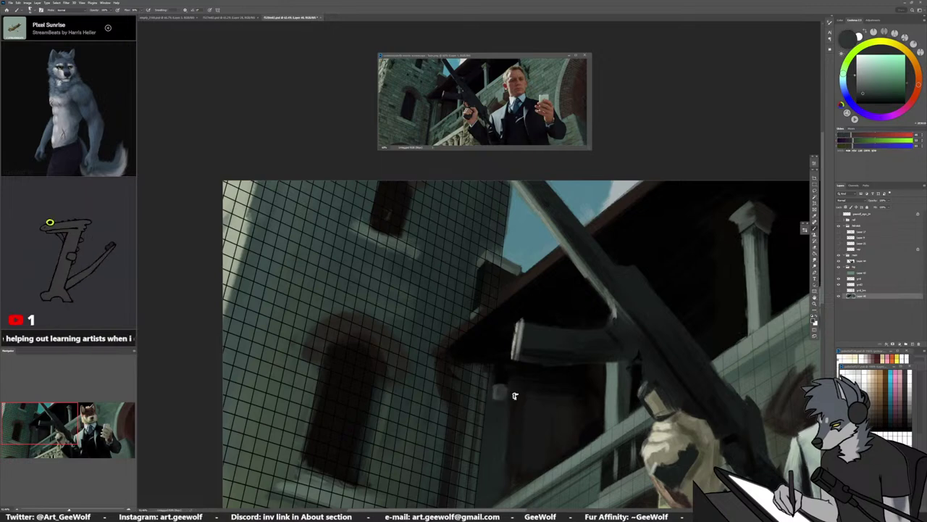
Trim the pillar block's edges with sampled dark tones and restore its lit face in gray-green
scroll(521, 404, down, 2)
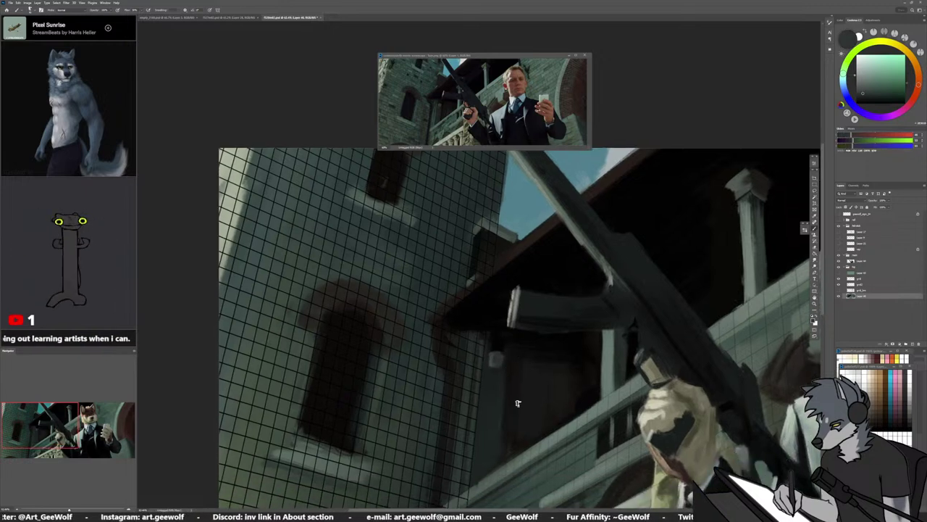
alt+click(492, 373)
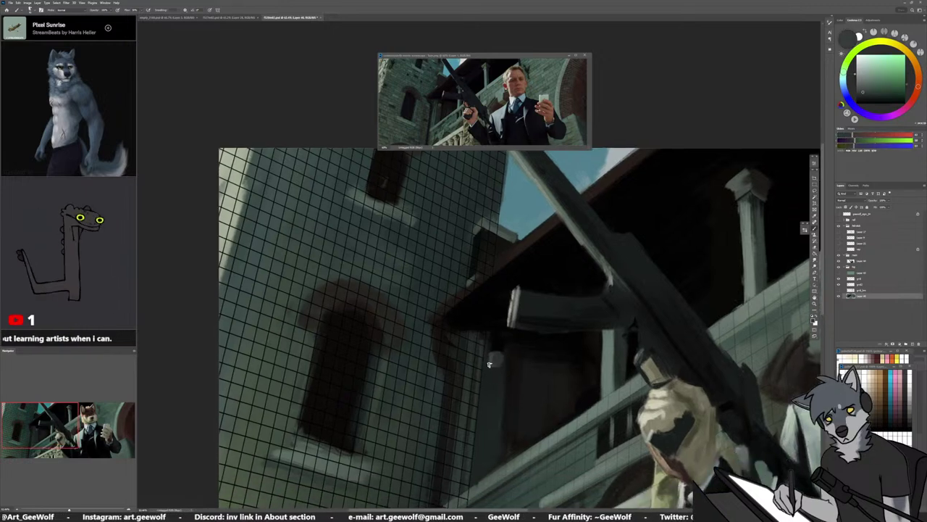
click(492, 347)
alt+click(497, 357)
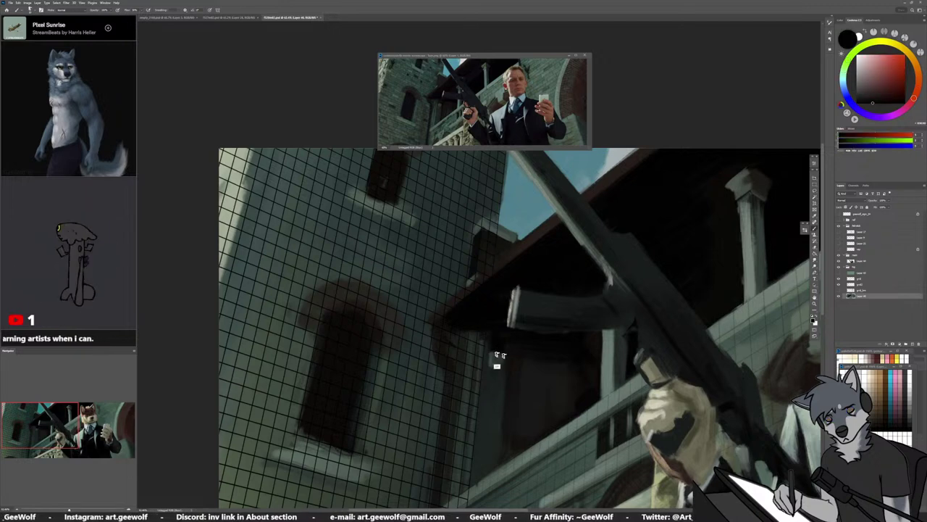
ctrl+alt+right_click(503, 362)
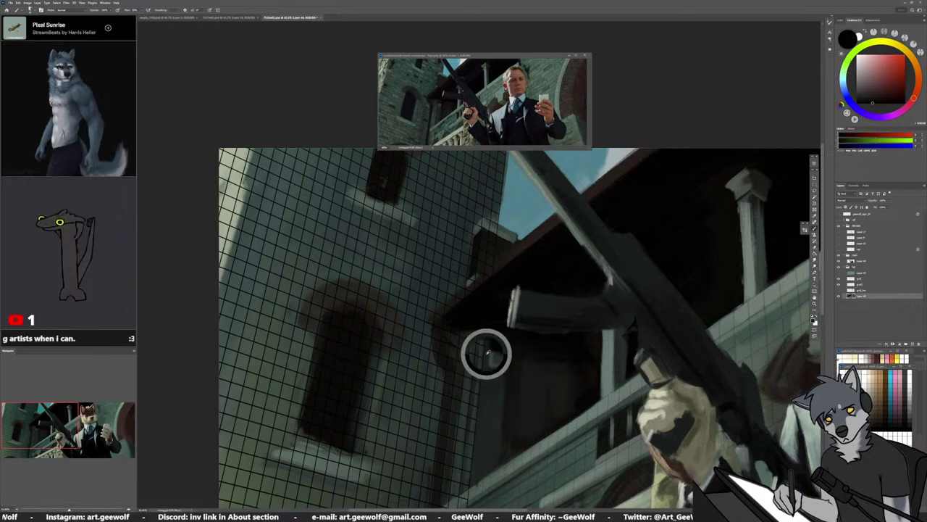
click(485, 353)
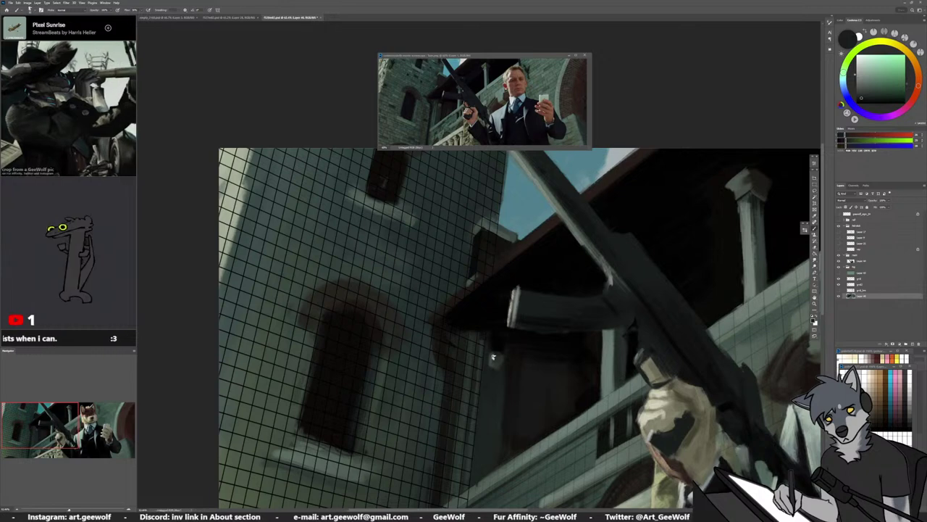
click(492, 355)
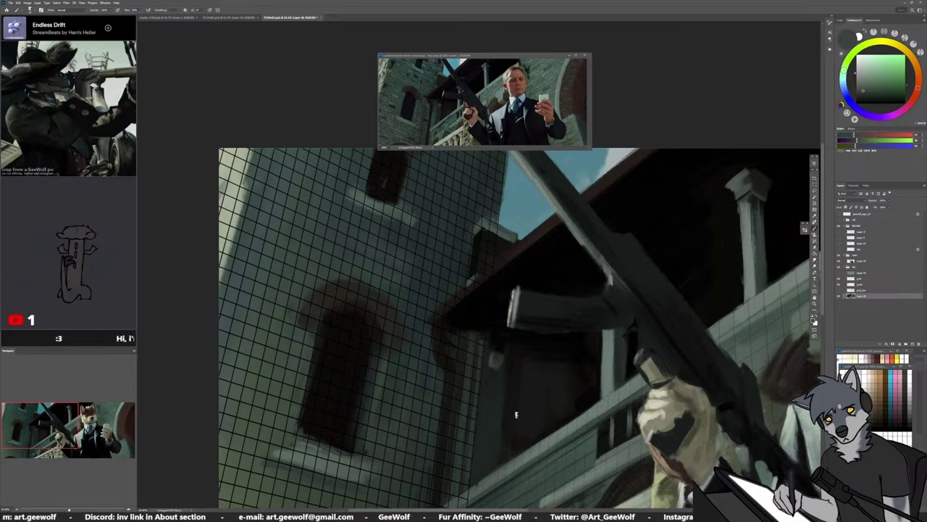
Paint a lower stone sill beneath the tower's large arched window with sampled gray-green tones, tidying its end
drag(514, 433, 536, 389)
drag(524, 429, 531, 426)
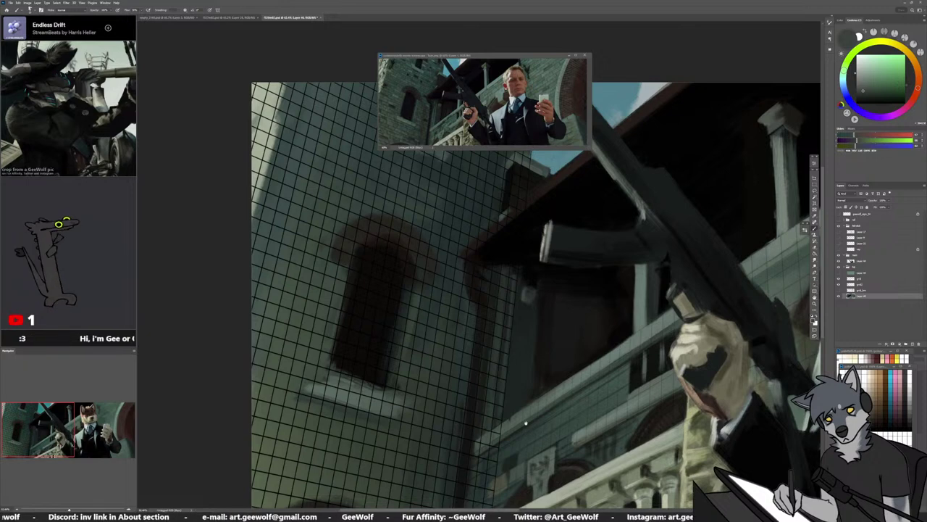
mouse_move(529, 429)
mouse_down()
mouse_move(544, 426)
mouse_move(546, 385)
mouse_move(583, 412)
mouse_up()
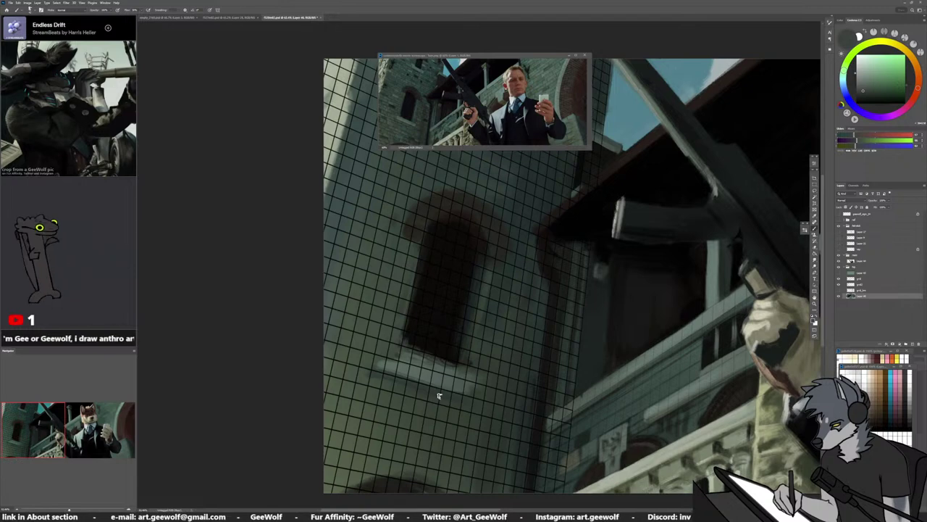
alt+click(442, 383)
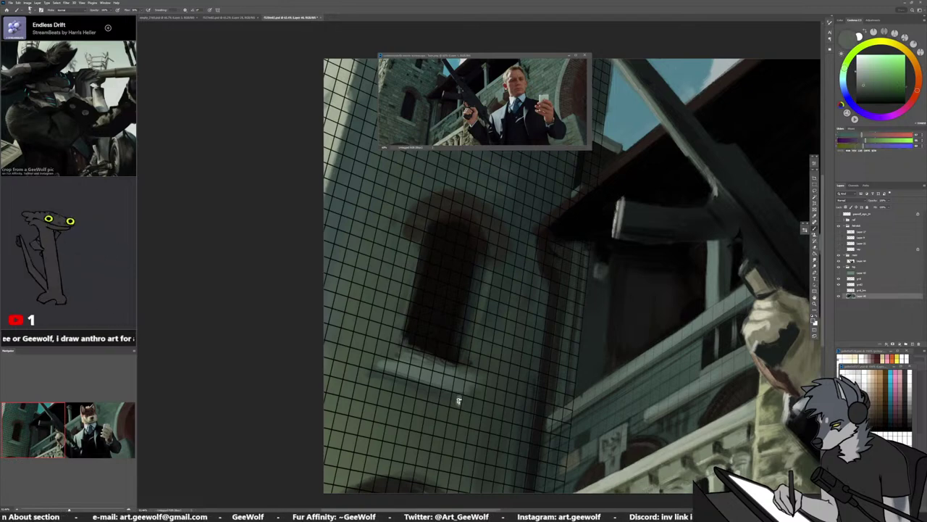
drag(459, 401, 413, 390)
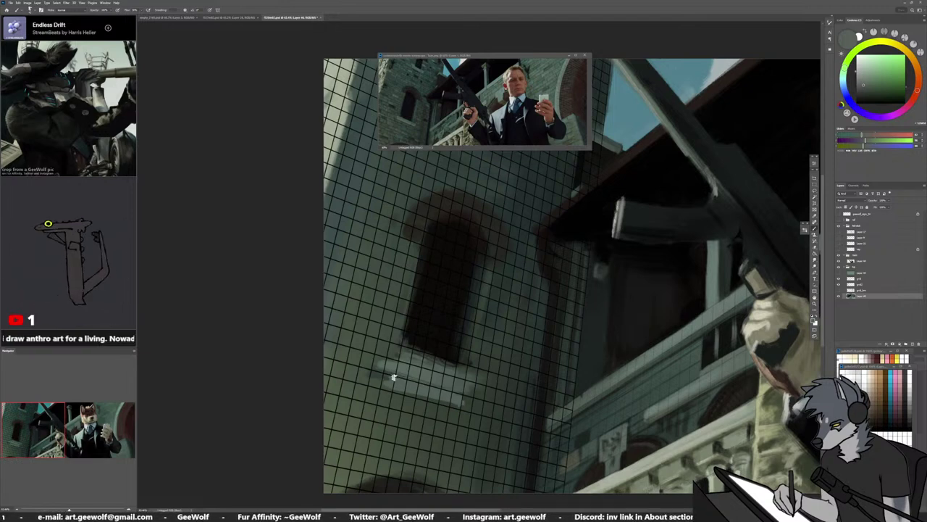
alt+click(567, 426)
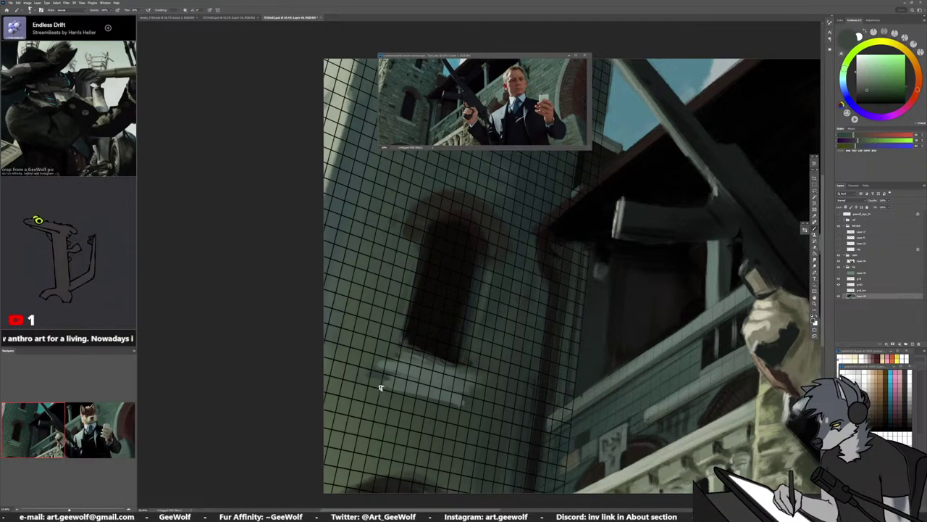
Extend the arched window's dark opening down to the new sill using sampled near-black
alt+click(426, 346)
drag(447, 385, 396, 371)
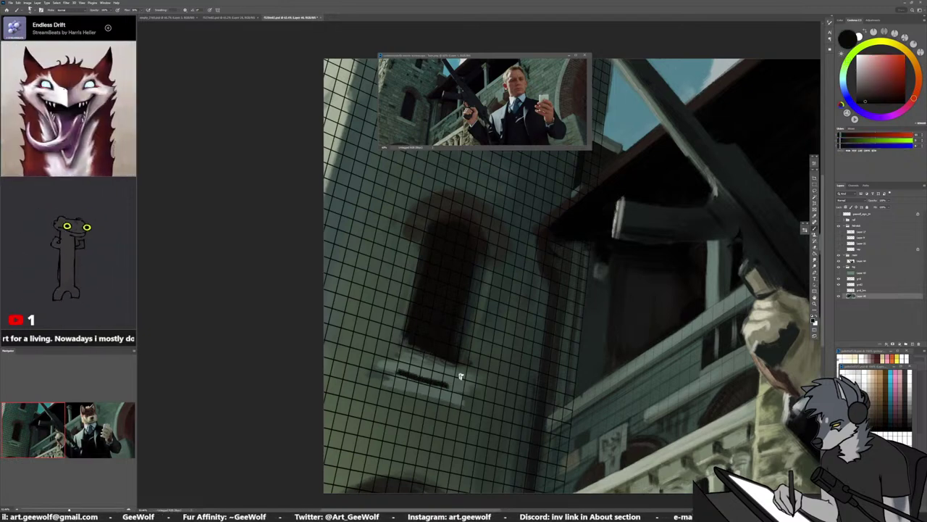
mouse_move(451, 384)
mouse_down()
mouse_move(449, 365)
mouse_move(423, 377)
mouse_move(401, 355)
mouse_move(409, 347)
mouse_move(449, 378)
mouse_move(432, 369)
mouse_up()
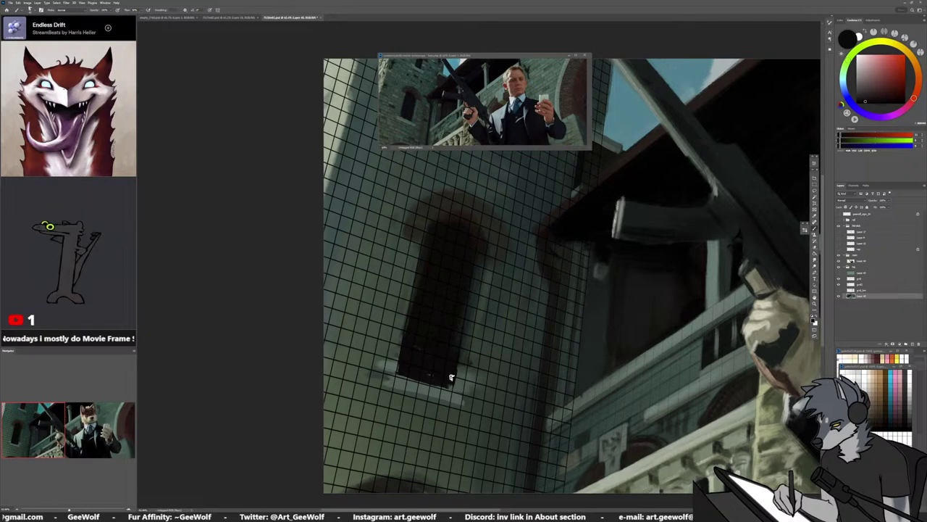
Clean up the sill's upper edge with sampled gray and cover the old sill remnants beside the window with sampled wall greens
alt+click(397, 378)
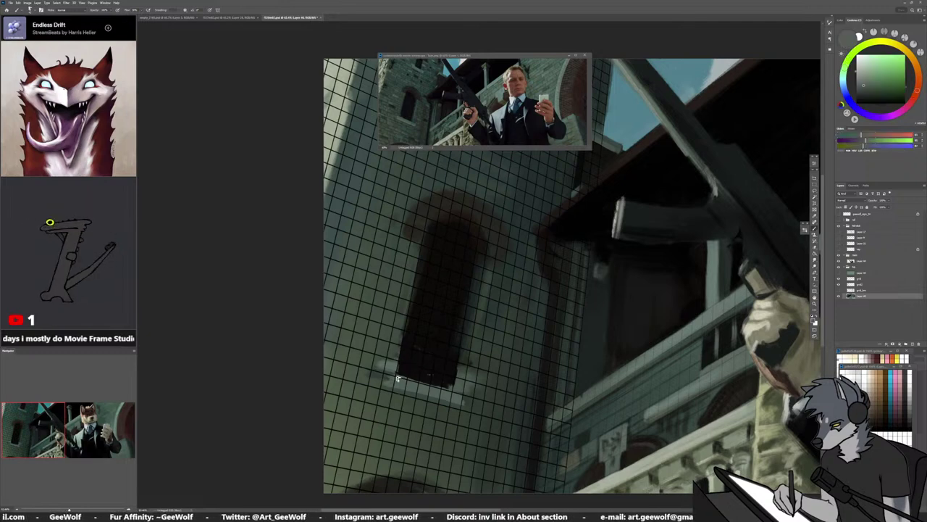
drag(385, 373, 445, 382)
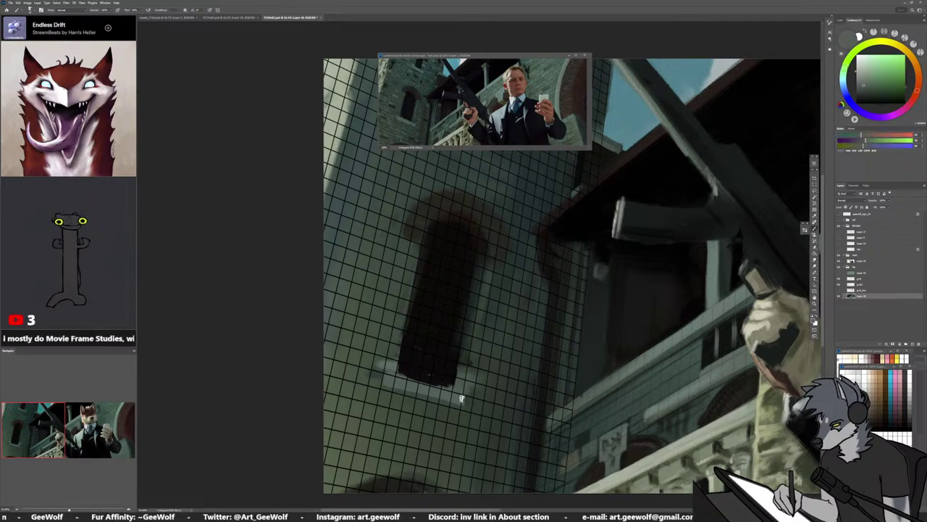
alt+click(397, 362)
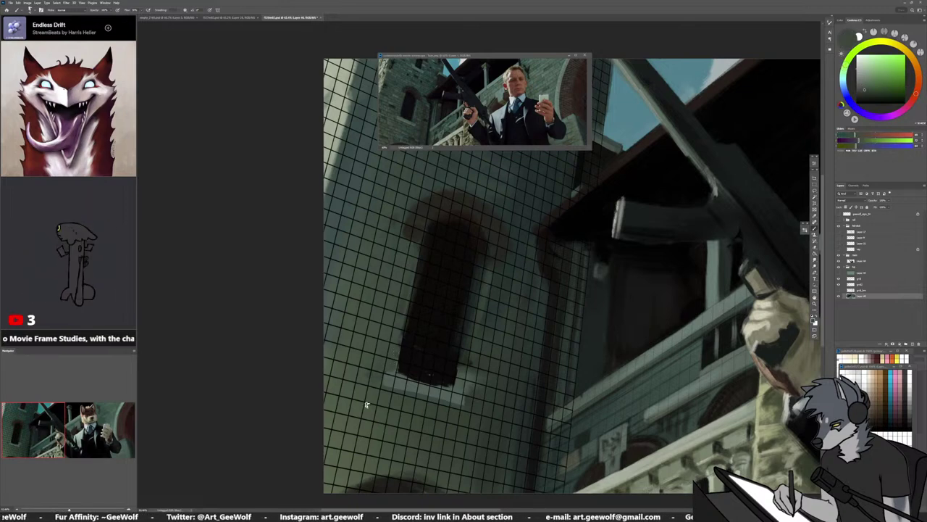
alt+click(473, 355)
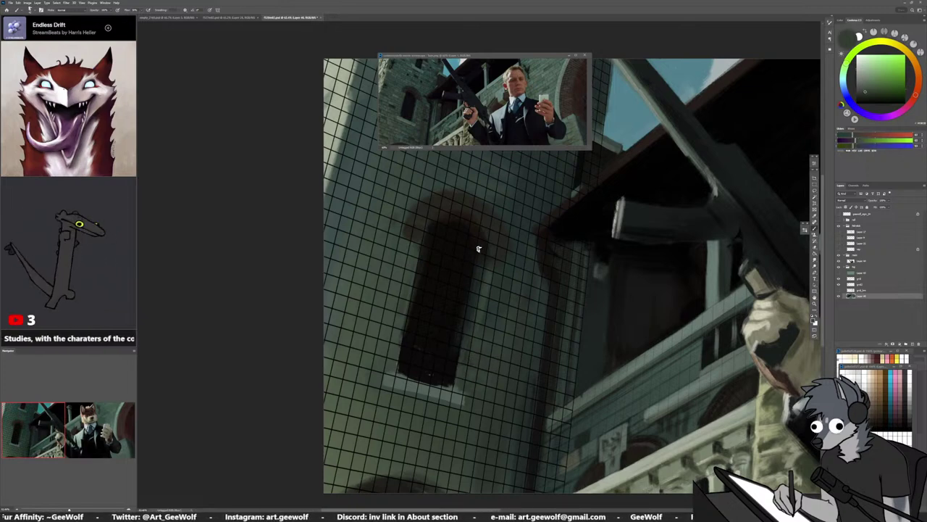
Refine the arched window's side and repaint its sill in sampled gray, adding a dark shadow line under the sill and around its end
alt+click(452, 346)
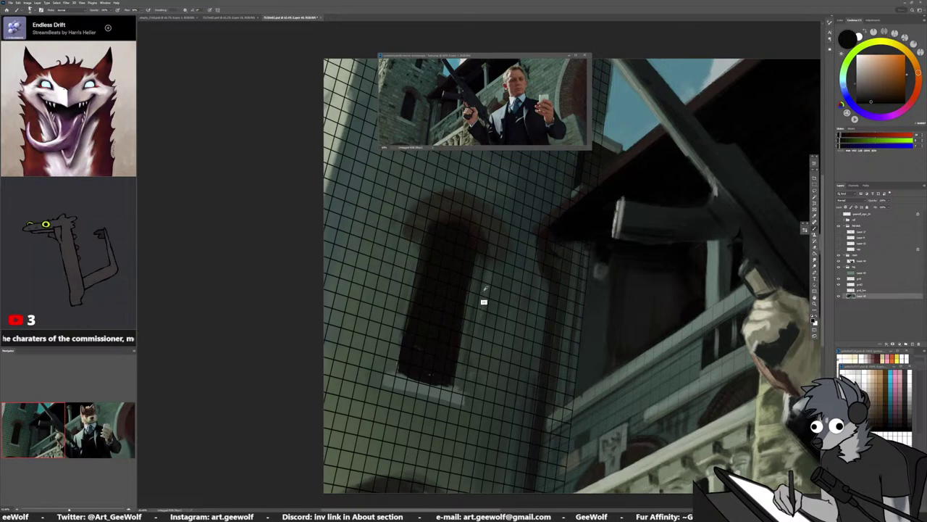
alt+click(481, 275)
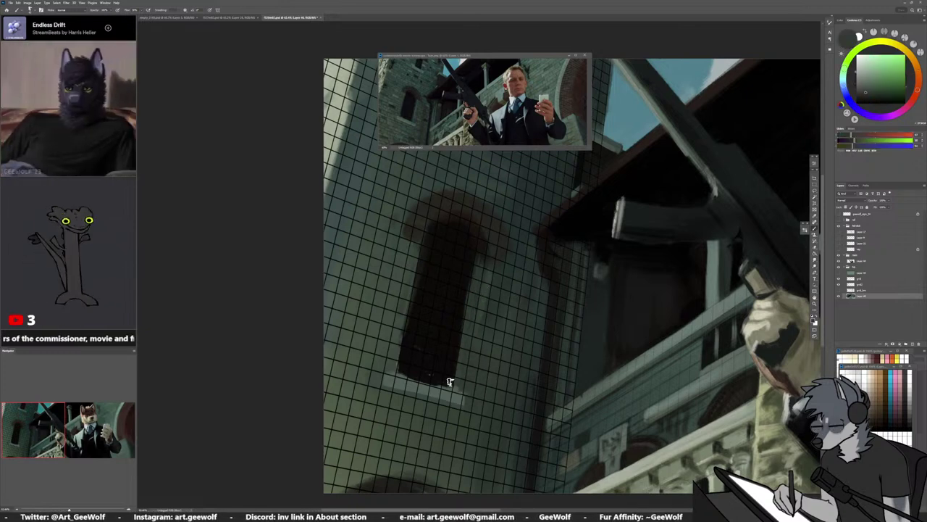
alt+click(426, 386)
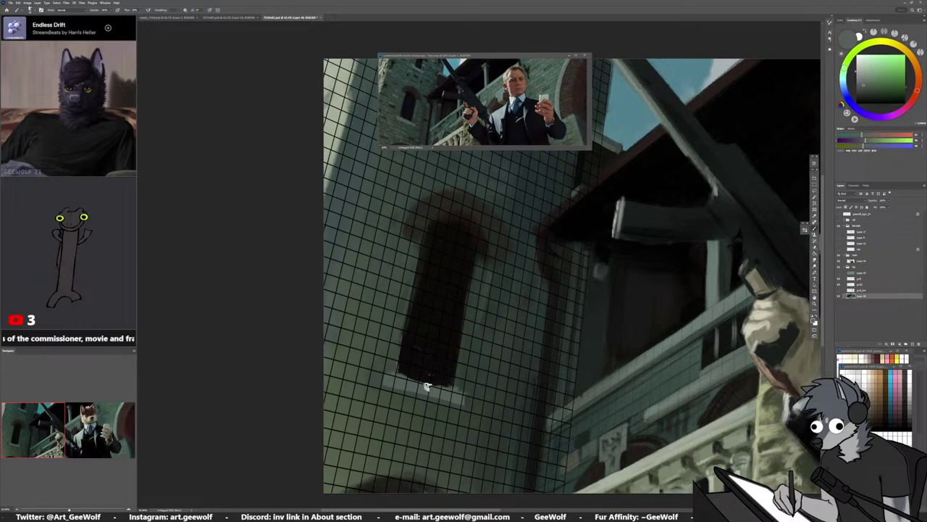
alt+click(460, 401)
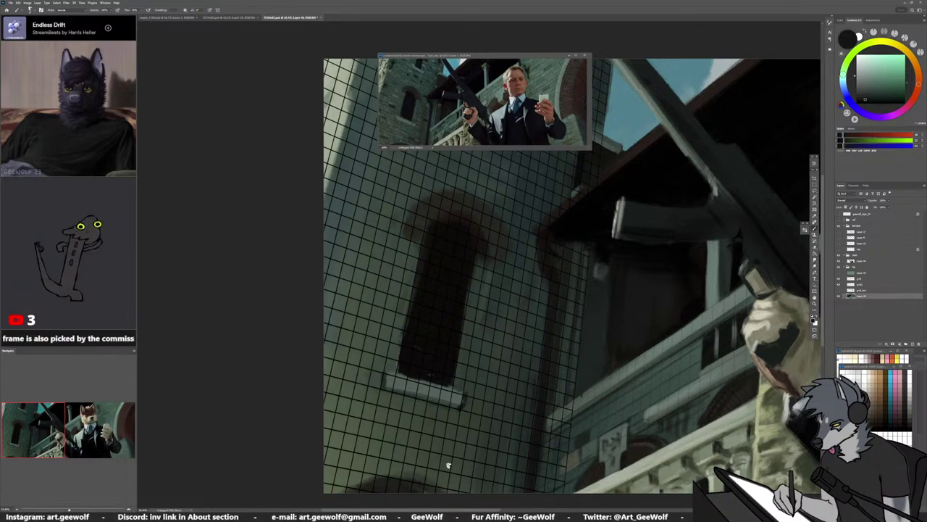
Cover the upper part of the dark arch at the base of the tower wall with sampled wall greens, mirroring the canvas to check
alt+click(413, 477)
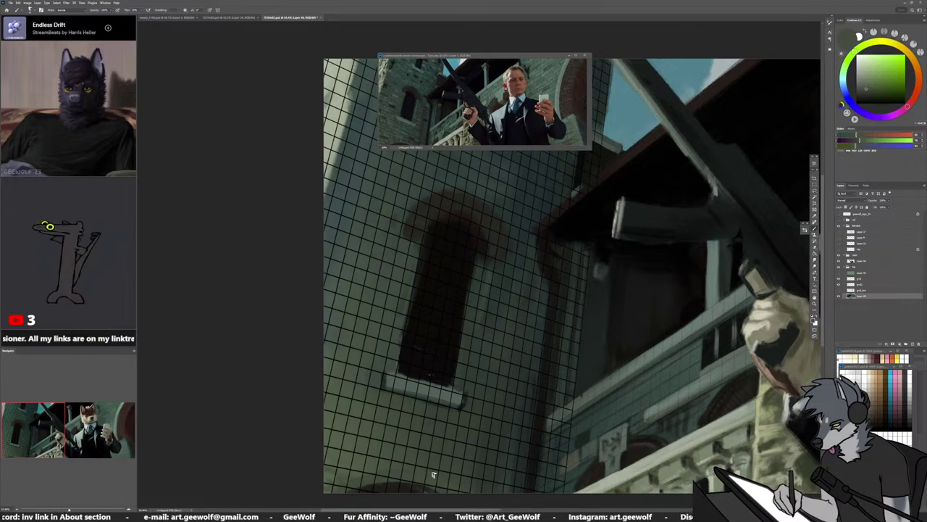
key(h)
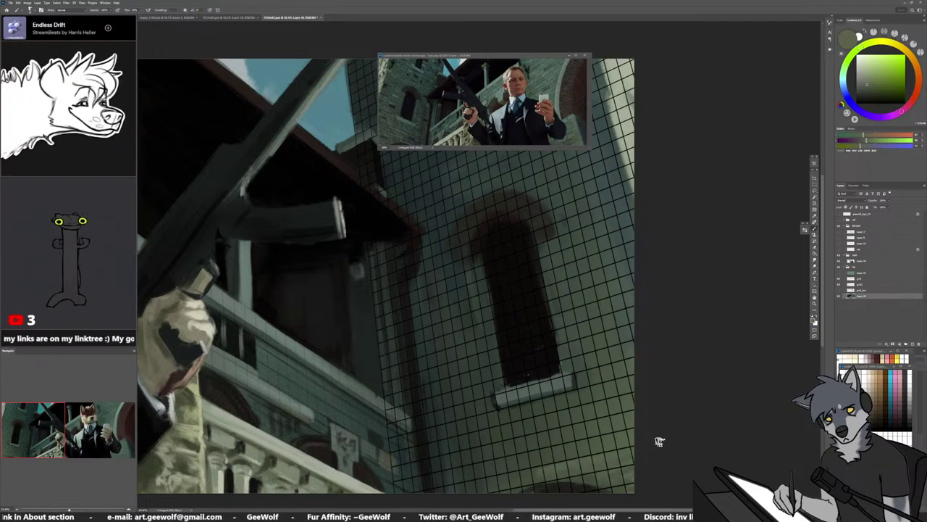
alt+click(604, 474)
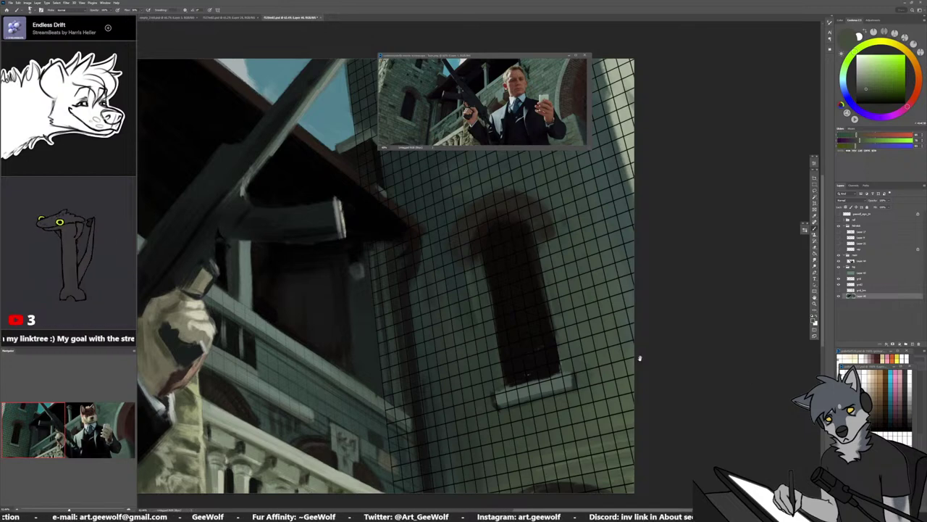
Clean up the sill's end and upper edge with sampled wall green and gray, and cover specks in the window opening with near-black
drag(641, 359, 635, 396)
alt+click(492, 421)
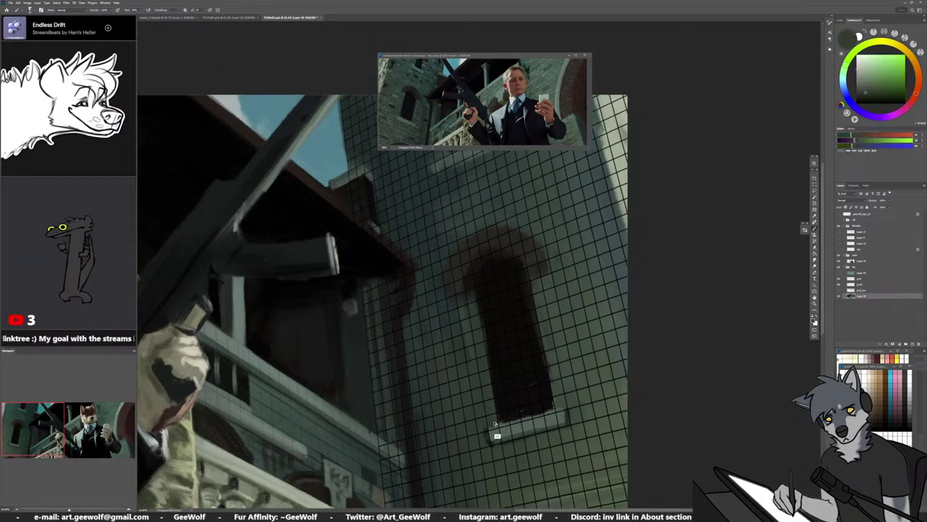
drag(499, 424, 517, 420)
alt+click(483, 436)
alt+click(481, 442)
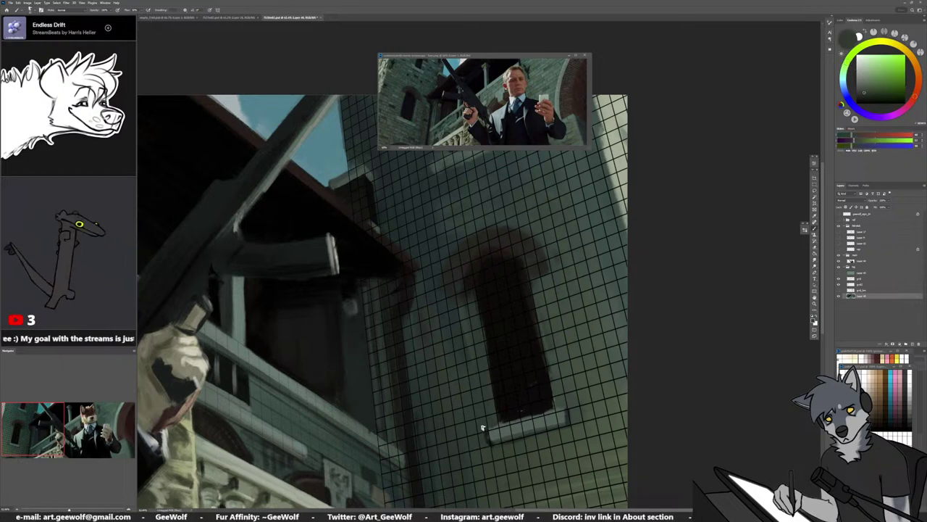
alt+click(493, 435)
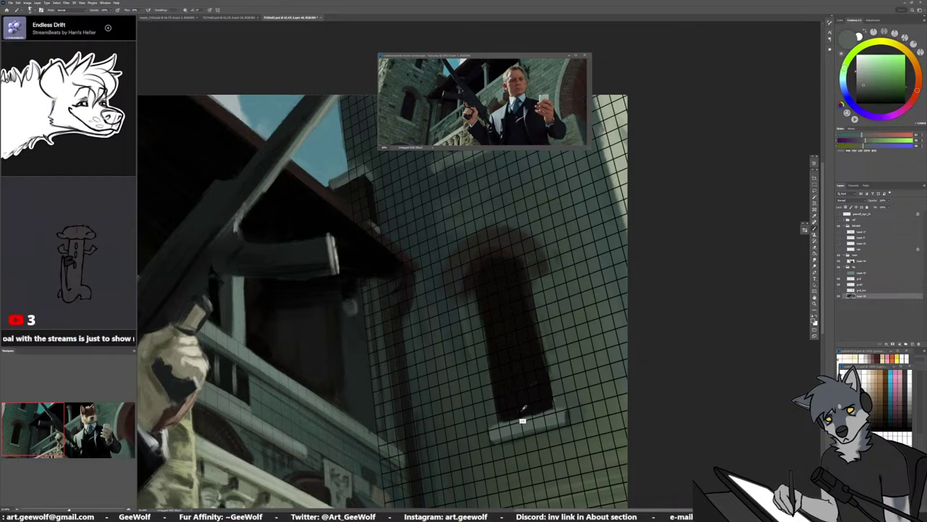
alt+click(517, 412)
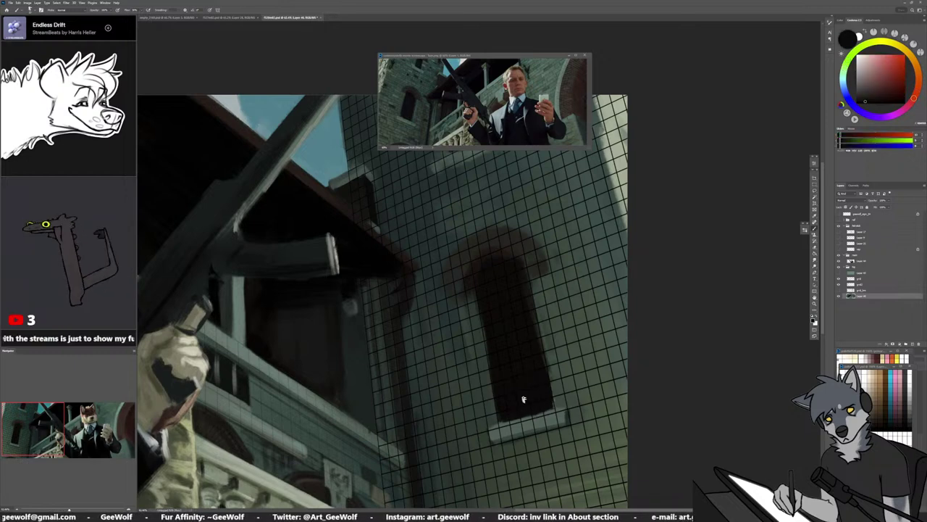
Mirror the canvas back and paint a pale edge along the arched window's side using sampled sill gray and wall green
key(m)
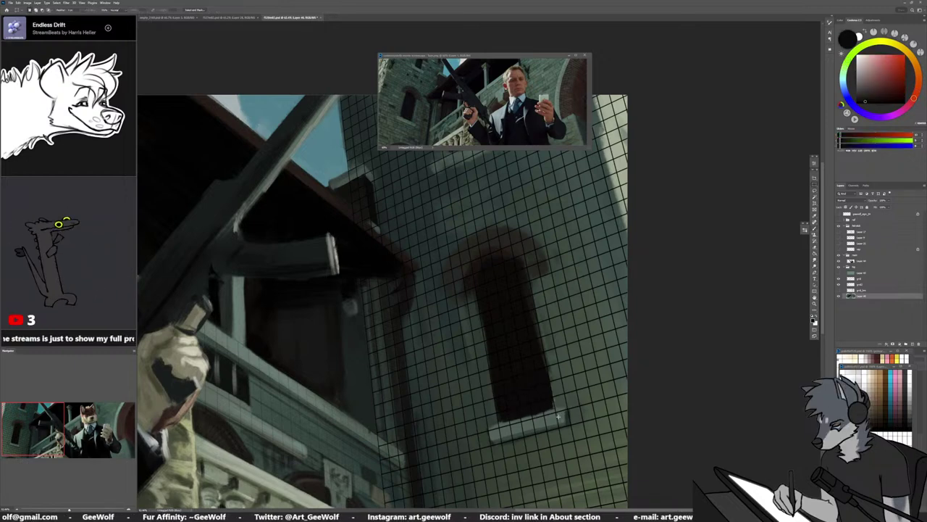
key(ctrl+shift+h)
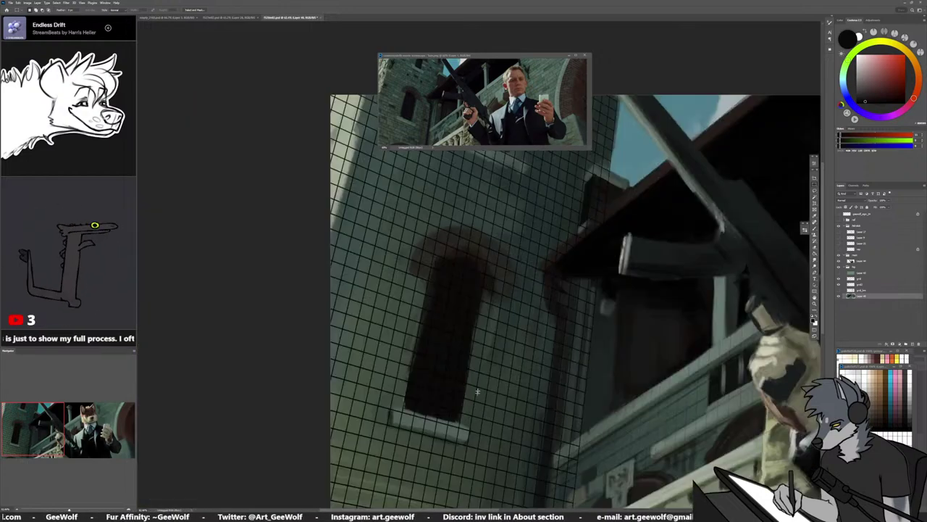
key(0)
key(0)
key(ctrl+z)
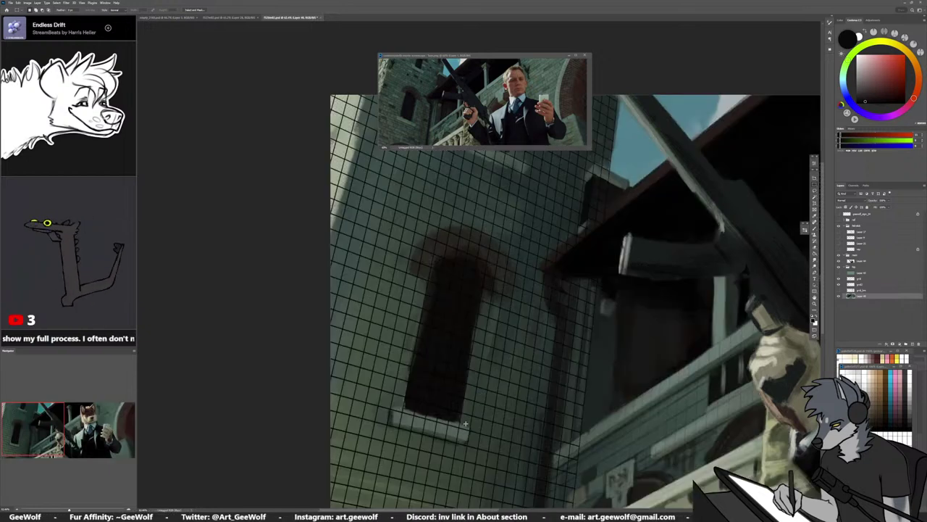
alt+click(464, 425)
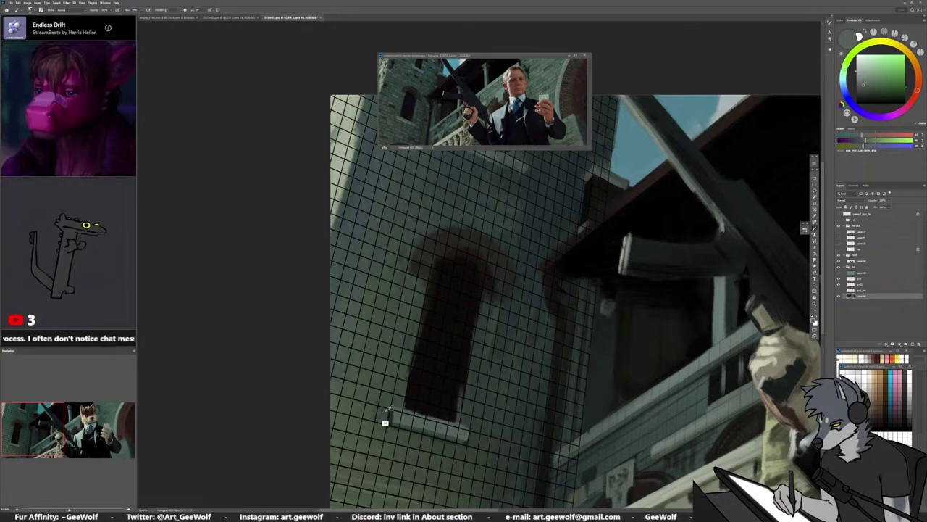
alt+click(400, 403)
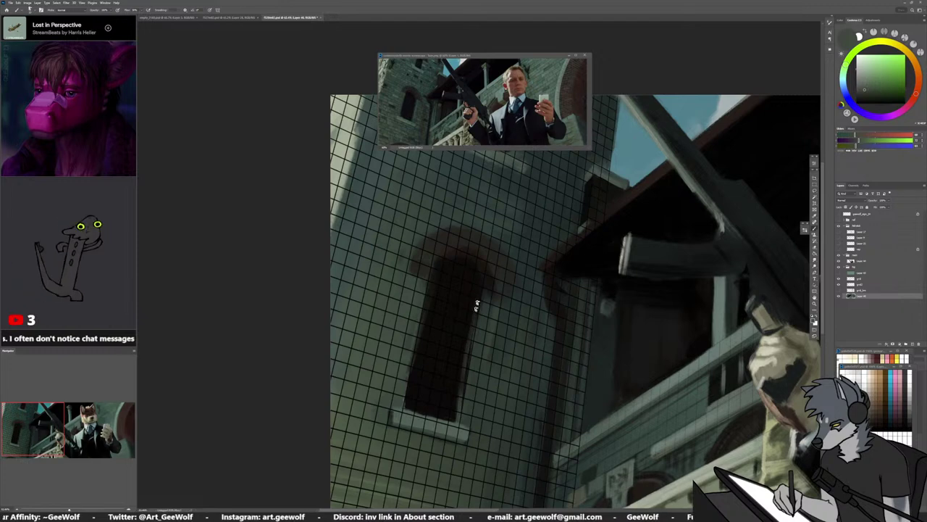
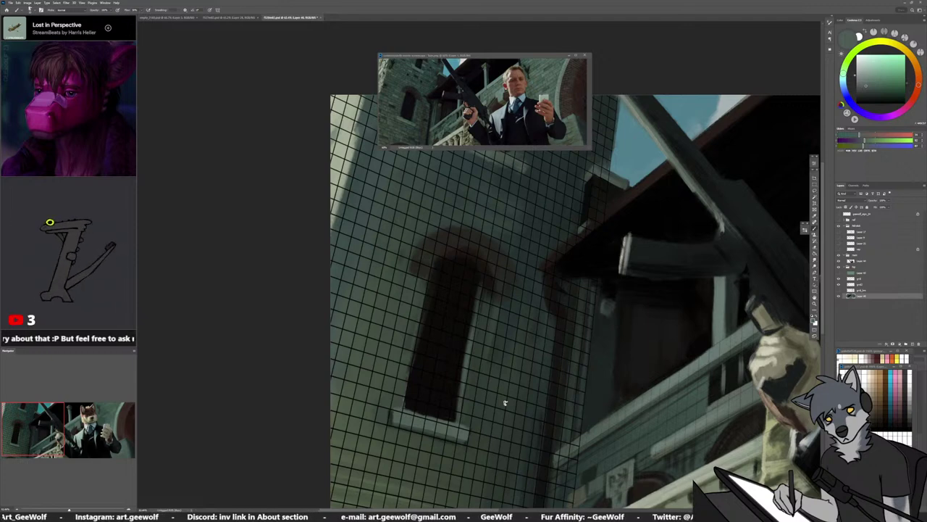
Lasso the arched window's pale side edge together with the sill's end and shift it outward to widen the window
key(l)
mouse_move(481, 446)
mouse_down()
mouse_move(443, 421)
mouse_move(473, 276)
mouse_move(492, 313)
mouse_move(499, 411)
mouse_up()
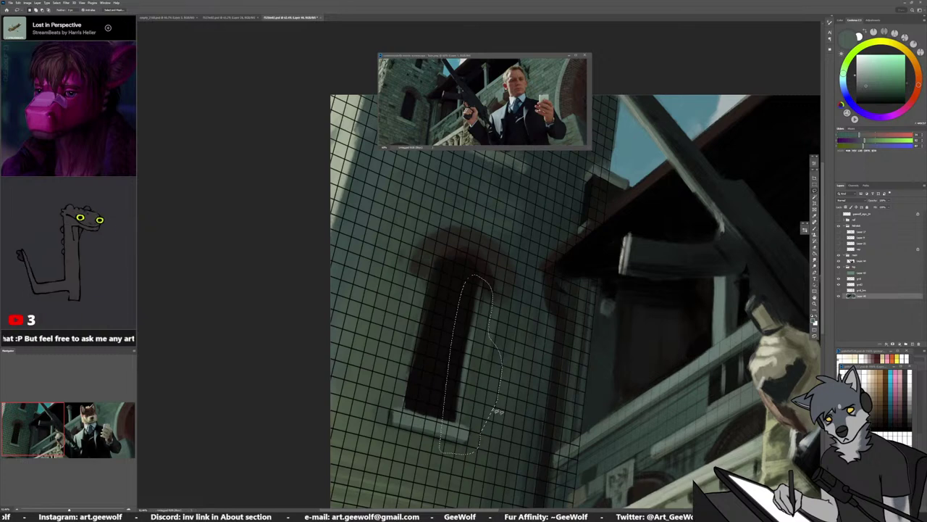
mouse_move(453, 437)
mouse_down()
mouse_move(463, 443)
mouse_move(467, 426)
mouse_up()
scroll(461, 443, up, 5)
scroll(466, 427, down, 5)
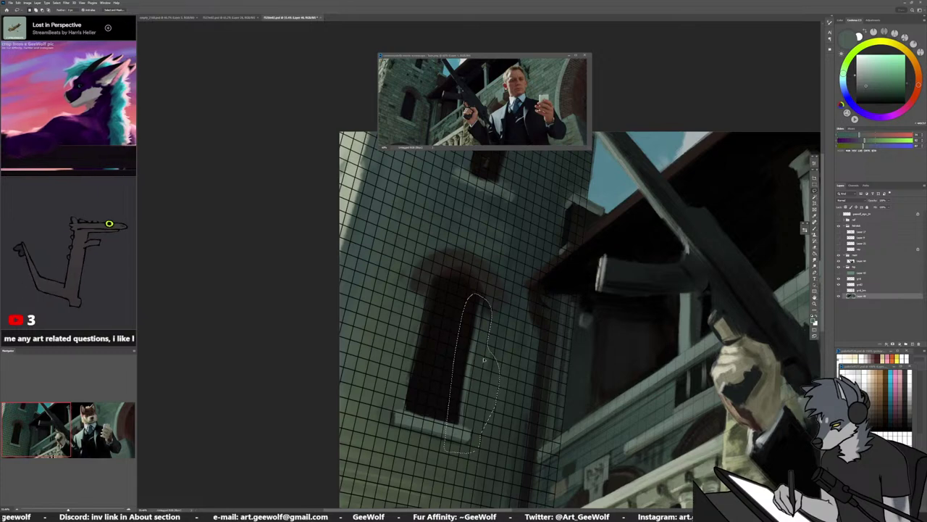
scroll(467, 376, up, 2)
key(ctrl+d)
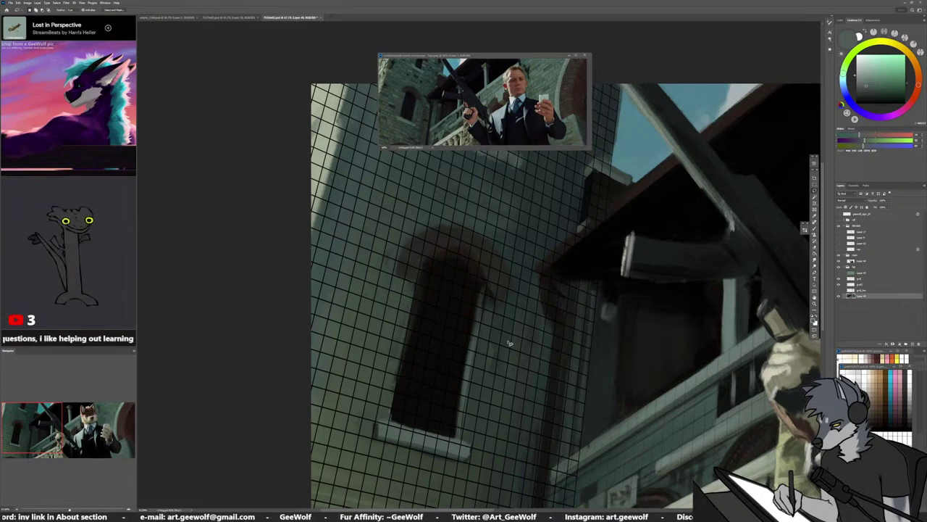
mouse_move(482, 470)
mouse_down()
mouse_move(435, 460)
mouse_move(444, 367)
mouse_move(477, 281)
mouse_move(500, 341)
mouse_move(472, 475)
mouse_up()
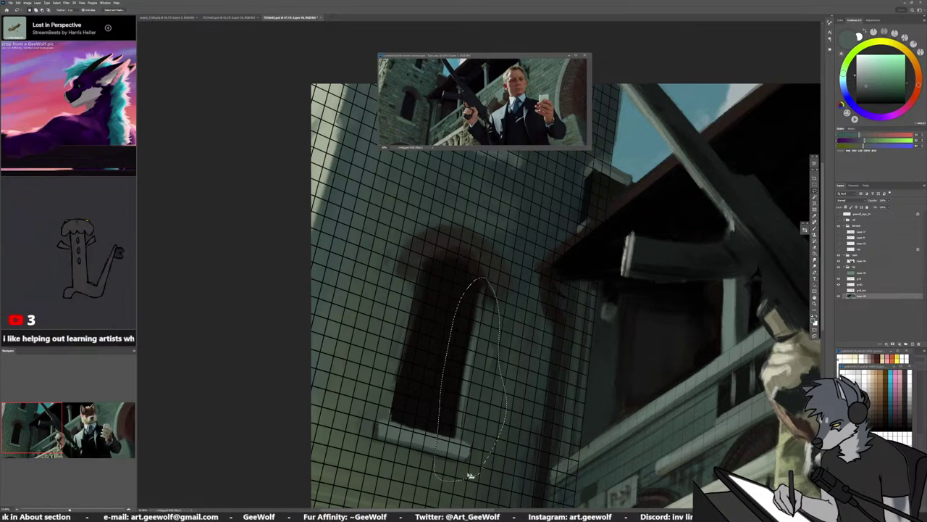
scroll(472, 475, up, 2)
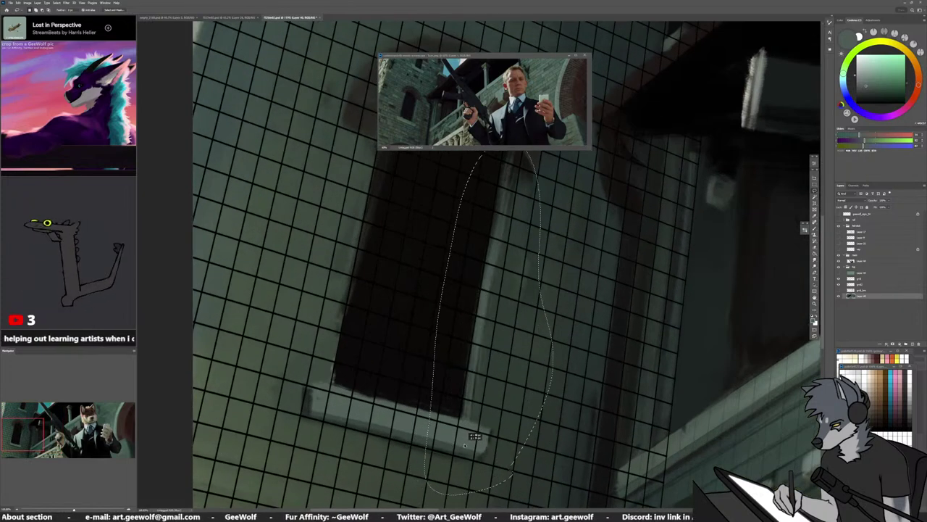
key(ctrl+d)
scroll(467, 434, down, 3)
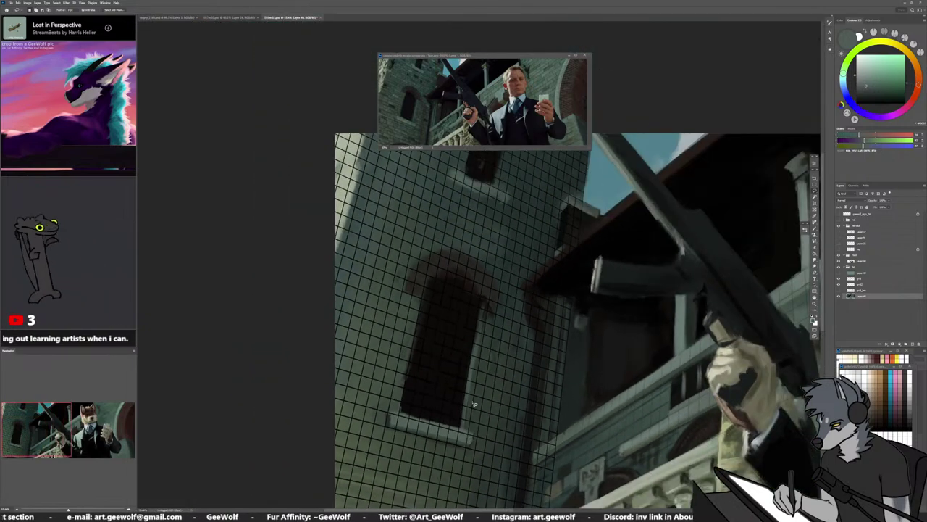
Broaden the pale jamb beside the window's dark opening and choose a darker, yellower green for shading the adjoining wall
key(b)
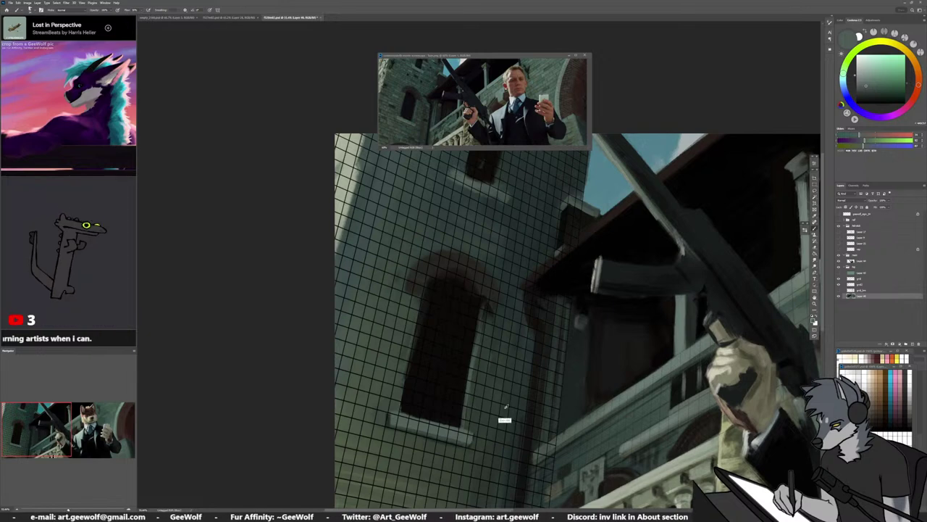
alt+click(522, 425)
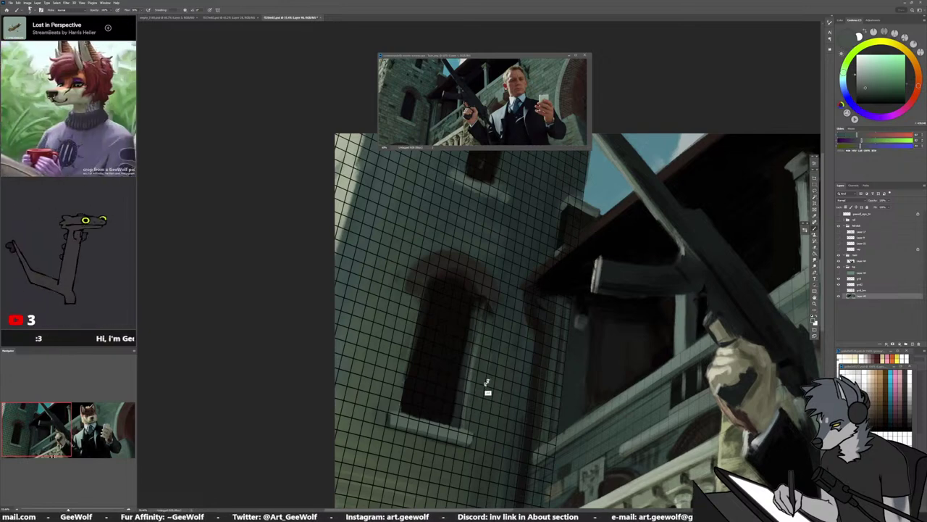
click(868, 95)
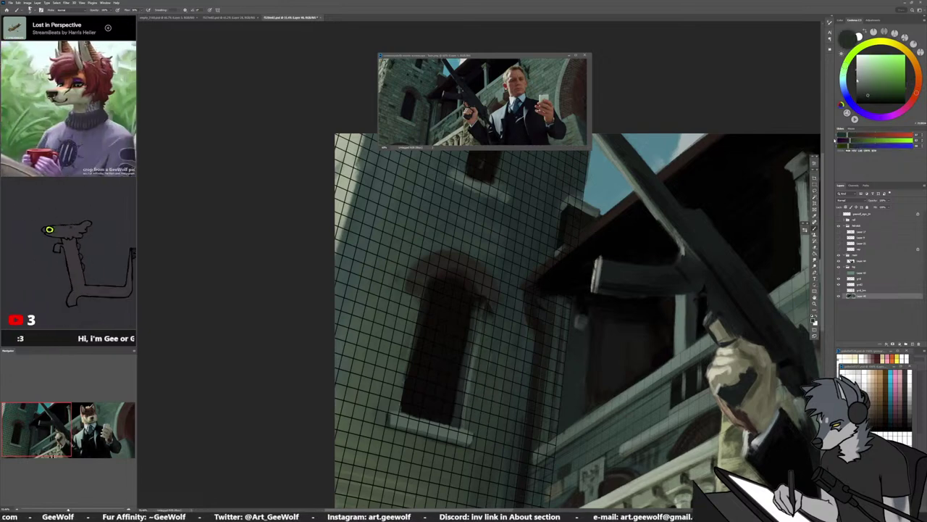
click(848, 60)
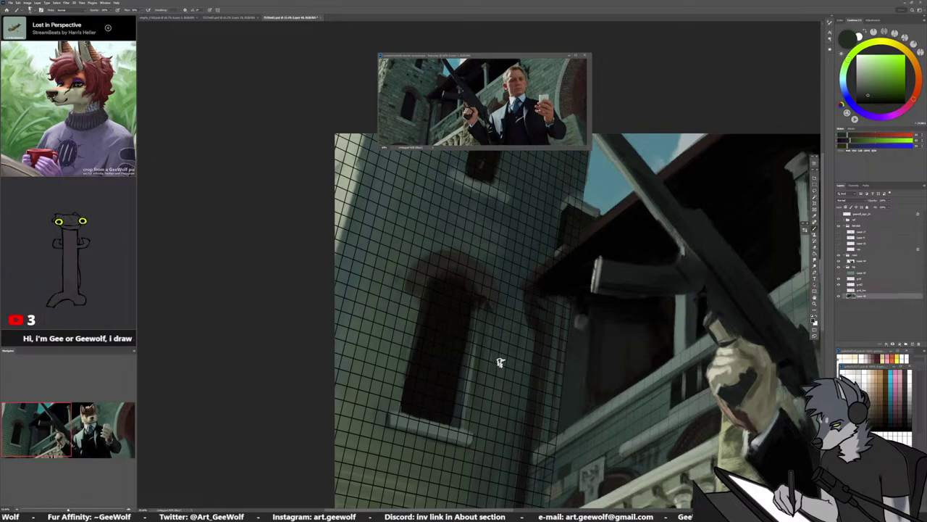
Blend the wall beside the jamb with sampled greens and define the jamb's edges with sampled dark and gray-green tones
alt+click(482, 333)
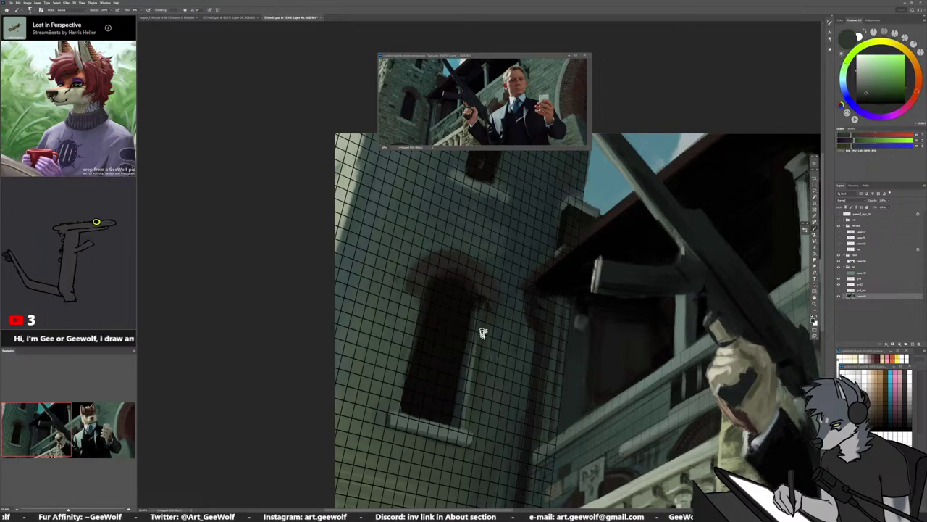
alt+click(475, 436)
alt+right_click(474, 411)
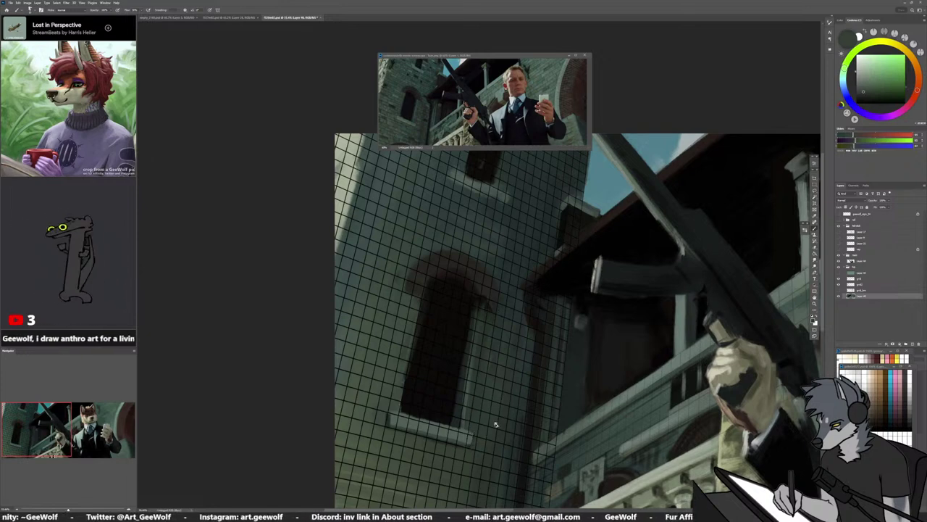
alt+click(511, 442)
alt+right_click(480, 321)
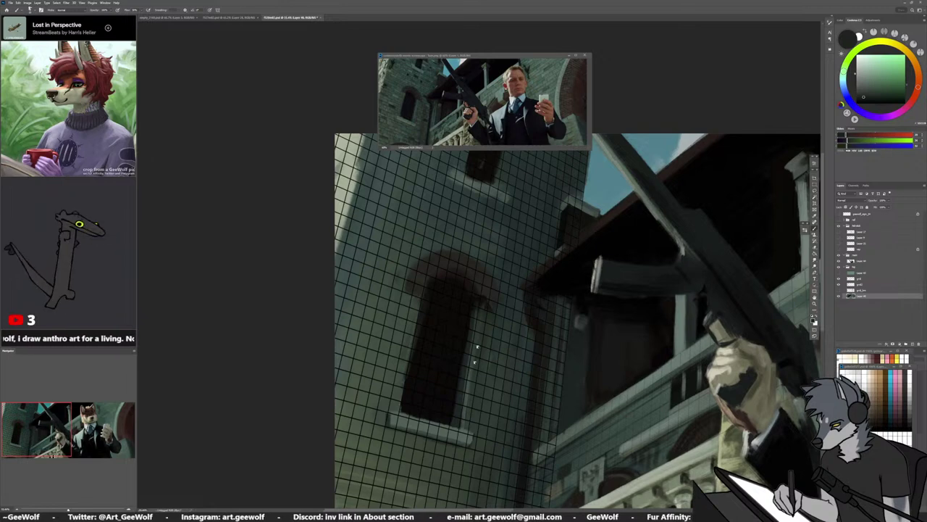
alt+click(469, 369)
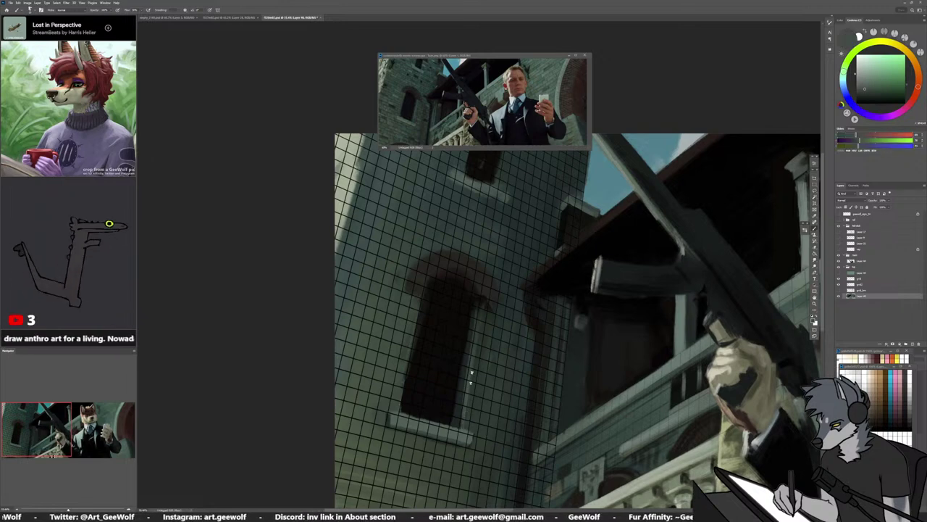
Sharpen the straight edge between the arched window's dark opening and the wall using sampled wall green and near-black
alt+click(399, 384)
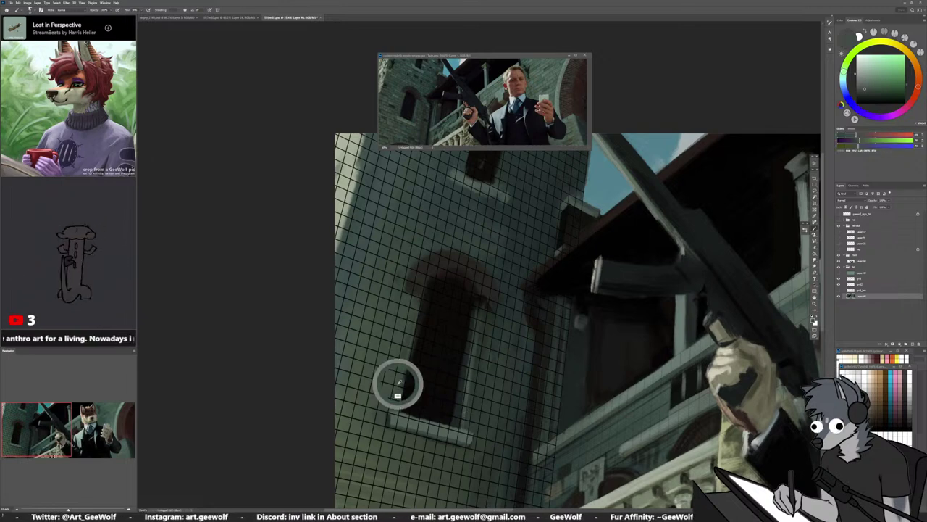
alt+click(406, 411)
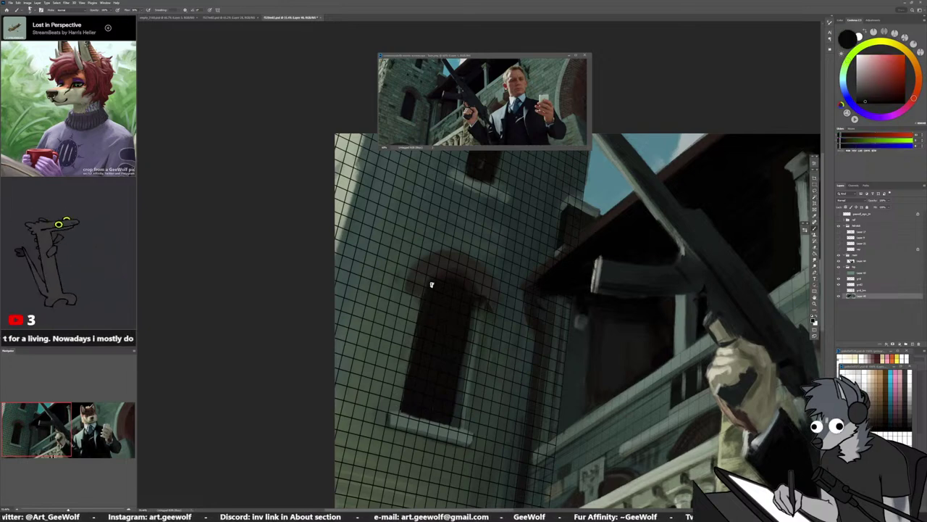
drag(482, 330, 501, 374)
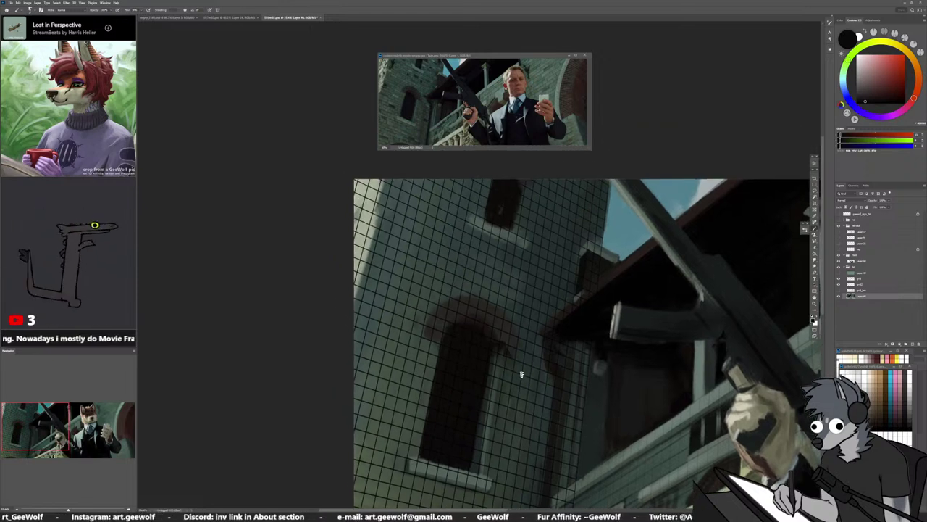
alt+click(433, 349)
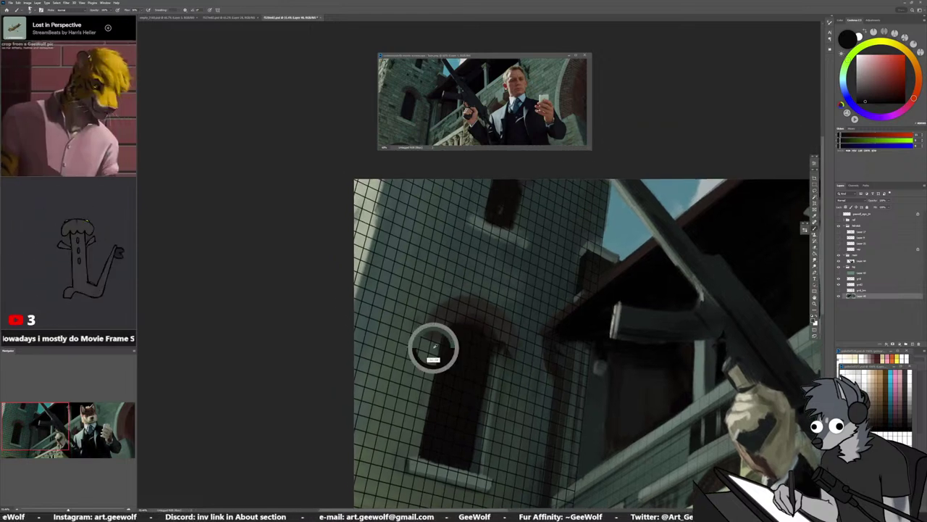
drag(433, 349, 432, 343)
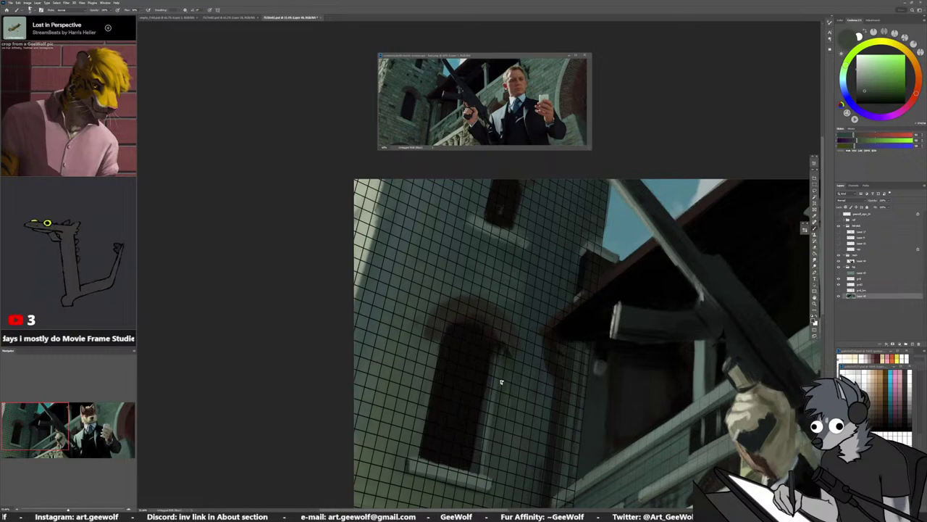
Define the brick arch above the window with sampled dark browns and a slightly warmer, more orange hue
alt+click(464, 315)
alt+click(481, 305)
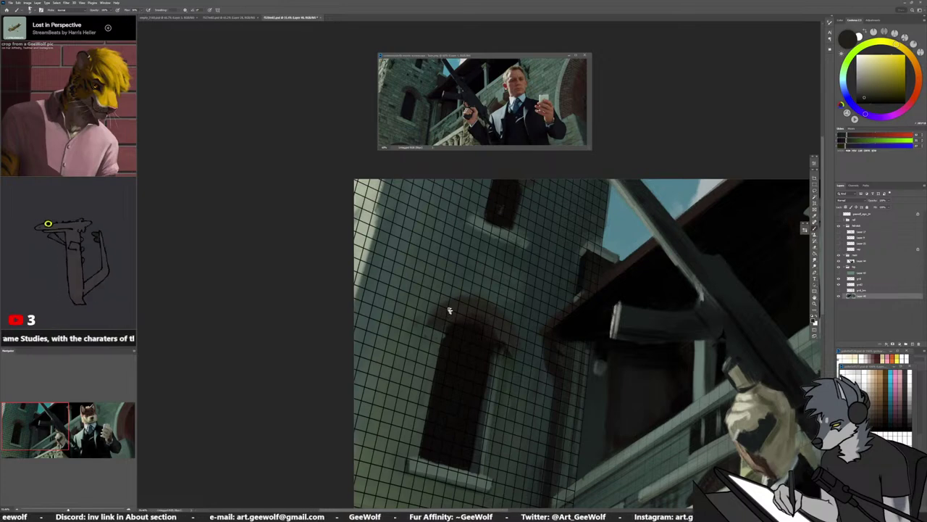
click(867, 97)
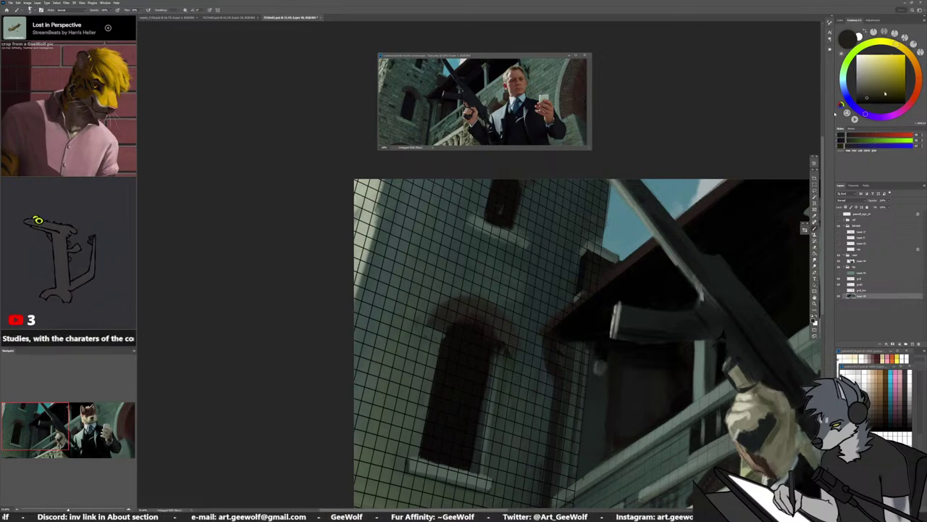
click(910, 54)
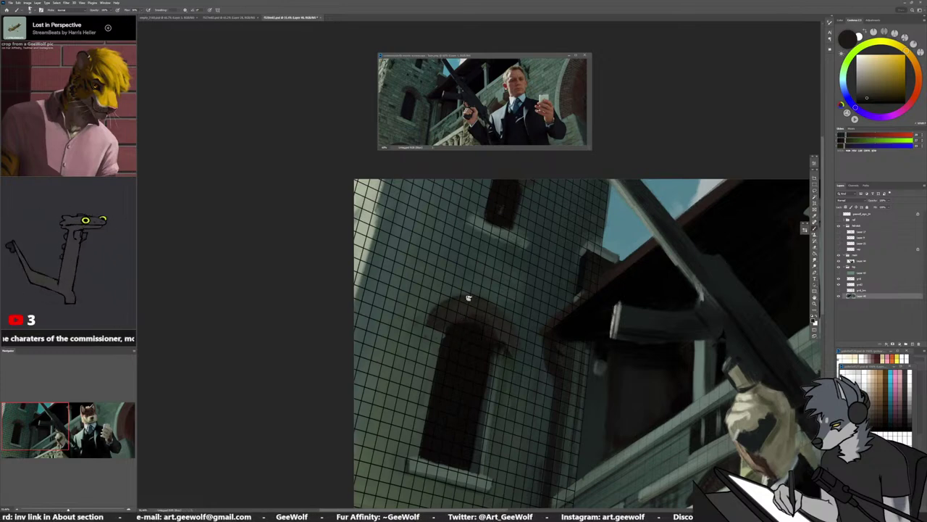
alt+click(447, 340)
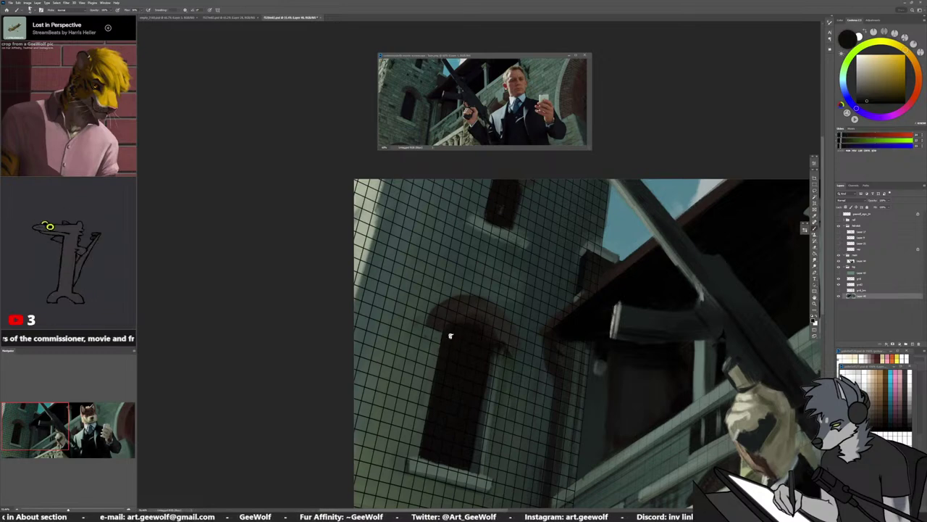
alt+click(474, 323)
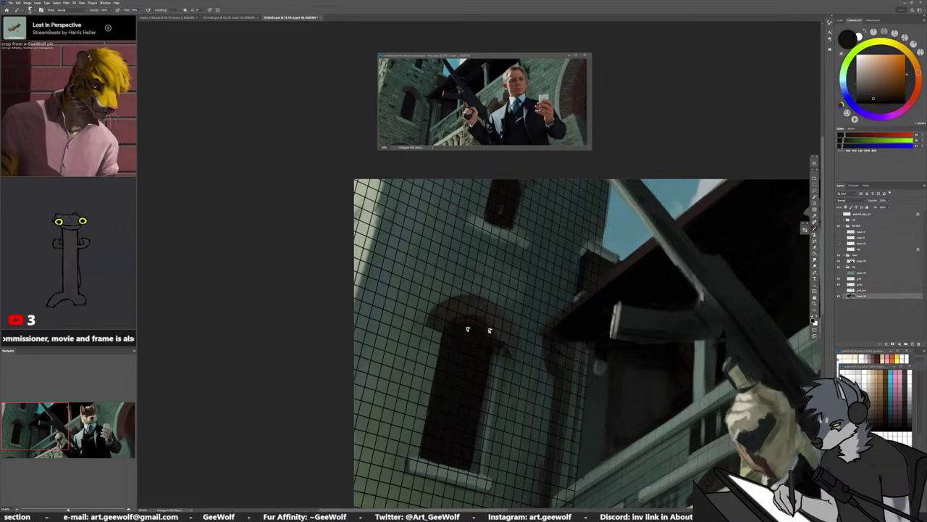
Outline the arched window's inner curve and fill its opening with sampled near-black tones
alt+click(457, 394)
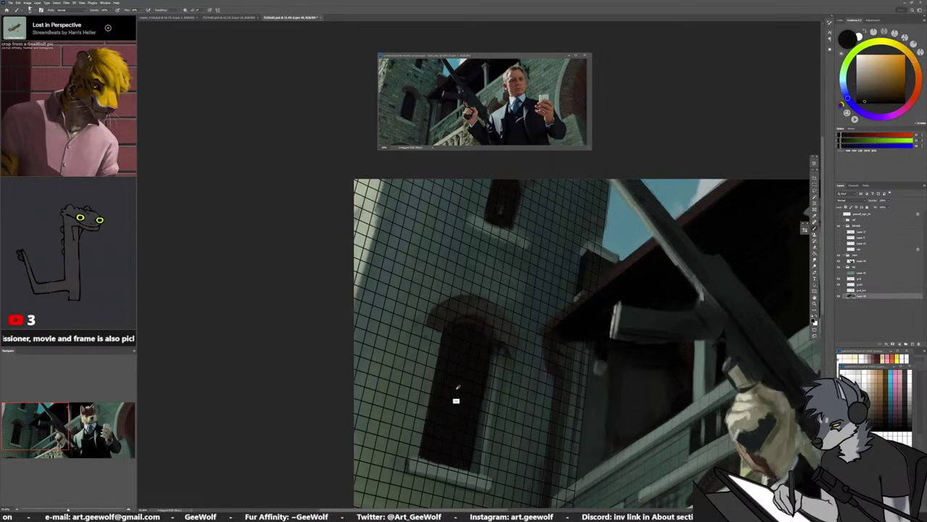
alt+click(555, 312)
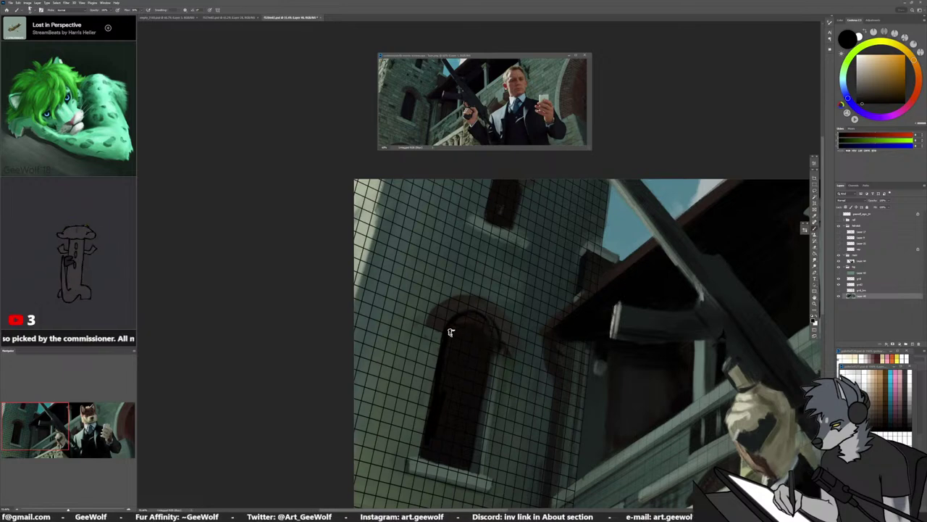
alt+click(493, 339)
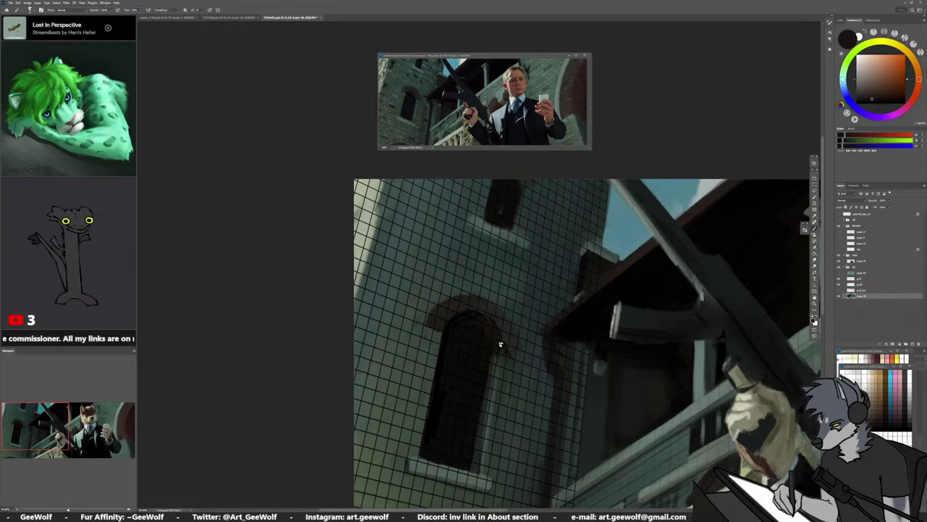
alt+click(457, 338)
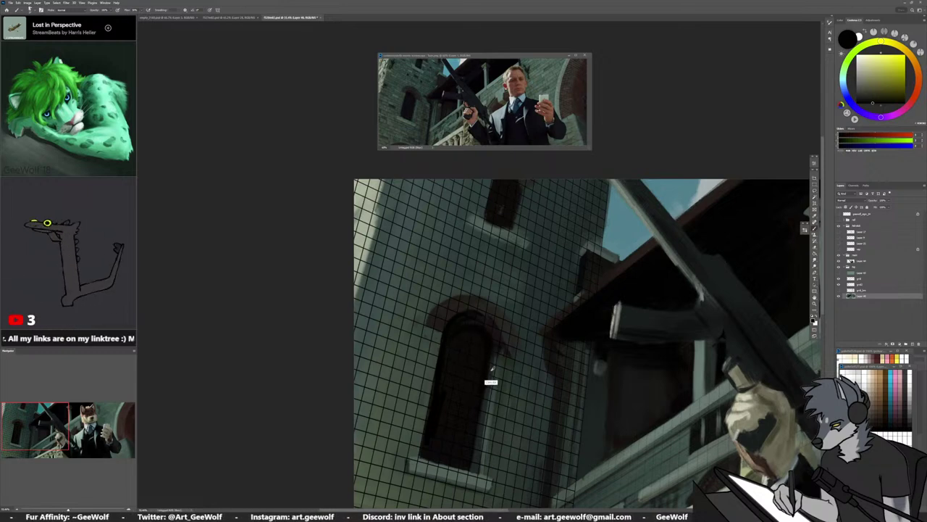
alt+click(491, 376)
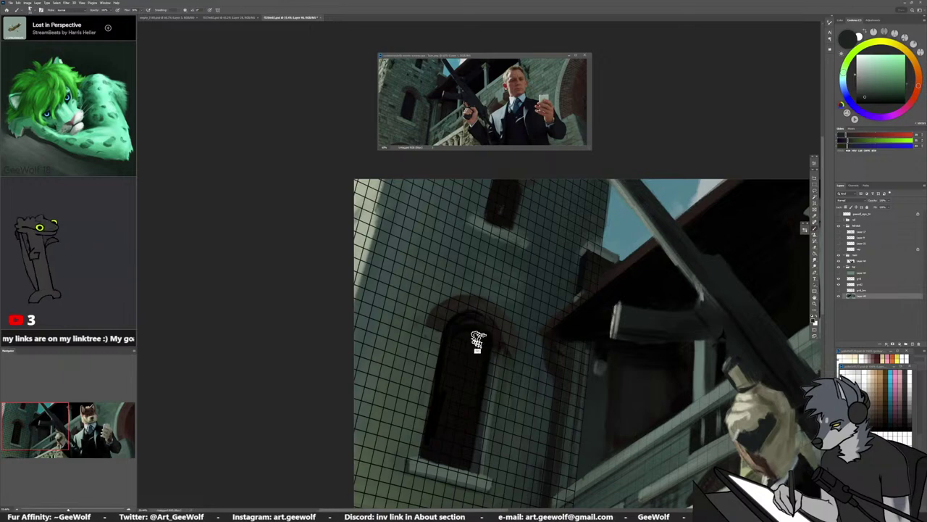
alt+click(458, 333)
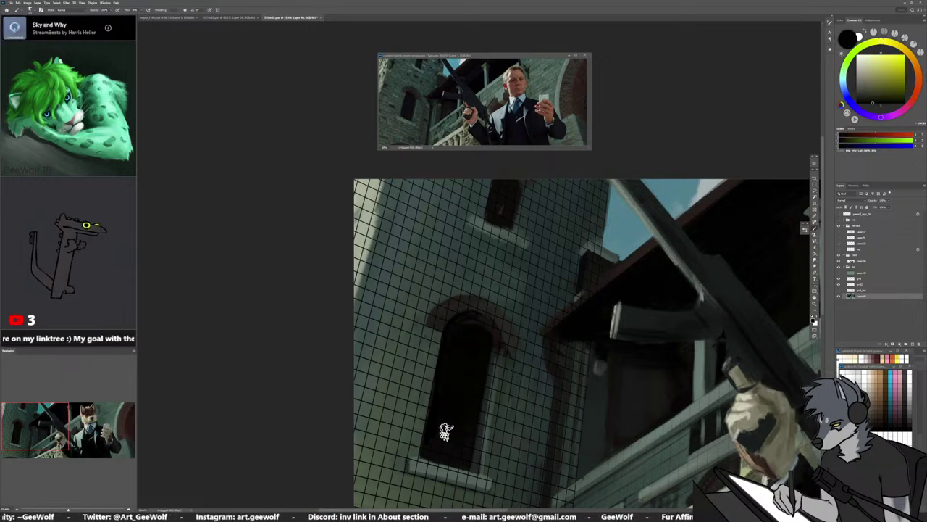
alt+click(438, 407)
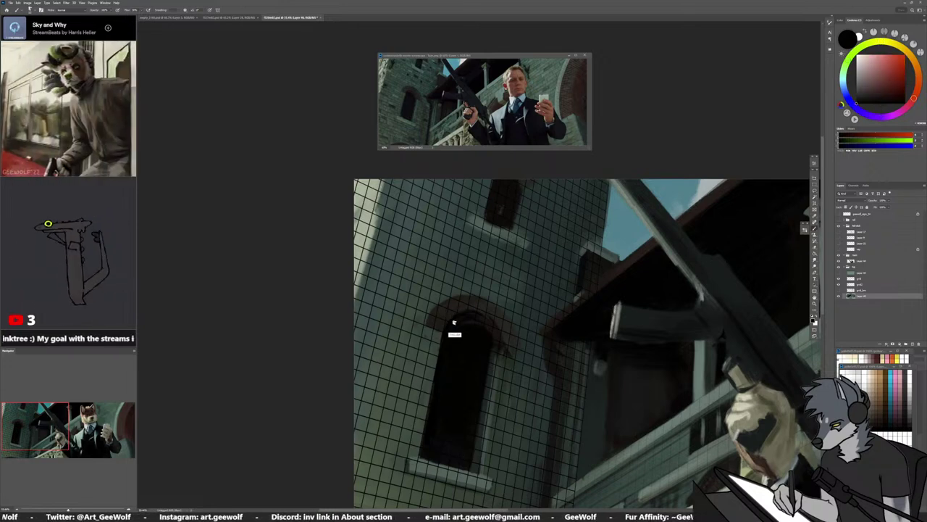
Paint brick divisions across the arch and shape its lower end with sampled browns and wall green
alt+click(497, 324)
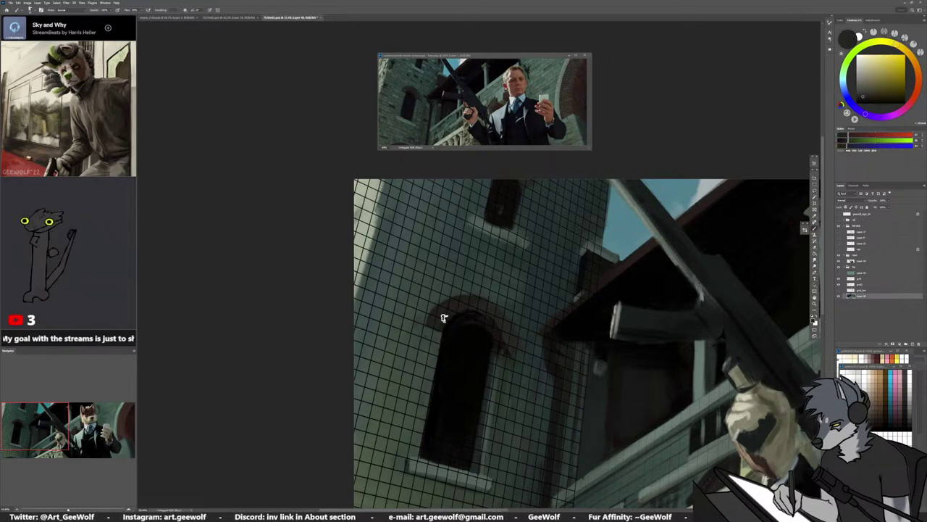
alt+click(480, 320)
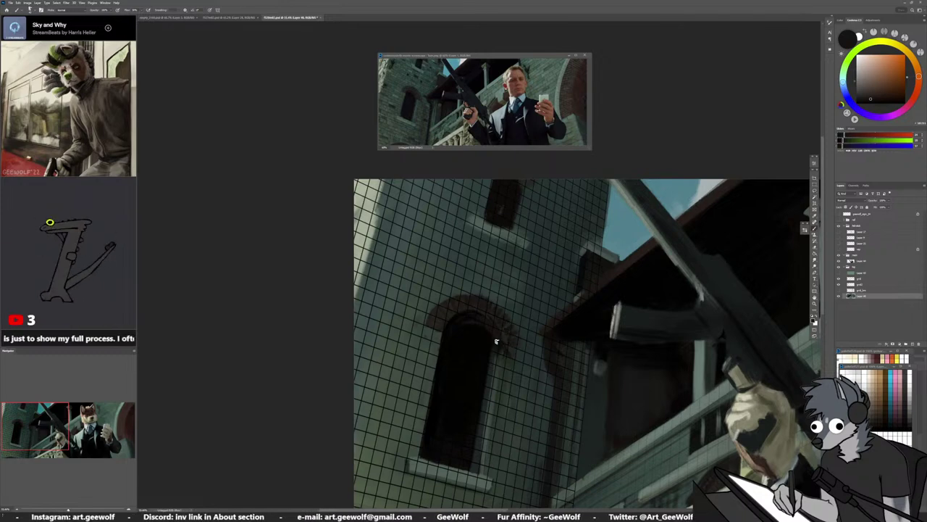
alt+click(510, 364)
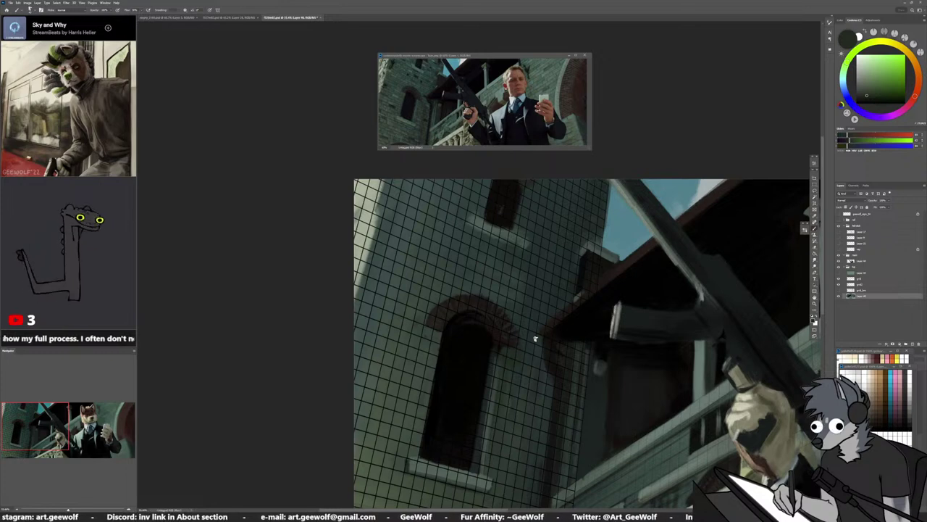
alt+click(505, 346)
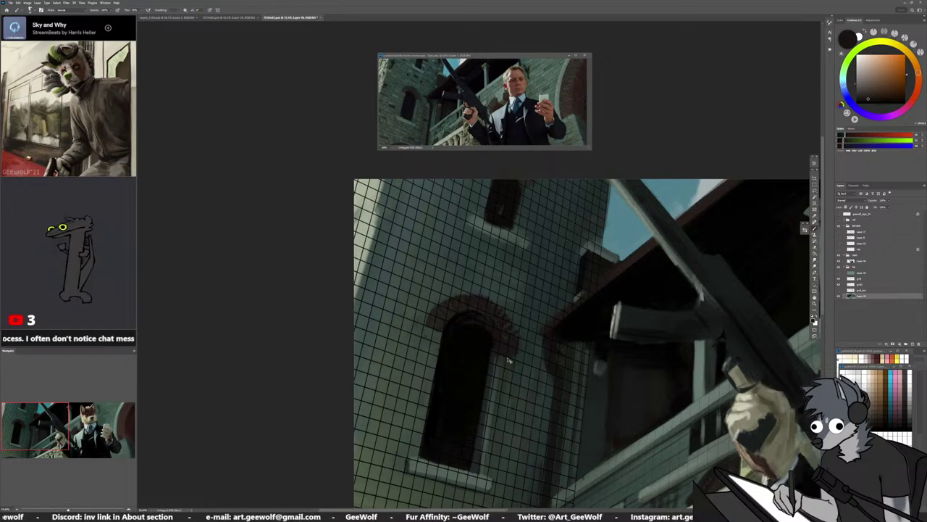
Mirror the canvas and clean up where the arch's lower end meets the jamb and opening, using sampled brown, black and green
key(ctrl+shift+h)
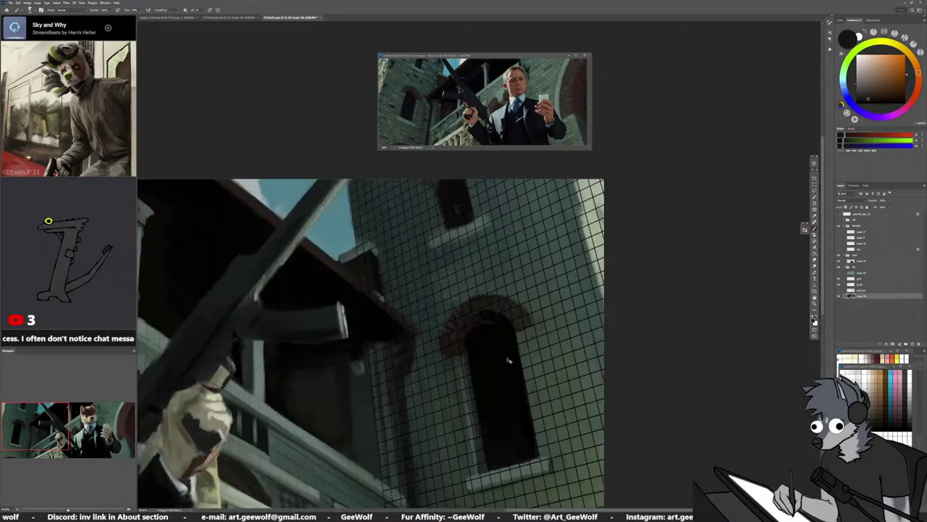
alt+click(467, 353)
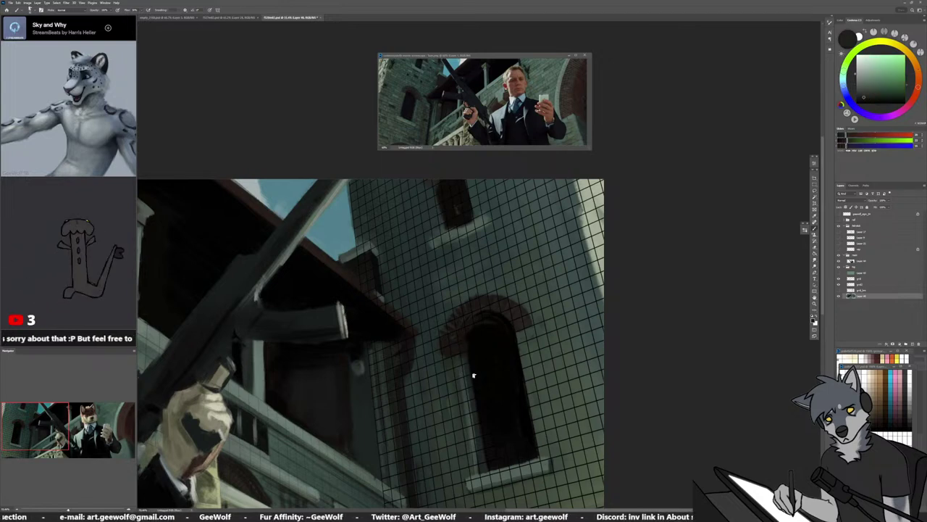
alt+click(465, 355)
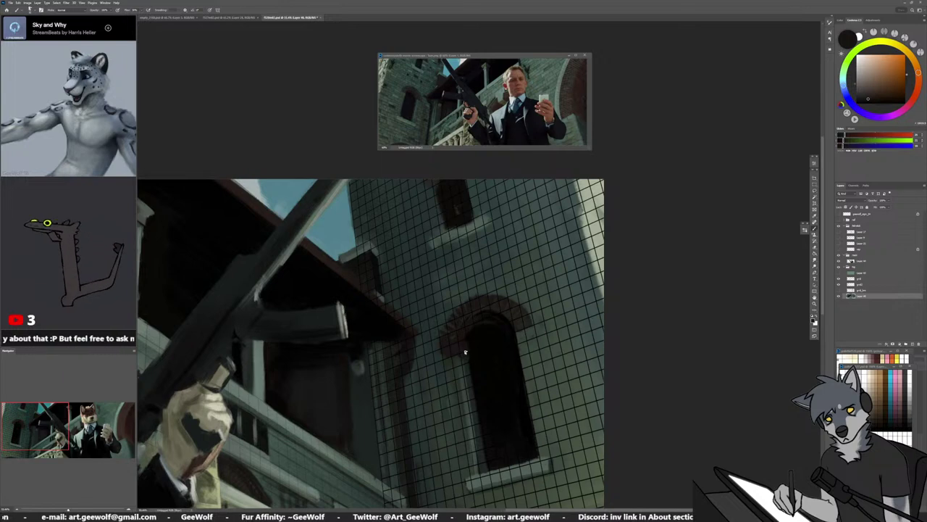
alt+click(473, 364)
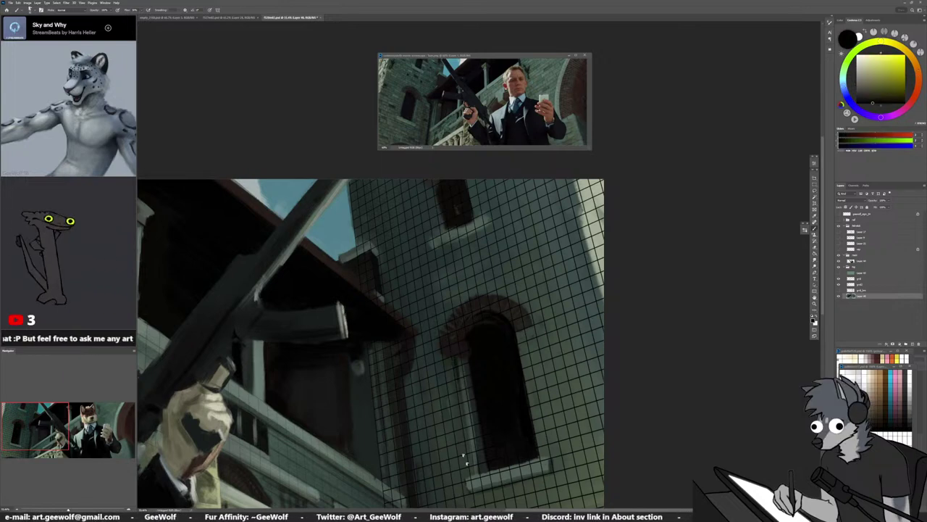
alt+click(454, 373)
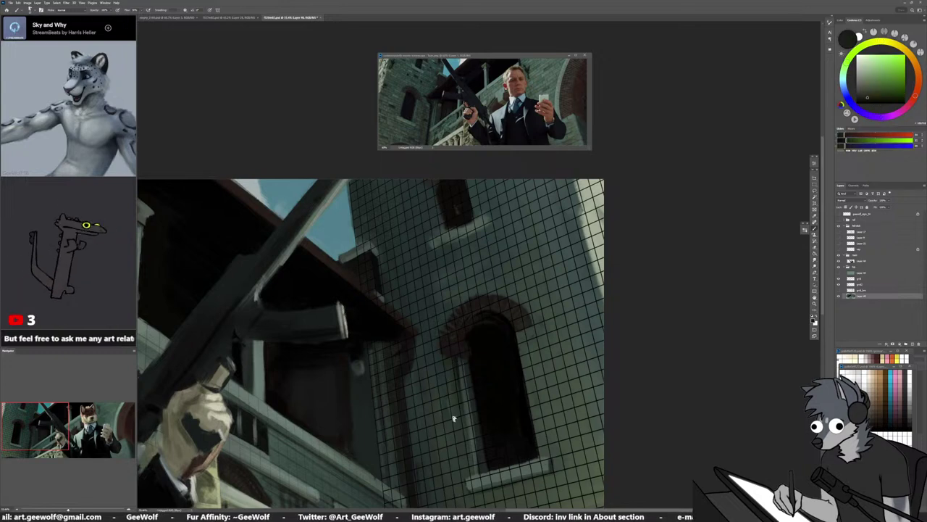
alt+click(470, 358)
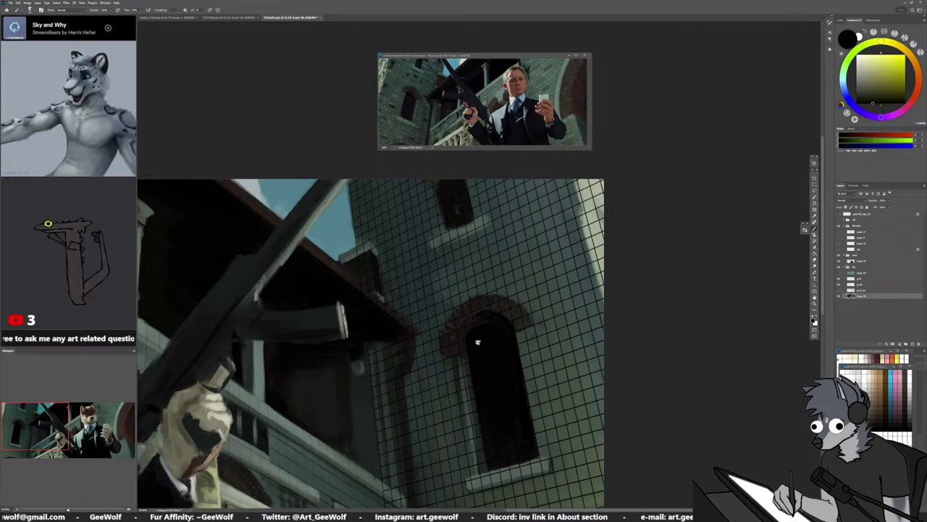
Refine the inner rim of the brick arch around the window's top with sampled browns
alt+click(465, 334)
alt+right_click(481, 318)
alt+click(475, 321)
alt+click(474, 322)
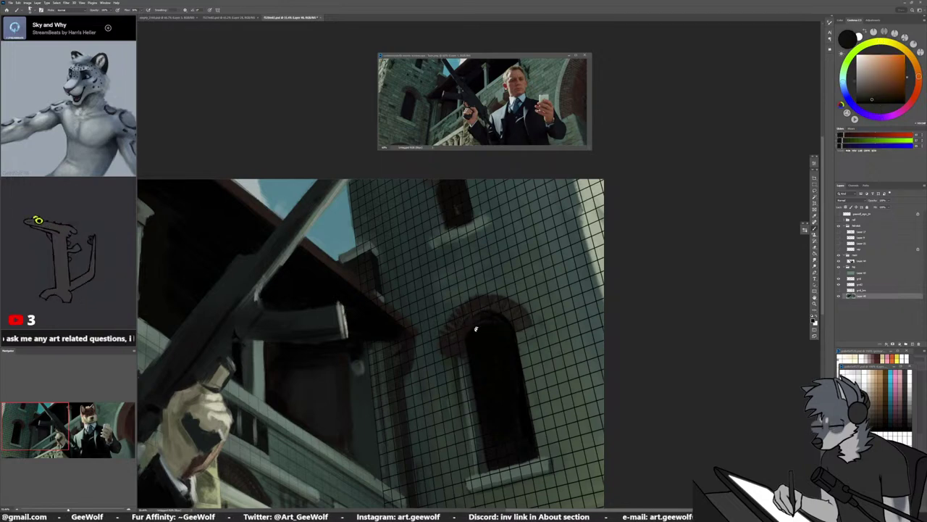
alt+click(480, 313)
alt+click(479, 313)
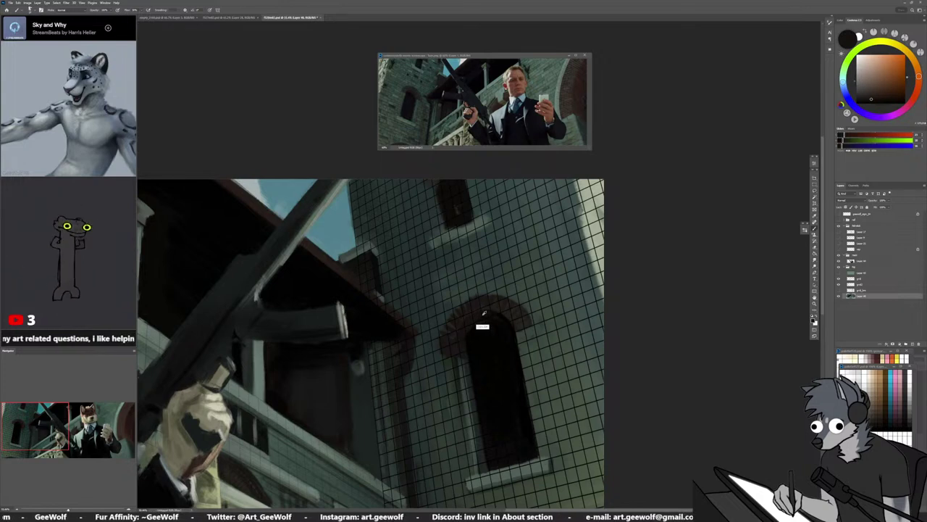
Darken the arch's outer contour with sampled black and tidy its lower end with brick brown and wall green
alt+click(487, 318)
alt+click(503, 316)
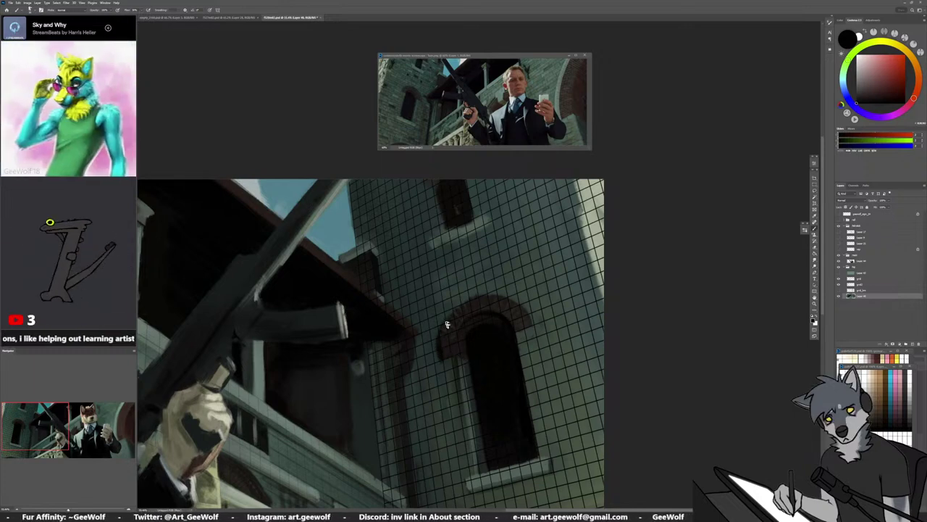
alt+click(451, 351)
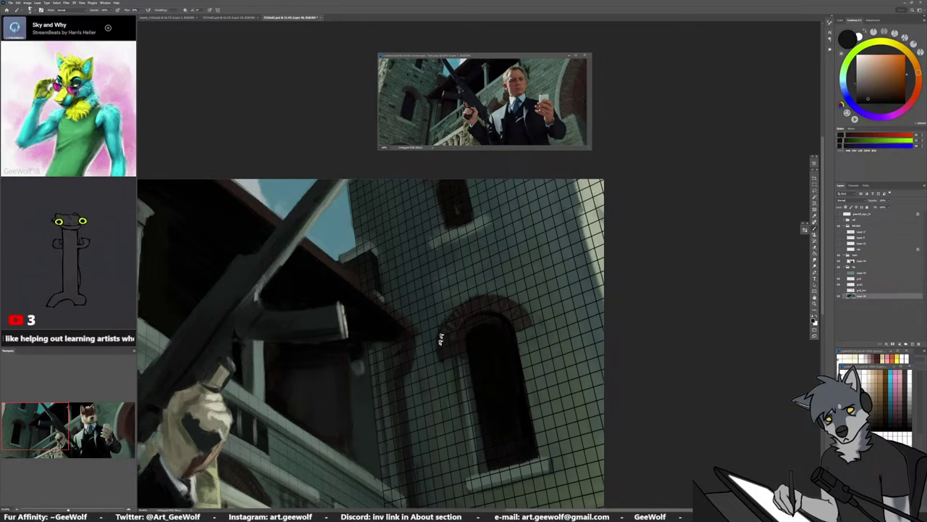
alt+click(439, 373)
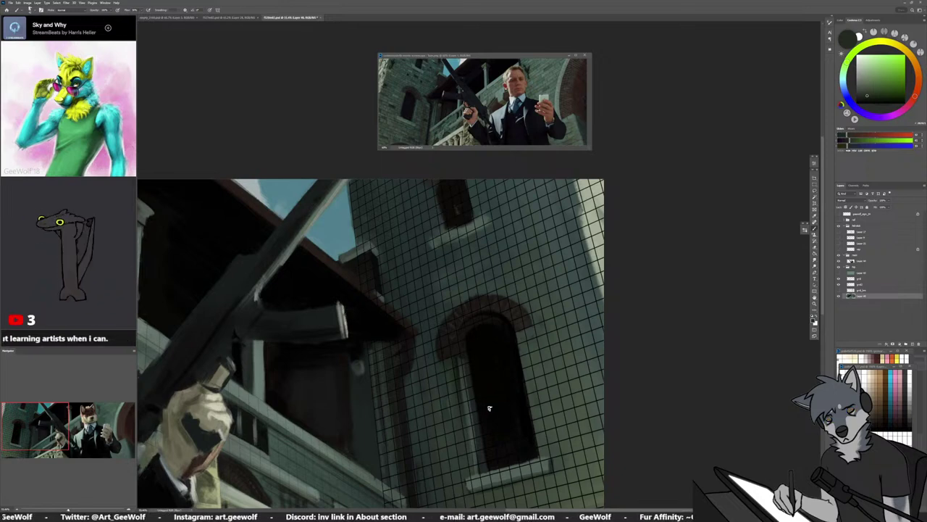
Paint the drainpipe from beneath the roof's corner down along the tower wall in sampled near-black and dark green tones
alt+click(409, 335)
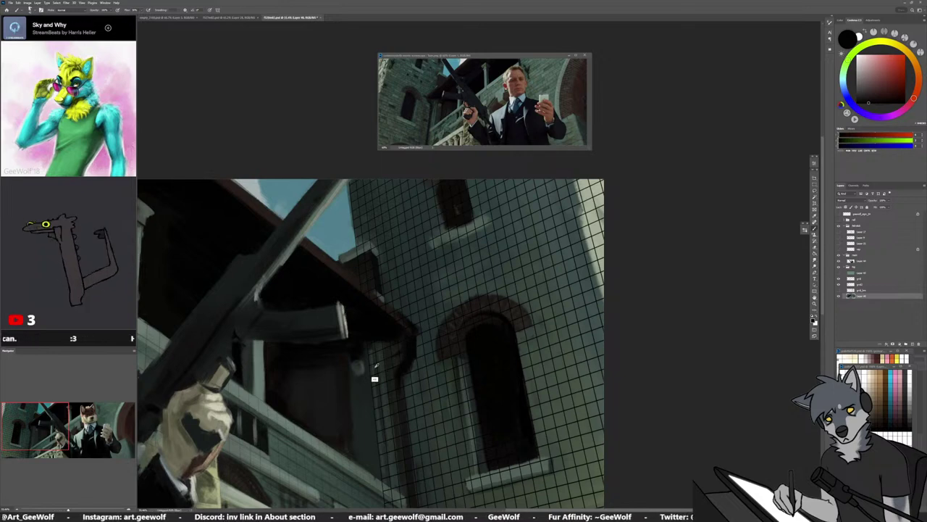
alt+click(391, 353)
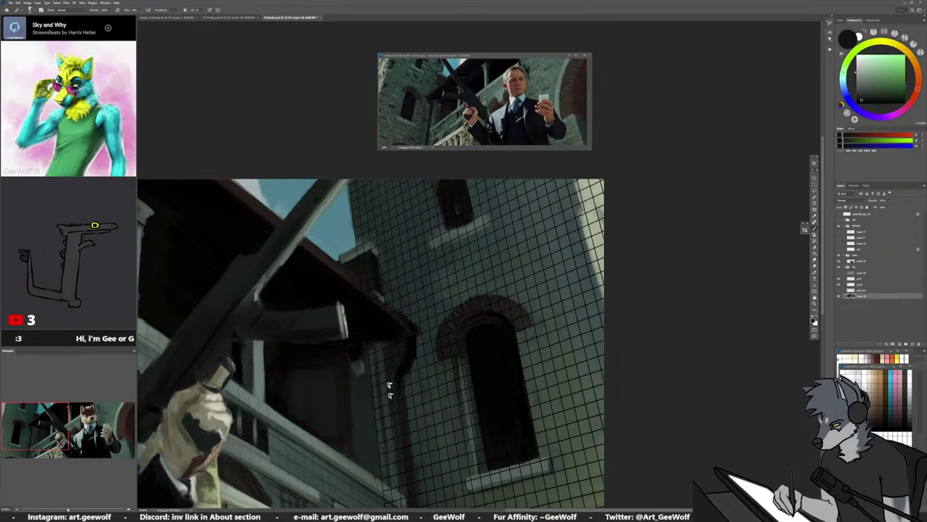
drag(483, 401, 511, 325)
alt+click(428, 292)
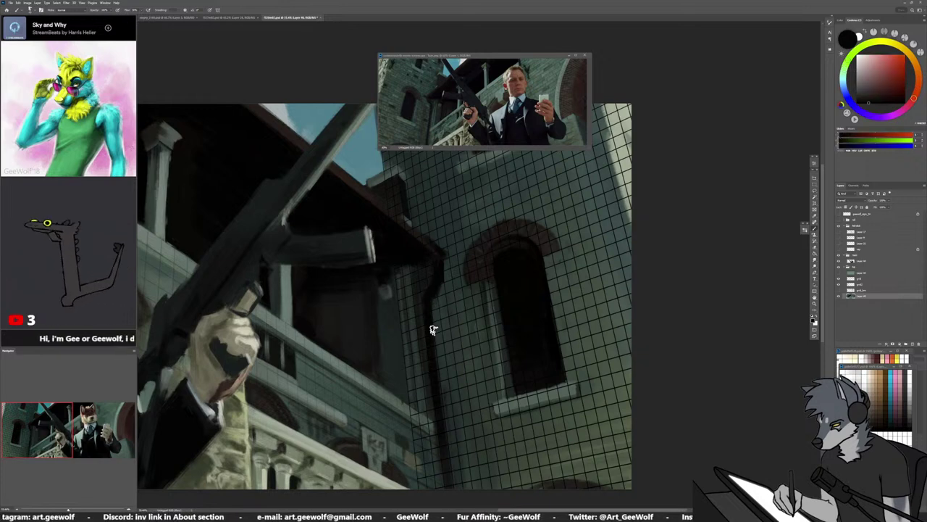
Refine the brick arch's inner rim, lower end and outer contour around the arched window using sampled black, brick brown and wall green
key(x)
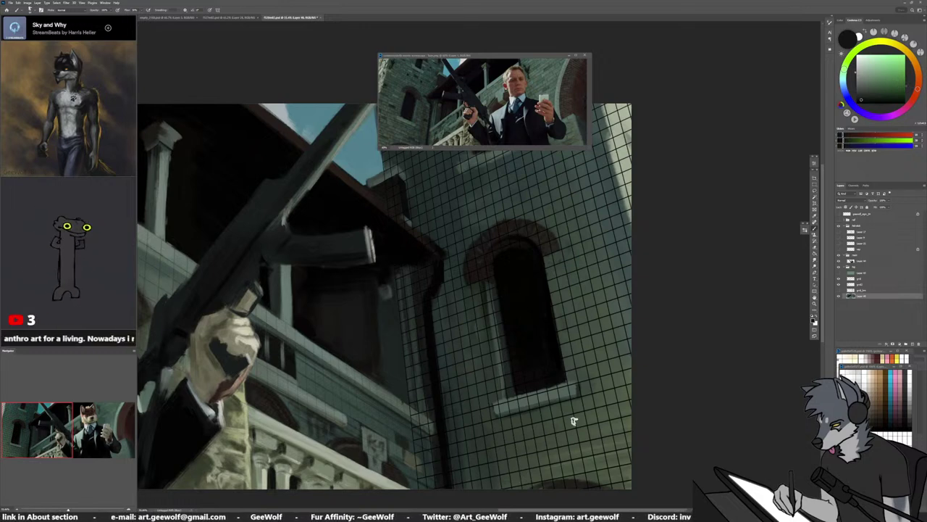
drag(580, 310, 568, 378)
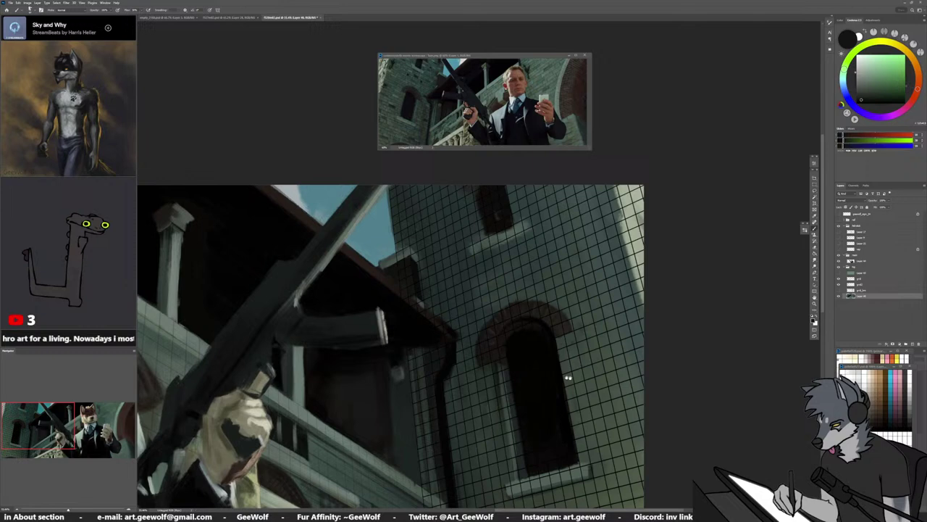
alt+click(506, 337)
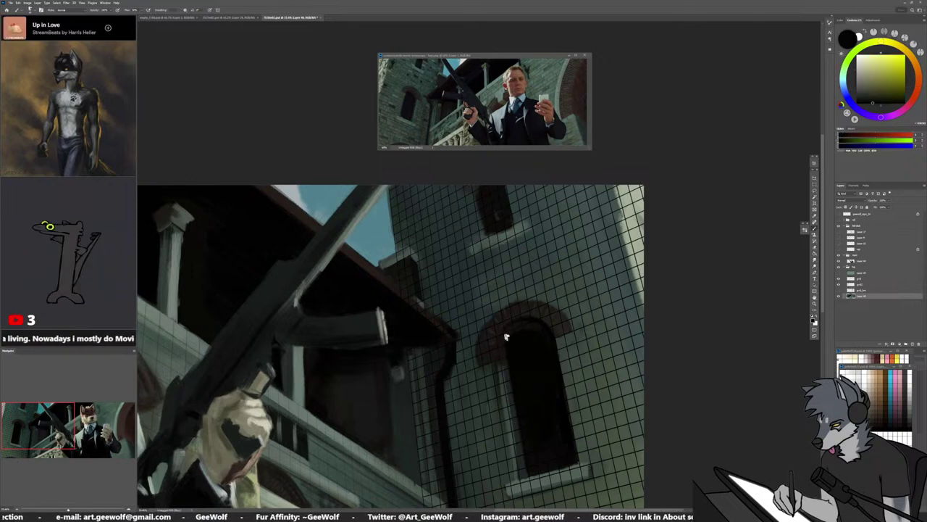
alt+click(505, 362)
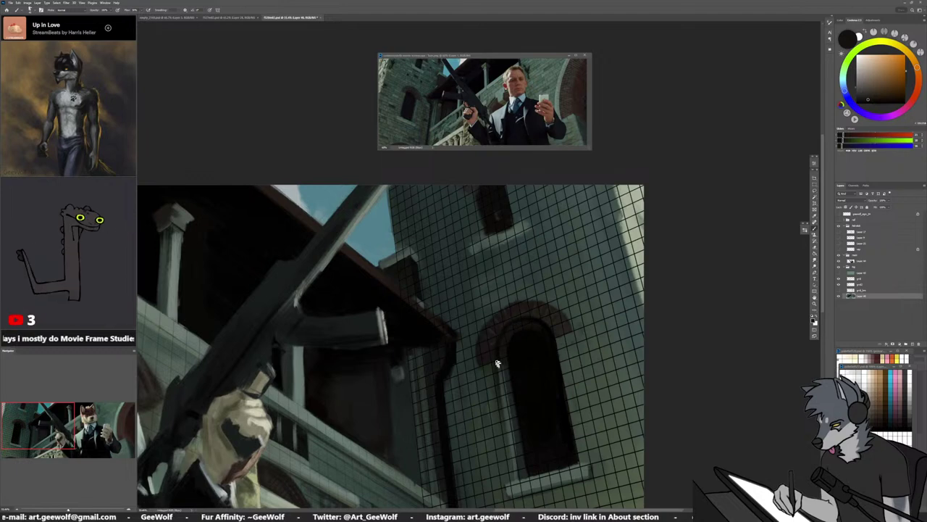
alt+click(474, 354)
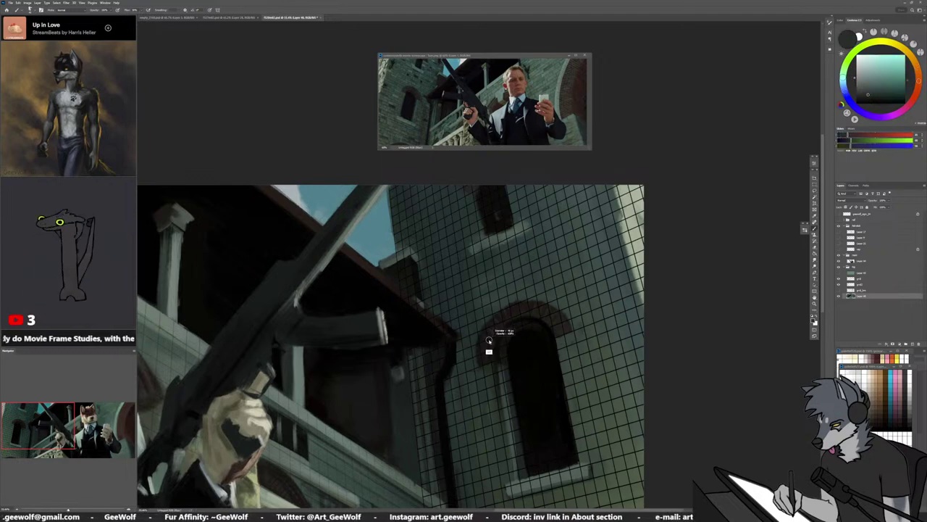
alt+click(522, 313)
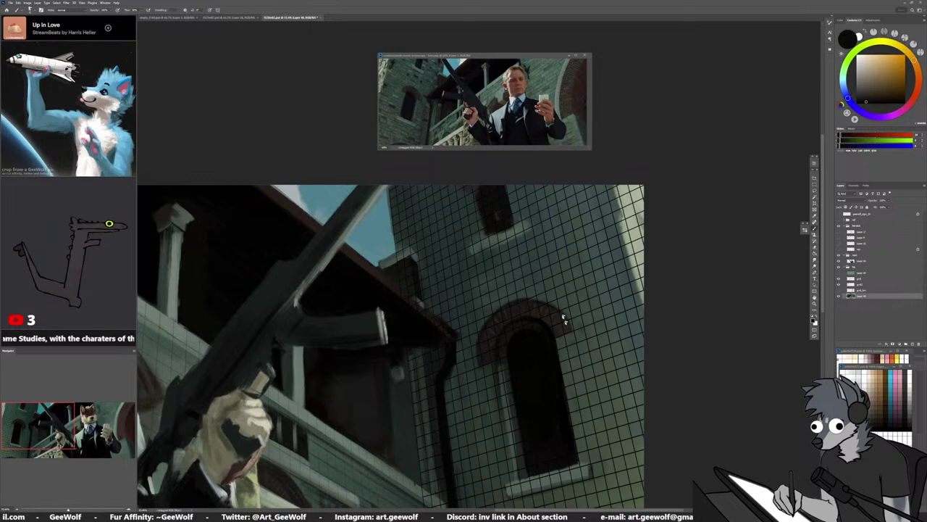
Mirror the canvas and touch up the arch's outer end and the surrounding wall with sampled brick brown and dark green
key(h)
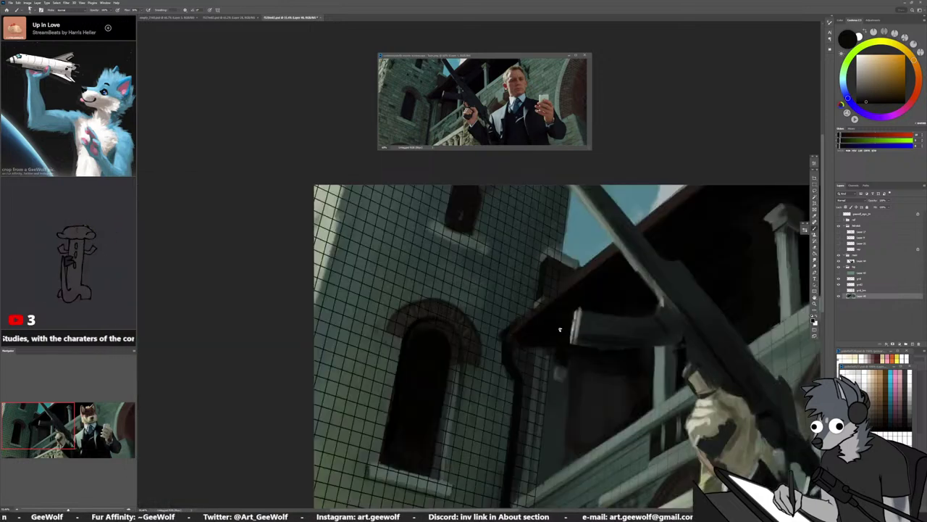
alt+click(406, 315)
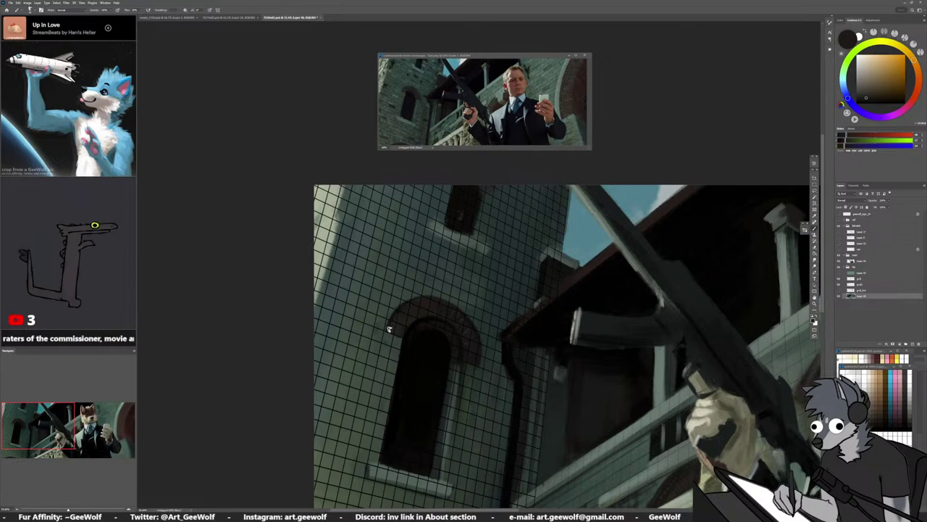
drag(510, 299, 508, 310)
scroll(507, 310, up, 5)
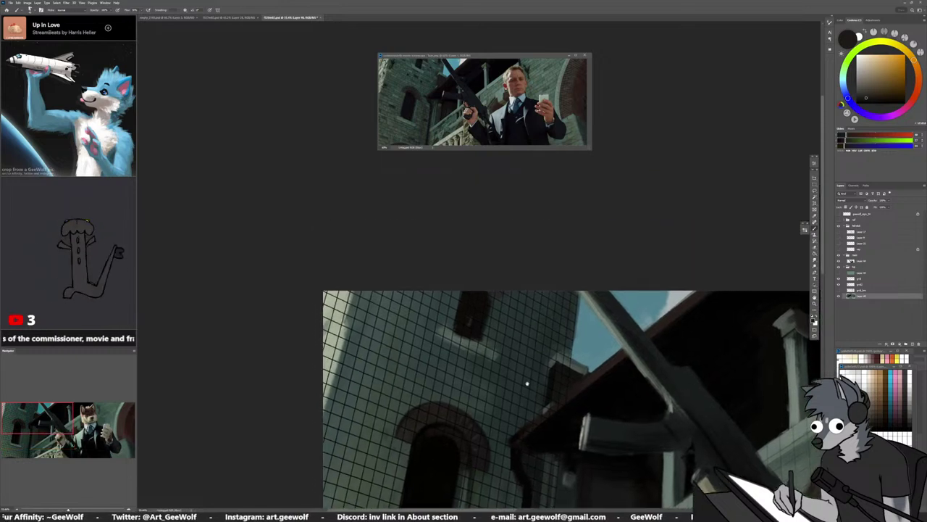
alt+click(487, 366)
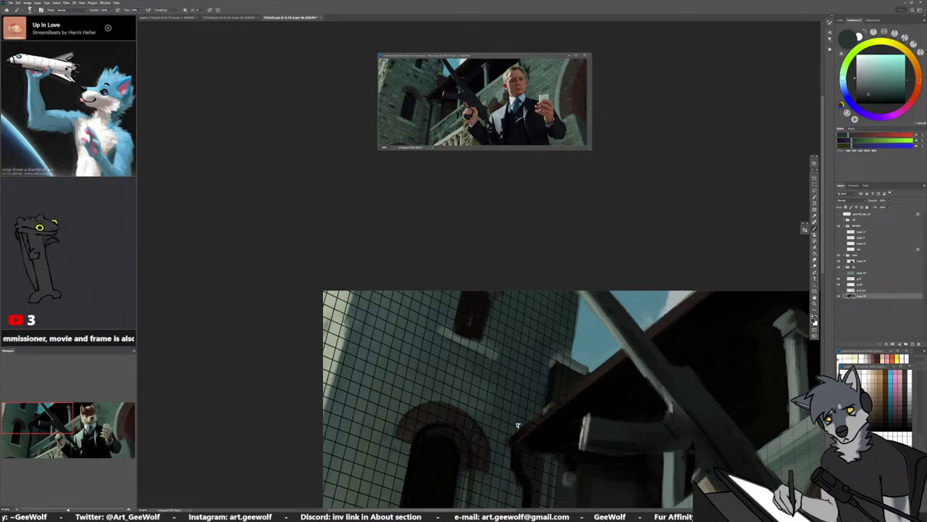
Paint the upper window's sill in a darkened olive based on the balustrade's stone colour, and trim its ends with sampled wall green
scroll(612, 418, down, 8)
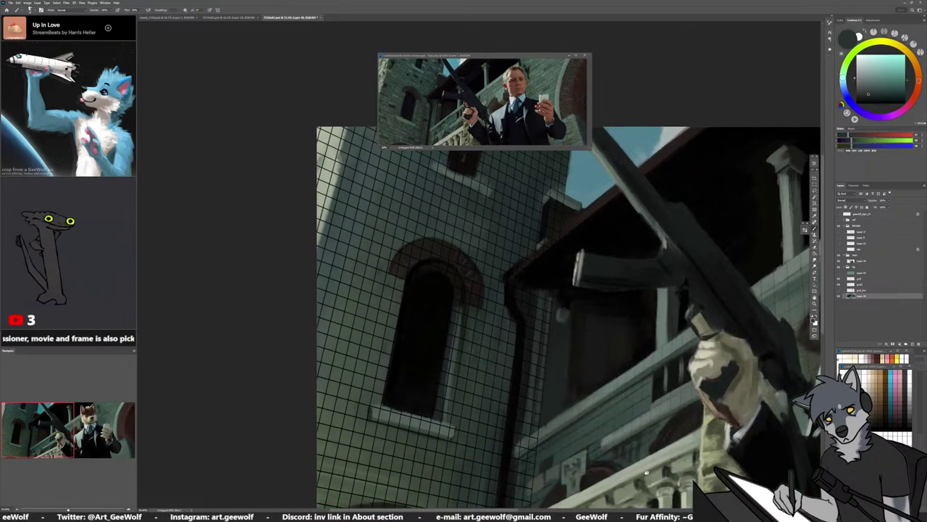
alt+click(636, 475)
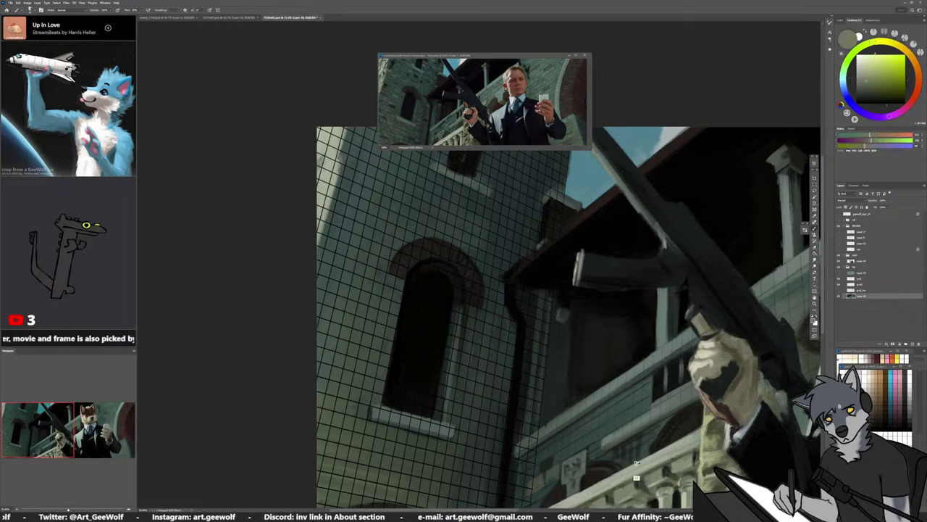
drag(478, 217, 559, 343)
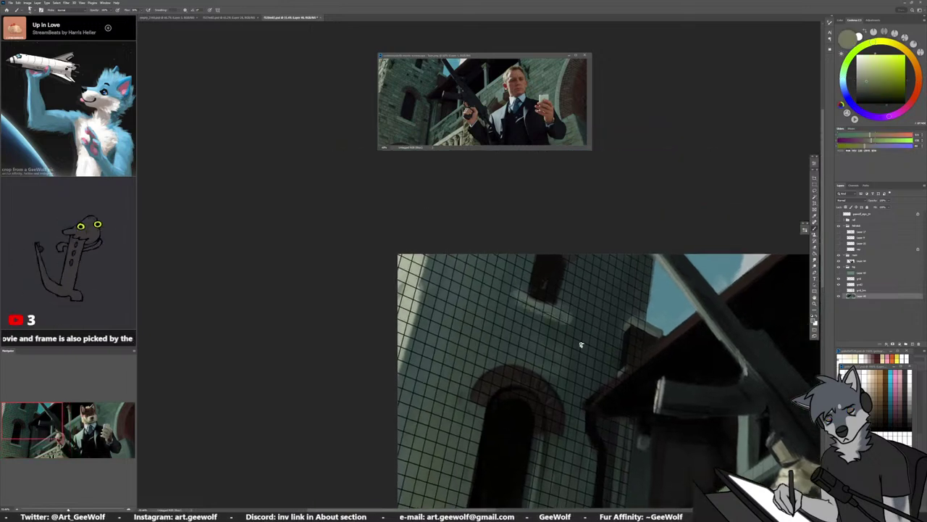
click(869, 87)
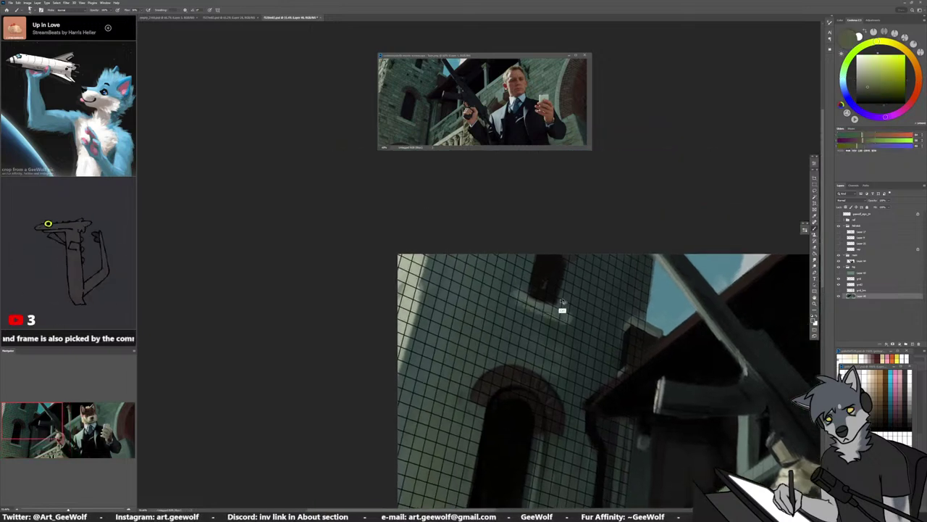
mouse_move(562, 319)
mouse_down()
mouse_move(515, 302)
mouse_move(541, 312)
mouse_up()
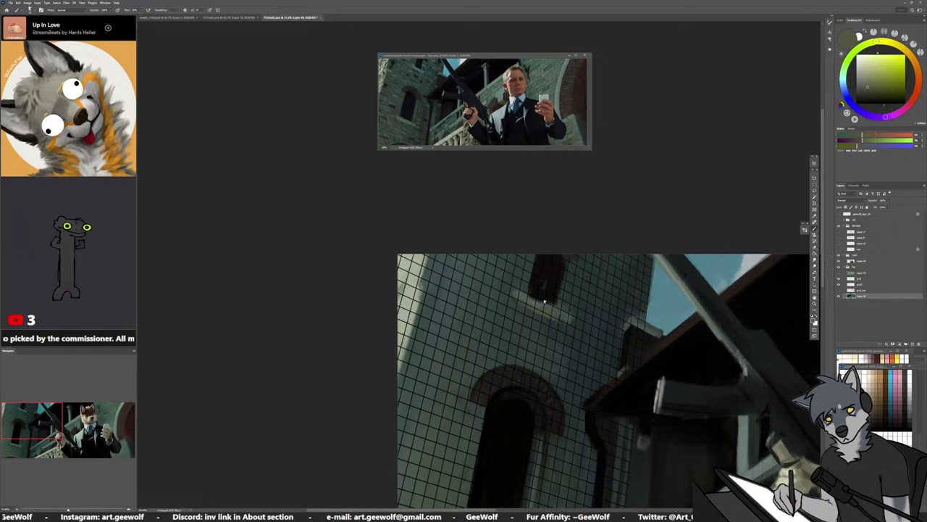
drag(517, 301, 519, 302)
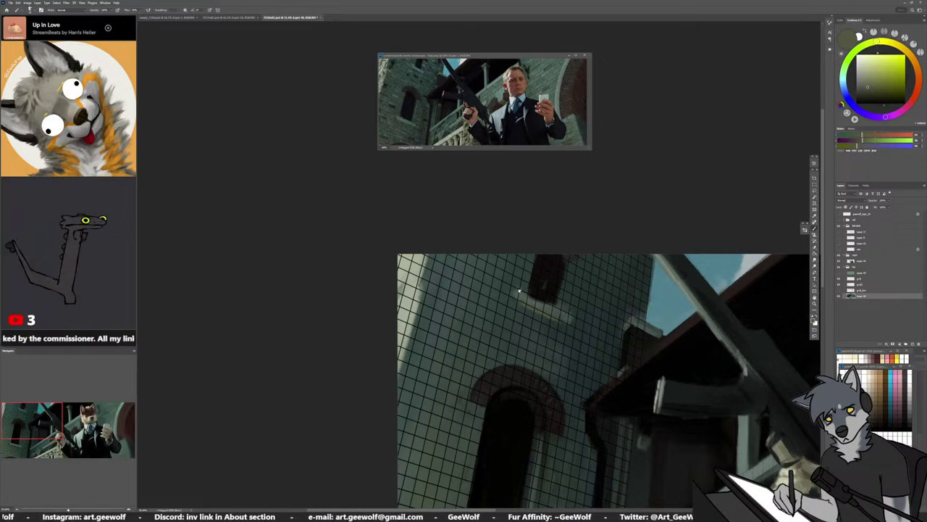
alt+click(512, 293)
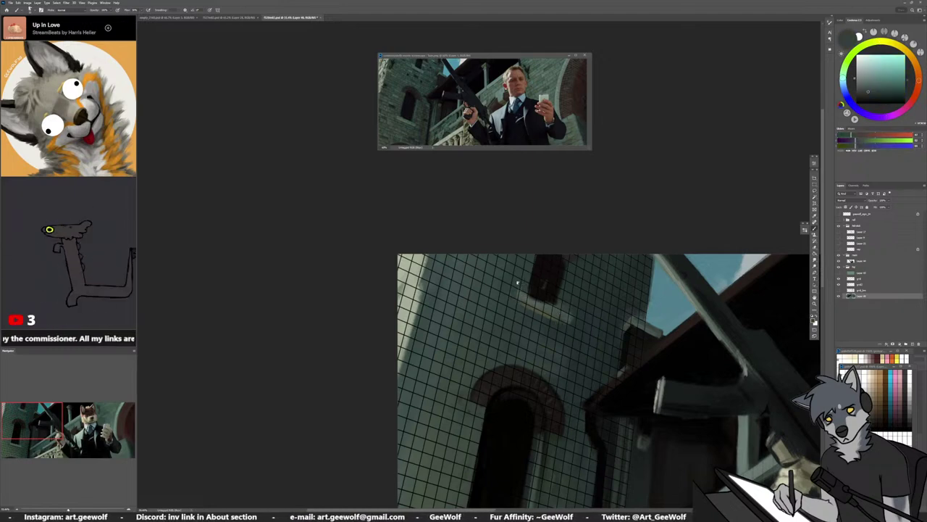
alt+click(573, 316)
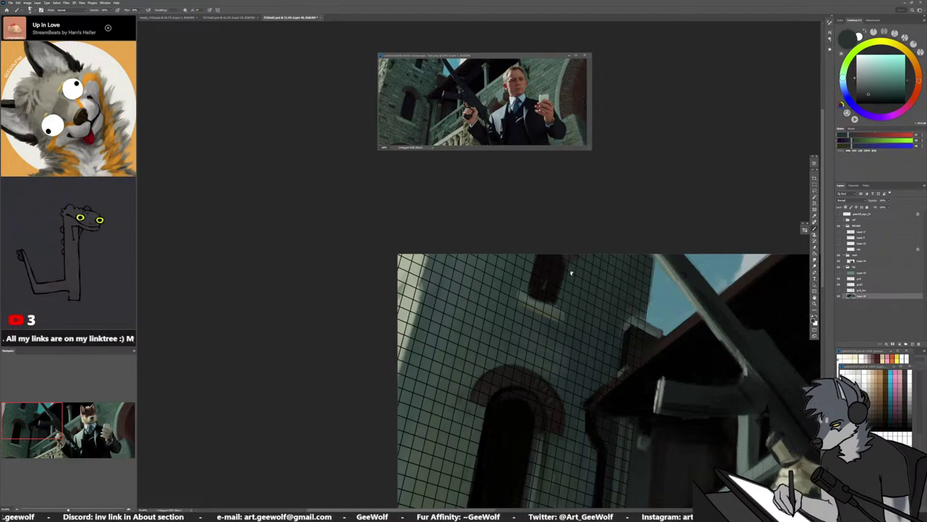
Sharpen the upper window's dark opening with sampled black and green, and add the brick arch's end beside it in dark brown
alt+click(504, 412)
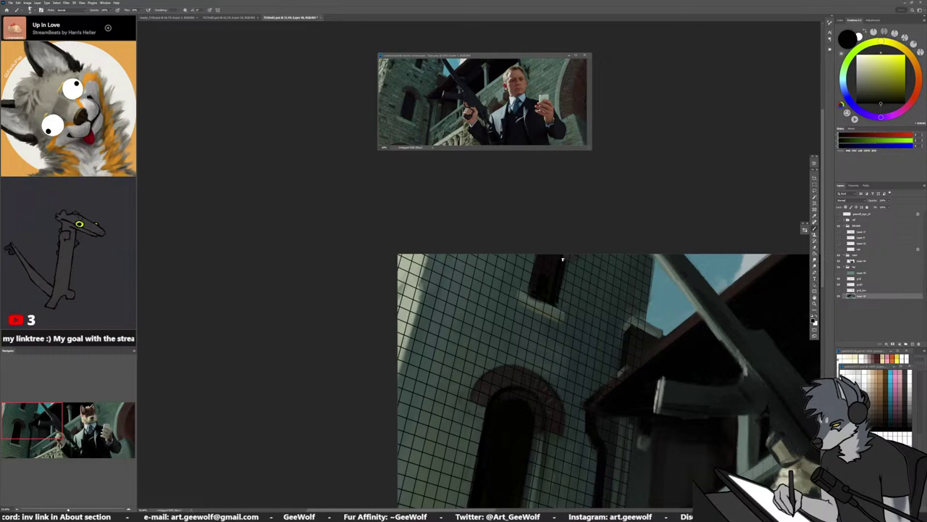
alt+click(560, 296)
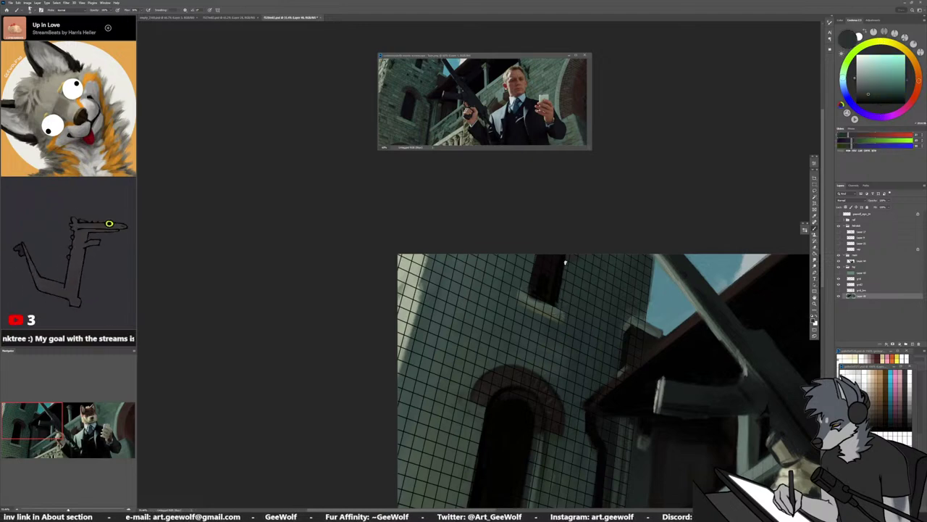
alt+click(548, 424)
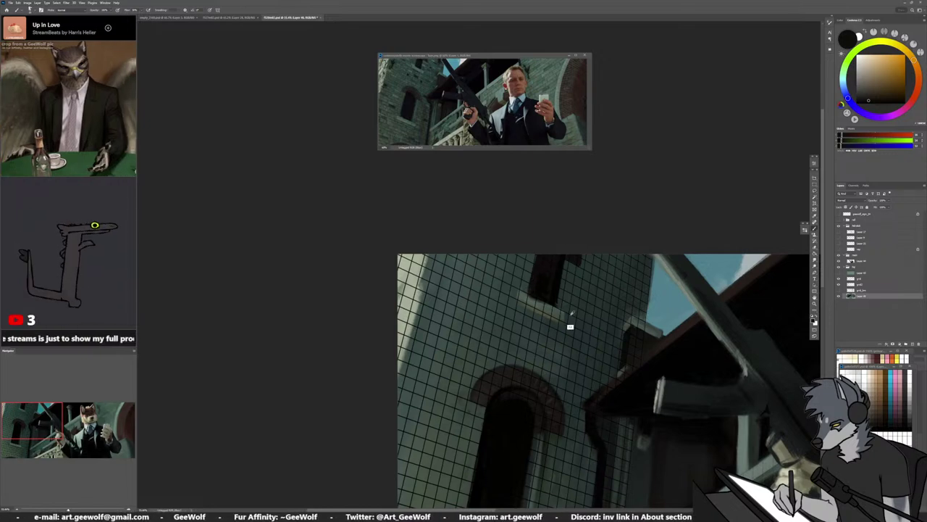
alt+click(521, 269)
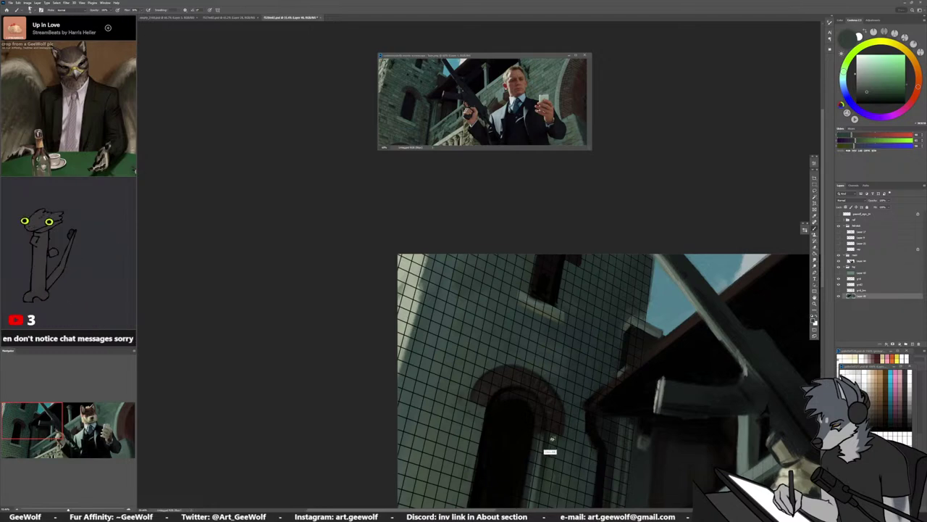
alt+click(593, 437)
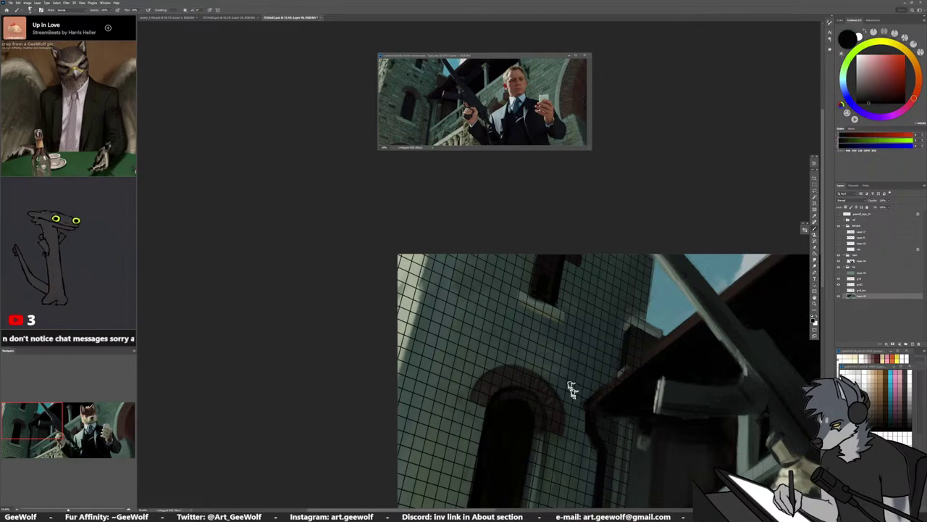
Refine the upper window sill's face and underside using sampled olive, near-black and wall green
alt+click(531, 308)
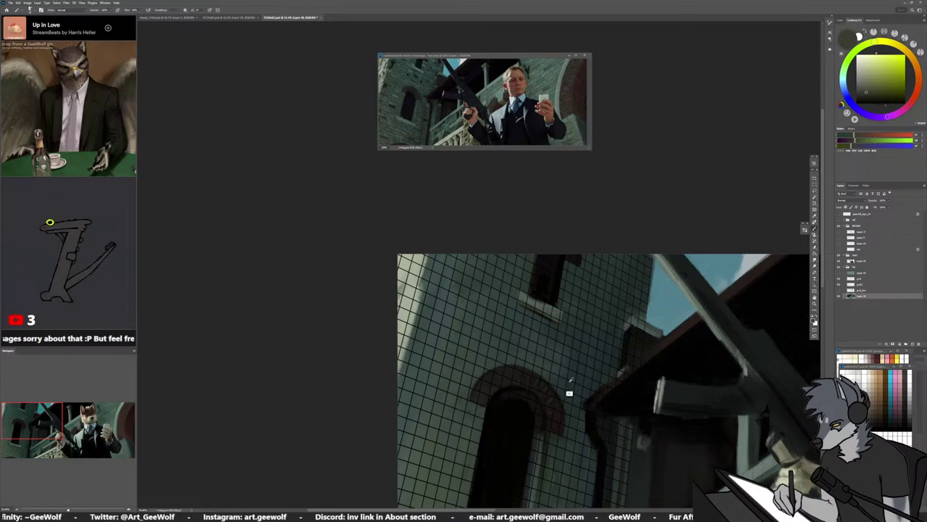
alt+click(533, 313)
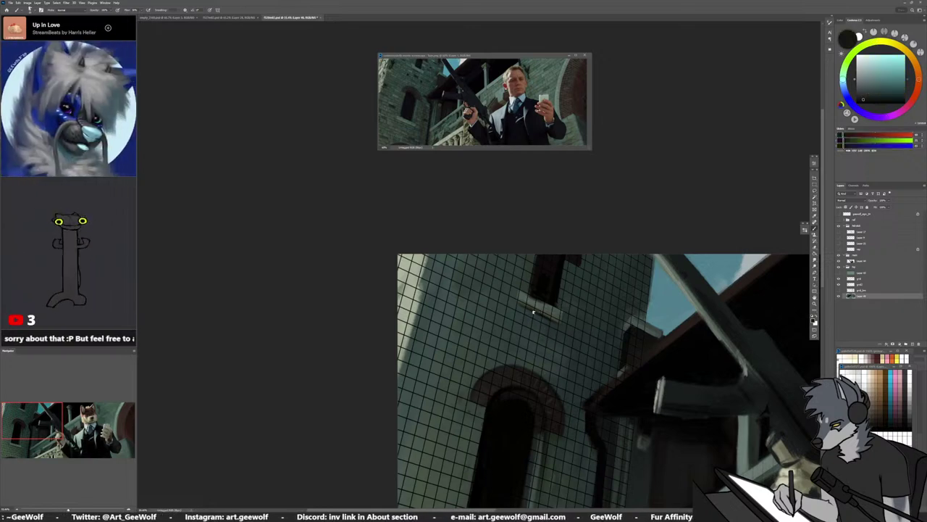
alt+click(537, 318)
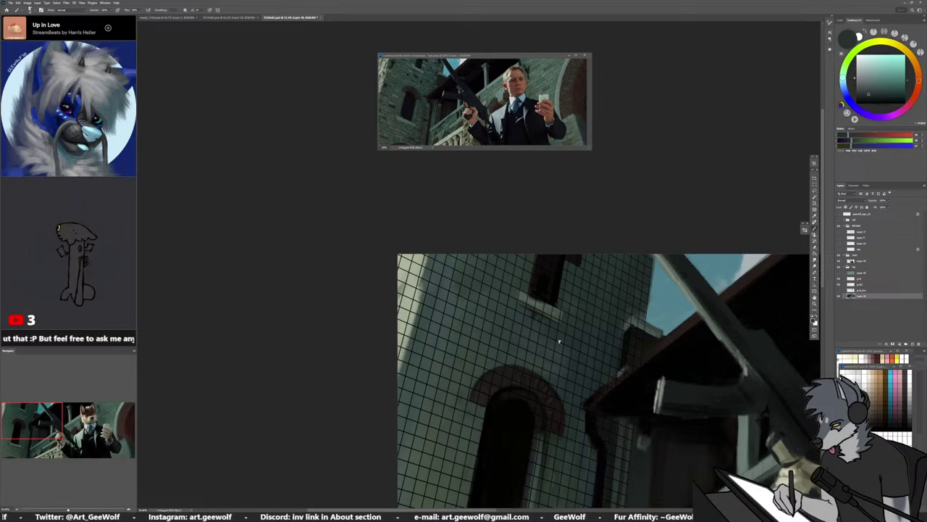
Paint a dark detail near the tower's upper edge beside the rifle, and clean the edge with sampled wall green and sky blue
alt+click(553, 294)
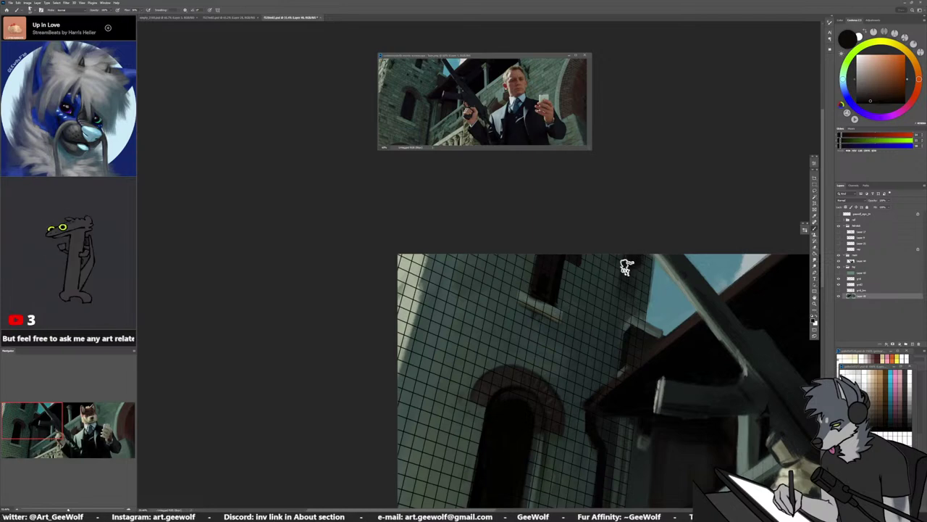
alt+click(636, 286)
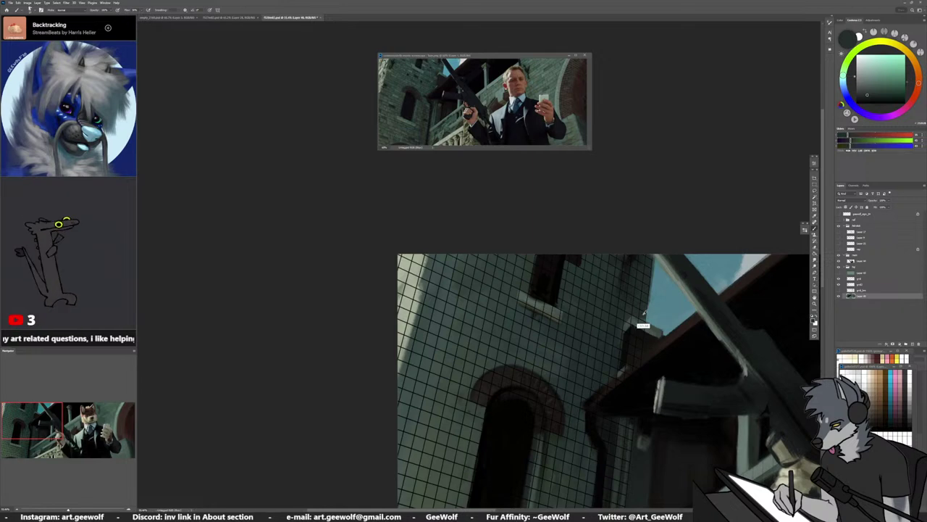
alt+click(658, 268)
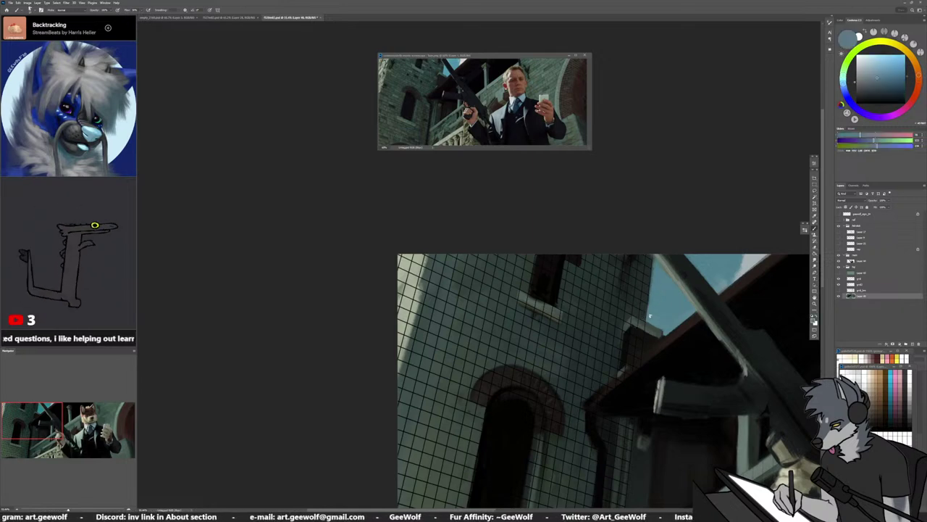
Refine the tower's sunlit outer edge with sampled pale stone, an adjusted mid green and the balustrade's light tone
scroll(650, 316, down, 3)
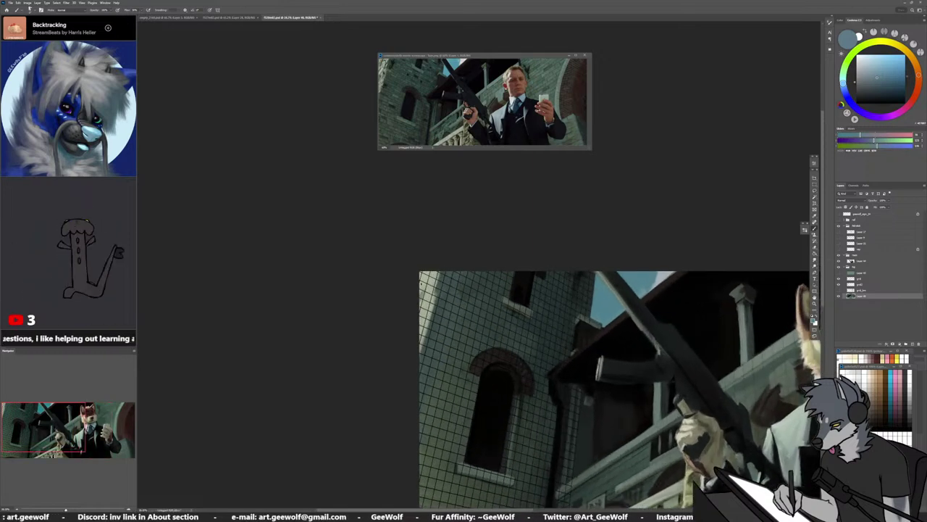
alt+click(430, 308)
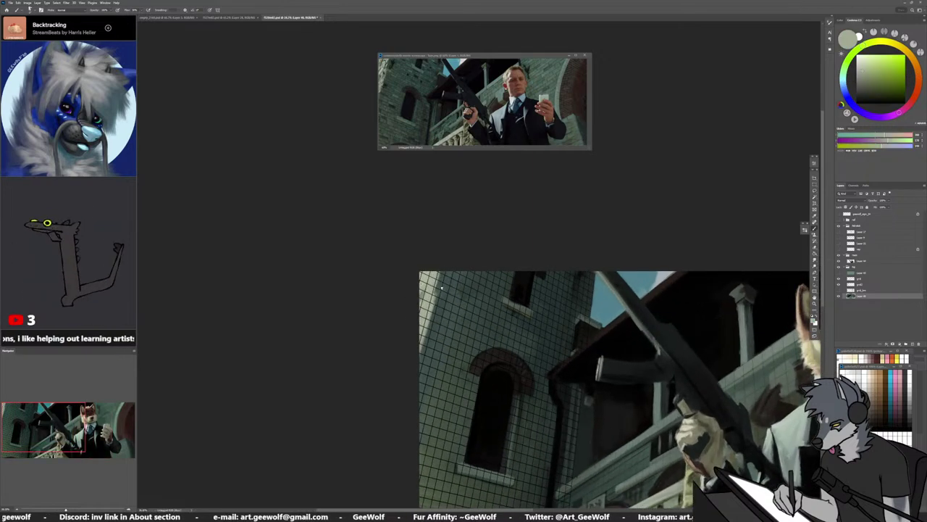
alt+click(430, 308)
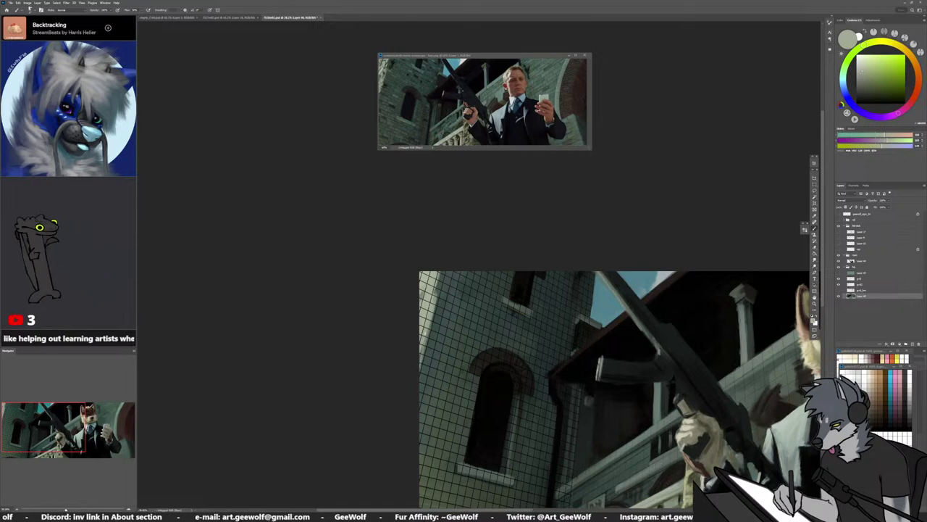
alt+click(438, 298)
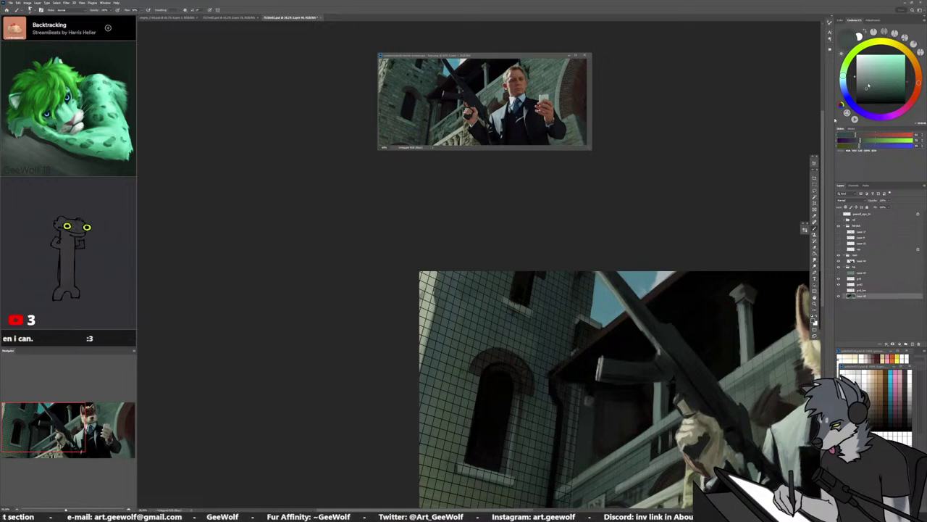
click(868, 86)
click(845, 67)
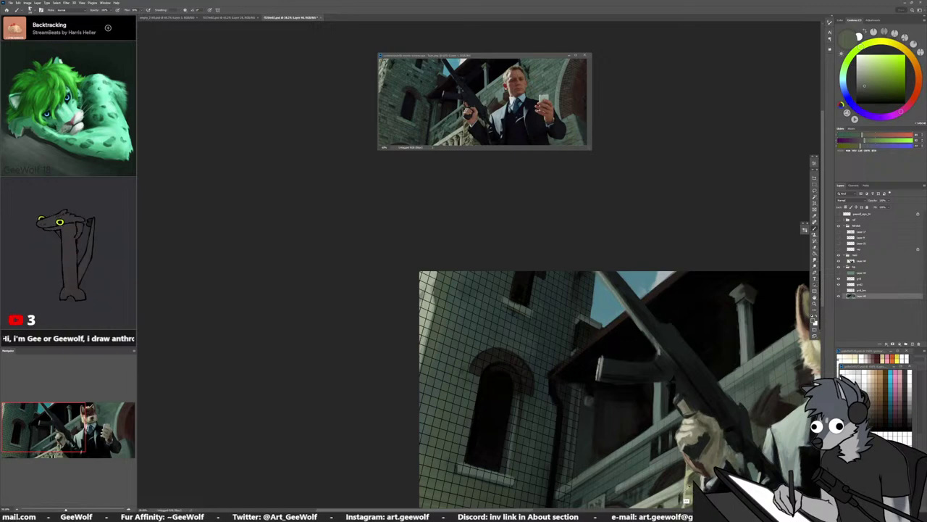
alt+click(668, 469)
mouse_move(427, 298)
mouse_down()
mouse_move(452, 292)
mouse_move(433, 295)
mouse_up()
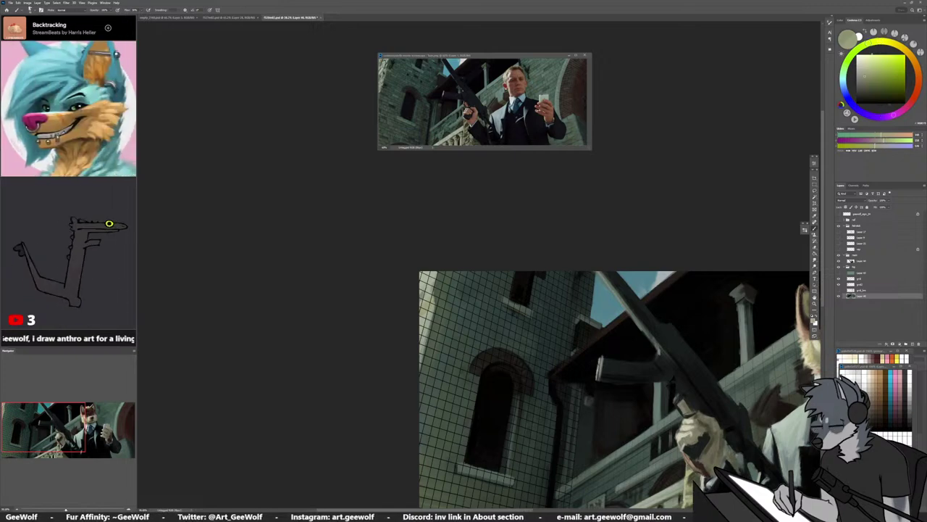
Vary the stone highlights along the tower's sunlit outer edge with sampled olive and pale grey, touching up with dark wall green
alt+click(441, 309)
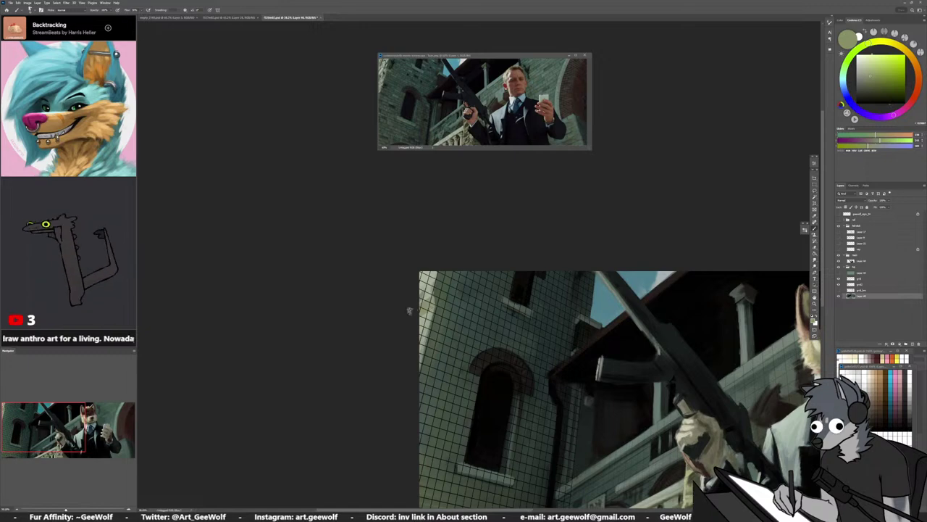
alt+click(427, 329)
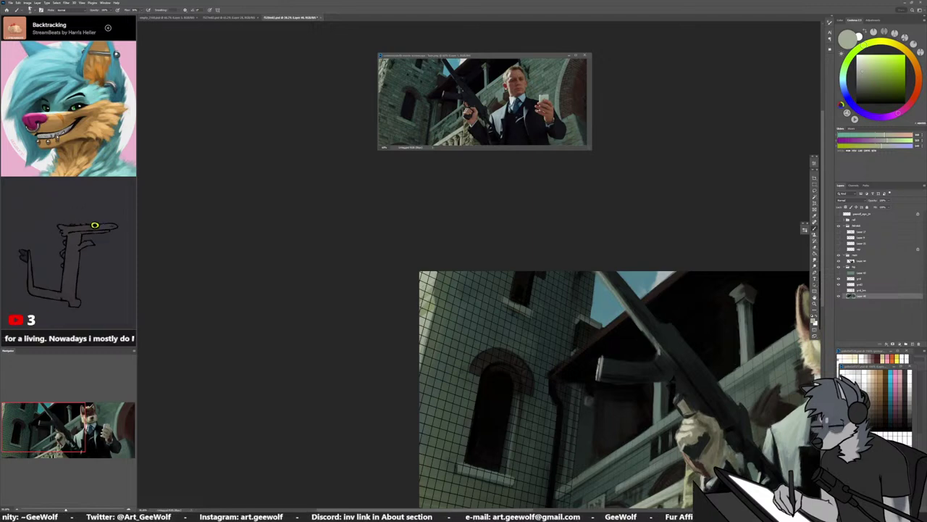
alt+click(426, 316)
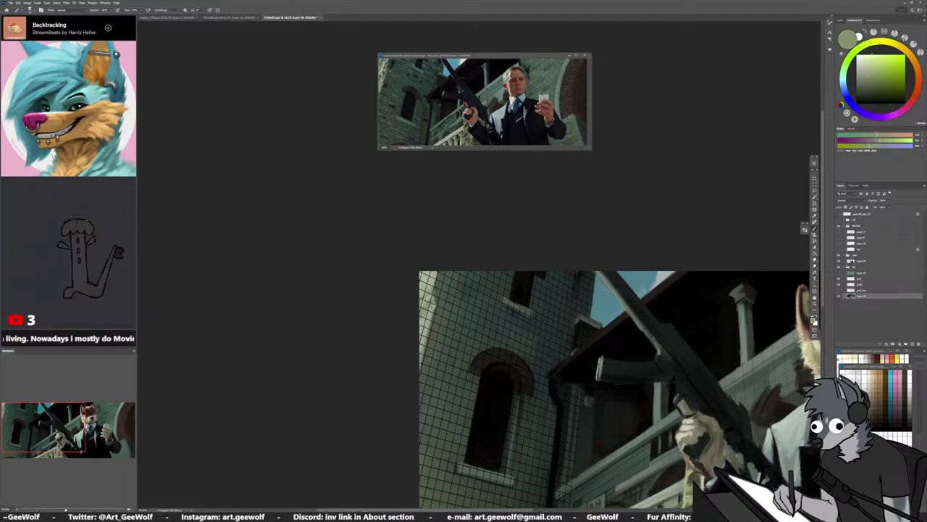
alt+click(426, 310)
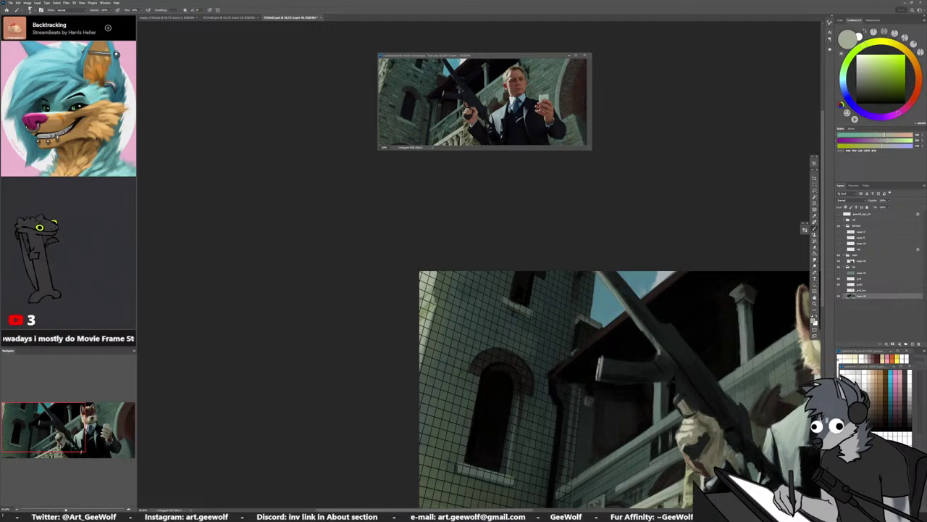
alt+click(429, 293)
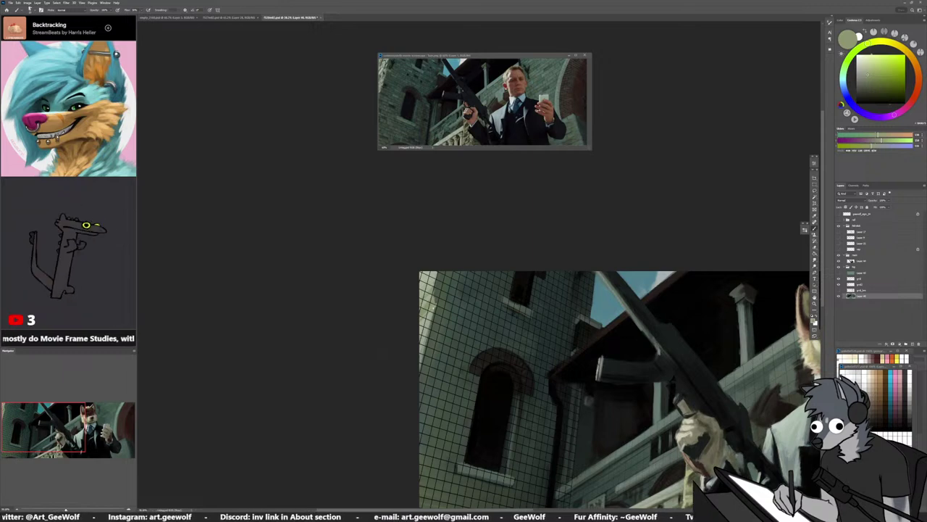
alt+click(425, 313)
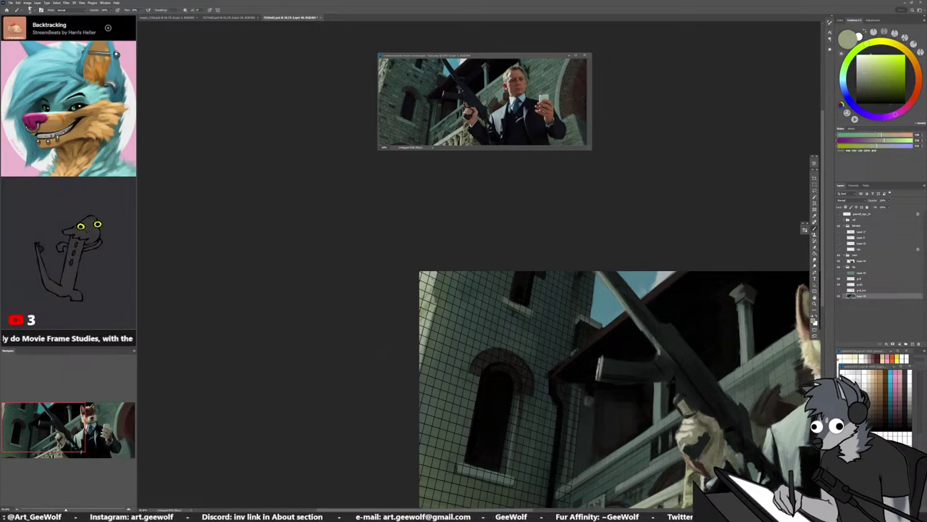
alt+click(510, 329)
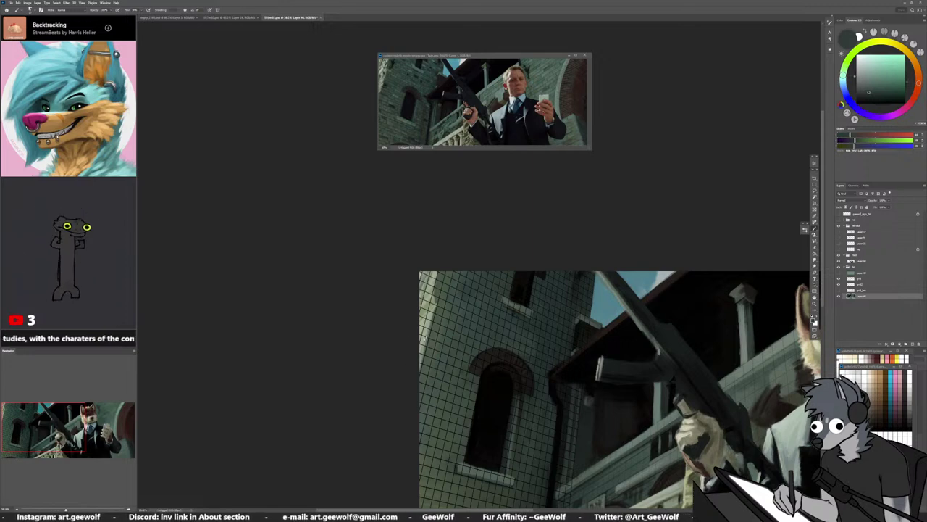
alt+click(424, 348)
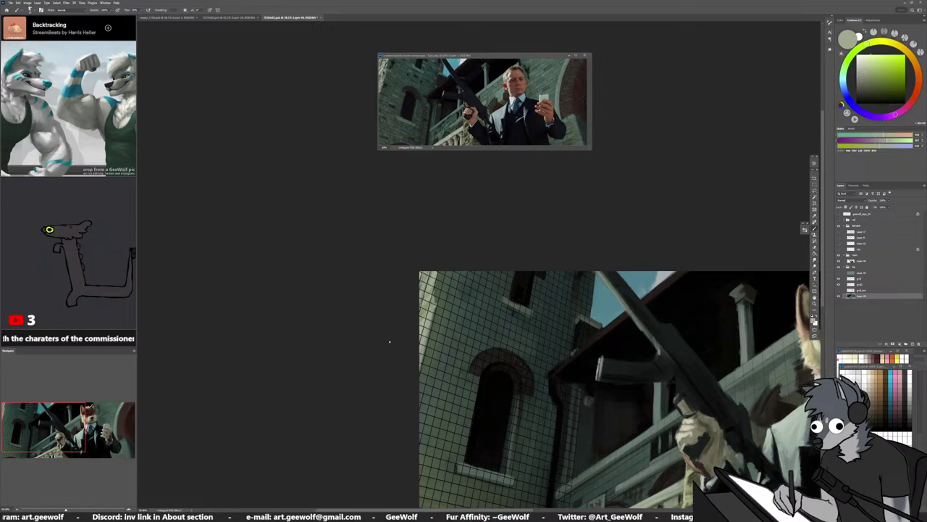
Refine the light stone rim of the large arch beside the phone with sampled olive-grey and pale grey-green tones
mouse_move(596, 428)
mouse_down()
mouse_move(464, 376)
mouse_move(382, 366)
mouse_up()
drag(620, 393, 487, 410)
drag(622, 434, 577, 432)
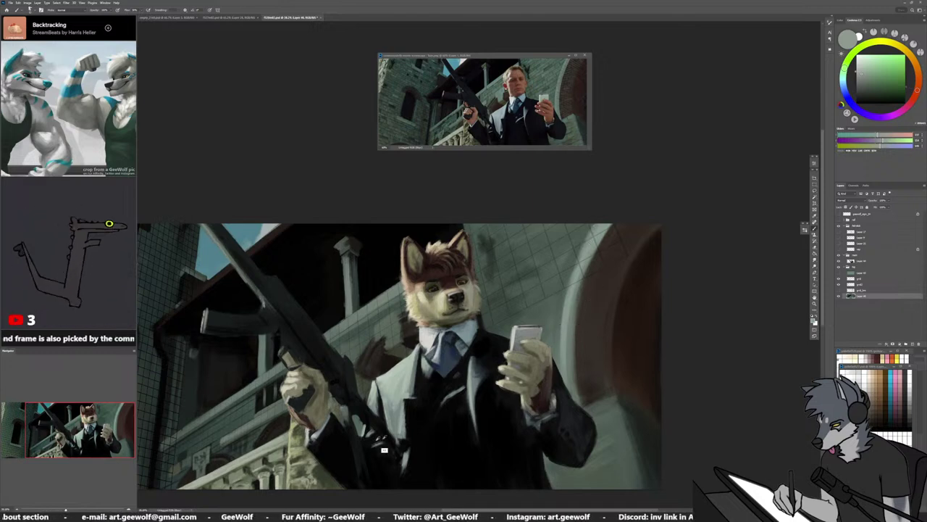
alt+click(293, 458)
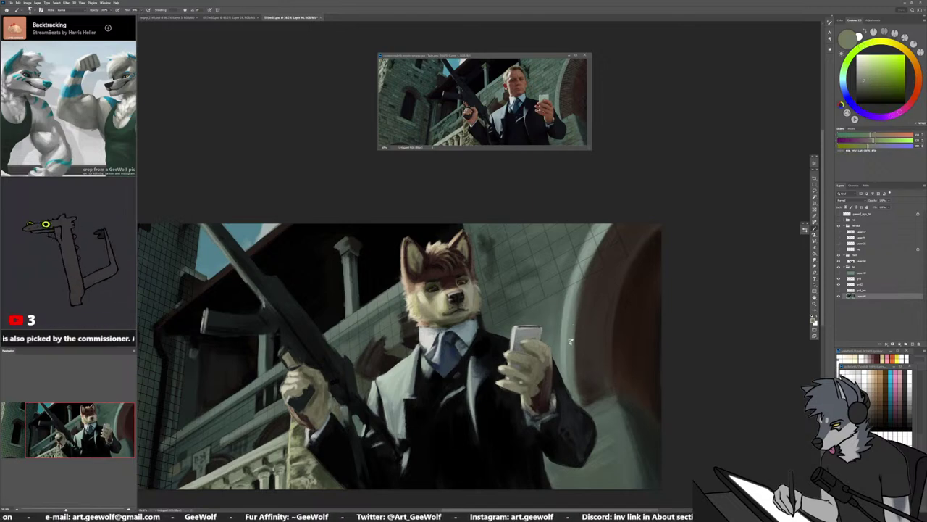
alt+click(568, 346)
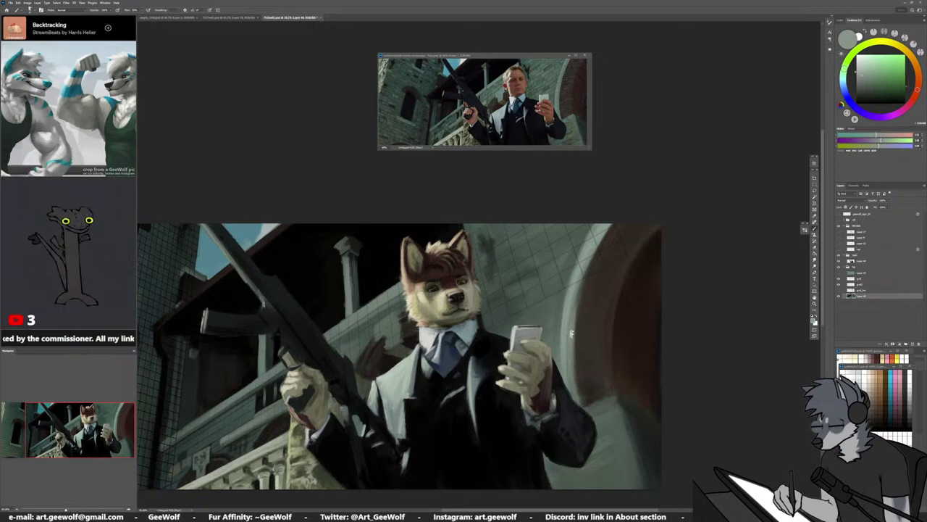
alt+click(572, 330)
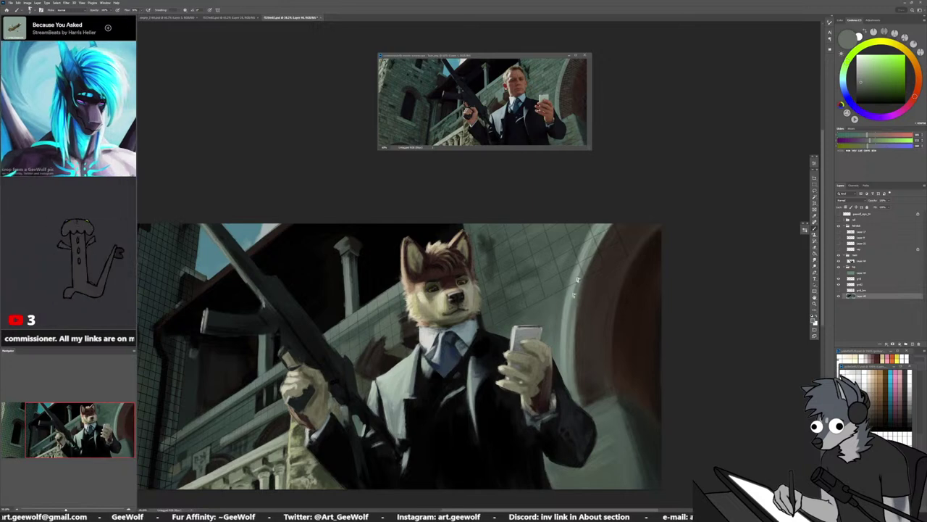
alt+click(578, 270)
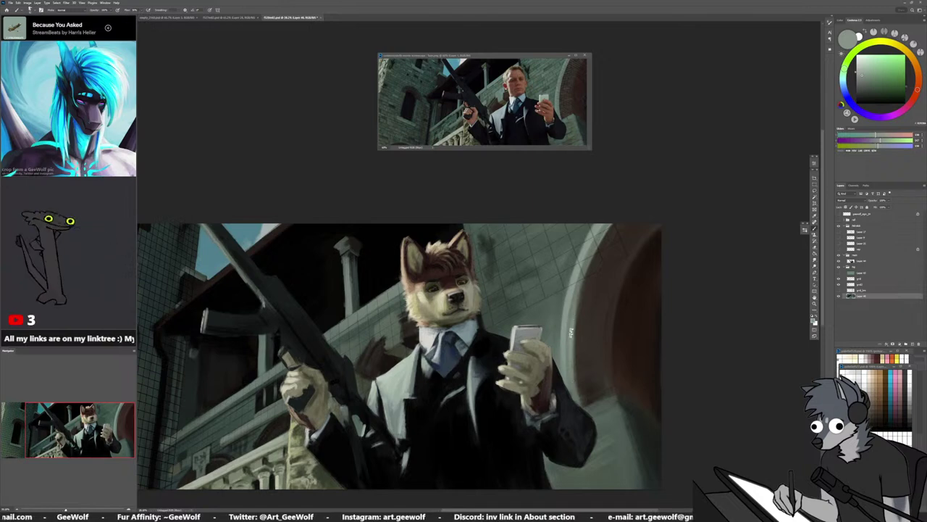
mouse_move(578, 314)
mouse_down()
mouse_move(579, 397)
mouse_move(574, 339)
mouse_up()
key(ctrl+z)
key(ctrl+z)
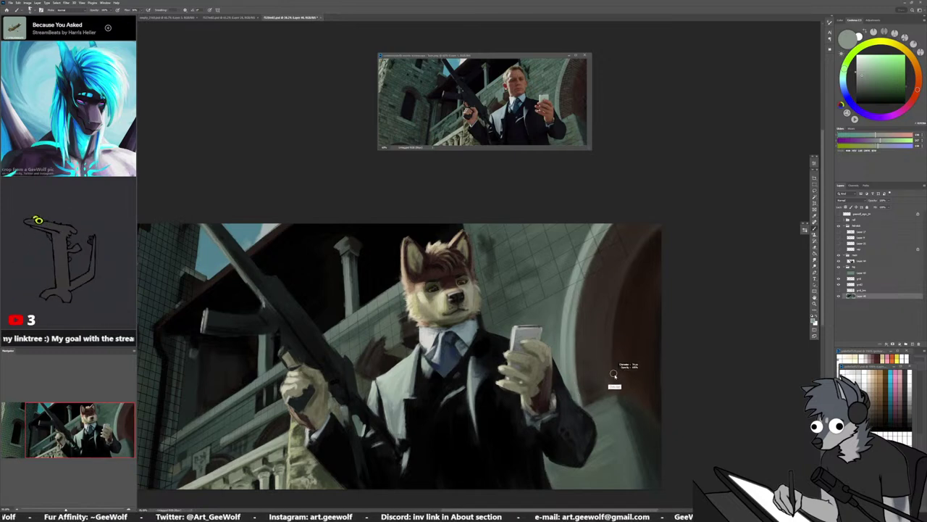
Refine the wall edge and shadow at the base of the large arch with sampled dark brown, near-black and muted green
alt+click(628, 294)
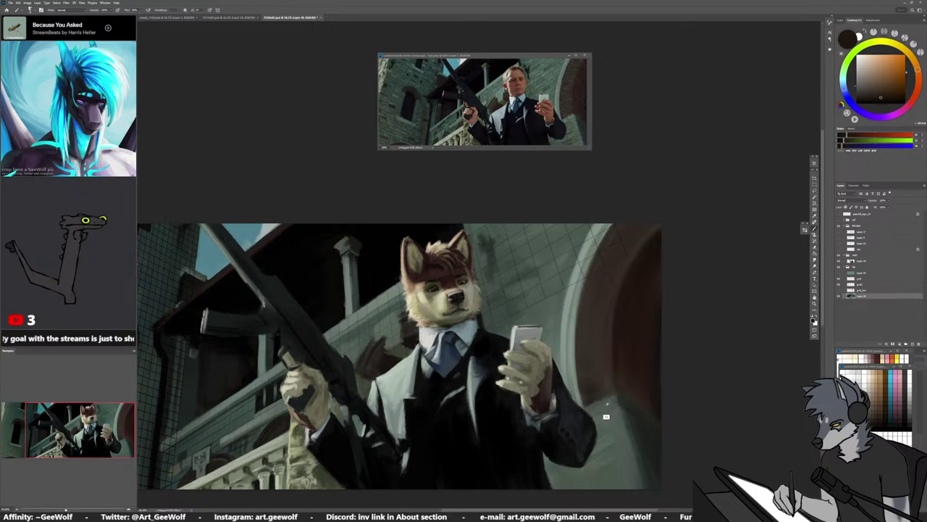
alt+click(614, 394)
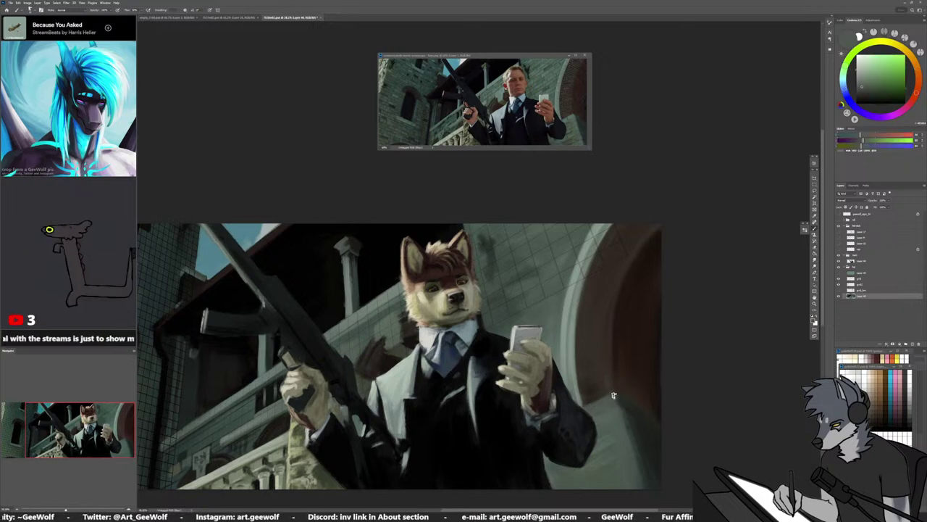
drag(631, 407, 615, 346)
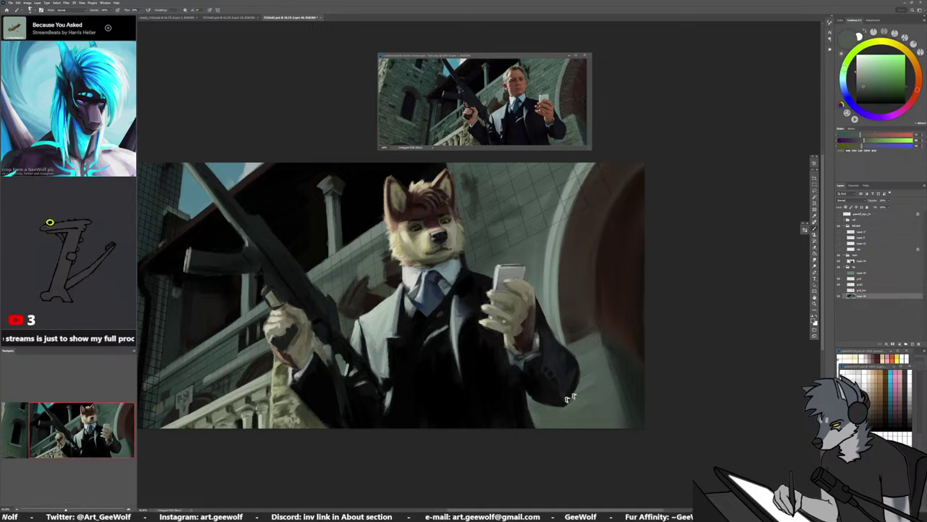
alt+click(620, 356)
drag(610, 348, 635, 439)
alt+click(601, 356)
alt+click(620, 365)
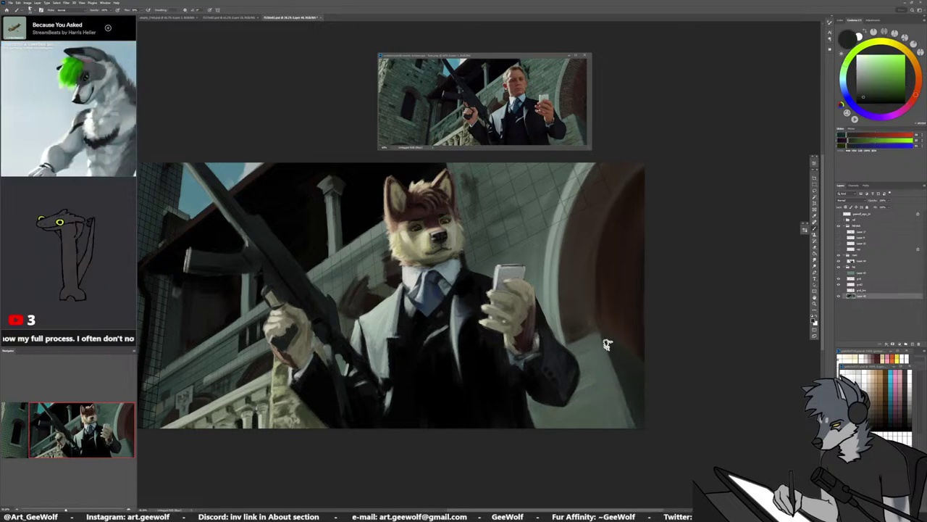
alt+click(620, 424)
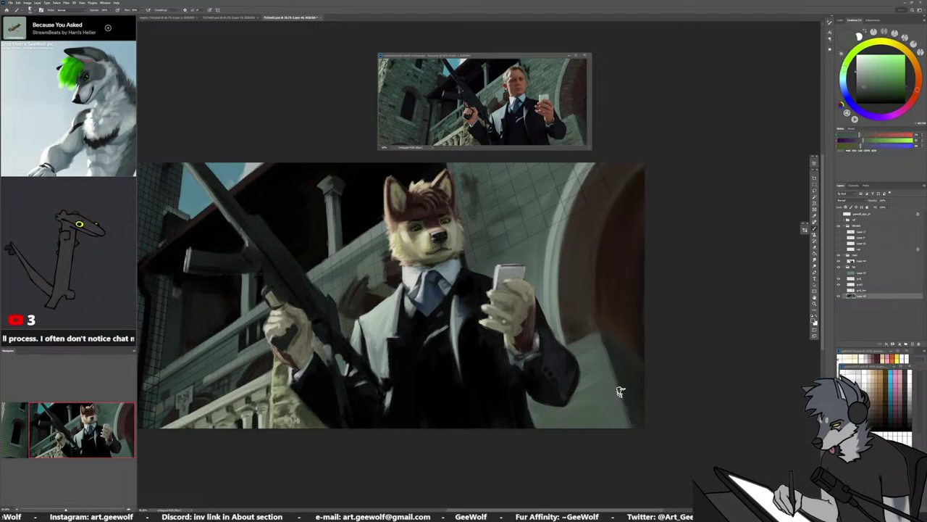
Clean up the shadowed wall behind the stone balustrade, below the pale ledge, with sampled dark greens
scroll(620, 391, down, 3)
scroll(530, 381, up, 2)
drag(335, 318, 519, 346)
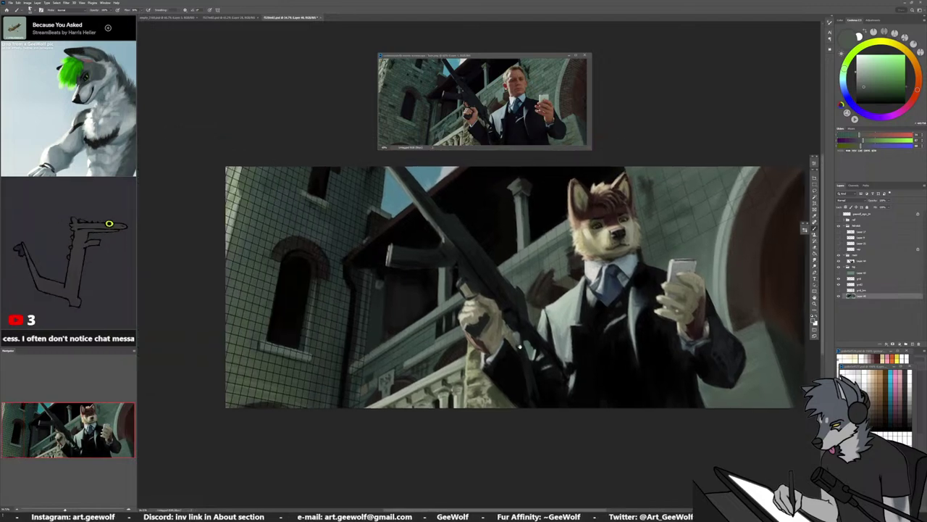
scroll(428, 398, up, 3)
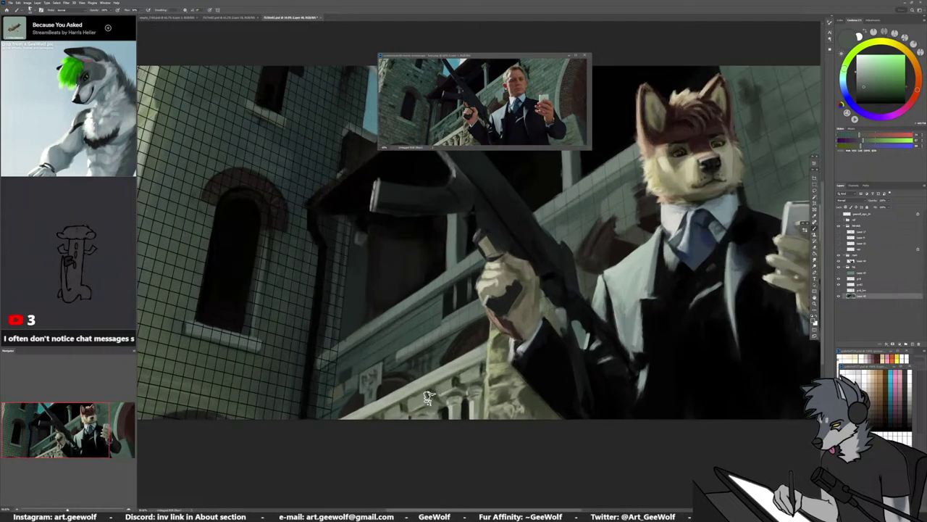
alt+click(435, 364)
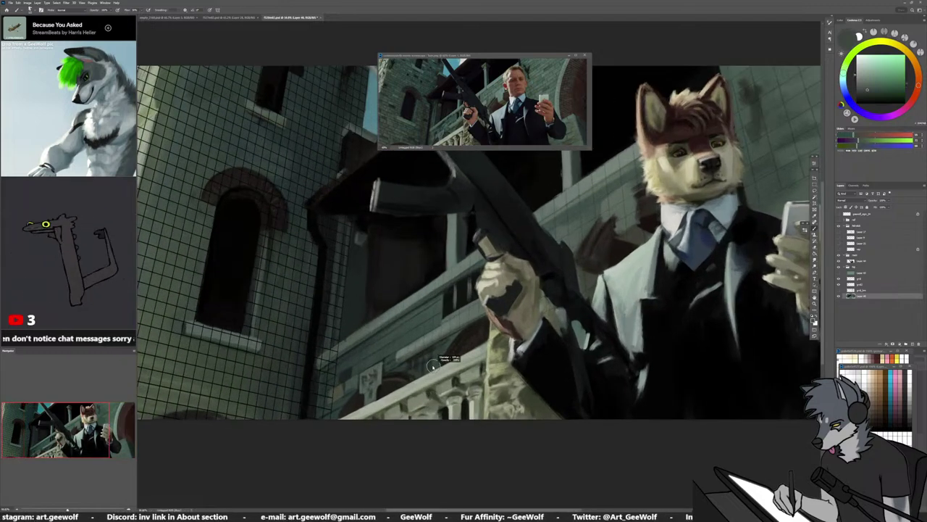
alt+click(402, 366)
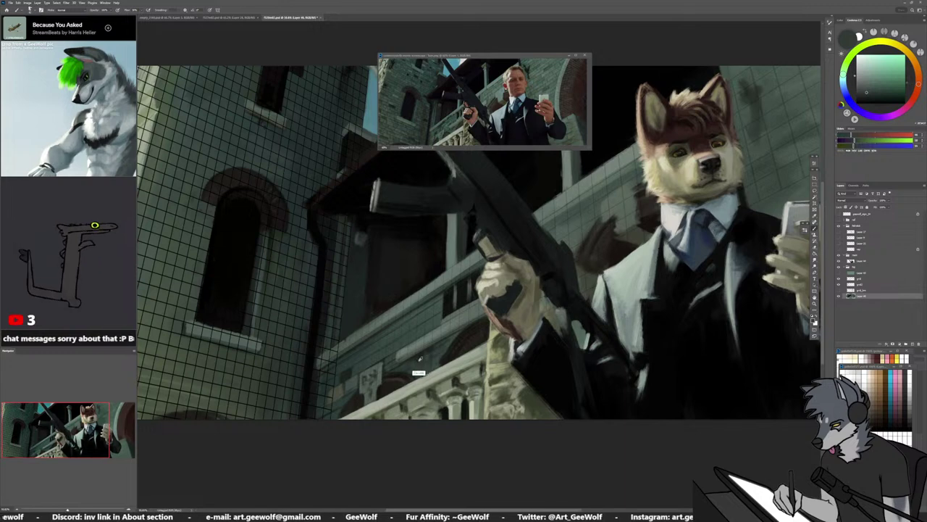
alt+click(419, 360)
alt+click(429, 359)
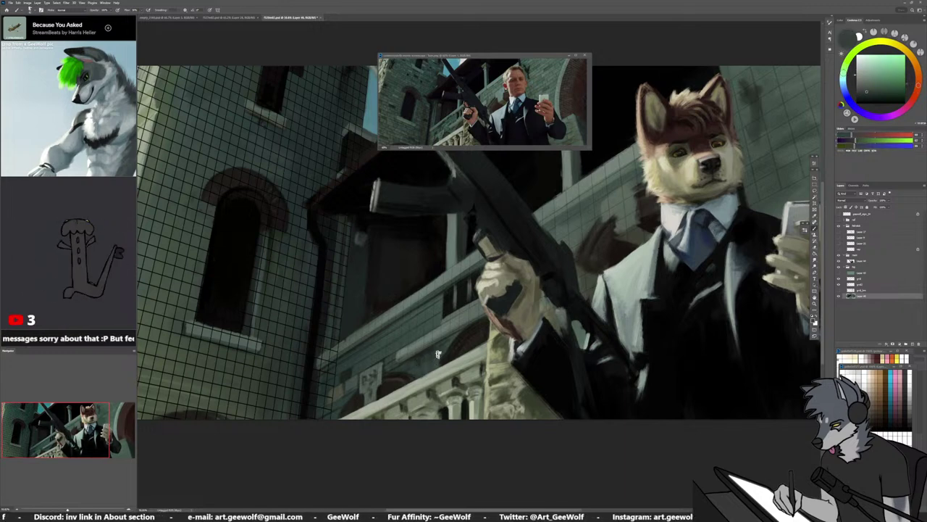
Paint the background in the gap between the raised hand and the rifle with sampled wall green, olive, pale stone and dark tones
drag(605, 312, 479, 407)
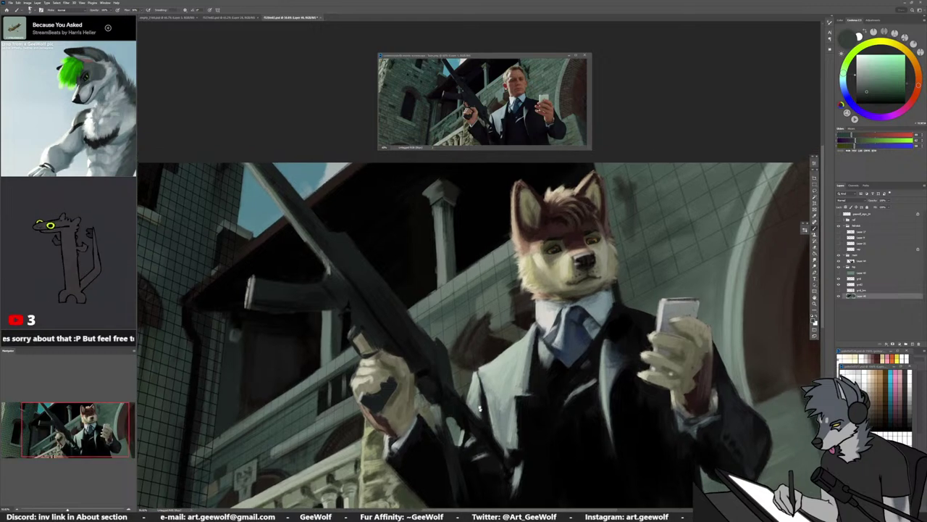
alt+click(464, 323)
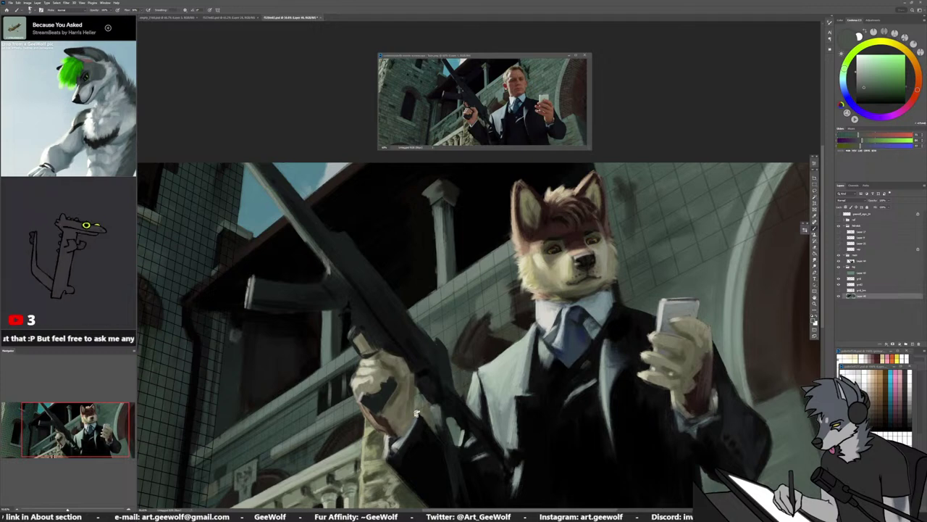
alt+click(339, 476)
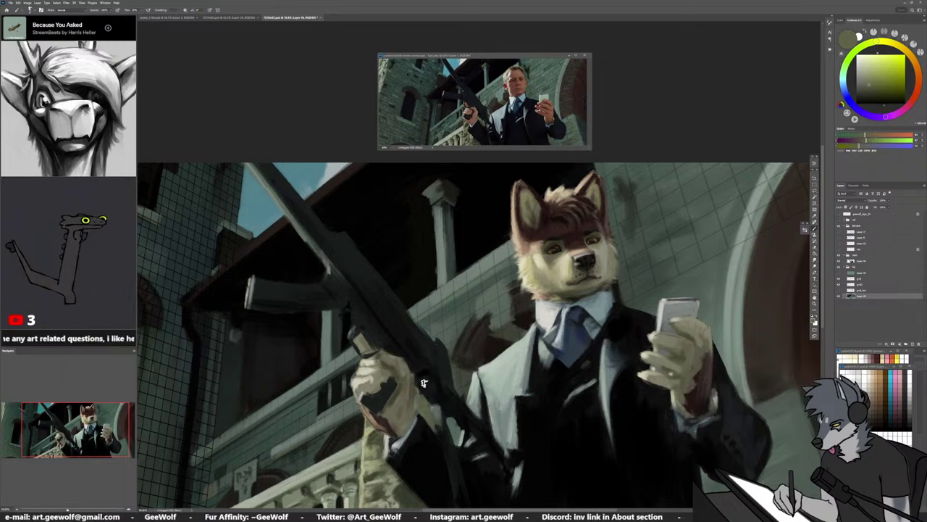
alt+click(457, 375)
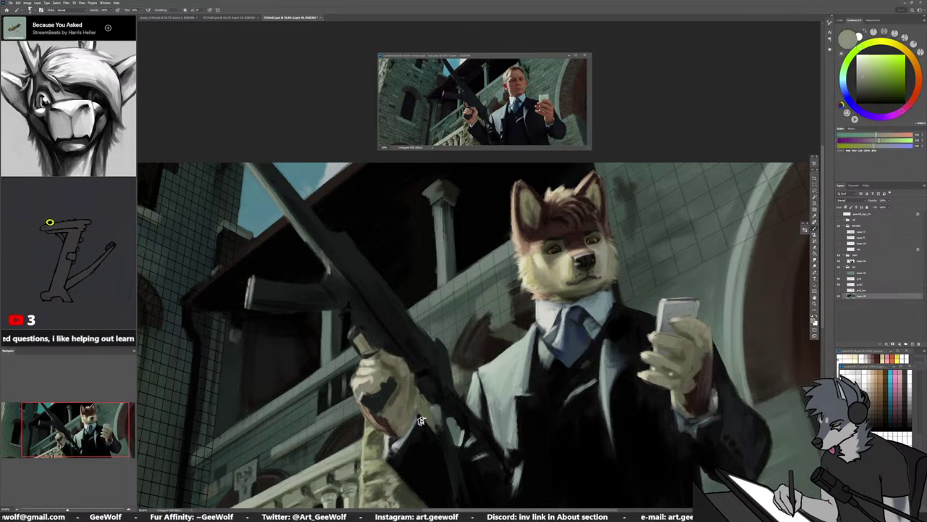
alt+click(334, 476)
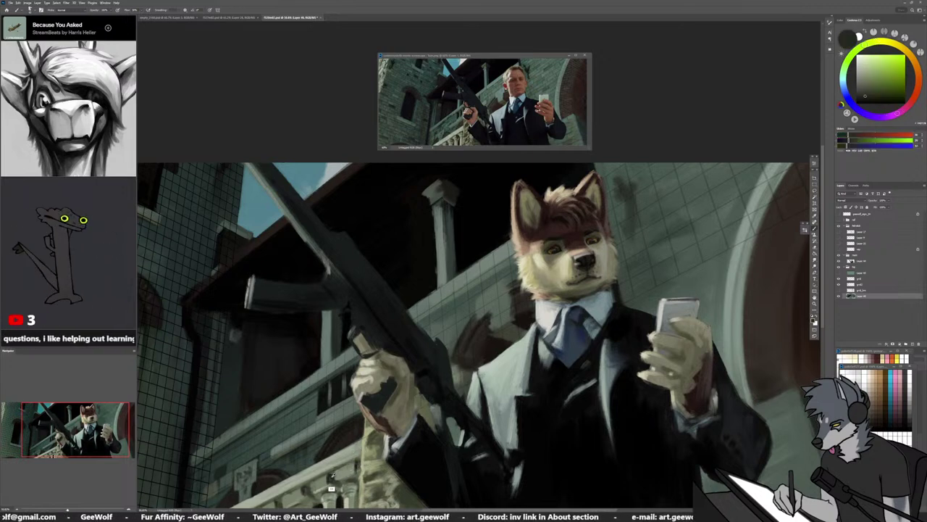
Paint the curved brick rim of the small arch behind the light-side shoulder with sampled dark brown, grey-green and near-black tones
alt+click(462, 366)
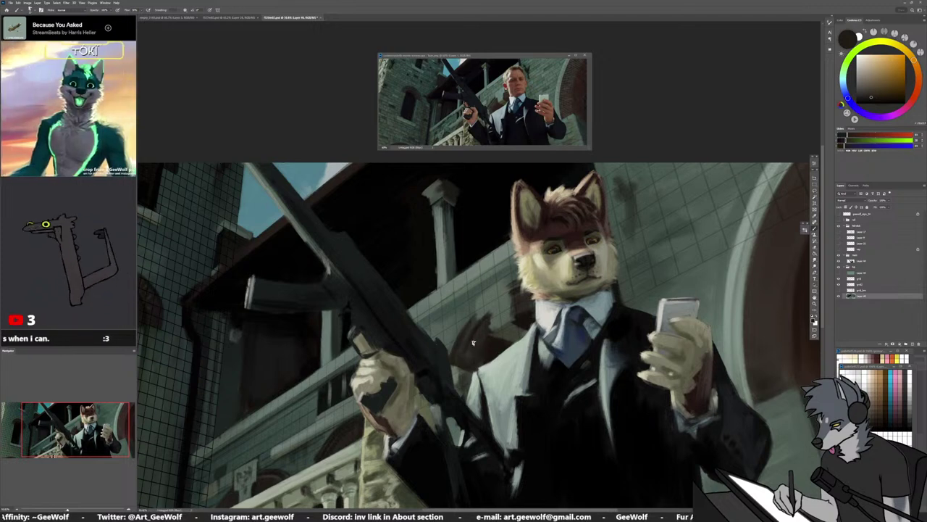
alt+click(487, 310)
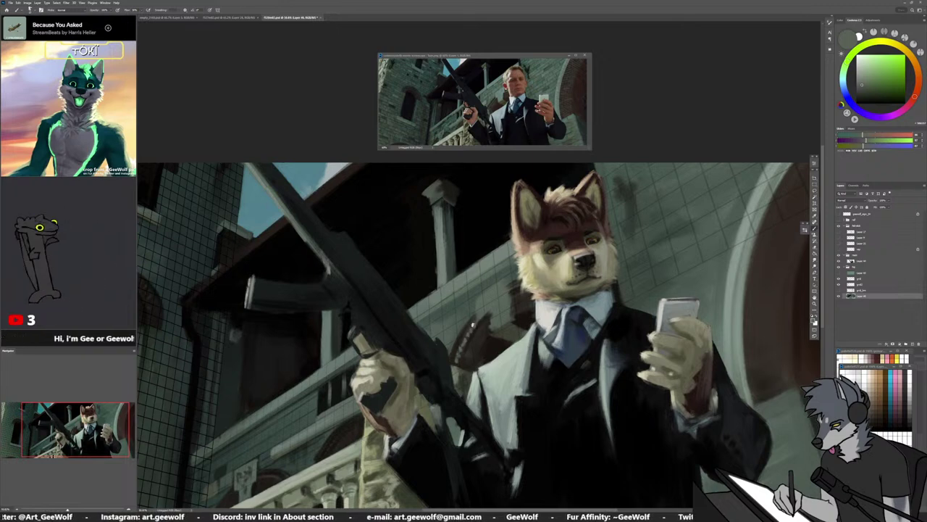
alt+click(476, 316)
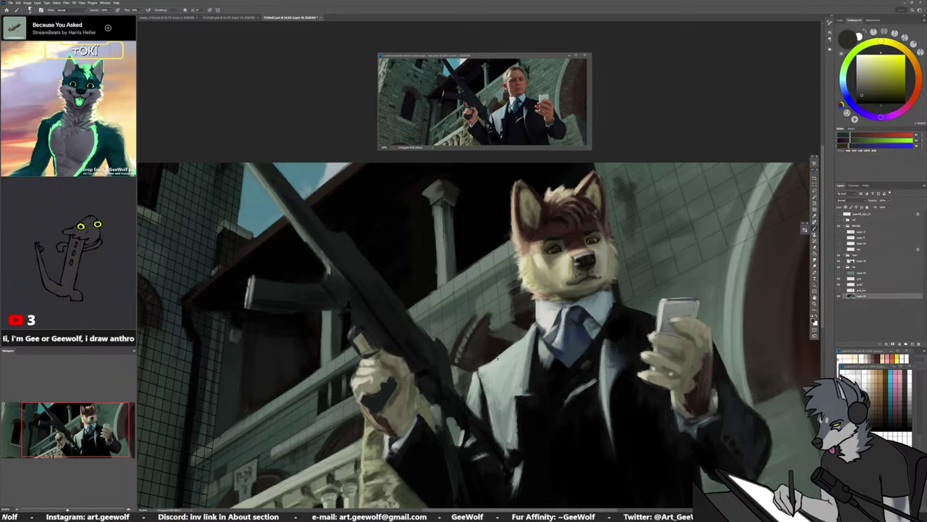
alt+click(785, 348)
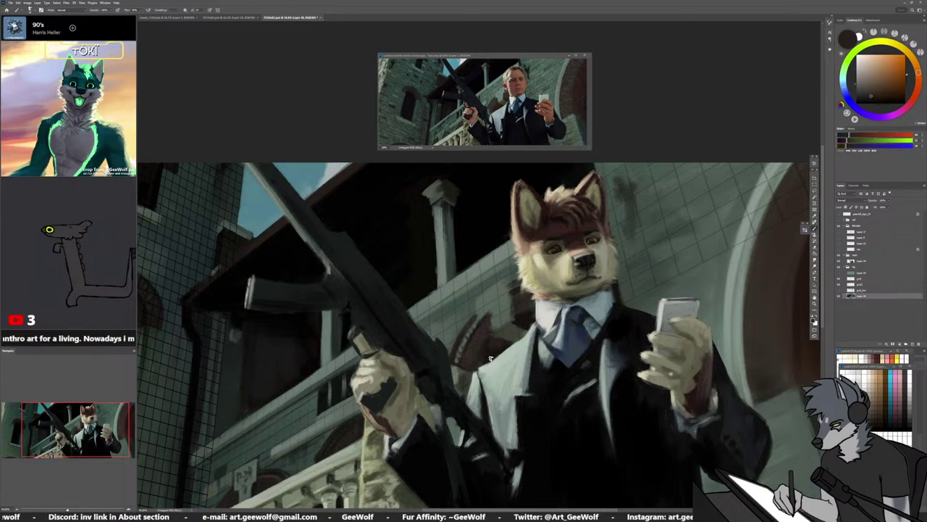
alt+click(522, 322)
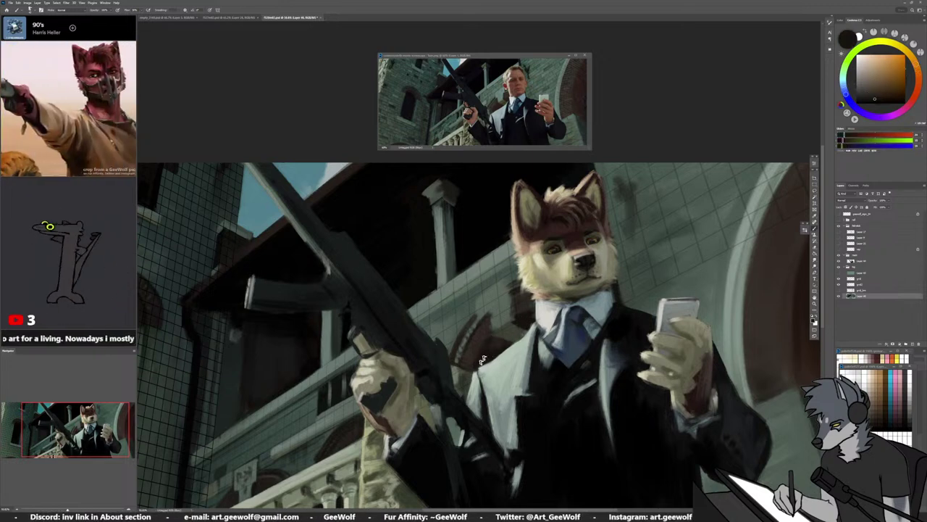
Refine the base of the small arch between the rifle and the shoulder with sampled near-black, dark brown and muted green
alt+right_click(484, 361)
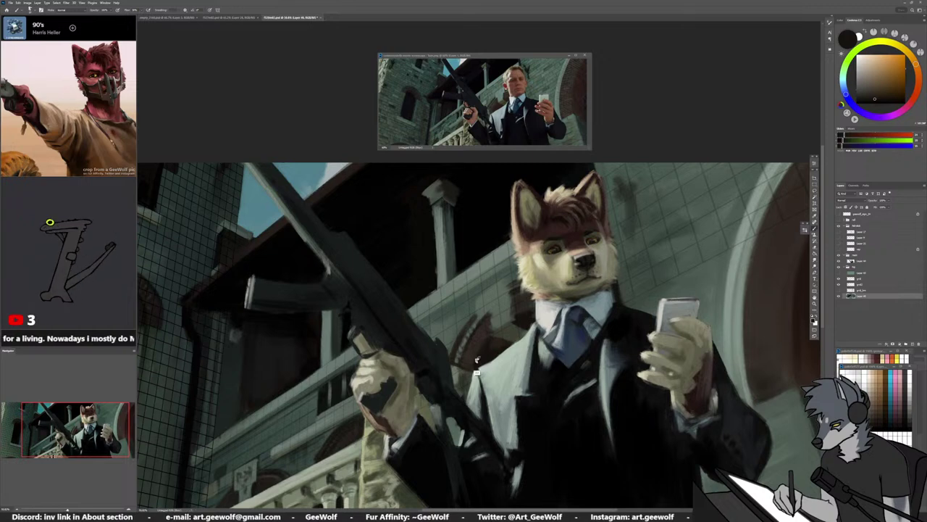
alt+click(472, 376)
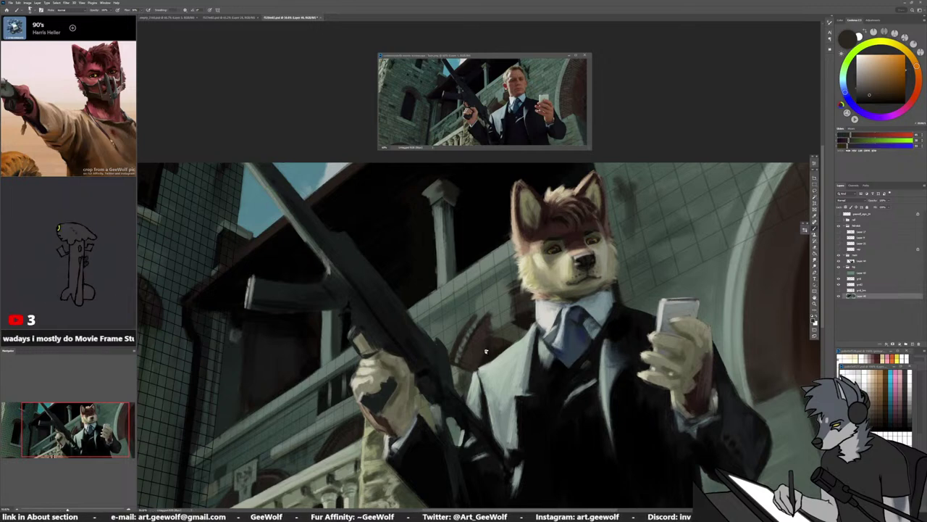
alt+click(486, 350)
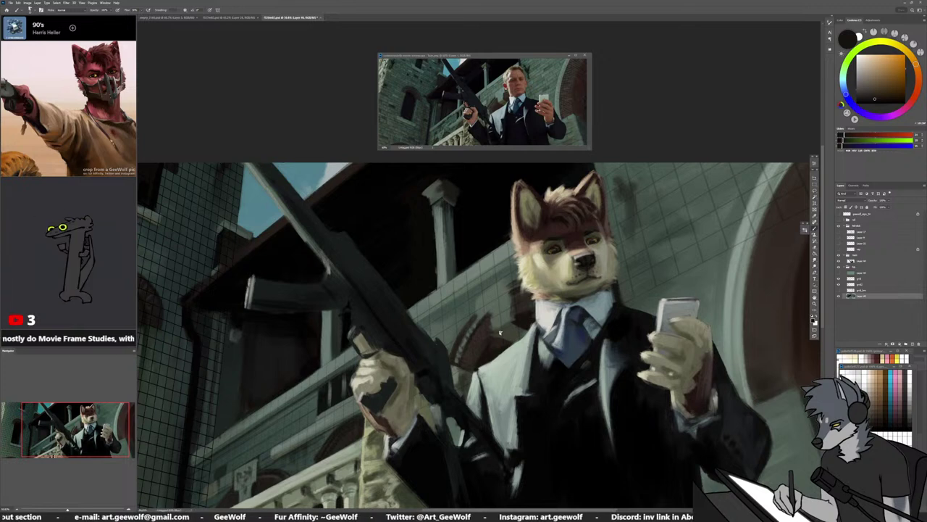
alt+click(463, 373)
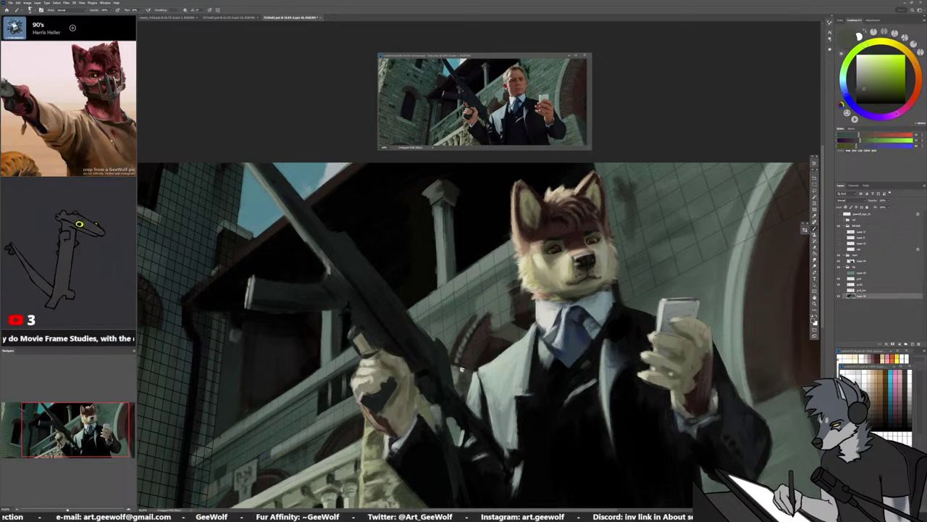
alt+click(467, 372)
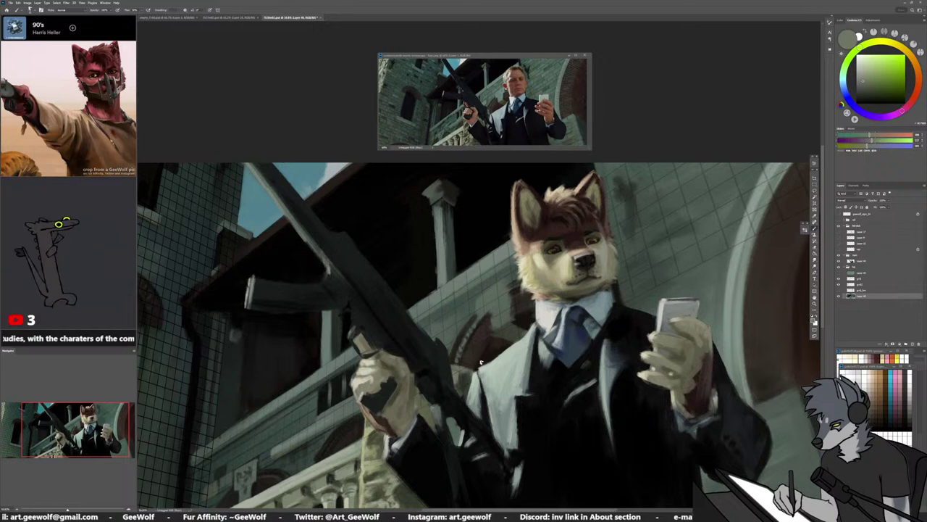
alt+click(472, 365)
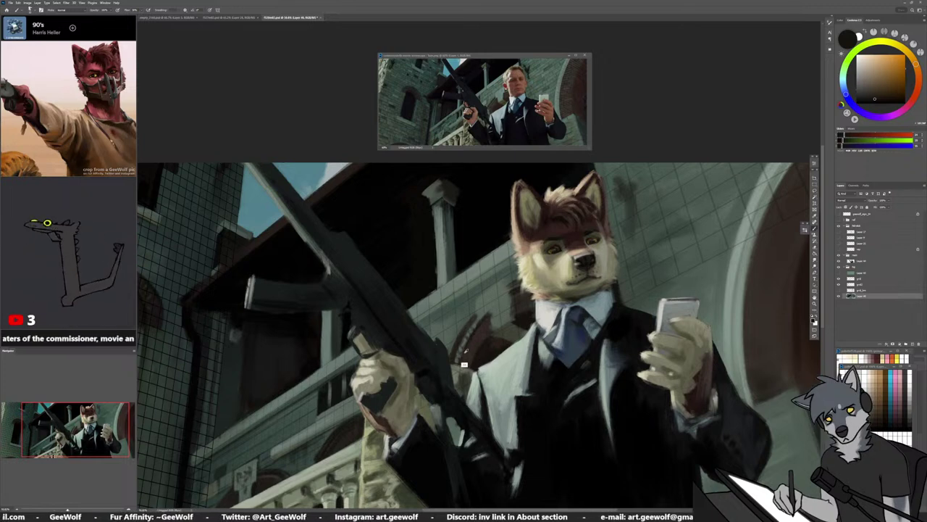
Clean up the curved edges of the small arch's rim with sampled dark olive-brown and near-black strokes
alt+click(466, 354)
drag(468, 337, 477, 326)
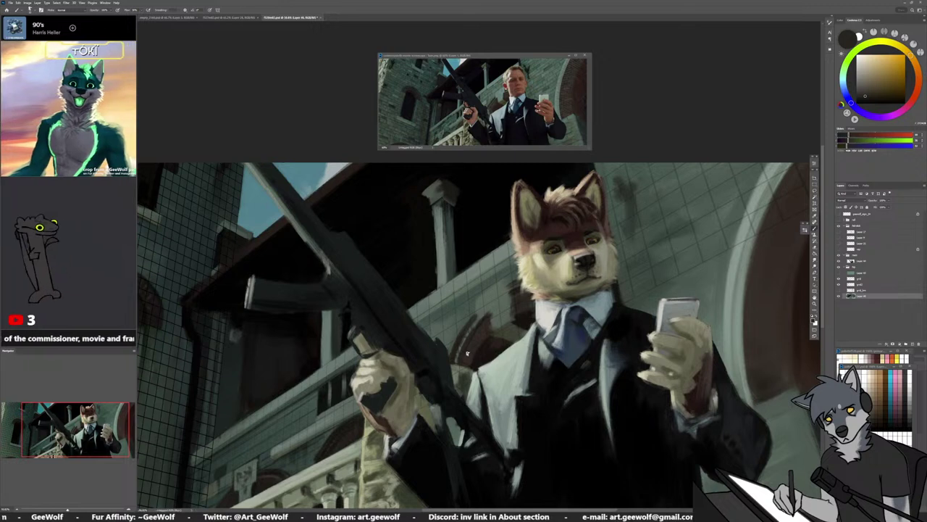
alt+click(466, 356)
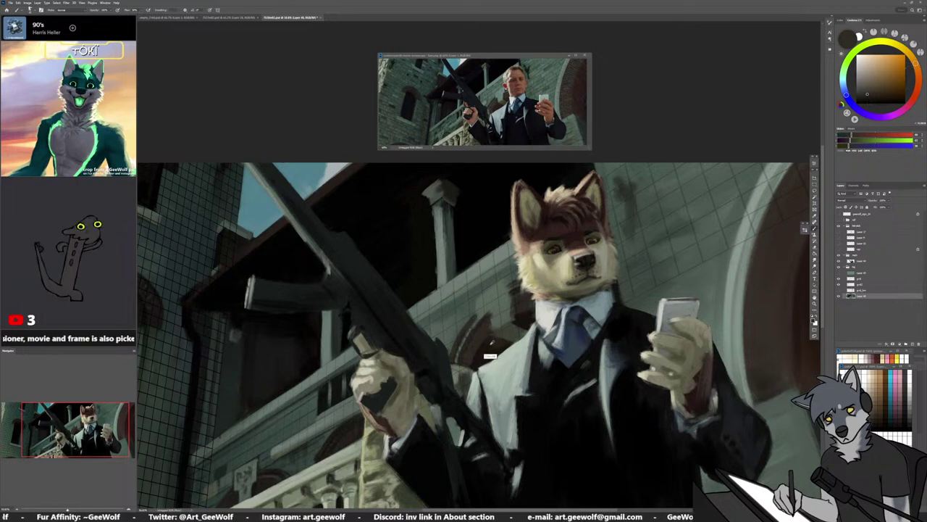
alt+click(472, 322)
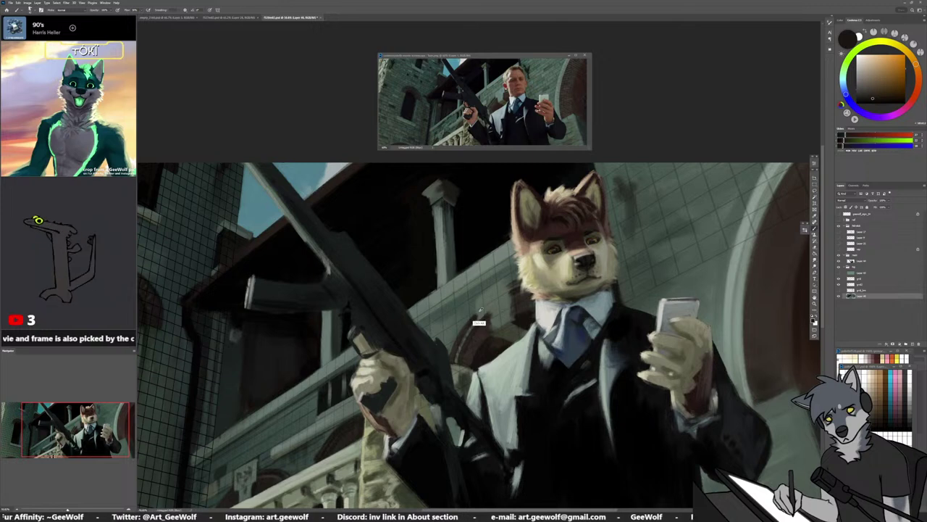
Paint pale grey-green stone blocks on the wall above the small arch, using sampled wall colours and dark gaps between them
alt+click(470, 276)
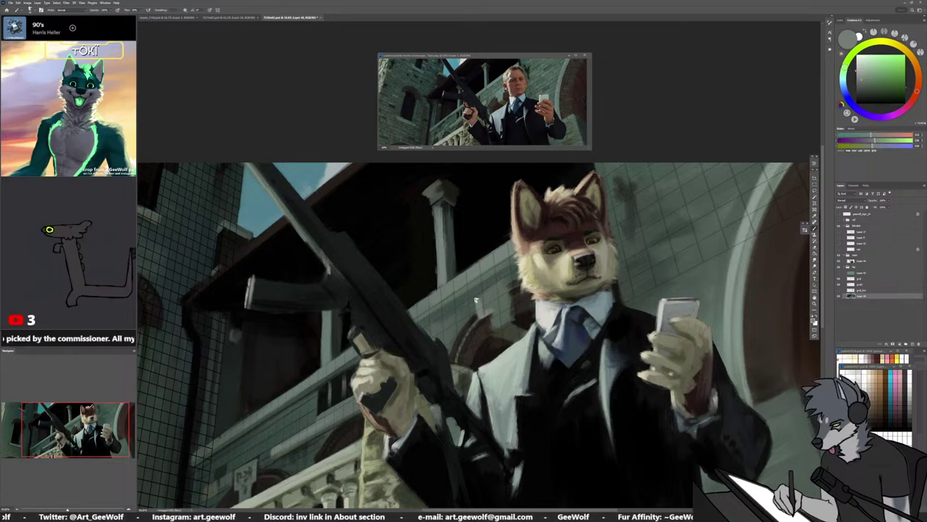
alt+click(486, 298)
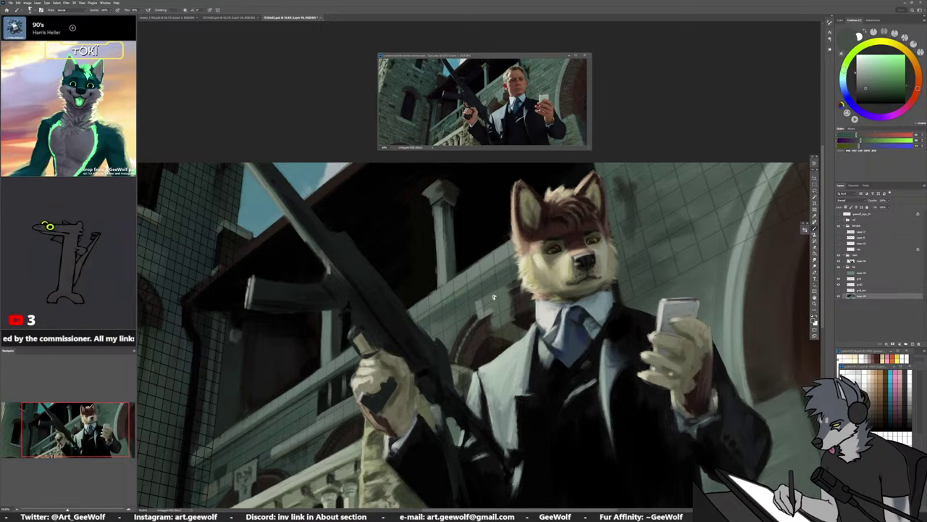
alt+click(478, 304)
drag(482, 301, 504, 296)
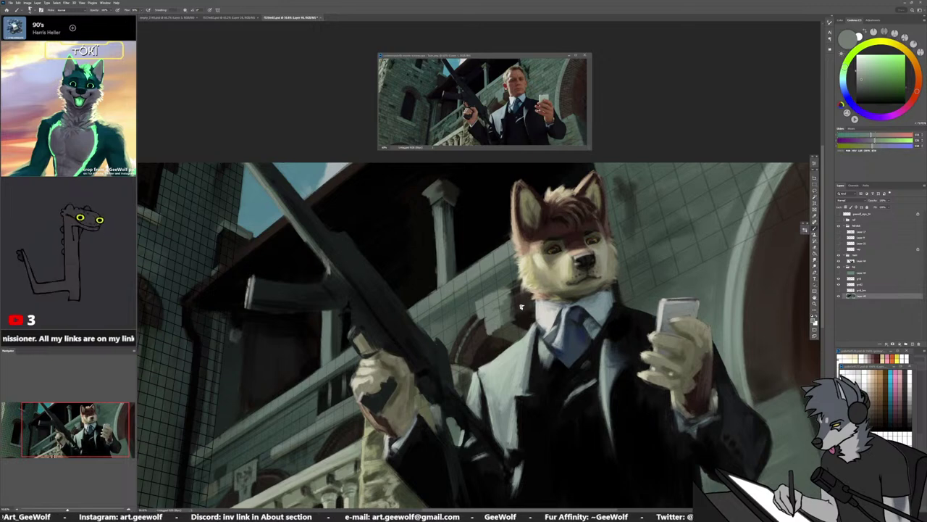
alt+click(513, 310)
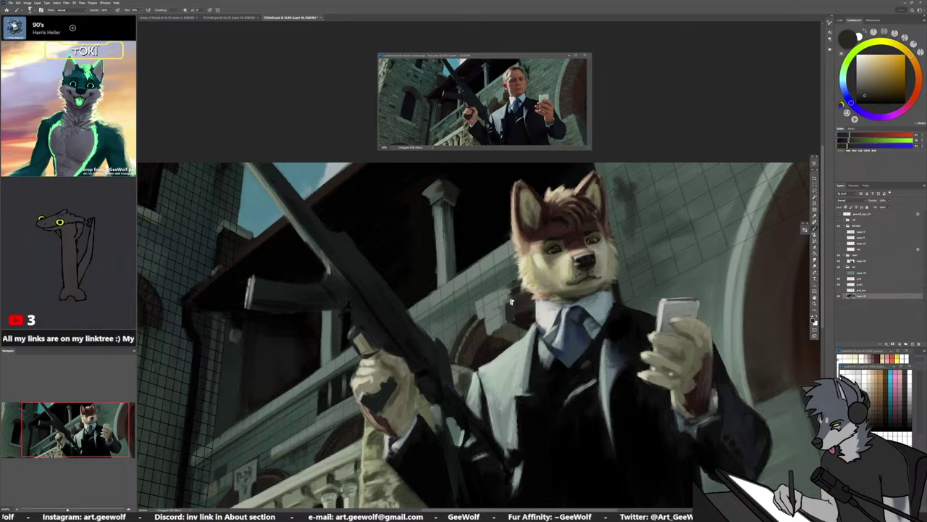
alt+click(507, 303)
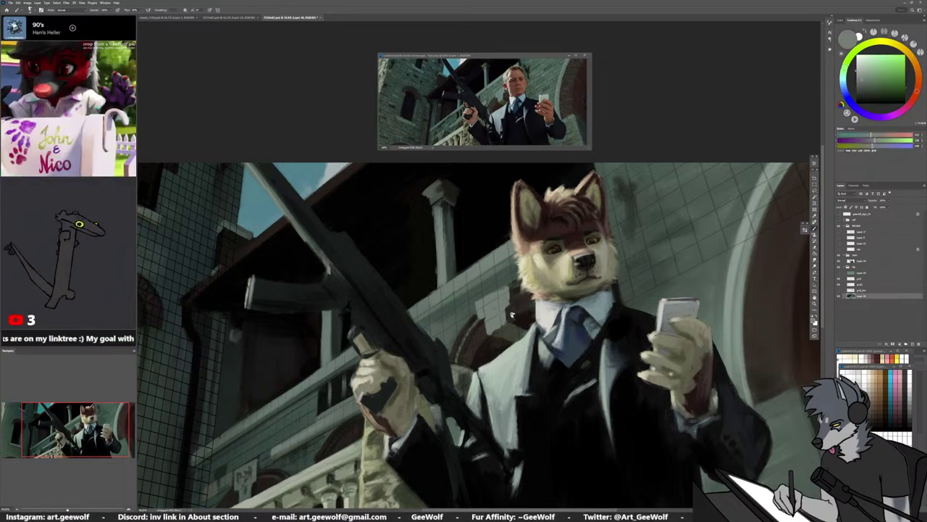
Shape the dark stones between the small arch and the shirt collar, and sharpen the adjoining pale block with sampled green
alt+click(510, 325)
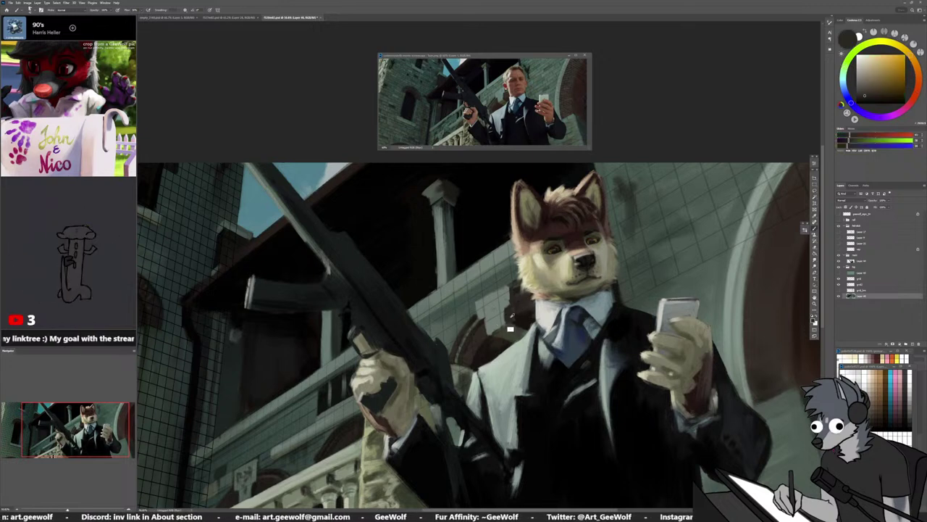
alt+click(509, 318)
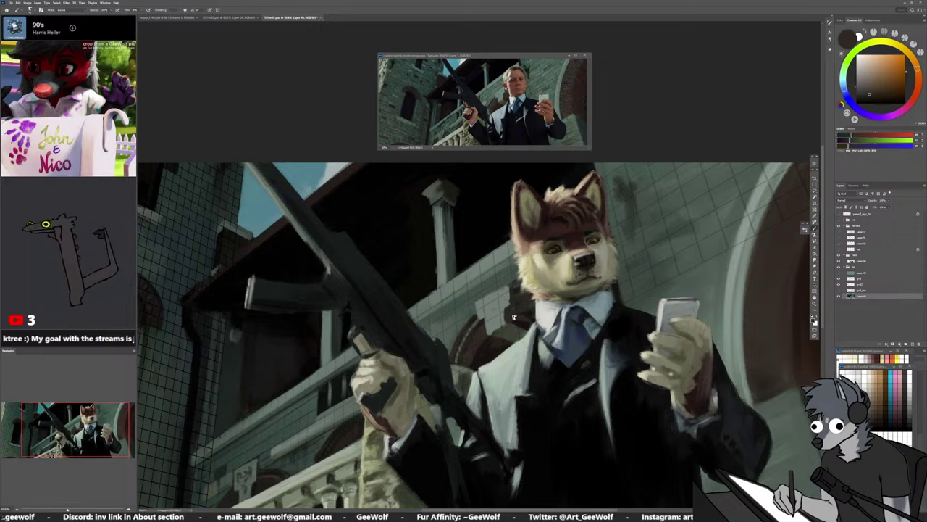
alt+click(517, 325)
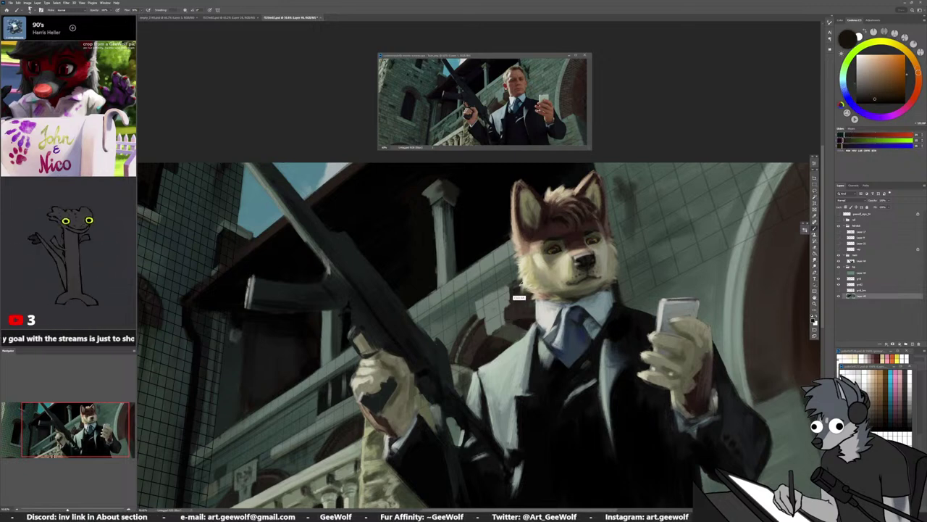
alt+click(509, 292)
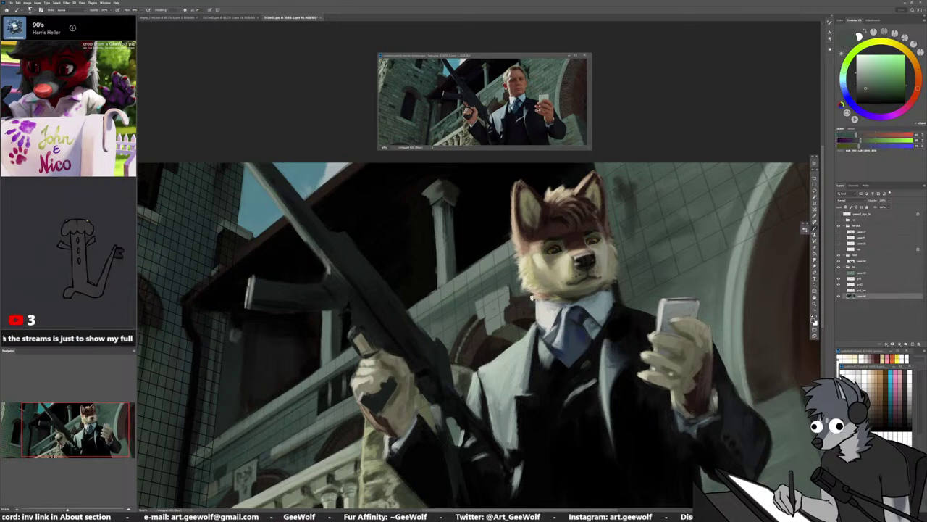
alt+click(507, 296)
drag(509, 292, 508, 305)
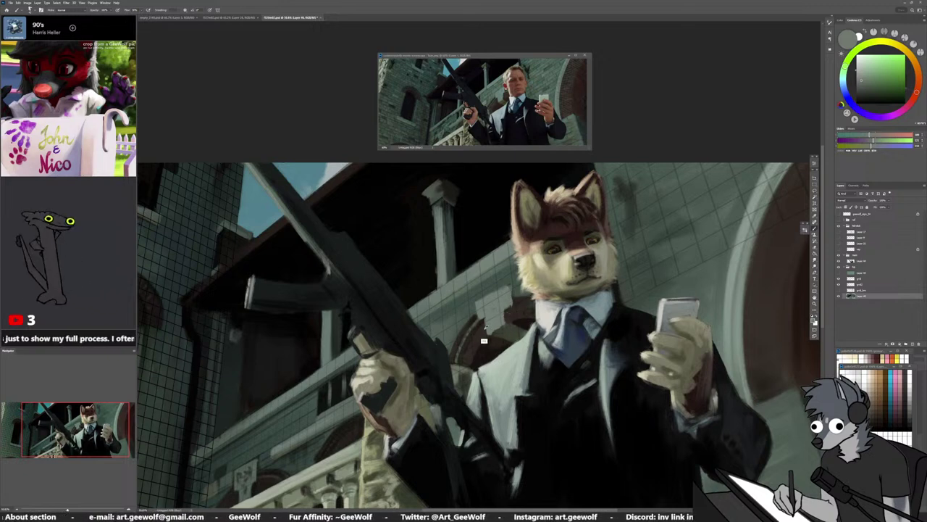
Refine the top of the small arch and the stonework below the chin with sampled dark browns, near-black and wall green
alt+click(484, 328)
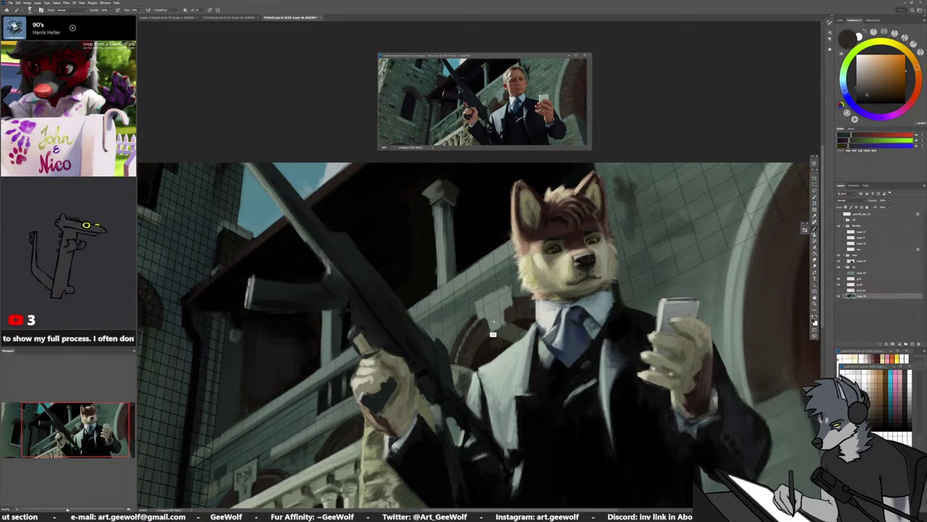
alt+click(486, 336)
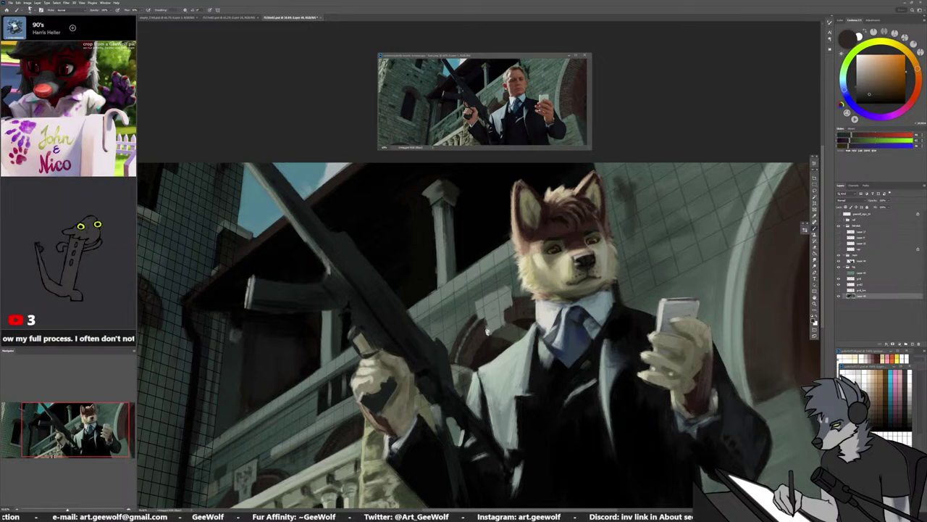
alt+click(507, 309)
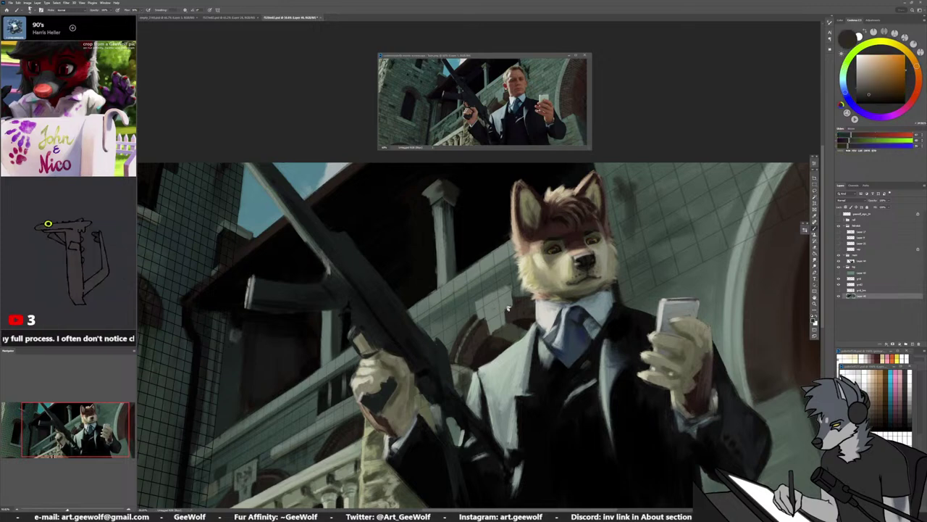
alt+click(515, 310)
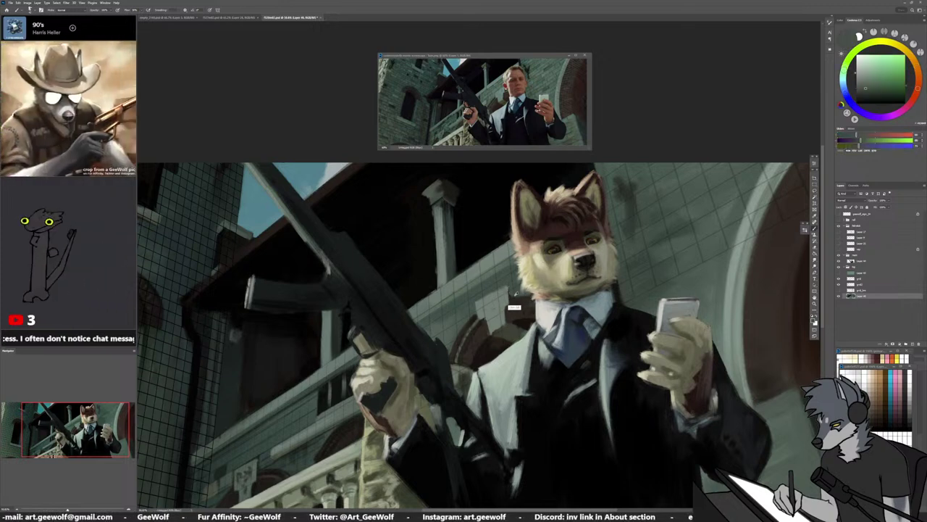
alt+click(517, 299)
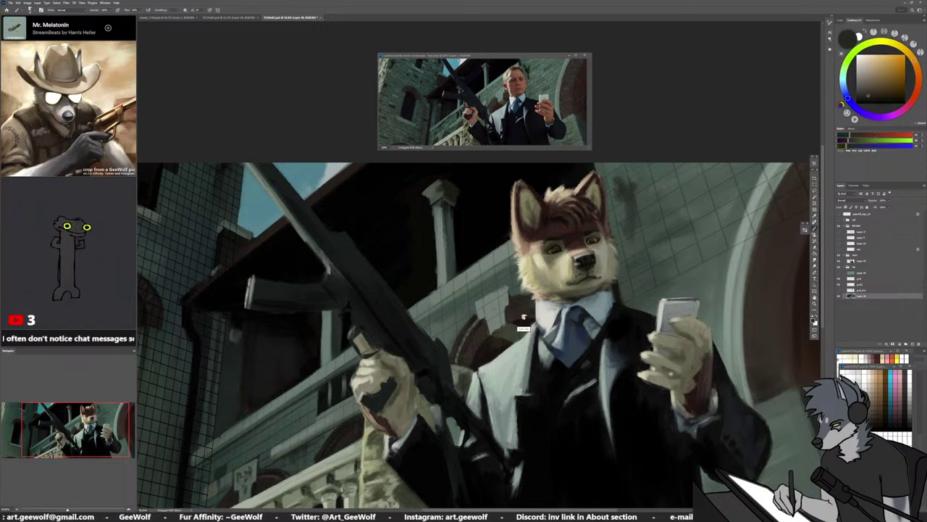
alt+click(522, 323)
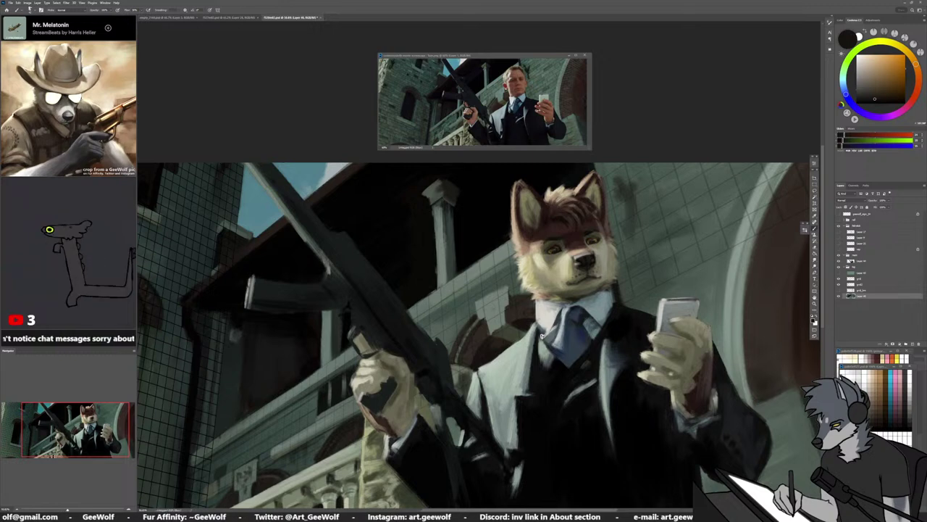
Touch up the blocks beside the collar with sampled muted green and pale grey-green
alt+click(492, 312)
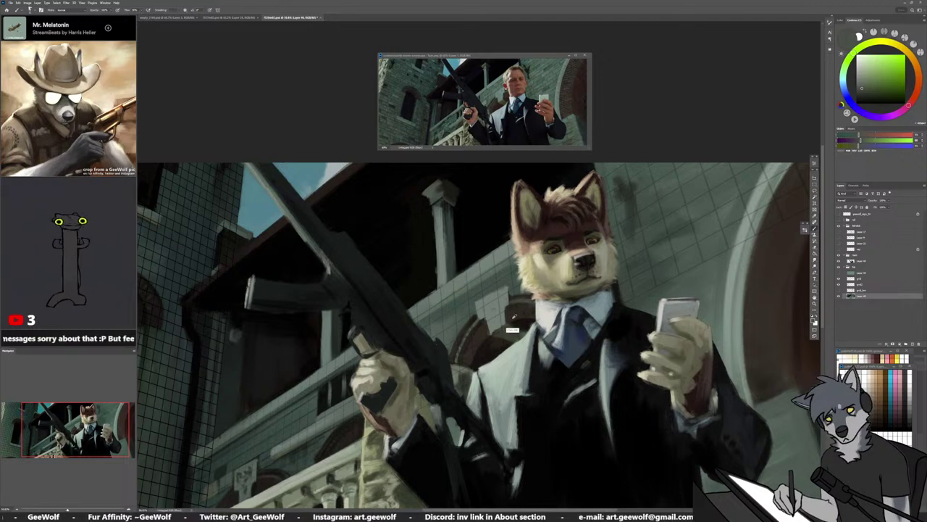
alt+click(534, 299)
alt+click(510, 316)
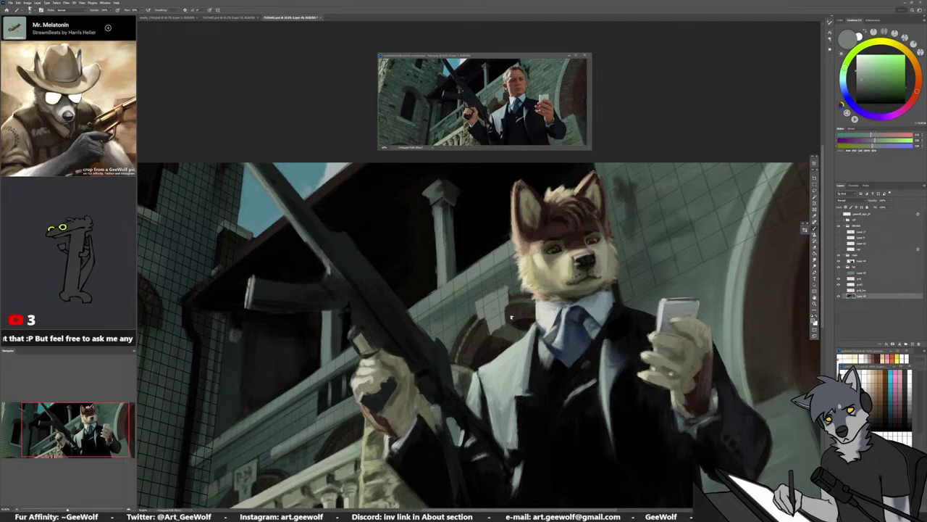
Lasso the small arch and surrounding stonework behind the shoulder, shift the selected area slightly toward the collar, and deselect it
key(l)
mouse_move(531, 399)
mouse_down()
mouse_move(438, 391)
mouse_move(572, 312)
mouse_move(524, 410)
mouse_up()
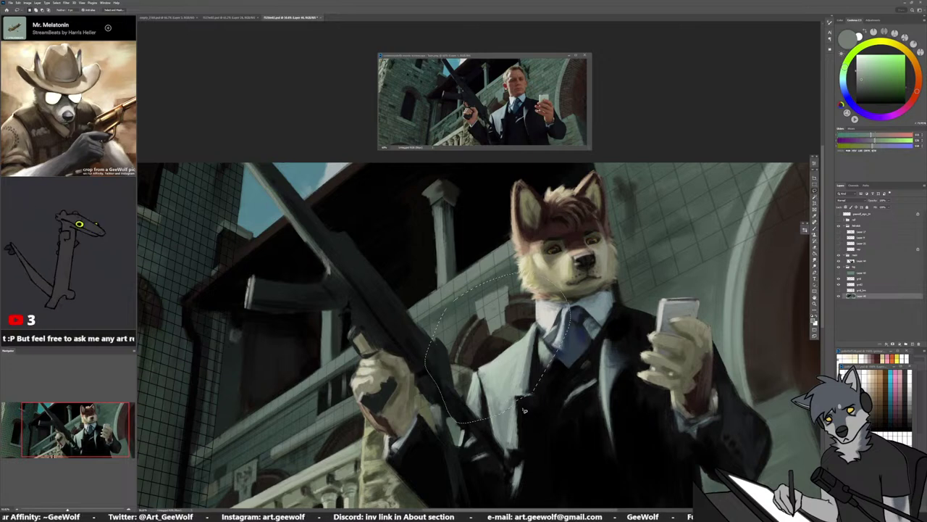
ctrl+drag(486, 357, 496, 354)
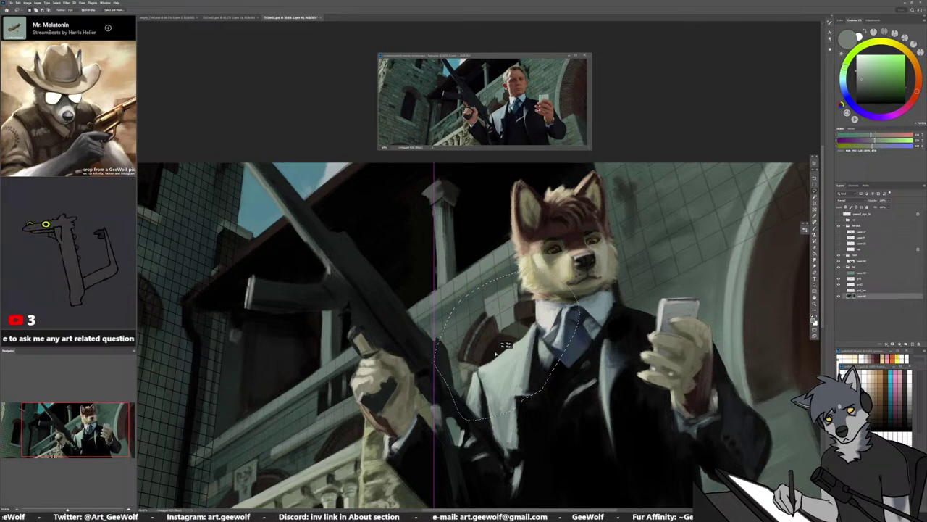
drag(495, 354, 495, 354)
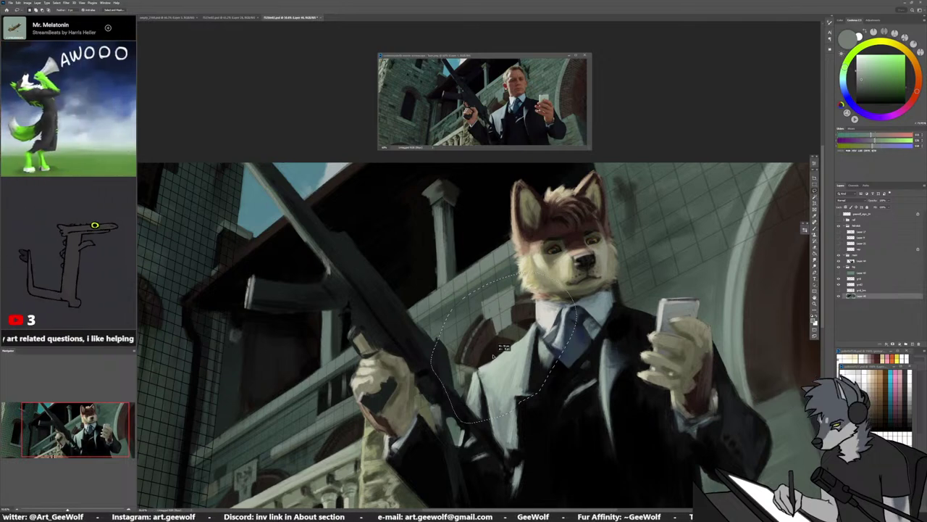
drag(495, 355, 511, 328)
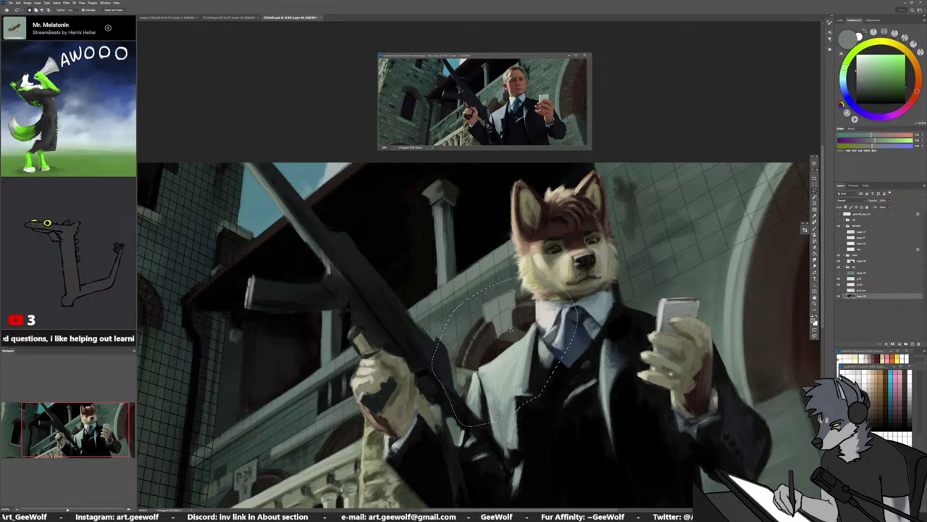
key(ctrl+d)
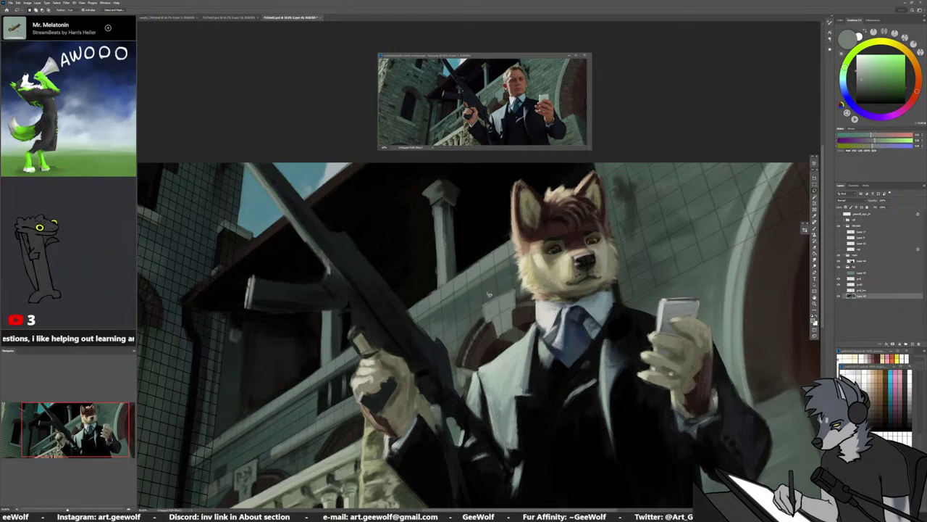
Define the dark brown stones along the rifle side of the small arch with sampled dark browns and near-black
key(b)
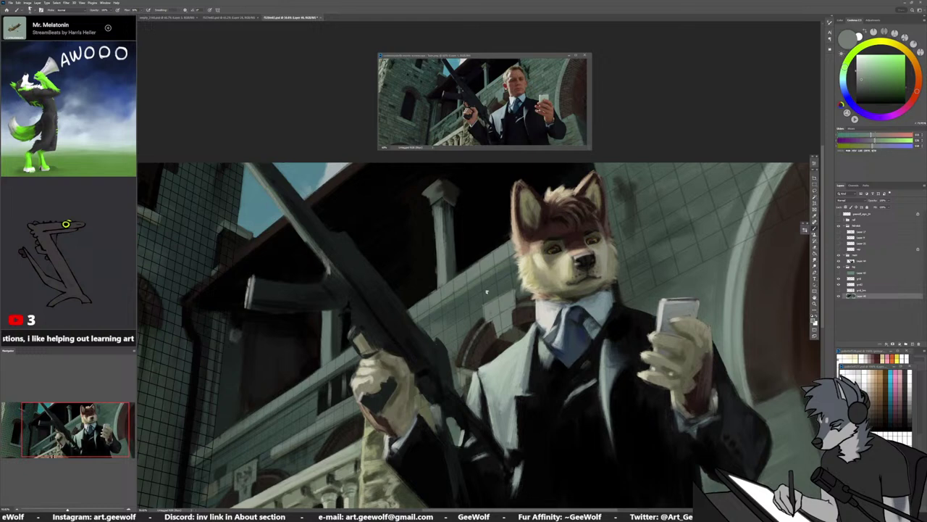
alt+click(462, 354)
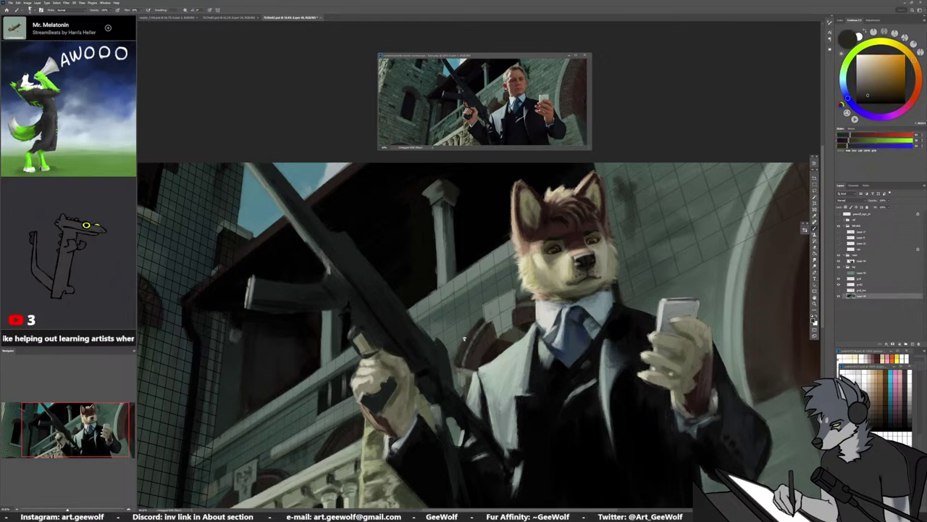
alt+click(465, 359)
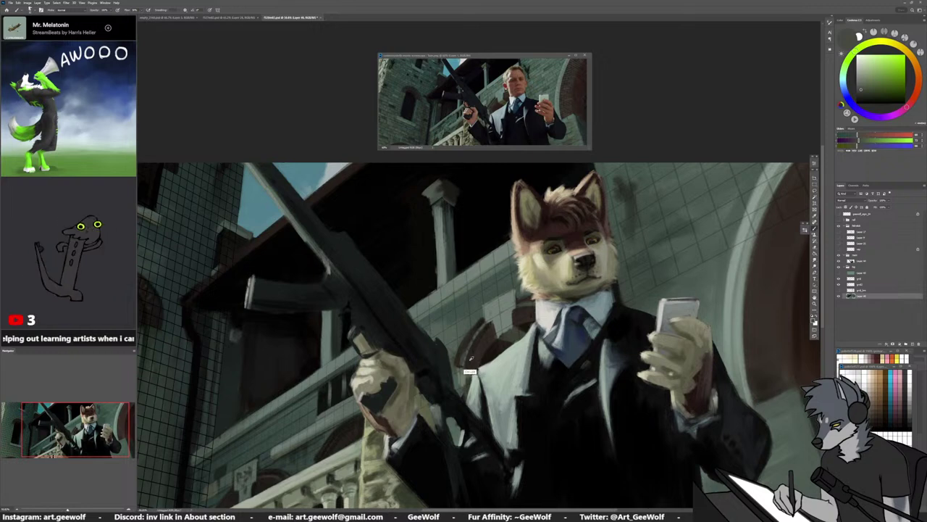
alt+click(470, 363)
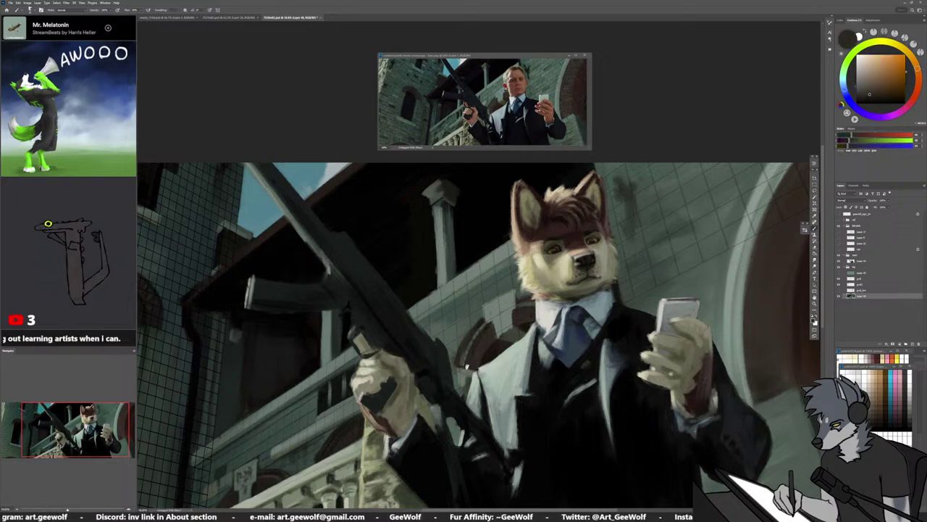
alt+click(496, 356)
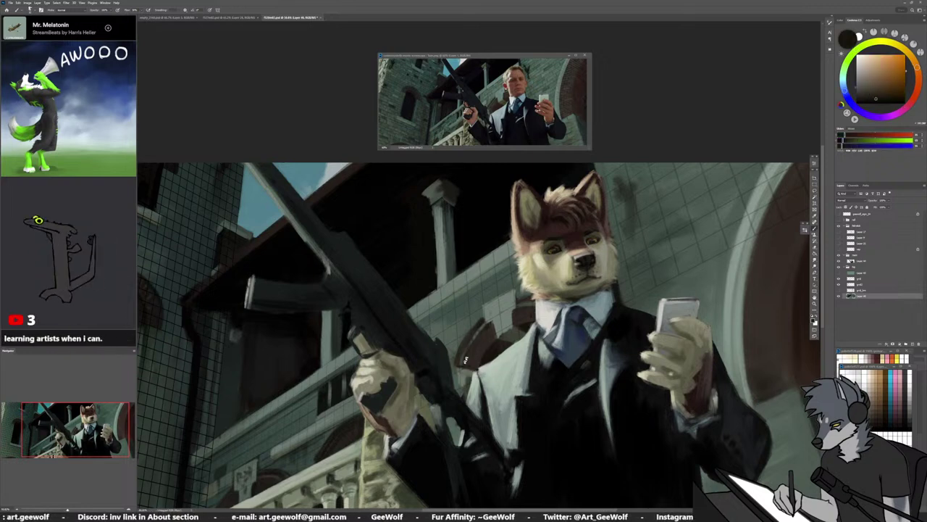
alt+click(477, 360)
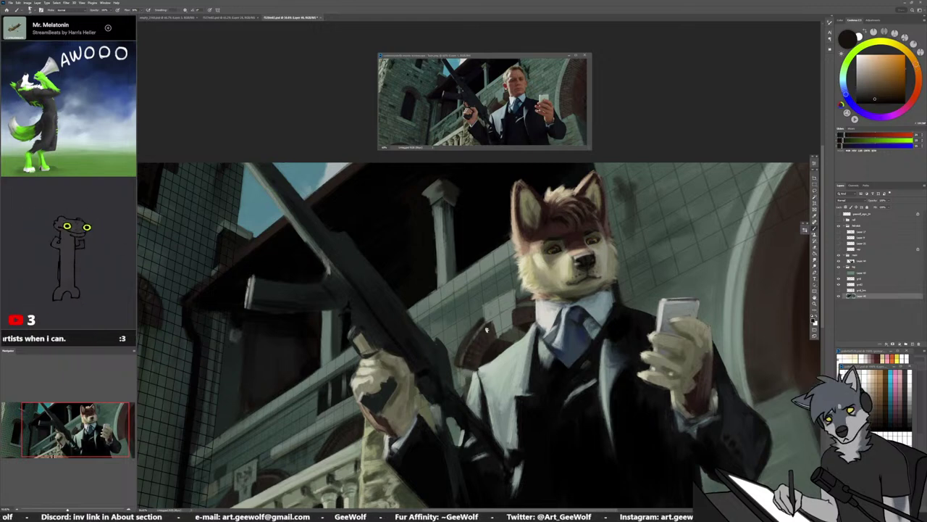
alt+click(473, 363)
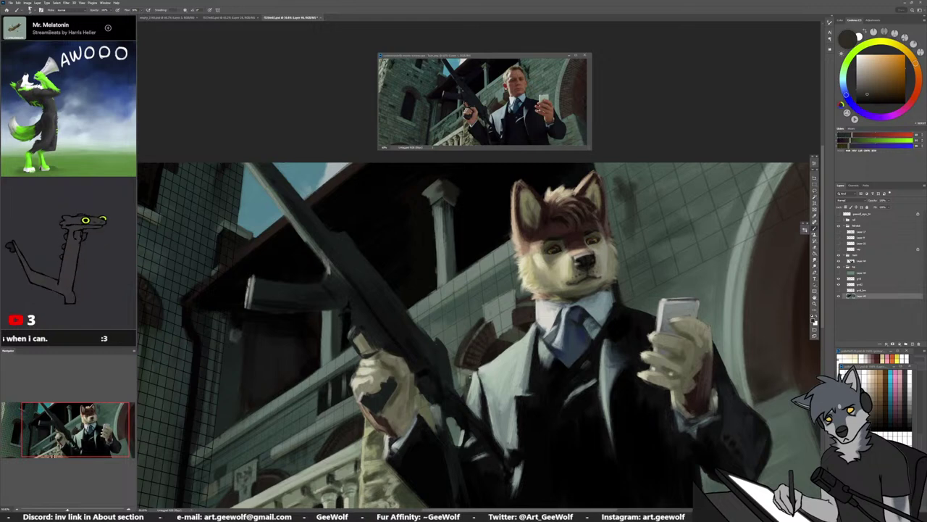
Paint the stonework at the foot of the small arch, between rifle and shoulder, with sampled pale grey-green and darker muted greens
alt+click(468, 371)
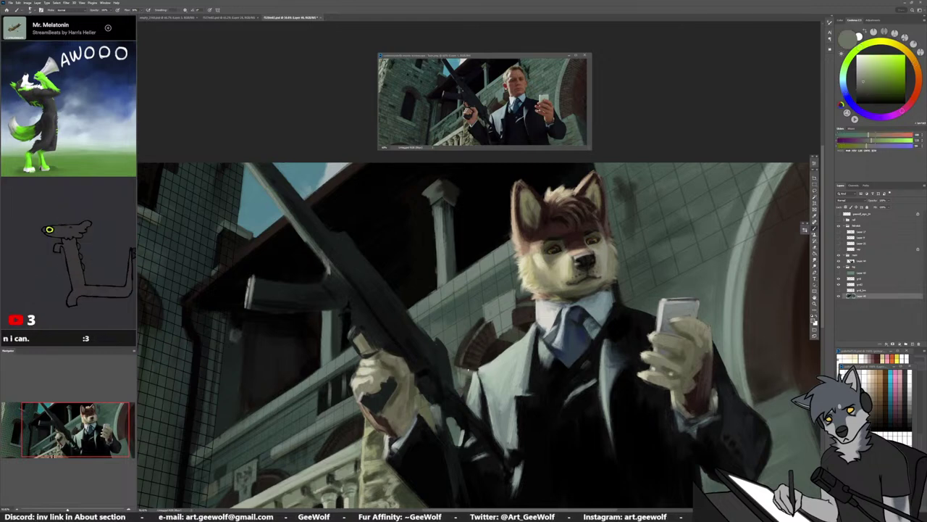
alt+click(457, 375)
alt+click(466, 379)
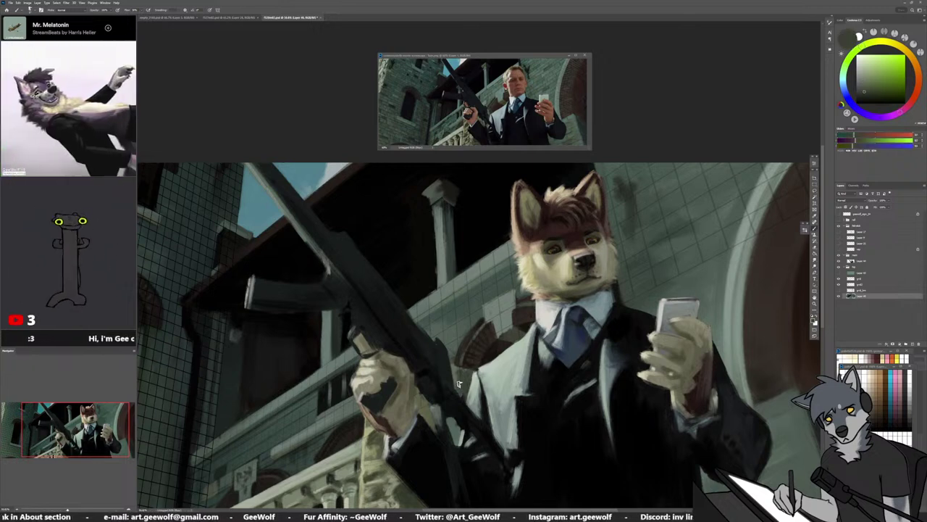
alt+click(416, 463)
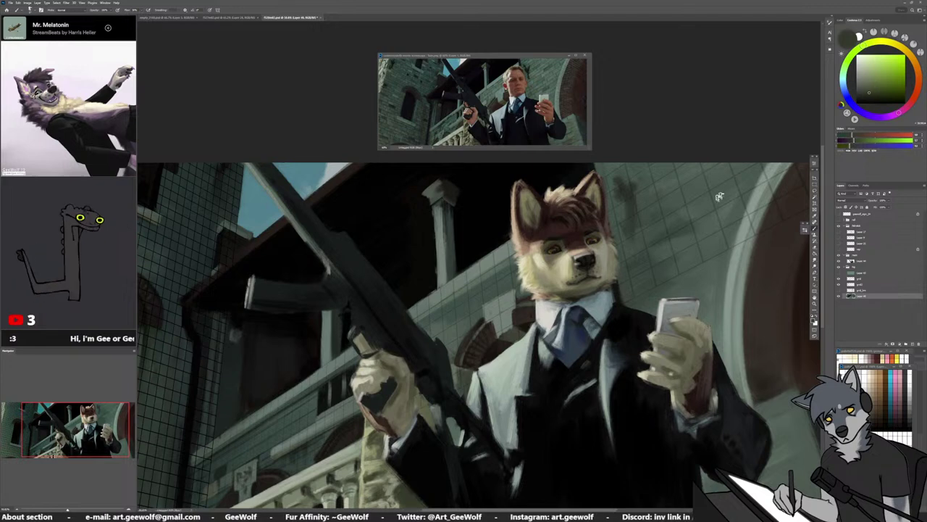
click(865, 95)
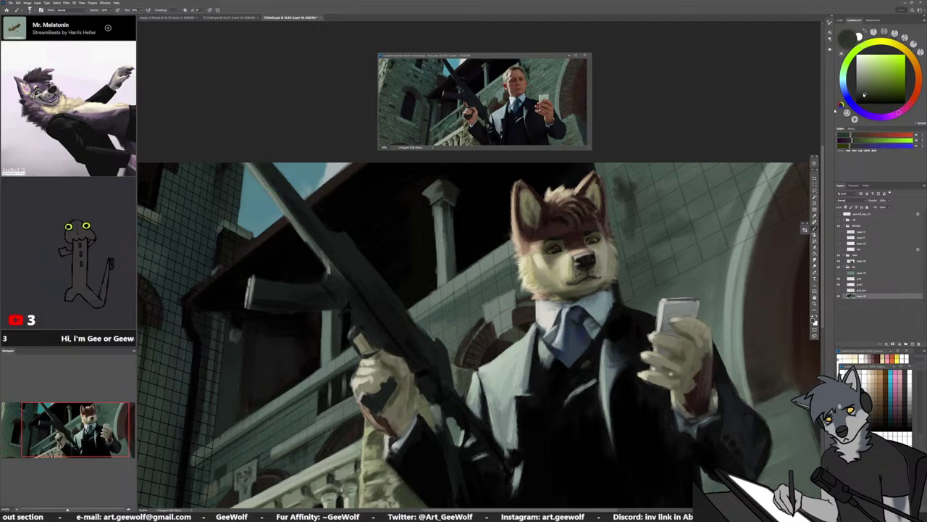
alt+click(451, 375)
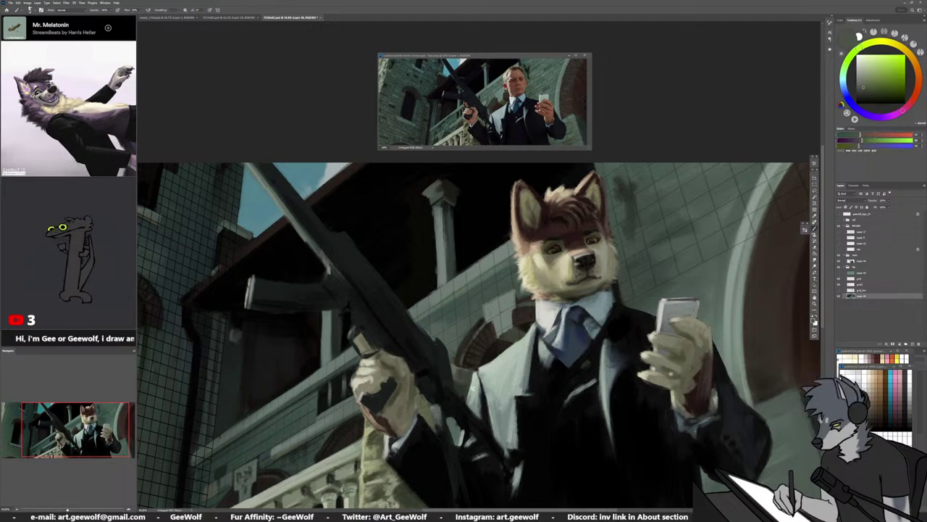
Refine the gap between the rifle and the jacket shoulder and the arch's outer edge with sampled near-black, grey-green and wall green
alt+click(448, 410)
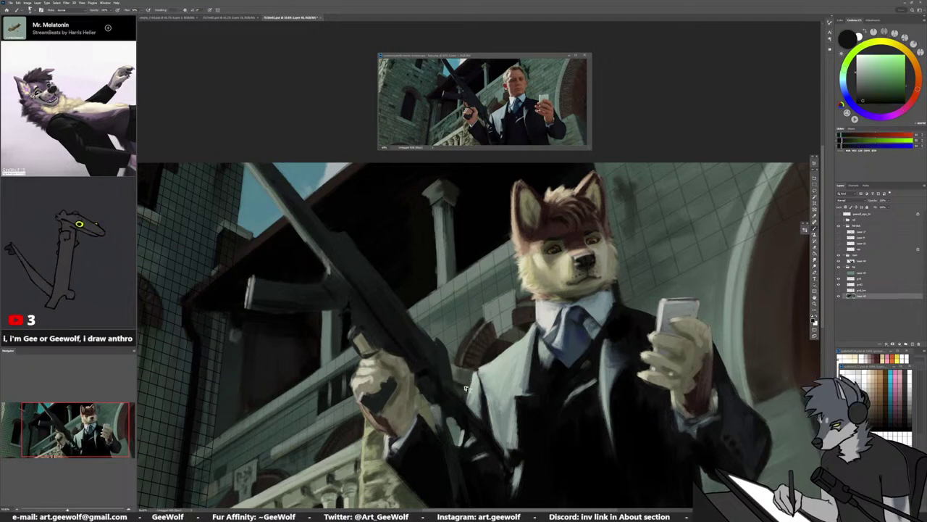
alt+click(450, 367)
alt+click(452, 377)
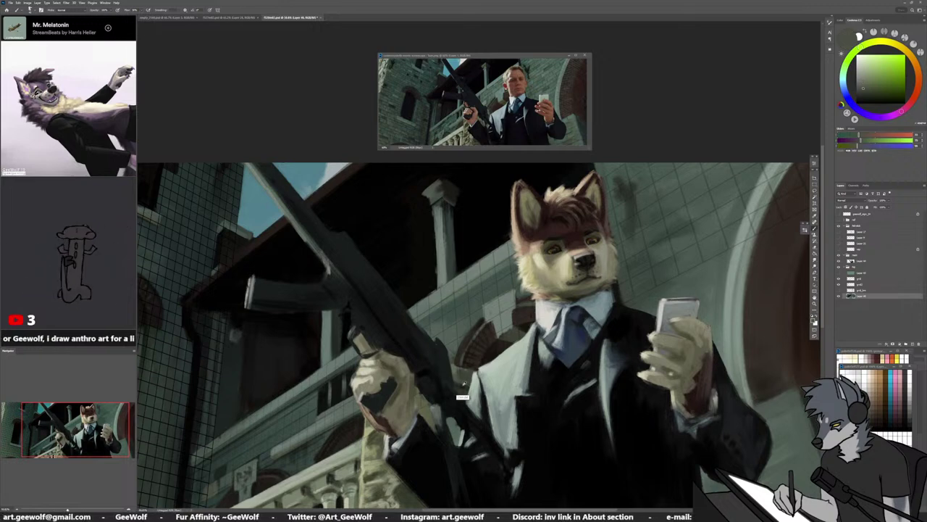
alt+click(461, 379)
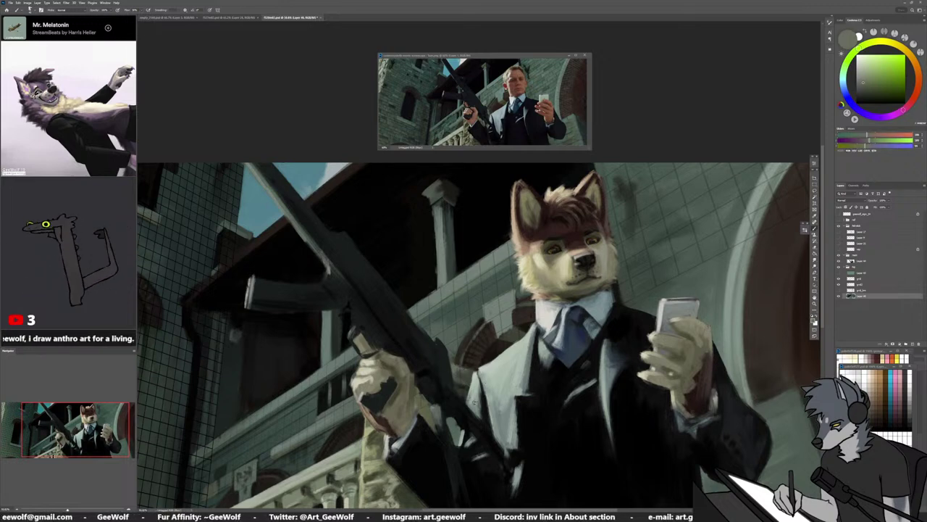
alt+click(453, 335)
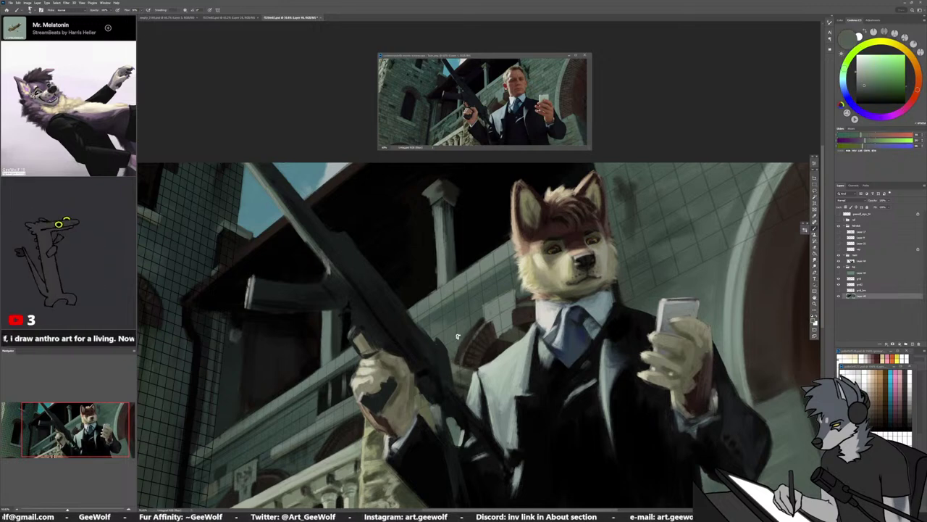
alt+click(457, 356)
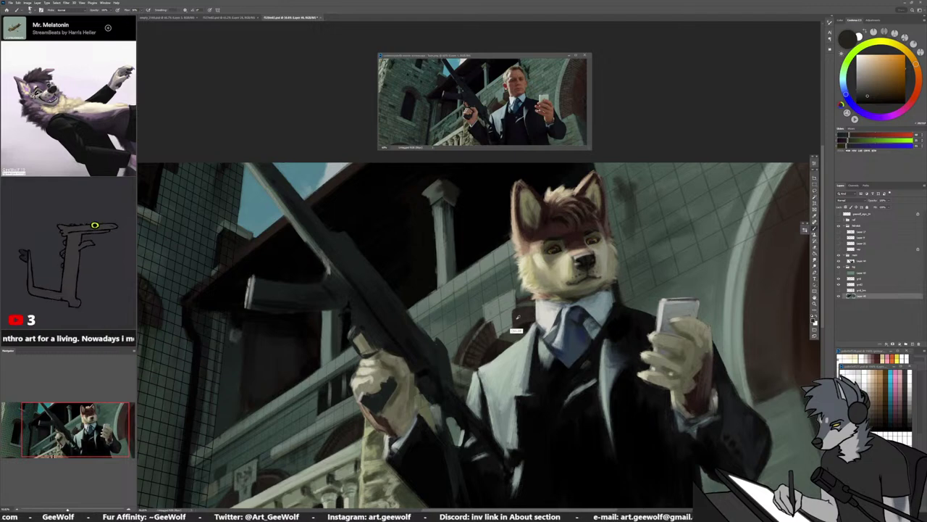
Rework the dark stones between the small arch and the shirt collar with sampled reddish brown, near-black and dark olive
alt+click(517, 318)
alt+click(519, 316)
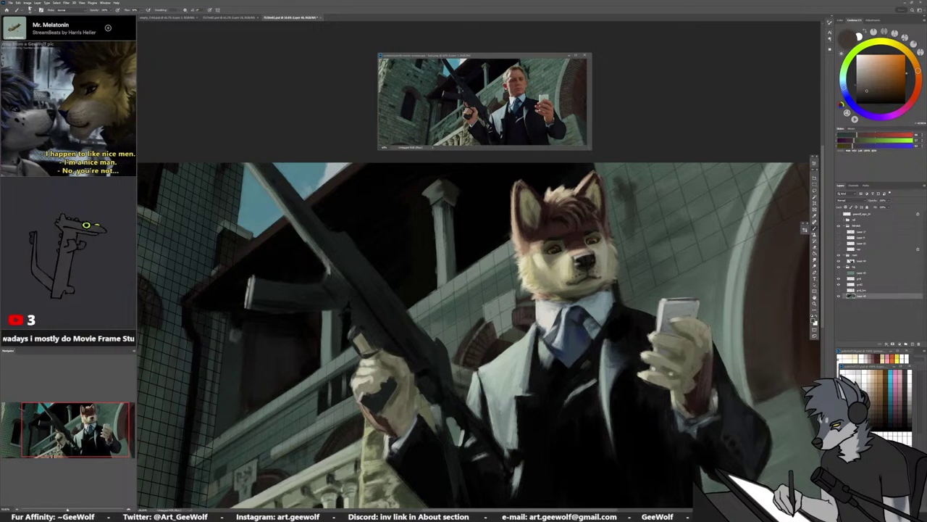
alt+click(516, 328)
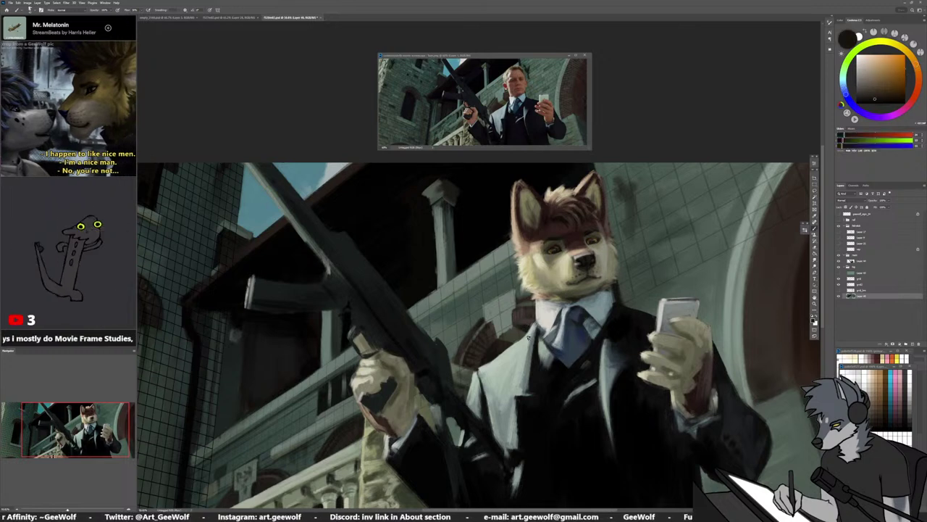
alt+click(510, 337)
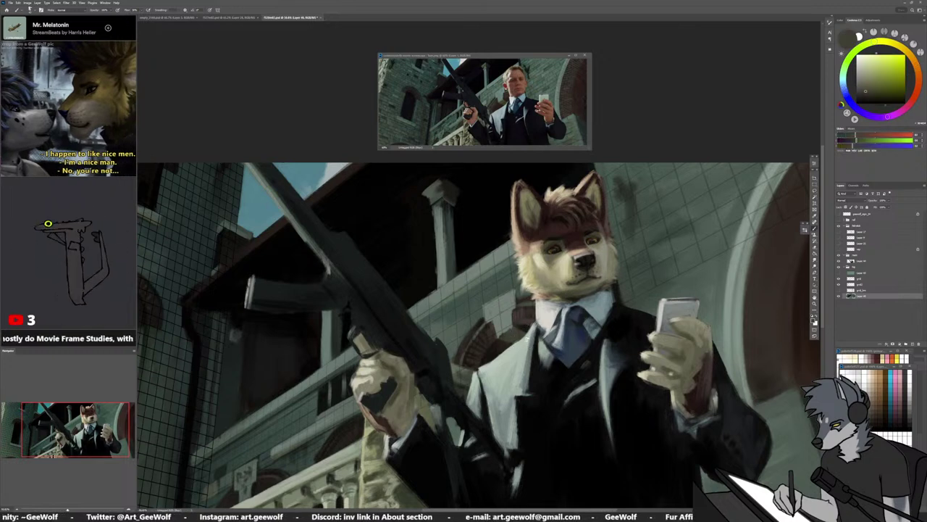
alt+click(523, 333)
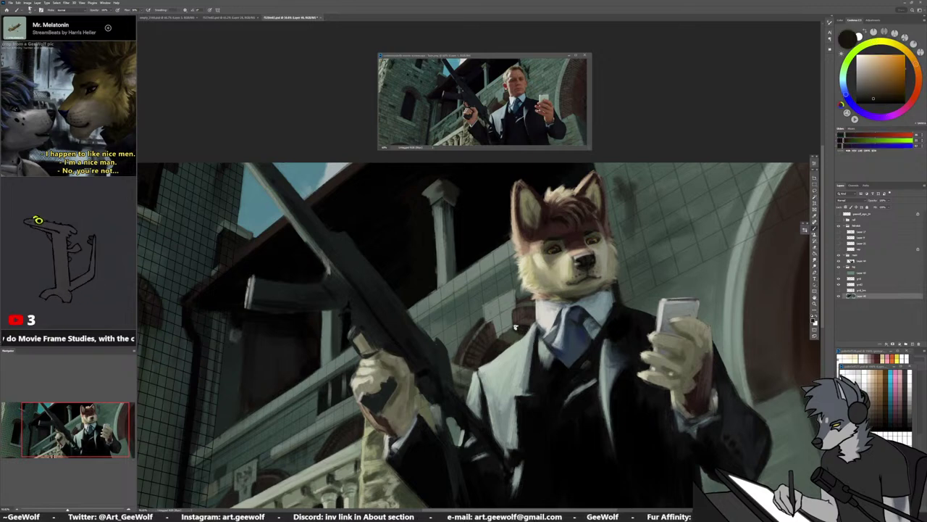
alt+click(511, 326)
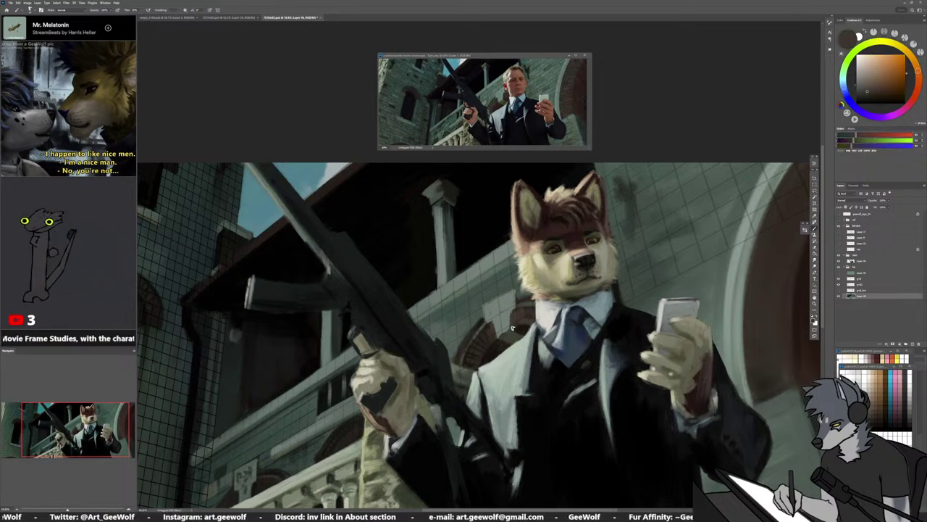
alt+click(512, 329)
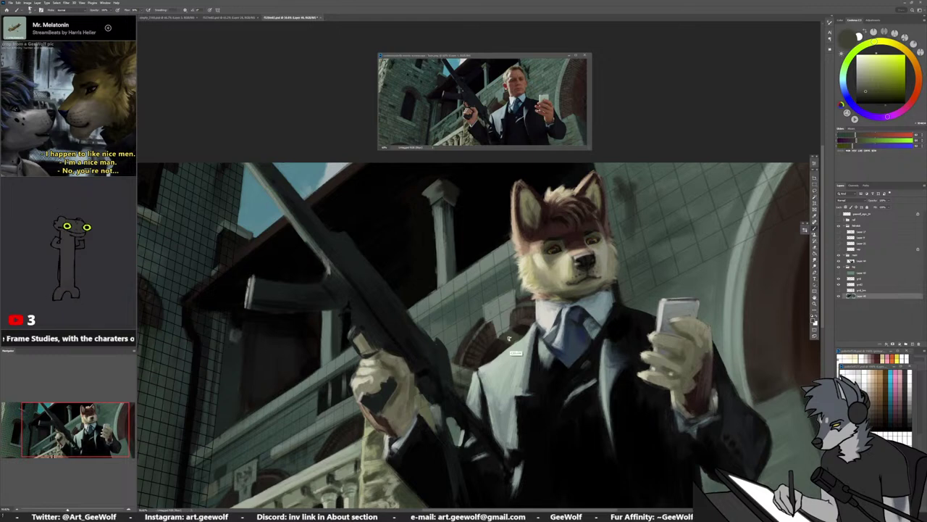
Touch up the top of the small arch above the shoulder with sampled grey-green, olive and dark brown
alt+click(504, 331)
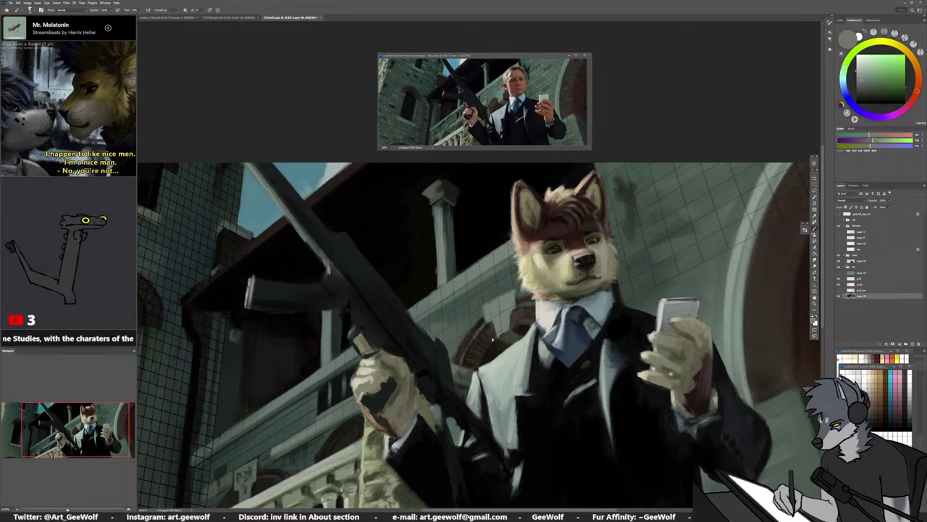
alt+click(503, 350)
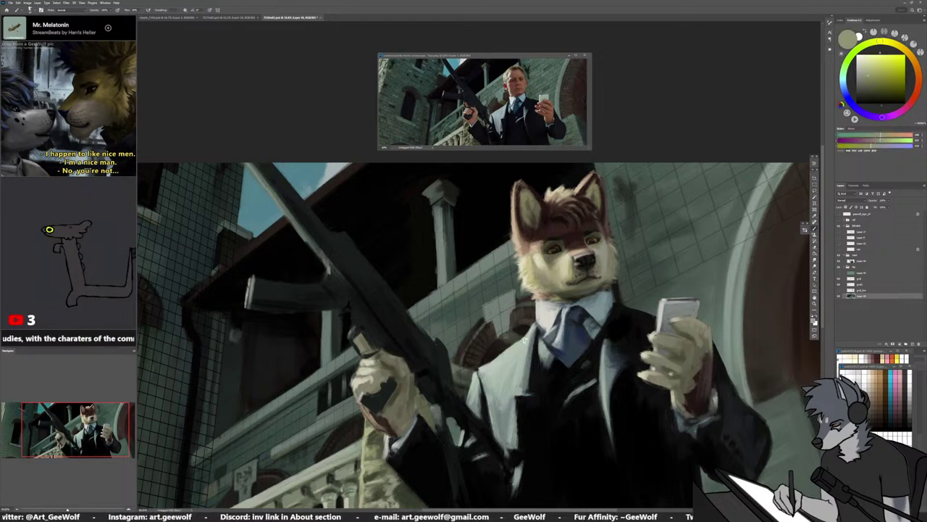
alt+click(512, 340)
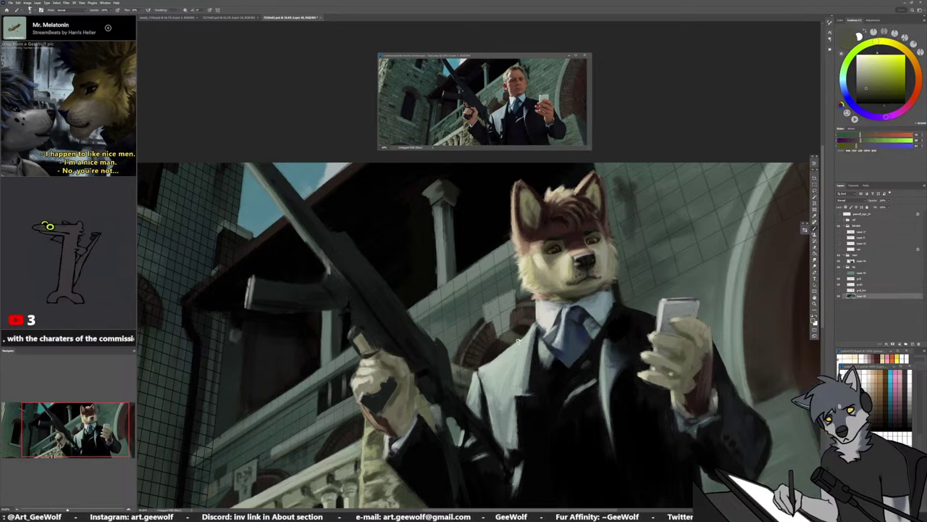
alt+click(498, 341)
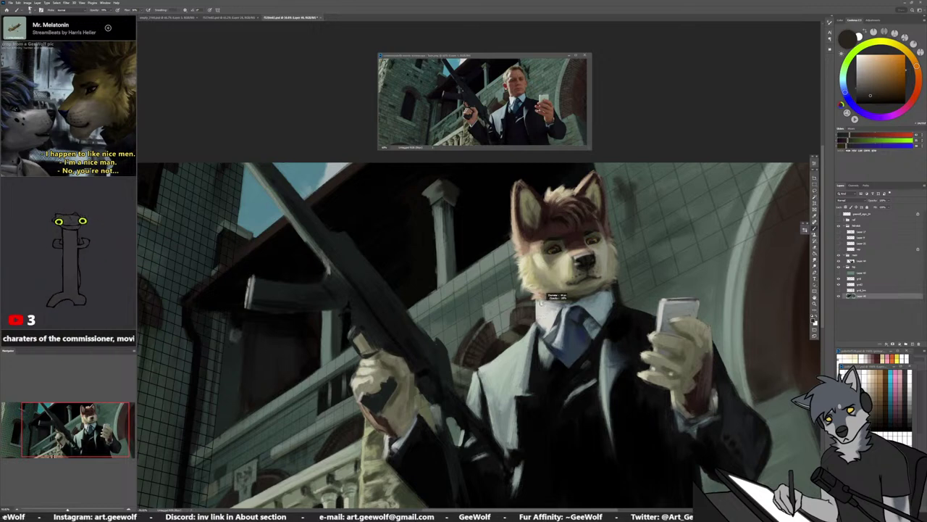
Refine the wall and sloping ledge between the rifle and the shirt collar with sampled dark olive, near-black and muted grey-green
alt+click(518, 307)
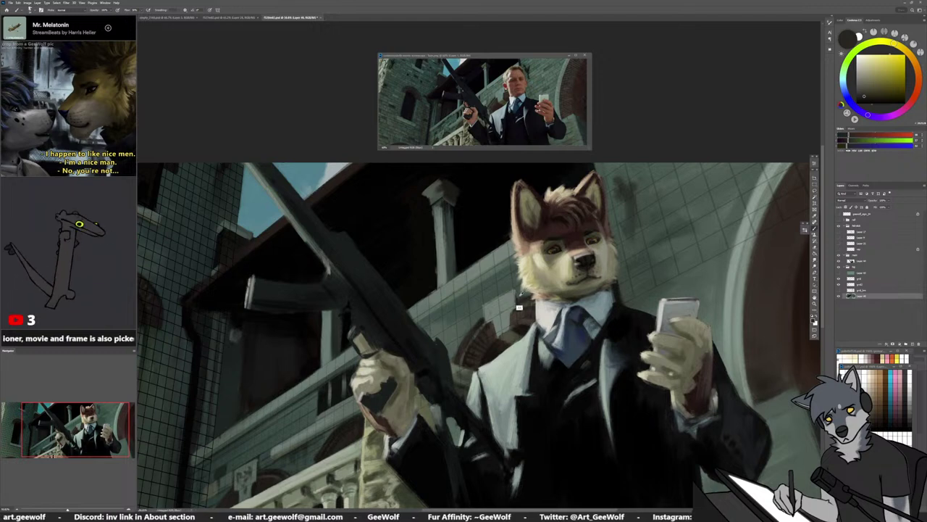
alt+click(454, 365)
alt+click(382, 370)
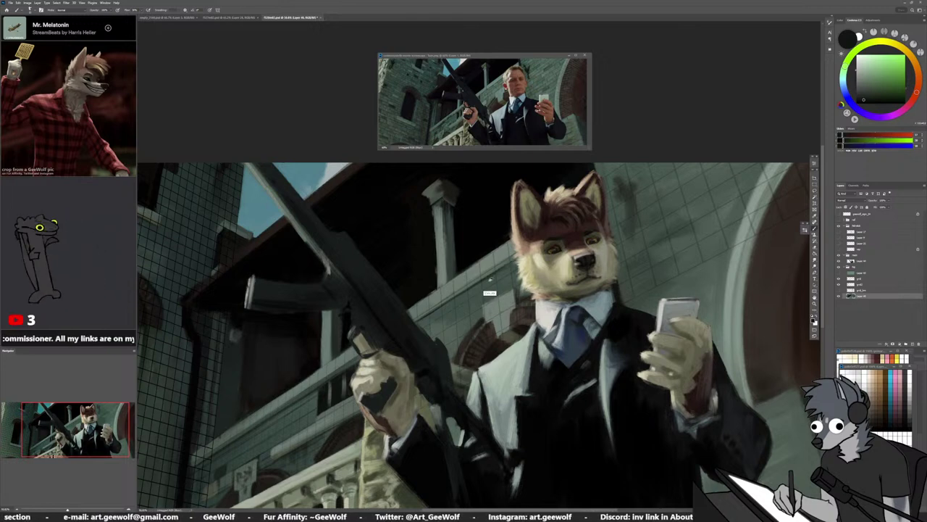
alt+click(501, 286)
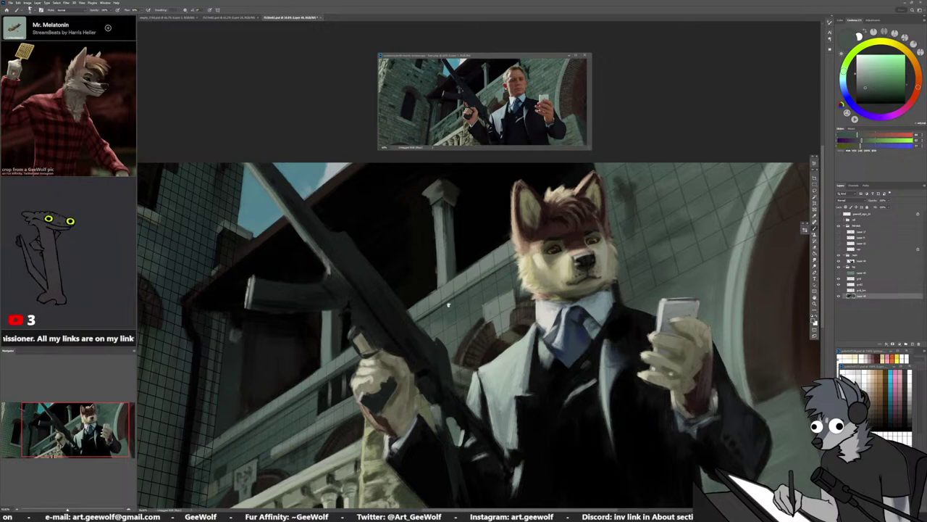
alt+click(419, 322)
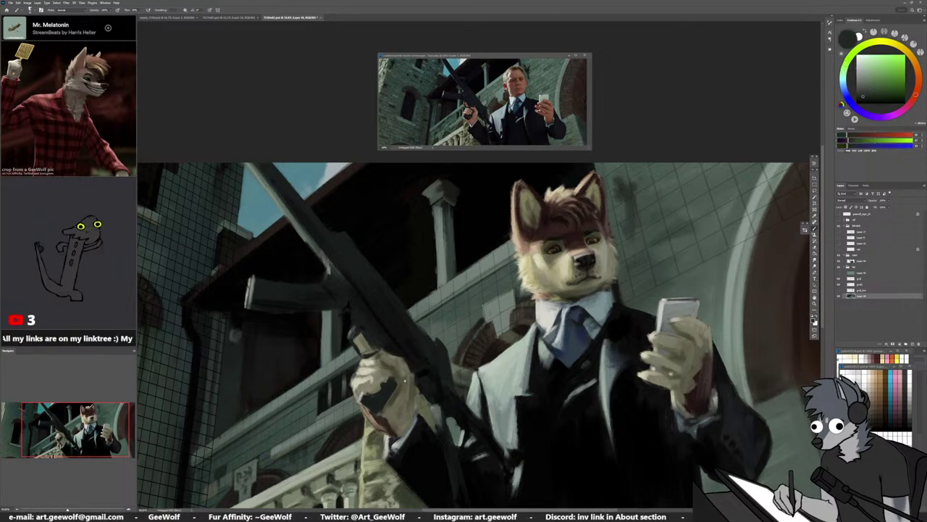
Check the whole composition in a mirrored view and restore its original orientation
scroll(547, 391, down, 7)
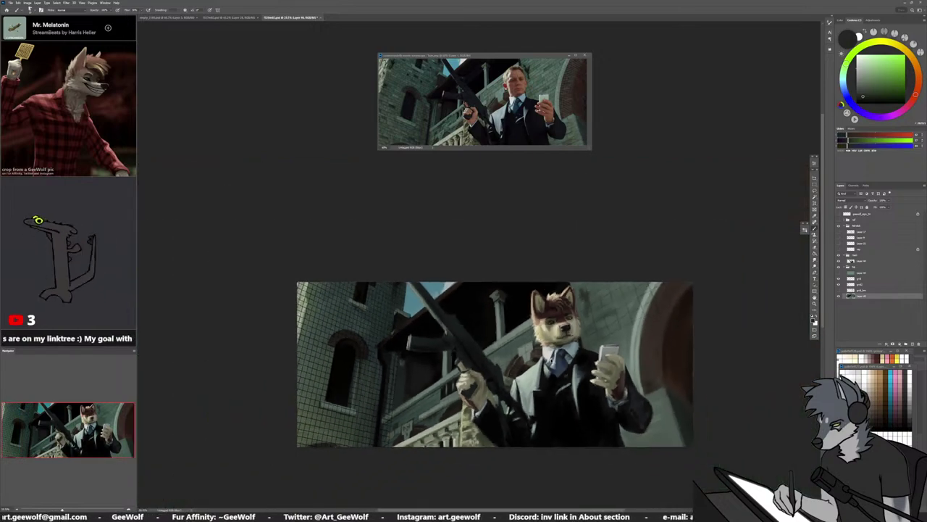
key(ctrl+shift+h)
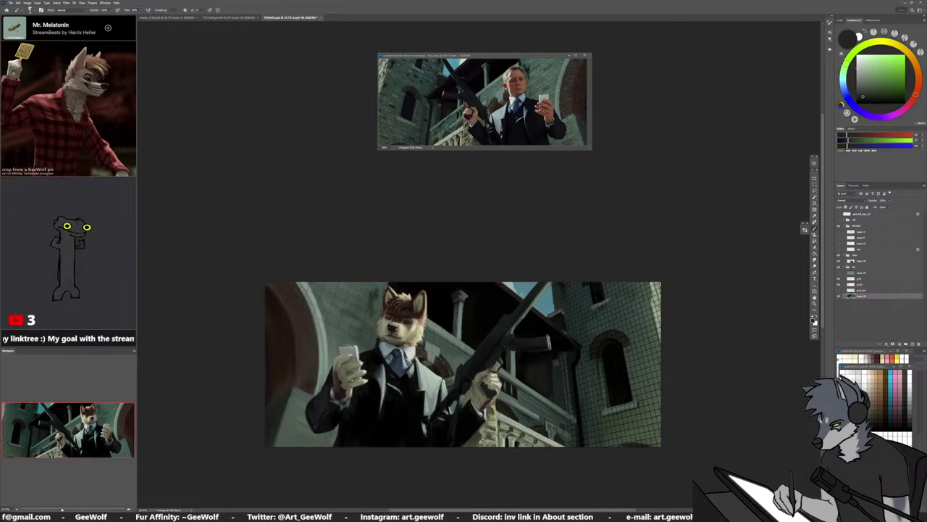
key(h)
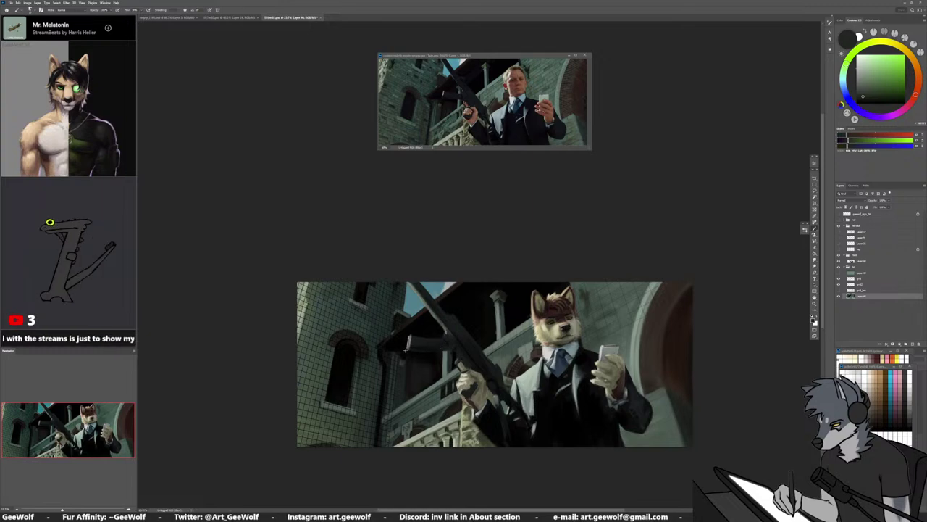
Define the outer edge of the dark recess beneath the rifle stock with sampled near-black, dark reddish brown and dark grey-green
scroll(406, 349, up, 2)
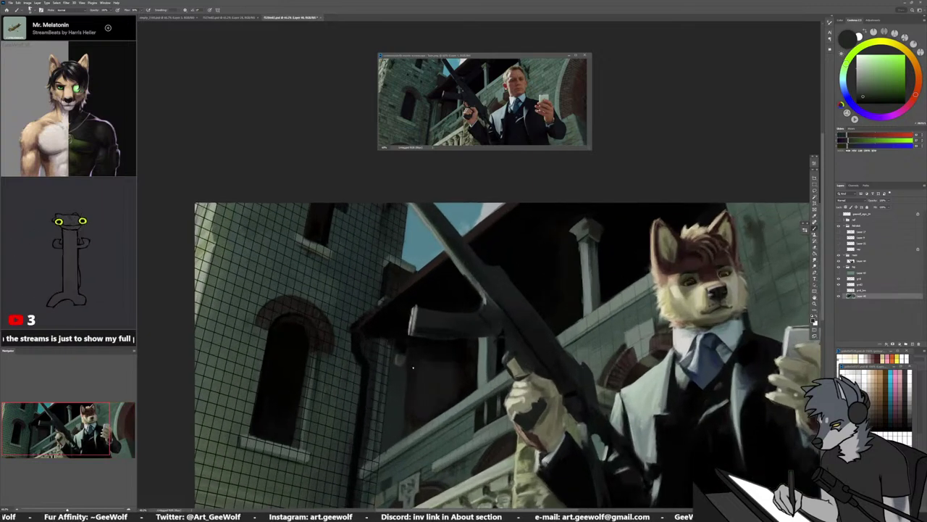
alt+click(415, 346)
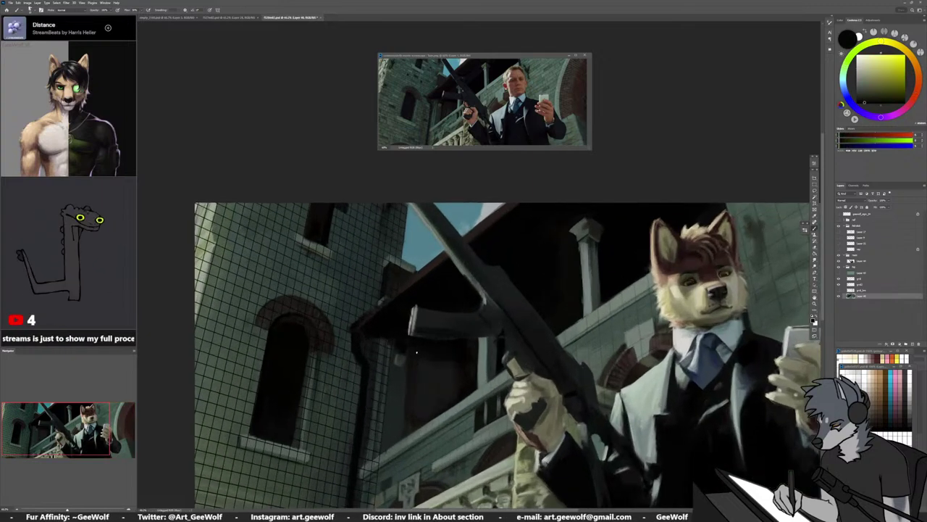
alt+click(416, 343)
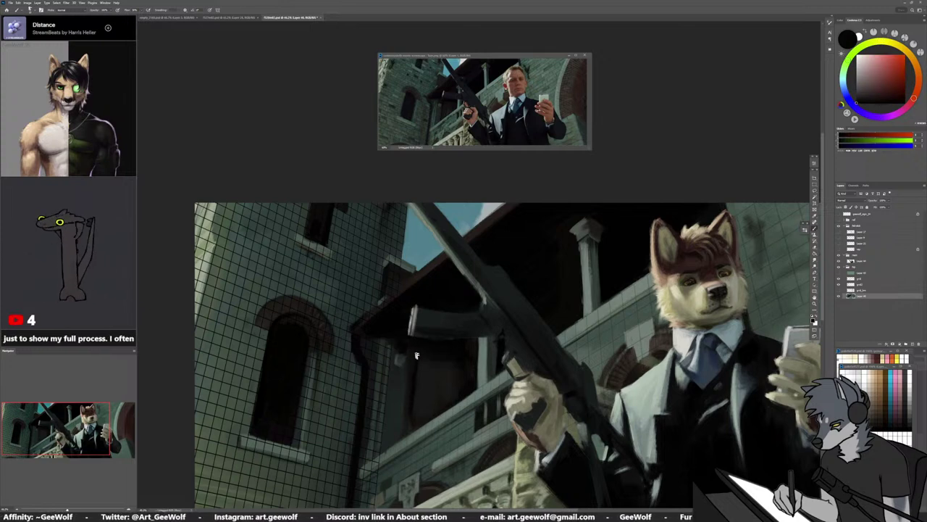
alt+click(407, 384)
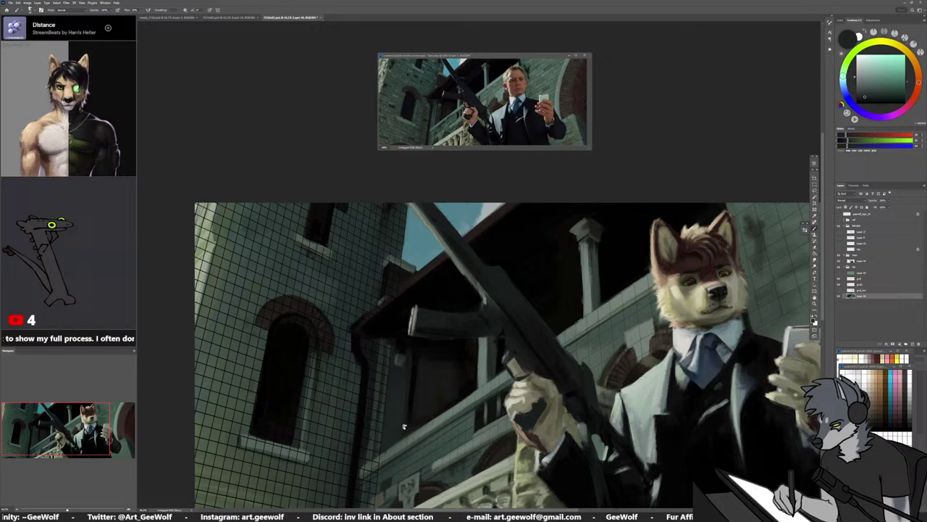
alt+click(409, 360)
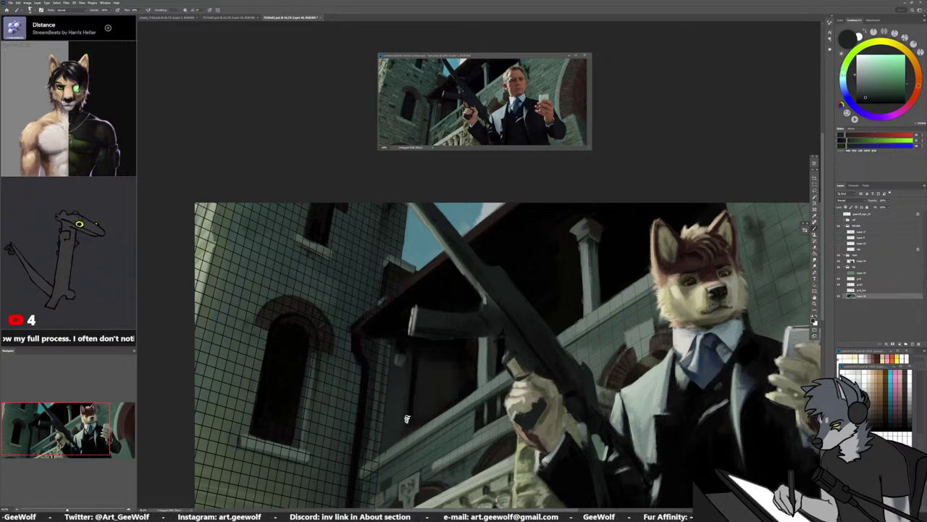
alt+click(422, 358)
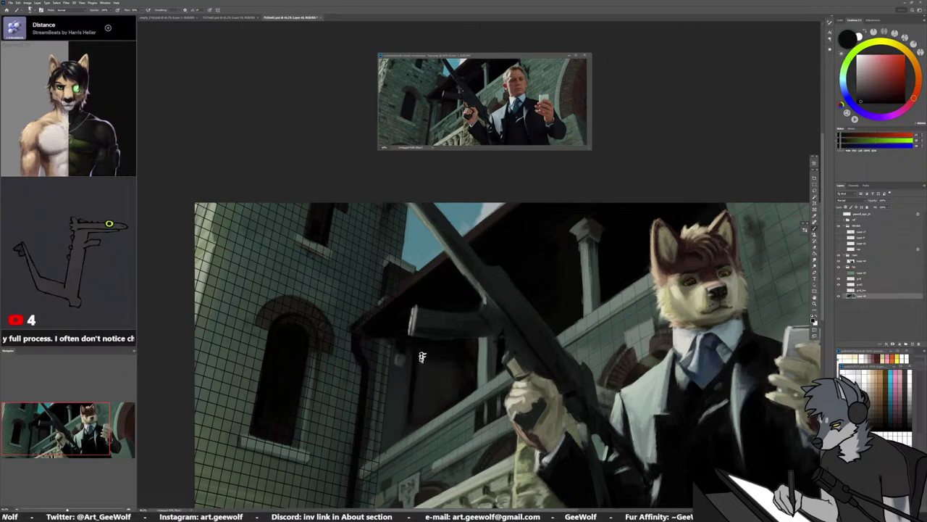
alt+click(425, 369)
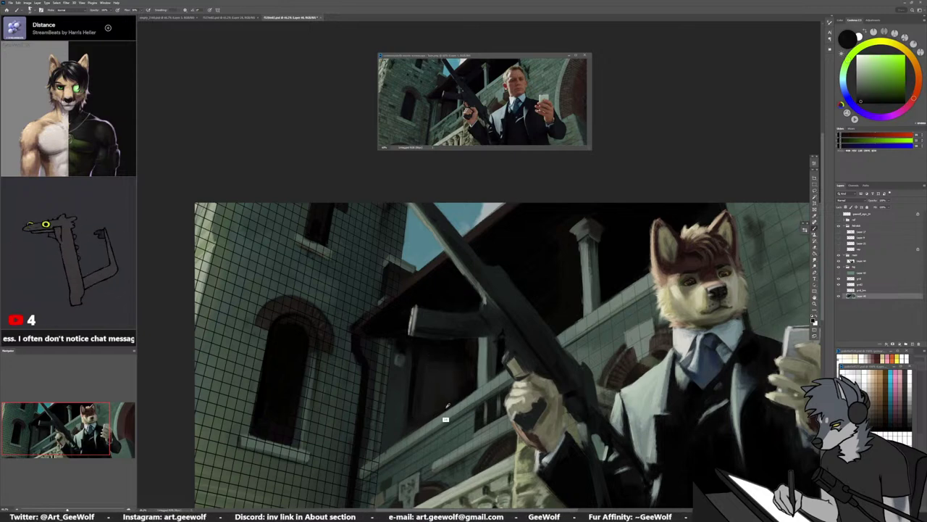
Paint faint tones inside the recess beneath the rifle stock with a resized brush, a mixed dark yellow-green and sampled darks
alt+click(435, 395)
alt+right_click(434, 408)
alt+right_click(432, 411)
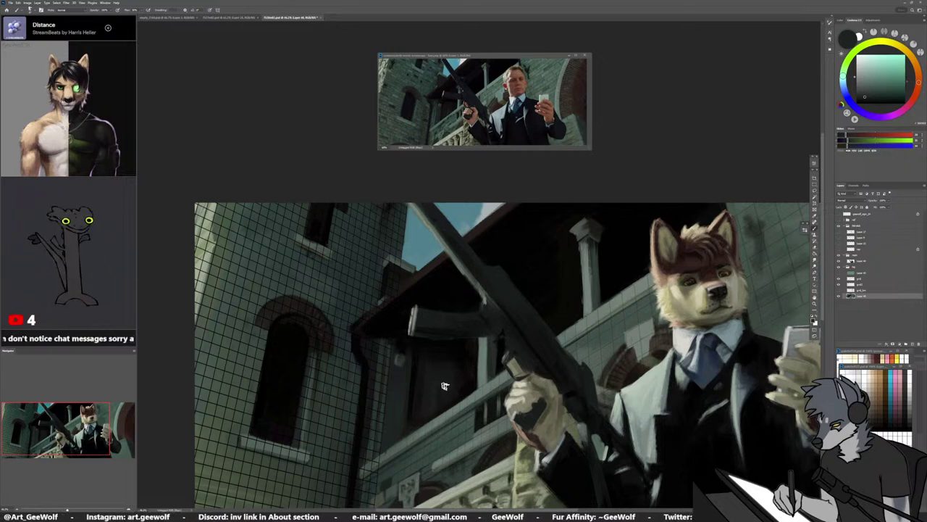
click(857, 51)
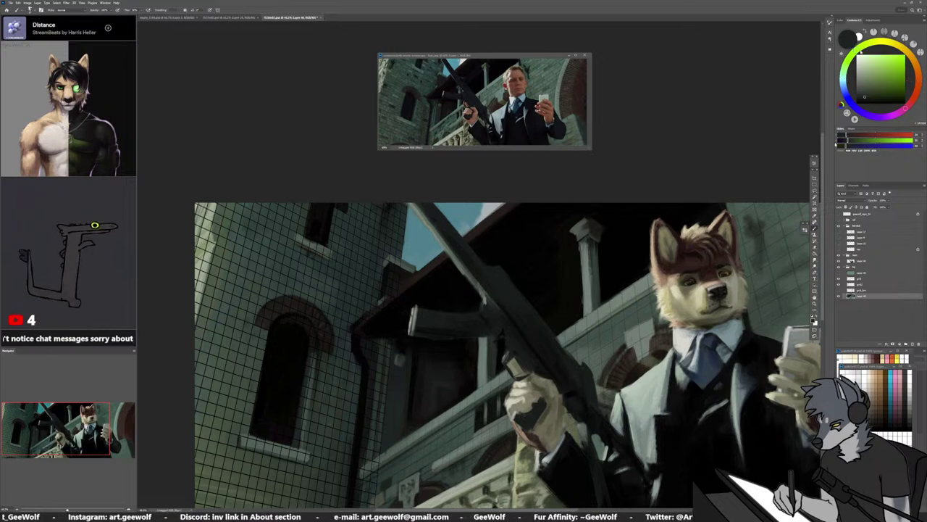
click(862, 95)
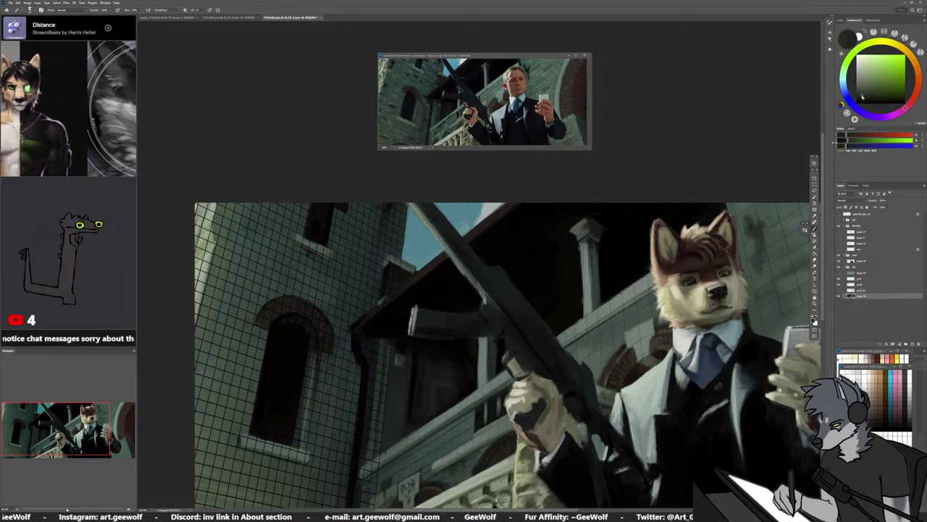
alt+click(435, 374)
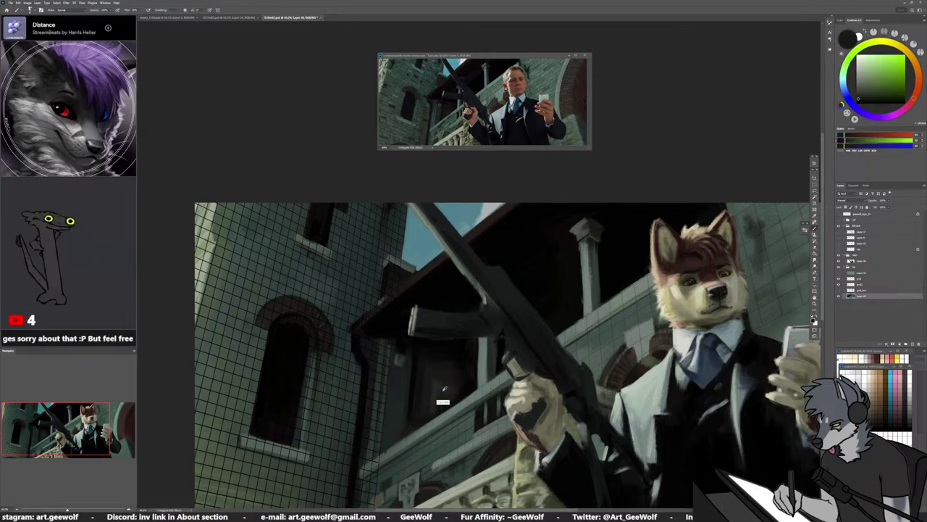
alt+click(440, 389)
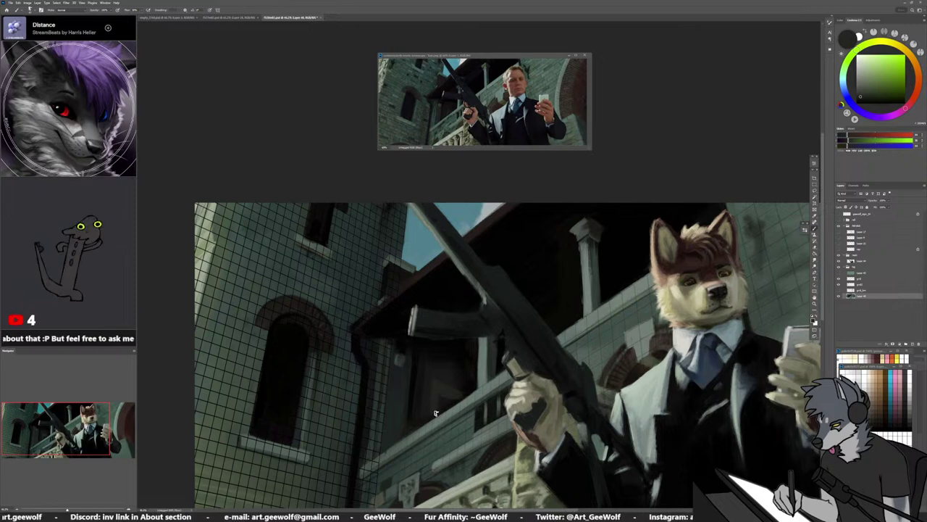
Blend the lower part of the recess, just above the sloping ledge, with sampled very dark greens
alt+click(429, 395)
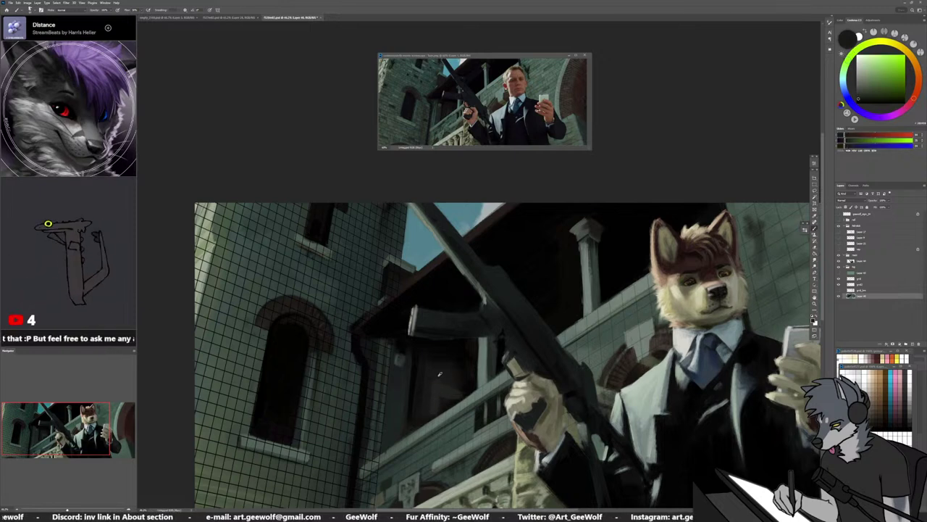
alt+click(440, 380)
alt+click(429, 403)
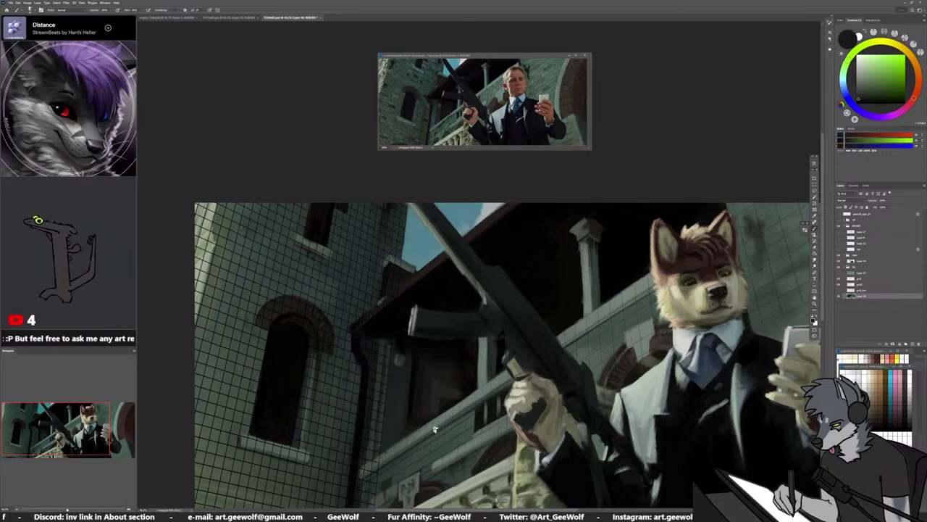
alt+click(449, 397)
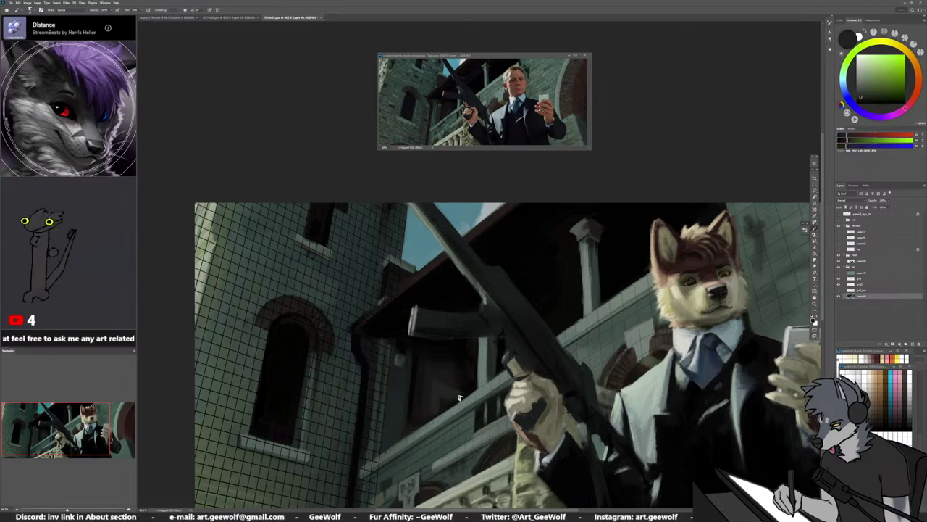
alt+click(453, 397)
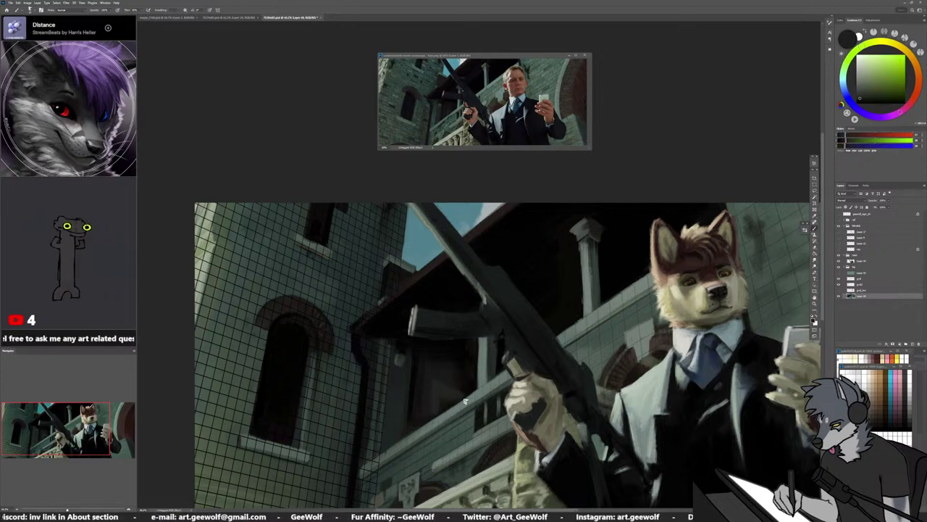
alt+click(449, 409)
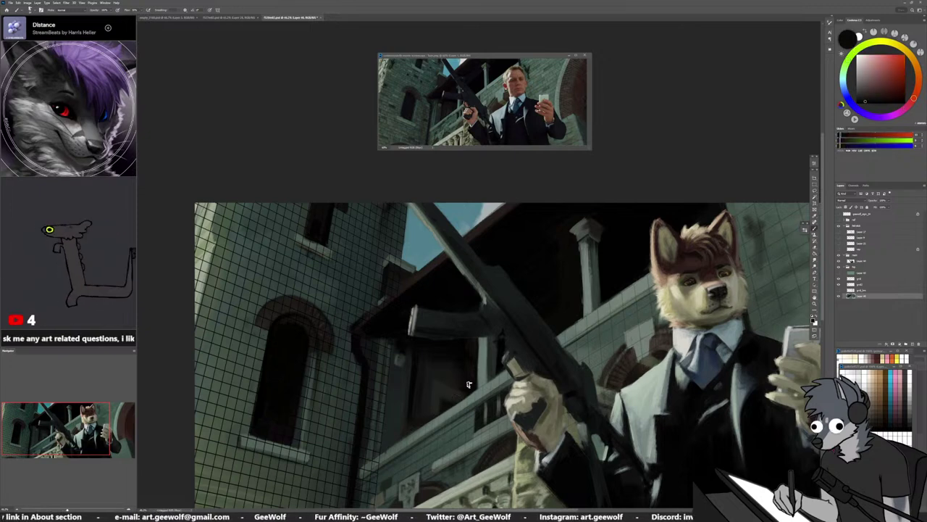
Rework the side of the recess nearest the gloved hand with sampled near-black and dark olive brown
alt+click(462, 384)
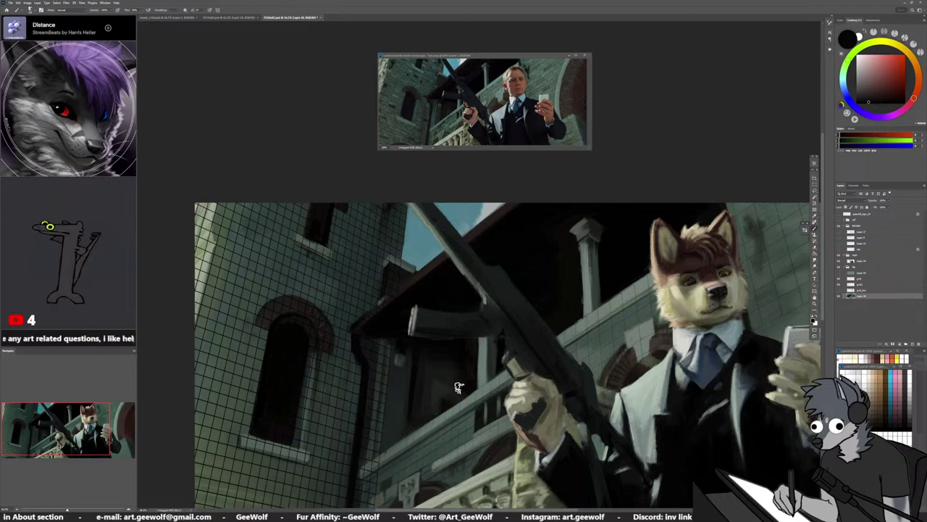
alt+click(454, 384)
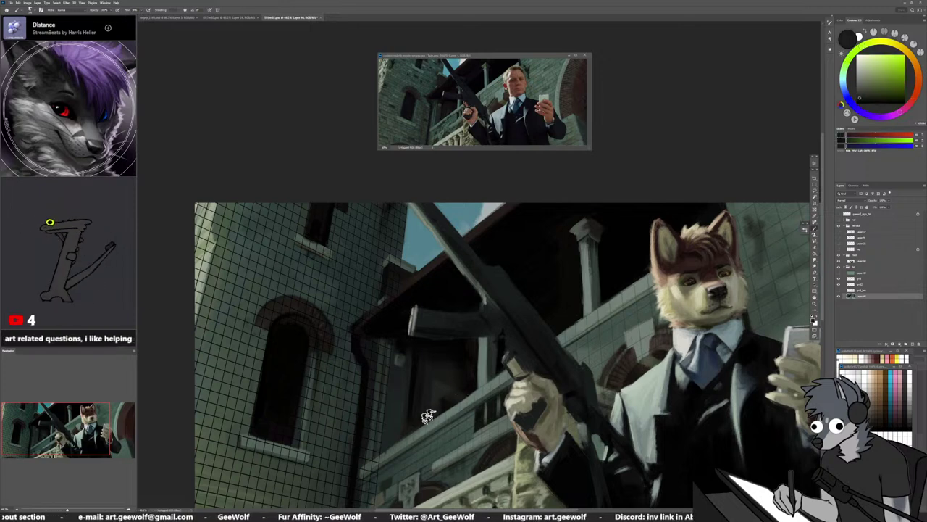
alt+click(451, 391)
alt+click(463, 385)
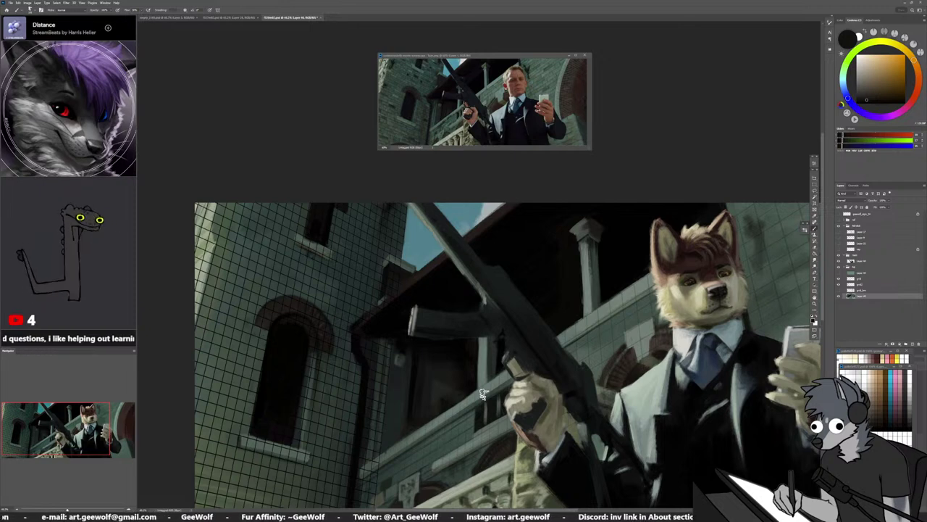
Touch up the sloping ledge and the post beside the gloved hand with sampled muted grey-green and a resized brush
alt+click(386, 451)
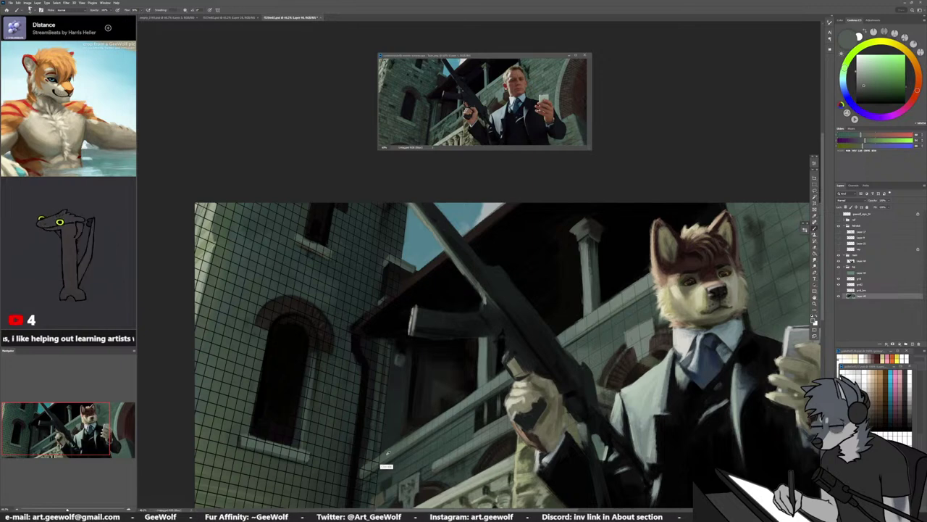
alt+click(384, 455)
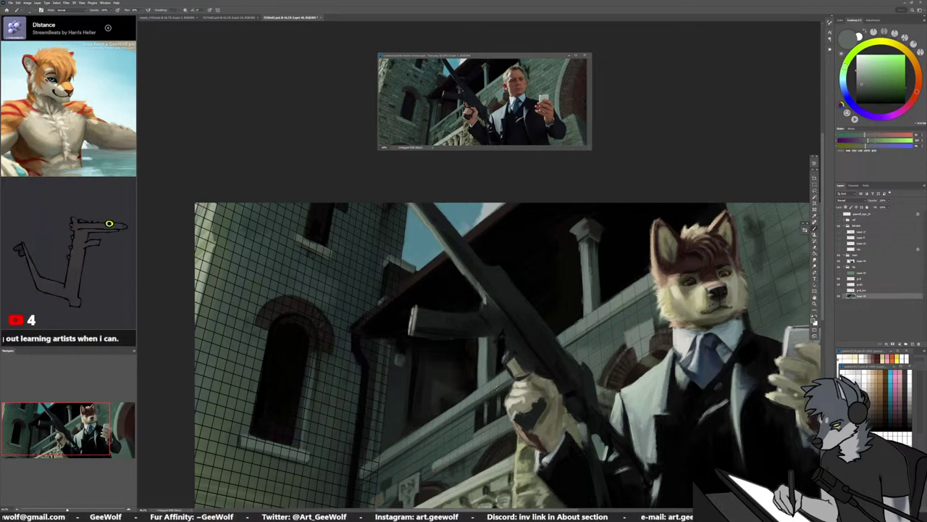
alt+right_click(487, 402)
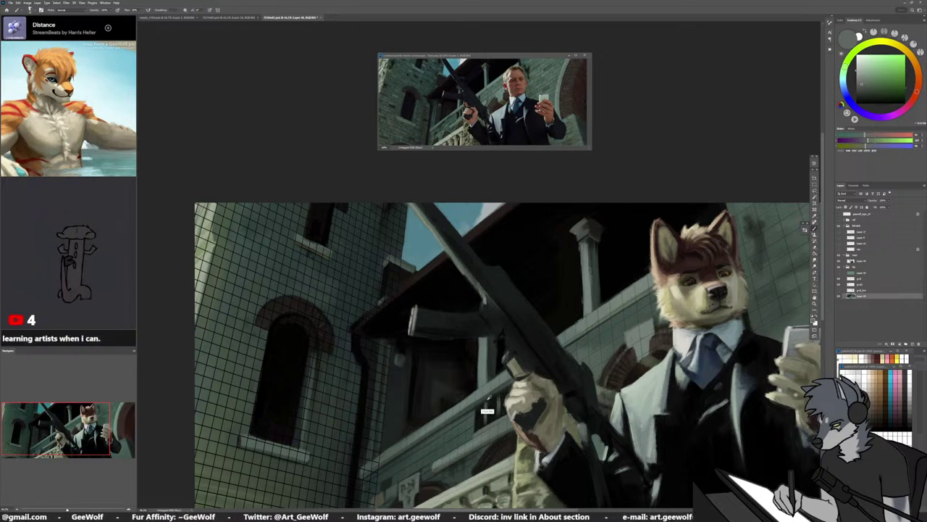
alt+right_click(488, 399)
alt+right_click(491, 396)
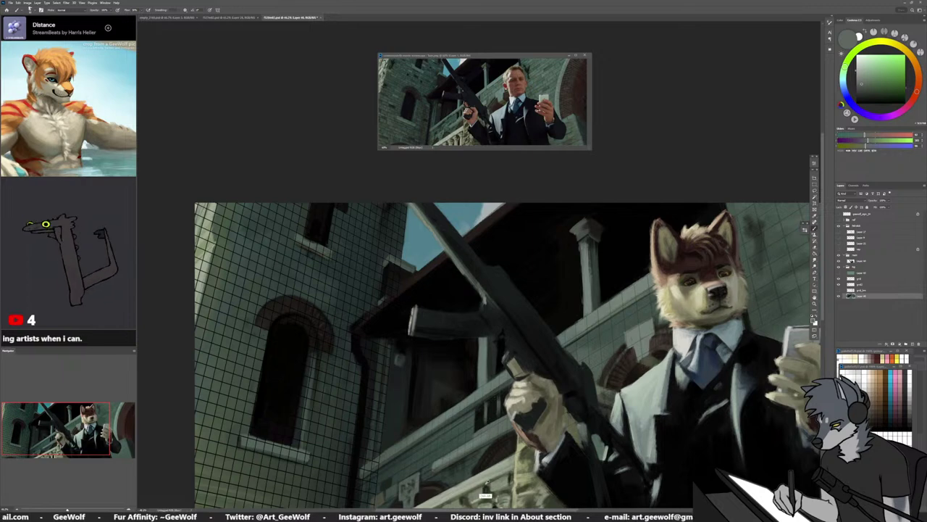
Refine the short posts and dark gaps between the sloping ledges beside the gloved hand with sampled grey-greens and dark olives
alt+click(490, 475)
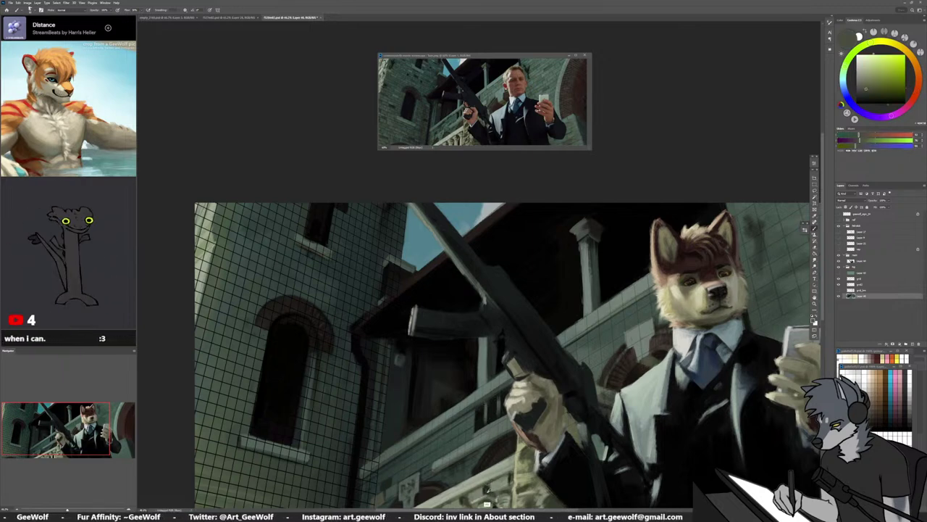
alt+click(489, 433)
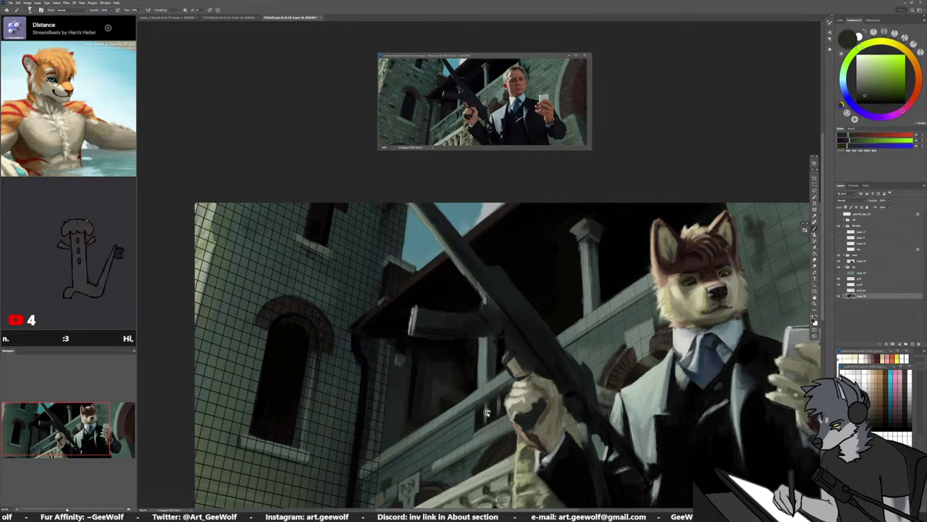
alt+click(487, 449)
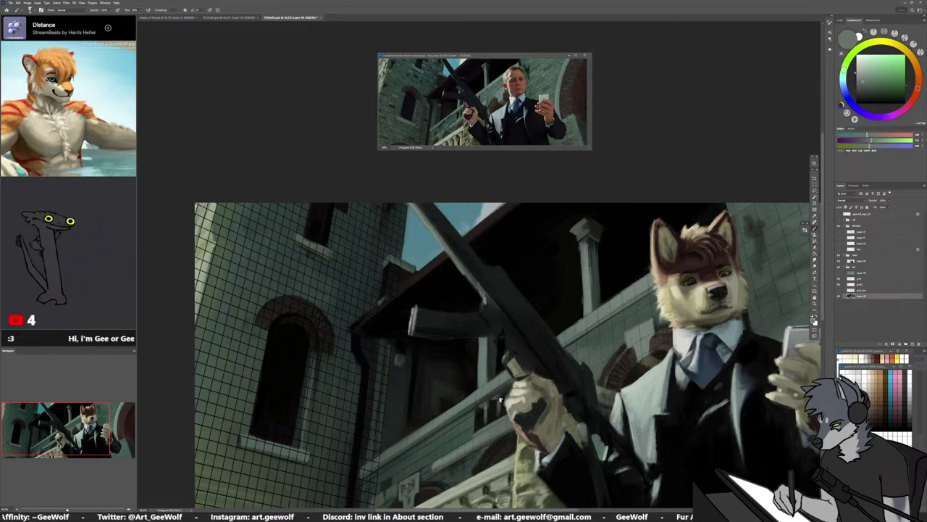
alt+click(487, 498)
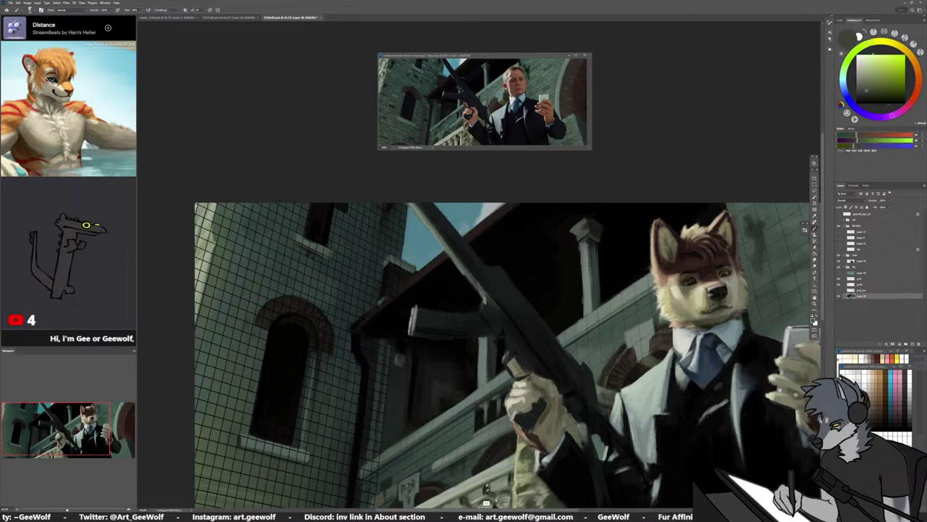
alt+click(485, 424)
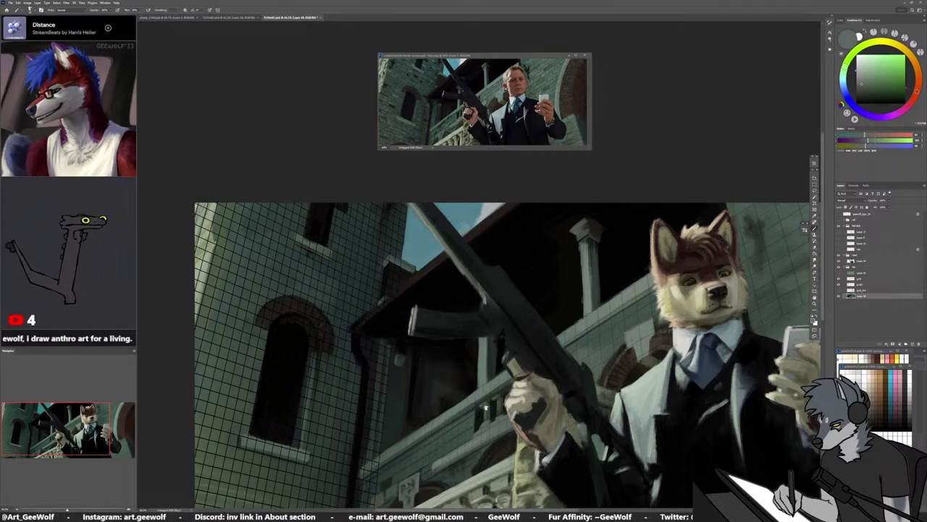
Clean up the upper sloping ledge beneath the rifle with sampled near-black, muted green and dark olive
alt+click(480, 409)
alt+click(476, 405)
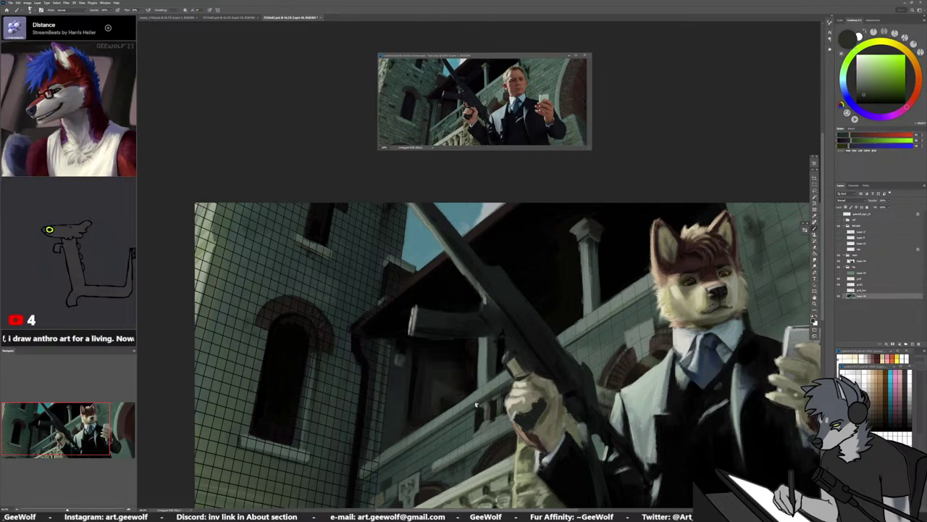
alt+click(478, 410)
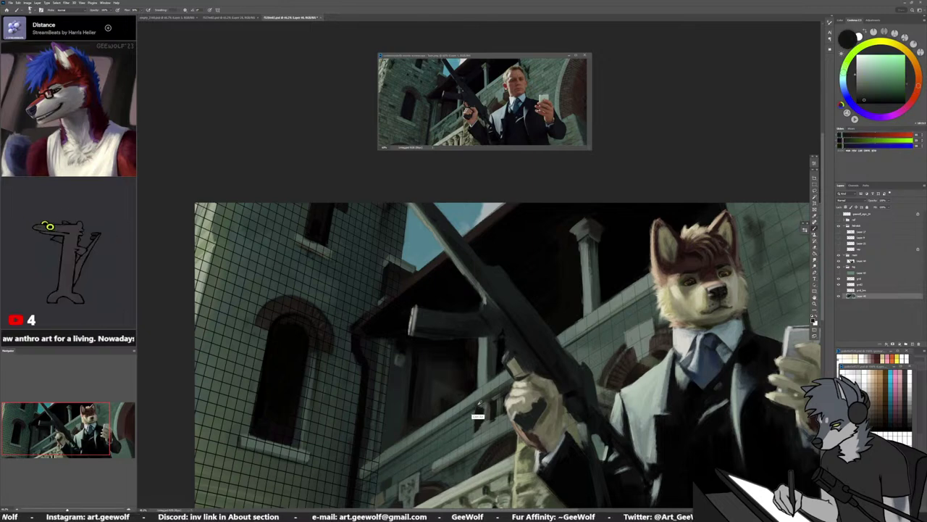
alt+click(464, 406)
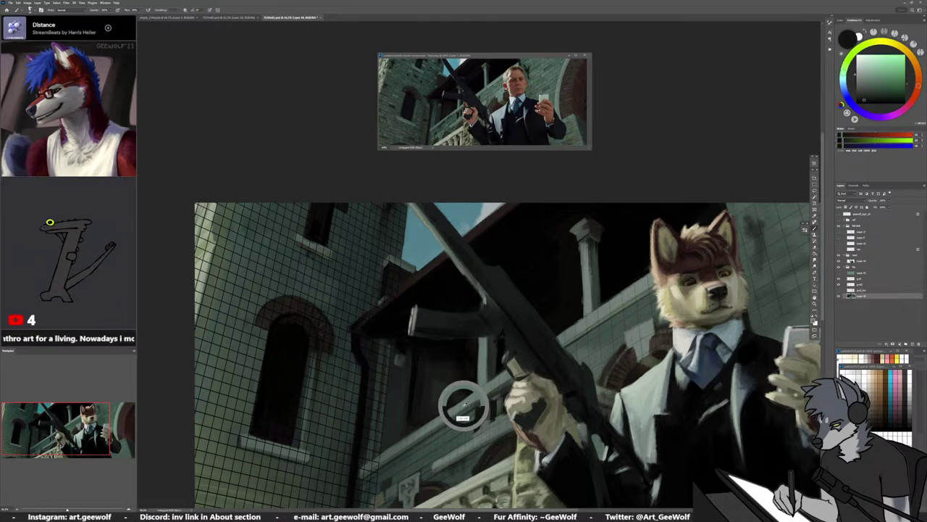
alt+click(375, 466)
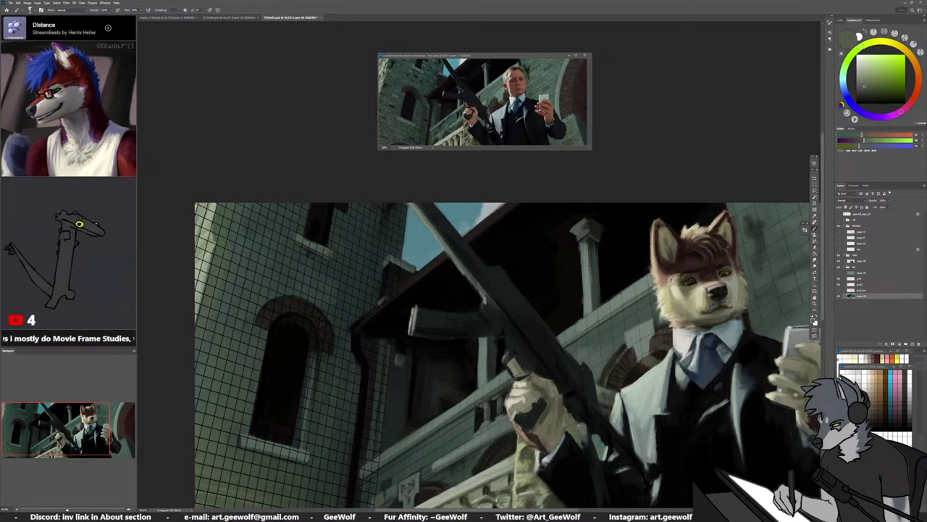
Check the whole painting in a mirrored view, and restore the normal orientation
drag(671, 280, 591, 337)
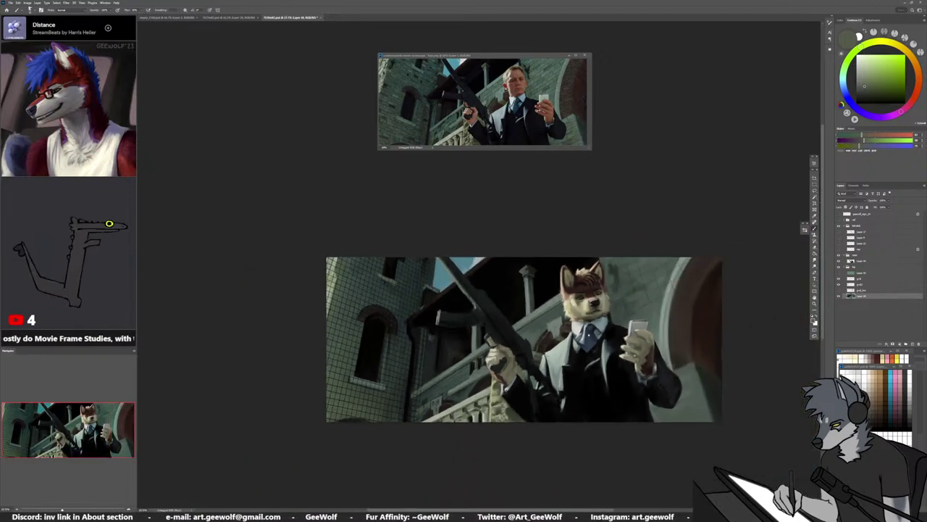
key(h)
scroll(527, 382, down, 2)
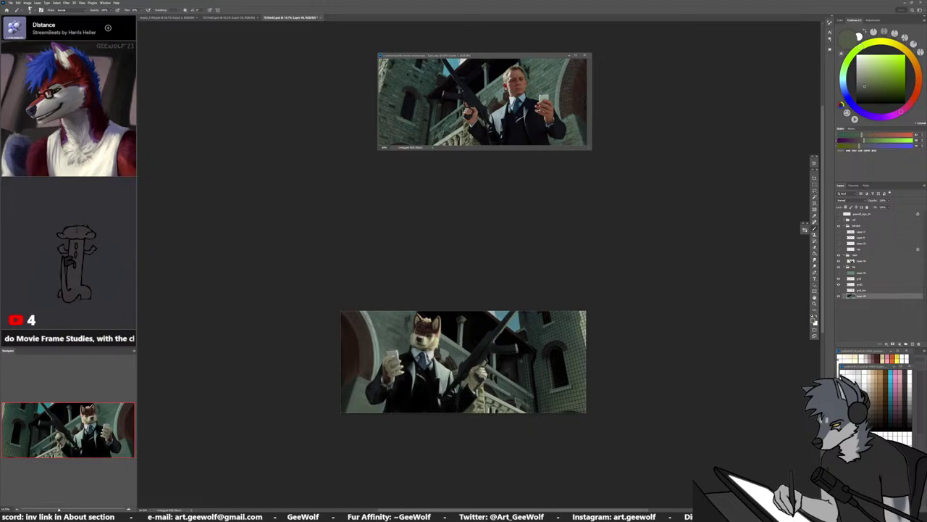
key(h)
scroll(424, 389, up, 4)
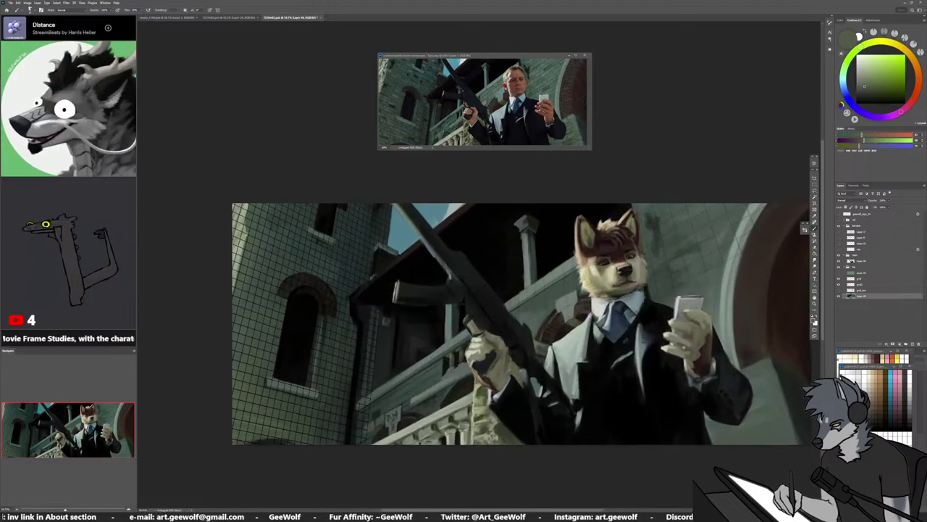
Paint light and shadow on the carved stone pillar below the gloved hand with sampled pale yellow-greys and dark olives
alt+click(479, 420)
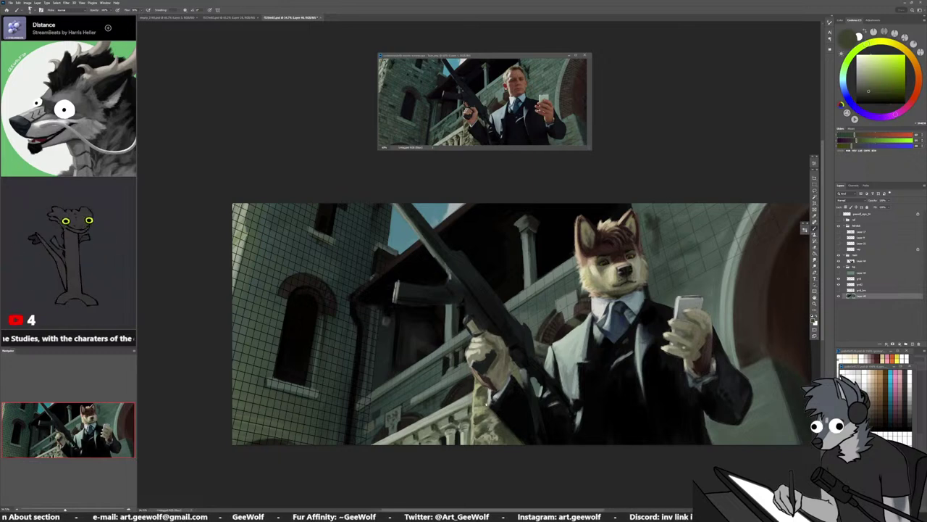
alt+click(481, 418)
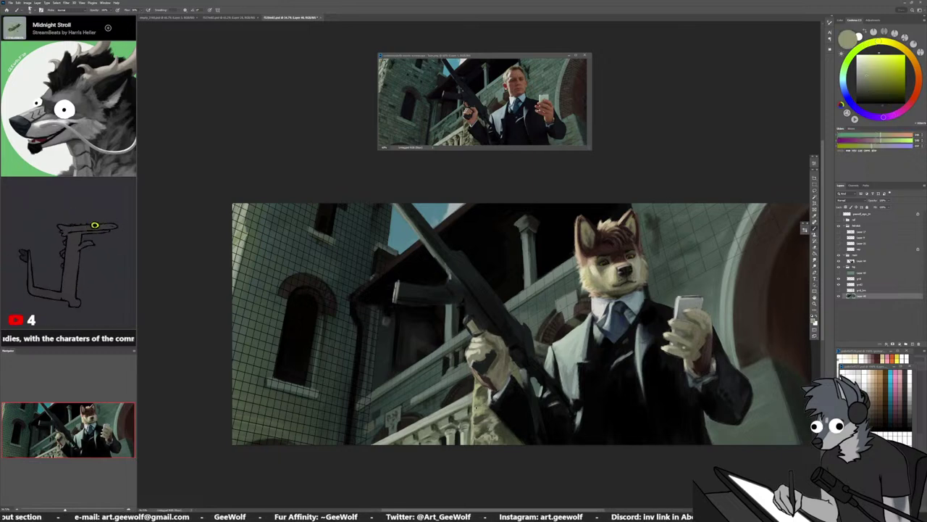
alt+click(478, 413)
alt+click(484, 440)
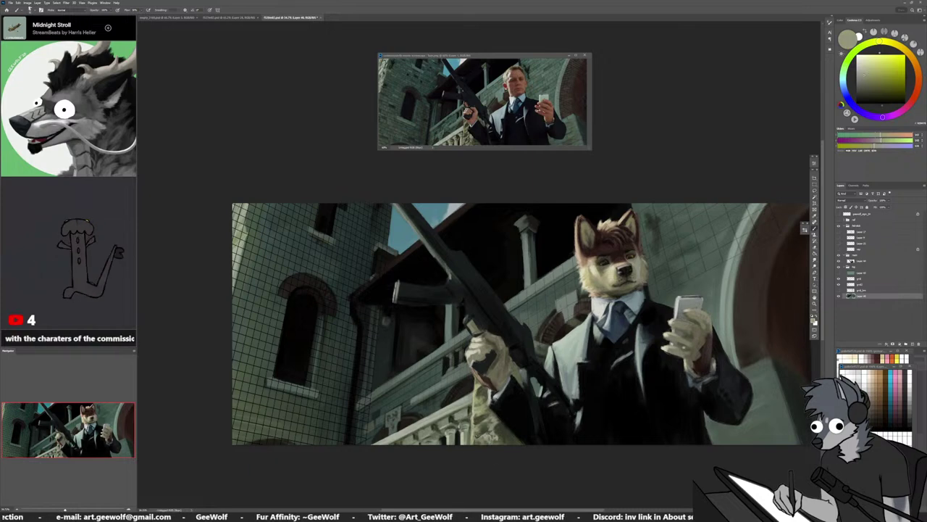
alt+click(484, 401)
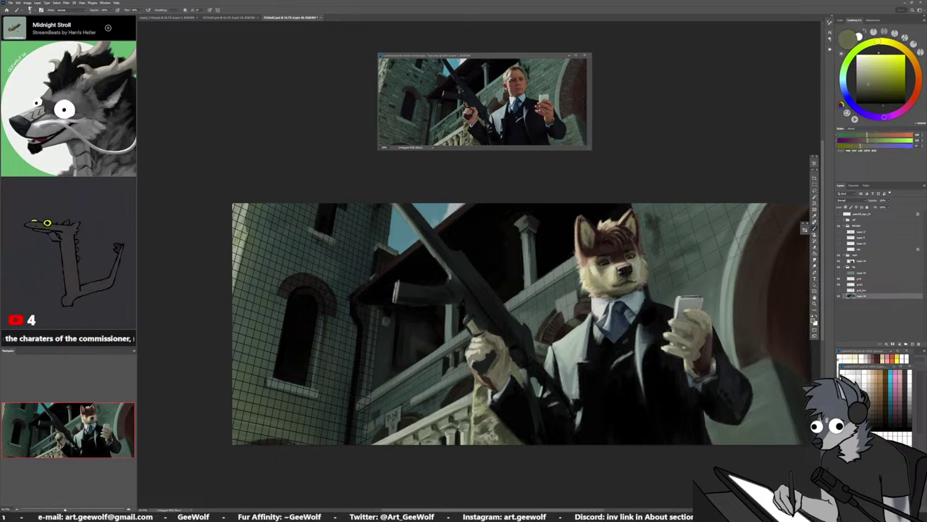
alt+click(478, 398)
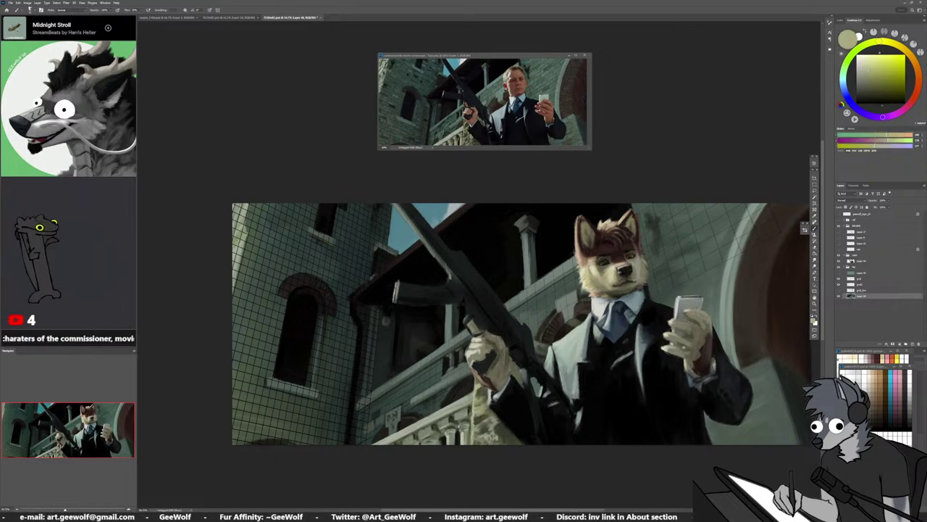
alt+click(480, 390)
alt+click(483, 391)
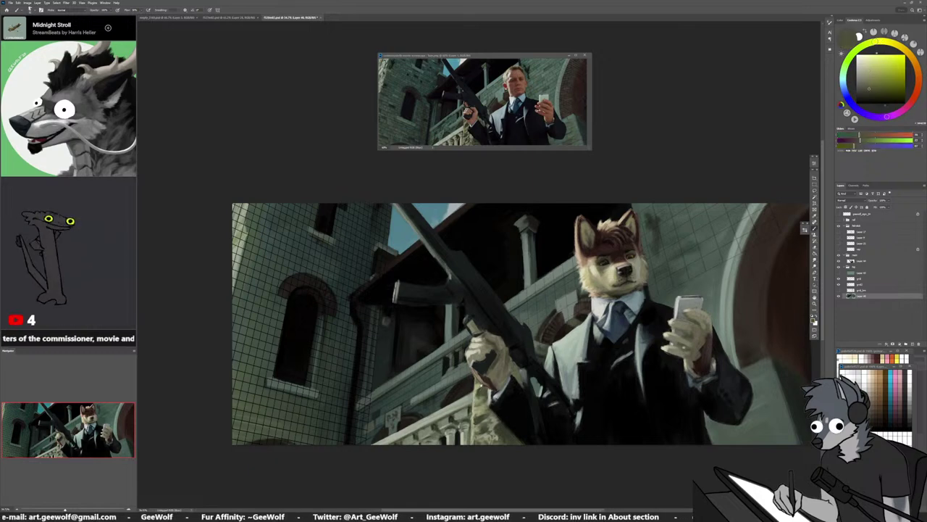
alt+click(478, 387)
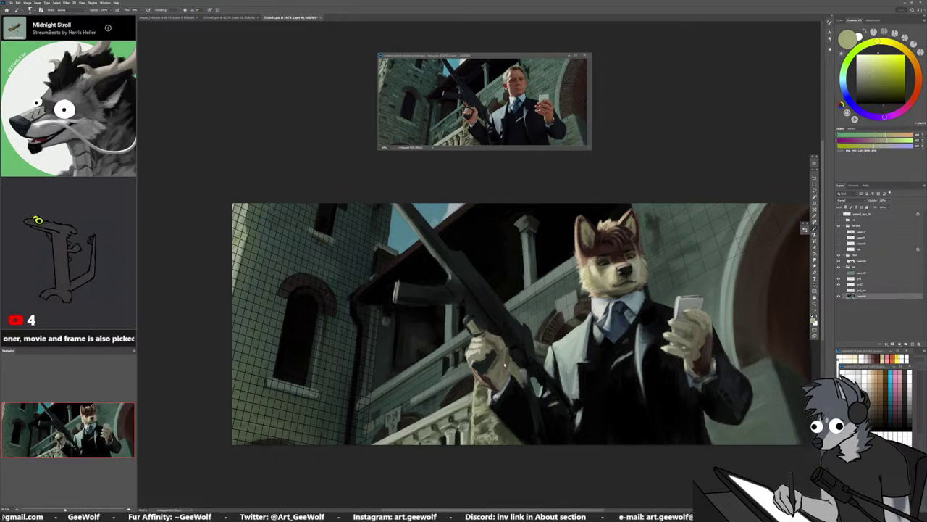
alt+click(509, 436)
drag(510, 434, 529, 430)
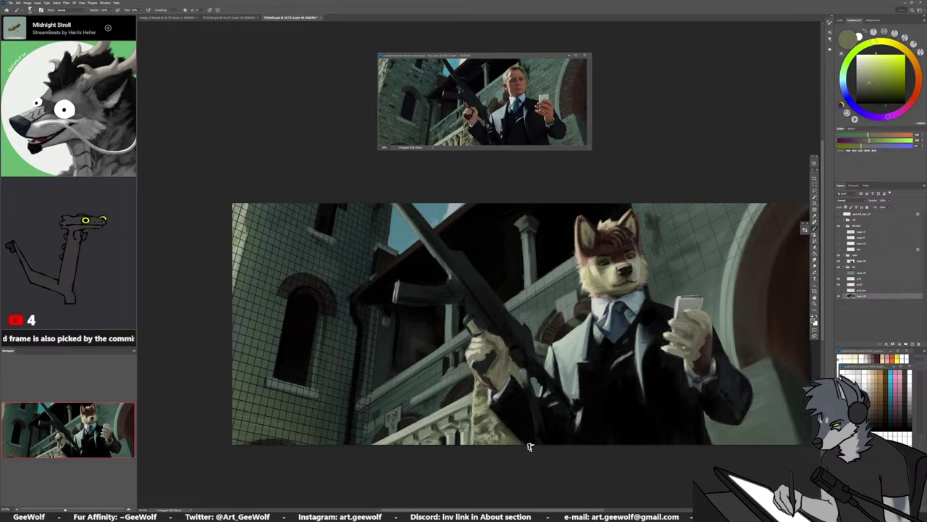
Touch up the wall and arch rim beside the phone hand with sampled grey-greens and a darker mixed green
drag(530, 447, 436, 442)
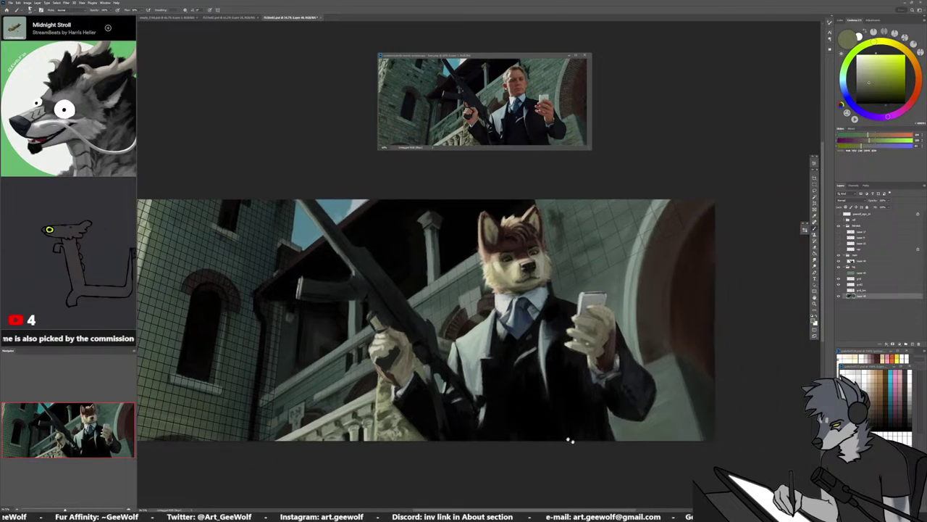
drag(617, 425, 583, 433)
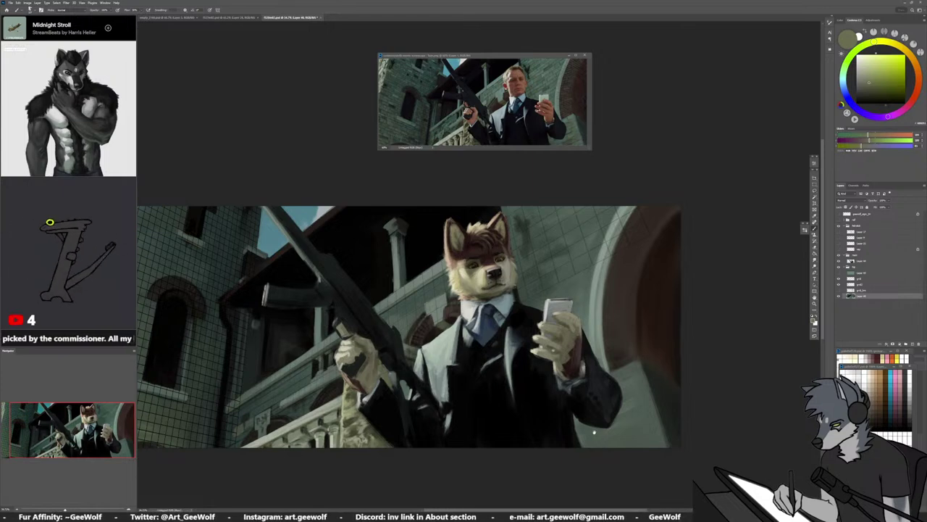
drag(594, 431, 583, 450)
alt+click(581, 327)
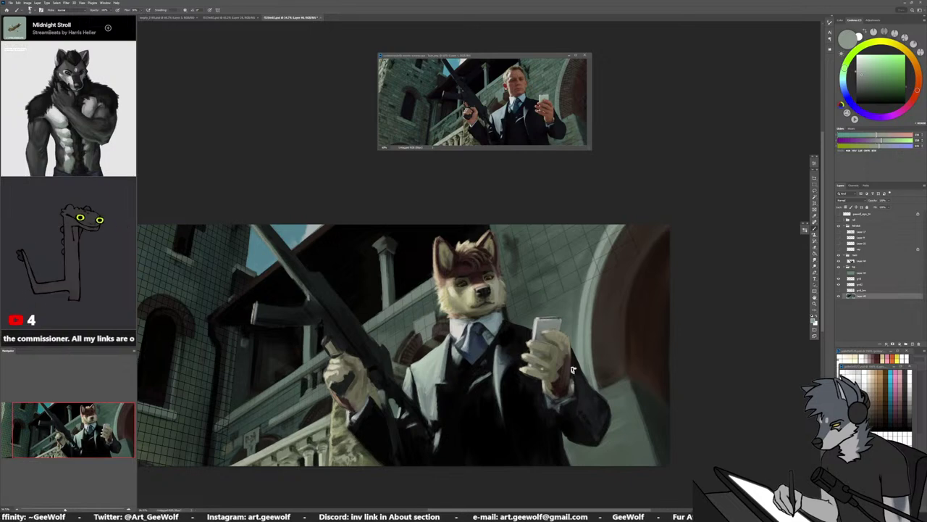
alt+click(574, 316)
click(864, 88)
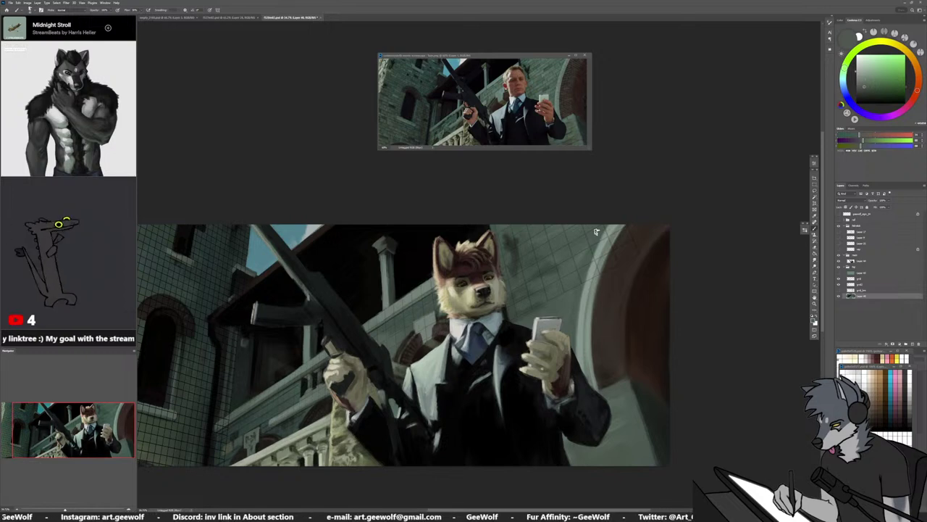
On the character layer, lasso the rifle's magazine and adjoining receiver, shift them slightly downward, and deselect
drag(583, 406, 431, 376)
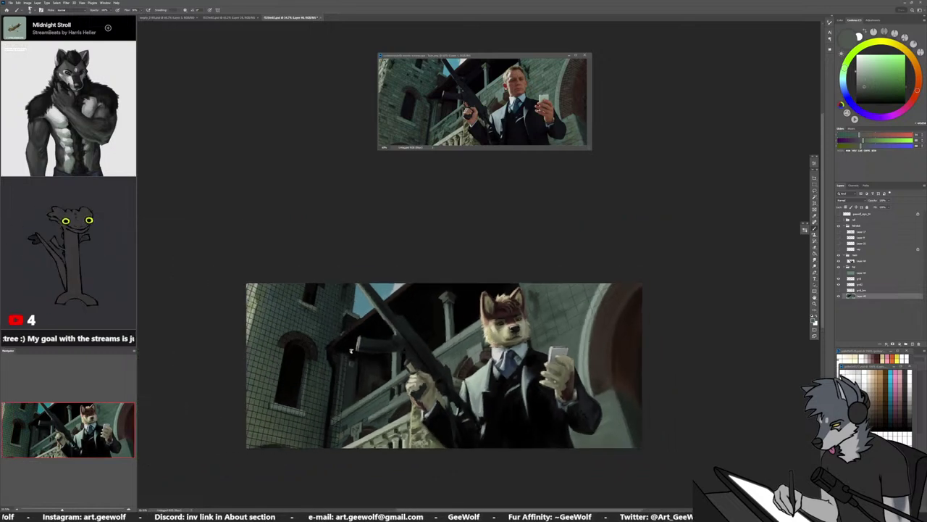
scroll(329, 333, up, 1)
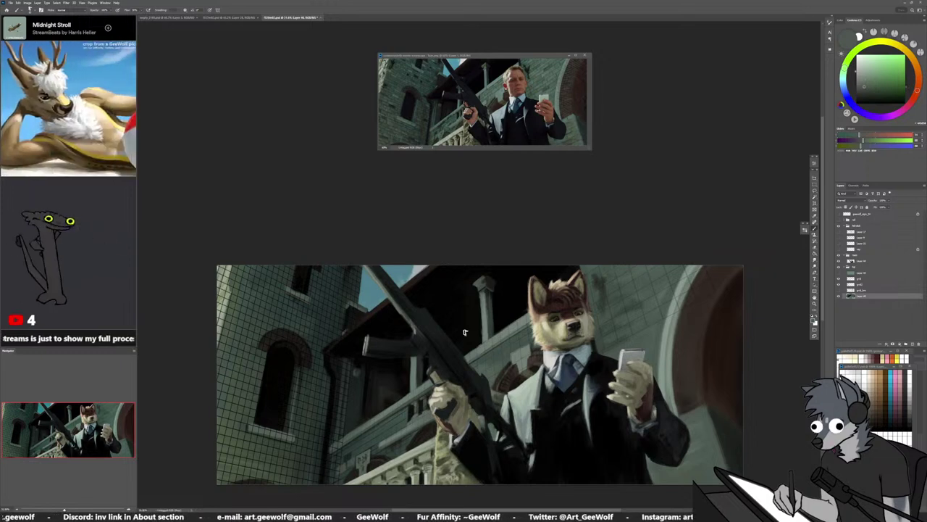
click(876, 260)
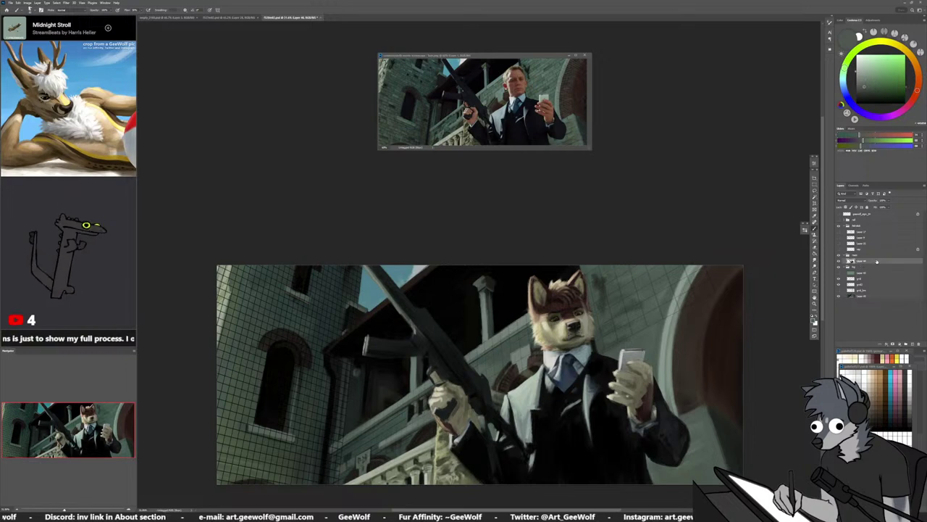
key(l)
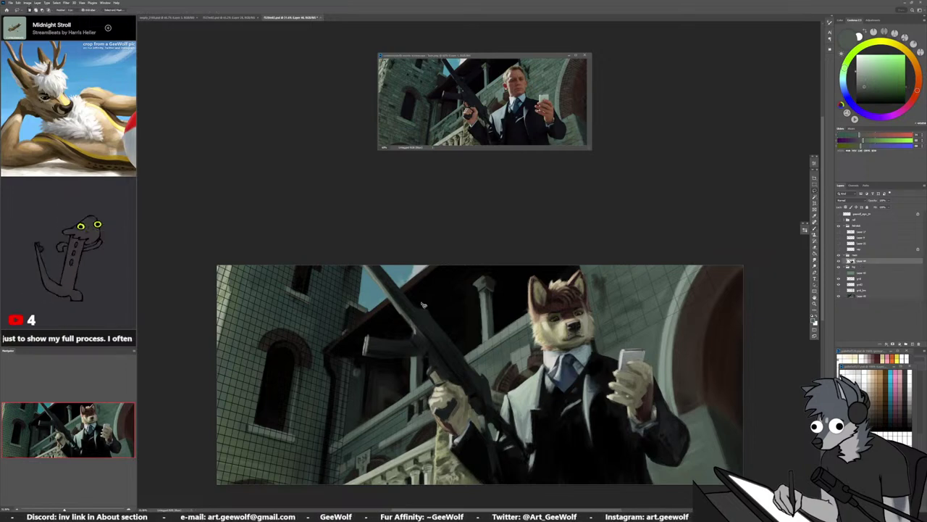
mouse_move(421, 296)
mouse_down()
mouse_move(456, 334)
mouse_move(455, 350)
mouse_move(373, 378)
mouse_move(354, 343)
mouse_move(455, 306)
mouse_up()
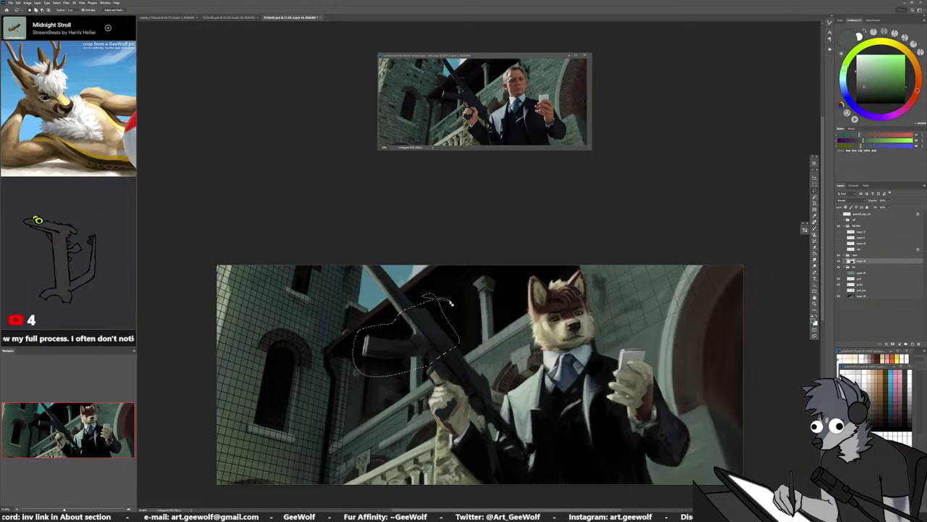
scroll(433, 322, up, 1)
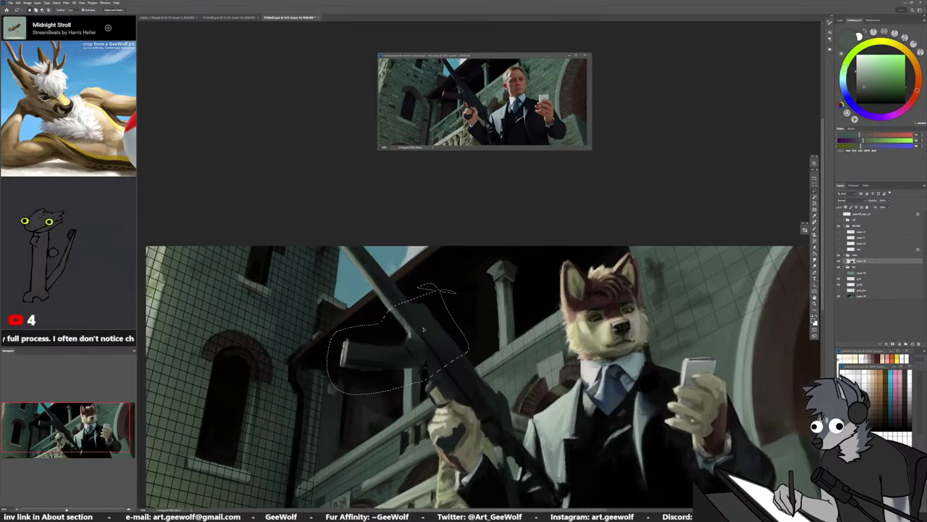
mouse_move(424, 329)
mouse_down()
mouse_move(411, 352)
mouse_move(436, 329)
mouse_move(429, 336)
mouse_up()
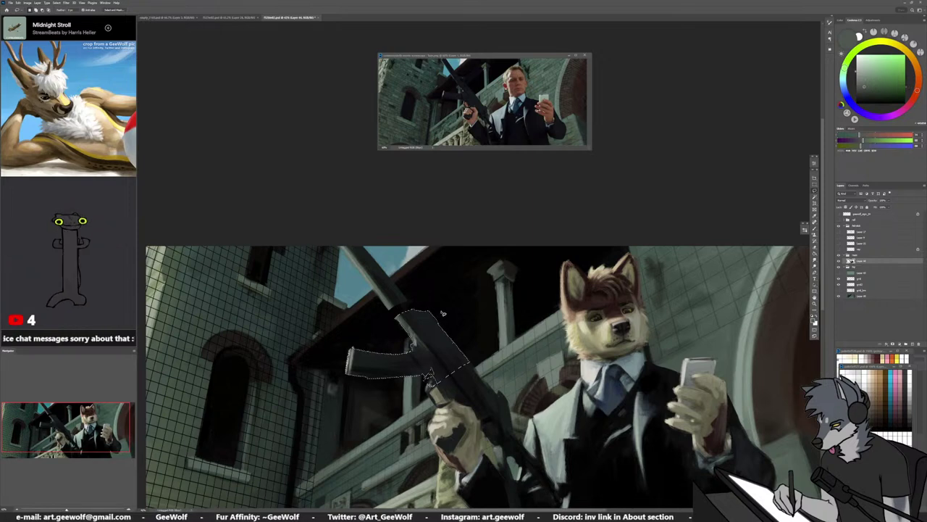
key(ctrl+d)
Try a brush stroke beneath the rifle barrel, beside the gap at the receiver, and undo it
key(b)
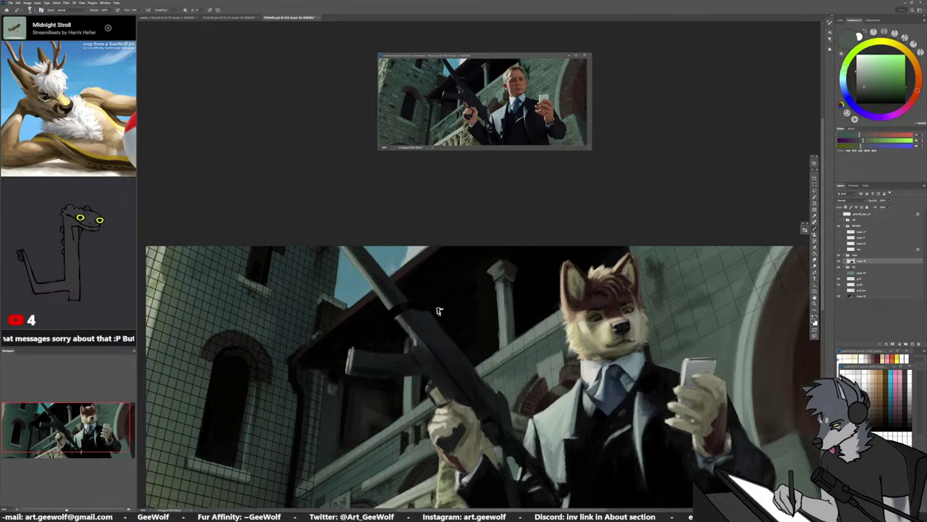
drag(379, 312, 397, 332)
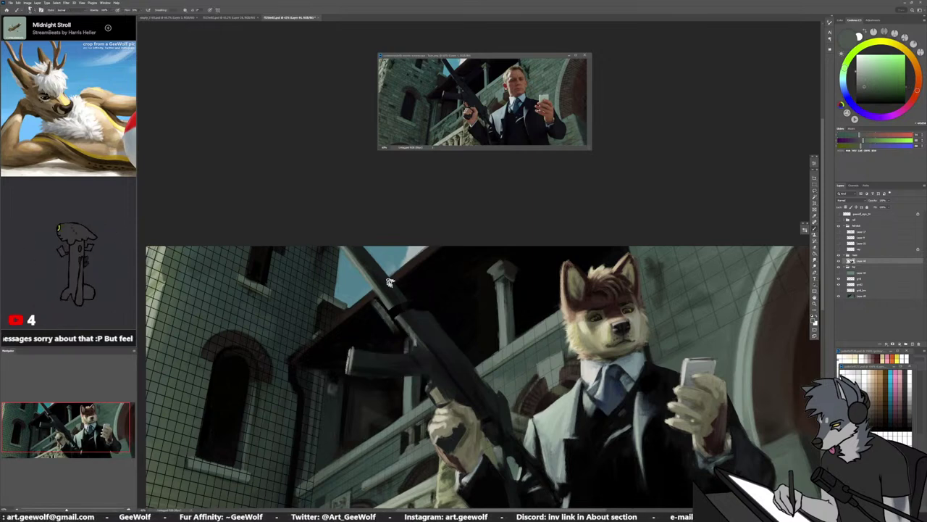
key(ctrl+z)
Lasso the barrel section just above the receiver and shift it to close the gap between the two parts
key(l)
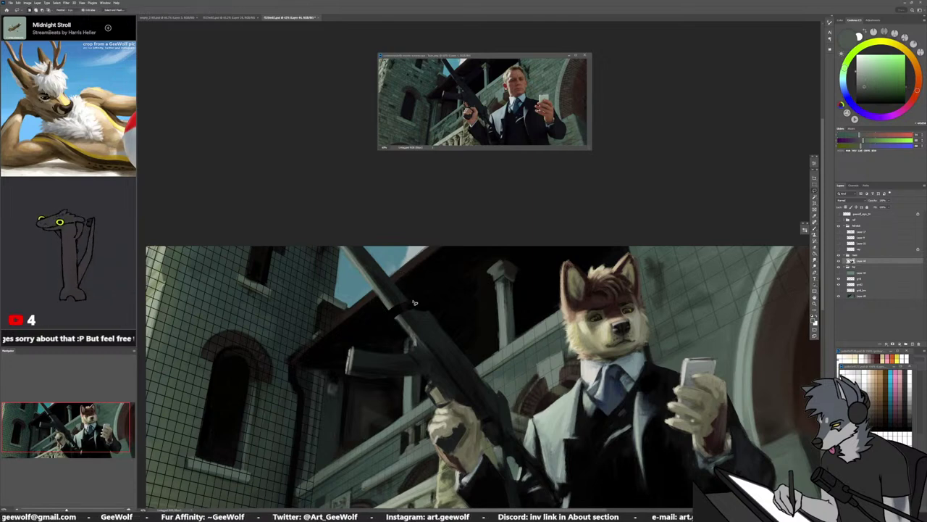
mouse_move(412, 303)
mouse_down()
mouse_move(384, 283)
mouse_move(411, 301)
mouse_up()
drag(396, 296, 396, 297)
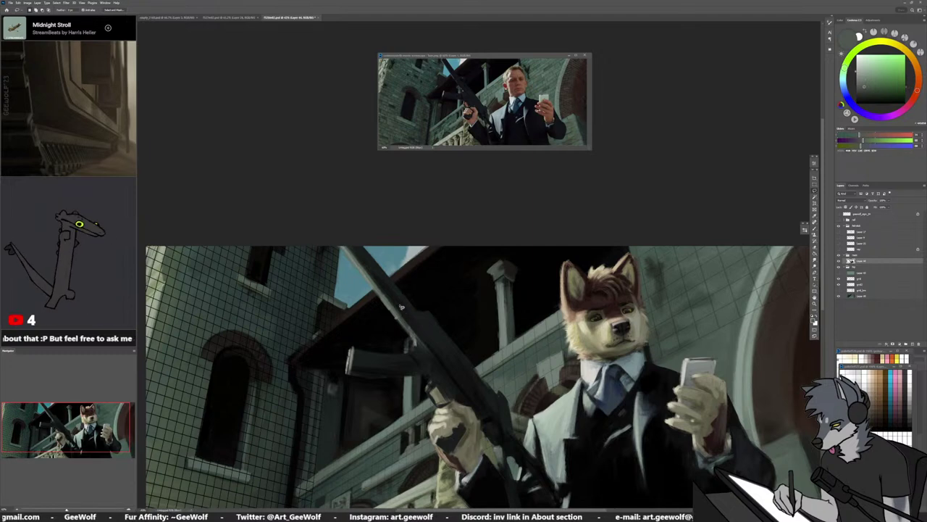
Clean up the upper edge of the rifle body where it meets the barrel by erasing and repainting with sampled dark tones
key(e)
drag(385, 295, 370, 305)
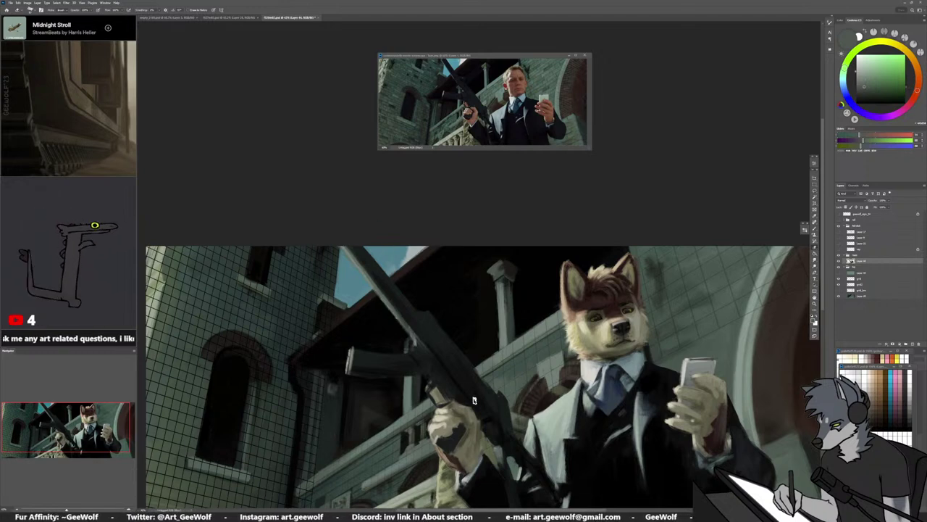
alt+click(412, 307)
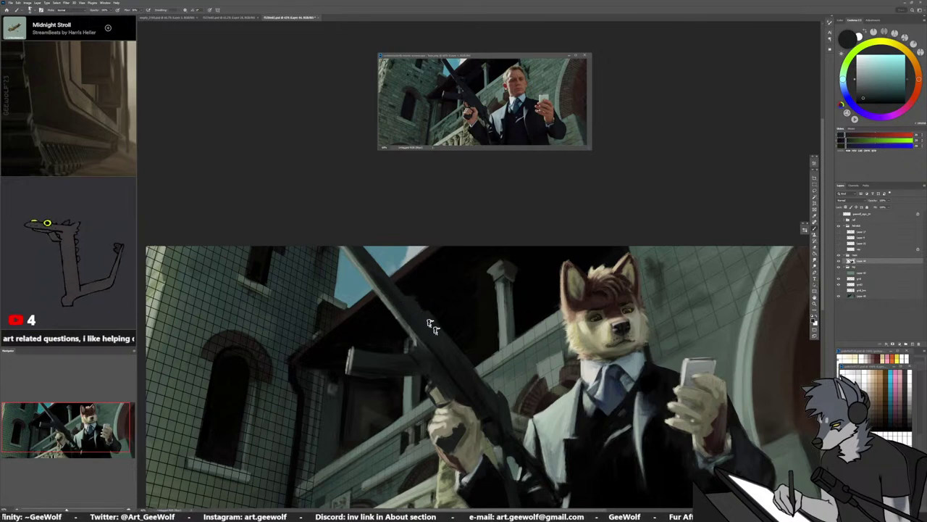
alt+click(384, 297)
alt+click(385, 286)
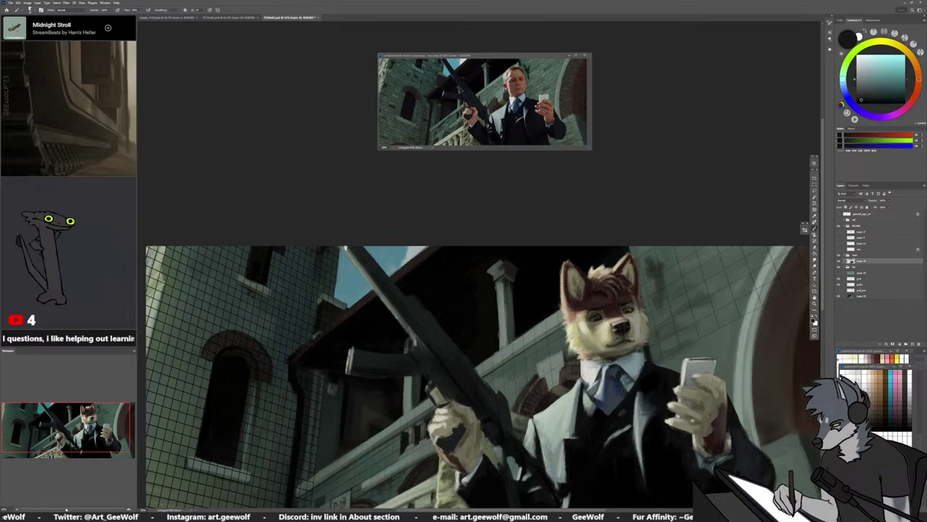
Paint long strokes along the rifle barrel with dark colours sampled from the painting to refine its shading and edges
drag(365, 267, 399, 315)
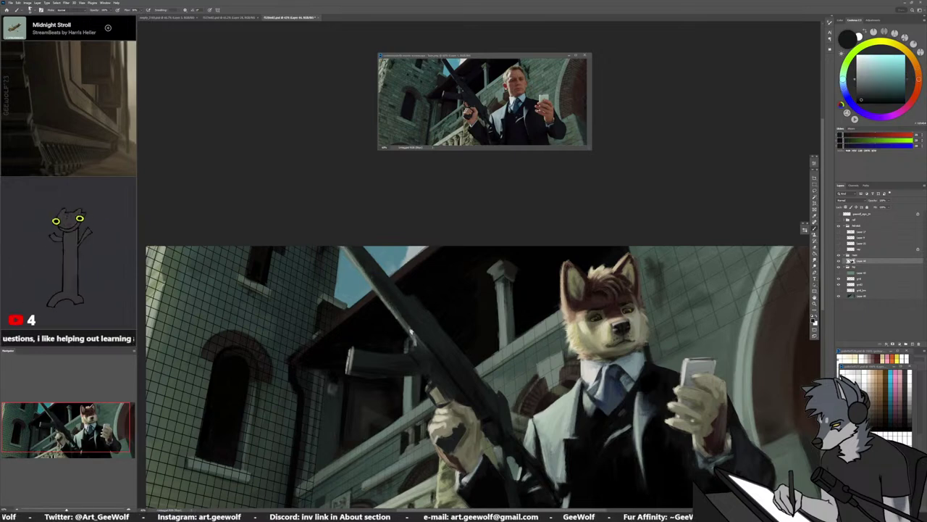
drag(346, 247, 372, 282)
alt+click(353, 260)
drag(347, 251, 384, 300)
alt+click(376, 292)
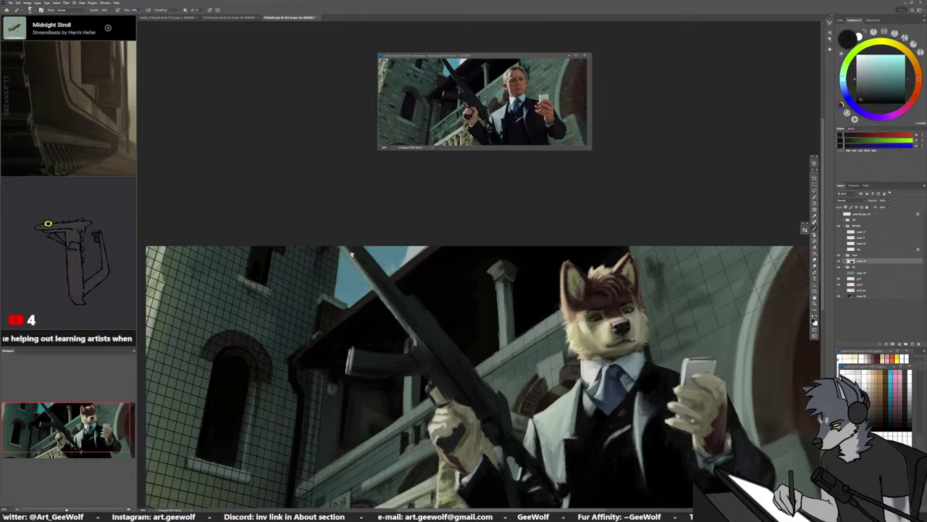
drag(346, 248, 397, 309)
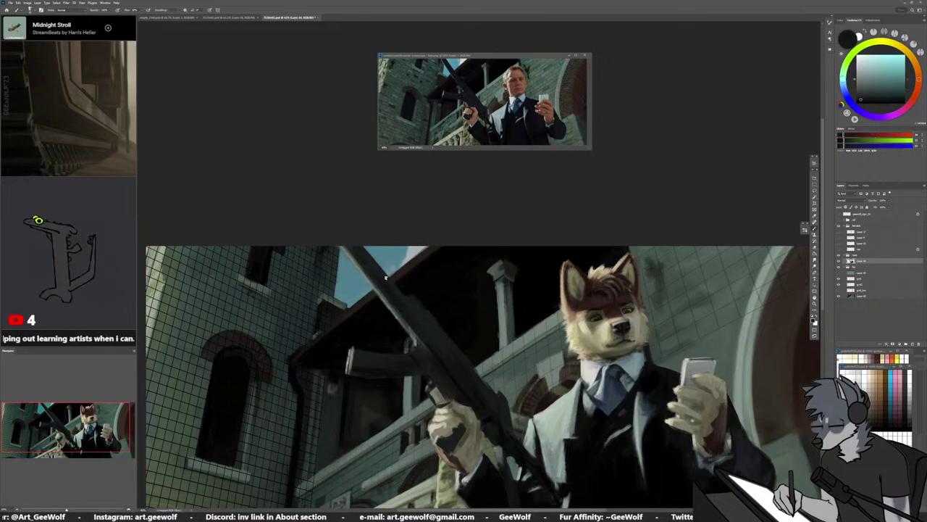
alt+click(399, 290)
mouse_move(352, 247)
mouse_down()
mouse_move(390, 292)
mouse_move(381, 283)
mouse_up()
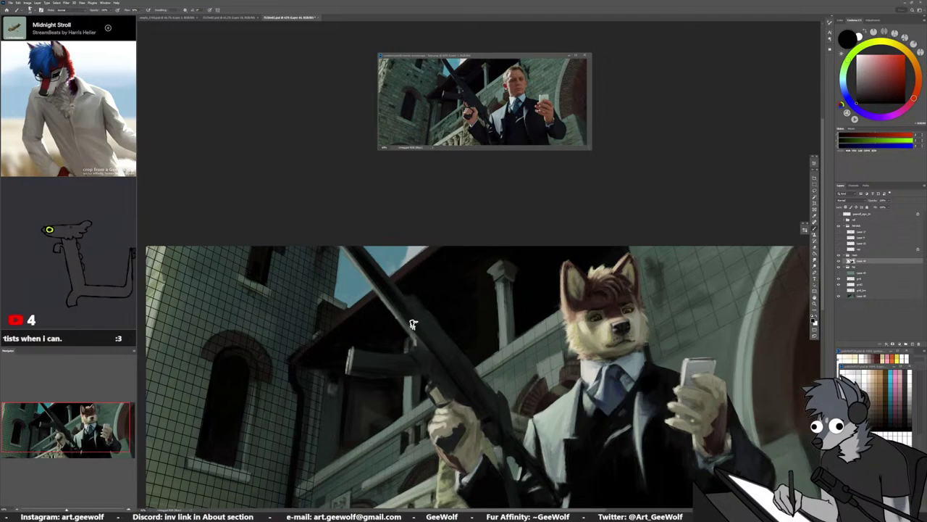
Refine the rifle body above the magazine with dark tones sampled from the gun
alt+click(439, 354)
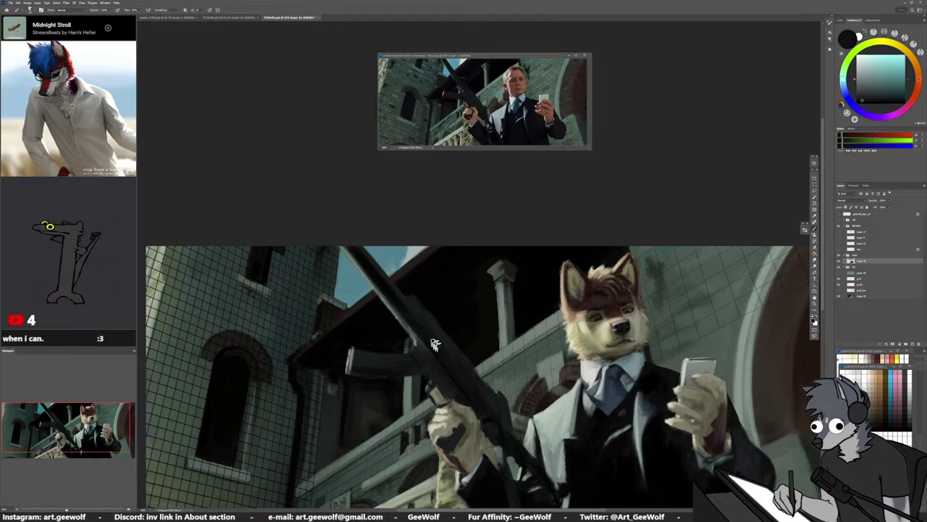
alt+click(445, 343)
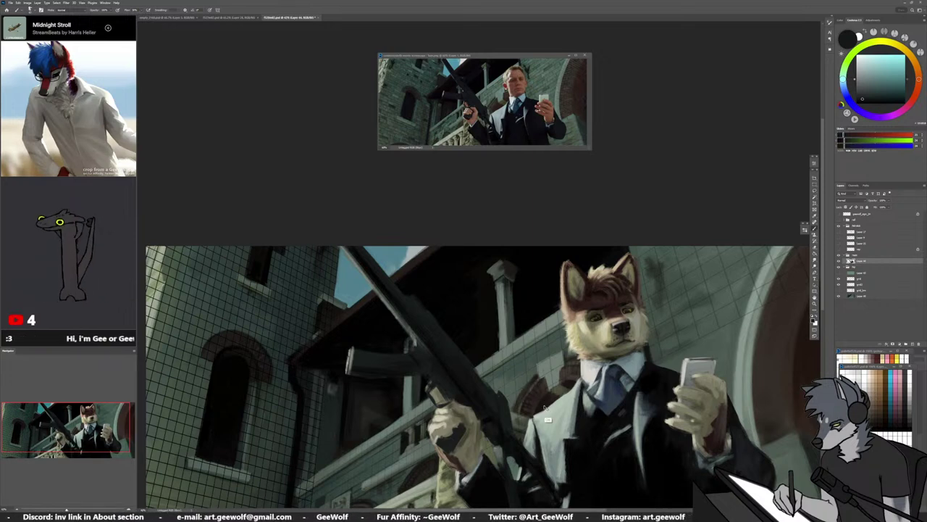
key(e)
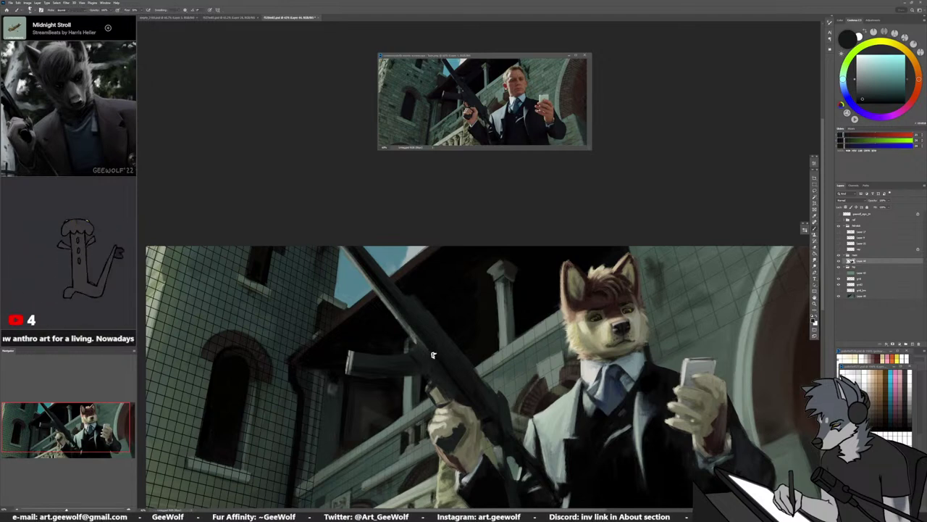
Paint the small details where the magazine joins the rifle, using sampled dark tones and the light grey of the magazine's tip
alt+click(418, 349)
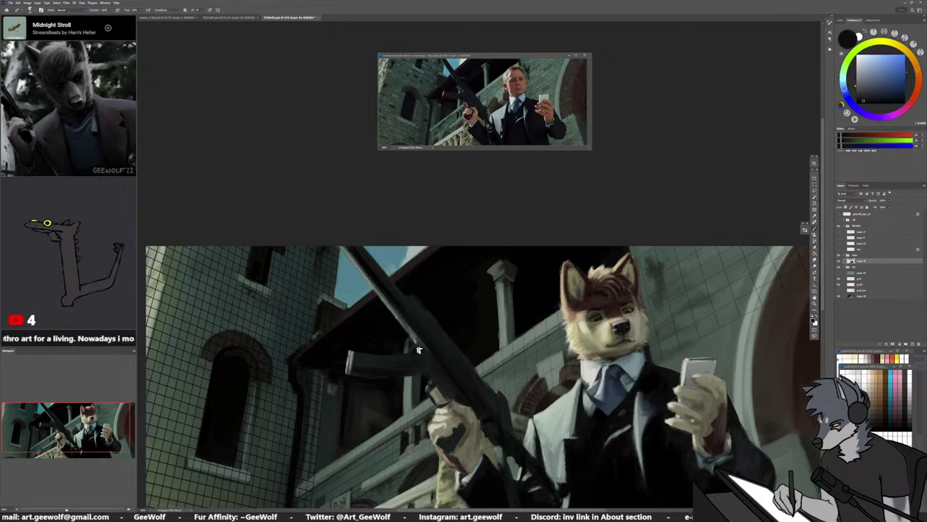
alt+click(414, 341)
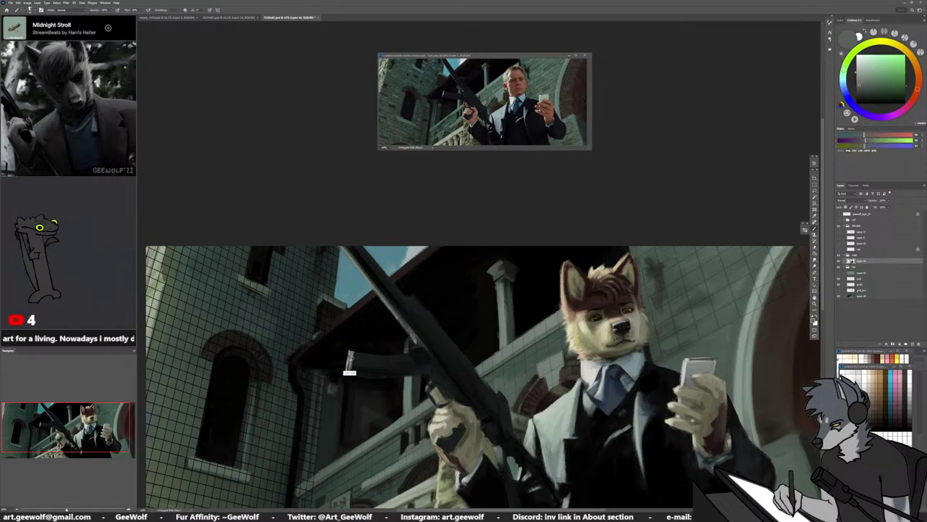
alt+click(350, 362)
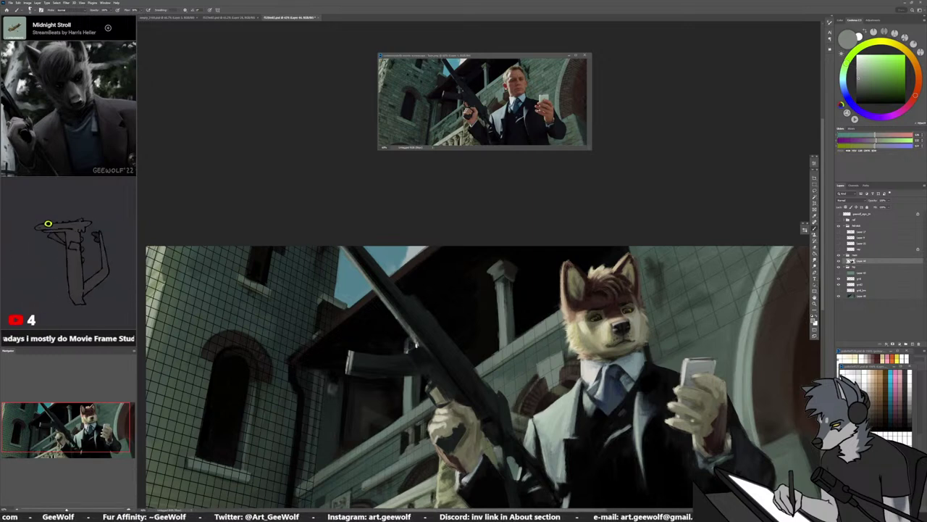
alt+click(419, 348)
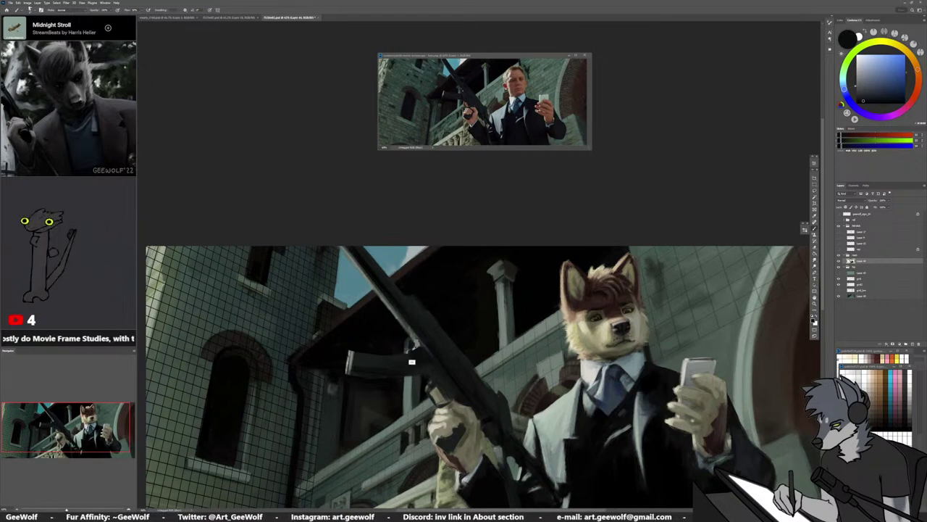
alt+click(413, 355)
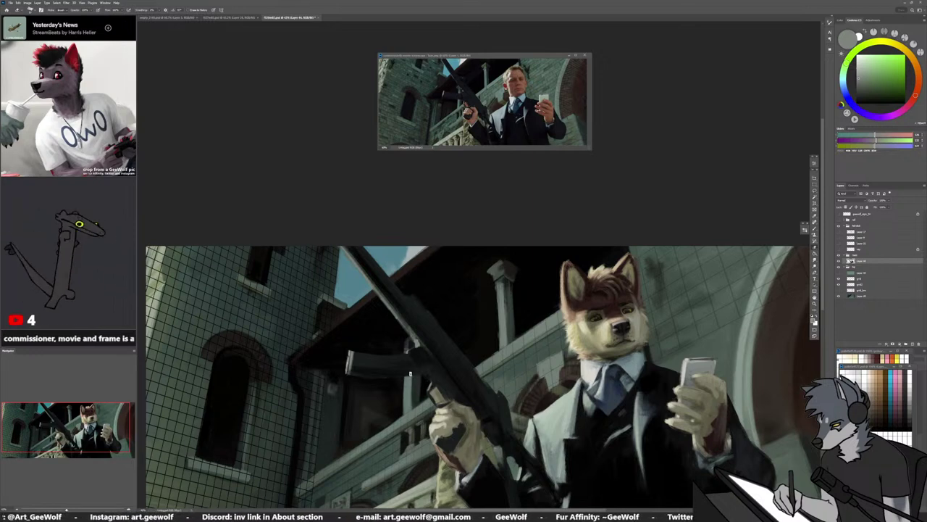
Mirror the canvas view, lasso the capital of the background column, and try to duplicate the selection to a new layer
key(h)
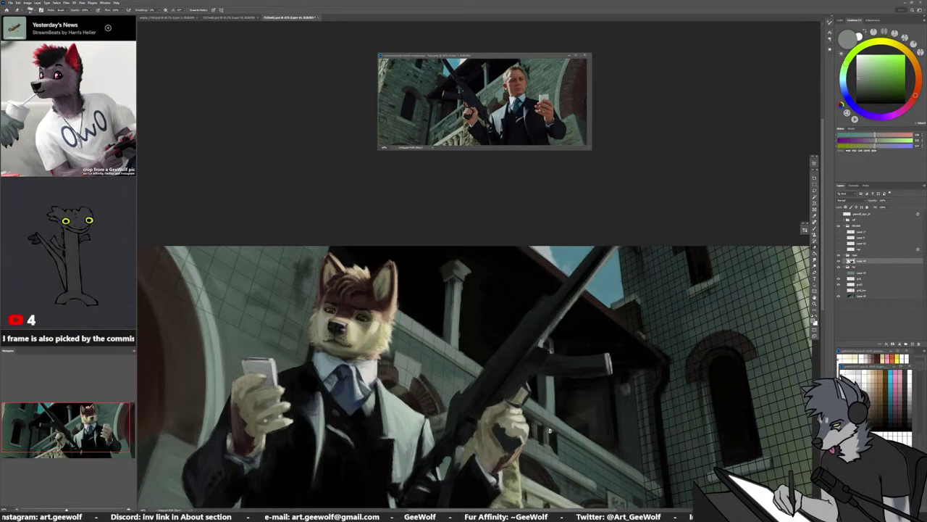
key(l)
mouse_move(457, 285)
mouse_down()
mouse_move(481, 274)
mouse_move(458, 284)
mouse_up()
key(ctrl+j)
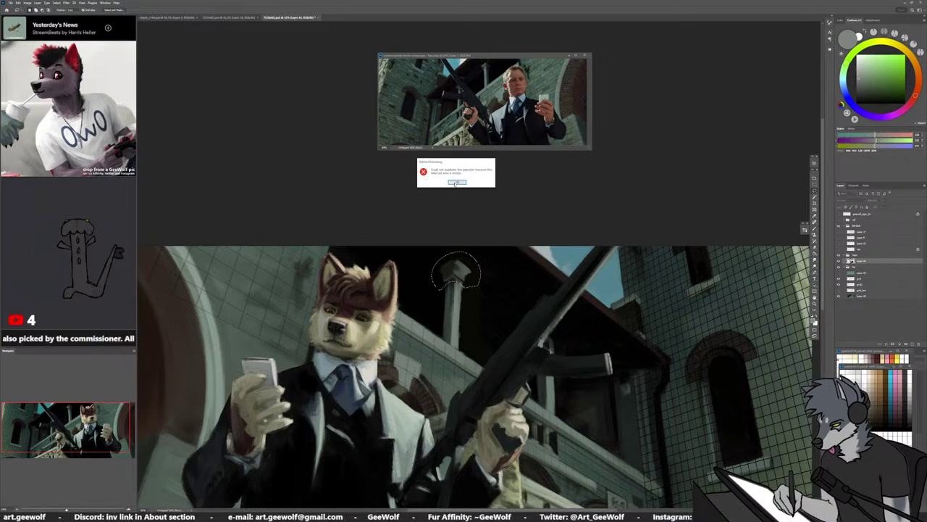
click(456, 182)
Place a copy of the column capital from the bottom background layer behind the rifle, just above the magazine, nudge it and deselect
mouse_move(453, 275)
mouse_down()
mouse_move(487, 279)
mouse_move(550, 352)
mouse_up()
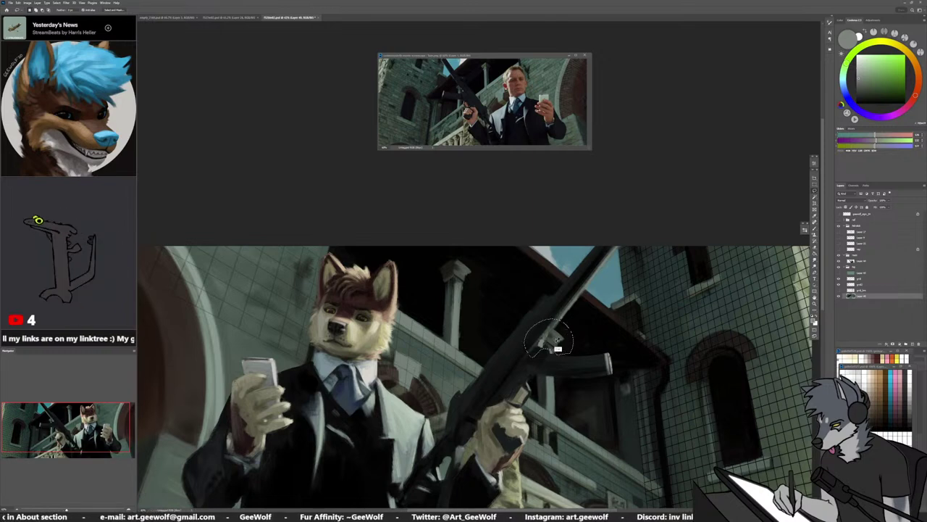
scroll(563, 334, up, 3)
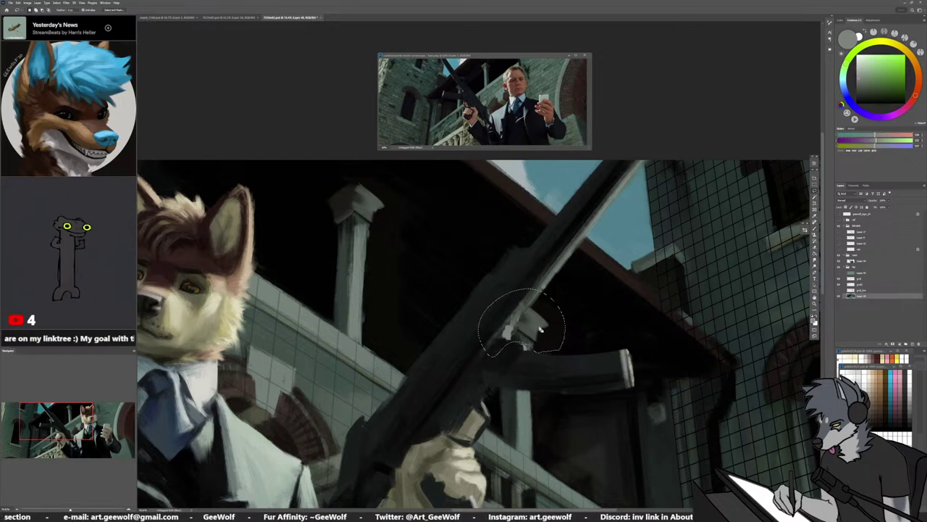
drag(541, 329, 536, 329)
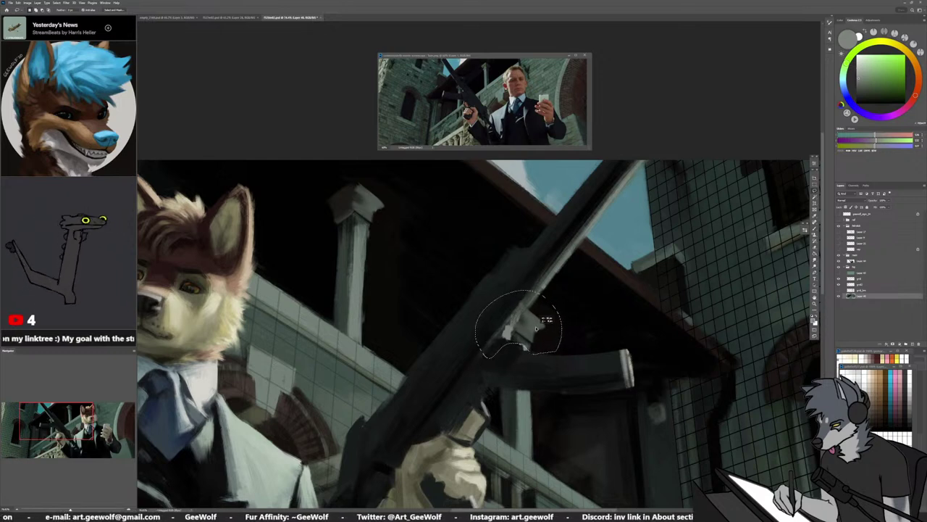
click(585, 306)
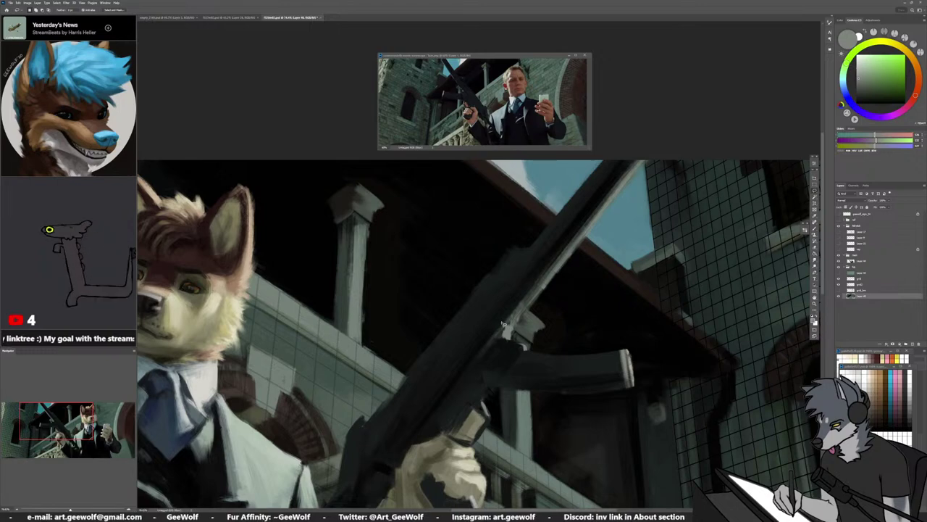
Return the view to its unmirrored state, undo the last nudge of the copied capital, try a slightly higher position, and deselect
scroll(501, 370, down, 4)
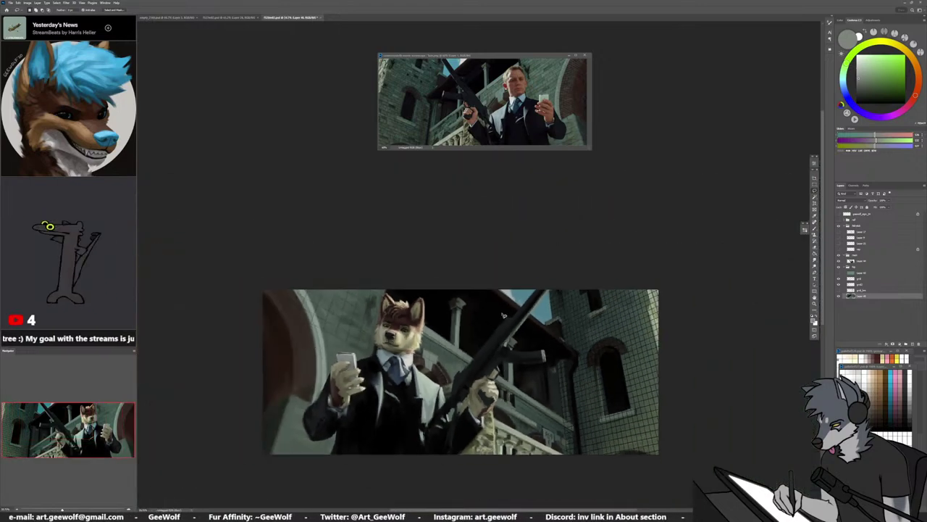
scroll(518, 314, up, 3)
key(h)
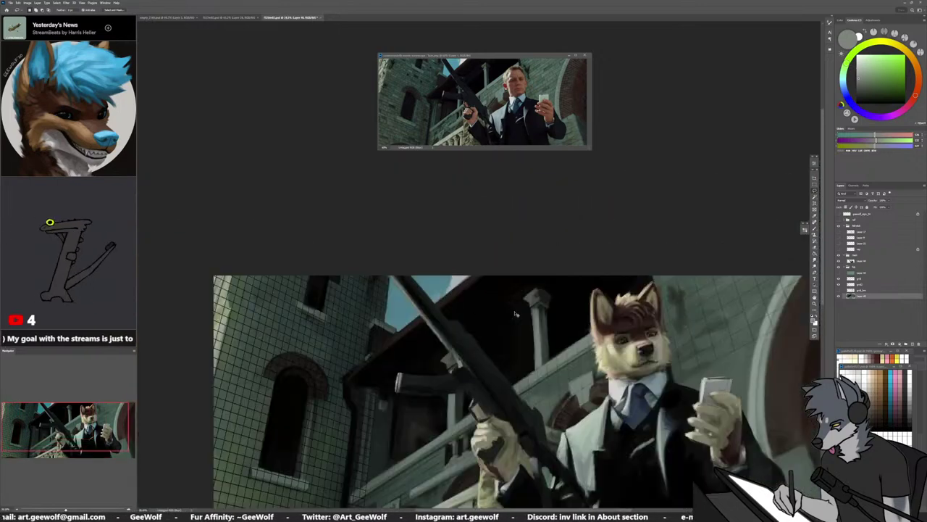
scroll(444, 344, up, 4)
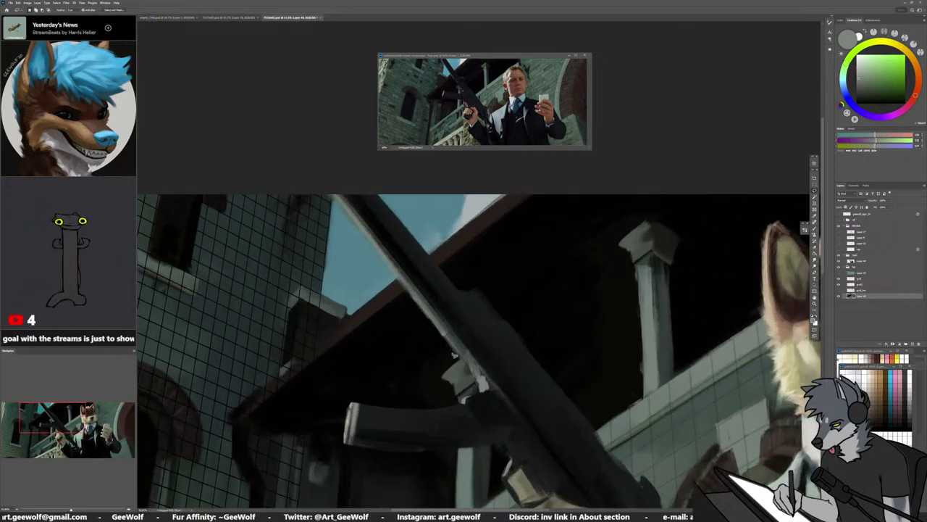
key(ctrl+z)
key(ctrl+z)
drag(466, 372, 466, 367)
key(ctrl+z)
key(ctrl+d)
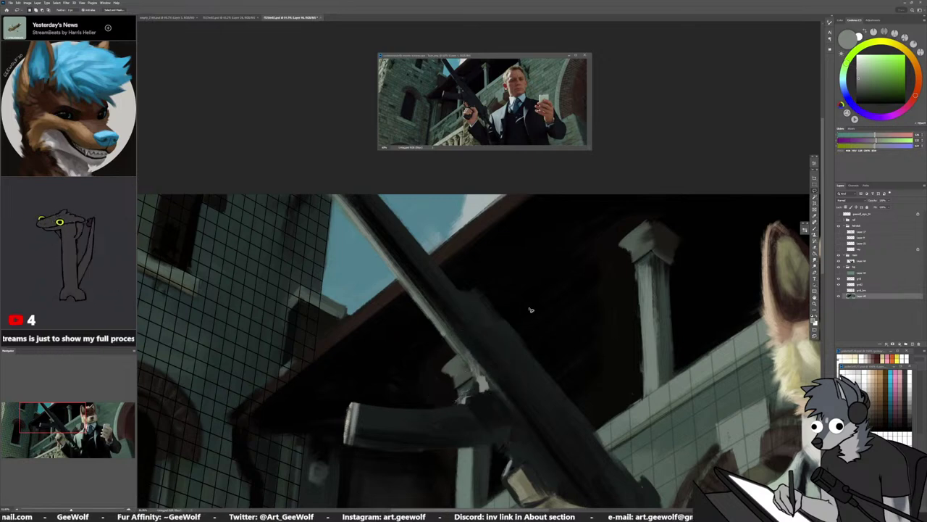
Brush the copied capital and column behind the magazine into the background using sampled dark and grey-green tones
scroll(531, 311, down, 3)
key(b)
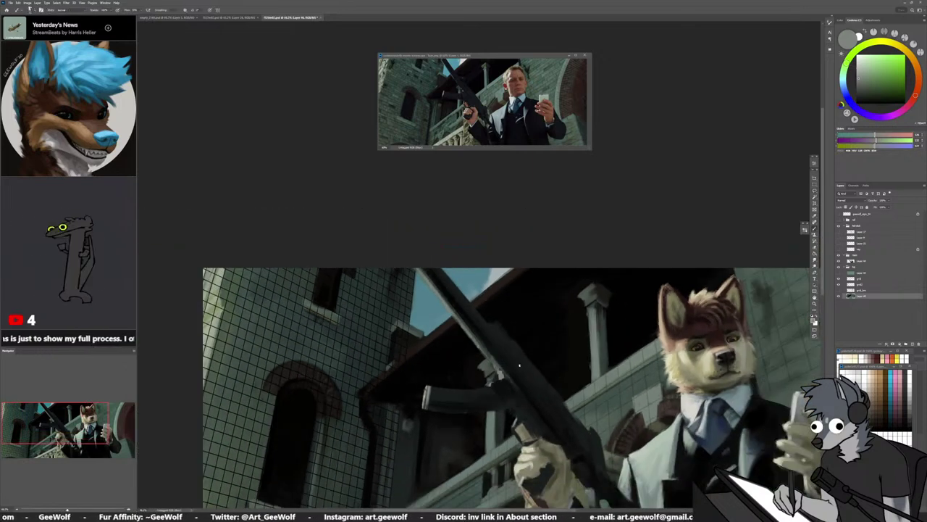
alt+click(483, 405)
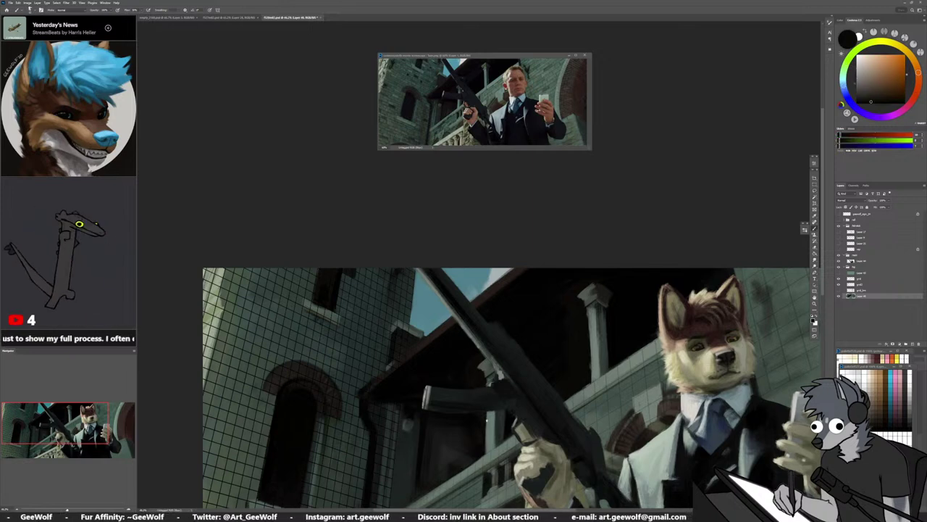
alt+click(491, 430)
drag(493, 378, 489, 384)
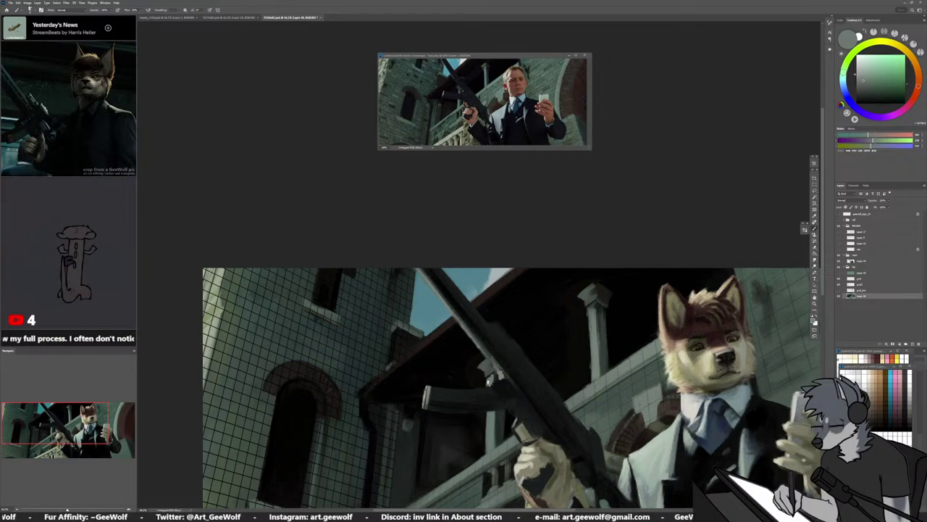
alt+click(494, 376)
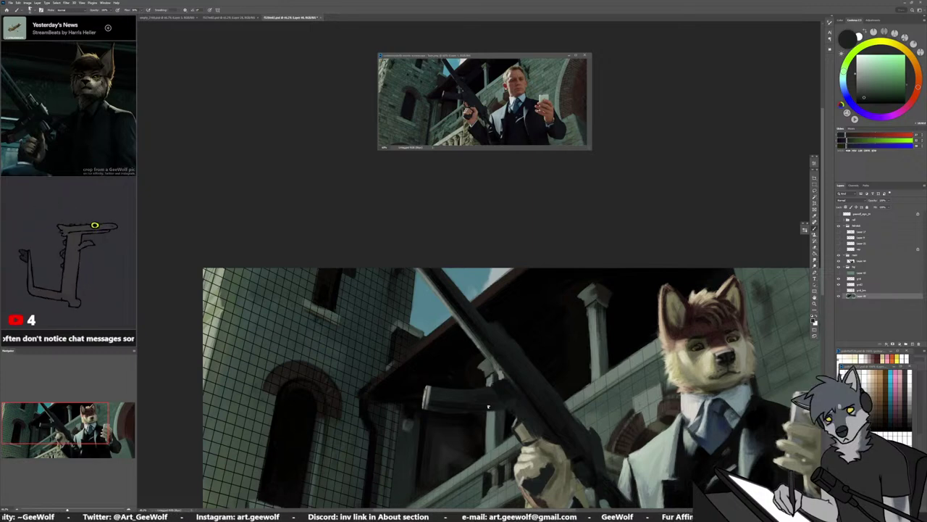
Paint the column shaft below the magazine with sampled black and grey-green tones to define its edges against the dark background
scroll(461, 403, down, 5)
scroll(488, 392, up, 1)
scroll(488, 391, down, 1)
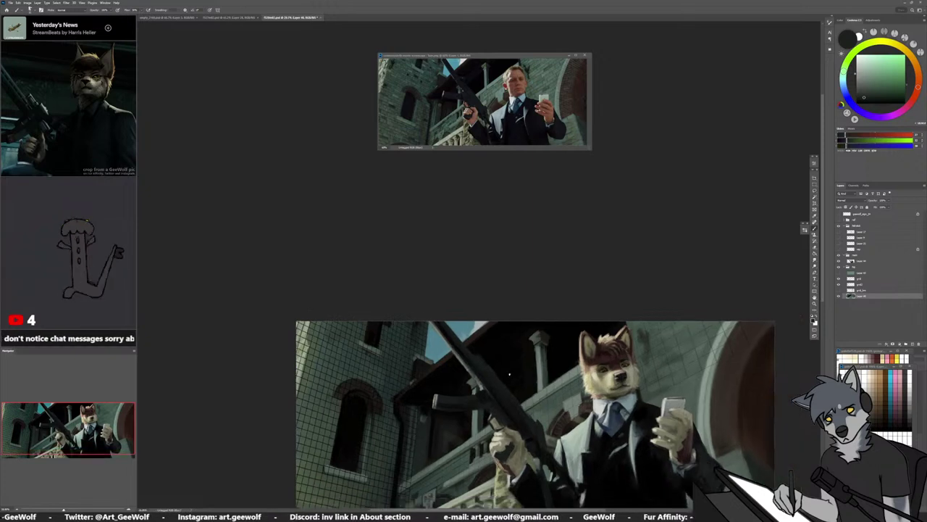
scroll(489, 392, up, 4)
alt+click(482, 379)
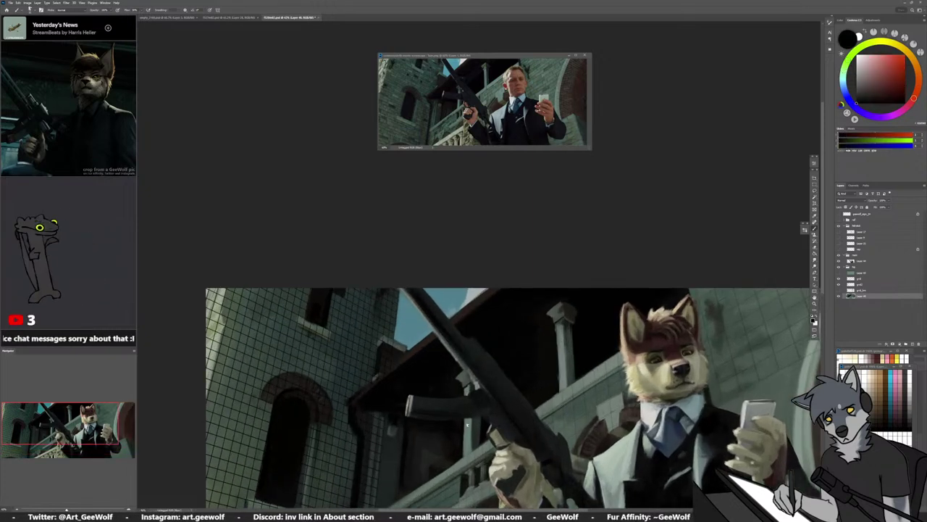
alt+click(465, 441)
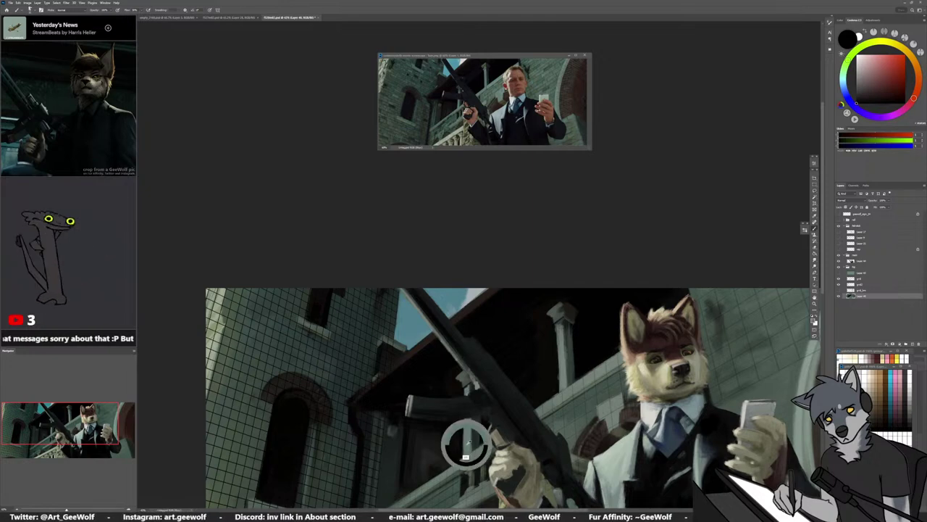
alt+click(473, 439)
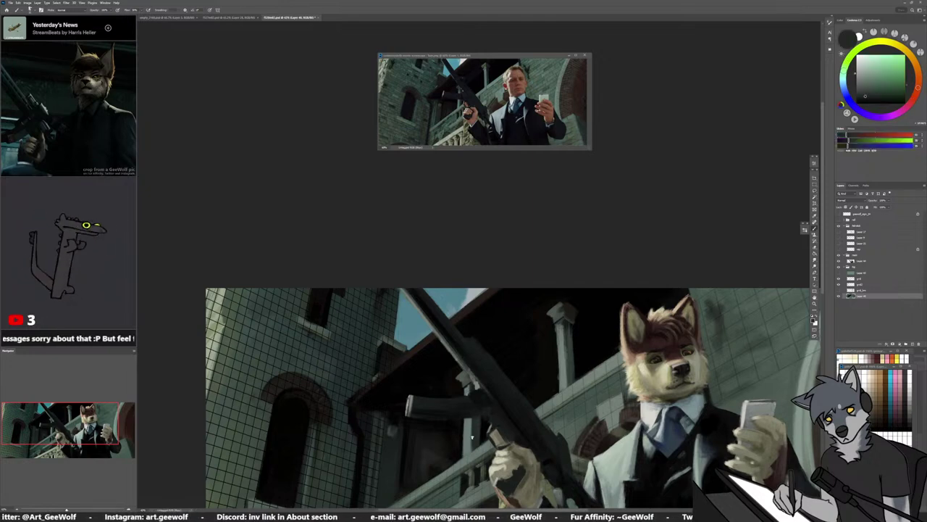
alt+click(468, 457)
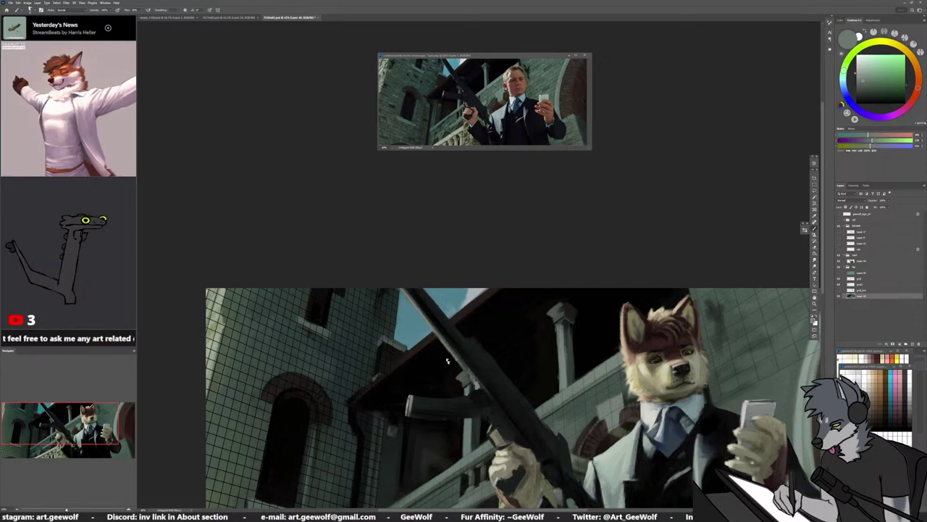
scroll(447, 360, down, 2)
scroll(462, 359, down, 1)
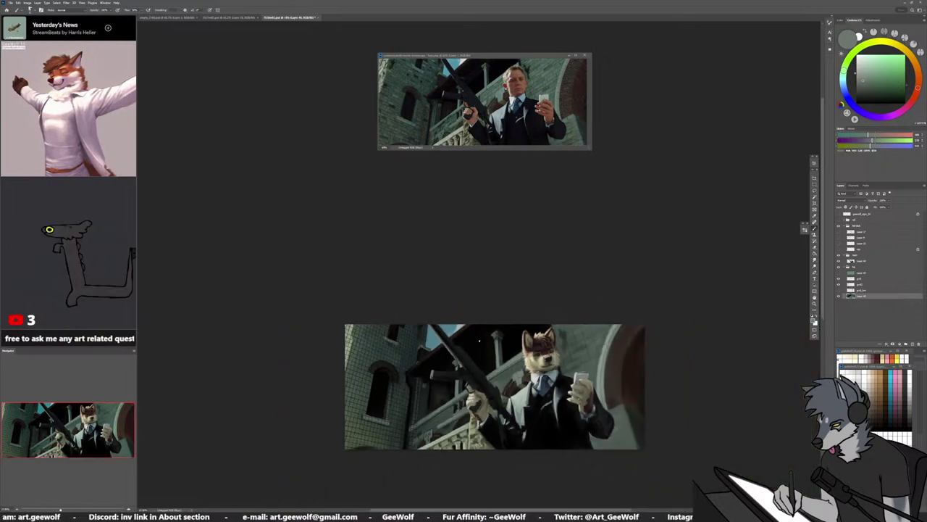
Paint the rifle's receiver above the grip on the character layer, defining its panels with sampled black and dark grey-green tones
scroll(513, 371, up, 4)
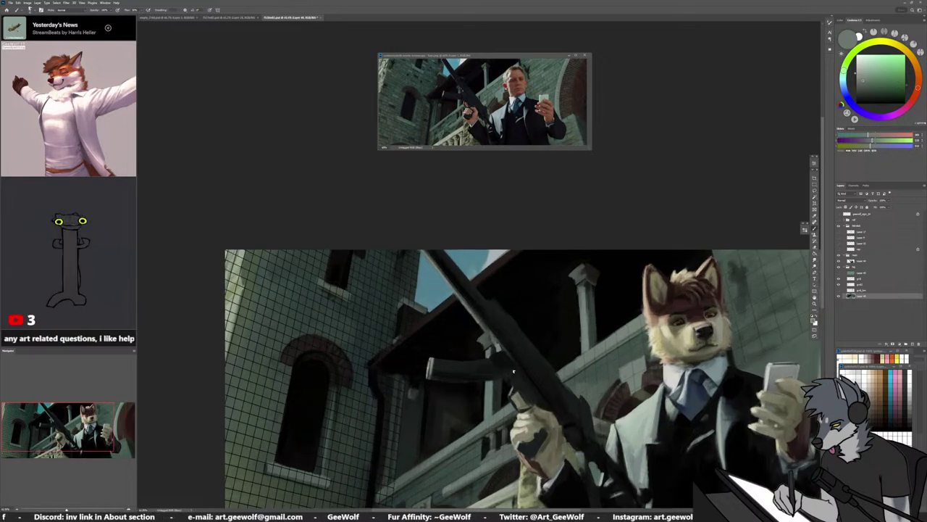
scroll(456, 374, down, 1)
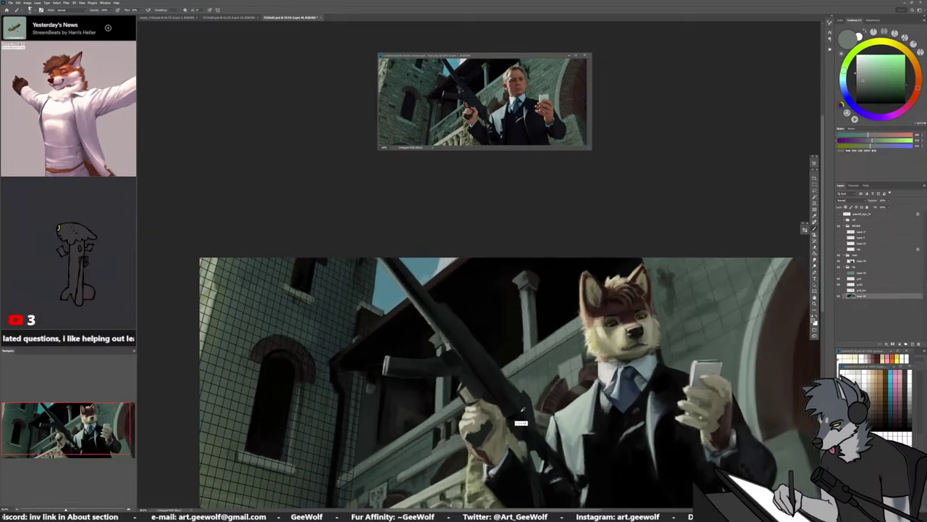
alt+click(474, 352)
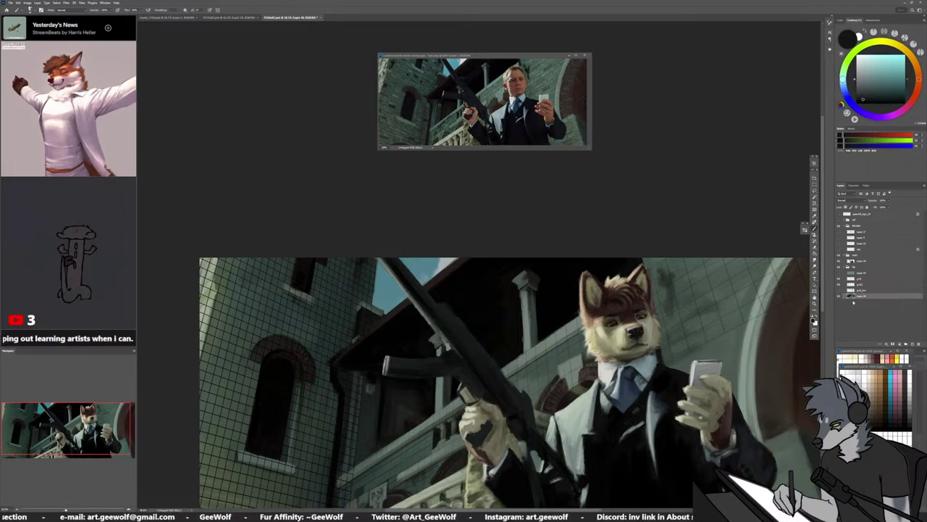
click(862, 261)
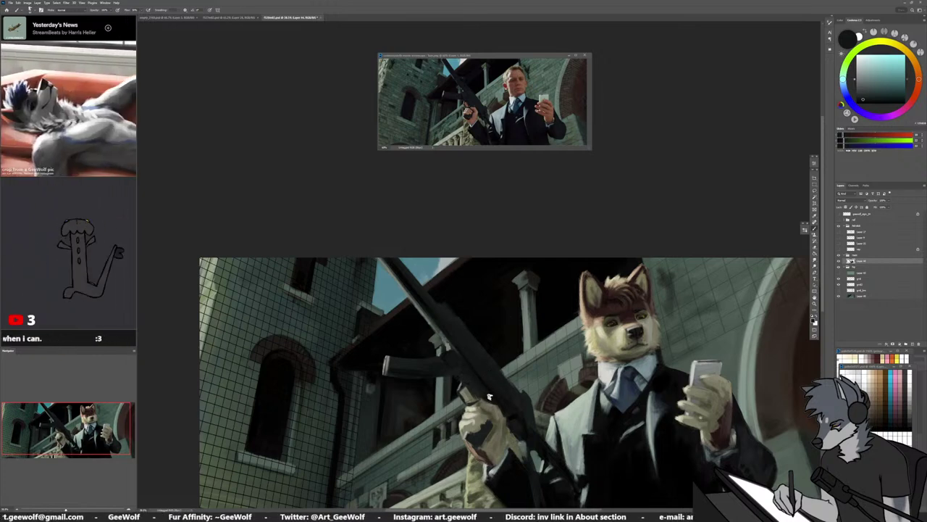
alt+click(509, 478)
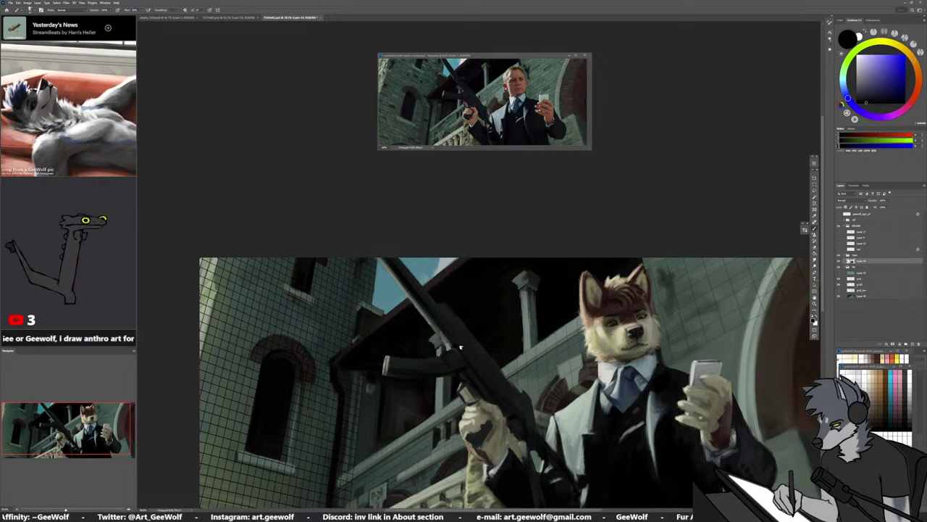
alt+click(465, 361)
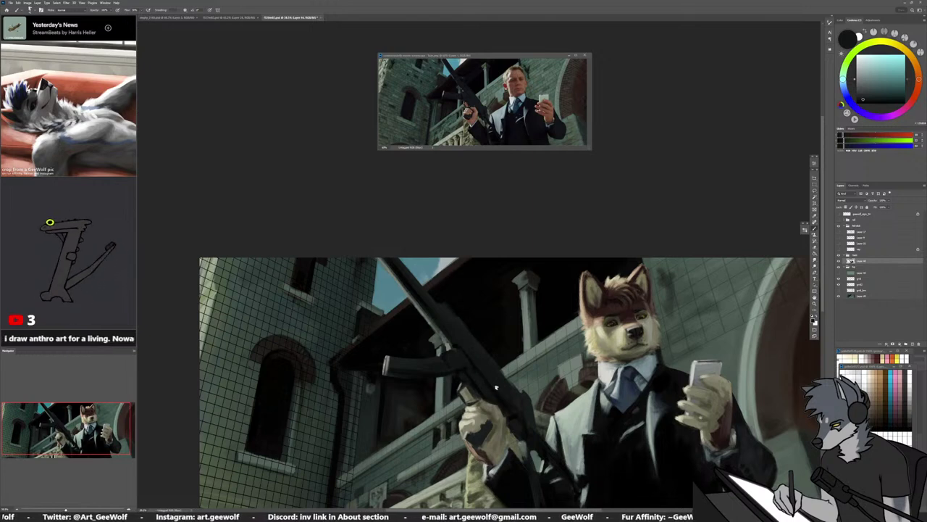
alt+click(491, 389)
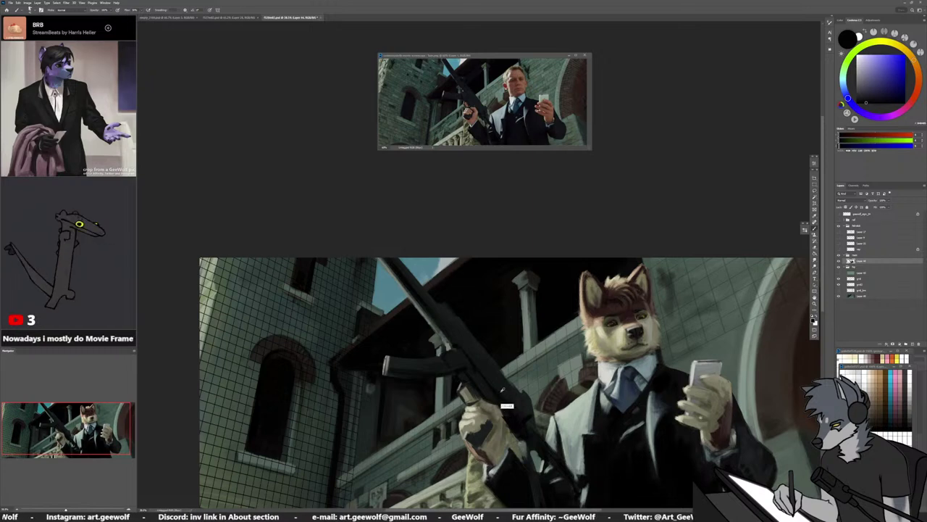
alt+click(506, 402)
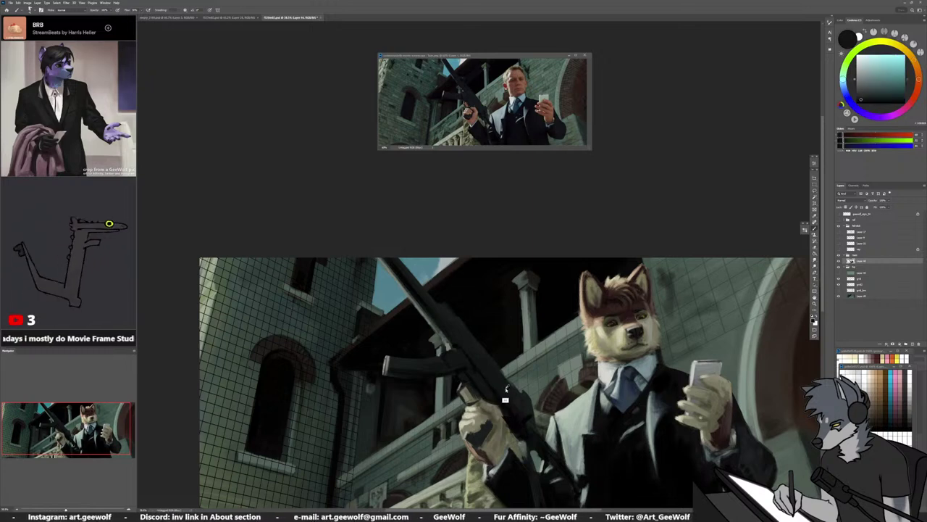
Refine the receiver's upper edge and its rear end above the gripping hand with sampled near-black tones
alt+click(455, 344)
drag(452, 335, 465, 336)
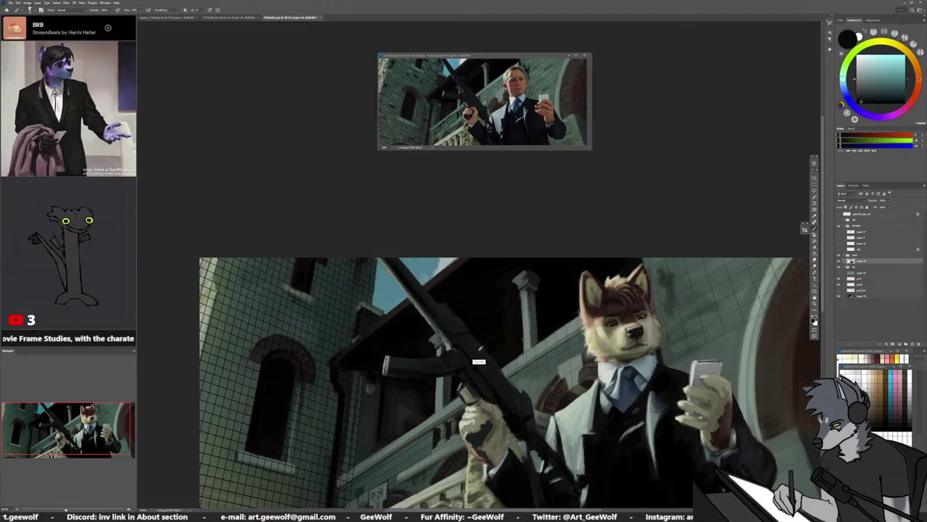
alt+click(479, 346)
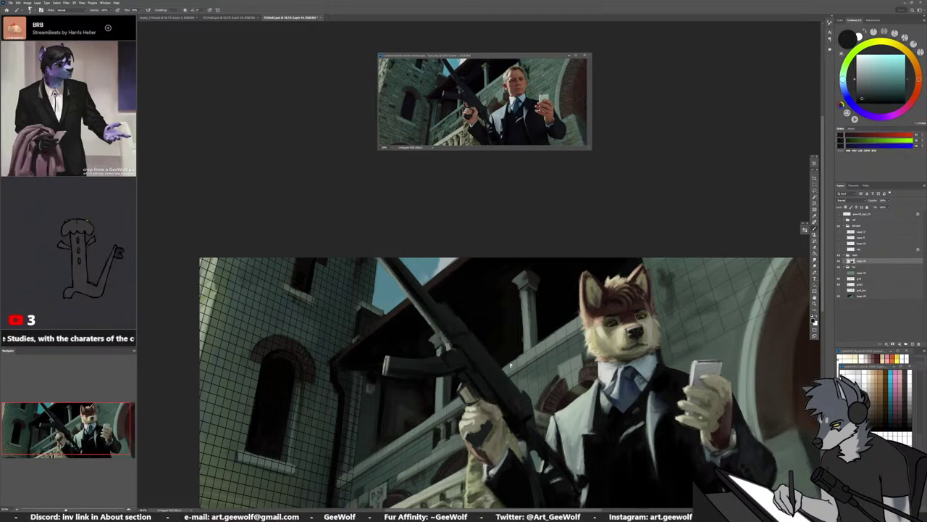
alt+click(525, 405)
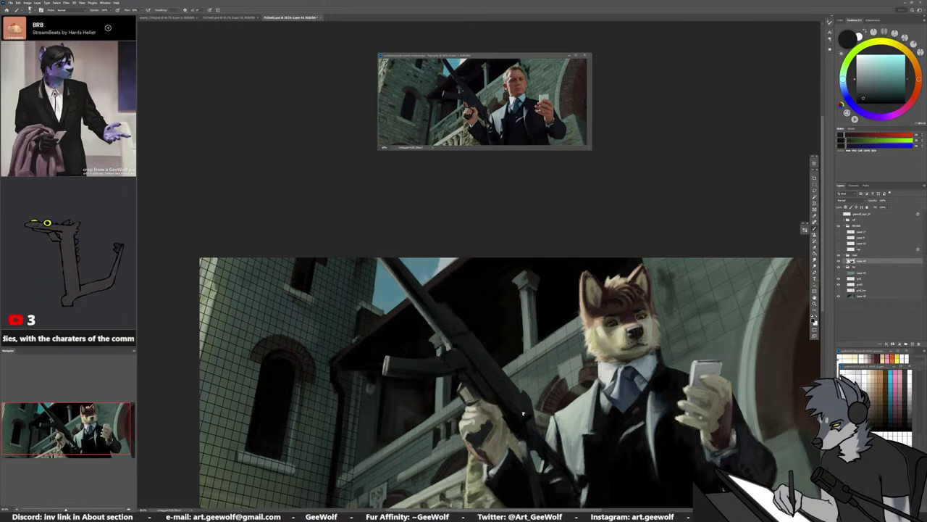
alt+click(515, 410)
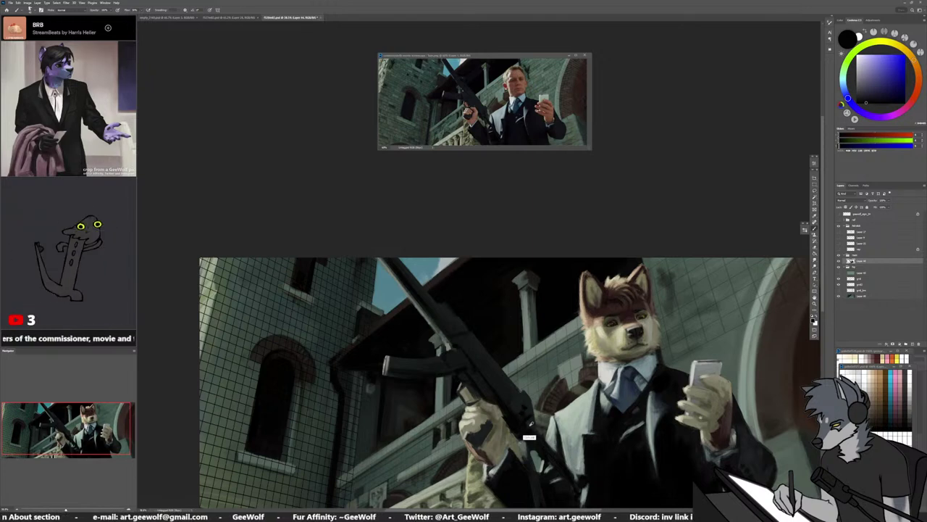
Paint the rifle's rear end and stock against the jacket with sampled black and dark grey tones, cleaning edges with the Eraser
drag(559, 428, 528, 402)
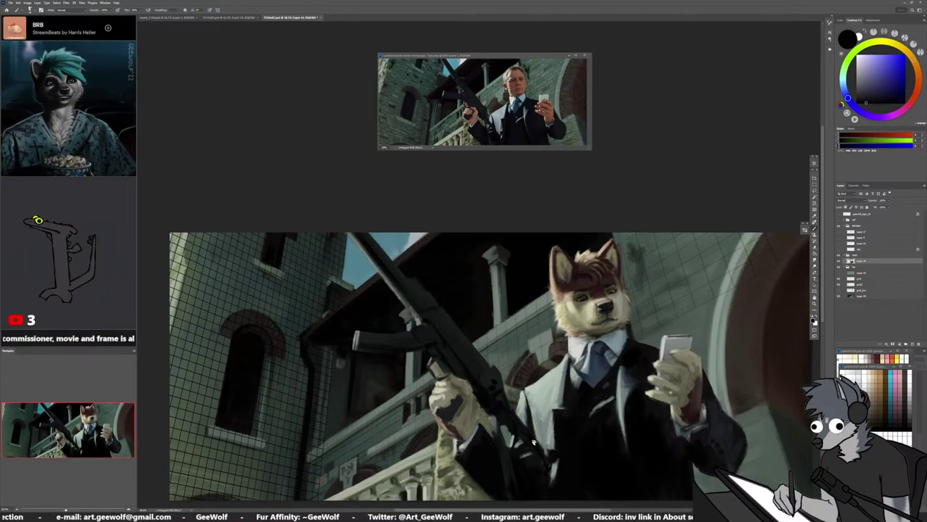
alt+click(502, 398)
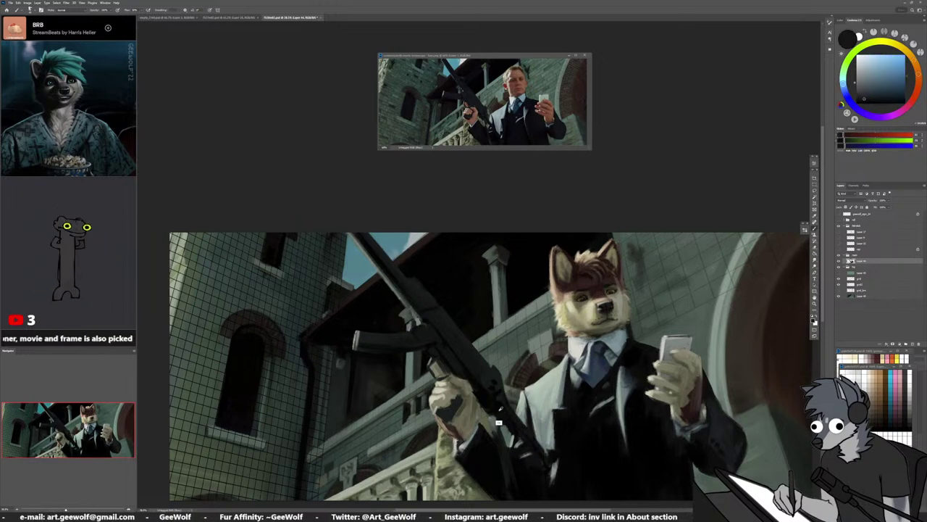
alt+click(489, 403)
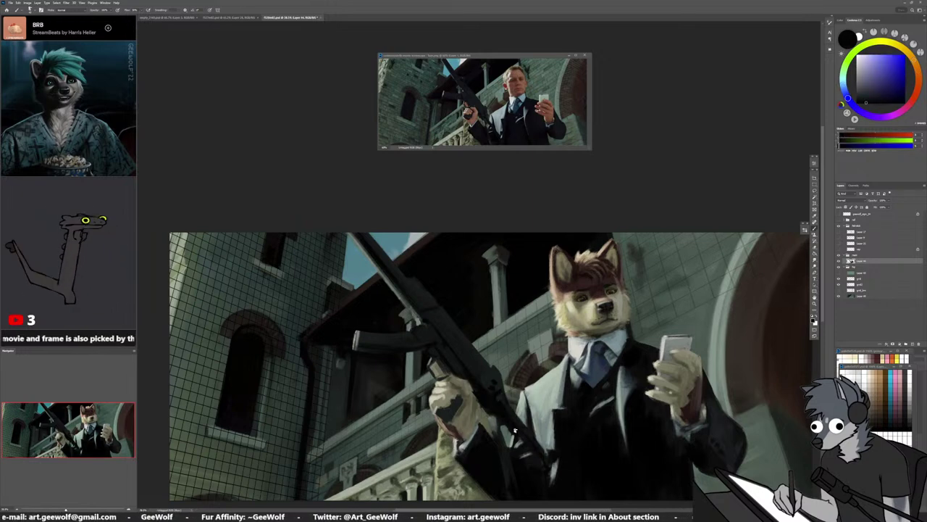
alt+click(503, 411)
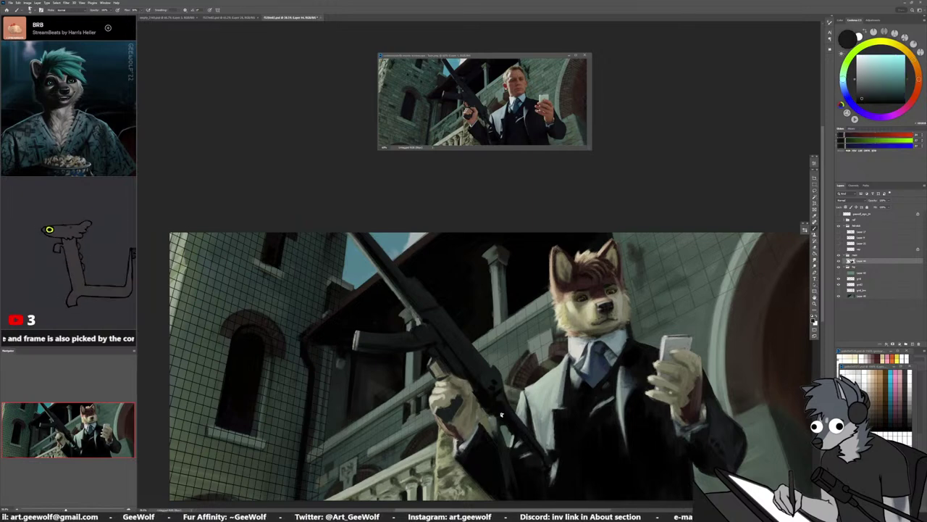
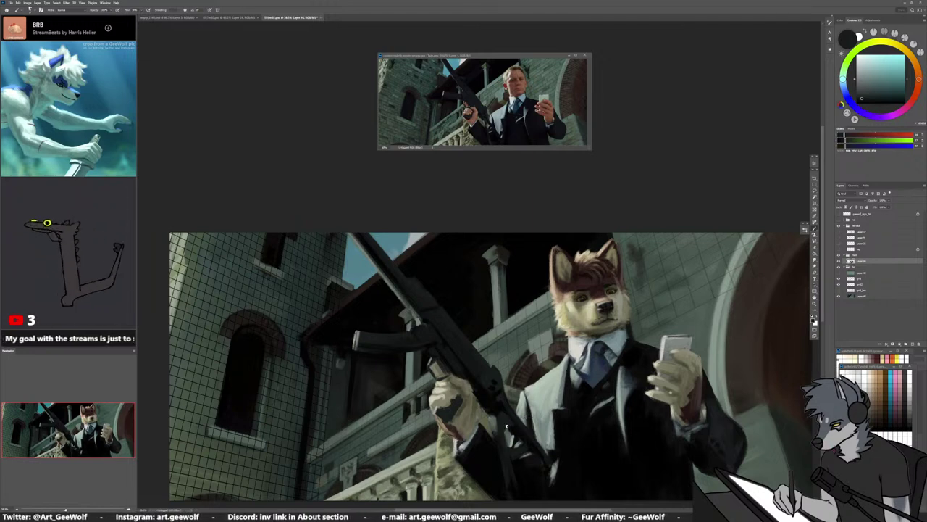
key(e)
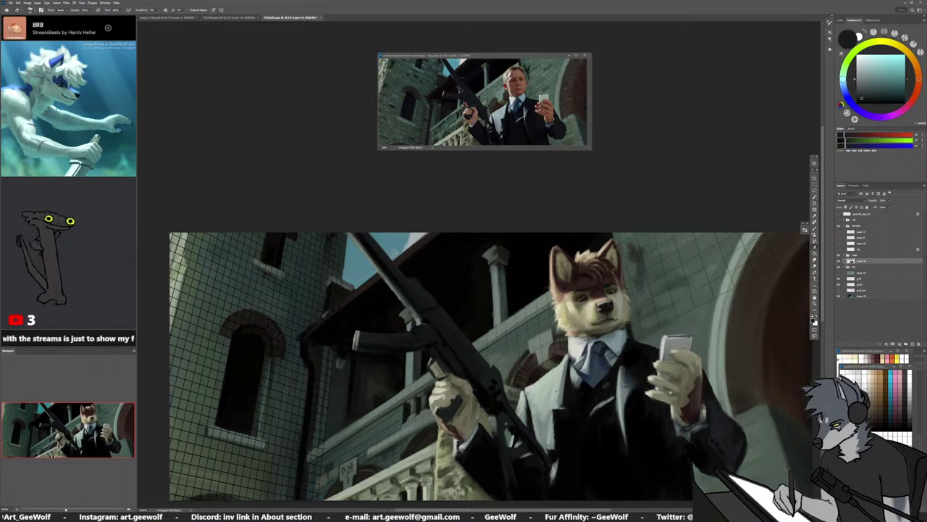
key(b)
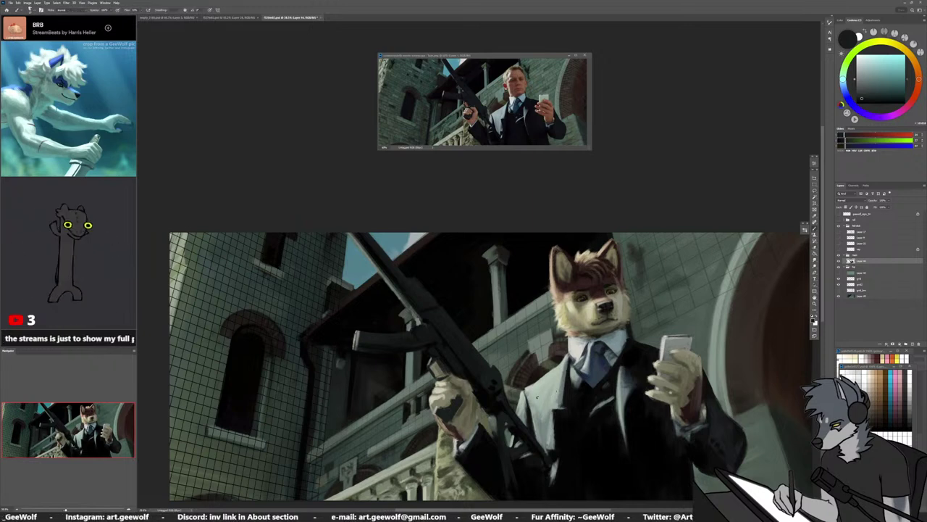
alt+click(511, 434)
alt+click(509, 421)
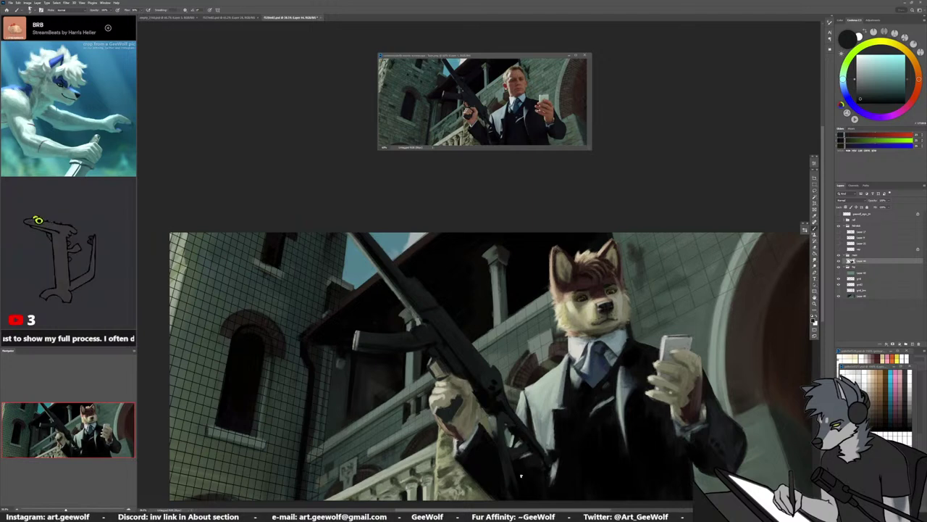
Shape the raised sight block behind the barrel and detail the receiver beside the magazine with sampled dark greys and black
key(ctrl+shift+h)
key(h)
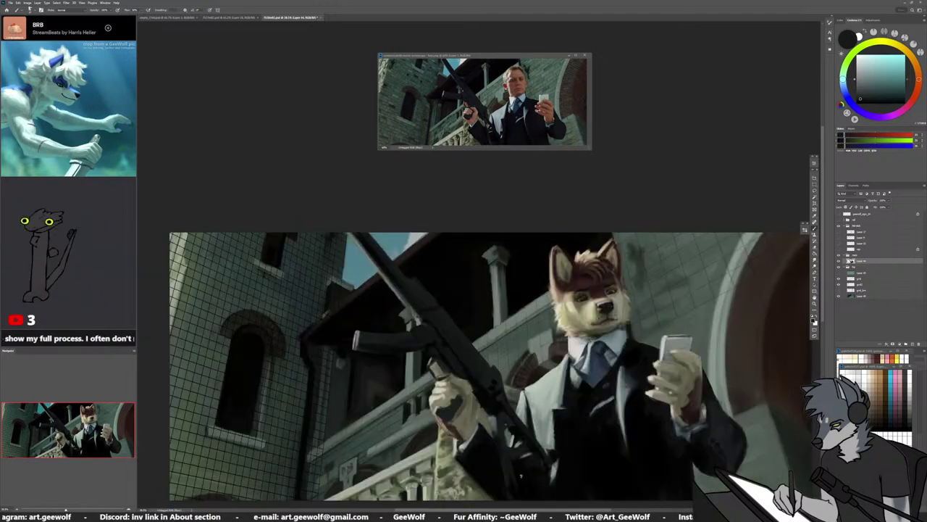
drag(503, 392, 543, 425)
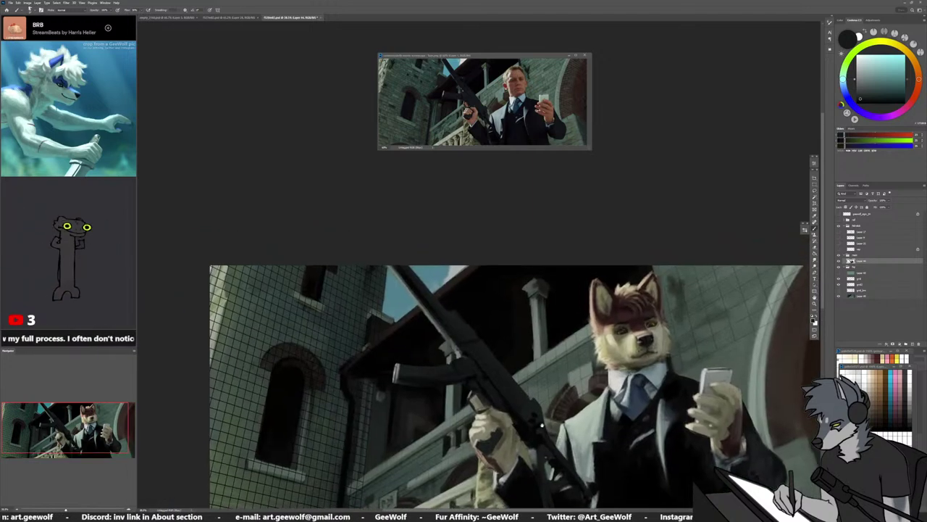
alt+click(459, 314)
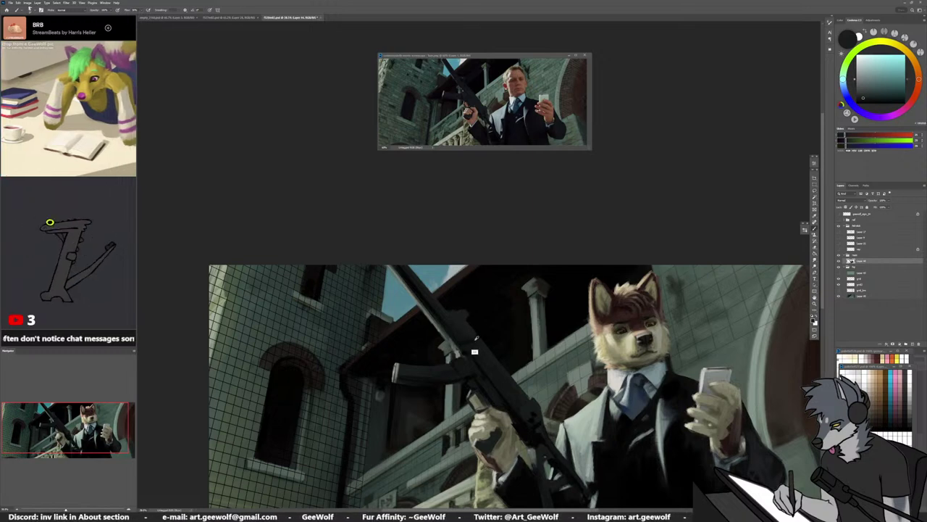
alt+click(455, 340)
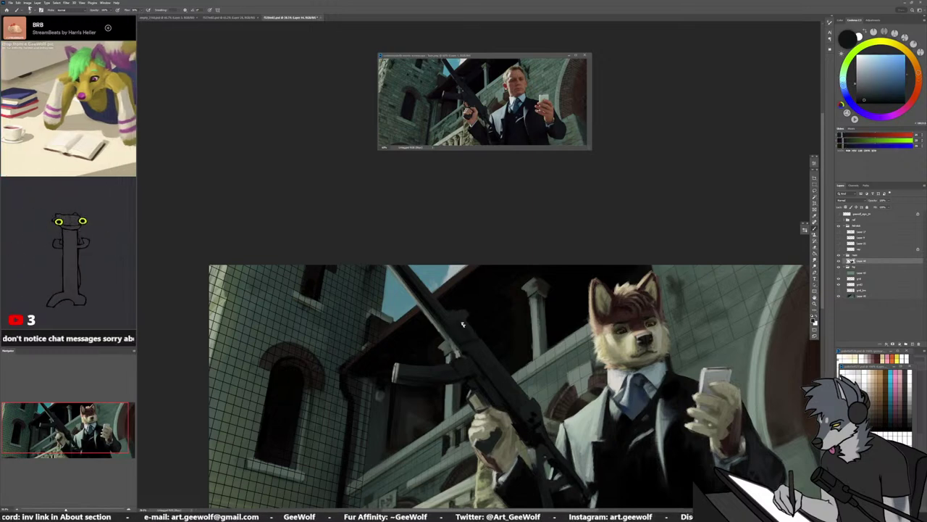
alt+click(519, 437)
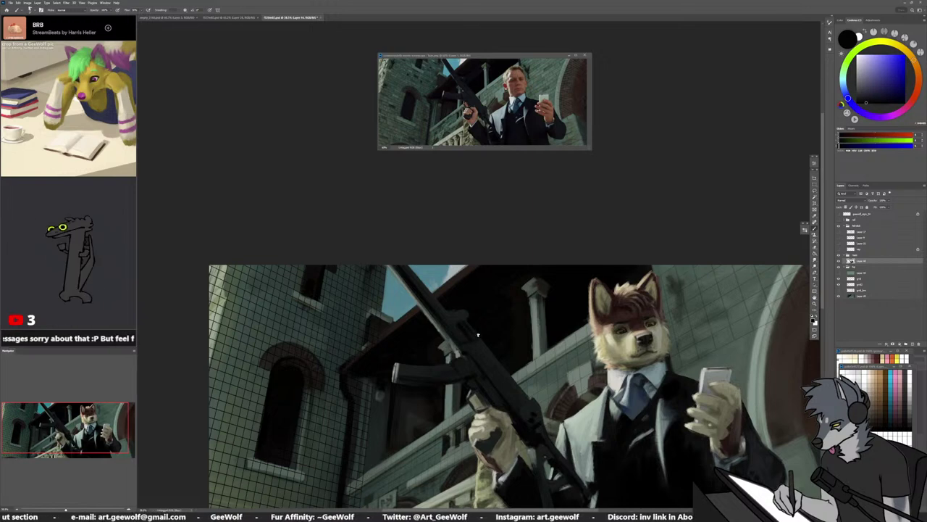
alt+click(478, 357)
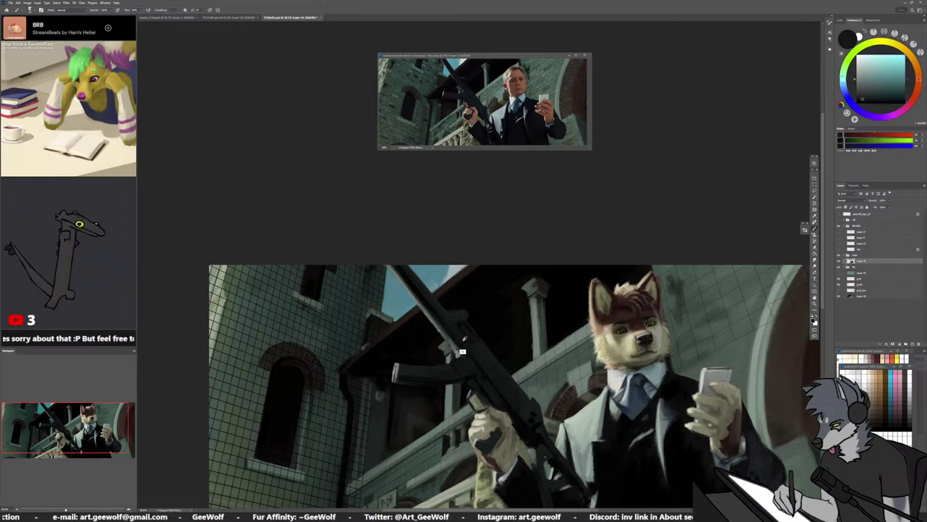
alt+click(466, 369)
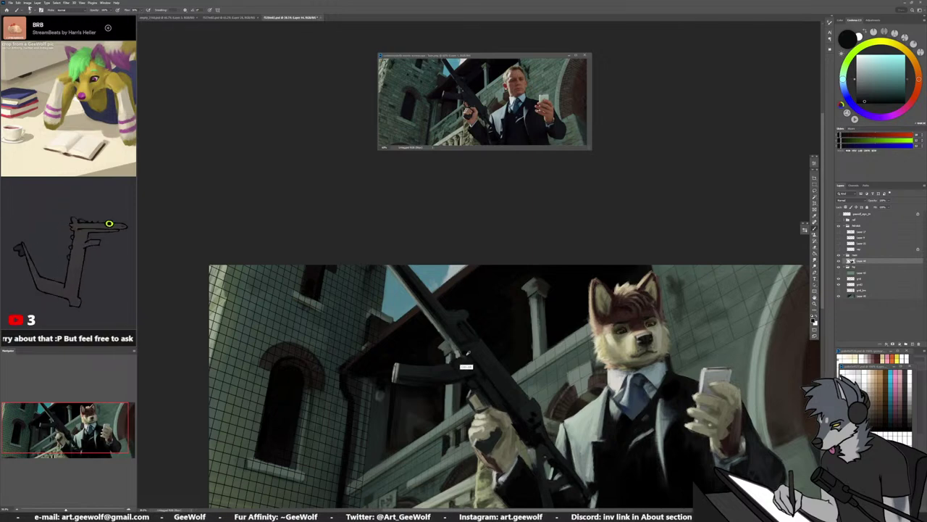
Sharpen the outline of the rifle's raised sight block with sampled black and dark grey-green tones
alt+click(512, 472)
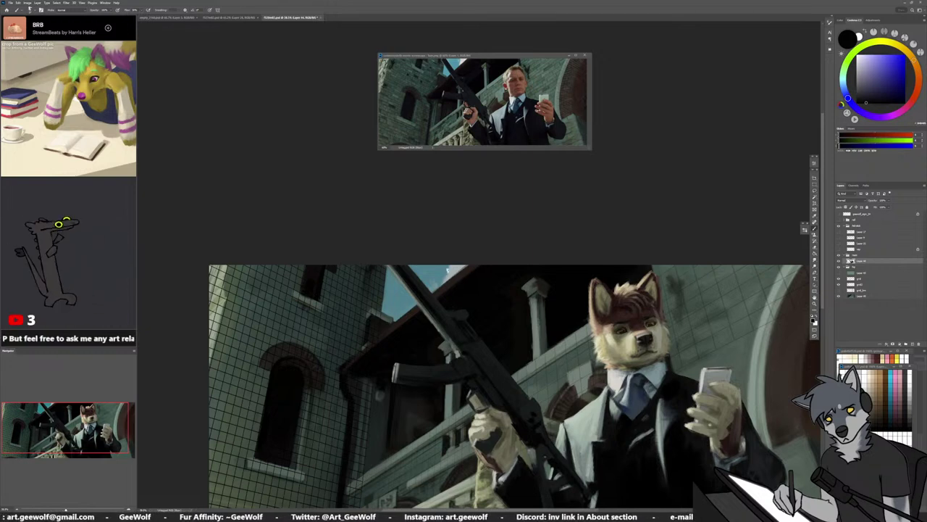
alt+click(450, 312)
alt+click(450, 311)
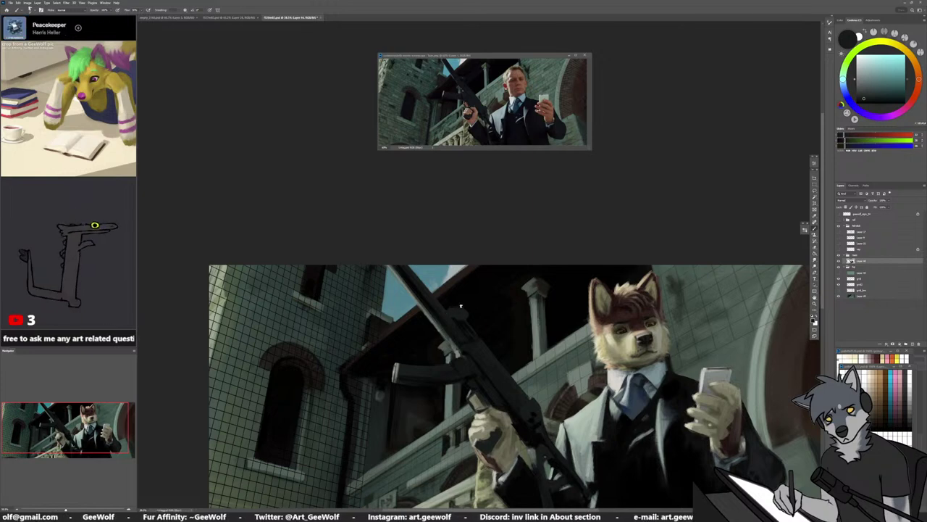
alt+click(461, 317)
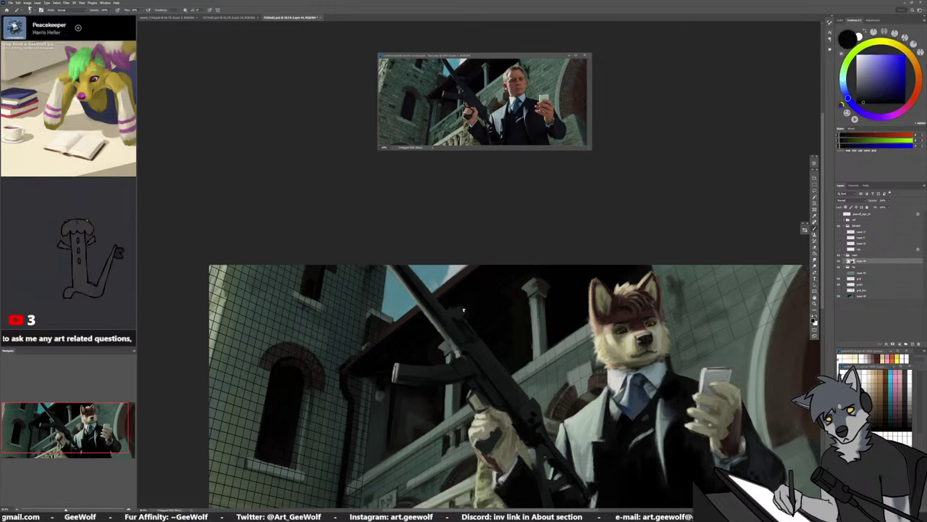
key(e)
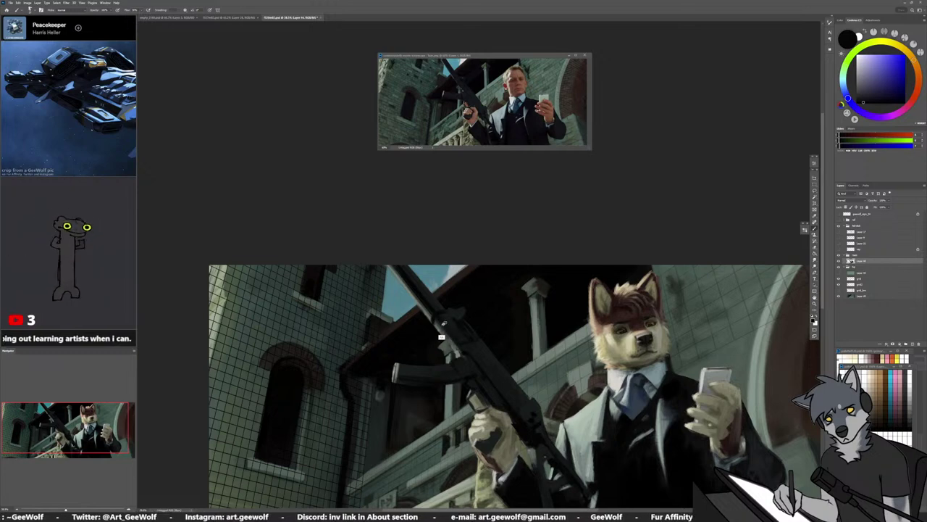
Define the rifle section between magazine and barrel with sampled dark blue-grey tones, and clean the barrel's edge with the Eraser
alt+click(447, 341)
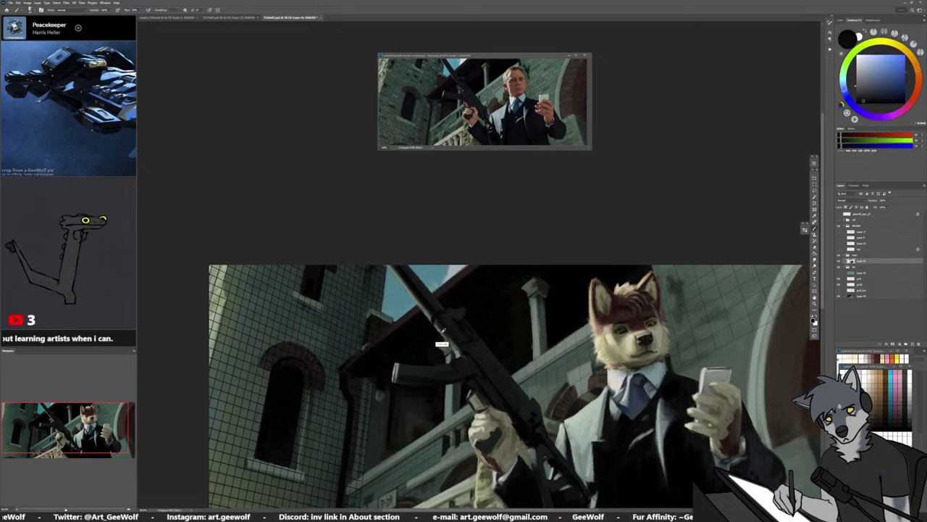
alt+click(436, 343)
alt+click(458, 355)
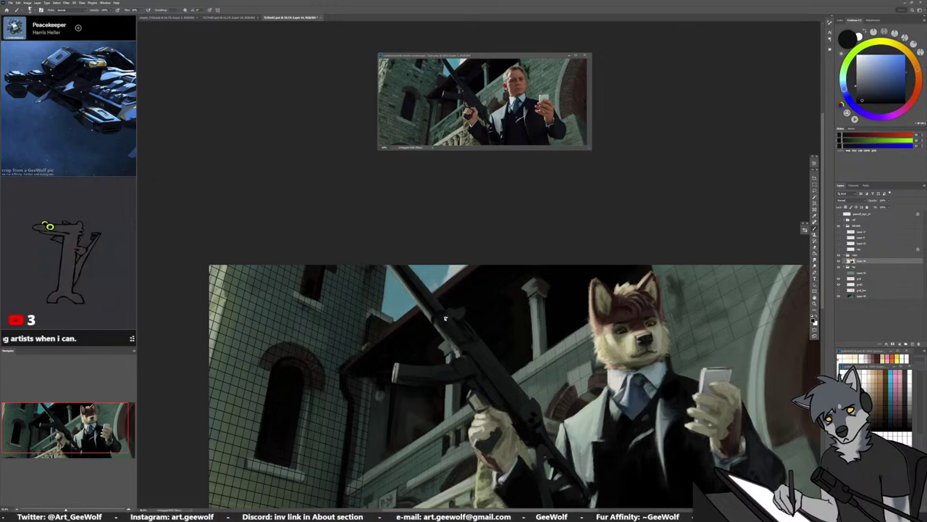
key(e)
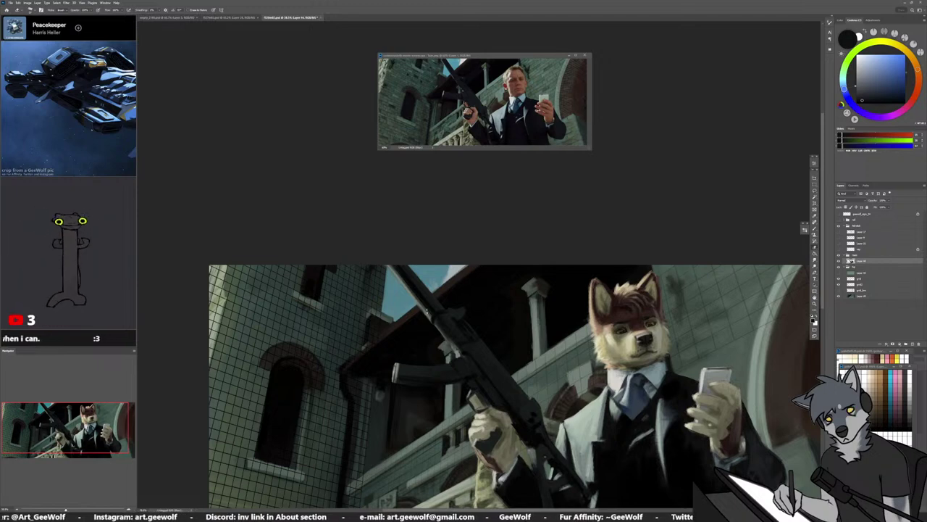
key(b)
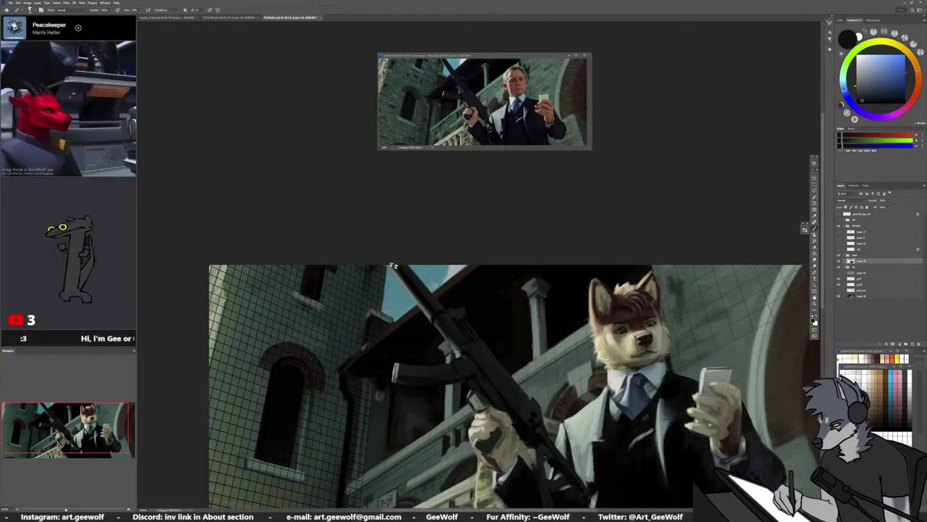
Lasso the rifle on the active layer and free-transform it with a slight rotation and a small shift to match the reference pose
scroll(438, 360, down, 3)
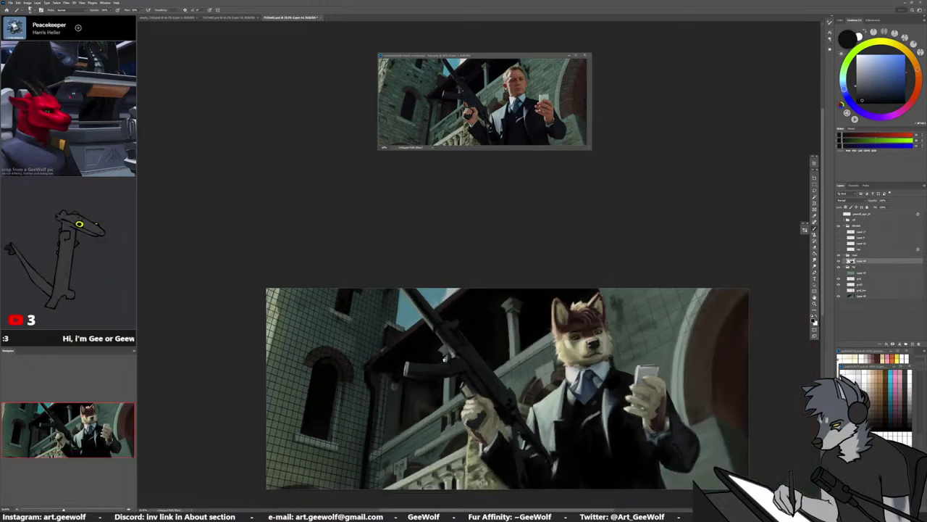
scroll(444, 362, down, 1)
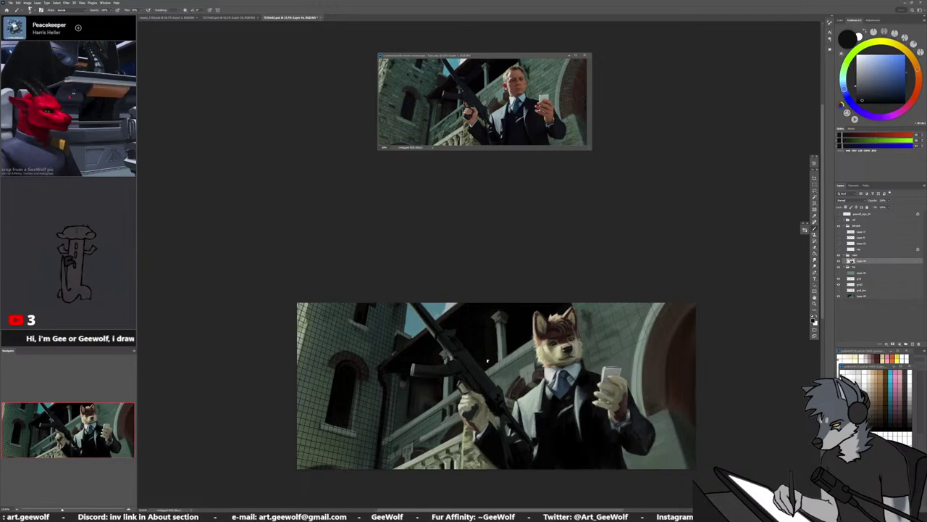
scroll(491, 357, down, 1)
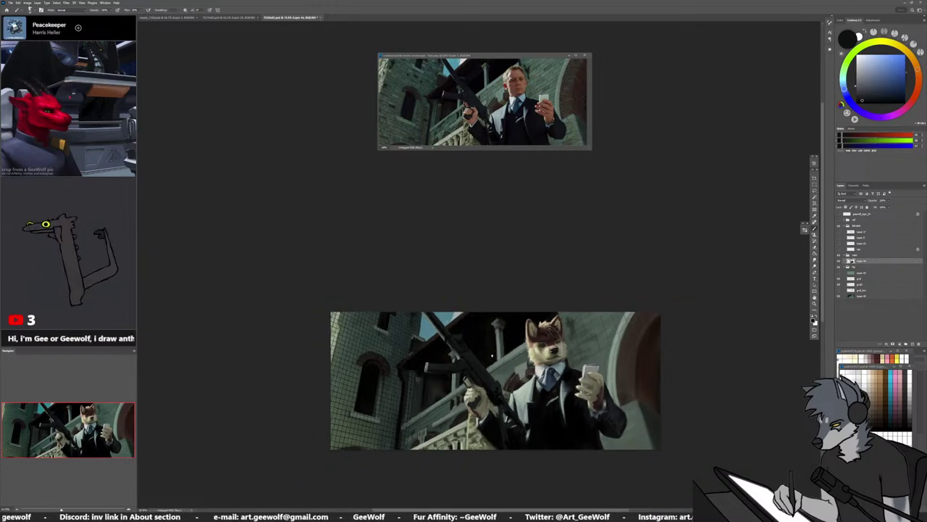
scroll(513, 378, up, 1)
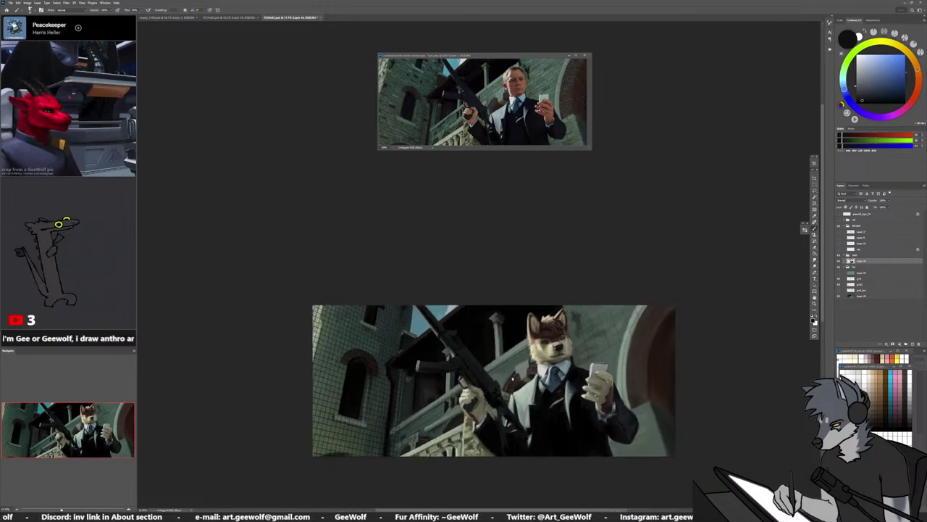
key(l)
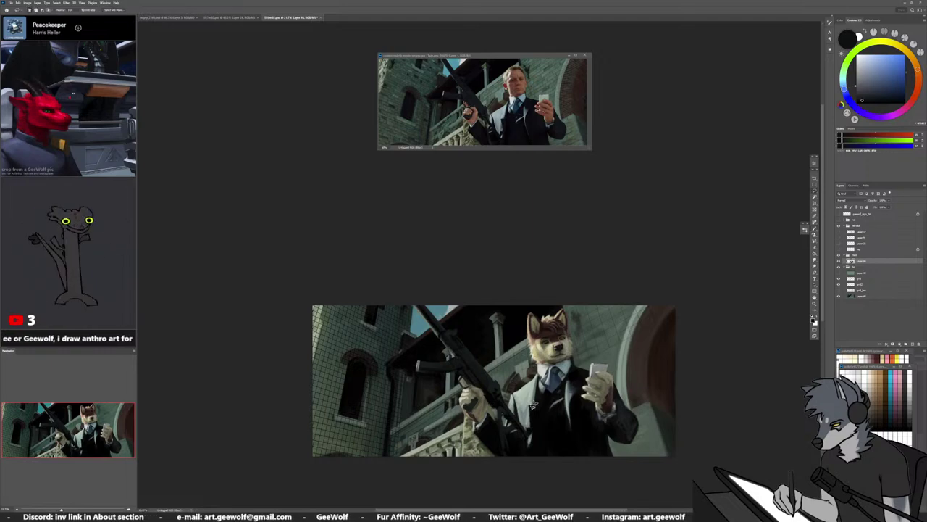
mouse_move(528, 424)
mouse_down()
mouse_move(511, 462)
mouse_move(455, 401)
mouse_move(423, 384)
mouse_move(394, 333)
mouse_move(426, 296)
mouse_move(509, 380)
mouse_up()
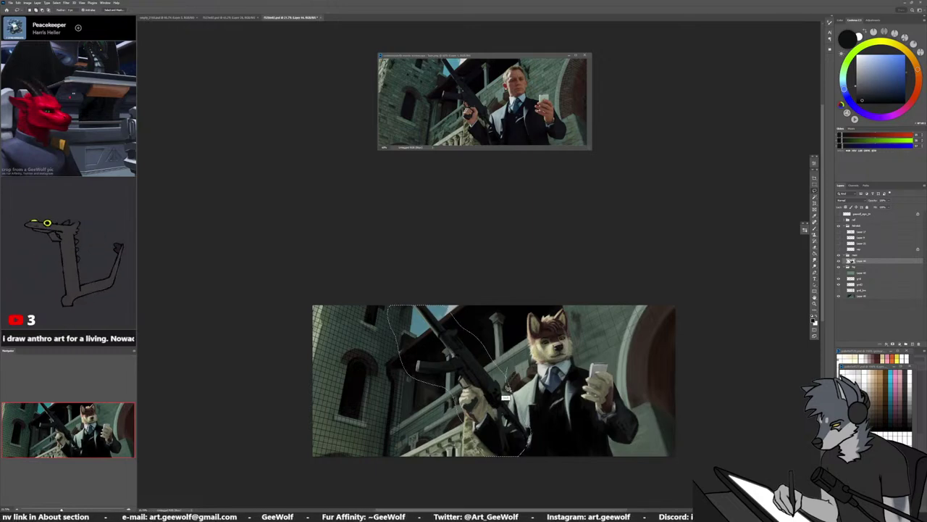
mouse_move(516, 416)
mouse_down()
mouse_move(541, 414)
mouse_move(536, 376)
mouse_up()
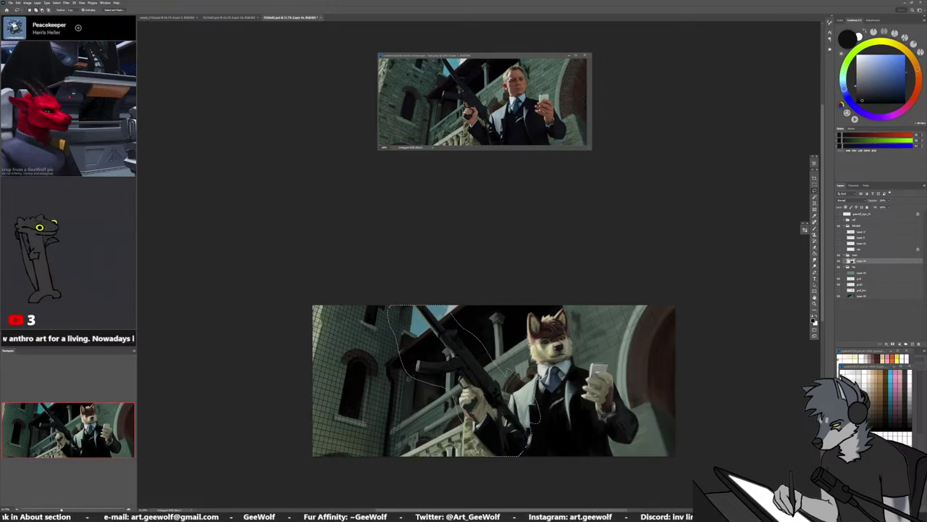
mouse_move(536, 438)
mouse_down()
mouse_move(506, 398)
mouse_move(508, 365)
mouse_move(544, 388)
mouse_move(551, 430)
mouse_up()
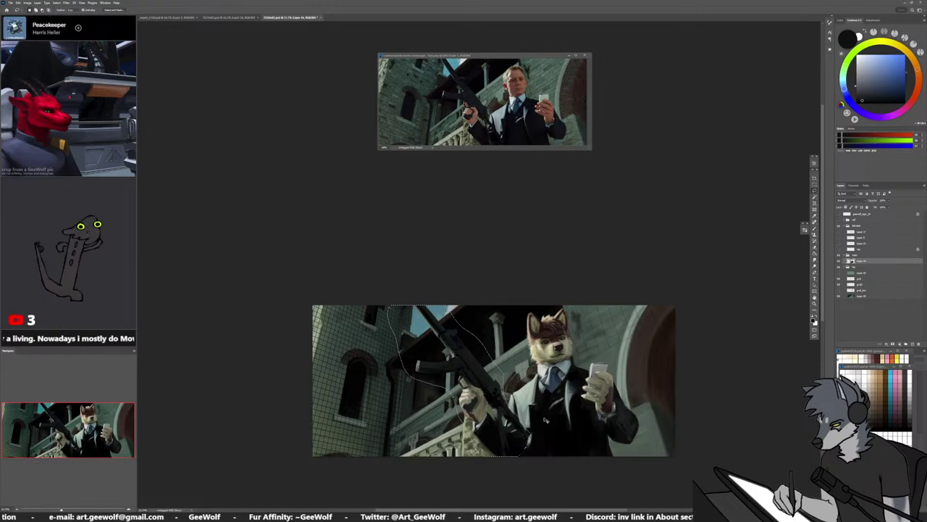
key(ctrl+t)
key(ctrl+t)
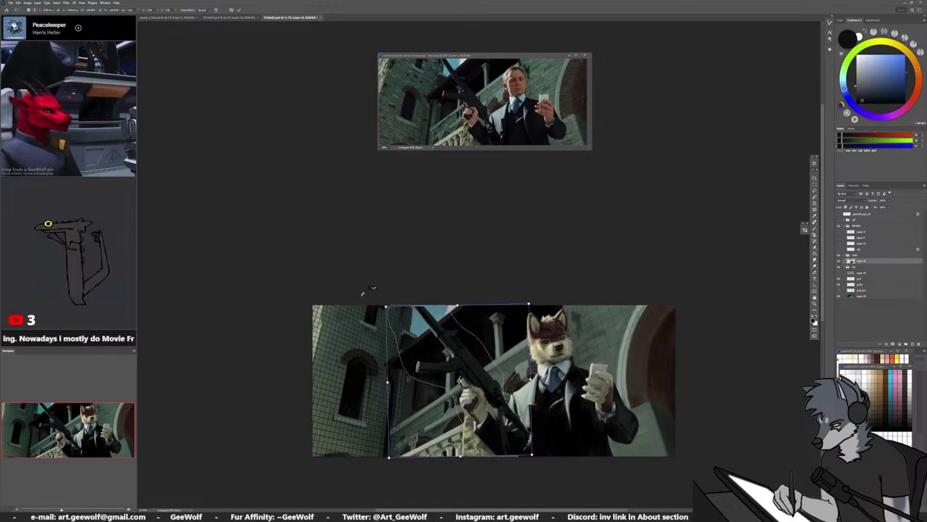
drag(362, 294, 373, 290)
drag(476, 407, 474, 409)
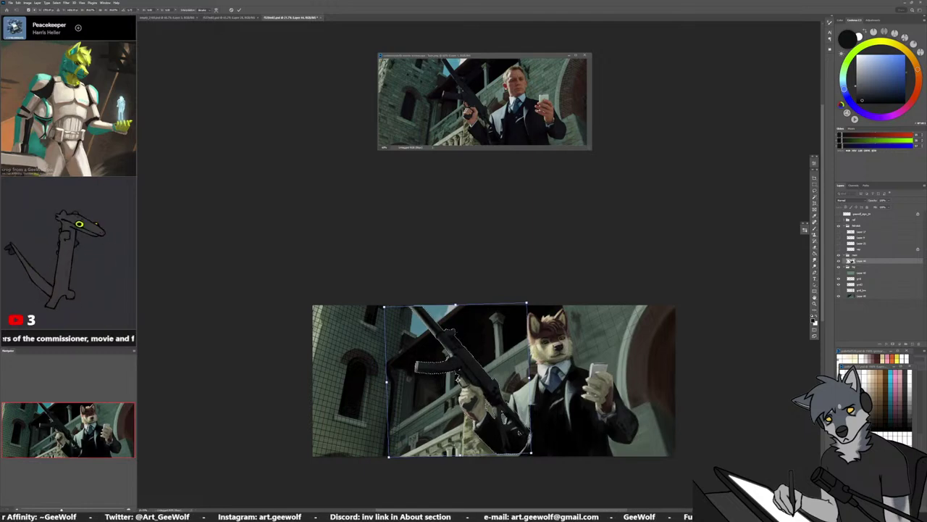
drag(473, 370, 474, 373)
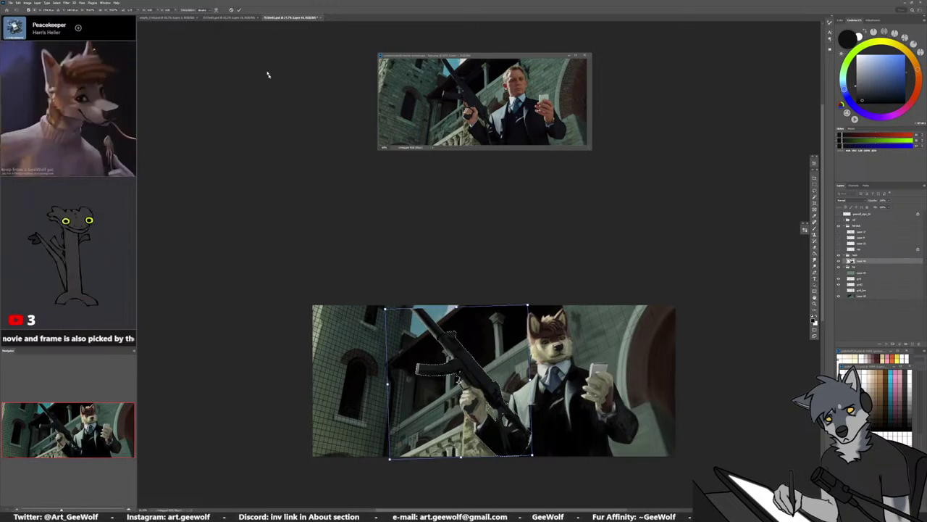
key(Return)
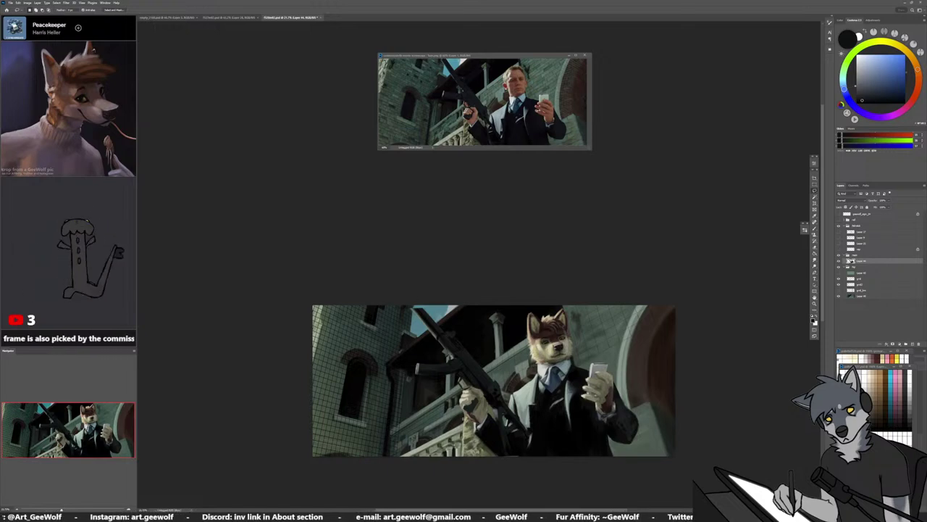
Paint sampled black into the jacket's lower edge beneath the rifle's stock, cleaning up with the Eraser
scroll(487, 427, up, 2)
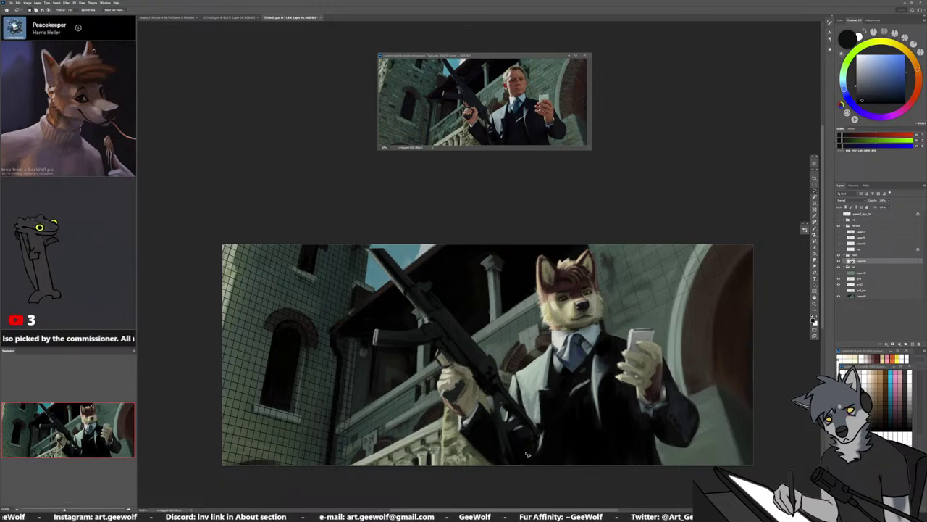
key(b)
alt+click(523, 458)
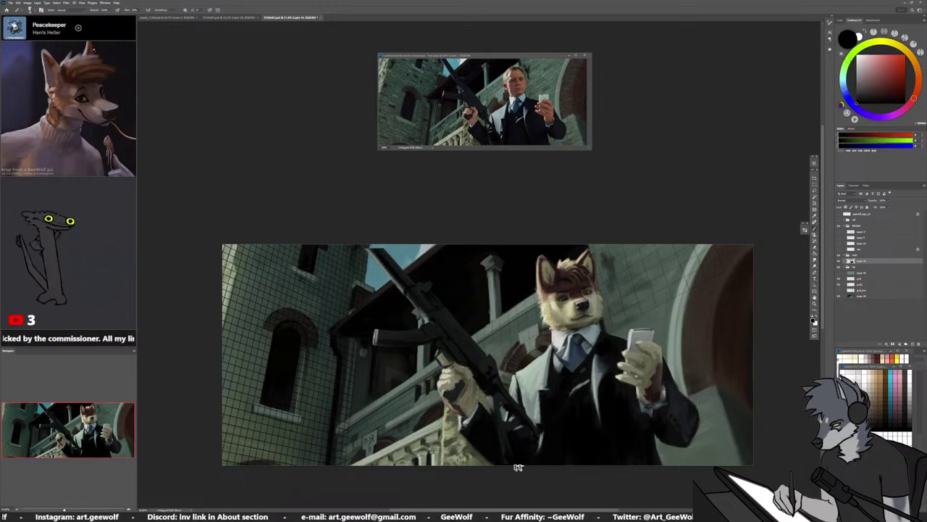
alt+right_click(516, 400)
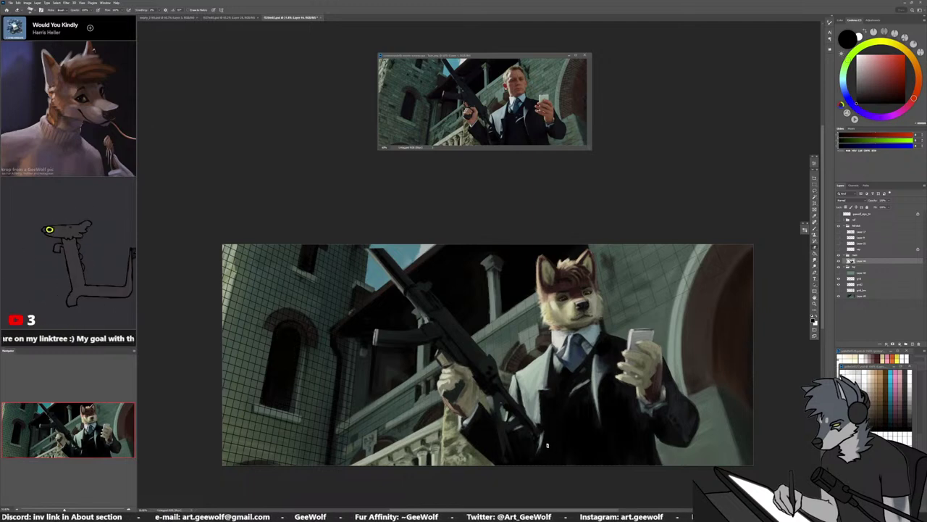
Refine the end of the rifle's stock and the adjacent jacket edge with sampled near-black, mid-grey and light grey tones
alt+click(546, 439)
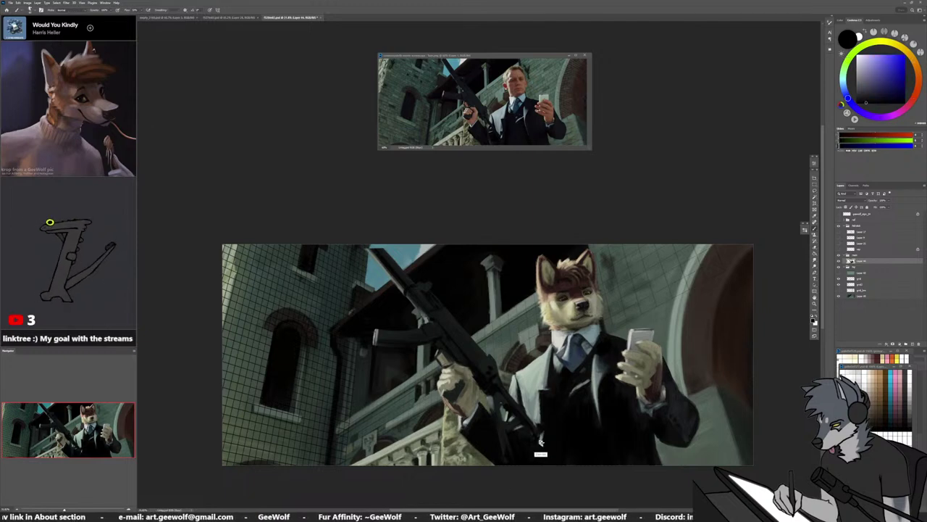
alt+click(540, 441)
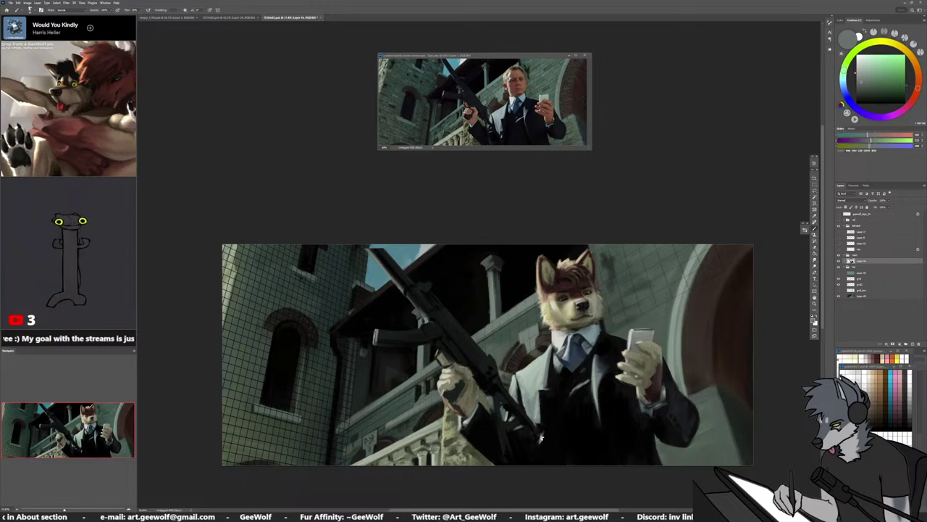
alt+click(549, 434)
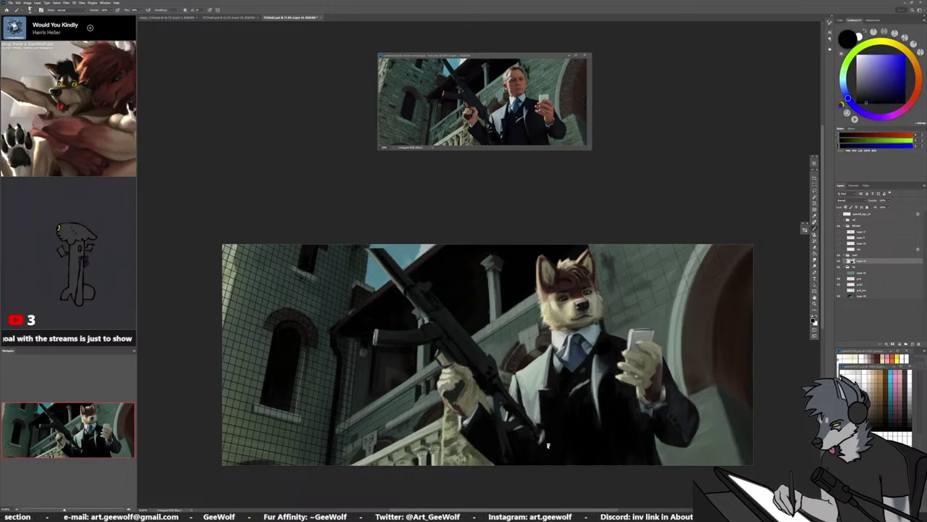
alt+click(541, 415)
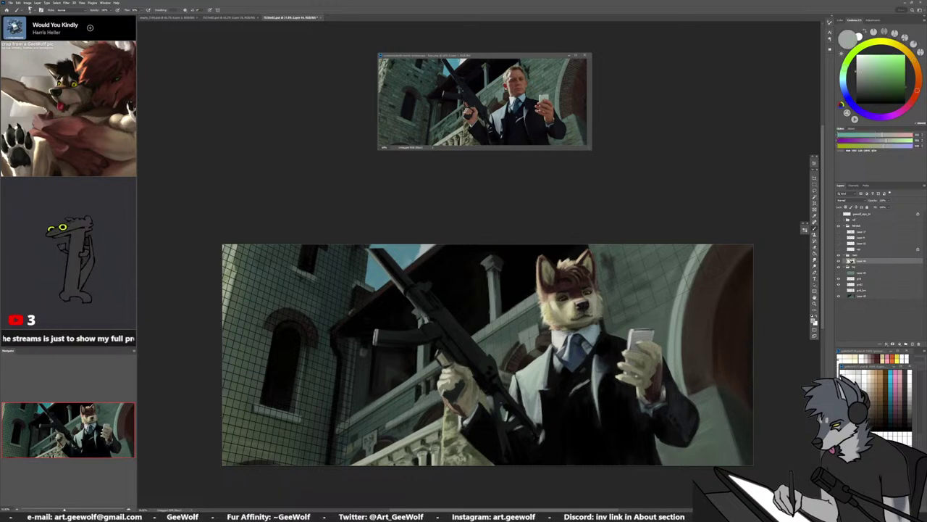
alt+click(543, 425)
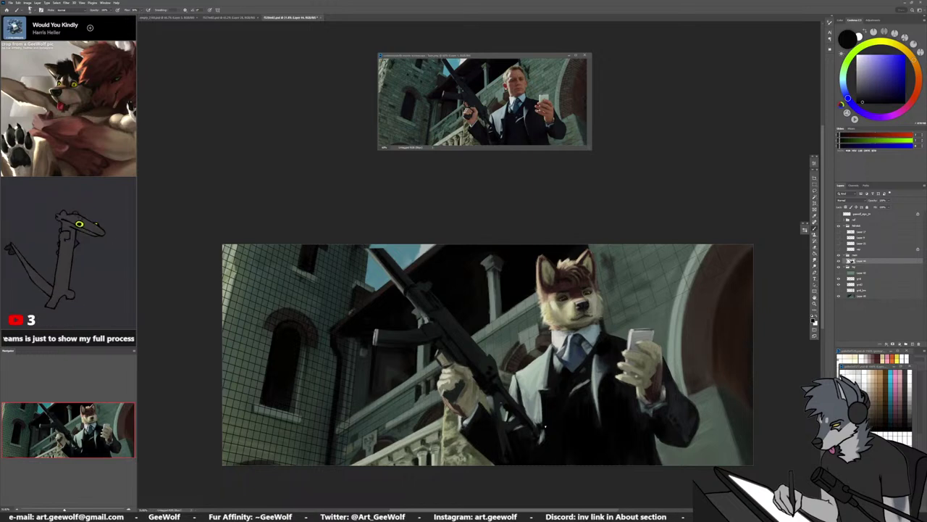
alt+click(544, 424)
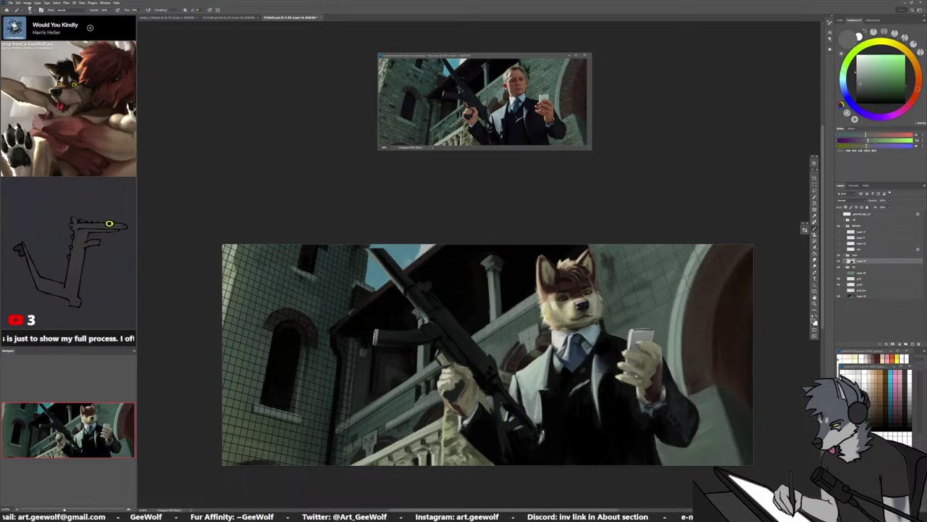
alt+click(548, 430)
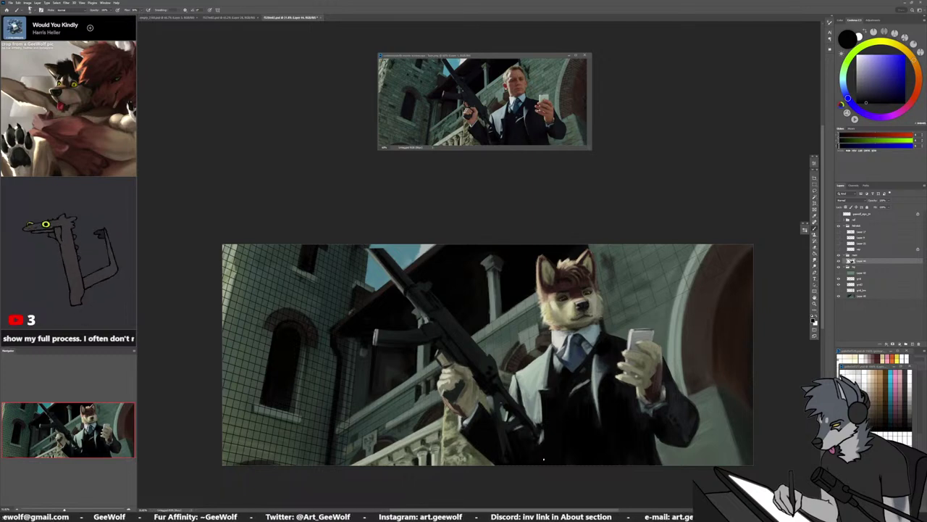
alt+click(539, 425)
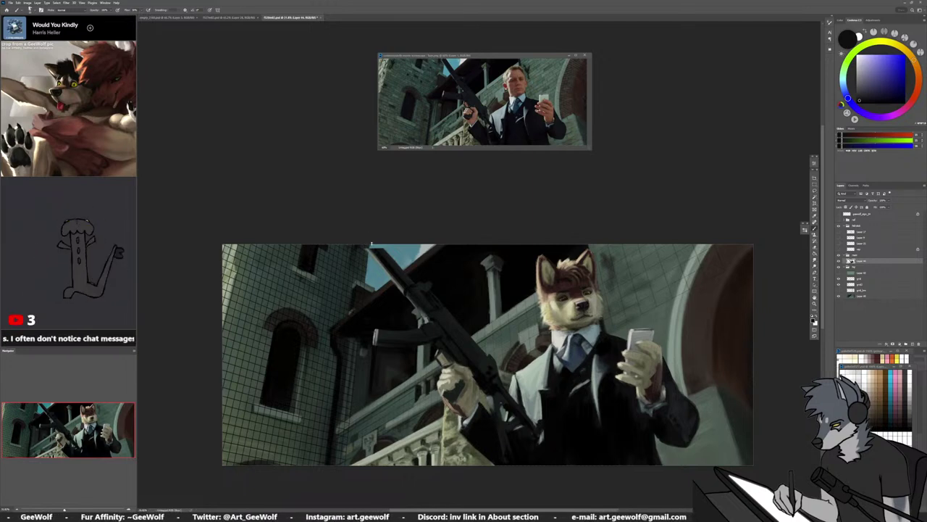
Extend the rifle's barrel tip to the frame's upper edge with sampled near-black and grey tones, and check the composition mirrored
alt+click(370, 248)
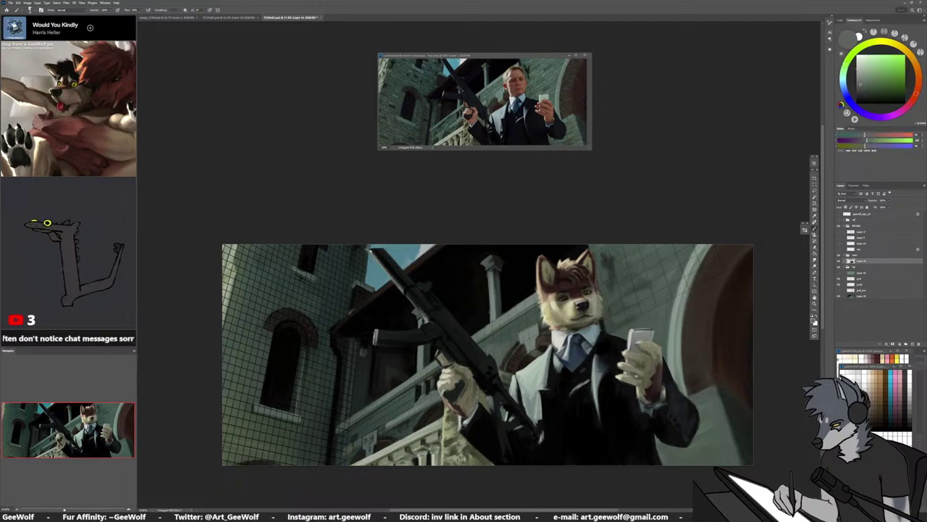
alt+click(370, 248)
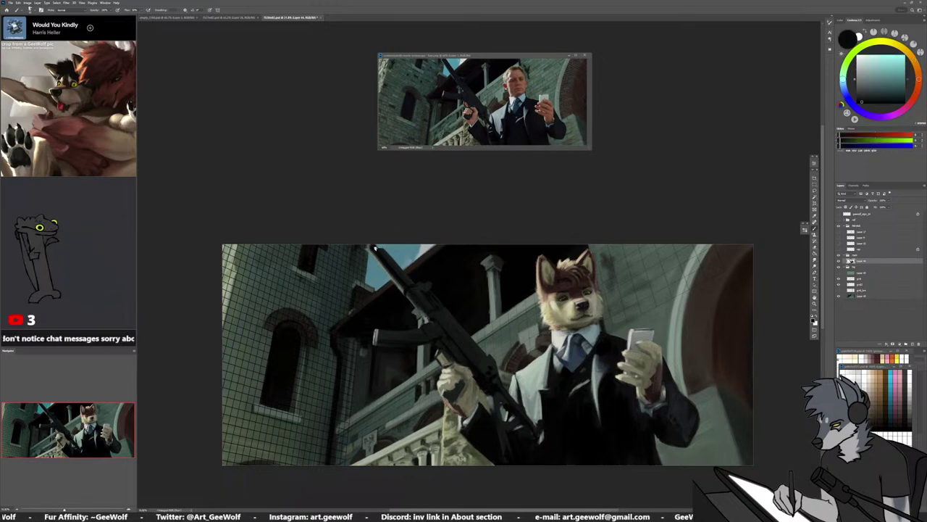
alt+click(376, 244)
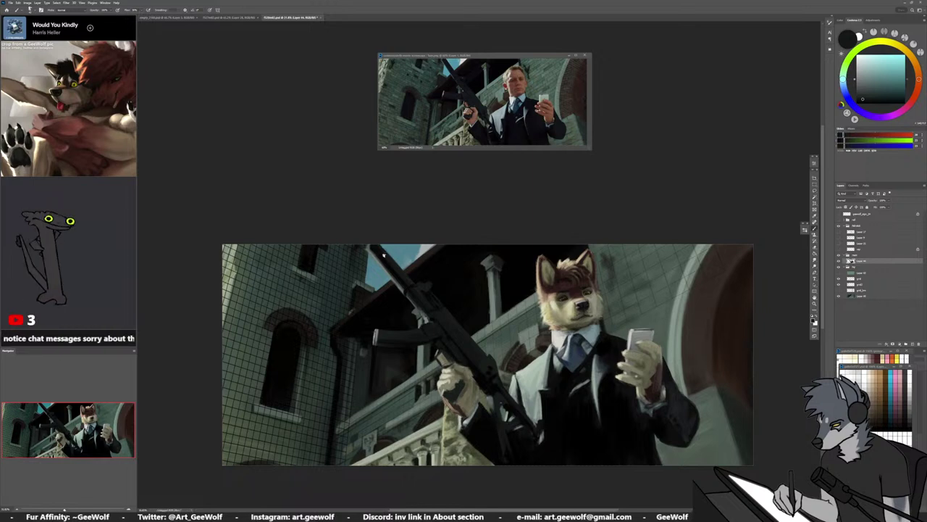
alt+click(368, 248)
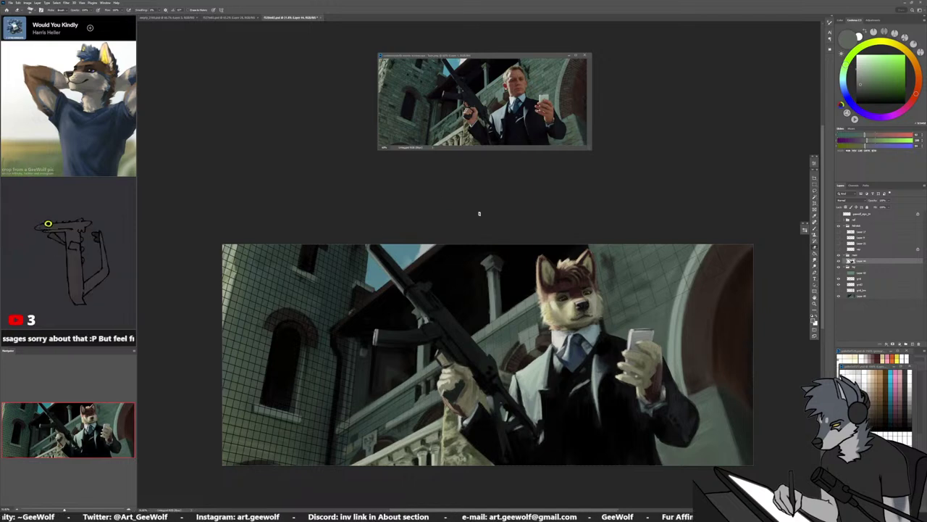
key(h)
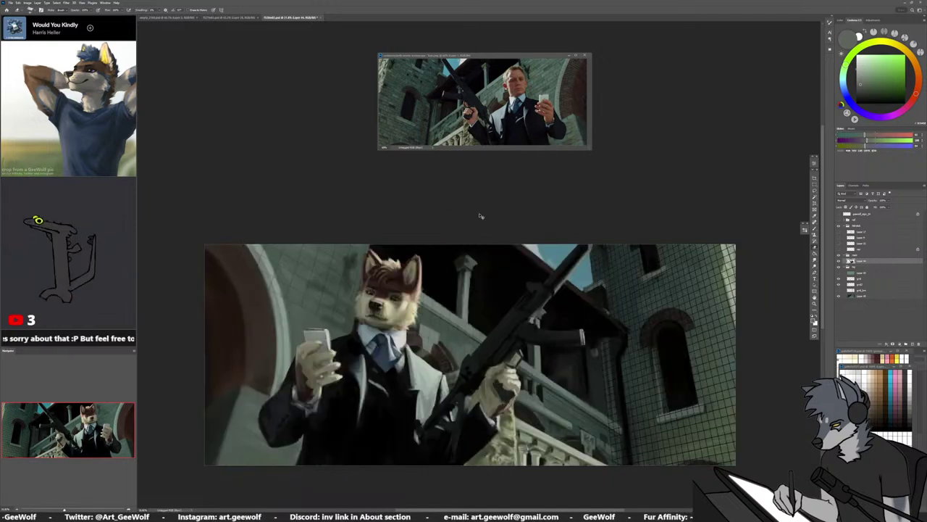
key(h)
Refine the rifle's barrel from its tip down to the front of the receiver with sampled near-black and mid-grey tones
key(b)
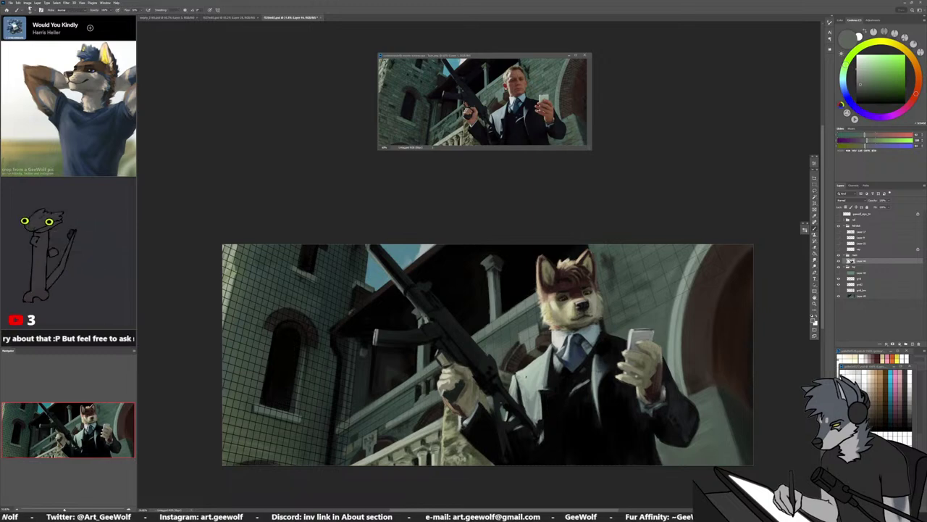
alt+click(528, 389)
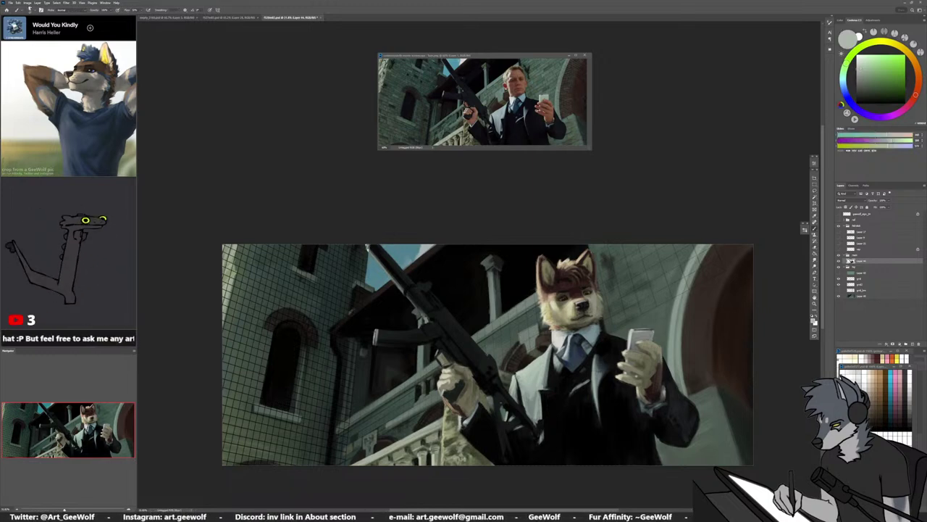
alt+click(369, 249)
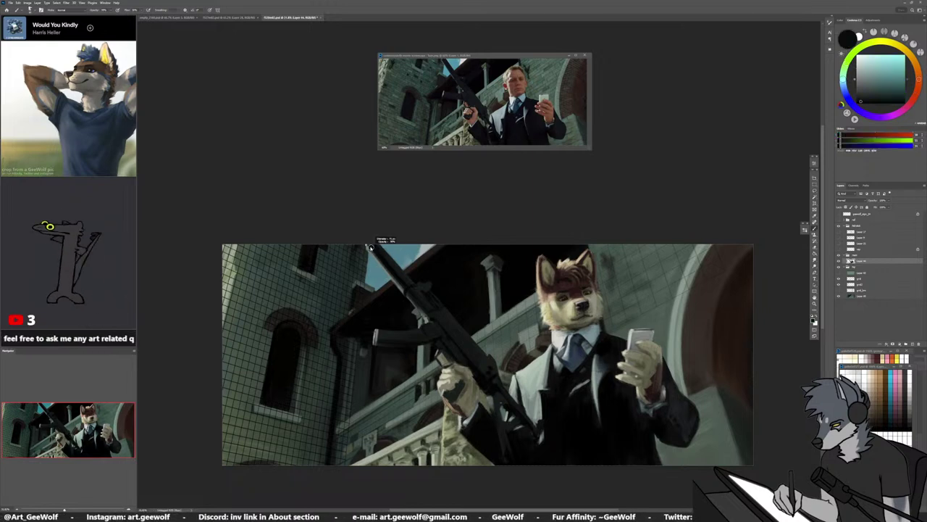
alt+click(374, 253)
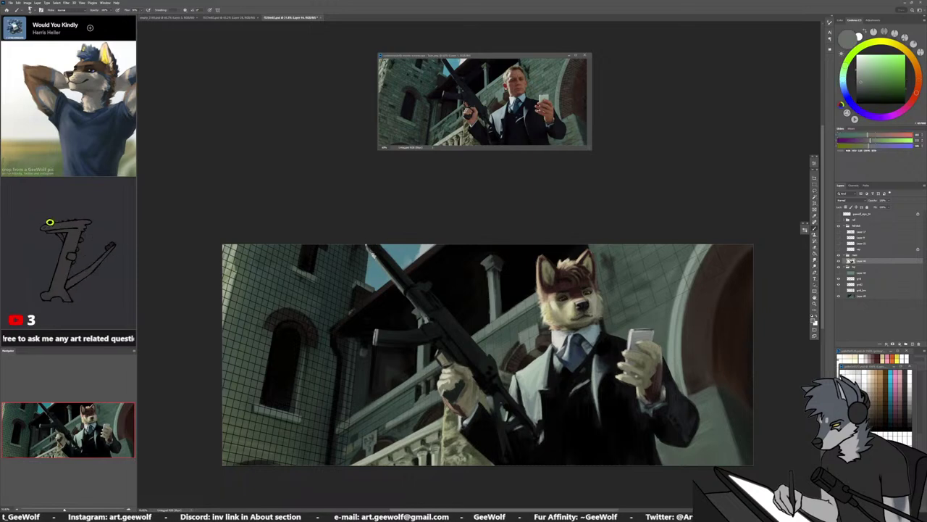
alt+click(376, 257)
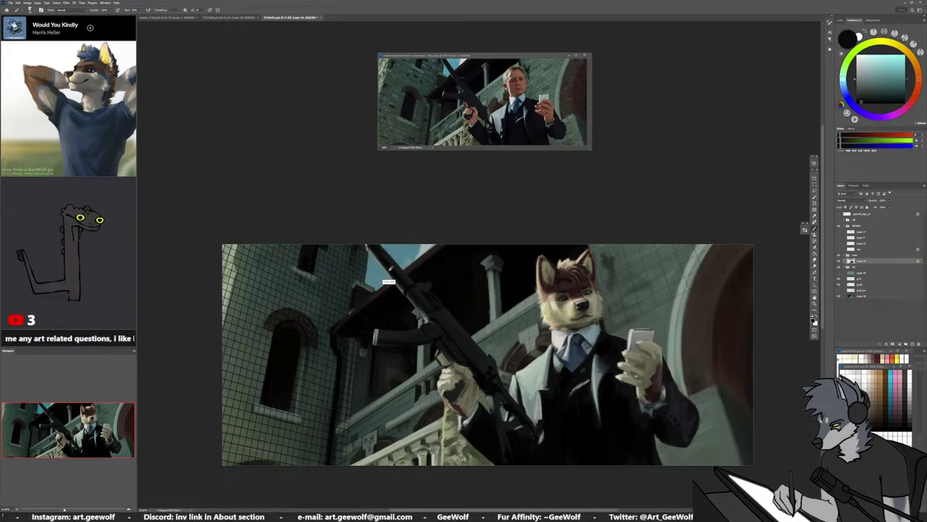
alt+click(385, 262)
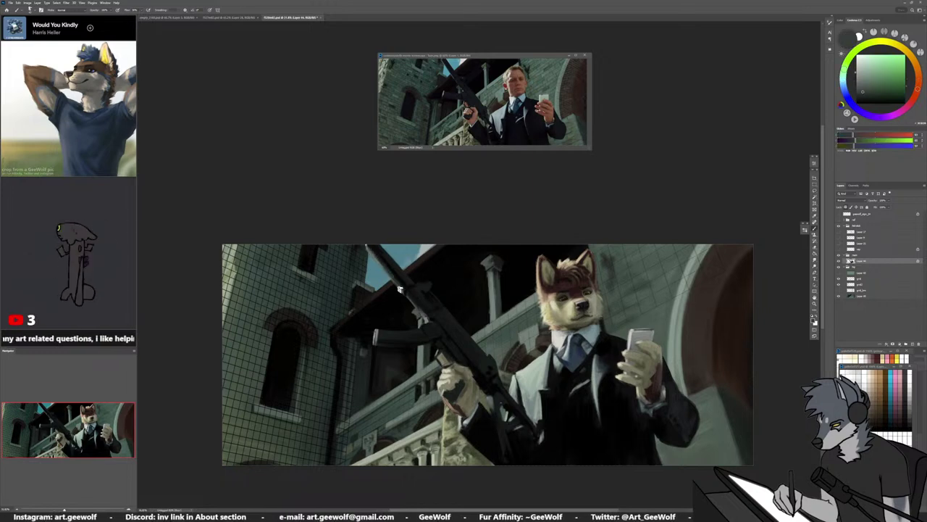
alt+click(390, 275)
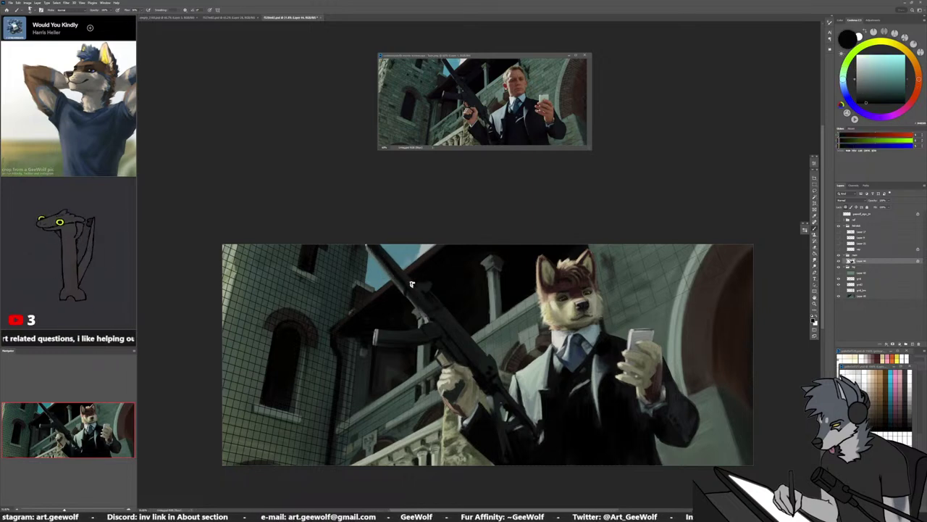
Touch up the outer end of the rifle's curved magazine with sampled near-black and grey tones, cleaning the edge with the Eraser
alt+click(377, 336)
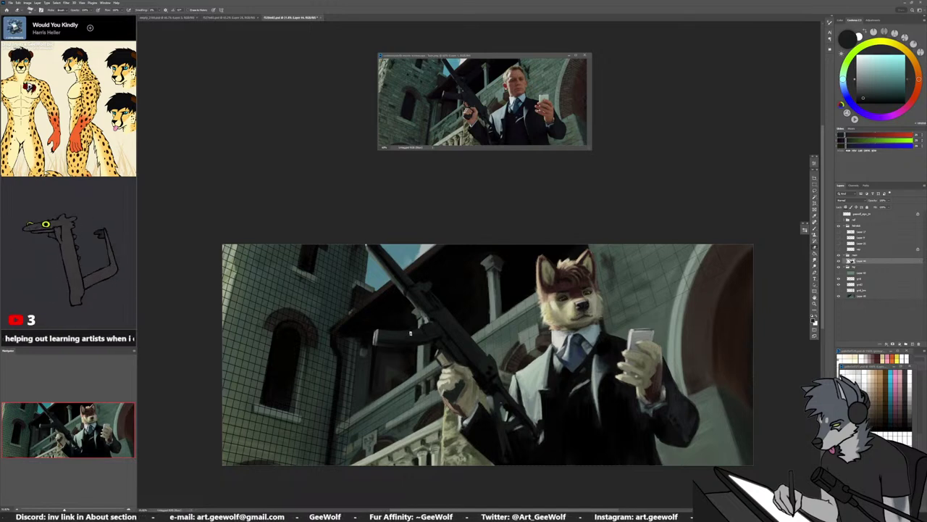
alt+click(378, 340)
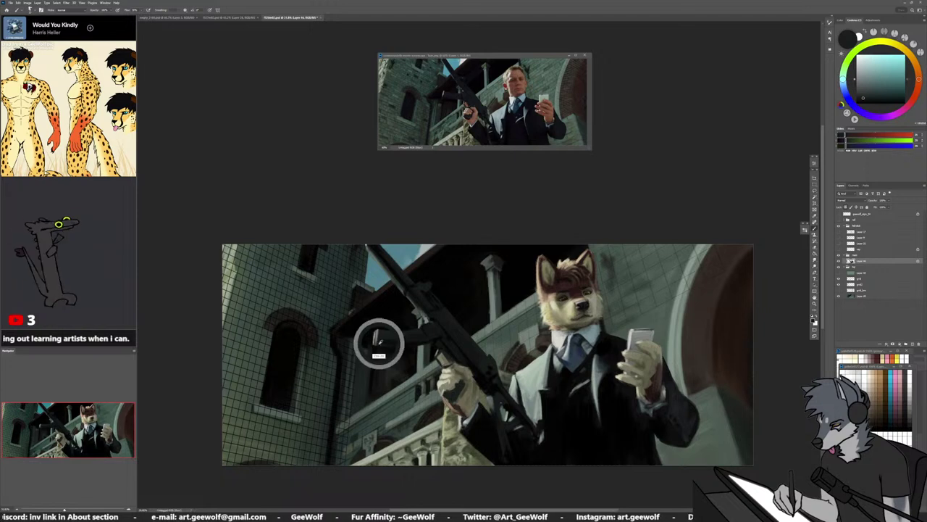
alt+click(373, 343)
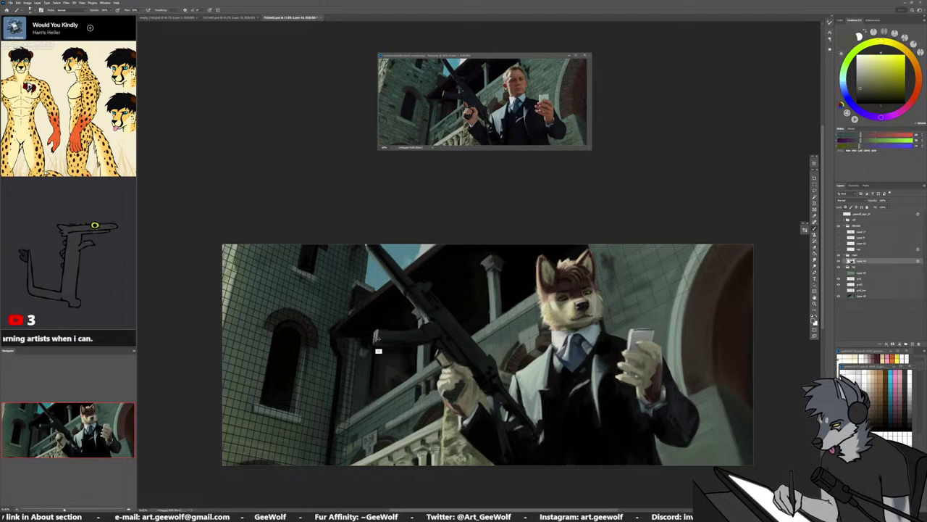
alt+click(377, 337)
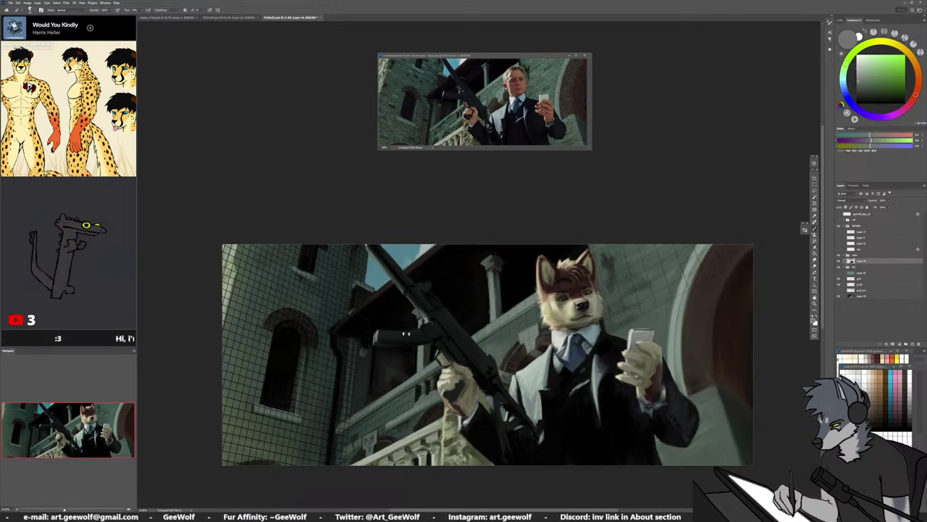
Repaint the fingers and the dark pistol grip in the rifle hand with sampled light beige, dark olive and near-black
alt+click(445, 394)
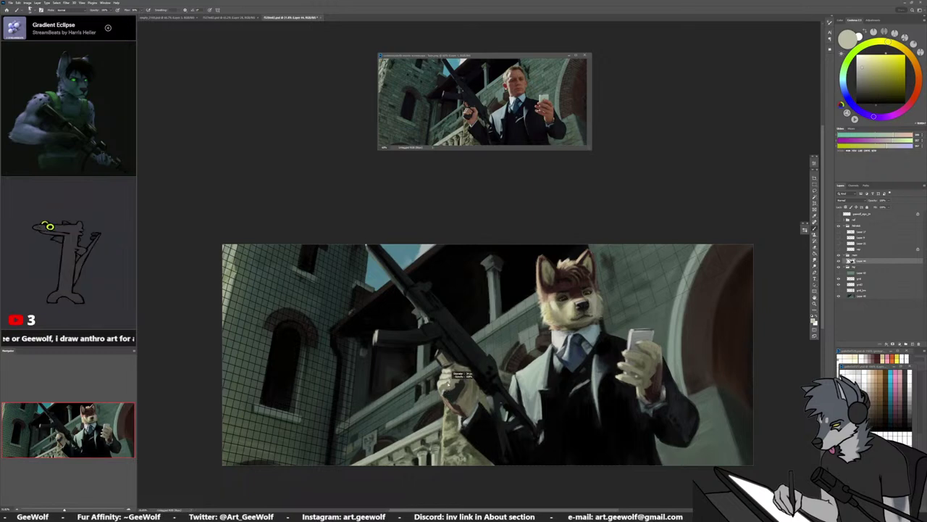
alt+click(452, 377)
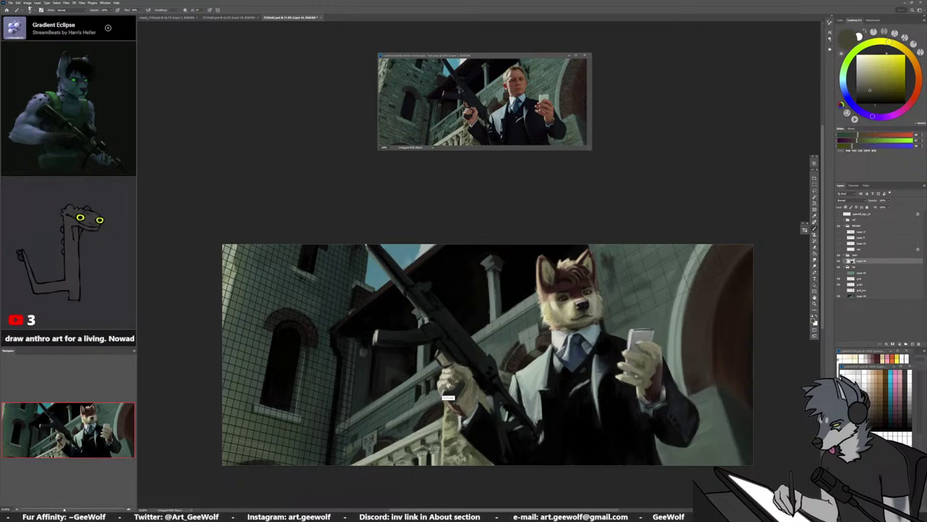
alt+click(447, 398)
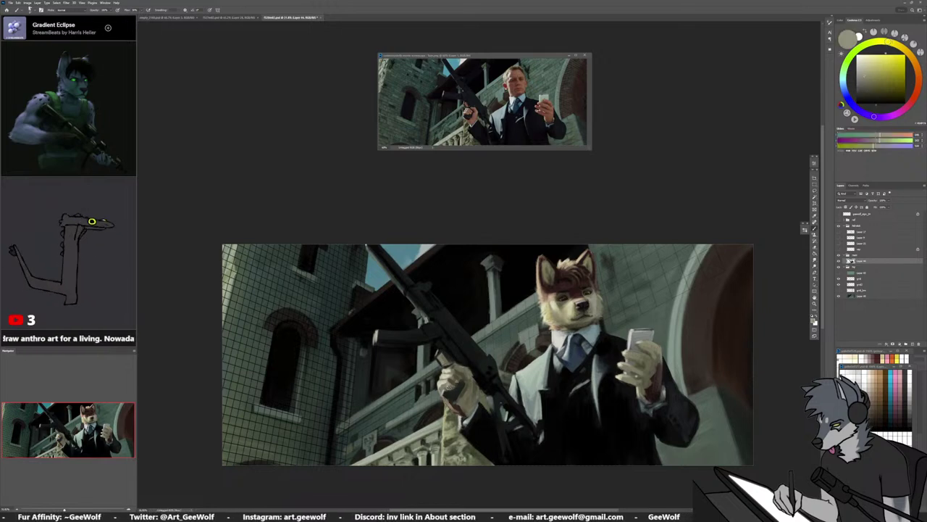
alt+click(470, 368)
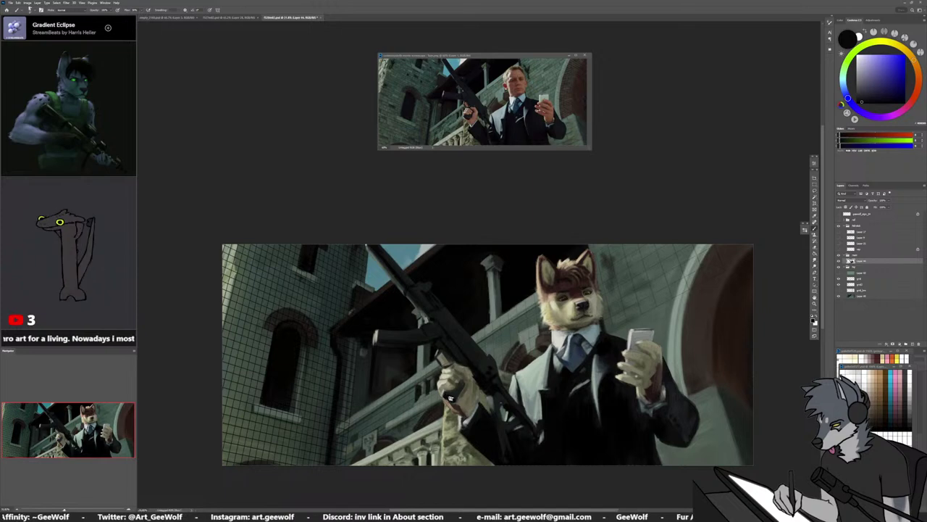
alt+click(467, 402)
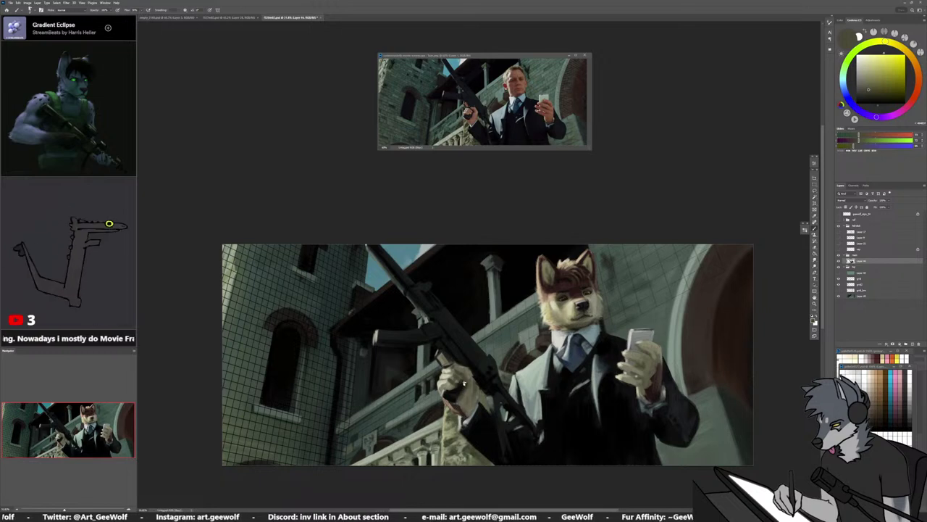
Shade the back of the rifle hand and its edge against the receiver with sampled dark olive, grey-brown and near-black tones
alt+click(462, 382)
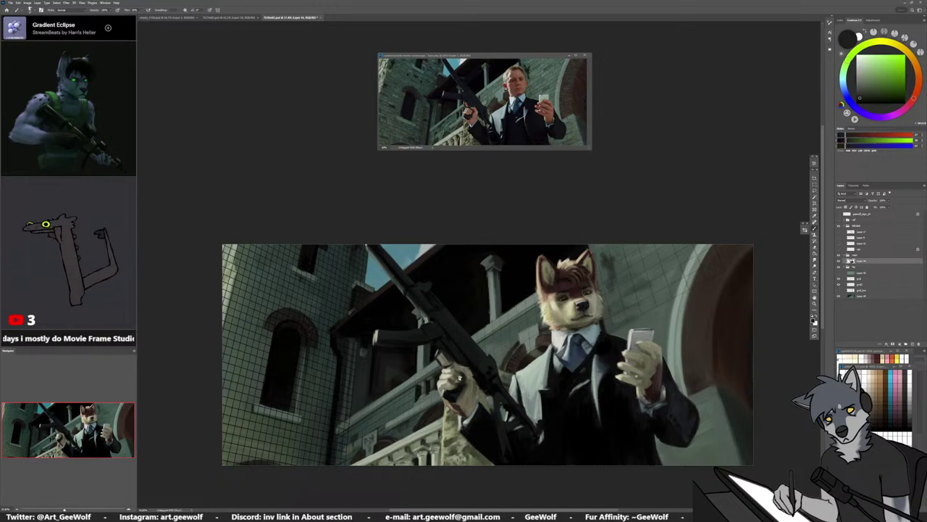
alt+click(462, 371)
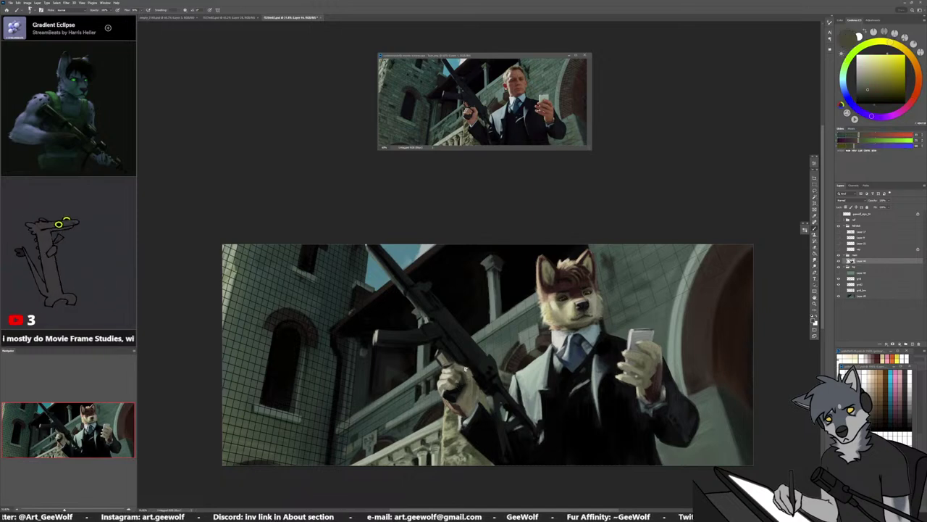
alt+click(475, 381)
alt+click(469, 372)
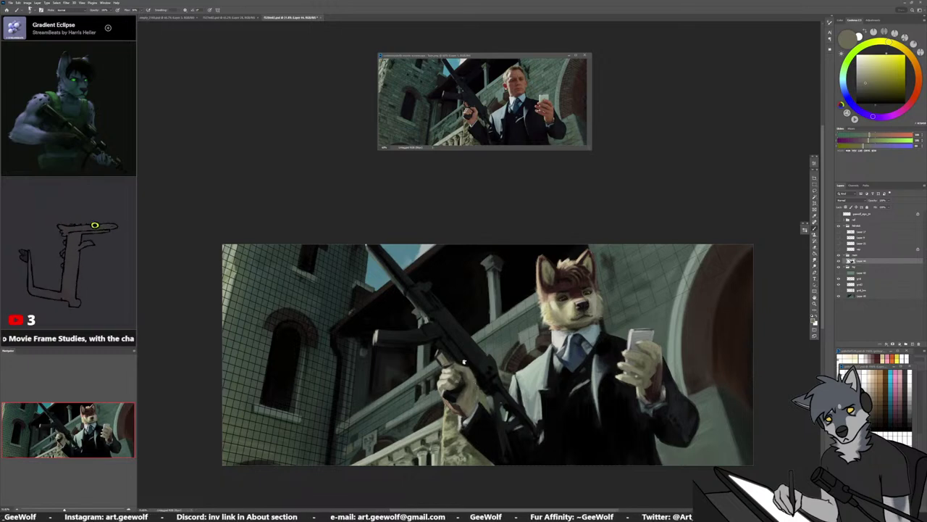
alt+click(466, 362)
alt+click(459, 365)
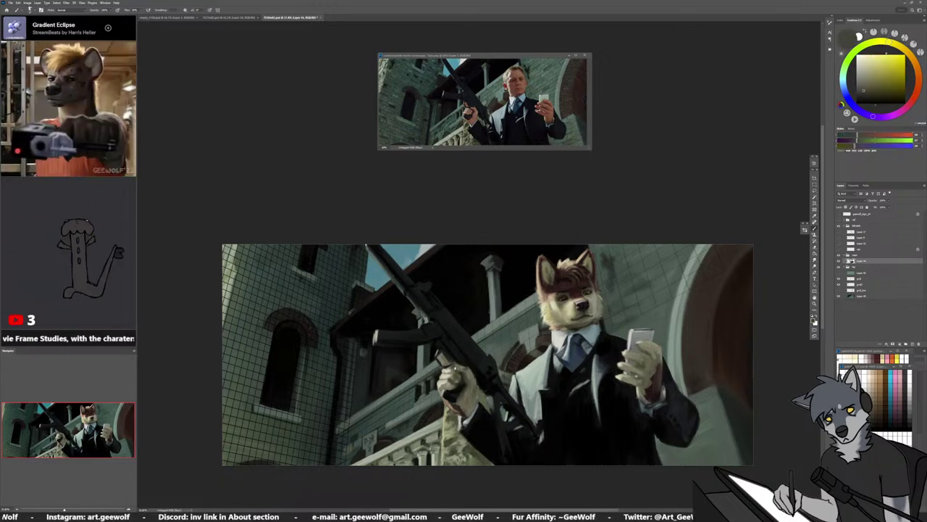
alt+click(457, 361)
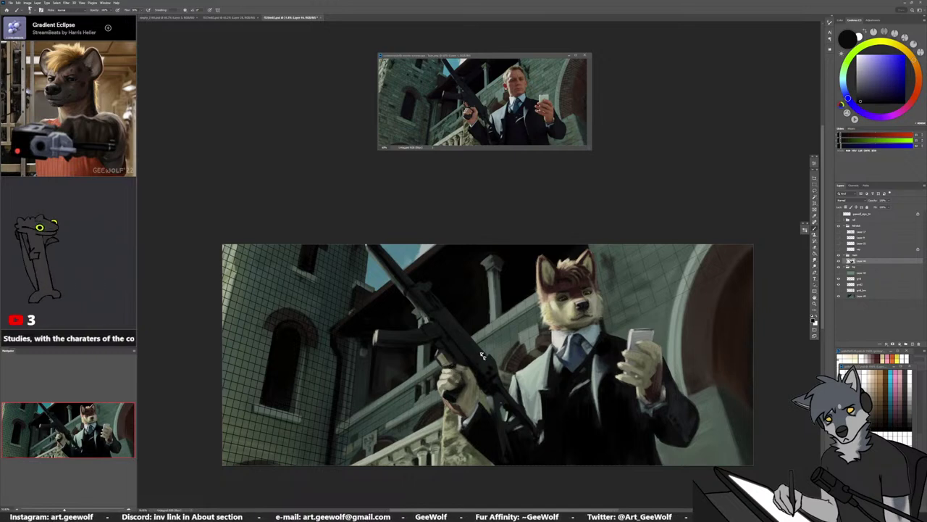
alt+click(460, 384)
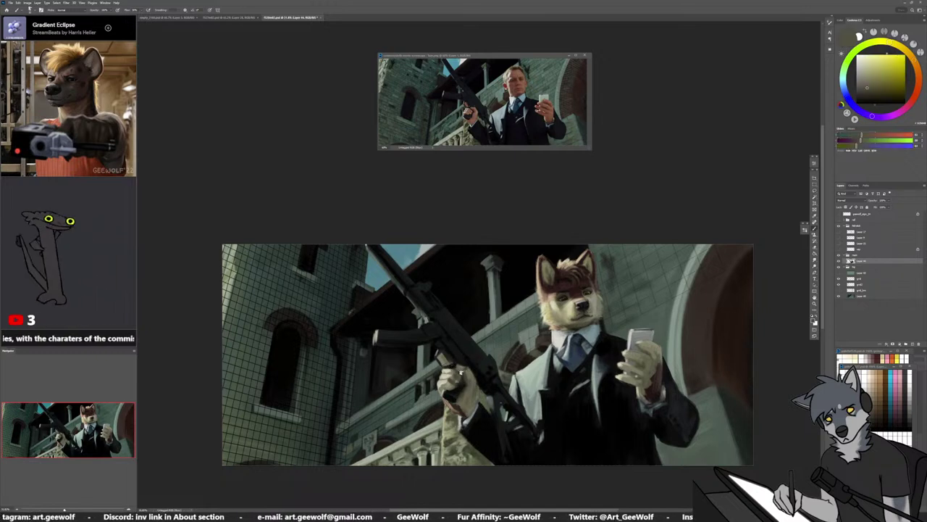
alt+click(470, 370)
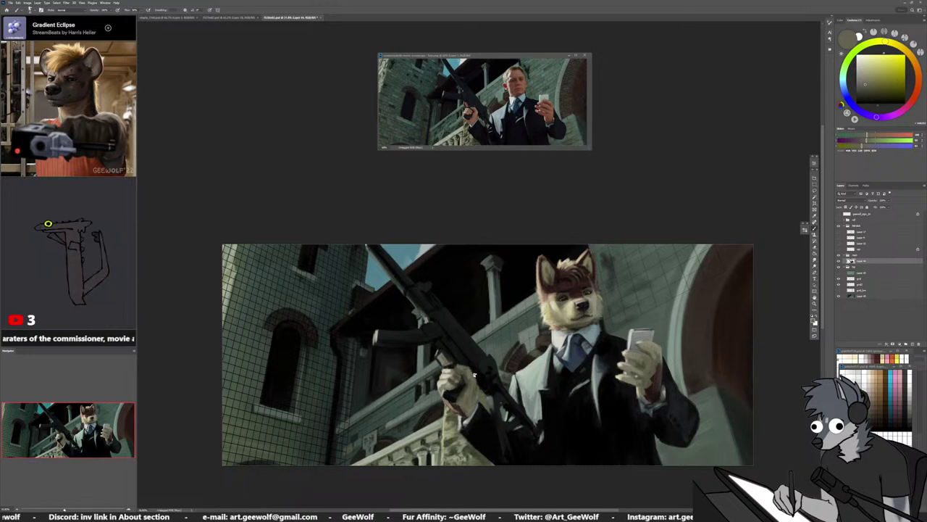
Clear the lasso selection around the pistol grip and reshape the grip's end below the fingers with sampled near-black and light beige
alt+click(461, 376)
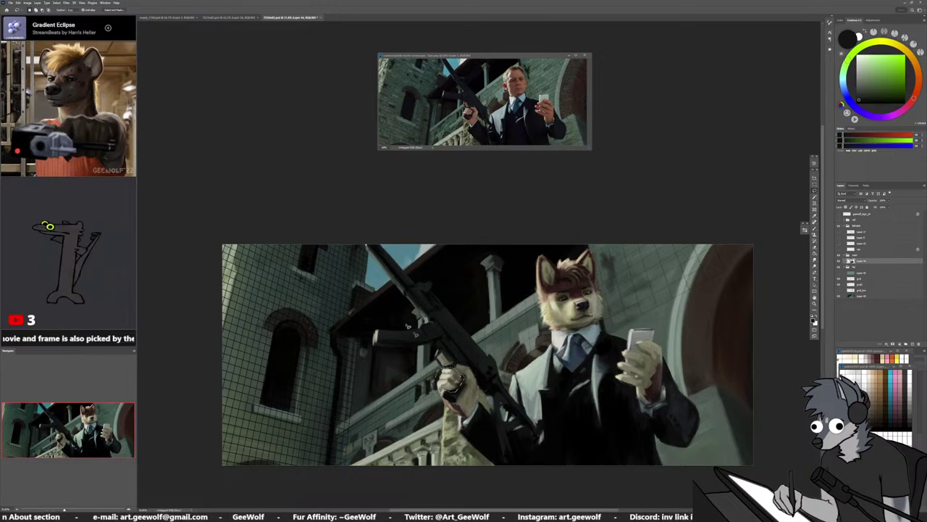
scroll(449, 380, up, 2)
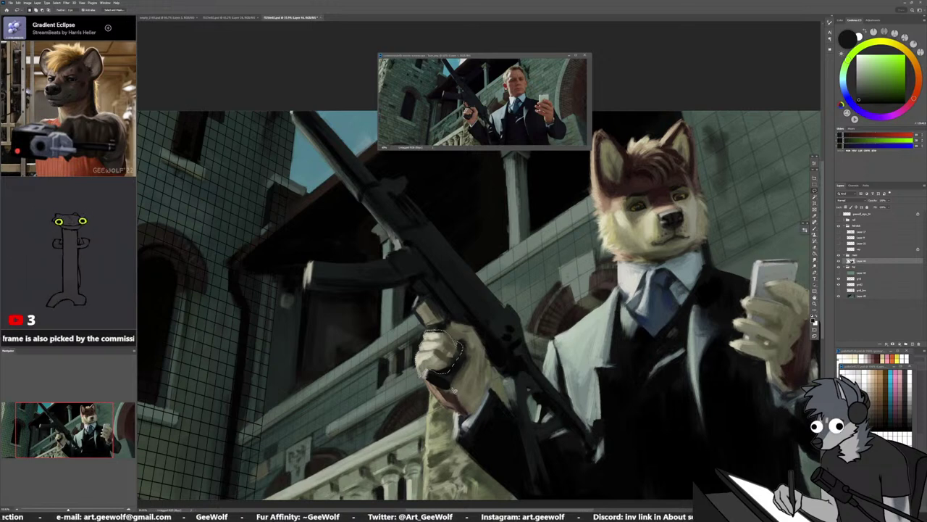
key(ctrl+d)
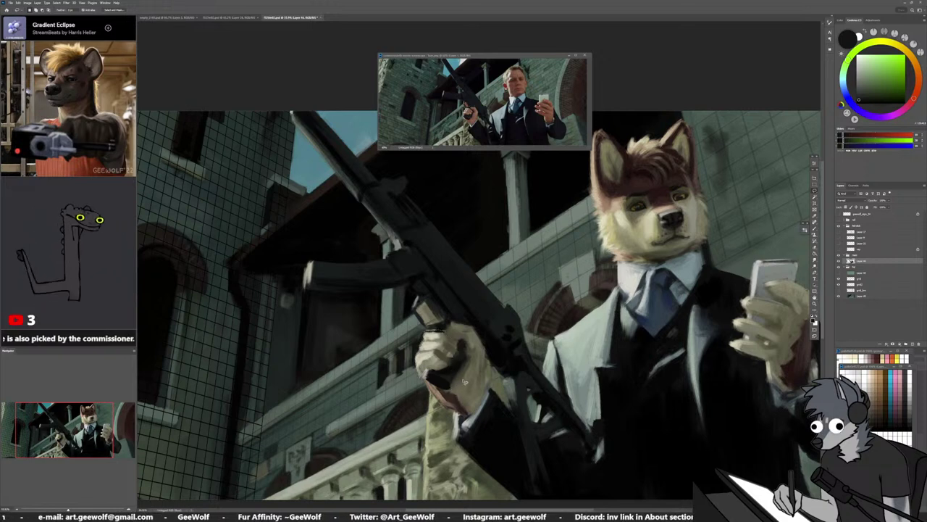
key(b)
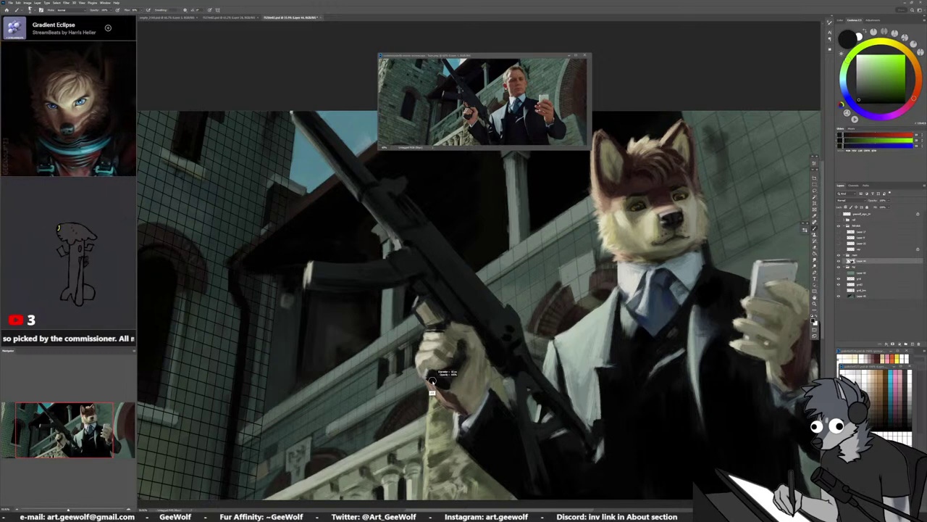
alt+click(433, 377)
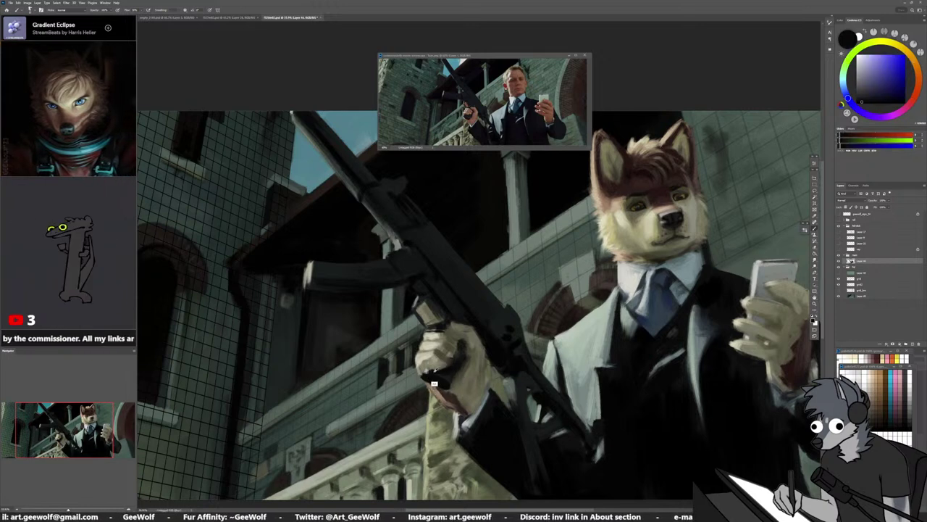
alt+click(424, 375)
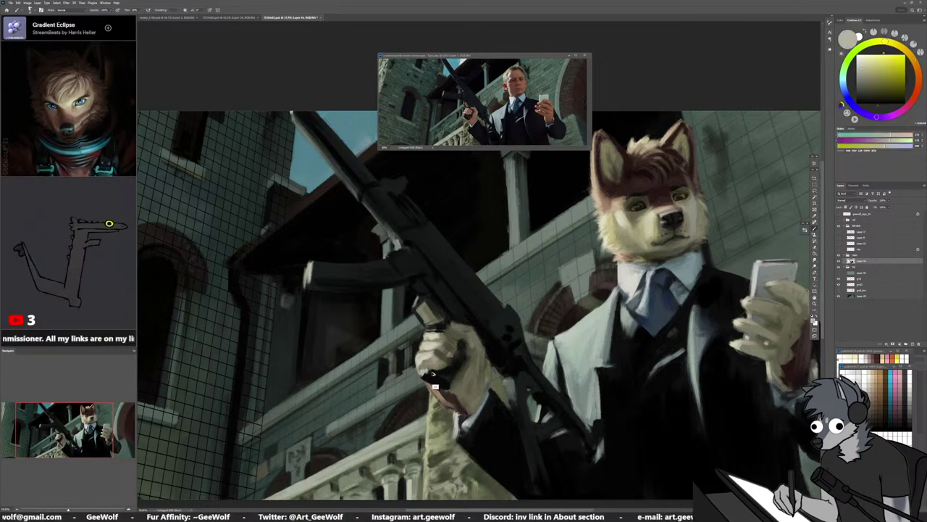
alt+click(432, 374)
alt+click(430, 377)
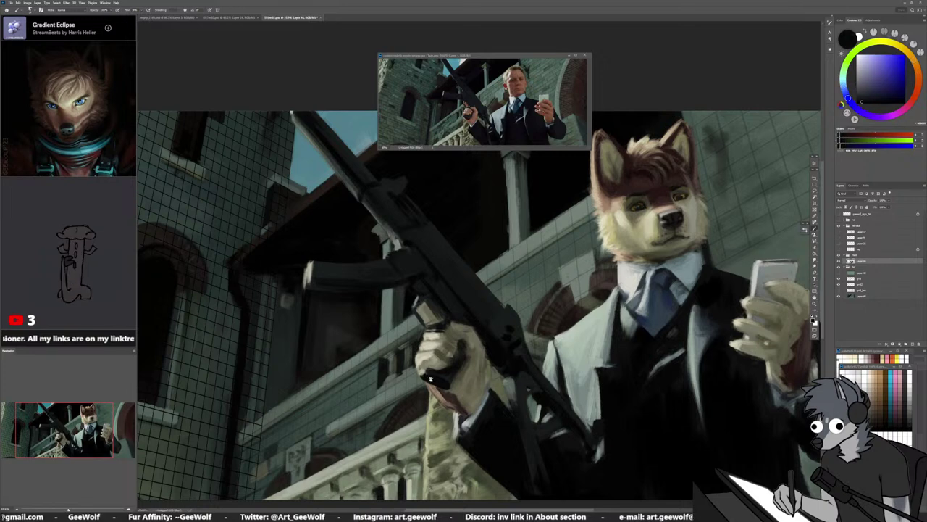
drag(423, 374, 449, 384)
Soften the shadow beside the fingers with sampled dark olive and refine the rifle's lower edge above the hand with near-black
alt+right_click(467, 351)
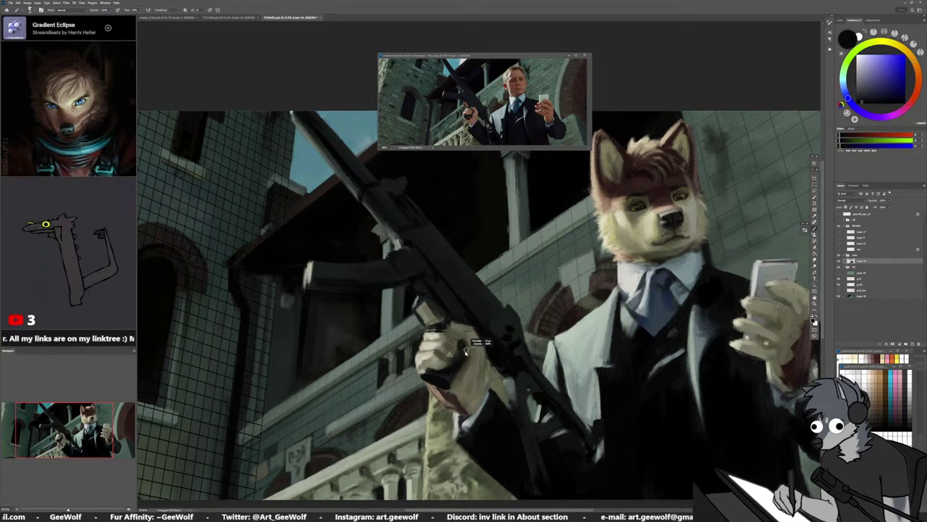
alt+click(469, 348)
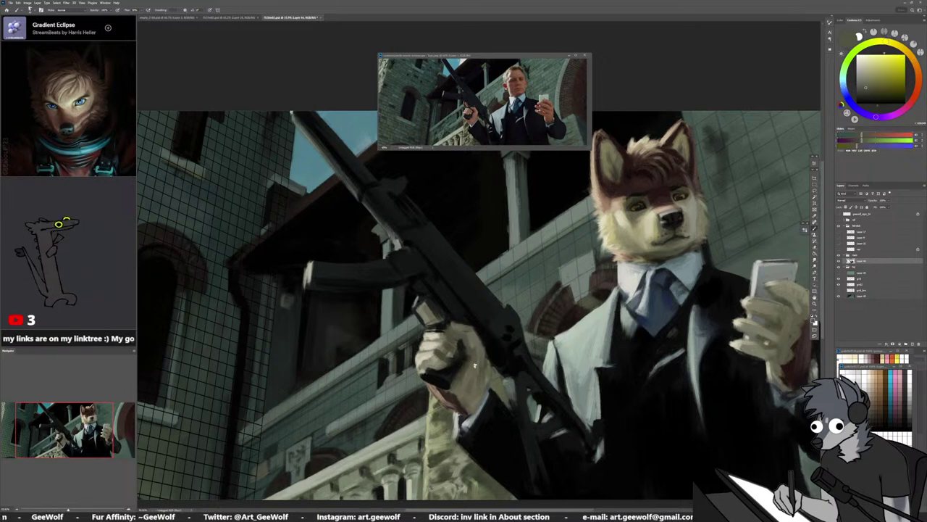
alt+click(465, 349)
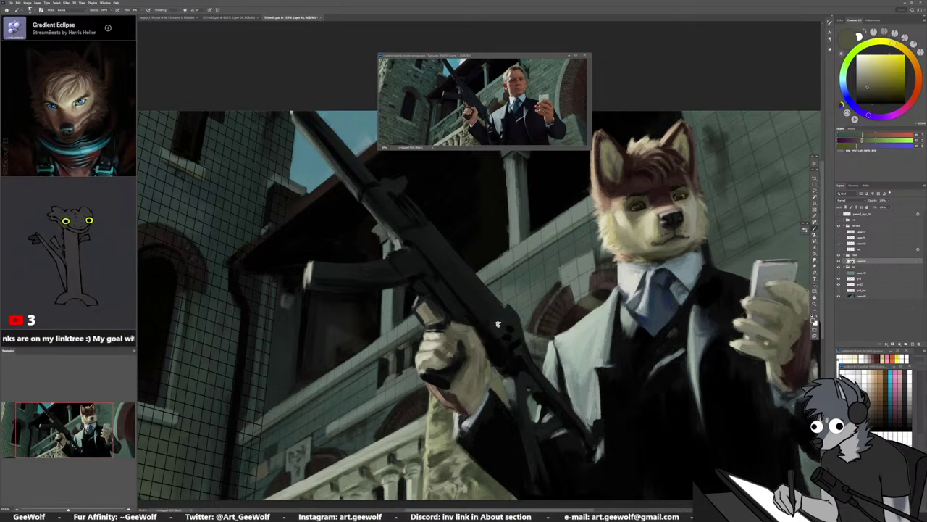
alt+click(469, 319)
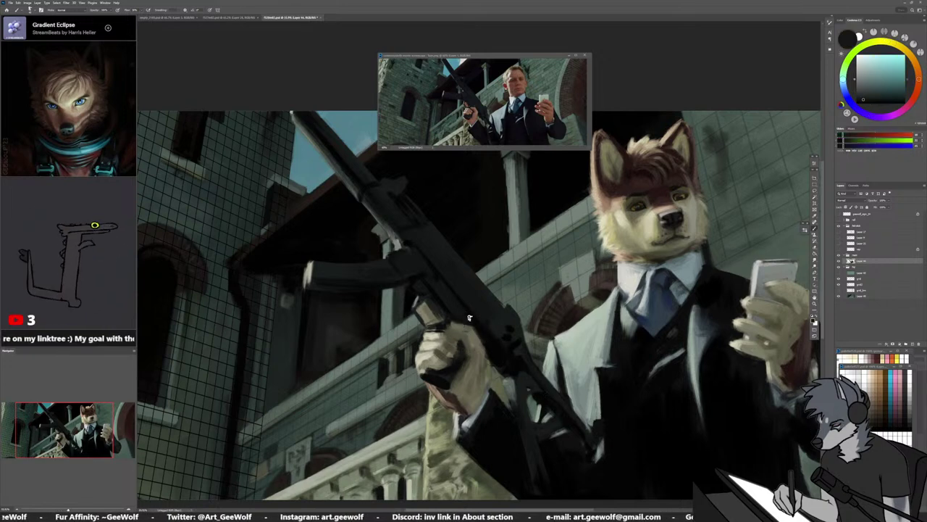
alt+click(471, 321)
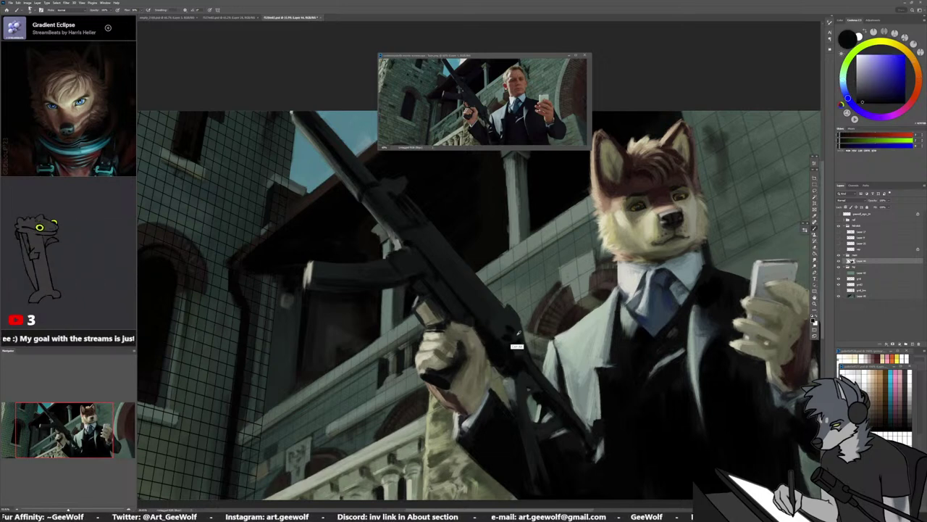
Refine the joint between the rifle's receiver and stock with sampled near-black and dark blue-grey tones
alt+click(515, 337)
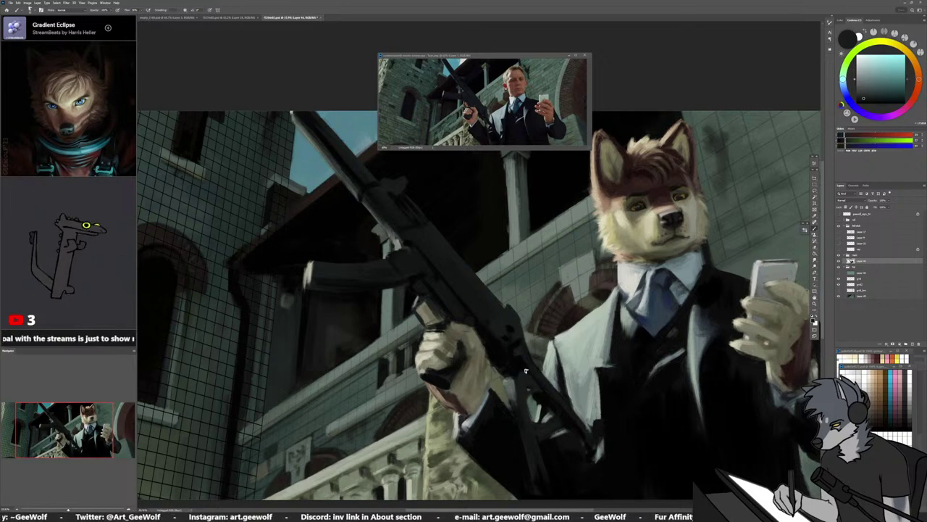
alt+click(516, 372)
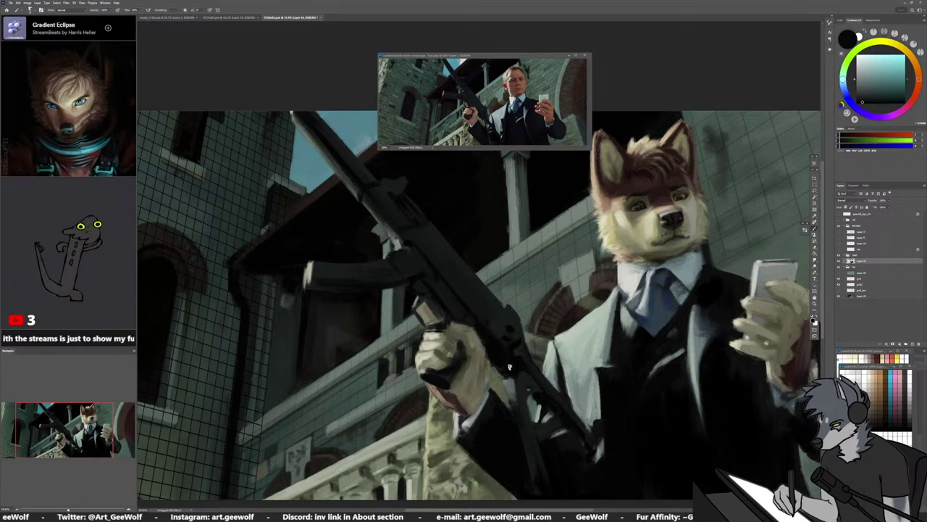
alt+click(516, 382)
alt+click(513, 371)
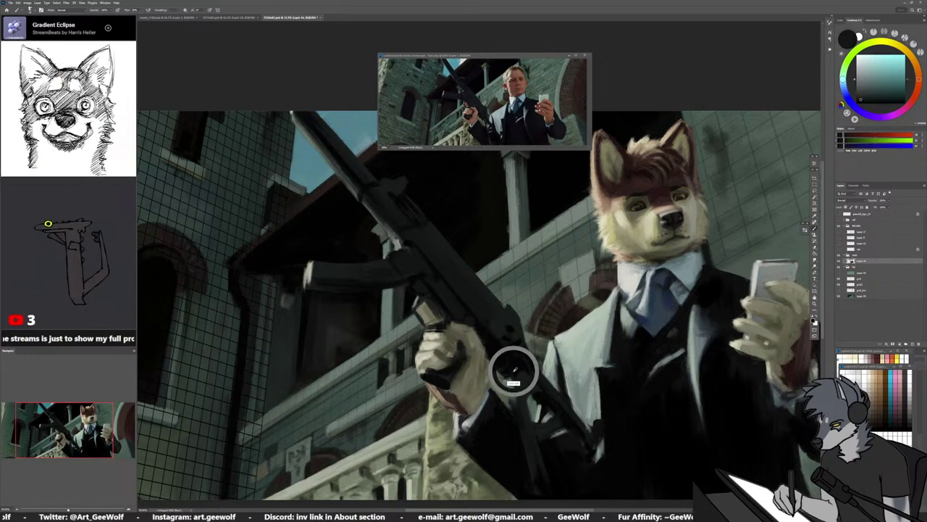
alt+click(516, 389)
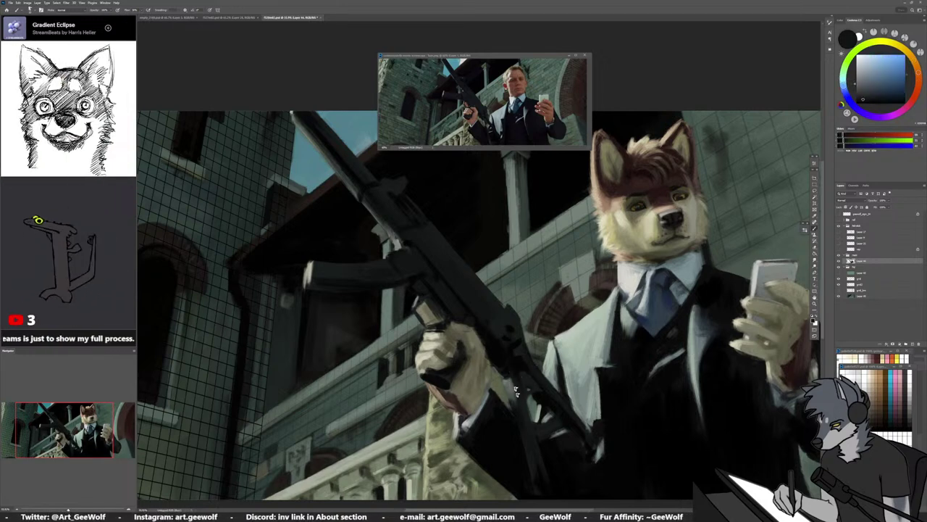
drag(516, 373, 514, 386)
alt+right_click(522, 395)
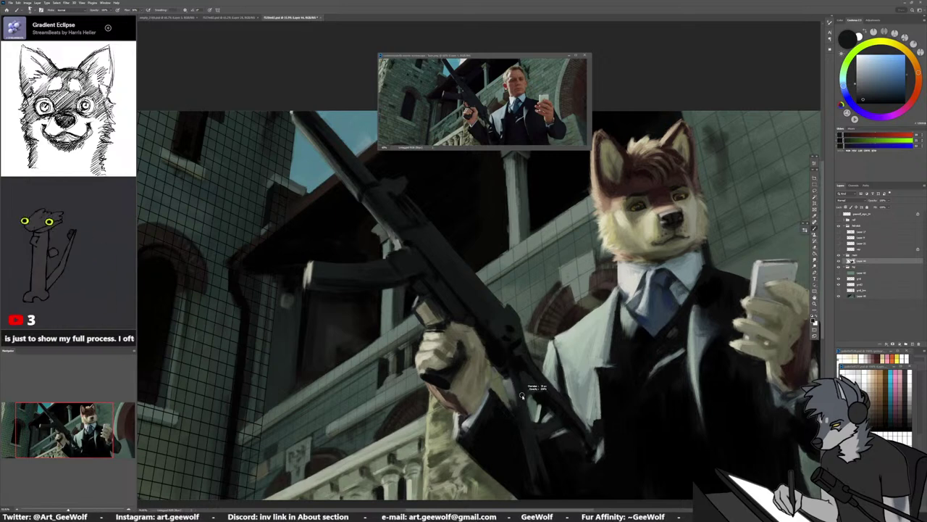
Sample dark grey-green, erase along the sleeve edge beside the stock, and restore the sleeve with sampled near-black
alt+click(511, 403)
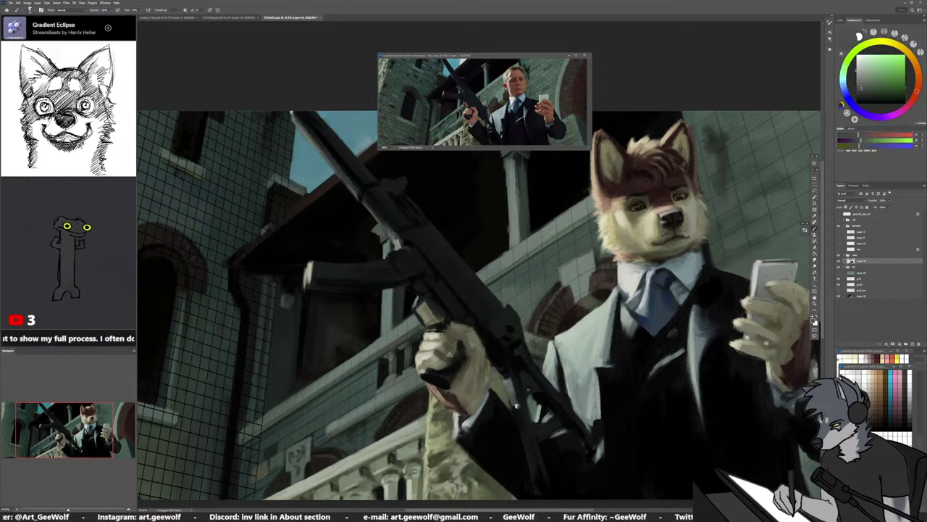
key(e)
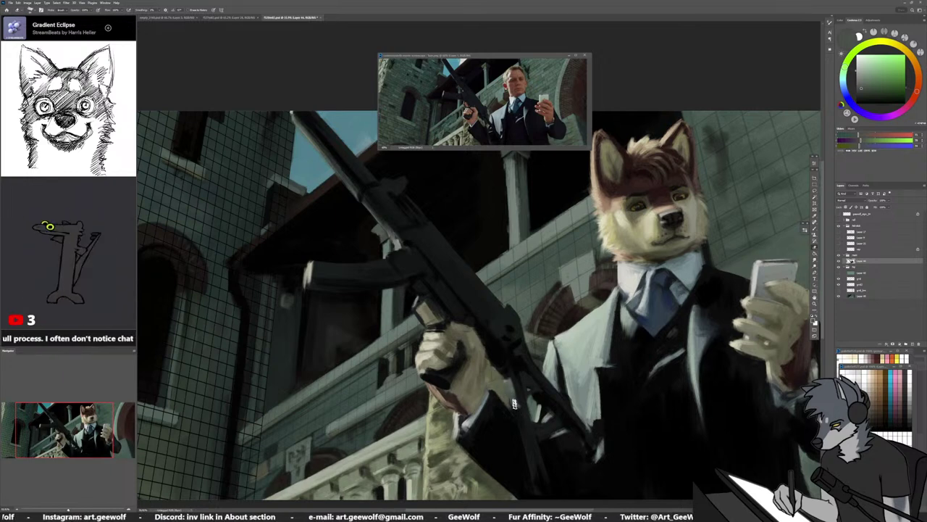
drag(509, 405, 519, 446)
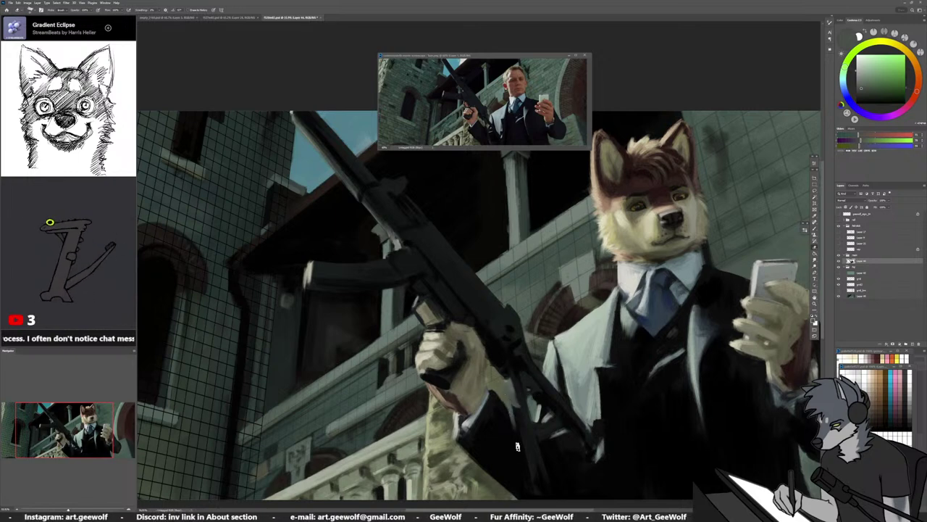
key(b)
alt+click(503, 420)
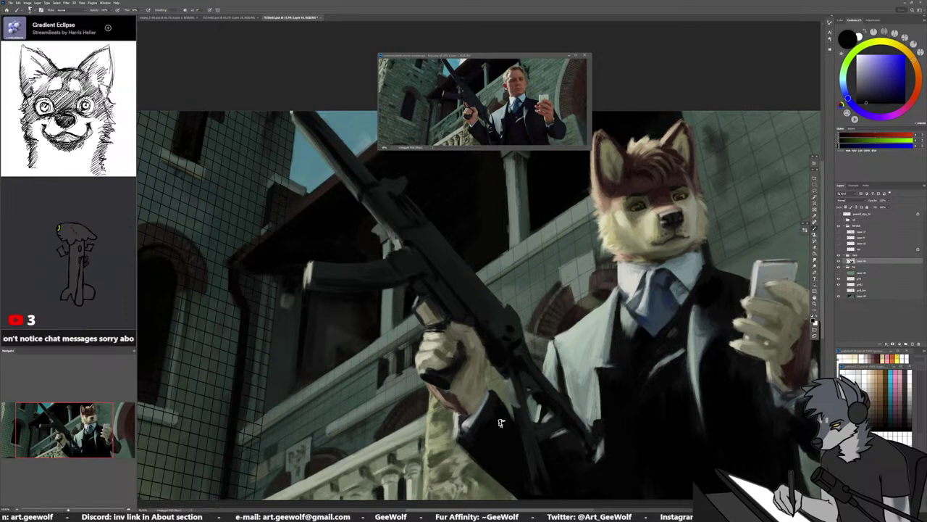
Shape the opening inside the rifle's skeleton stock with sampled light grey, grey-green and near-black
alt+click(545, 411)
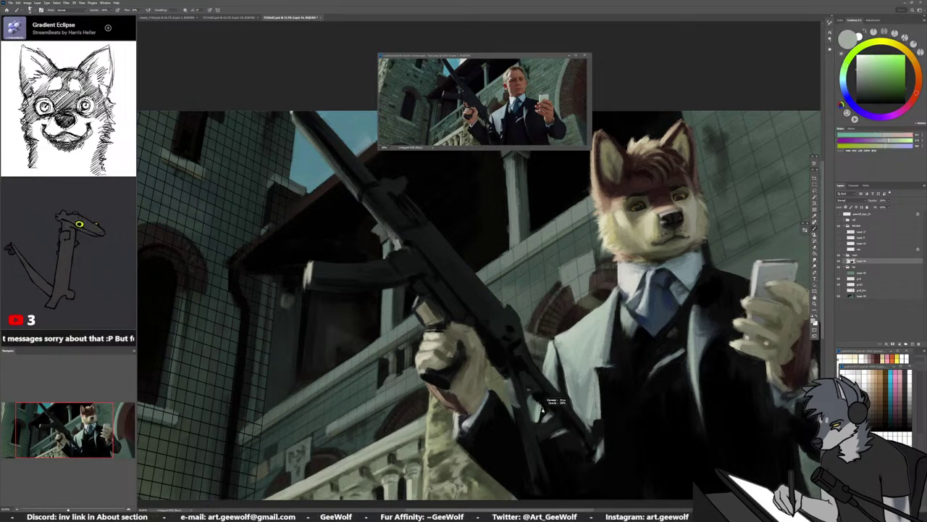
alt+click(541, 407)
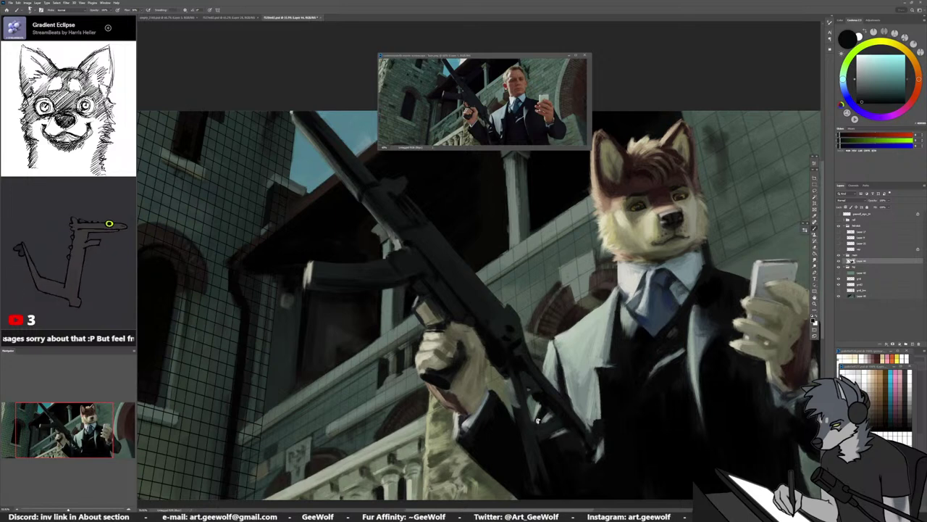
alt+click(542, 403)
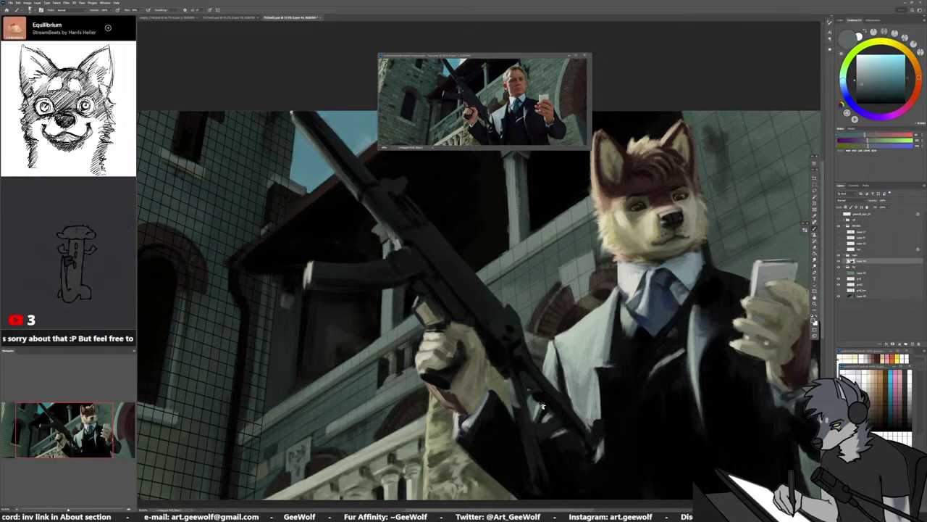
alt+click(542, 407)
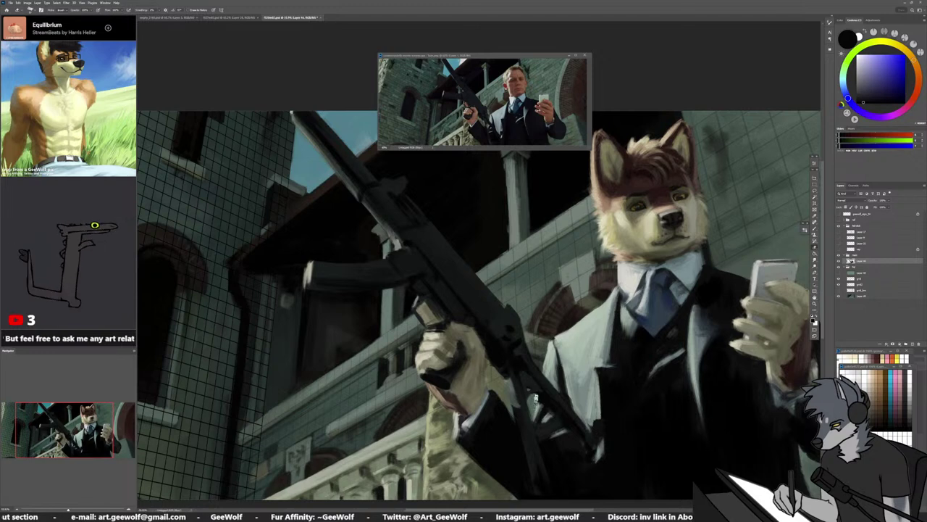
key(b)
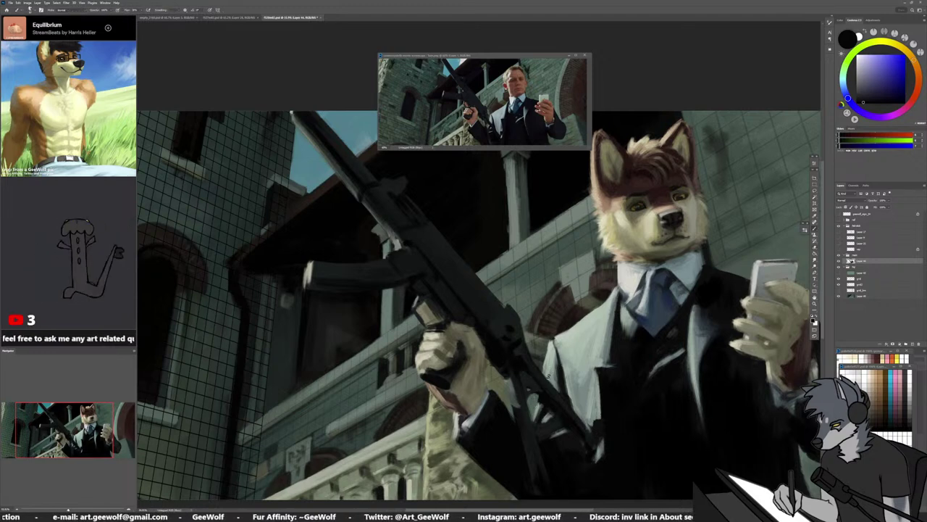
alt+click(539, 409)
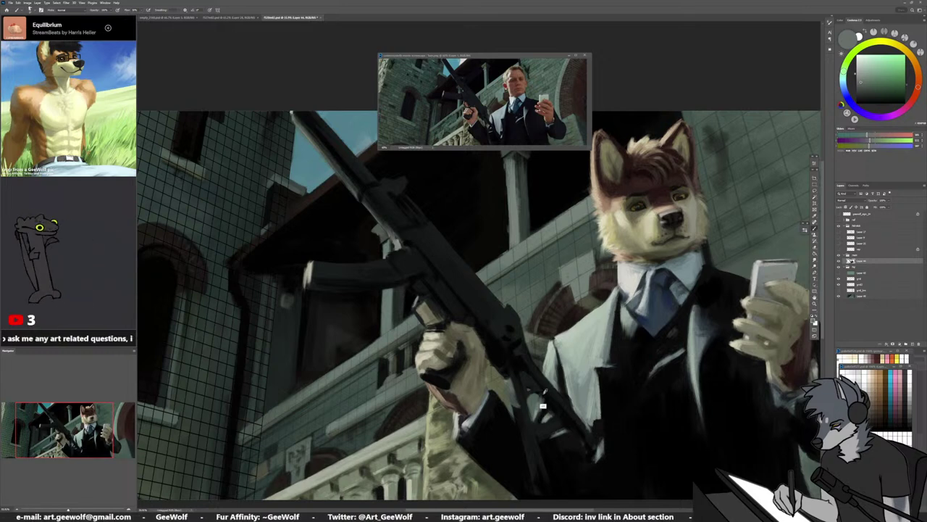
Sharpen the inner edges of the stock's long strut with sampled light grey, dark blue-grey and near-black
alt+click(545, 366)
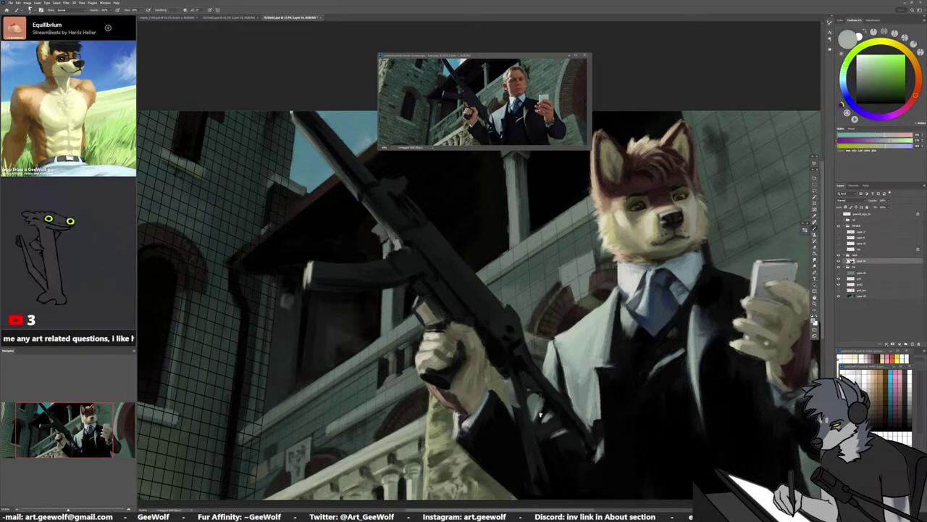
alt+click(536, 419)
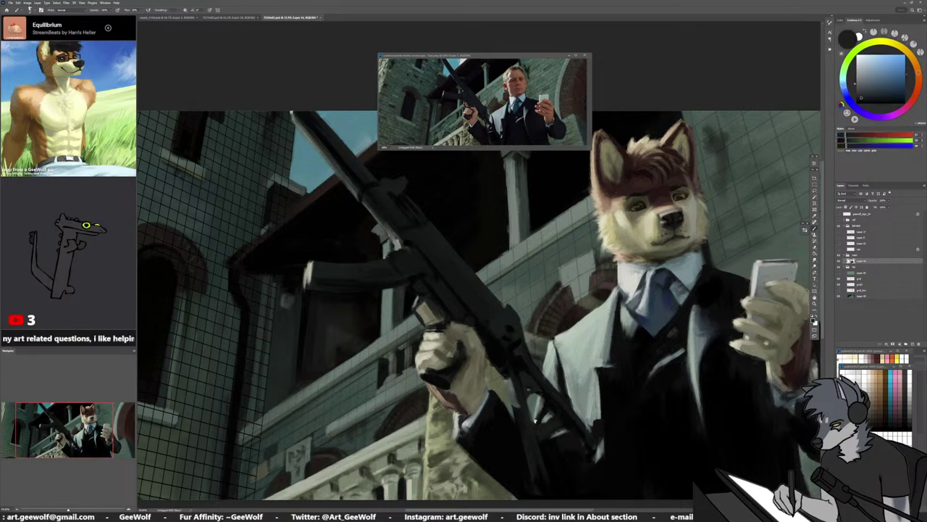
alt+click(539, 410)
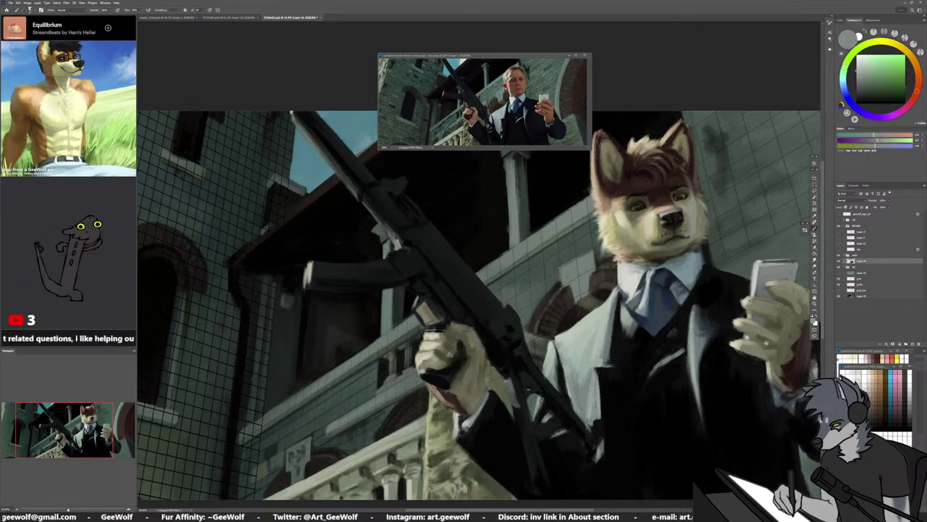
alt+click(544, 395)
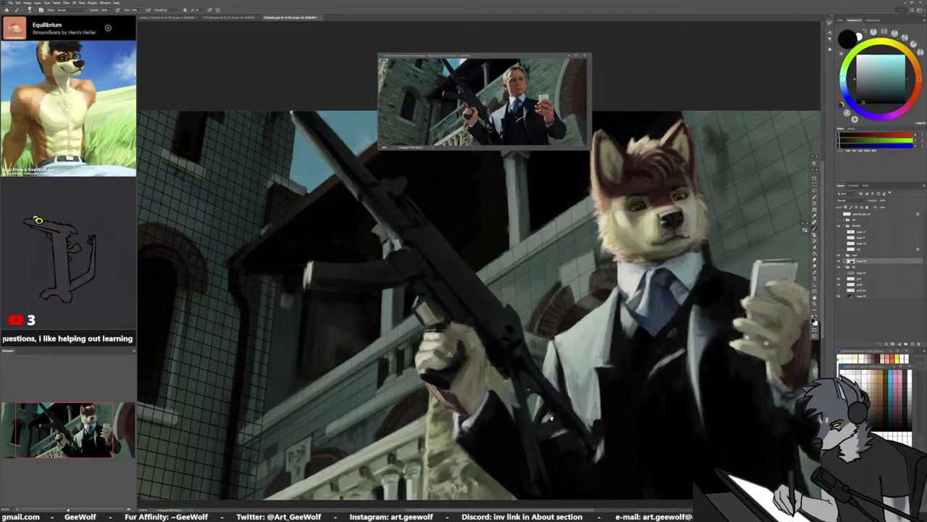
alt+click(552, 410)
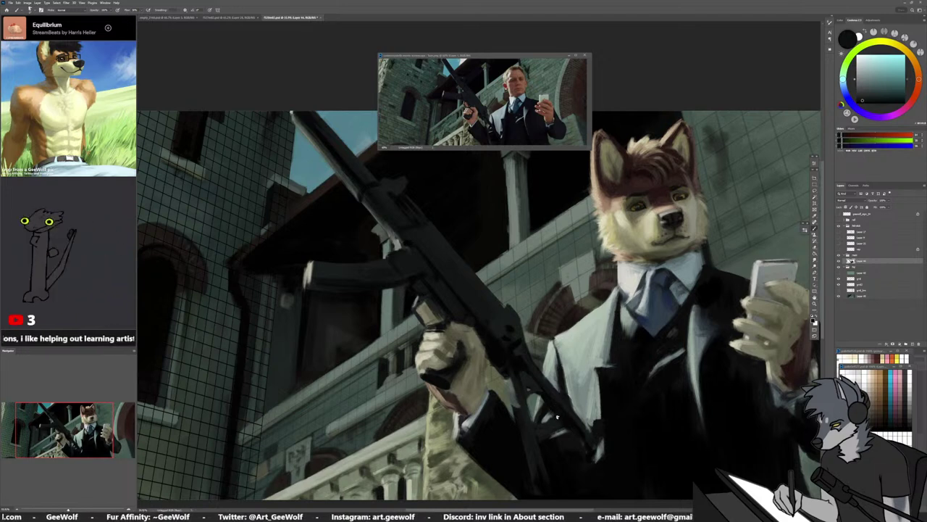
Clean up the lower corner of the stock's opening with sampled near-black and mid-grey
alt+click(536, 426)
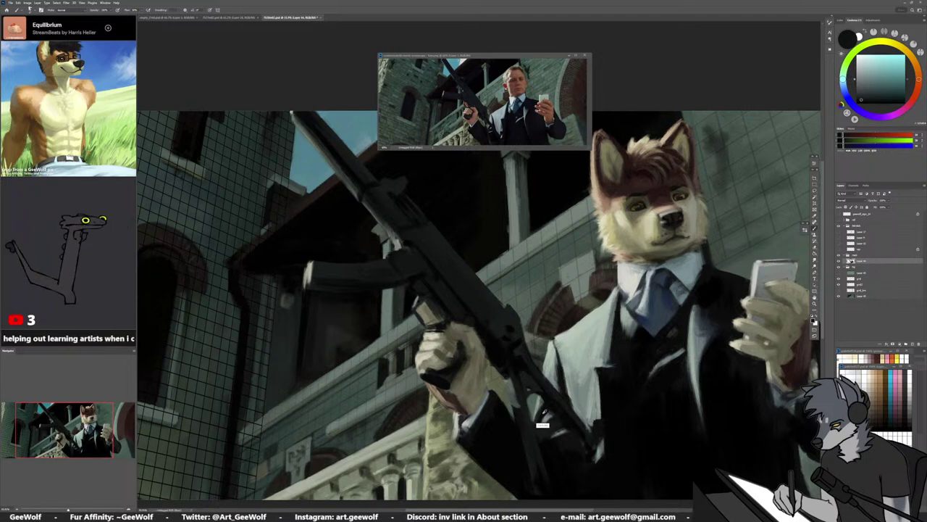
alt+click(537, 428)
alt+click(537, 427)
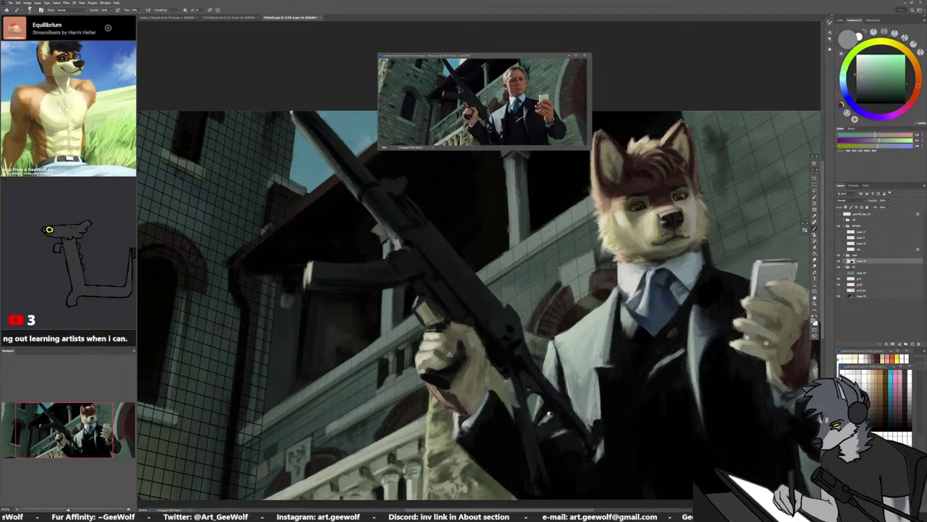
alt+click(537, 428)
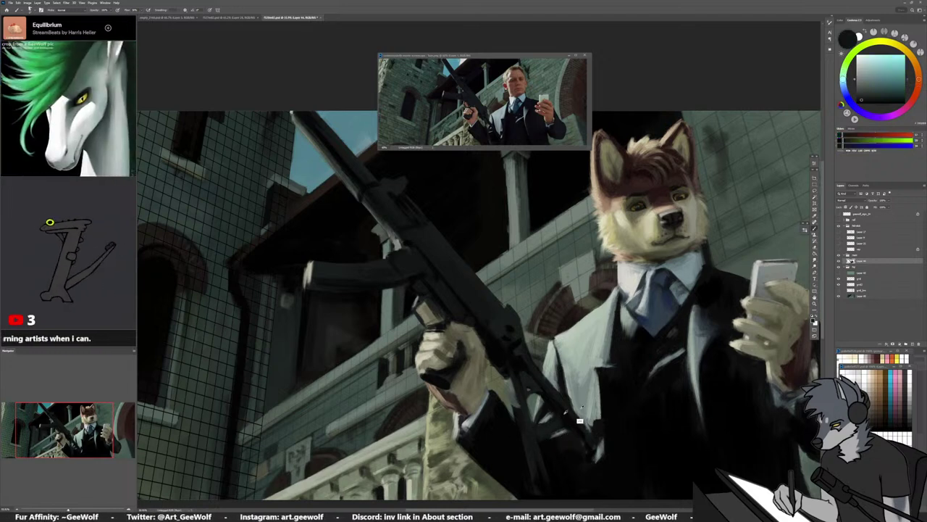
Darken the pale patch below the stock with sampled near-black and touch up the stock's lower strut with grey
alt+click(565, 435)
alt+click(565, 434)
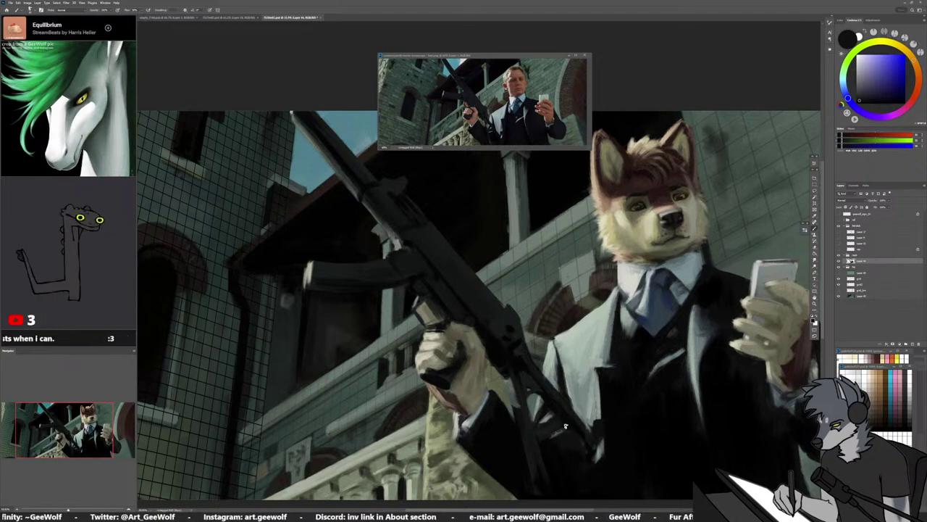
alt+click(565, 426)
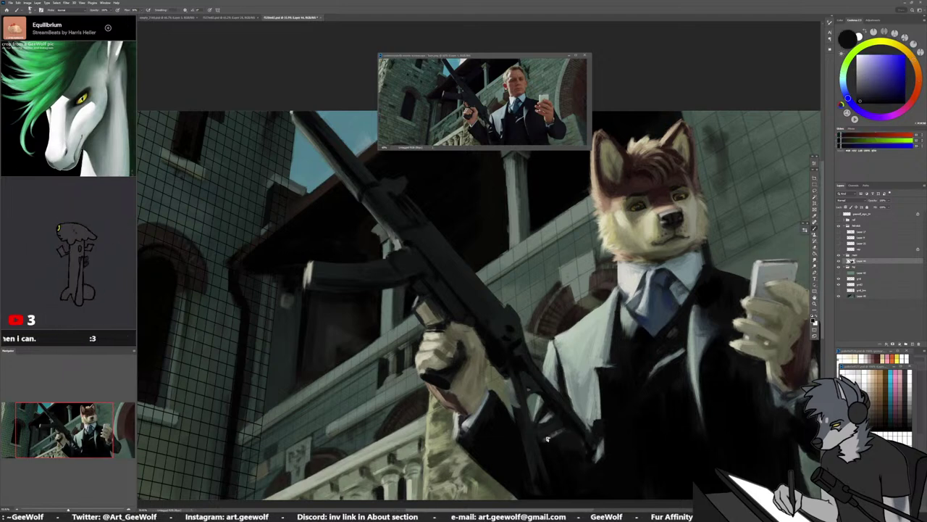
alt+click(547, 434)
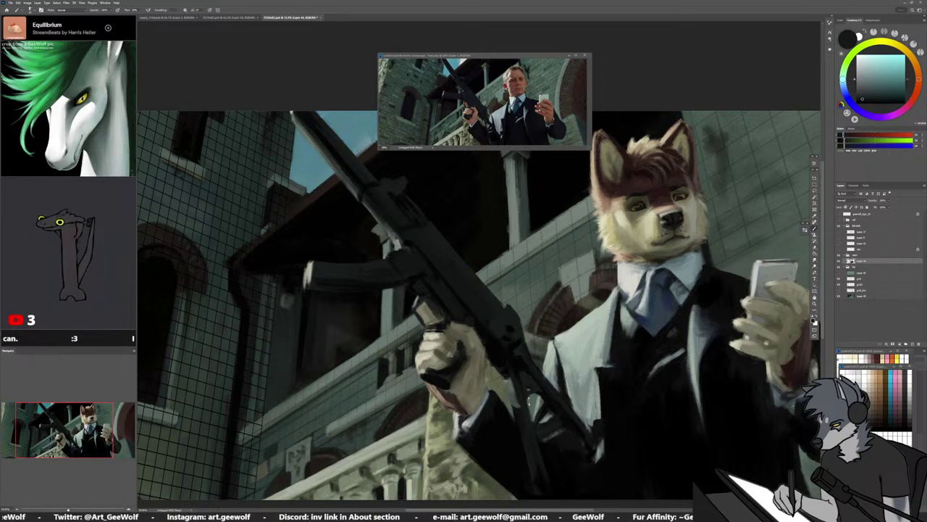
alt+click(518, 402)
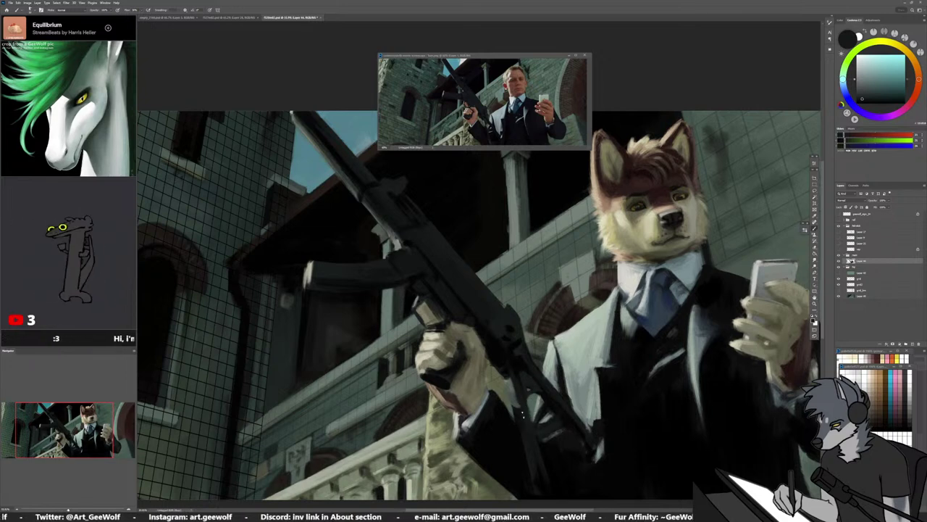
alt+click(505, 379)
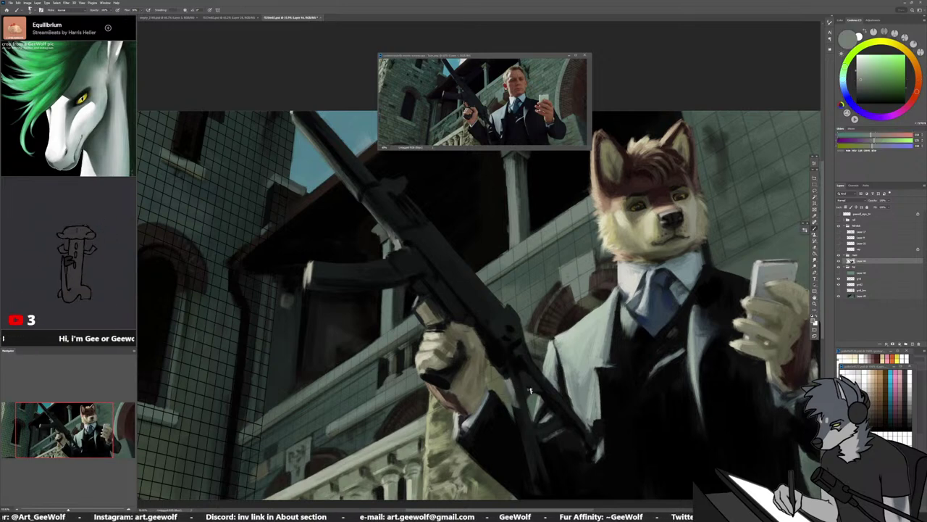
Select the bottommost background layer and repaint the wall between the rifle hand and stock with sampled dark olive and grey-green
alt+click(472, 459)
click(862, 297)
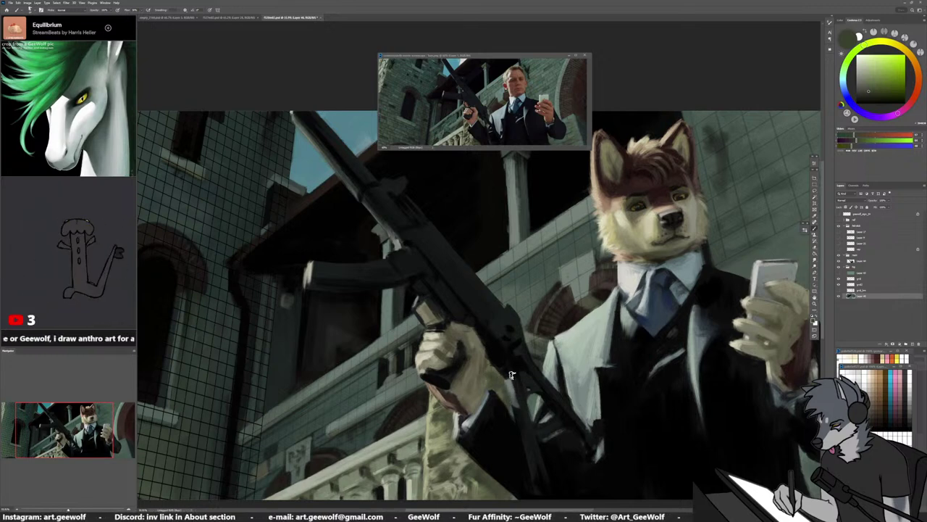
alt+click(529, 339)
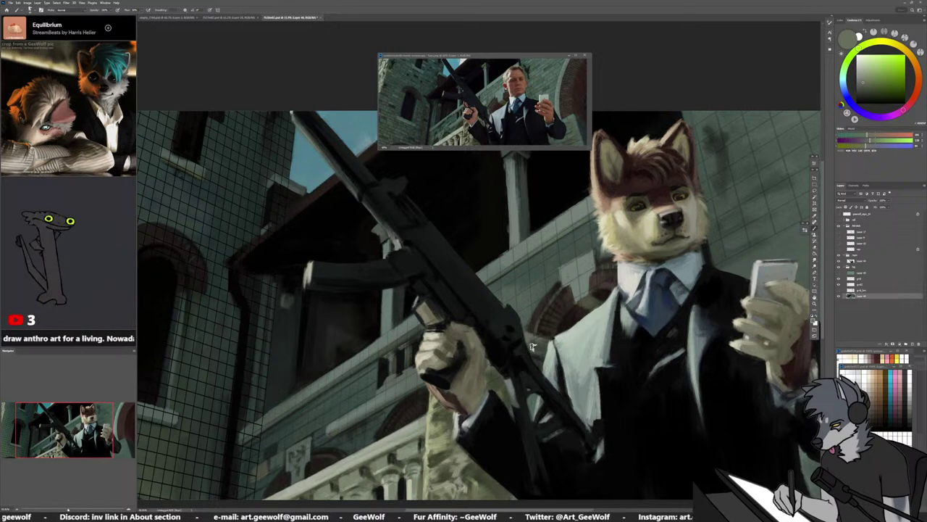
alt+click(531, 359)
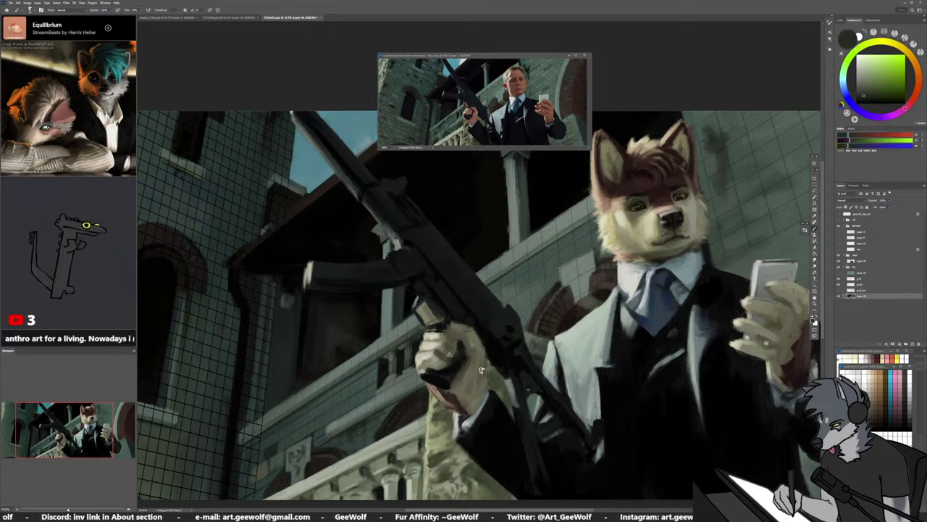
alt+click(490, 374)
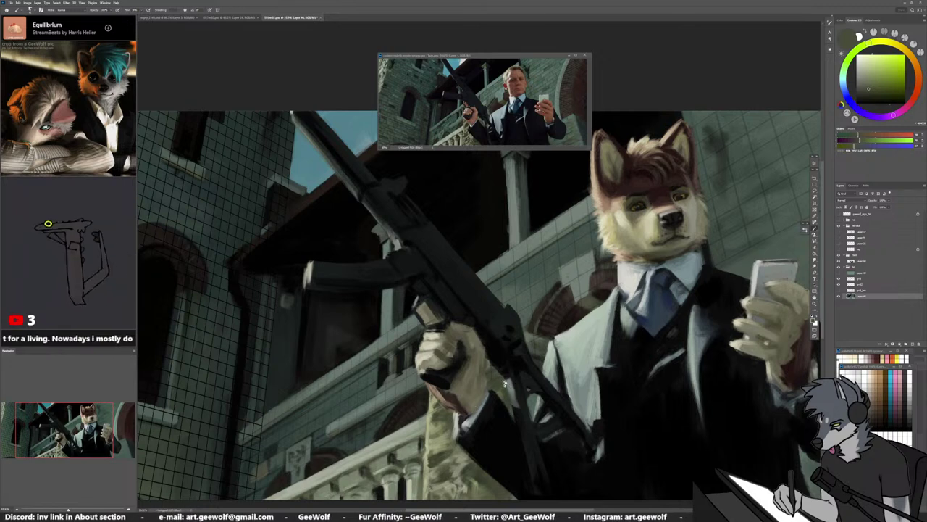
Shade the background between the receiver and the coat's shoulder with sampled near-black green, dark brown and dark olive
alt+click(533, 357)
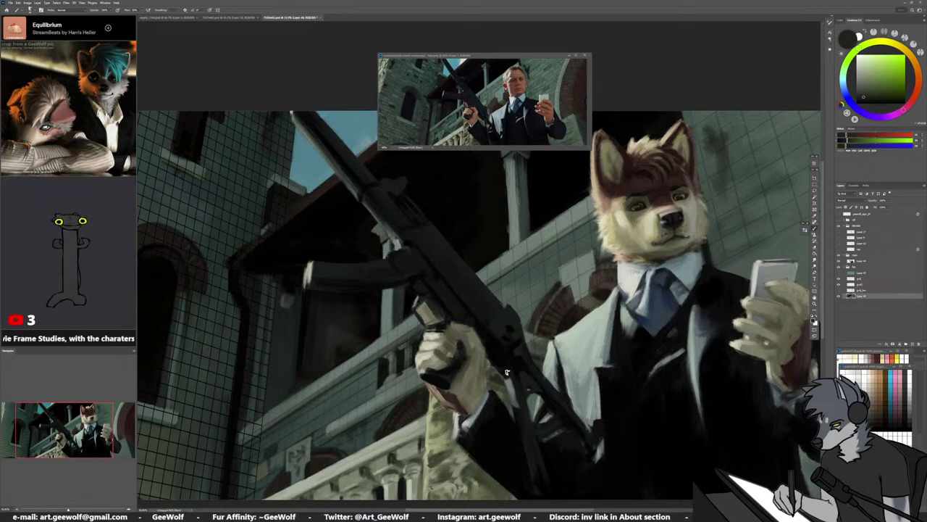
alt+click(542, 334)
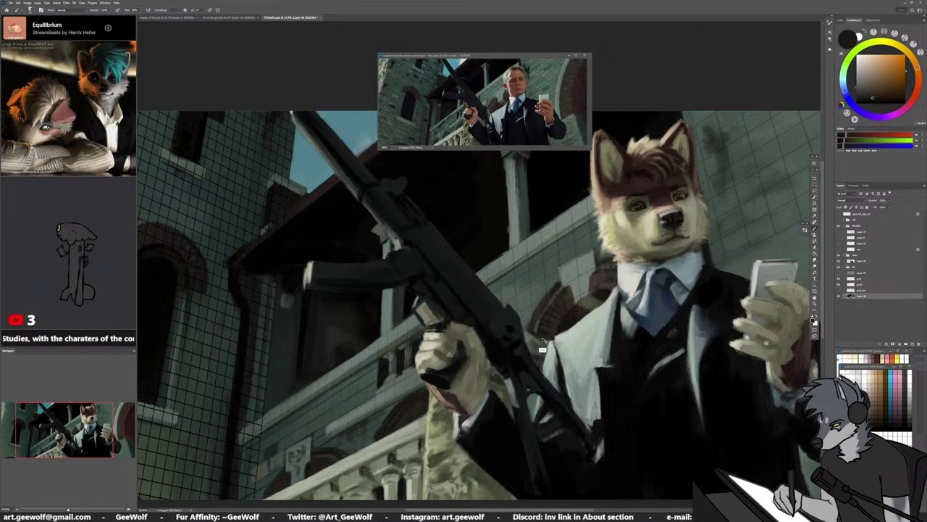
alt+click(527, 333)
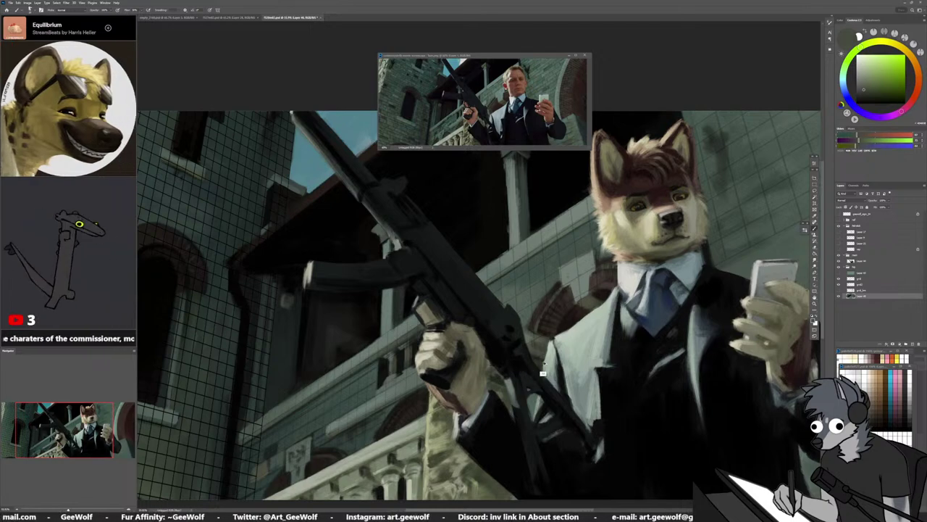
Flip the canvas horizontally and touch up the wall and brick arch beside the coat's shoulder with sampled dark brown and grey-green
alt+click(530, 355)
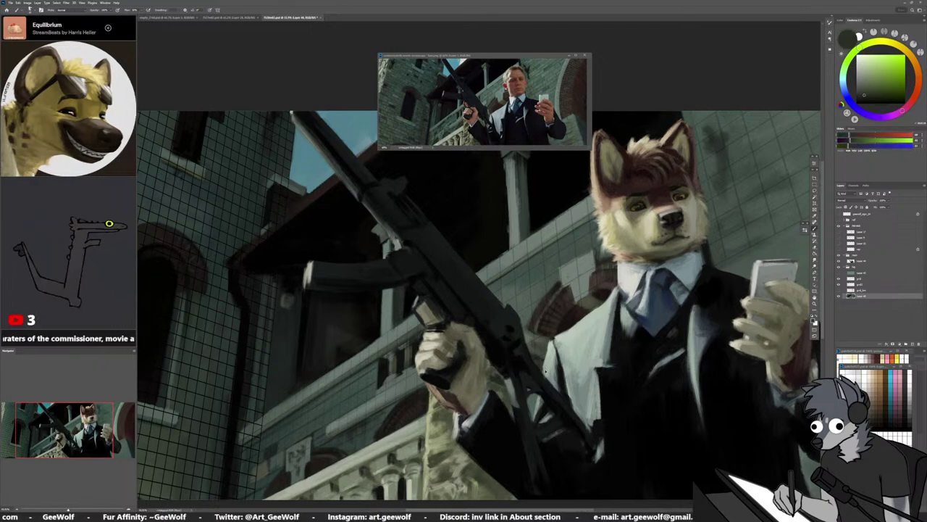
key(ctrl+shift+h)
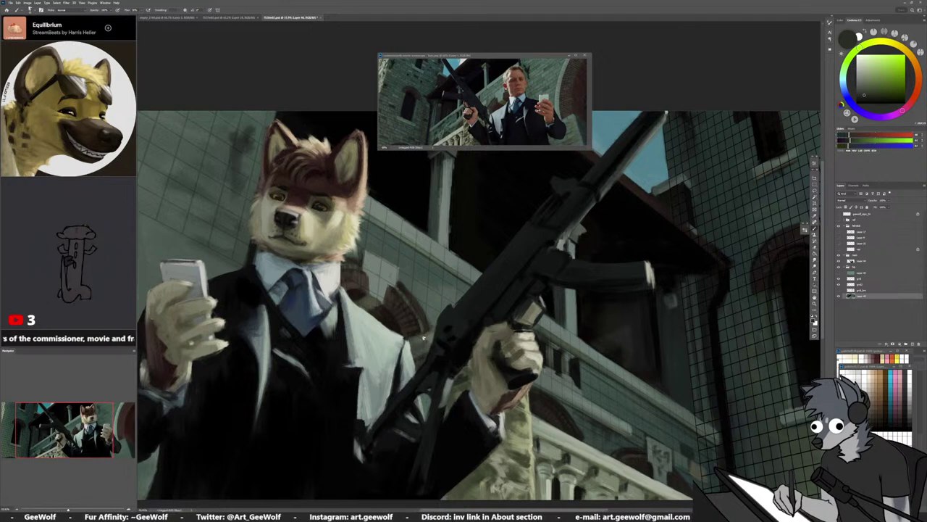
alt+click(412, 335)
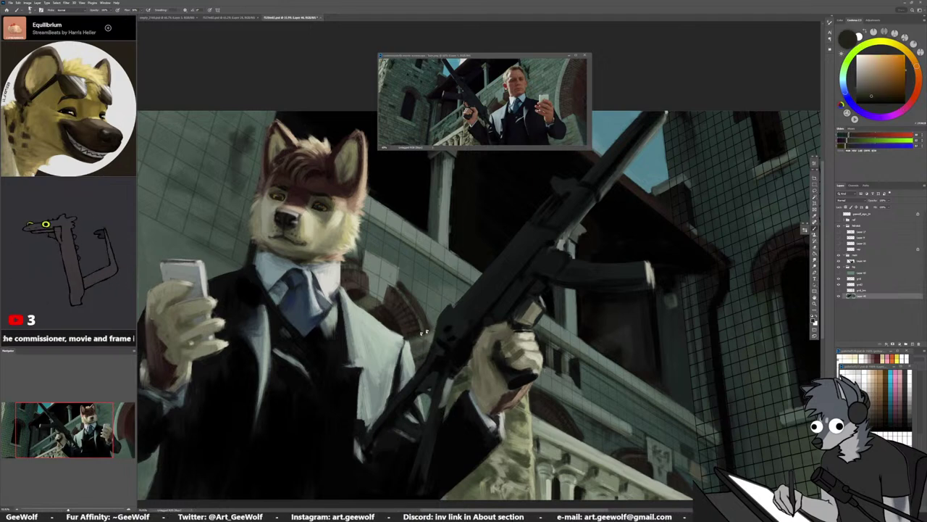
alt+click(426, 333)
alt+click(414, 340)
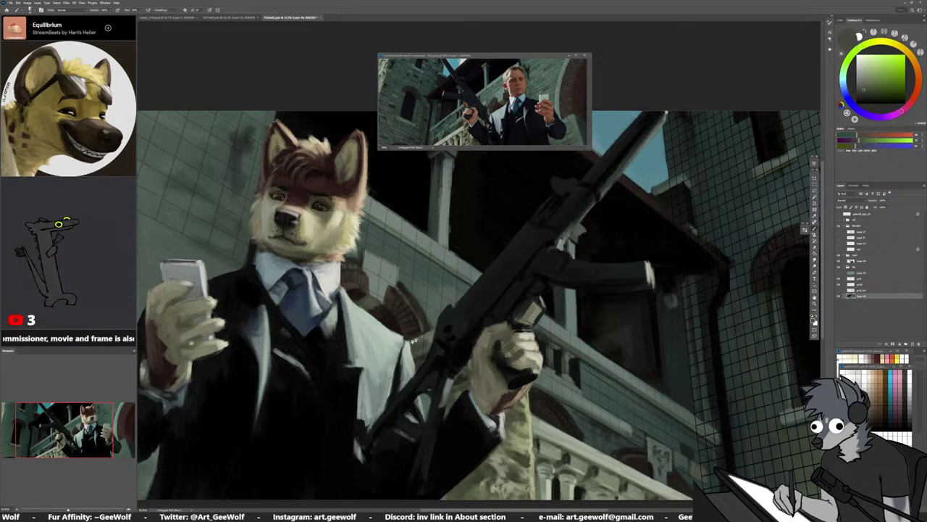
Repaint the background gap between the rifle stock and the gun hand's wrist with sampled dark green, grey-green and near-black
drag(425, 368, 479, 335)
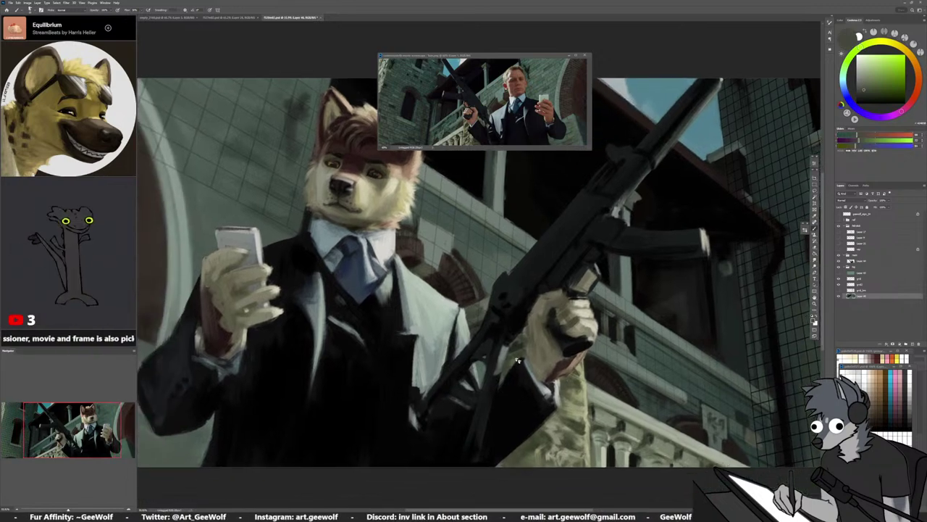
alt+click(474, 327)
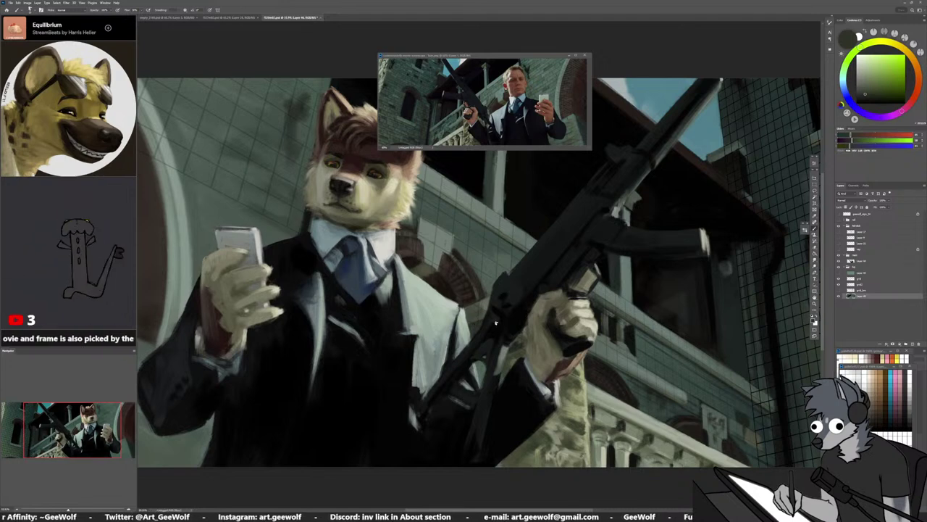
alt+click(513, 346)
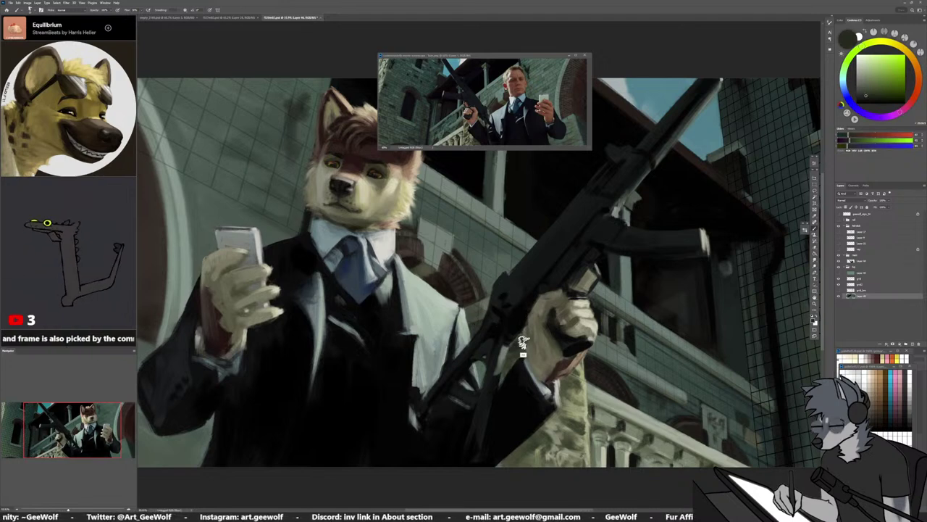
right_click(523, 342)
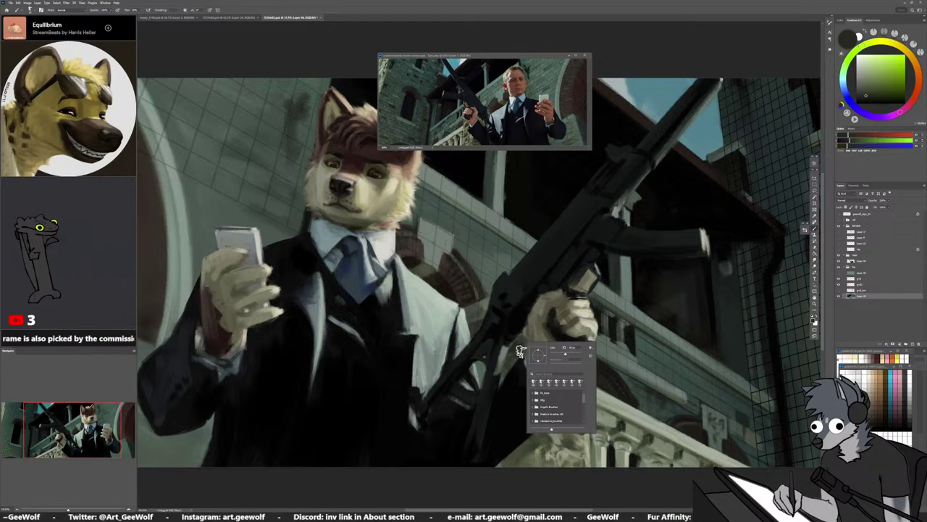
click(522, 333)
alt+click(520, 336)
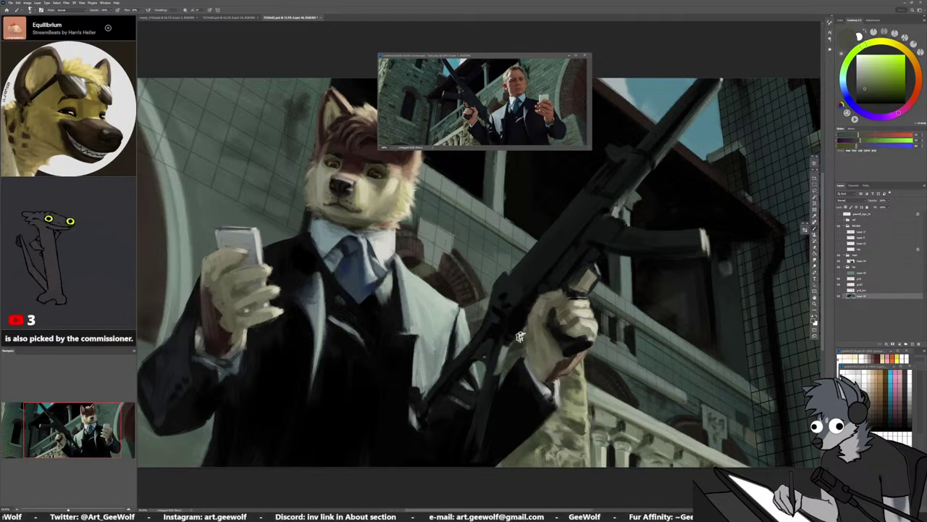
alt+click(515, 358)
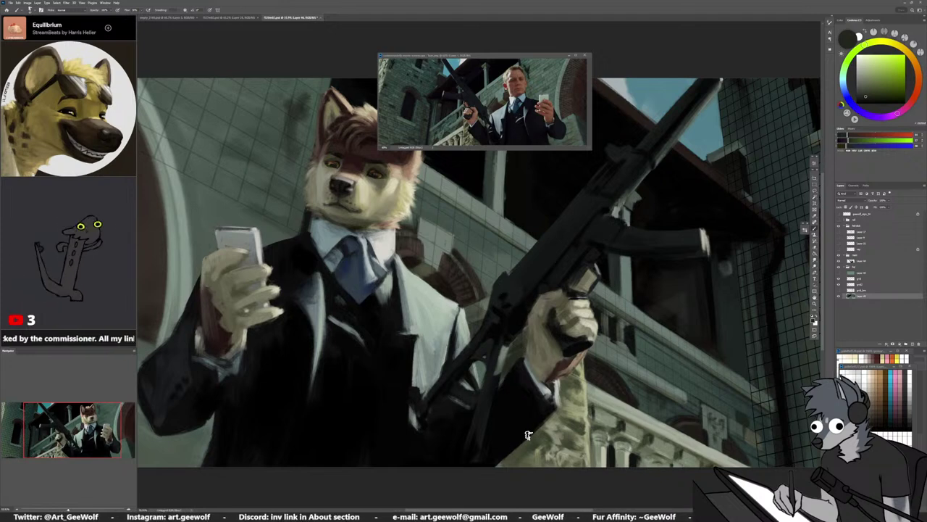
Touch up the stonework below the gun arm's sleeve with sampled olive and the gap beside the wrist with dark green
drag(528, 434, 543, 403)
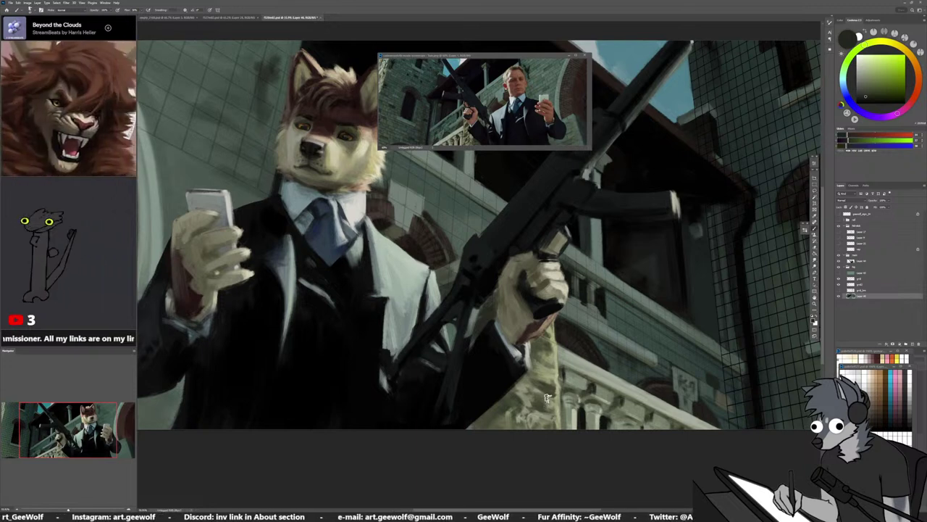
alt+click(502, 402)
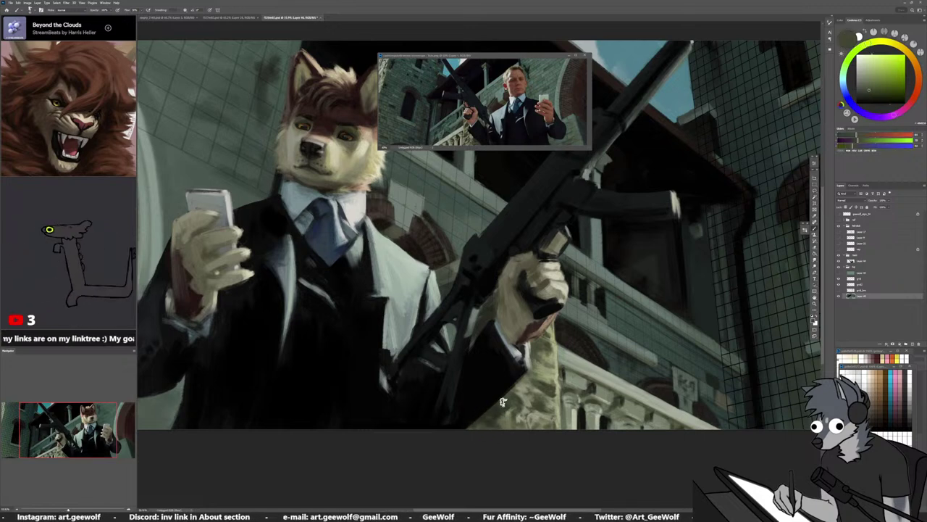
alt+click(490, 329)
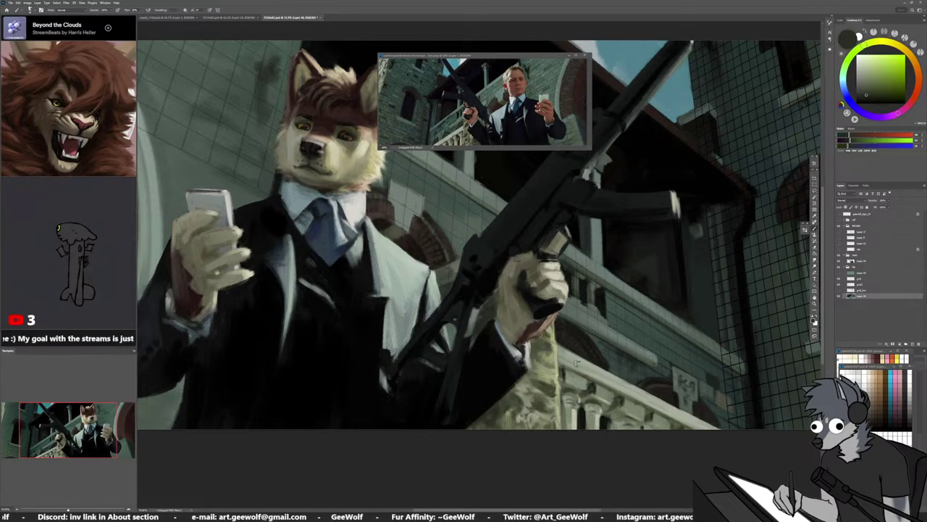
Lasso the sleeve edge beside the gun hand's wrist, switch to the character's layer, nudge the outlined area slightly and deselect
key(l)
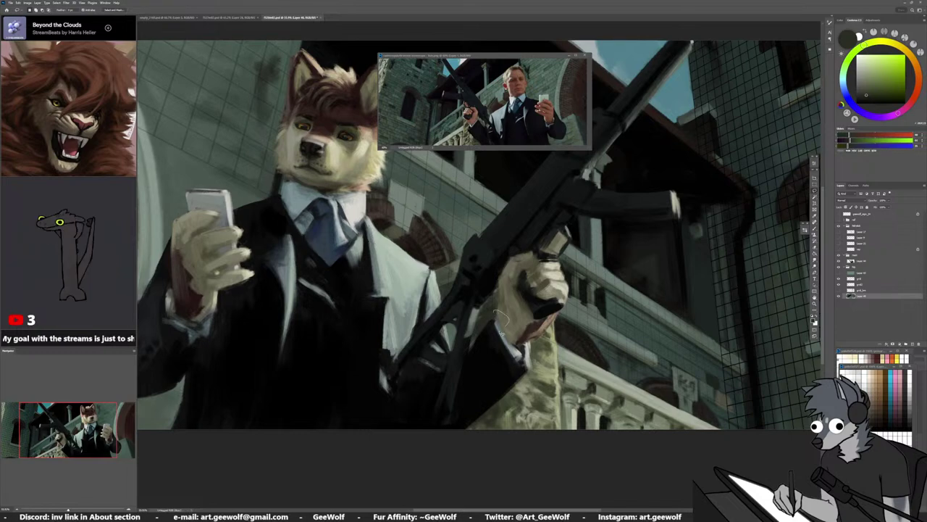
mouse_move(495, 315)
mouse_down()
mouse_move(464, 359)
mouse_move(500, 317)
mouse_up()
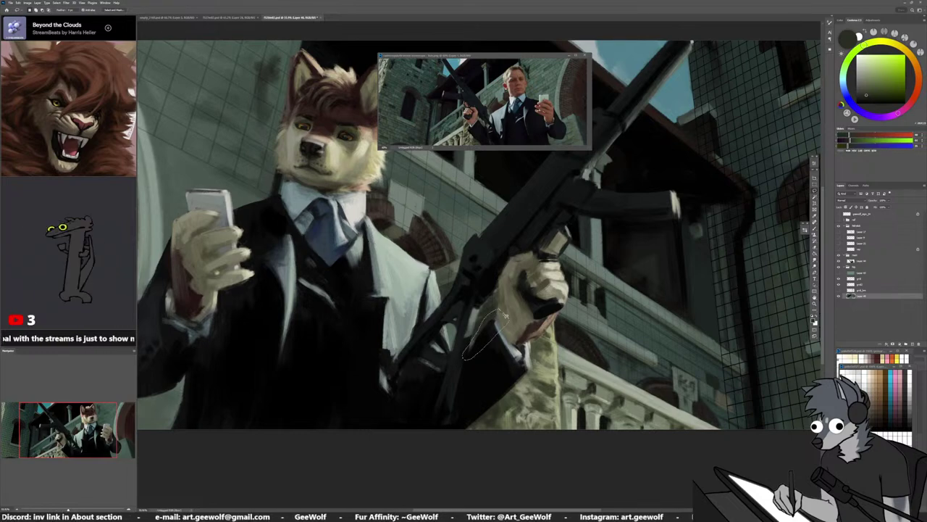
scroll(486, 355, up, 2)
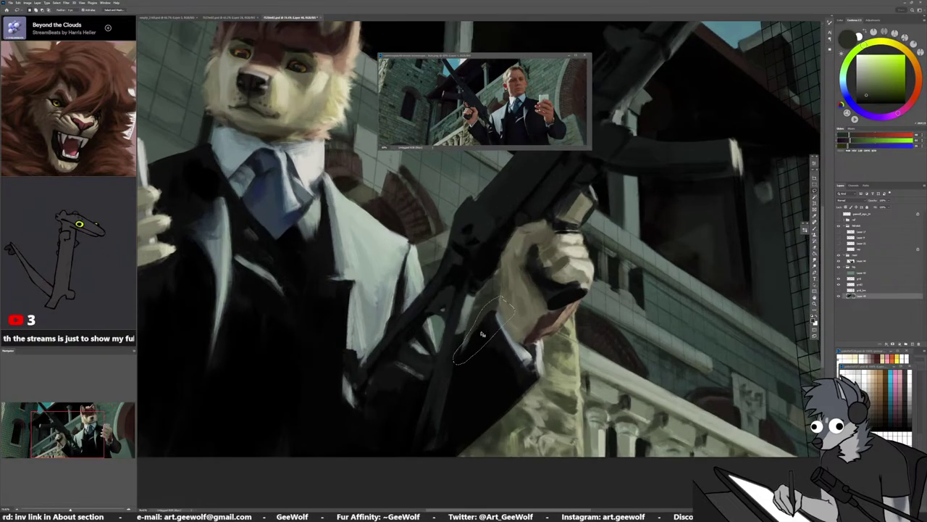
click(862, 261)
drag(495, 329, 490, 318)
key(ctrl+d)
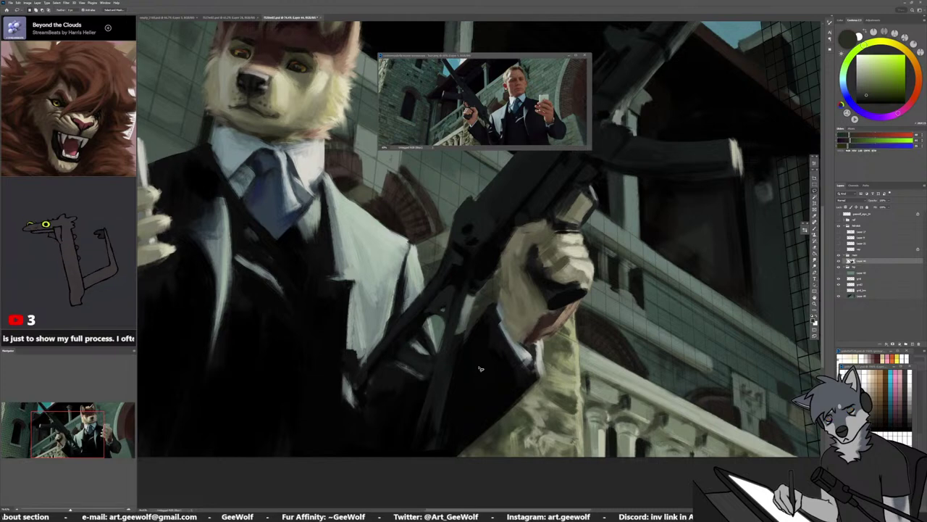
Refine the gun arm's sleeve edge, shirt cuff and adjoining wrist with sampled near-black, dark blue and muted olive
alt+click(474, 346)
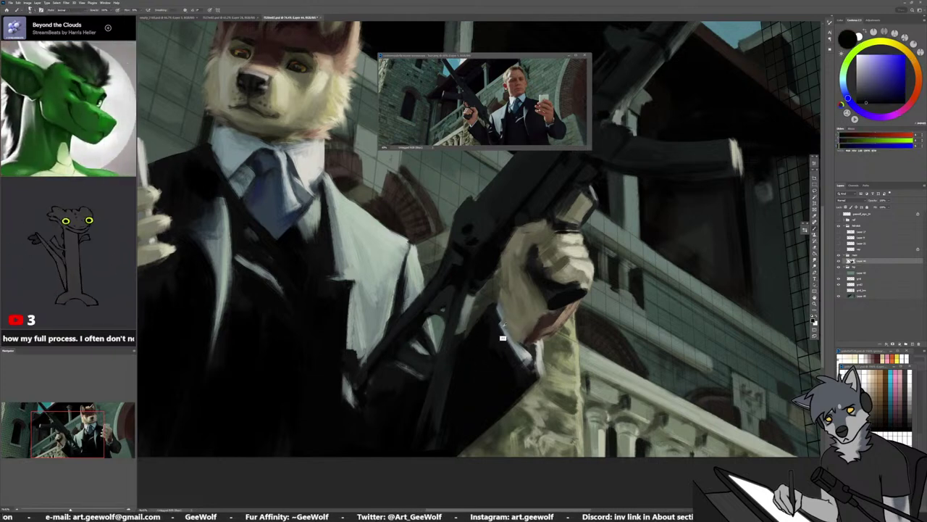
alt+click(503, 337)
alt+click(498, 317)
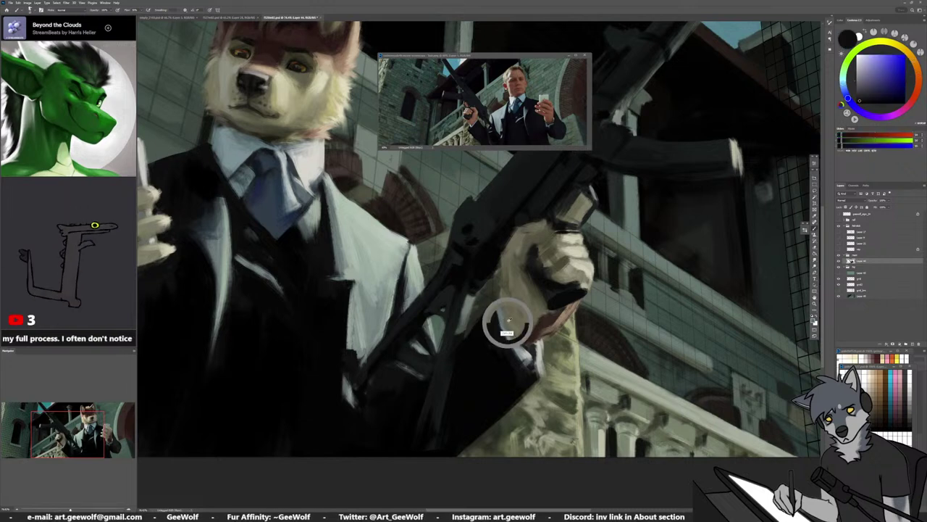
alt+click(503, 312)
alt+click(505, 281)
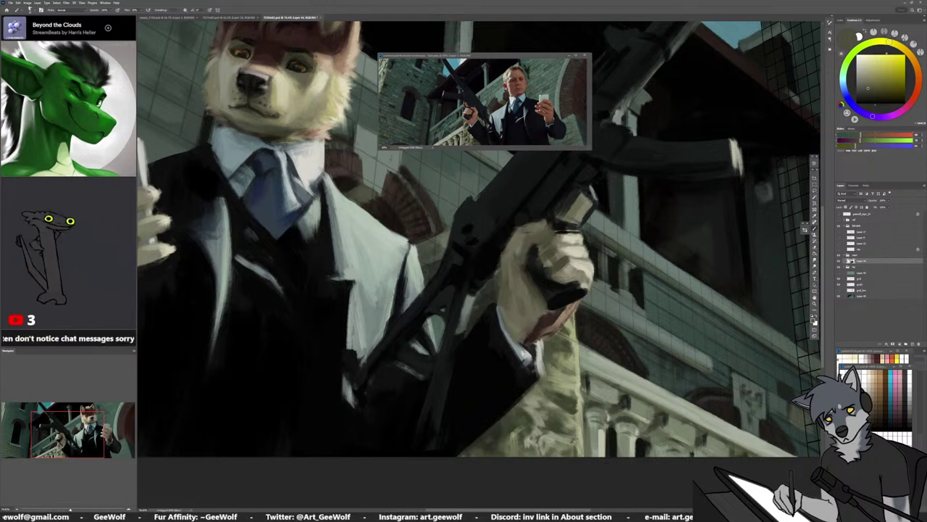
Reshape the shadowed underside of the gun hand's wrist with sampled dark brown, warm brown and olive-grey
alt+click(529, 342)
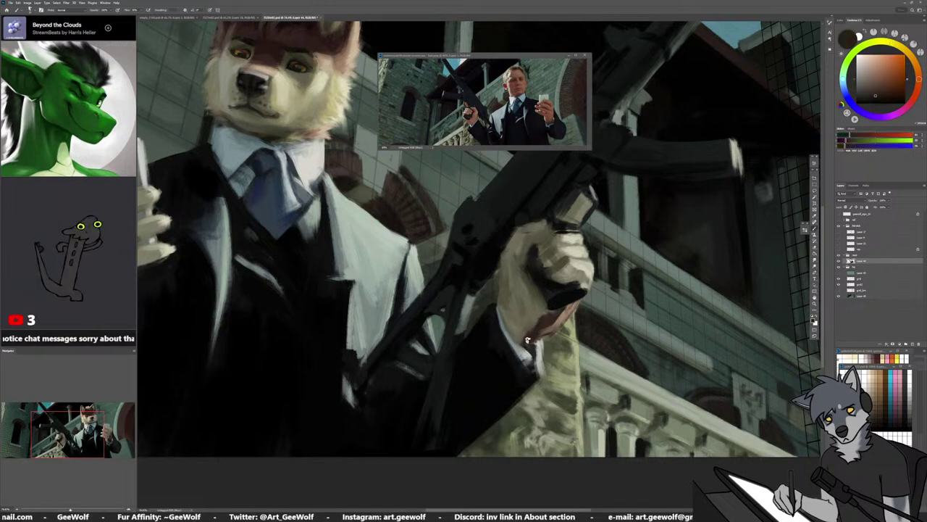
alt+click(543, 326)
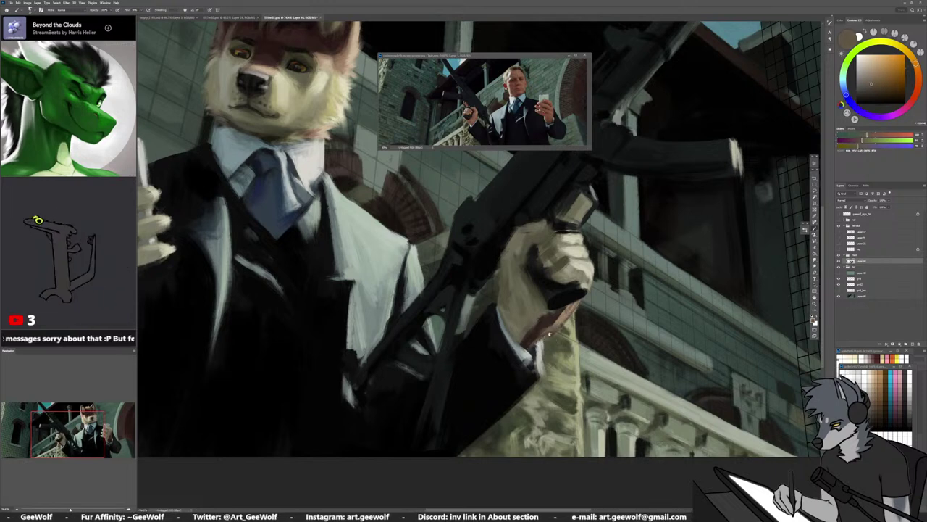
alt+click(548, 325)
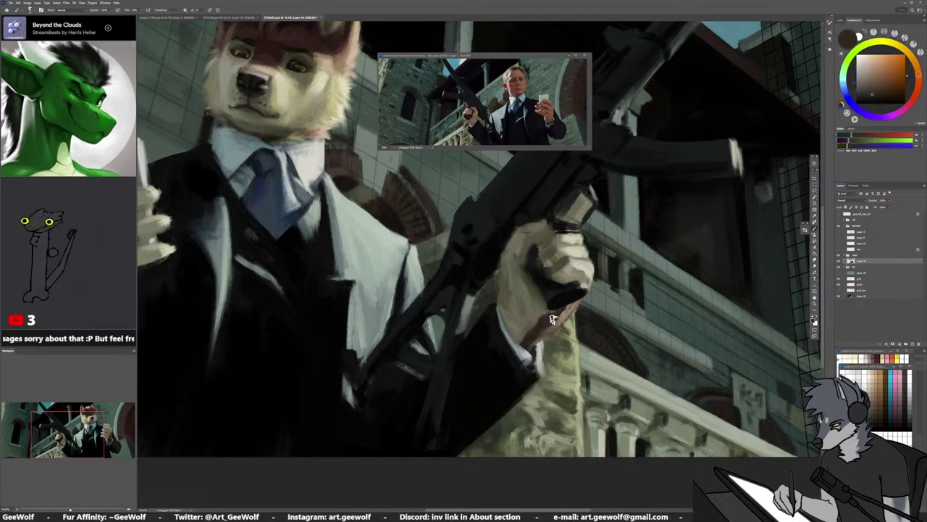
alt+click(547, 323)
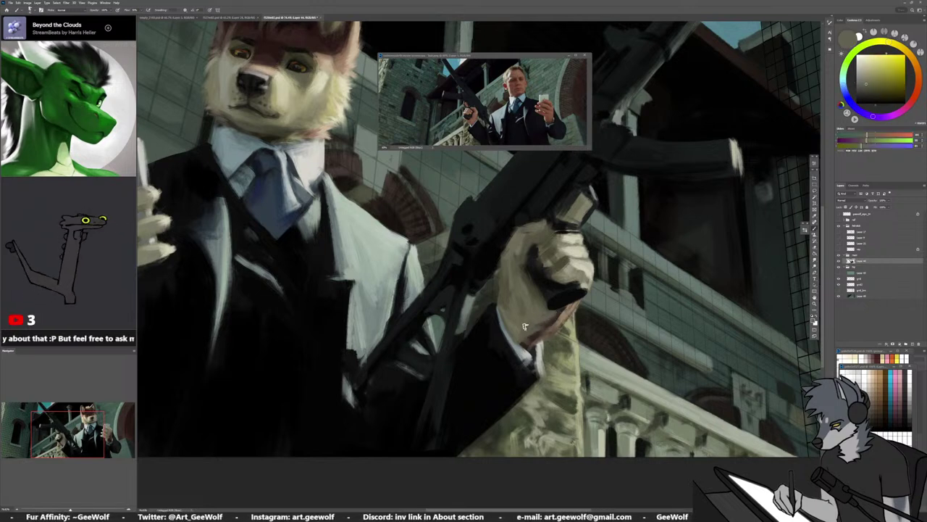
alt+click(535, 340)
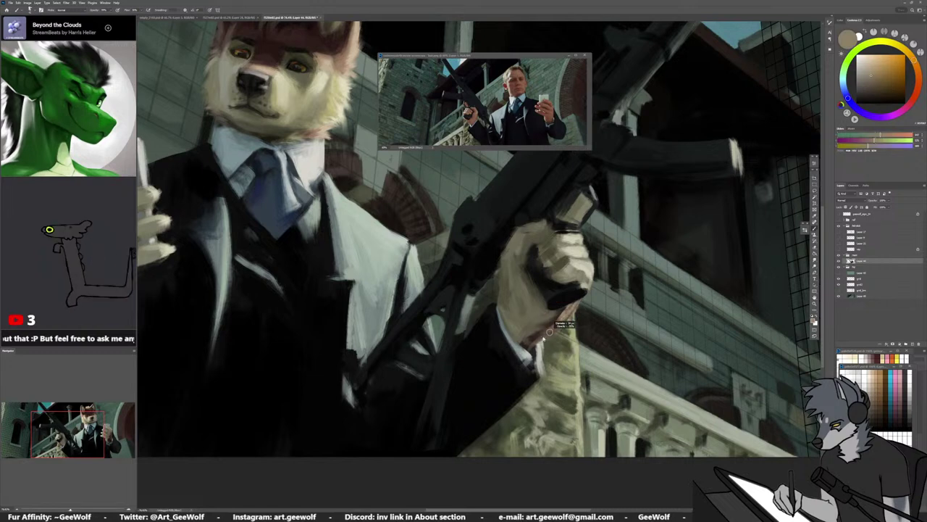
Refine the reddish fur along the wrist's outer edge with sampled light tan and dark red-brown strokes
drag(563, 324, 550, 339)
alt+click(570, 311)
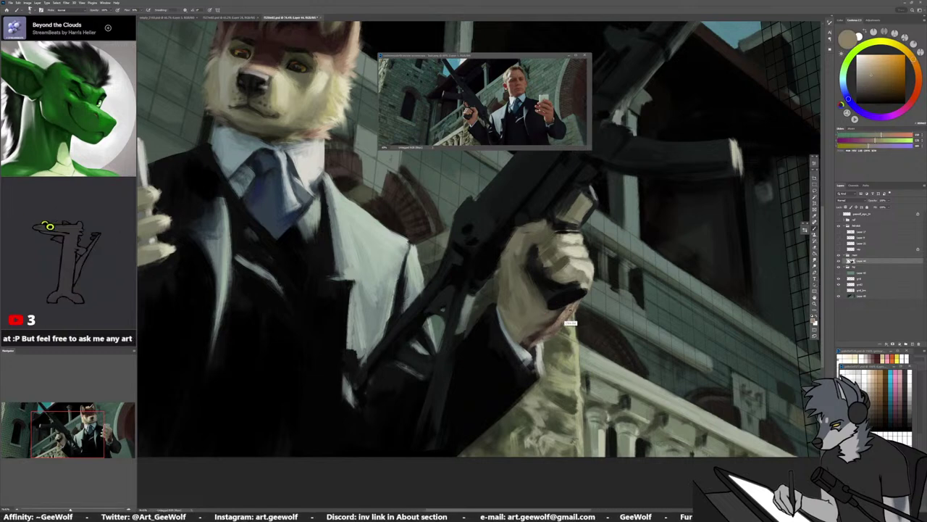
alt+click(559, 316)
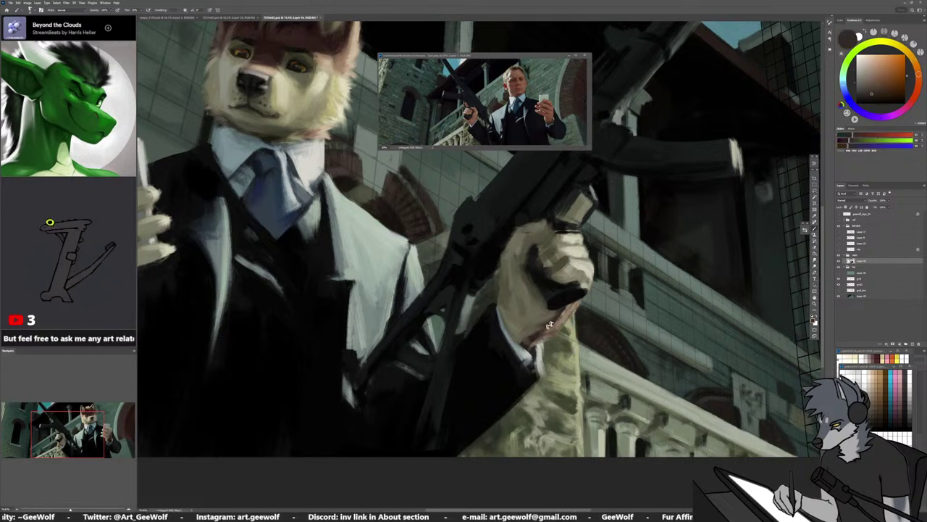
drag(557, 321, 548, 332)
alt+click(552, 323)
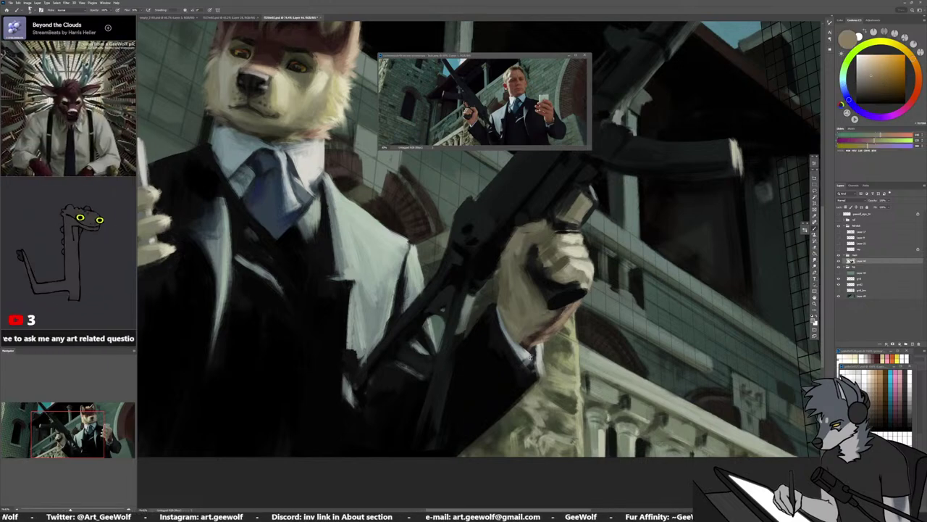
Refine both of the wolf's dark eyebrows and the adjoining brow fur with sampled near-black and dark brown
scroll(551, 409, down, 7)
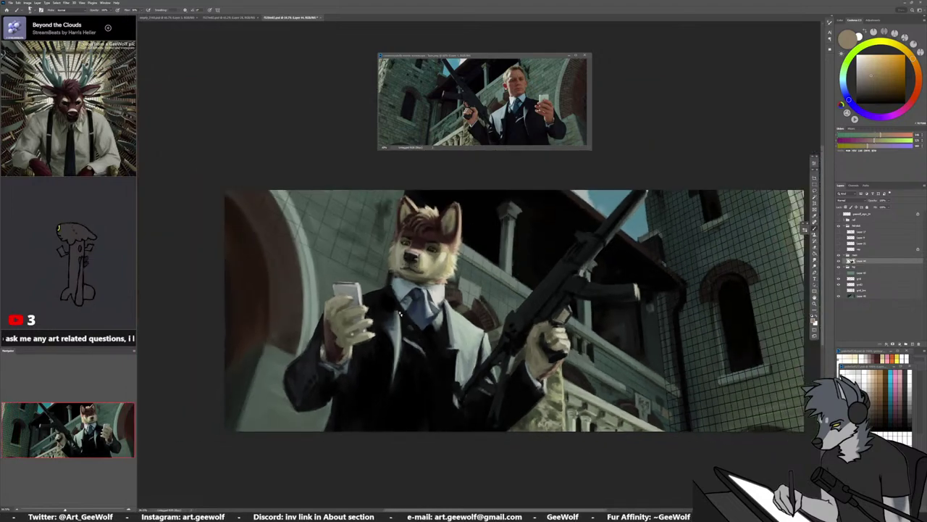
scroll(343, 266, up, 5)
scroll(343, 267, up, 2)
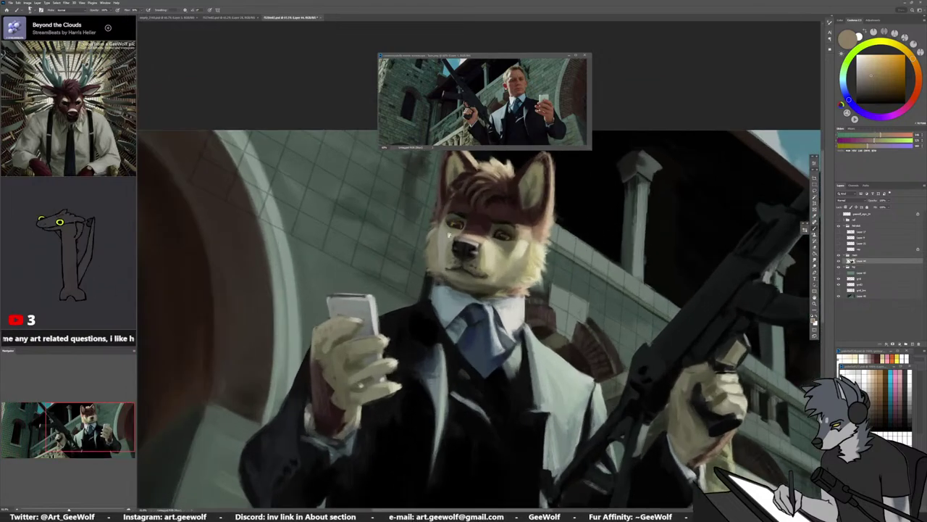
scroll(449, 234, up, 4)
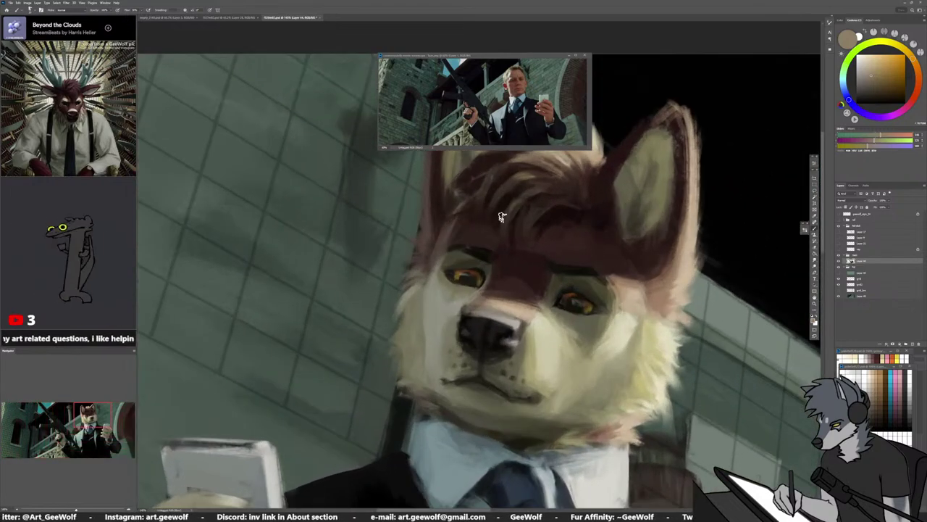
key(bracketleft)
alt+click(463, 247)
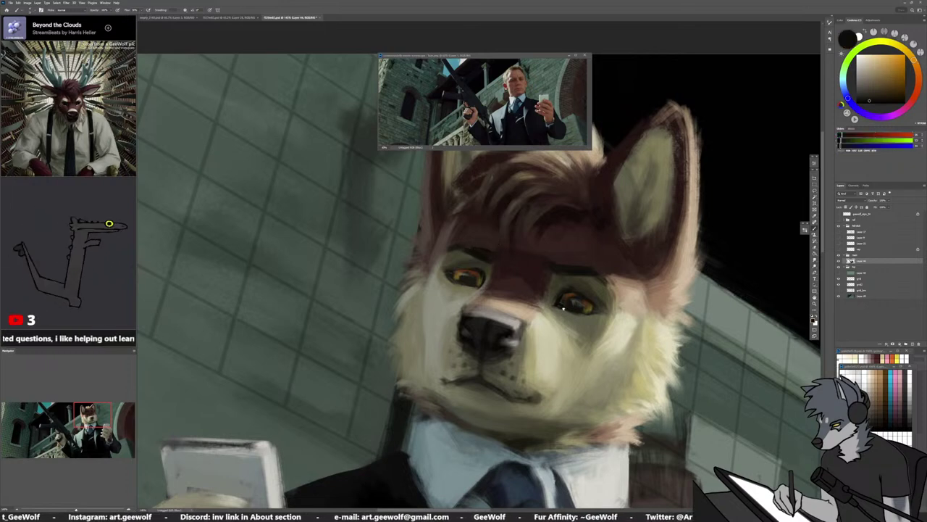
drag(526, 264, 542, 310)
alt+click(496, 296)
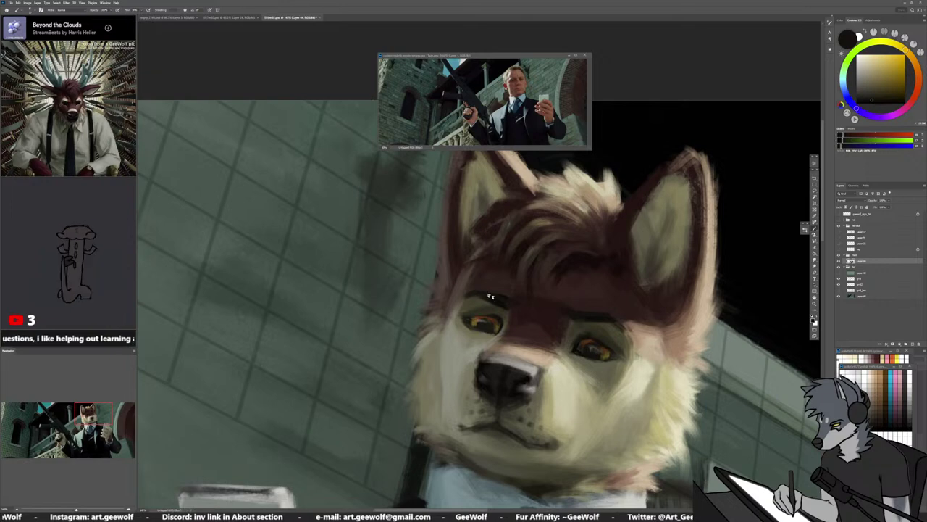
drag(576, 312, 581, 330)
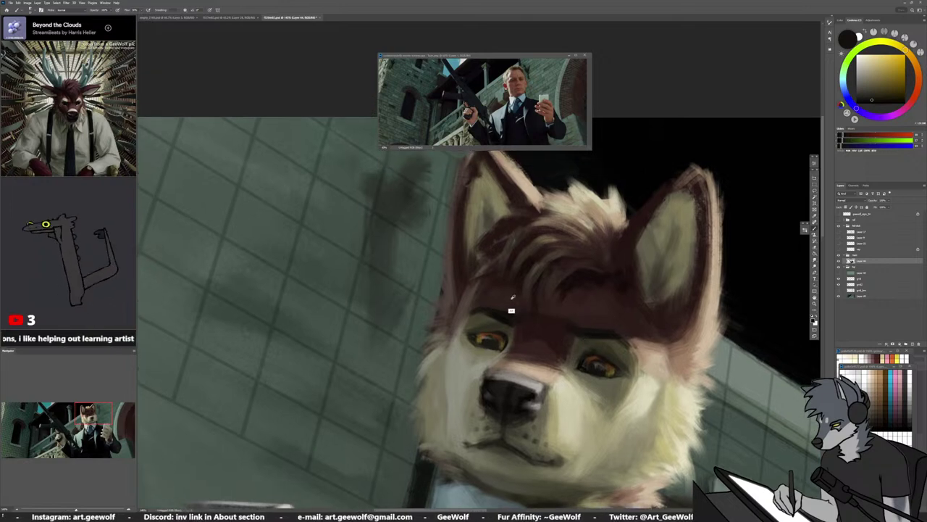
alt+click(501, 300)
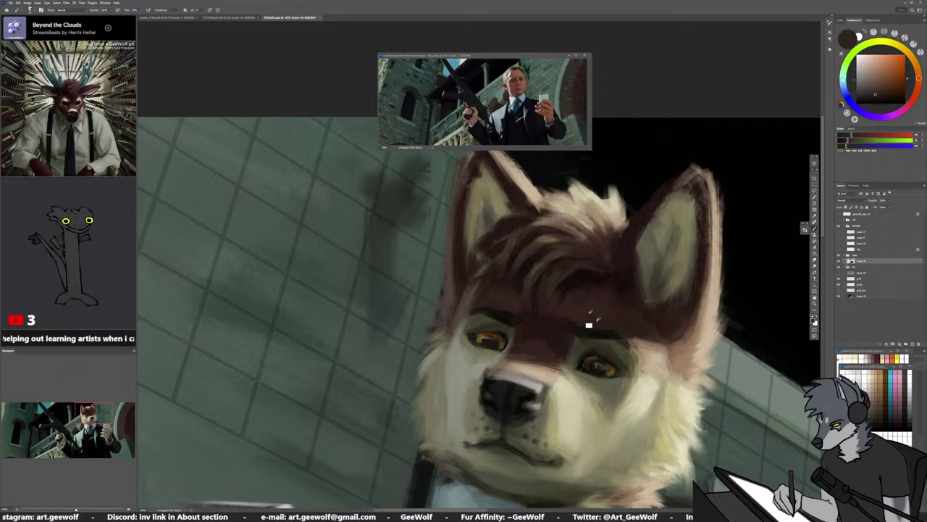
Blend the reddish fur on the muzzle bridge between the eyes with sampled dark red-brown tones
alt+click(536, 367)
alt+click(544, 353)
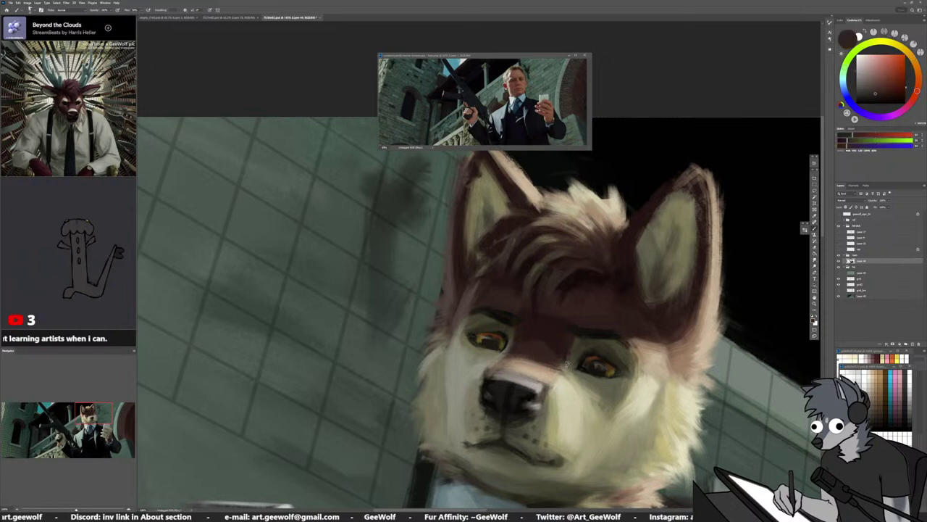
alt+click(553, 346)
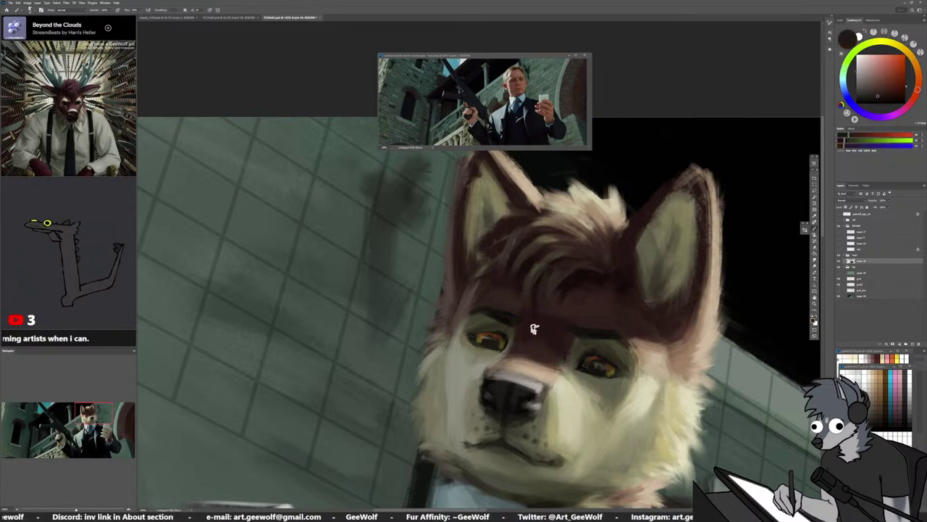
Rework the shadowed eyelids and fur beneath the rifle-side eye with sampled olive-grey and dark olive
alt+click(596, 389)
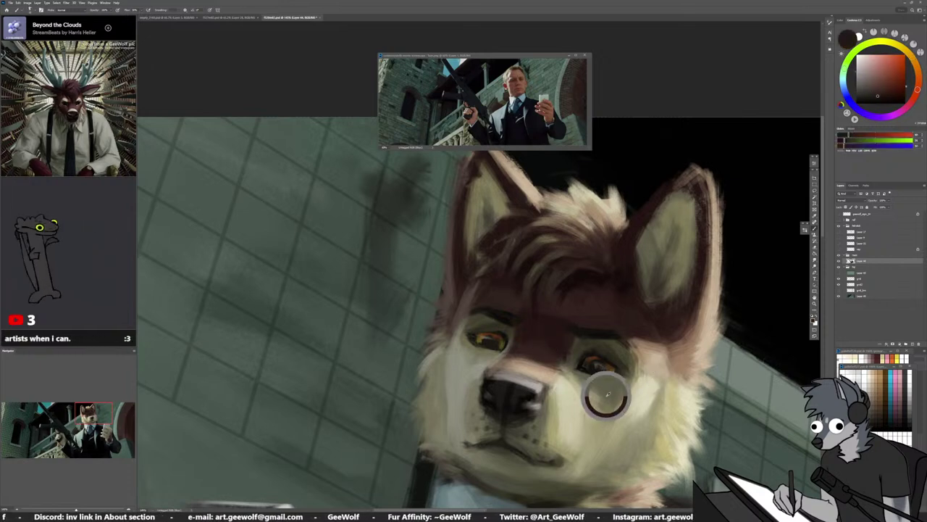
alt+click(604, 396)
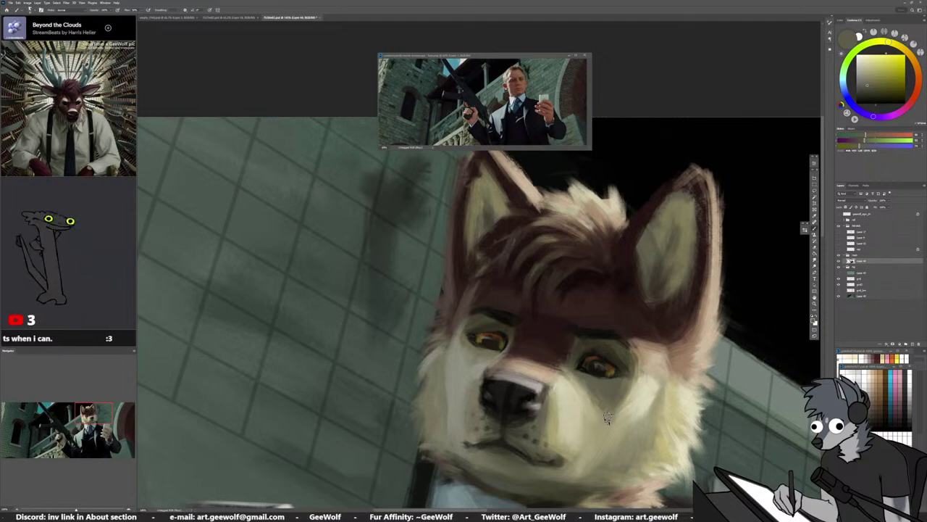
alt+click(609, 350)
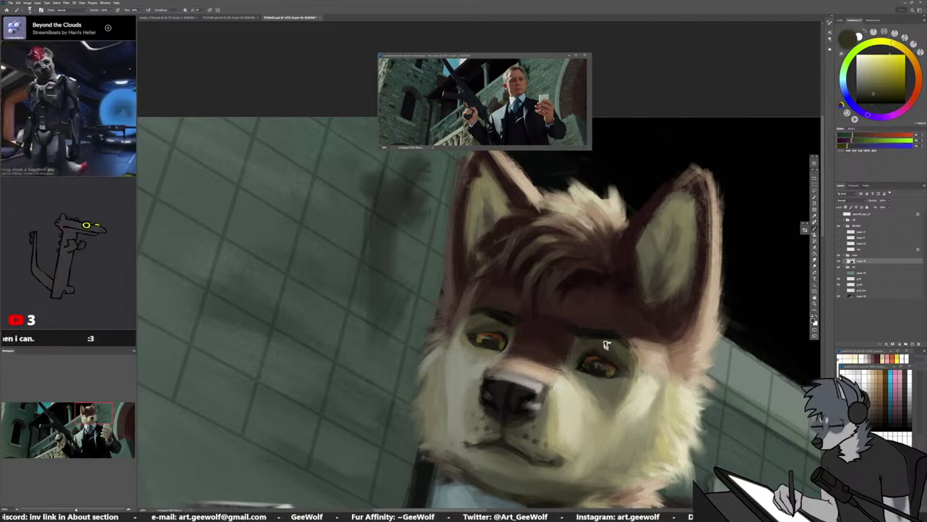
alt+click(612, 381)
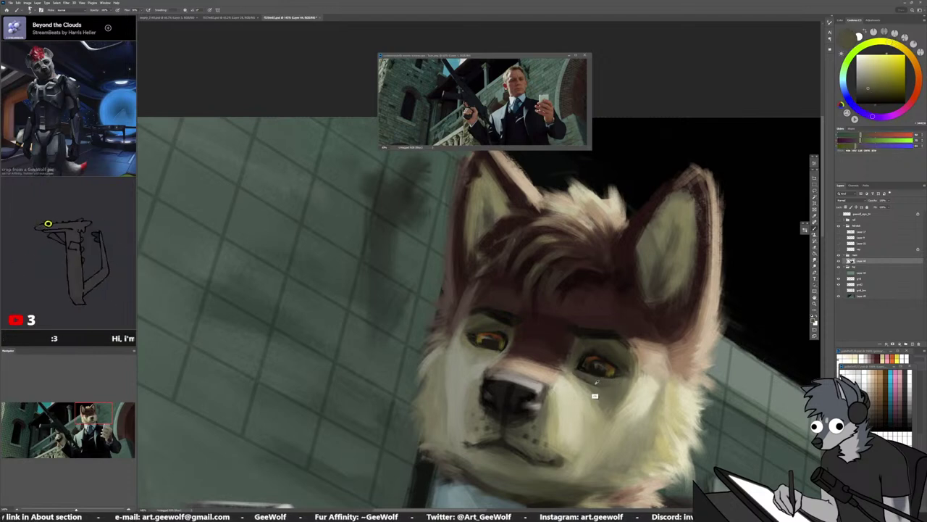
alt+click(587, 378)
alt+click(606, 392)
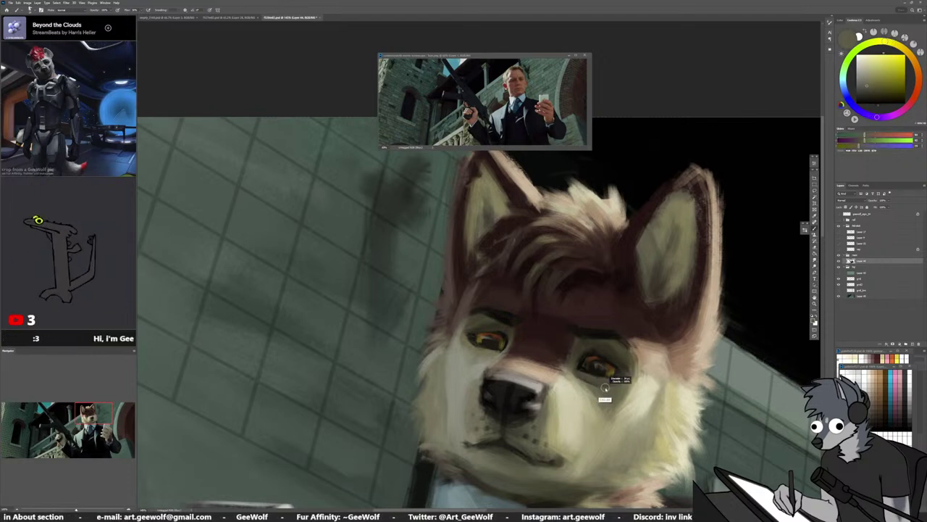
alt+click(589, 379)
alt+click(600, 388)
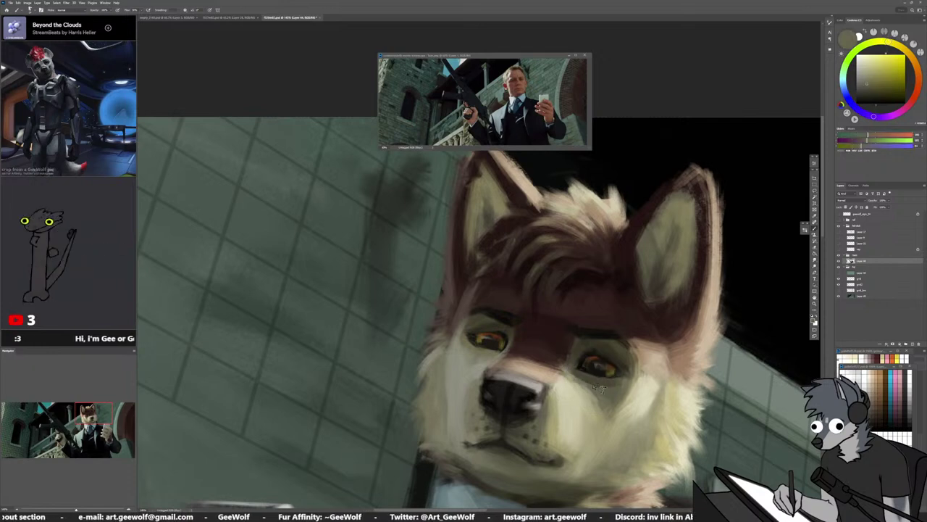
alt+click(611, 384)
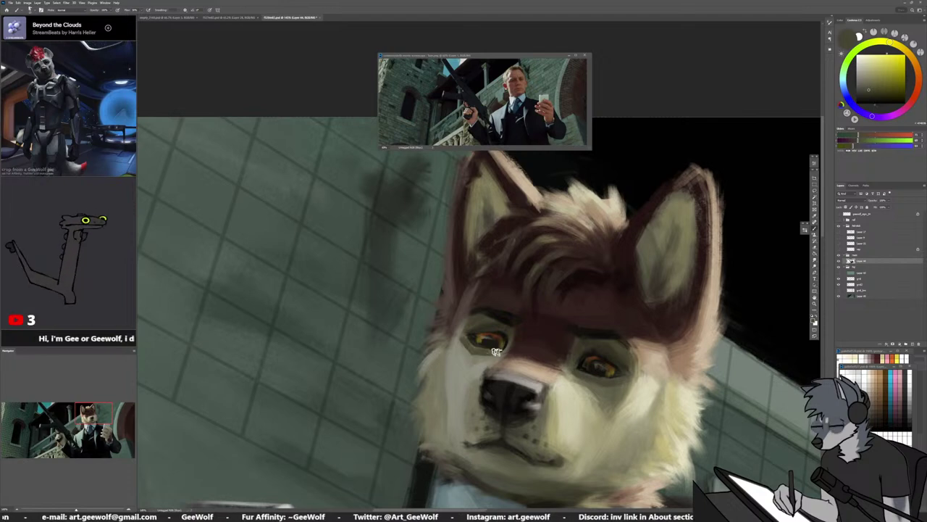
Soften the lower lid and outer corner of the phone-side eye with sampled light grey and muted olive
alt+click(464, 365)
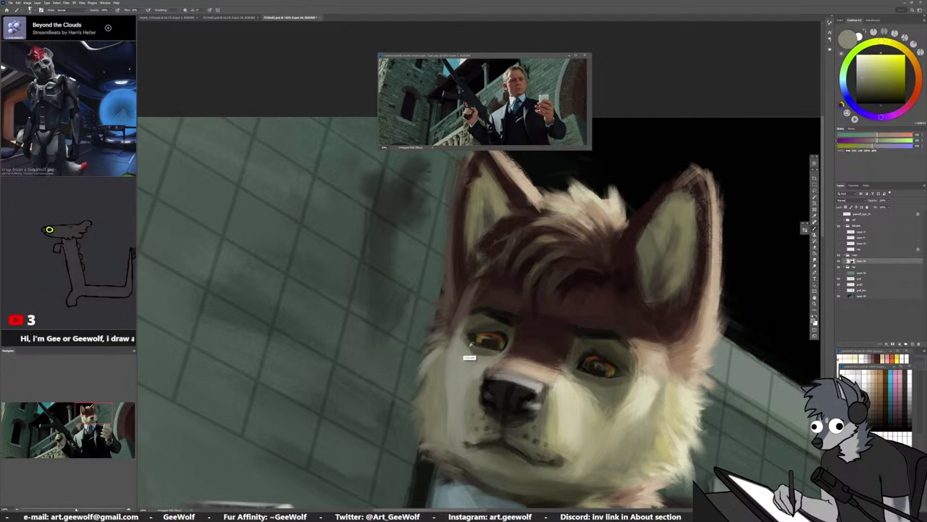
alt+click(468, 356)
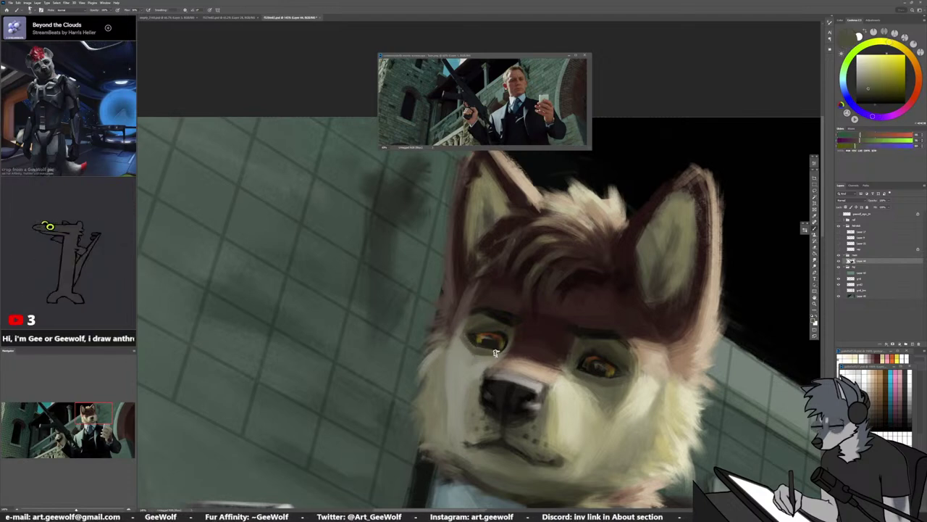
alt+click(493, 362)
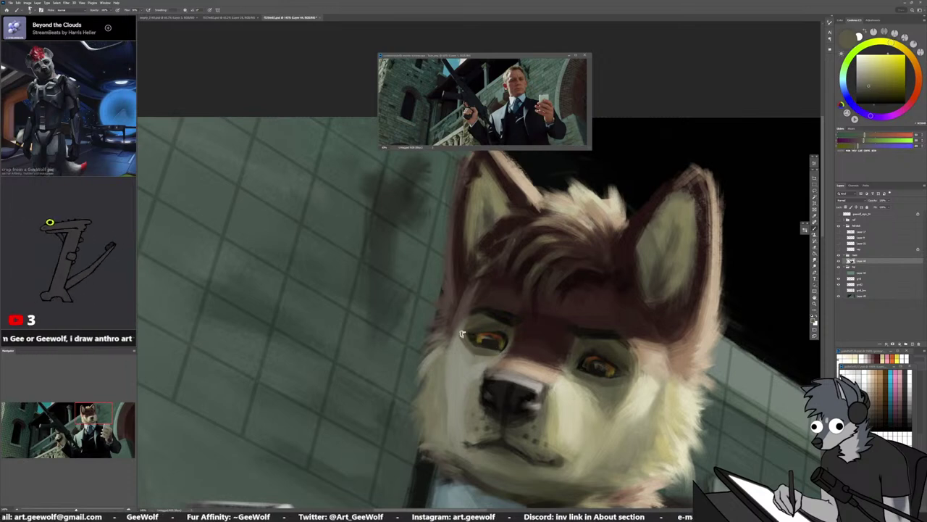
alt+click(458, 337)
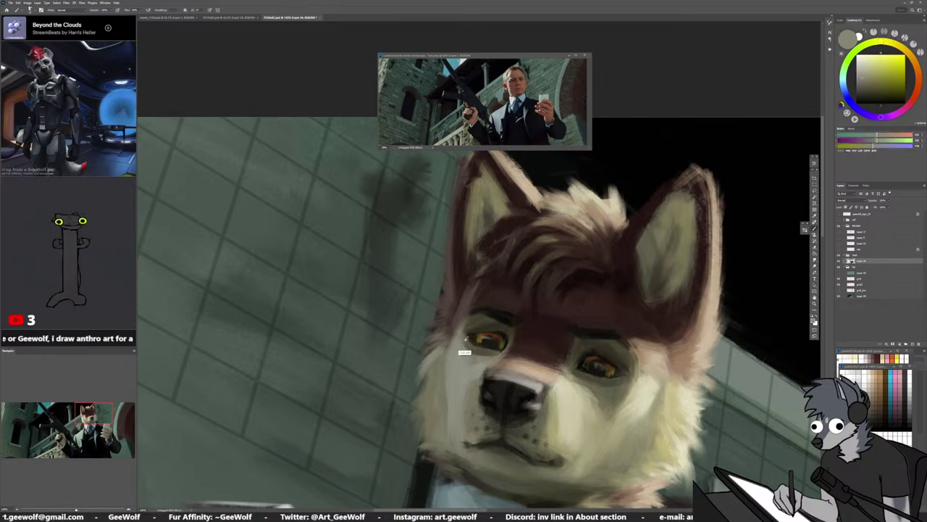
alt+click(470, 350)
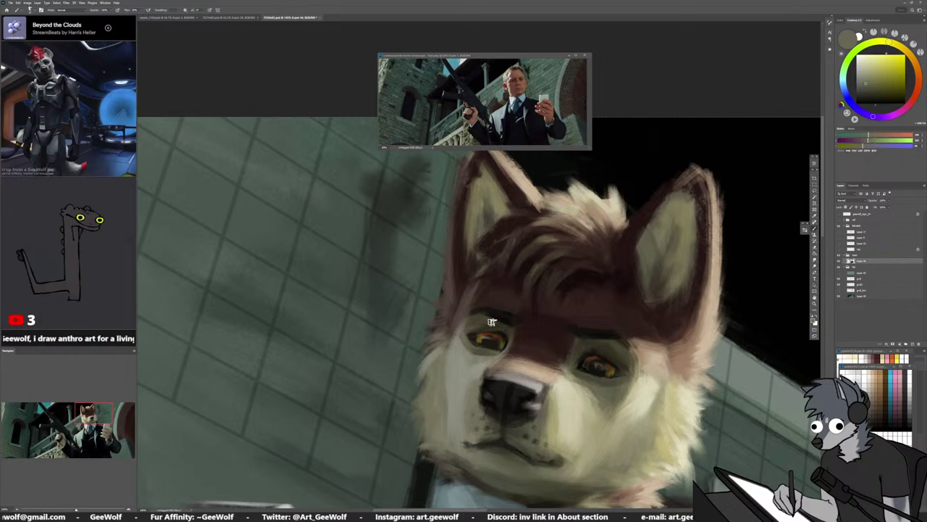
Refine the upper lid and surrounding fur of the phone-side eye with sampled dark brown and olive tones
alt+click(490, 323)
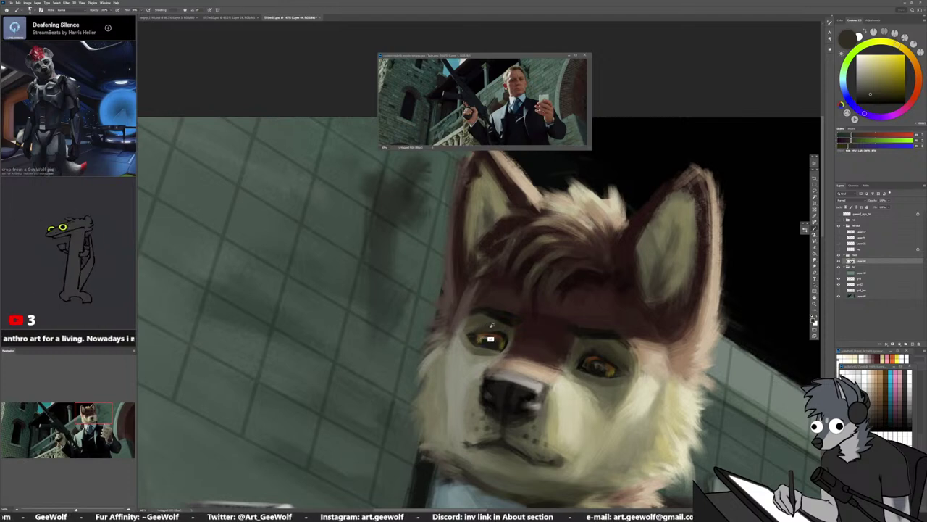
alt+click(480, 327)
alt+click(461, 332)
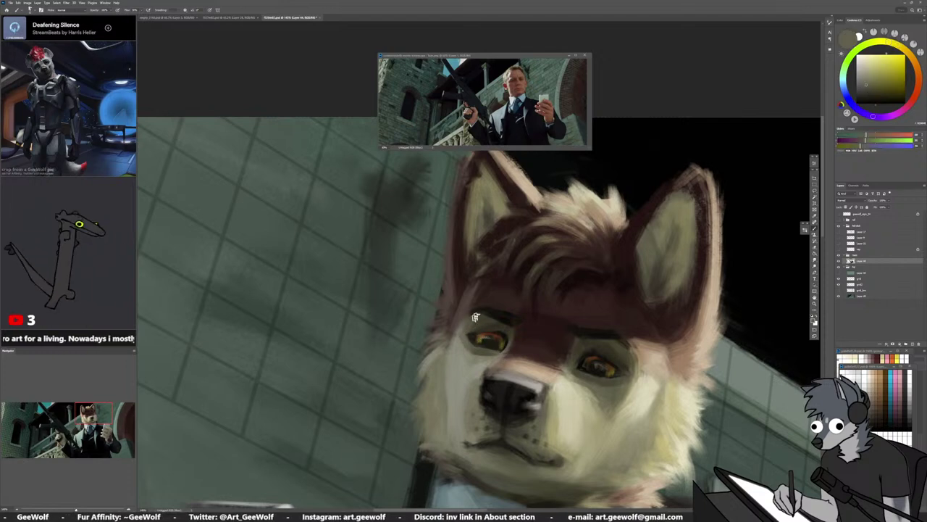
alt+click(477, 318)
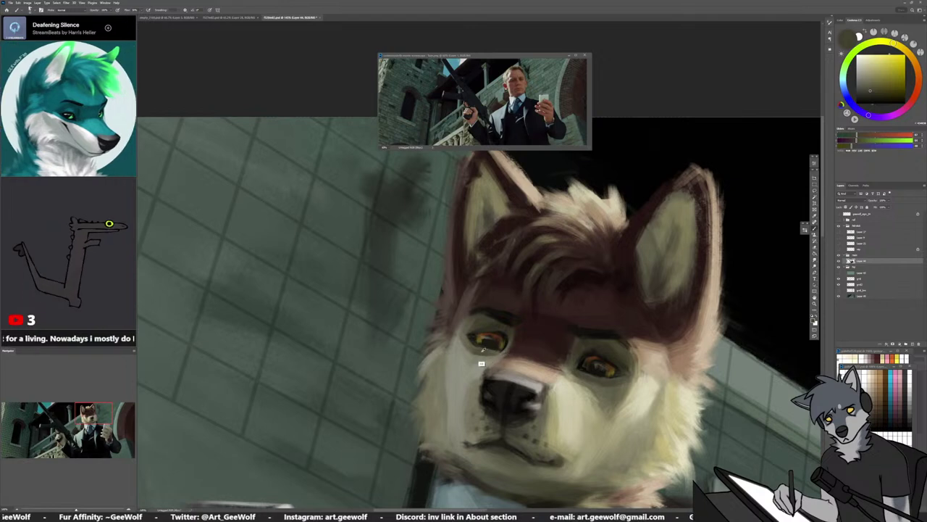
alt+click(482, 355)
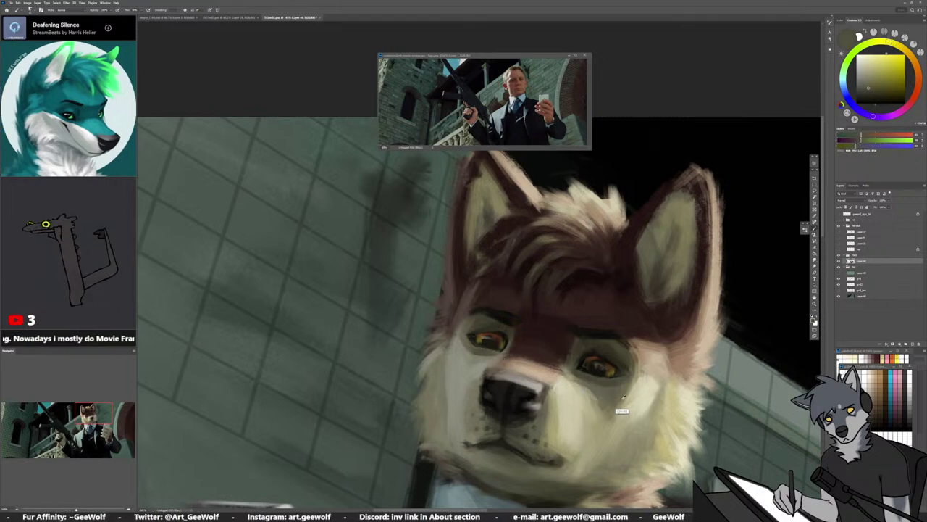
Blend the cheek fur below the rifle-side eye into its shadow with sampled khaki and dark olive
alt+click(605, 418)
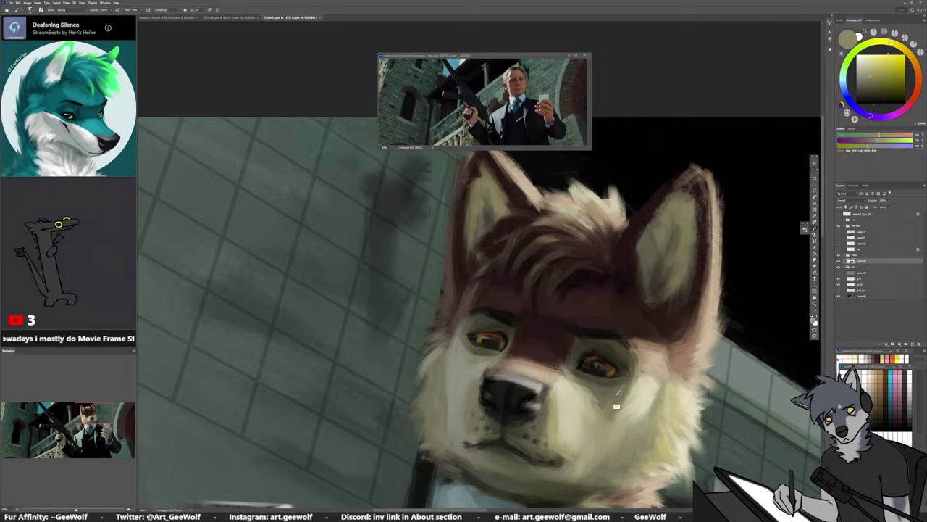
alt+click(618, 392)
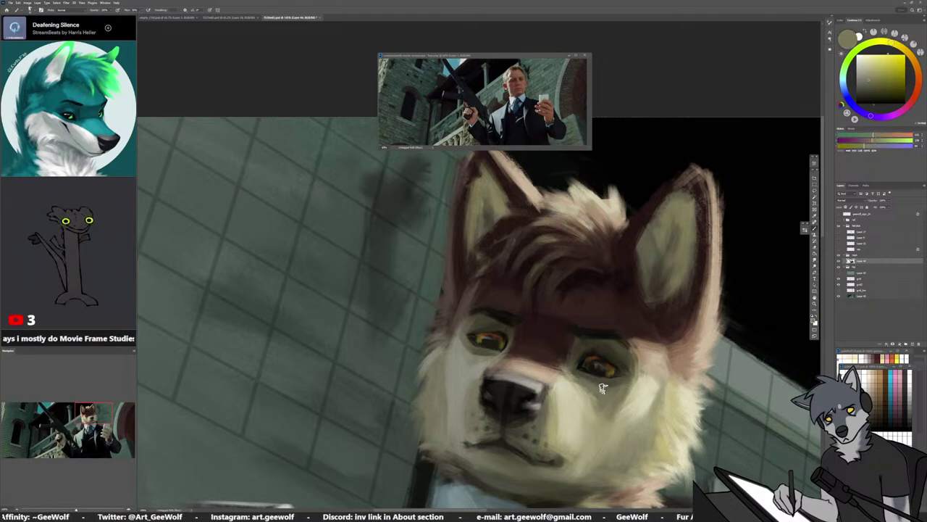
alt+click(603, 389)
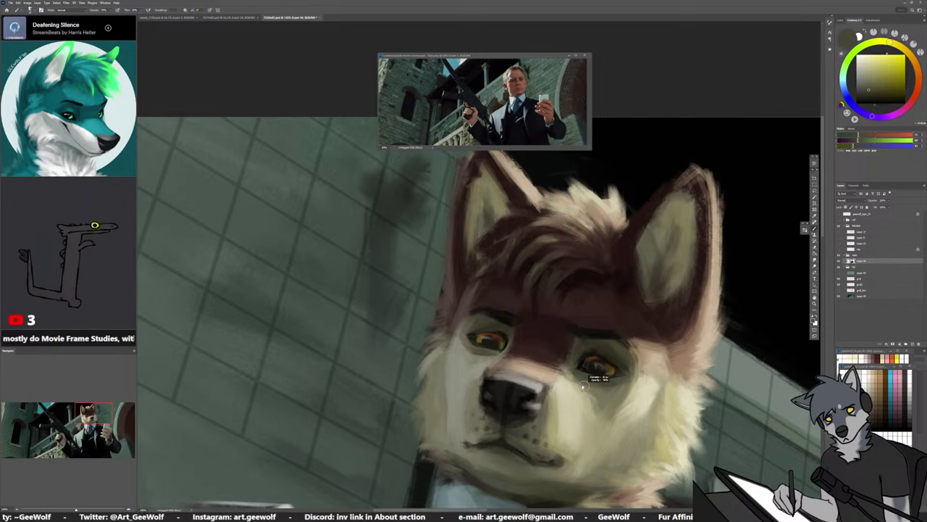
Reshape the inner corner of the rifle-side eye beside the muzzle with sampled dark olive, dark brown and olive-grey
alt+click(576, 368)
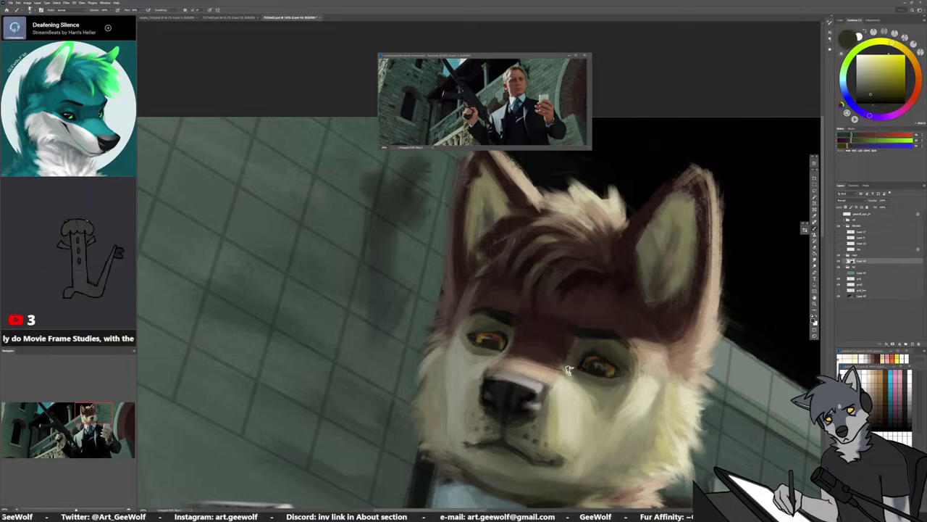
alt+click(564, 356)
alt+click(570, 380)
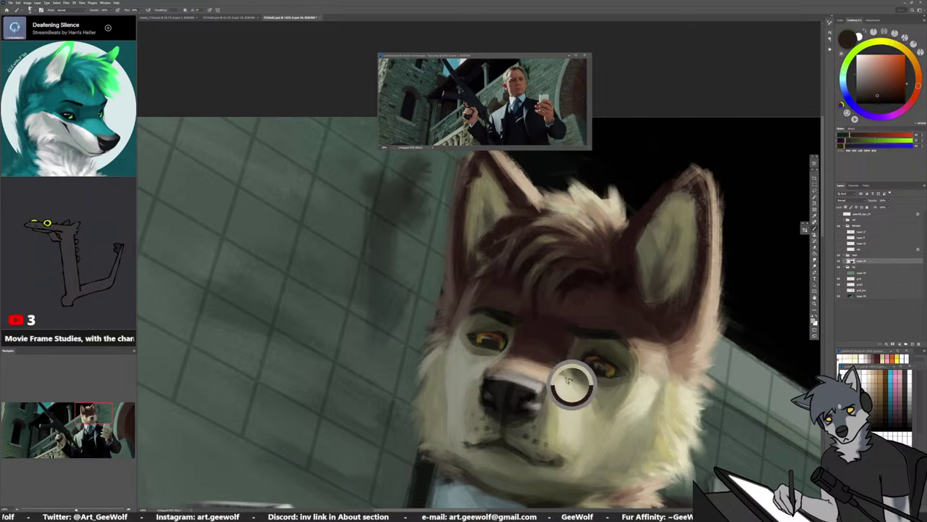
alt+click(586, 383)
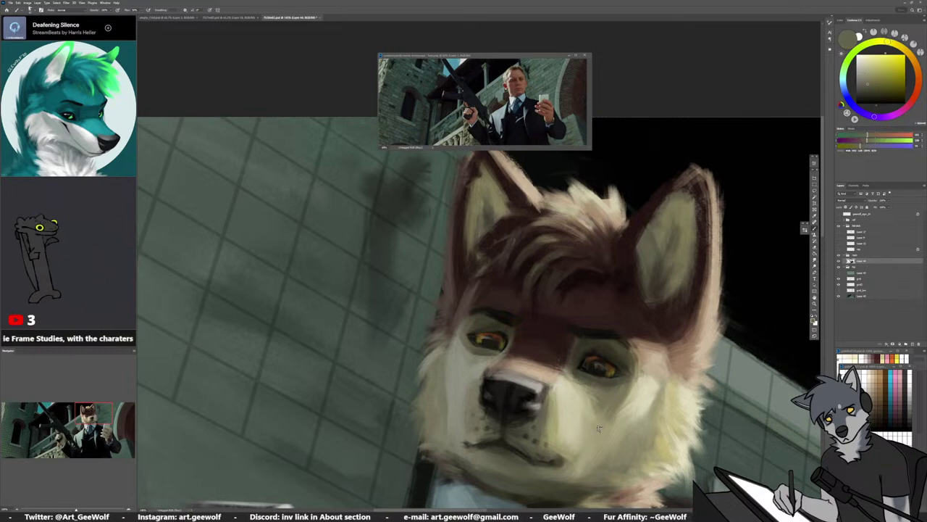
alt+click(580, 382)
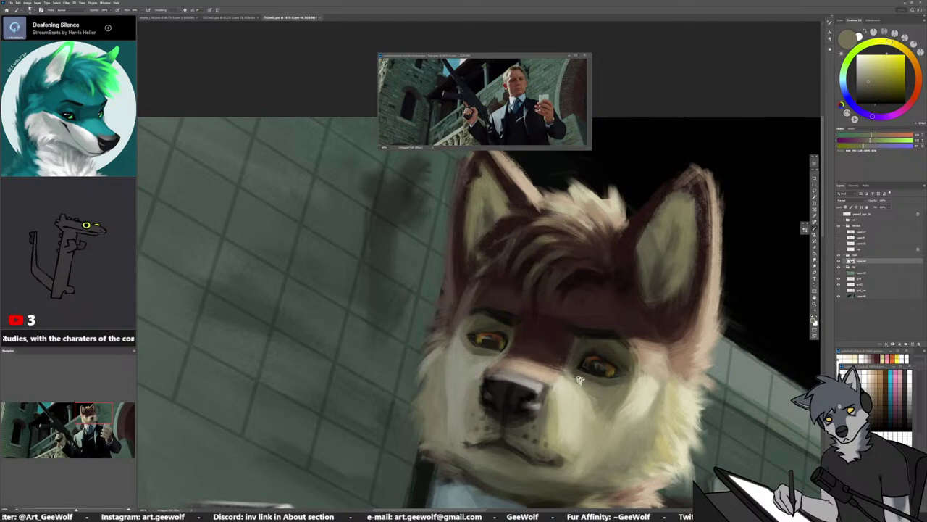
Darken the lids and mute the orange of both irises with sampled olive and near-black tones
alt+click(476, 351)
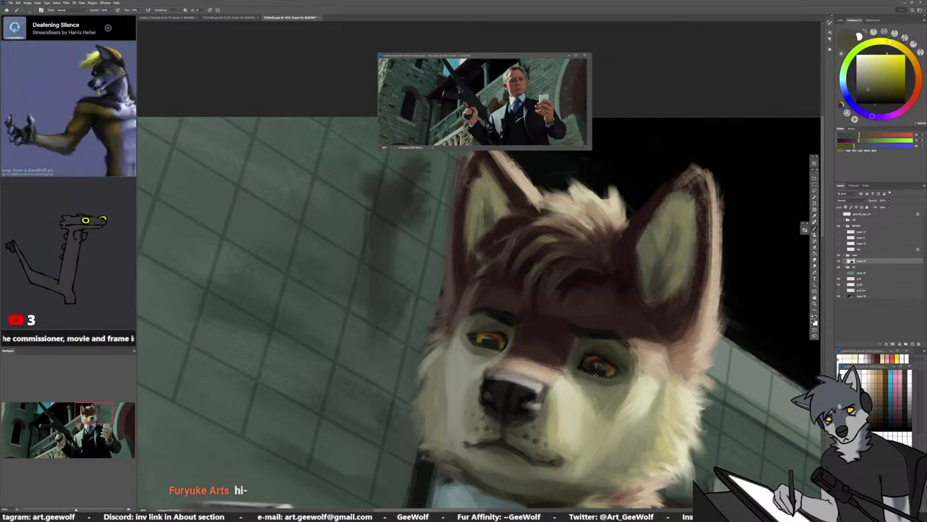
alt+click(579, 368)
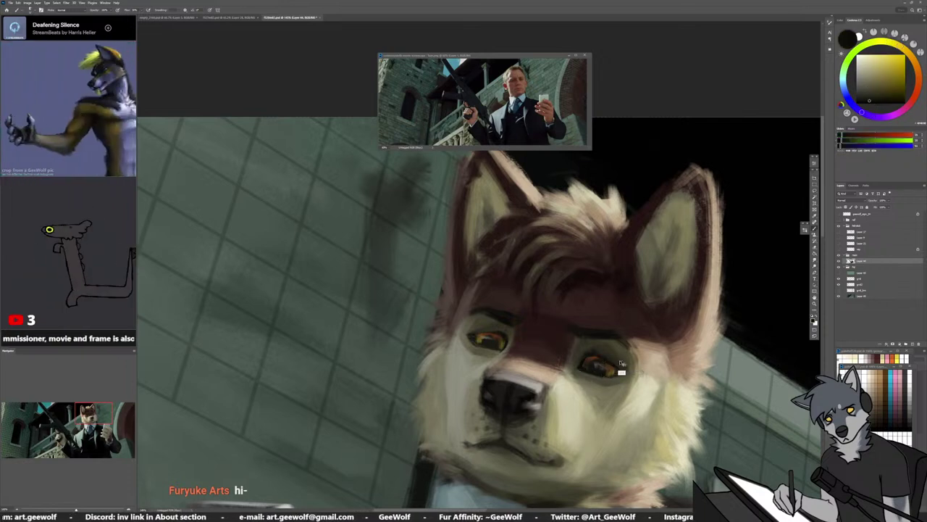
alt+click(473, 334)
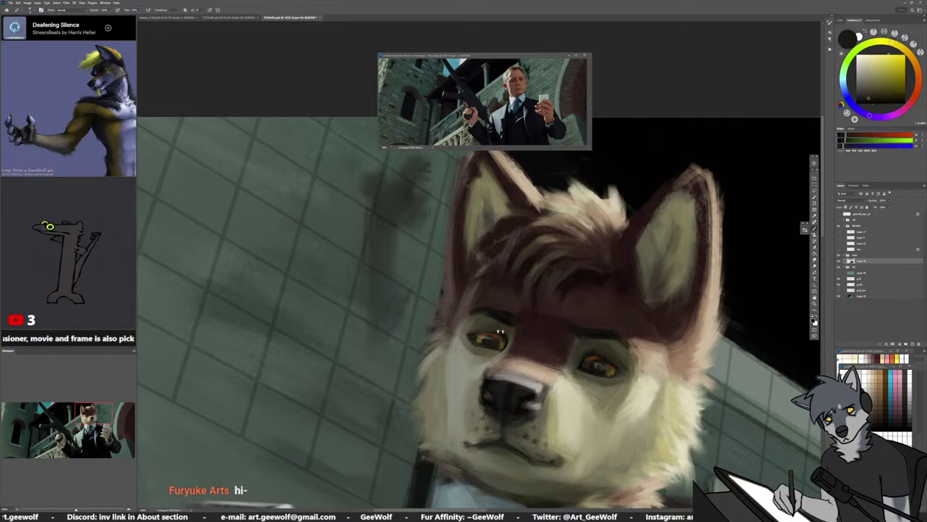
alt+click(502, 334)
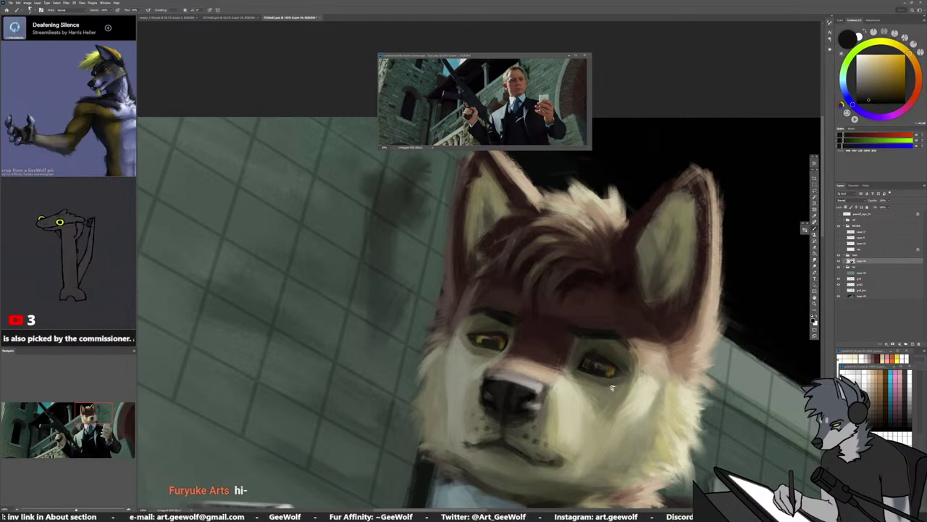
alt+click(500, 331)
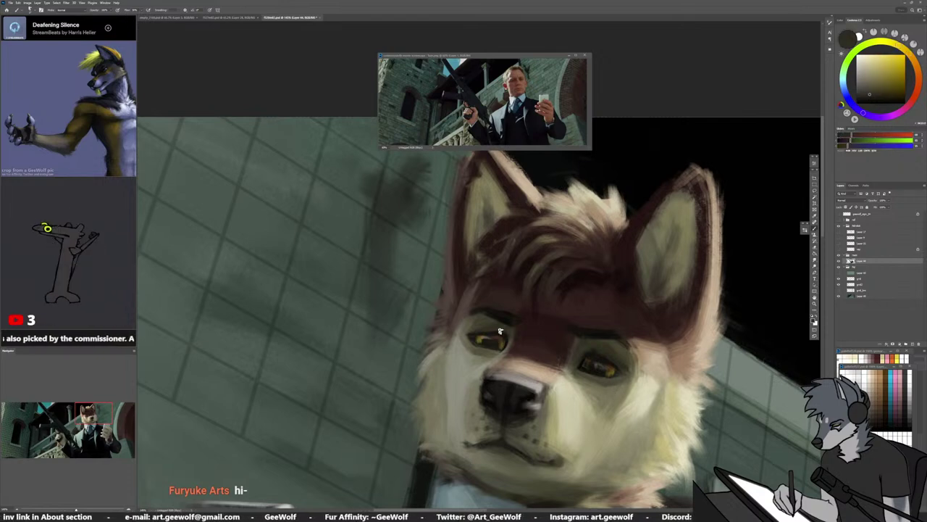
Refine the pupils, upper lids and lower rims of both eyes with sampled dark olive, near-black and golden brown
alt+click(594, 353)
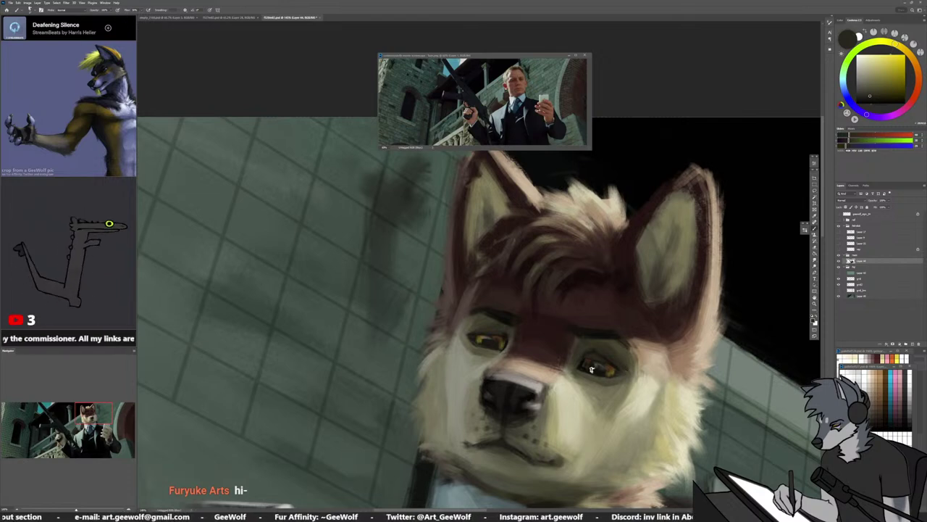
alt+click(488, 336)
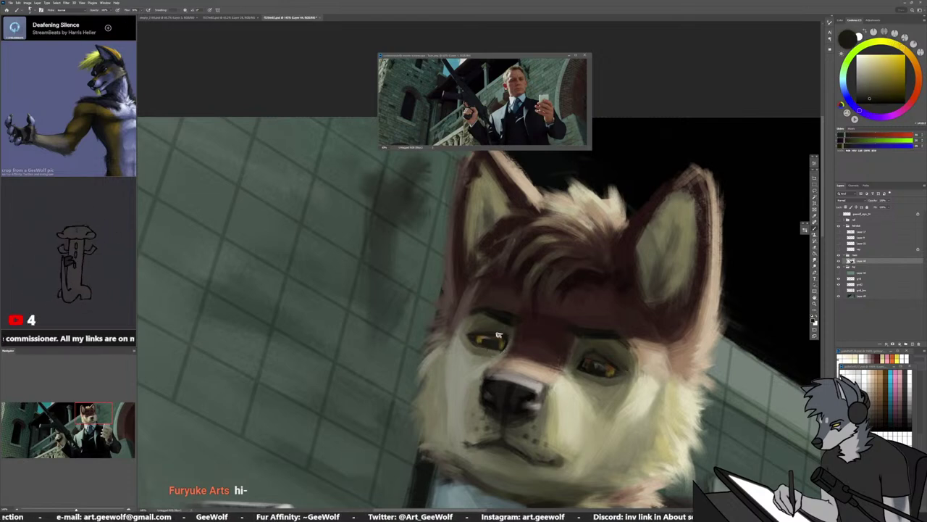
alt+click(597, 363)
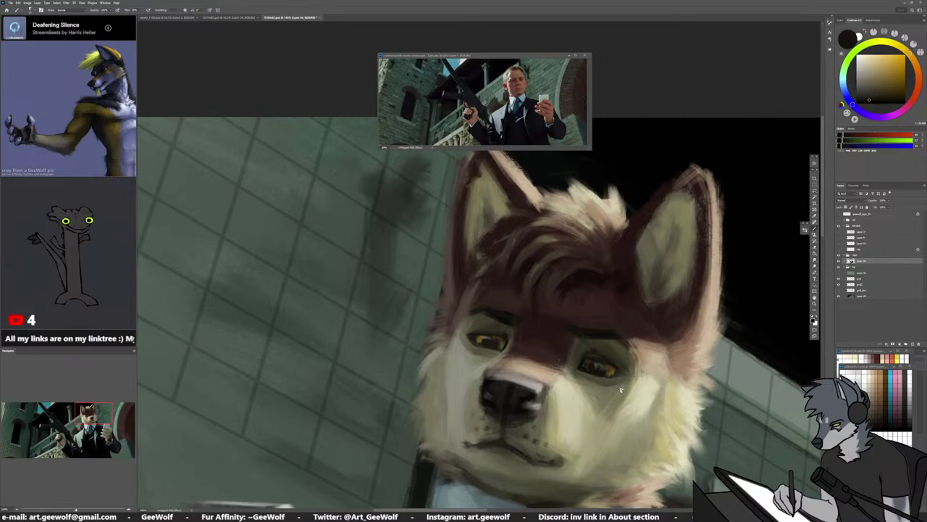
mouse_move(621, 390)
mouse_down()
mouse_move(645, 362)
mouse_move(615, 335)
mouse_up()
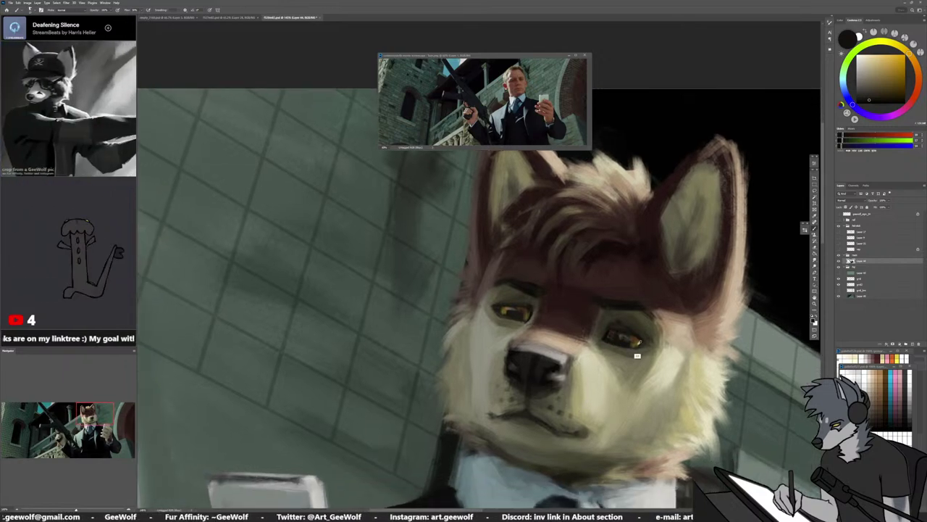
alt+click(634, 342)
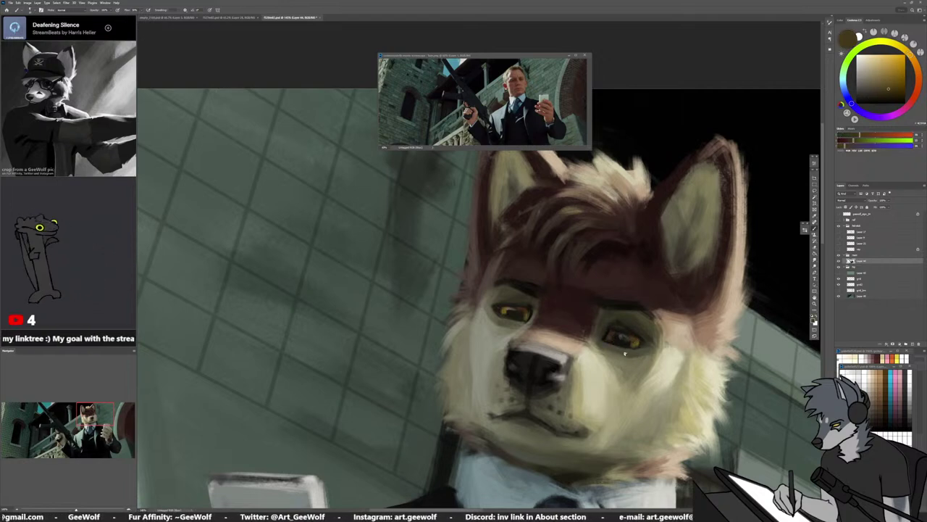
alt+click(612, 340)
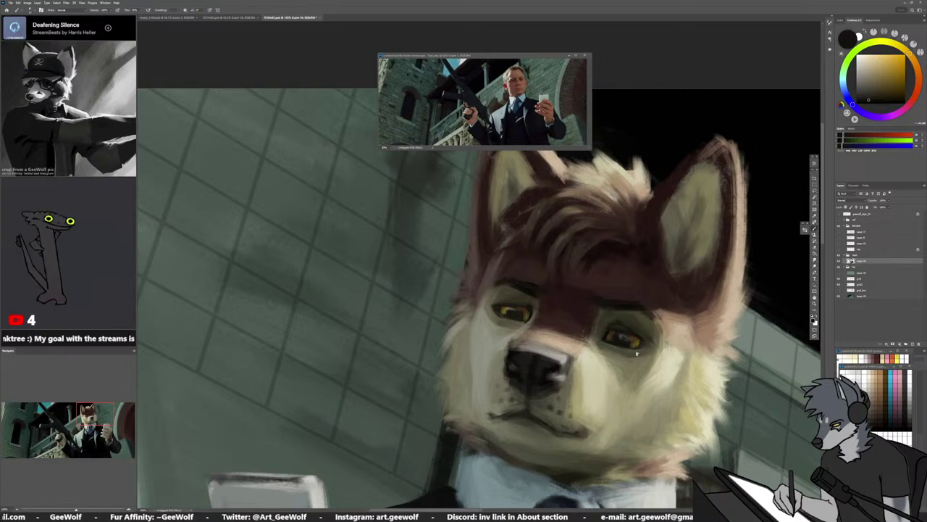
Touch up the mouth line and the fur beneath the nose with sampled near-black and dark olive
alt+click(543, 395)
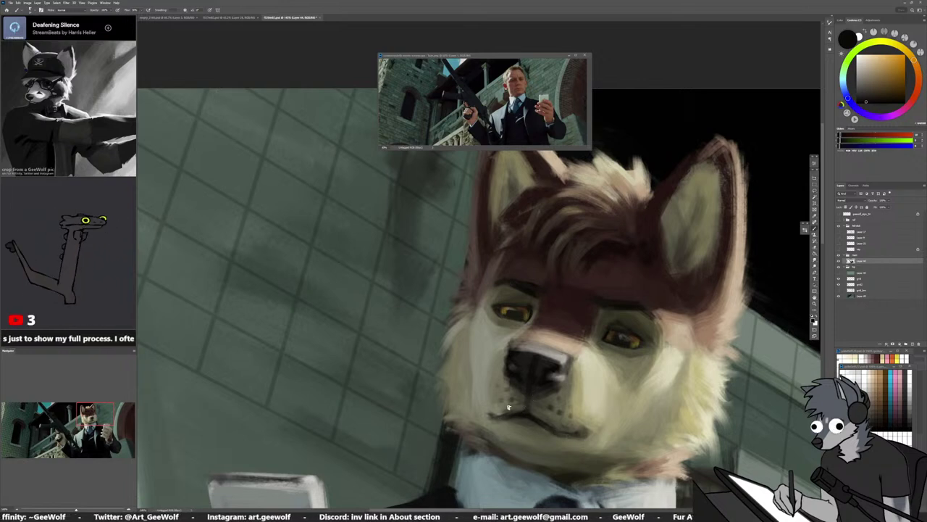
alt+click(518, 408)
alt+click(544, 416)
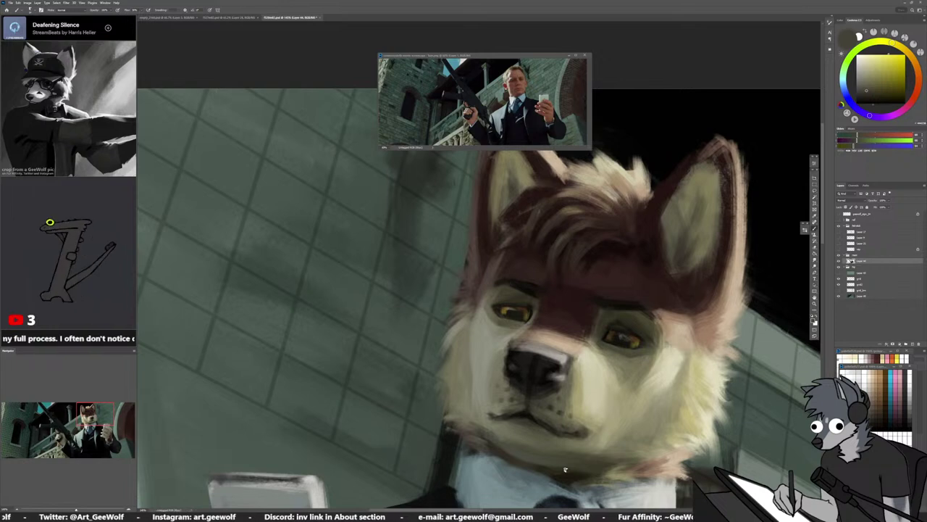
Blend the chin fur into the shadow under the jaw with sampled olive-grey, dark olive and near-black
alt+click(503, 434)
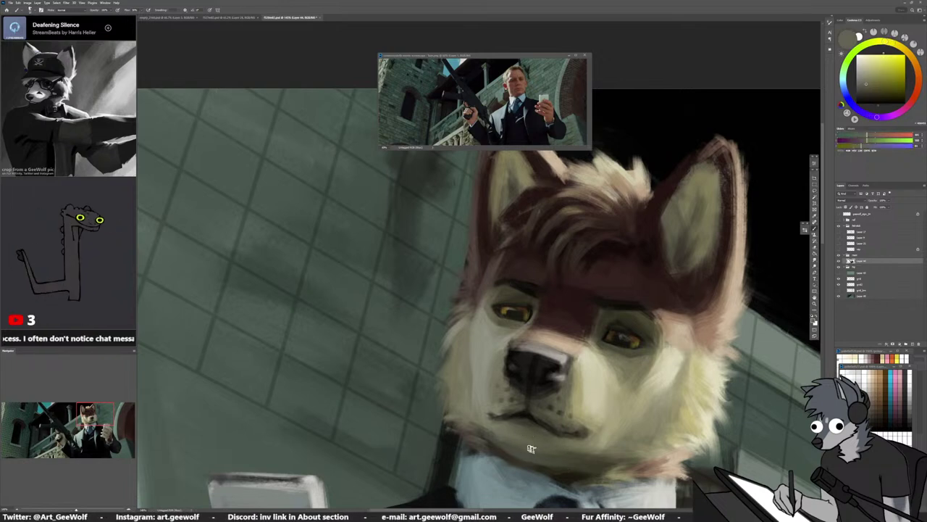
alt+click(572, 454)
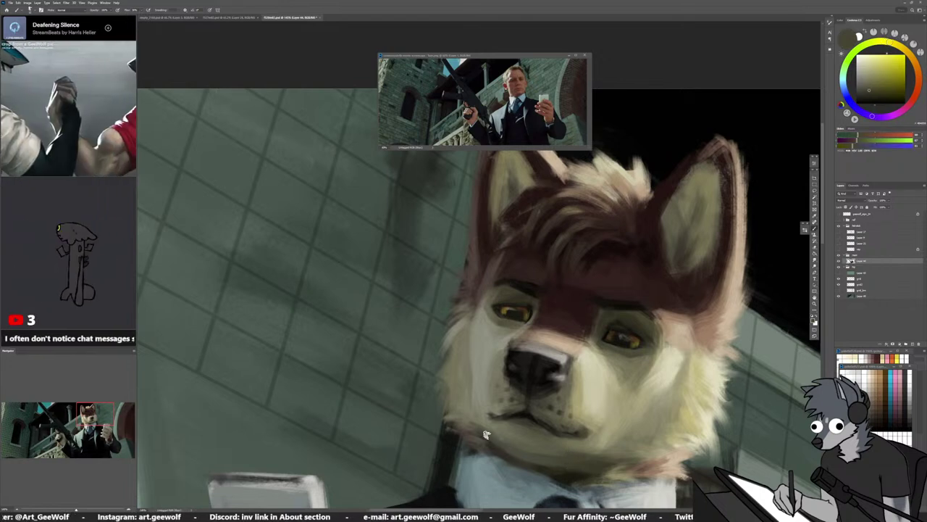
alt+click(571, 470)
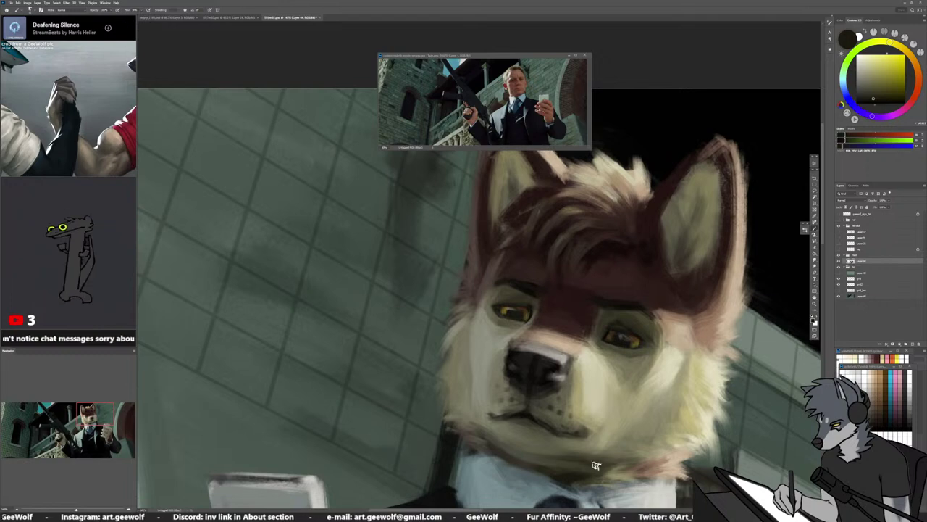
alt+click(573, 455)
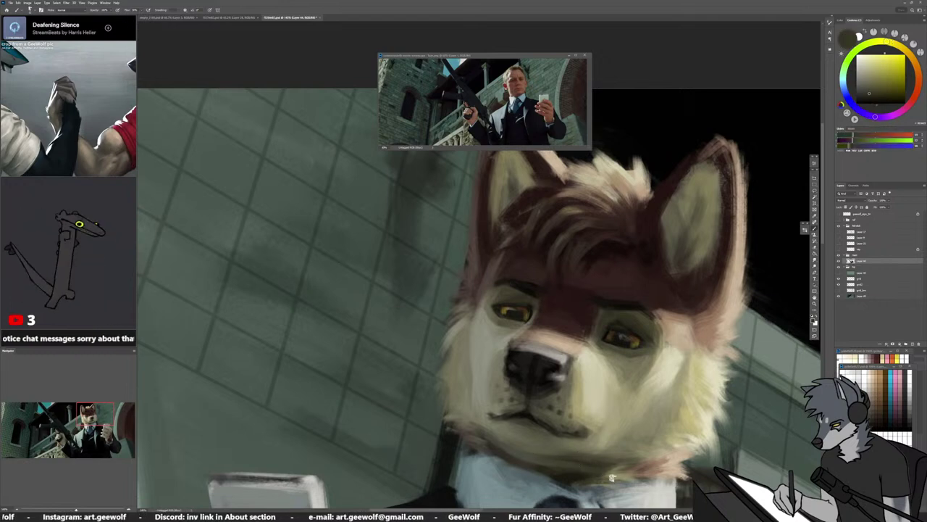
alt+click(608, 472)
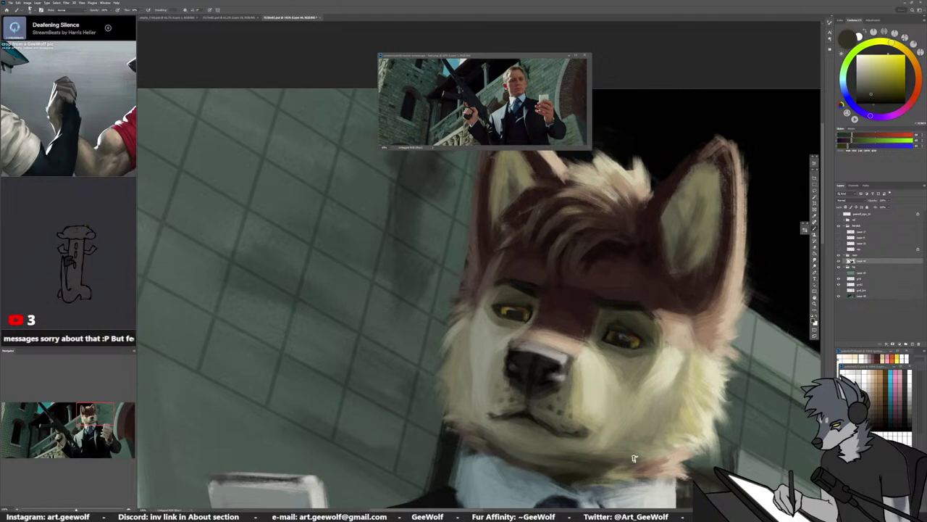
Soften the lower jaw edge above the shirt collar with sampled dark olive shadow tones
scroll(634, 458, down, 2)
alt+click(556, 410)
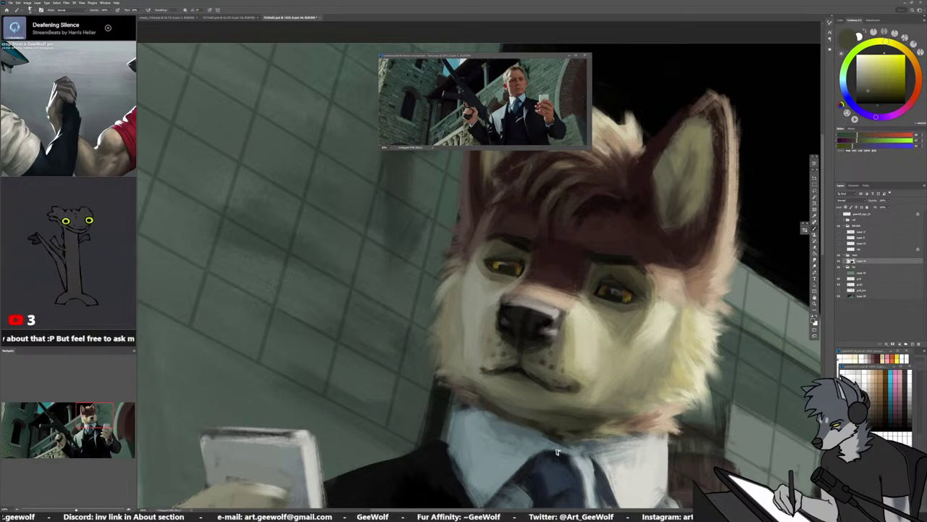
scroll(529, 438, up, 1)
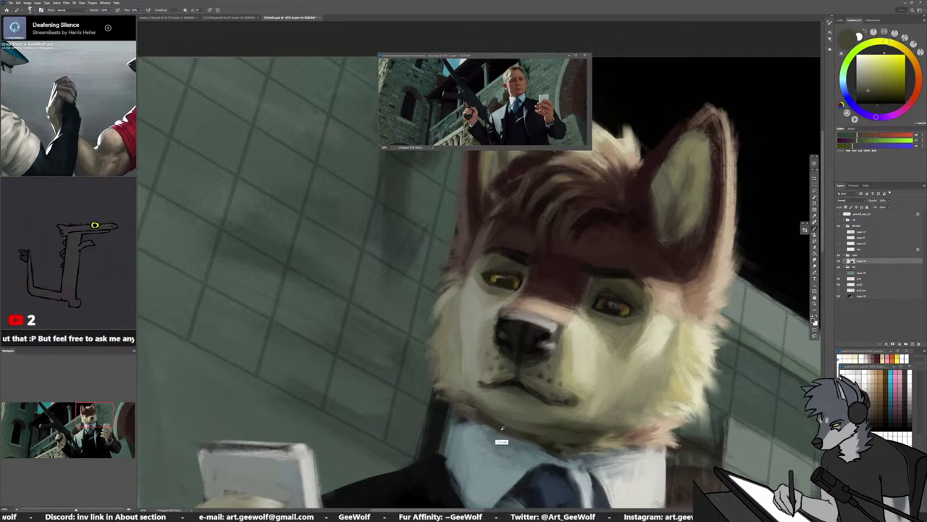
alt+click(552, 449)
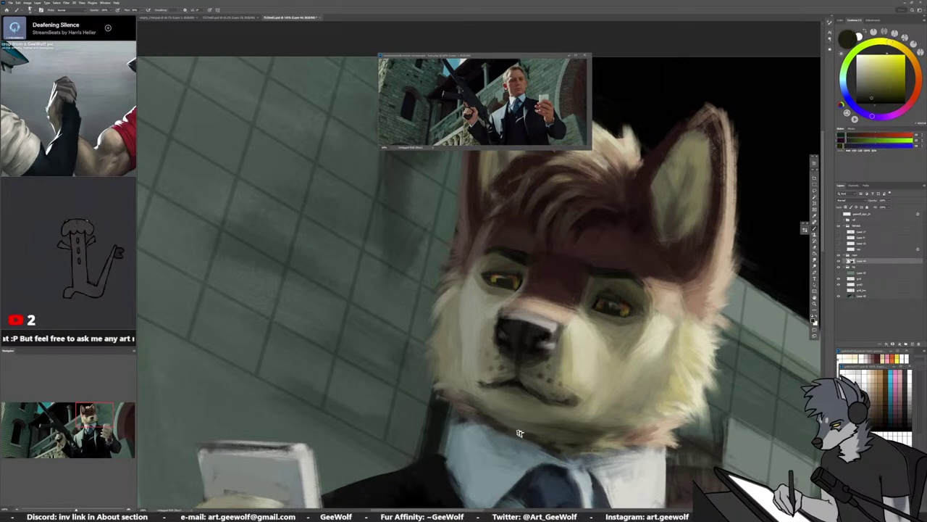
alt+click(475, 414)
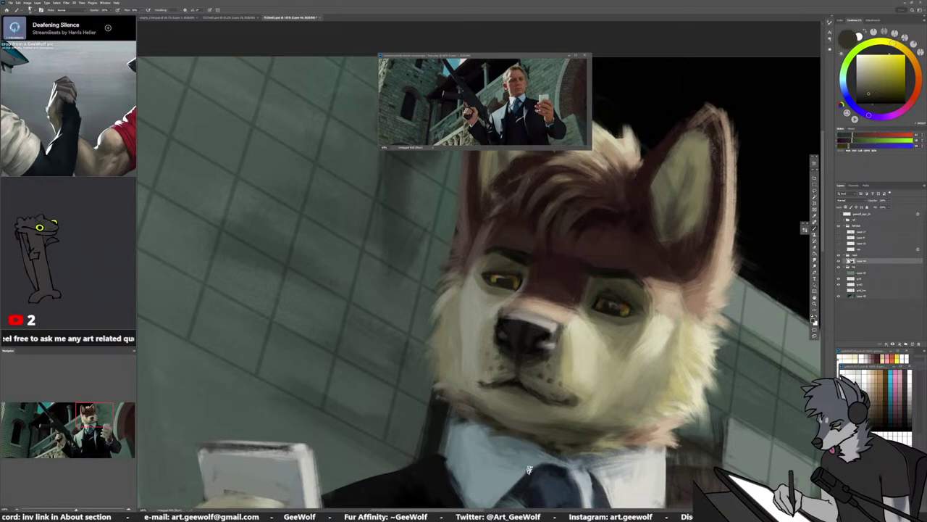
Clean up the phone-side shirt collar against the neck fur and jacket lapel with sampled blue-grey tones
alt+click(465, 426)
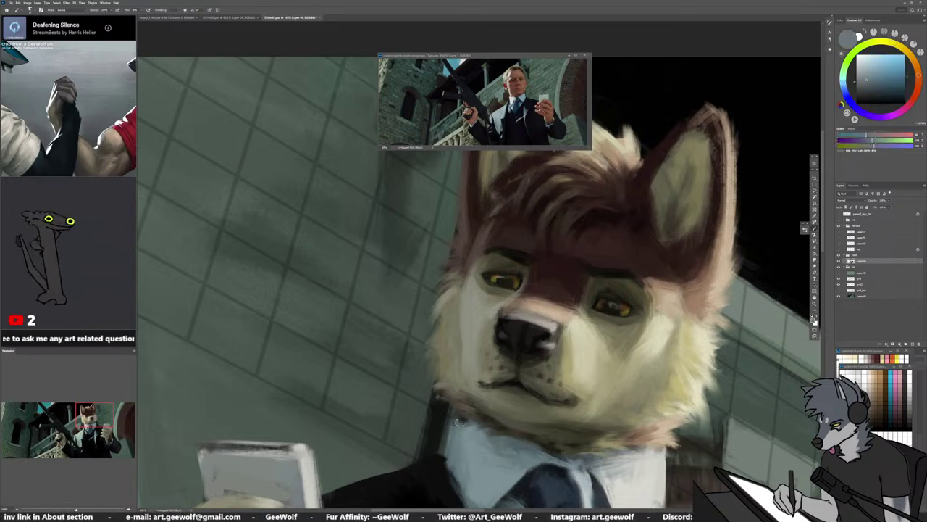
drag(523, 455, 506, 397)
alt+click(436, 413)
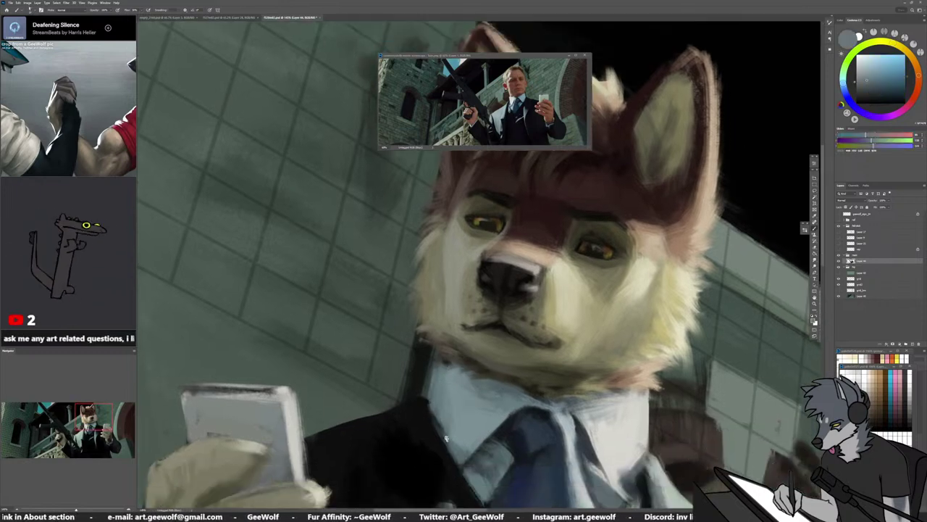
alt+click(458, 422)
drag(436, 400, 454, 448)
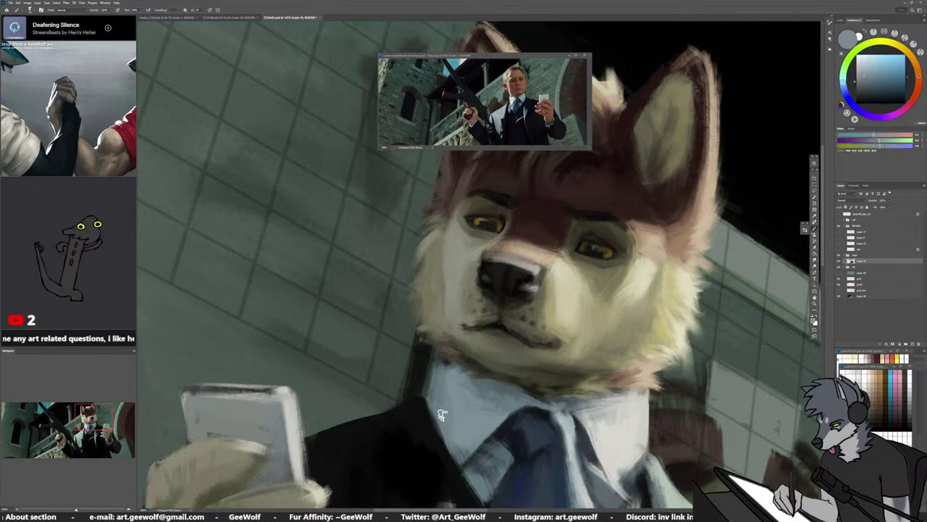
drag(598, 440, 556, 423)
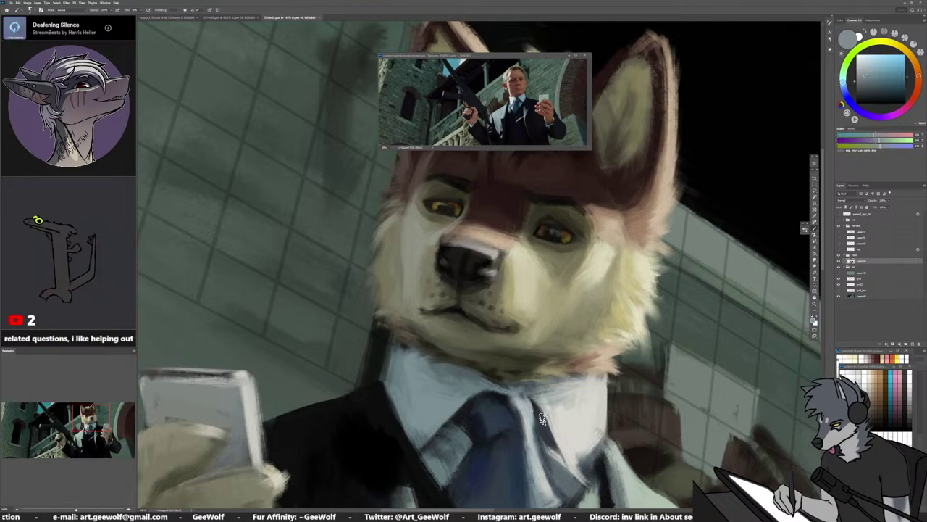
Repaint the nose's dark underside, nostrils and highlights with sampled near-black, light grey and brown-grey
drag(475, 296, 517, 370)
alt+click(521, 351)
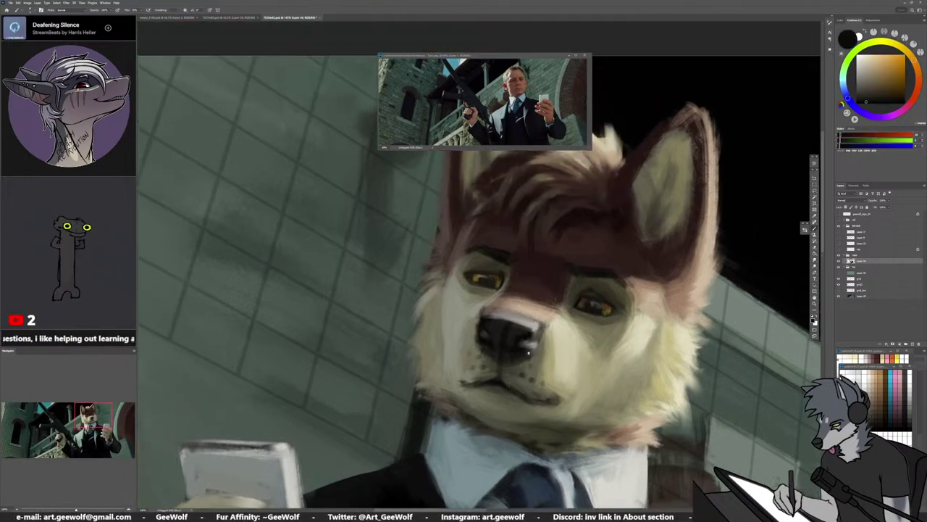
alt+click(520, 353)
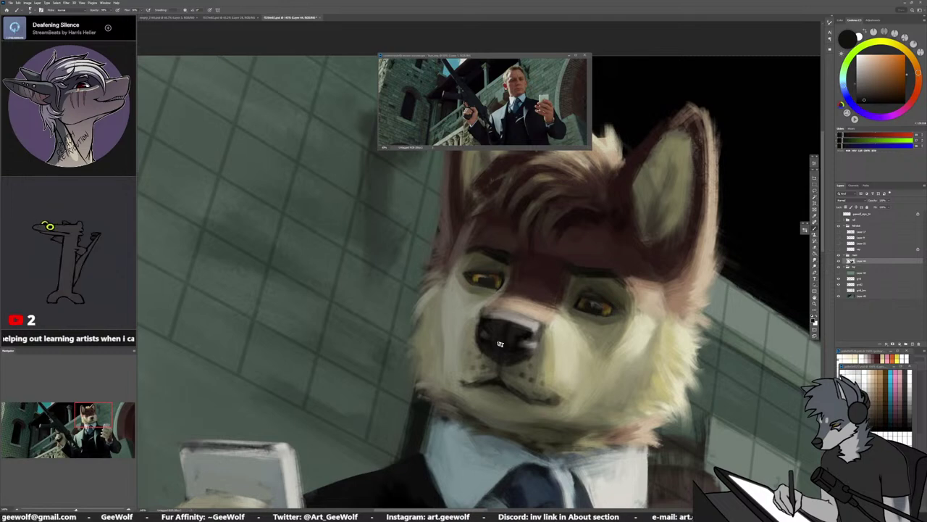
alt+click(507, 327)
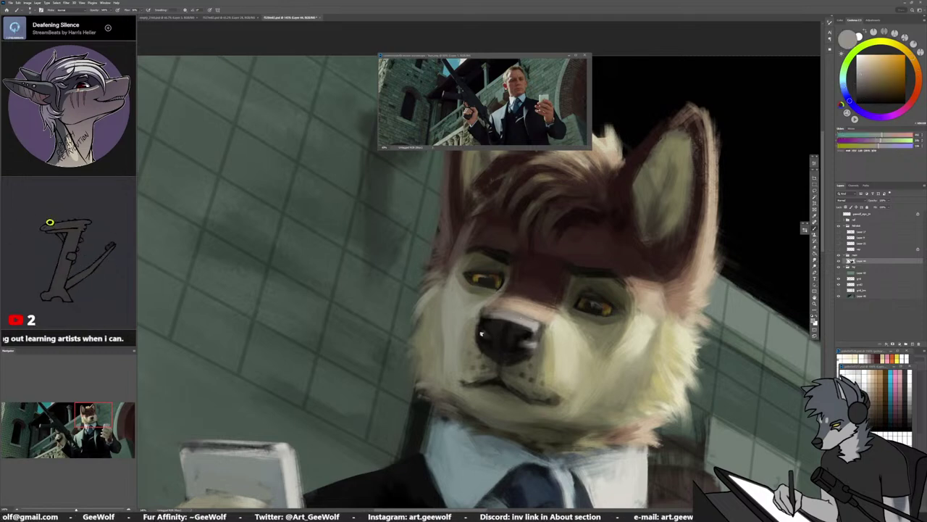
alt+click(483, 334)
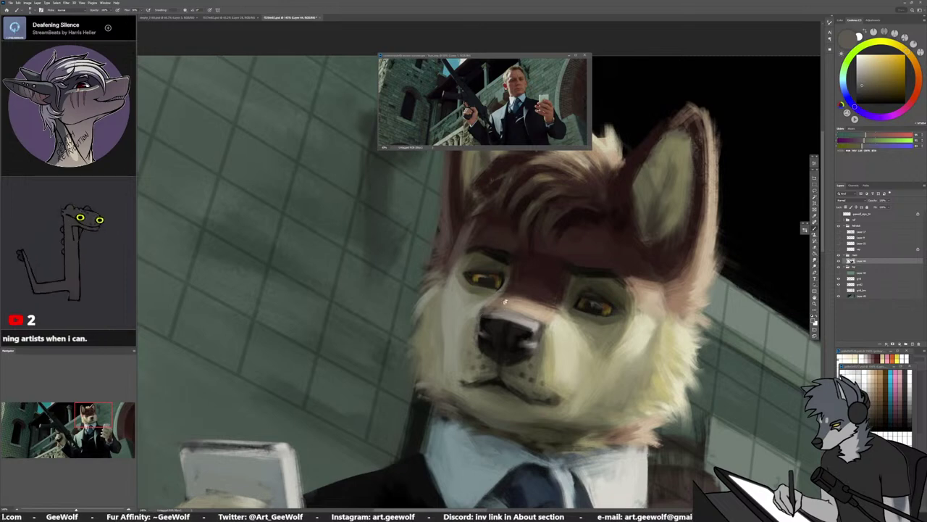
Clean up the phone-side edge of the nose and adjoining muzzle fur with sampled dark brown and olive-grey
alt+click(482, 313)
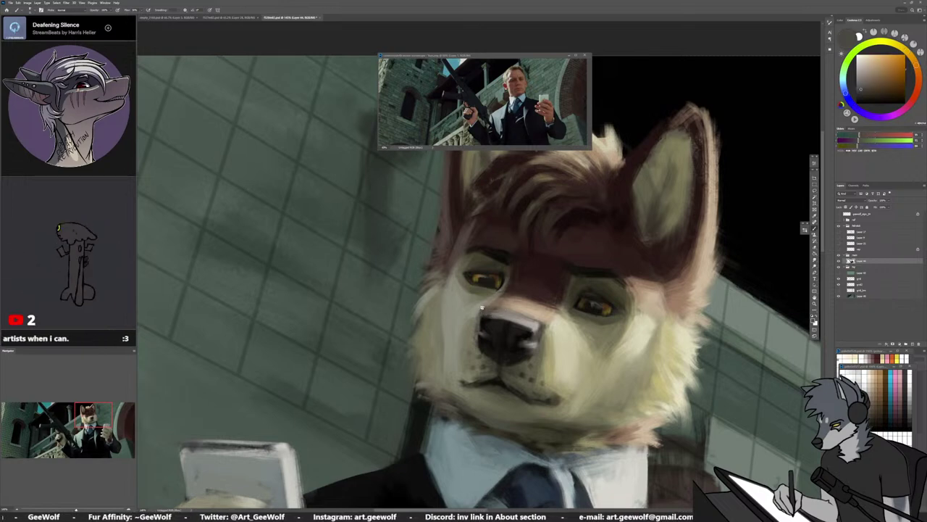
alt+click(481, 307)
alt+click(475, 331)
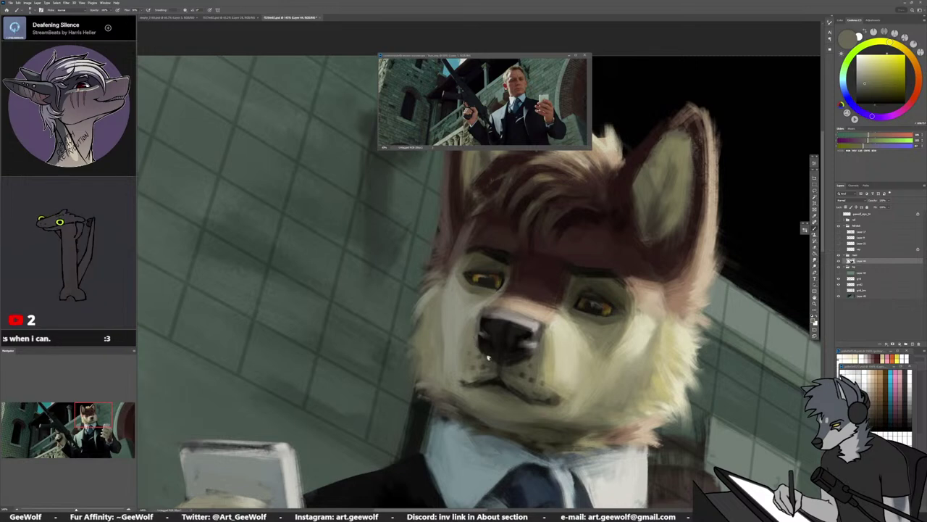
alt+click(475, 334)
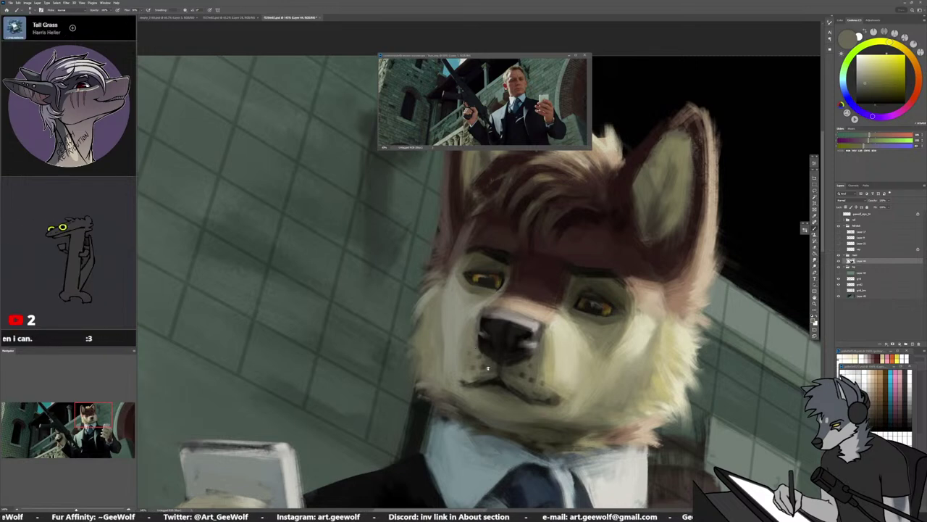
Rework the nose's upper rim and phone-side nostril with sampled blue-grey, near-black and dark grey
drag(488, 368, 530, 391)
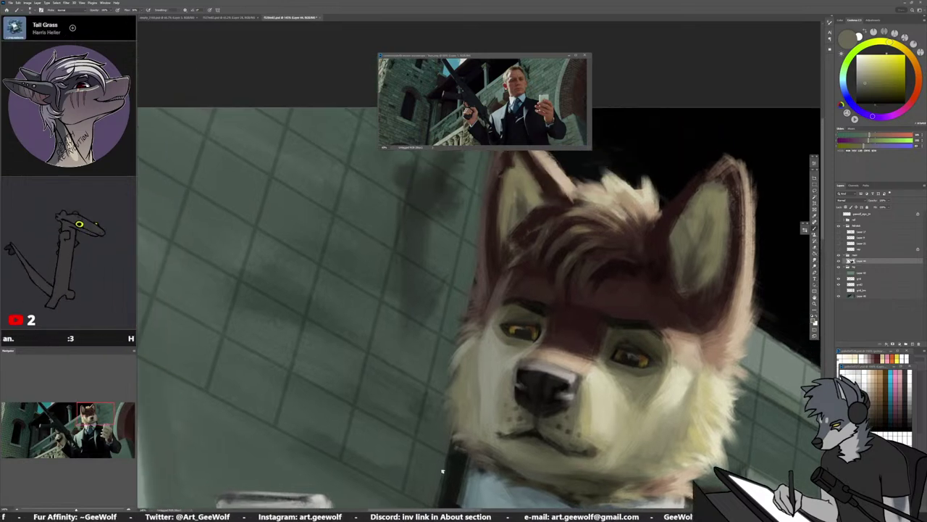
alt+click(535, 374)
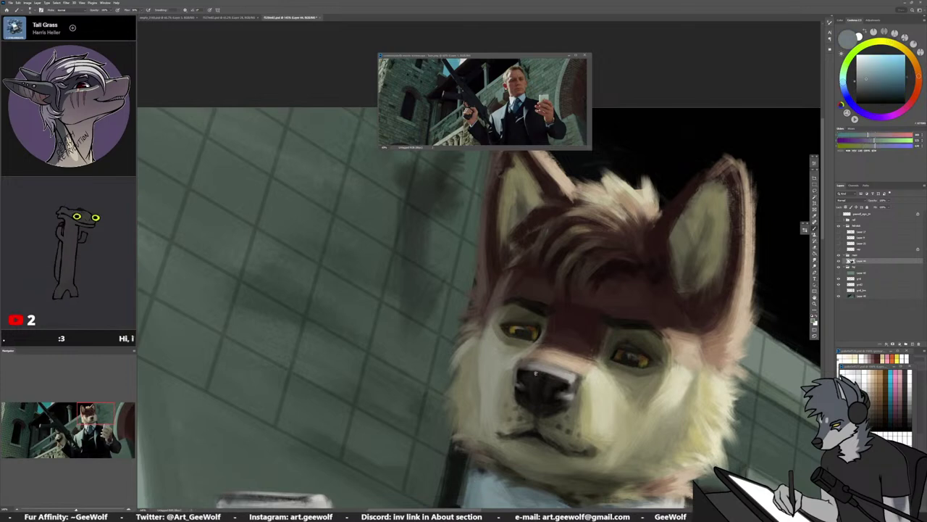
alt+click(526, 364)
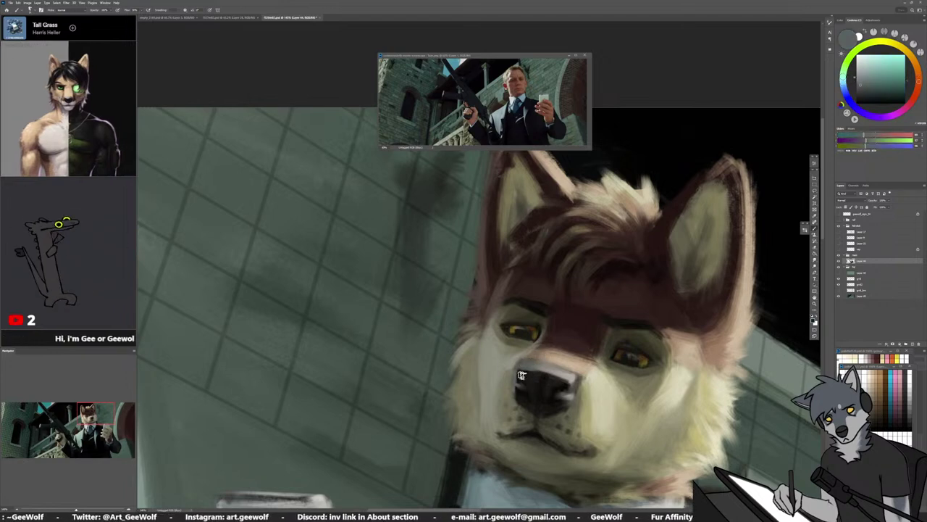
alt+click(546, 376)
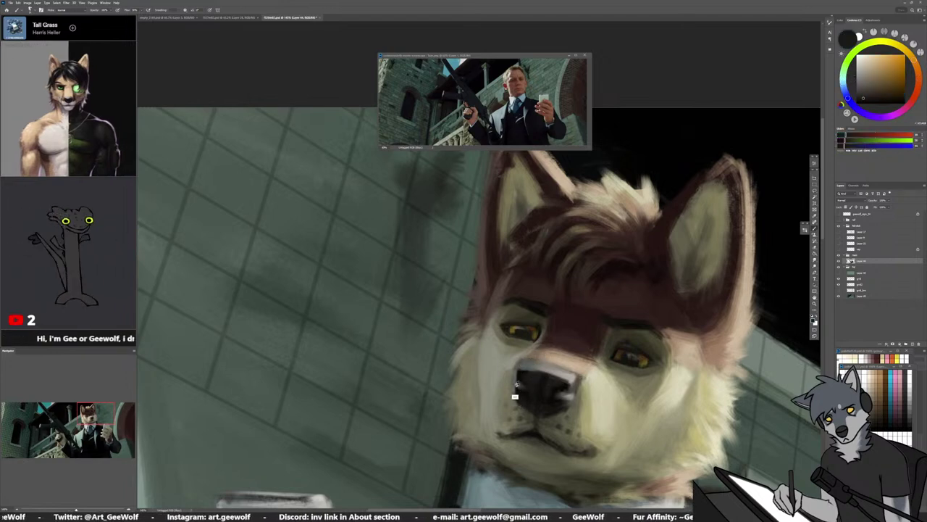
alt+click(527, 378)
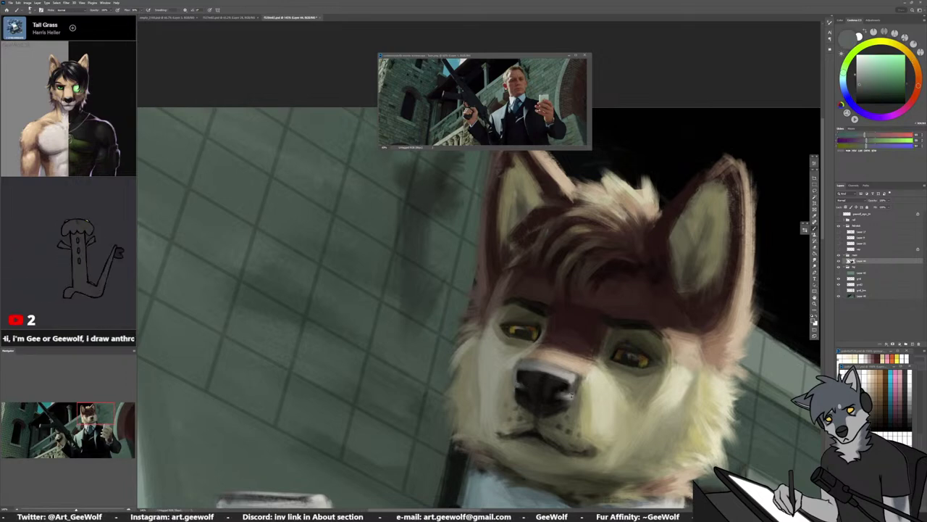
Sharpen the far nostril's highlight and deepen the nose's centre and underside with sampled mid grey and near-black
alt+click(571, 397)
alt+click(569, 396)
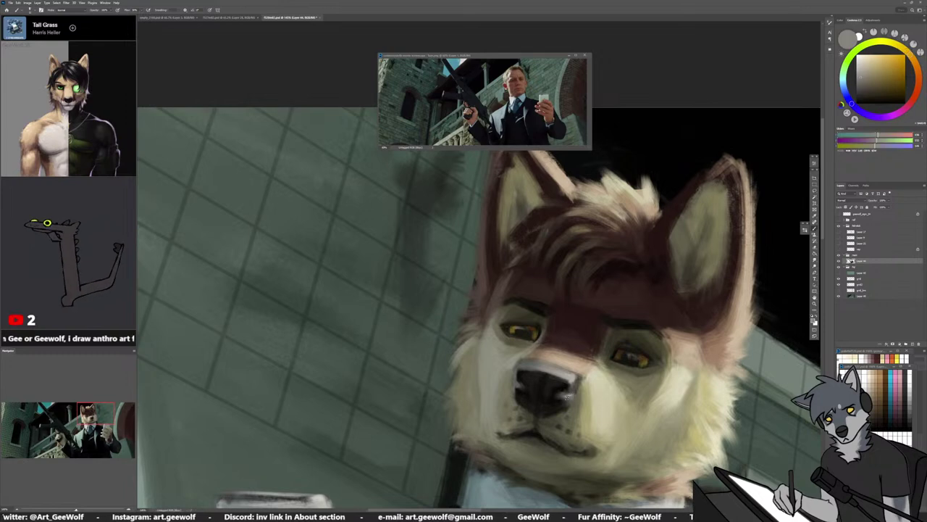
alt+click(562, 388)
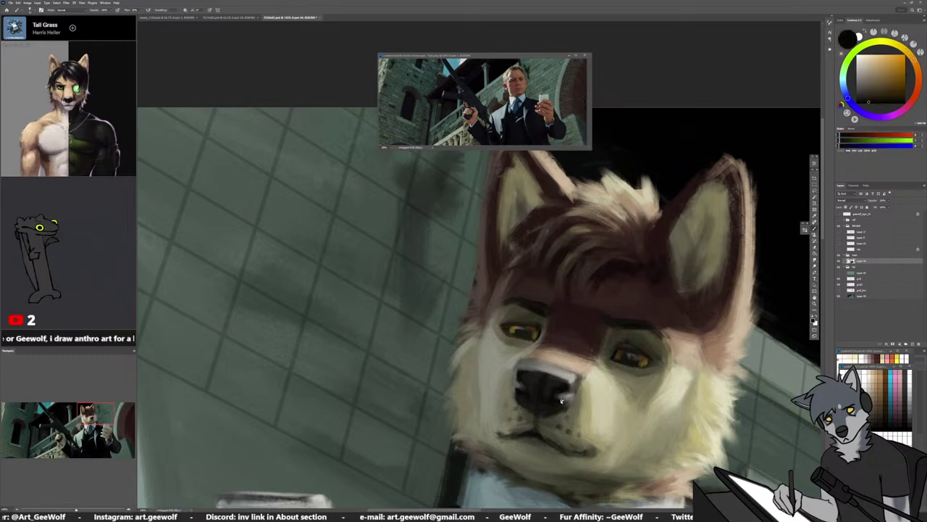
alt+click(561, 401)
alt+click(555, 395)
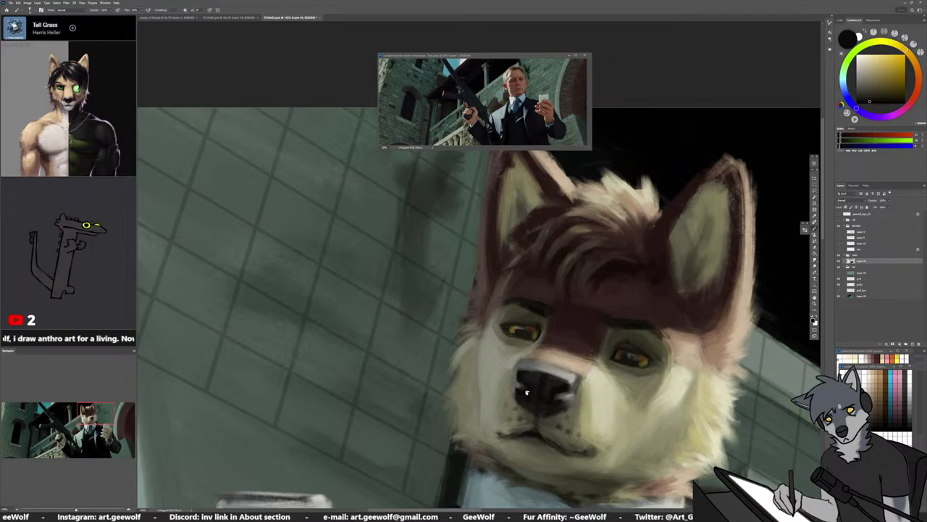
alt+click(530, 382)
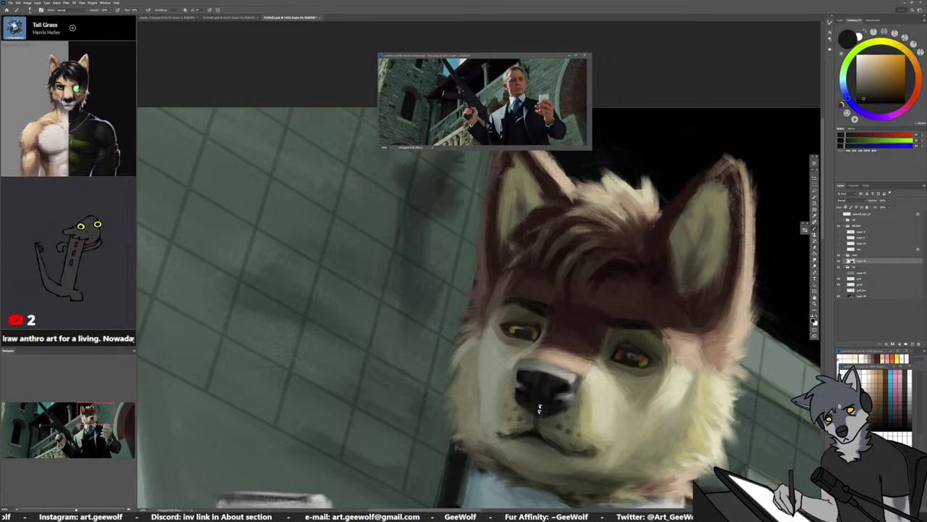
alt+click(549, 386)
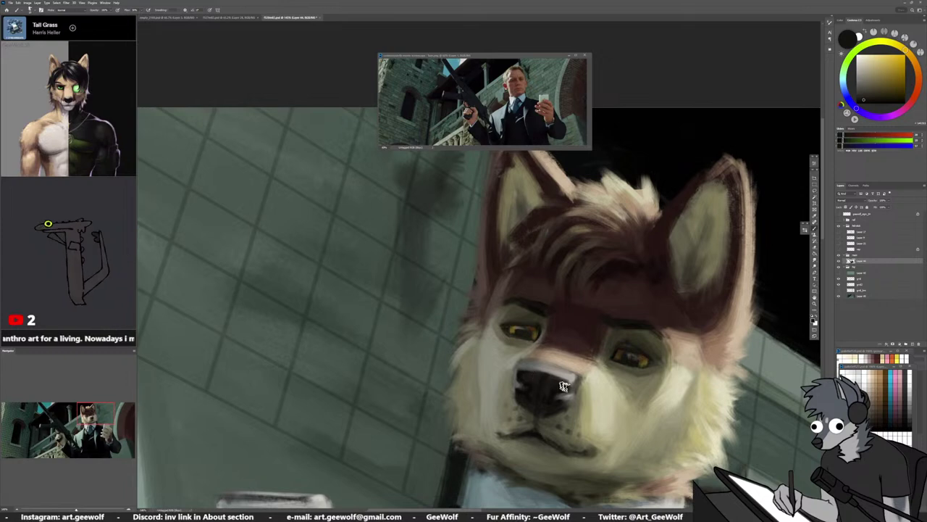
Brighten the top plane of the nose and clean its edge against the muzzle with sampled light grey and cream
alt+click(561, 378)
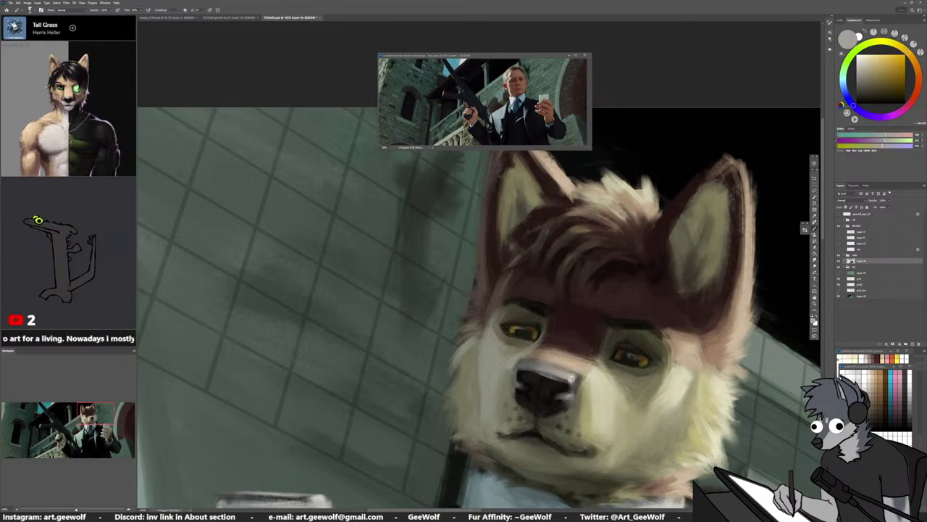
alt+click(571, 376)
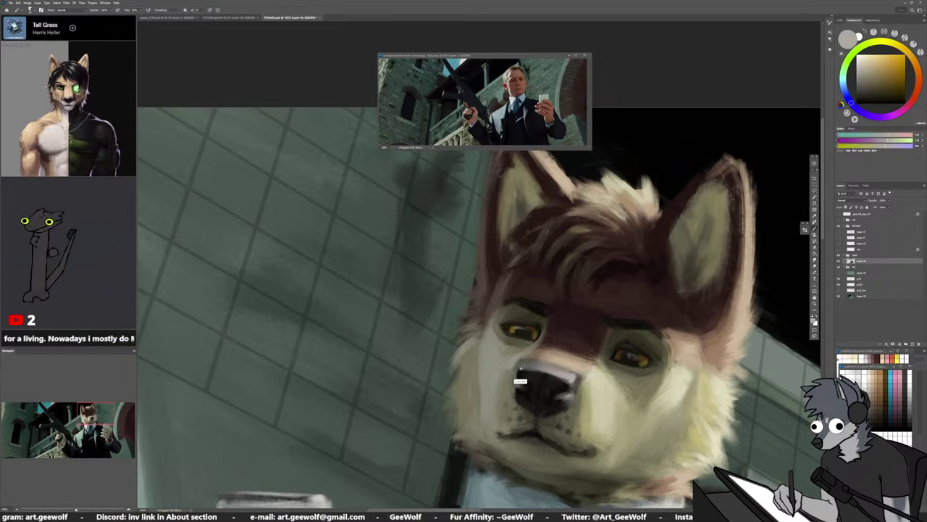
alt+click(517, 370)
alt+click(556, 380)
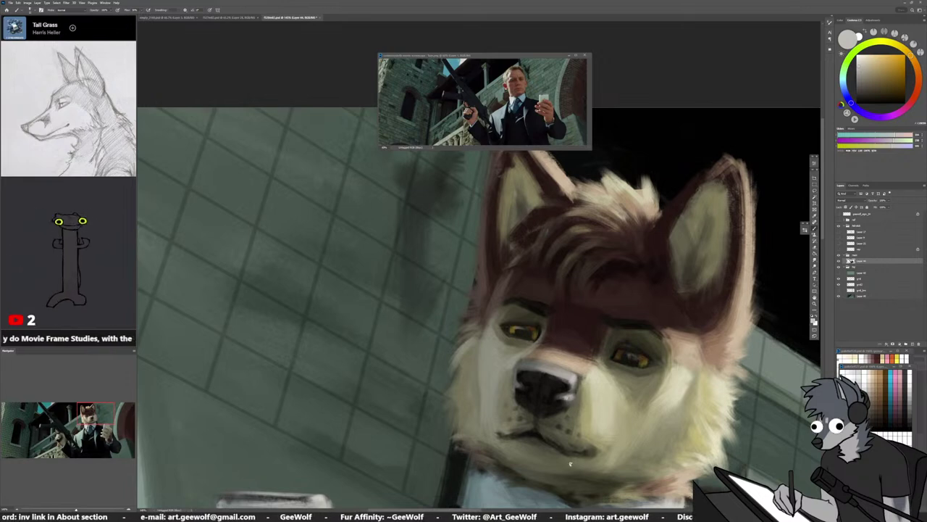
alt+click(586, 388)
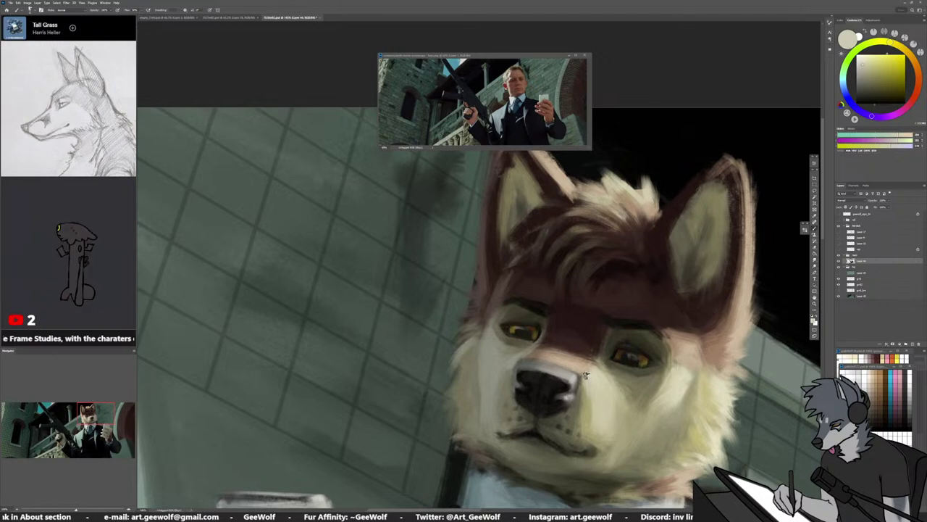
Blend the reddish cheek fur below the large ear into the cream fur with sampled beige, tan and dark brown
alt+click(684, 370)
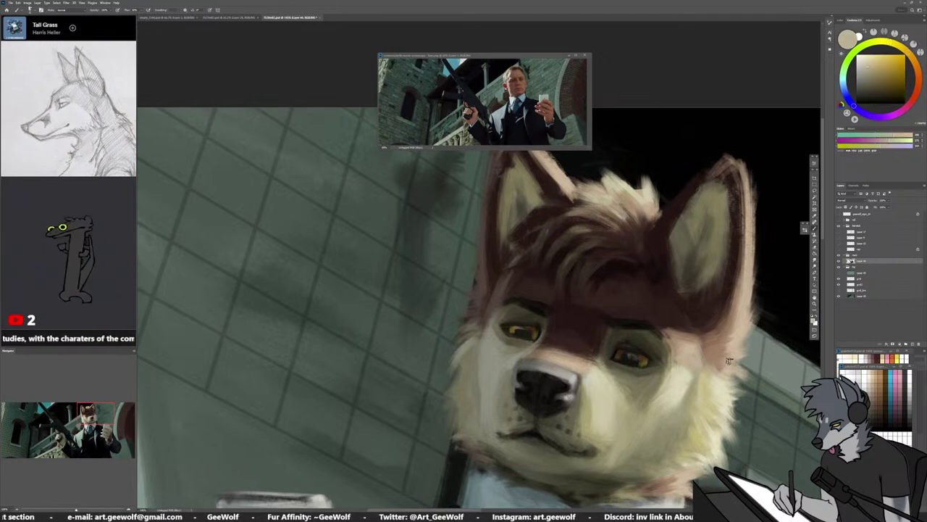
alt+click(720, 363)
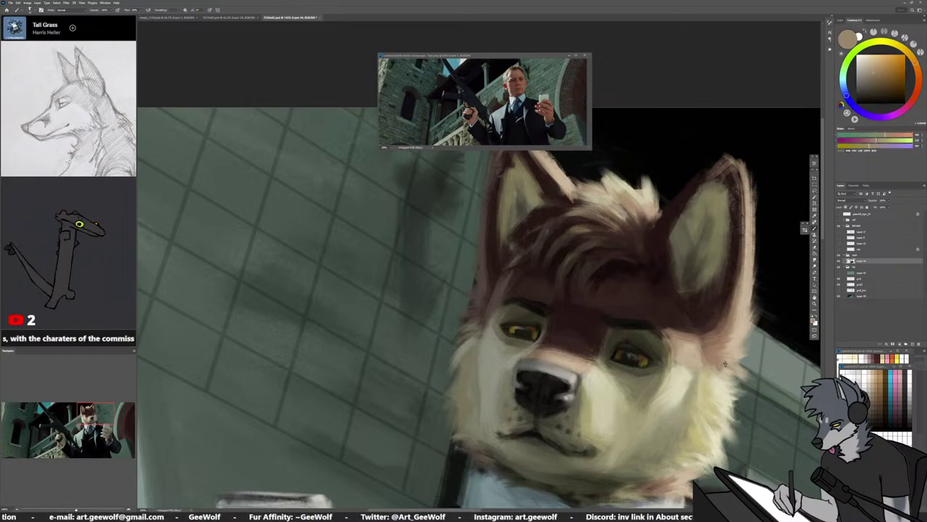
alt+click(714, 352)
alt+click(713, 344)
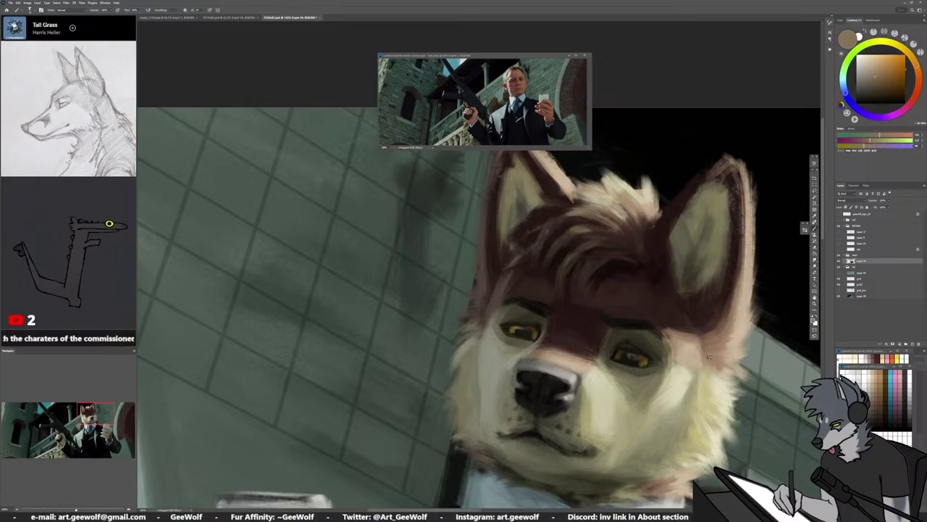
alt+click(707, 339)
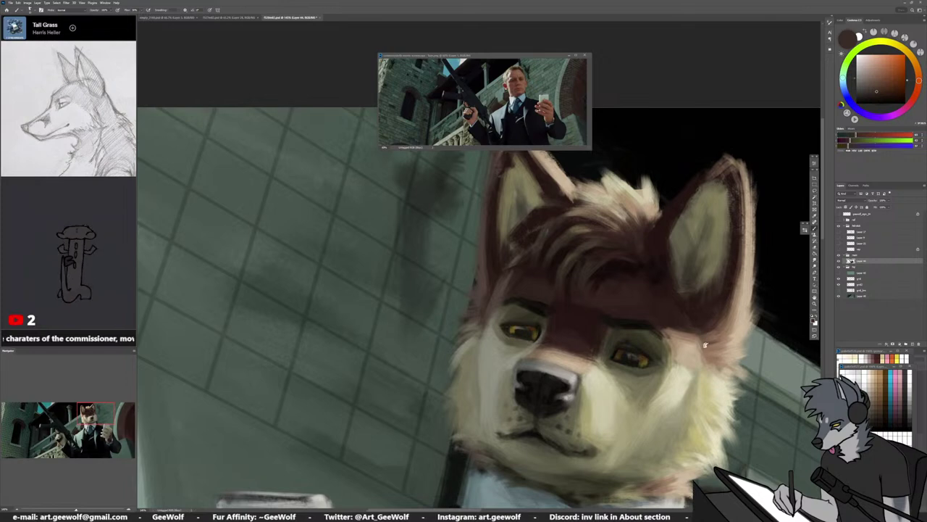
Shade the lower cheek fur beside the mouth down to the jaw with sampled khaki and dark olive tones
drag(707, 339, 615, 355)
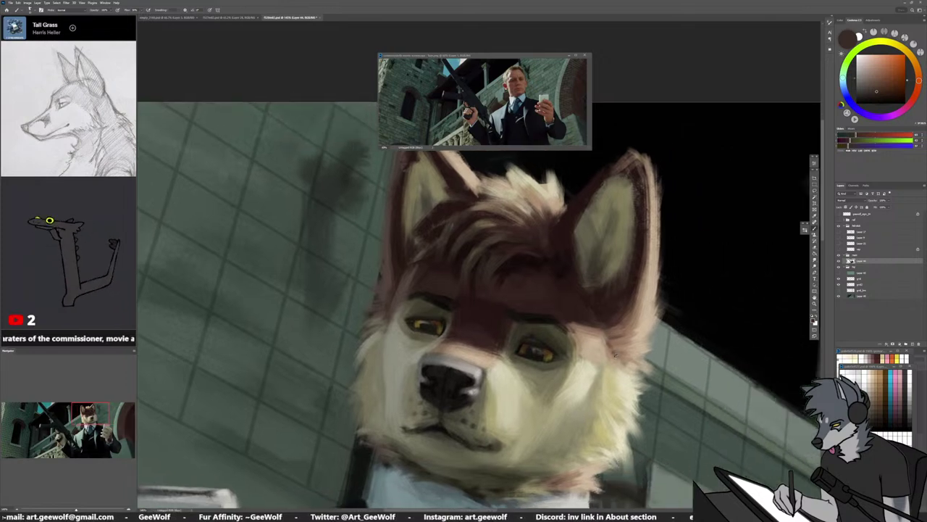
alt+click(585, 429)
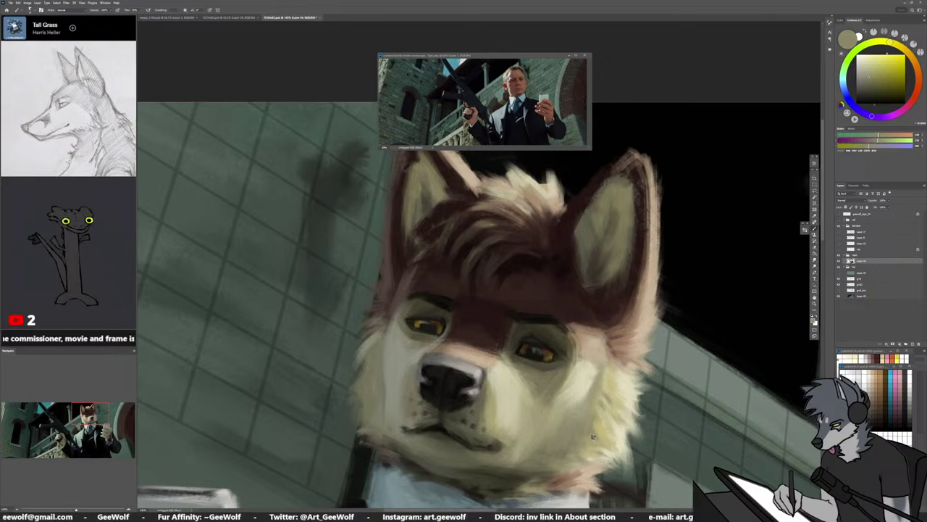
alt+click(612, 413)
alt+click(588, 427)
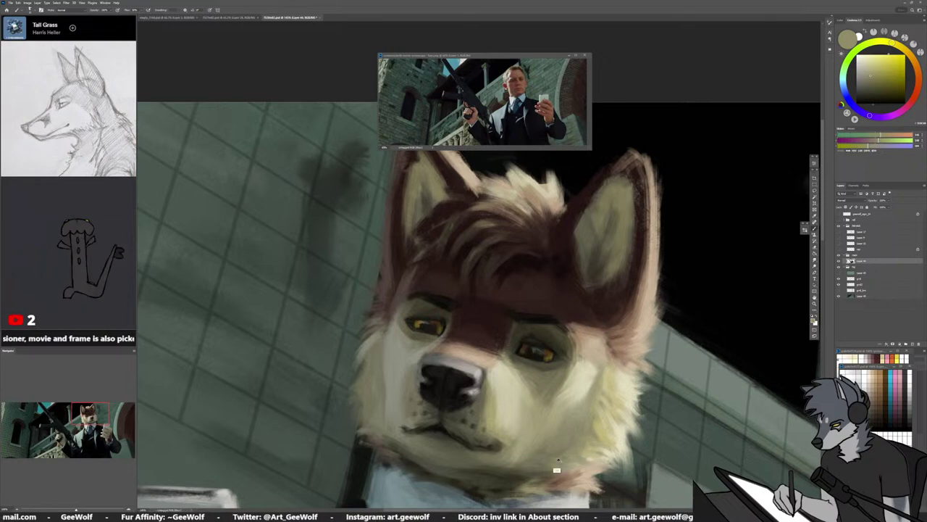
alt+click(523, 477)
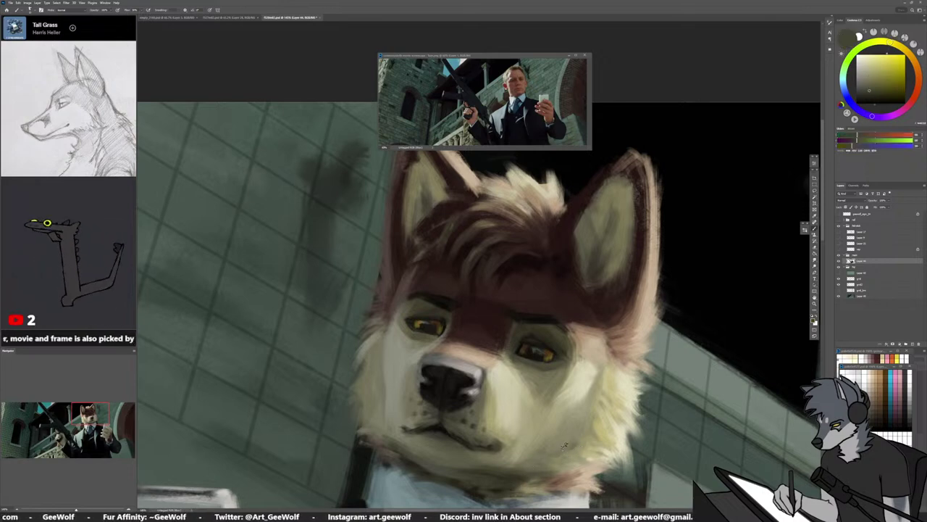
alt+click(564, 448)
alt+click(563, 445)
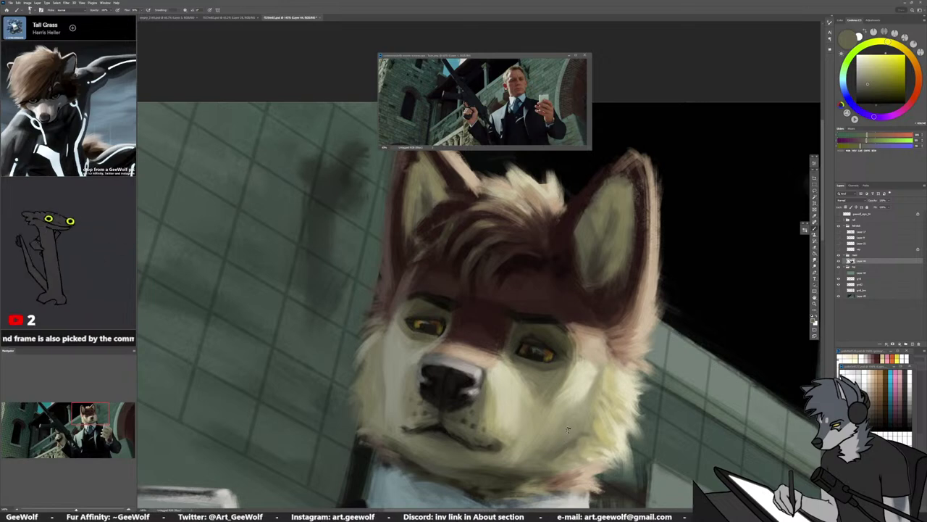
Soften the transition between the cheek ruff and jaw above the white collar with sampled olive-grey and light grey
drag(592, 438, 627, 391)
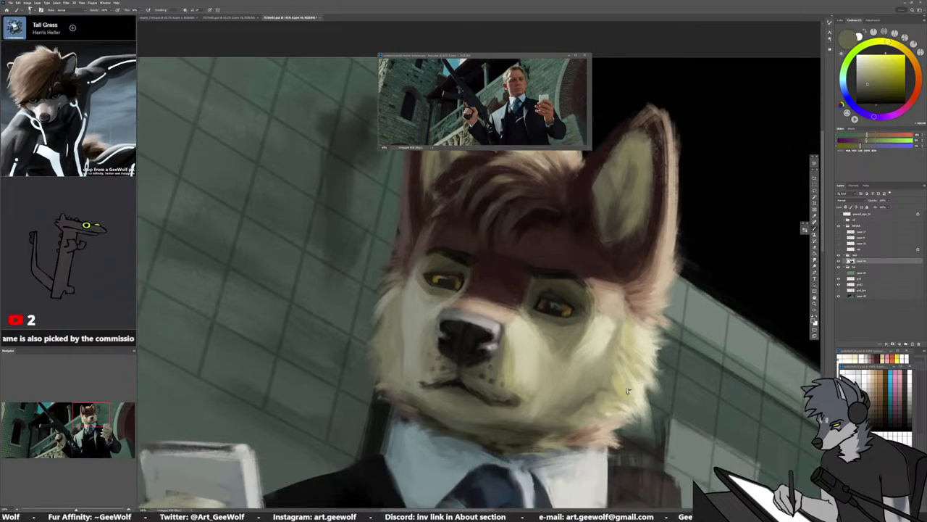
alt+click(591, 388)
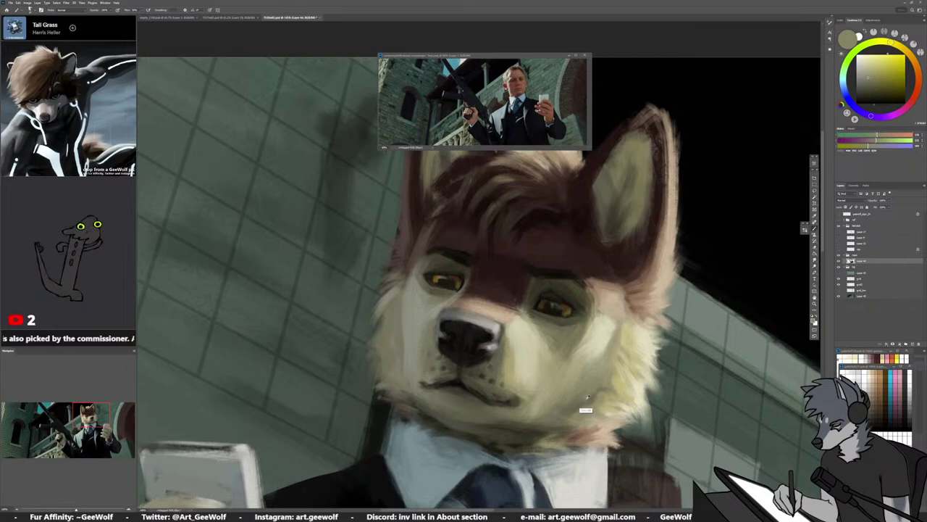
alt+click(585, 409)
alt+click(577, 418)
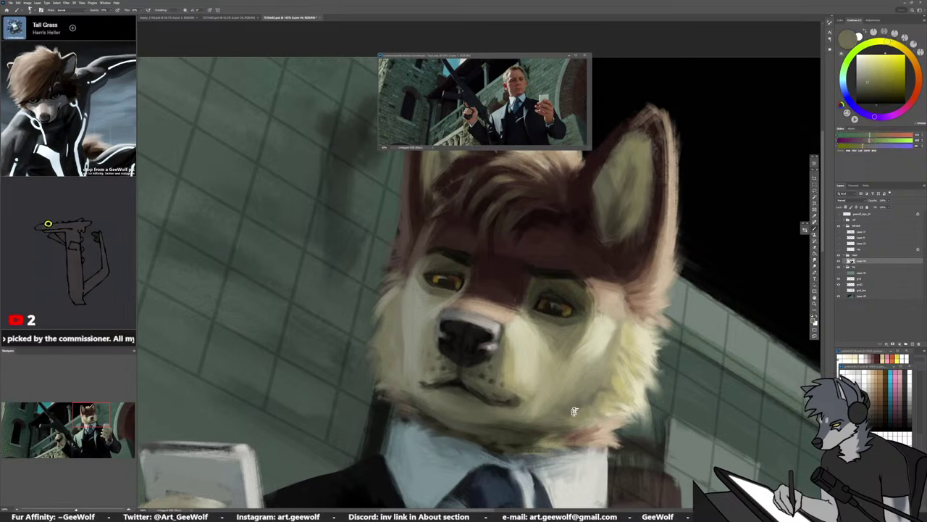
alt+click(576, 461)
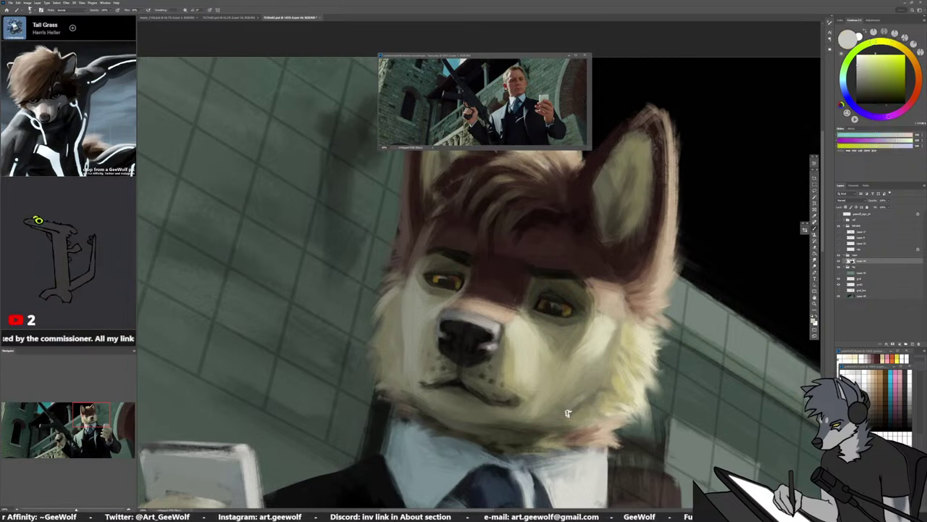
alt+click(564, 412)
Refine the fluffy phone-side cheek edge against the tiled wall with sampled olive-grey and pale grey fur tones
mouse_move(608, 440)
mouse_down()
mouse_move(628, 395)
mouse_move(561, 384)
mouse_up()
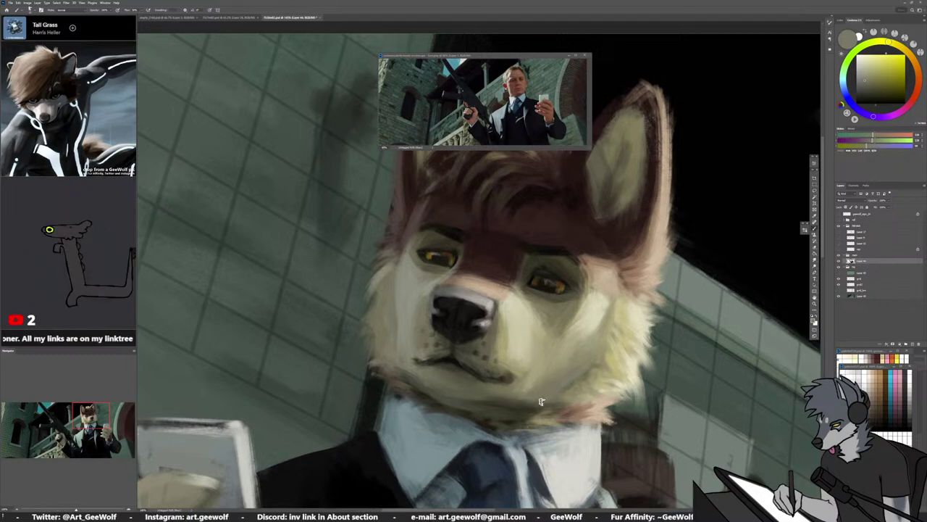
drag(538, 409, 564, 423)
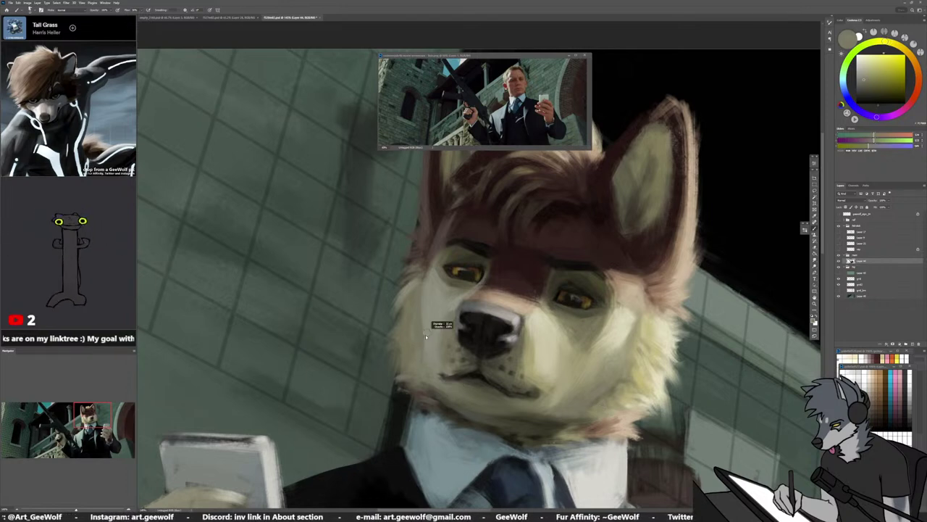
alt+click(407, 297)
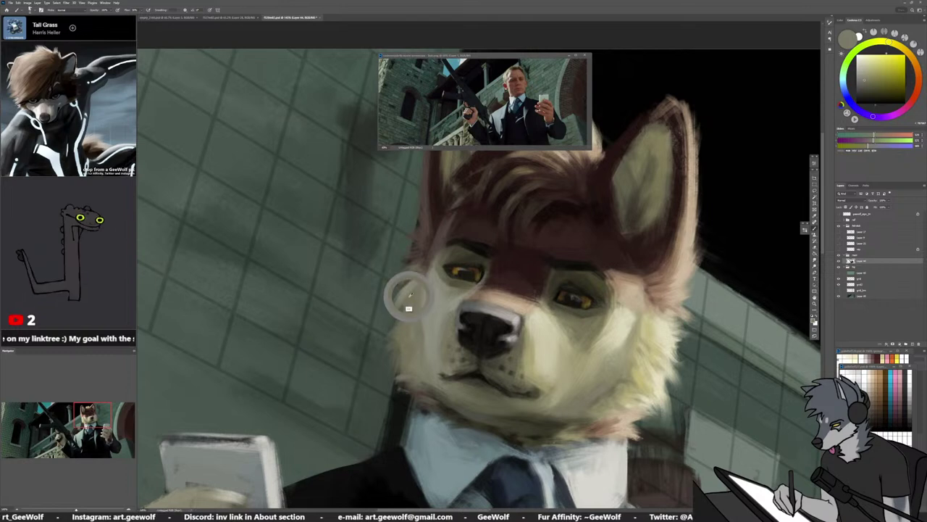
alt+click(423, 310)
alt+right_click(411, 305)
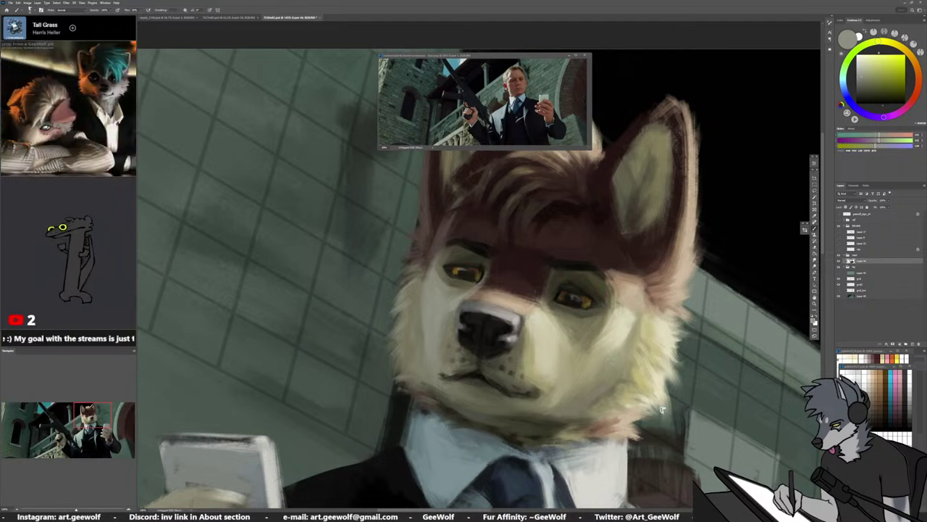
alt+click(391, 335)
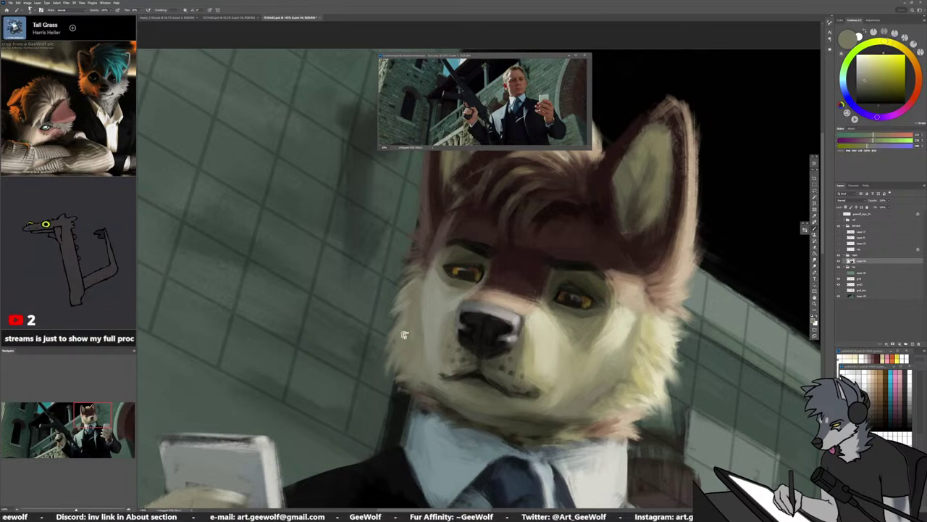
Refine the lower cheek ruff below the large ear, above the white collar, with sampled khaki and pale beige fur tones
alt+click(406, 364)
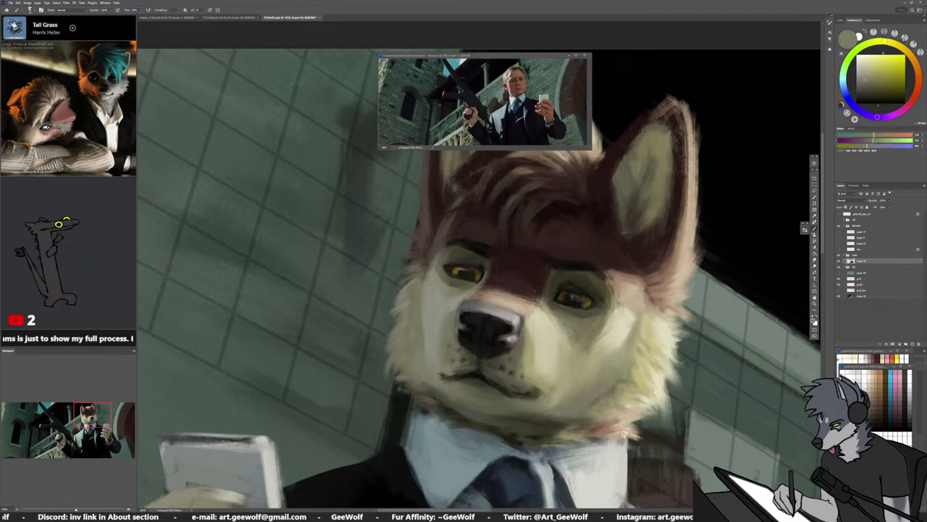
alt+click(637, 398)
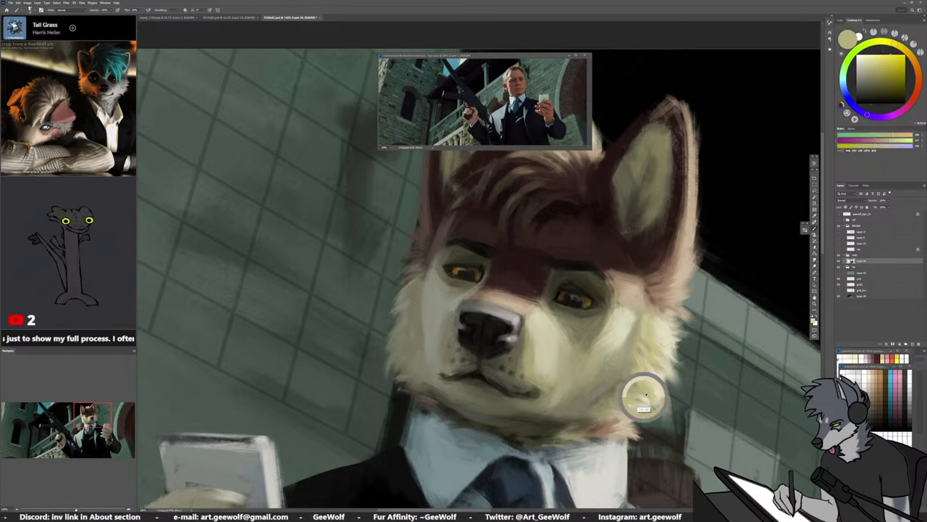
mouse_move(627, 403)
mouse_down()
mouse_move(638, 424)
mouse_move(629, 432)
mouse_up()
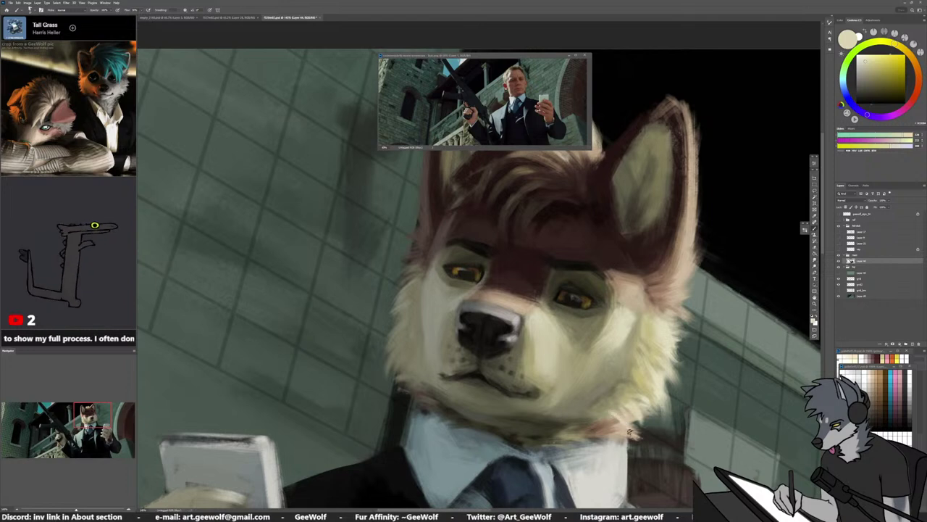
alt+click(616, 404)
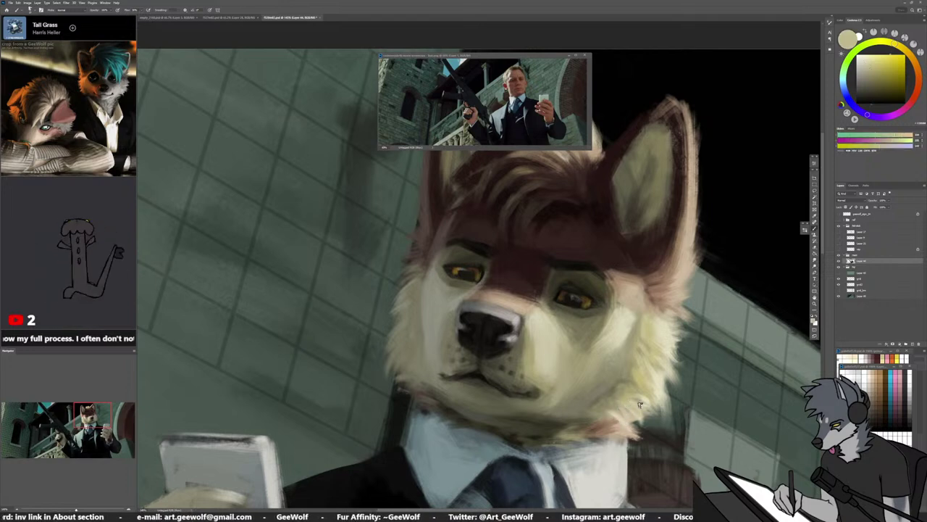
alt+click(644, 390)
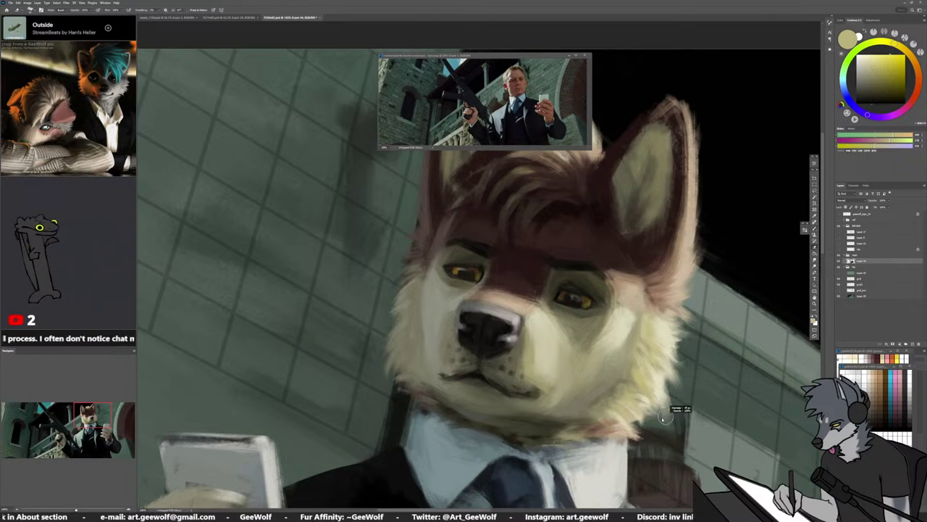
alt+click(665, 363)
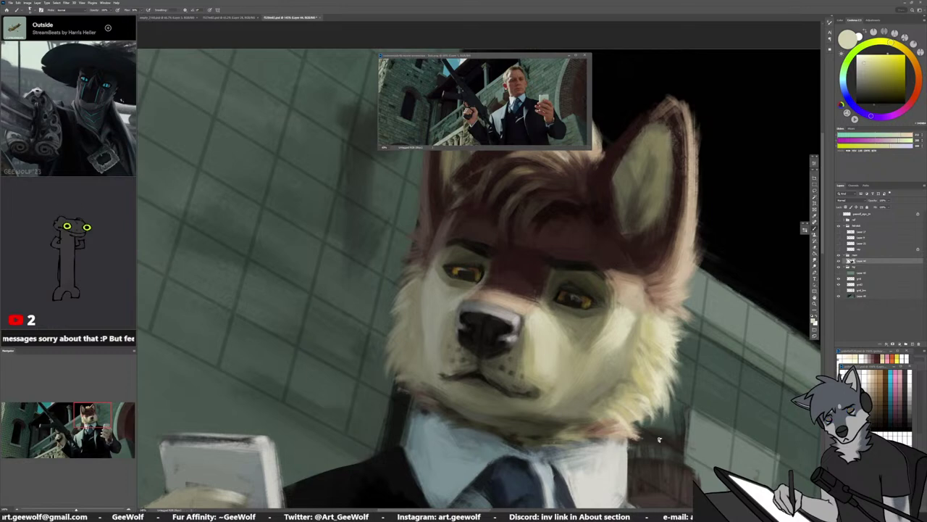
Touch up both outer cheek fur edges and the ruff tips near the collar with sampled olive-grey, khaki and cream tones
scroll(659, 439, down, 5)
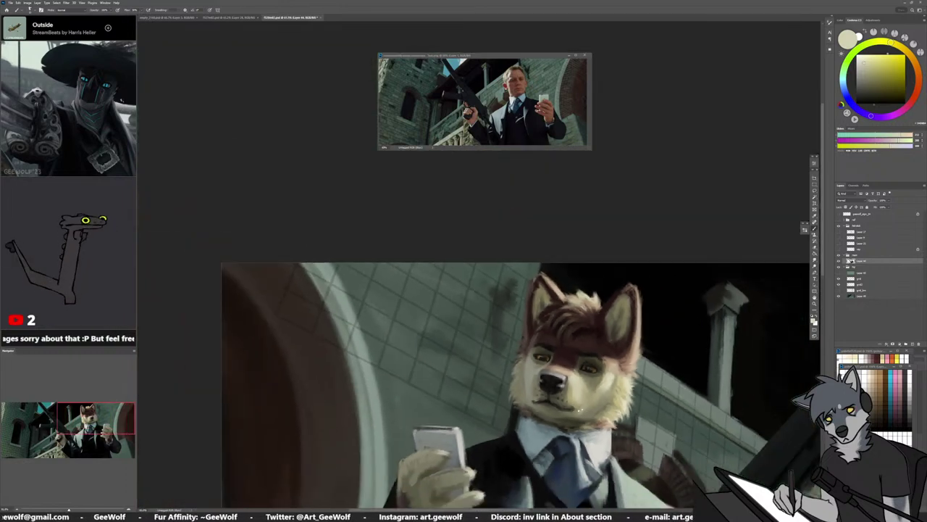
scroll(658, 378, up, 3)
alt+click(434, 388)
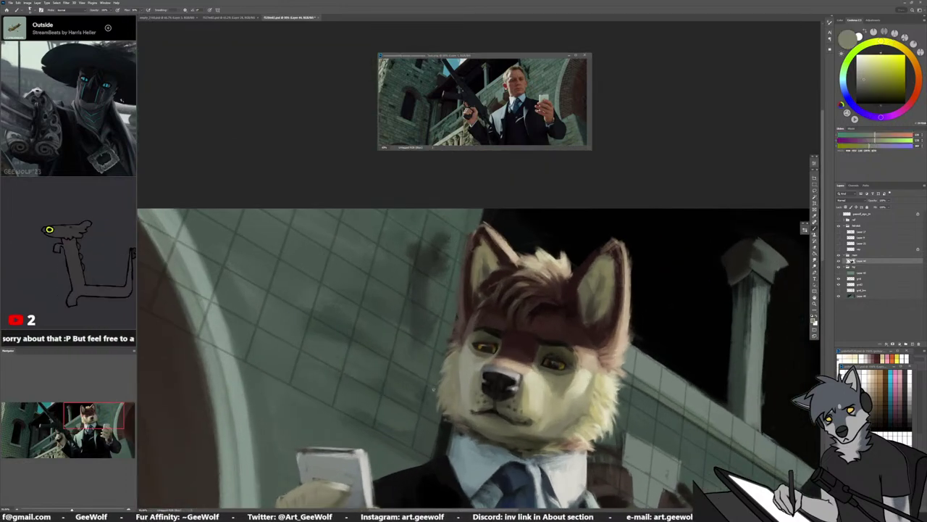
alt+click(613, 418)
alt+click(596, 428)
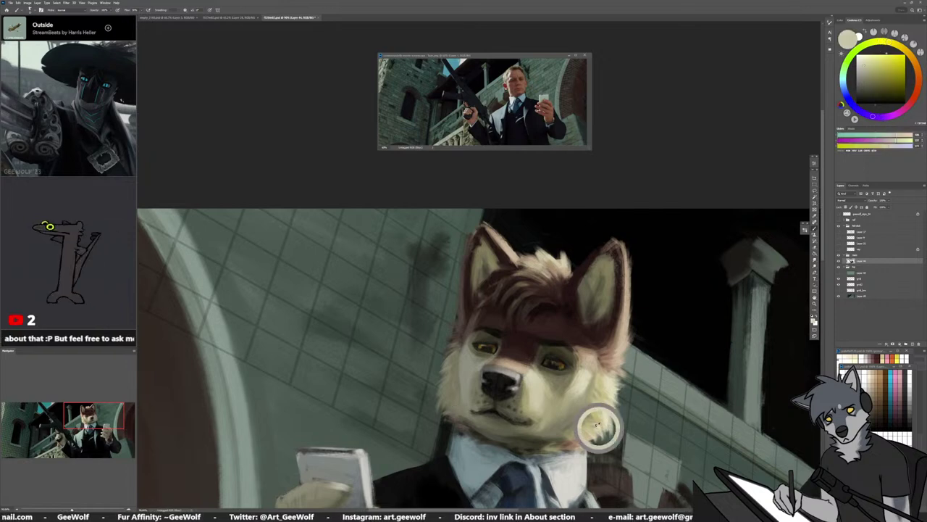
alt+click(592, 419)
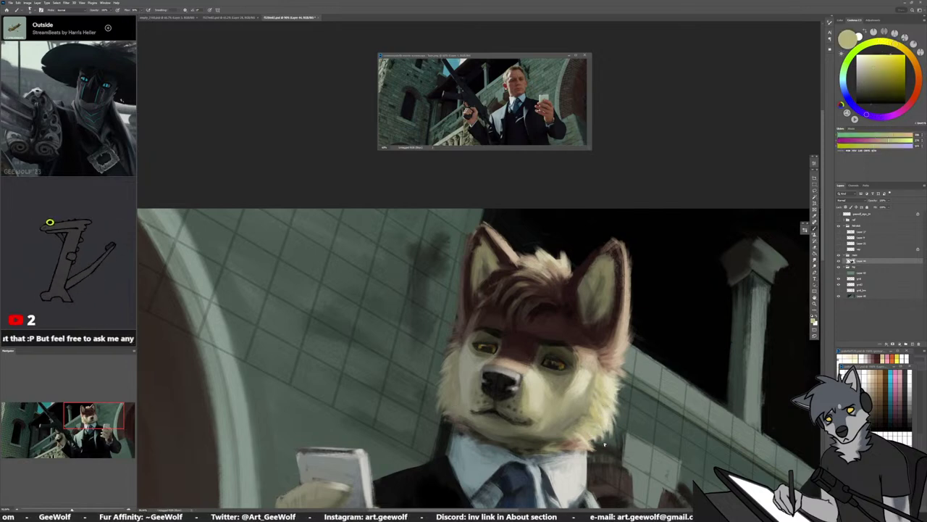
alt+click(606, 441)
alt+click(606, 425)
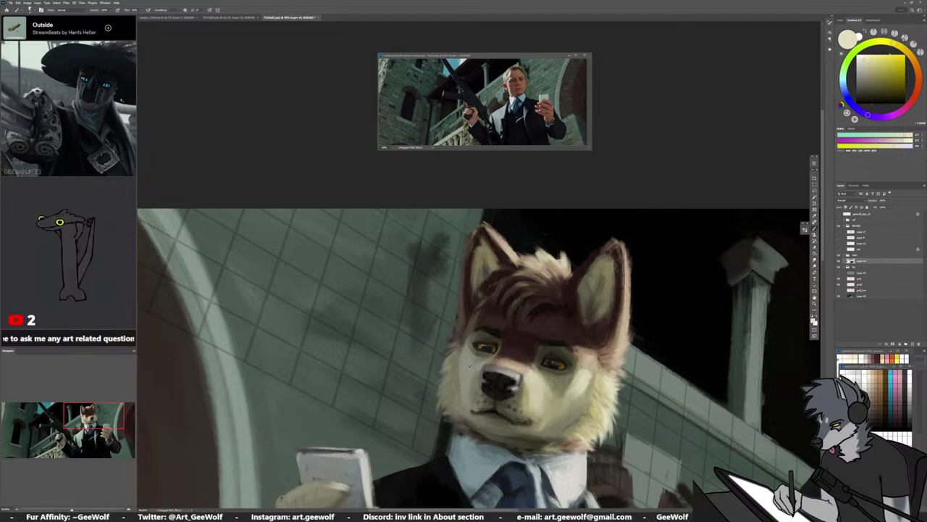
Mirror the canvas view horizontally and check the whole painting beside the movie frame reference
scroll(470, 367, down, 5)
key(h)
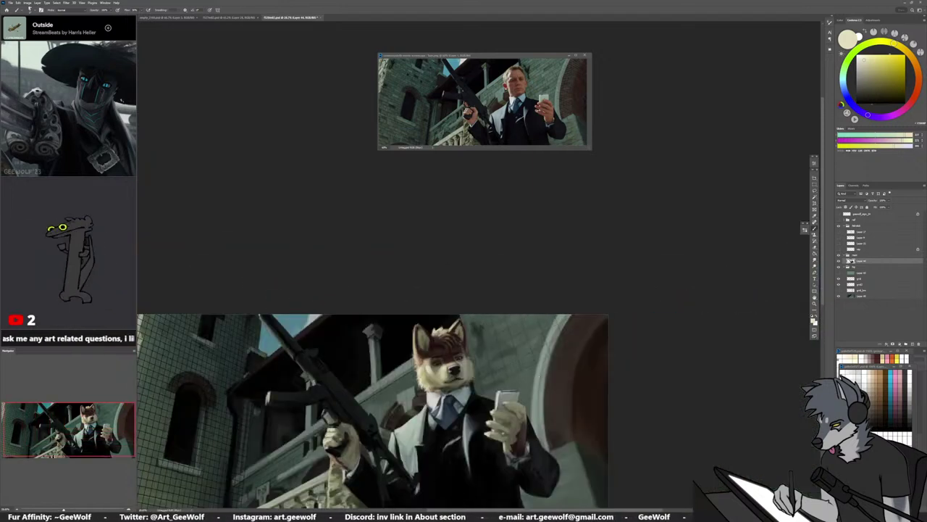
drag(547, 333, 498, 348)
drag(403, 378, 490, 361)
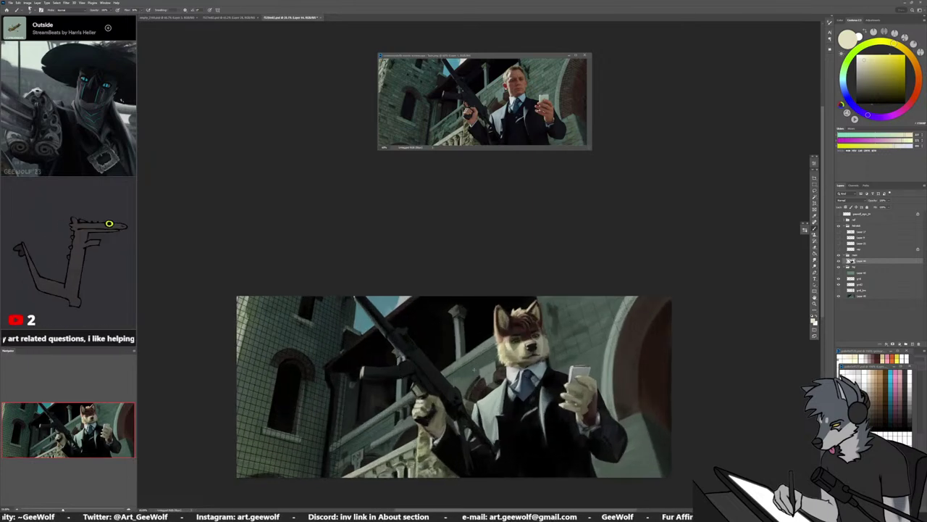
Refine the rifle-side half of the white shirt collar beside the tie knot with sampled mid-grey and light grey
scroll(475, 368, up, 3)
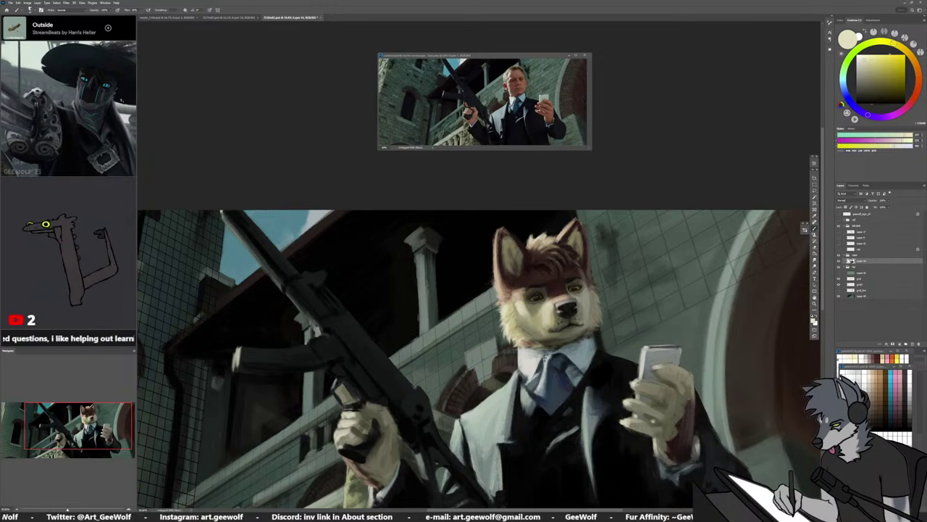
alt+click(541, 353)
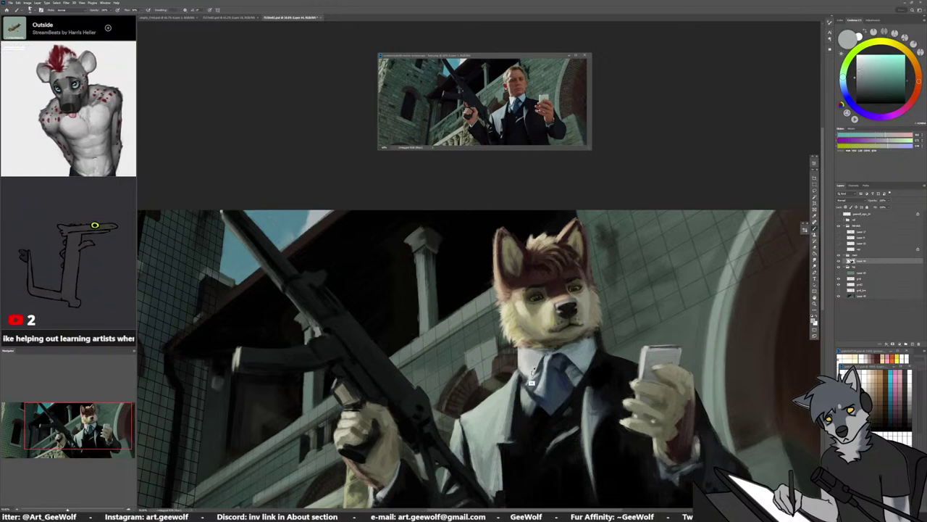
alt+click(532, 379)
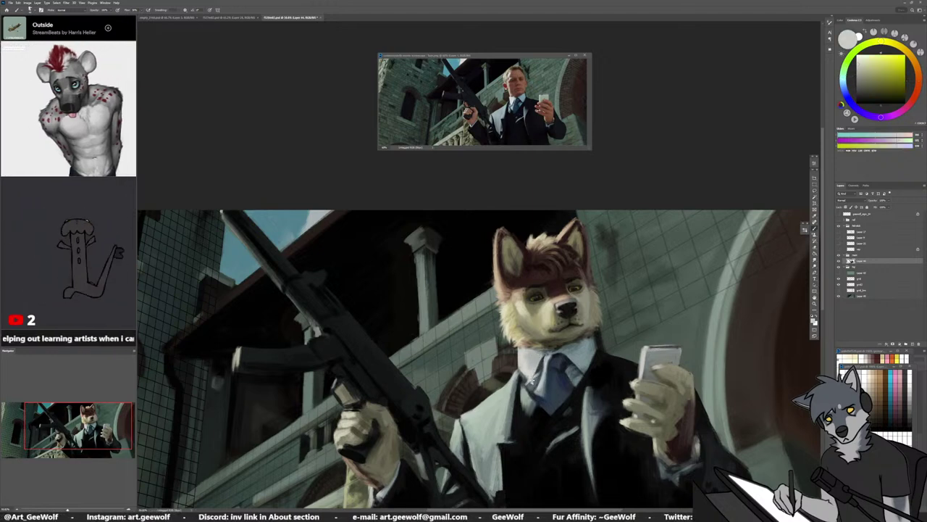
alt+click(527, 382)
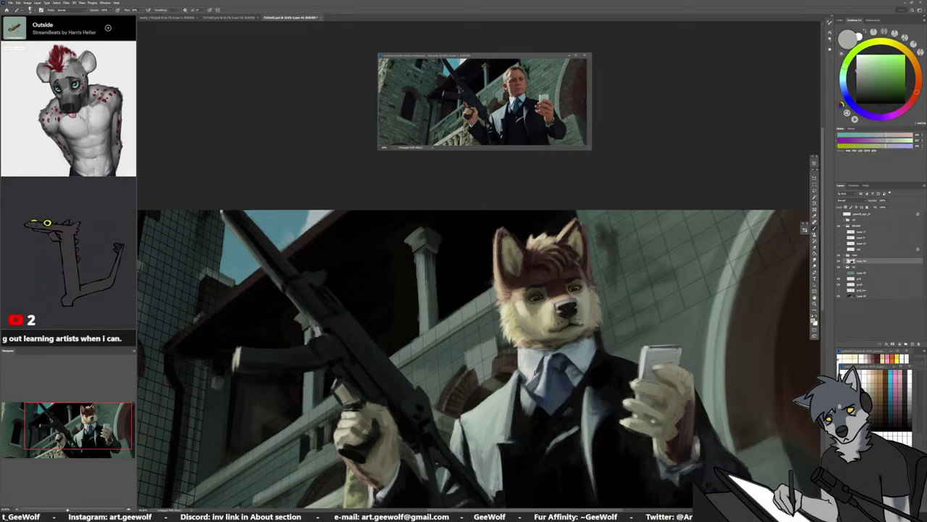
alt+click(535, 367)
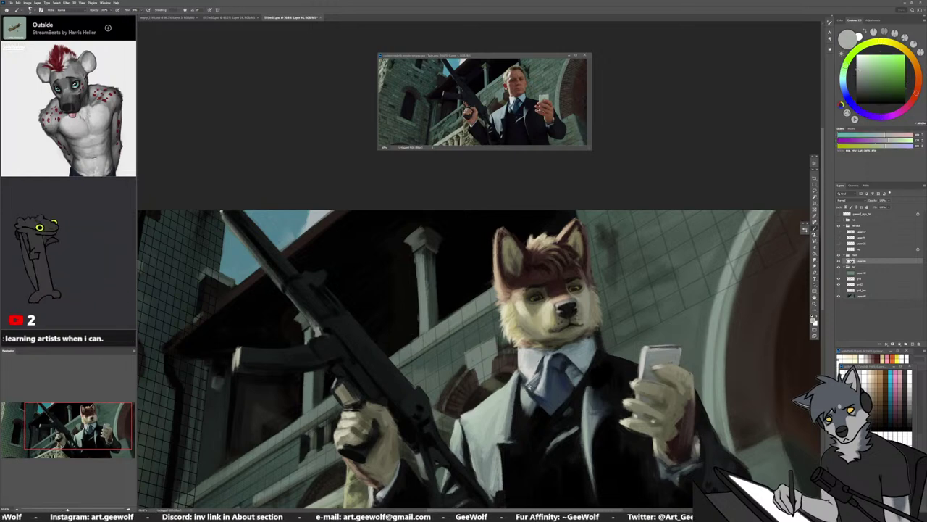
alt+click(536, 378)
drag(533, 395, 520, 397)
Define the edge between the blue tie and the shirt collar with sampled dark slate and blue-grey tones
alt+click(523, 382)
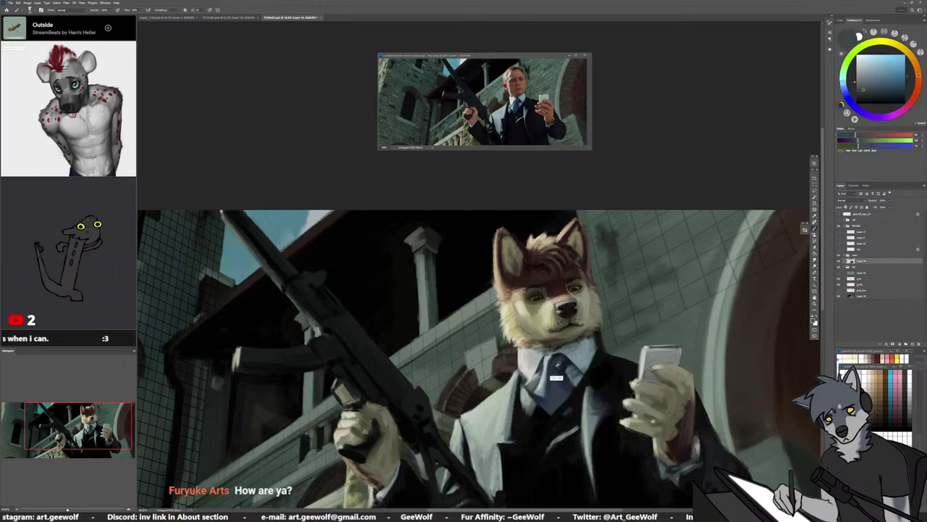
alt+click(541, 373)
alt+click(539, 373)
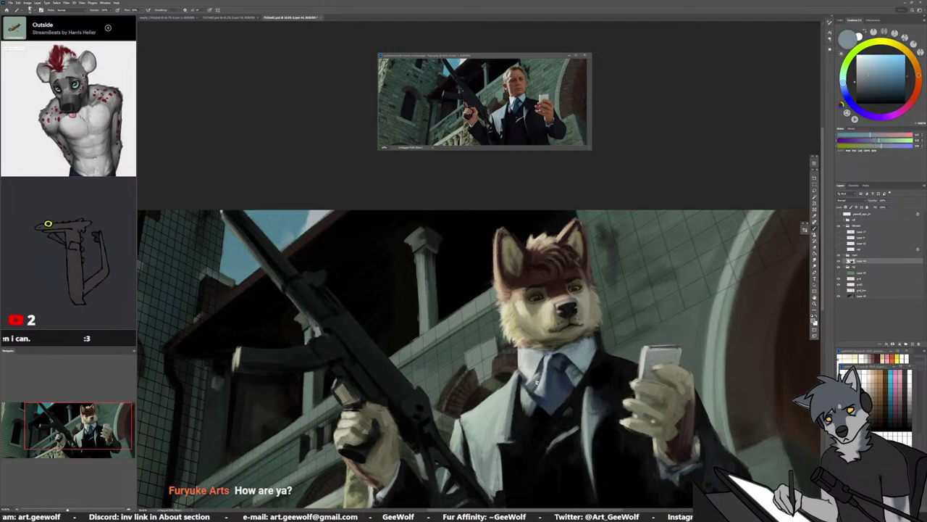
drag(533, 382, 528, 393)
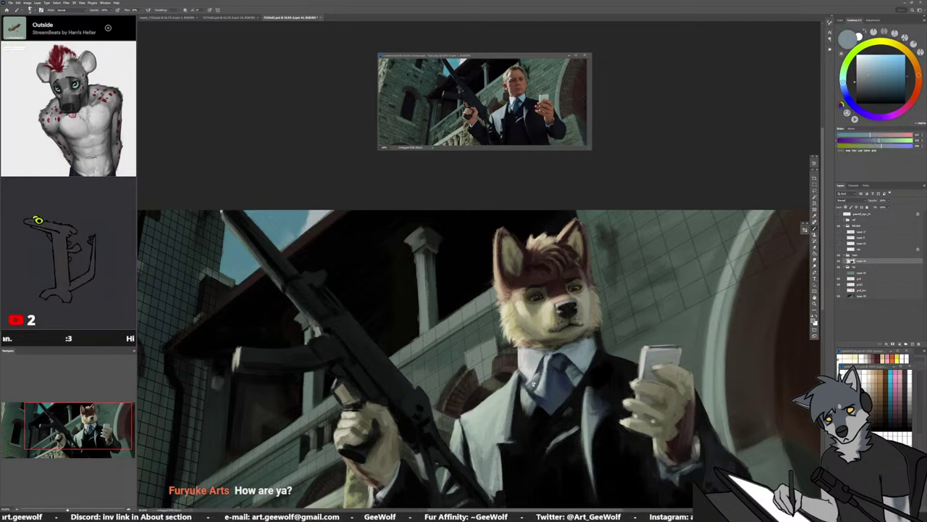
alt+click(535, 386)
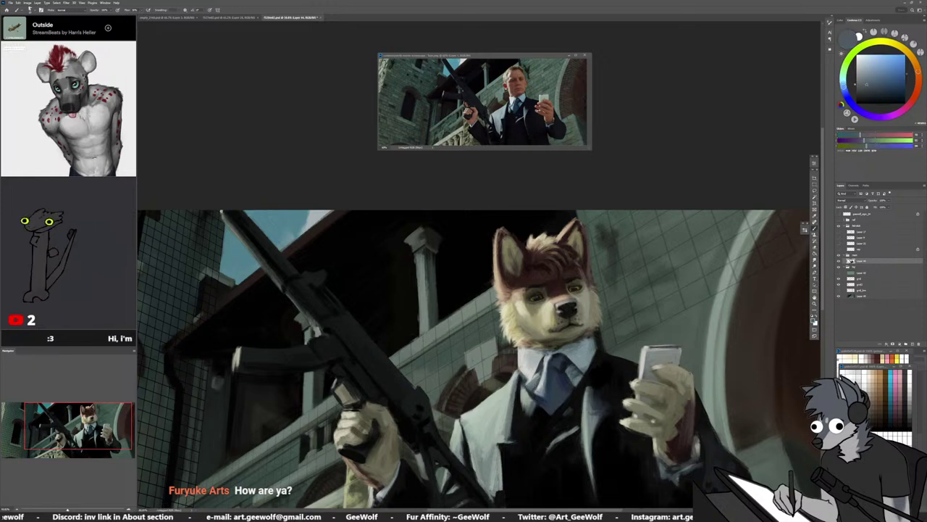
alt+click(534, 384)
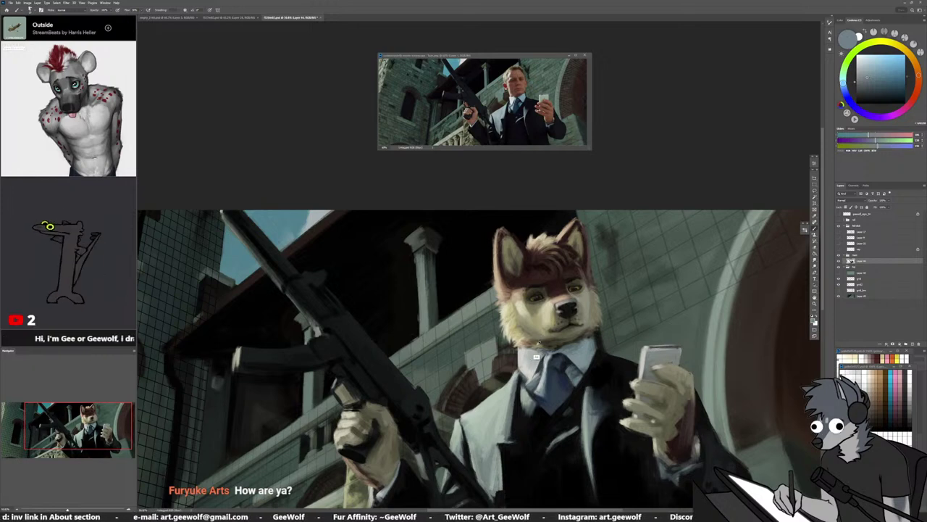
Shade the fur under the chin where it meets the collar with sampled beige, khaki and dark olive tones
alt+click(539, 344)
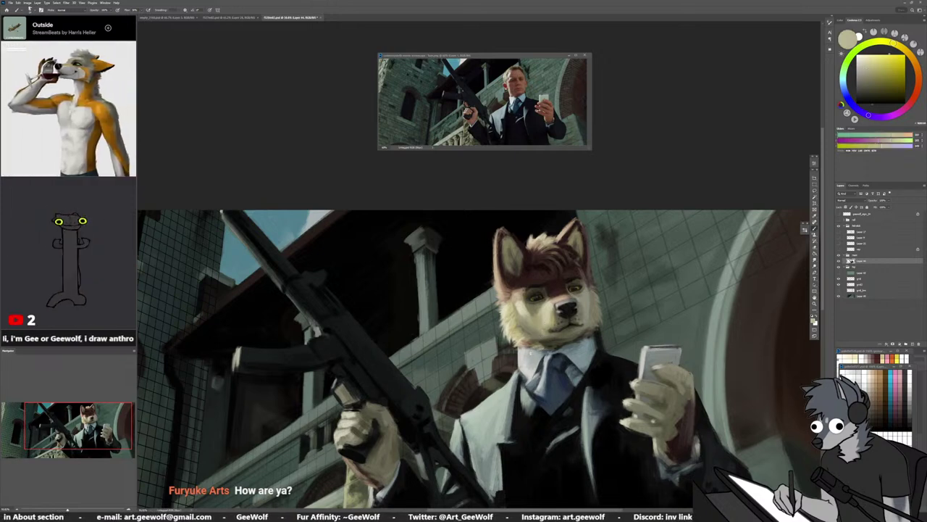
alt+click(552, 337)
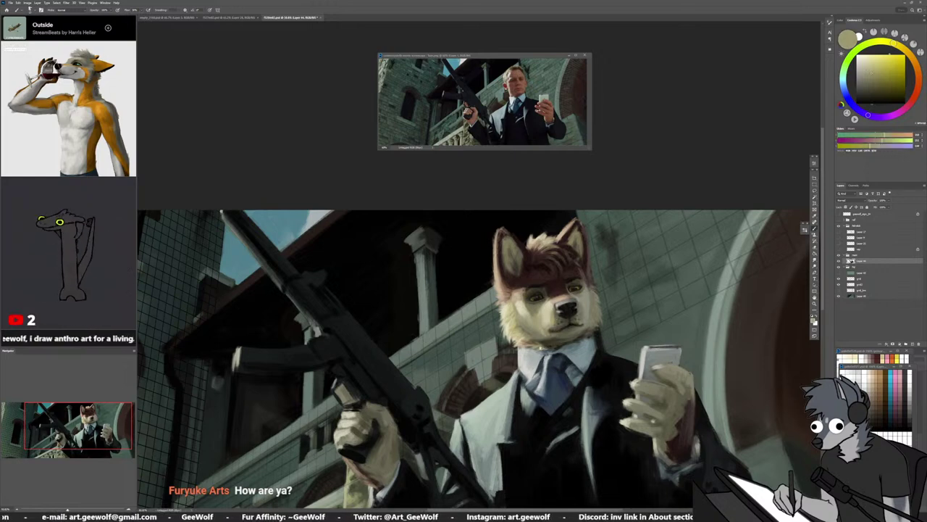
alt+click(547, 346)
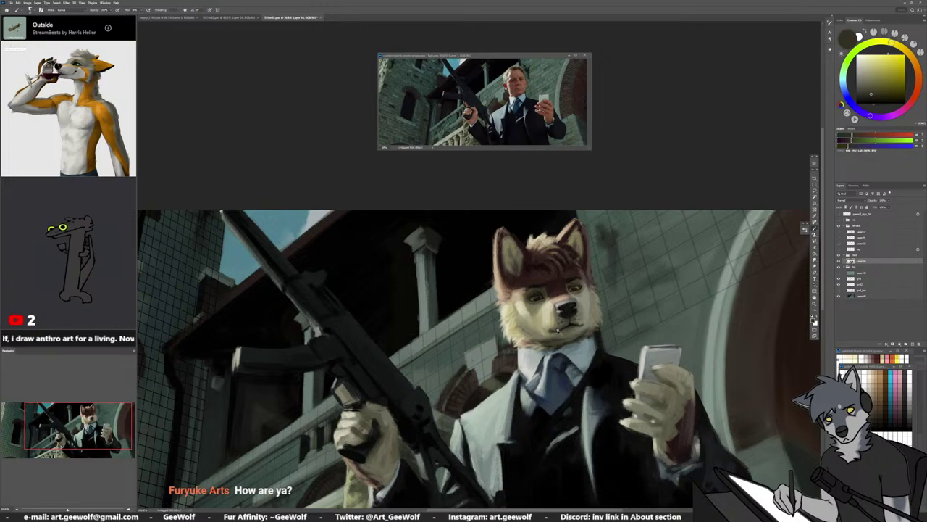
alt+click(552, 339)
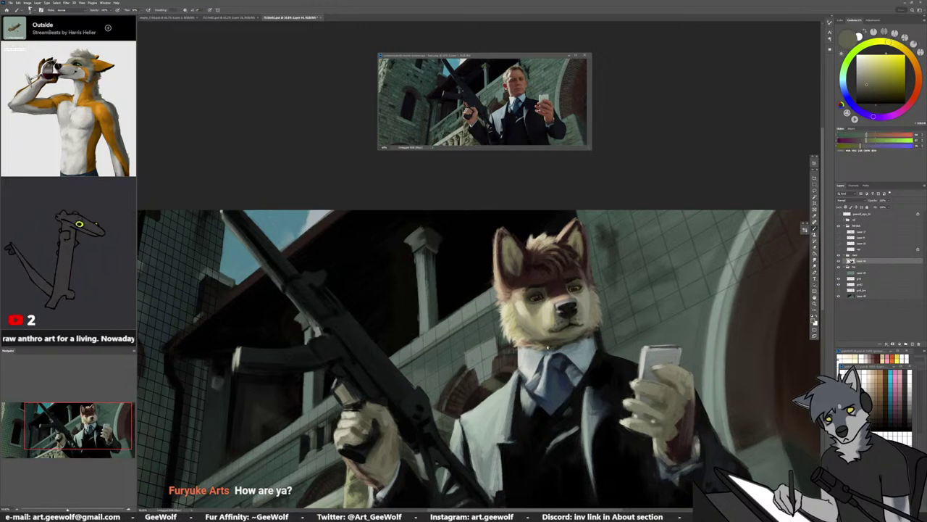
alt+click(548, 349)
alt+click(537, 349)
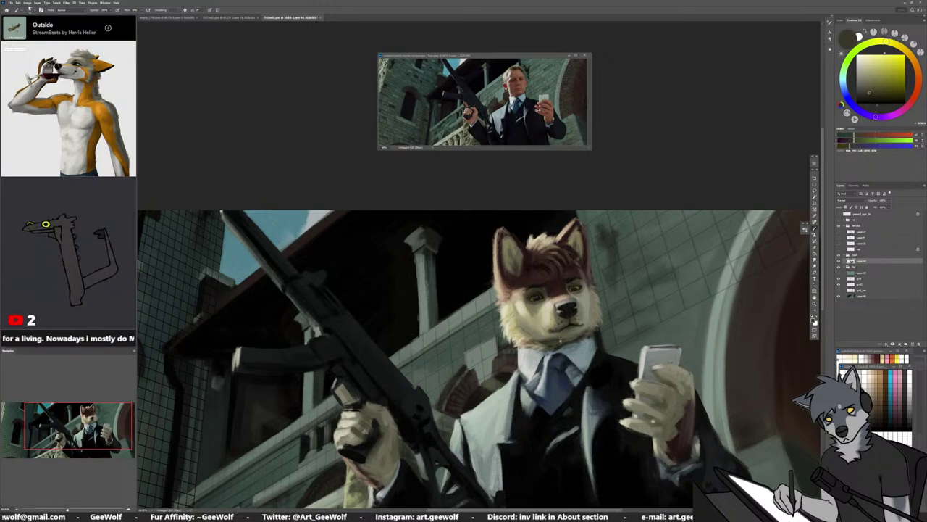
Hide the wall-tile grid layers and review the whole painting at reduced size
scroll(558, 340, down, 3)
scroll(536, 333, up, 2)
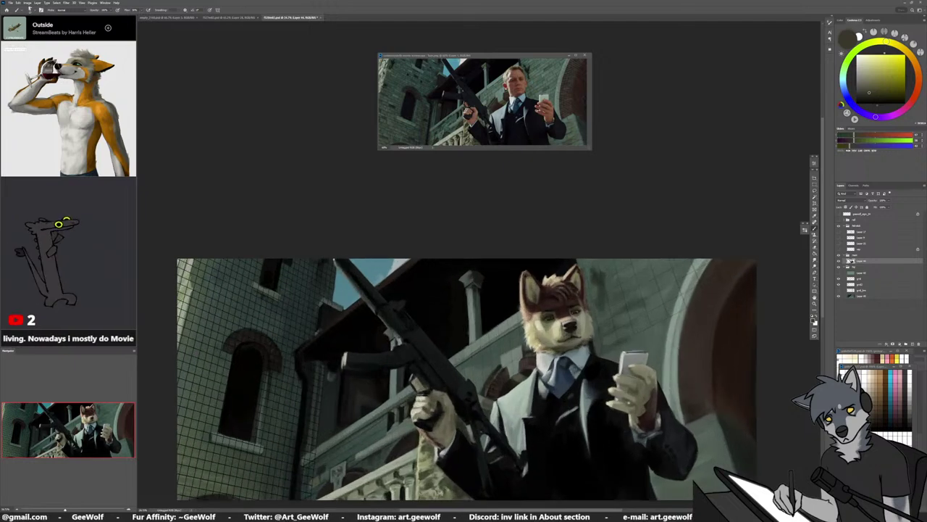
scroll(560, 314, down, 2)
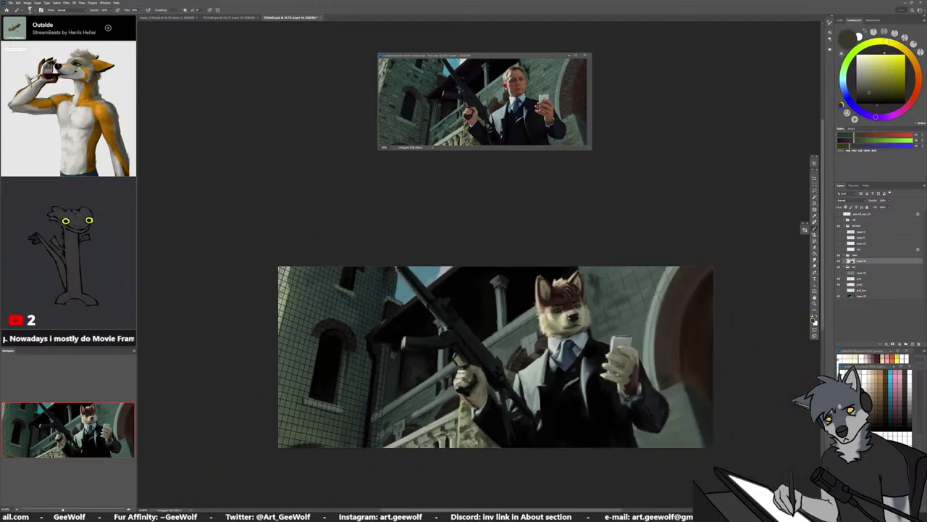
scroll(538, 346, up, 1)
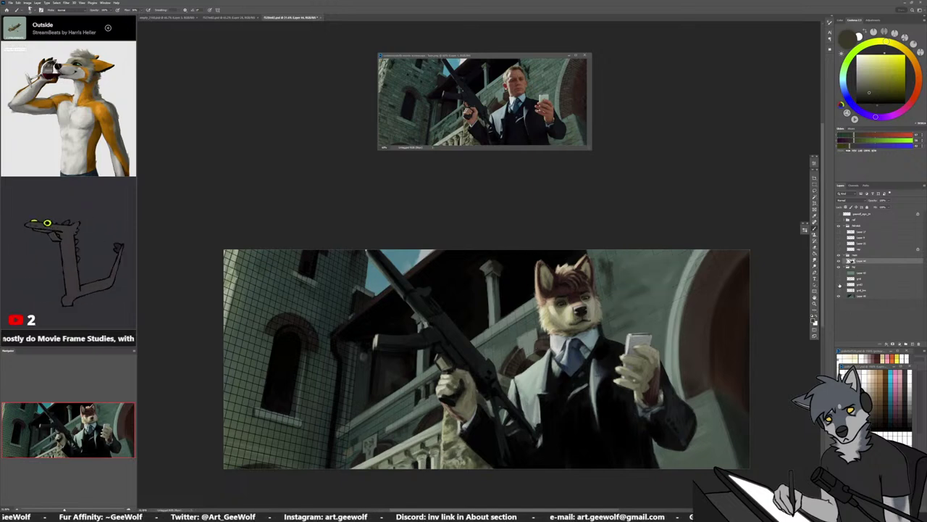
scroll(447, 401, down, 1)
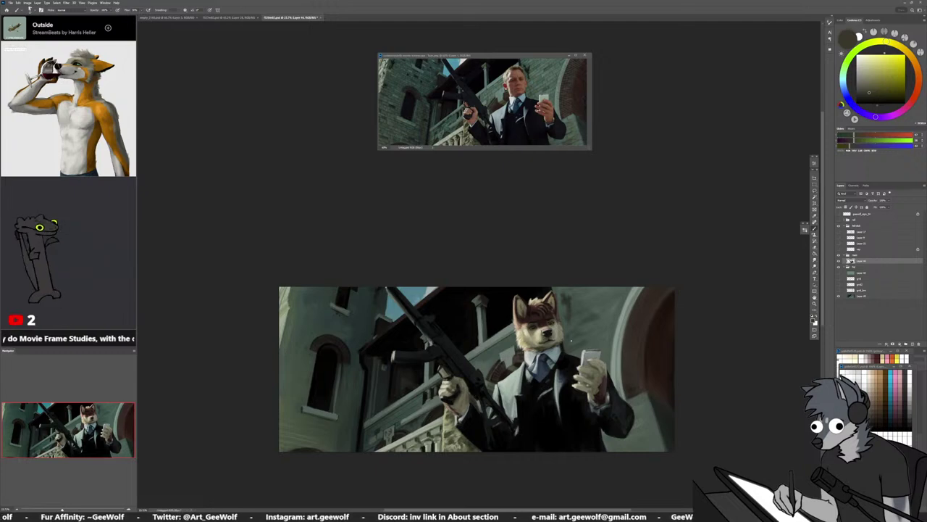